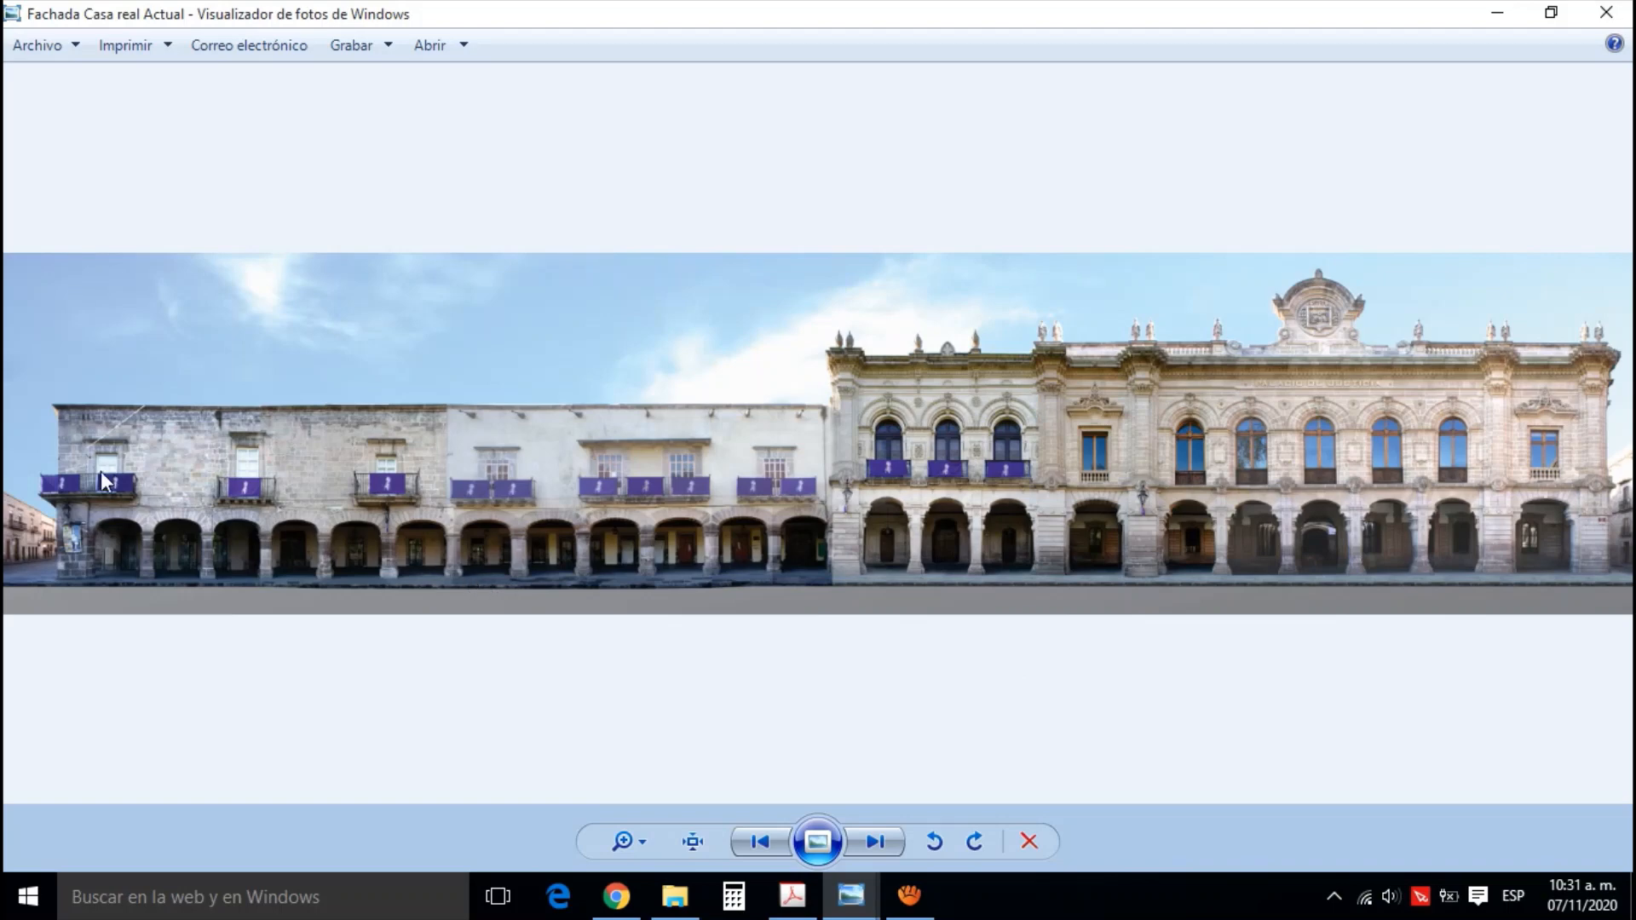
Examine the Fachada Casa real Actual panorama up close from the stone arcade to the Palacio de Justicia, ending on the whole facade
scroll(100, 472, up, 3)
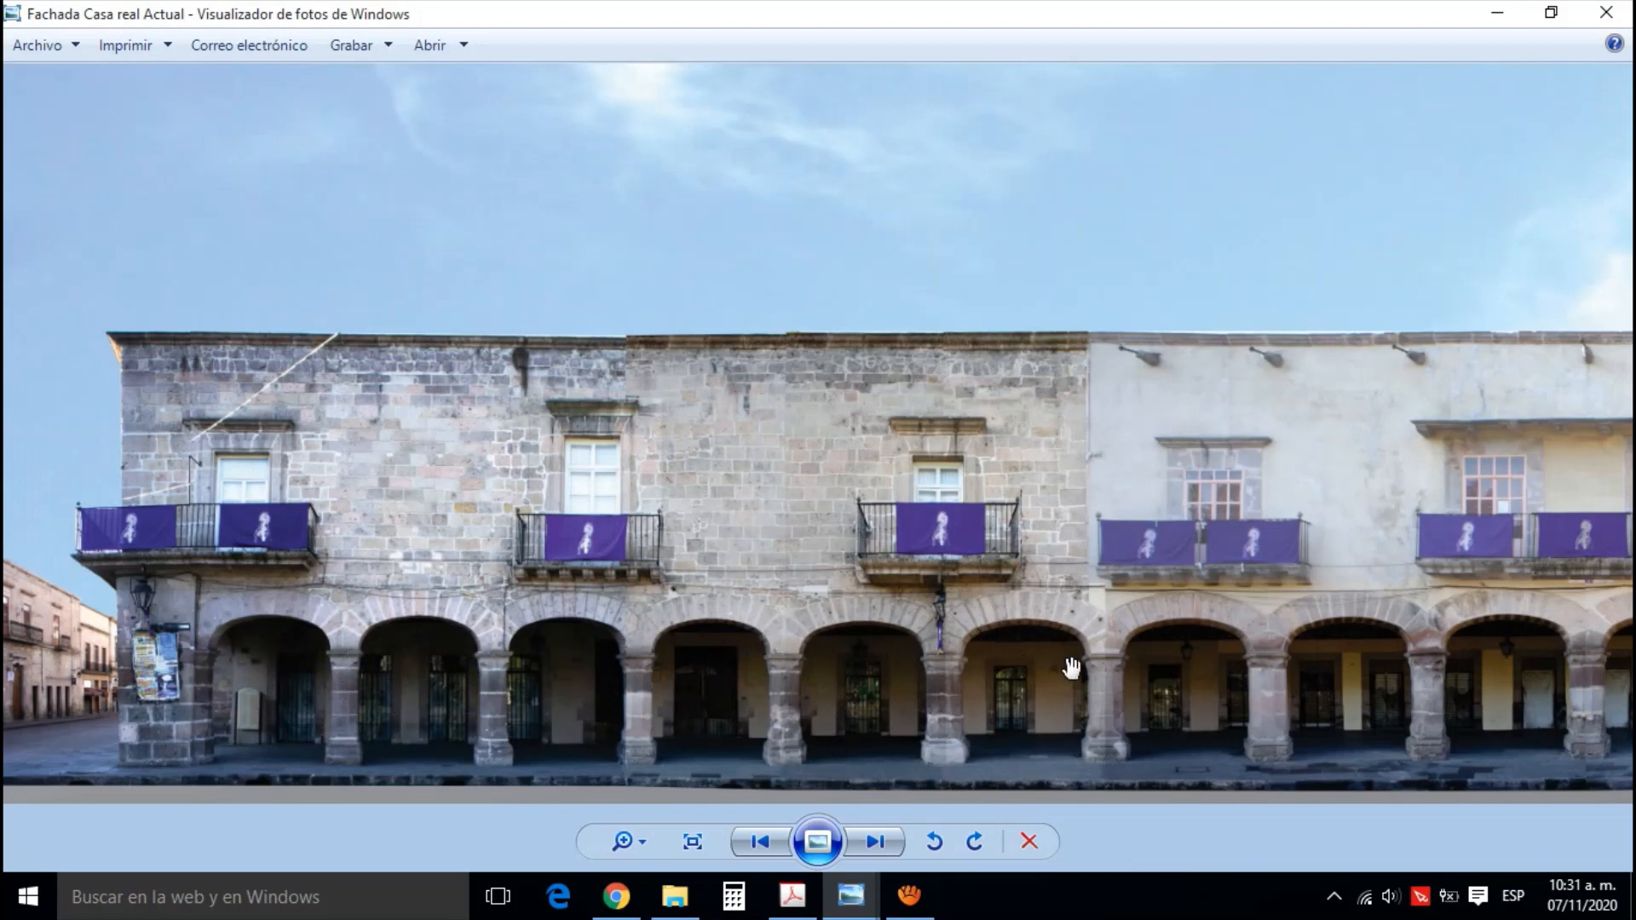
drag(1073, 668, 663, 660)
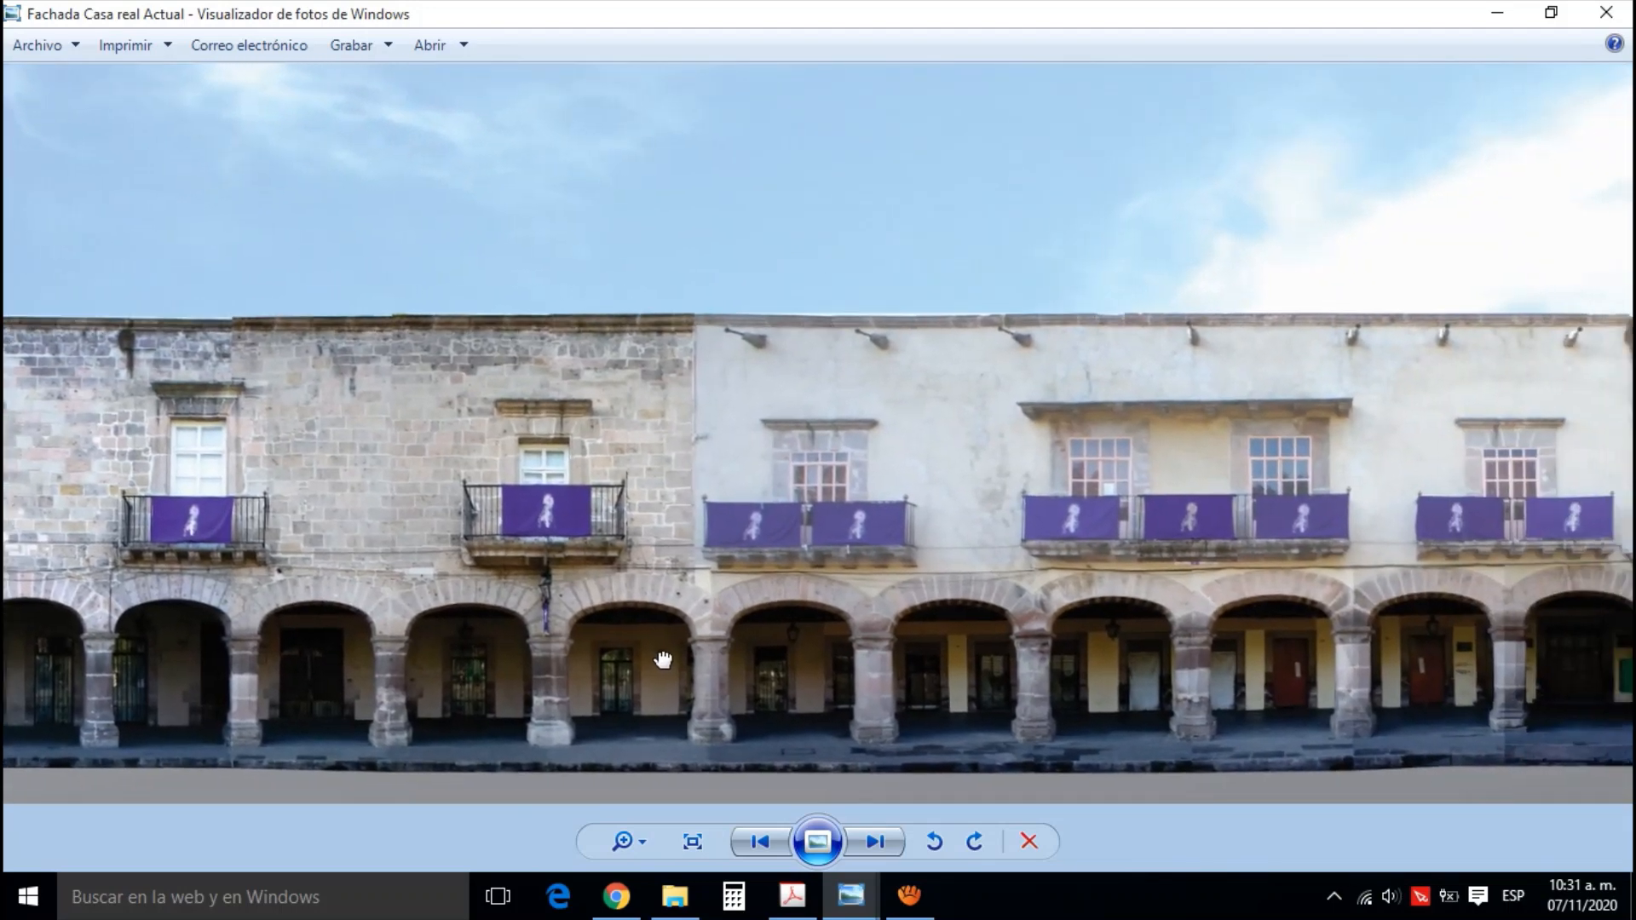
drag(916, 675, 623, 659)
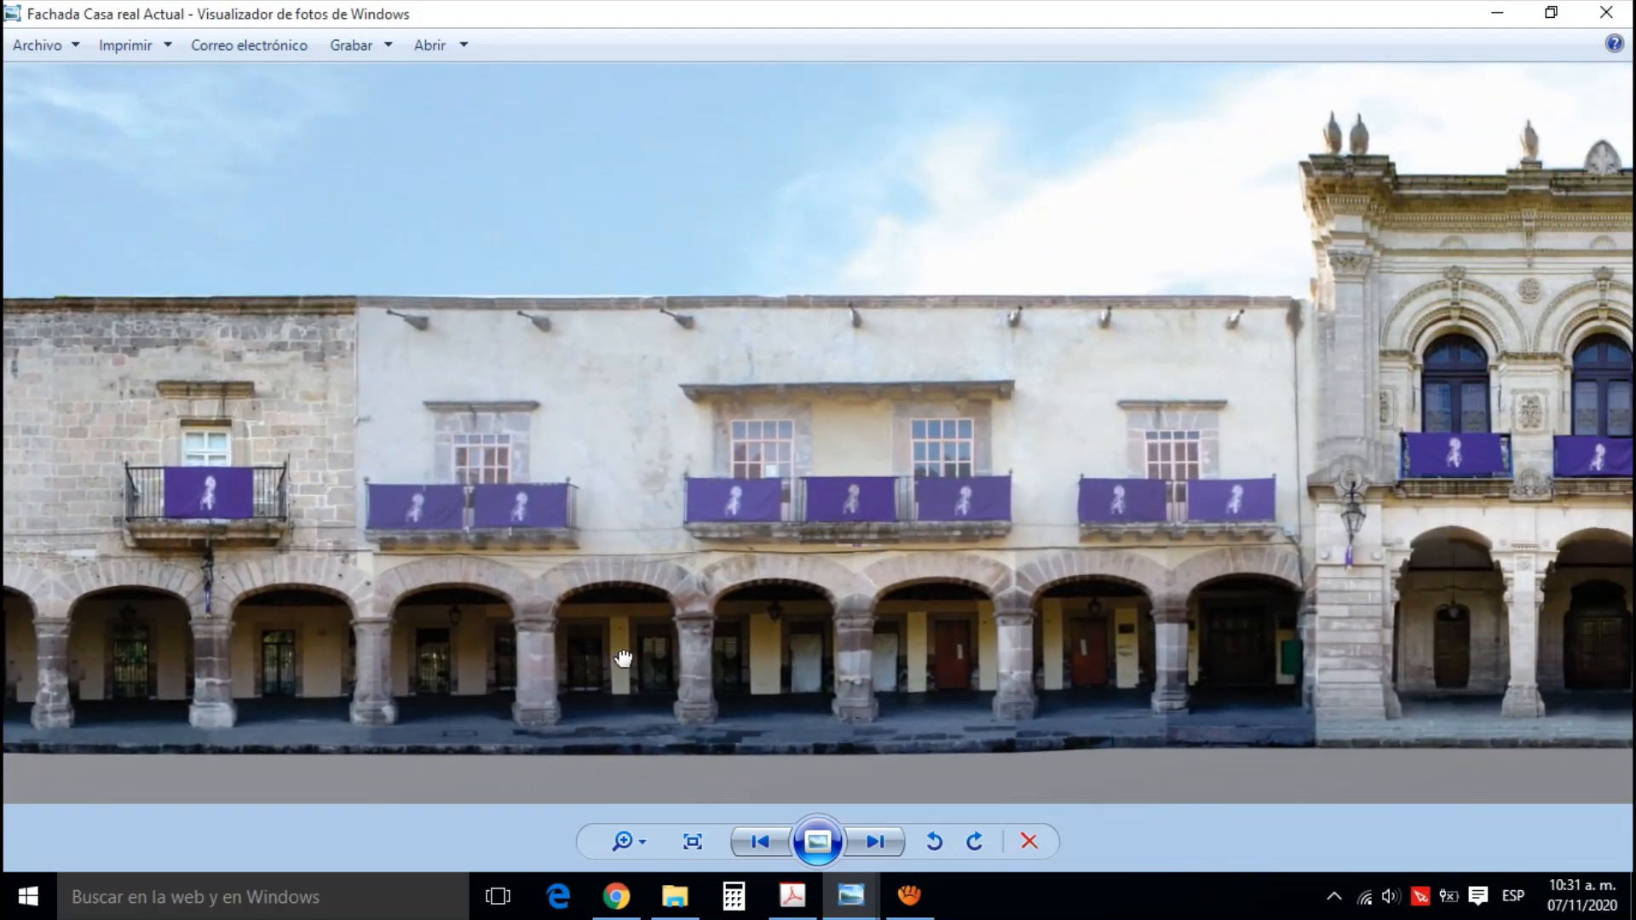
drag(933, 655, 650, 621)
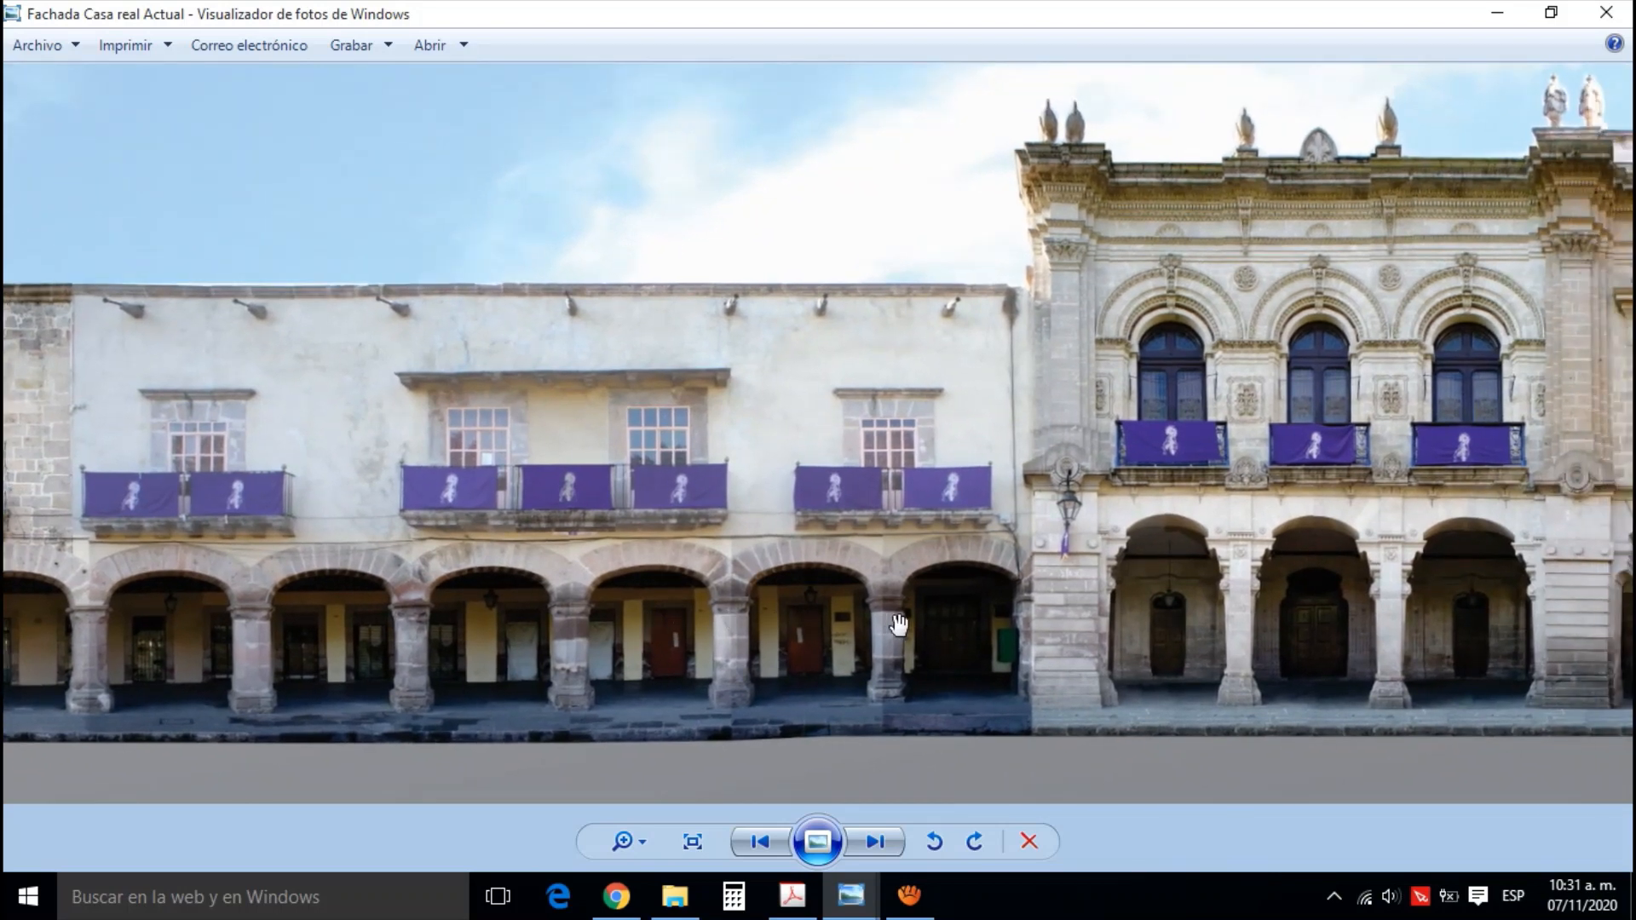
drag(936, 631, 662, 624)
drag(943, 628, 639, 643)
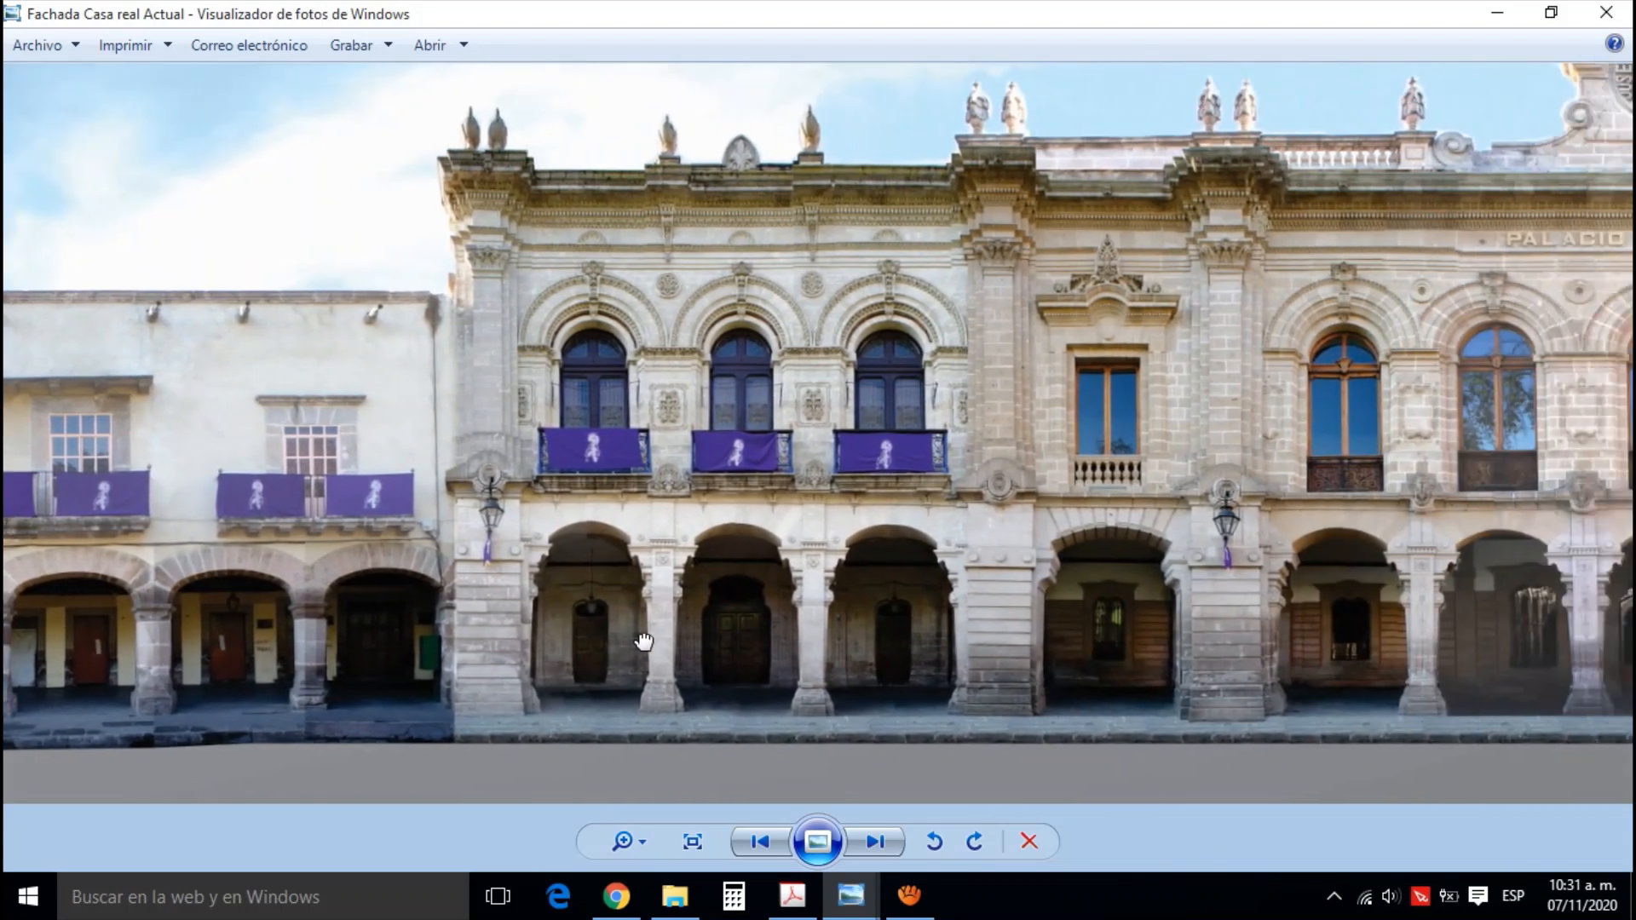
drag(906, 628, 609, 626)
drag(1234, 573, 976, 629)
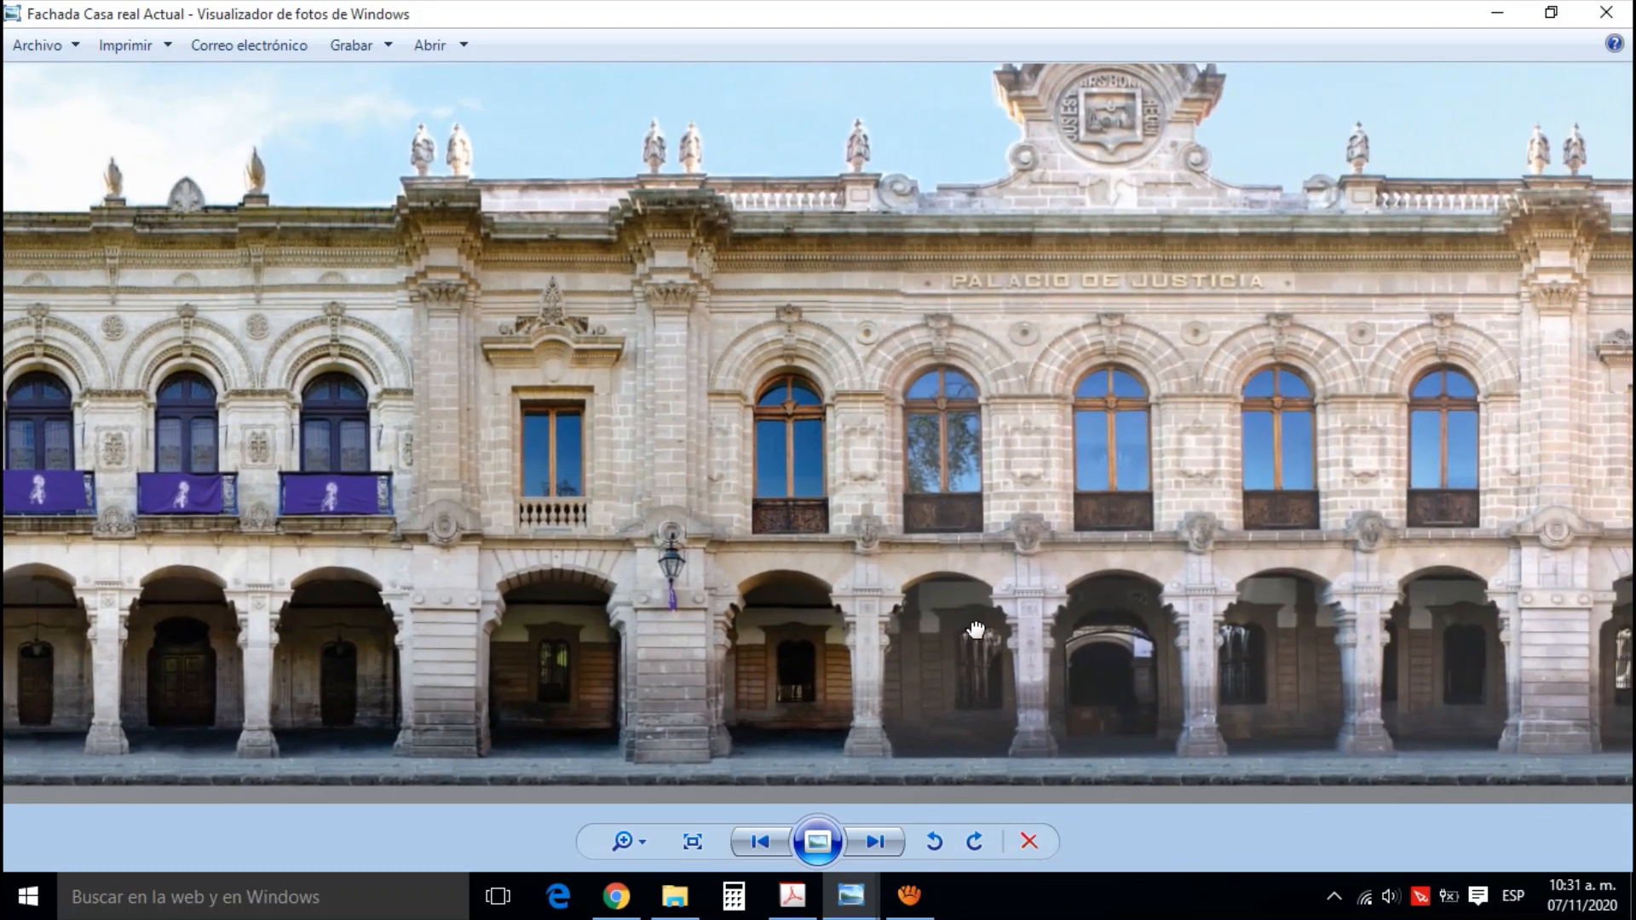
scroll(1002, 624, down, 1)
drag(1167, 608, 1044, 608)
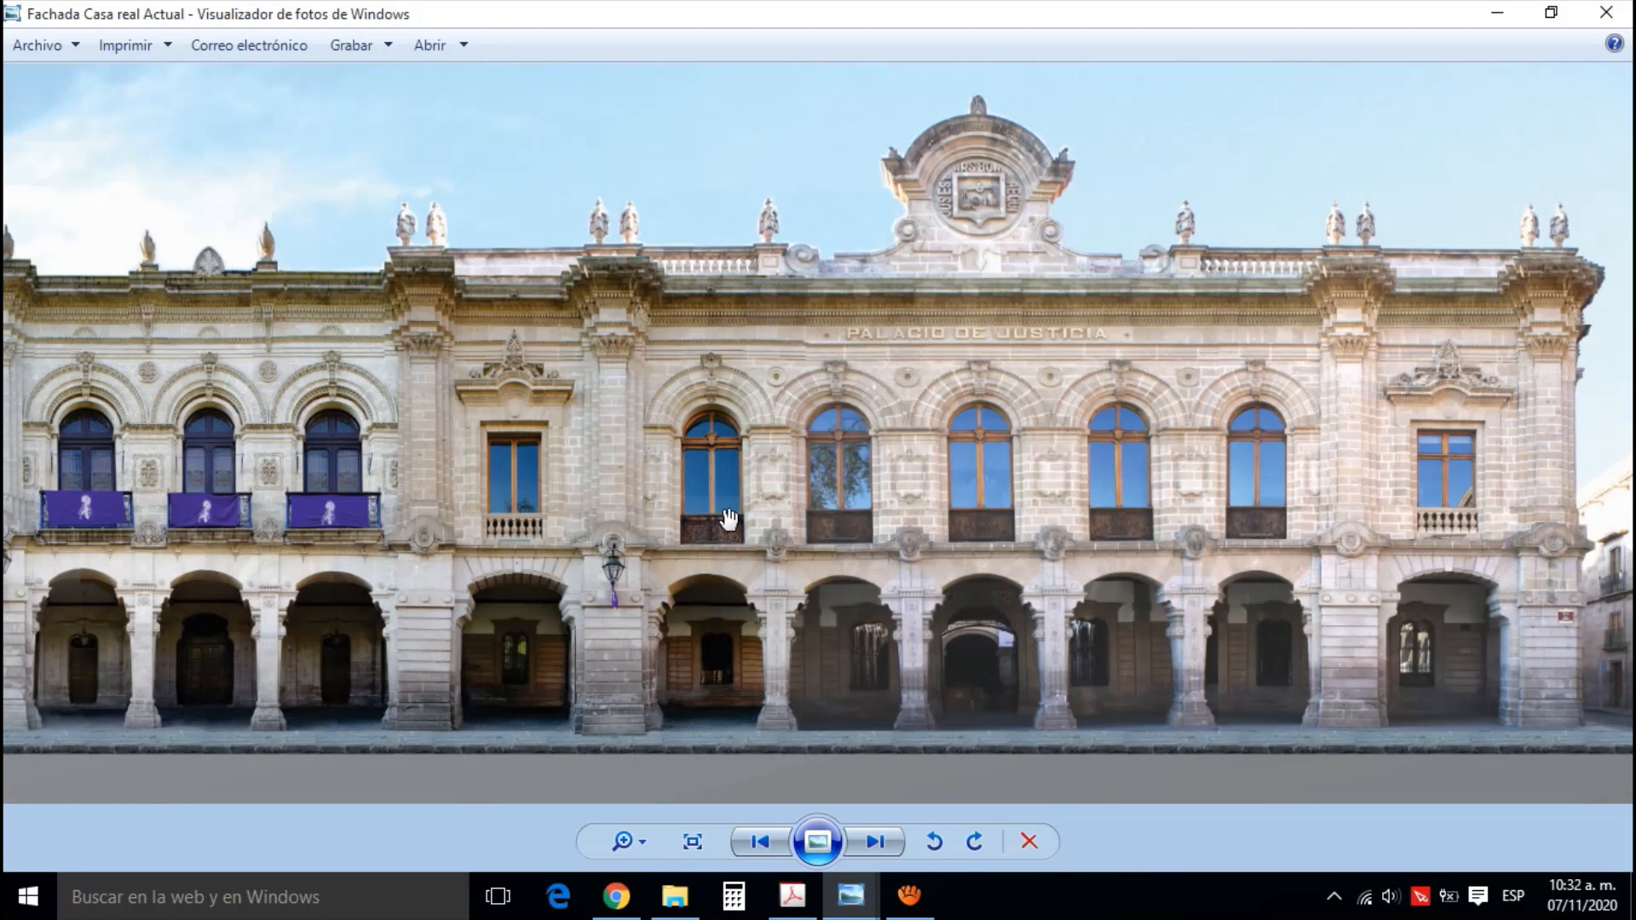
scroll(729, 519, down, 3)
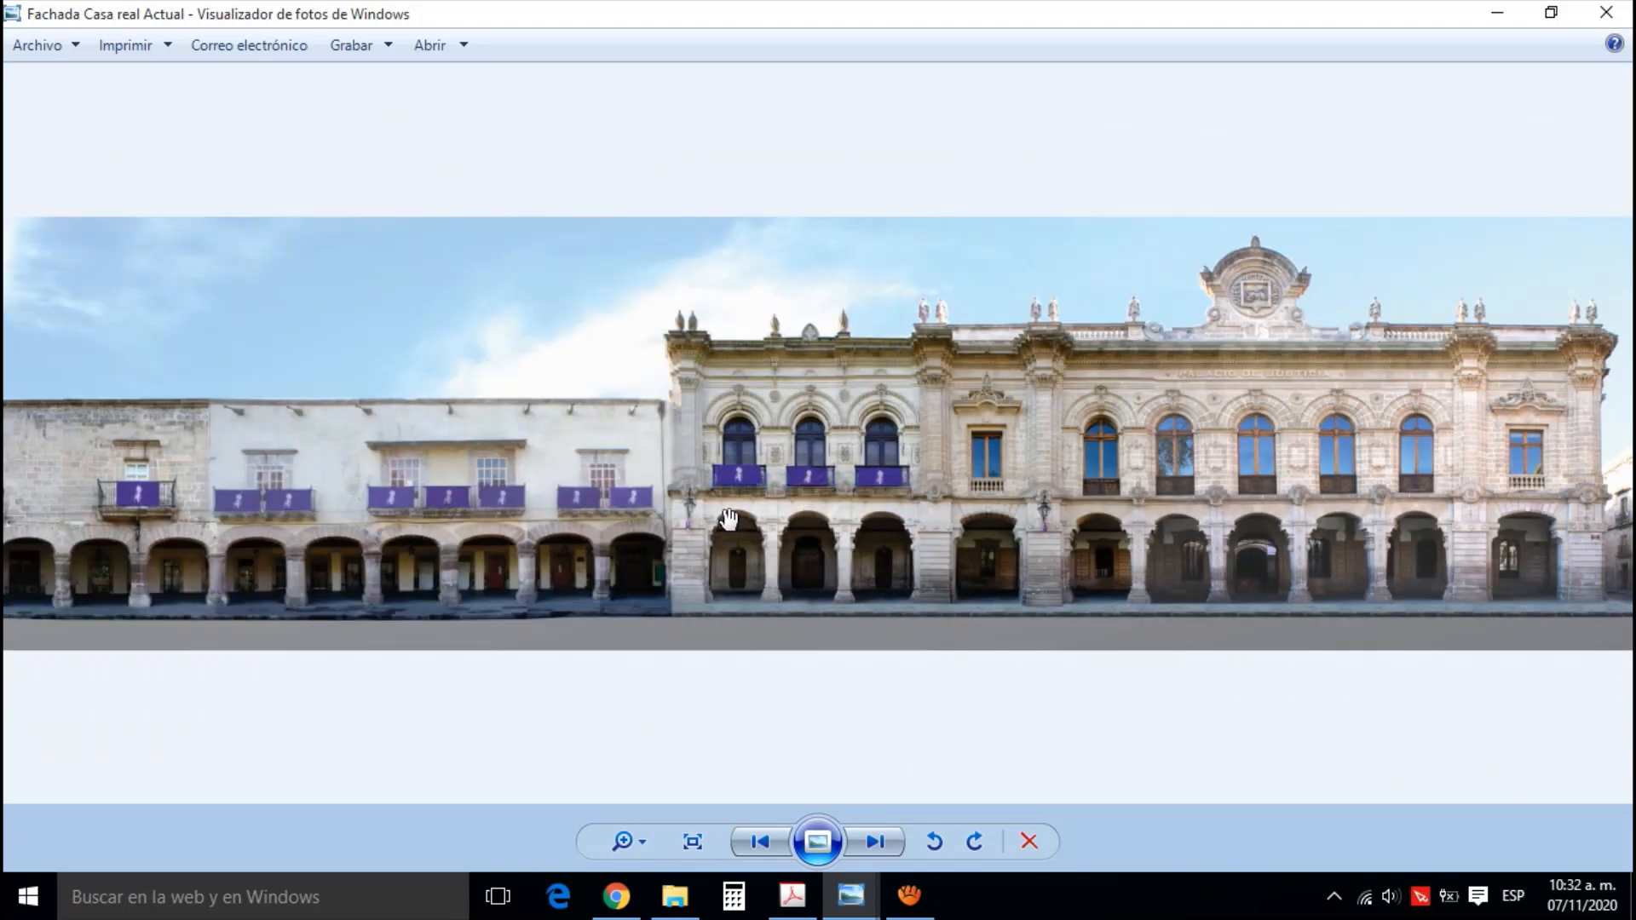
scroll(728, 519, down, 1)
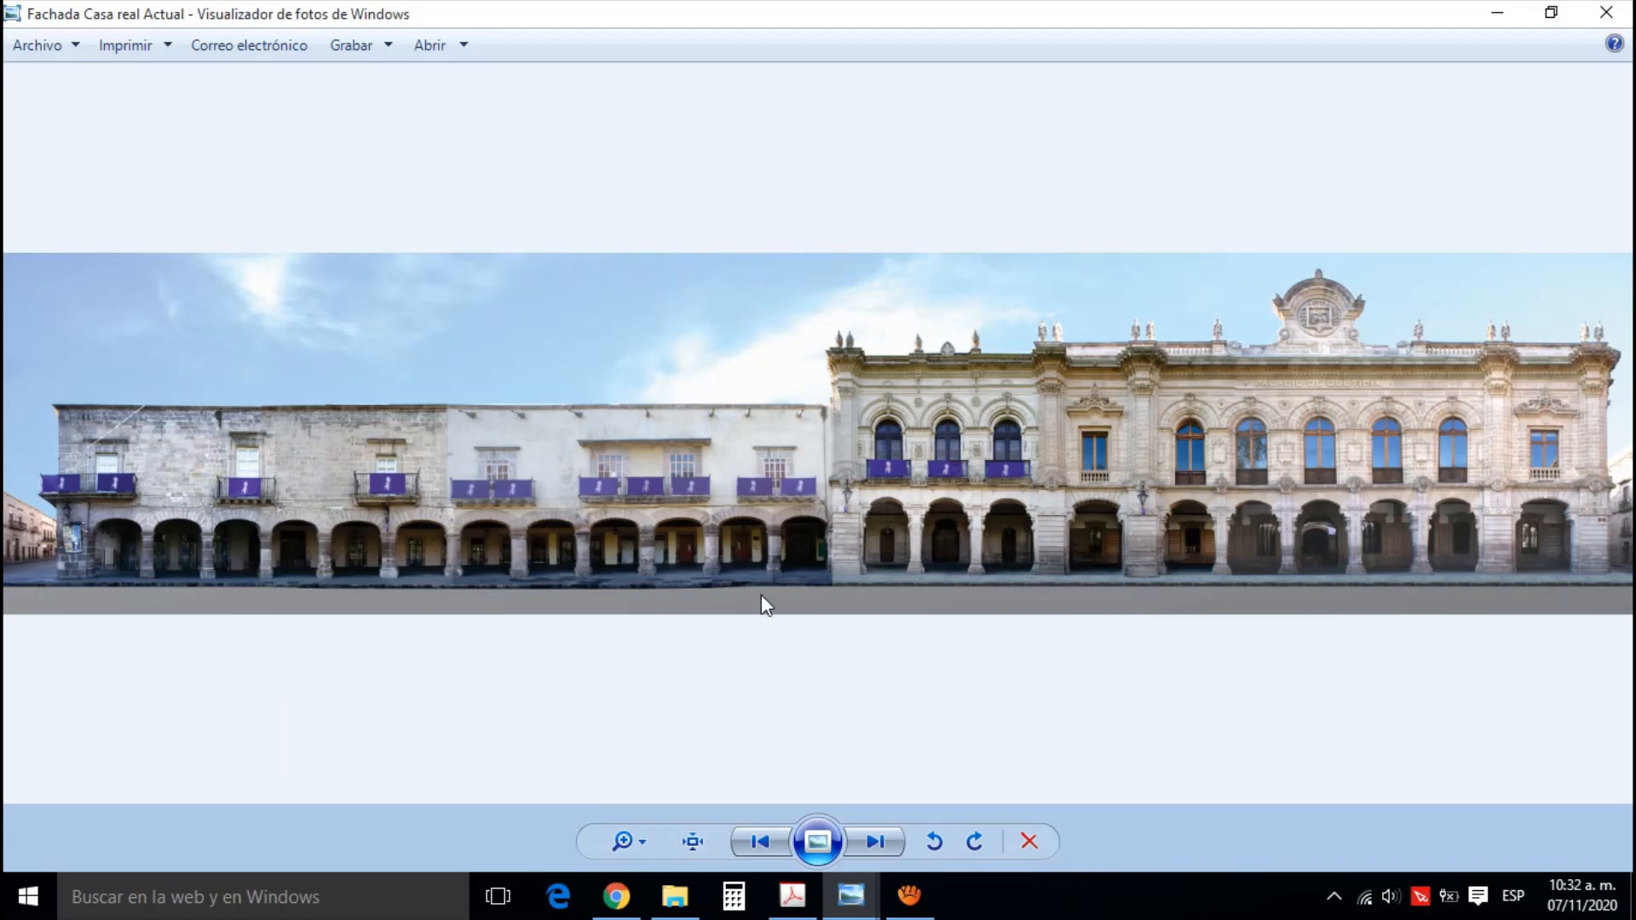
Consult the street map in Google Maps, and return to the Fachada Casa real Actual photo to inspect the roof edge beside the palace
click(620, 905)
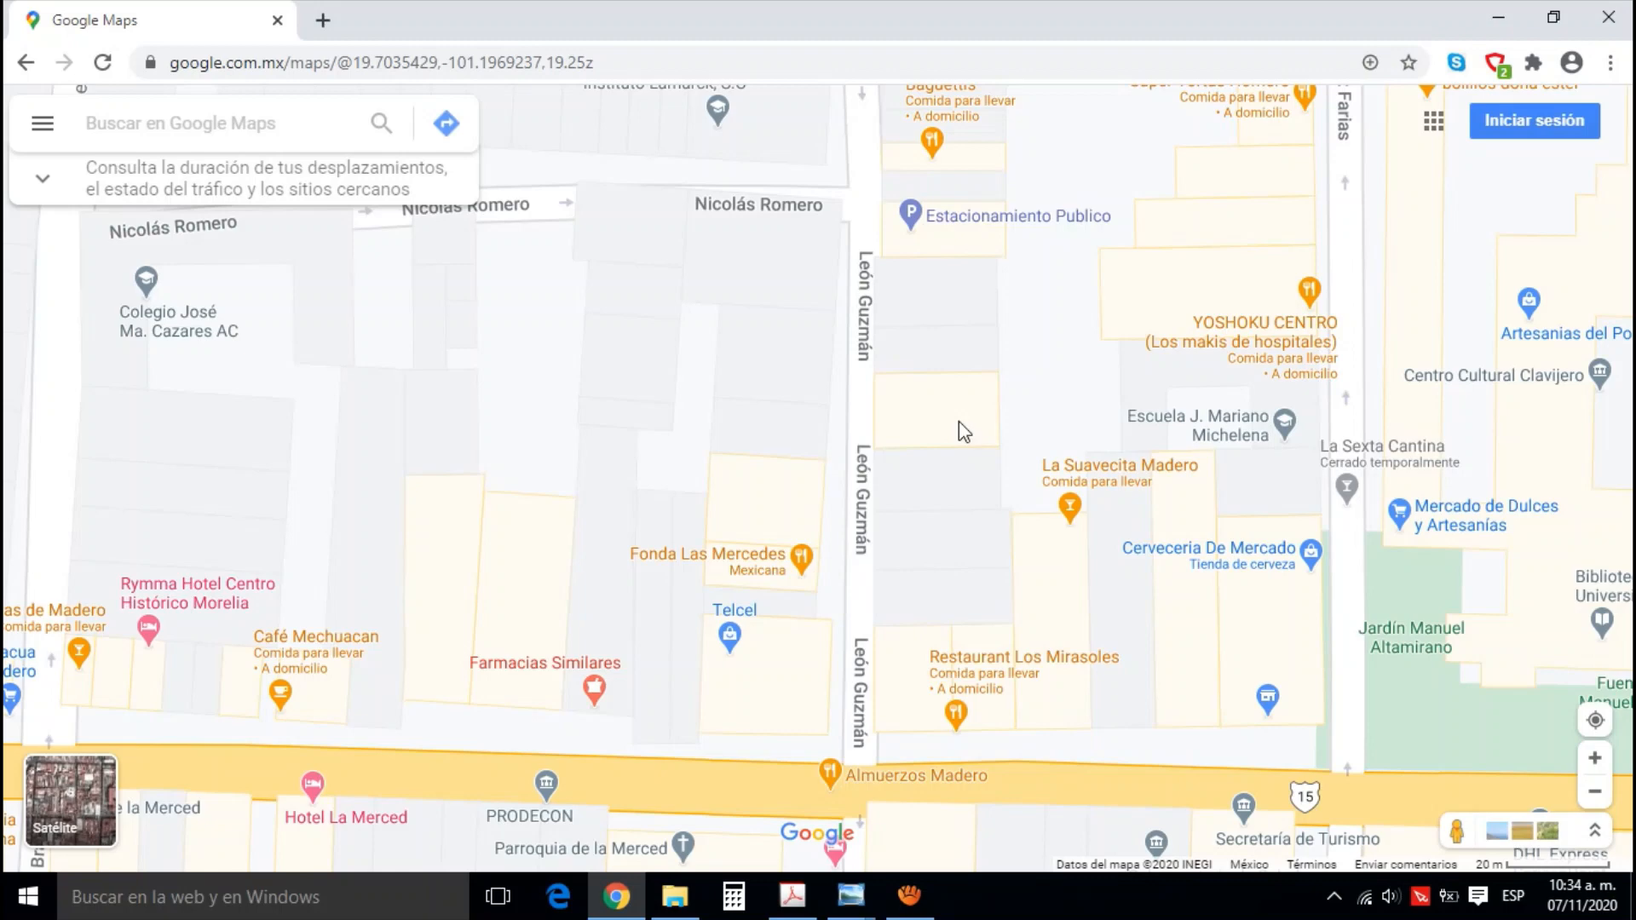
click(855, 908)
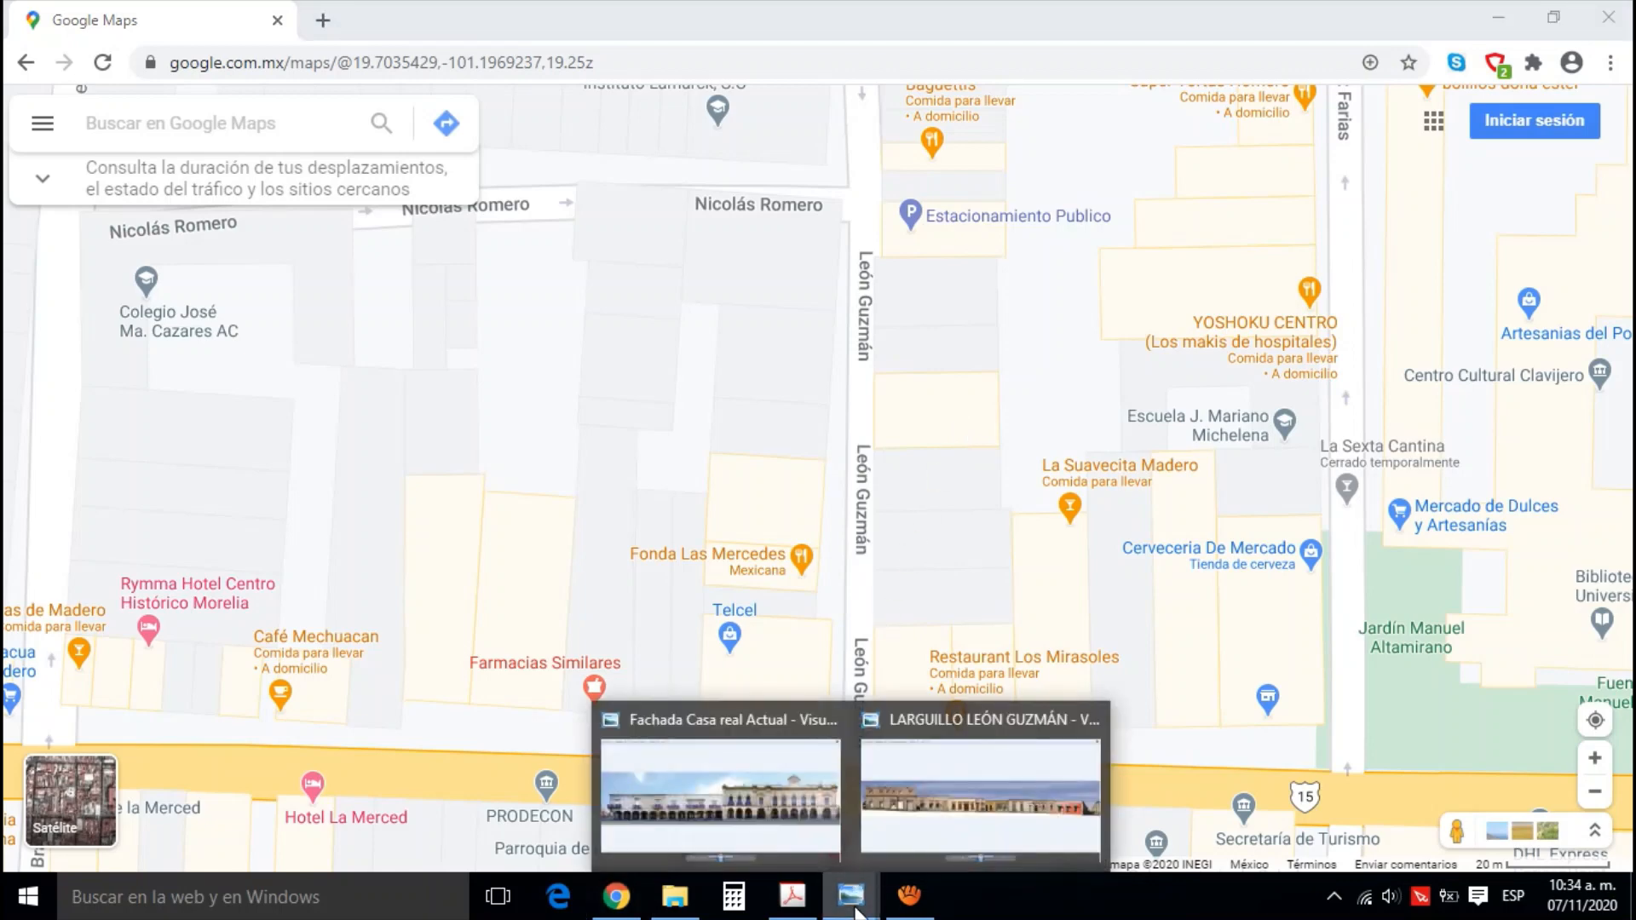
click(765, 830)
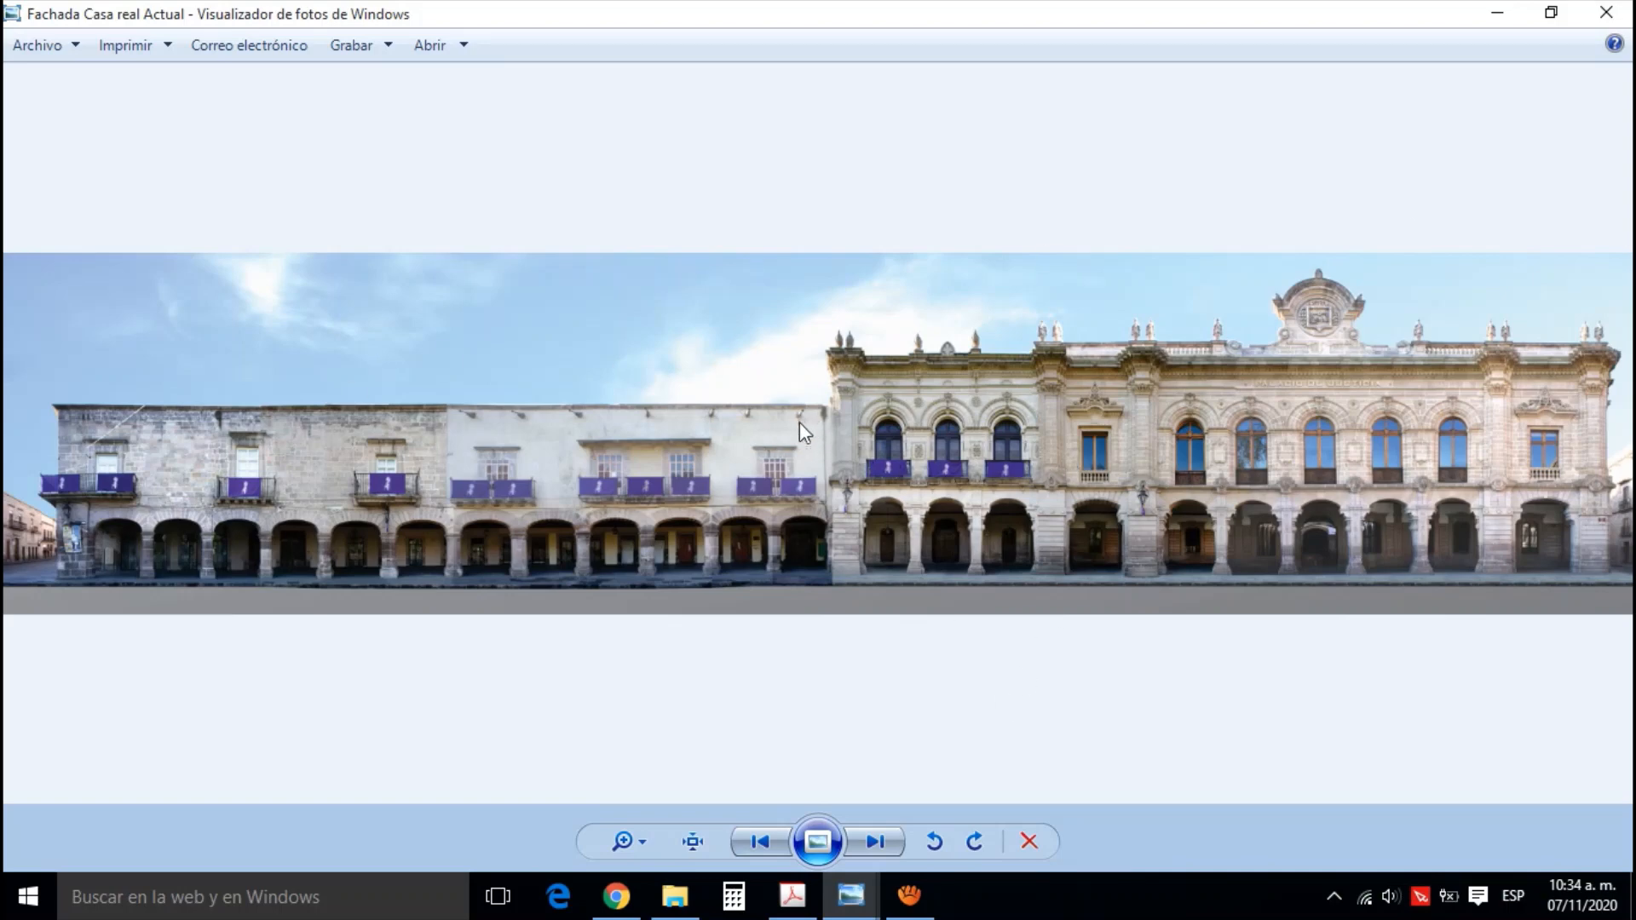
scroll(799, 421, up, 8)
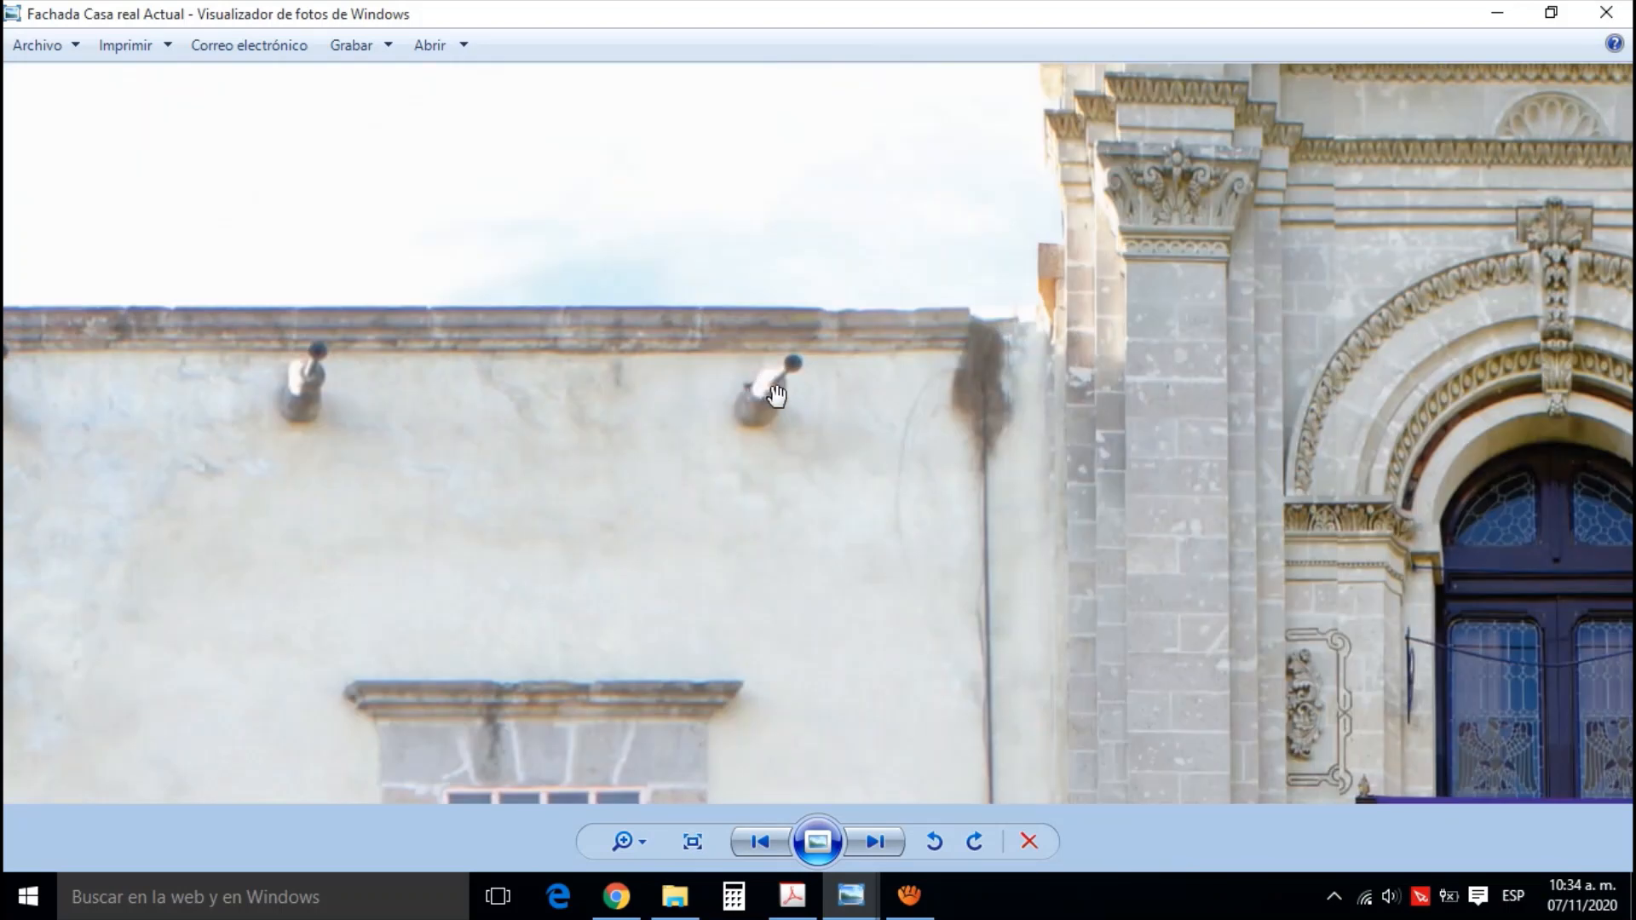
scroll(843, 471, down, 8)
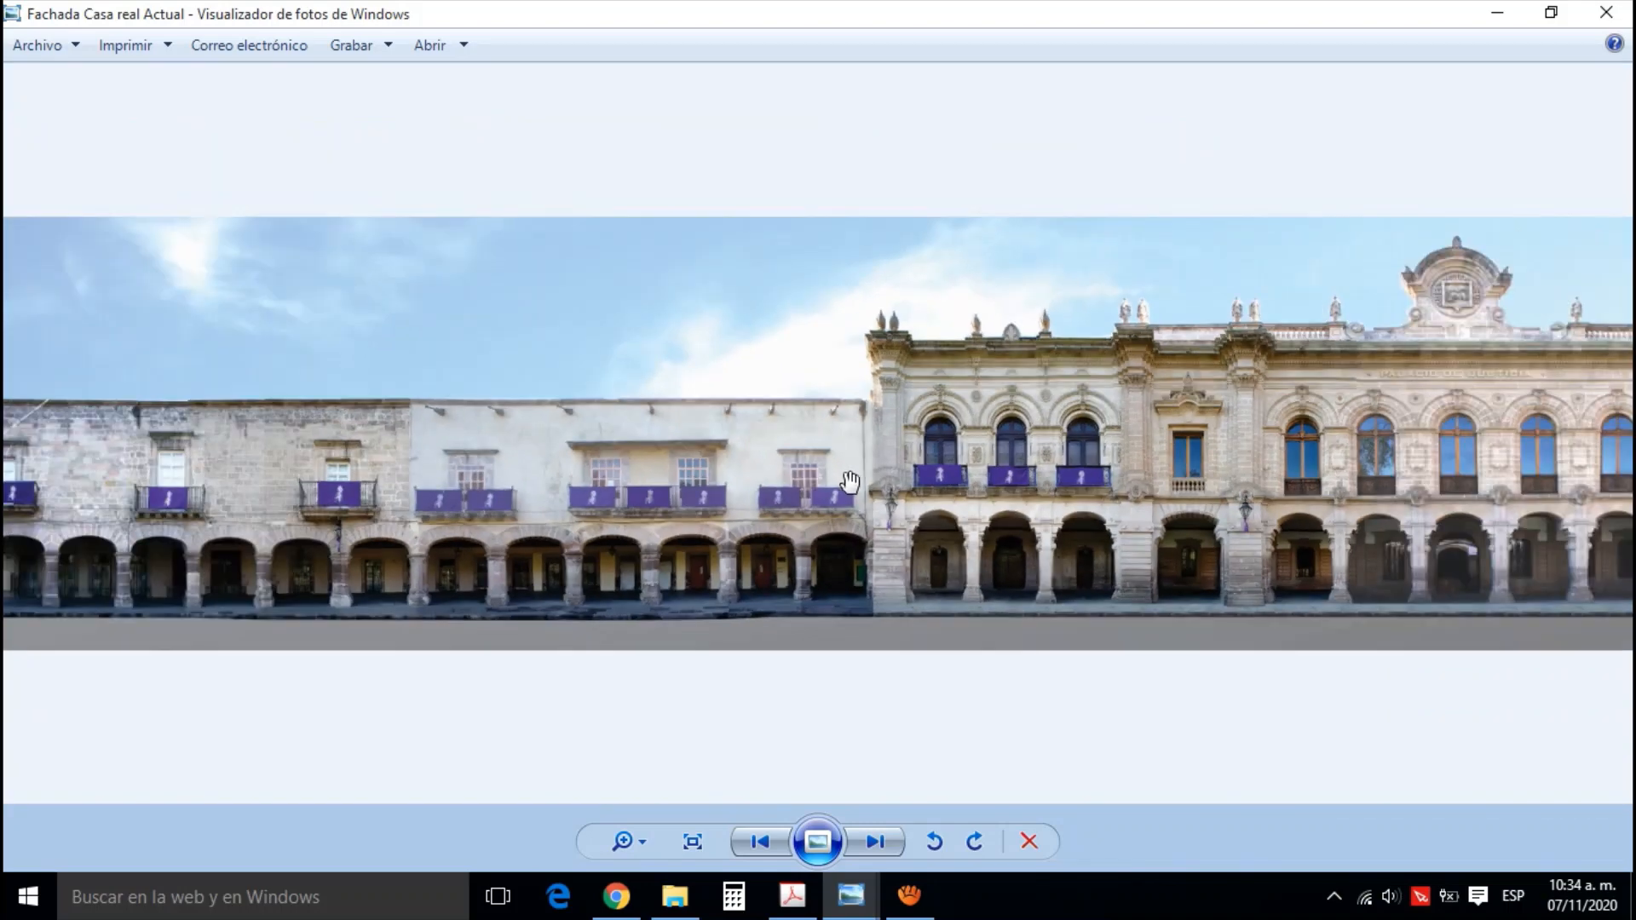
scroll(850, 482, down, 1)
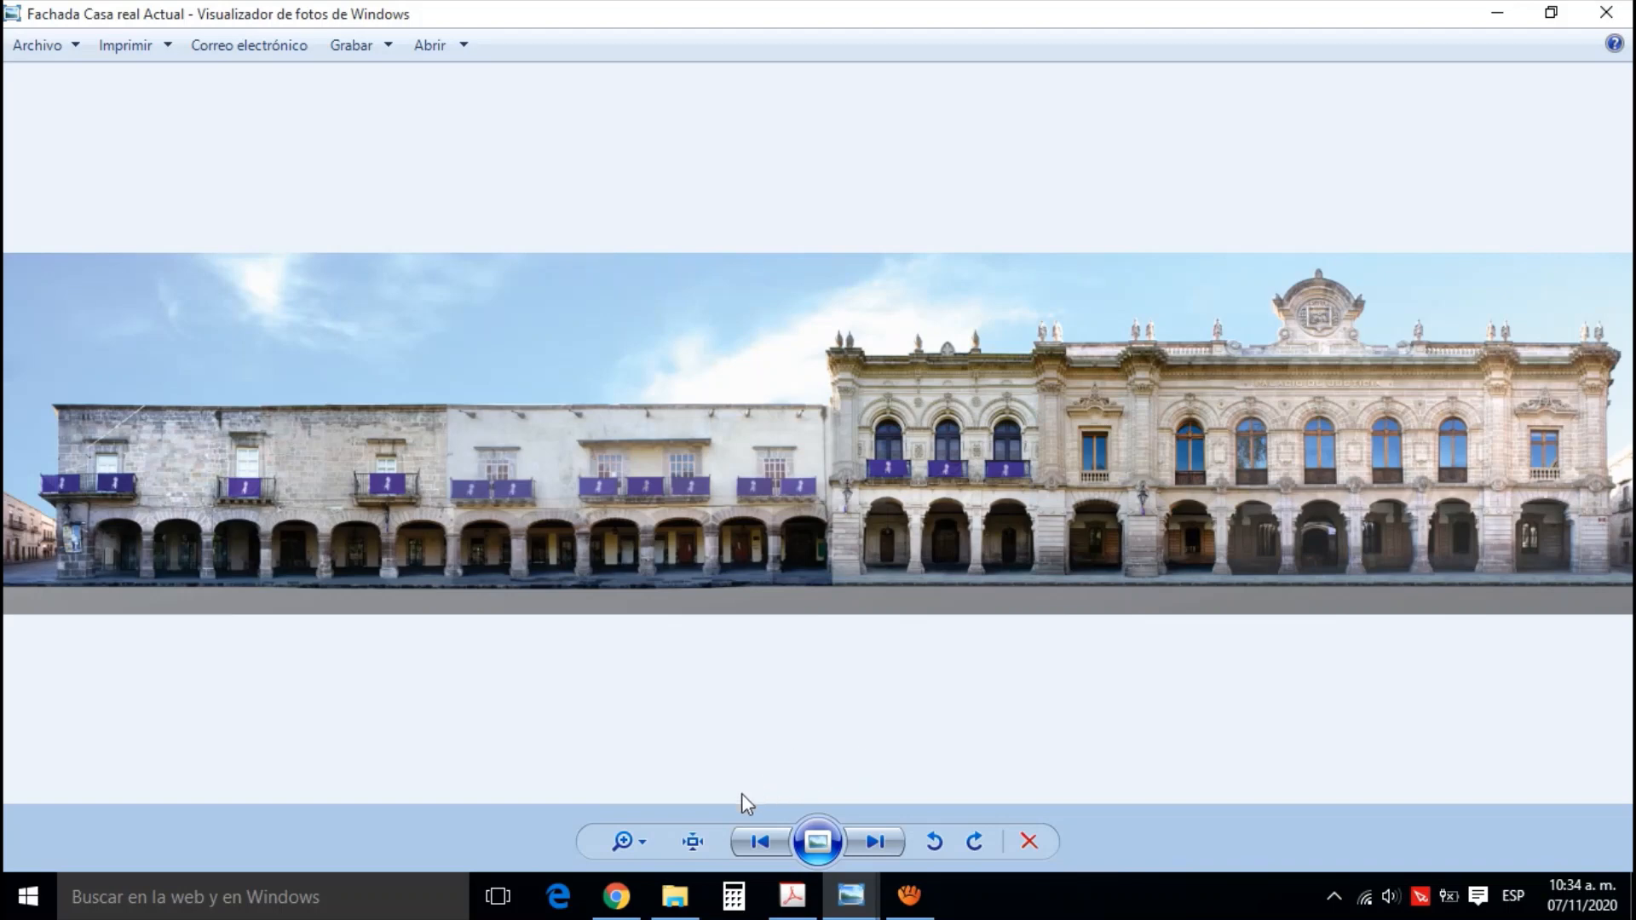
Switch to the León Guzmán folder in File Explorer and open facade photo 13
click(616, 896)
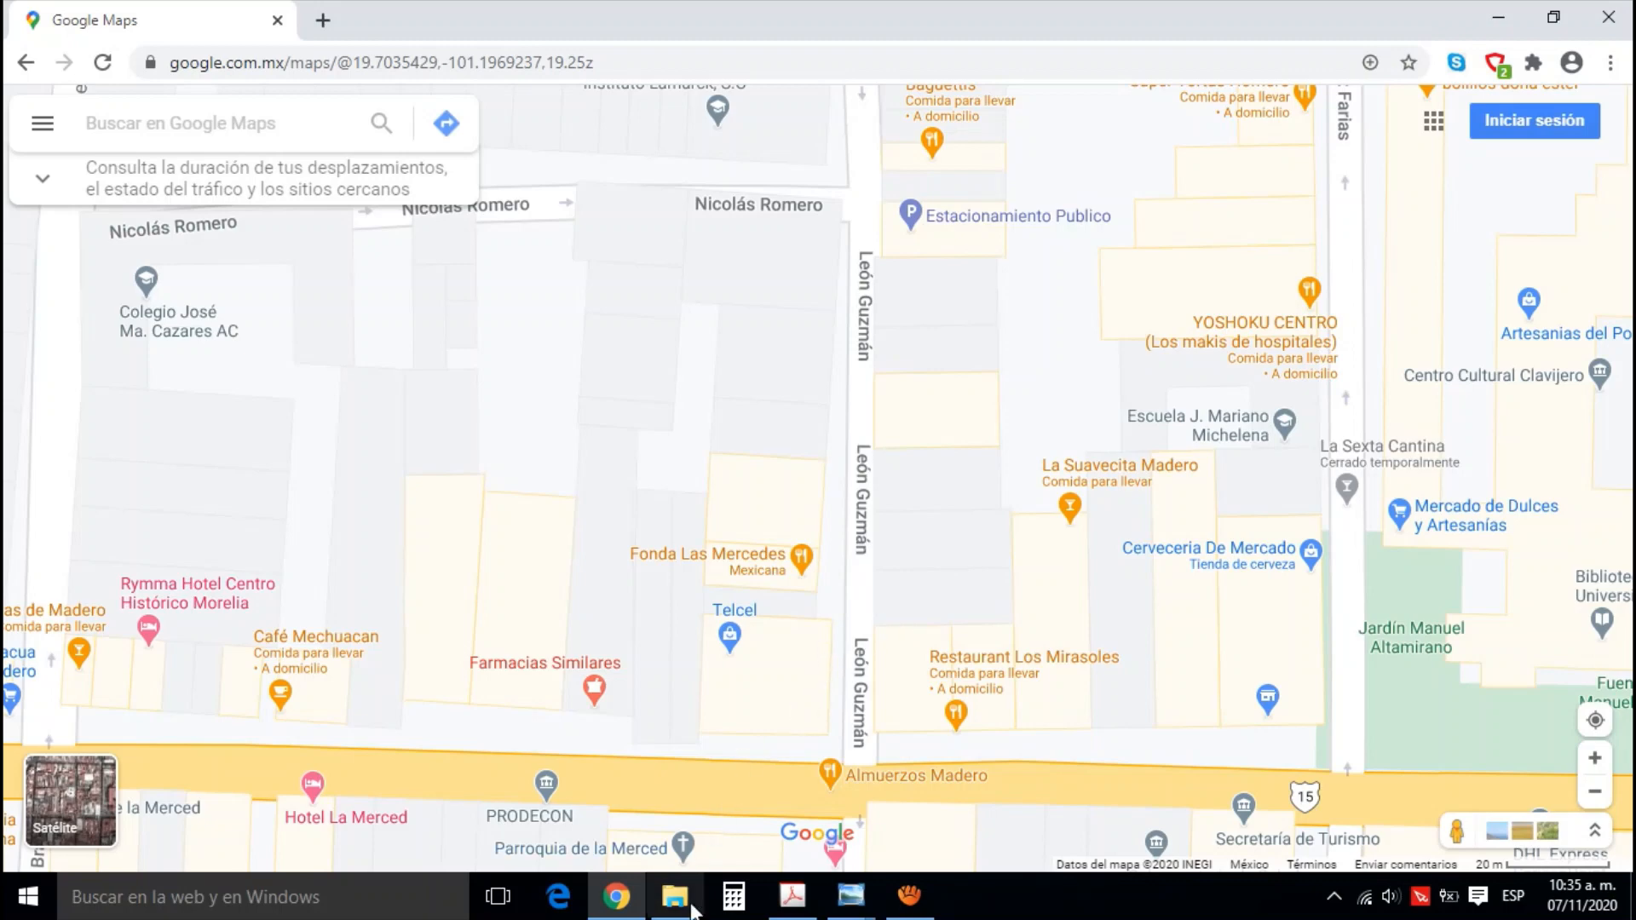
key(alt+Tab)
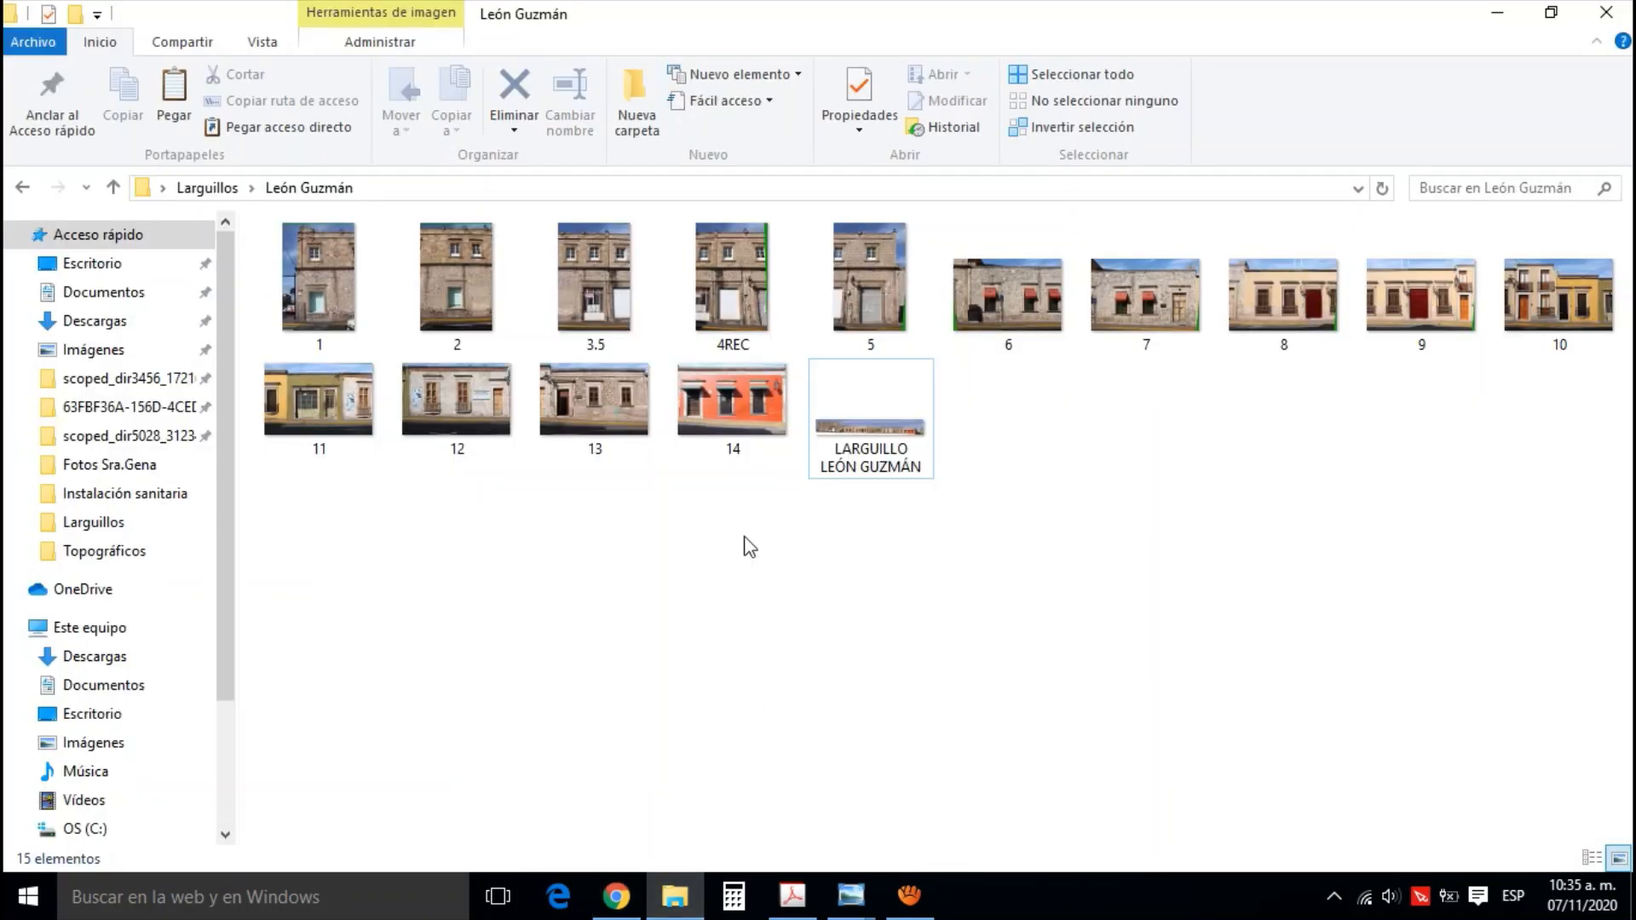
double_click(589, 422)
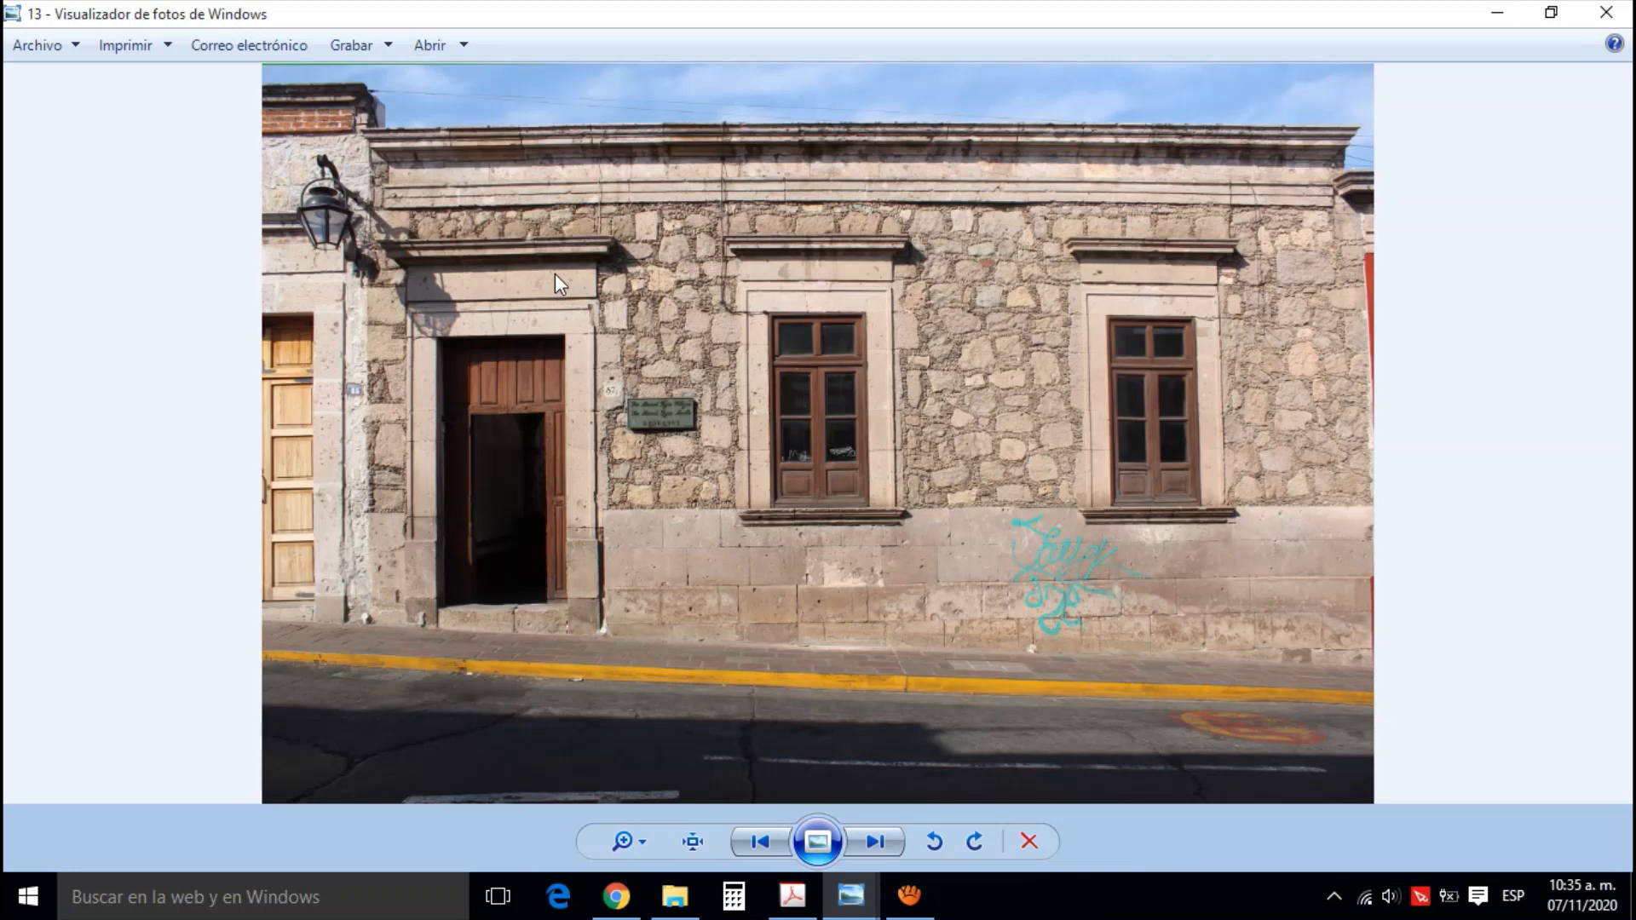
Switch to Google Maps in Chrome and examine León Guzmán street up to its junction with the main avenue
click(617, 897)
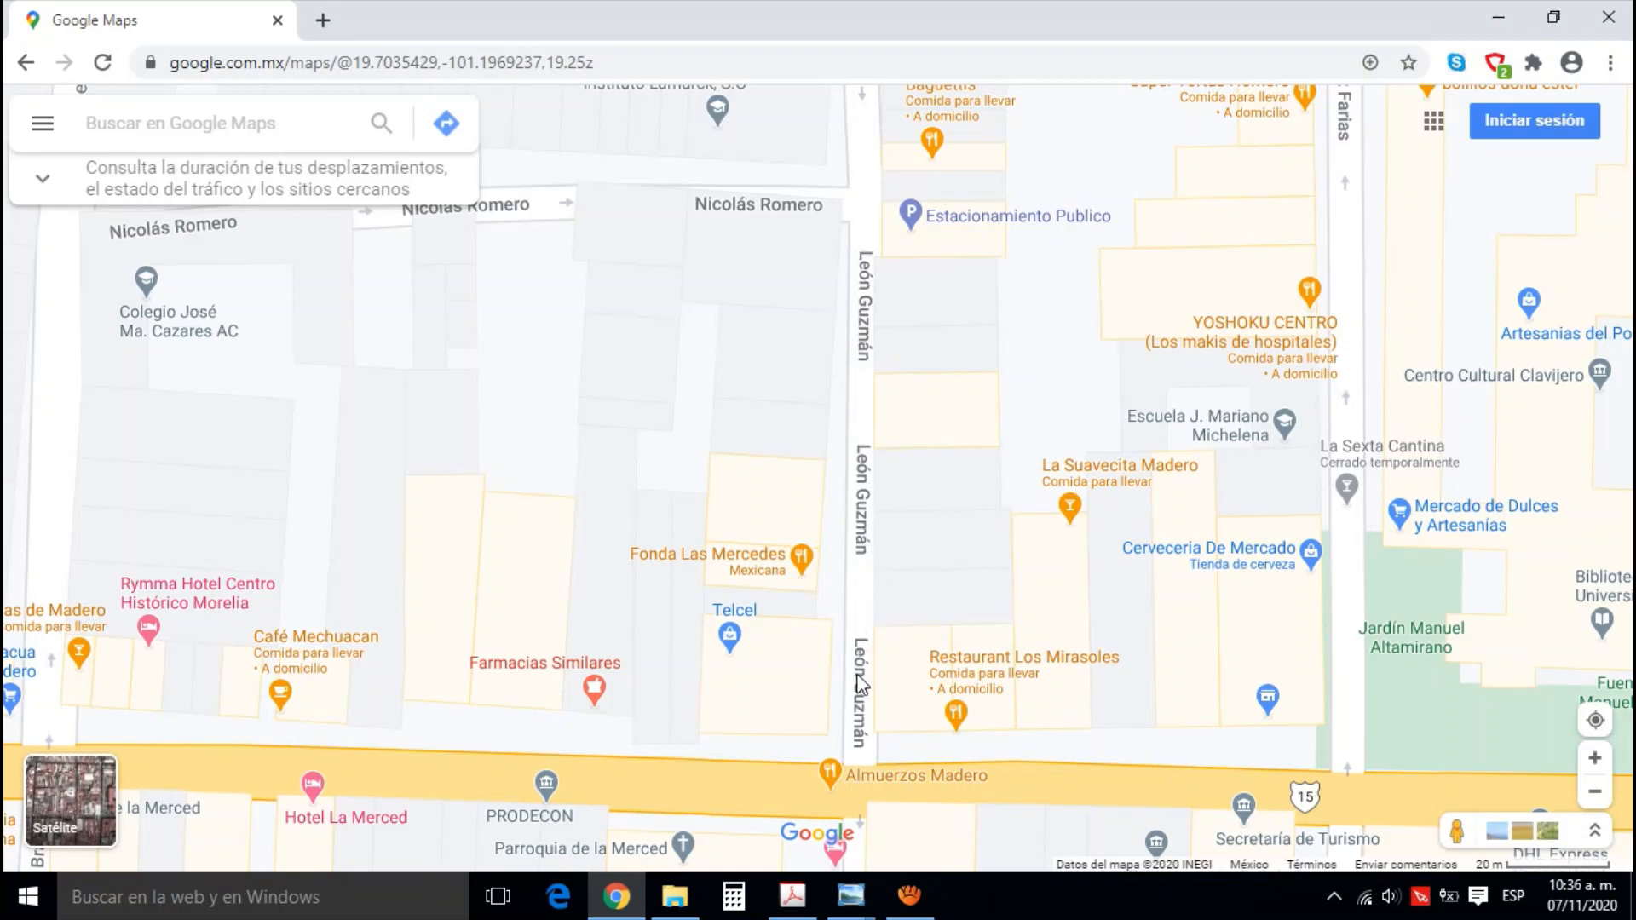
scroll(843, 694, up, 3)
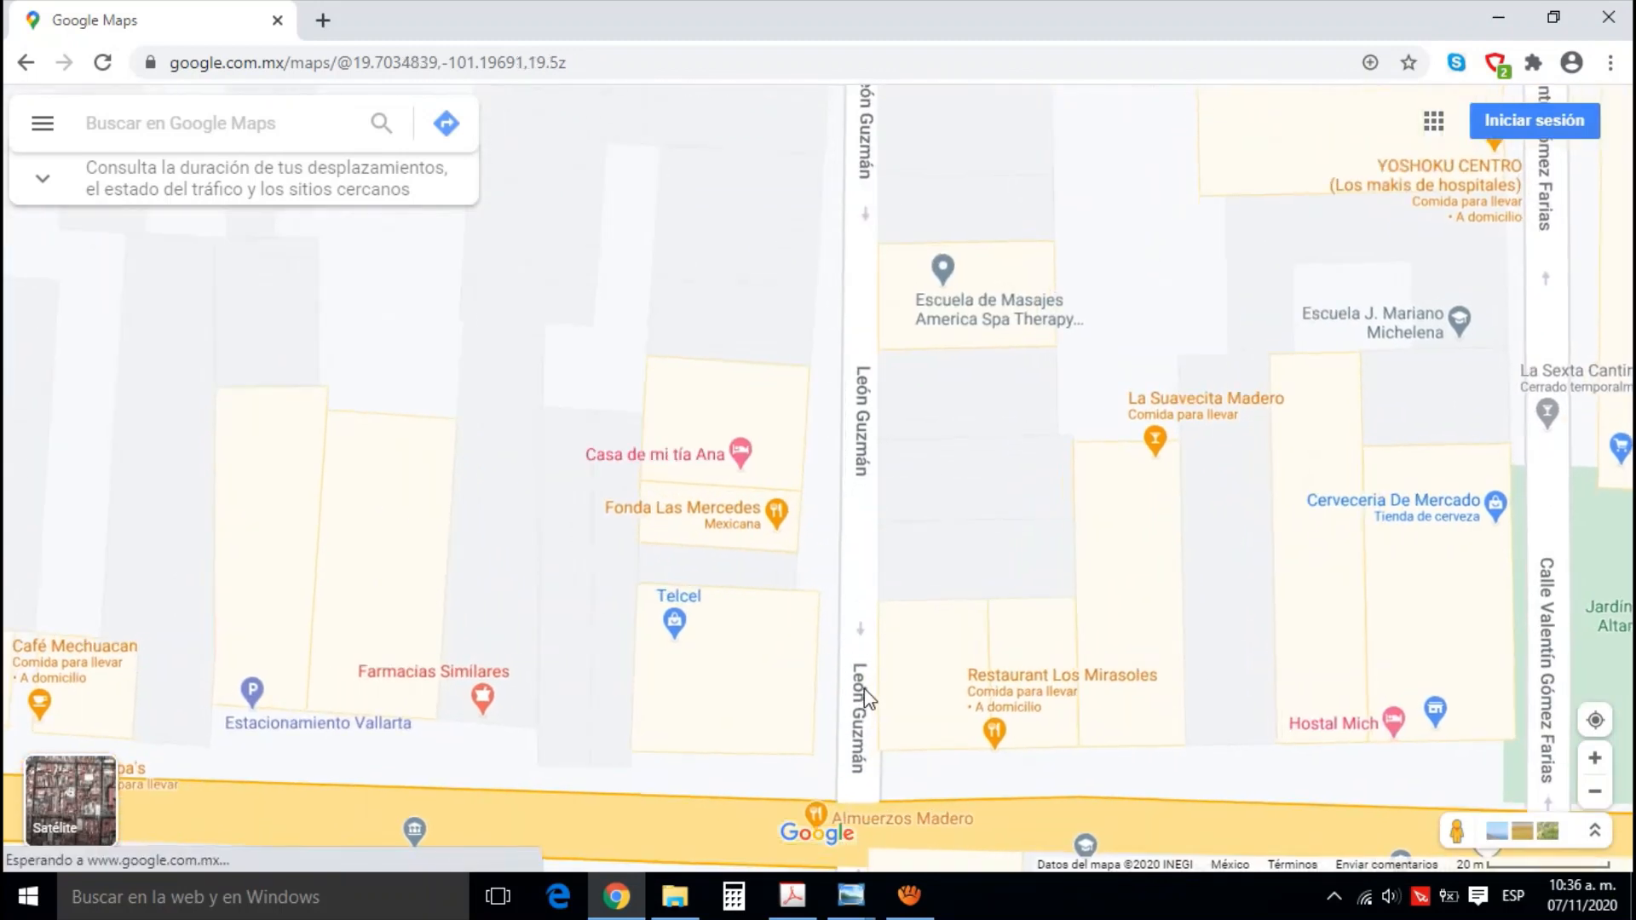
drag(874, 675, 862, 559)
scroll(862, 571, up, 1)
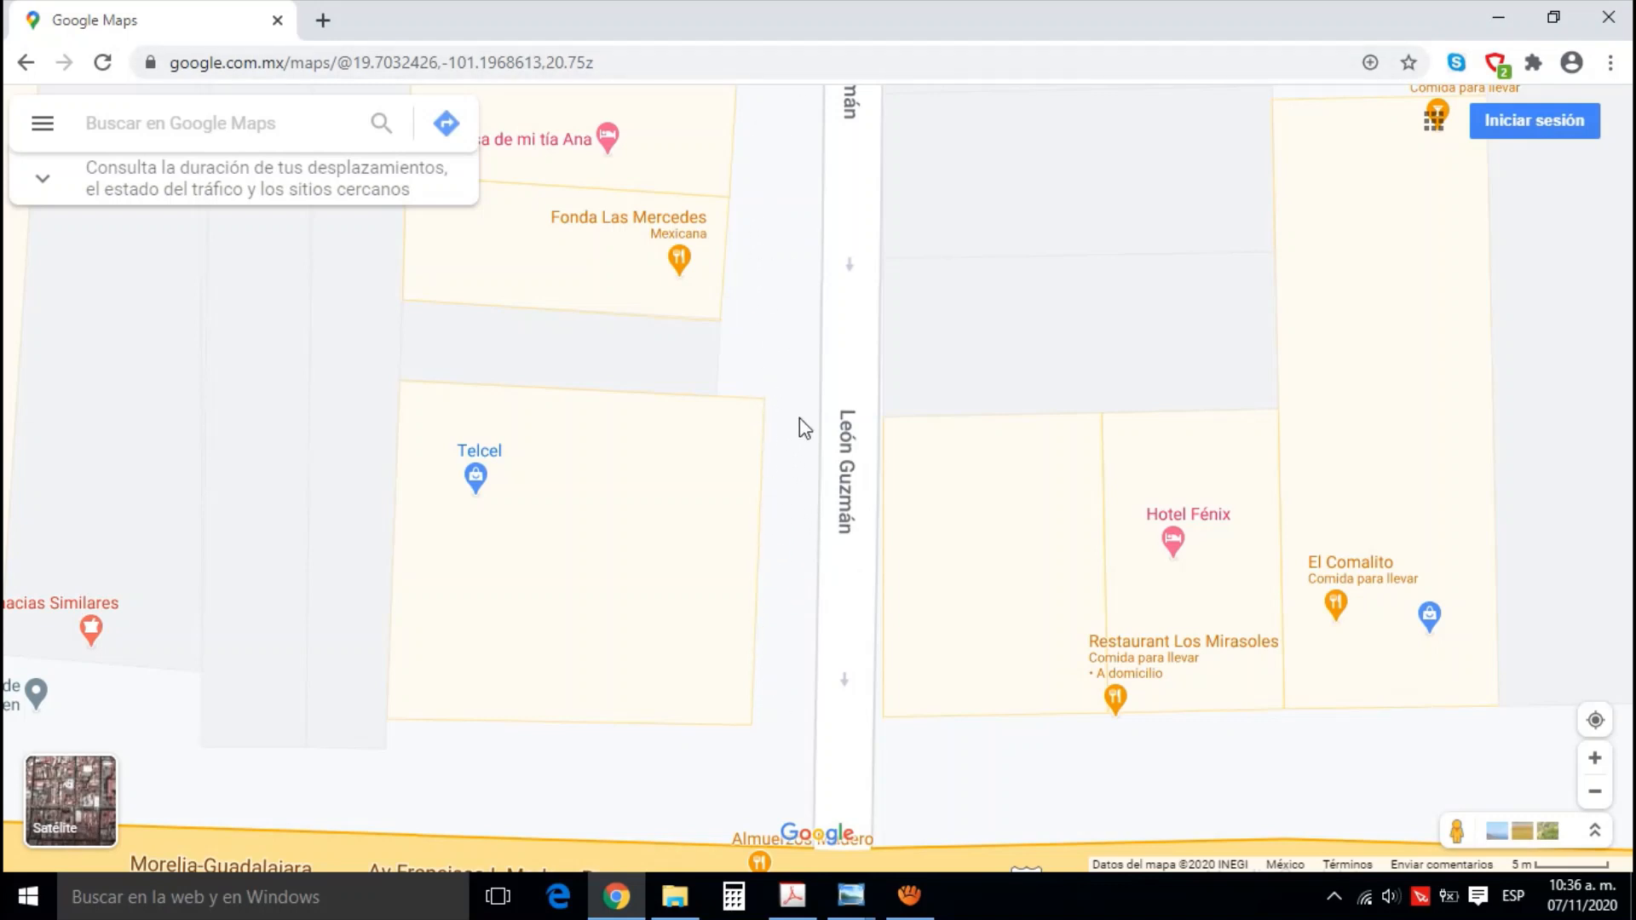
scroll(799, 417, down, 3)
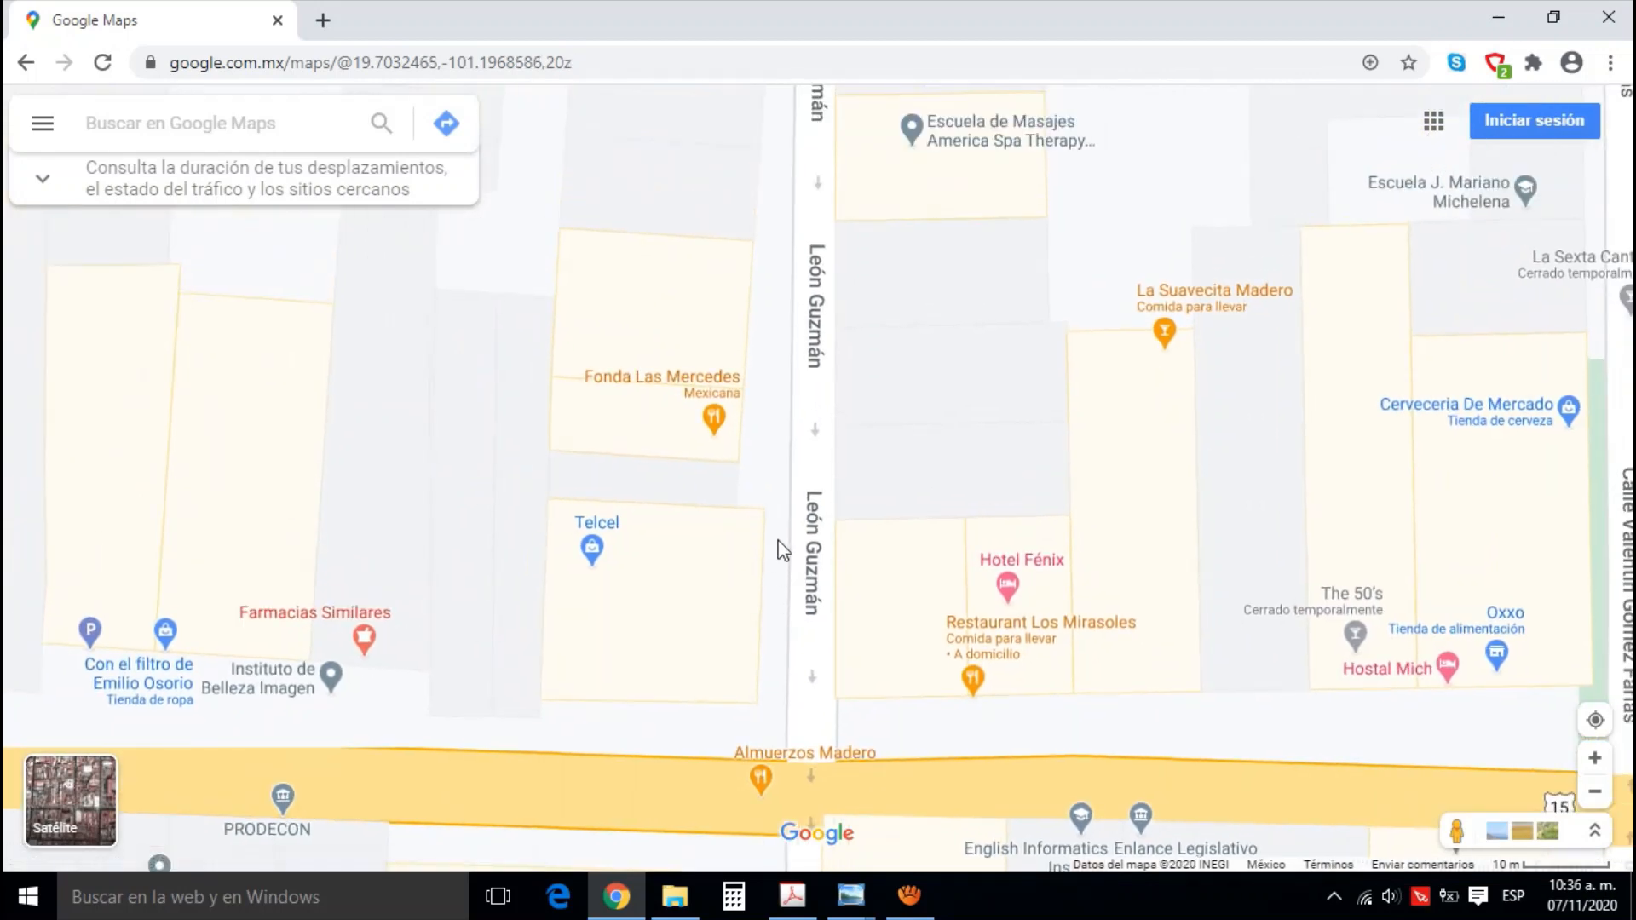
drag(808, 318, 810, 394)
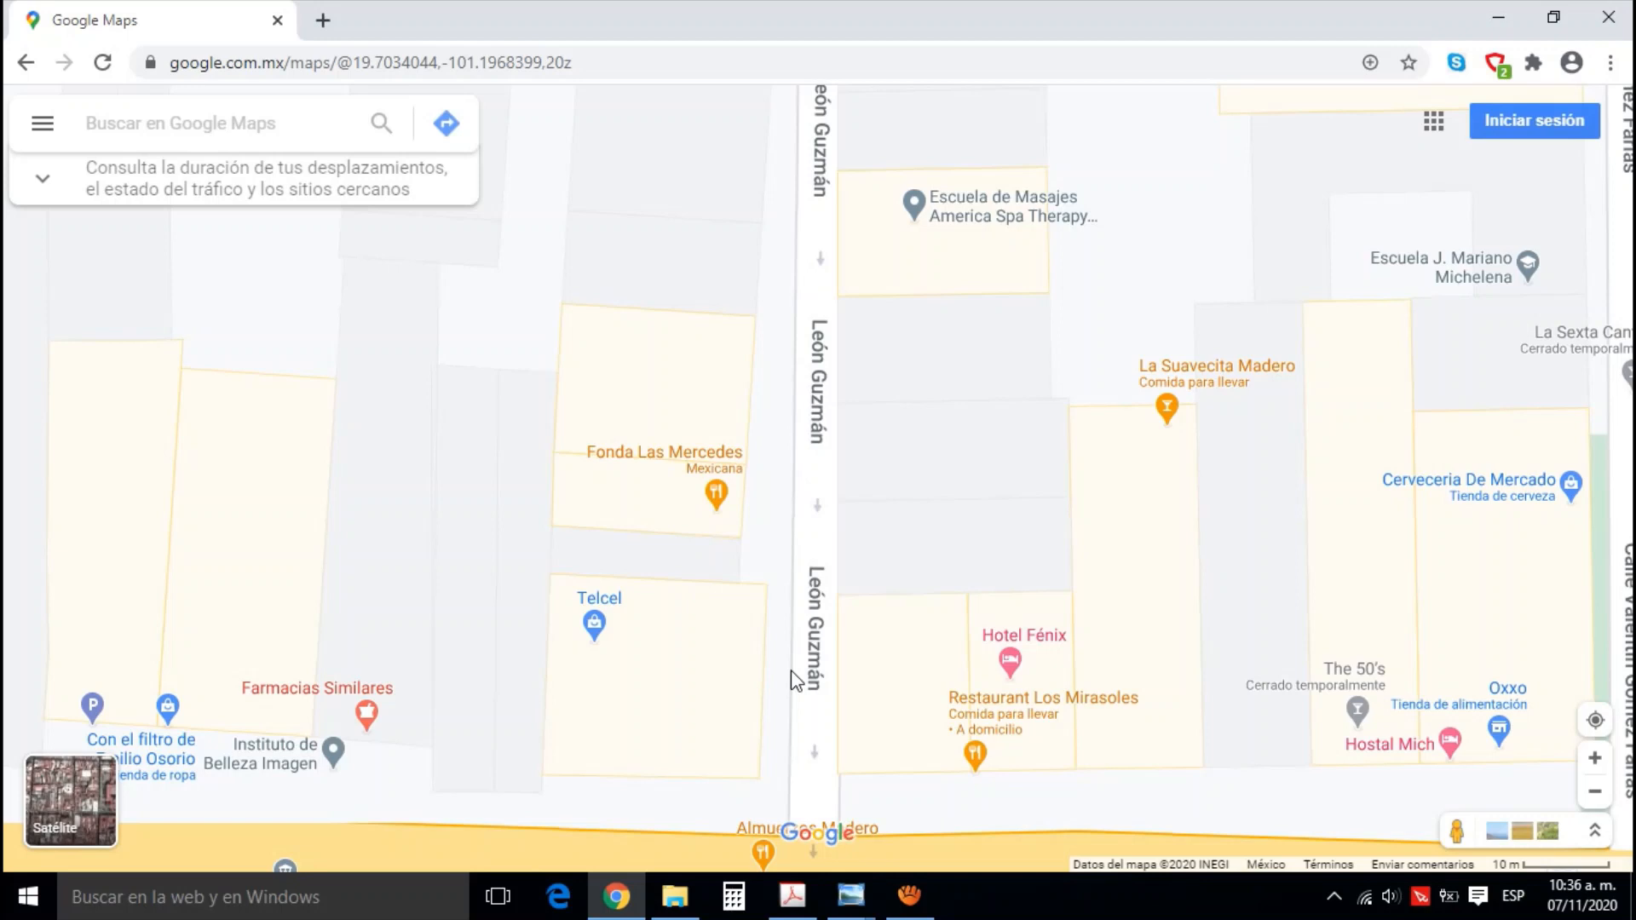
drag(794, 679, 793, 585)
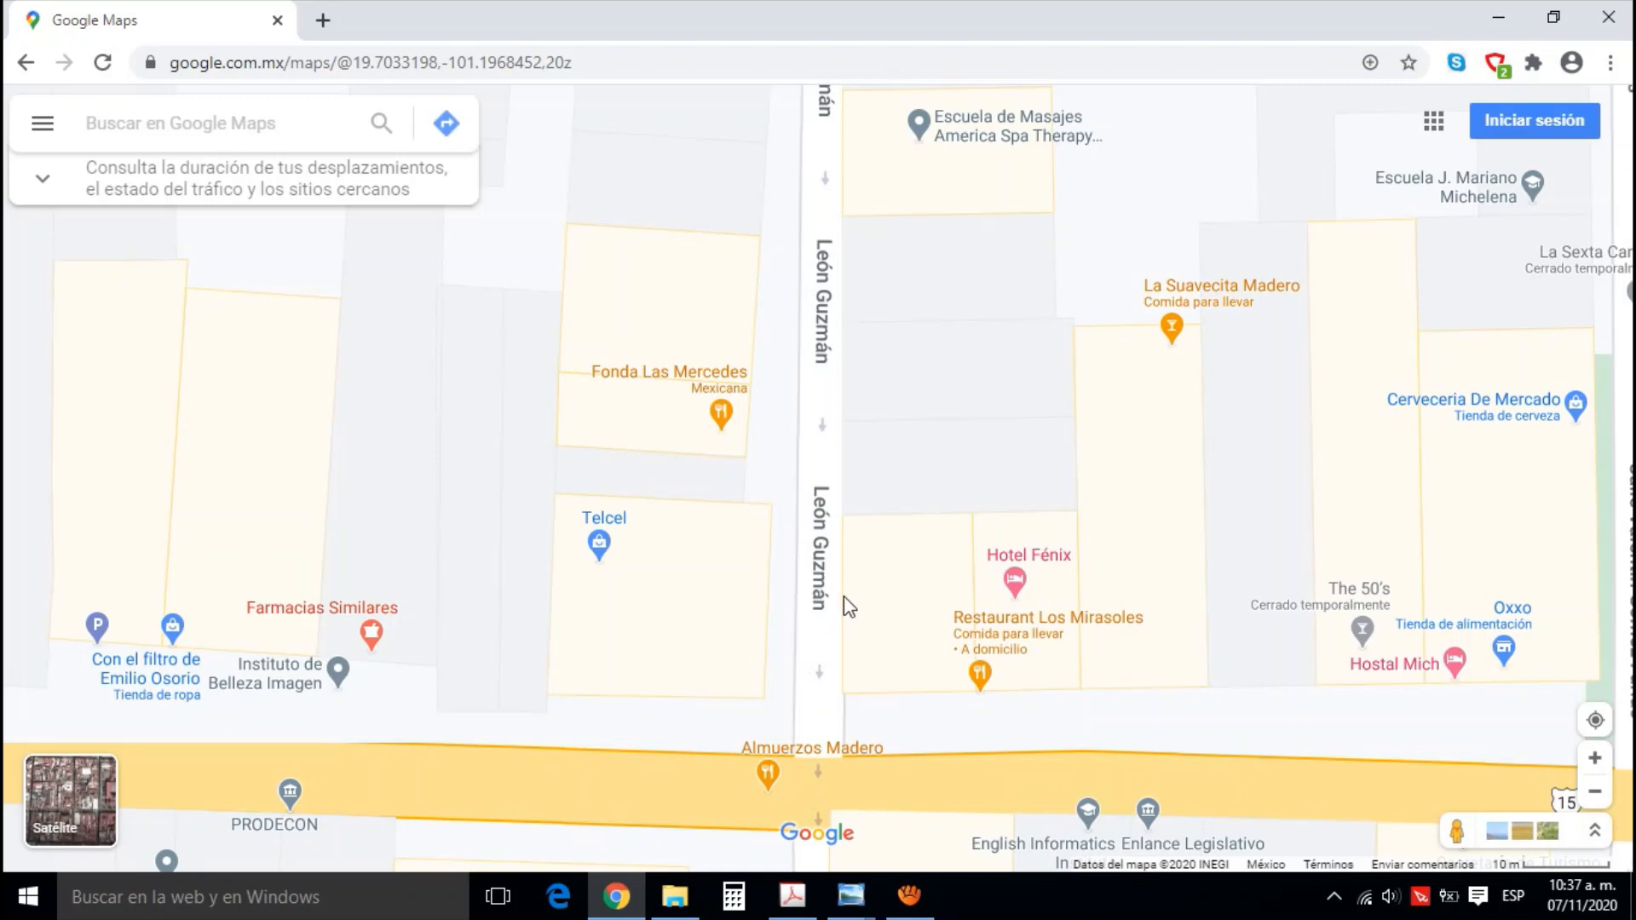
click(851, 895)
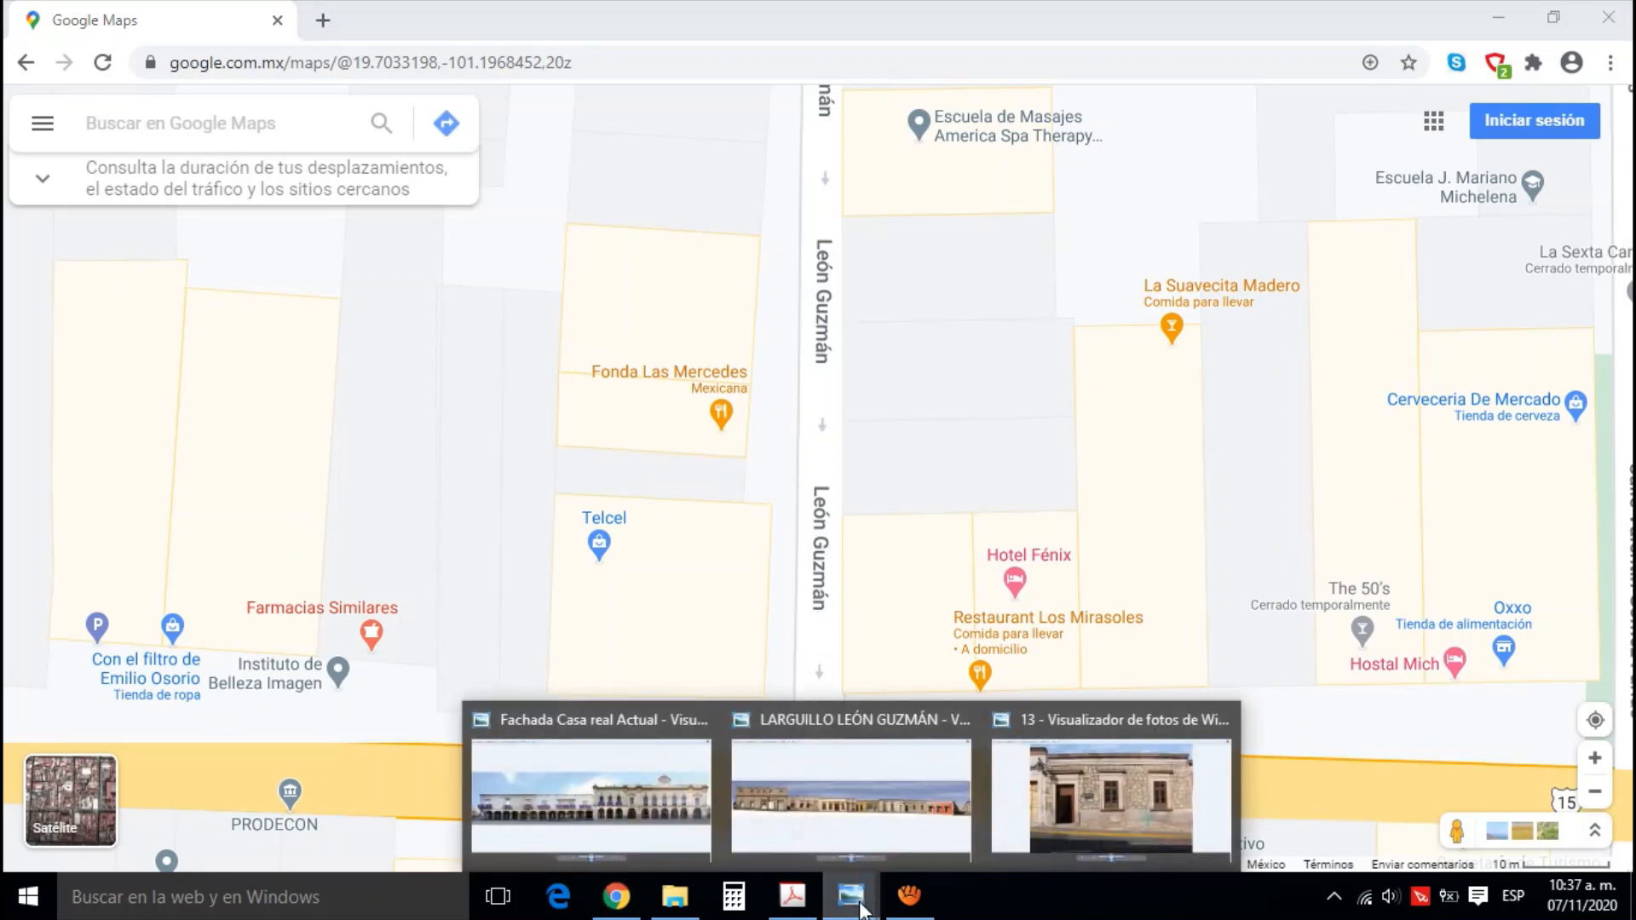
click(1020, 825)
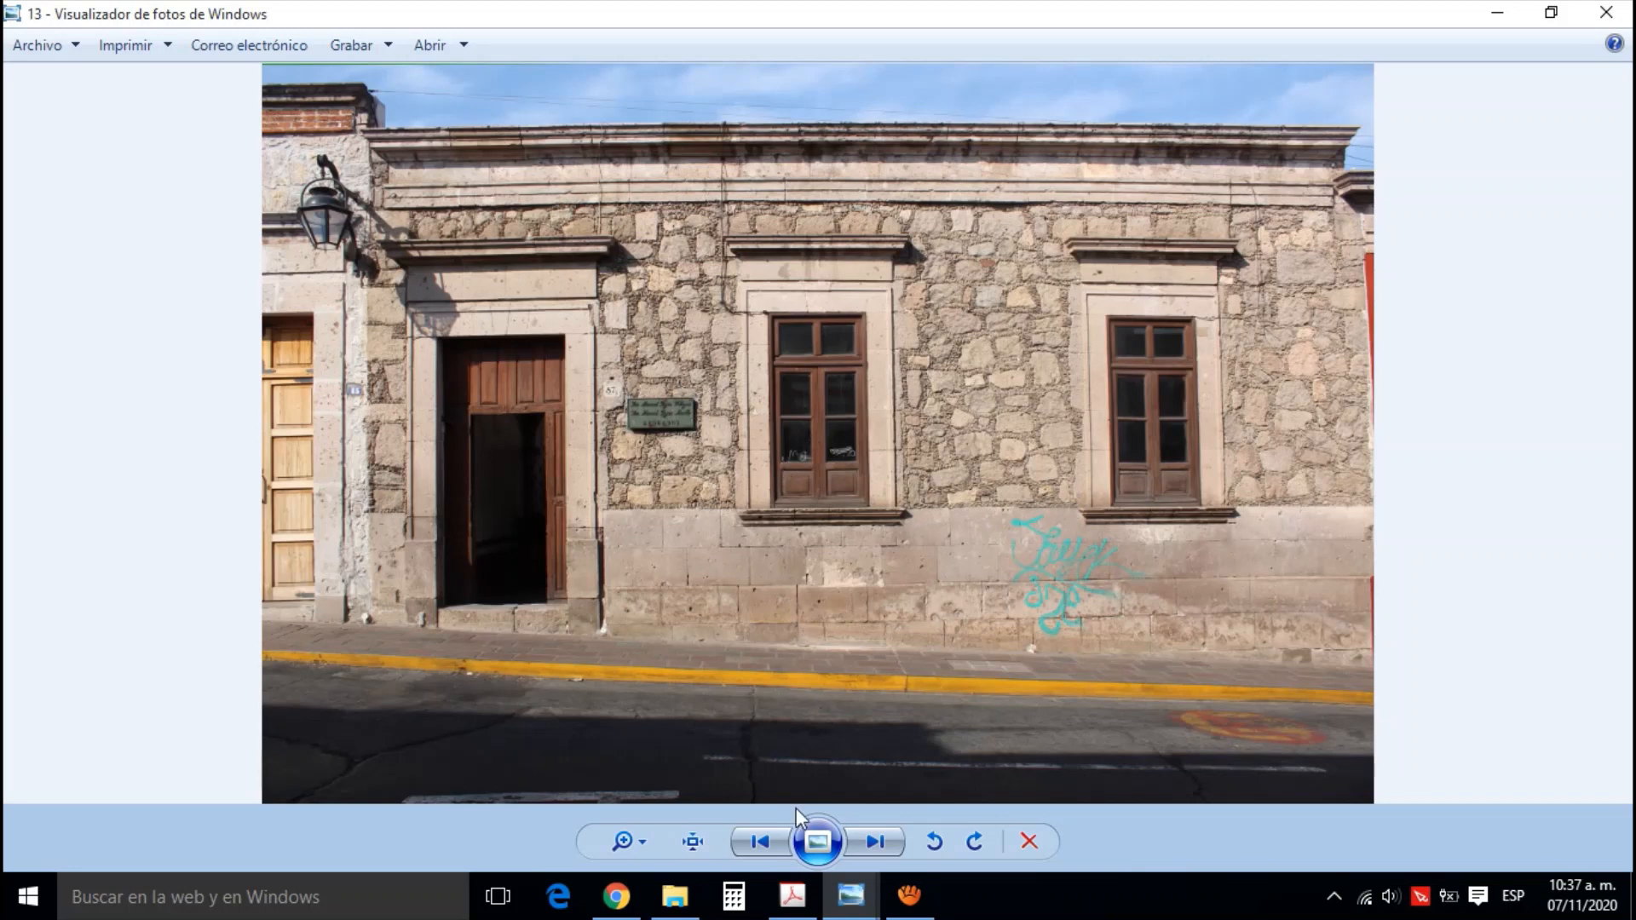
click(689, 902)
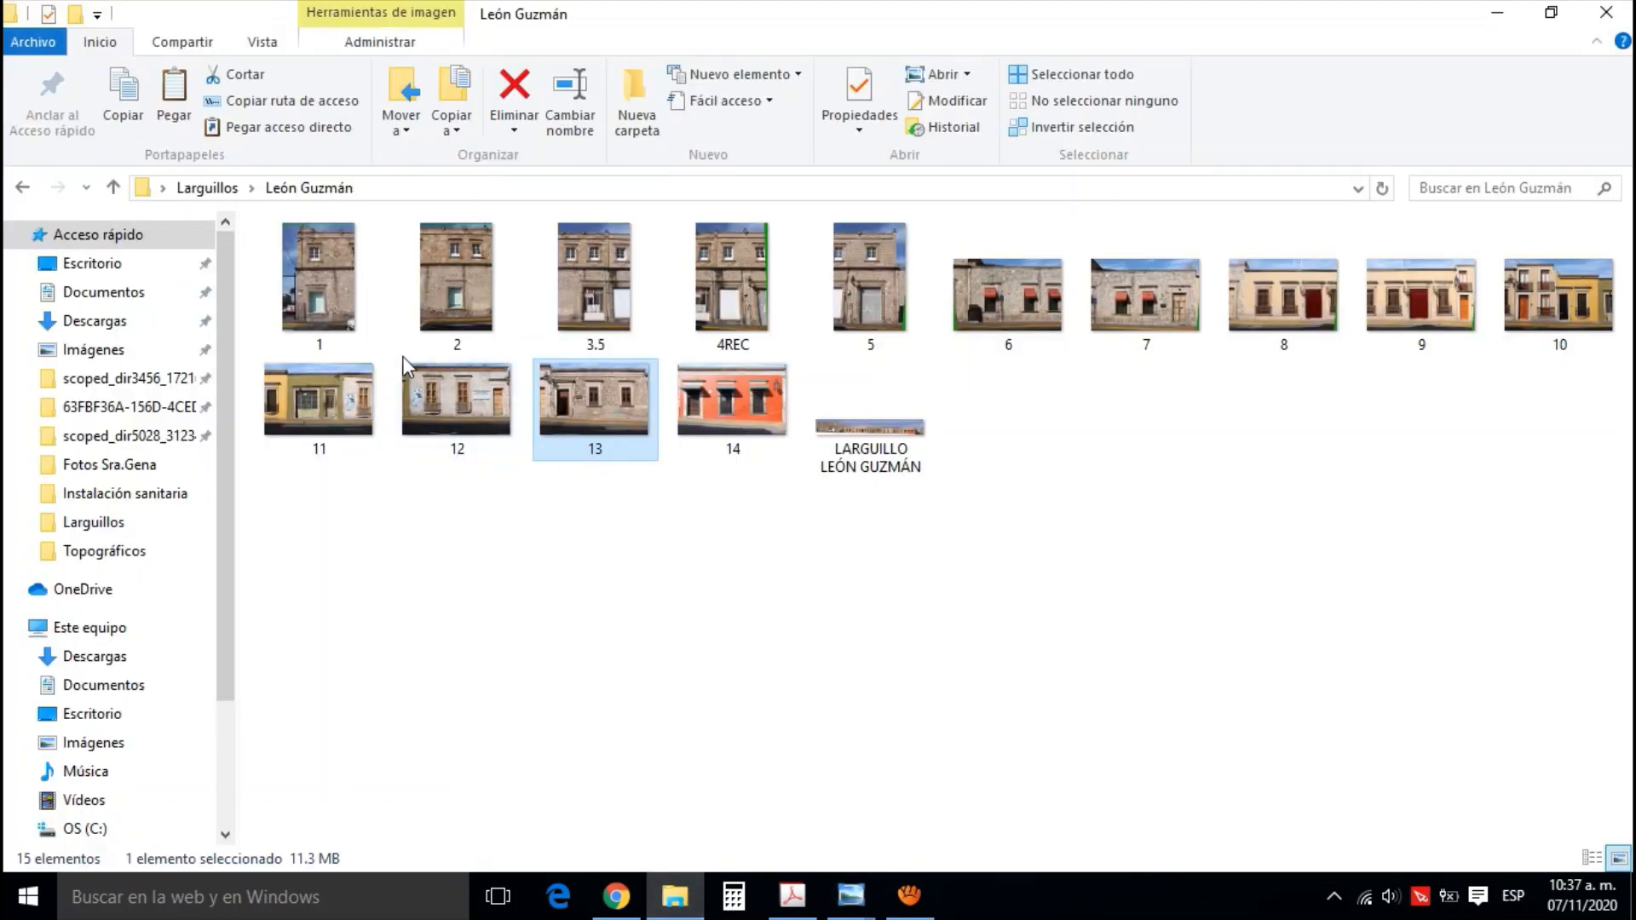
double_click(331, 302)
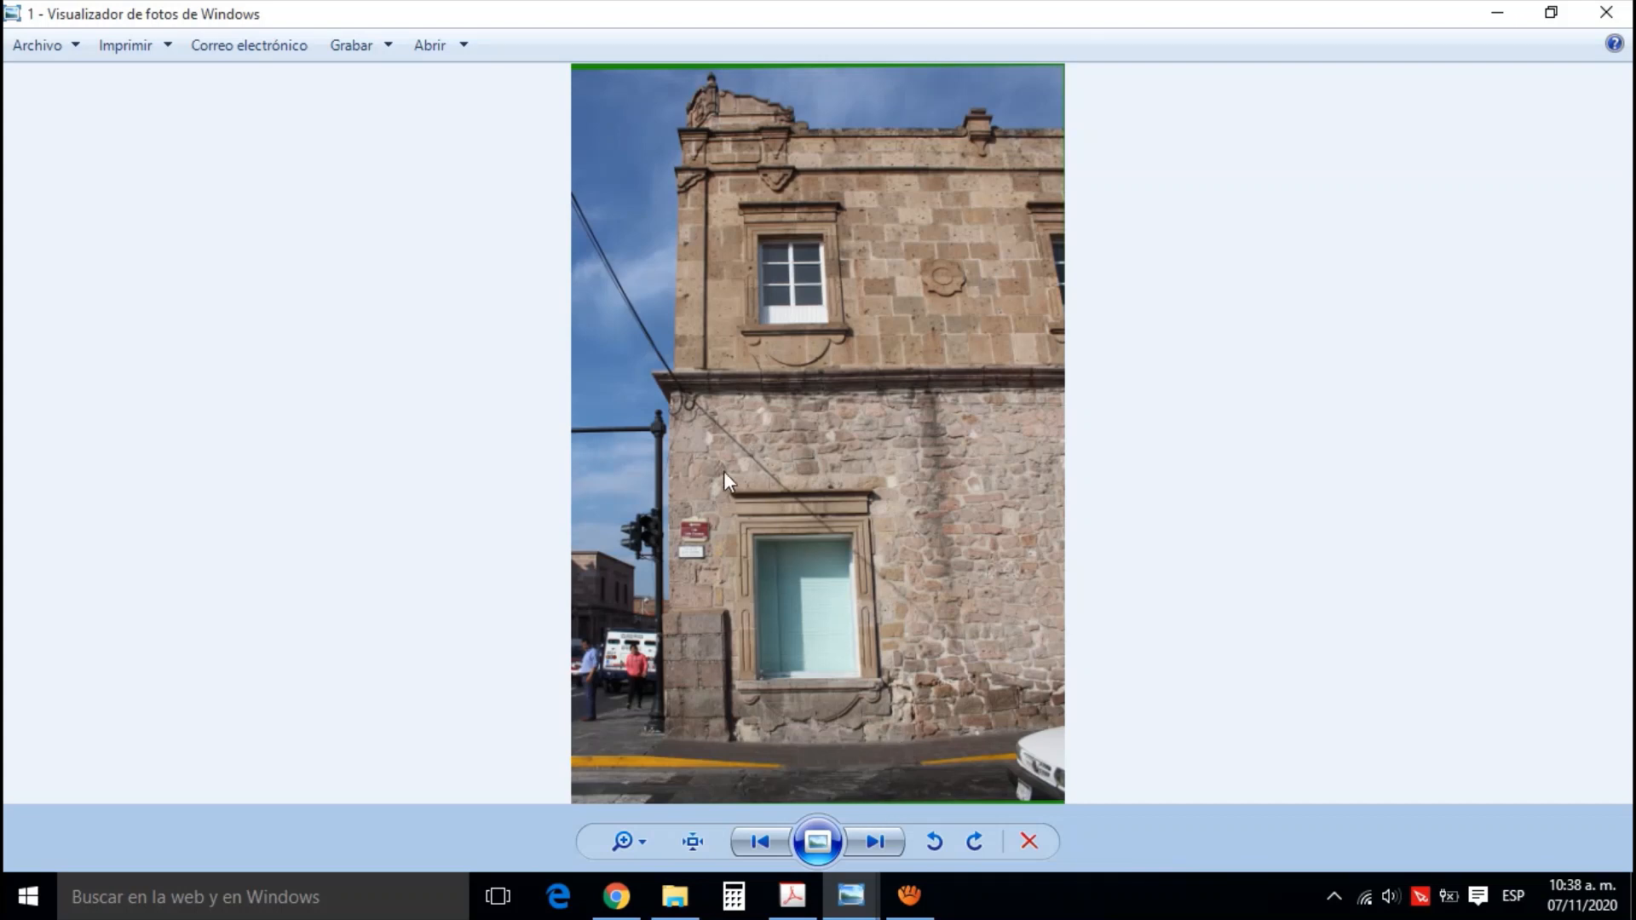
click(878, 843)
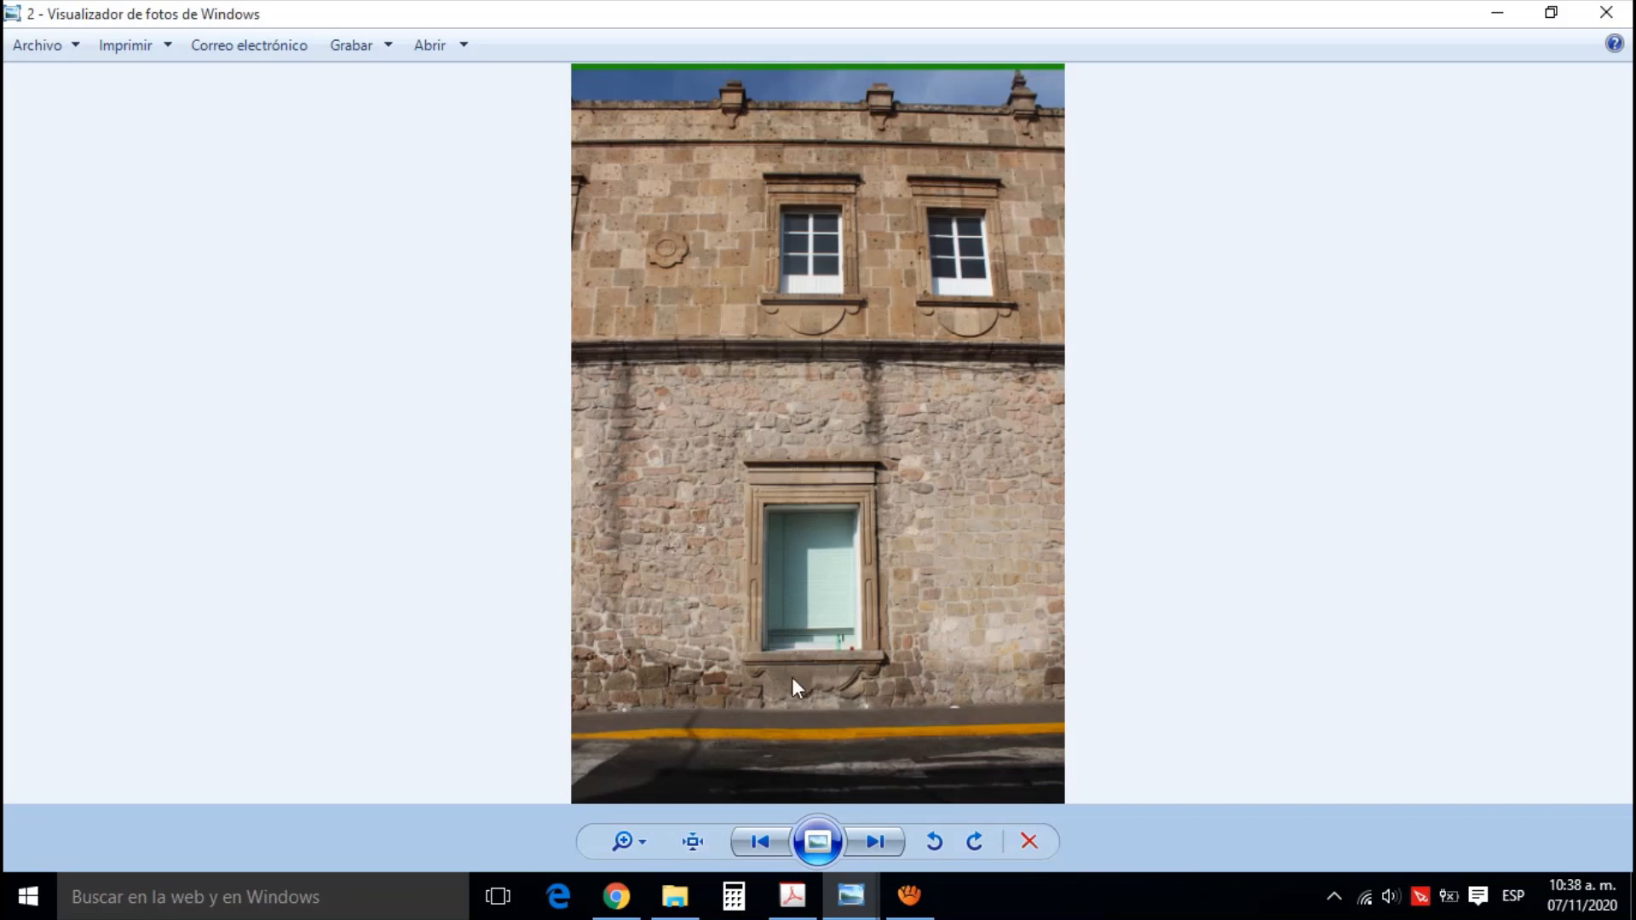
Check the León Guzmán street location in Google Maps and return to facade photo 2 in the photo viewer
click(617, 895)
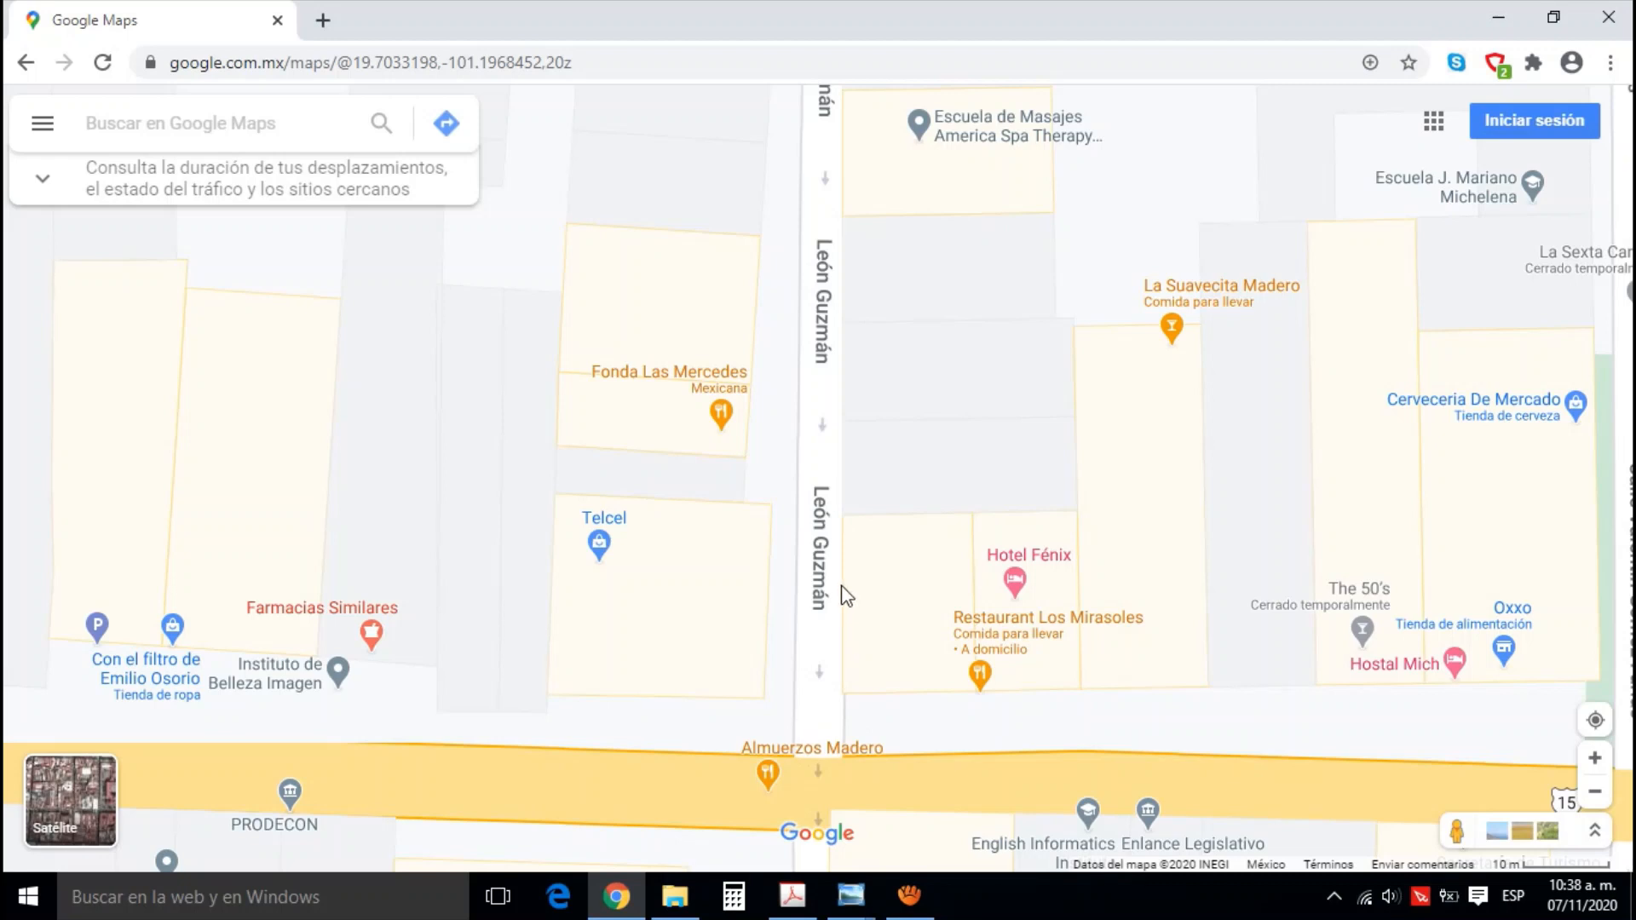
click(859, 895)
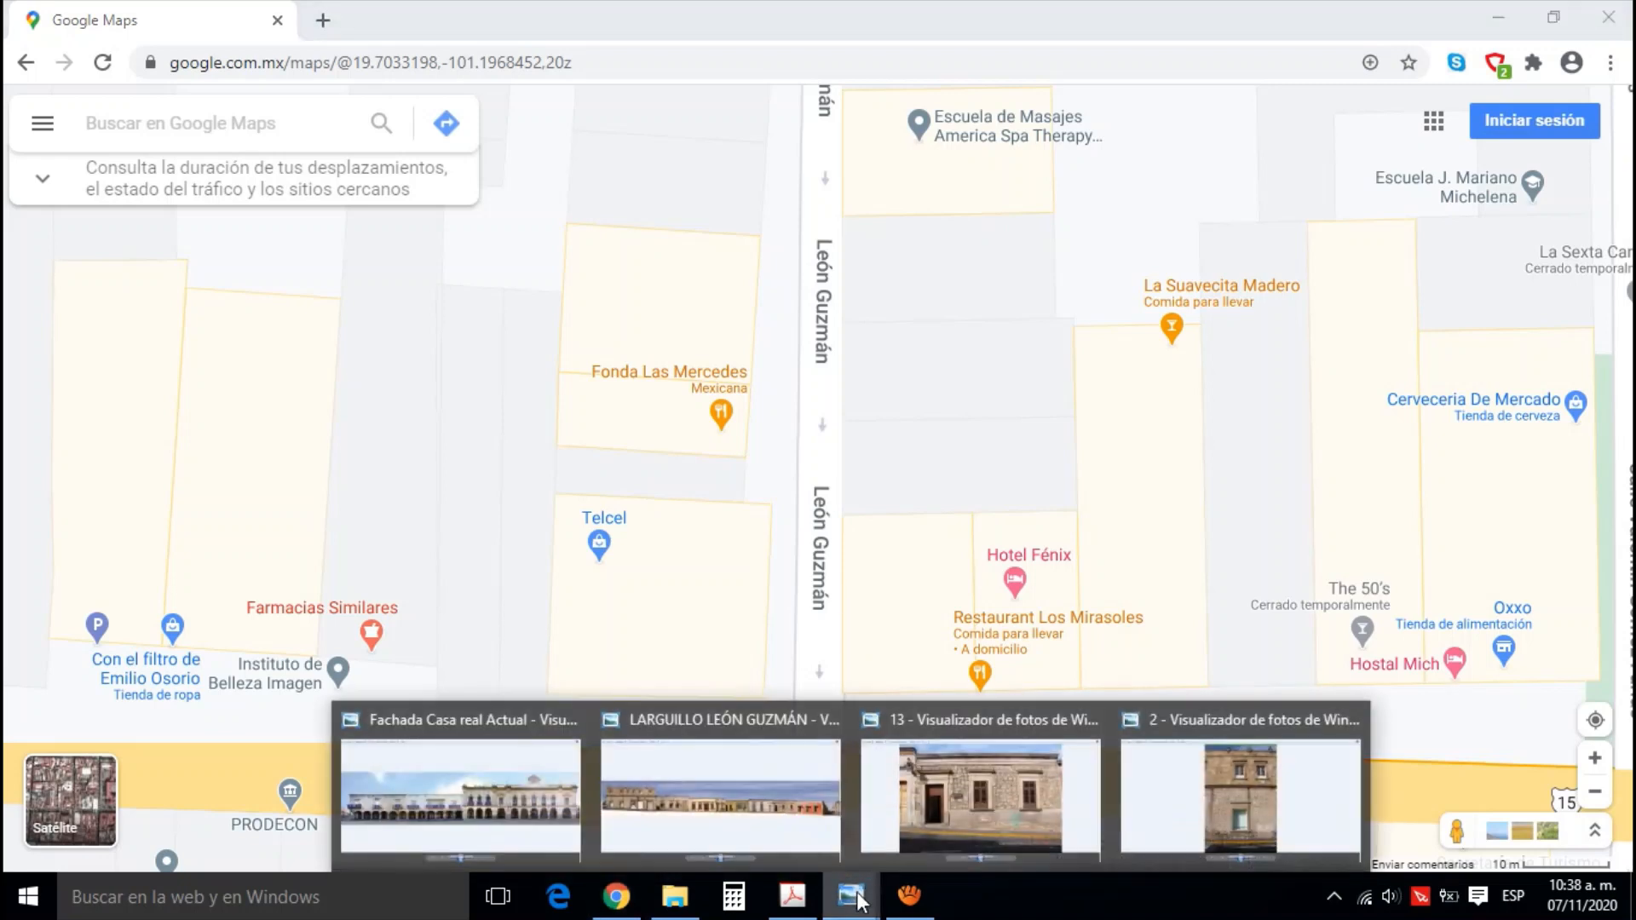
click(1142, 806)
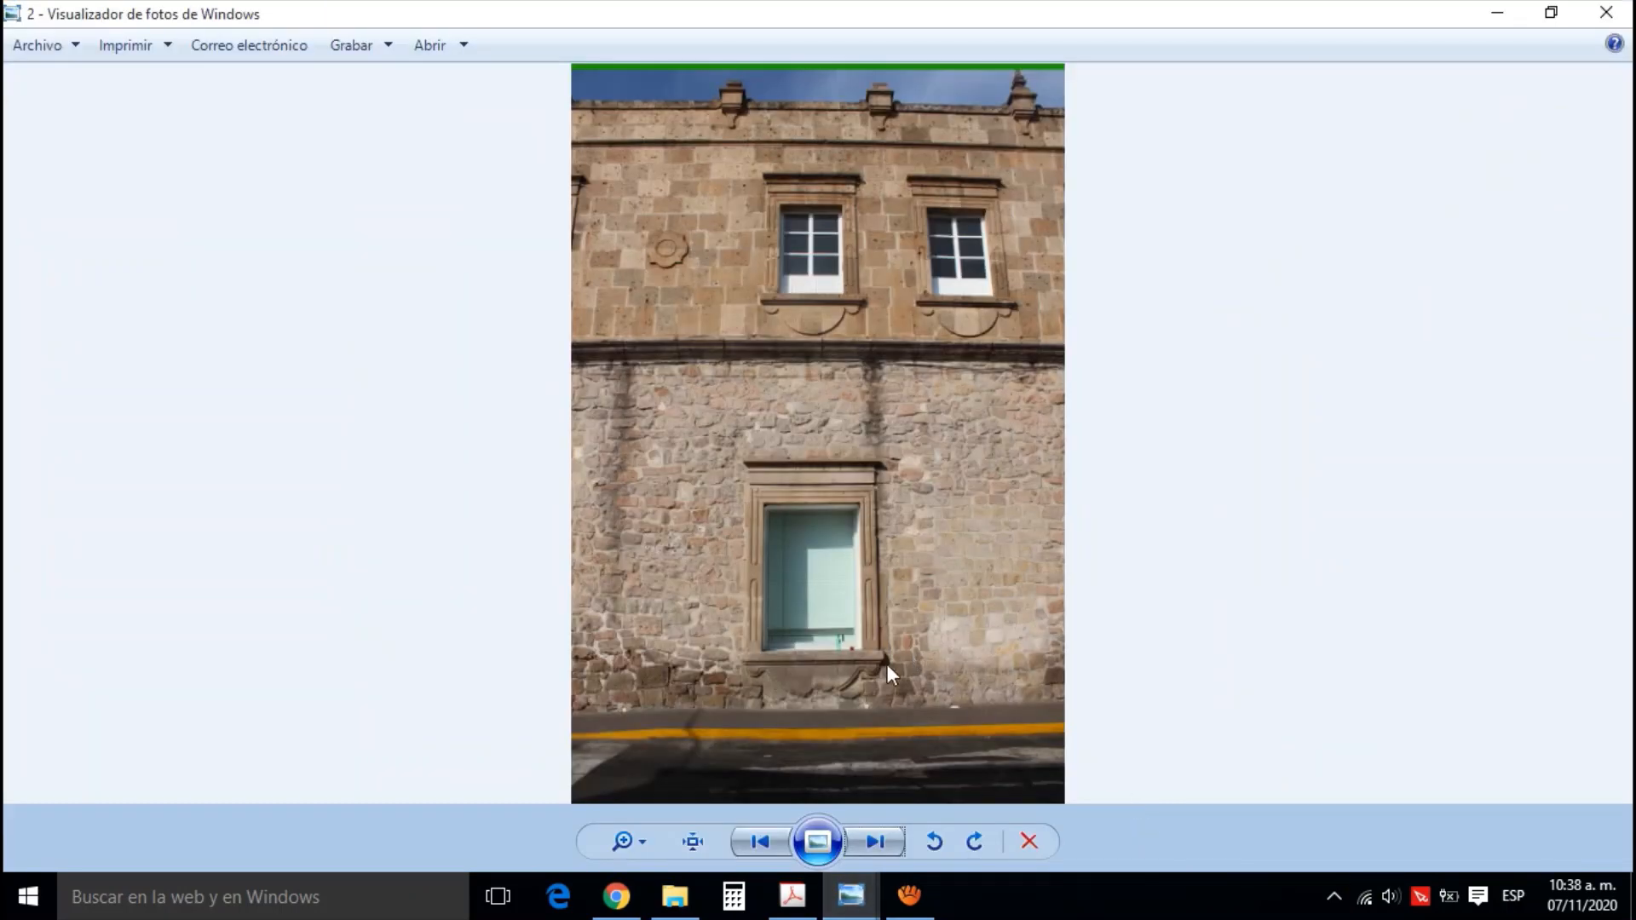
Go back to photo 1 and page forward through the facade sequence to photo 3.5
click(772, 837)
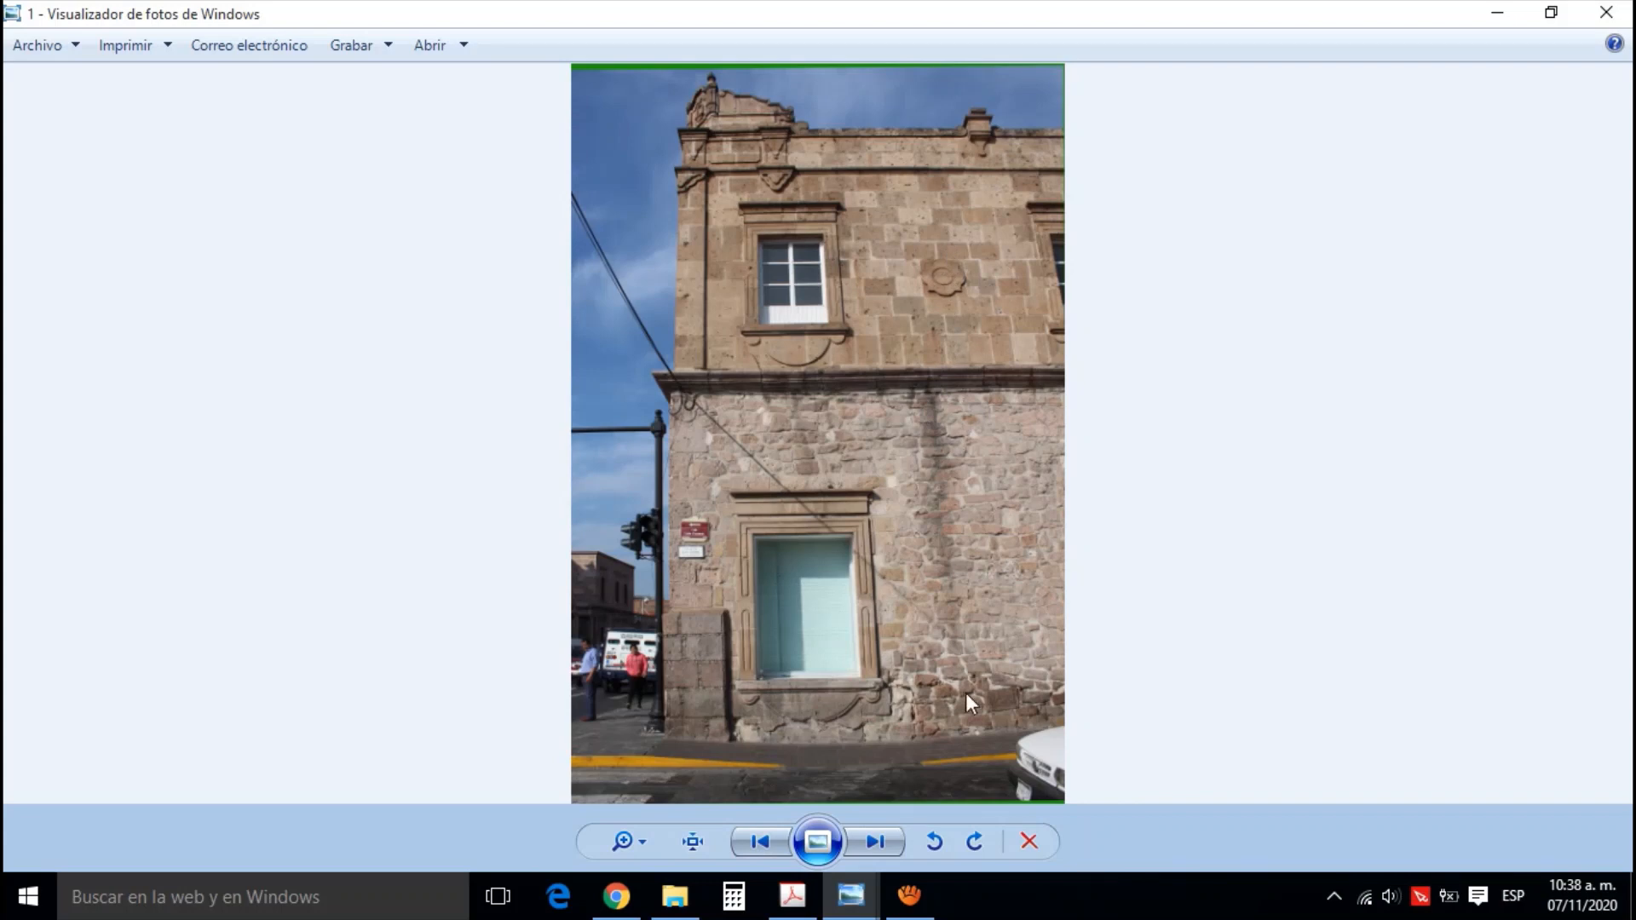
click(875, 842)
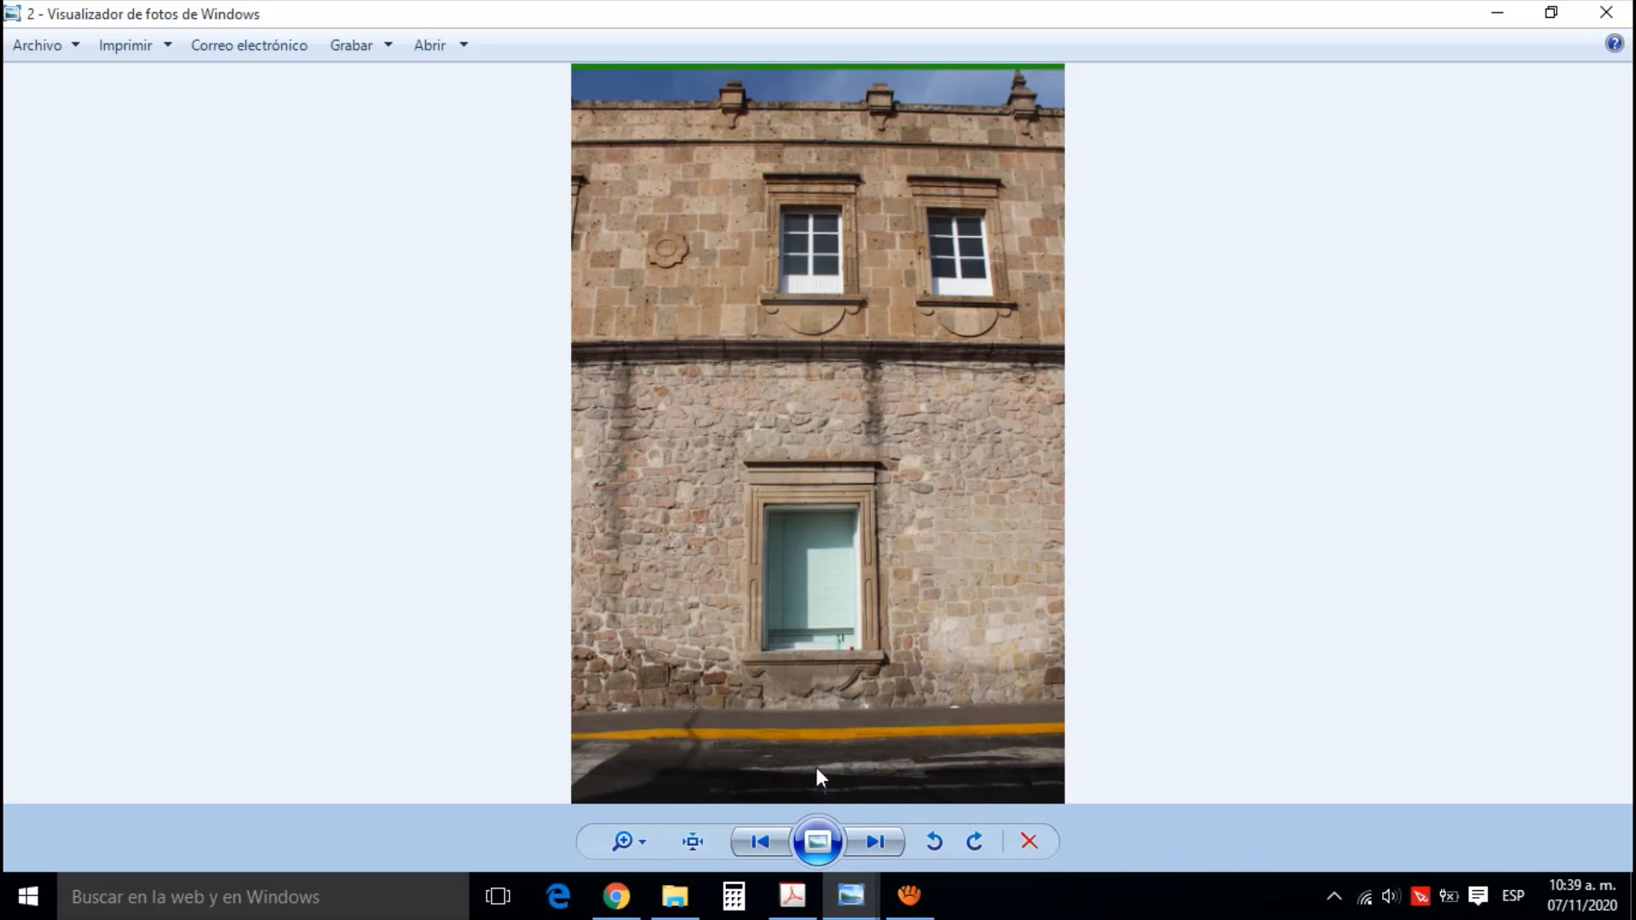
click(889, 850)
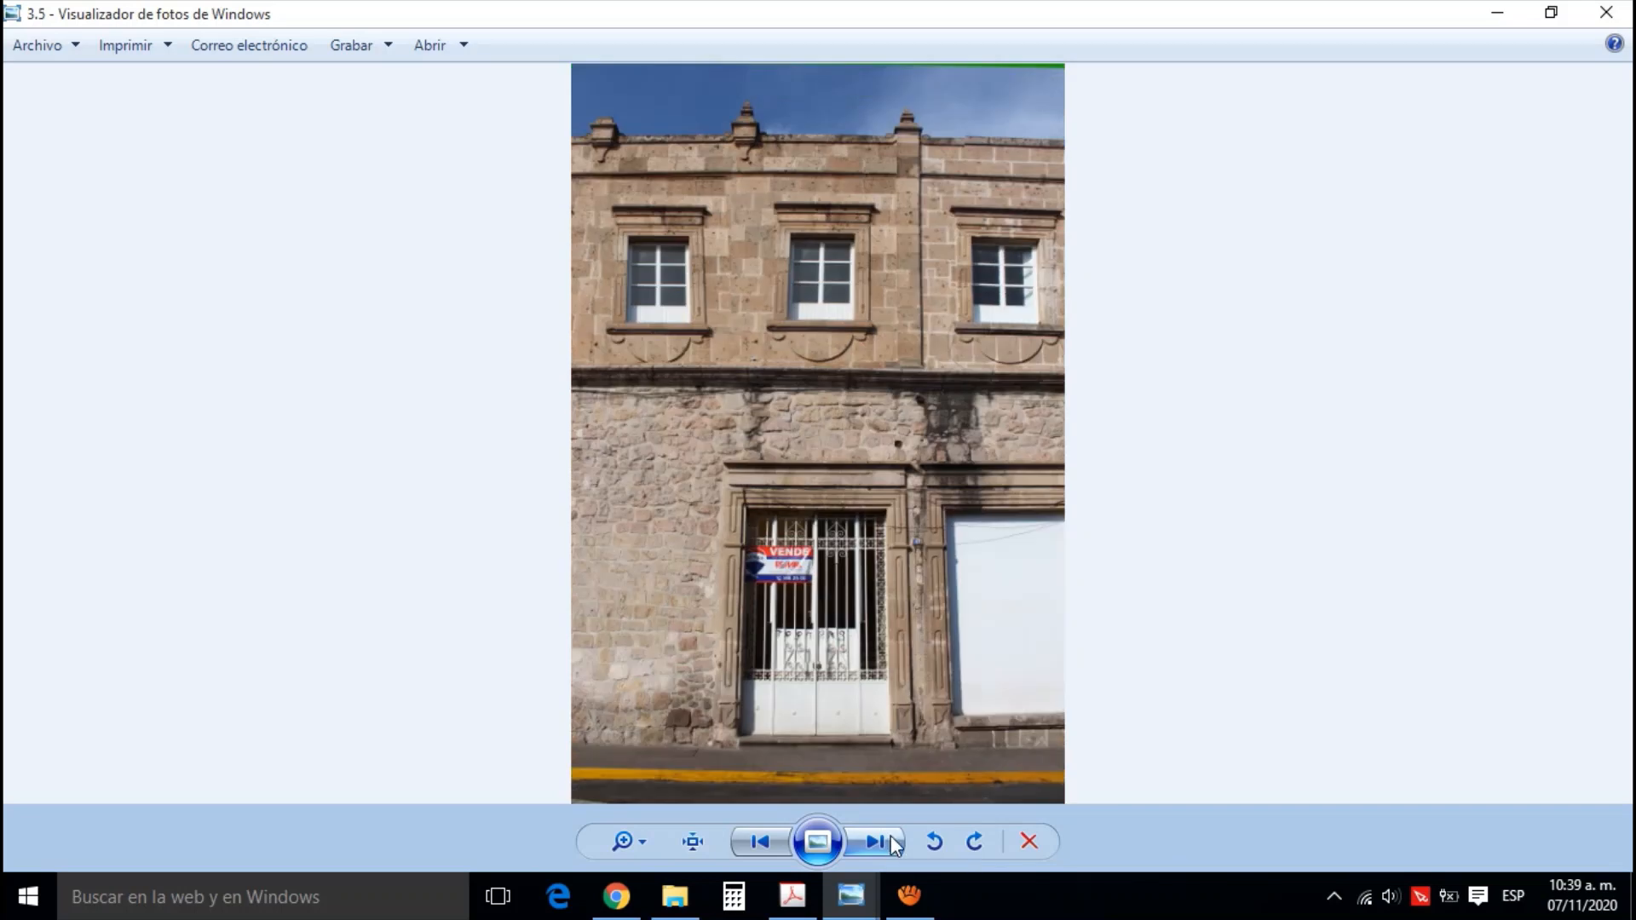
Page through the rest of the facade sequence, from photo 4REC to photo 14 and on to the stitched León Guzmán larguillo
click(888, 848)
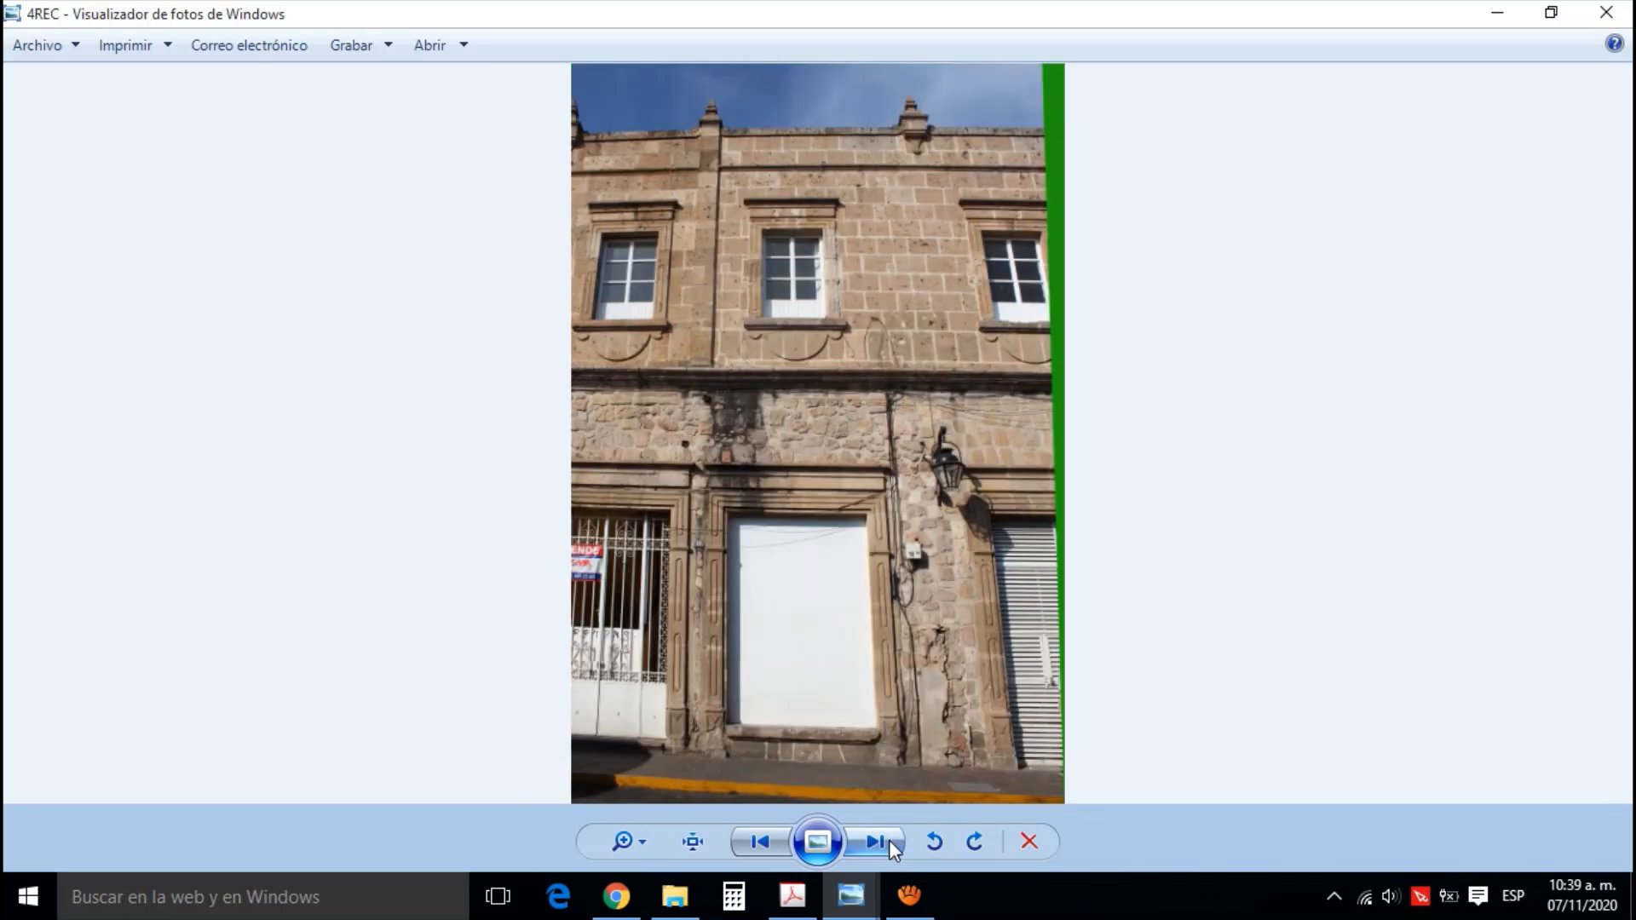
click(888, 840)
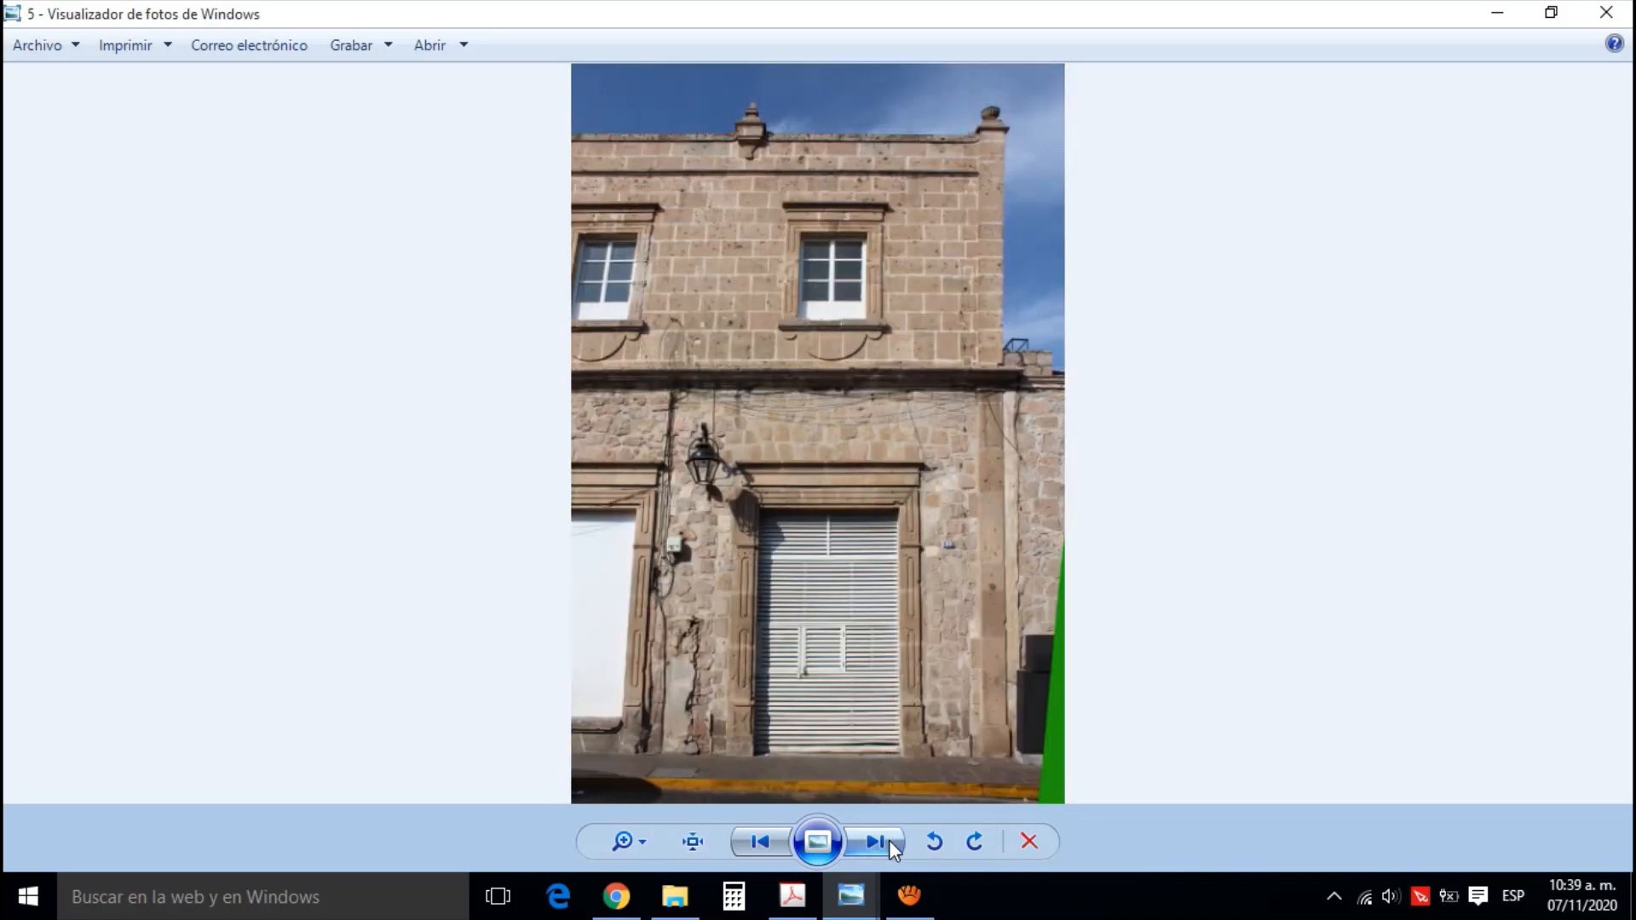
click(888, 840)
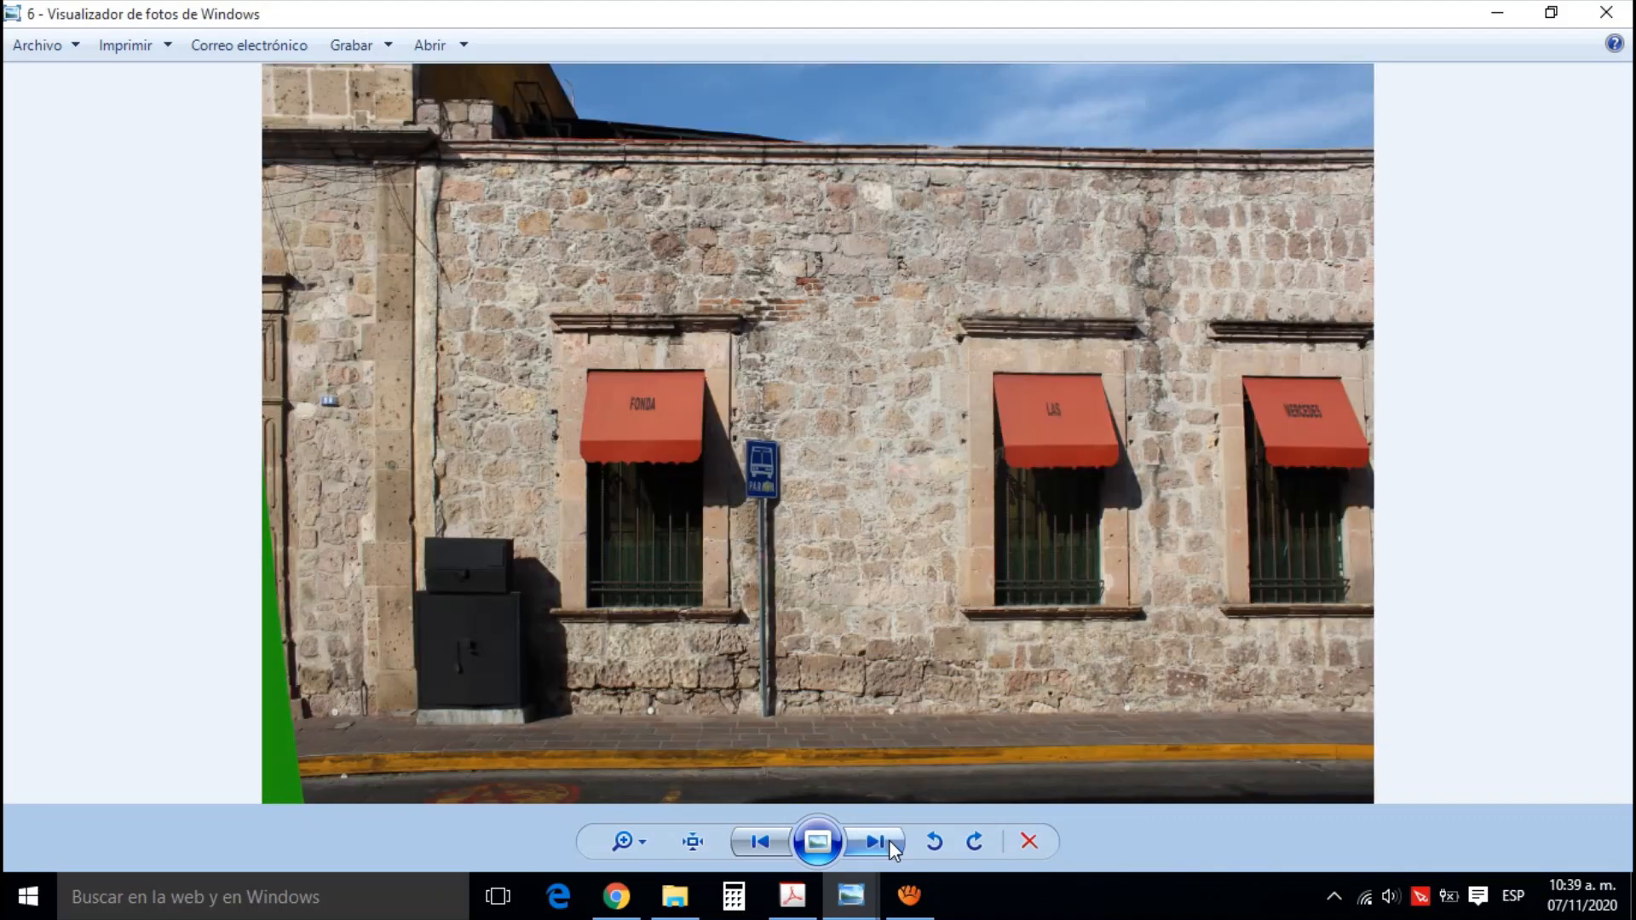
click(888, 840)
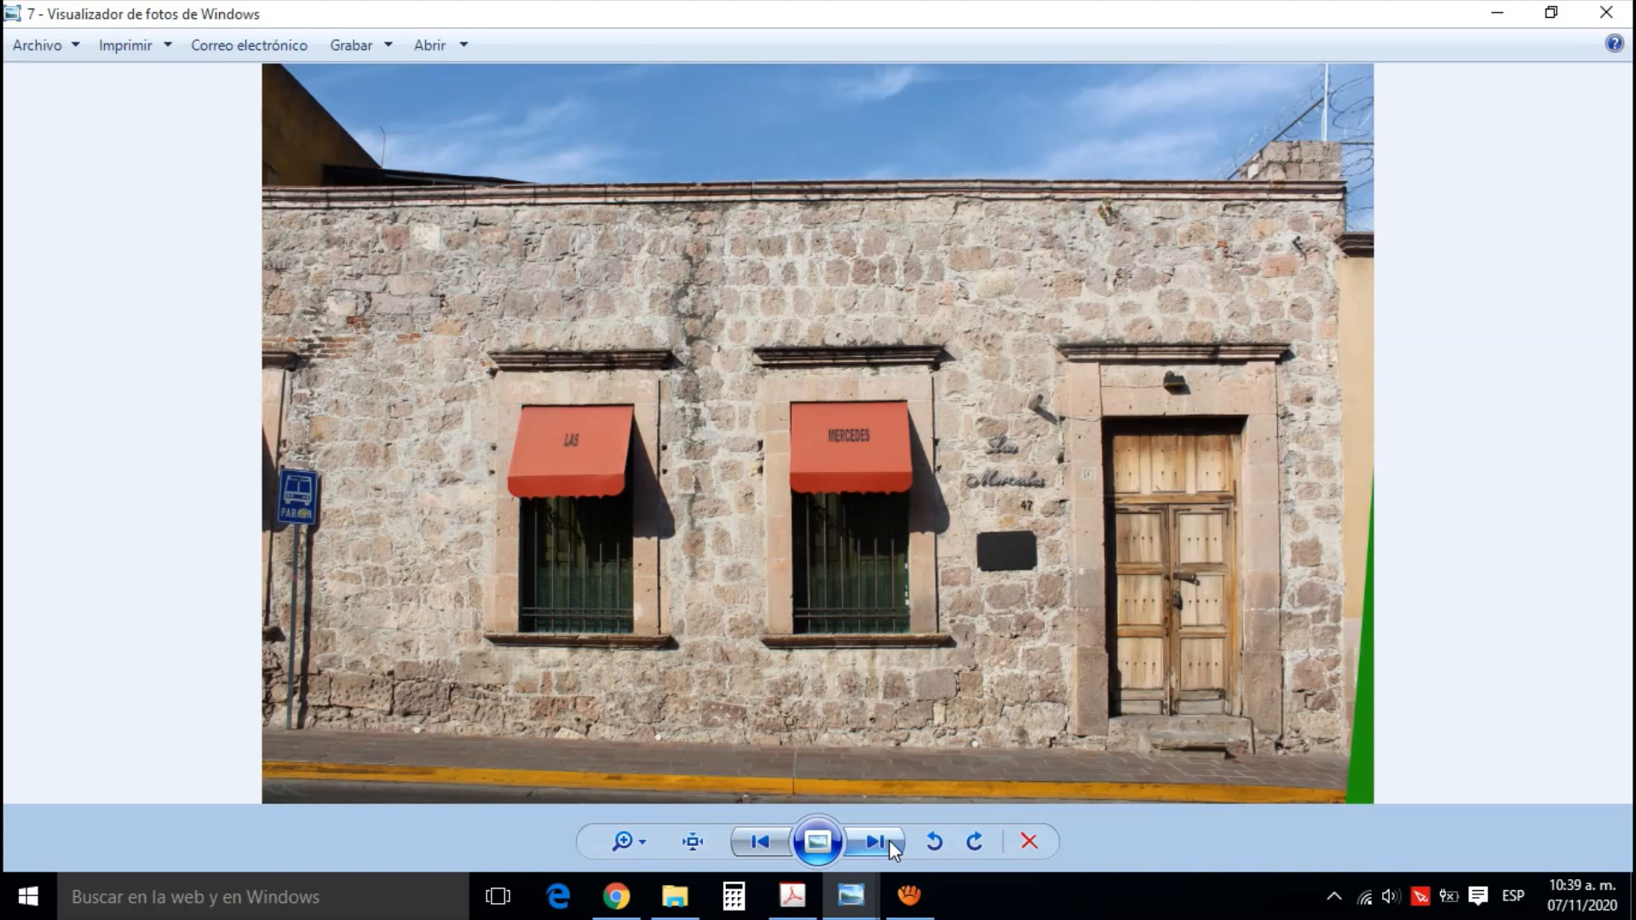
click(888, 841)
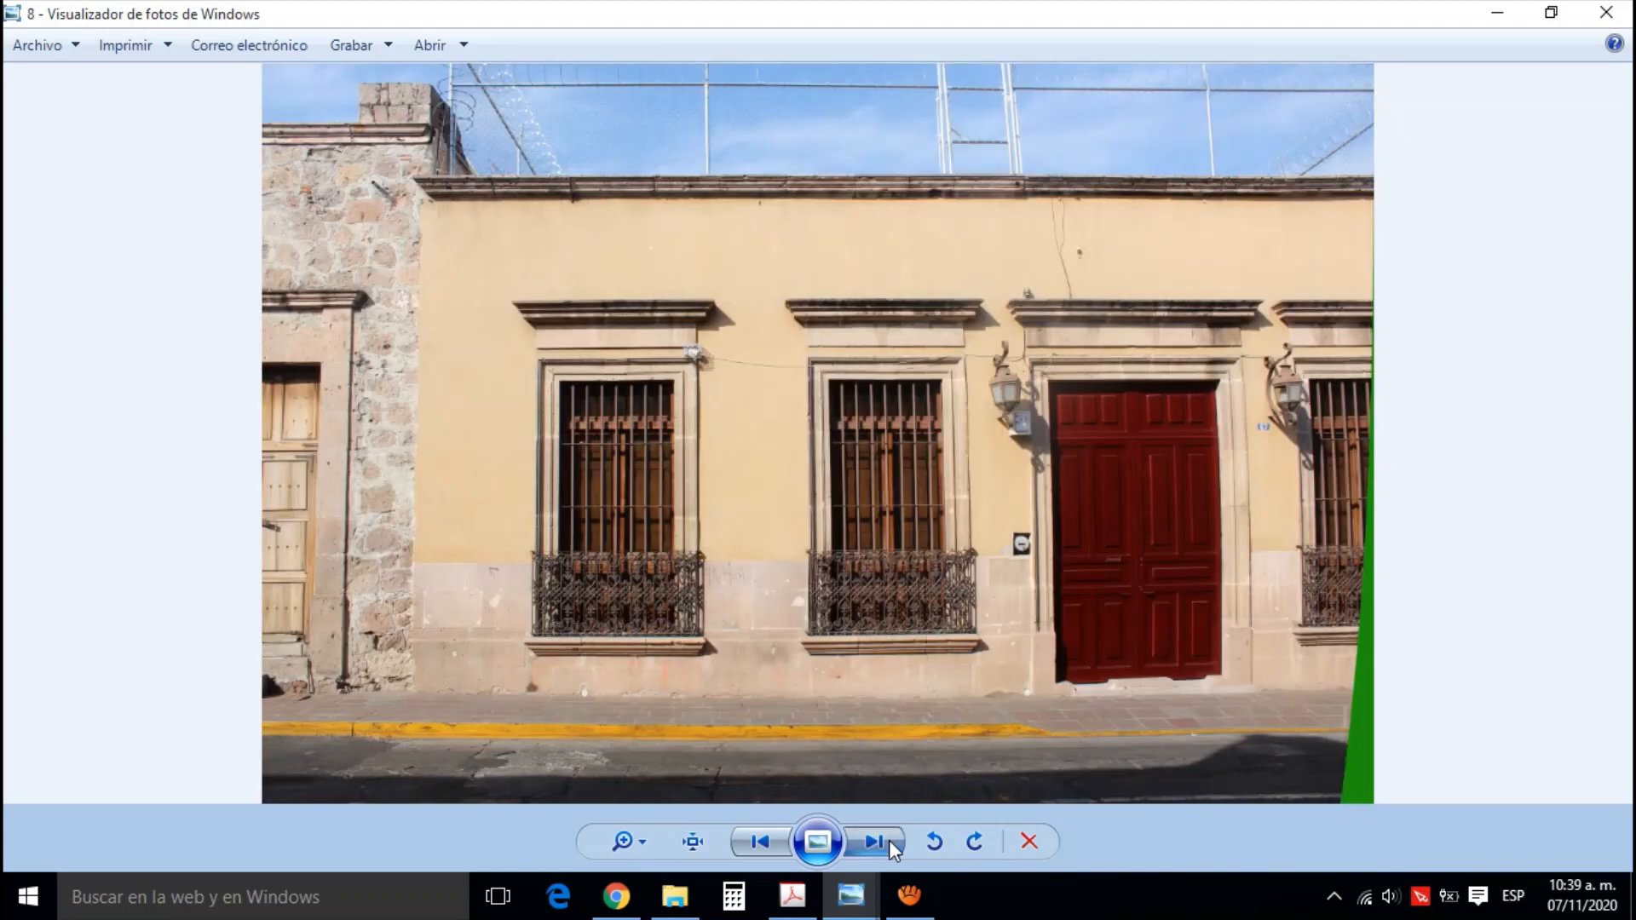
click(888, 840)
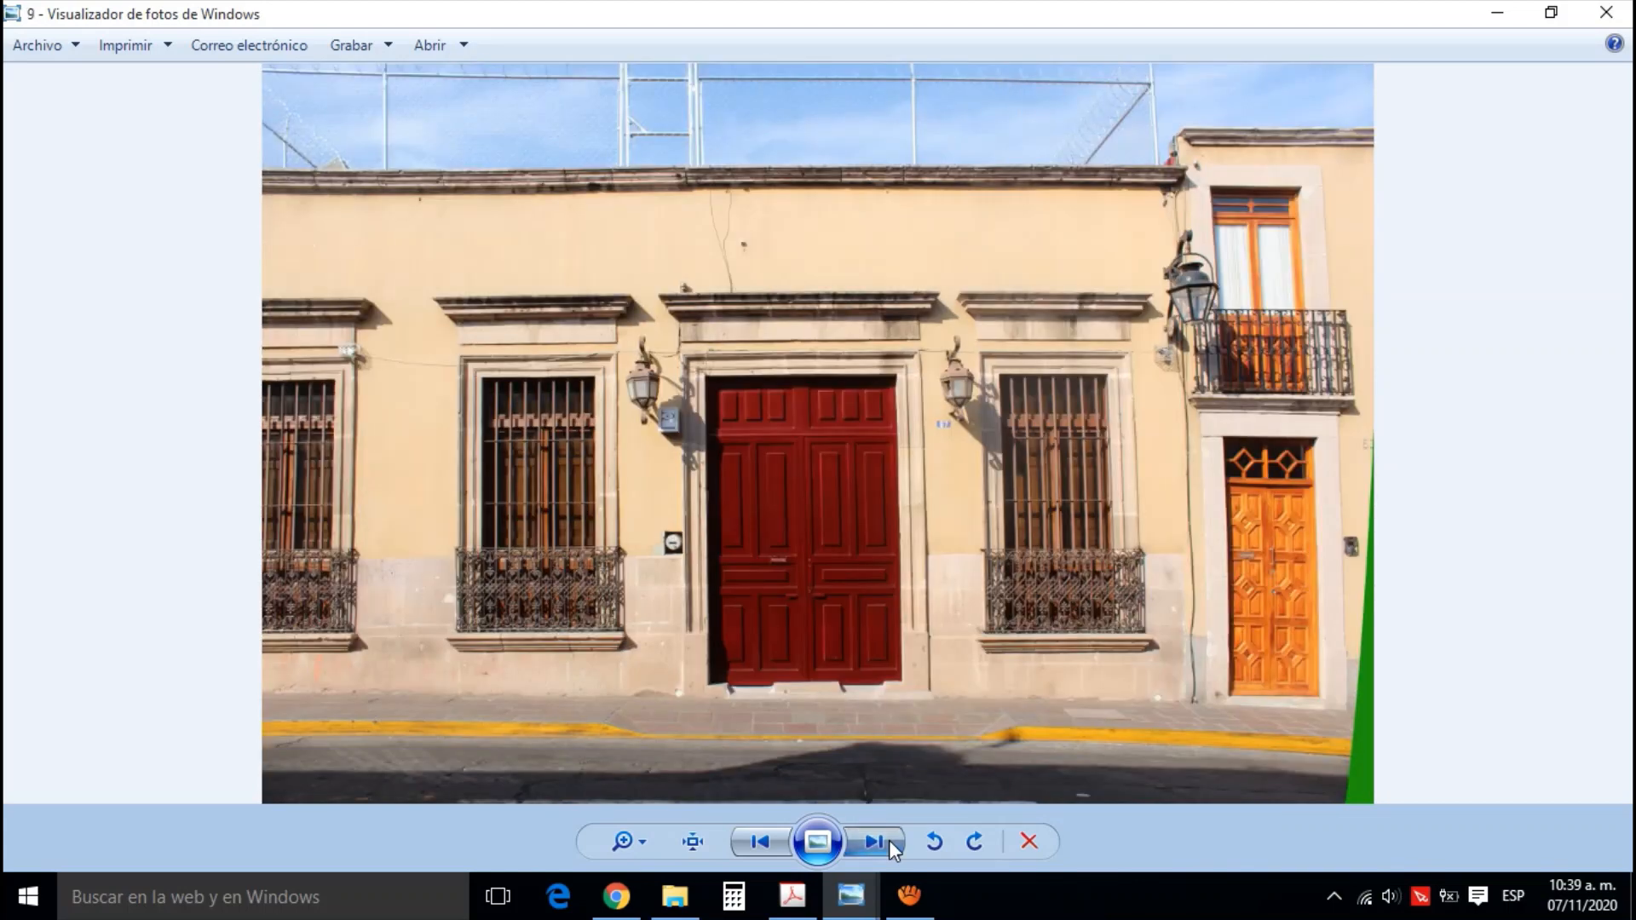
click(888, 841)
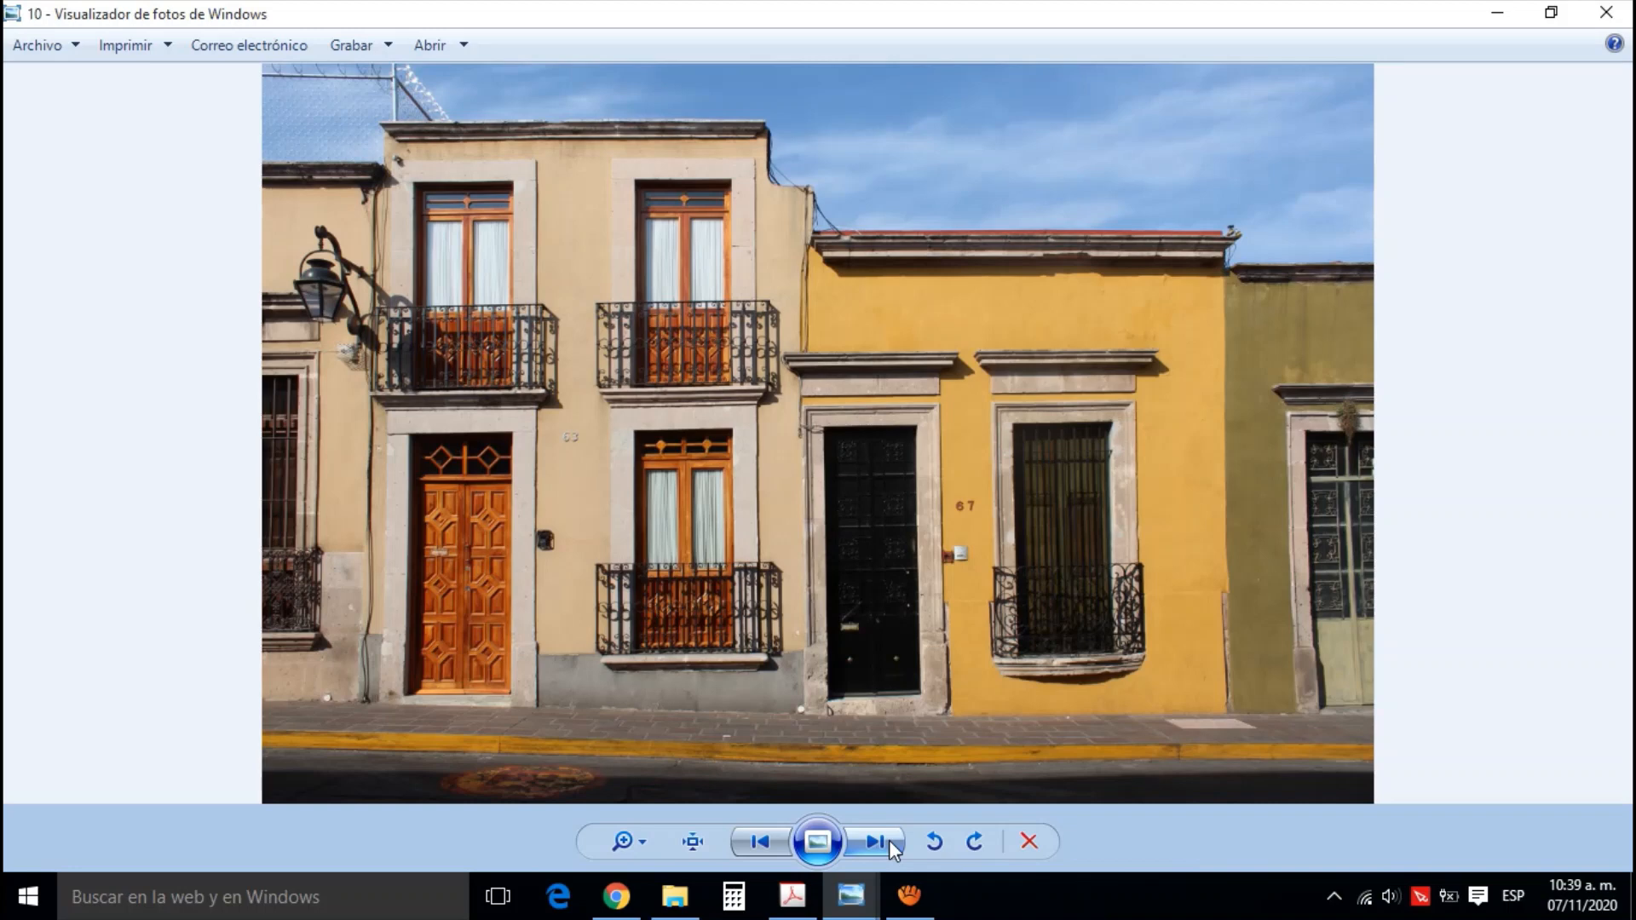
click(888, 841)
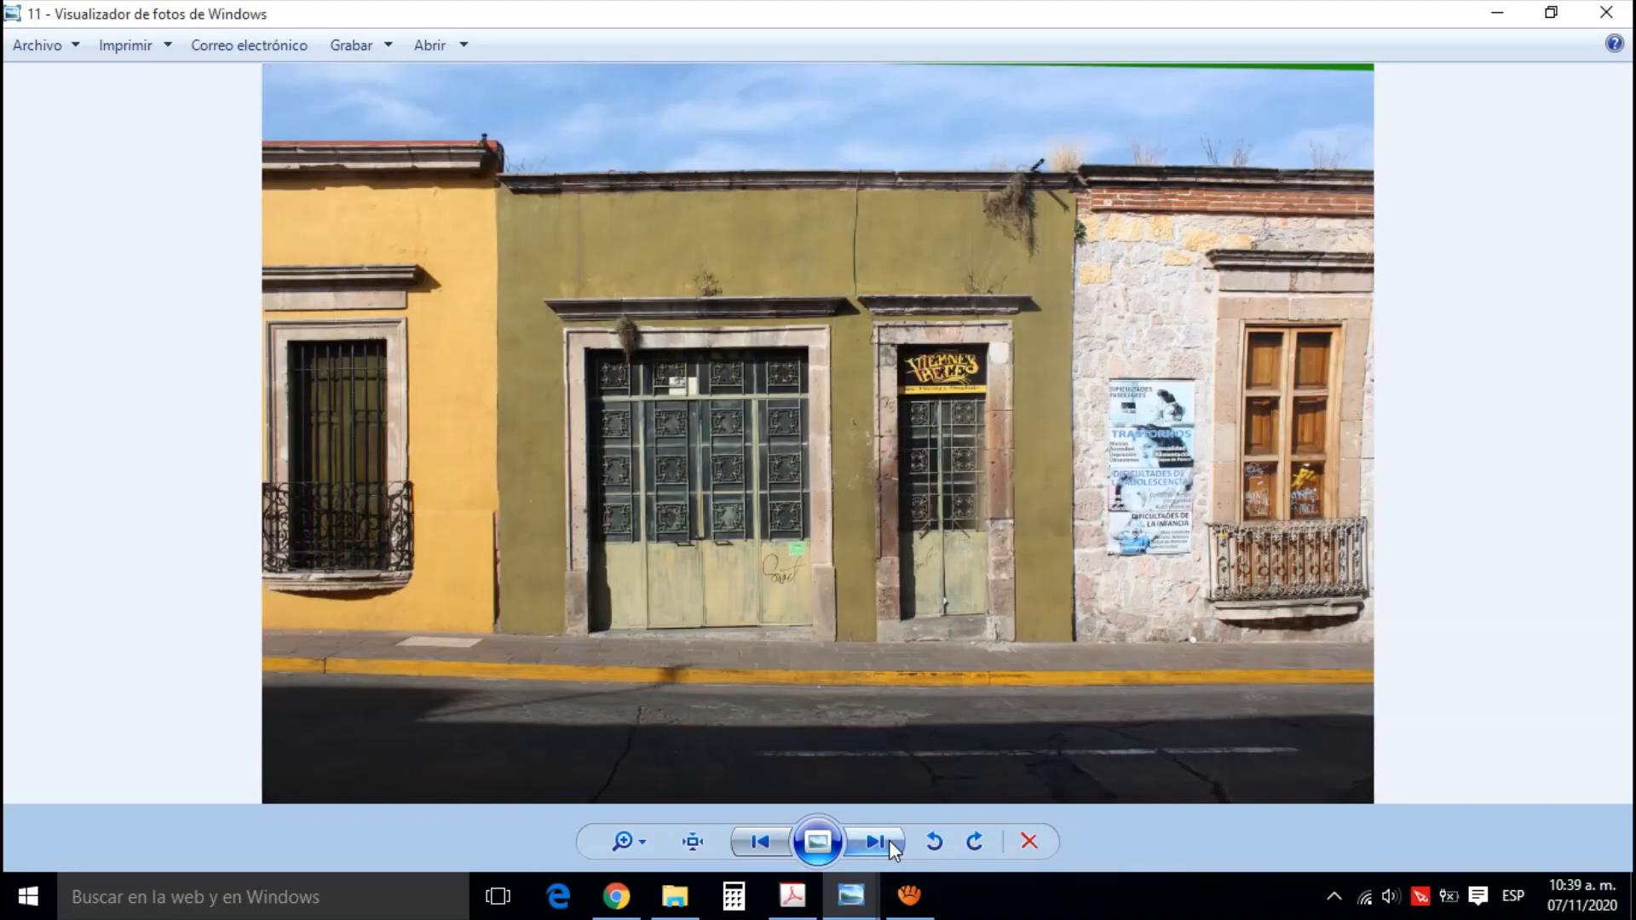
click(888, 841)
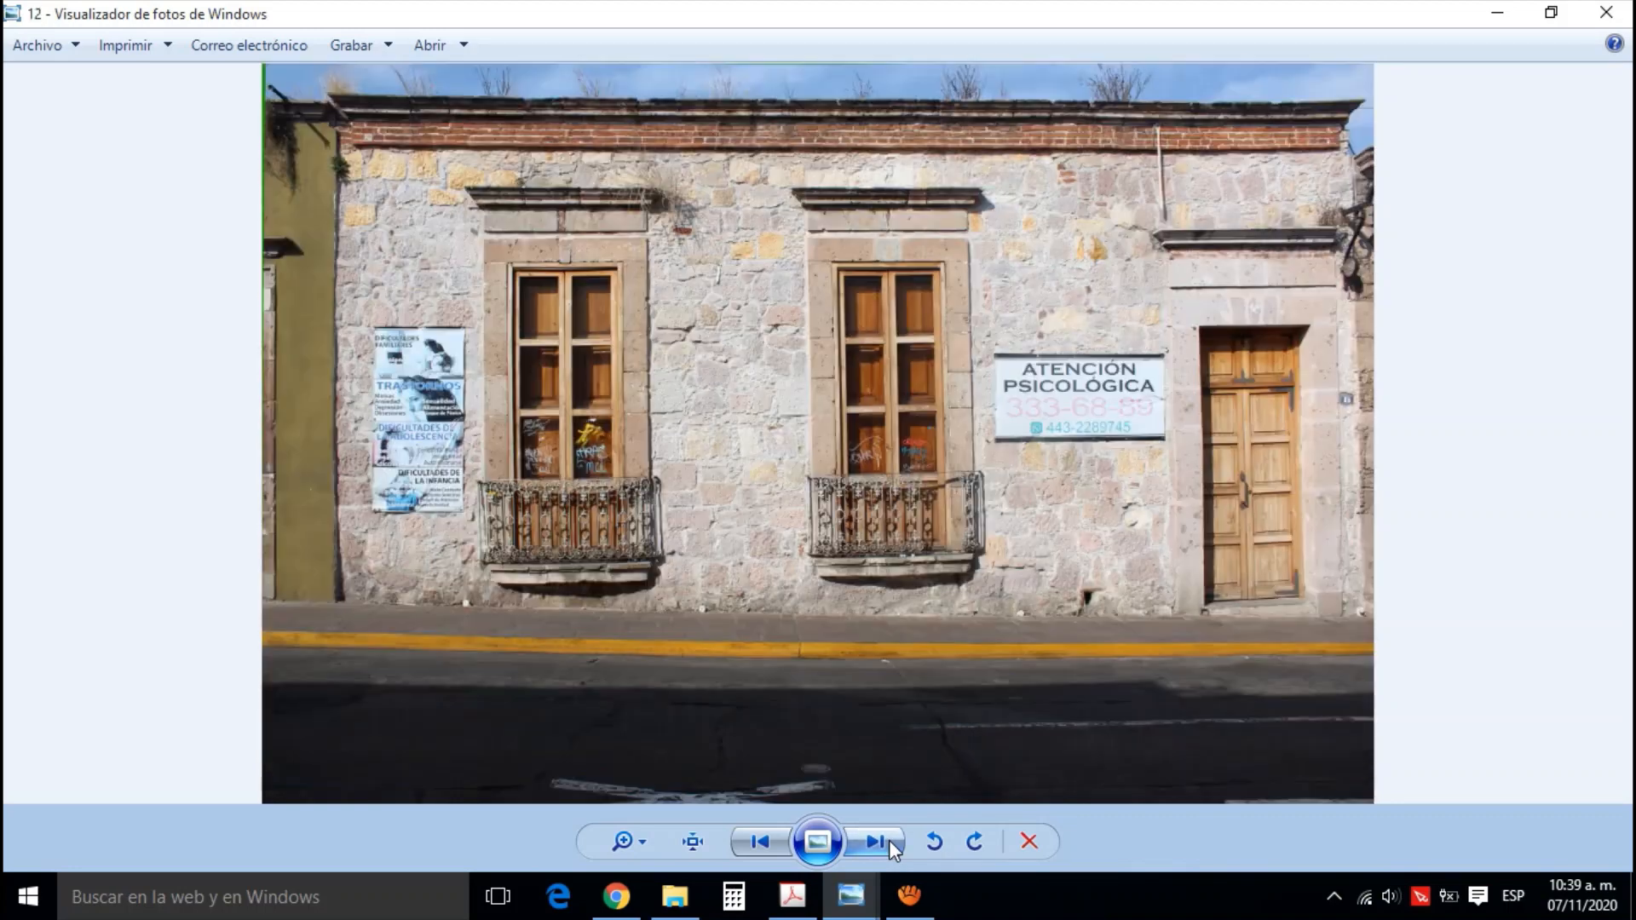
click(888, 840)
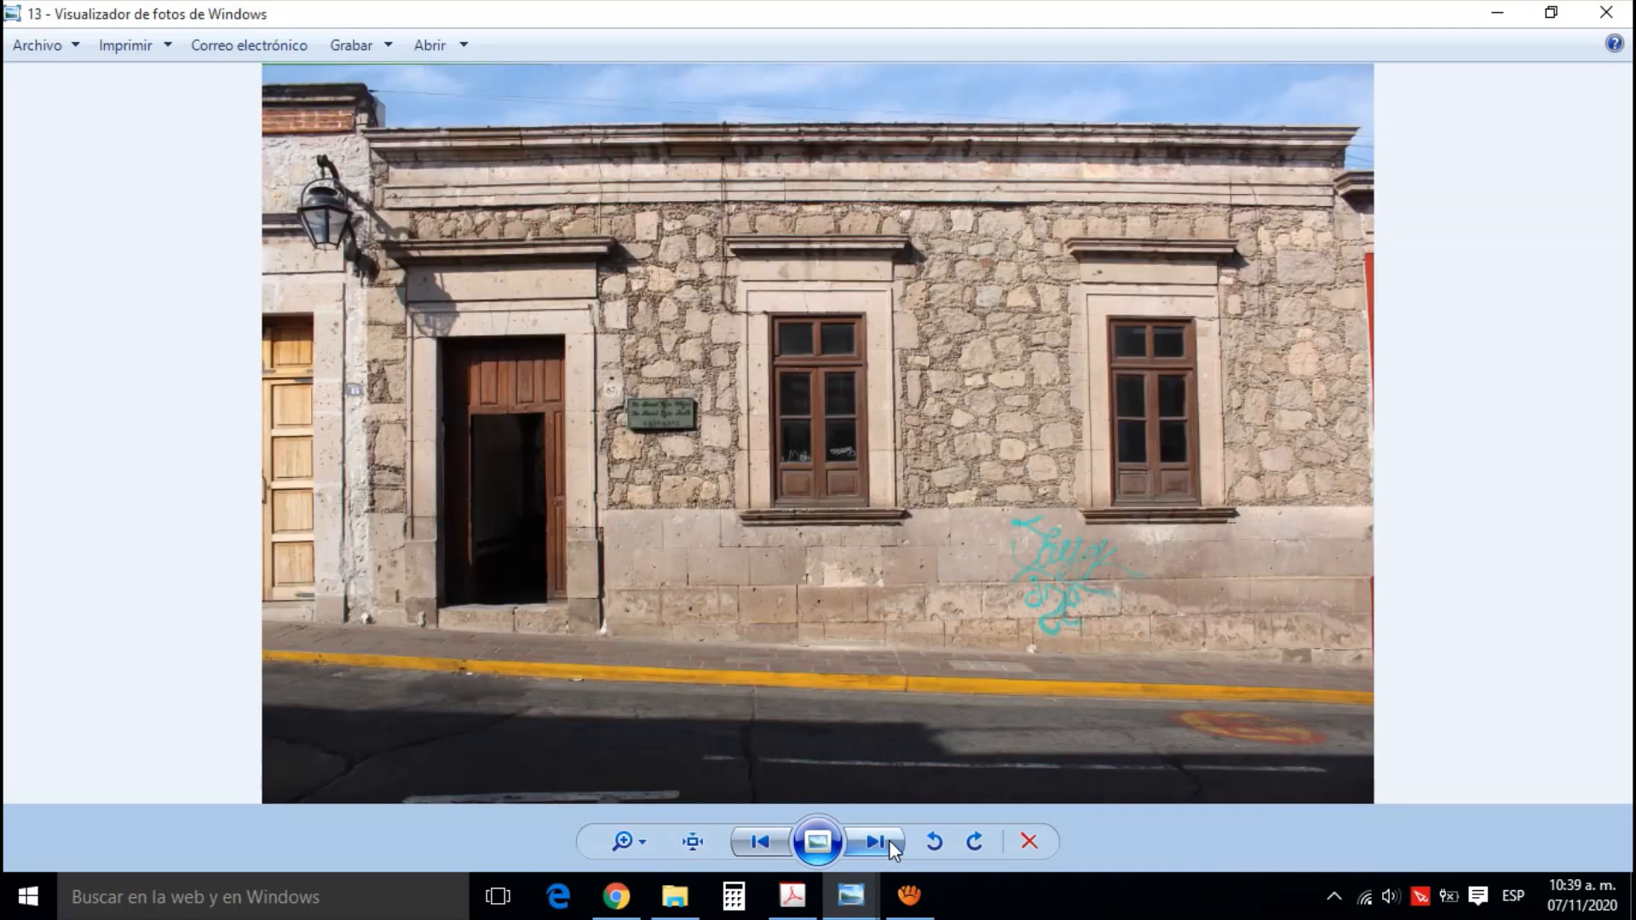
click(888, 840)
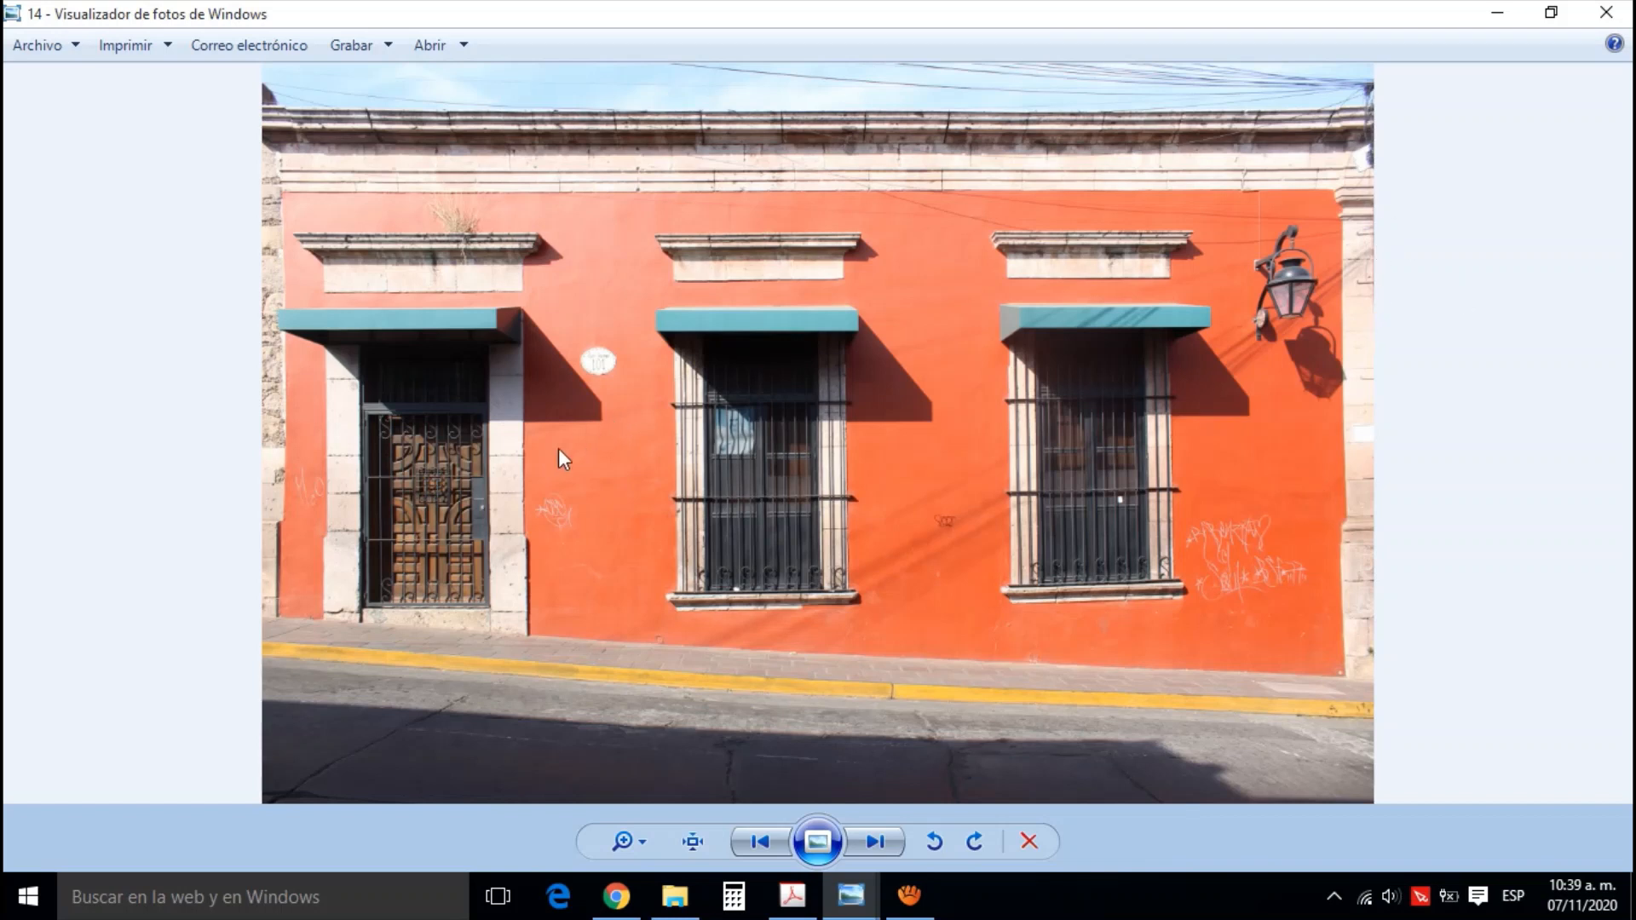
click(876, 842)
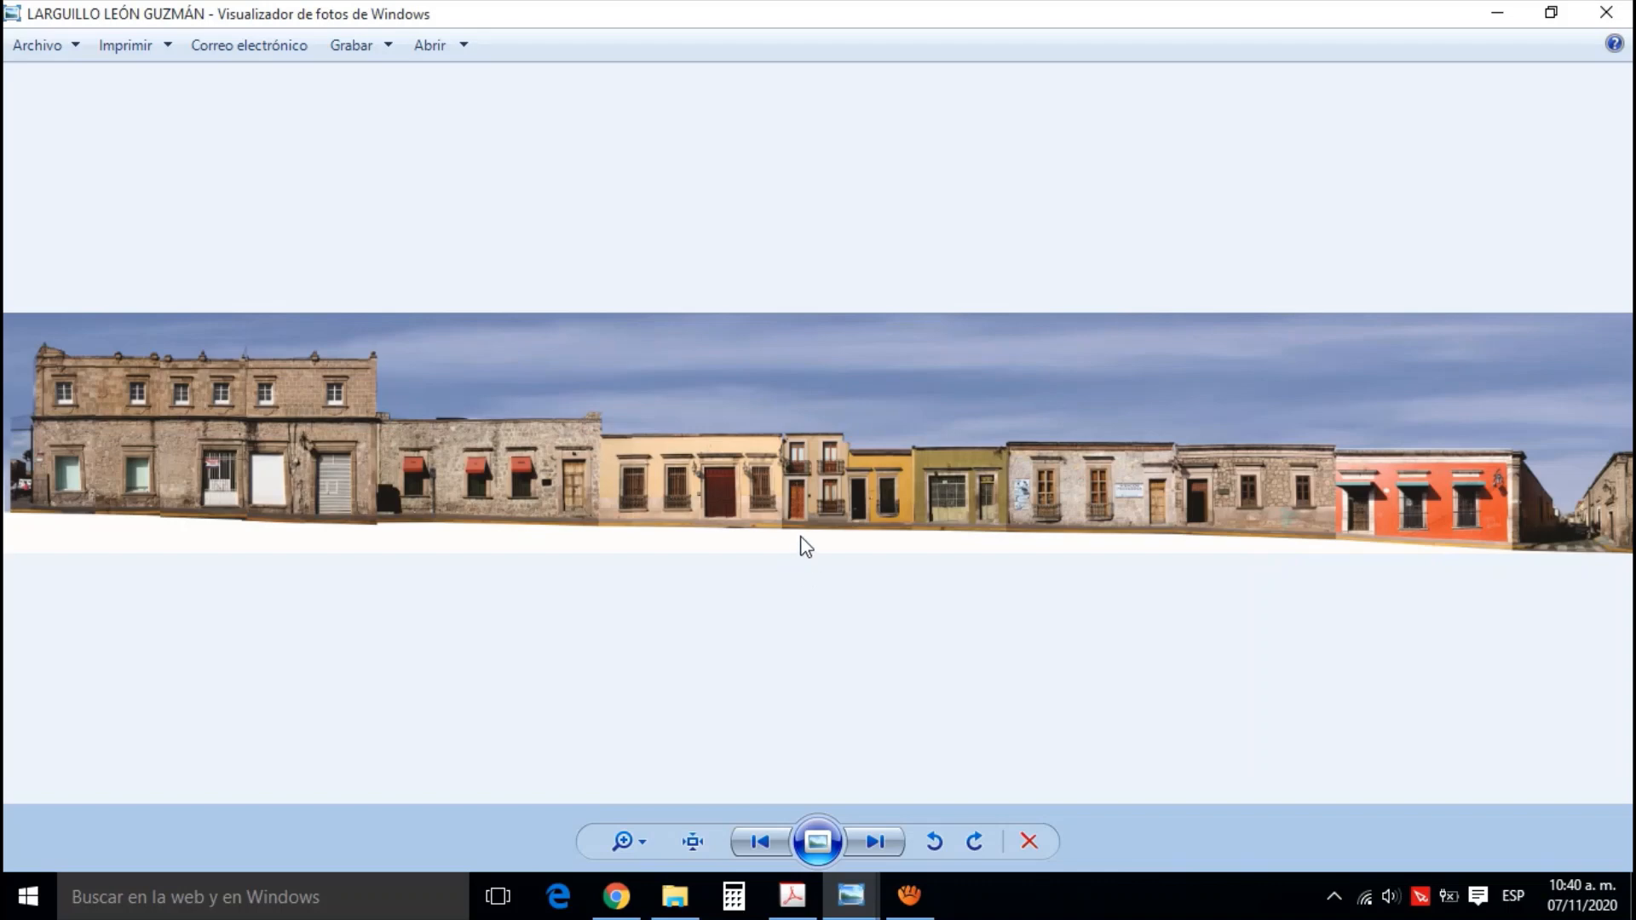
Switch to Google Maps in Chrome and examine the León Guzmán block between the main avenue and Nicolás Romero
click(631, 912)
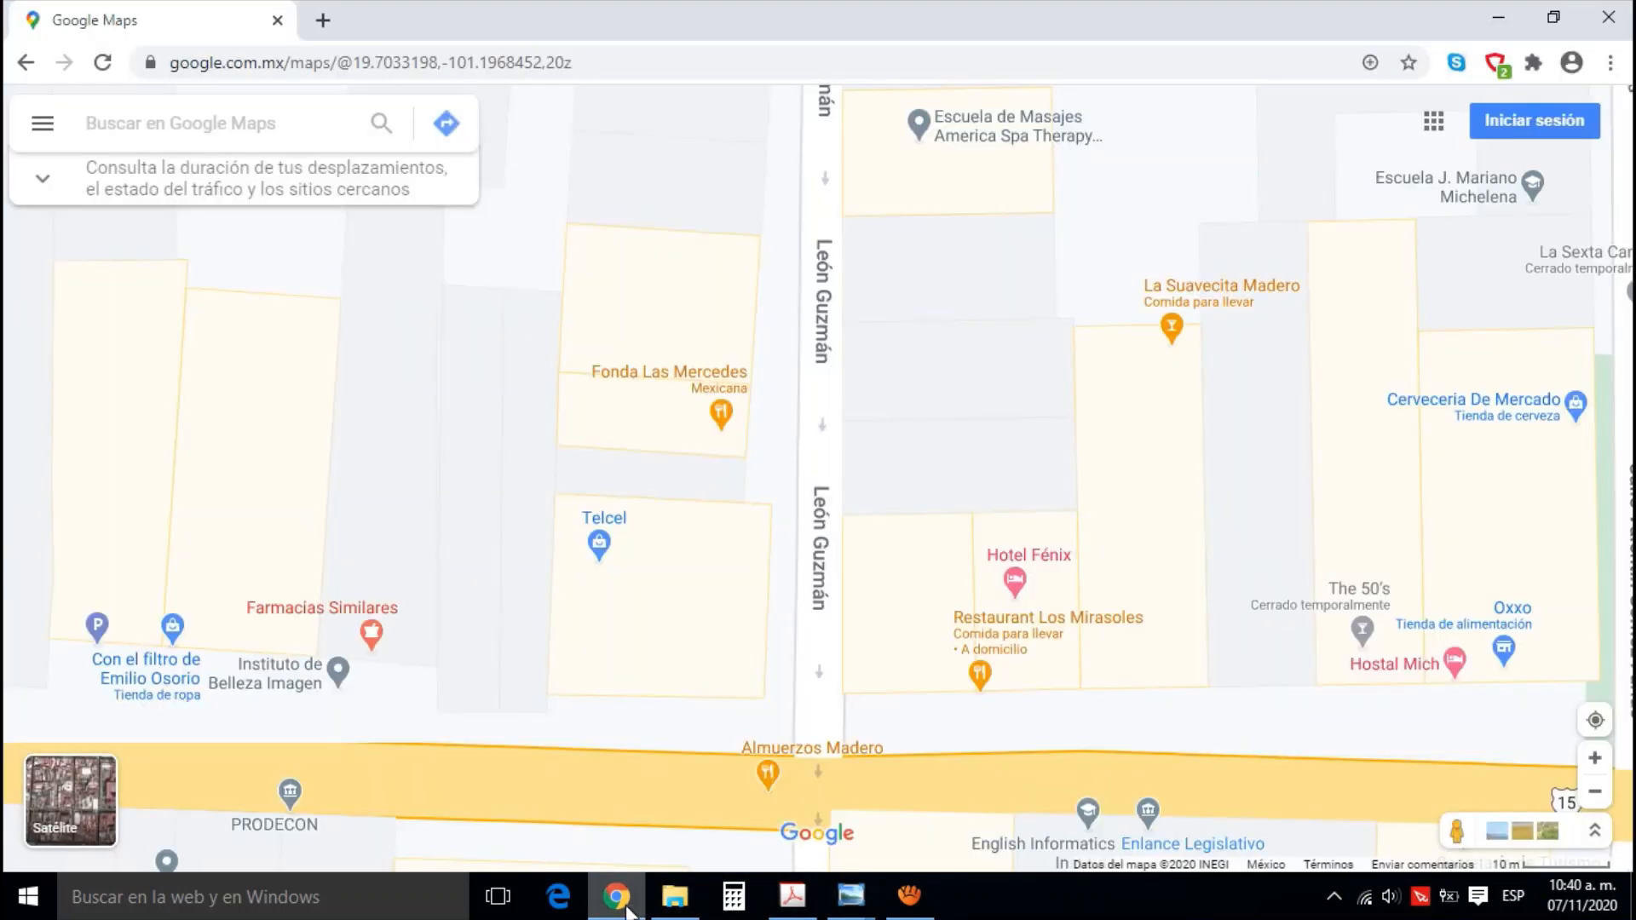
scroll(738, 495, down, 2)
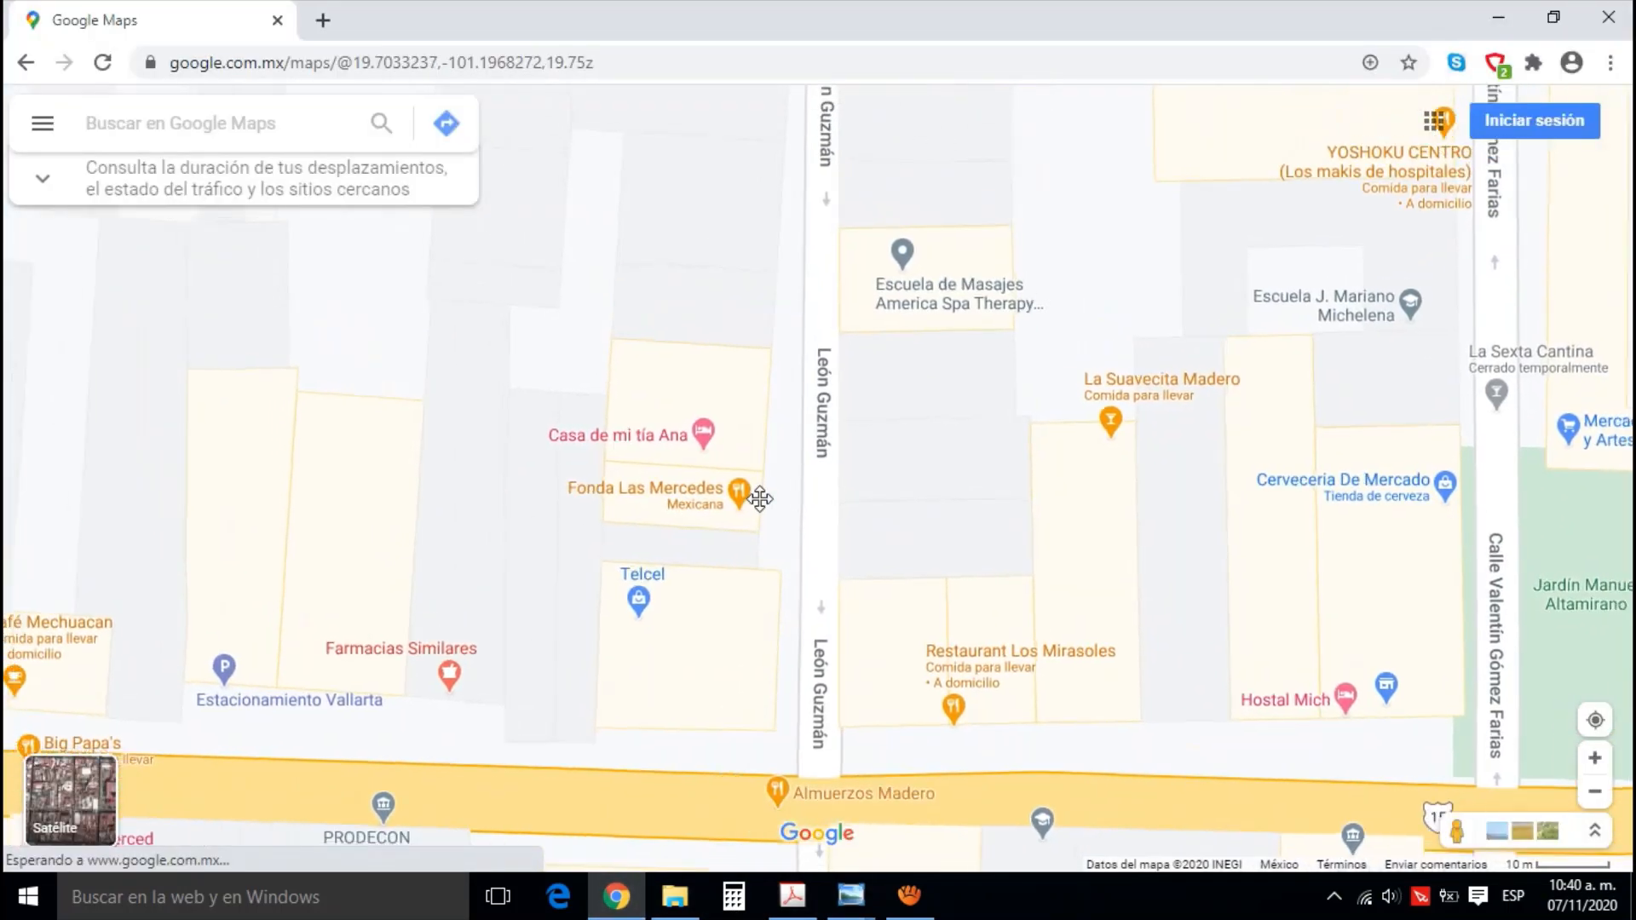
scroll(762, 499, down, 2)
scroll(776, 518, down, 2)
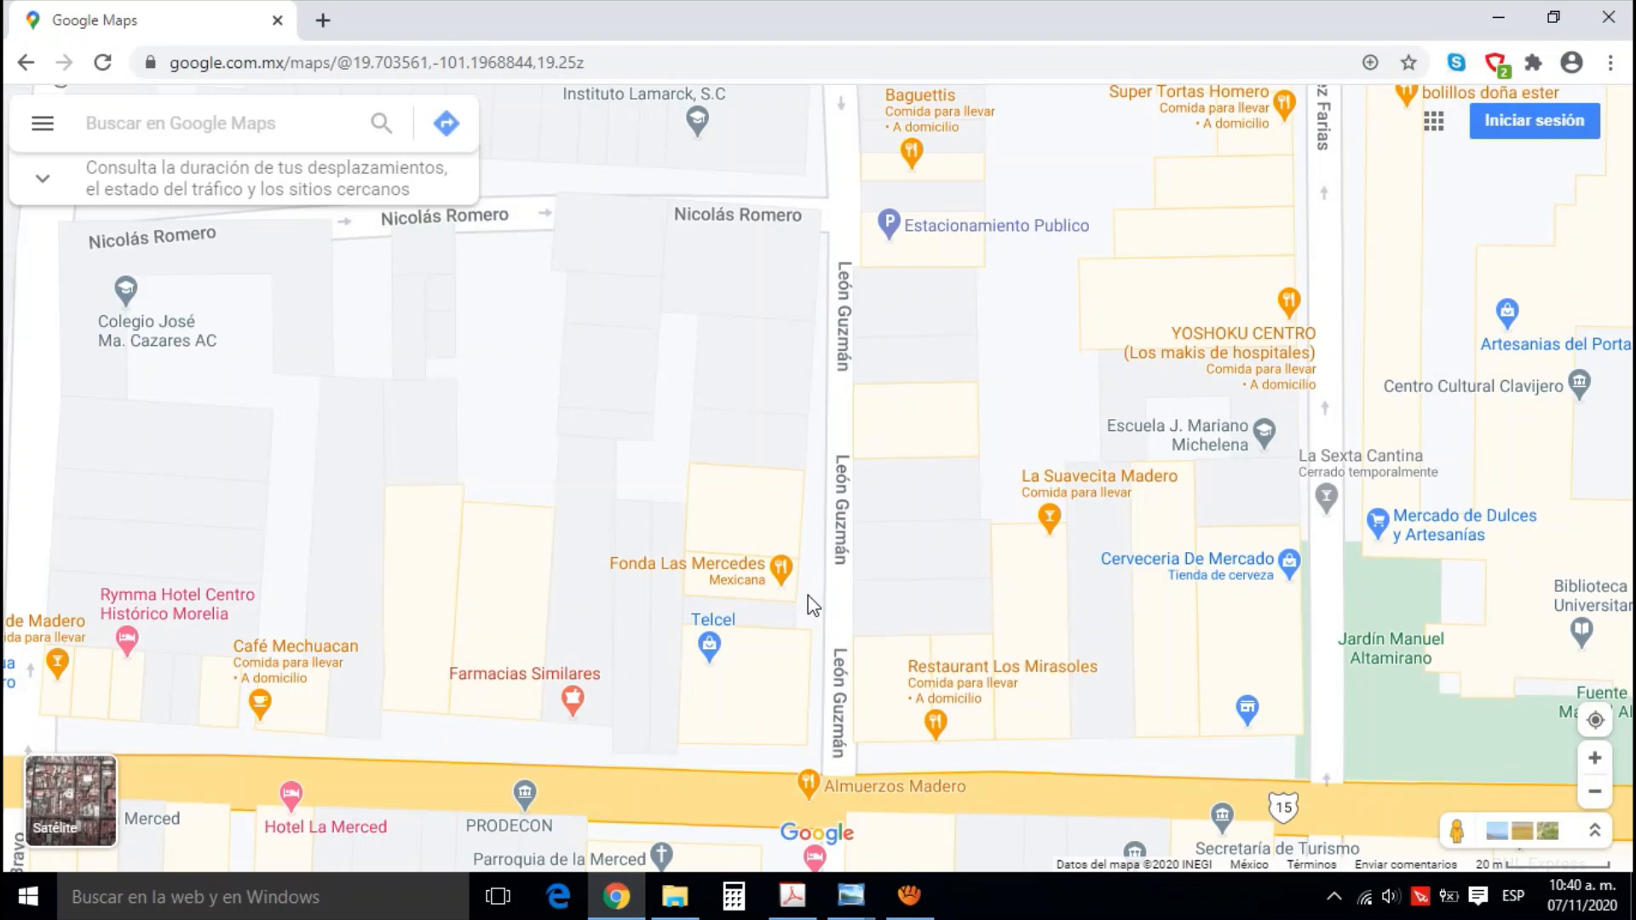
click(675, 895)
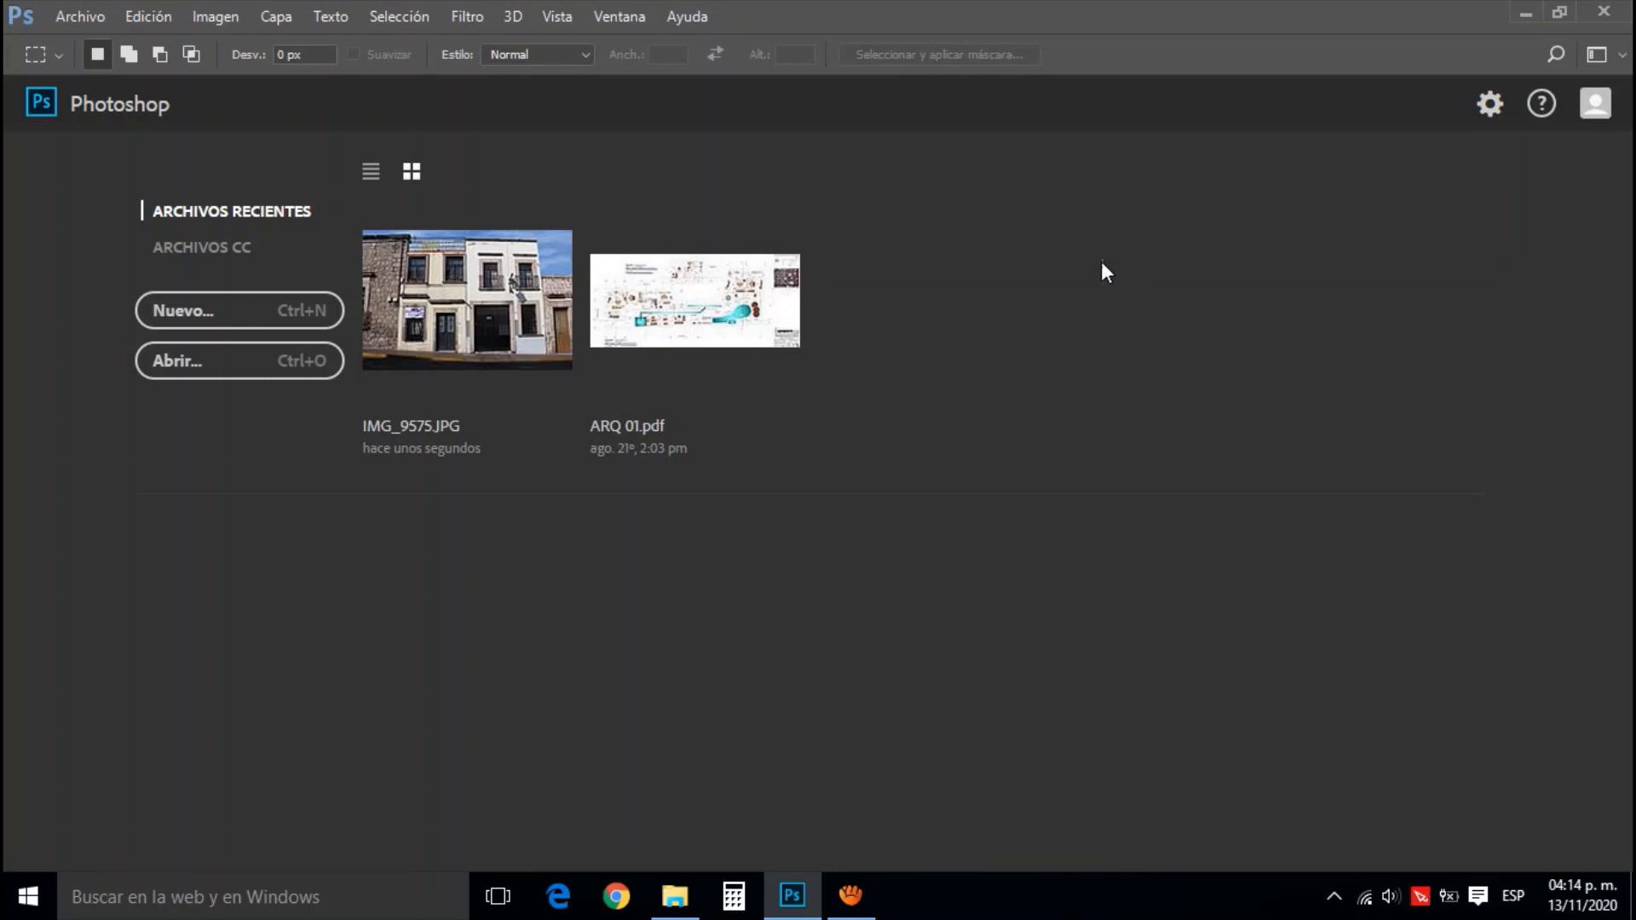
In Photoshop, open IMG_9575 from the Larguillos folder, discarding its embedded color profile
click(85, 18)
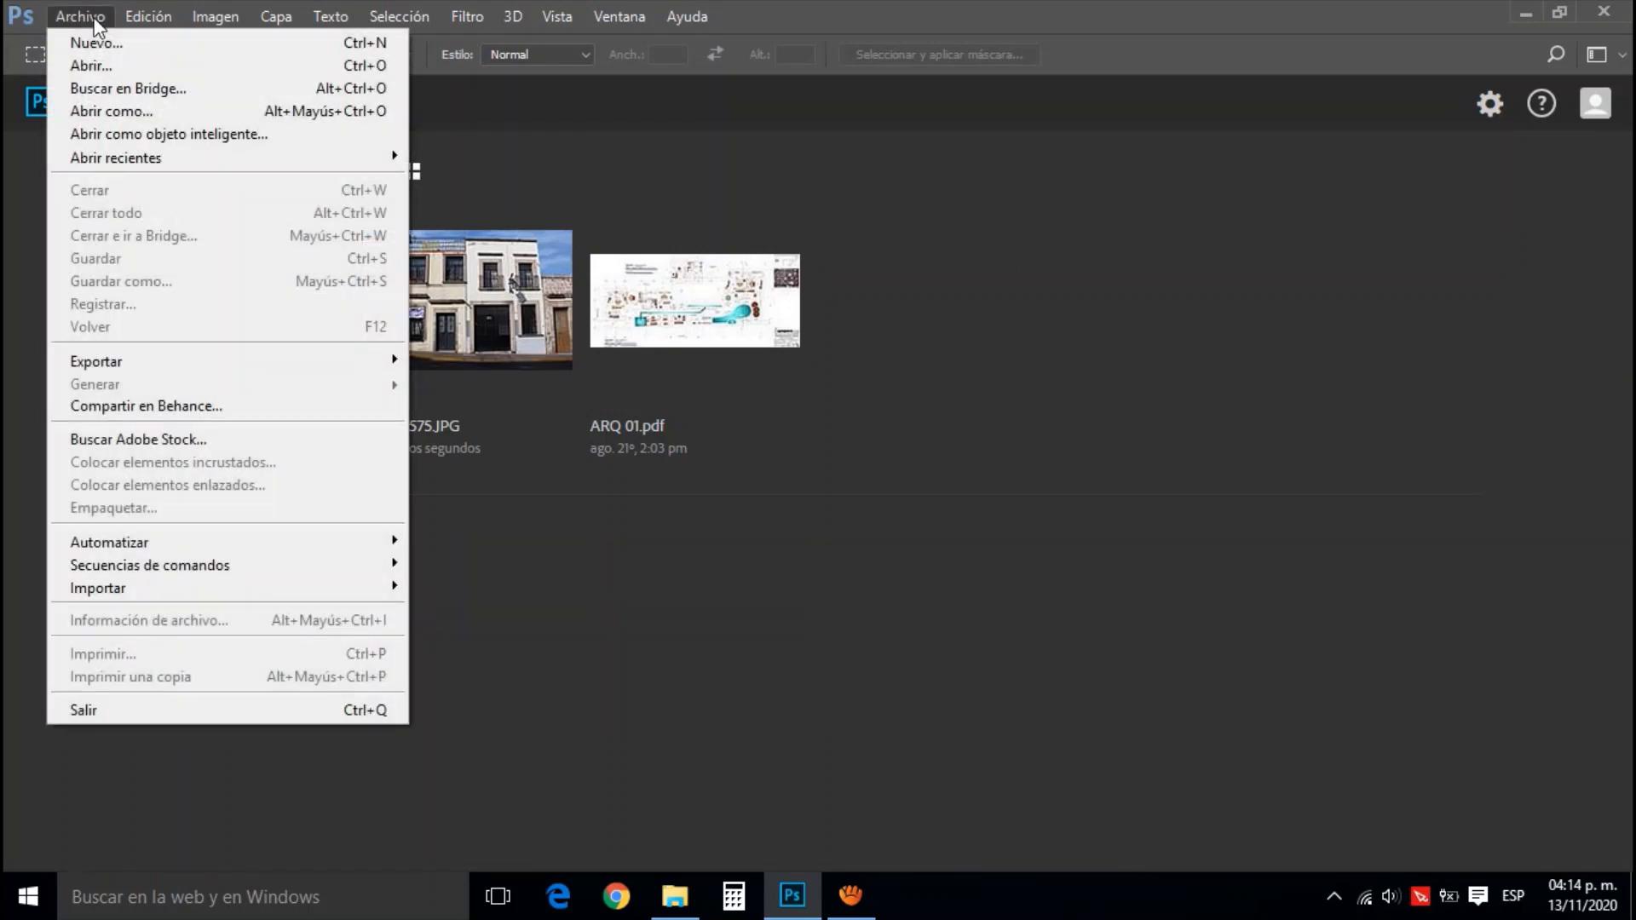
click(115, 65)
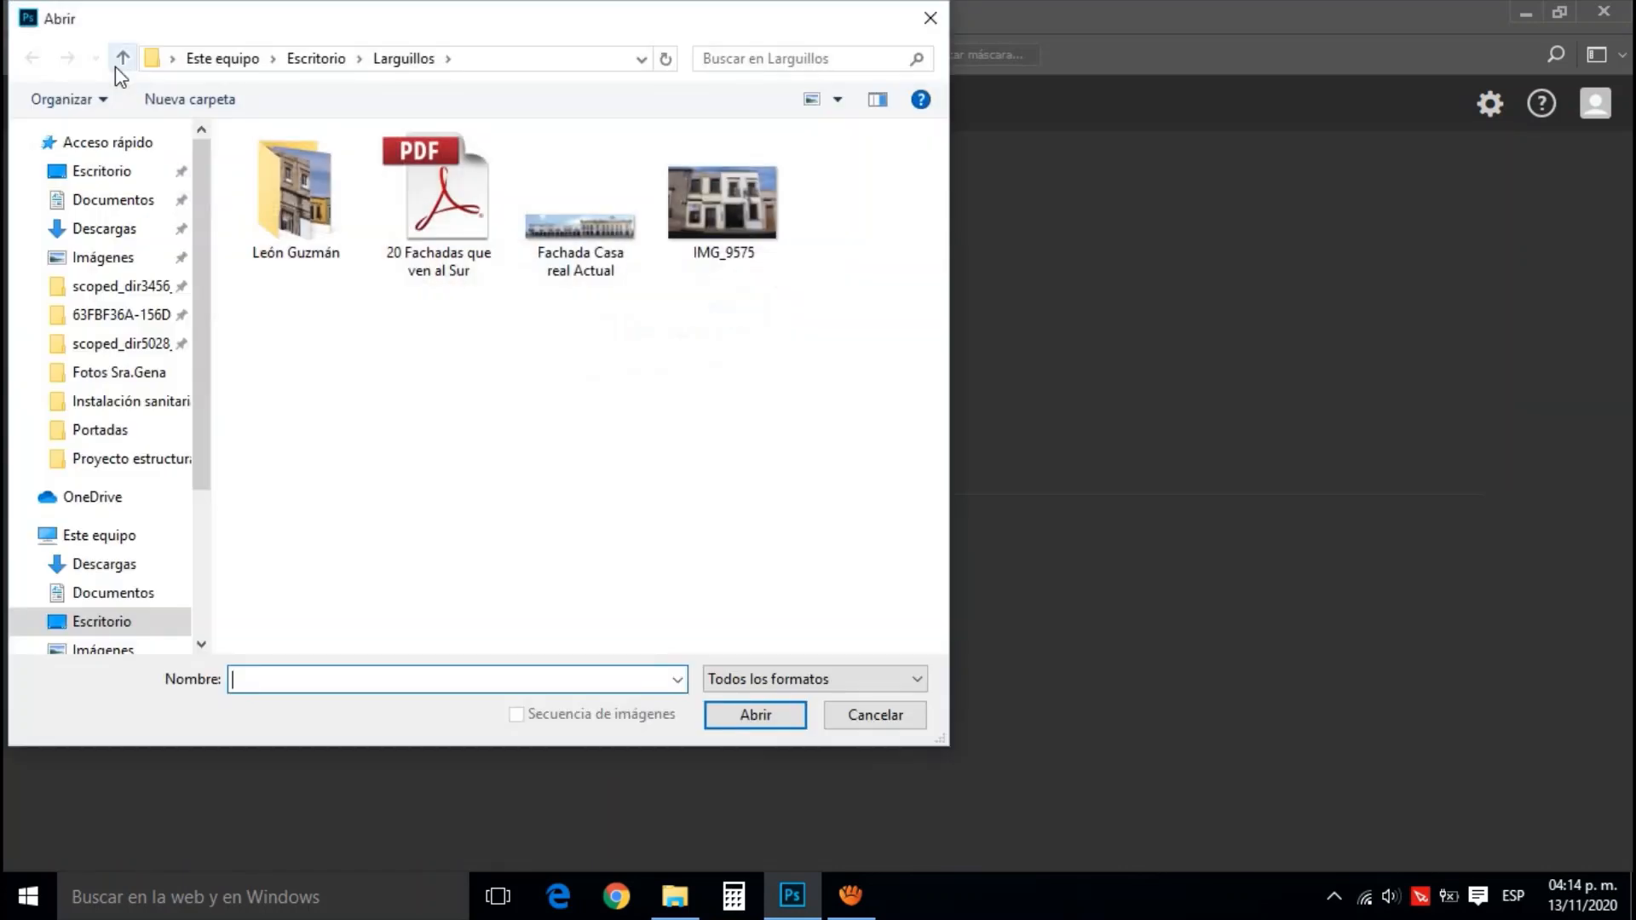
click(733, 218)
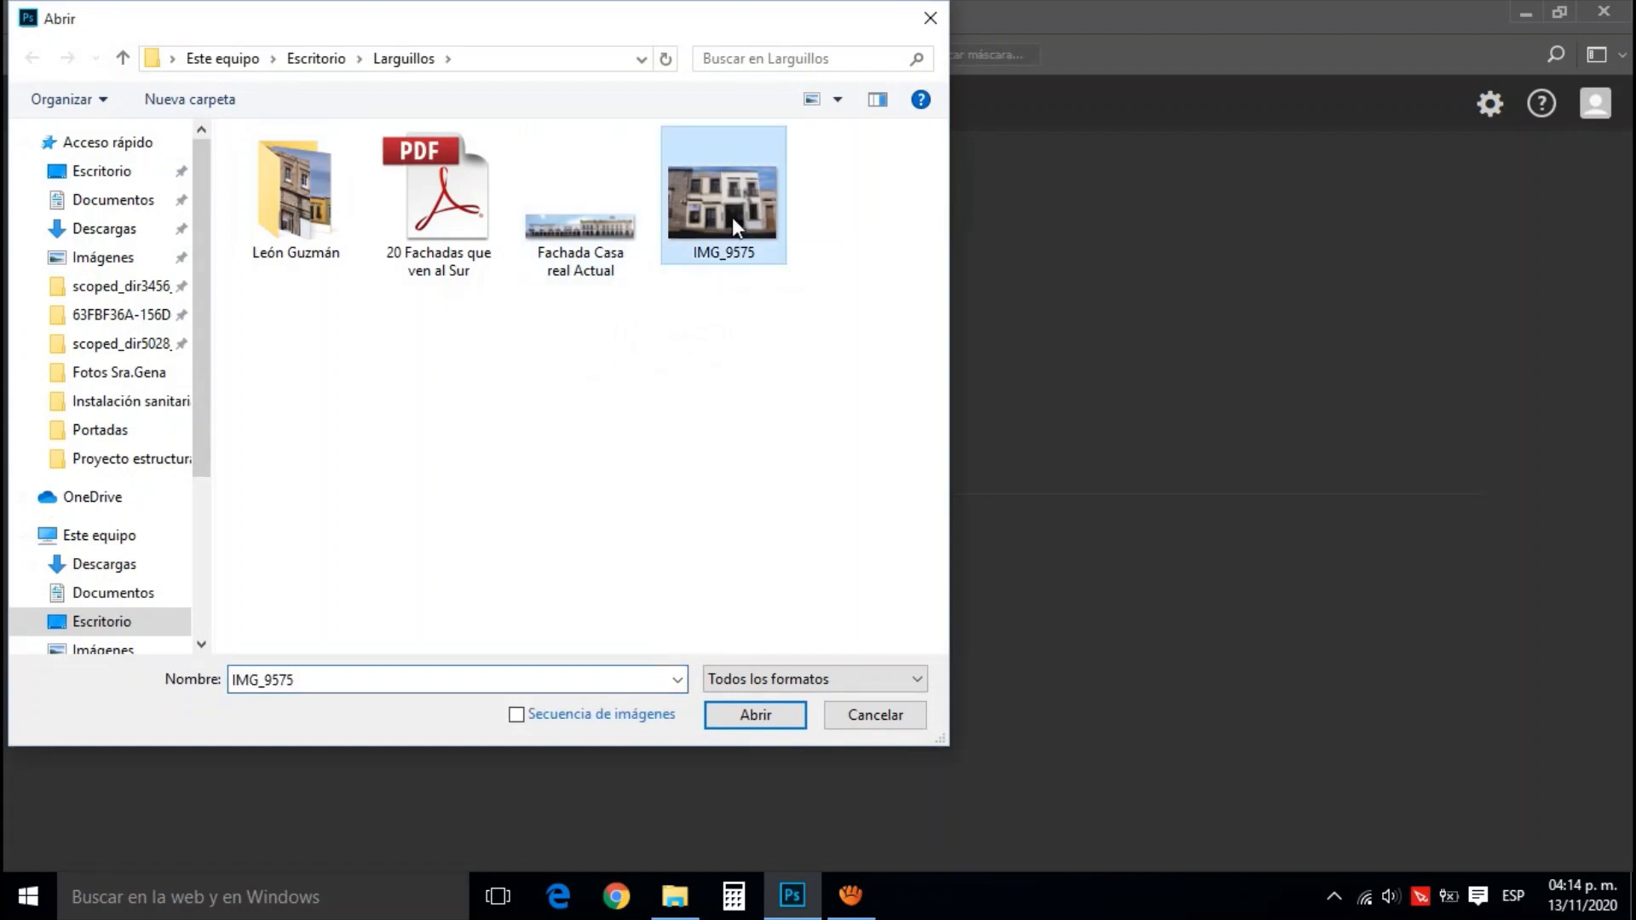
click(743, 716)
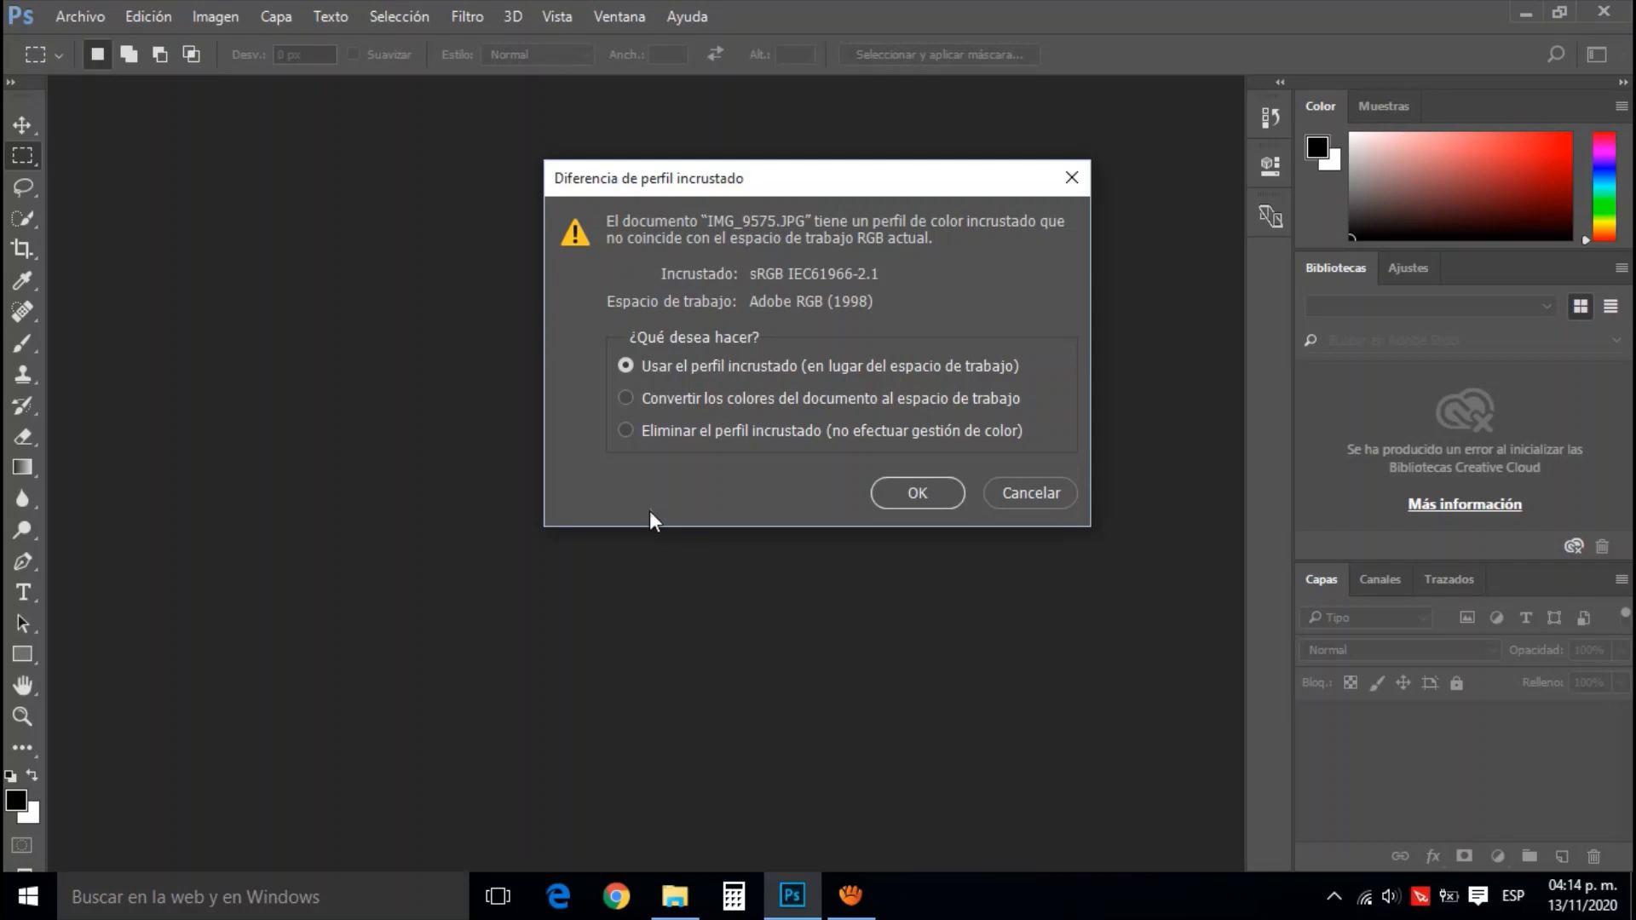
click(627, 432)
click(908, 505)
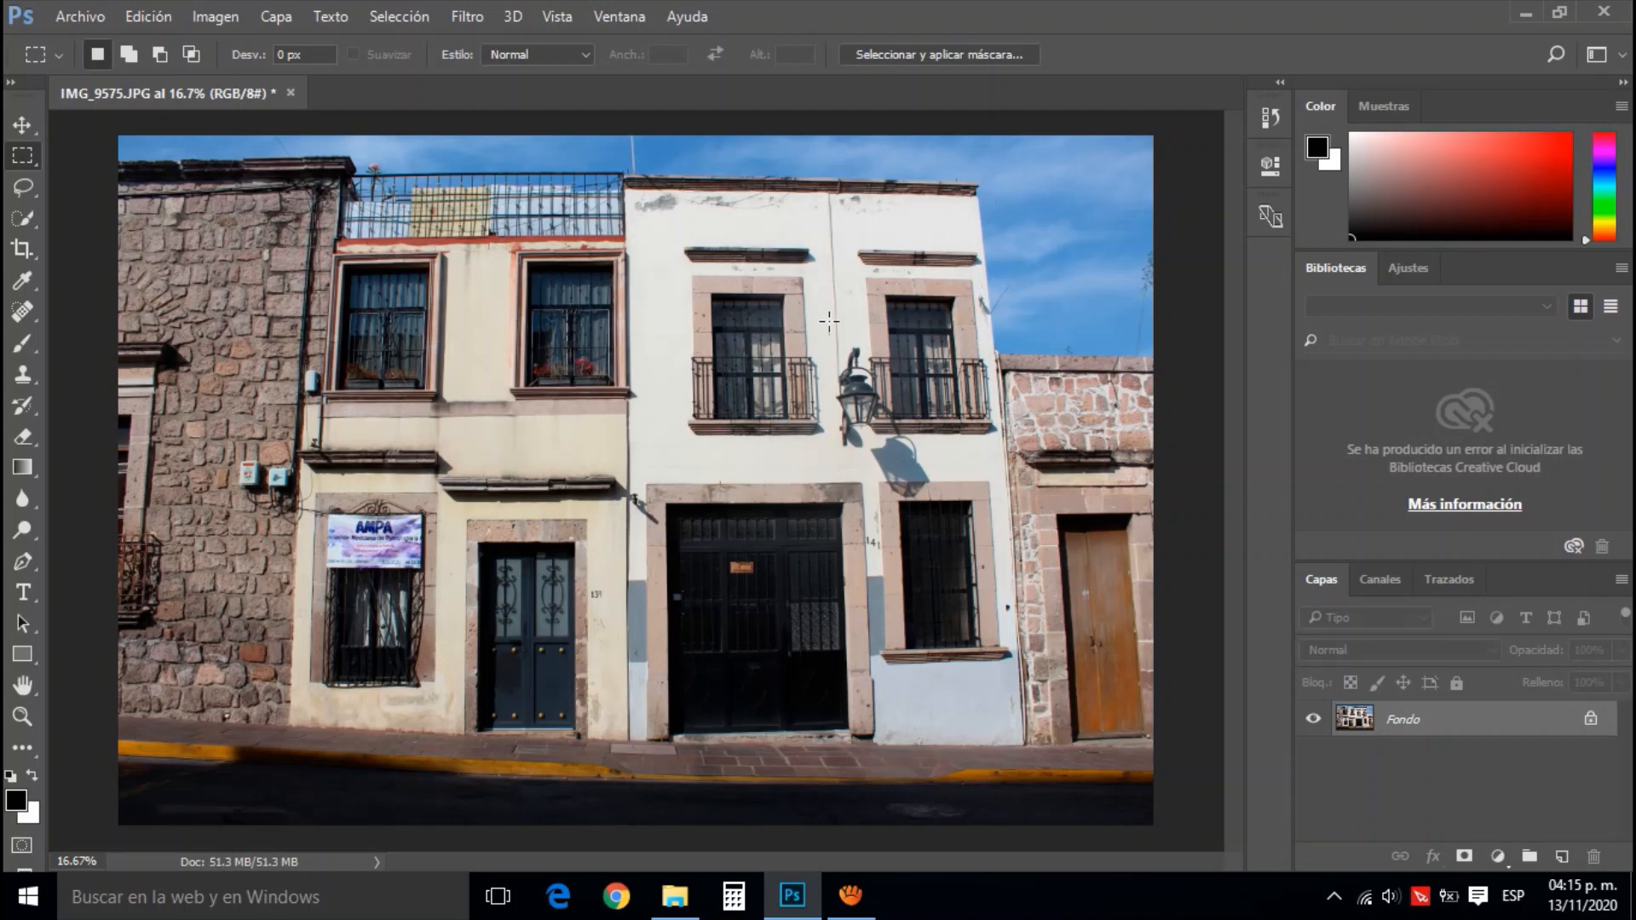
Display the grid over the facade photo and select the entire image with a rectangular marquee
click(564, 20)
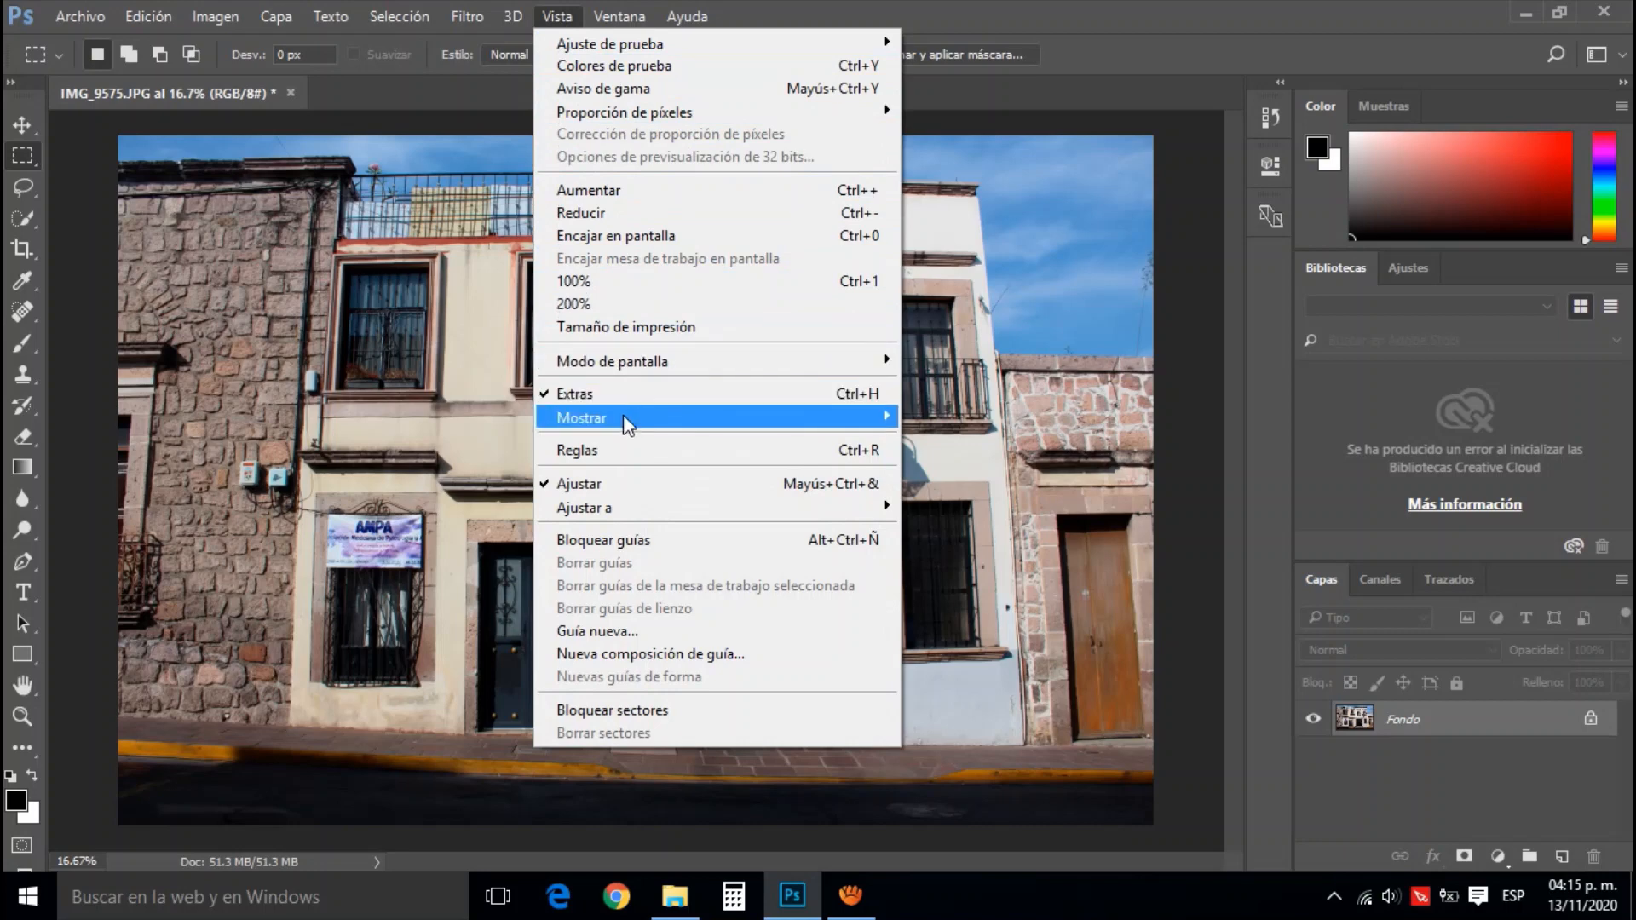
mouse_move(625, 422)
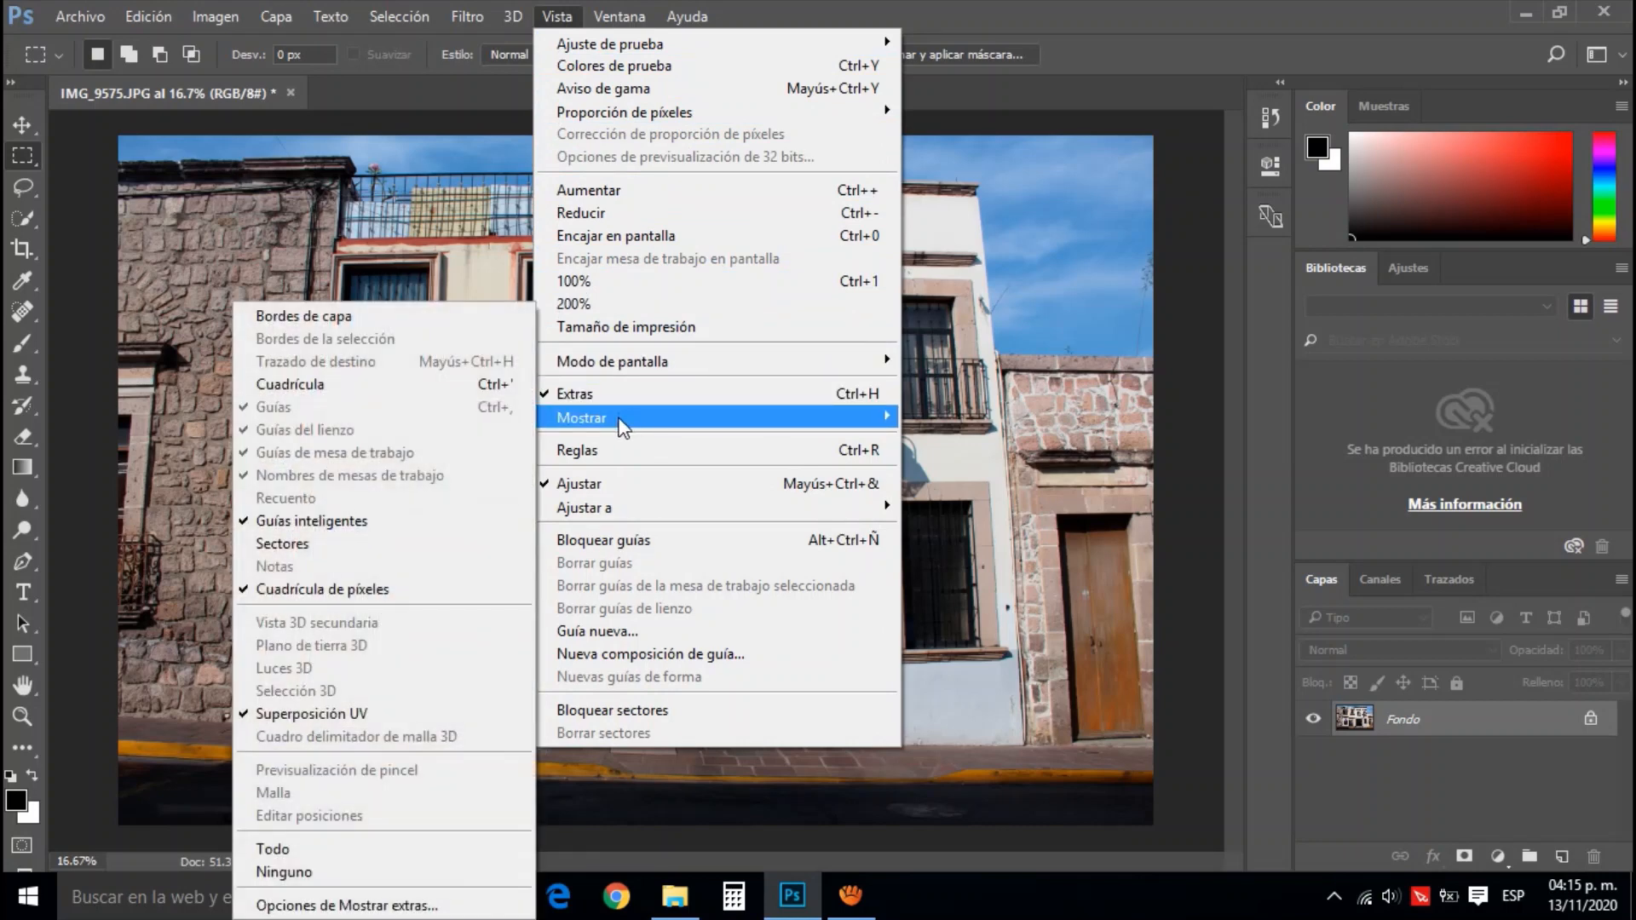
click(340, 384)
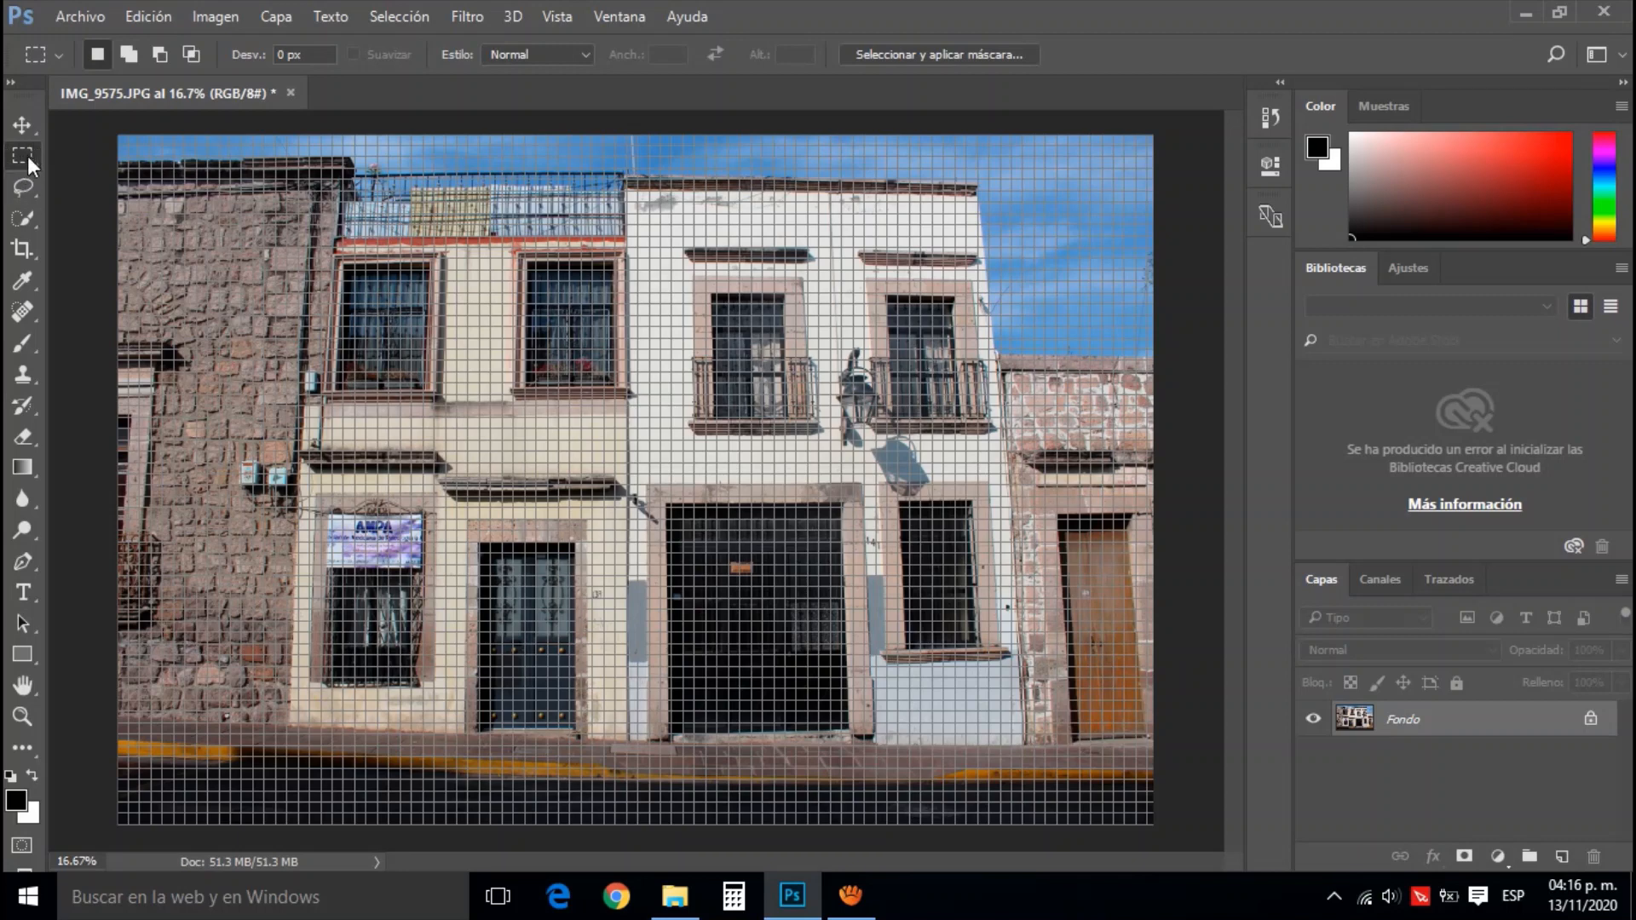
drag(105, 130, 1196, 859)
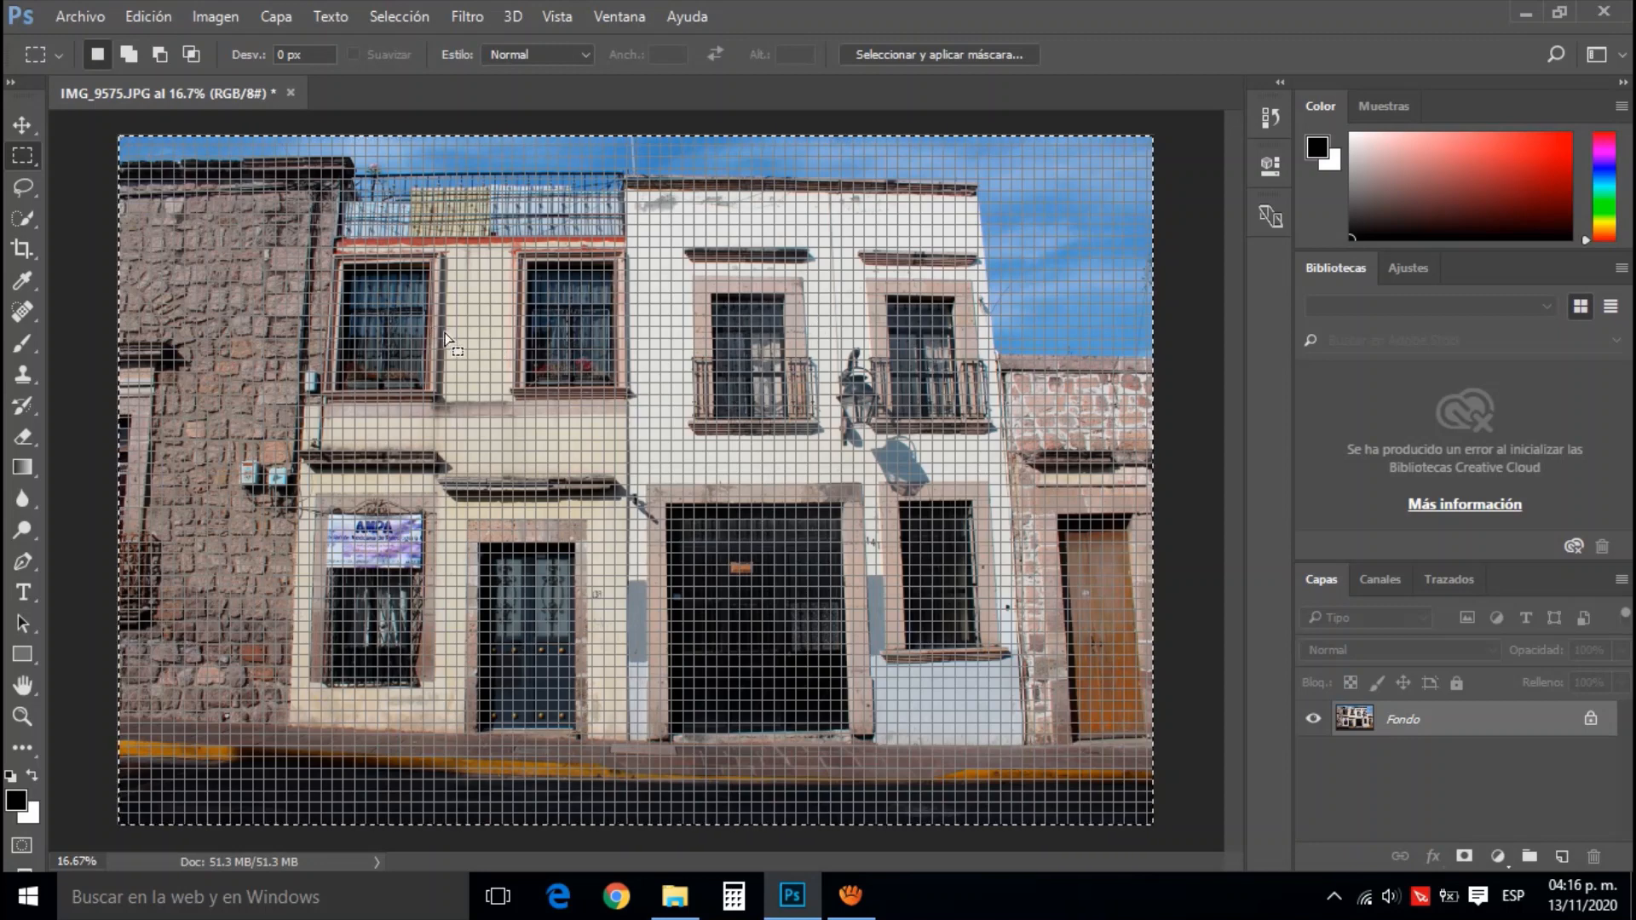
Start a Warp transform on the selected photo and pull its upper-right corner outward to about X 195 cm, Y -2 cm
click(154, 18)
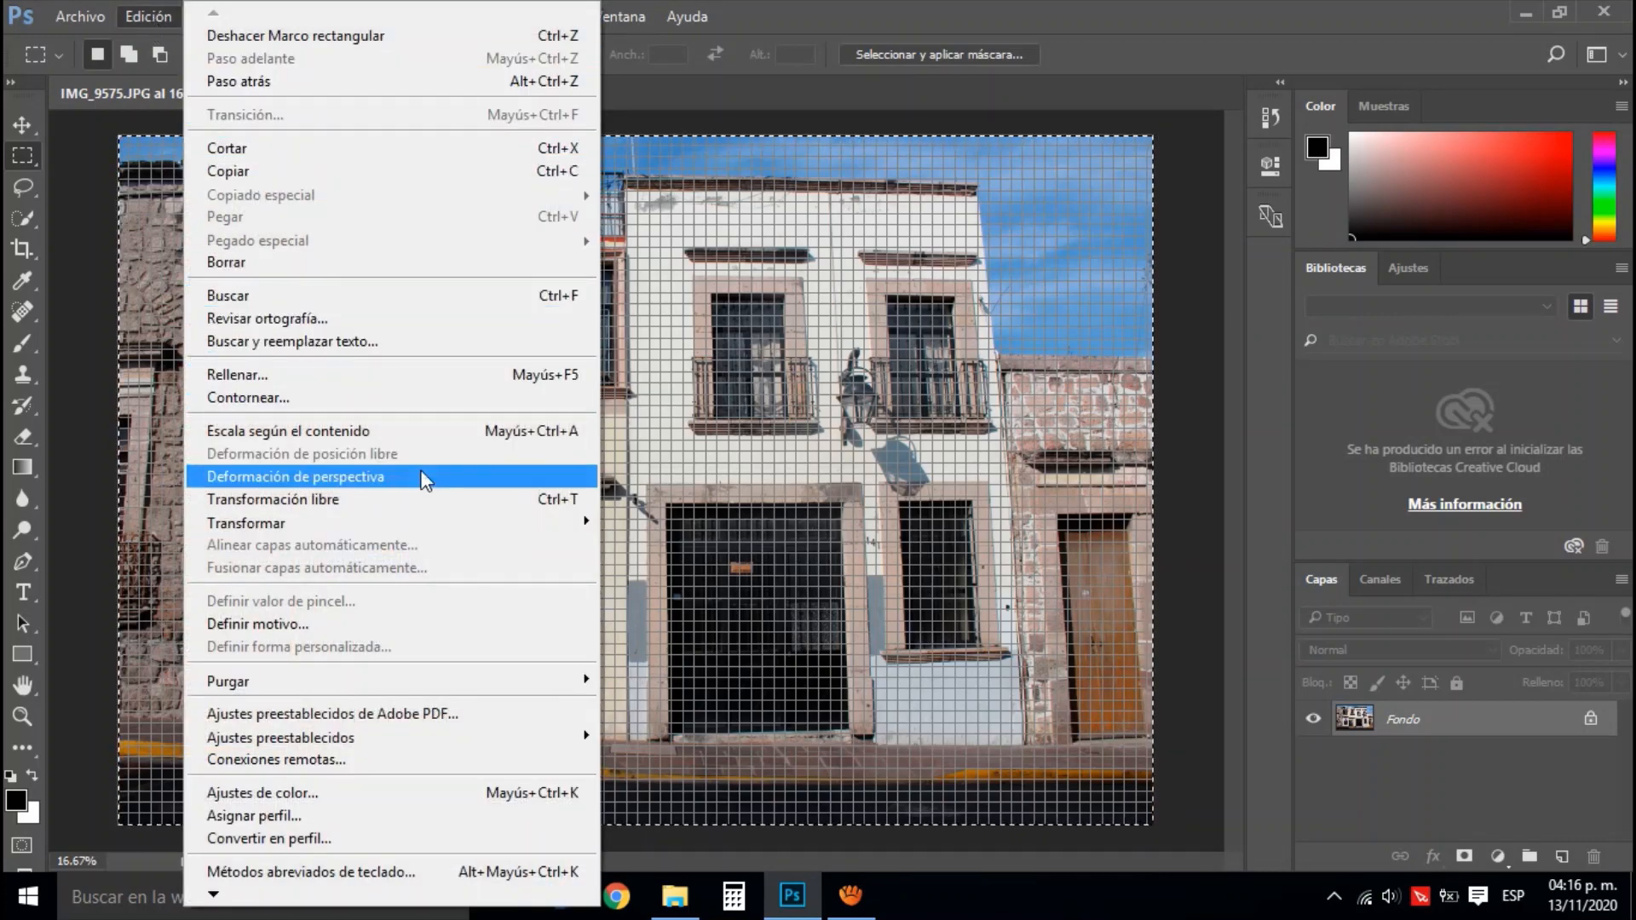
mouse_move(277, 524)
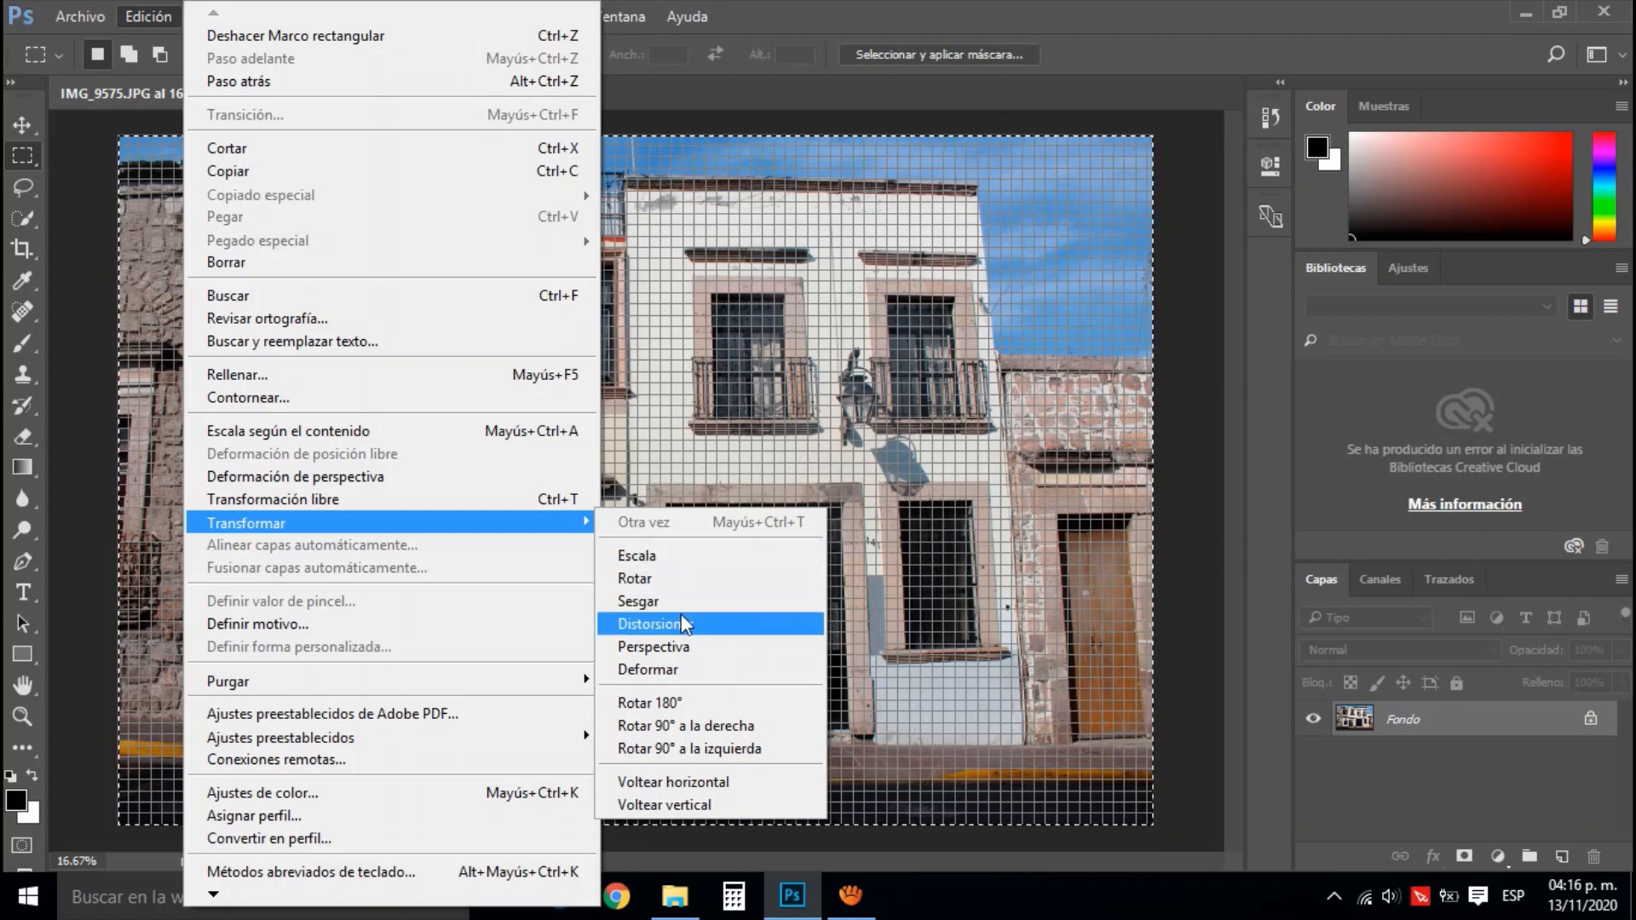
click(686, 673)
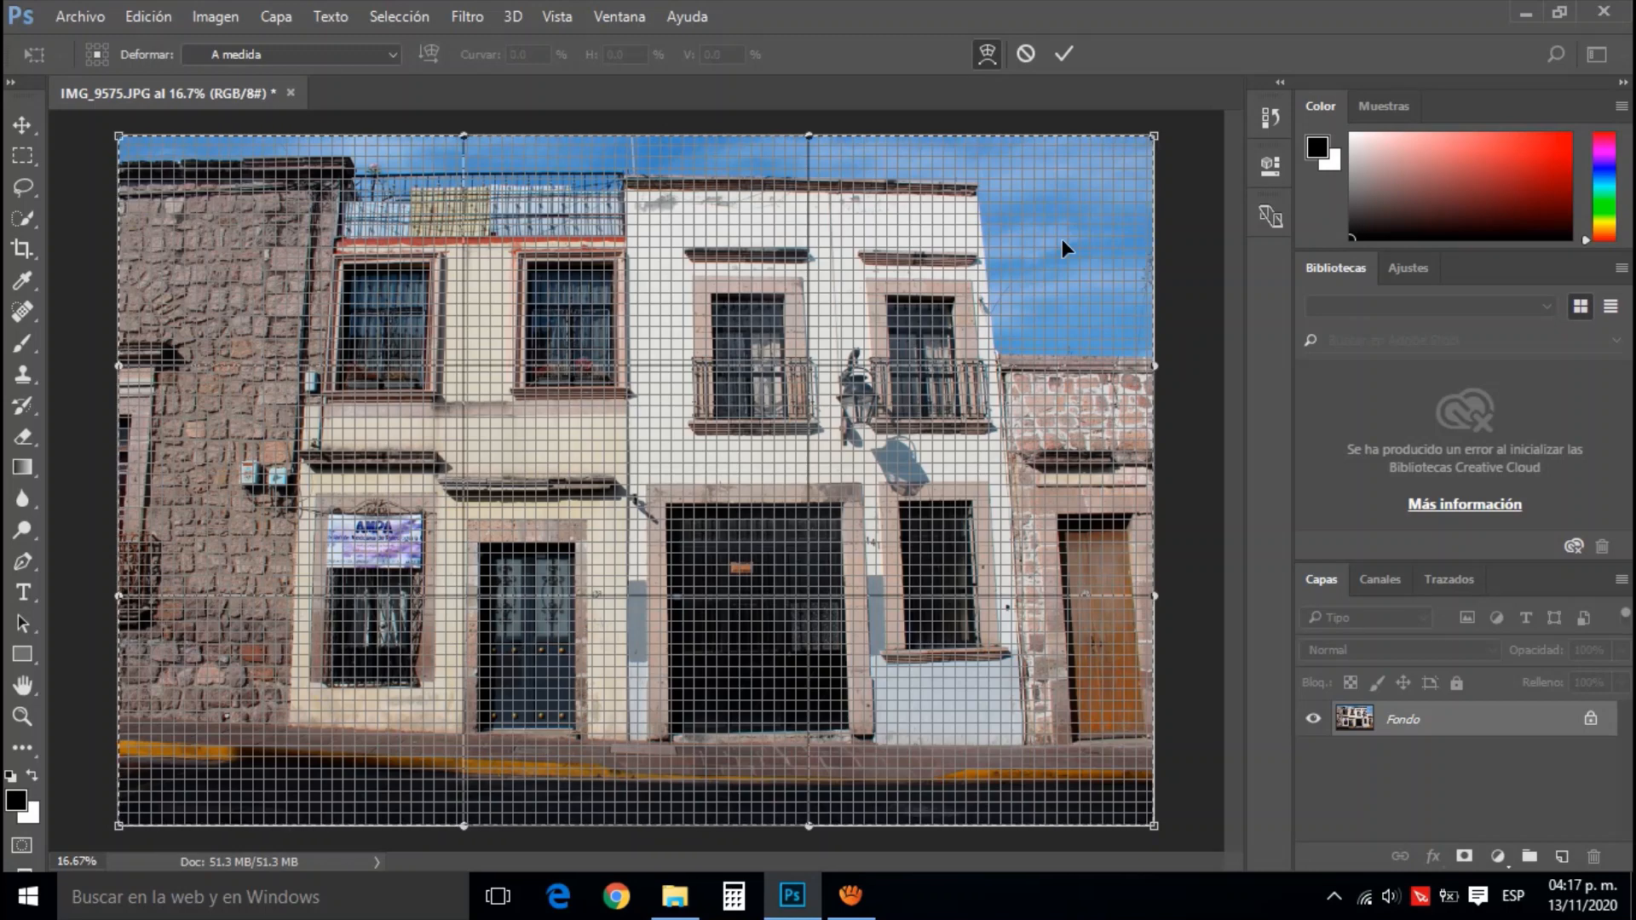
scroll(1062, 240, down, 1)
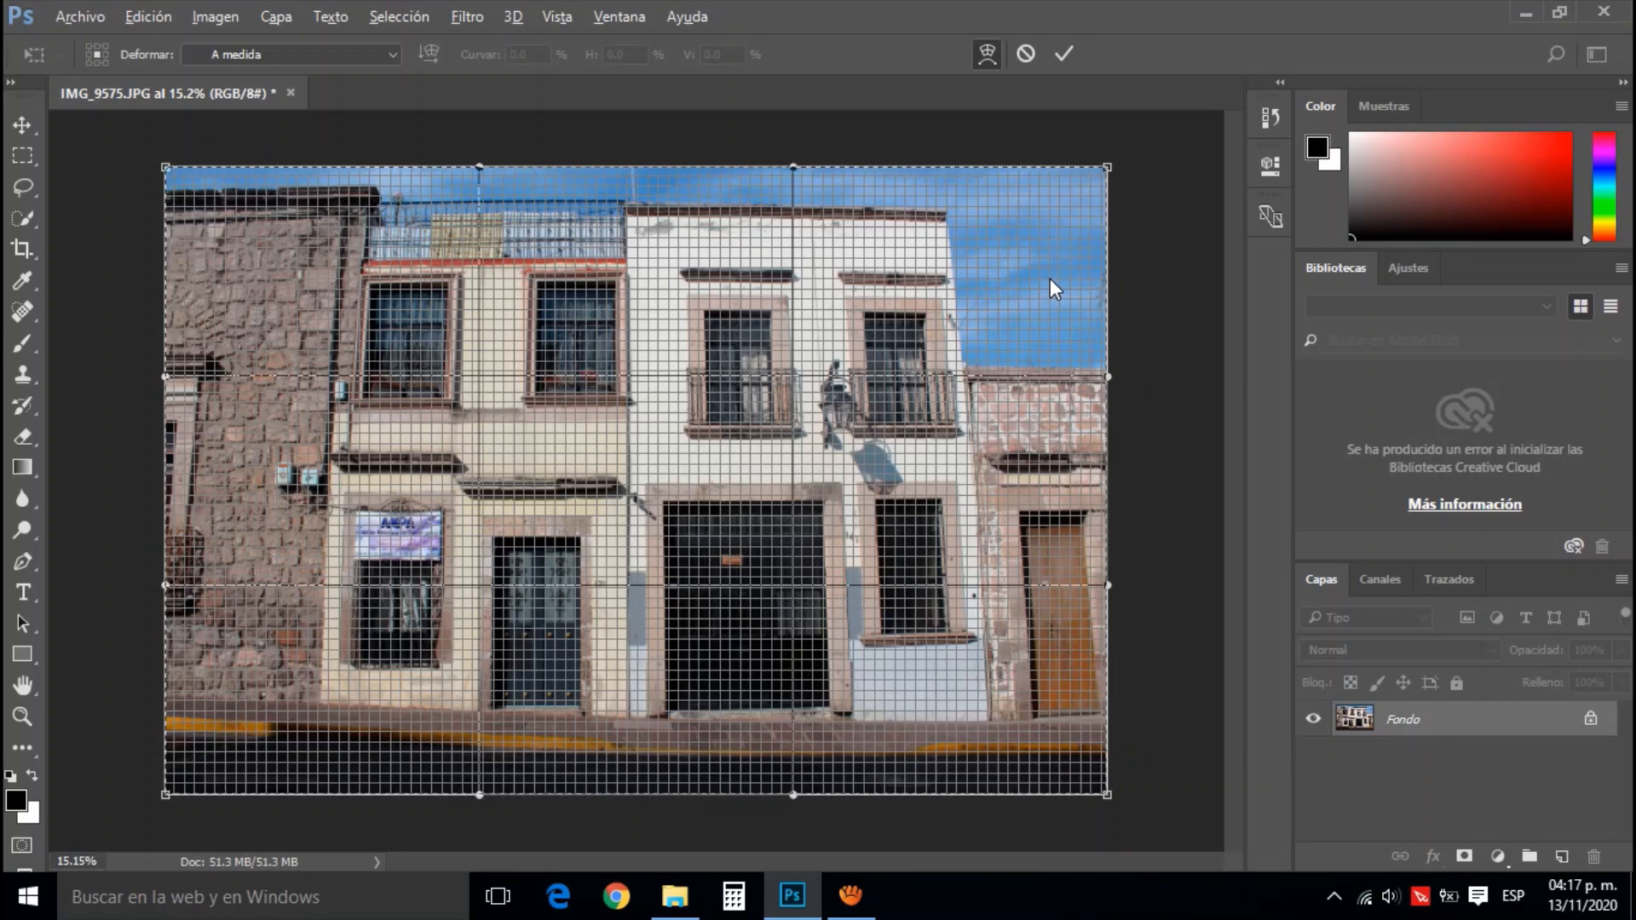
scroll(1048, 277, down, 2)
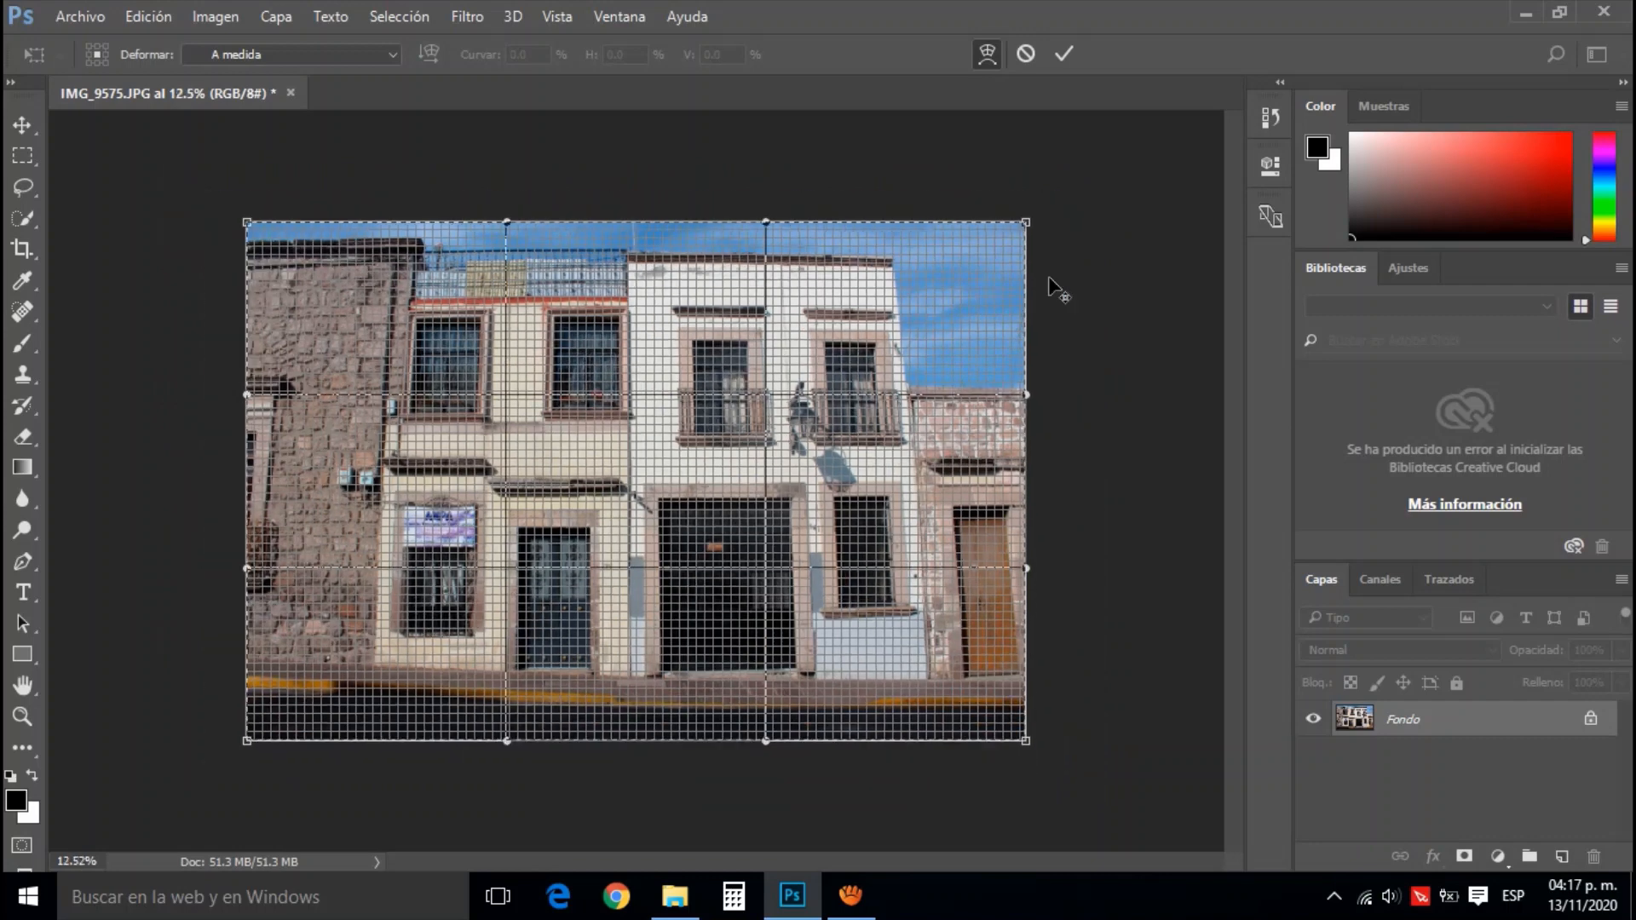
scroll(1050, 275, up, 1)
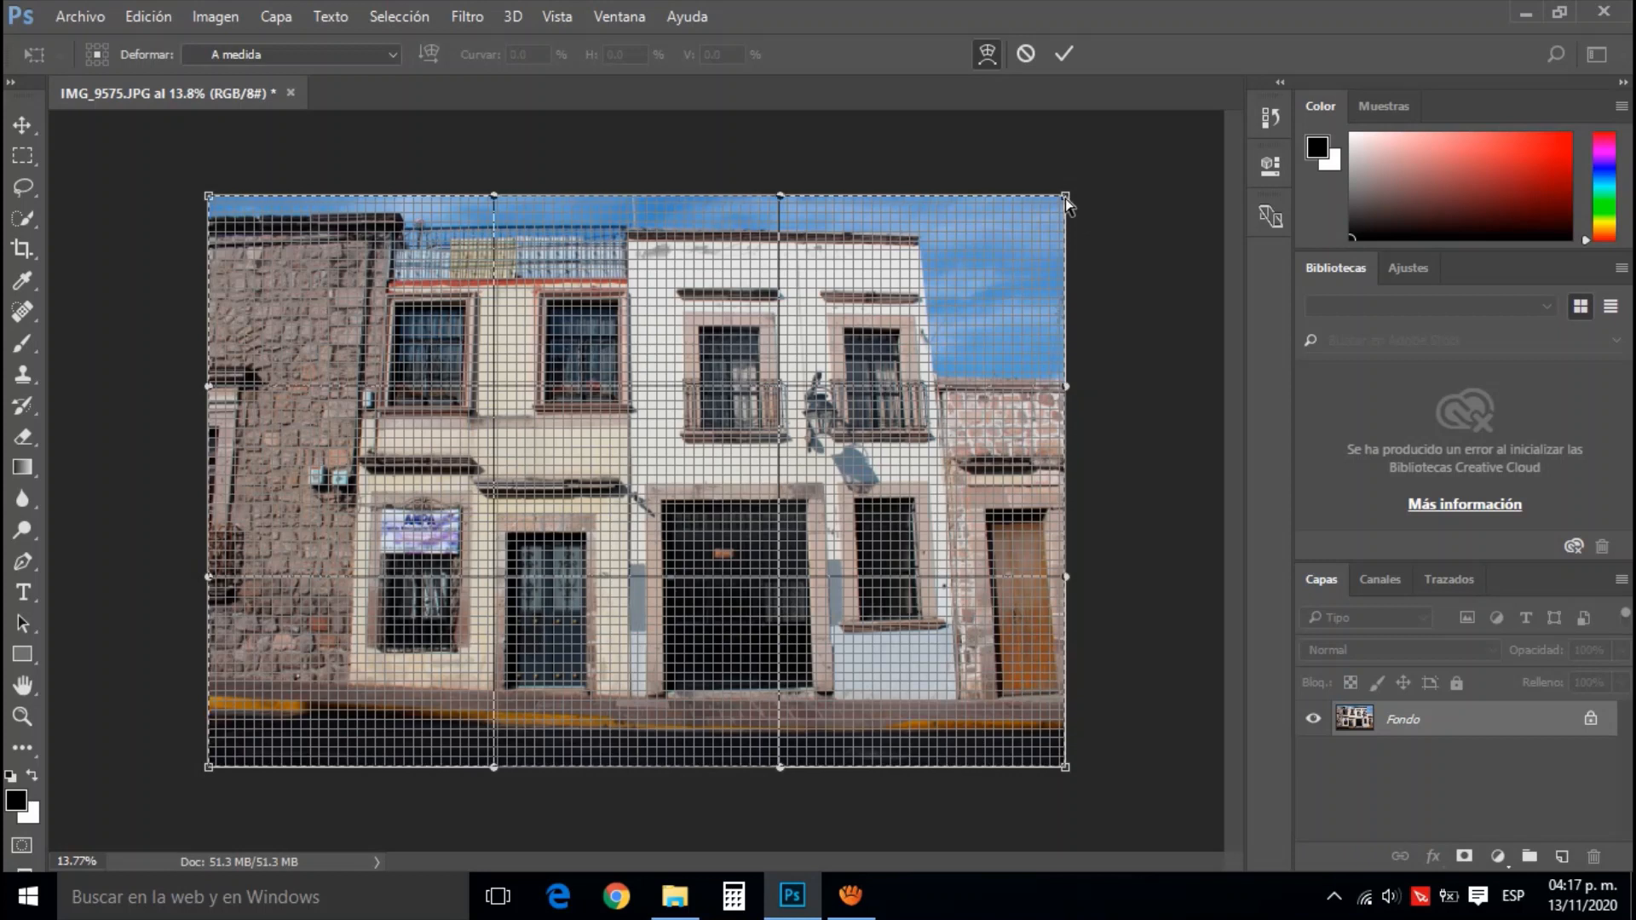
drag(1065, 196, 1124, 192)
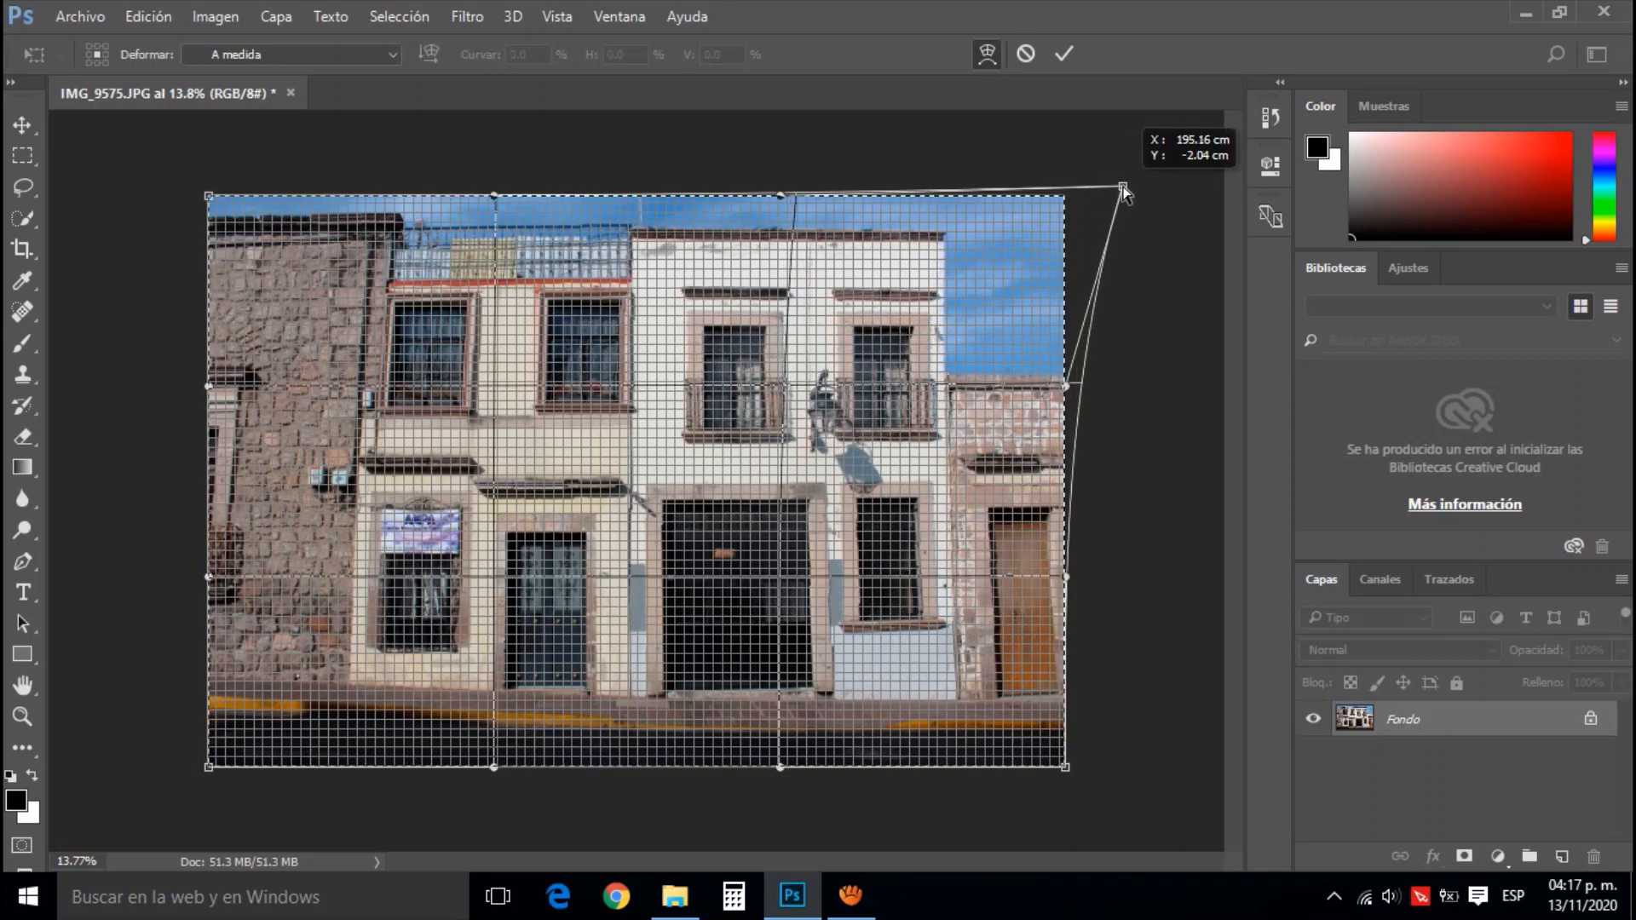
drag(1125, 192, 1125, 193)
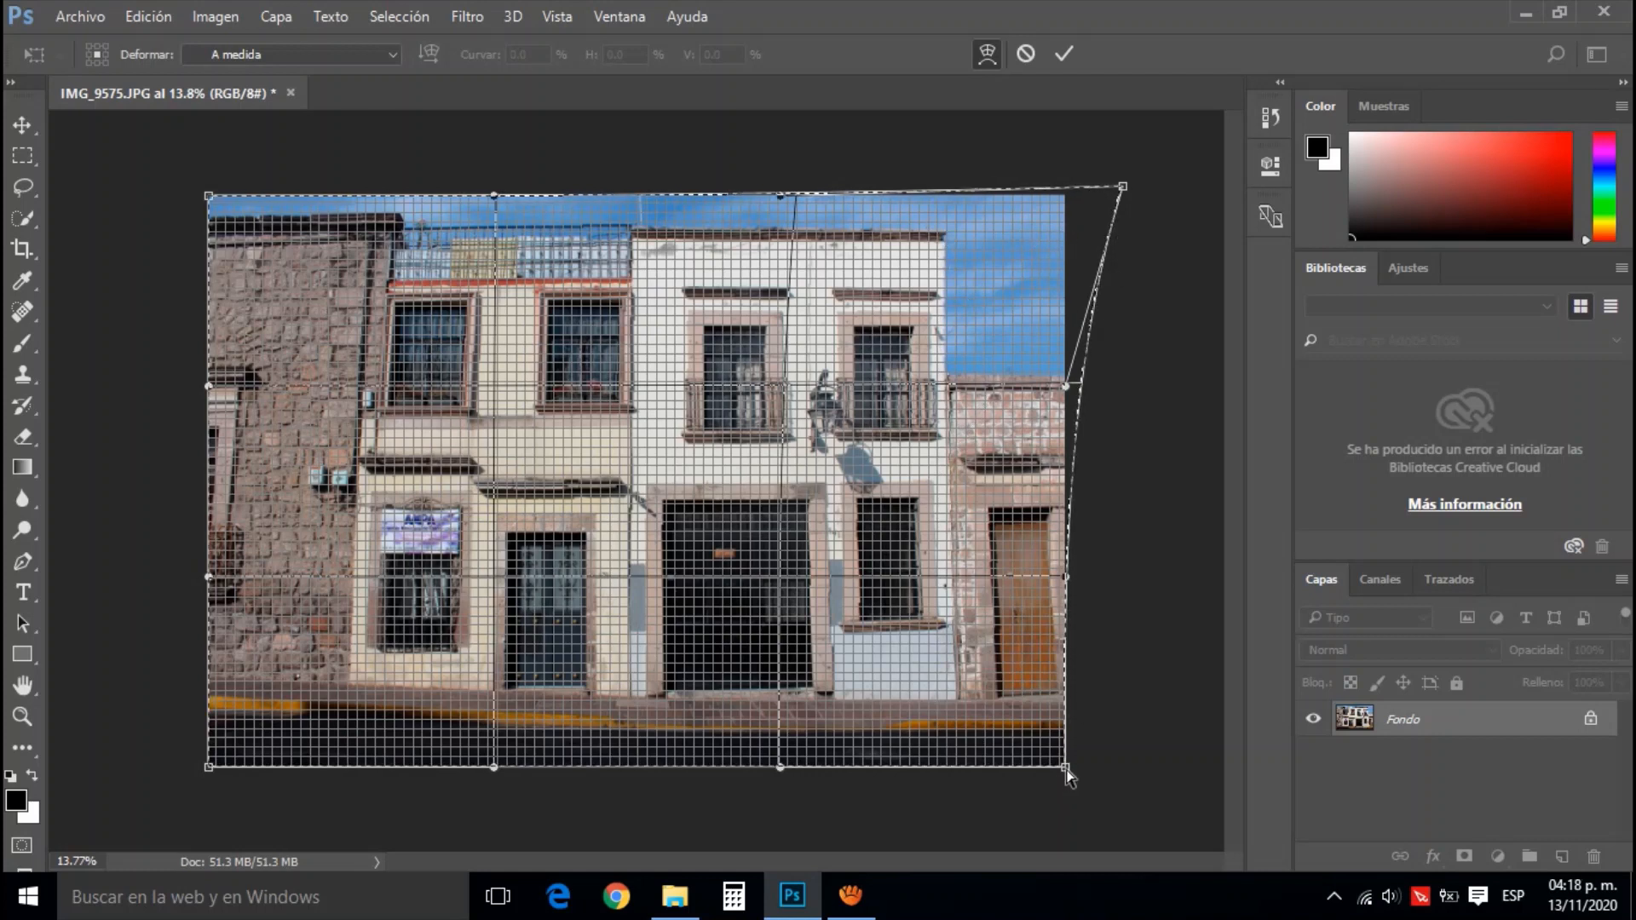
Warp both lower corners slightly inward and the upper-left corner outward to align the facades with the grid, and apply the transform
drag(1066, 772, 1053, 765)
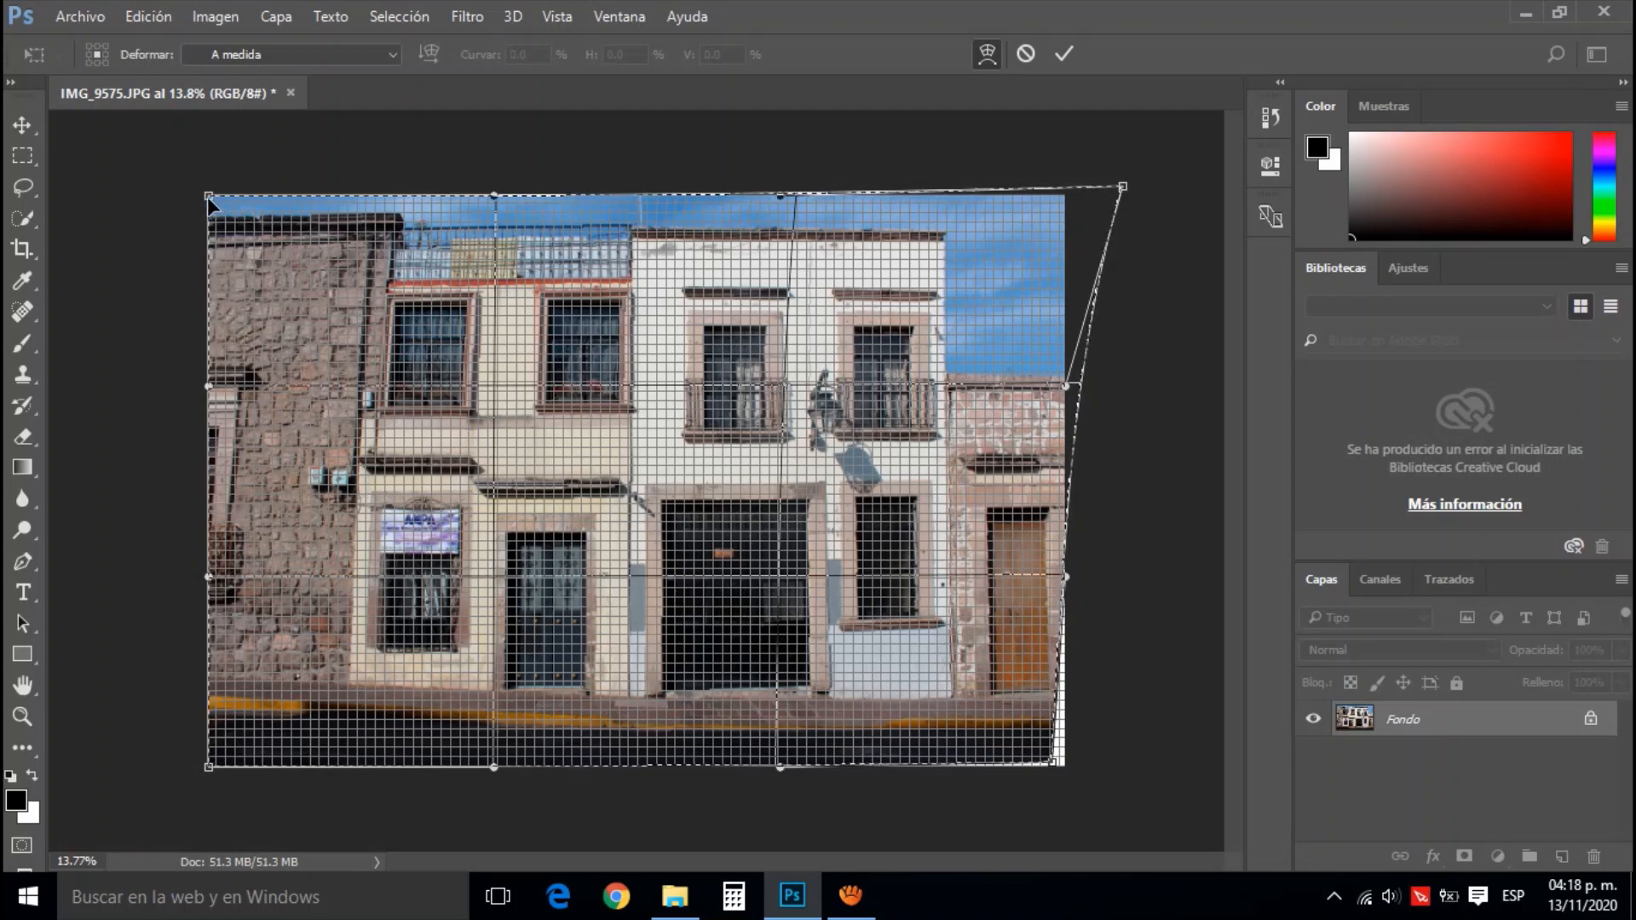
drag(206, 200, 173, 199)
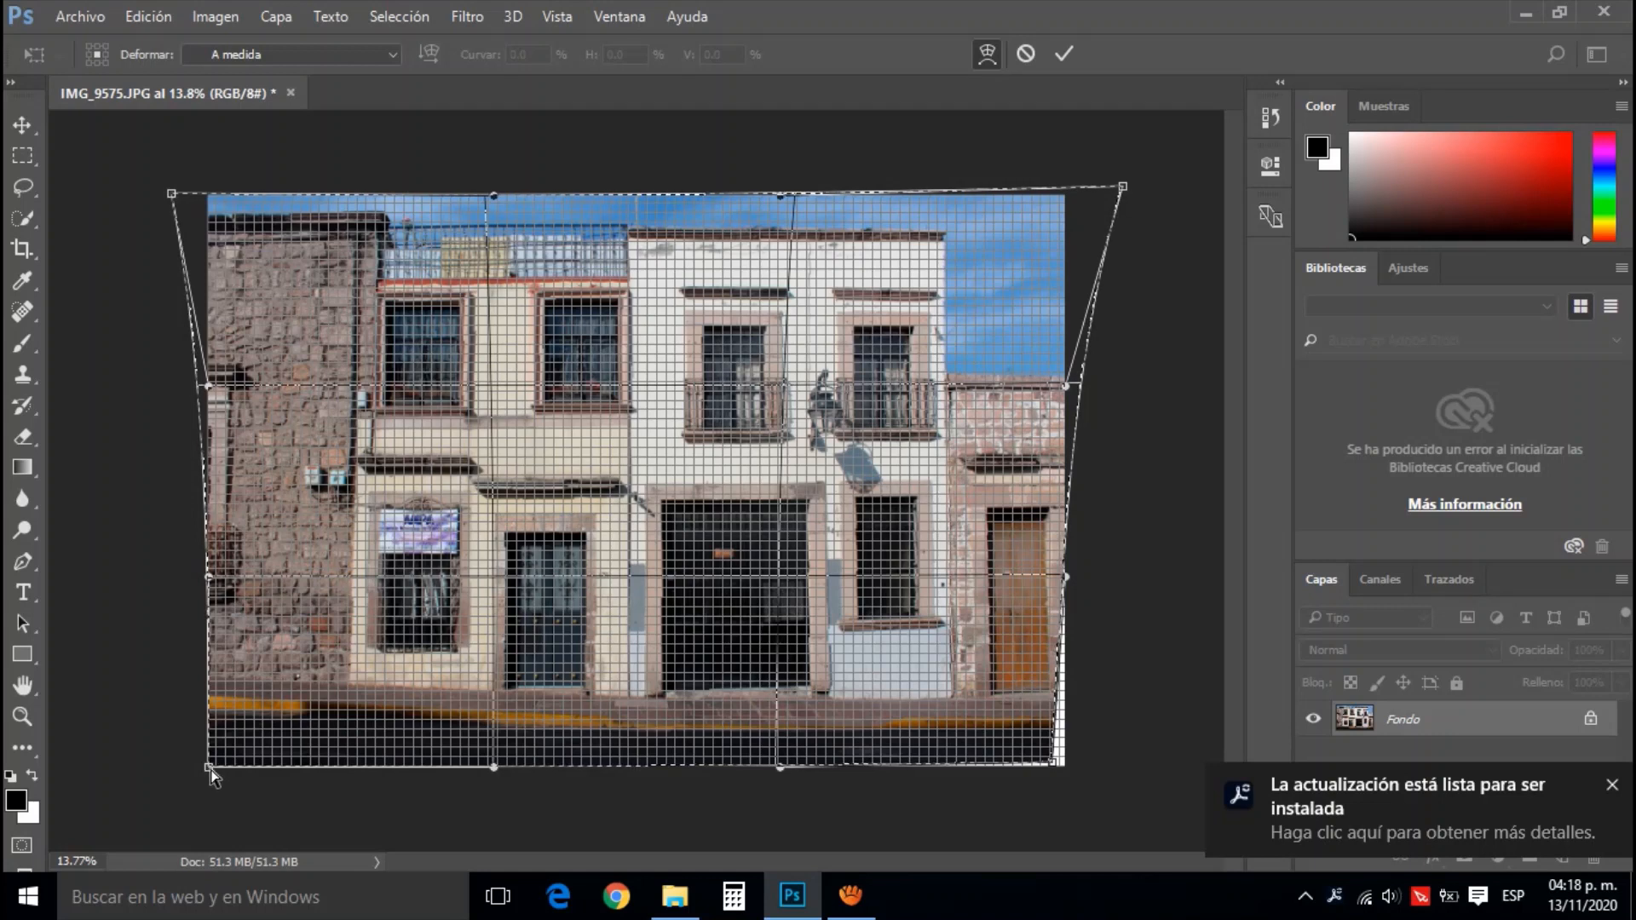
drag(209, 771, 219, 765)
drag(223, 766, 235, 760)
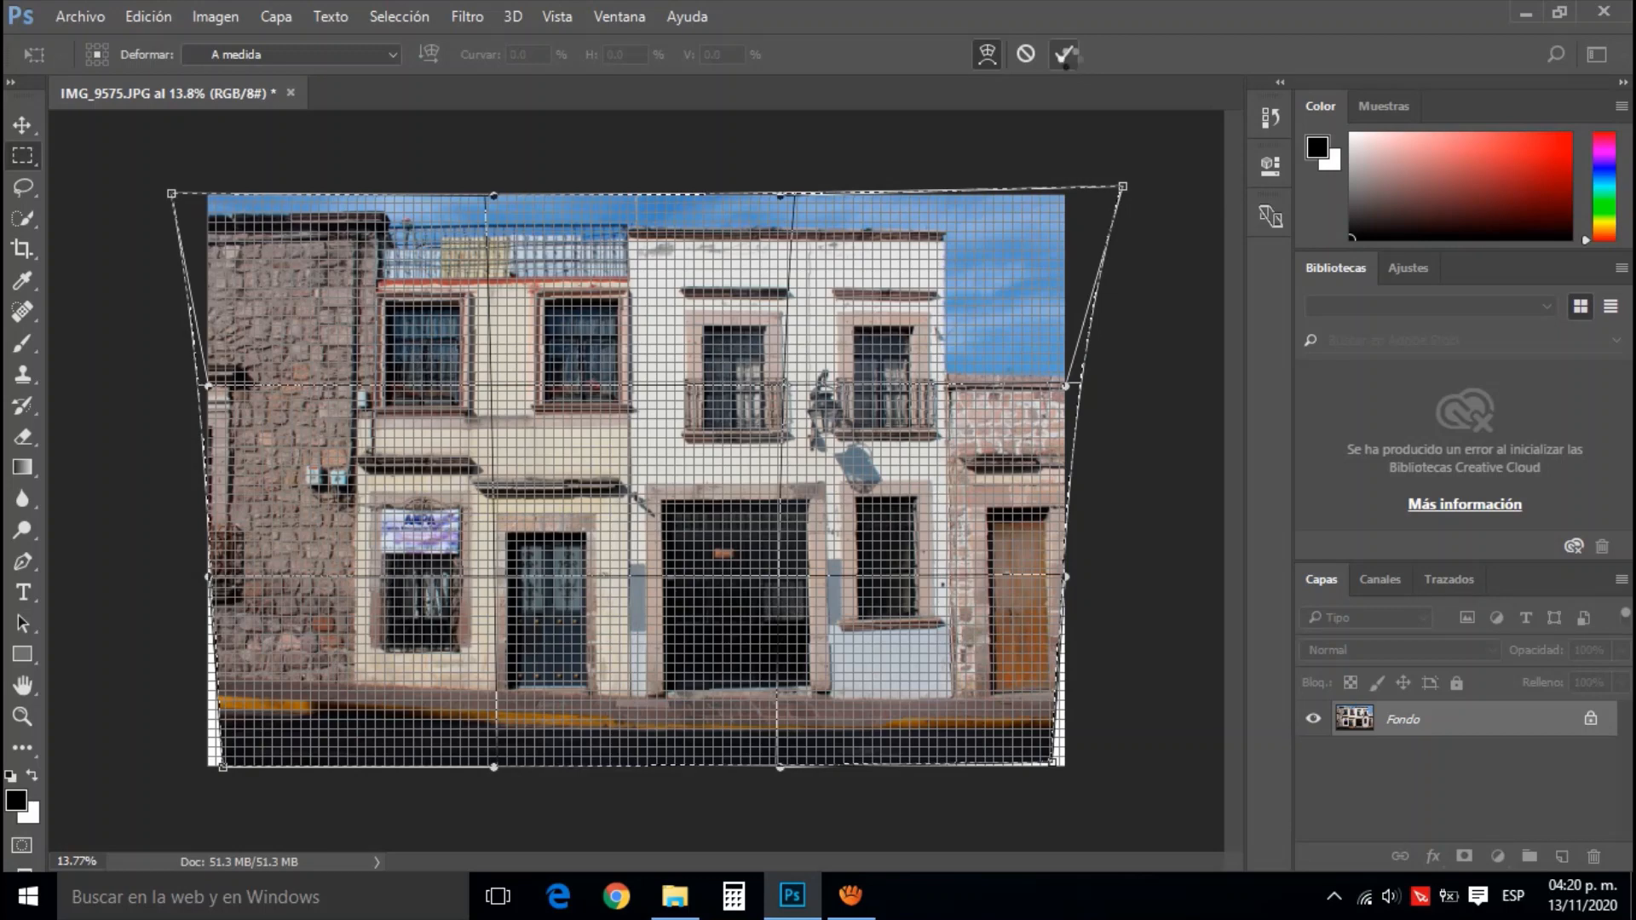
click(1065, 54)
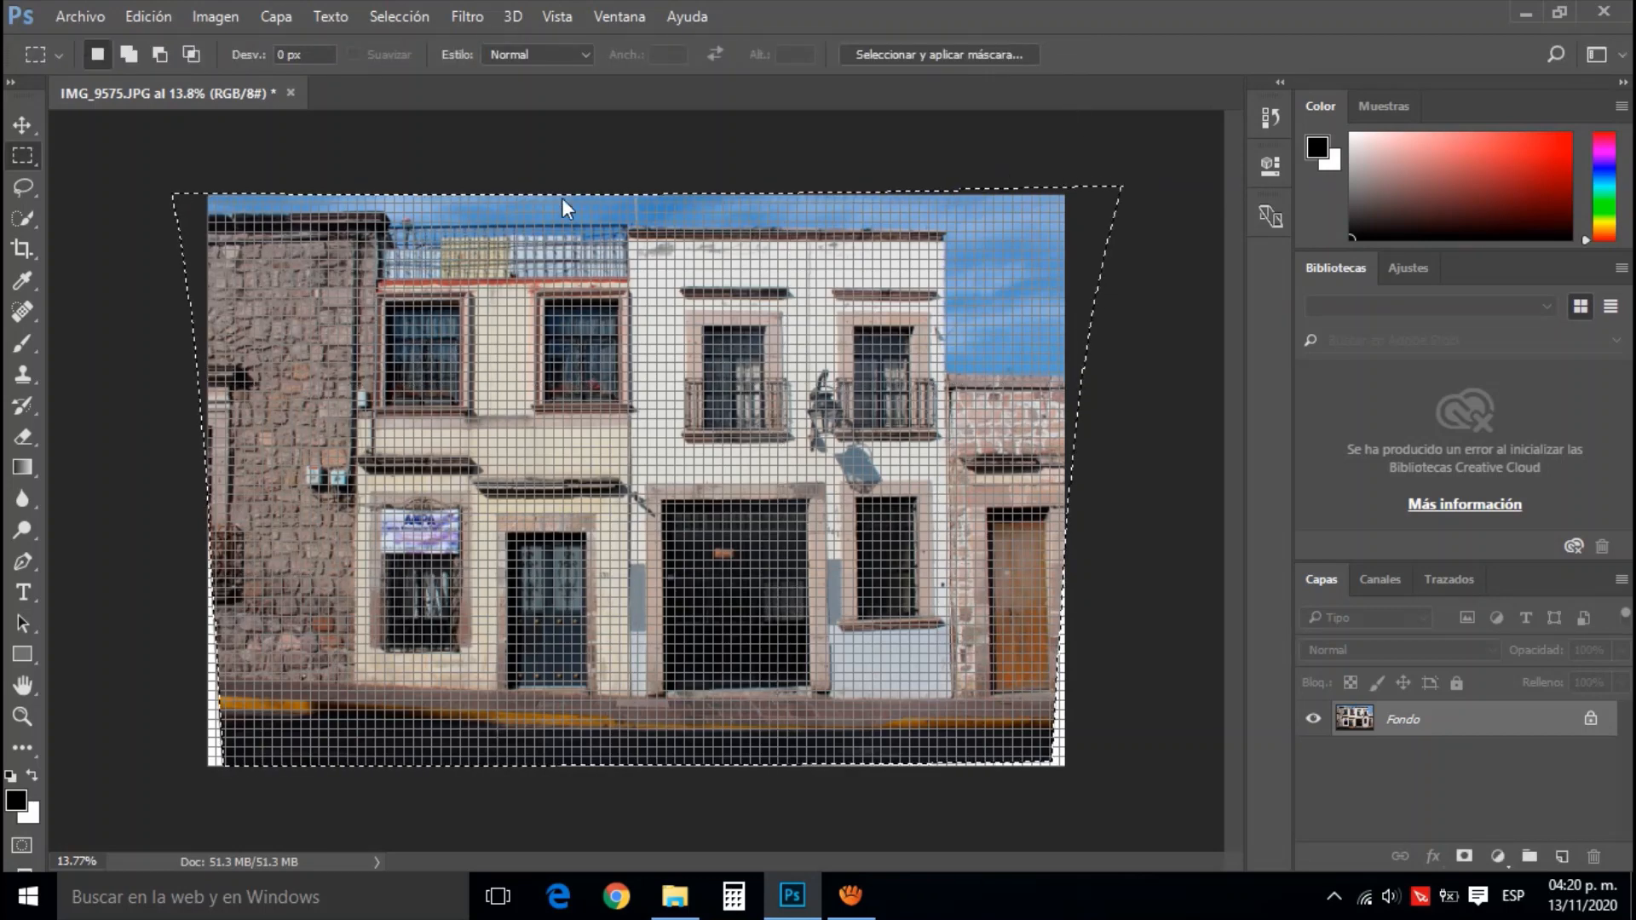
Save the corrected photo over IMG_9575 as a JPEG with quality 8 (Alta) and the standard baseline format
click(23, 126)
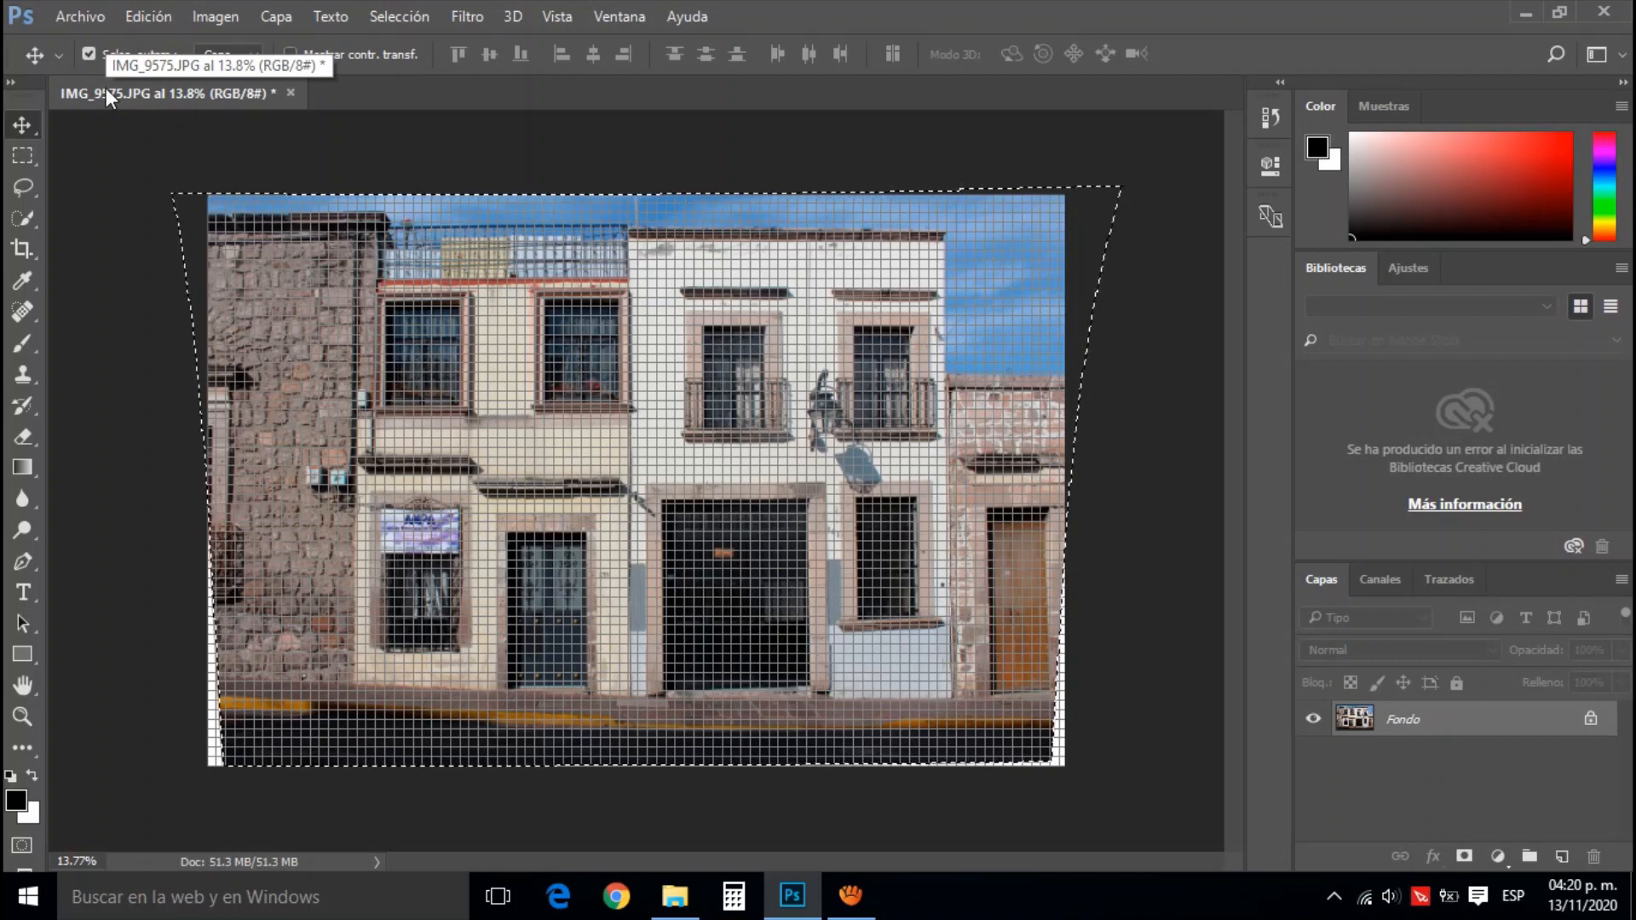
click(89, 19)
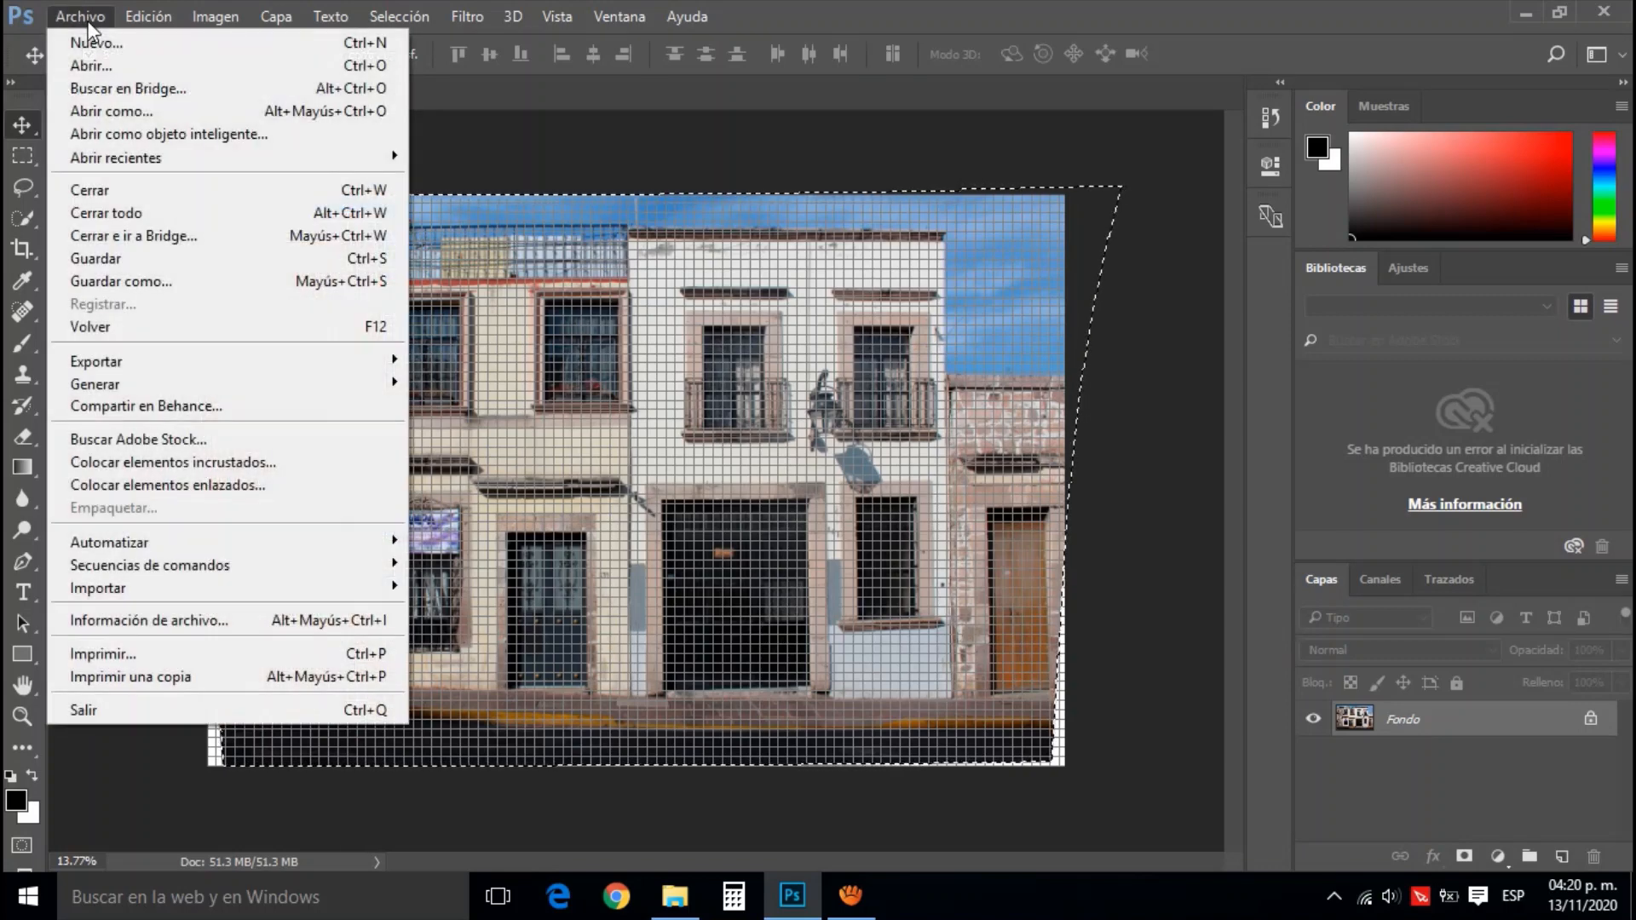
click(136, 263)
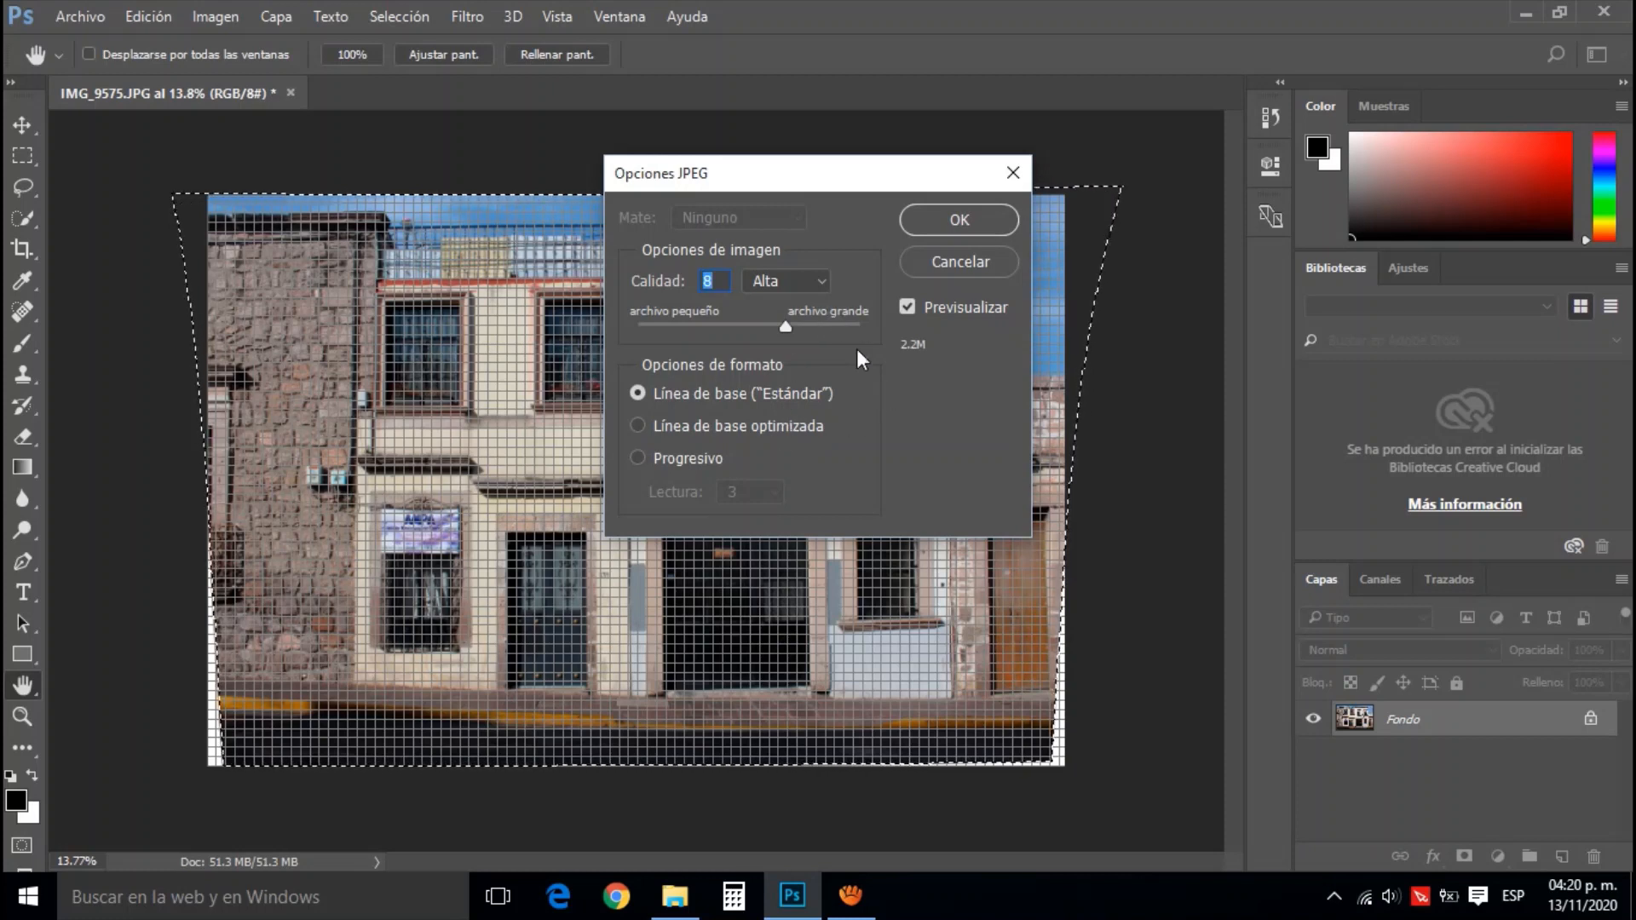
click(951, 218)
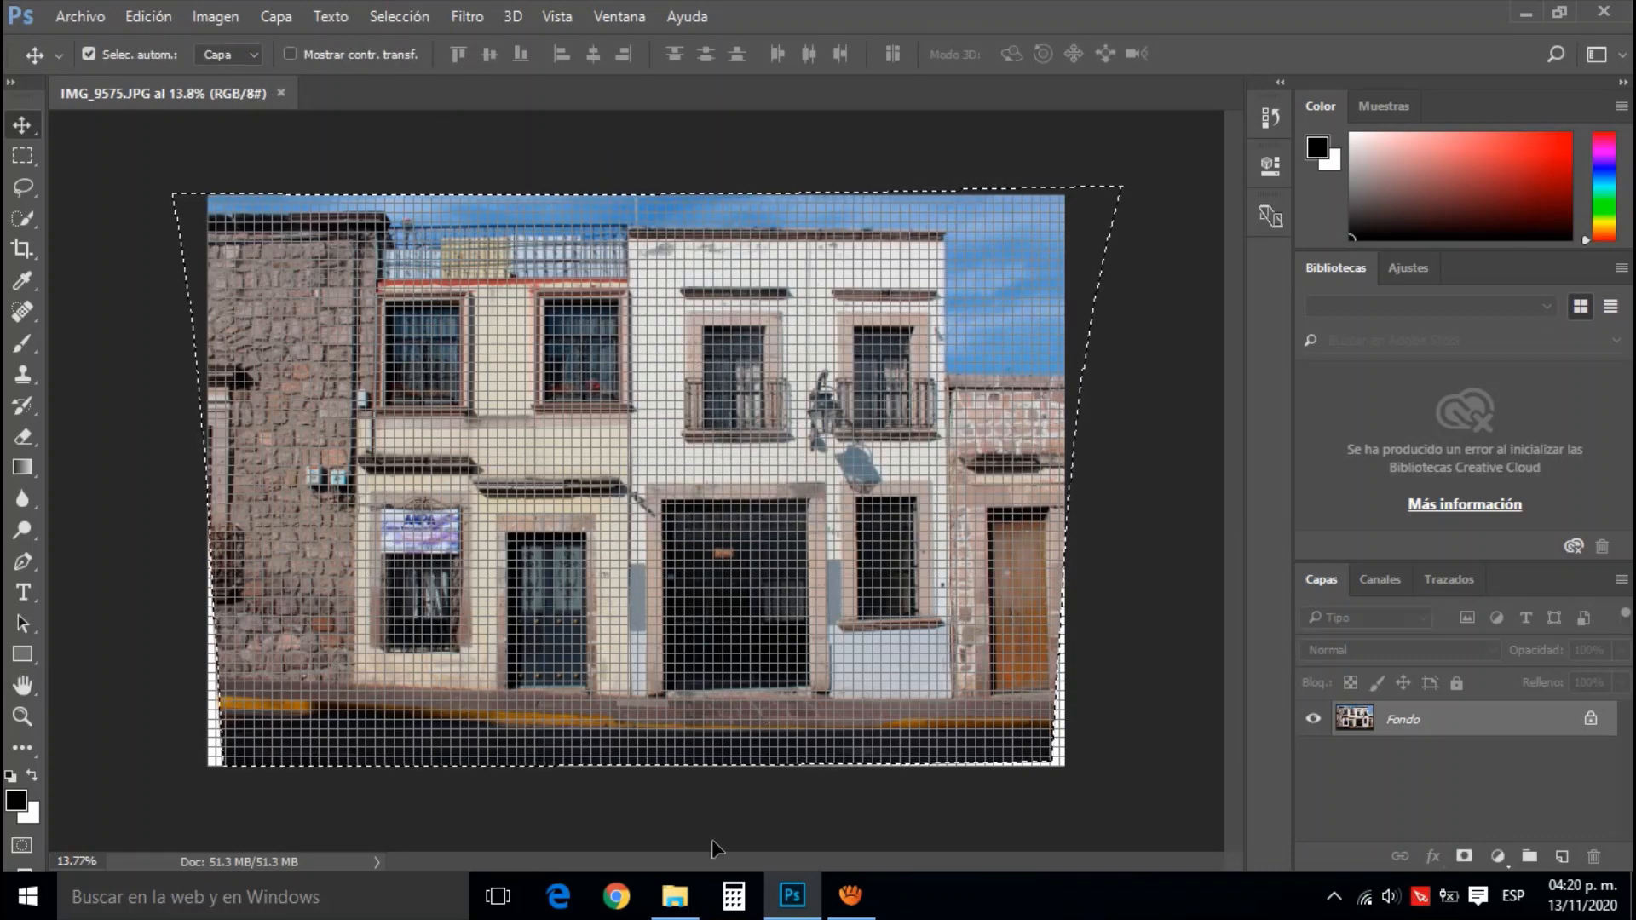
Check the saved IMG_9575 in the Larguillos folder and minimise Photoshop
click(675, 894)
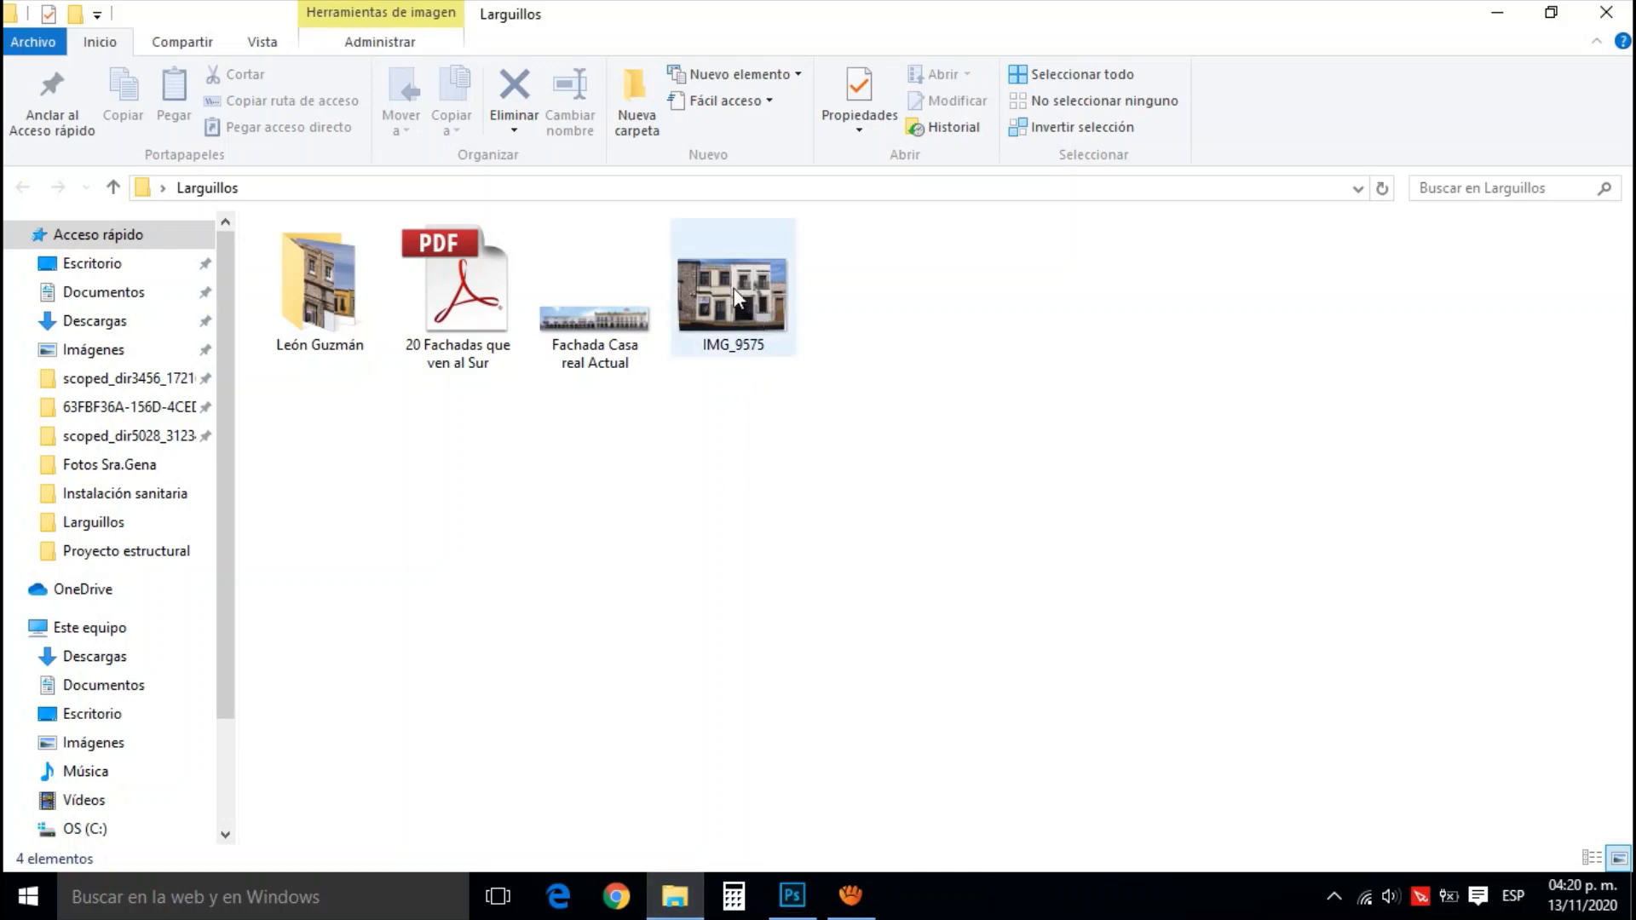
click(759, 300)
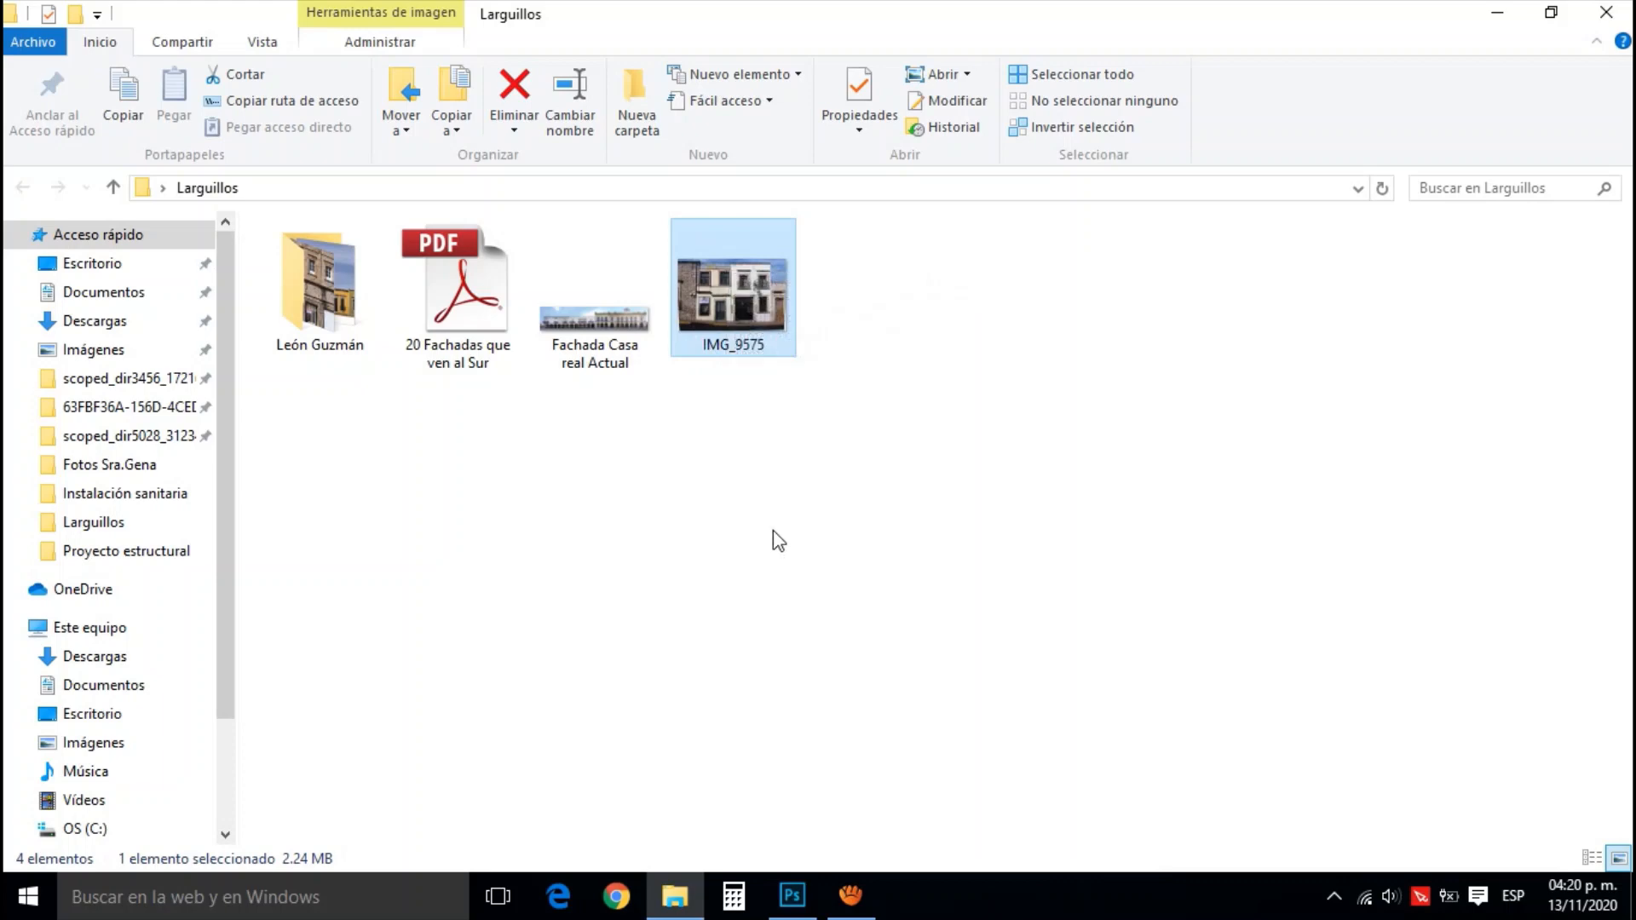
click(792, 895)
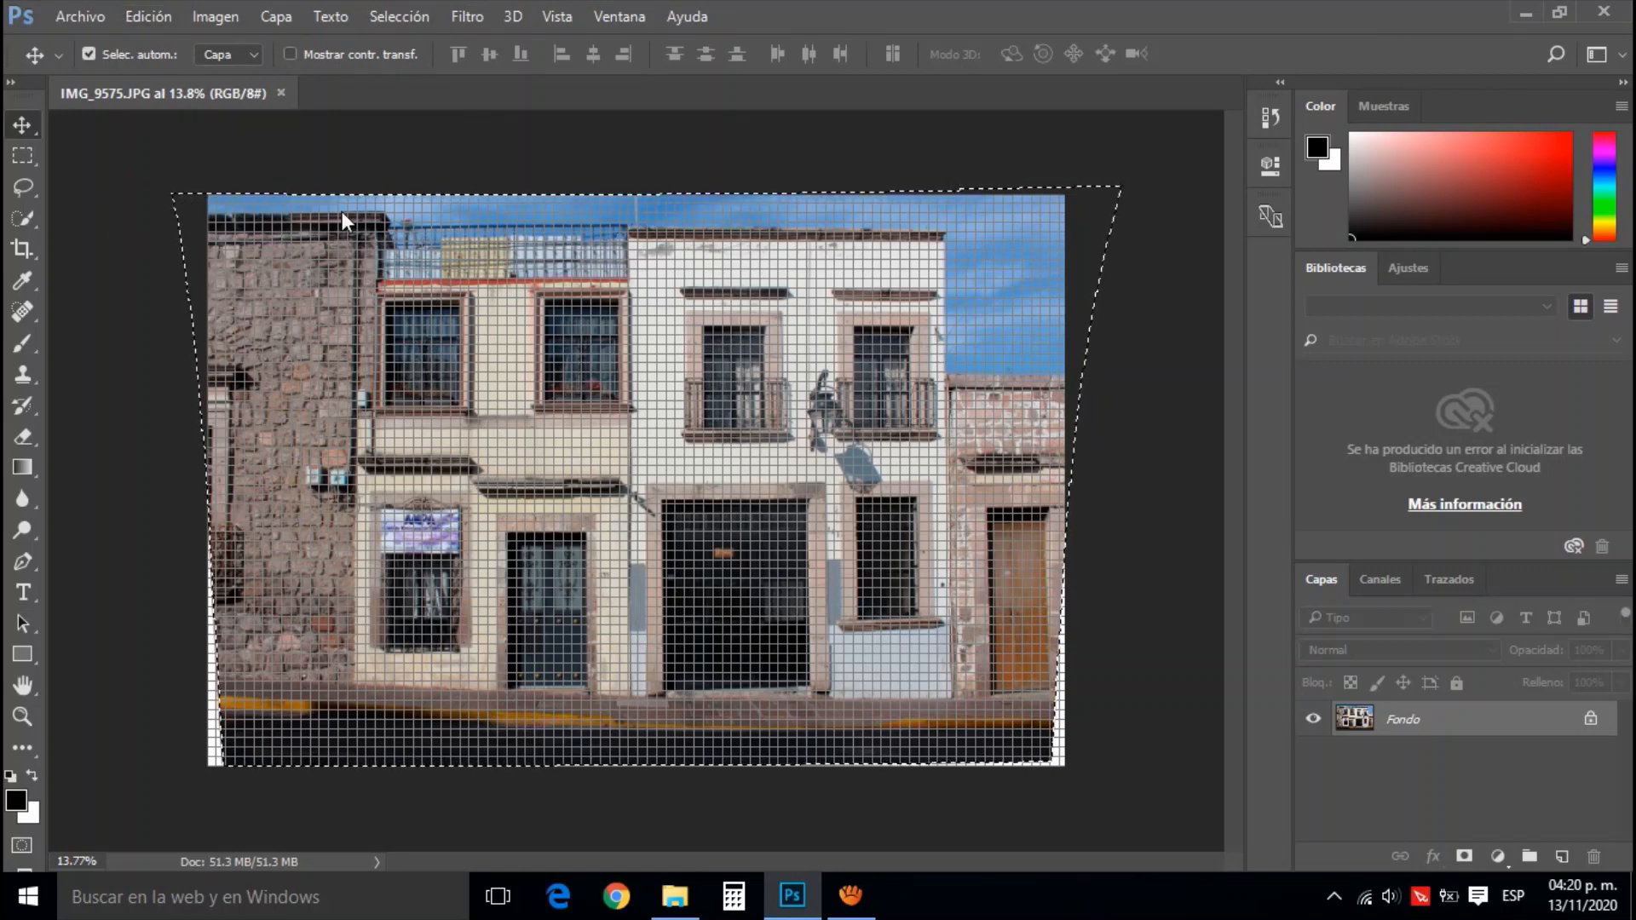
click(1525, 14)
click(760, 469)
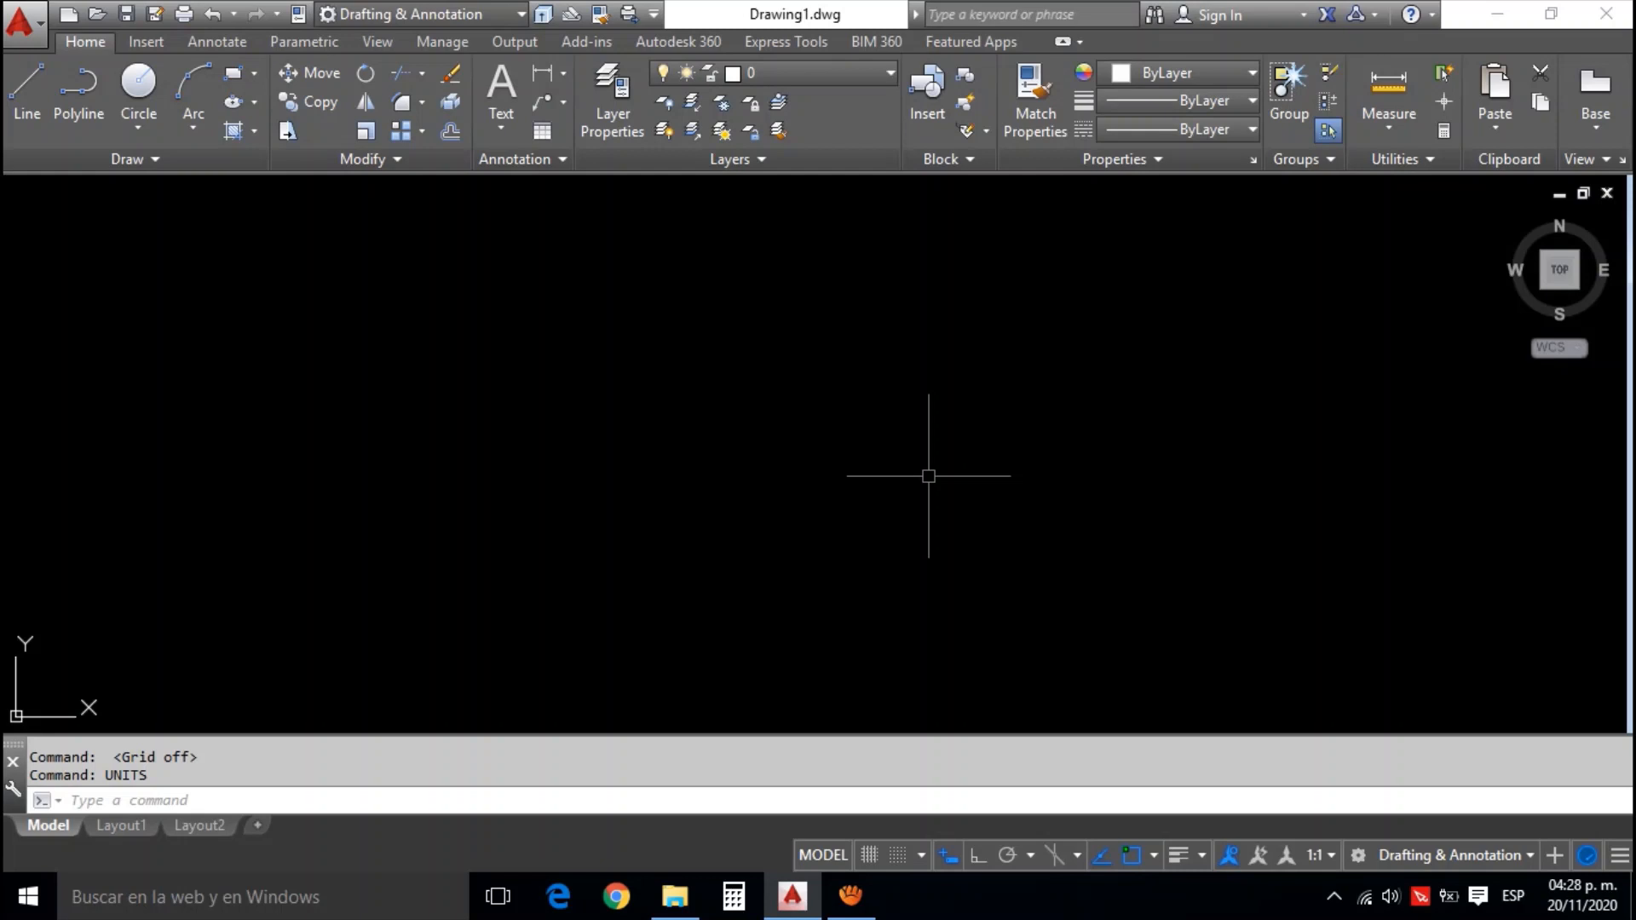
click(677, 896)
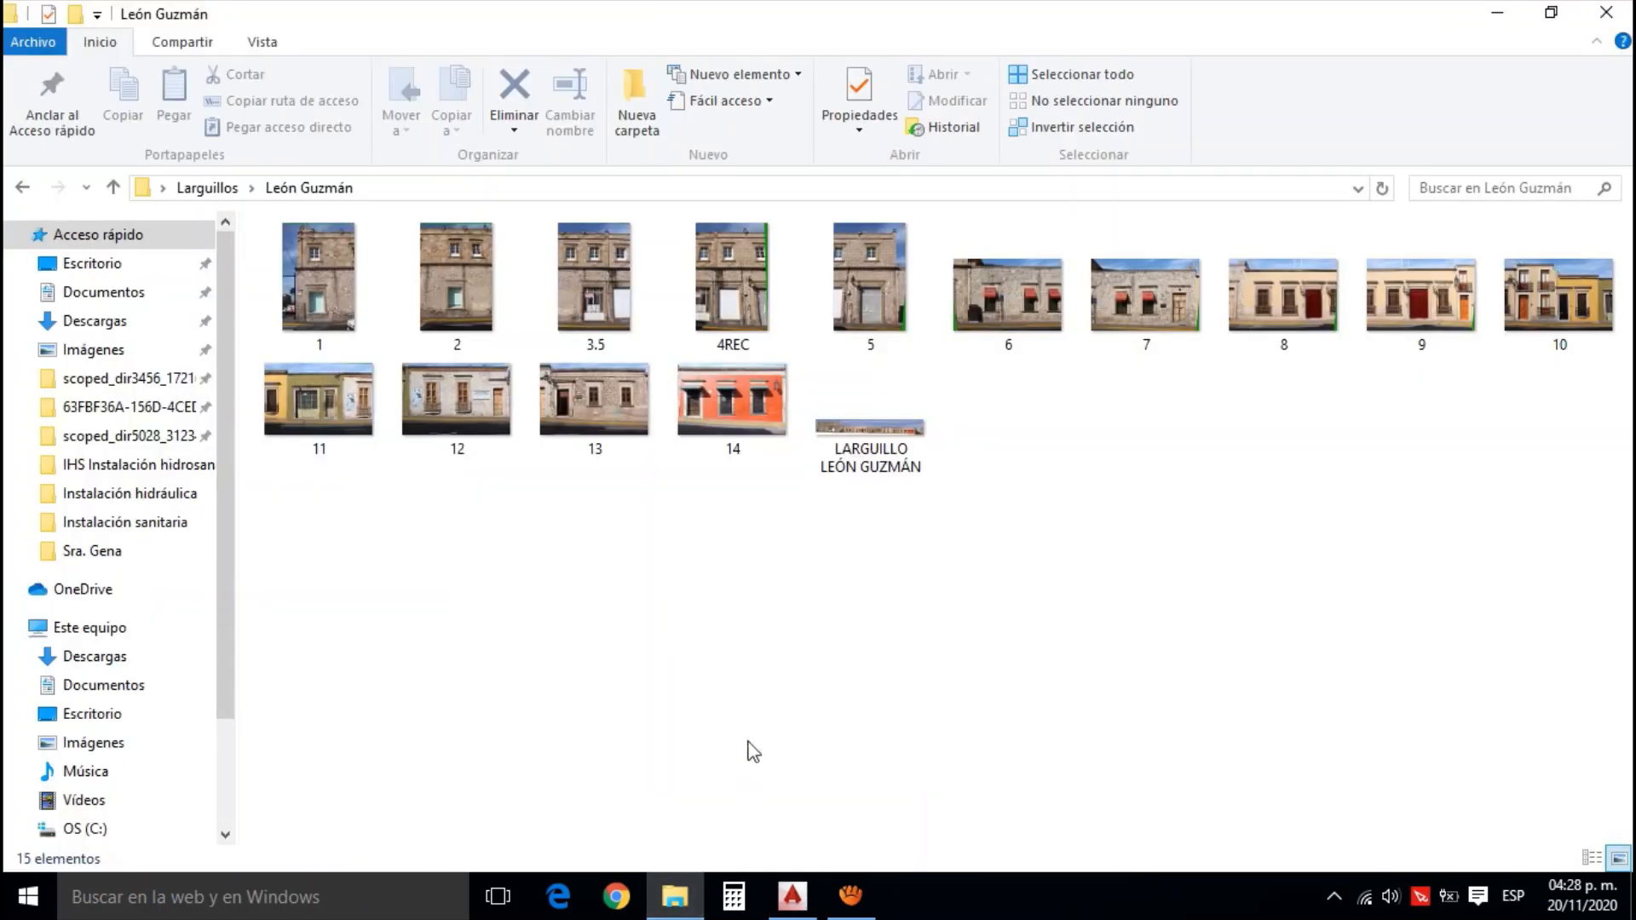
click(742, 405)
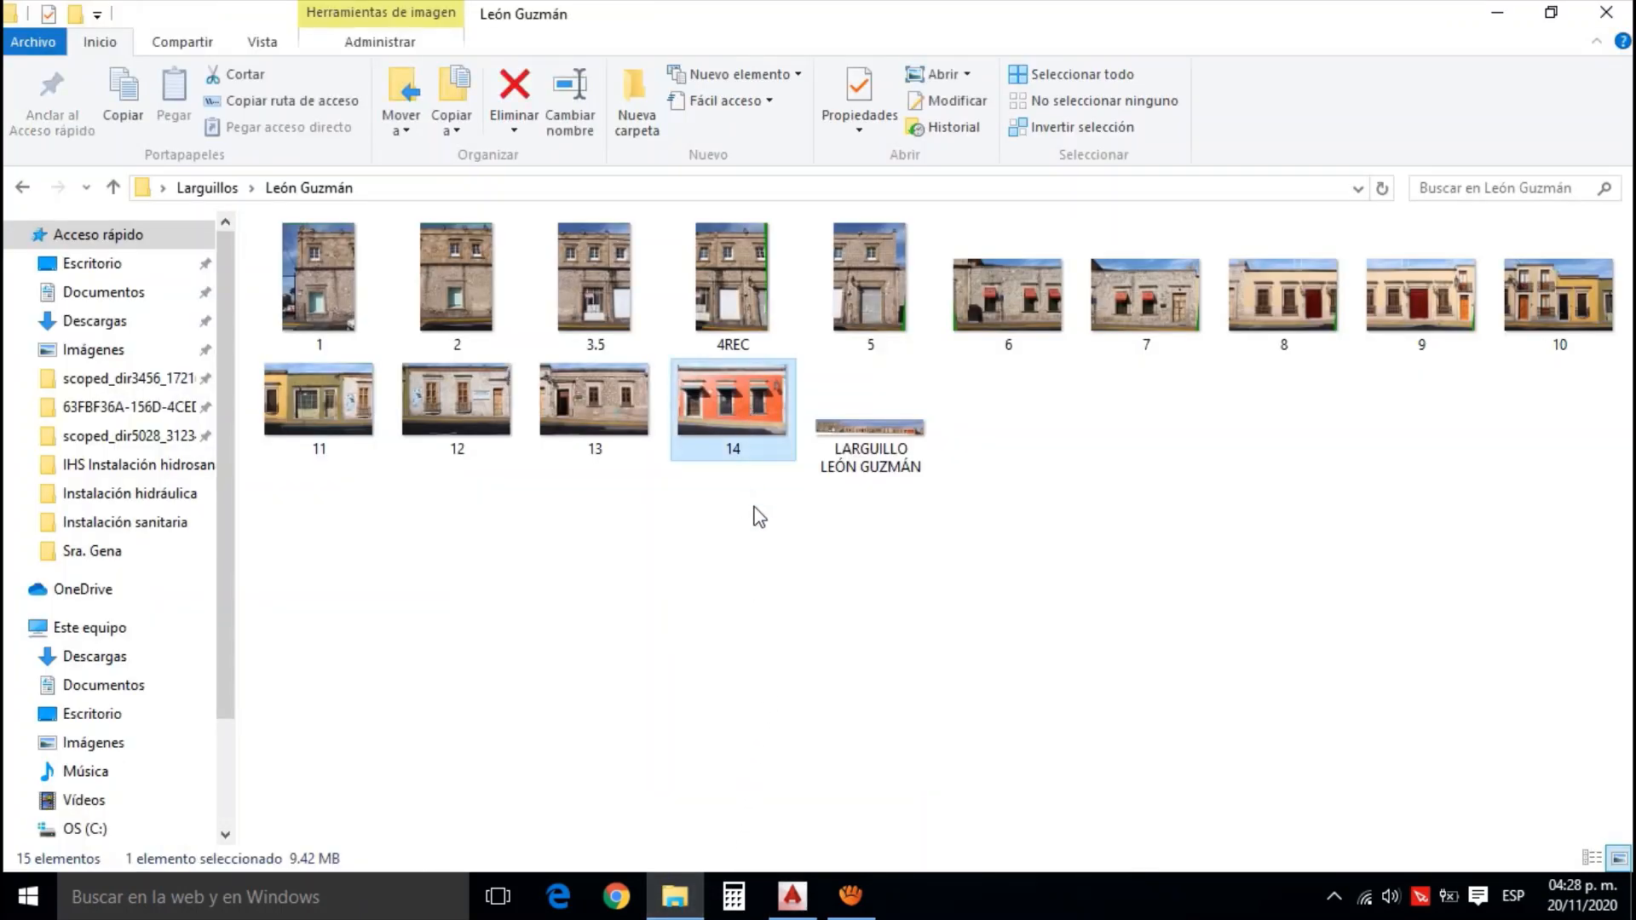
click(794, 891)
key(ctrl+v)
key(Return)
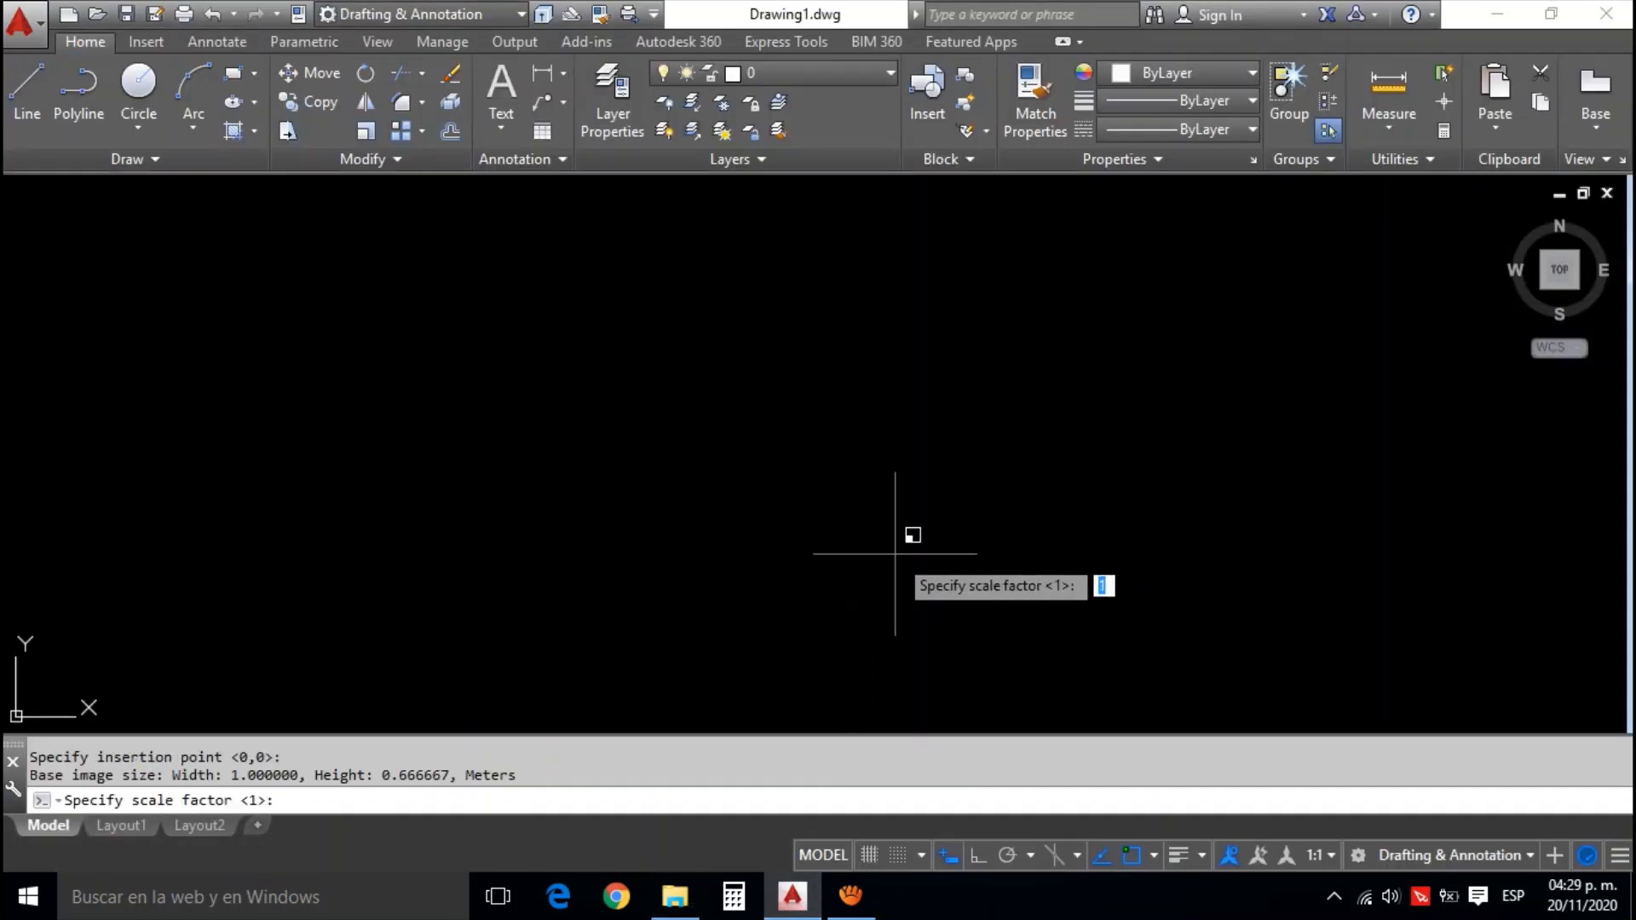
key(Return)
key(Return)
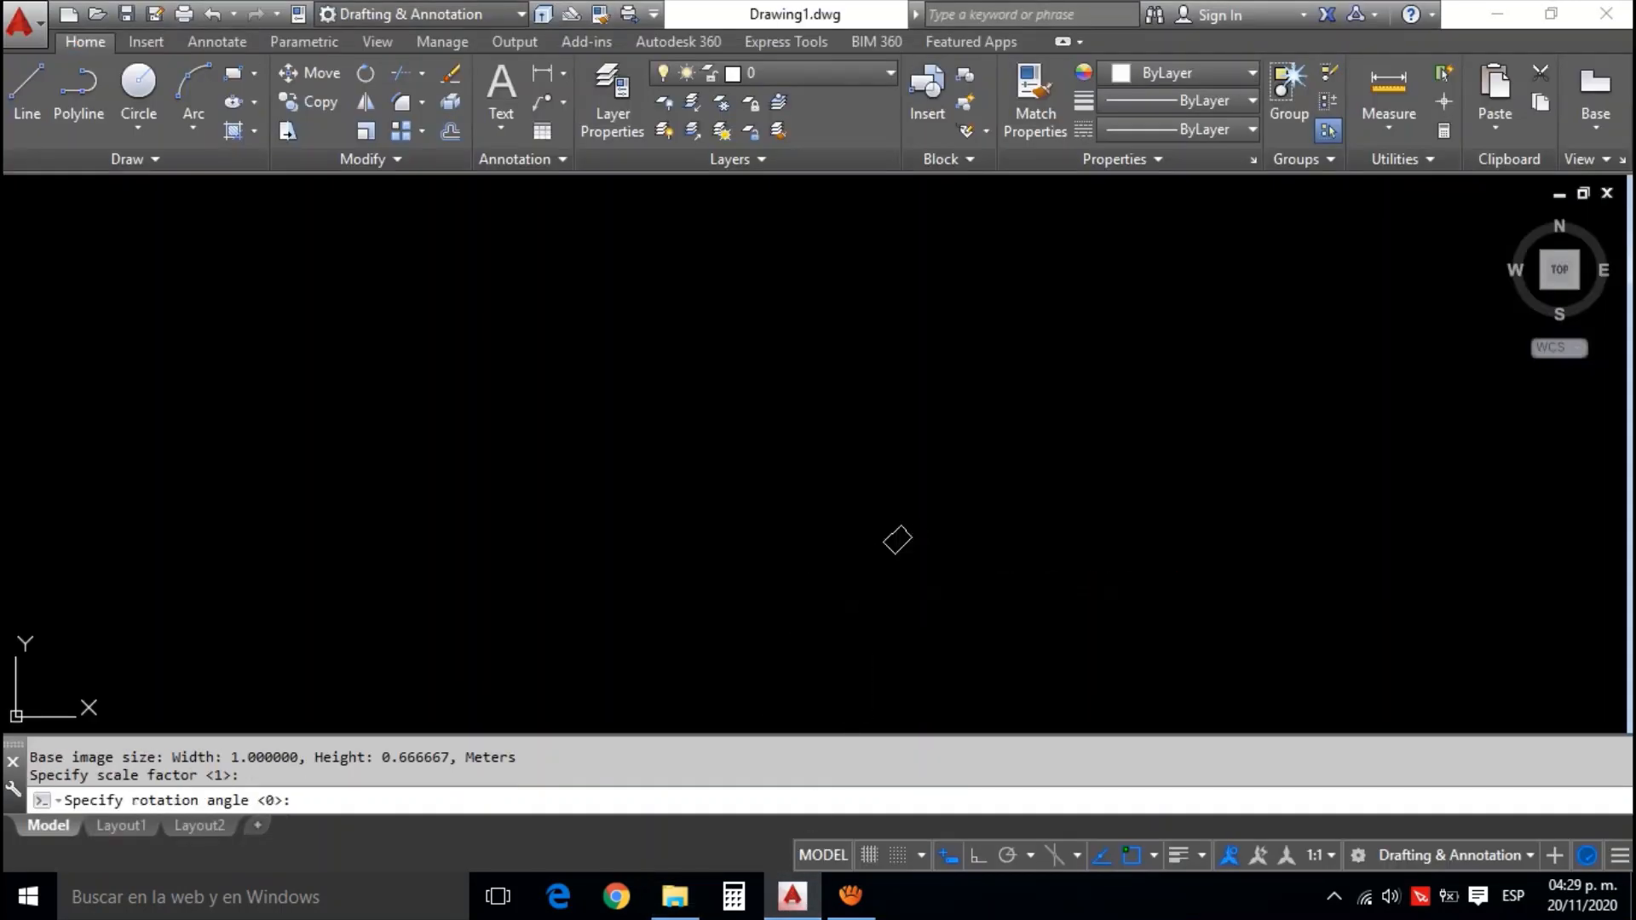
scroll(896, 559, up, 10)
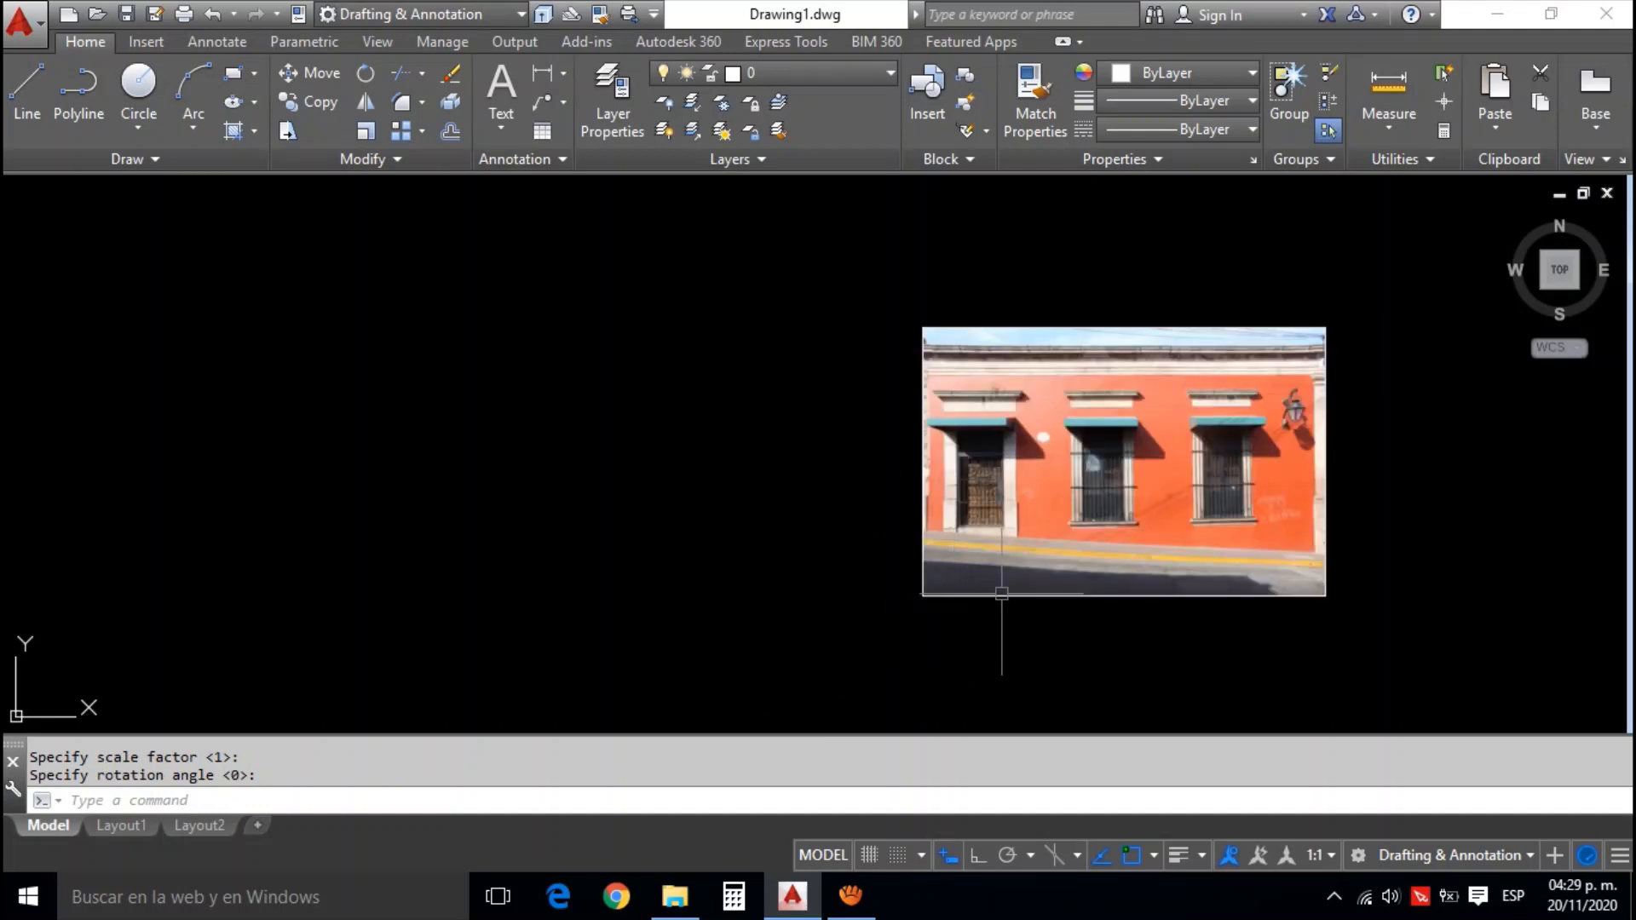
scroll(1002, 594, up, 2)
drag(1075, 572, 1012, 634)
drag(1070, 515, 1018, 528)
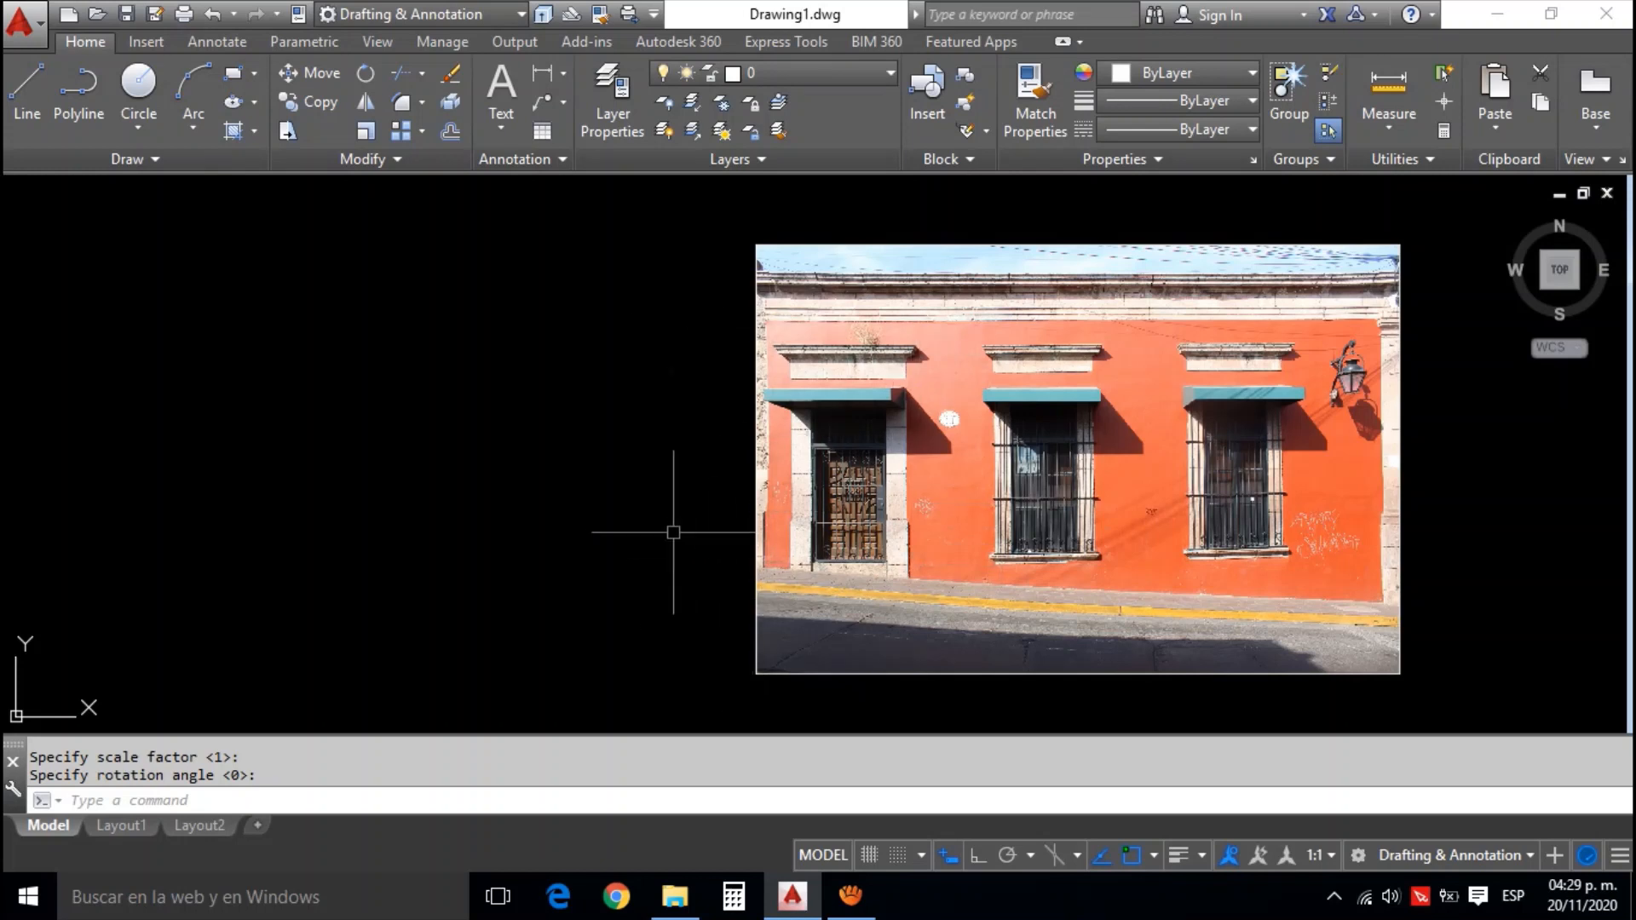
drag(669, 531, 732, 522)
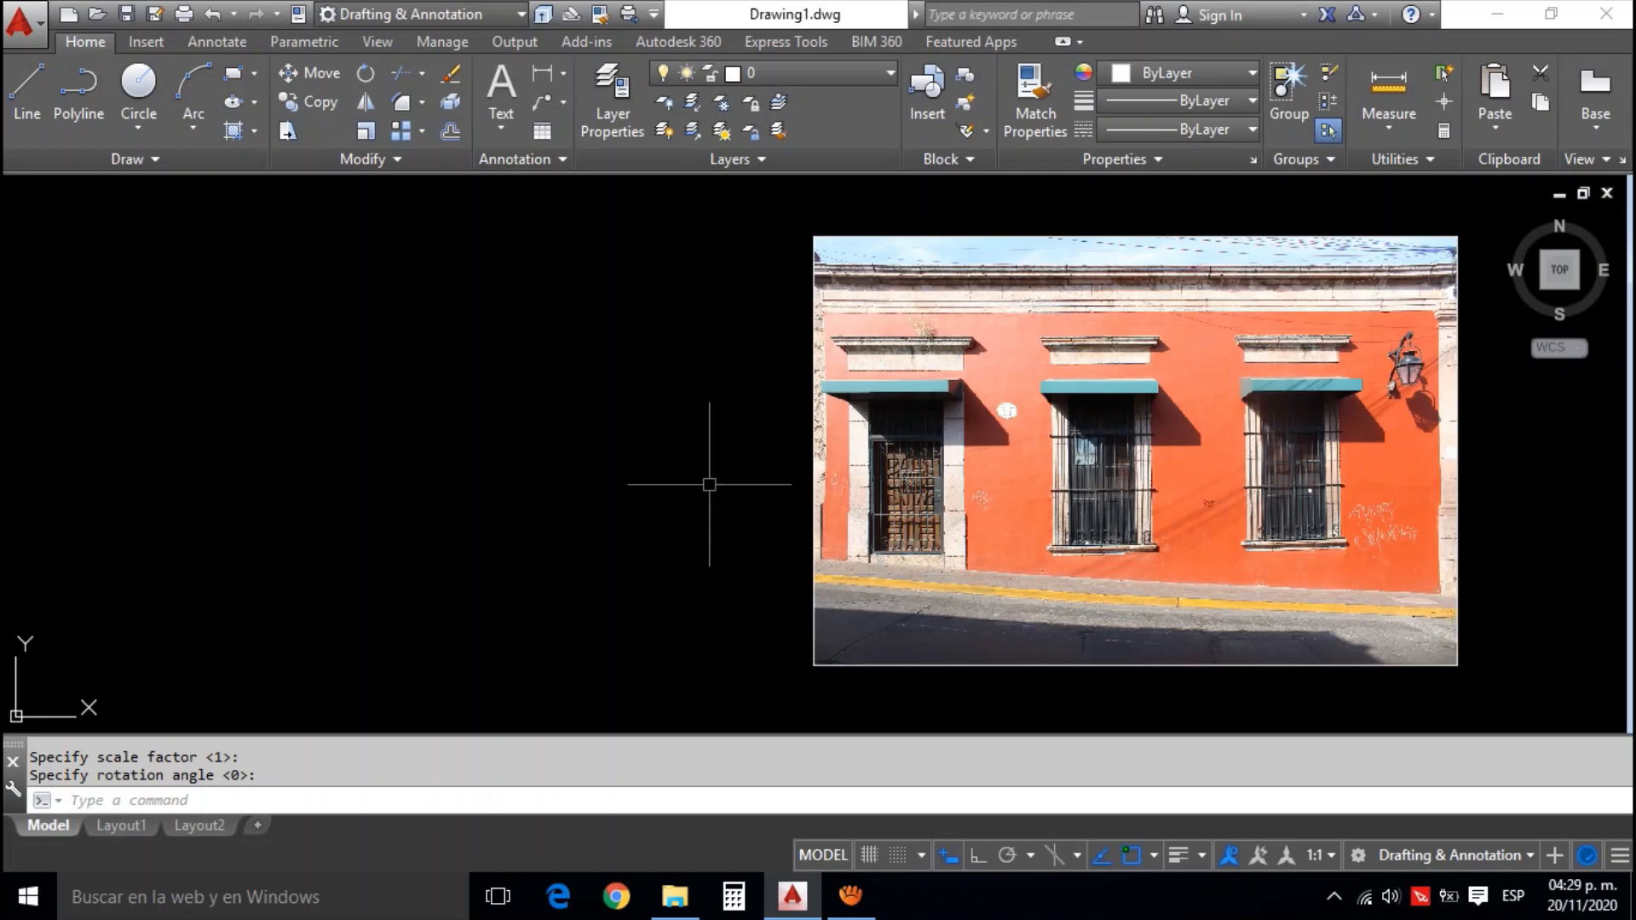
drag(703, 517, 712, 510)
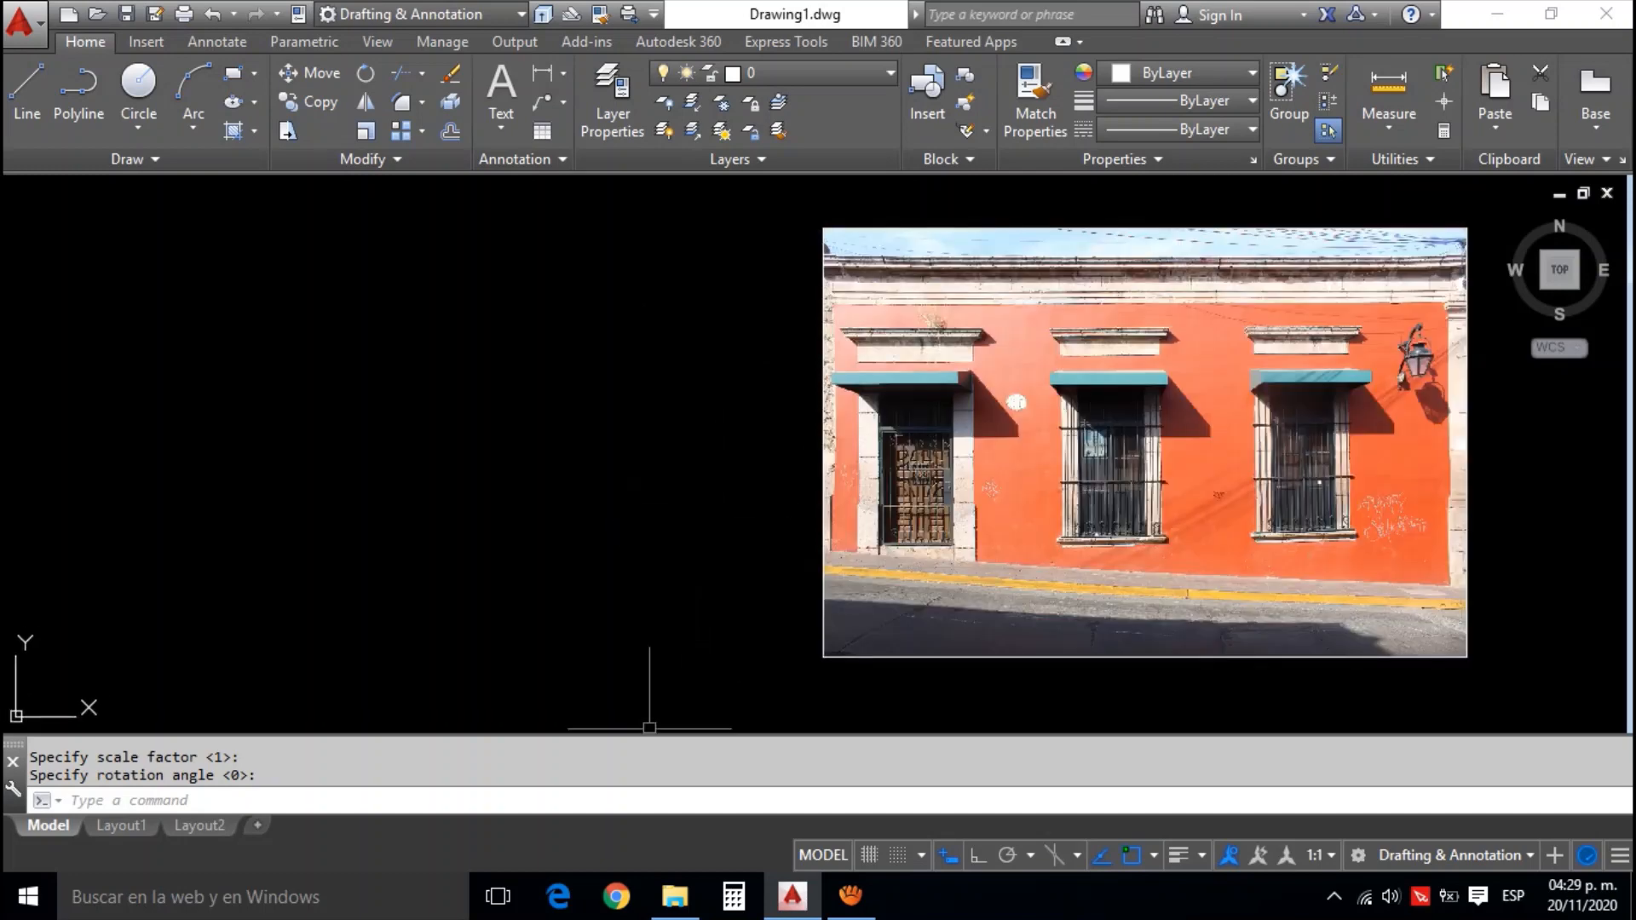
Copy photo 13 from the León Guzmán folder into the AutoCAD drawing, placing it left of the orange facade at scale 1, rotation 0
click(675, 895)
click(610, 430)
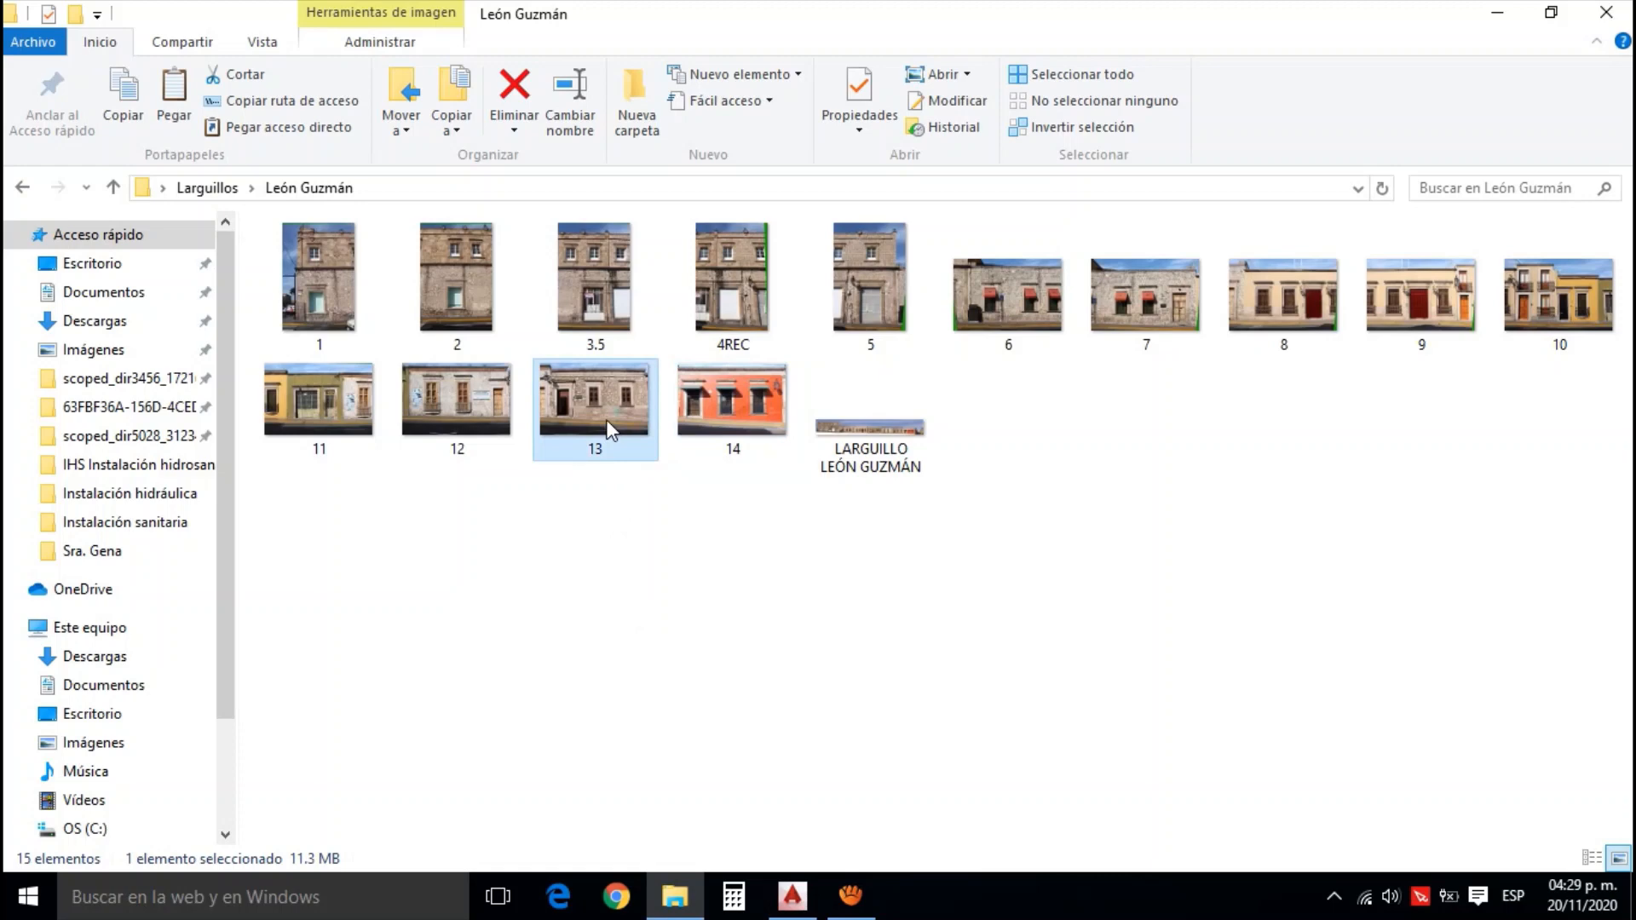
click(792, 896)
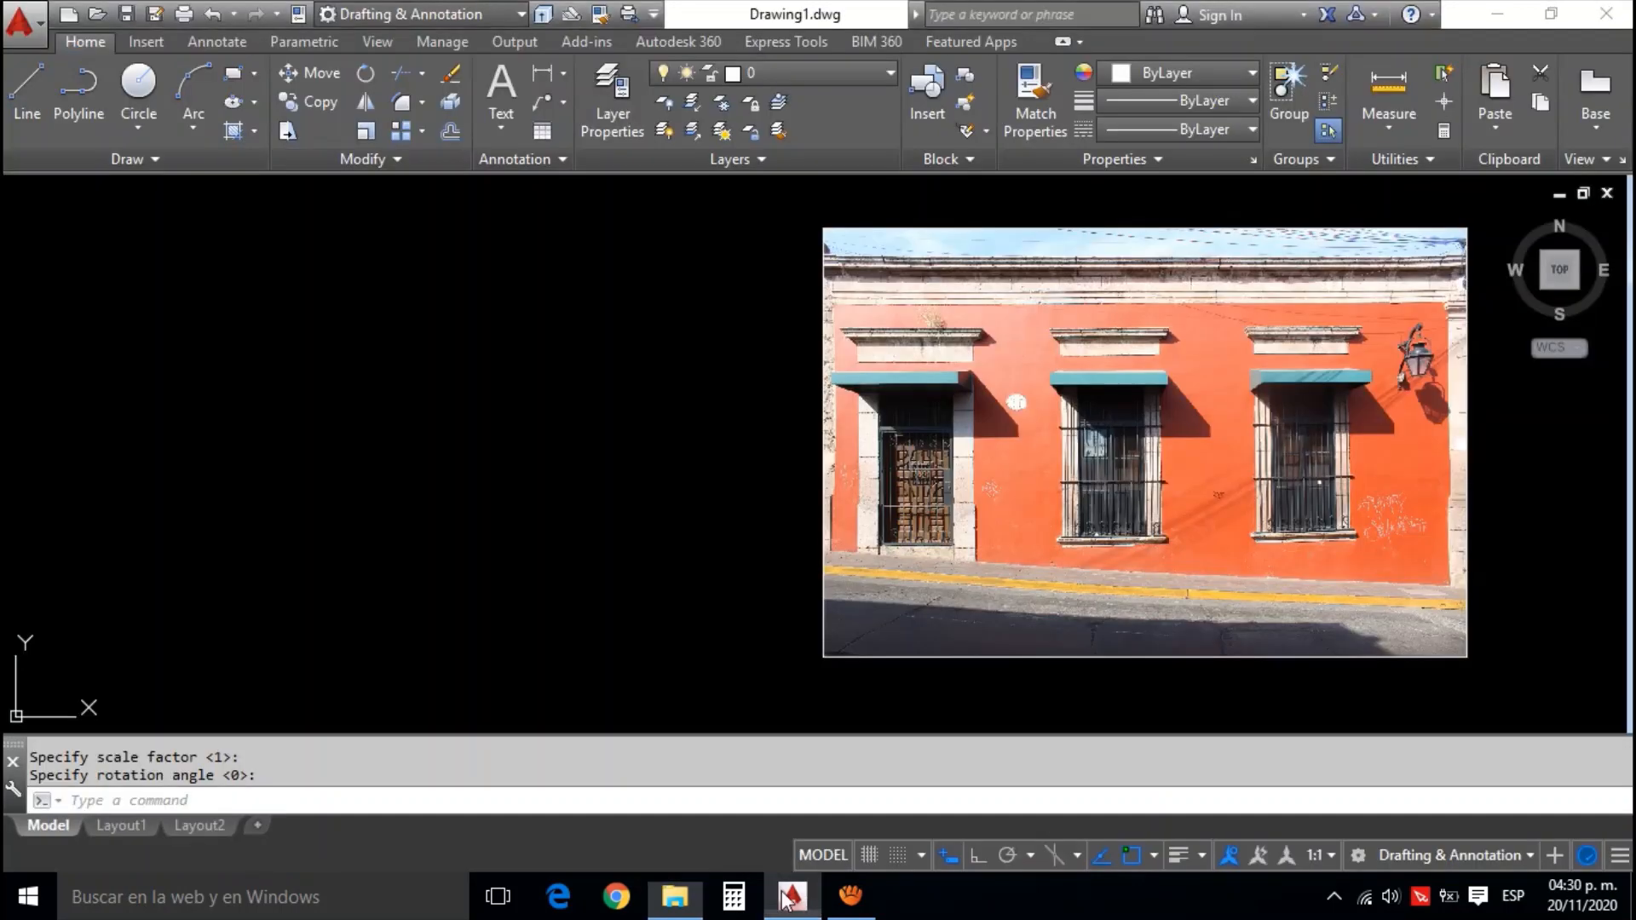
key(ctrl+v)
scroll(684, 587, down, 4)
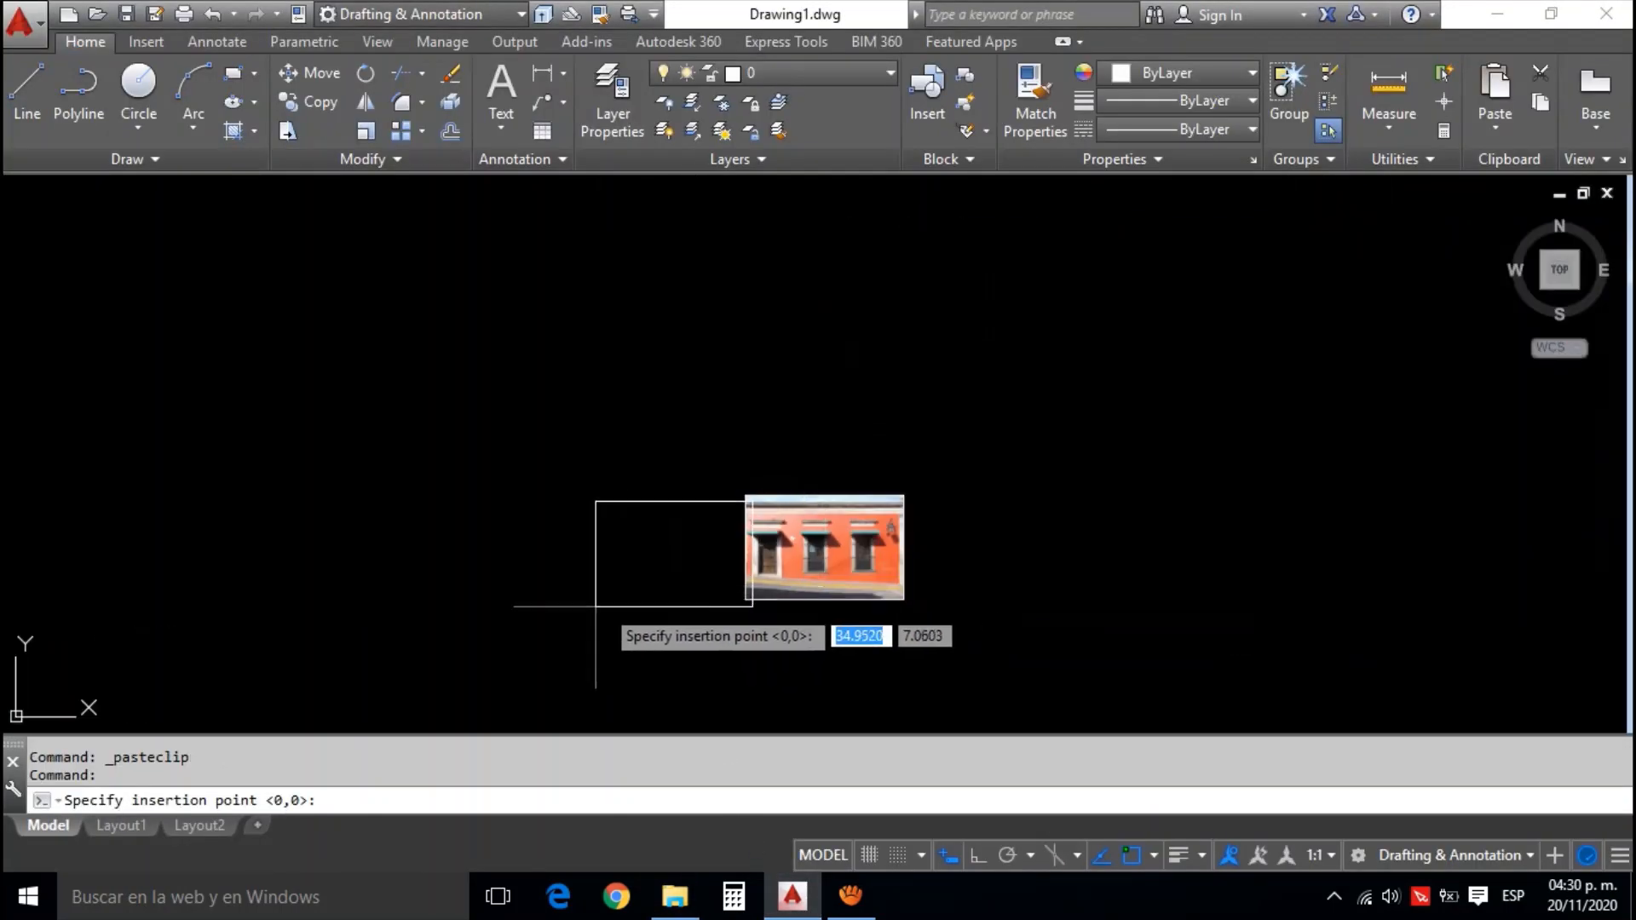
click(577, 601)
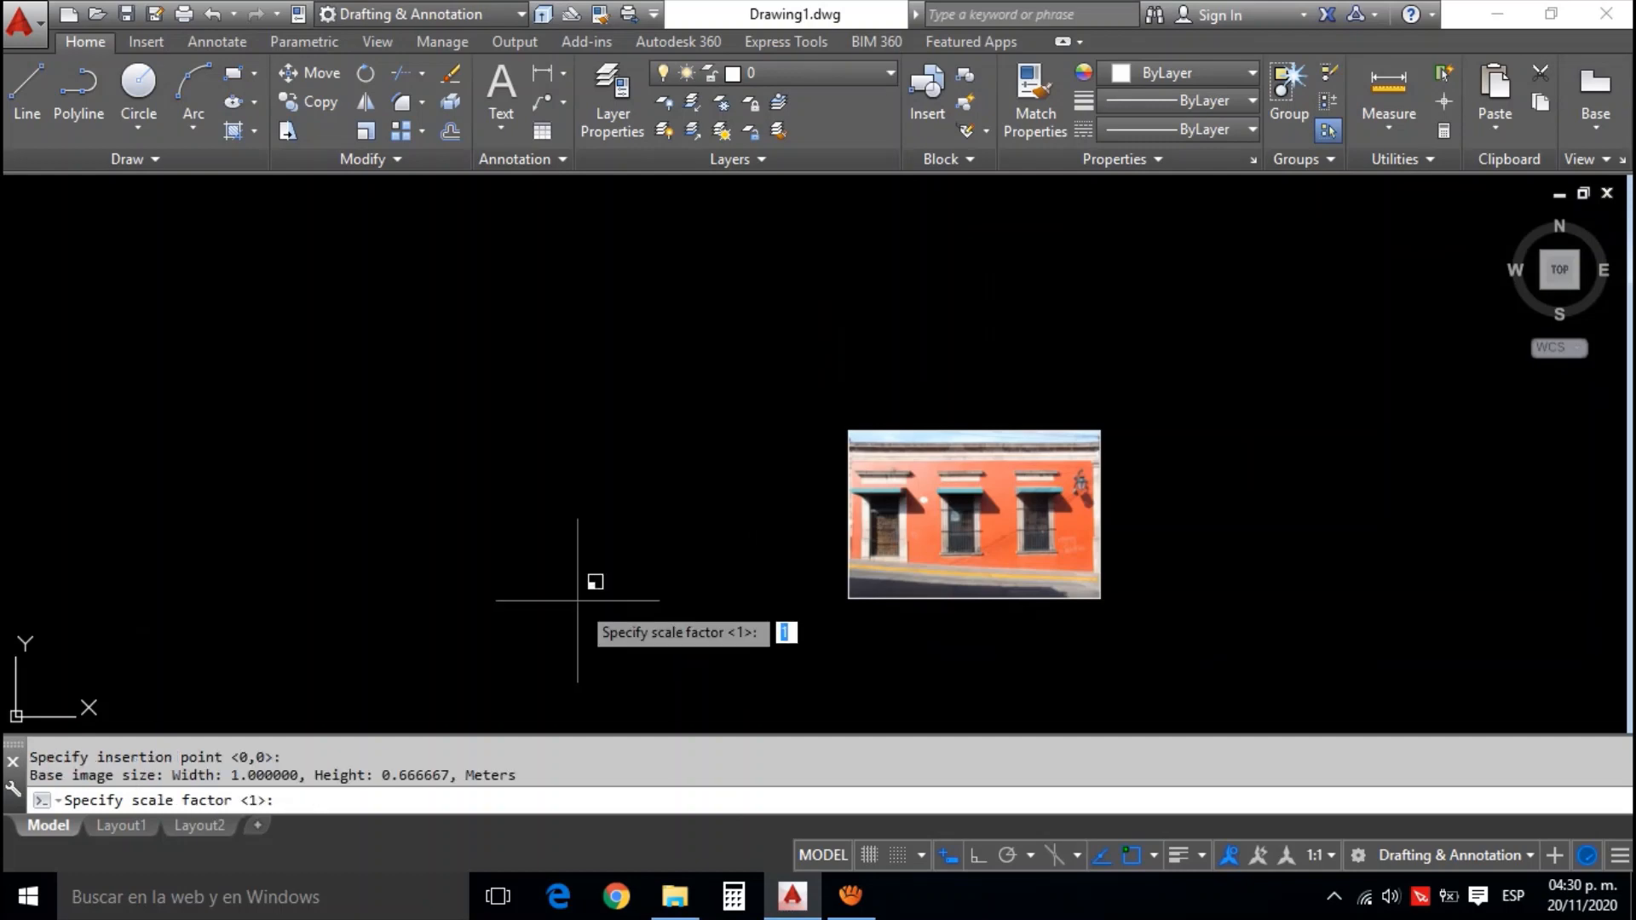
key(Return)
key(Return)
drag(612, 595, 676, 589)
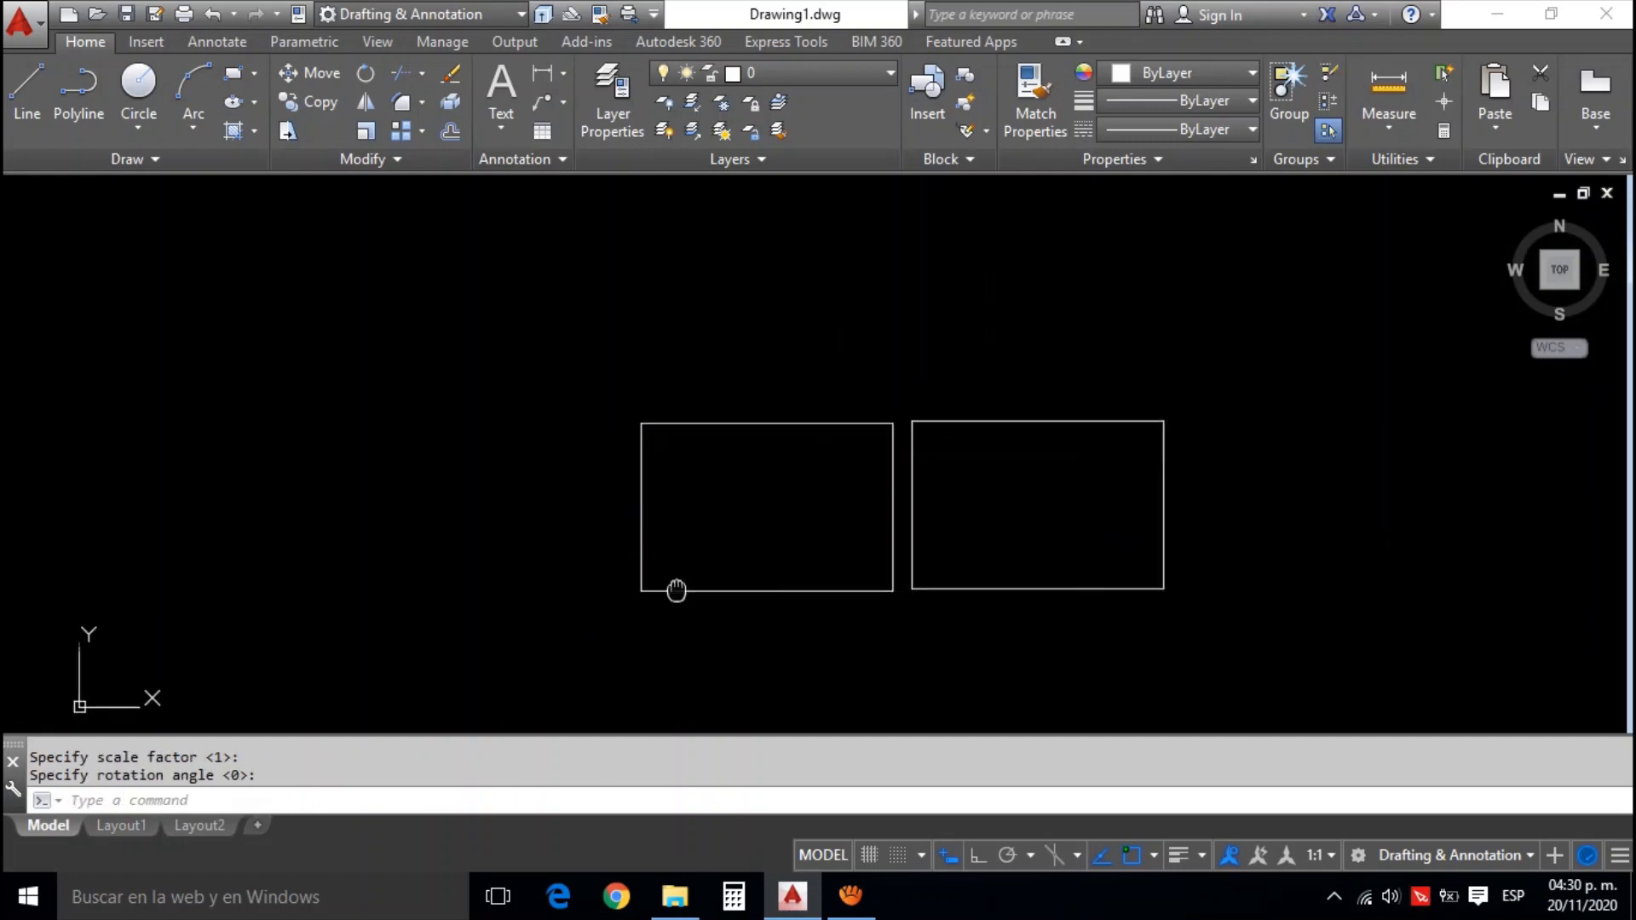
Copy photo 12 from the León Guzmán folder into the AutoCAD drawing, placing it left of the stone facade at scale 1, rotation 0
click(675, 895)
click(459, 415)
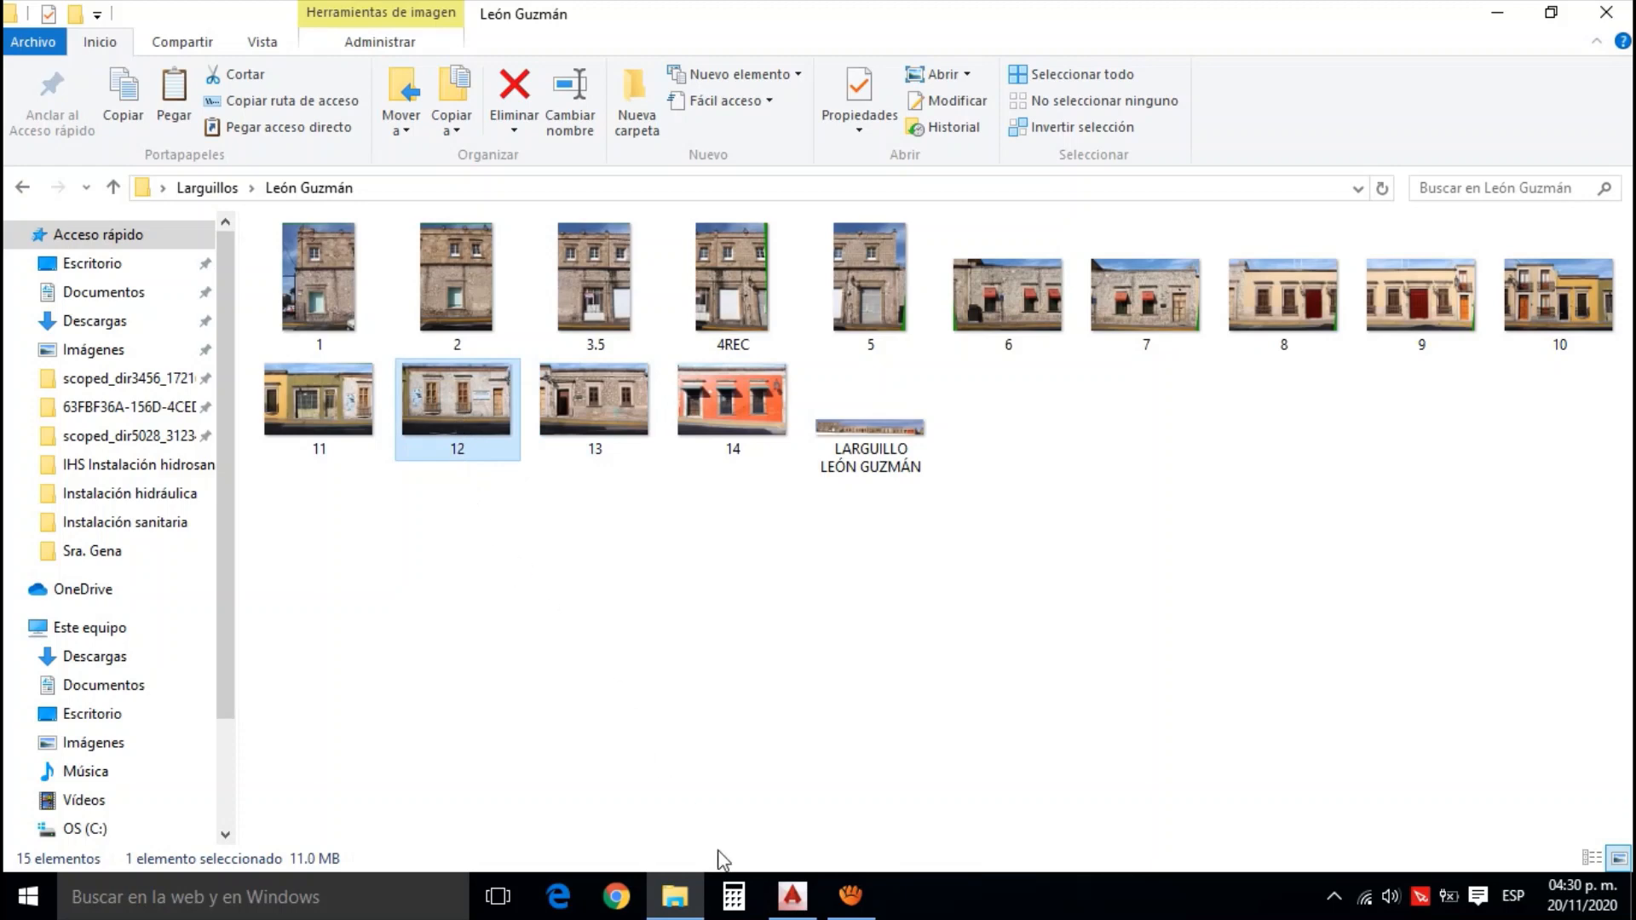
click(792, 895)
key(ctrl+v)
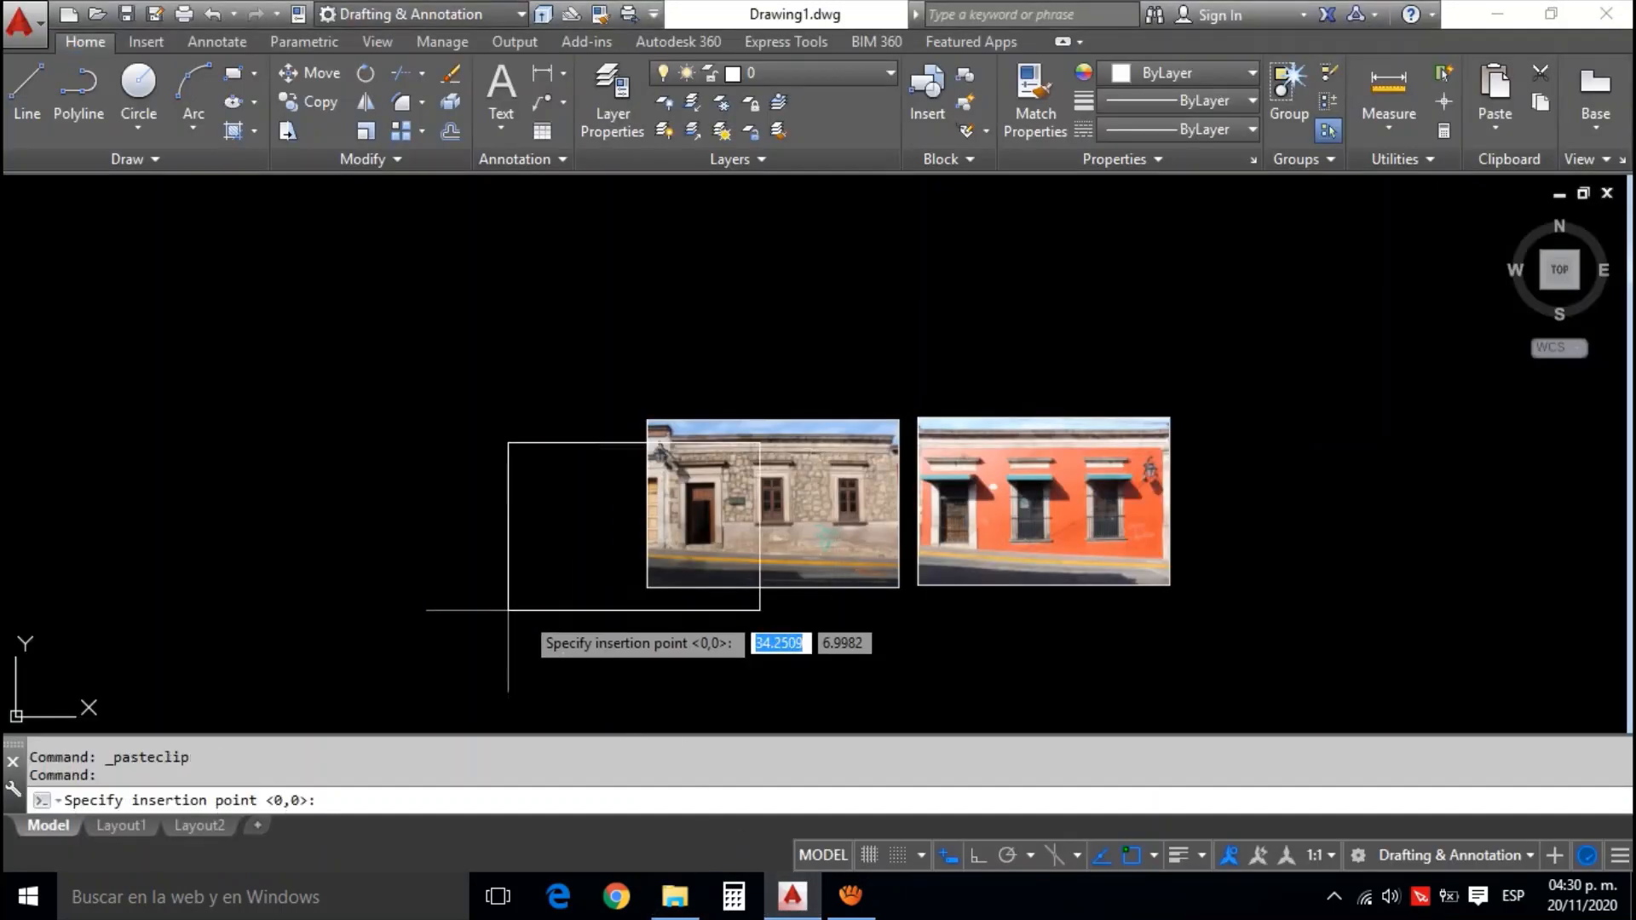
drag(504, 607, 724, 584)
click(617, 586)
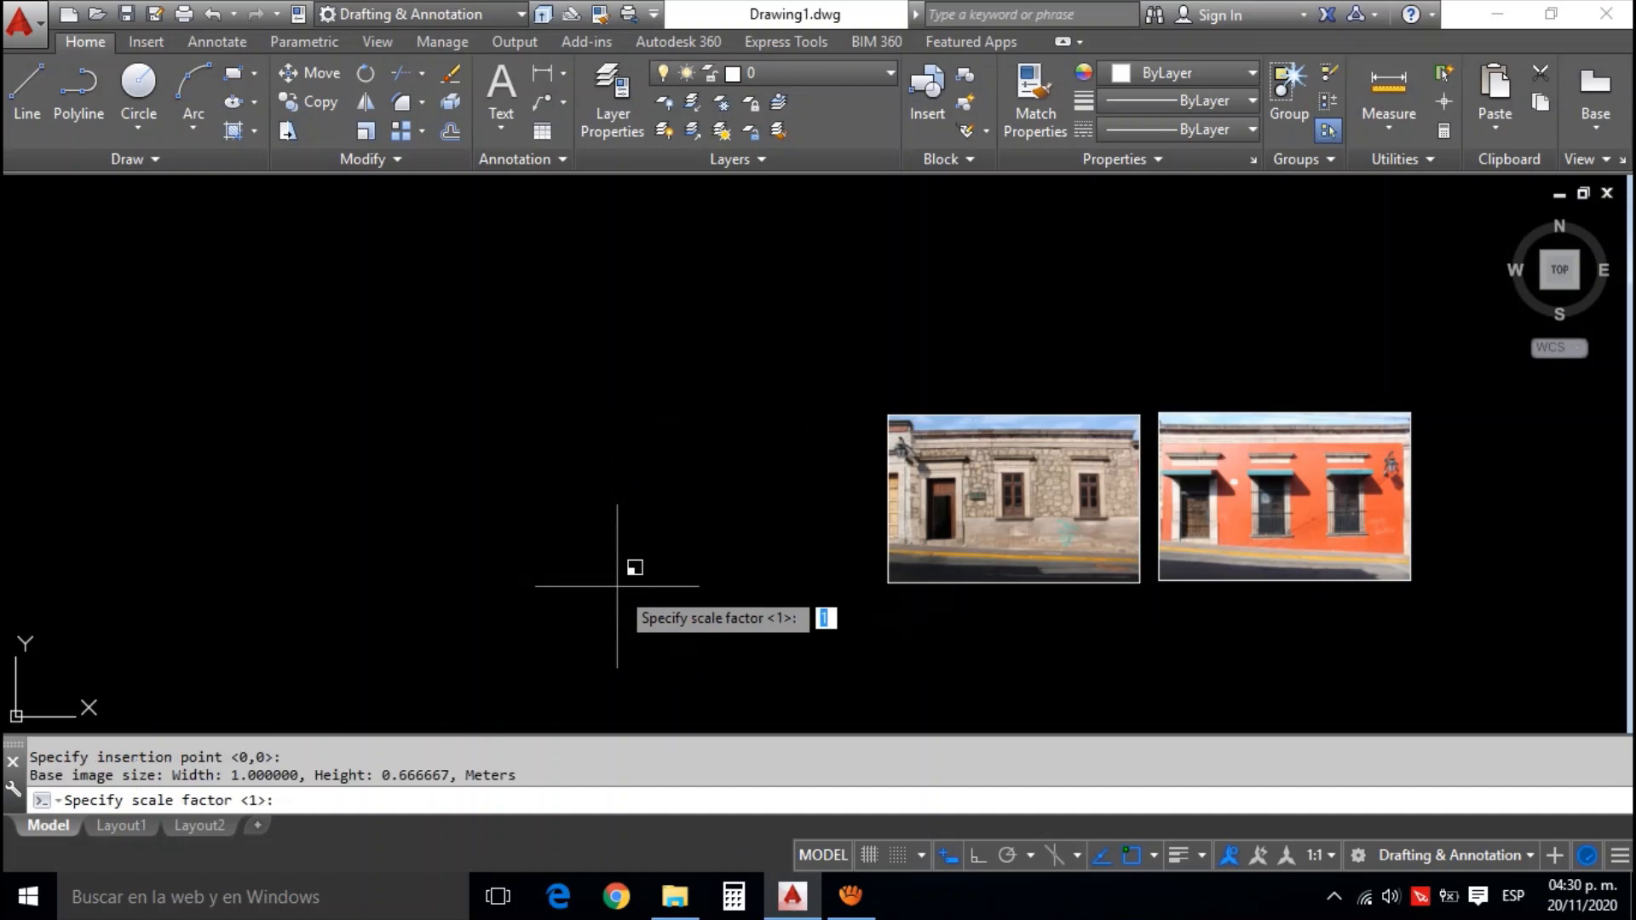
key(Return)
key(Return)
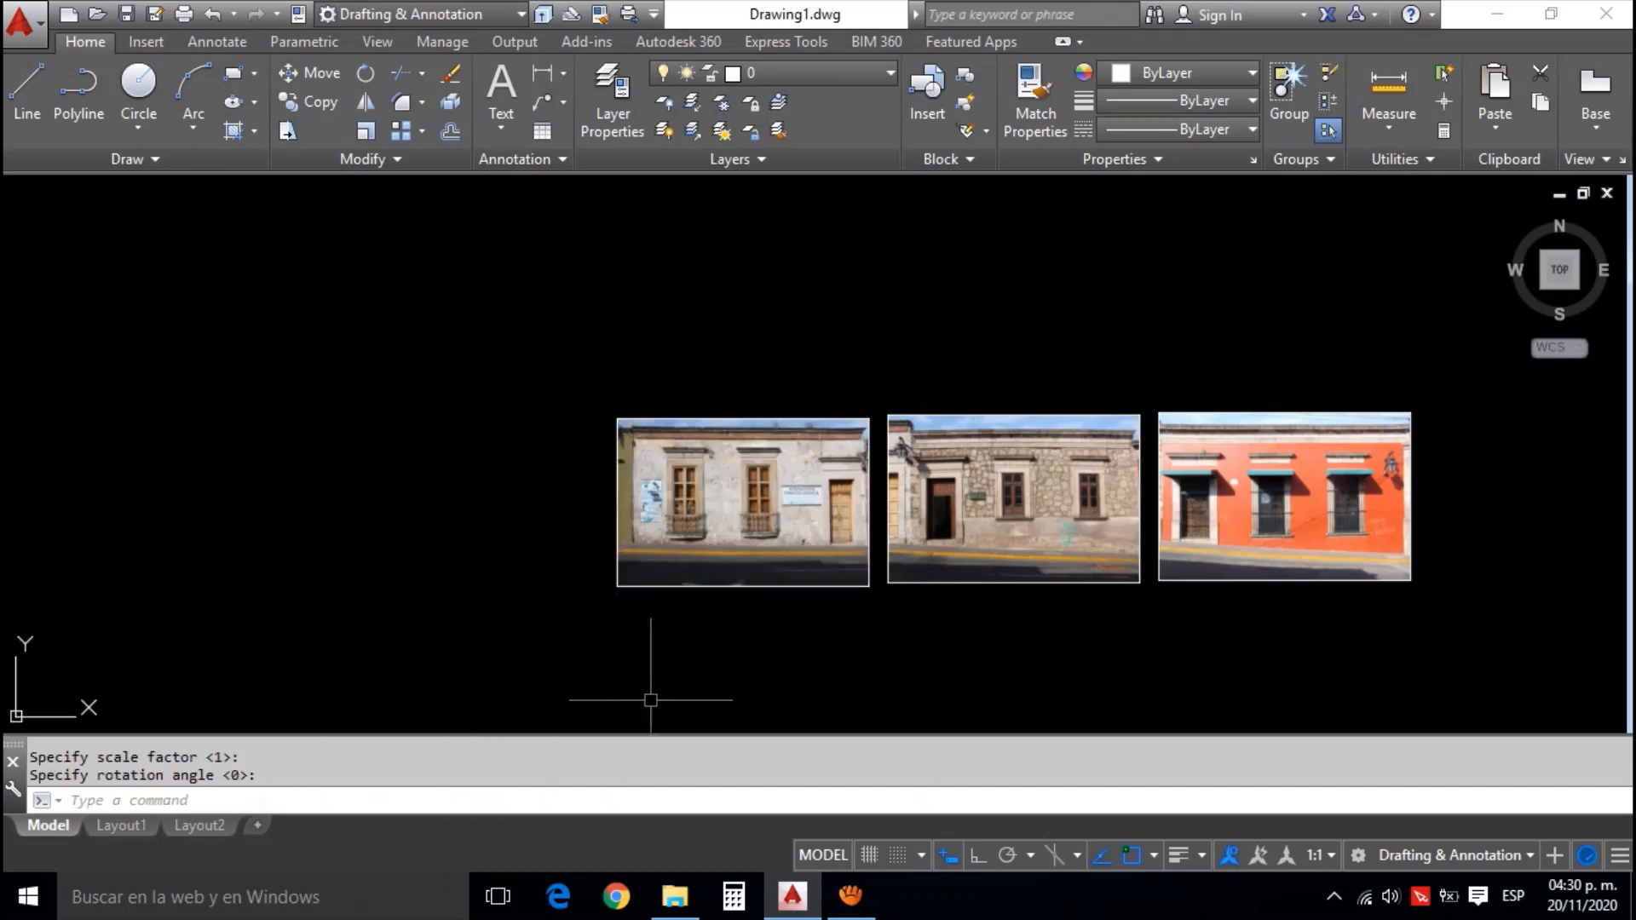
click(675, 896)
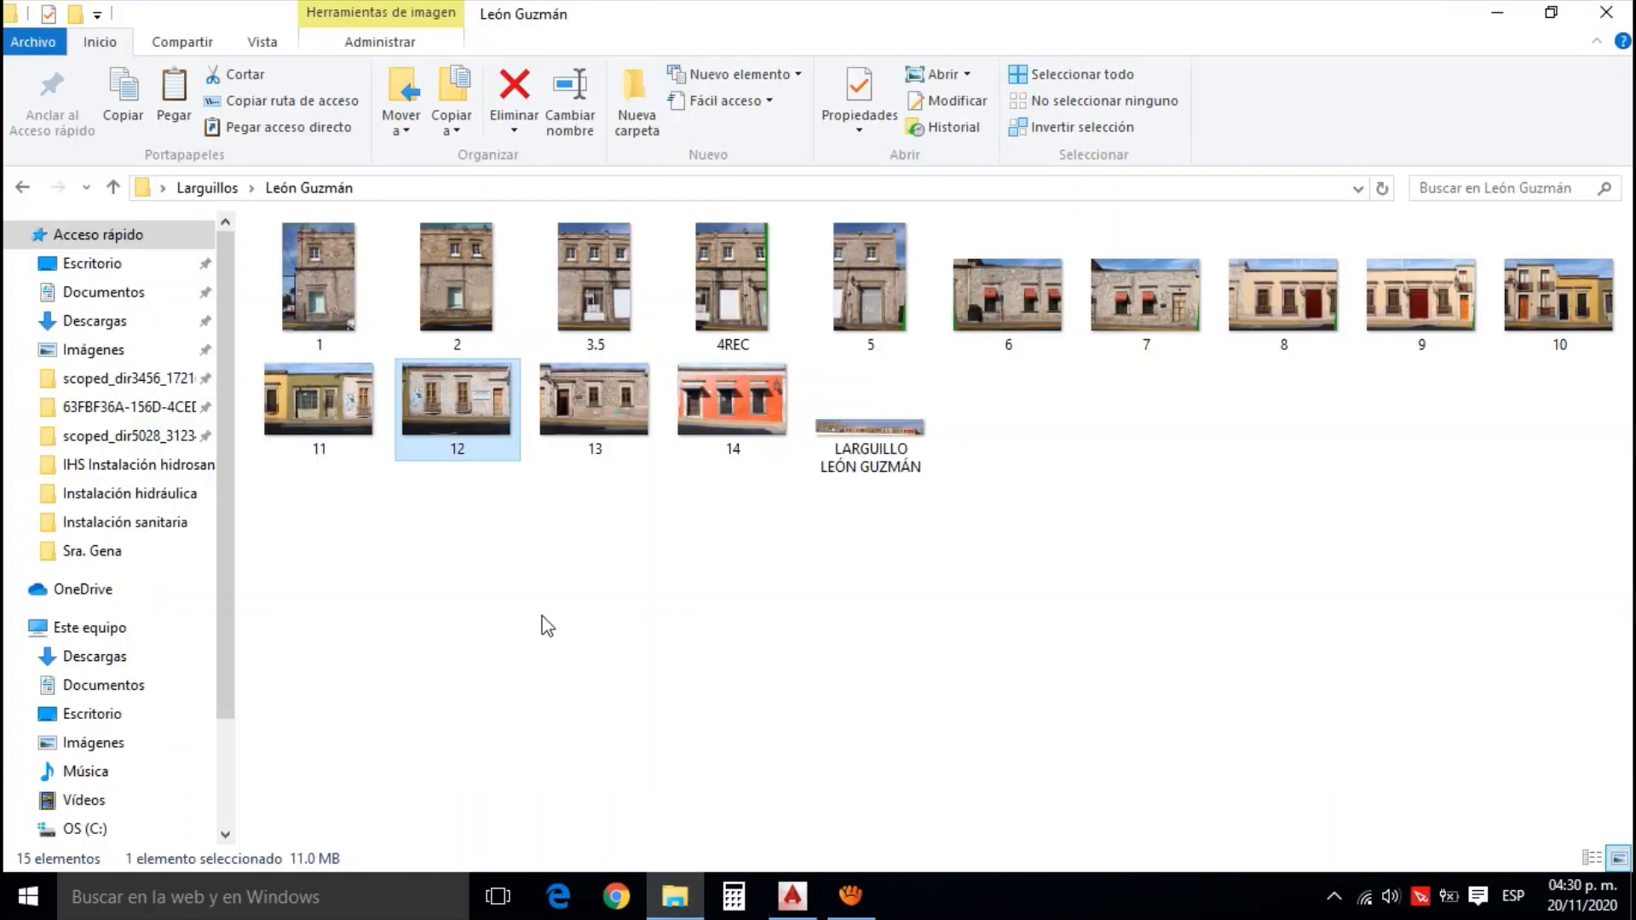
click(320, 401)
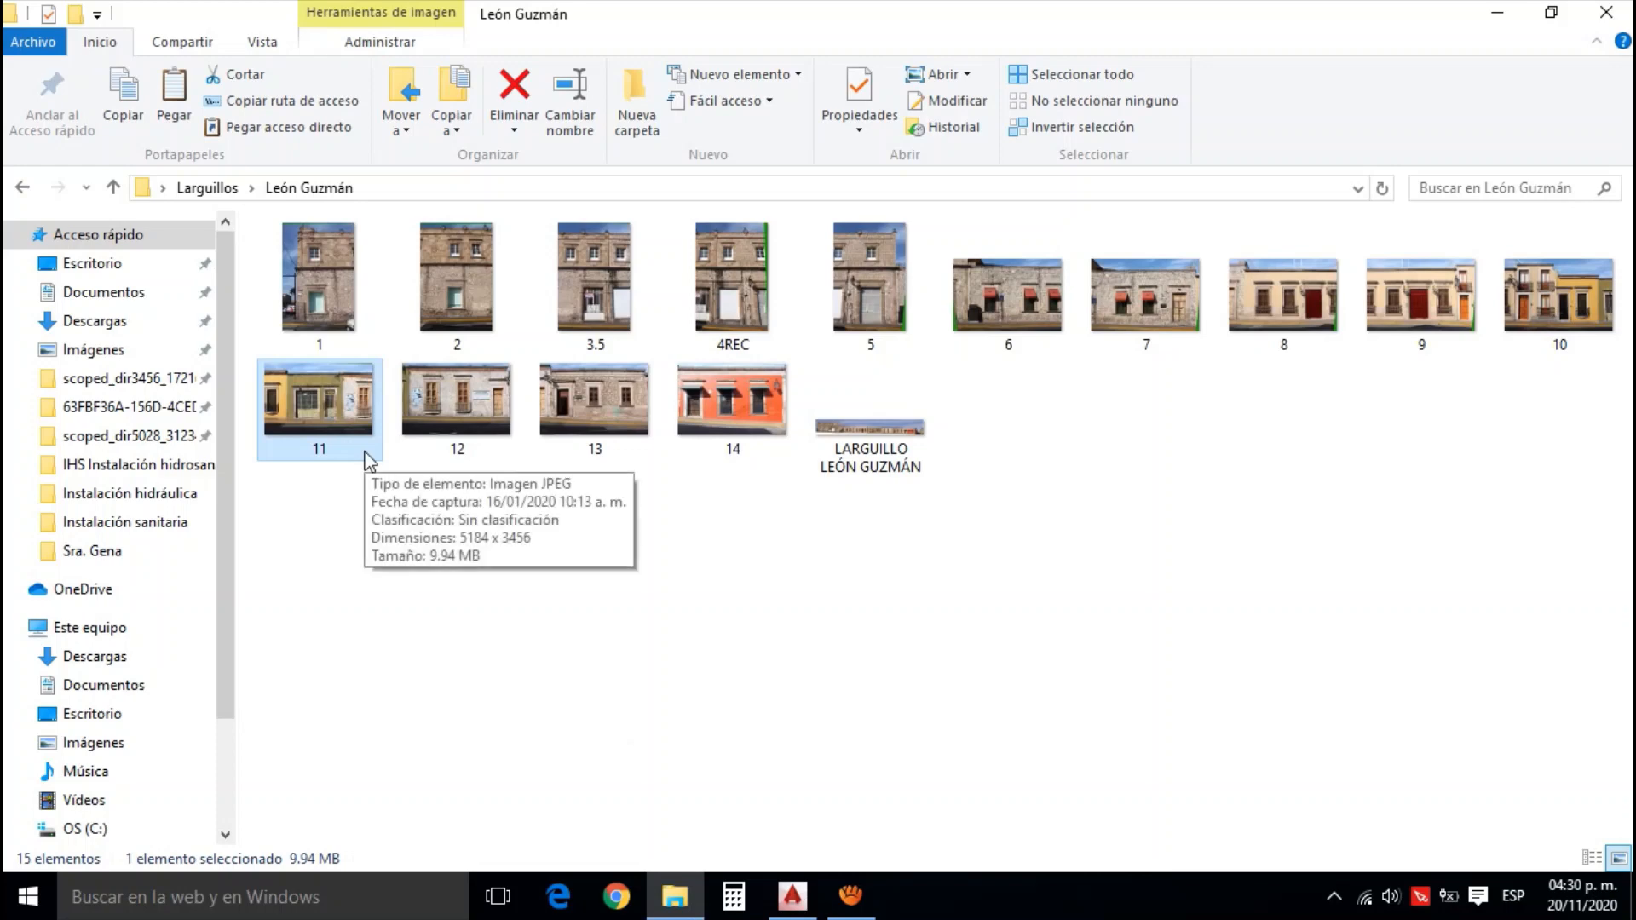
click(792, 896)
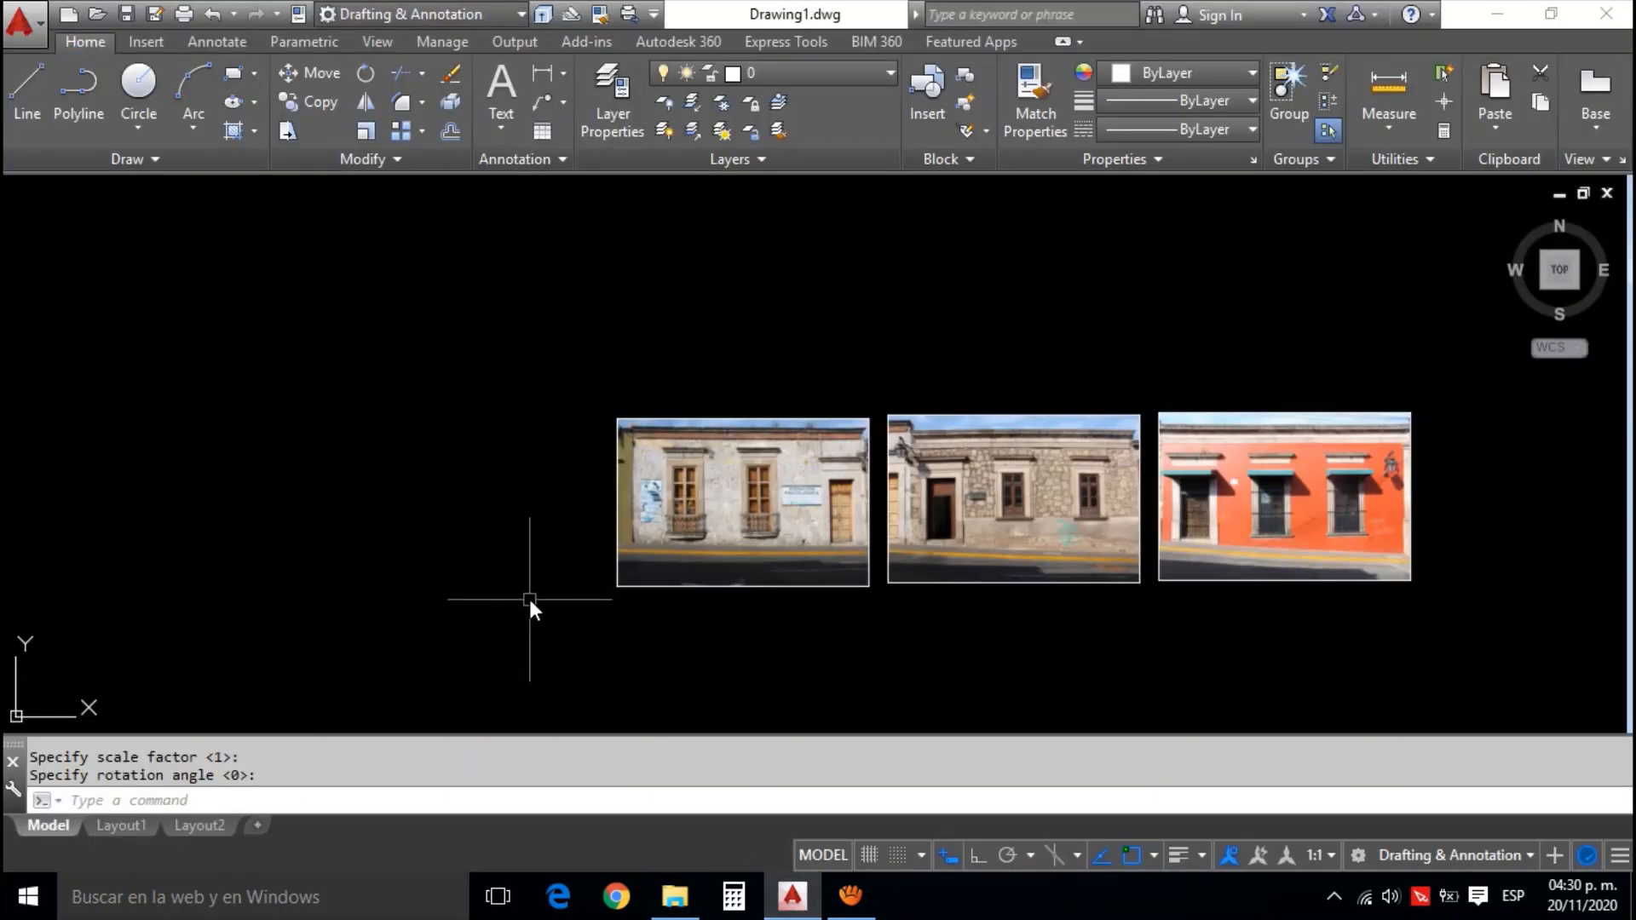
key(ctrl+v)
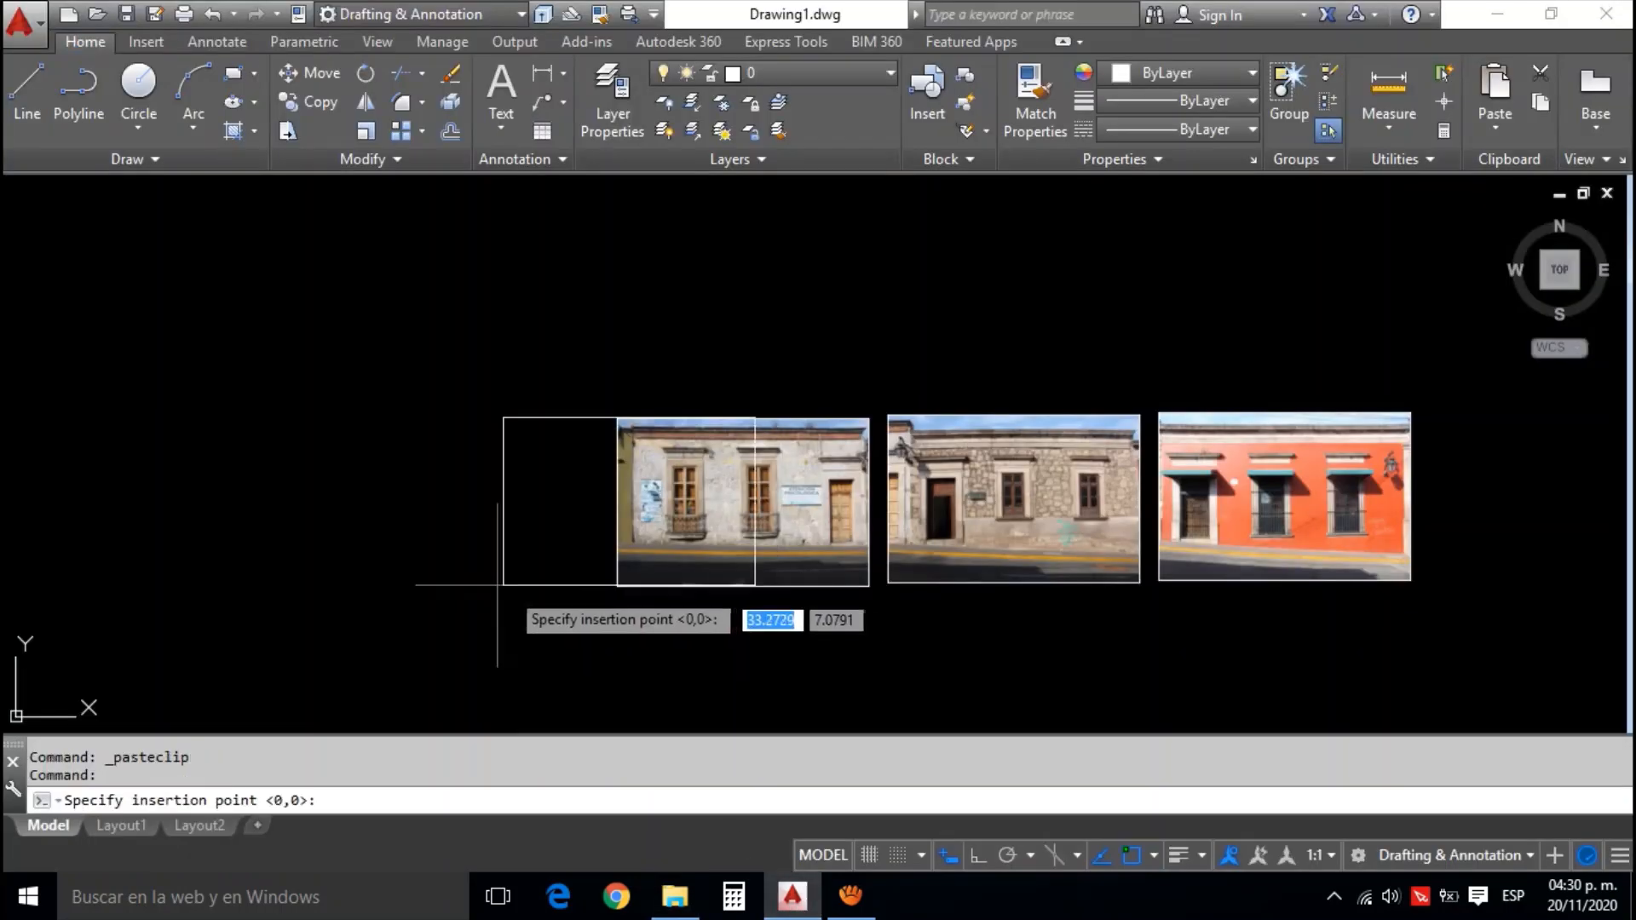
click(346, 570)
key(Return)
key(Return)
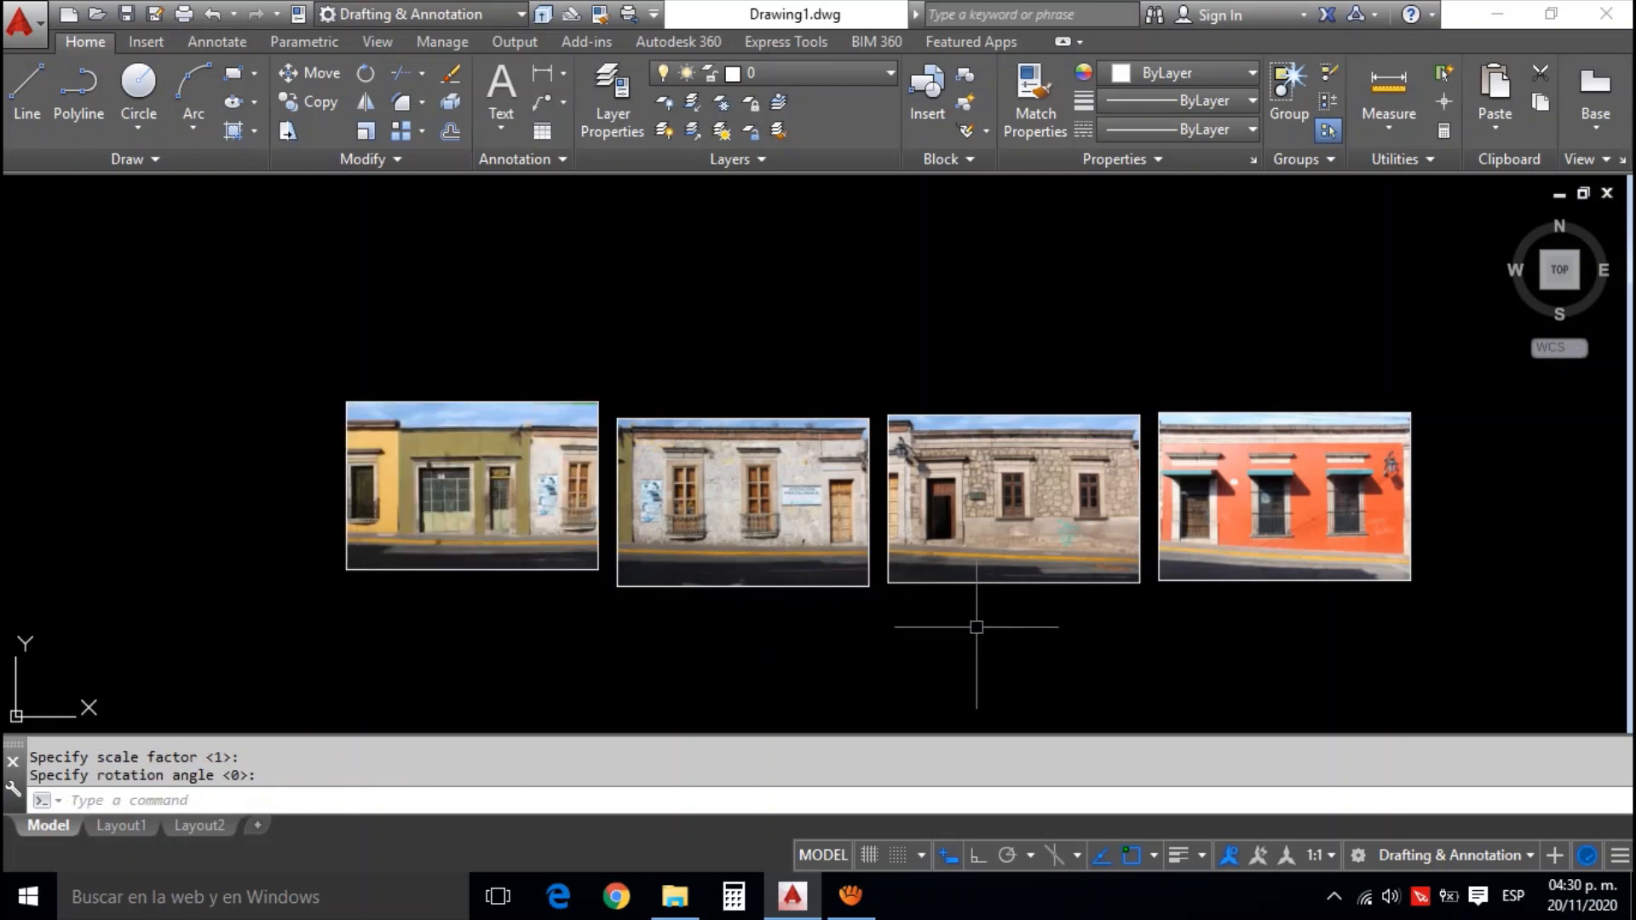
mouse_move(1086, 600)
mouse_down()
mouse_move(1022, 577)
mouse_move(1025, 598)
mouse_up()
key(Escape)
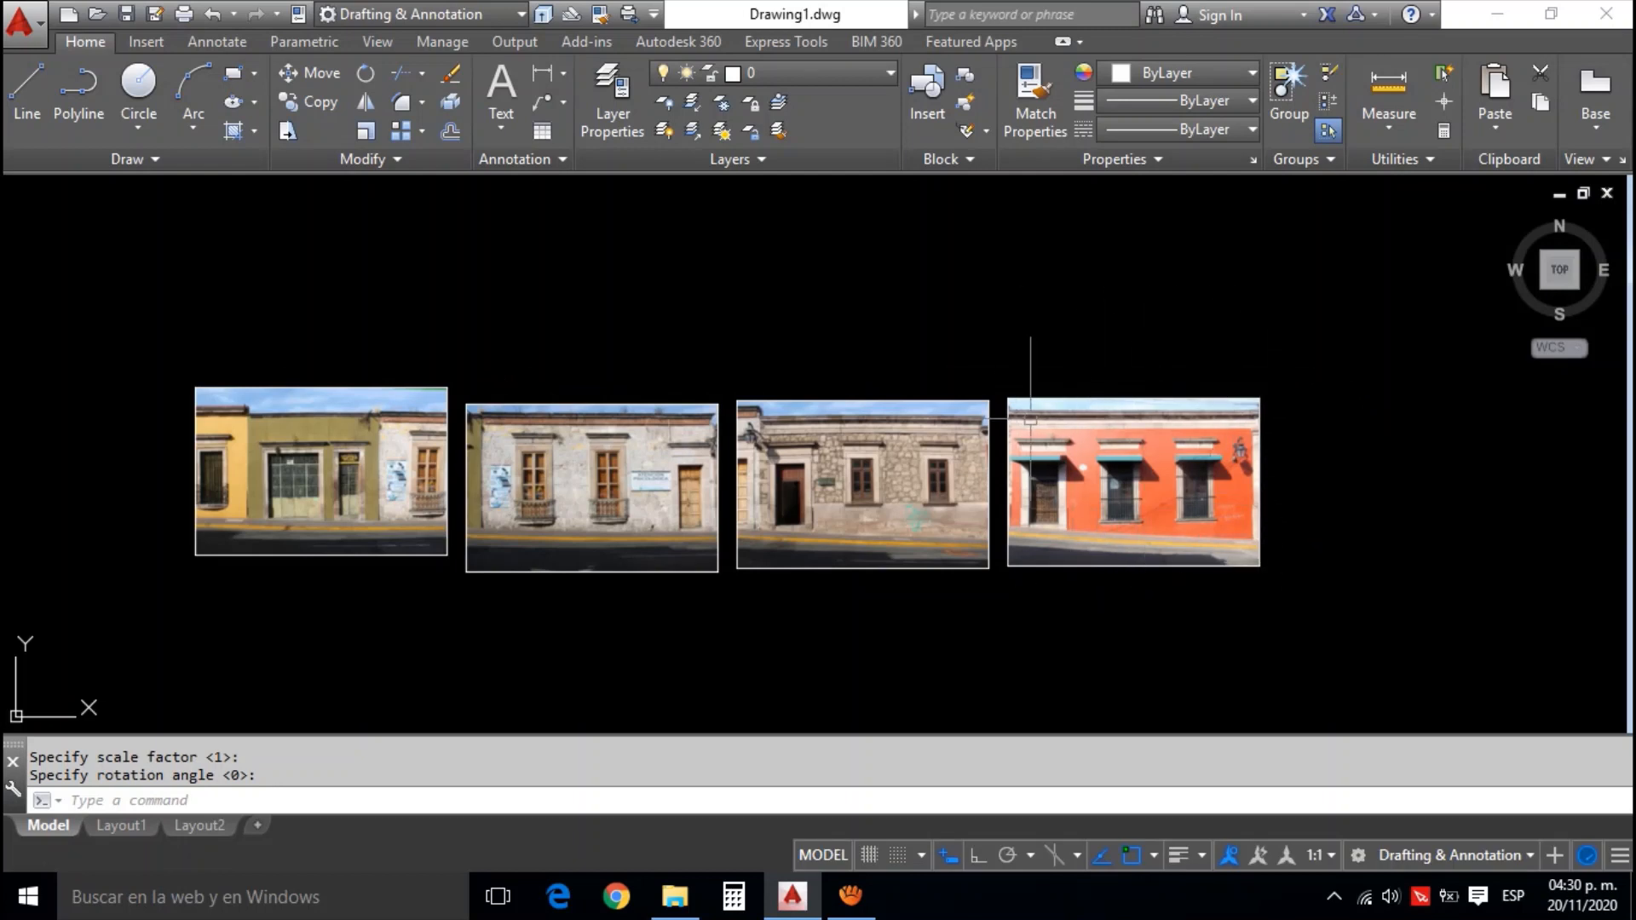
Run the IMAGEFRAME command and set its value to 0
scroll(1155, 507, up, 2)
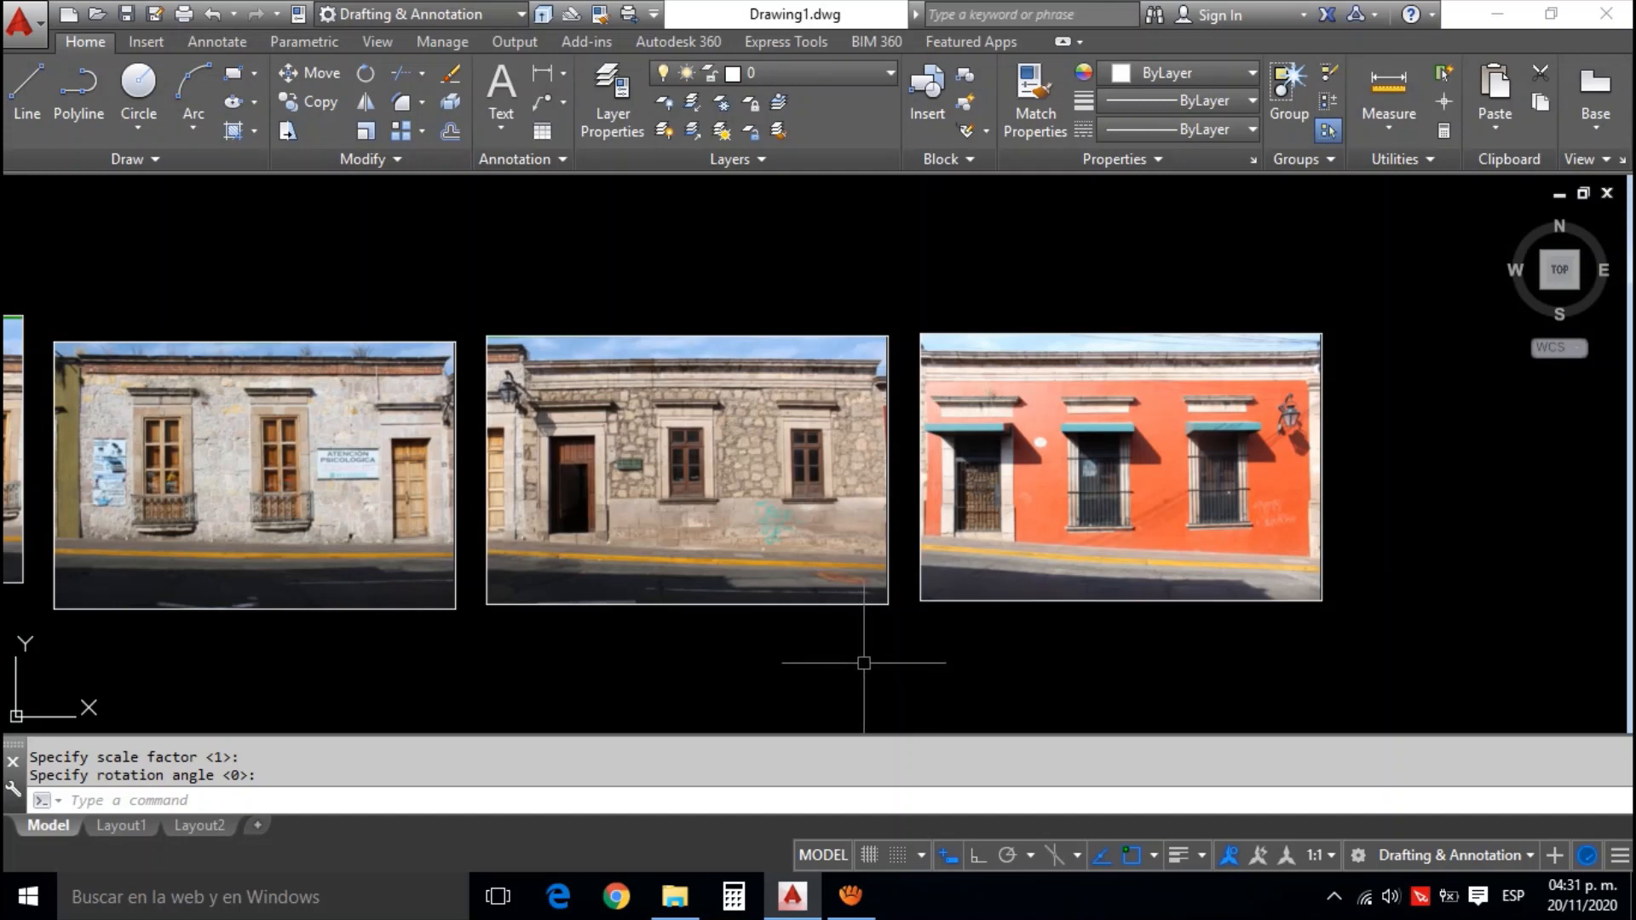
text(IMAg)
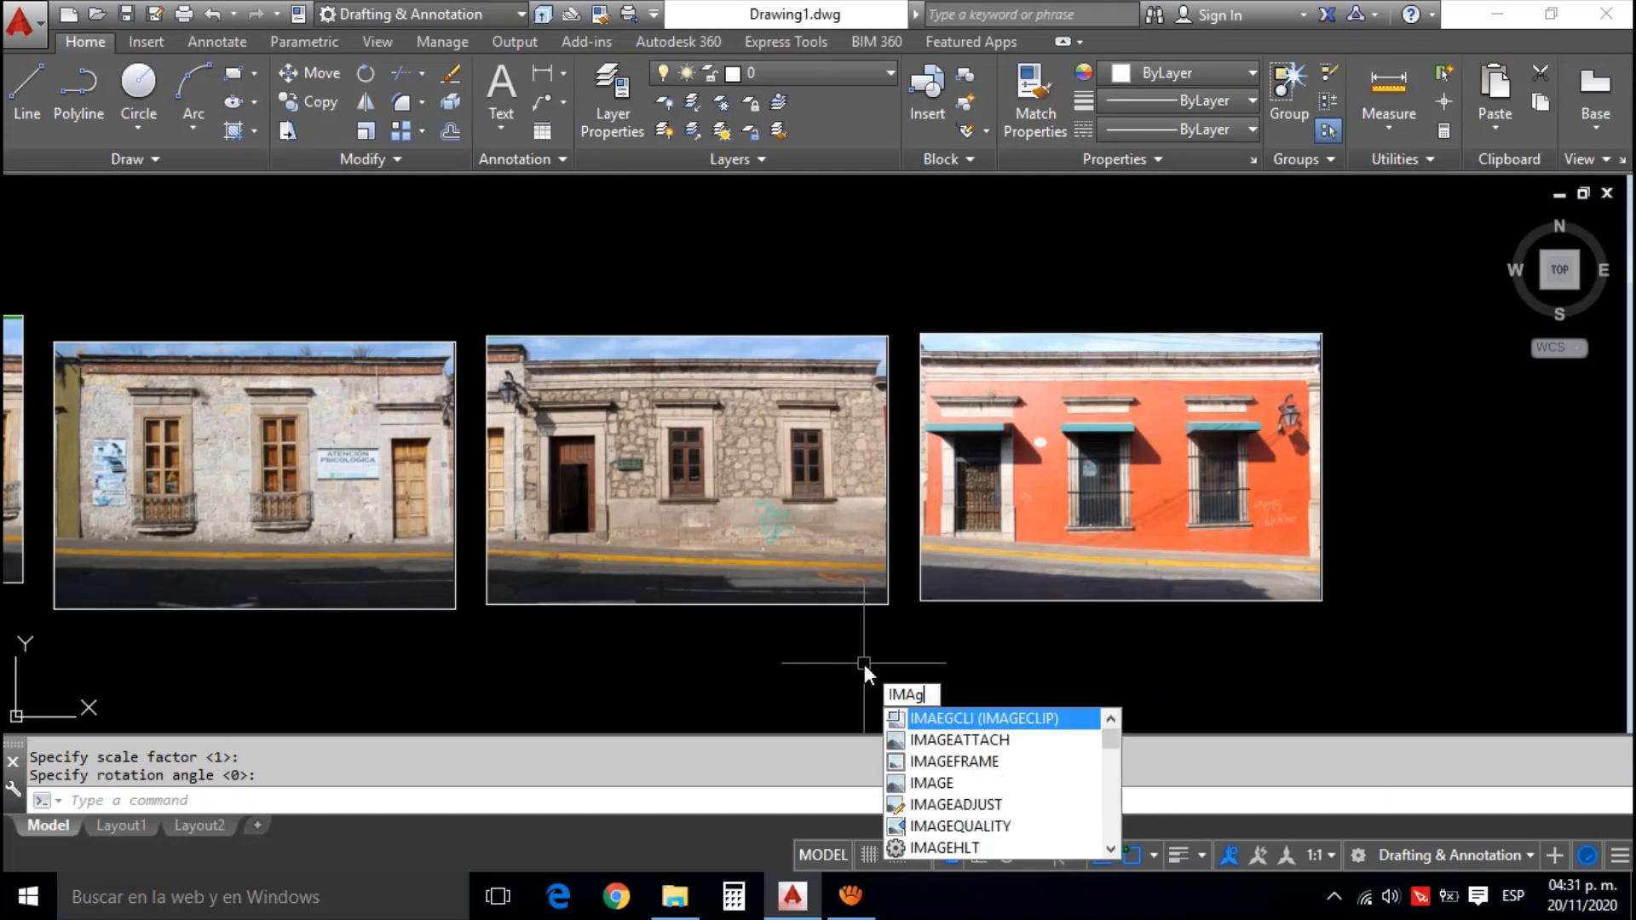
text(ef)
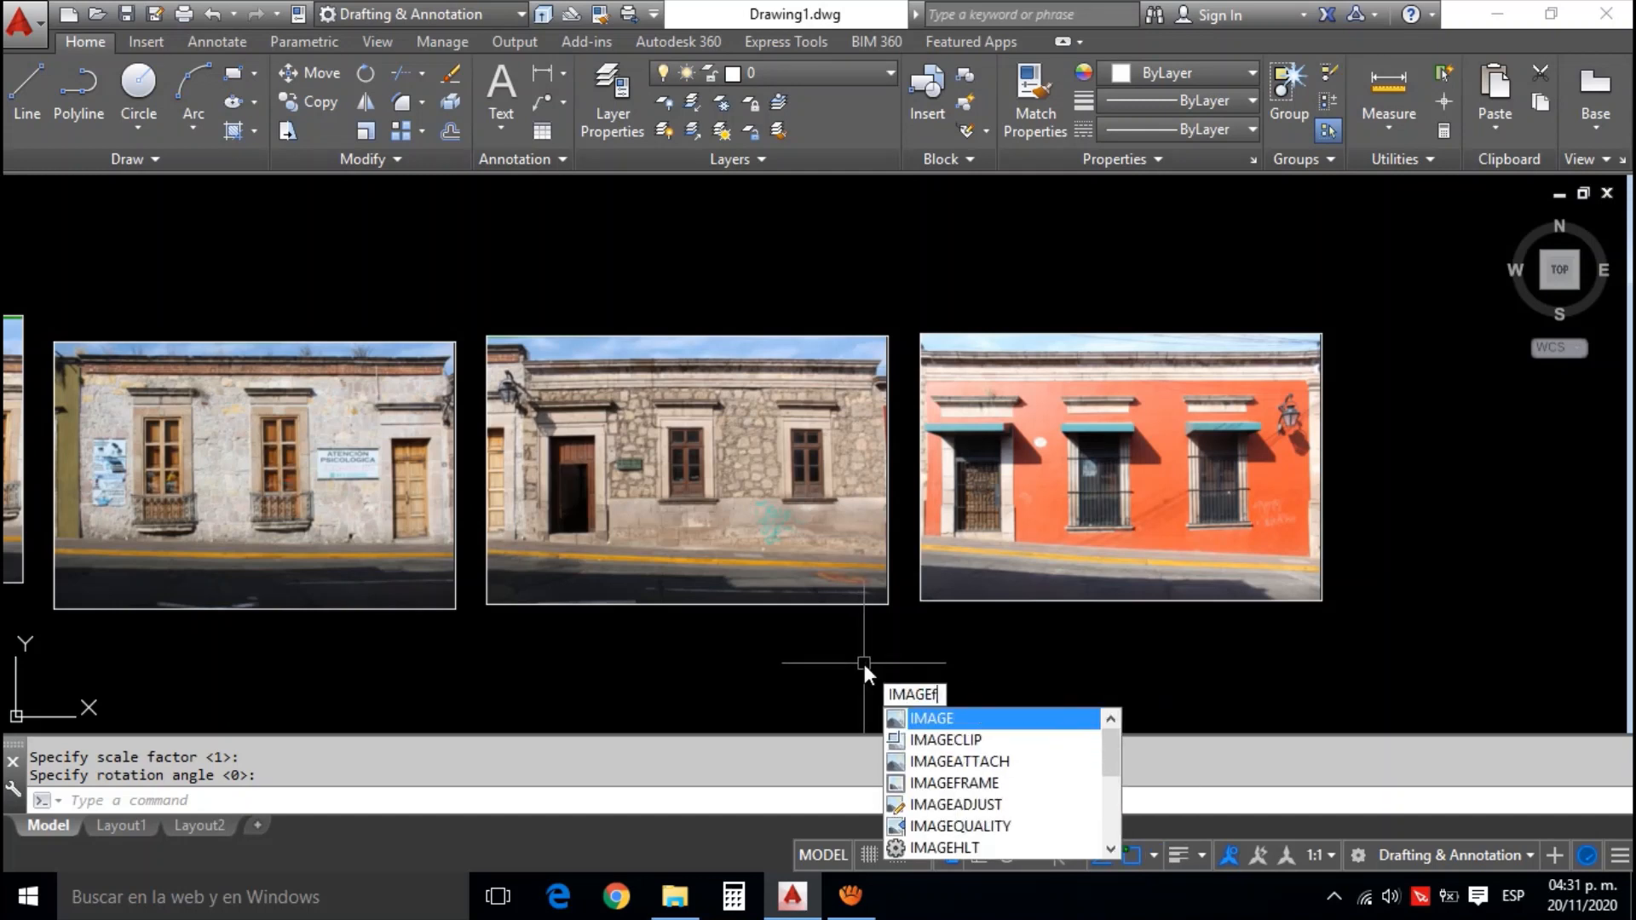
text(rame)
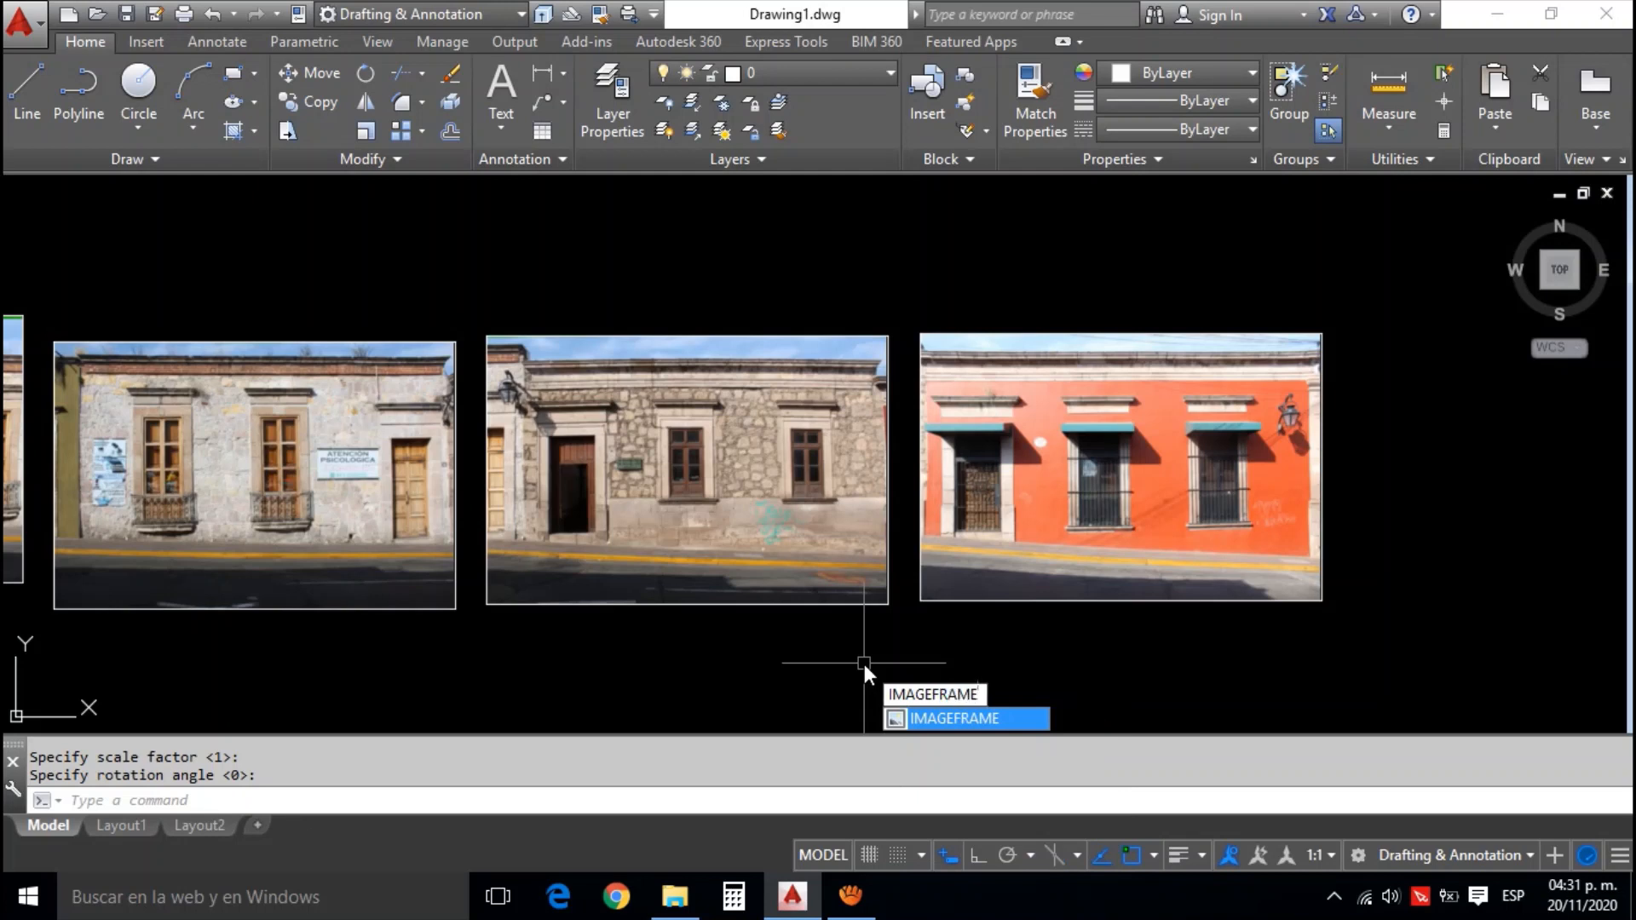
key(Return)
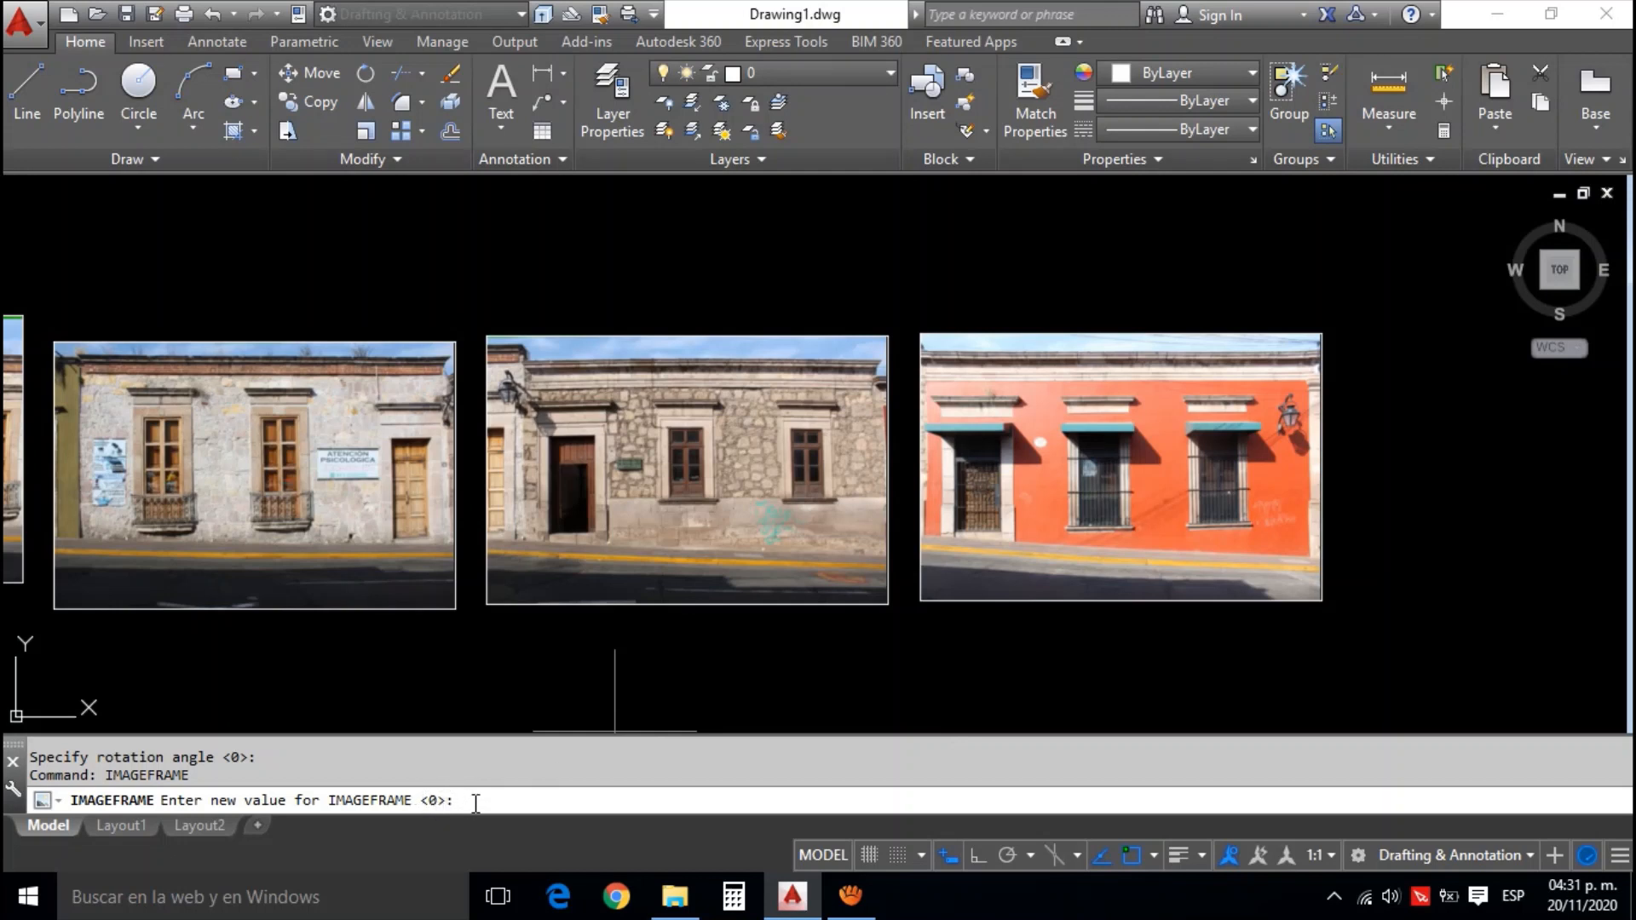
text(0)
key(Return)
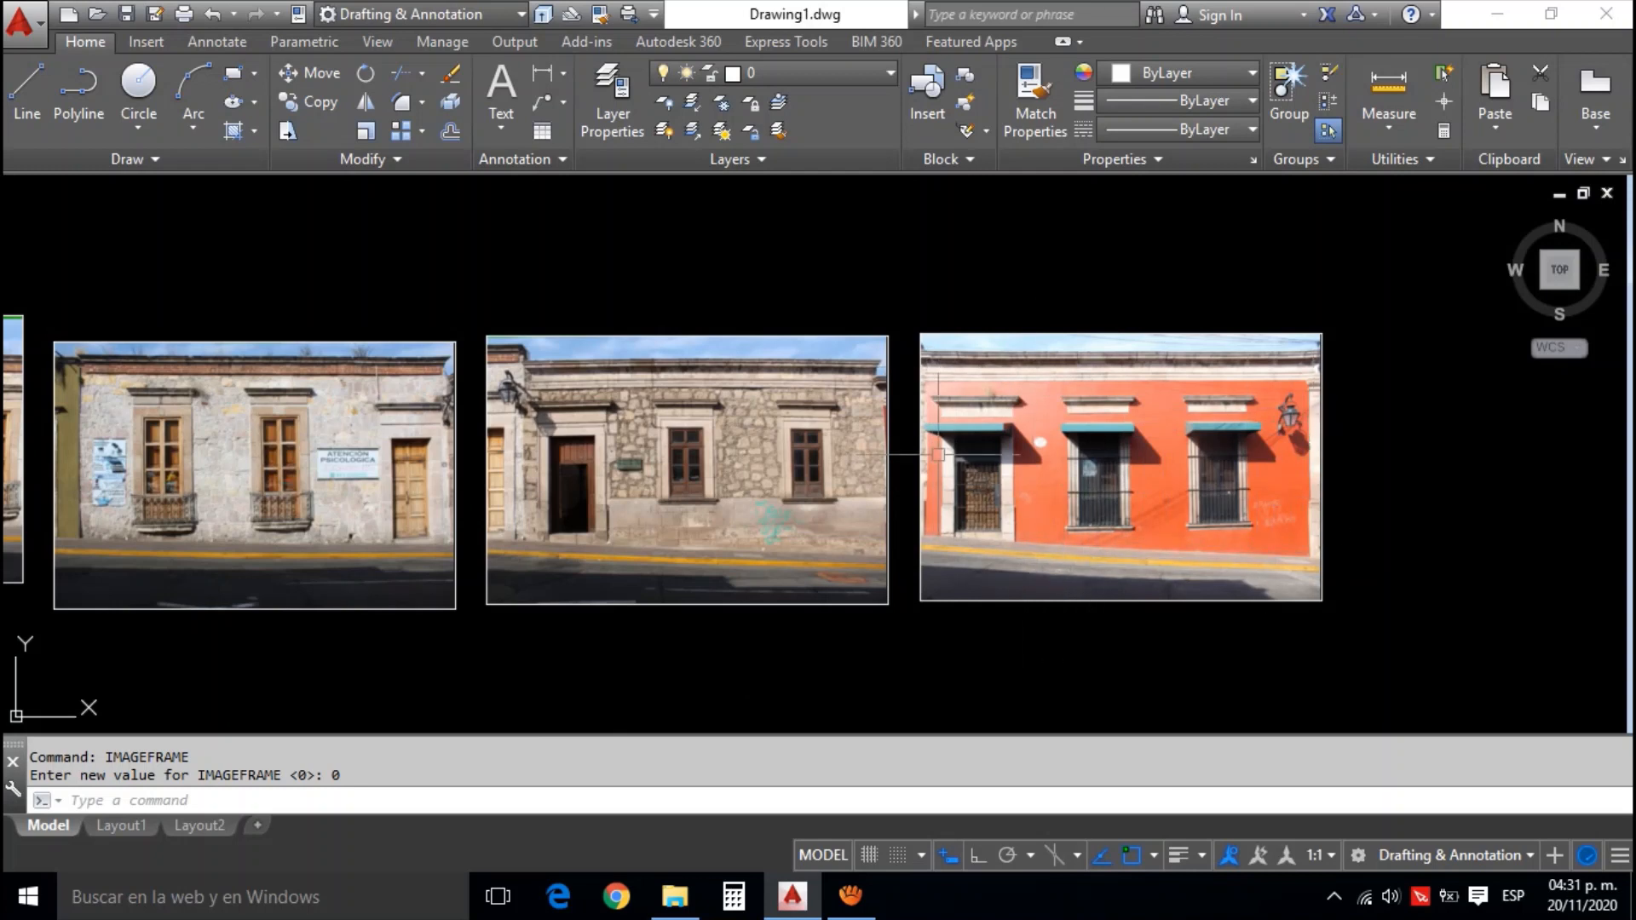
With Ortho on, draw a vertical polyline along the left edge of the orange facade, from the cornice down to below the photo
drag(959, 633, 1004, 601)
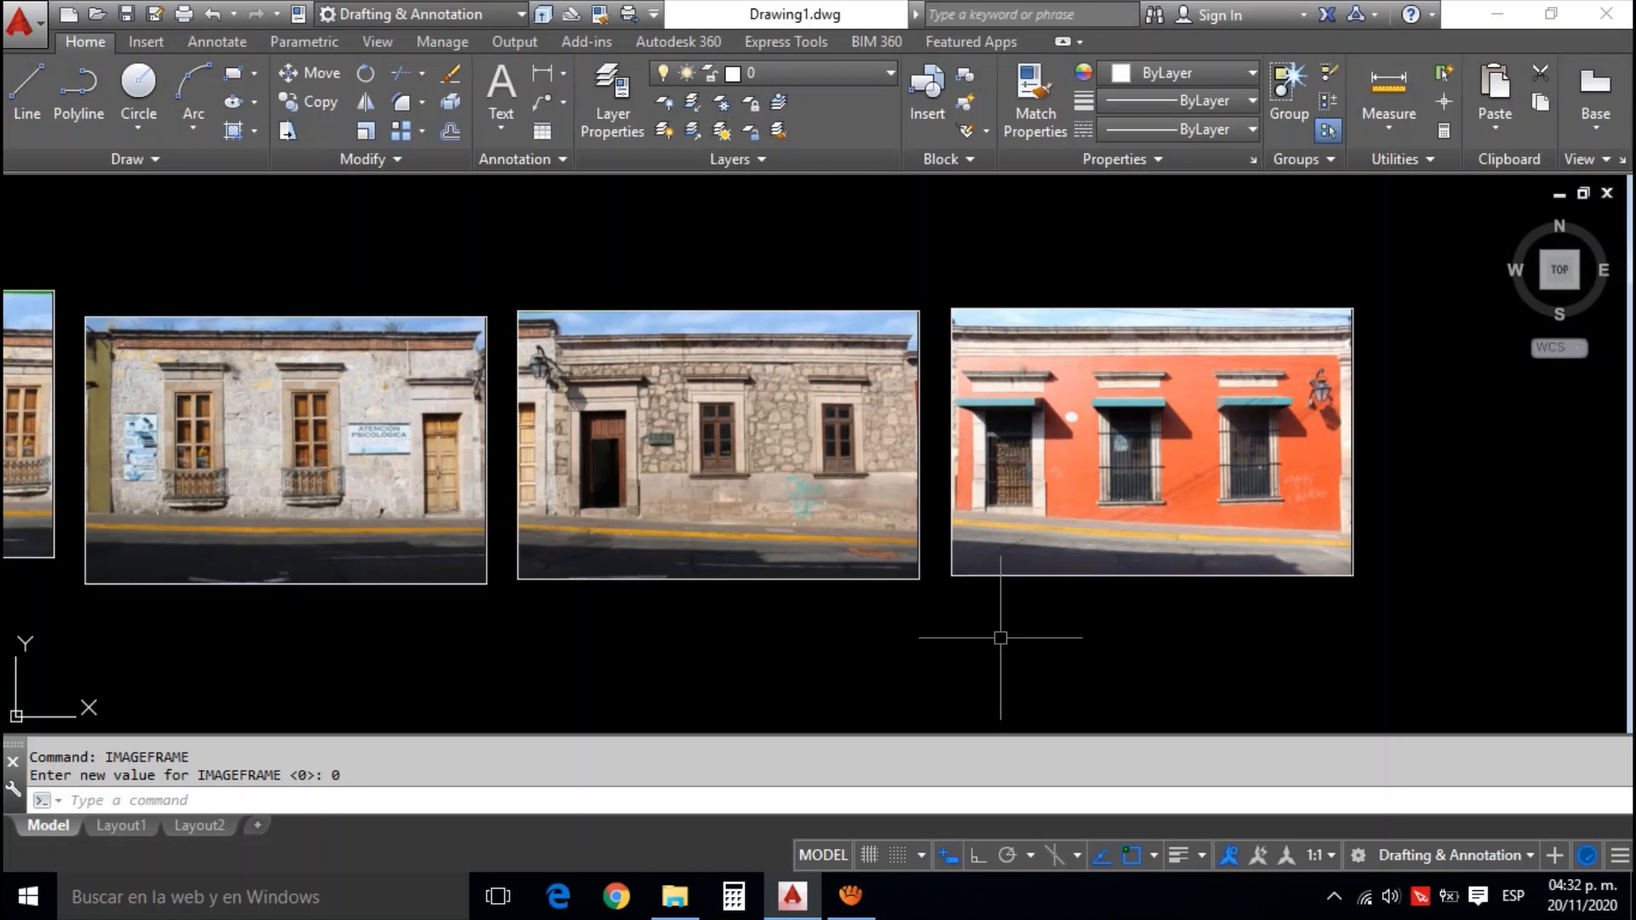
drag(982, 655, 992, 656)
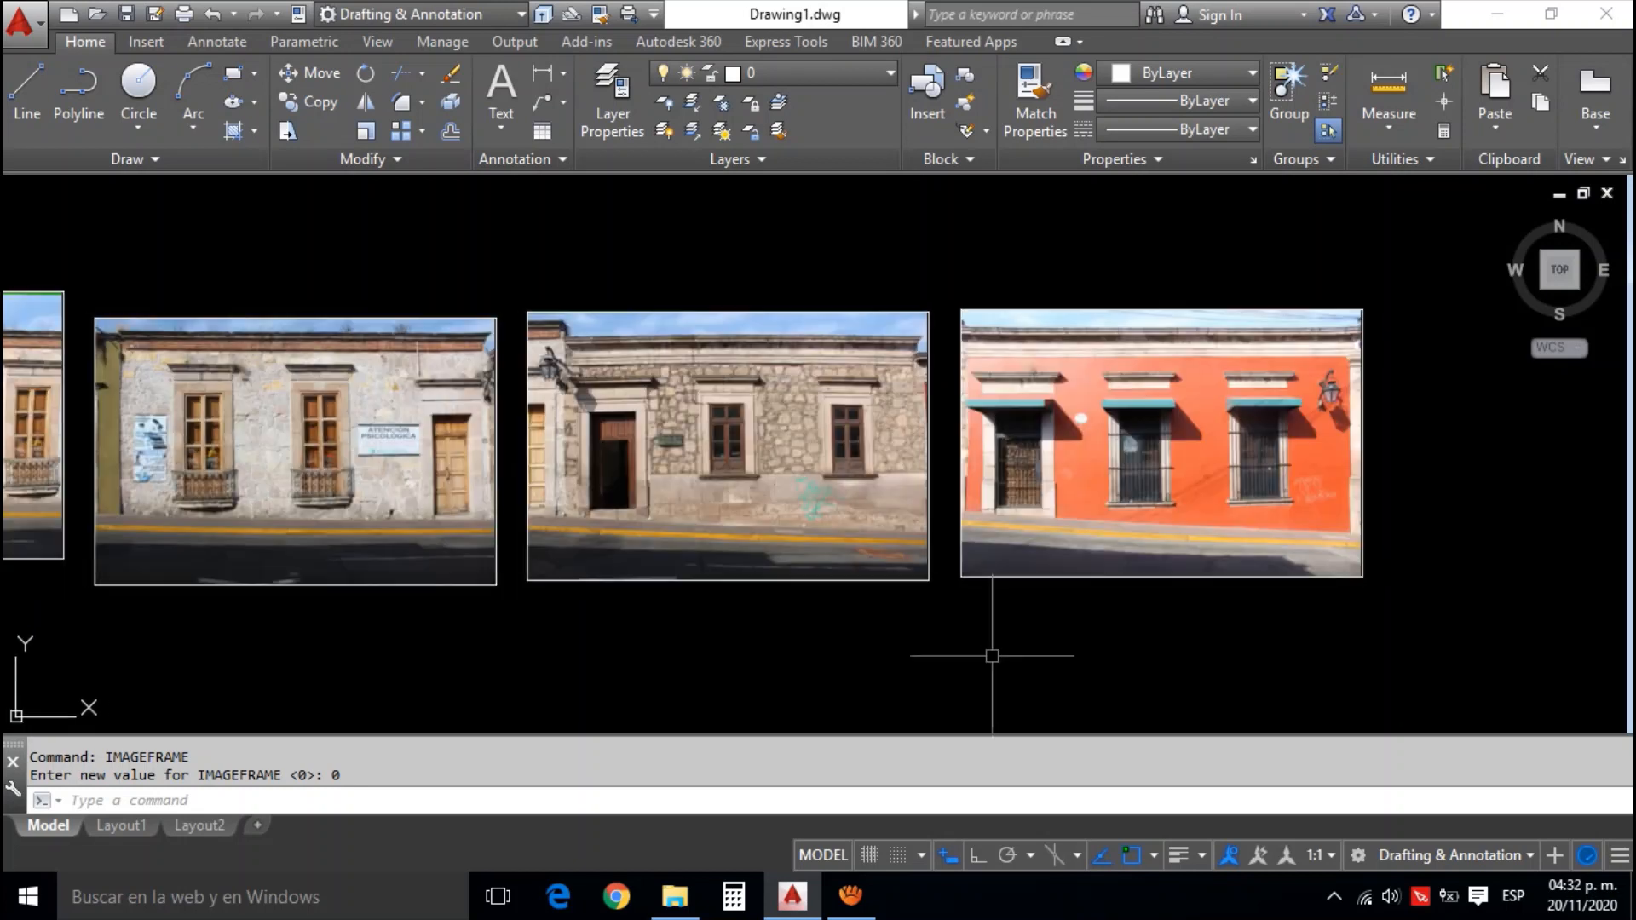
text(pl)
key(Return)
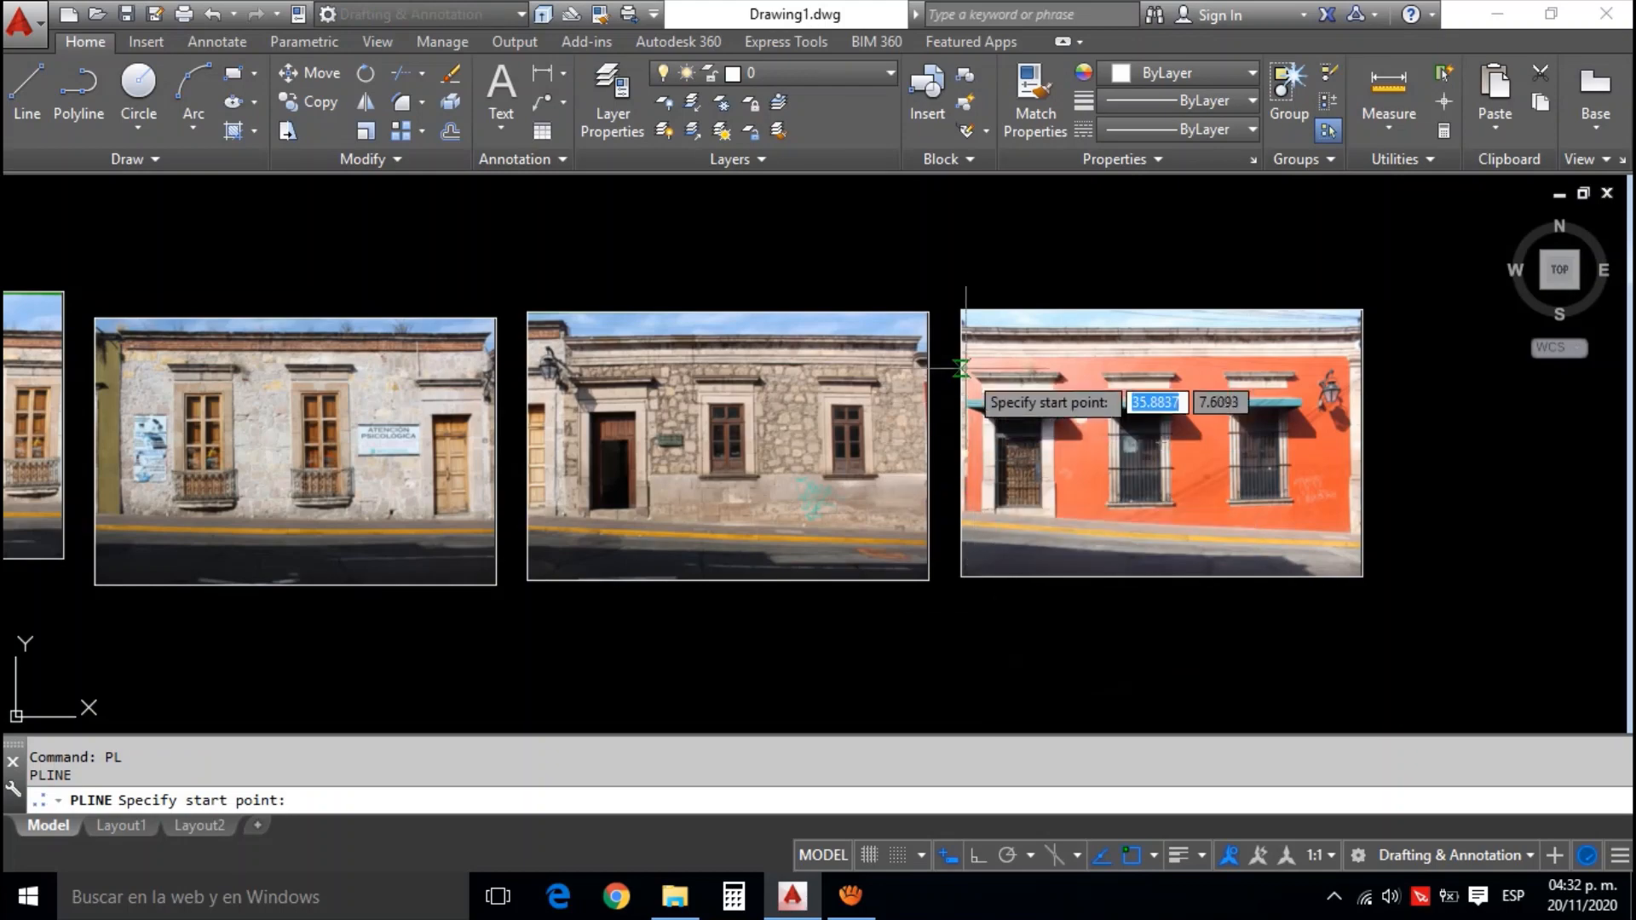
scroll(961, 344, up, 2)
scroll(961, 343, up, 3)
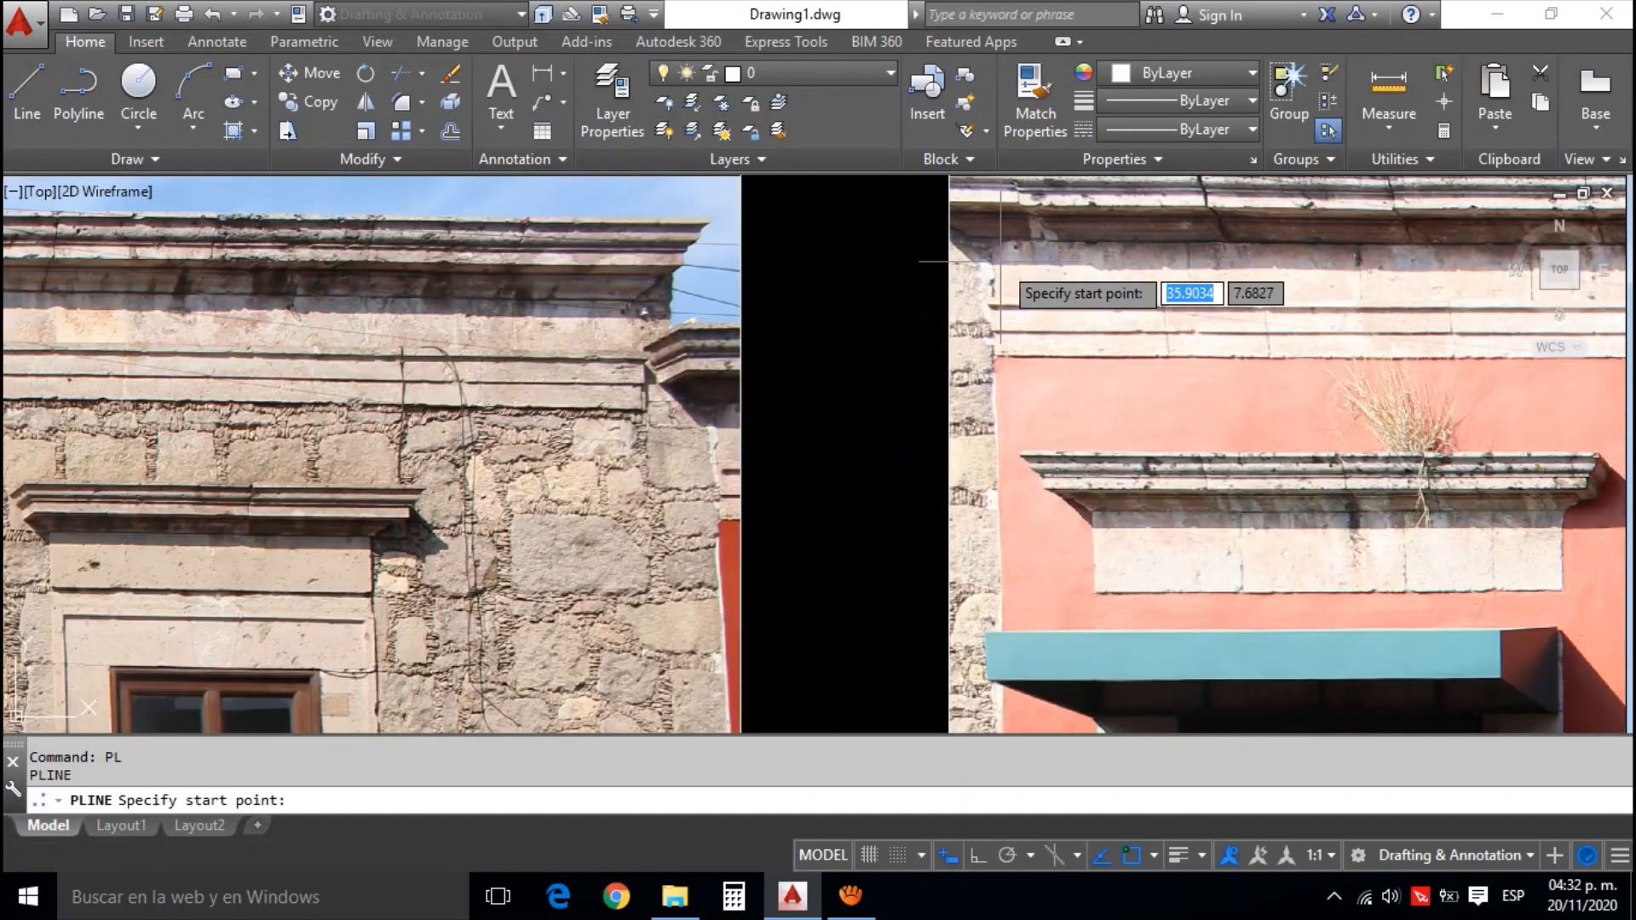
click(993, 241)
scroll(993, 241, down, 4)
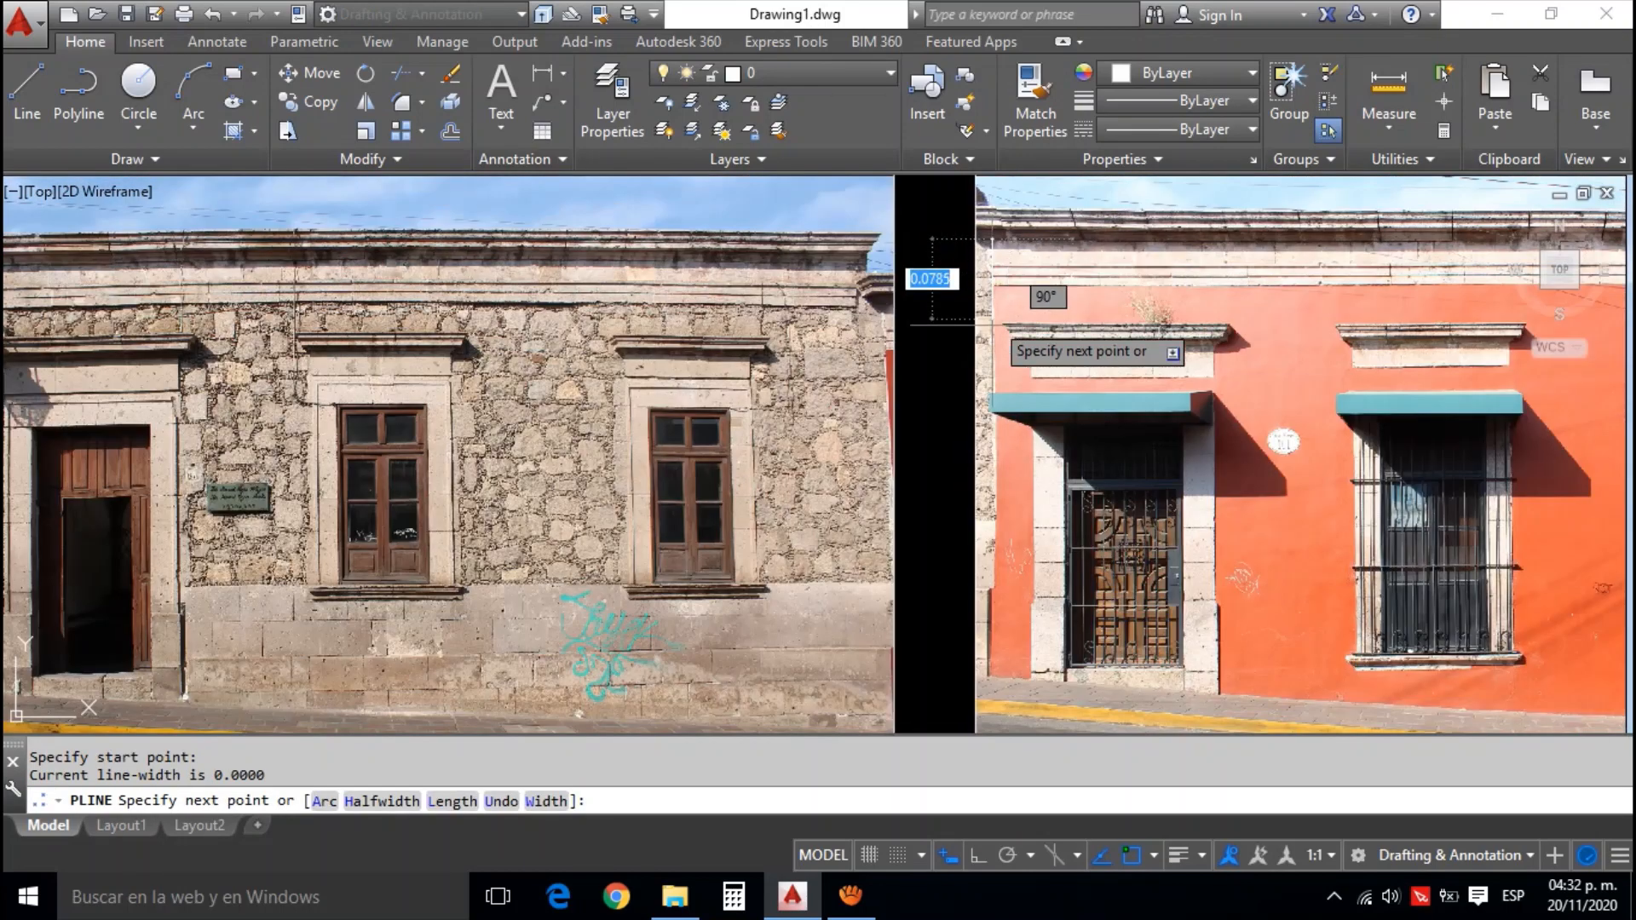
drag(1001, 449, 1007, 333)
scroll(1007, 334, down, 2)
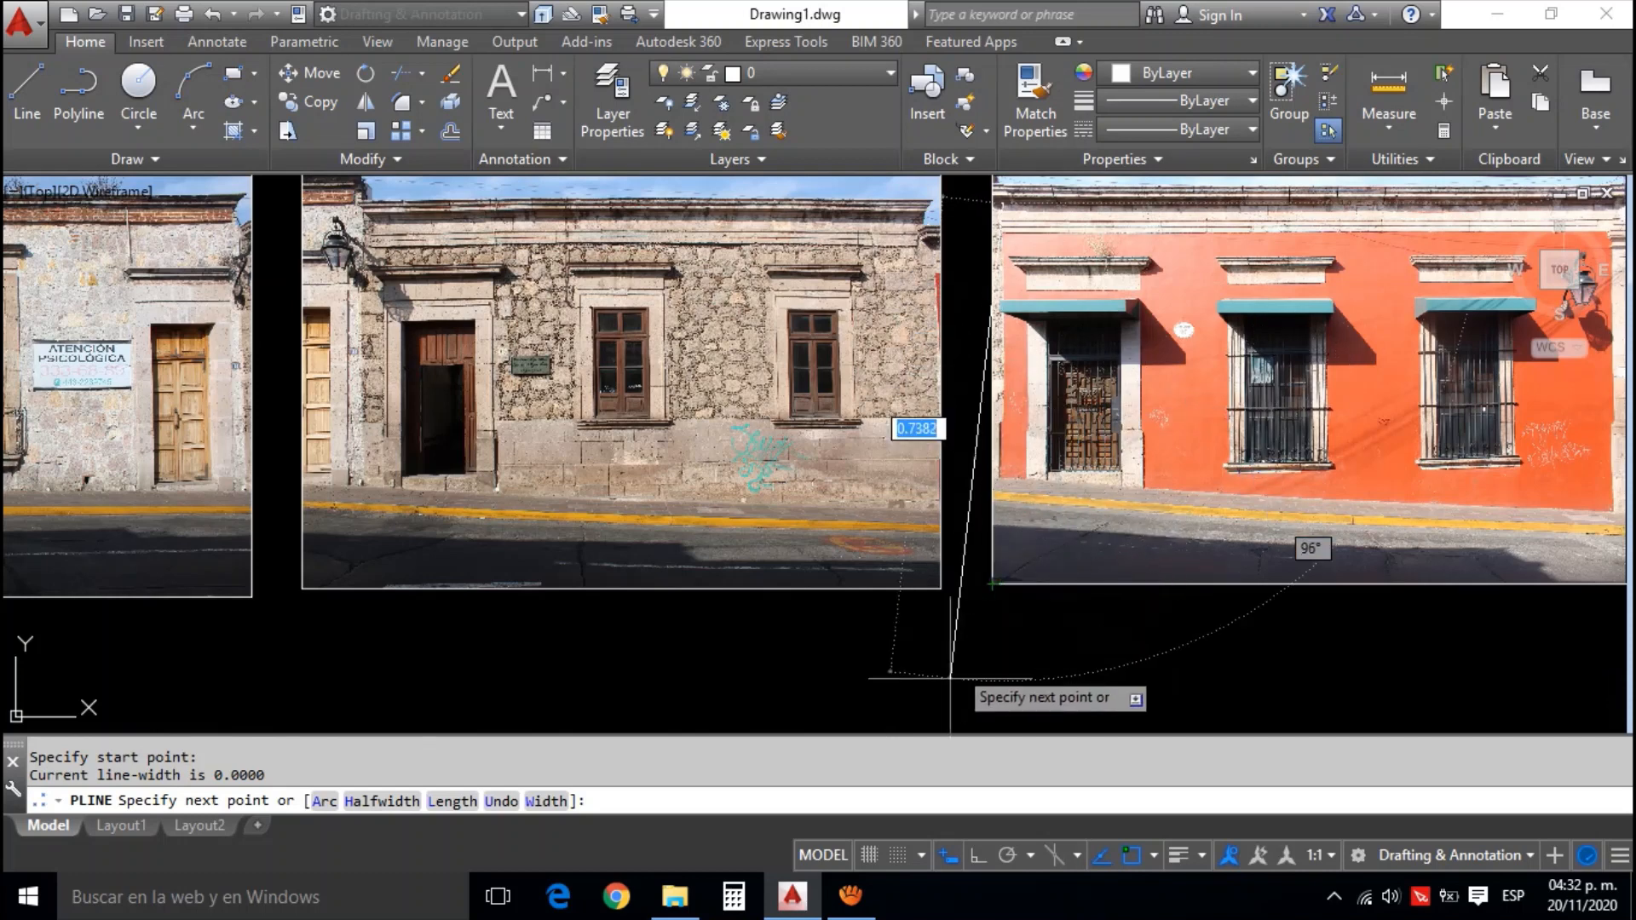
click(973, 858)
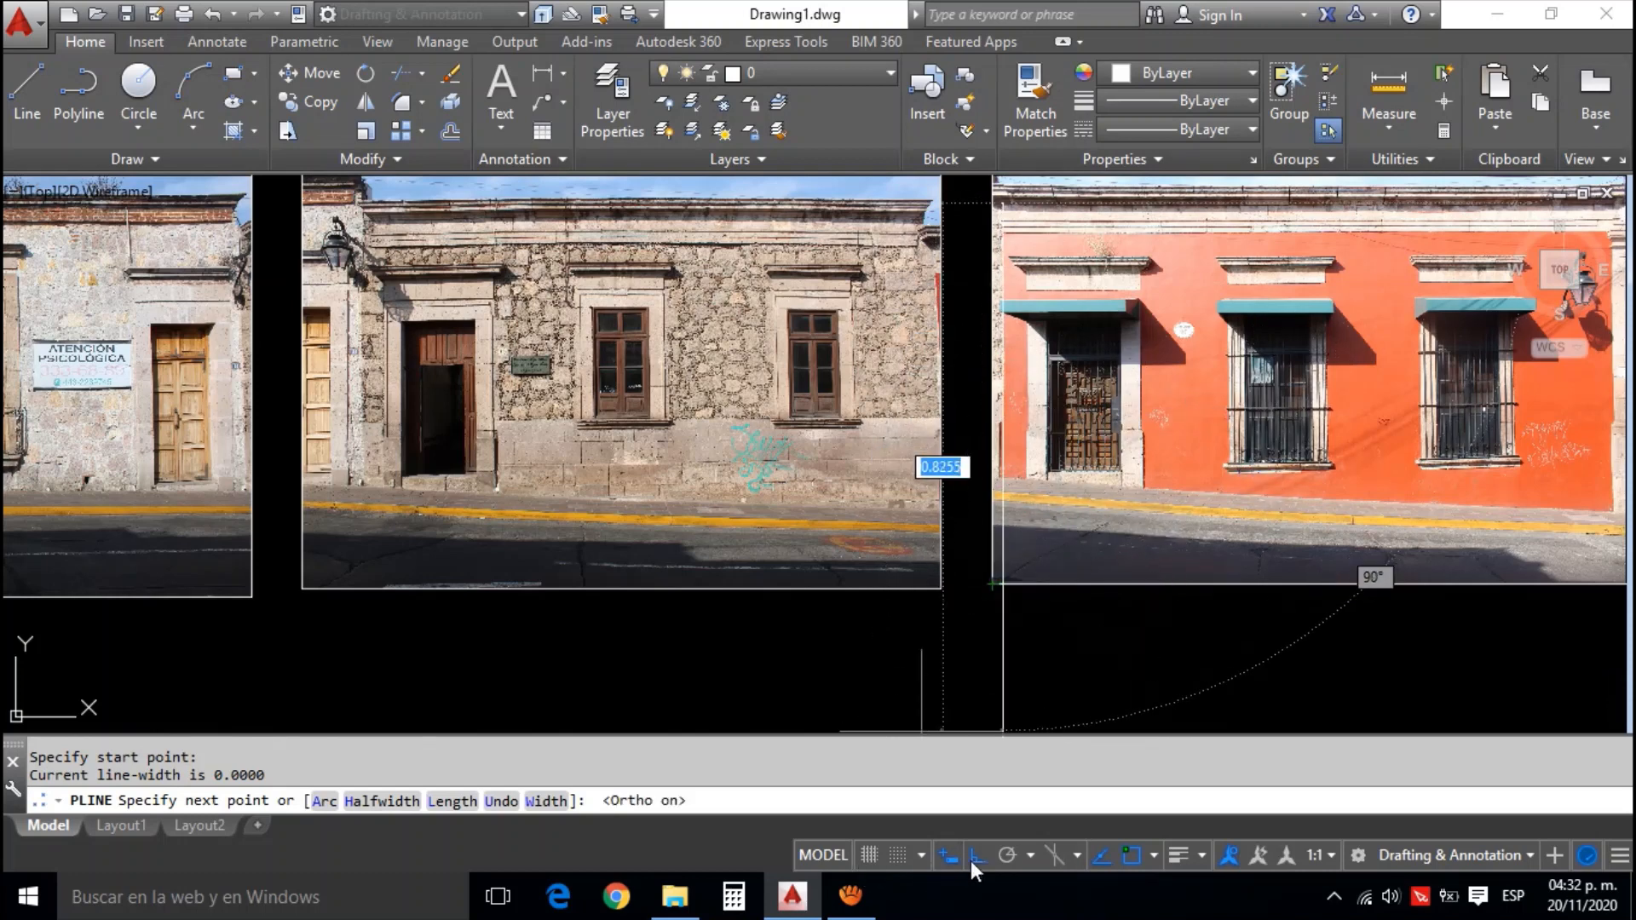
click(1012, 646)
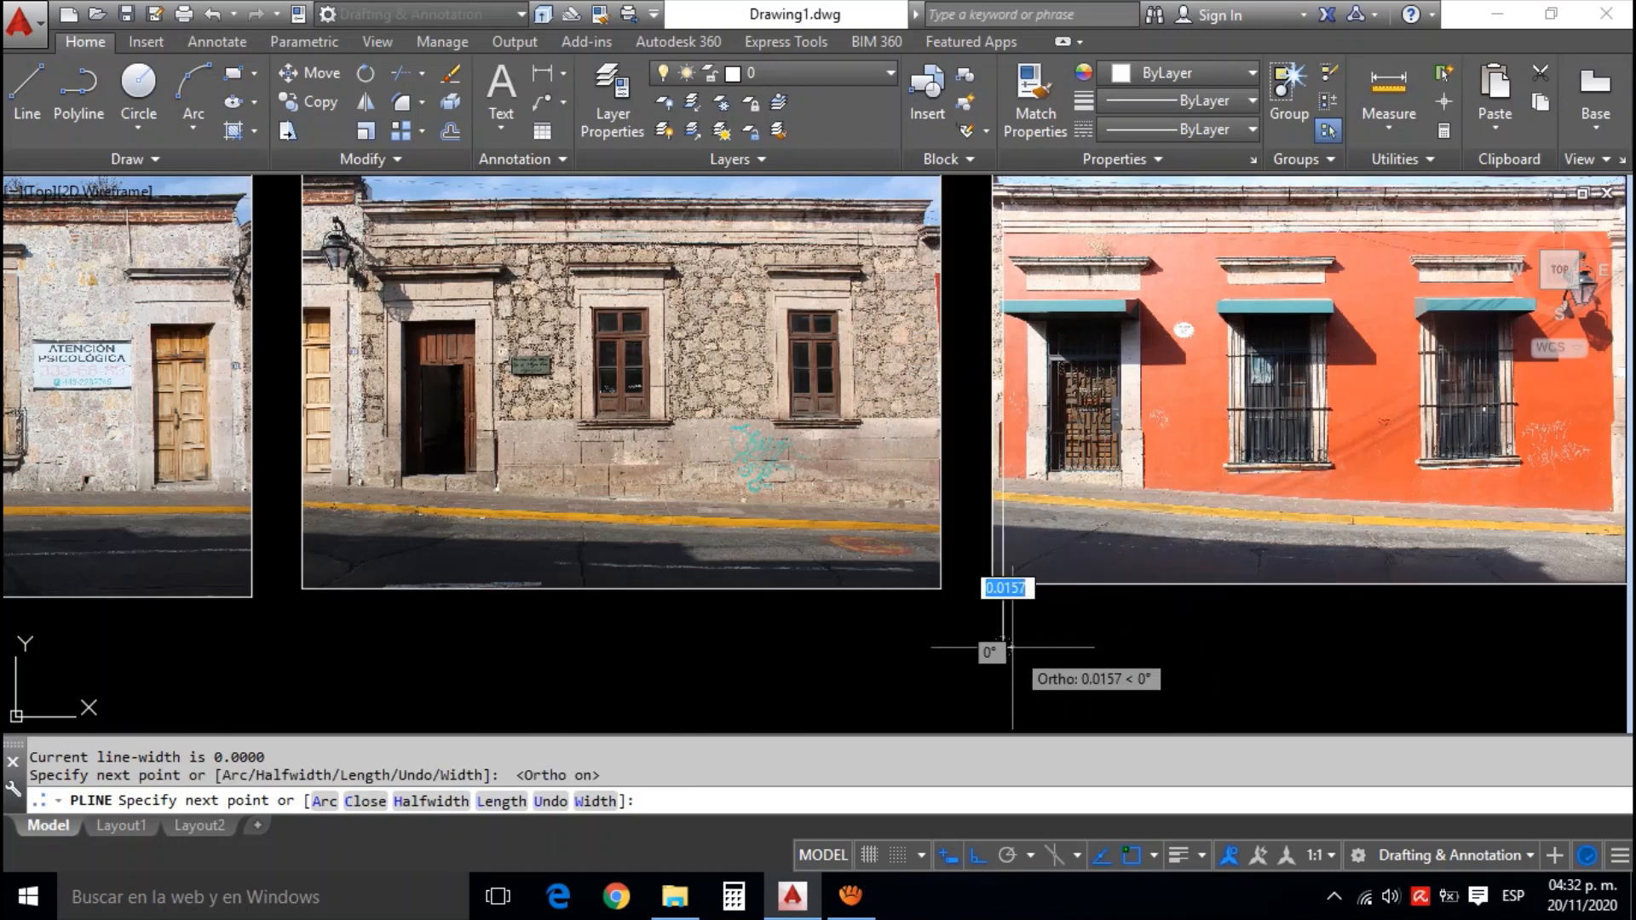
key(Escape)
Stretch the upper end of the vertical polyline about 0.14 upward, past the top of the orange facade photo
click(1004, 629)
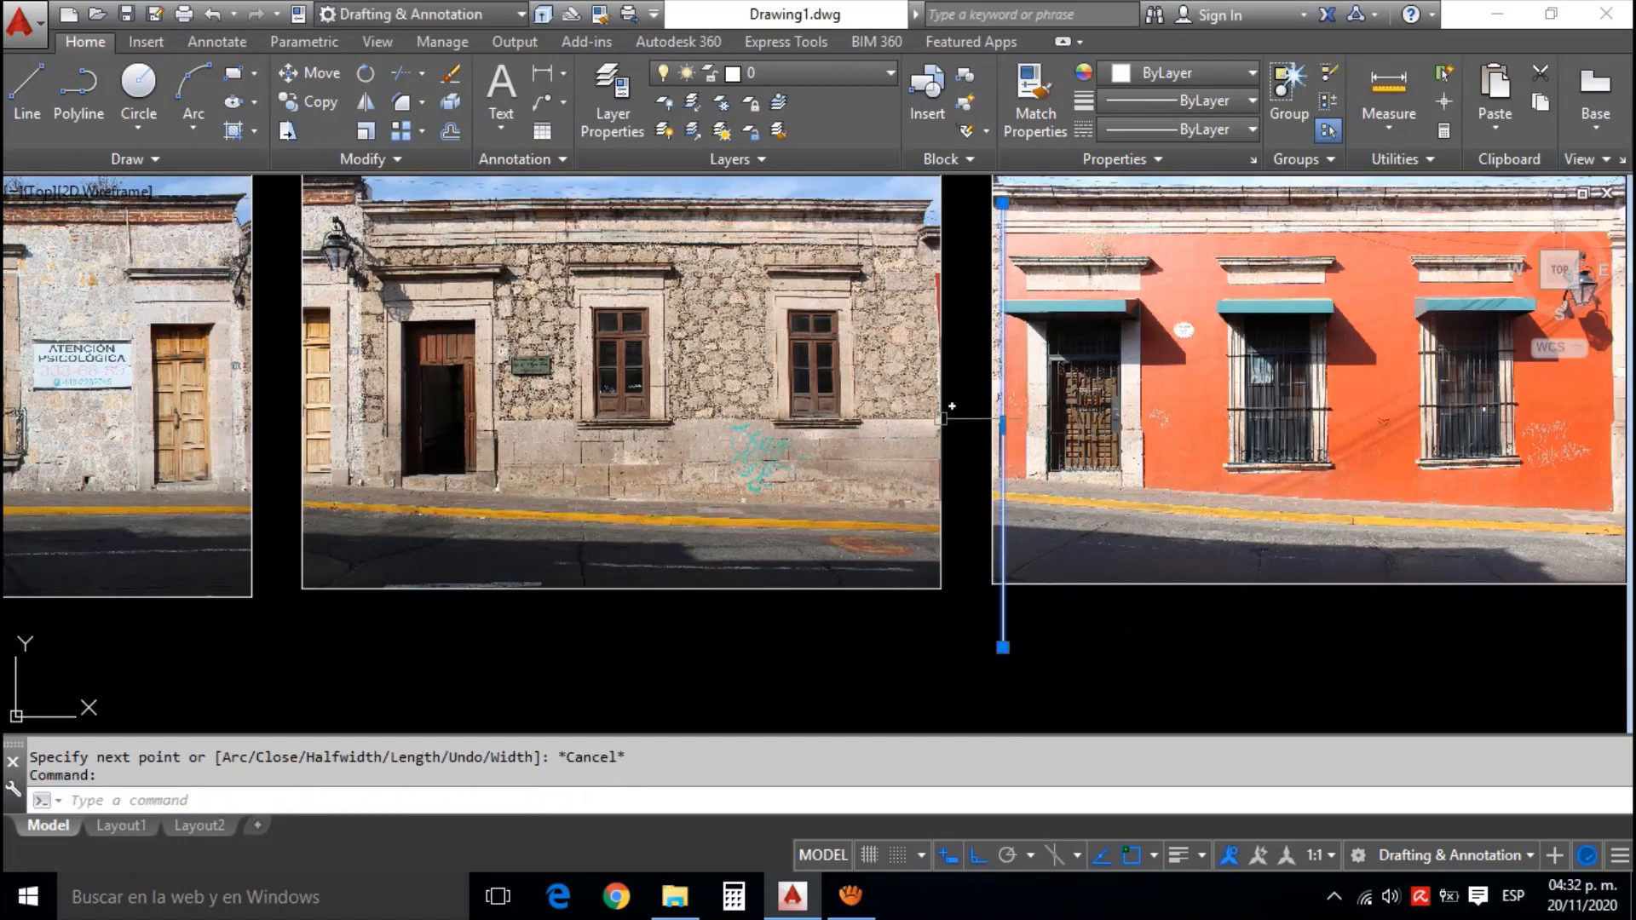
drag(949, 294, 990, 389)
click(1043, 299)
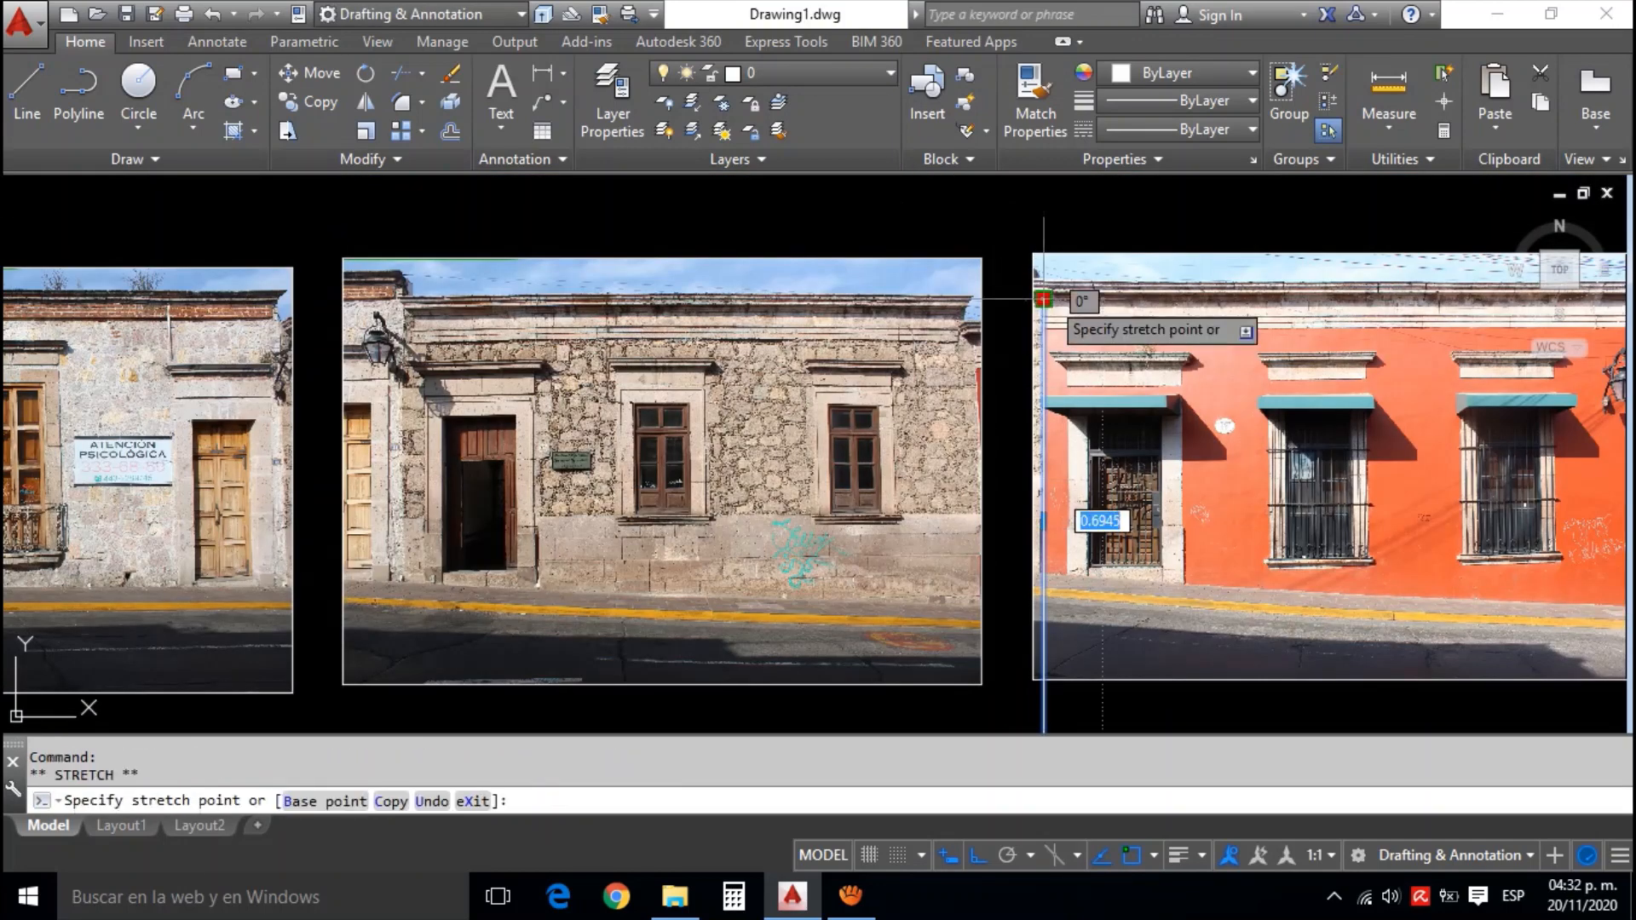
click(1043, 205)
key(Escape)
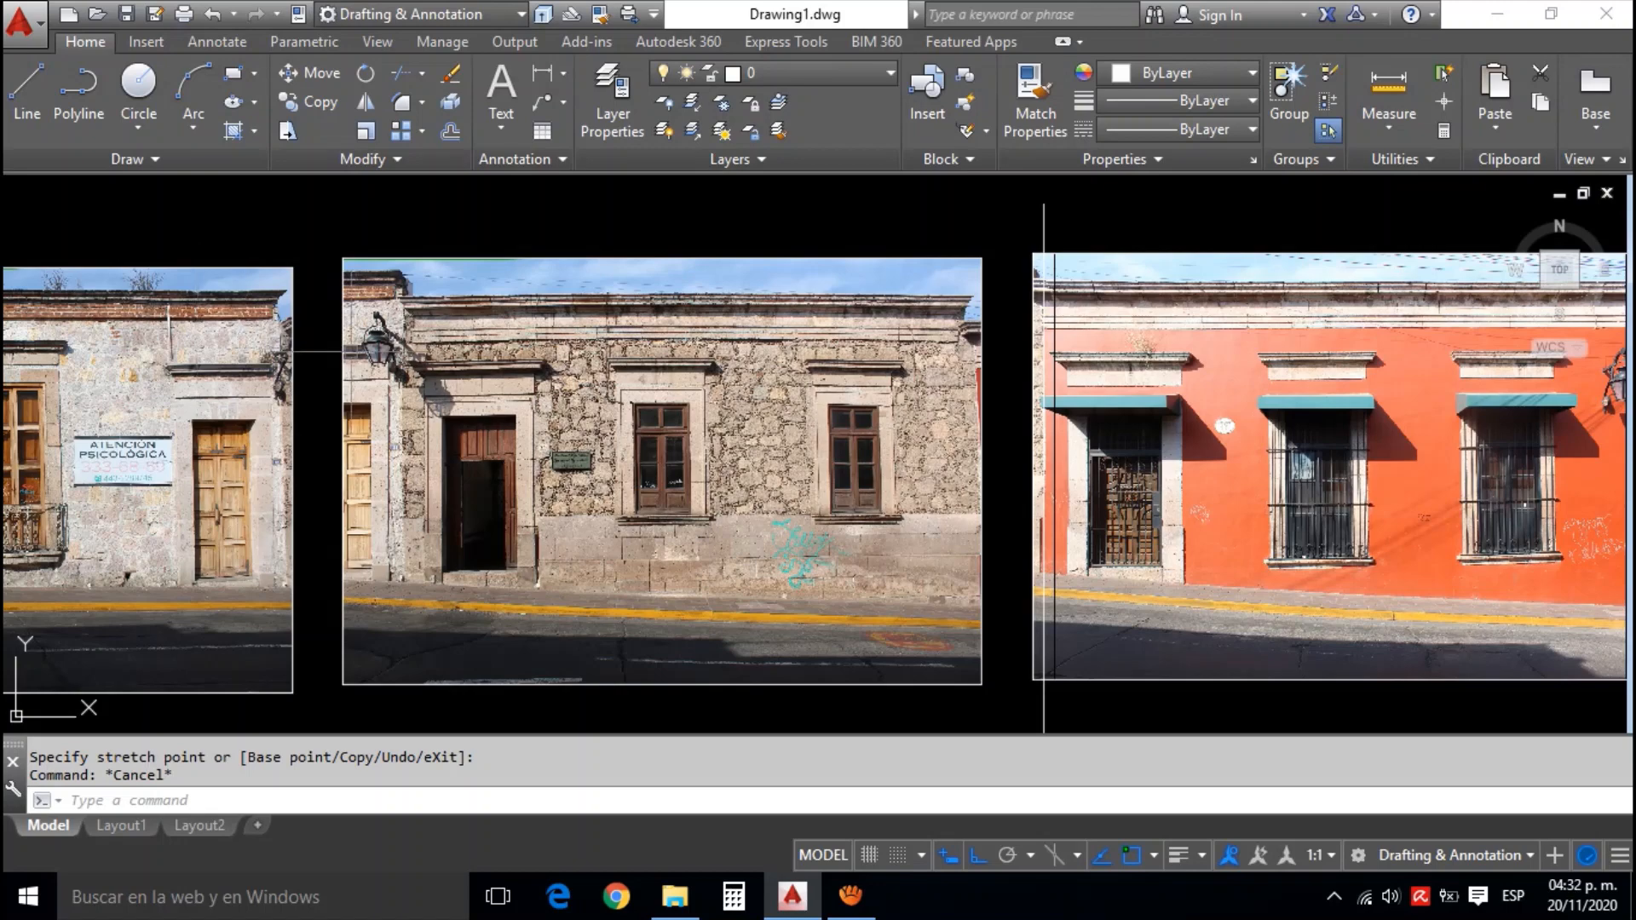
Start ALIGN on the stone facade photo, with the first source point on its right edge where the wall meets the sidewalk
drag(426, 399, 560, 374)
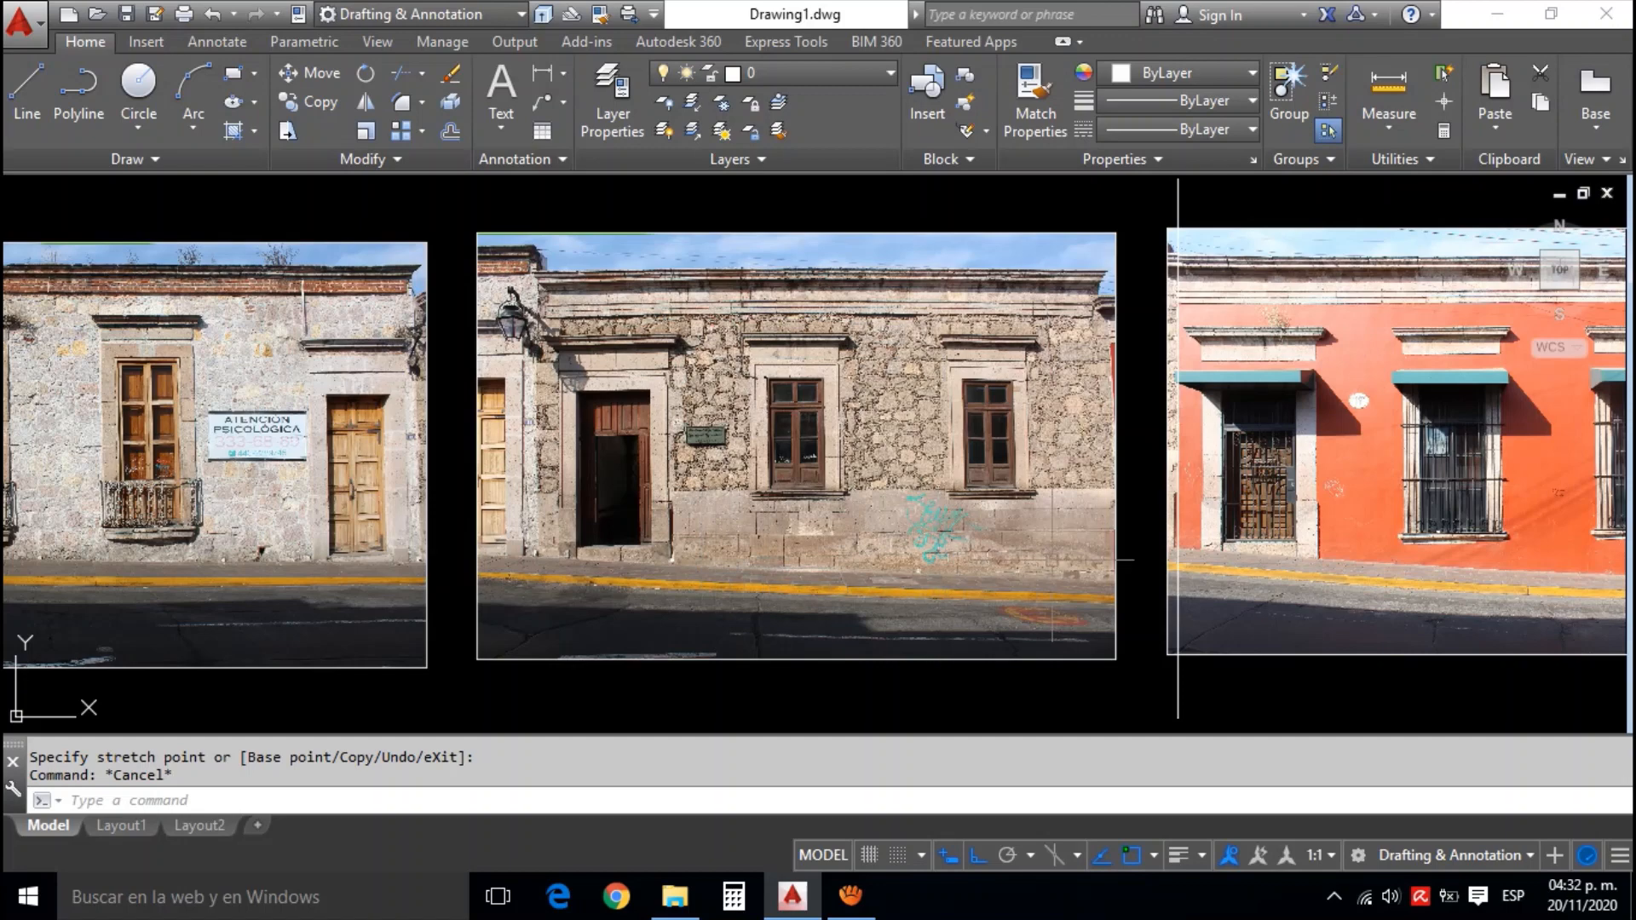
mouse_move(1085, 522)
mouse_down()
mouse_move(1064, 481)
mouse_move(1063, 504)
mouse_up()
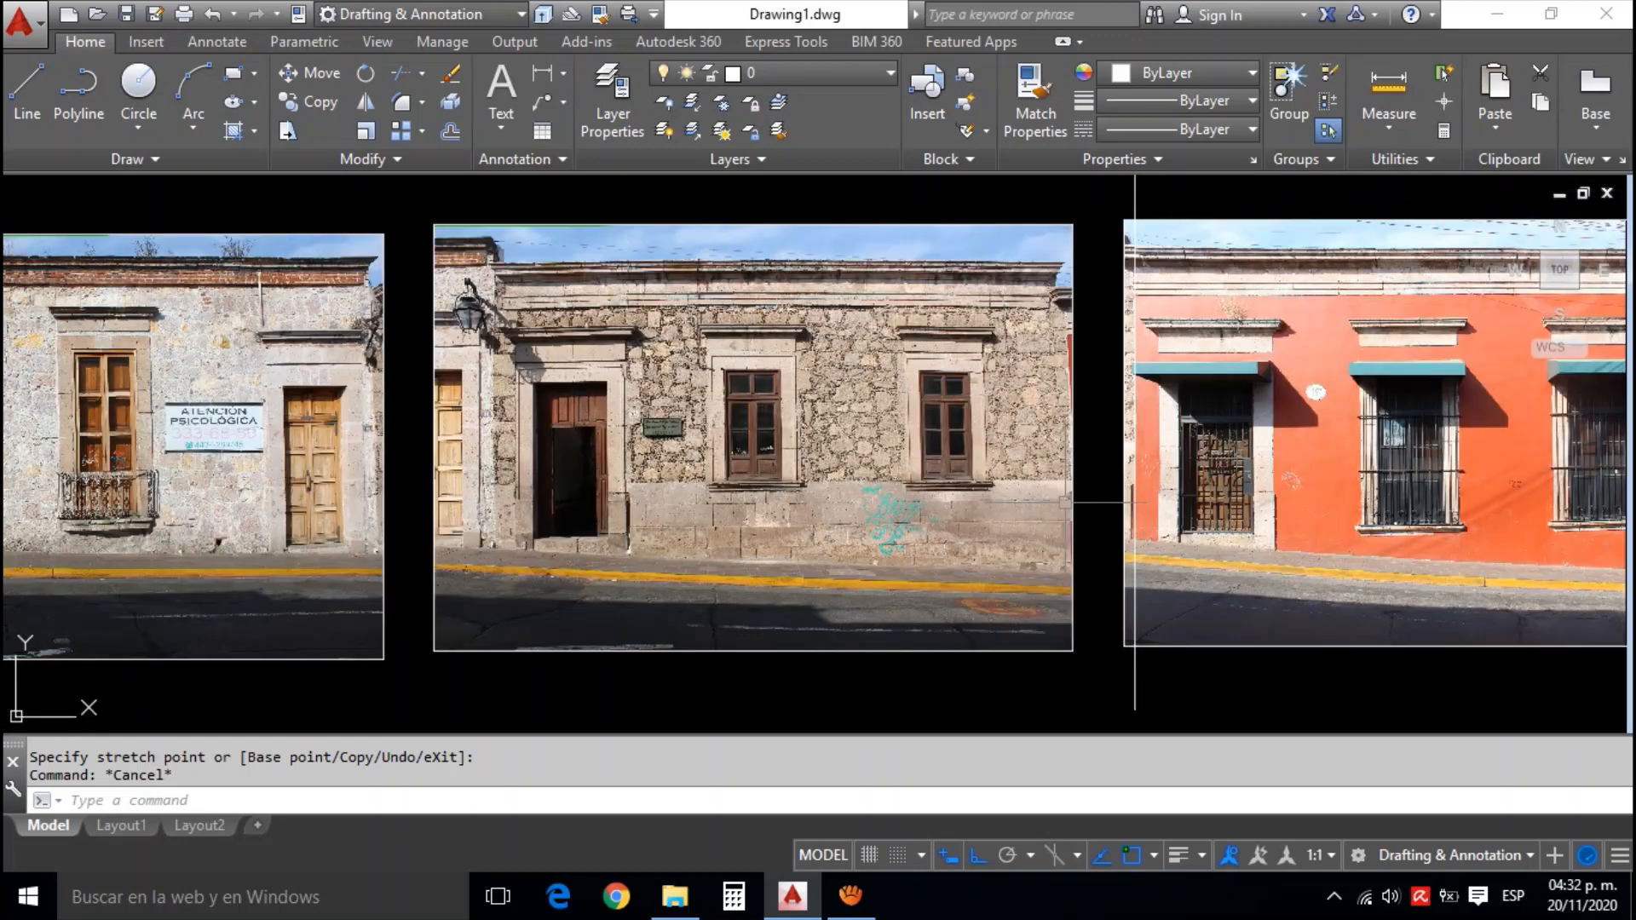
click(1121, 448)
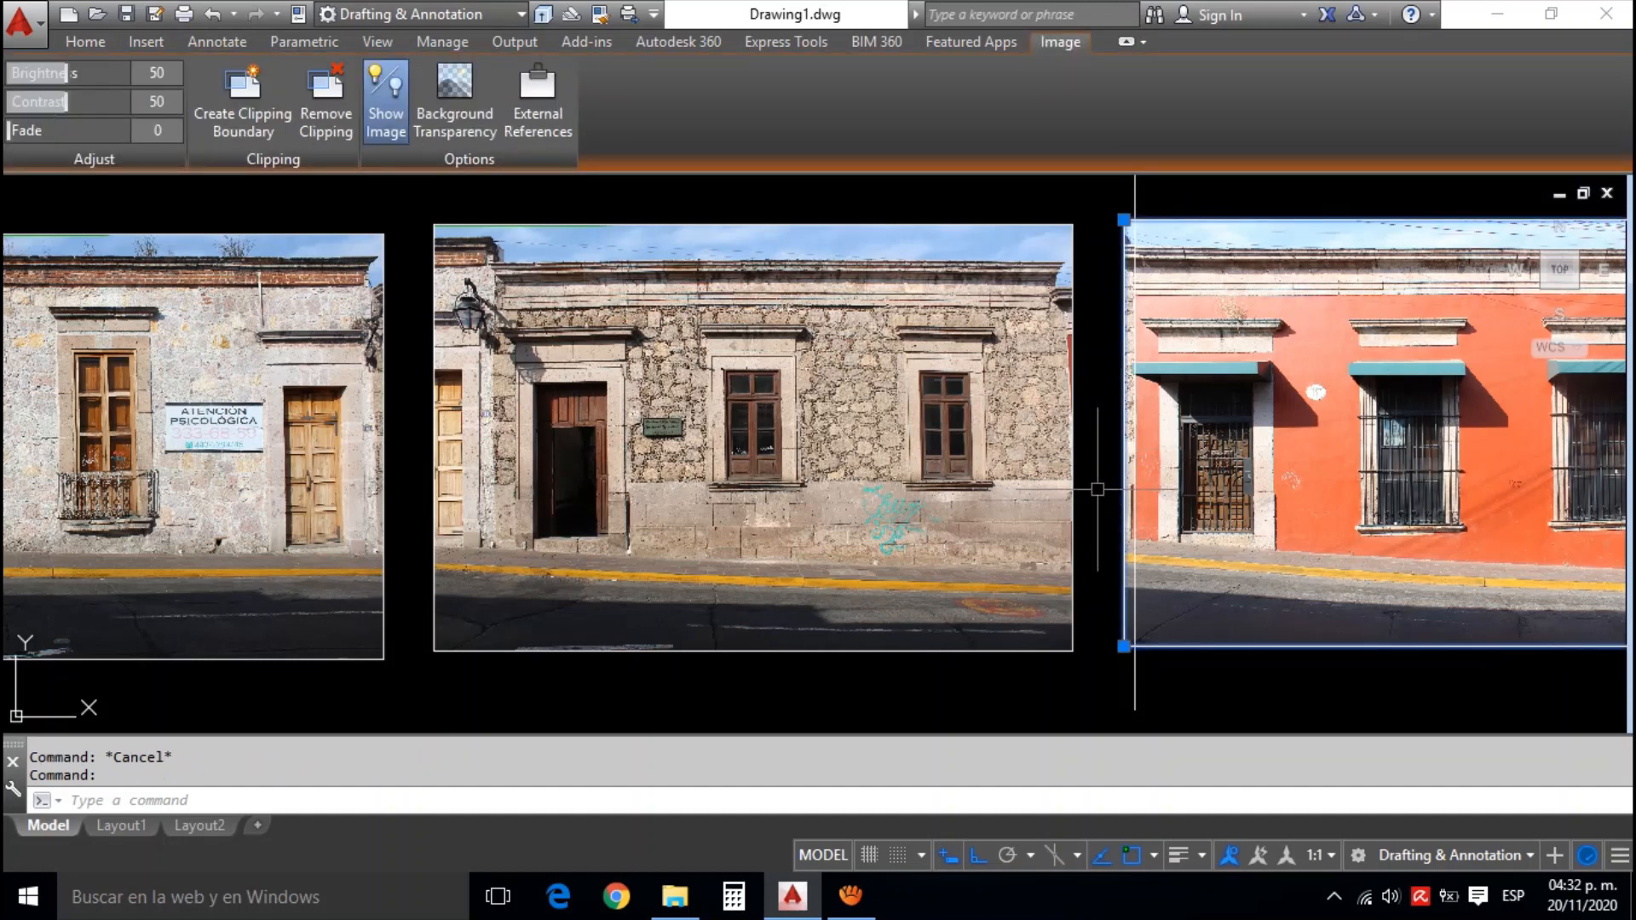
key(Escape)
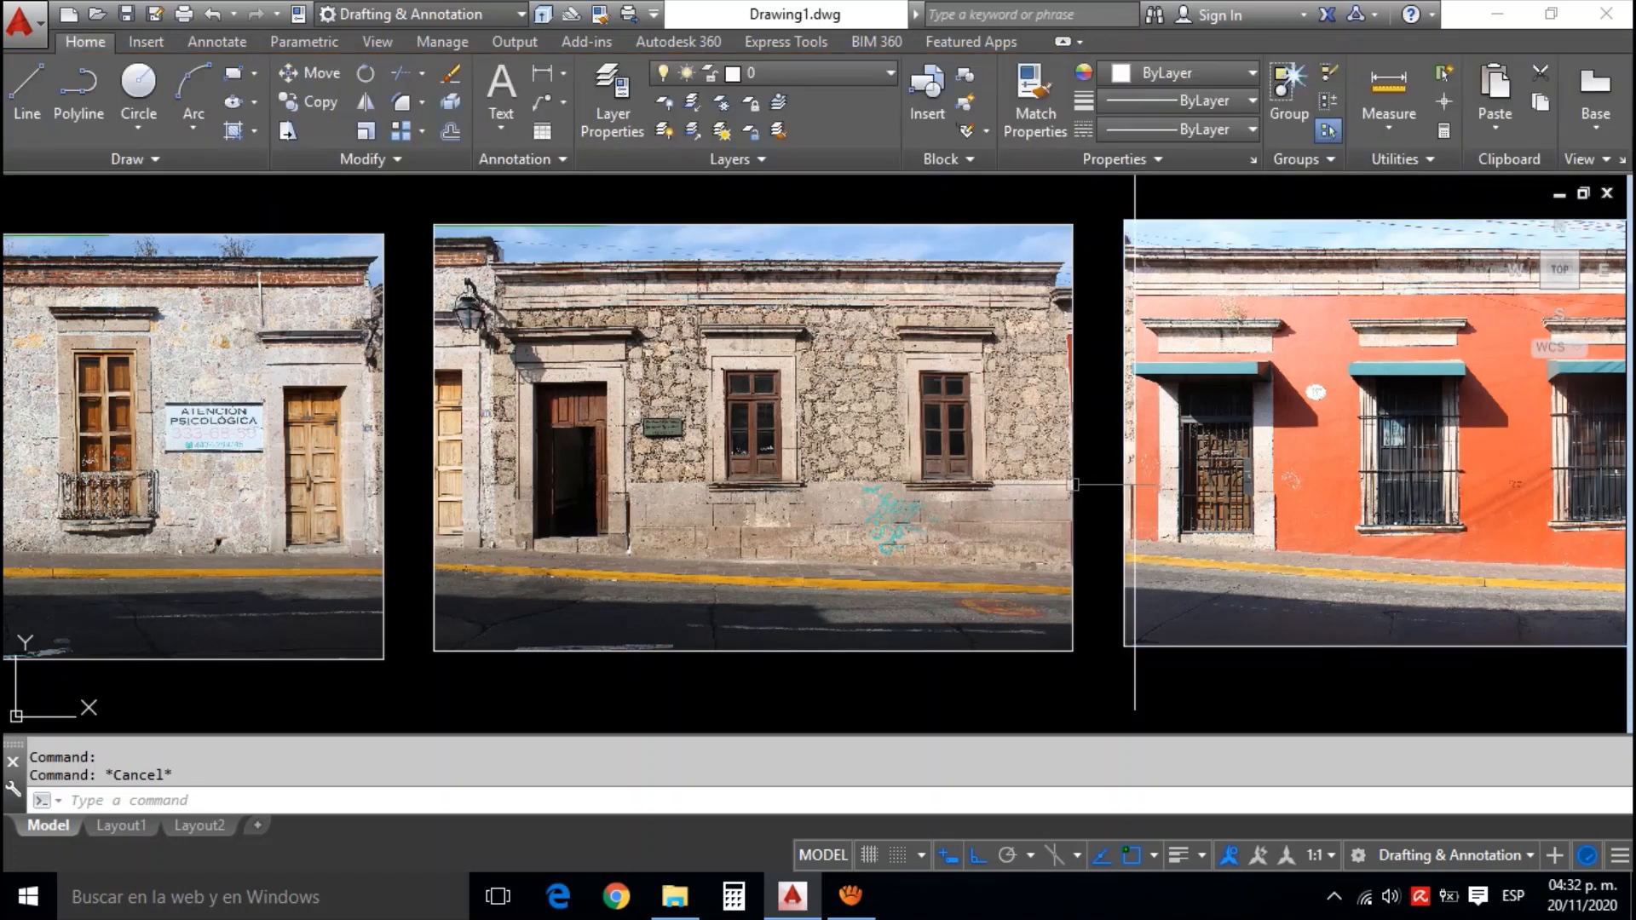
click(1073, 485)
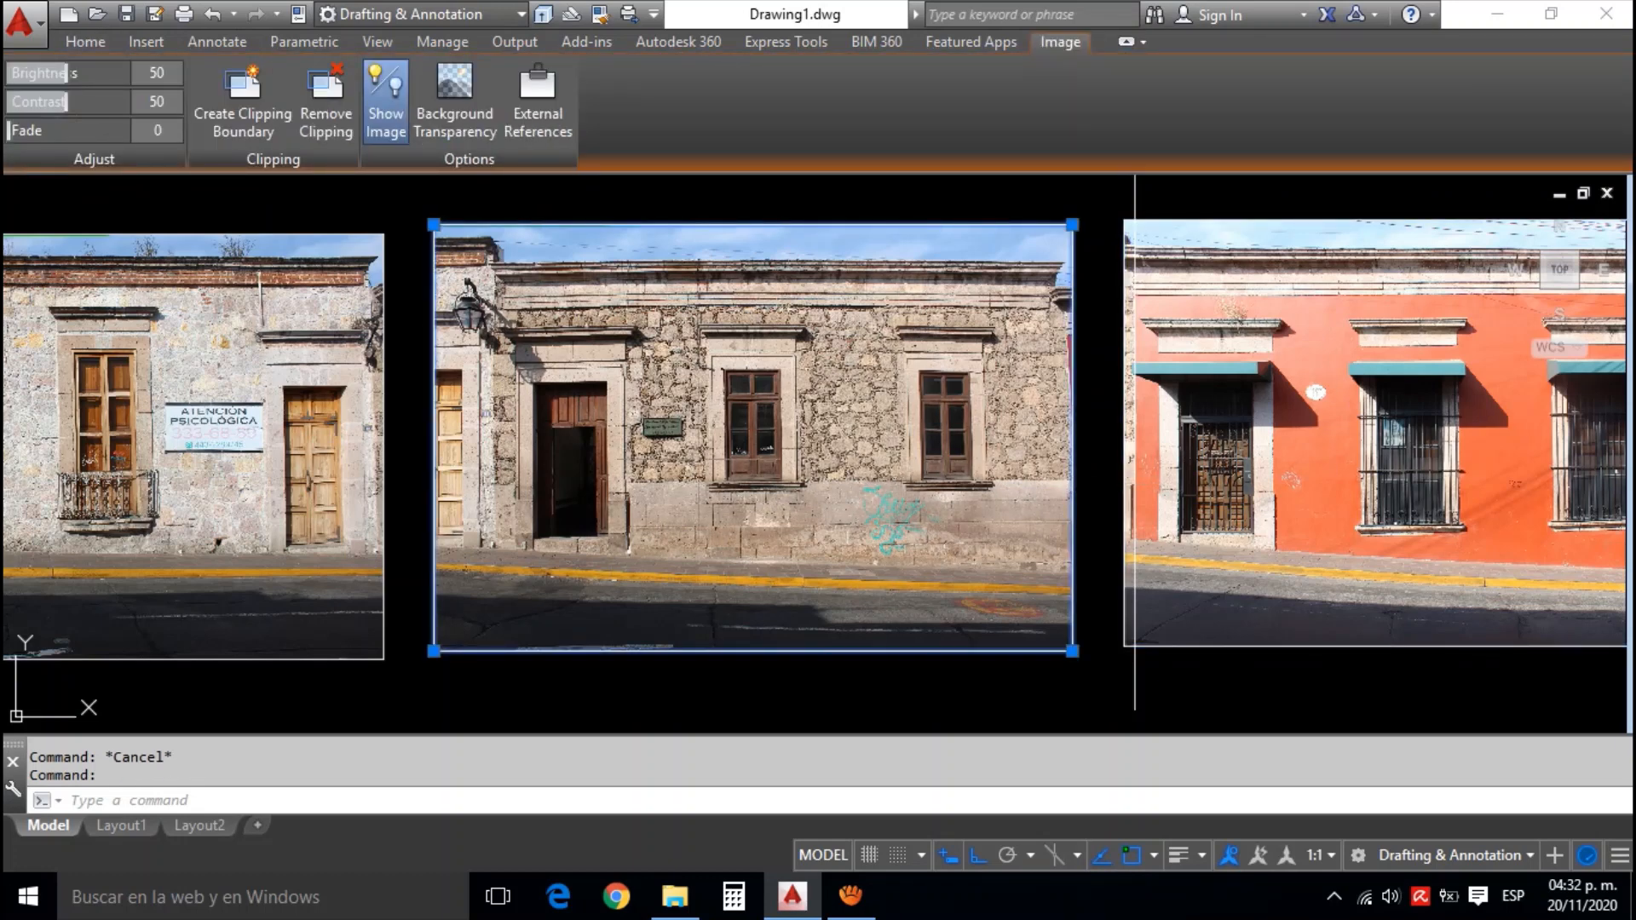
mouse_move(1130, 455)
mouse_down()
mouse_move(880, 460)
mouse_move(954, 492)
mouse_up()
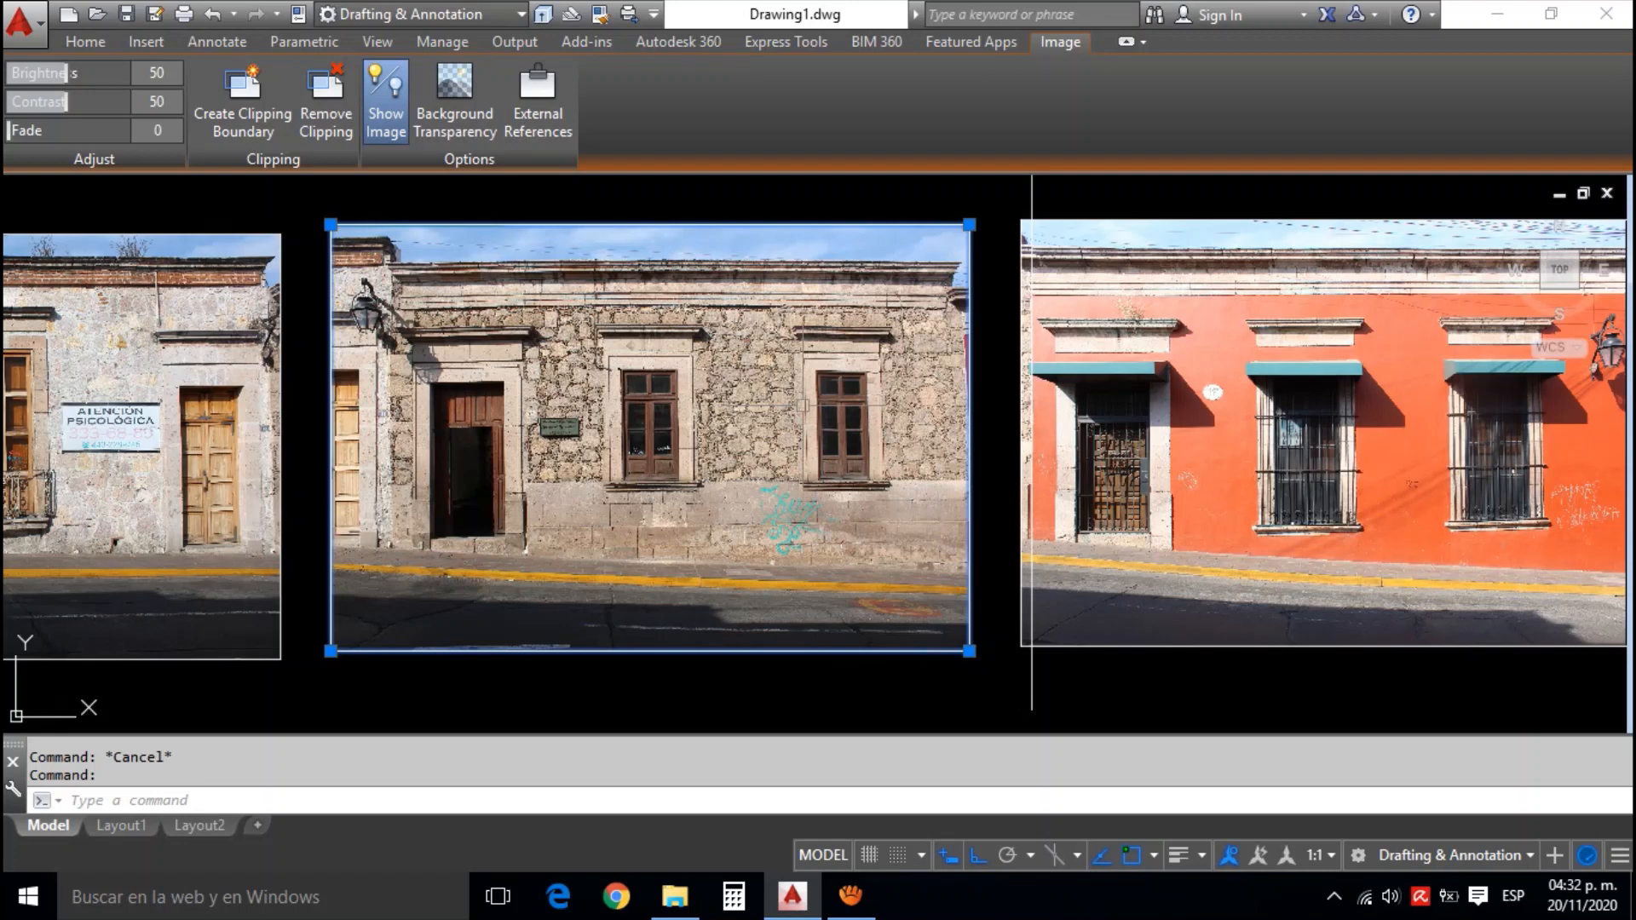
text(AL)
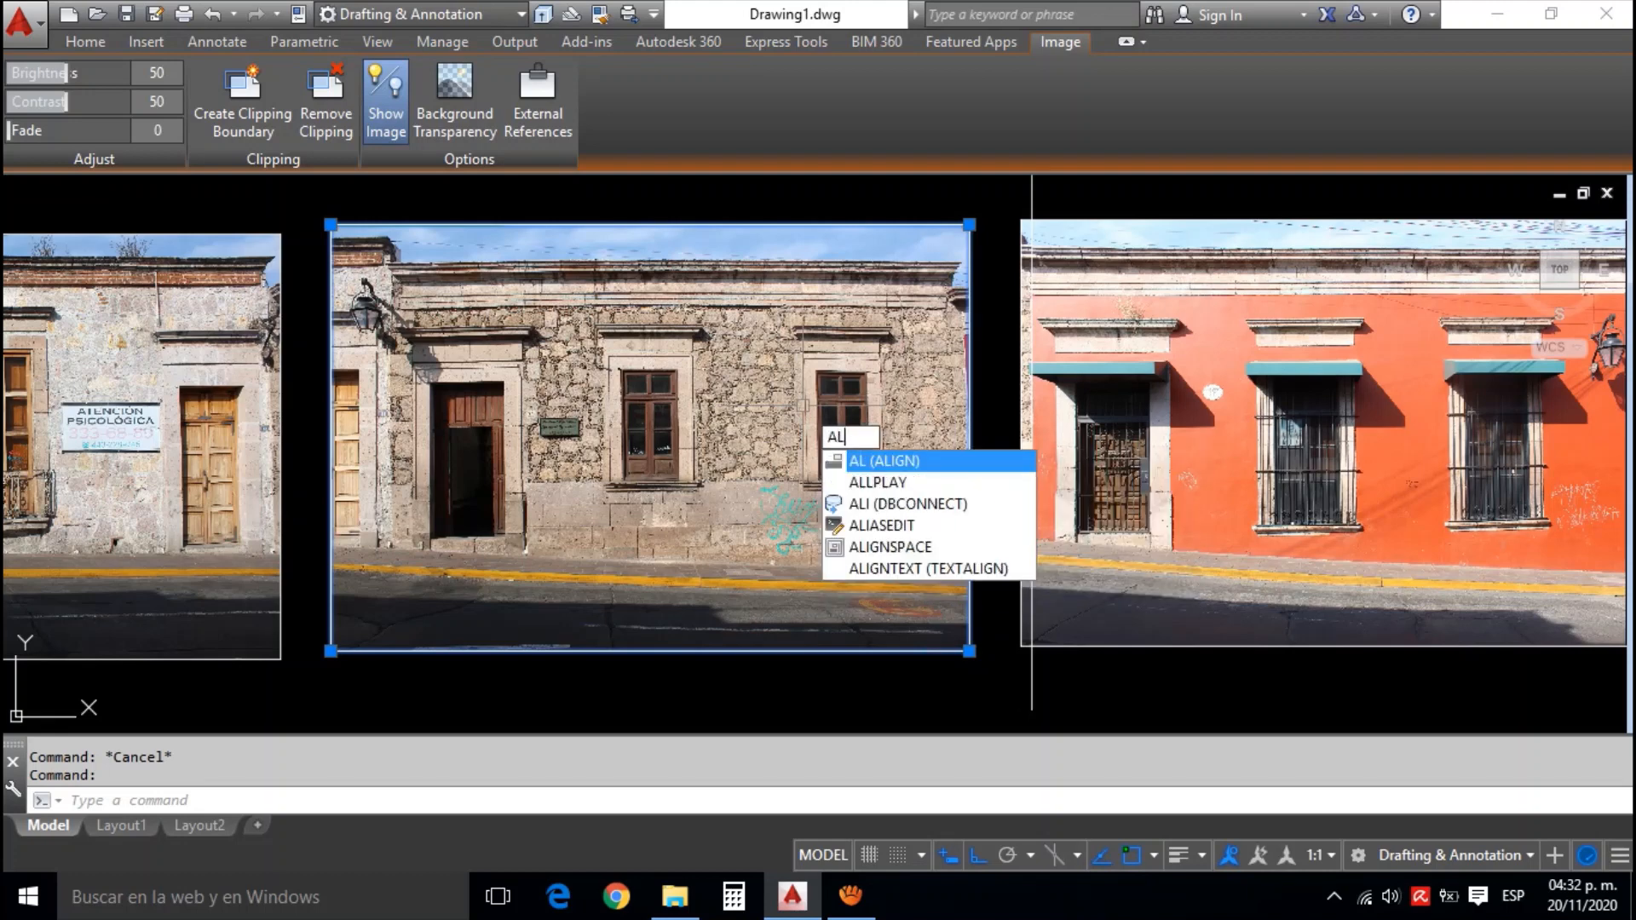
key(Return)
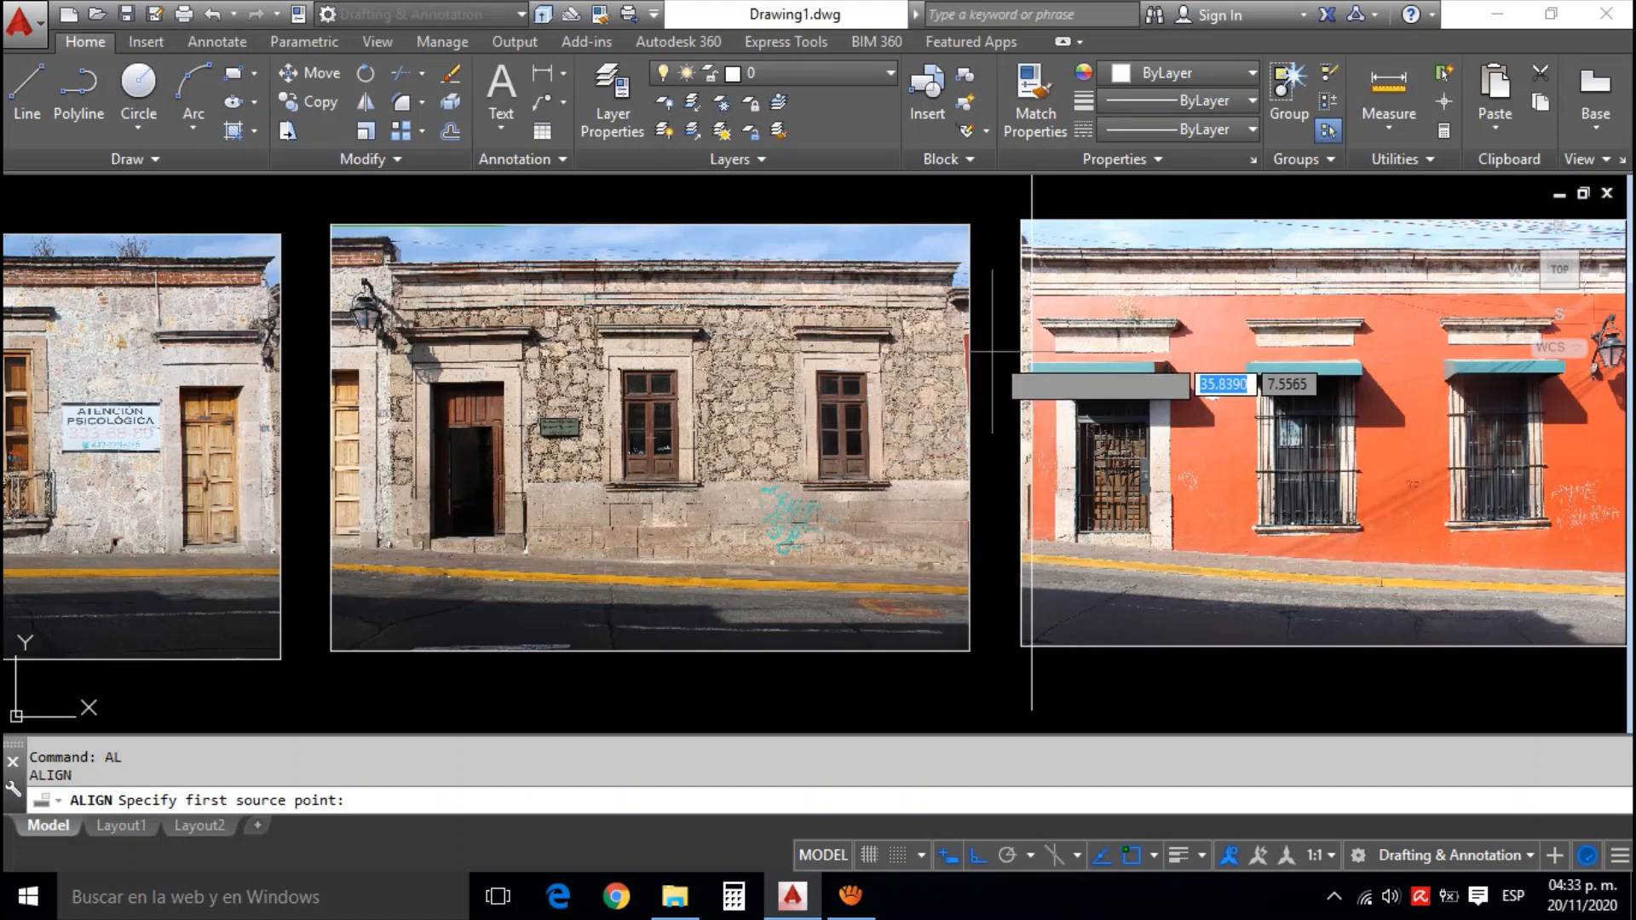
scroll(946, 349, up, 5)
scroll(946, 347, up, 4)
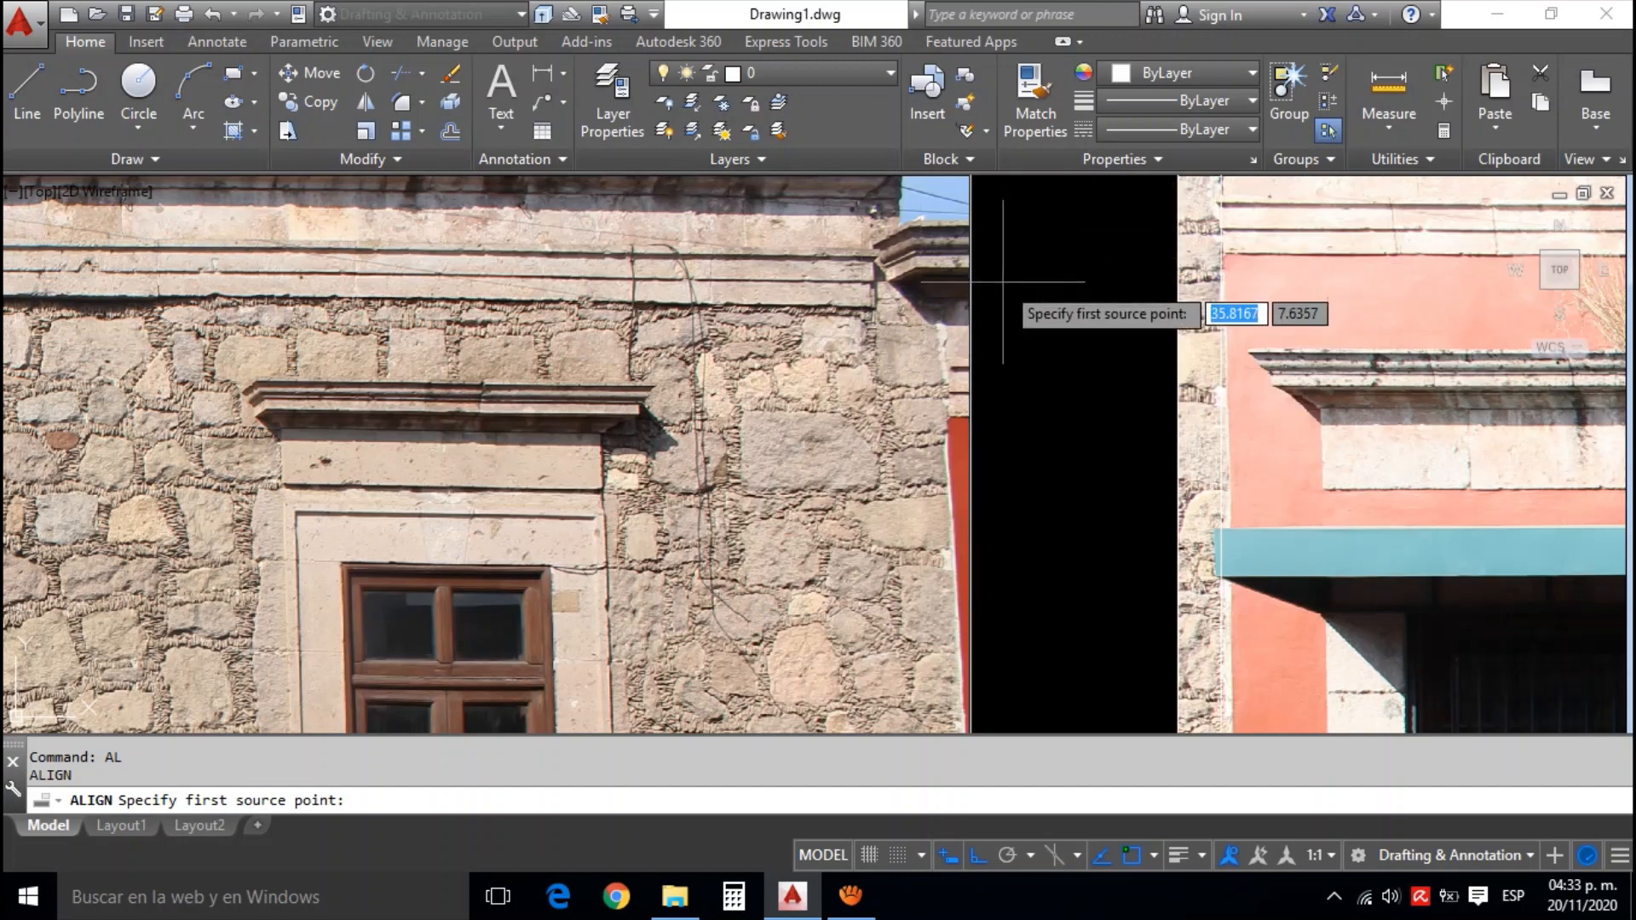
drag(1038, 350, 1015, 438)
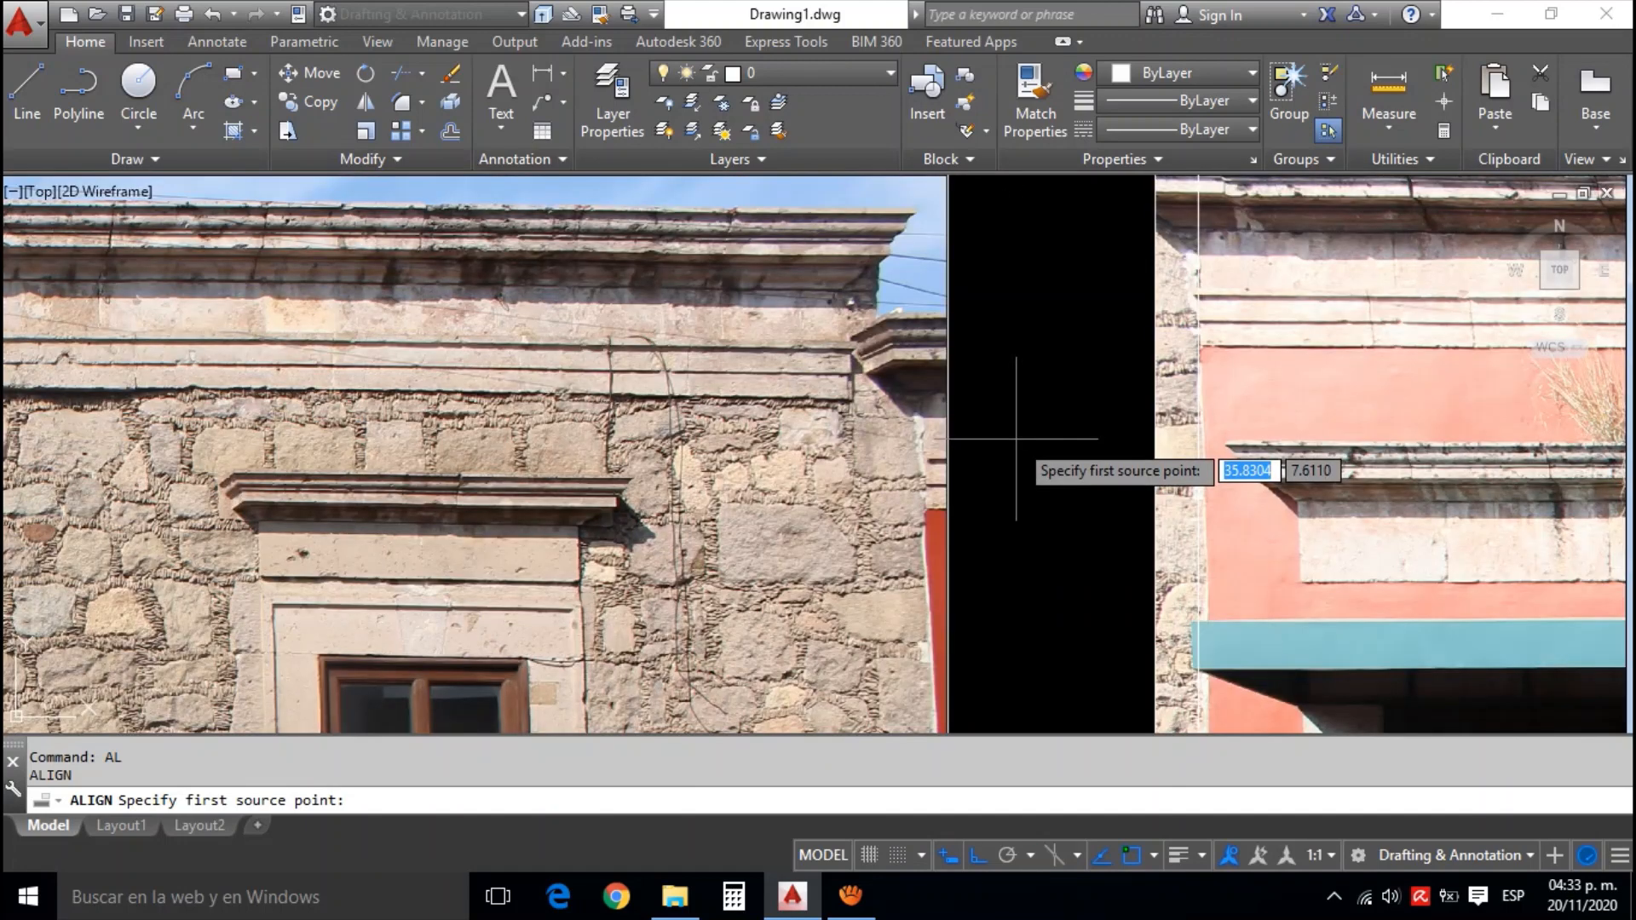
drag(1018, 345, 999, 407)
scroll(1003, 407, down, 2)
mouse_move(1014, 533)
mouse_down()
mouse_move(1025, 241)
mouse_move(1020, 383)
mouse_up()
scroll(997, 443, up, 2)
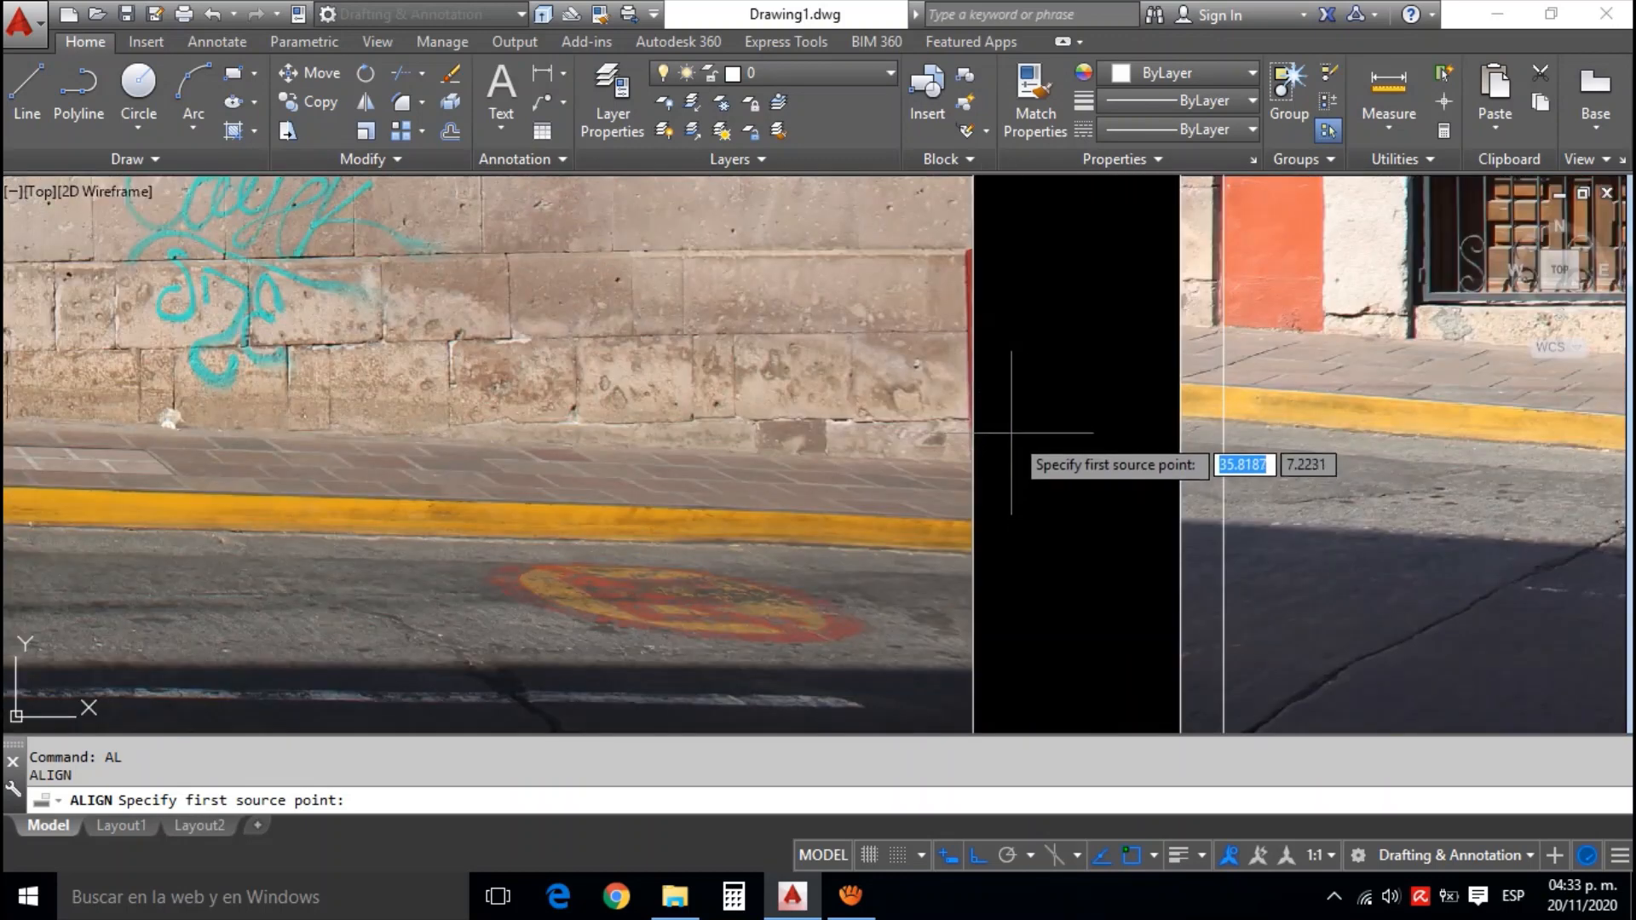
scroll(943, 566, up, 2)
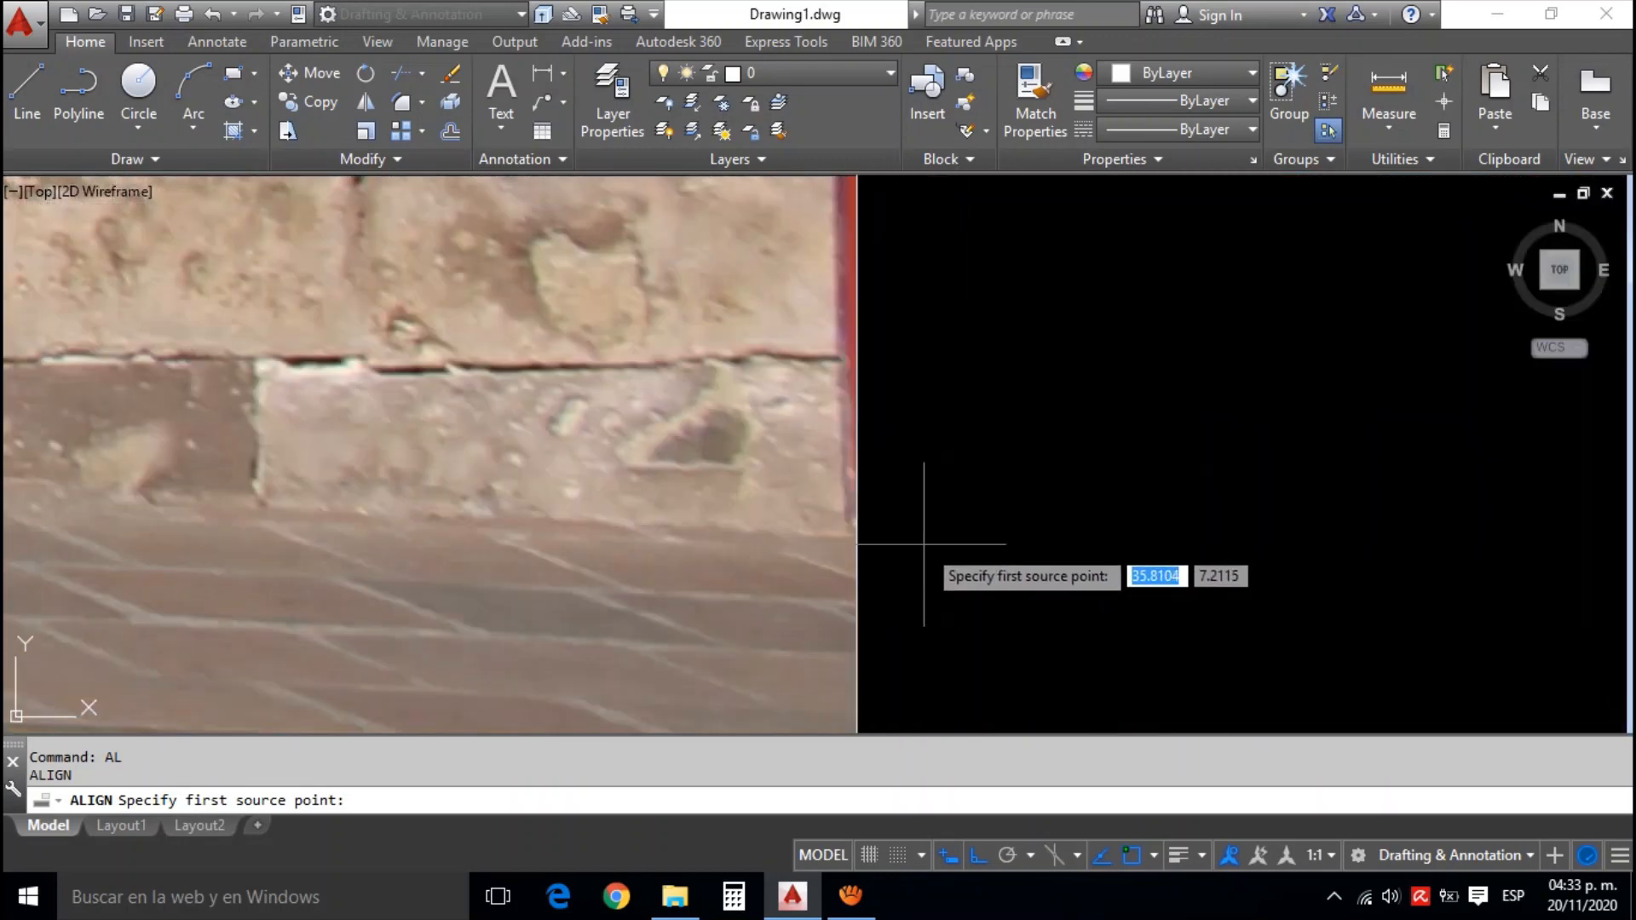
click(856, 537)
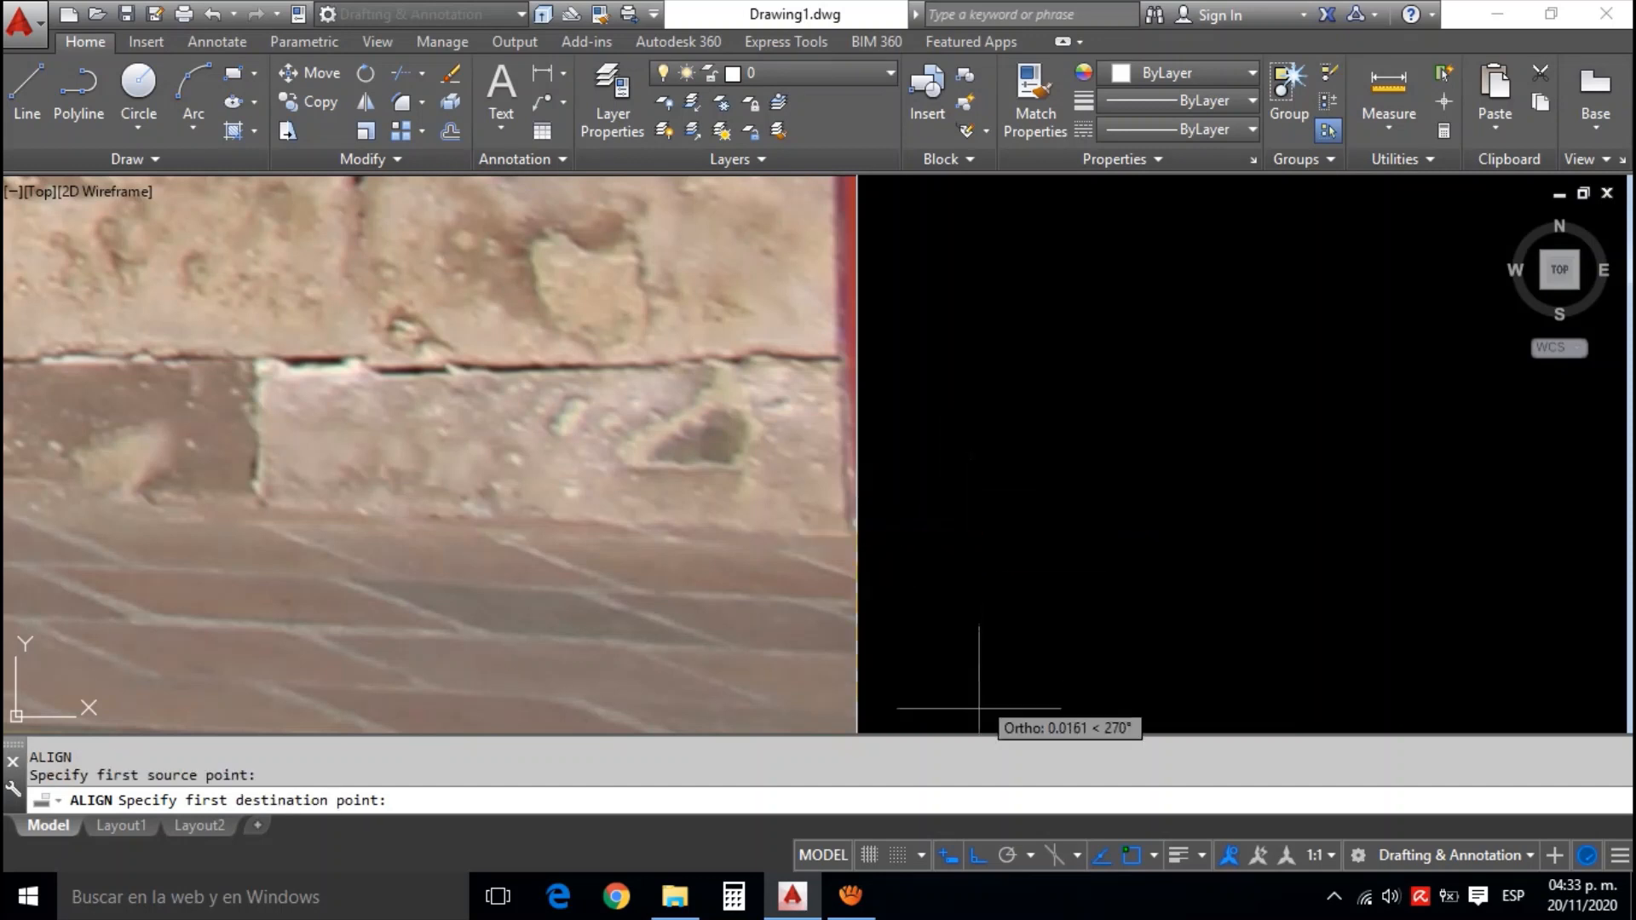
Turn Ortho off and set the first destination point on the vertical guide line at the base of the orange facade
click(978, 855)
scroll(1073, 571, down, 3)
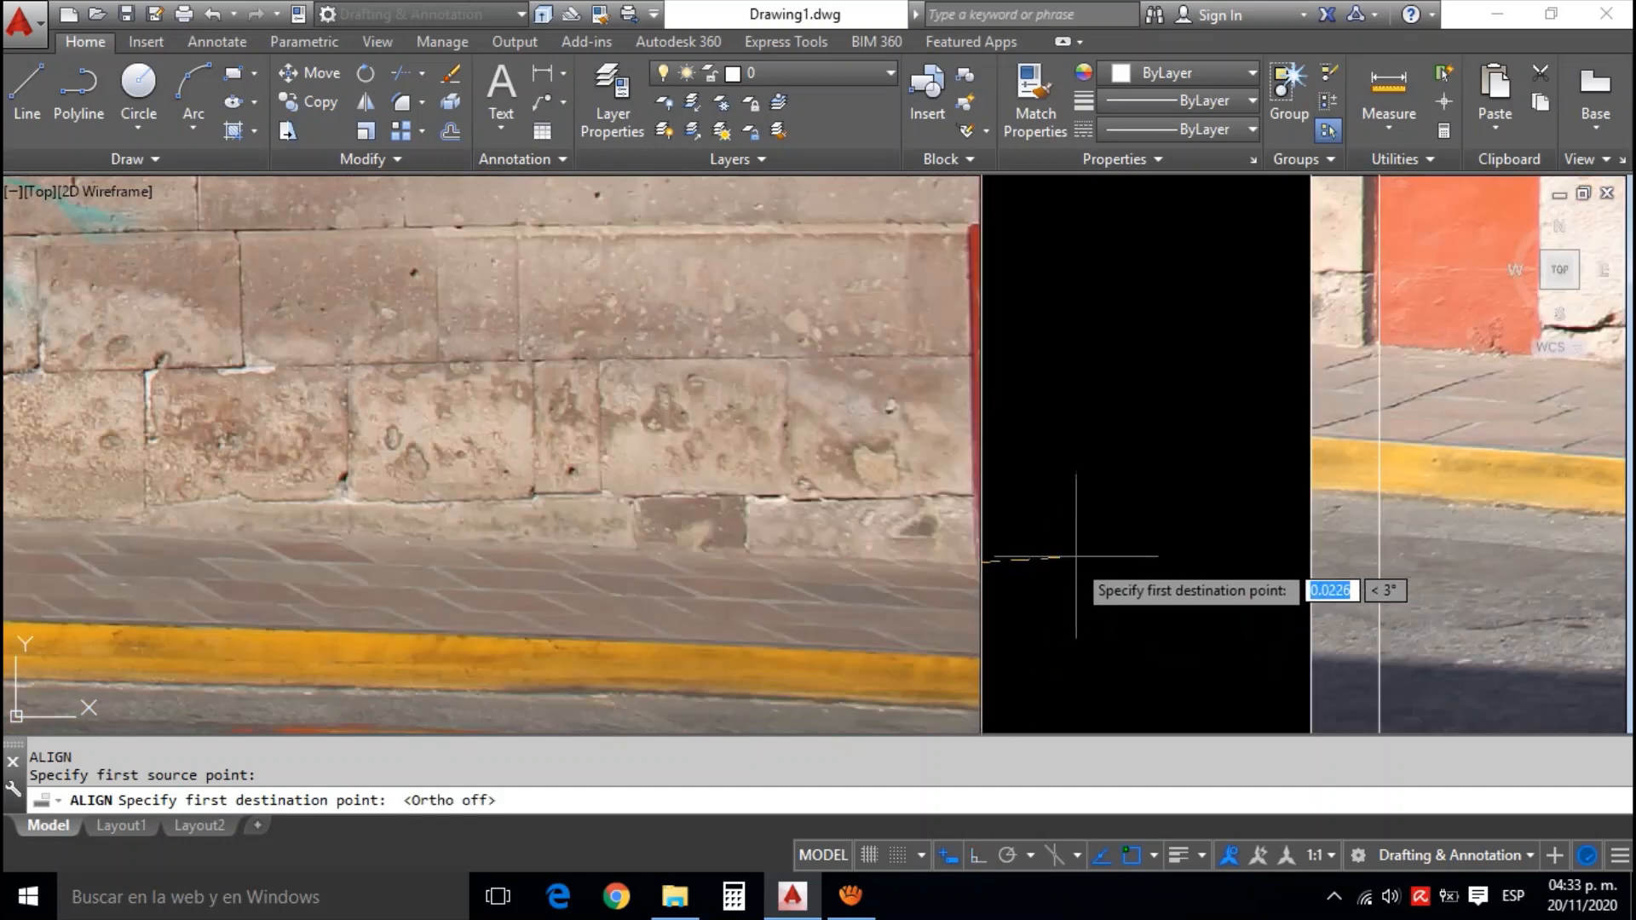
scroll(1161, 427, up, 4)
scroll(1397, 405, up, 3)
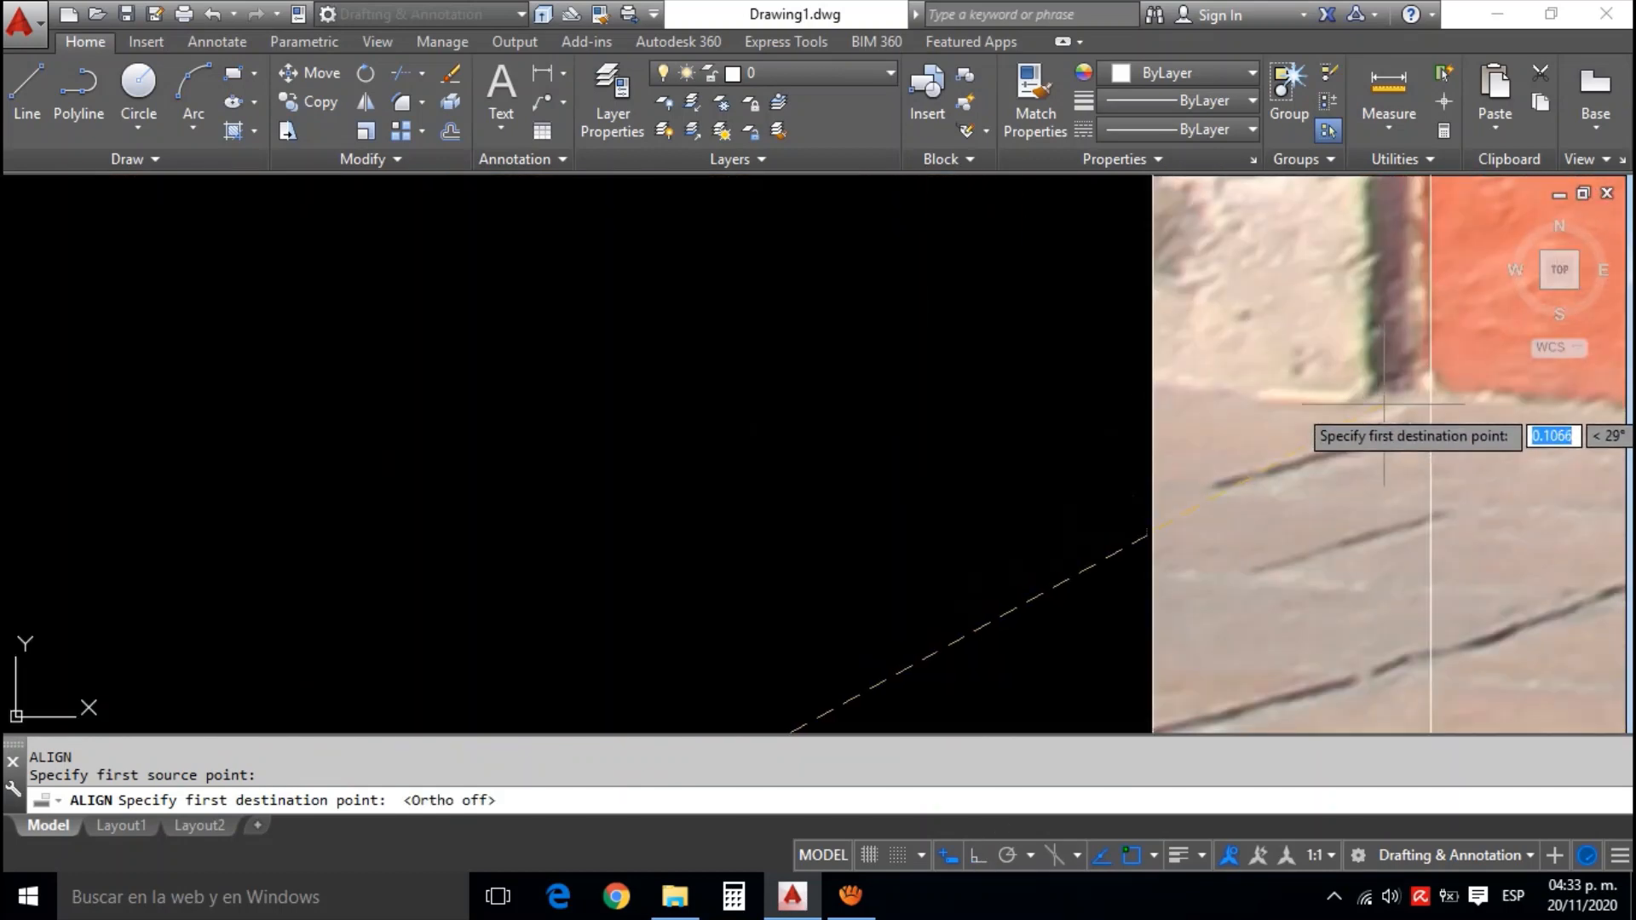
click(1432, 390)
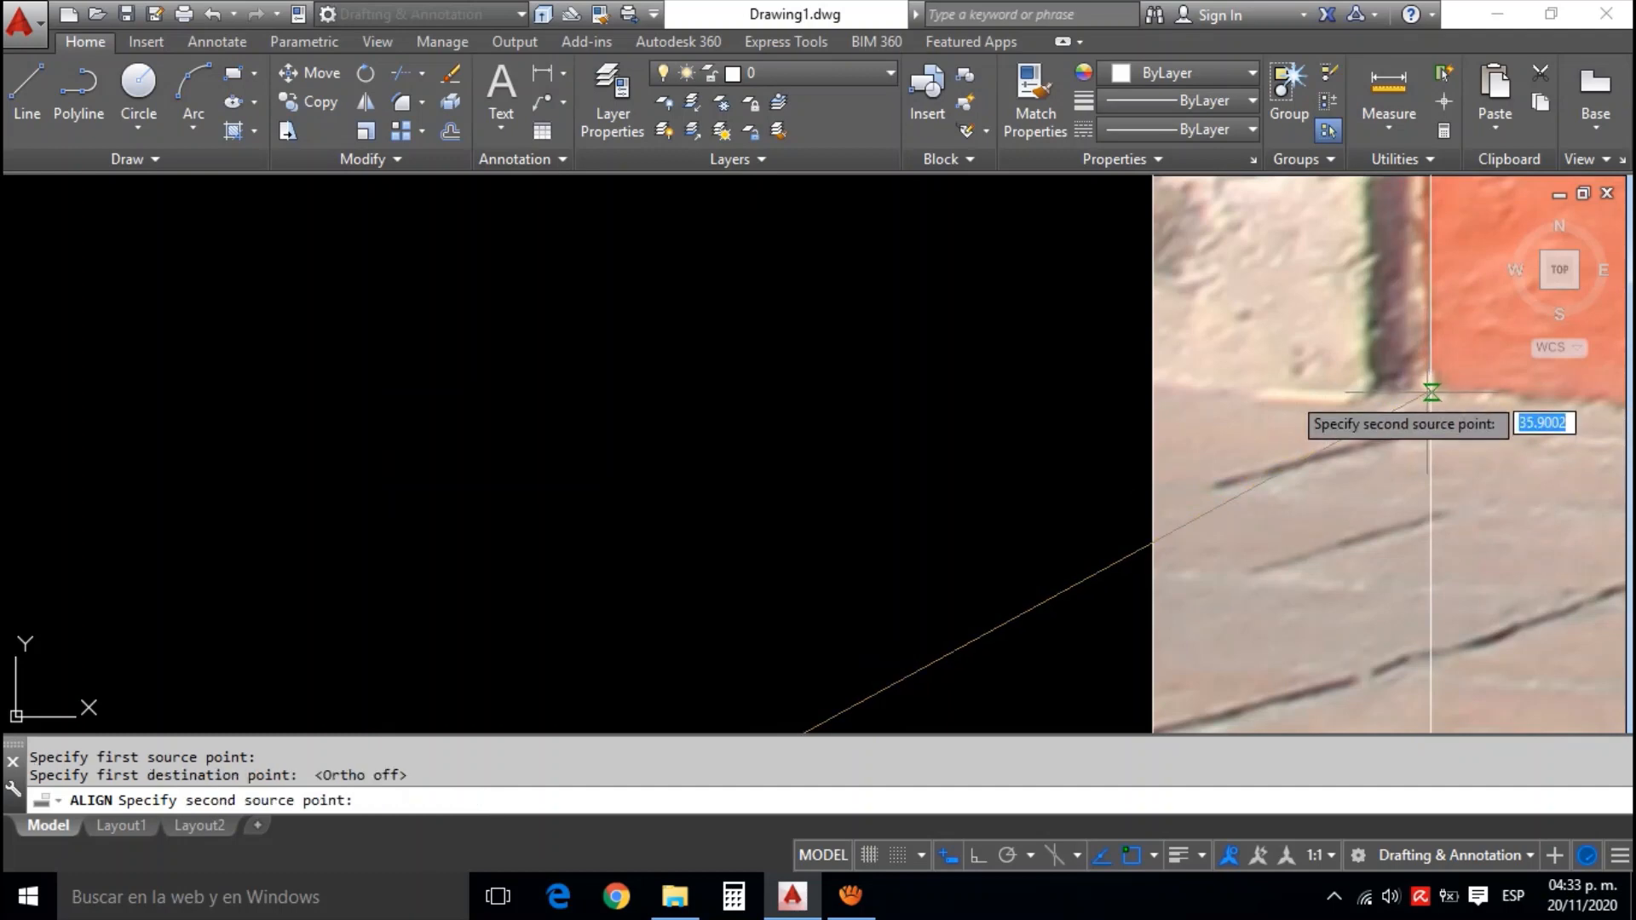
Set the second source point on the stone photo's right edge, at the top of the neighbouring facade's cornice
scroll(1432, 394, down, 5)
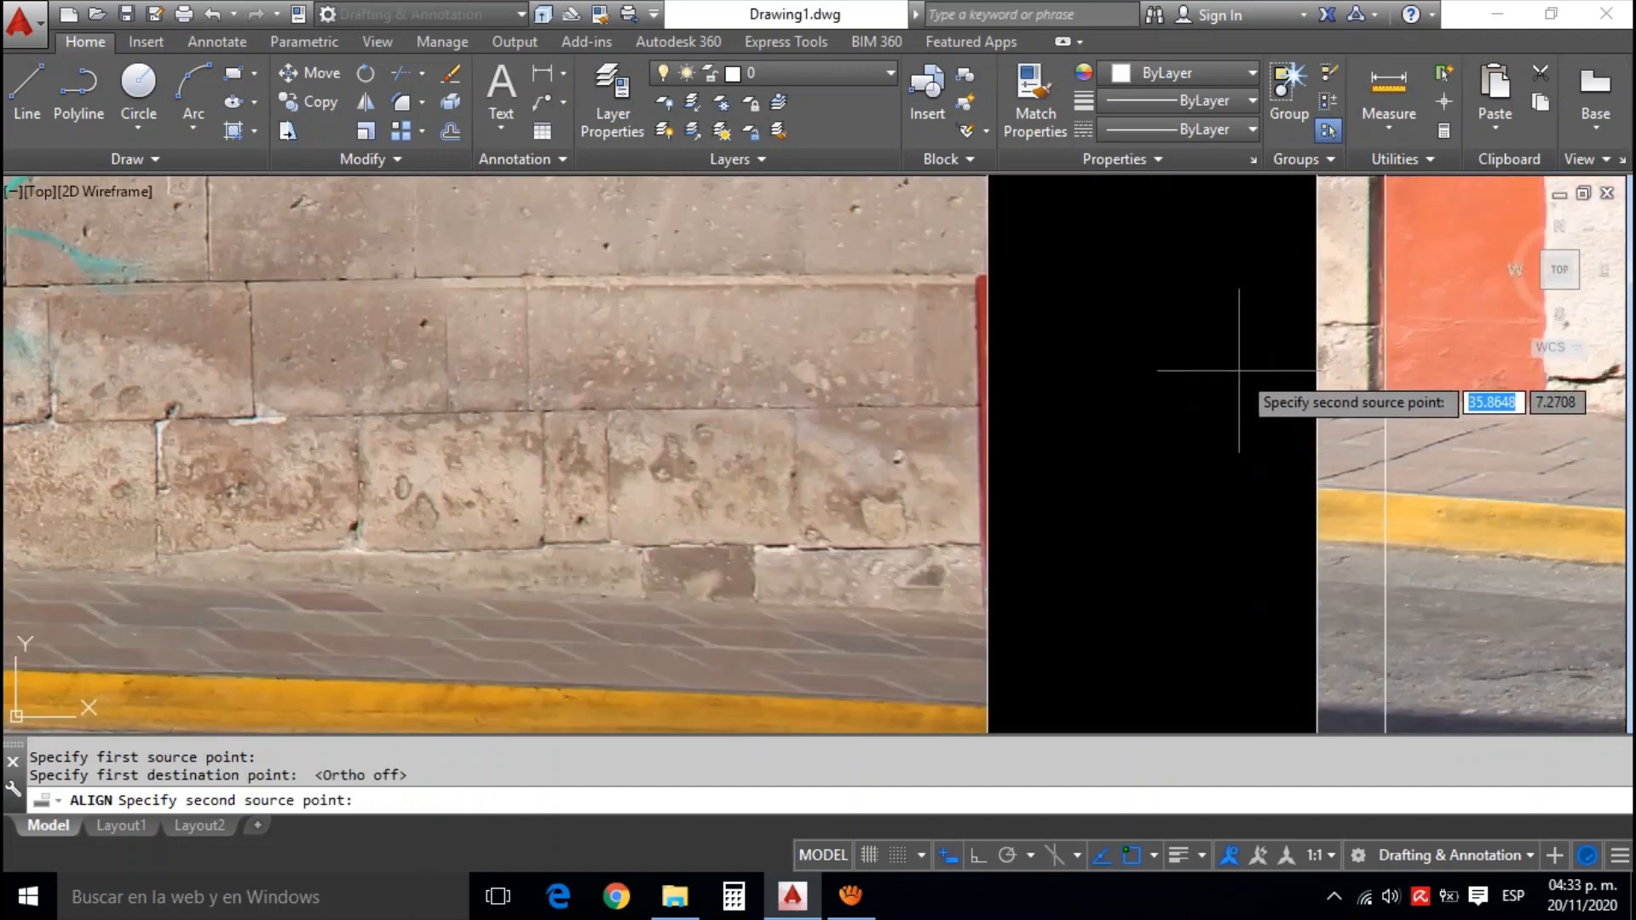
scroll(1239, 371, down, 3)
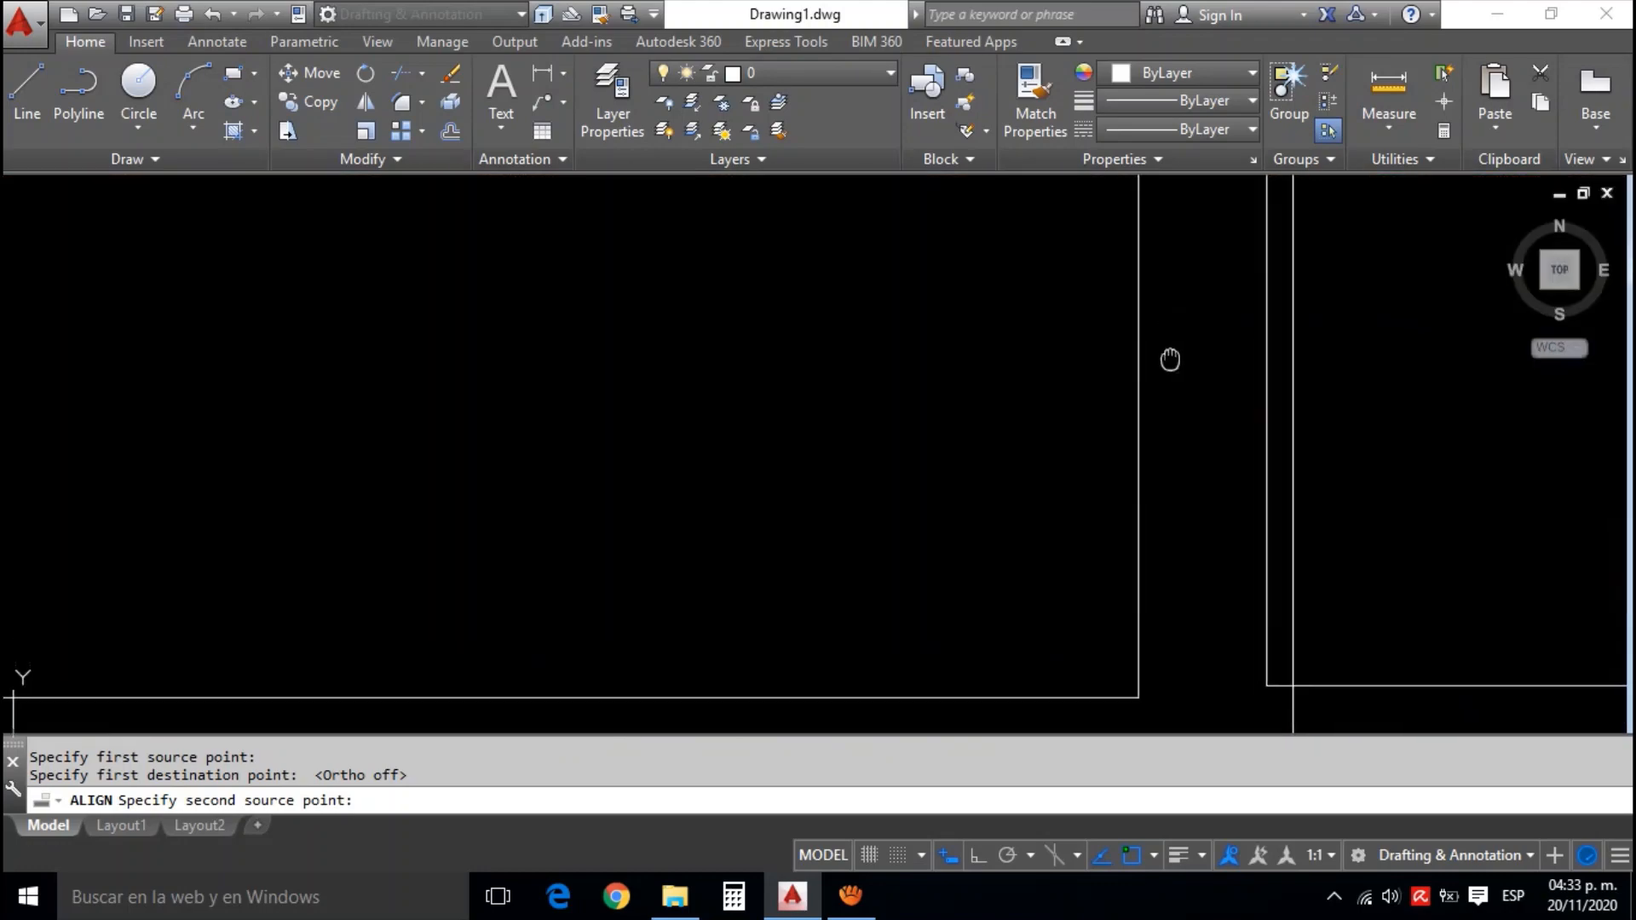
scroll(1163, 453, down, 3)
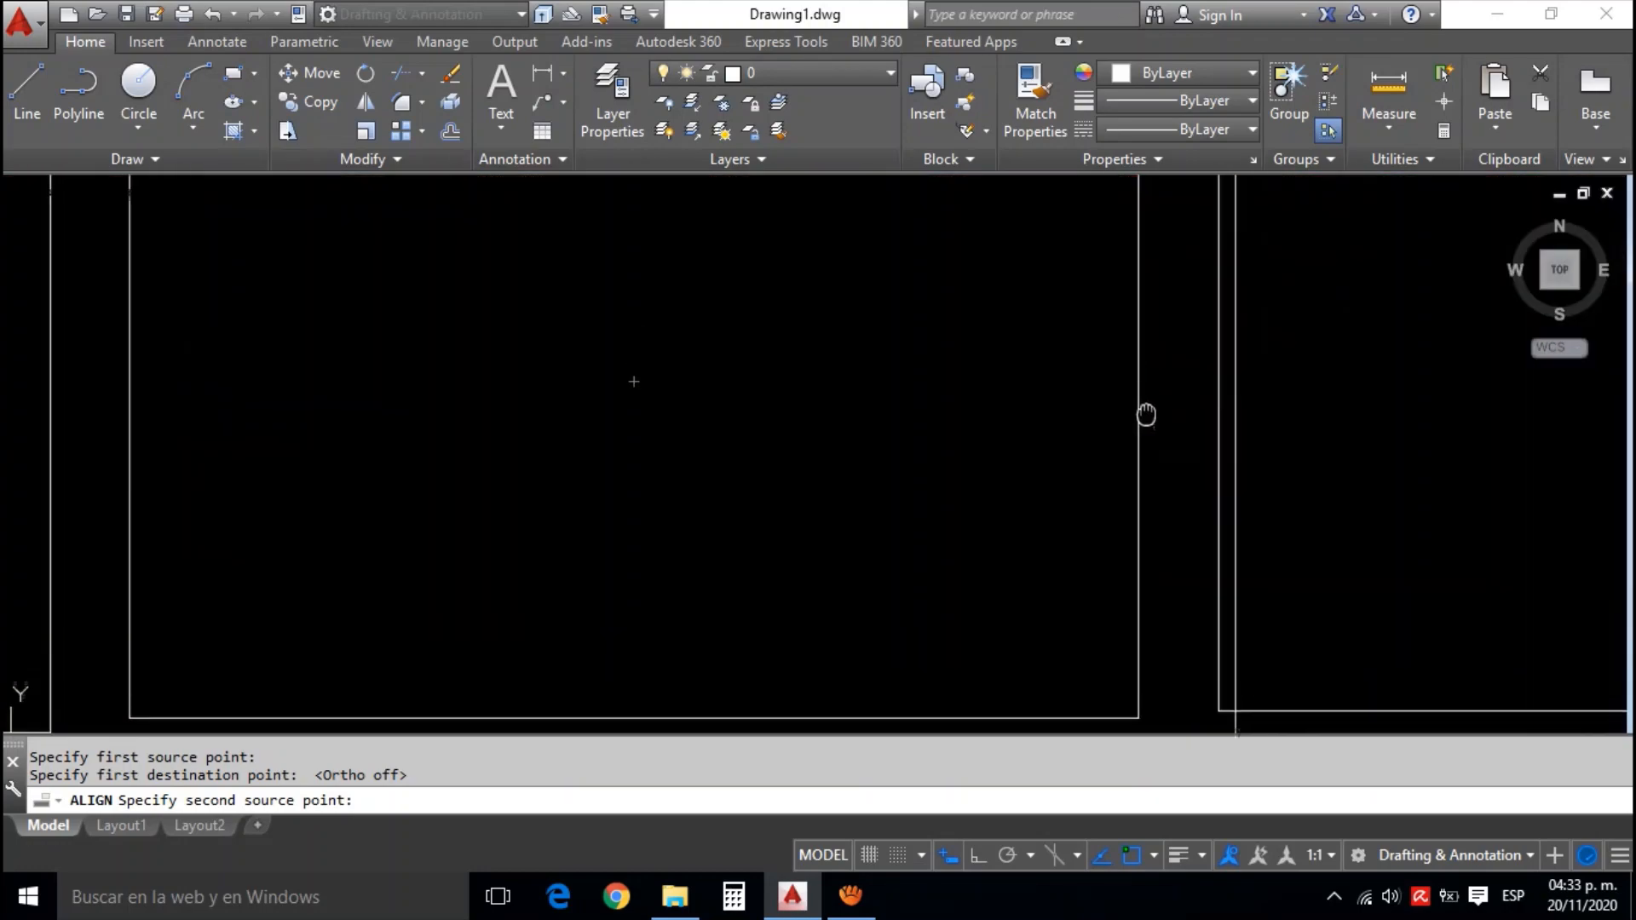
scroll(1157, 270, up, 5)
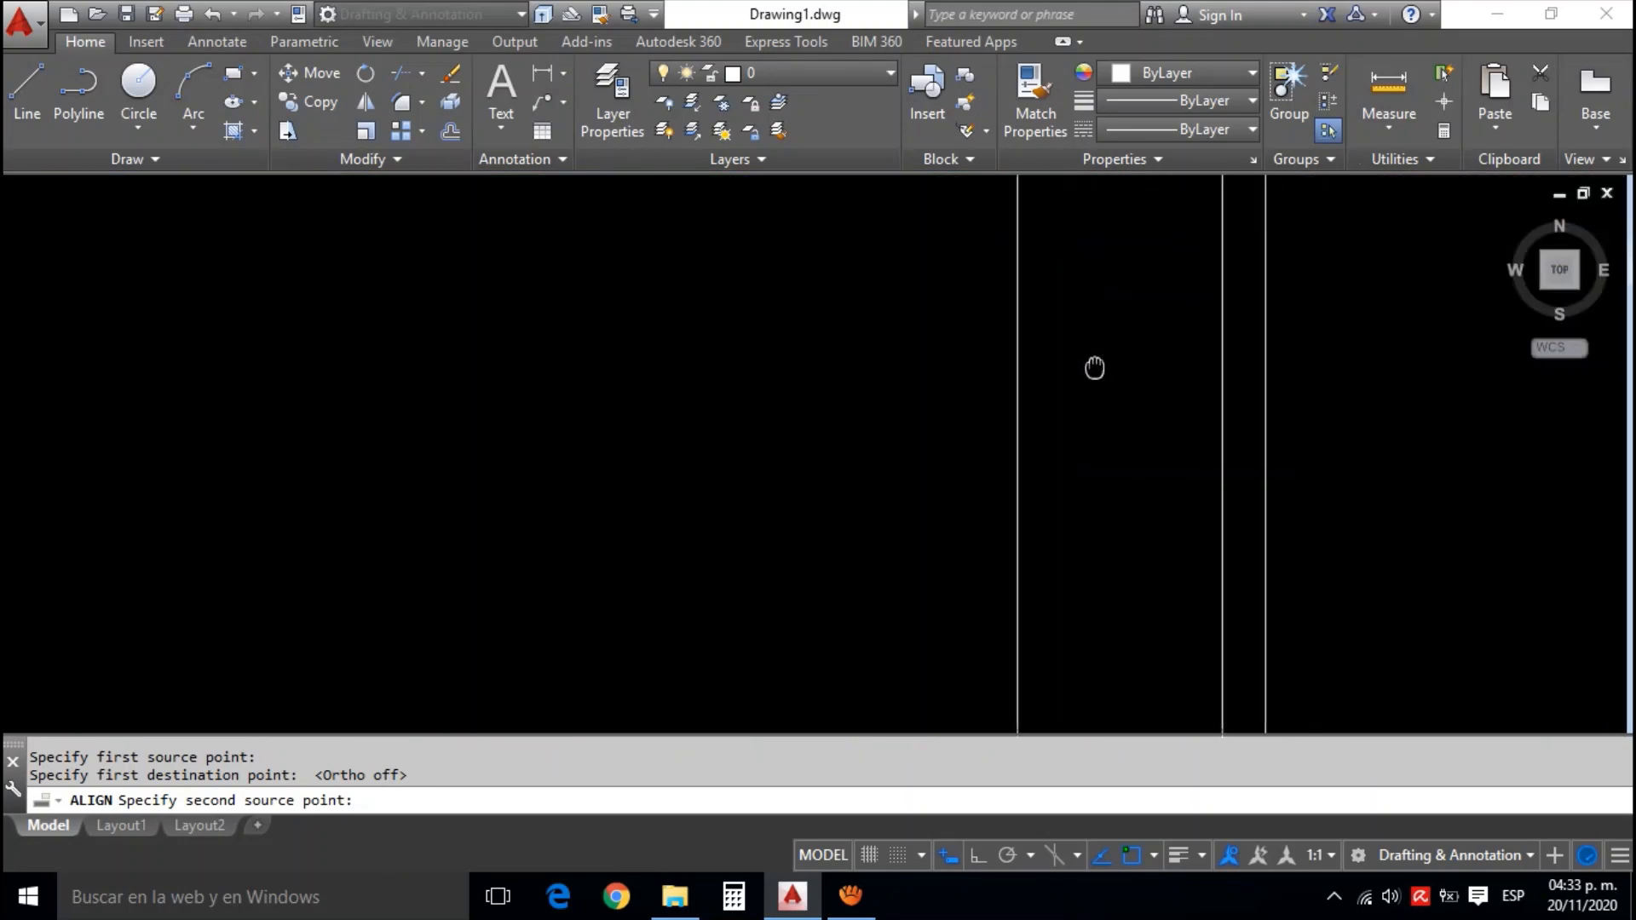
scroll(1059, 397, up, 2)
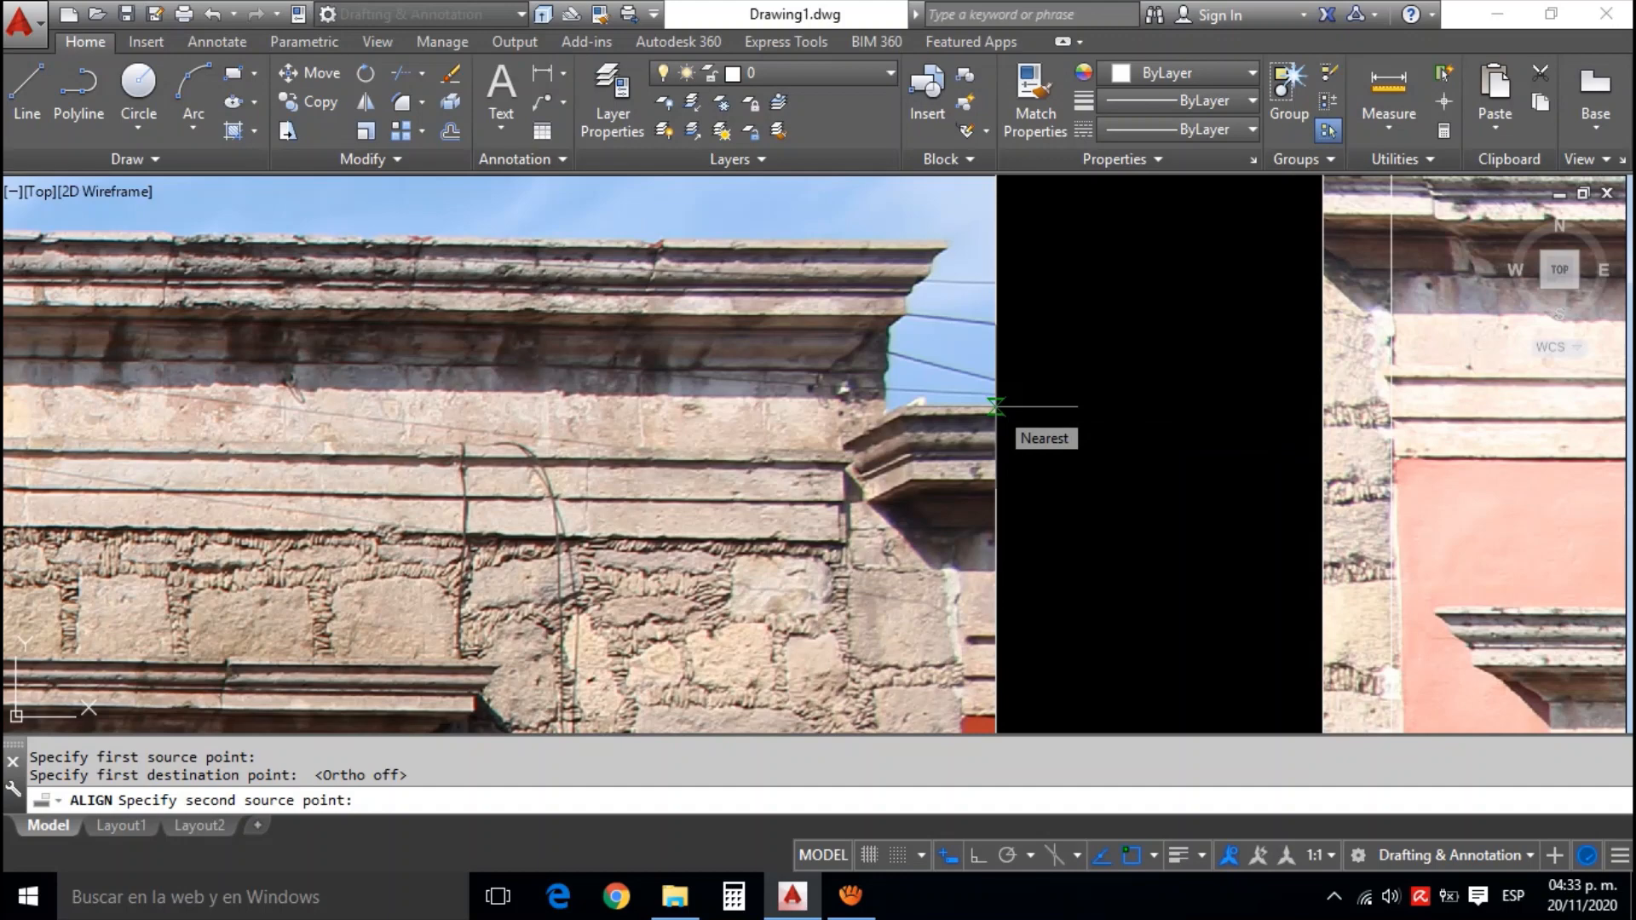
click(995, 406)
Set the second destination point on the guide line at the top of the orange facade's cornice, and scale the photo to the alignment points
scroll(1115, 351, down, 2)
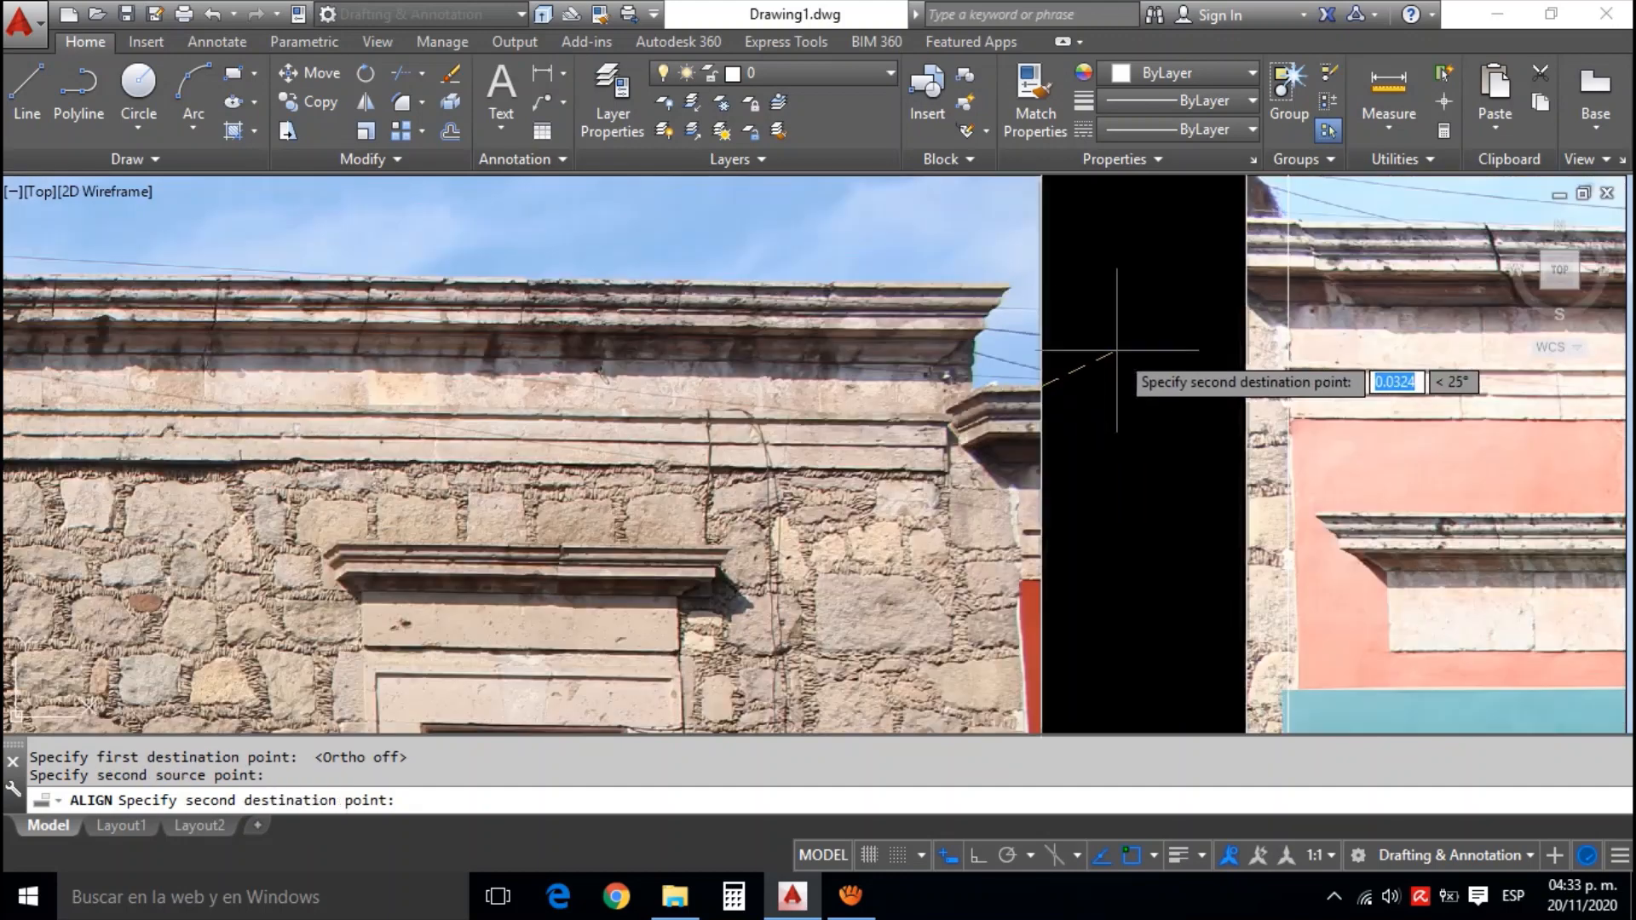
drag(1139, 326, 1056, 368)
scroll(1110, 289, up, 2)
scroll(1108, 288, up, 1)
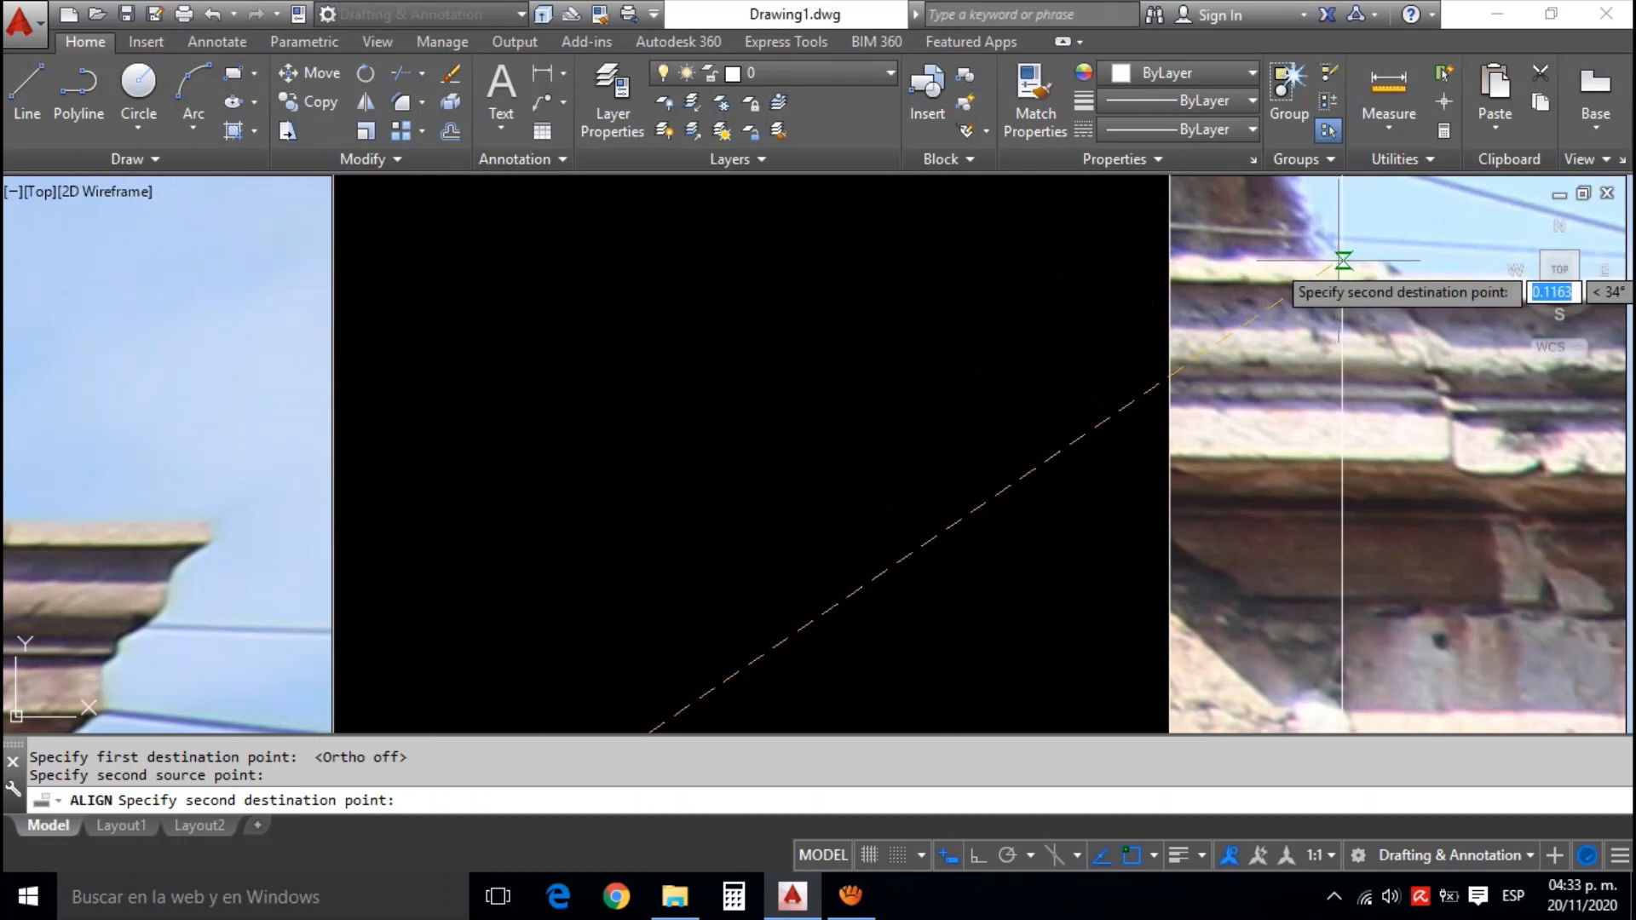
click(1343, 261)
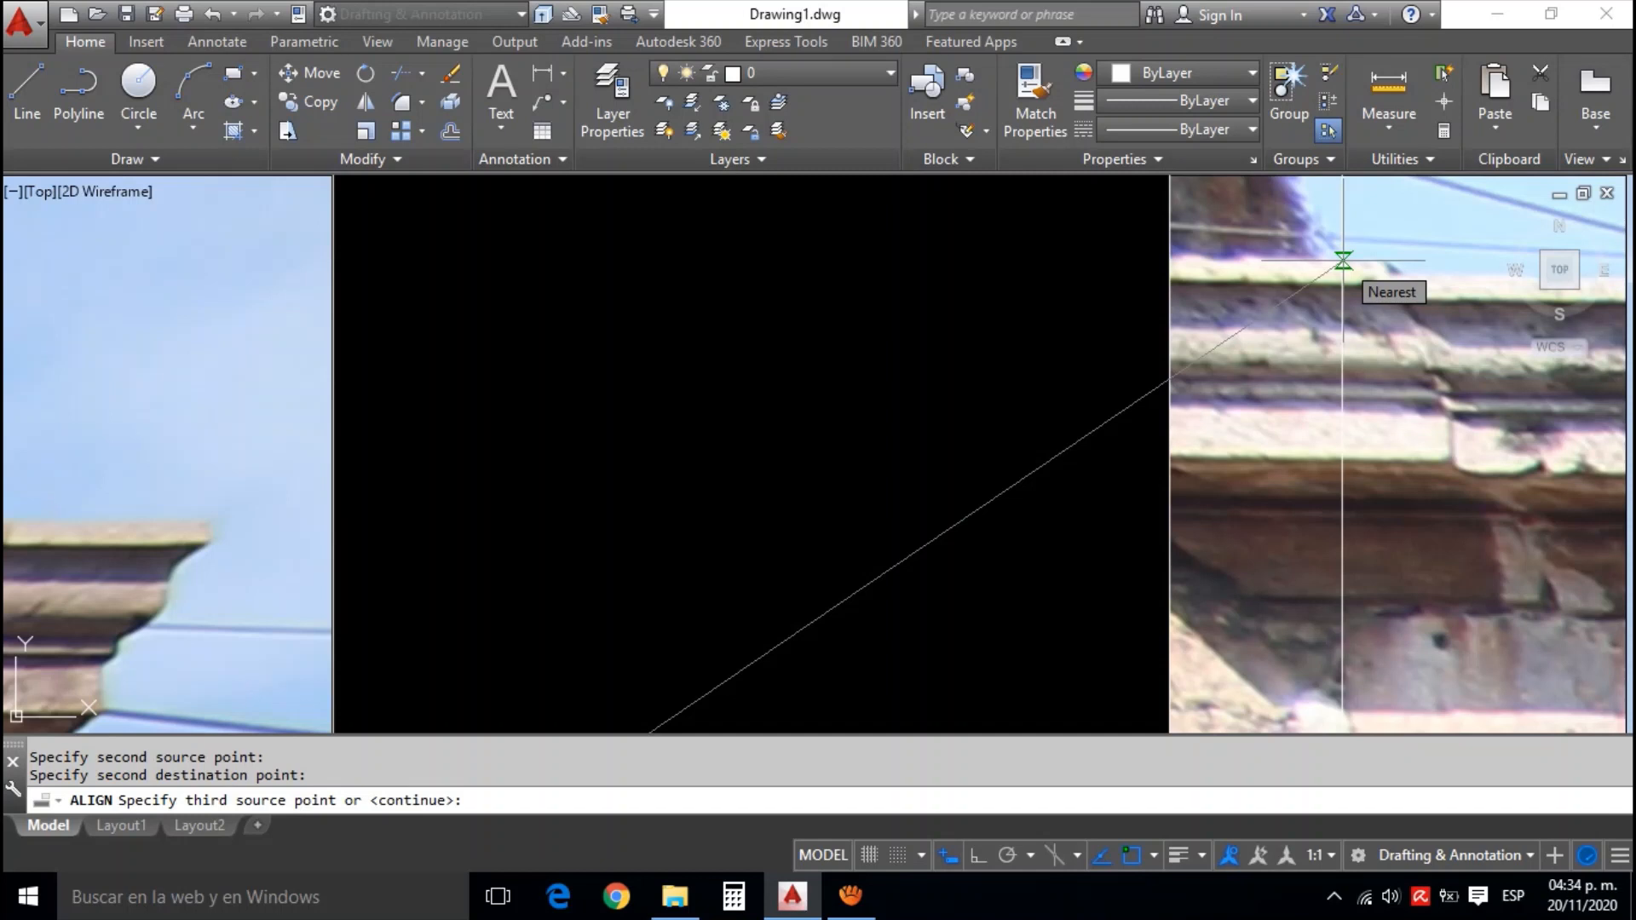
key(Return)
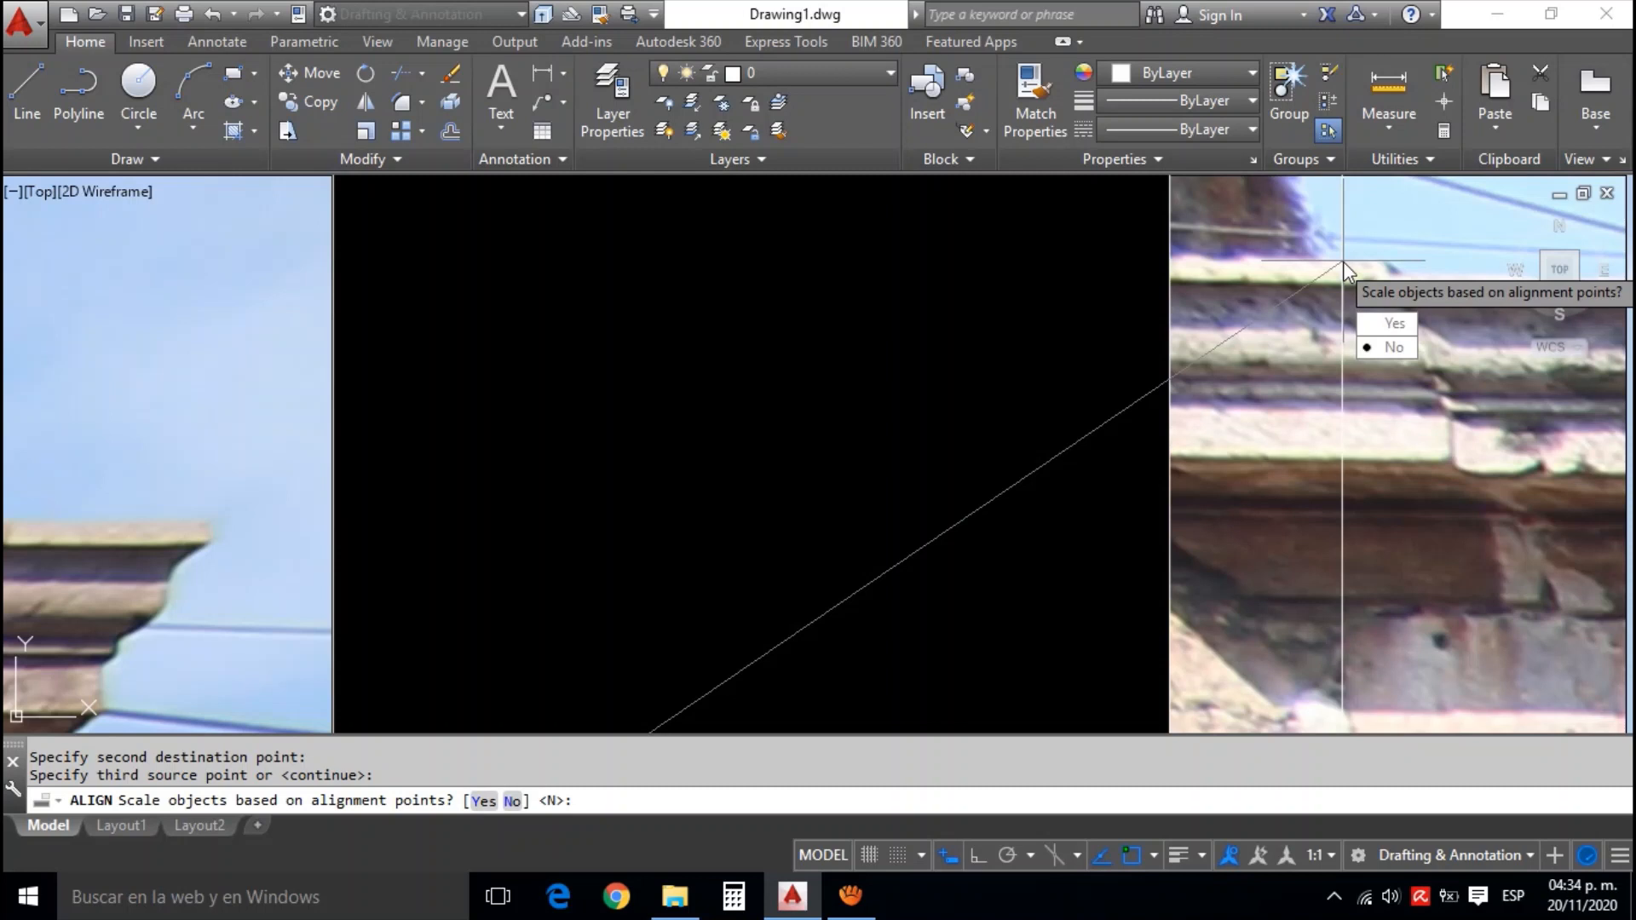
text(y)
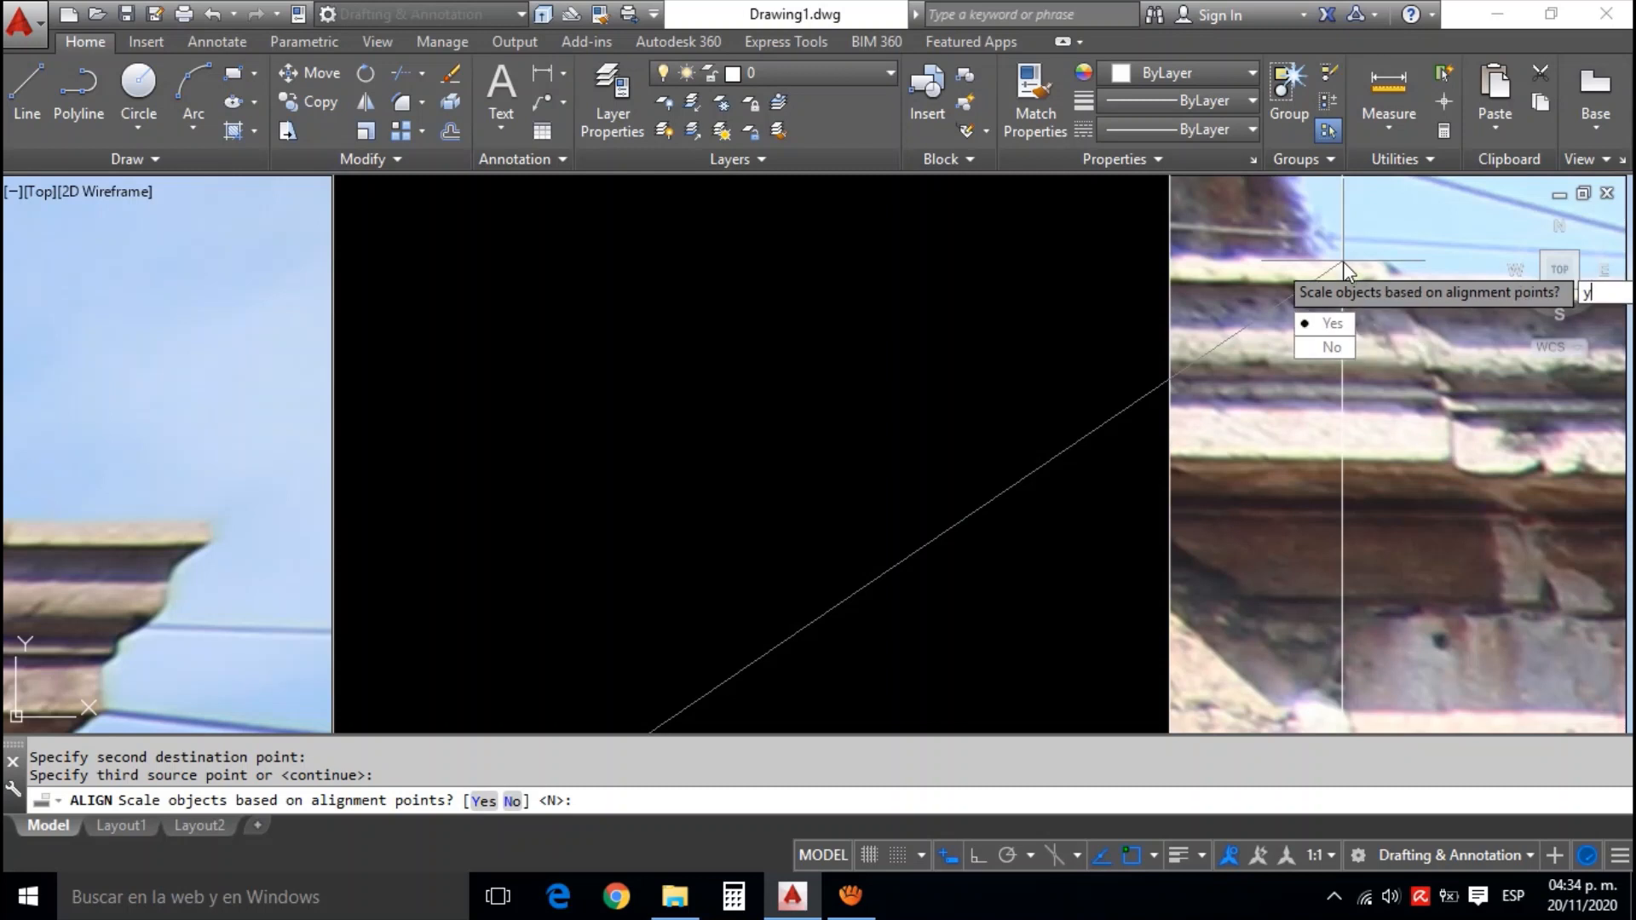
key(Return)
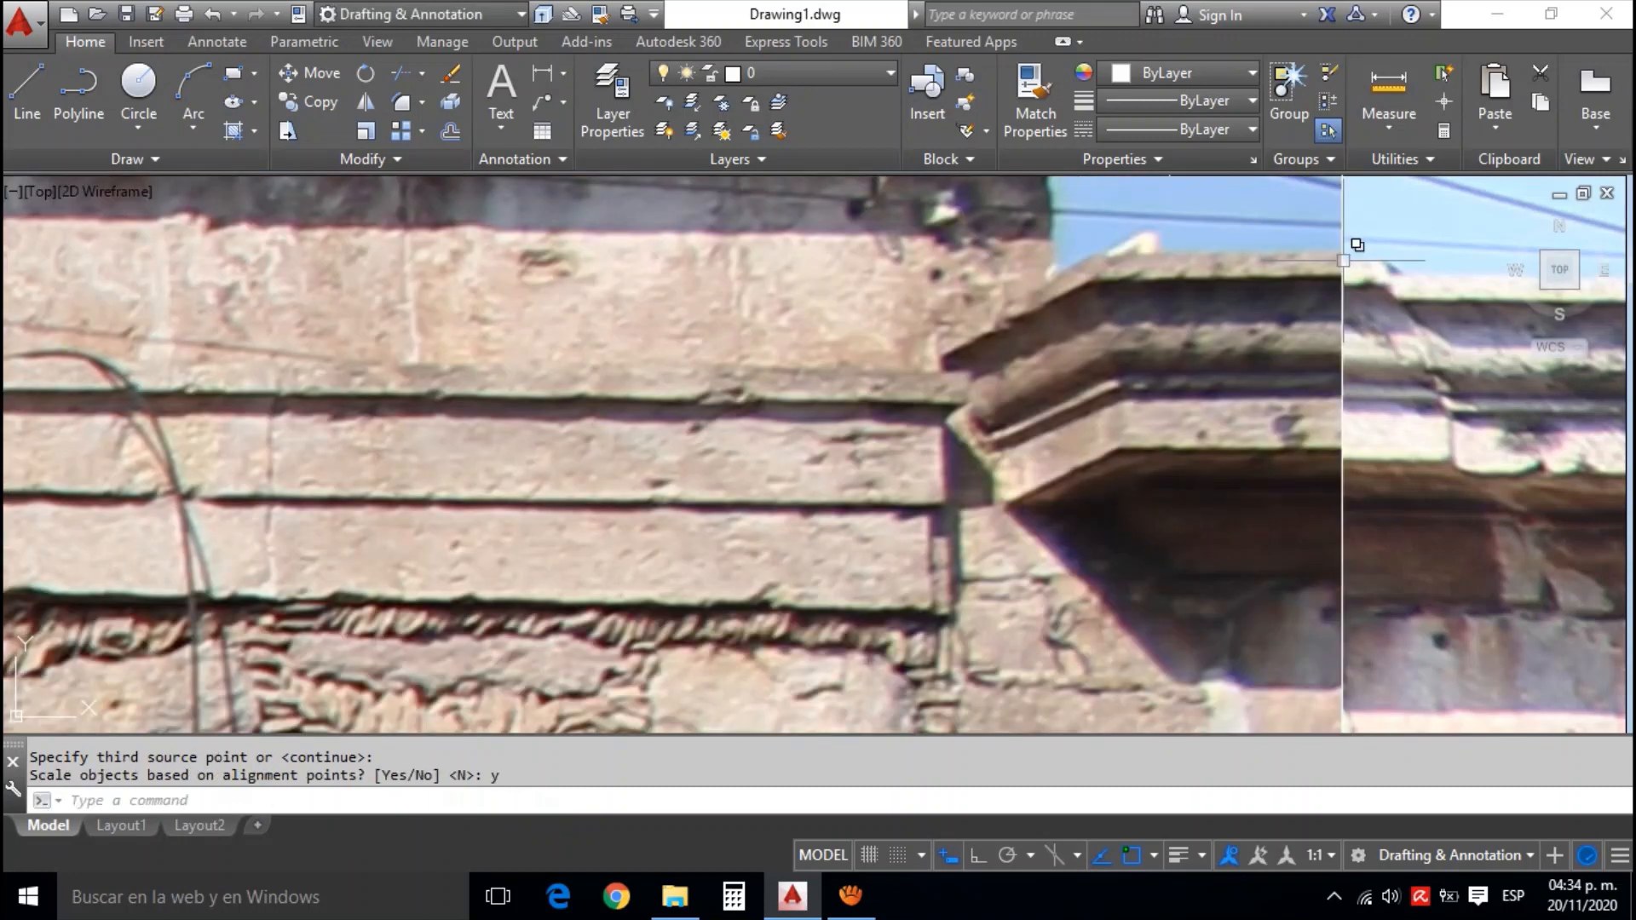
Examine the join between the stone and orange facade photos, checking the cornices and the wall bases
scroll(1343, 260, down, 6)
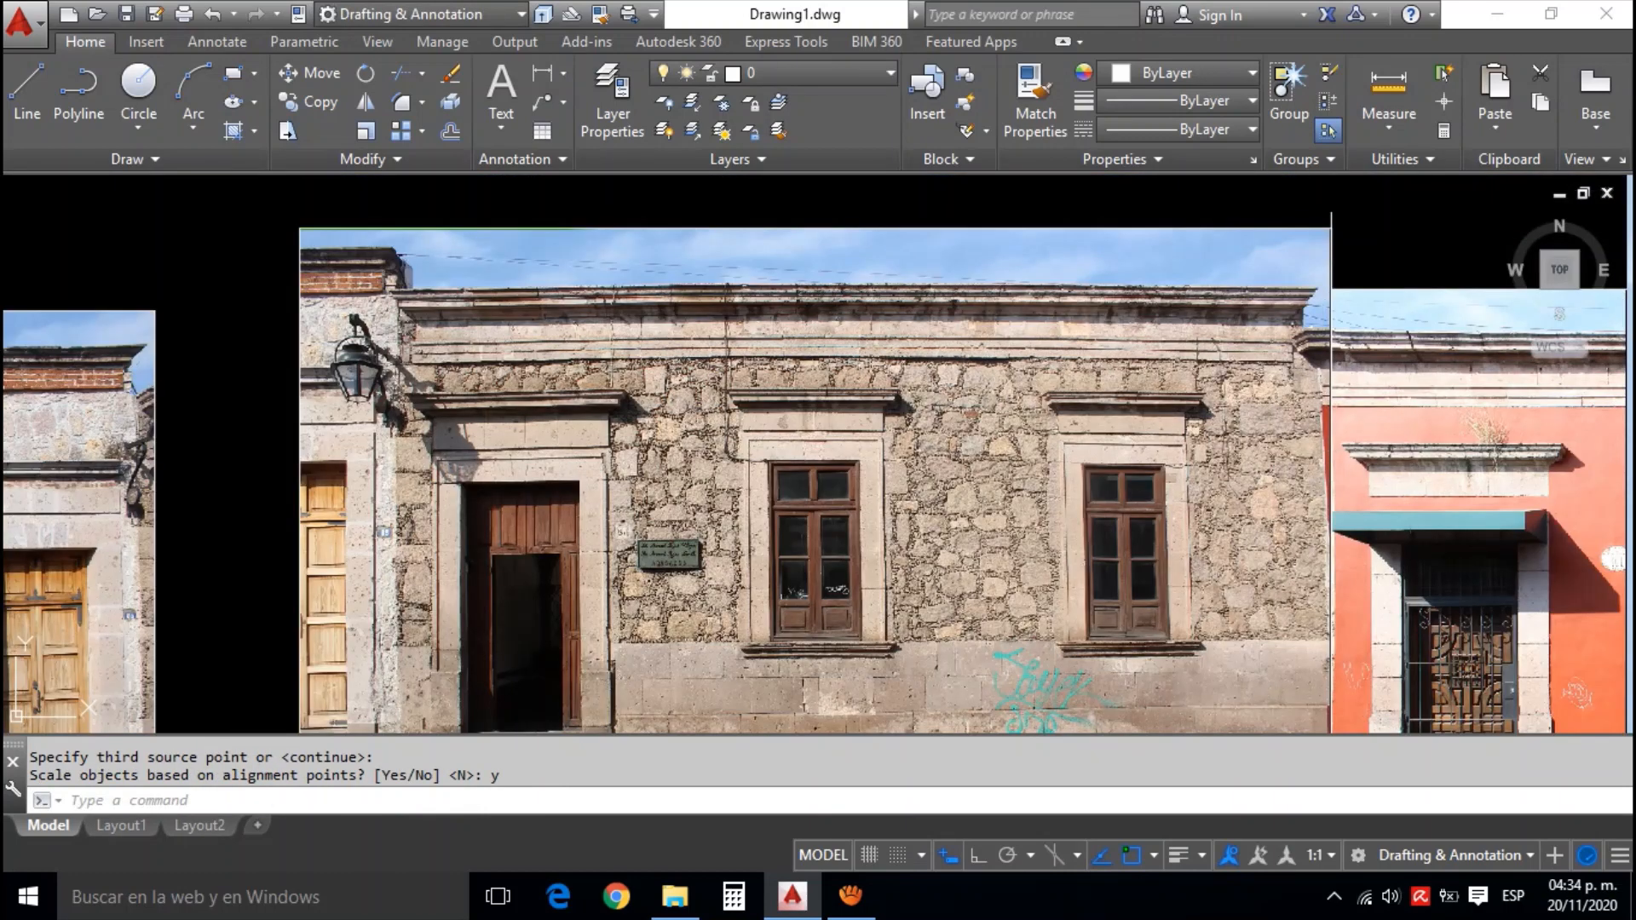
mouse_move(1315, 685)
mouse_down()
mouse_move(1272, 536)
mouse_move(1288, 467)
mouse_move(1247, 507)
mouse_up()
drag(1242, 354, 1200, 418)
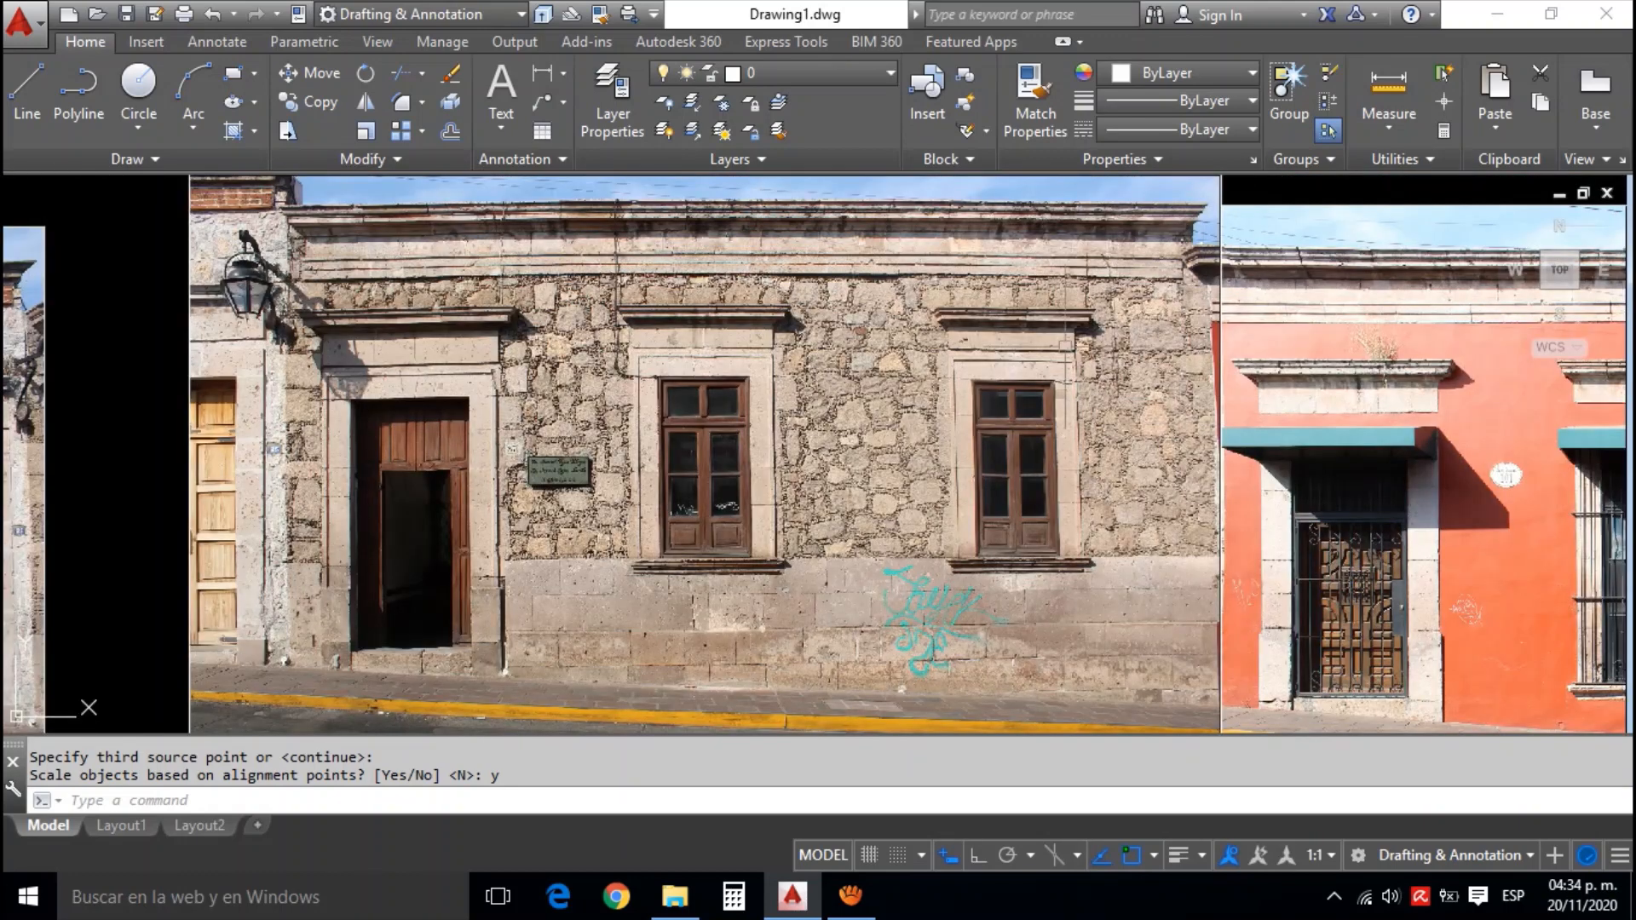
scroll(1193, 294, down, 1)
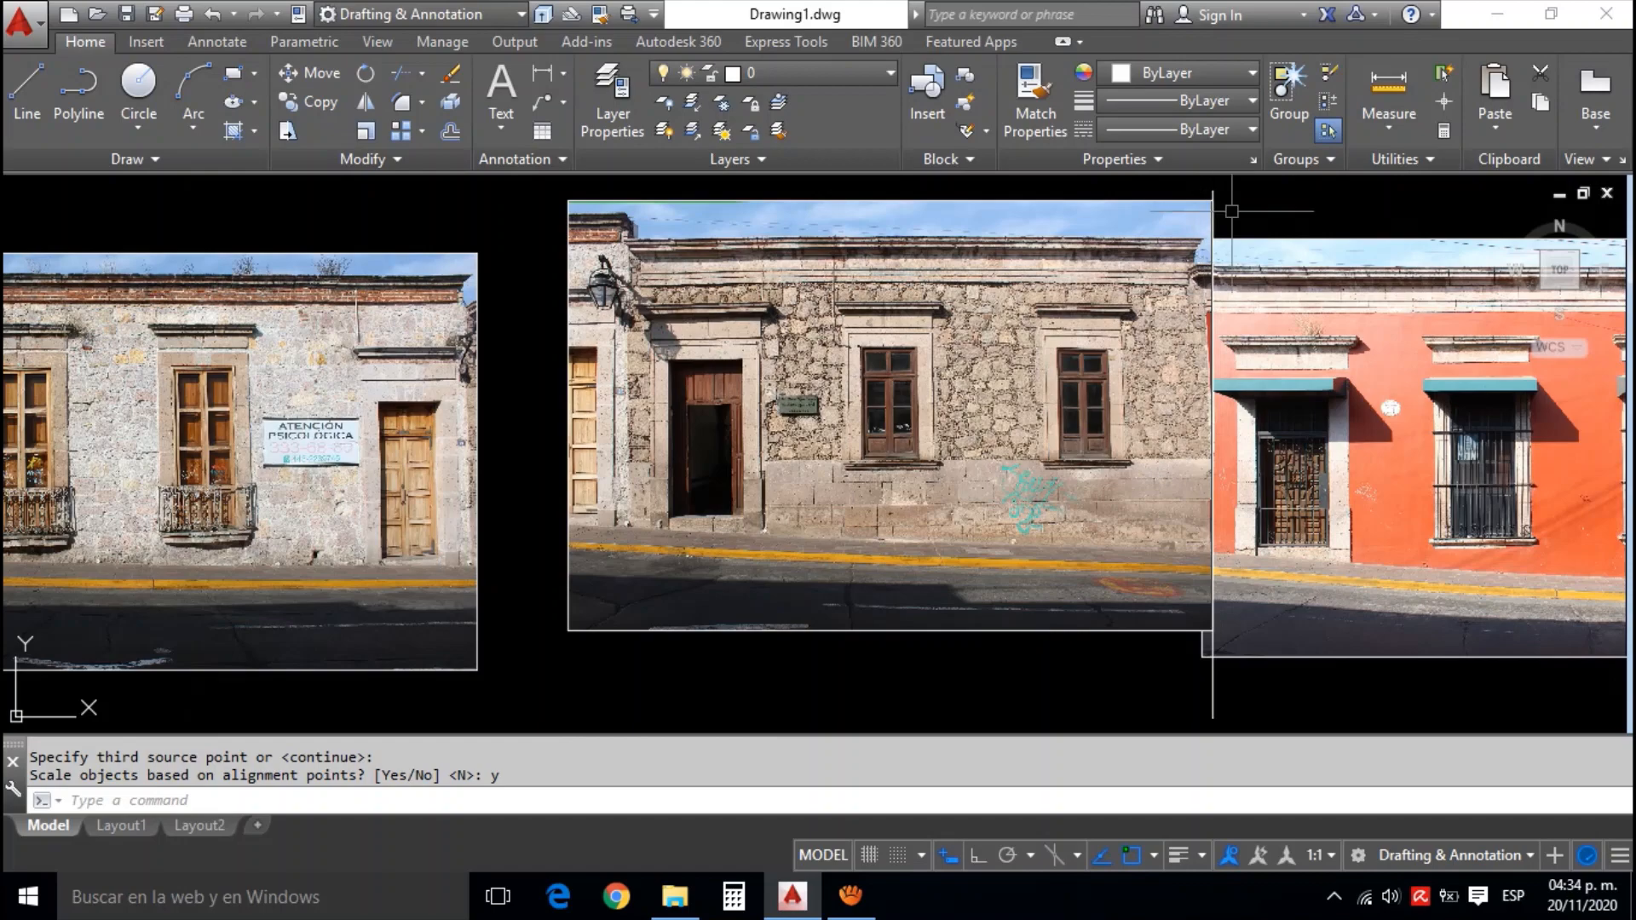
scroll(1231, 210, up, 4)
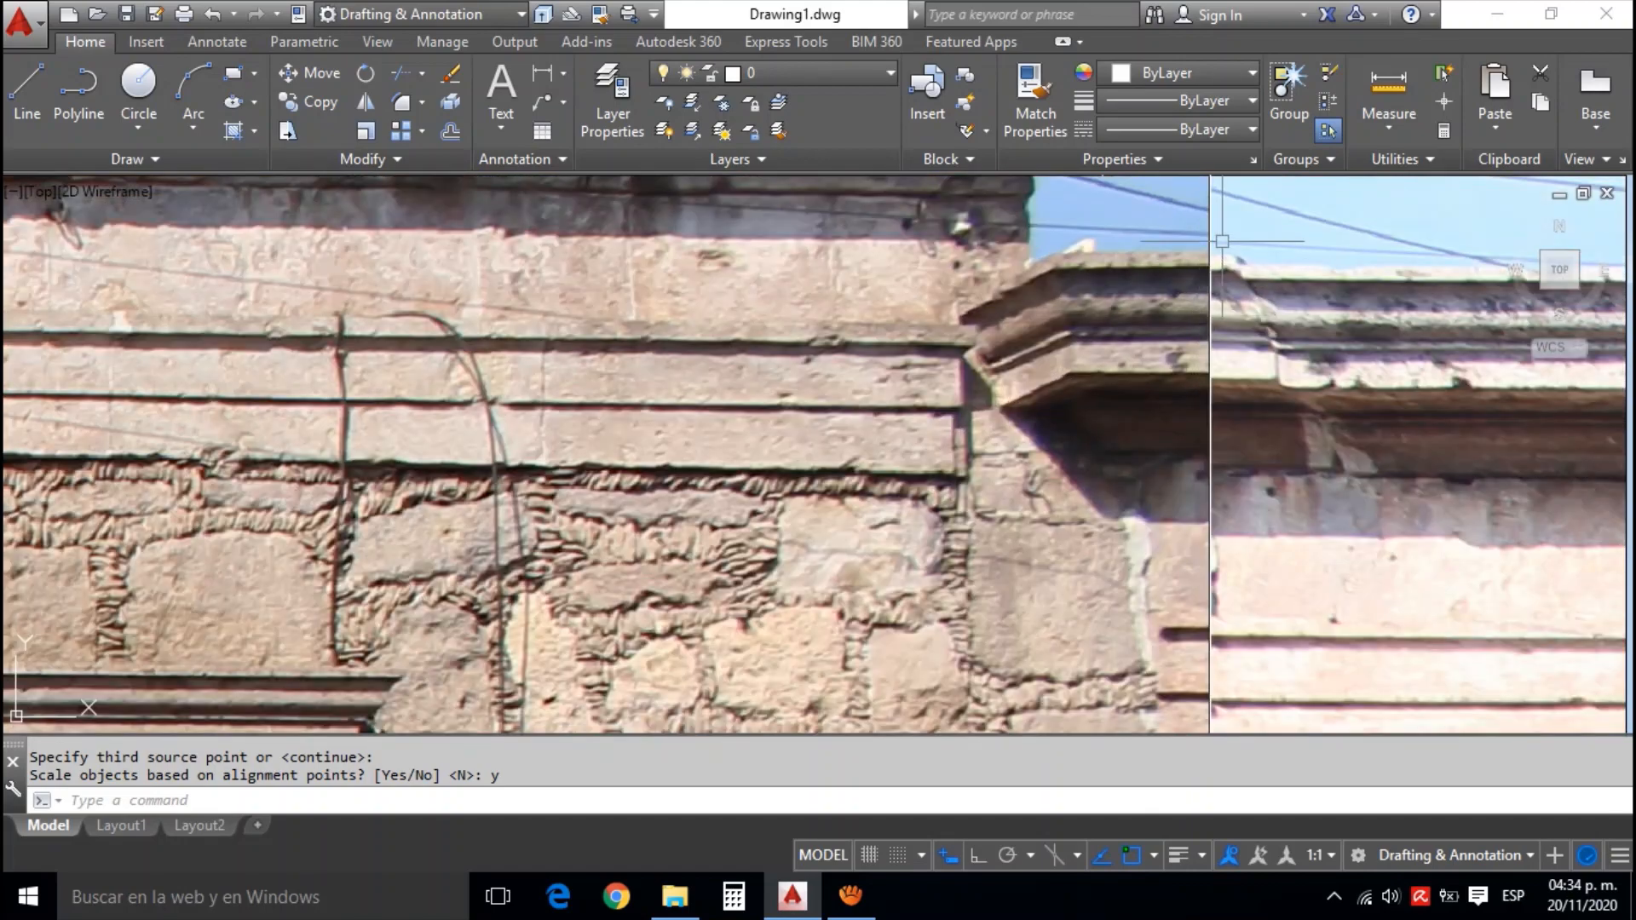
scroll(1222, 241, up, 2)
scroll(1180, 341, down, 2)
drag(1156, 281, 1129, 412)
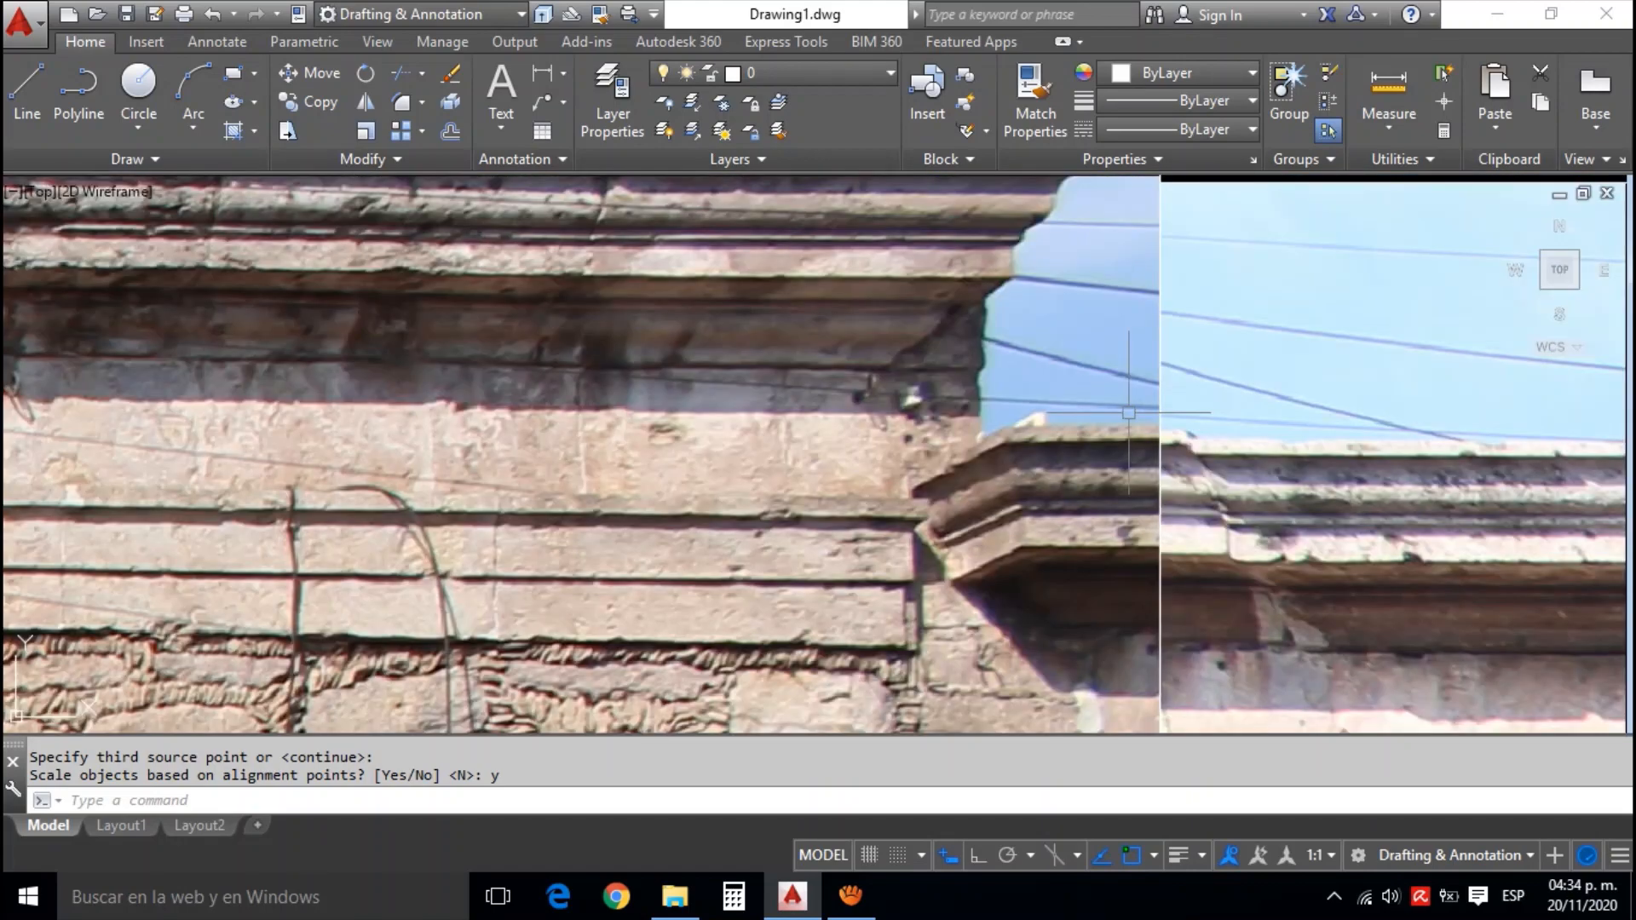
scroll(1128, 412, down, 5)
scroll(1144, 264, up, 3)
scroll(1067, 272, down, 4)
scroll(1065, 332, up, 2)
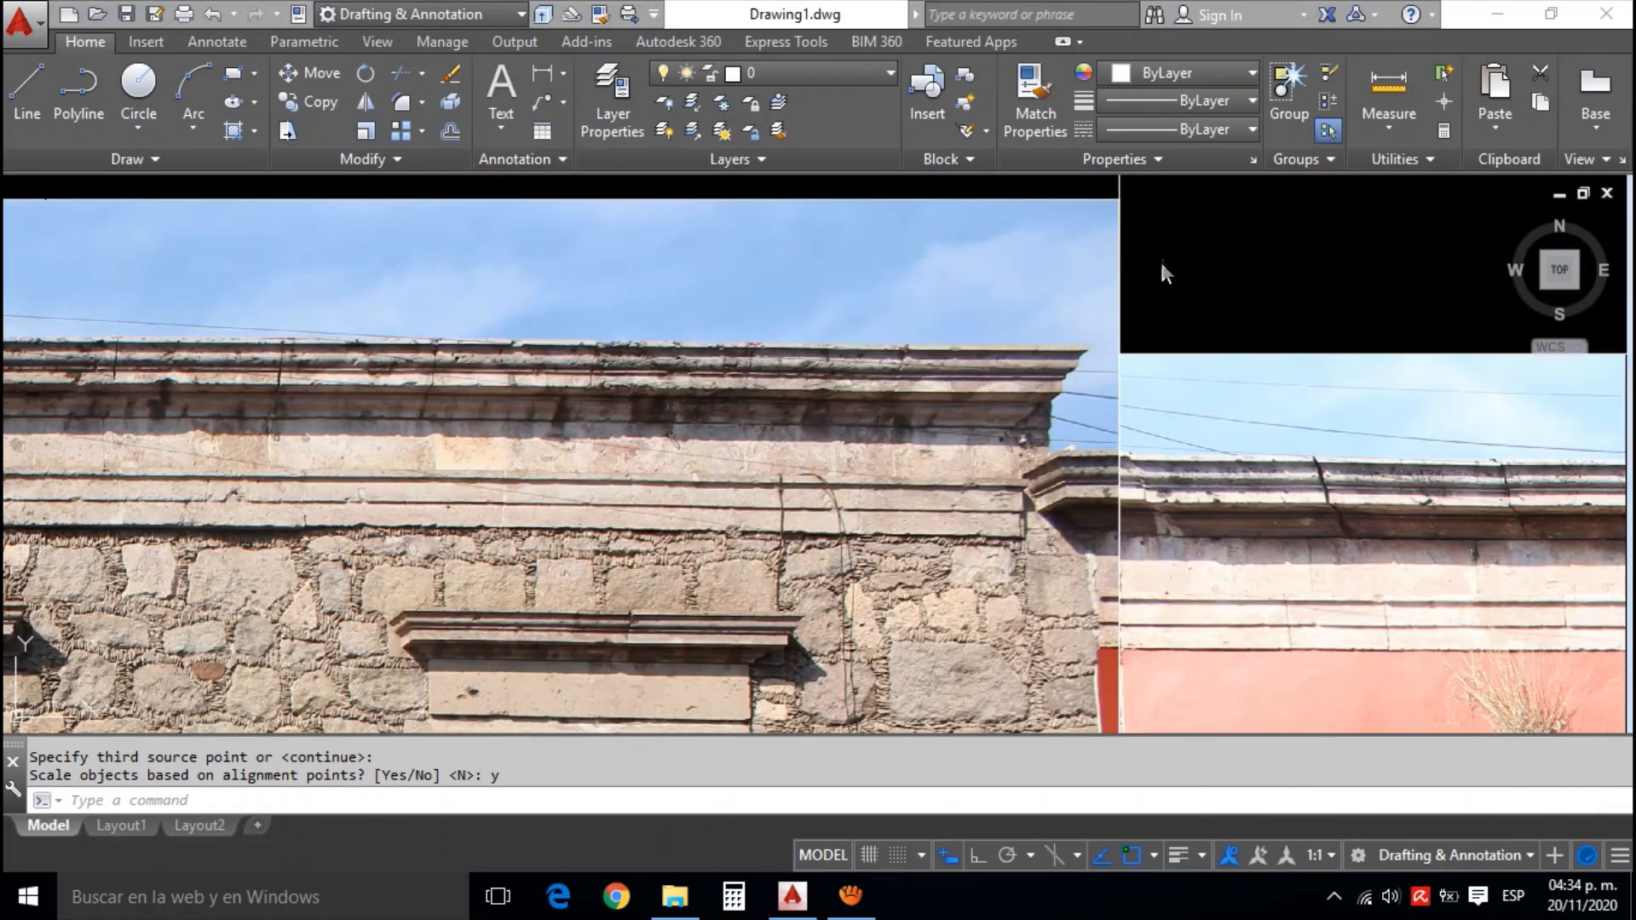
Move the stone facade photo slightly, from a base point on its right edge, to match its cornice with the orange facade's
click(1099, 200)
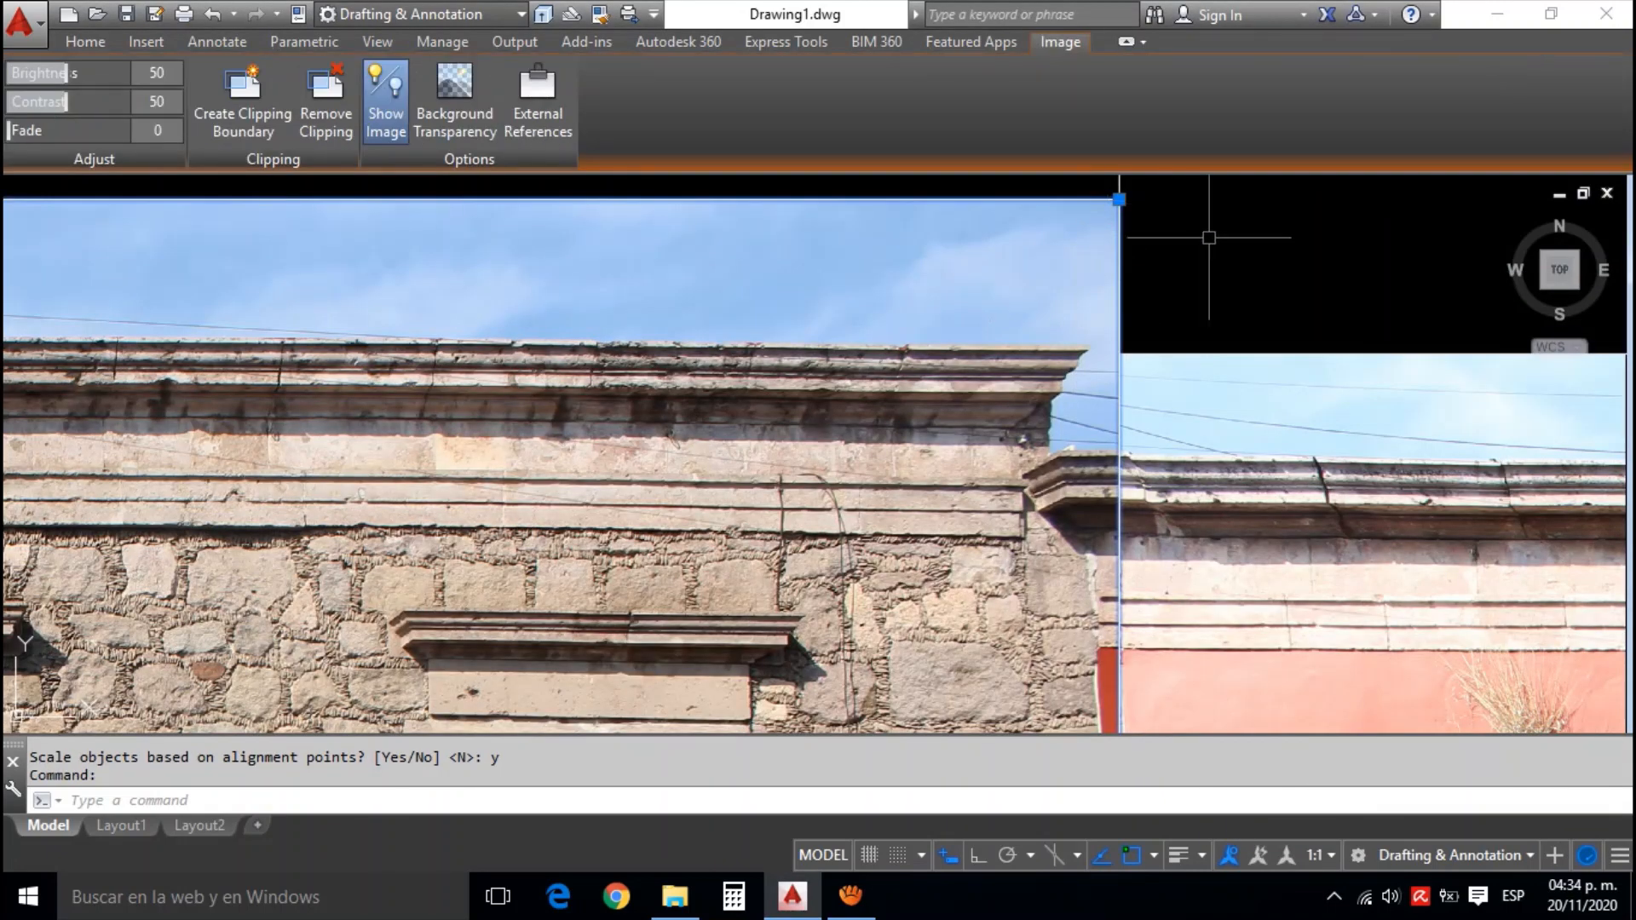
text(m)
key(Return)
scroll(1166, 396, up, 5)
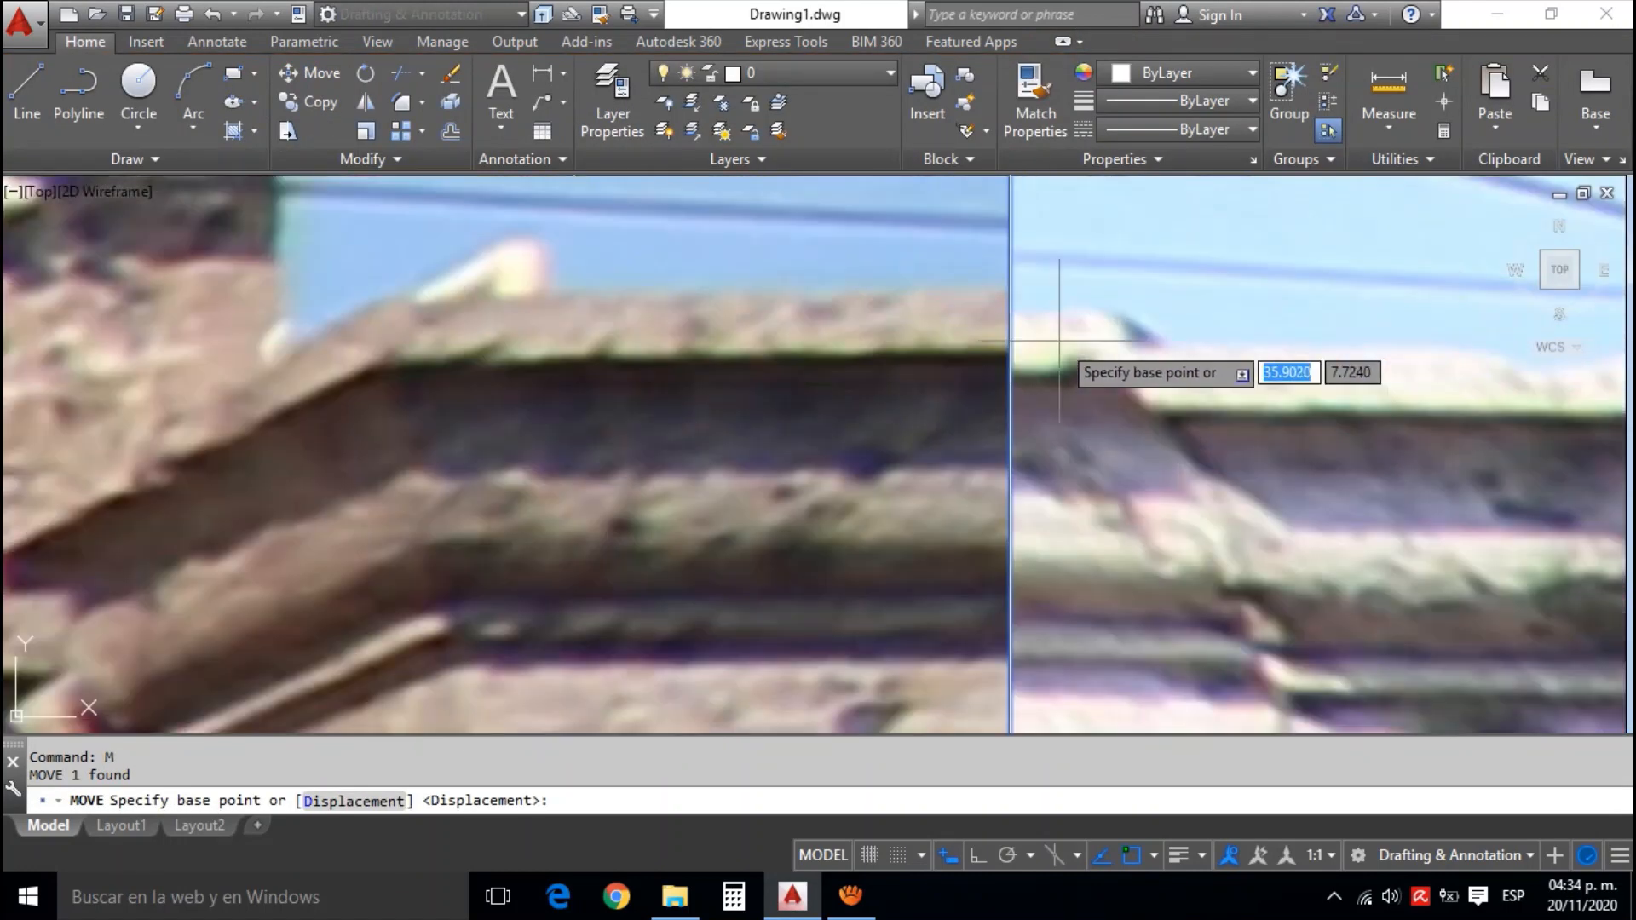
click(1010, 295)
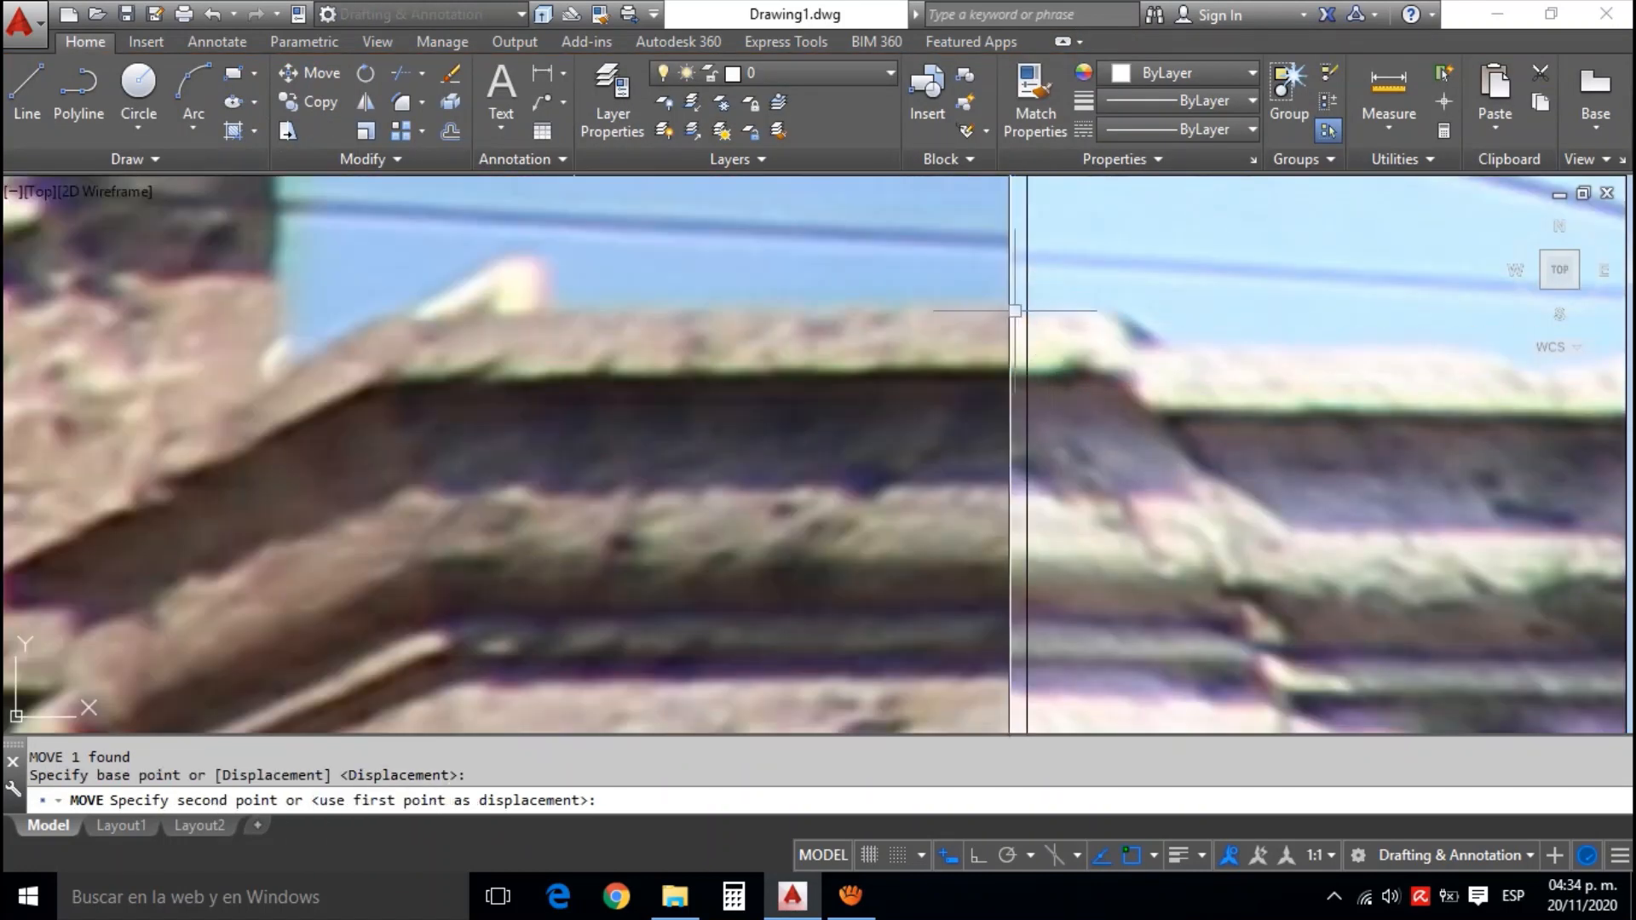
click(1133, 301)
Examine the join between the stone and orange facade photos, from the cornices down to the yellow curb
scroll(1133, 301, down, 6)
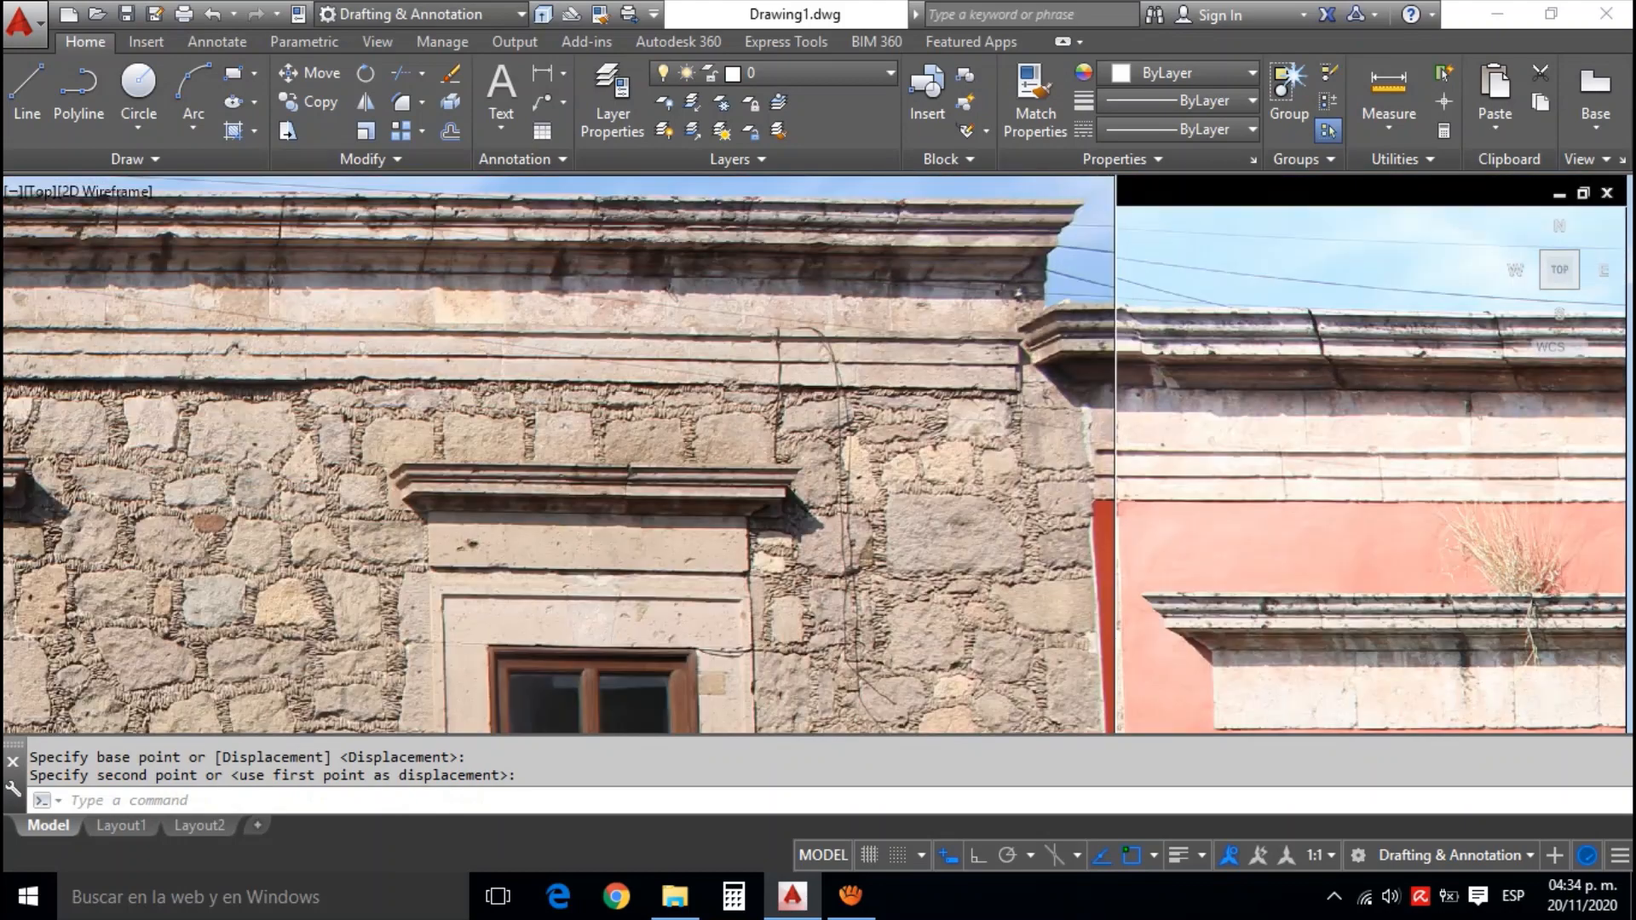
scroll(1132, 349, down, 5)
drag(1132, 631, 1131, 435)
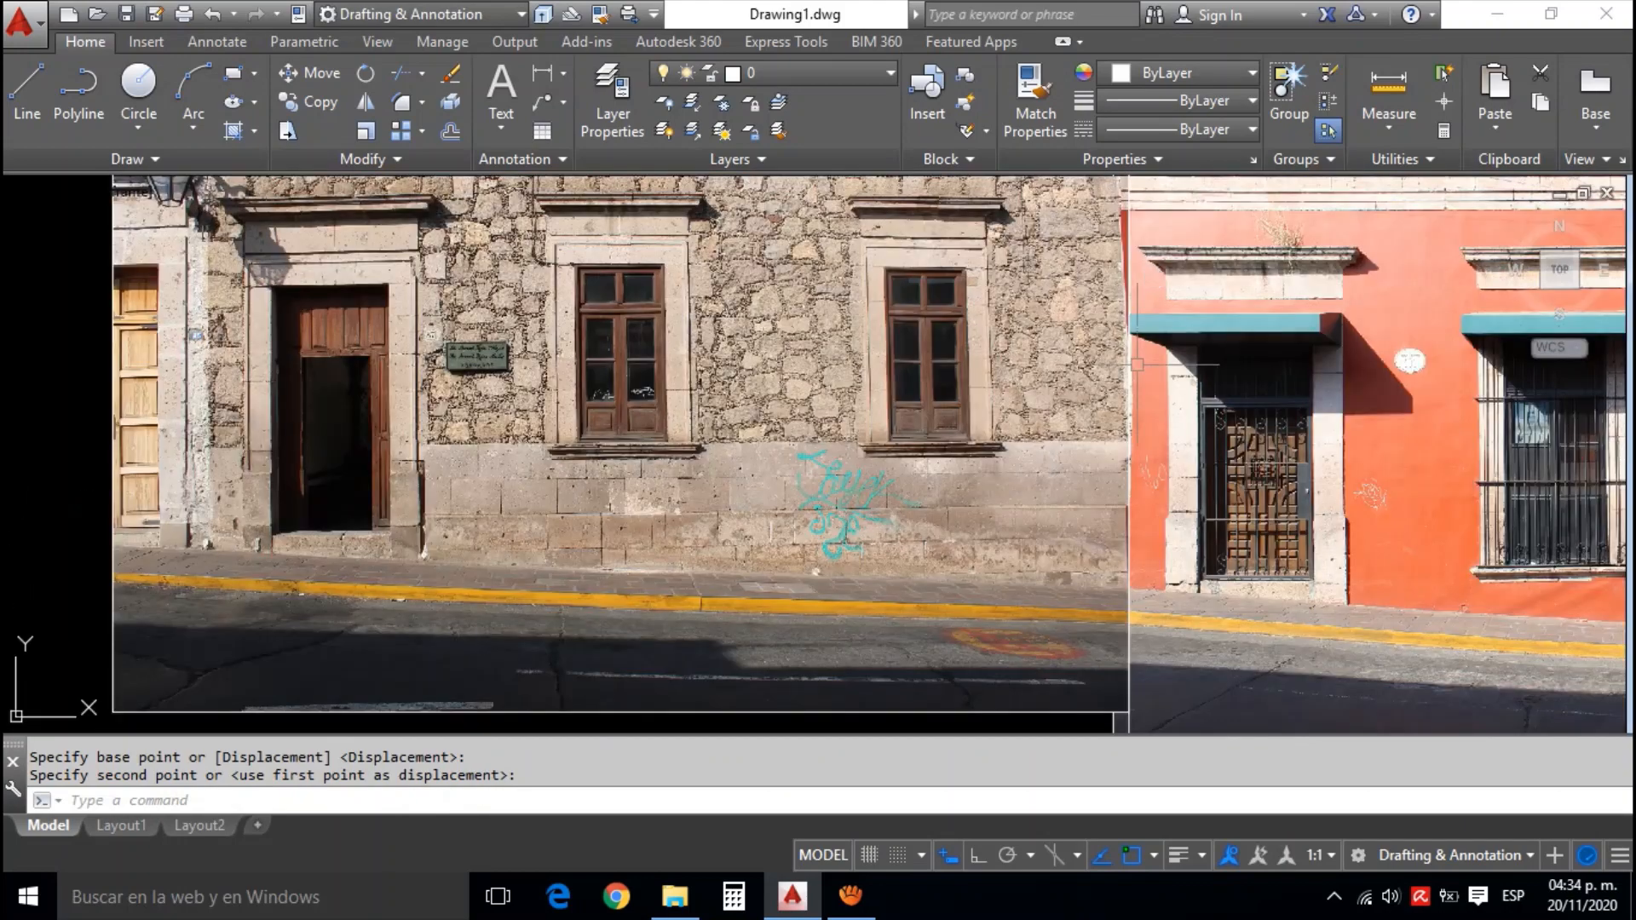
drag(1132, 569, 1134, 491)
scroll(1133, 491, up, 5)
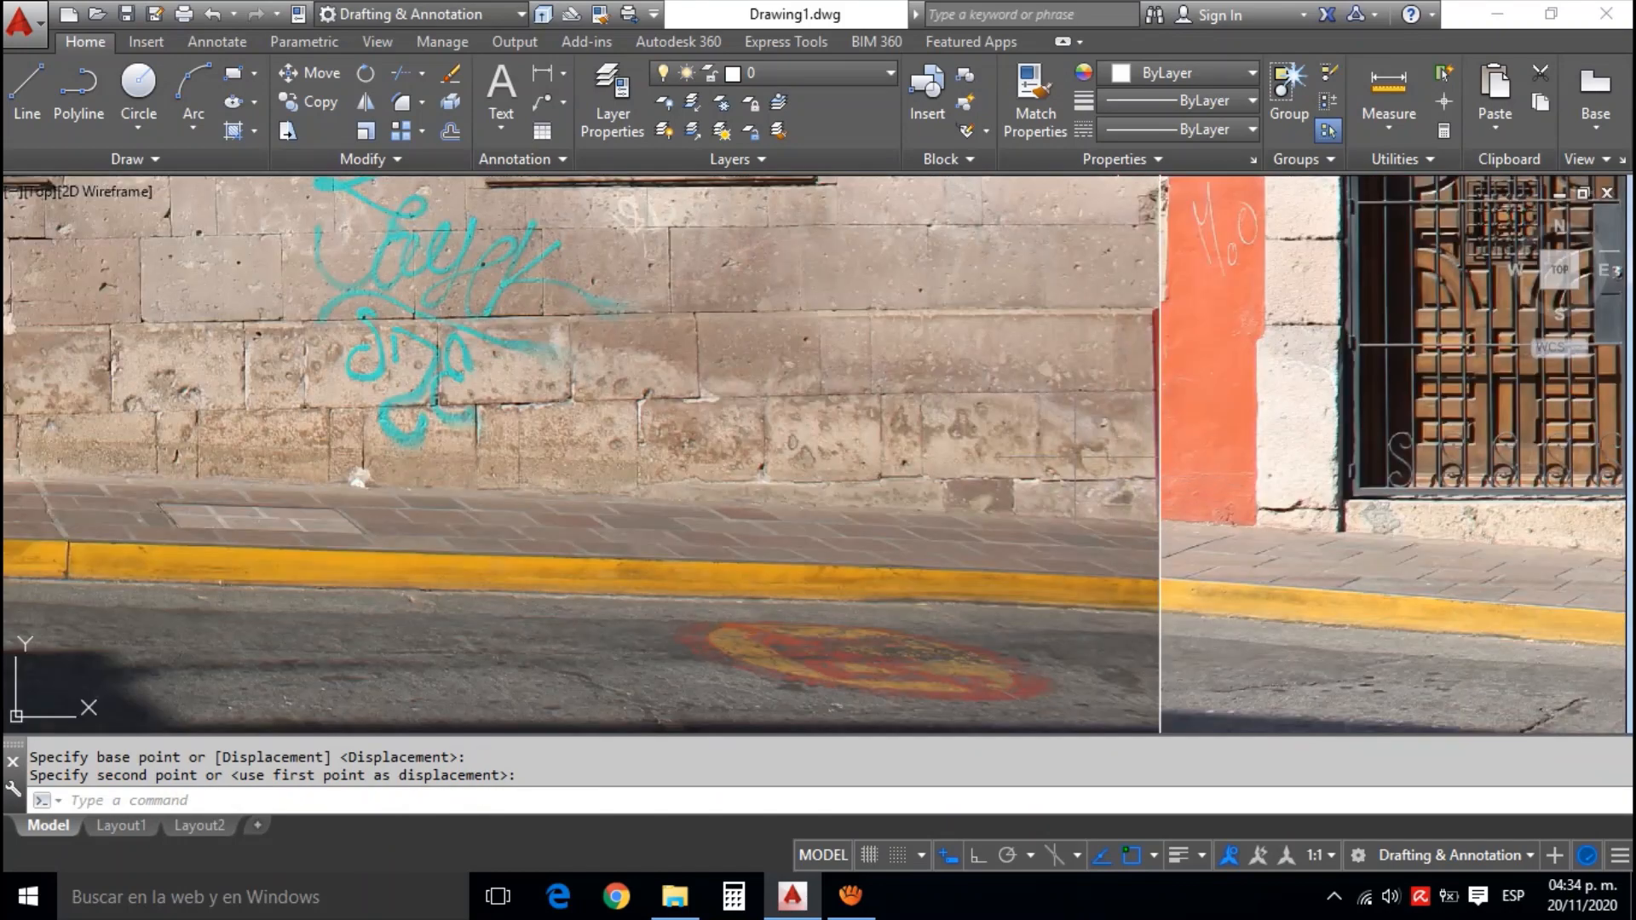
scroll(1155, 426, down, 5)
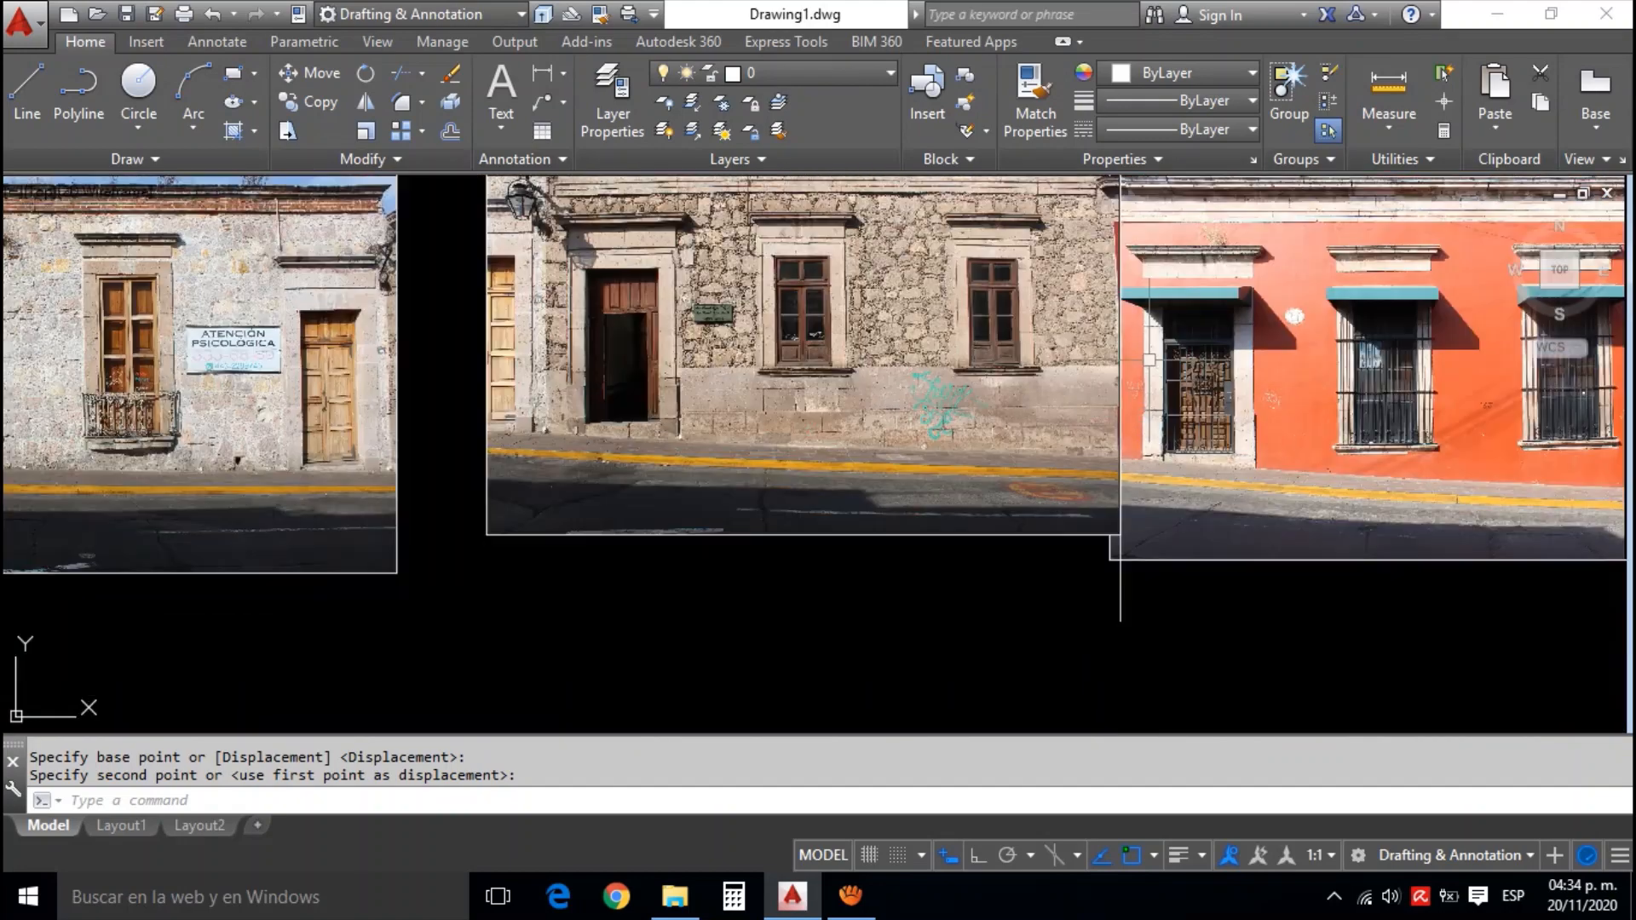
drag(1069, 436, 968, 515)
drag(1006, 261, 1020, 312)
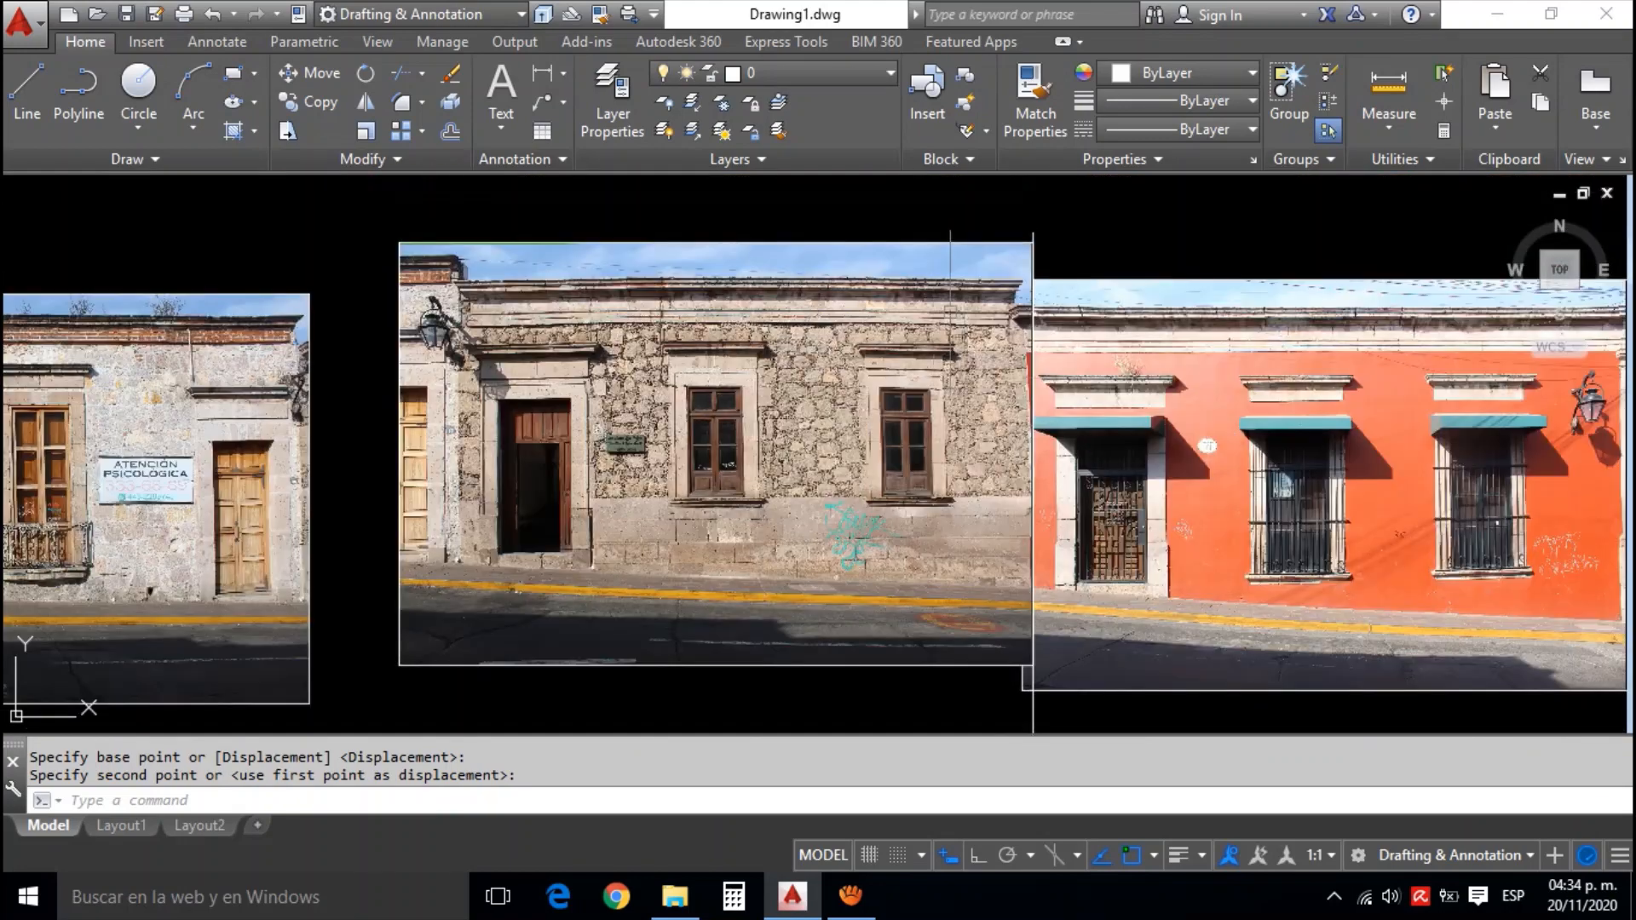
Delete the vertical guide line between the stone and orange facade photos
drag(1006, 691, 1019, 624)
click(1047, 665)
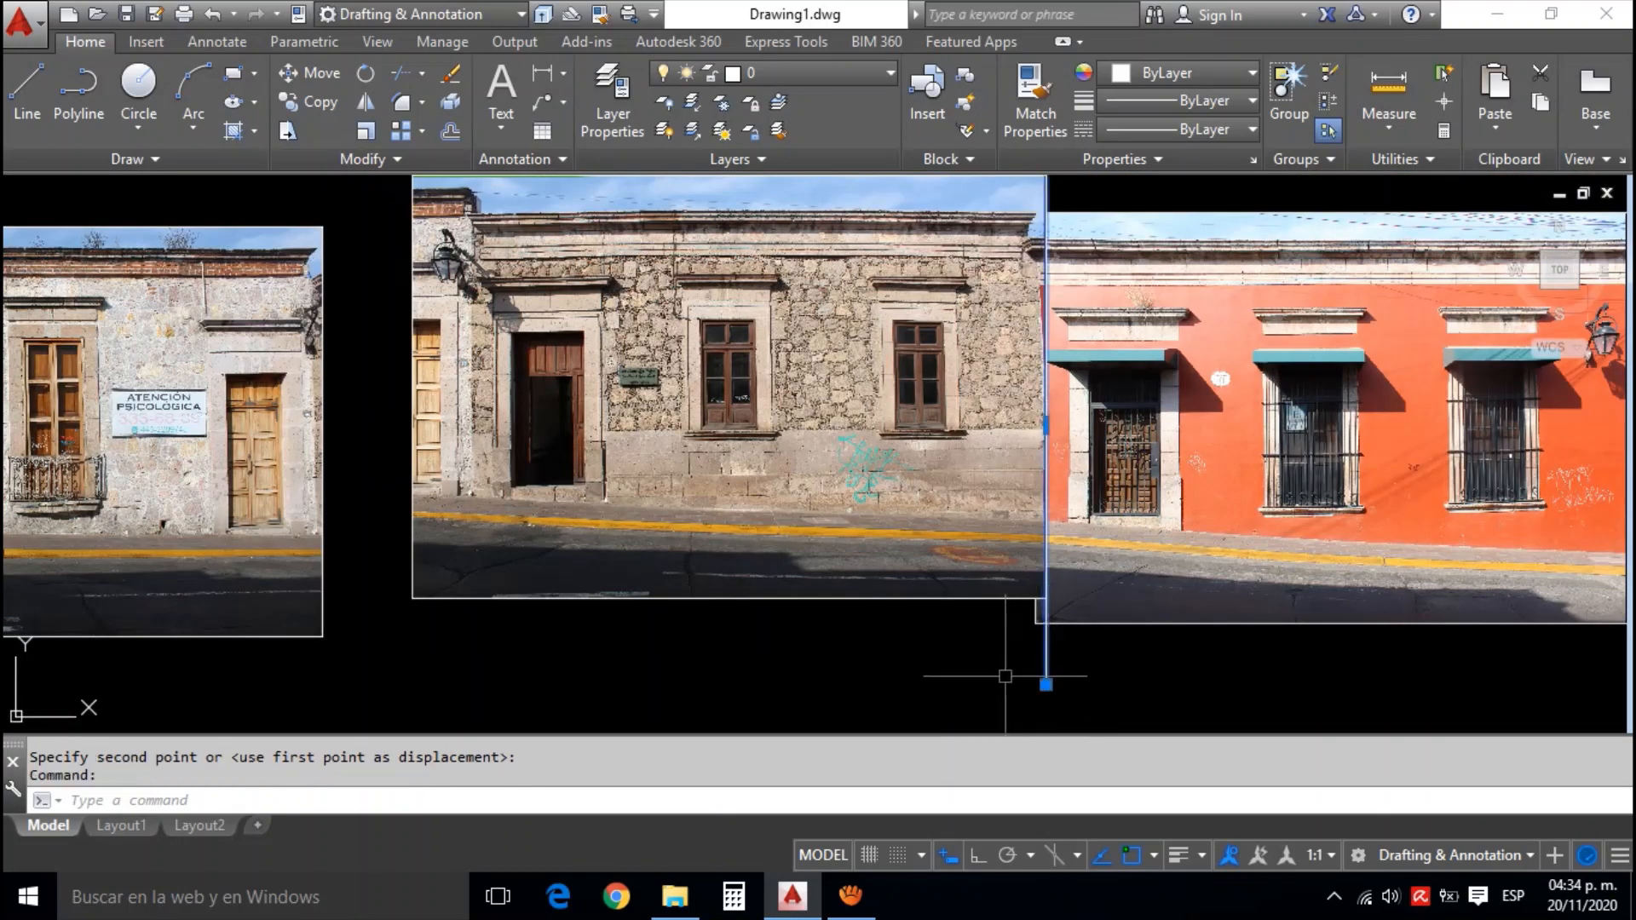
key(Delete)
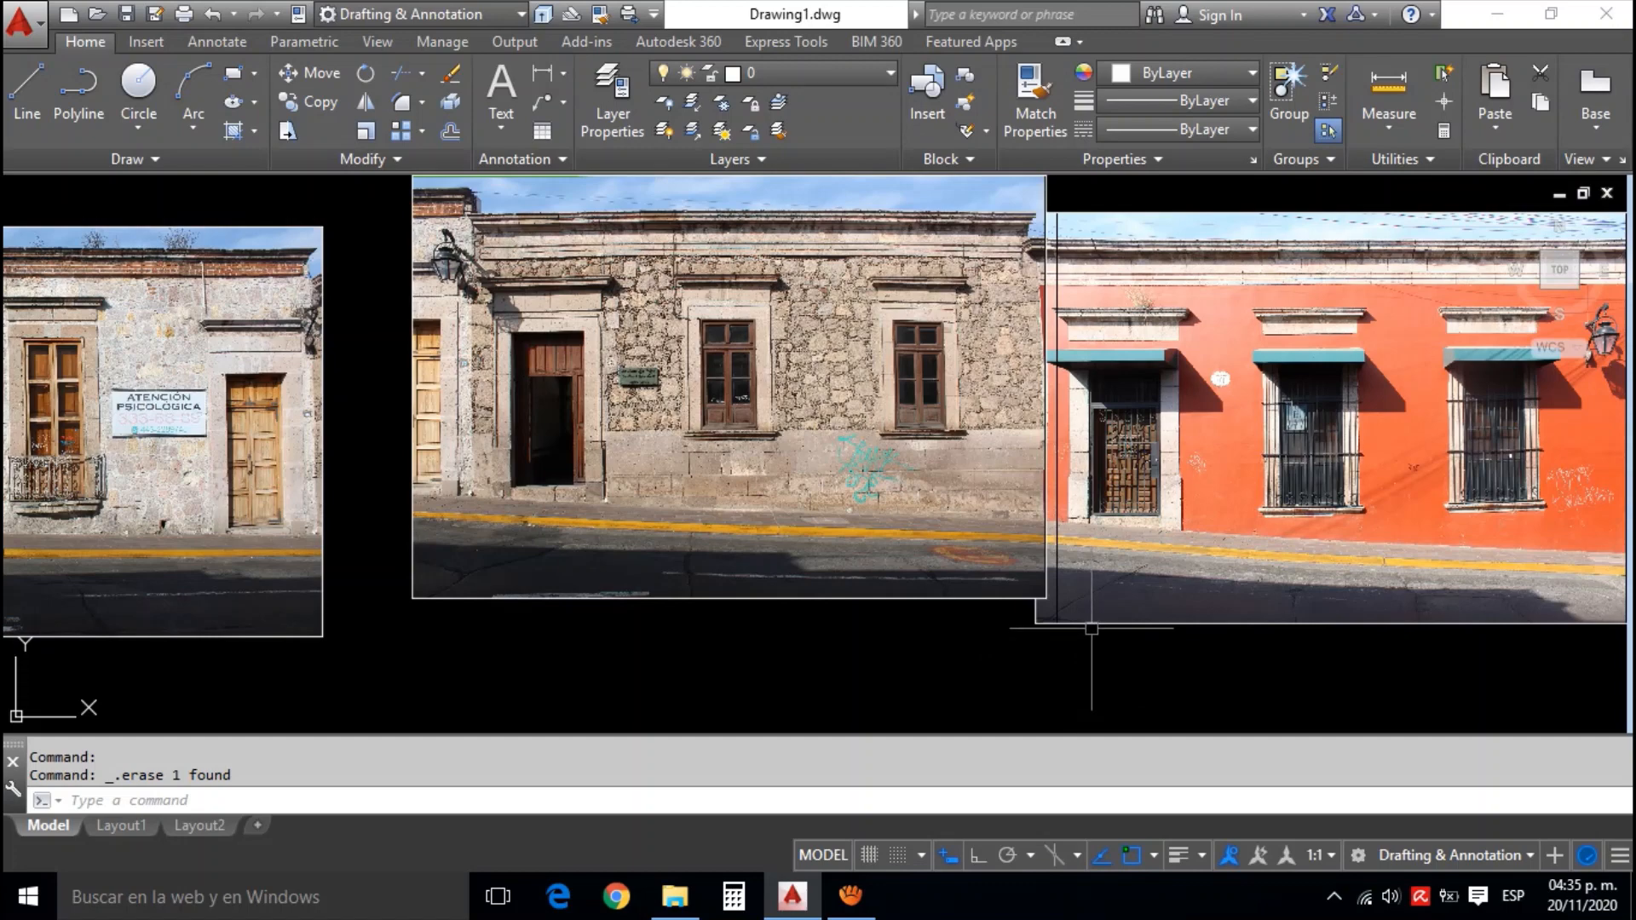
Bring the orange facade photo to the front of the draw order, over the edge of the stone photo, and clear the selection
scroll(1036, 385, up, 2)
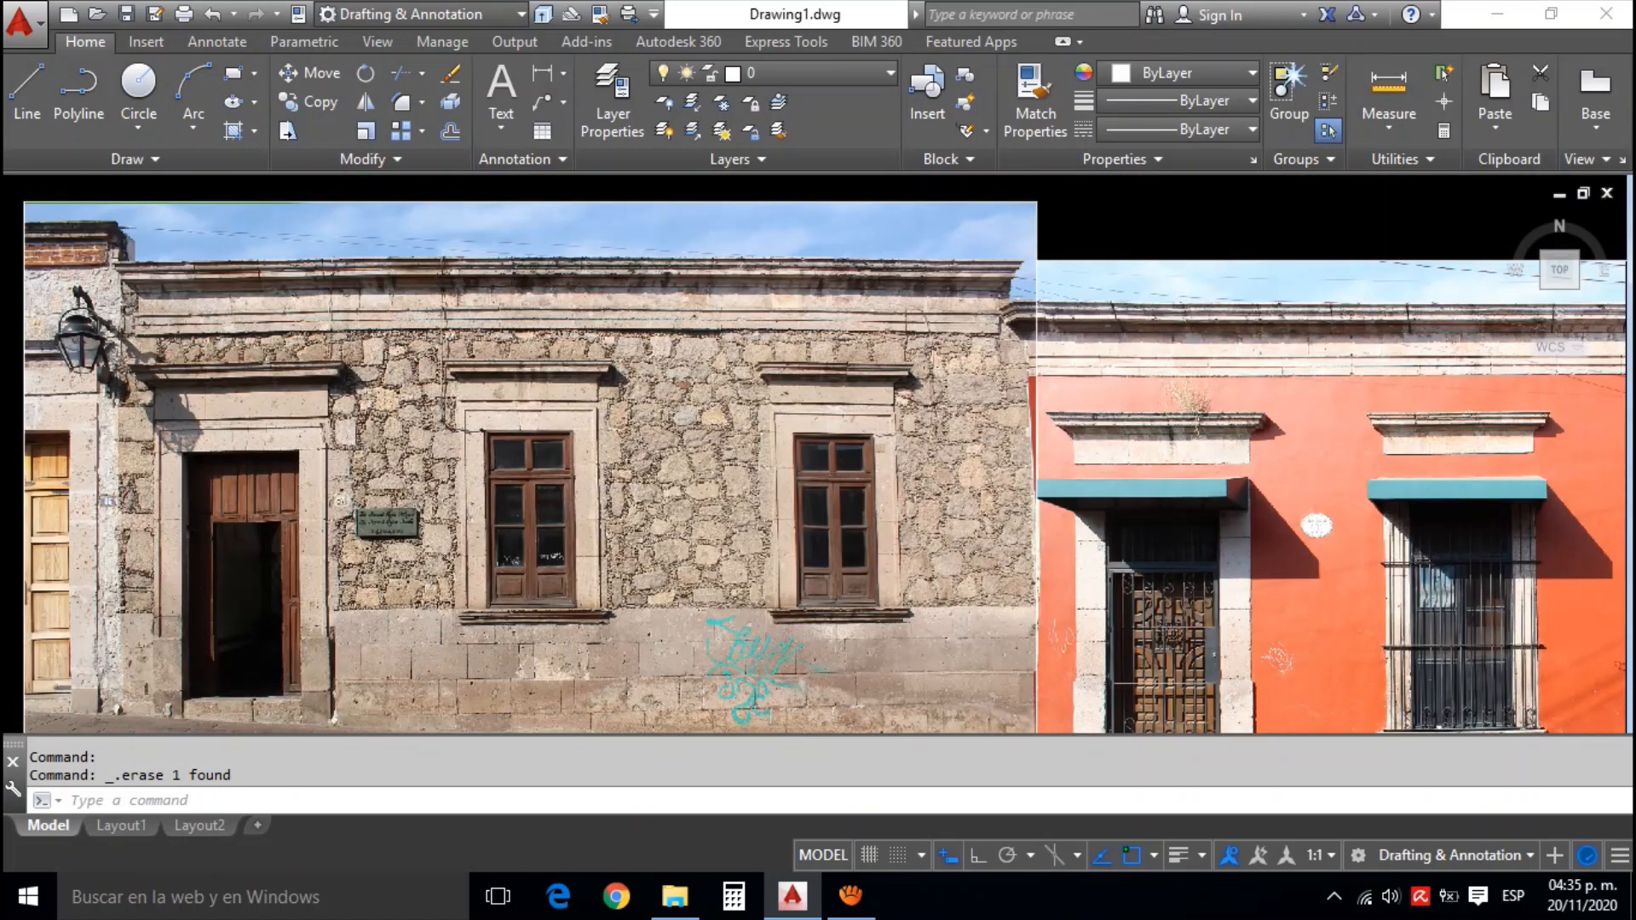
scroll(864, 337, up, 3)
scroll(864, 336, down, 3)
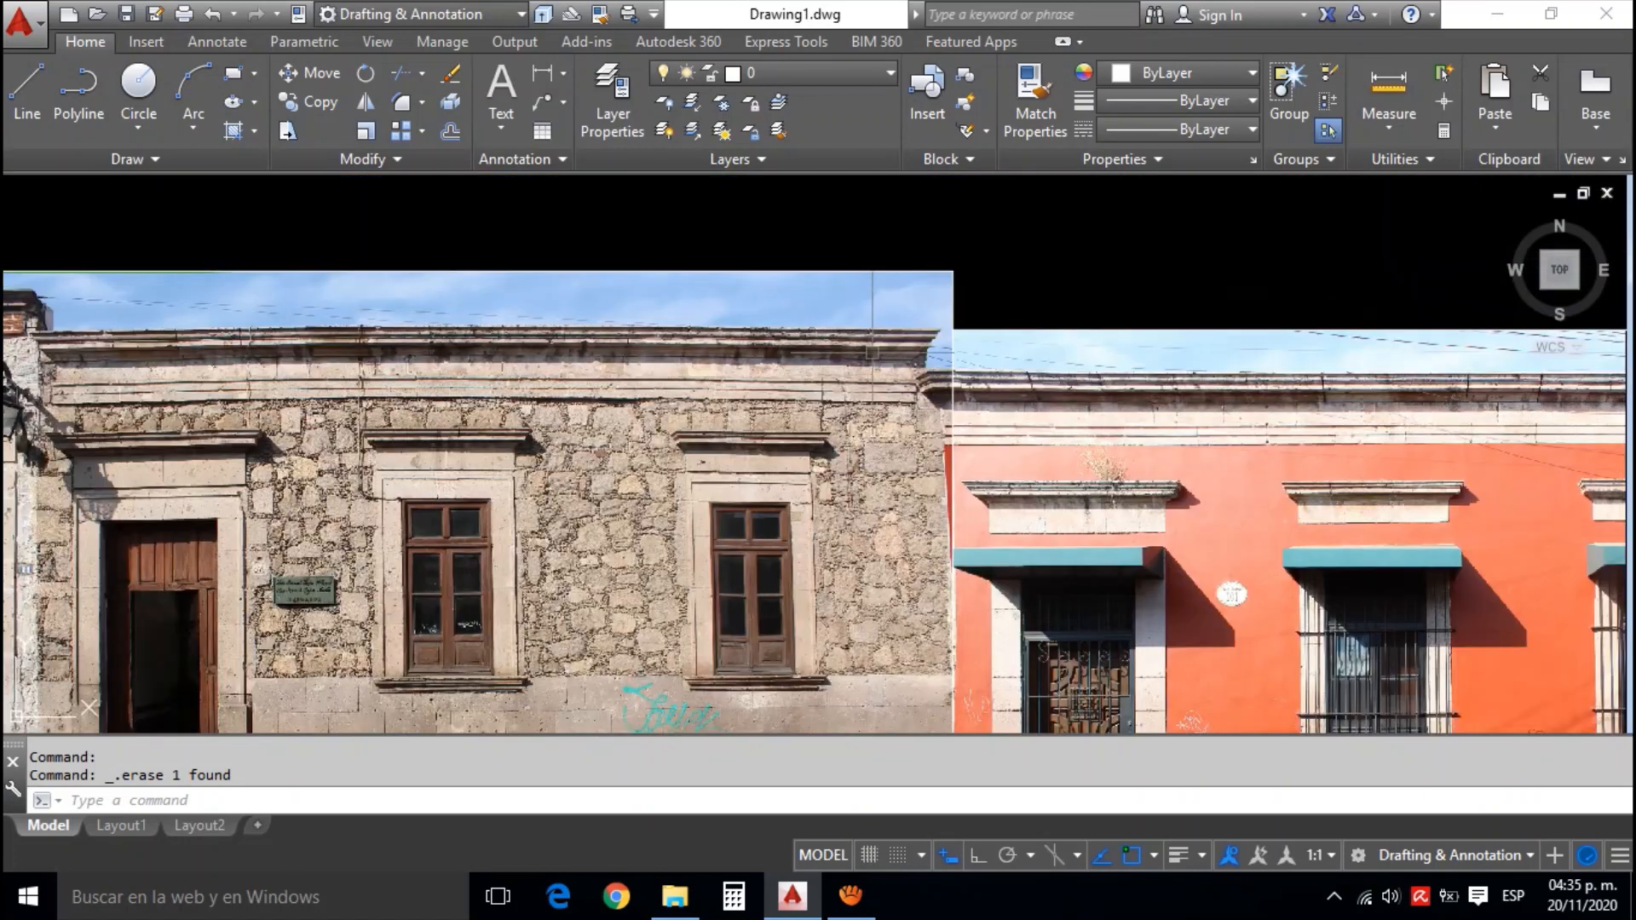
scroll(924, 322, down, 1)
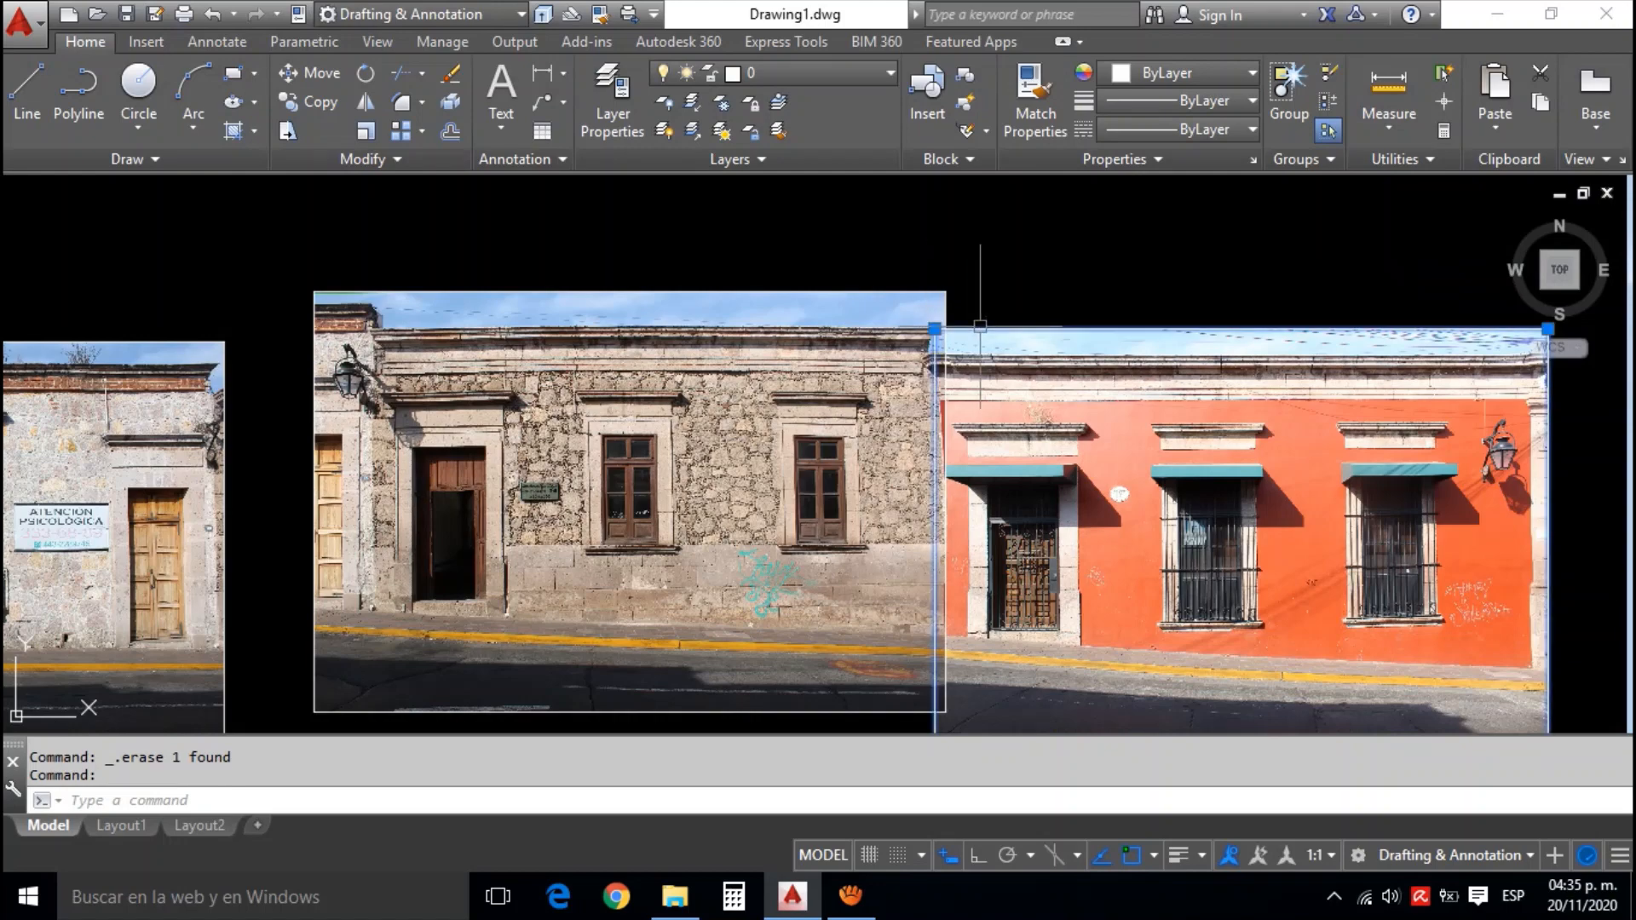
click(977, 331)
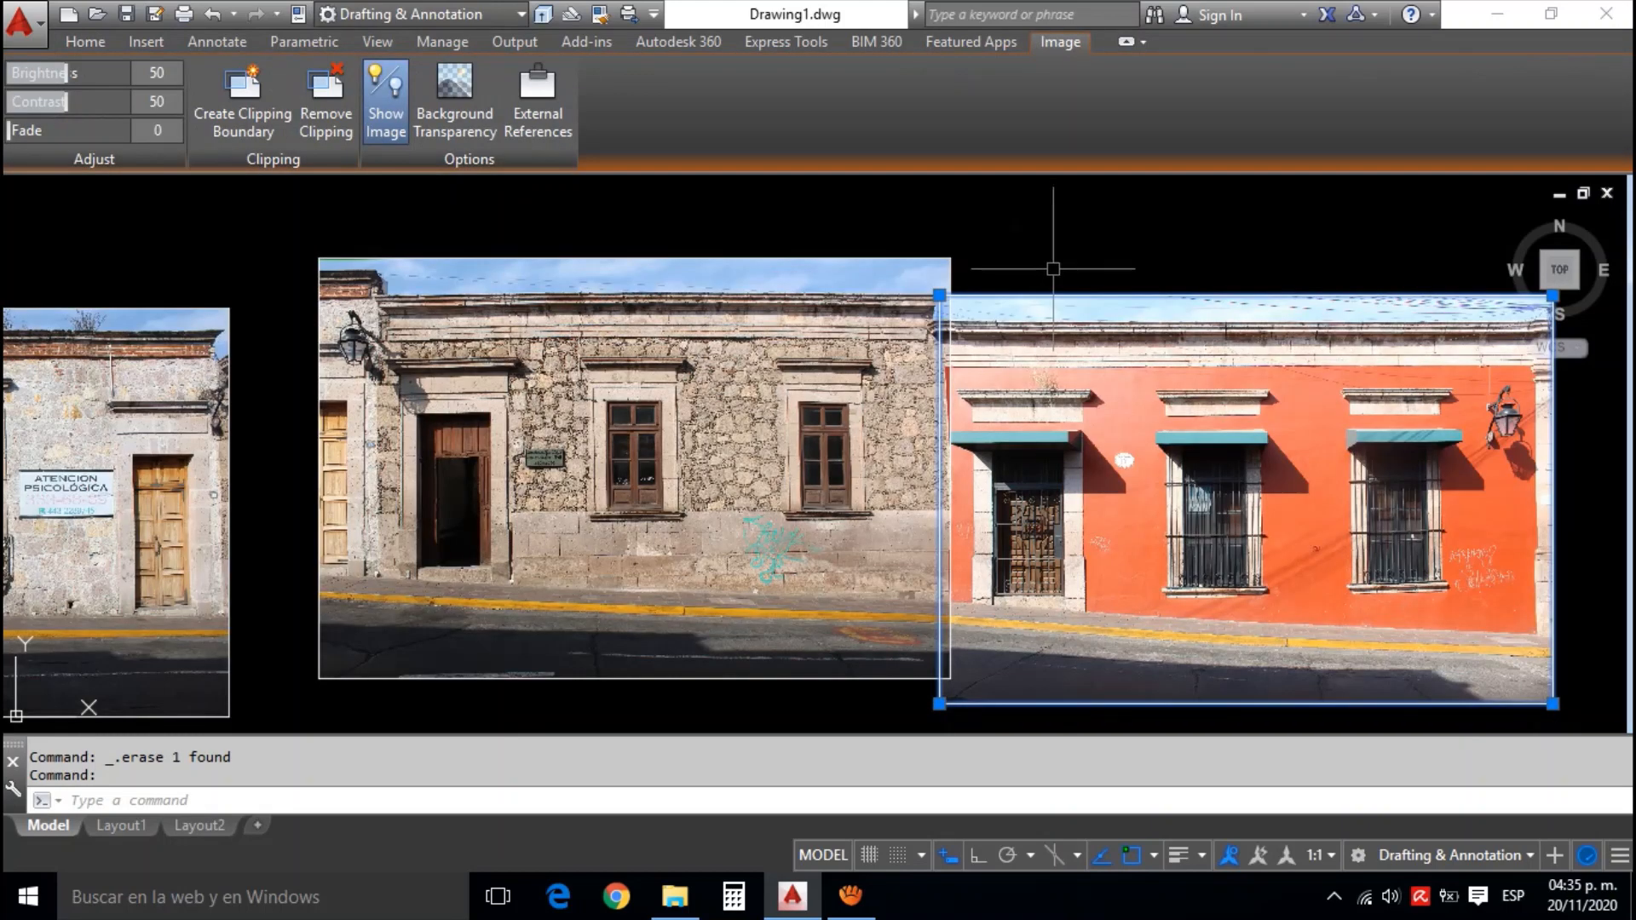
click(101, 44)
click(400, 155)
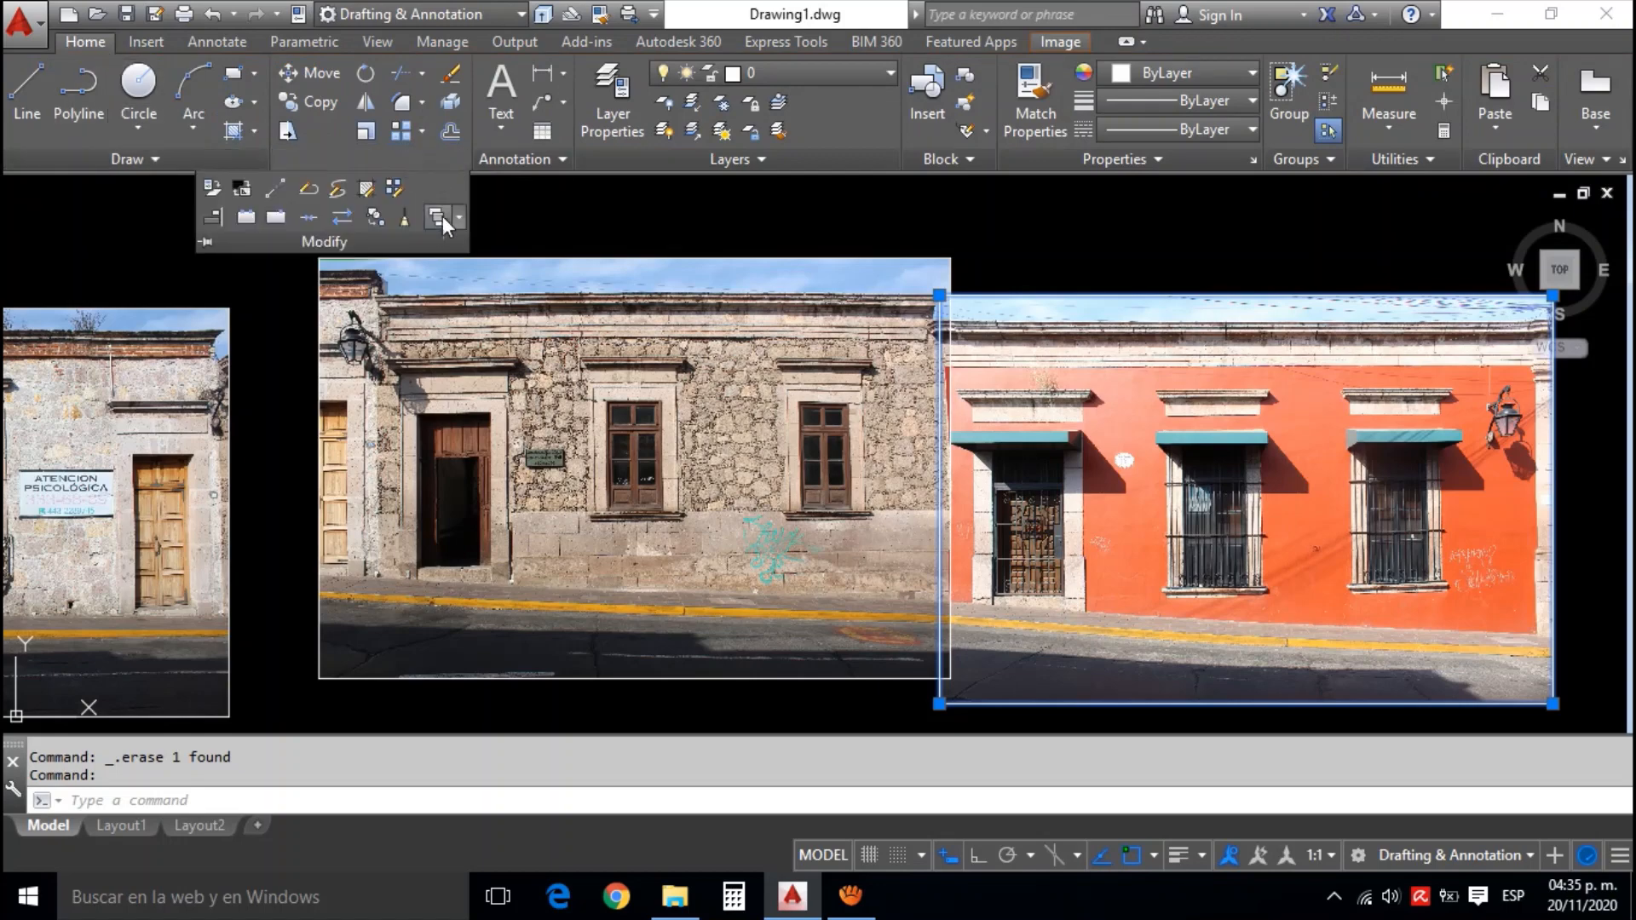
click(438, 220)
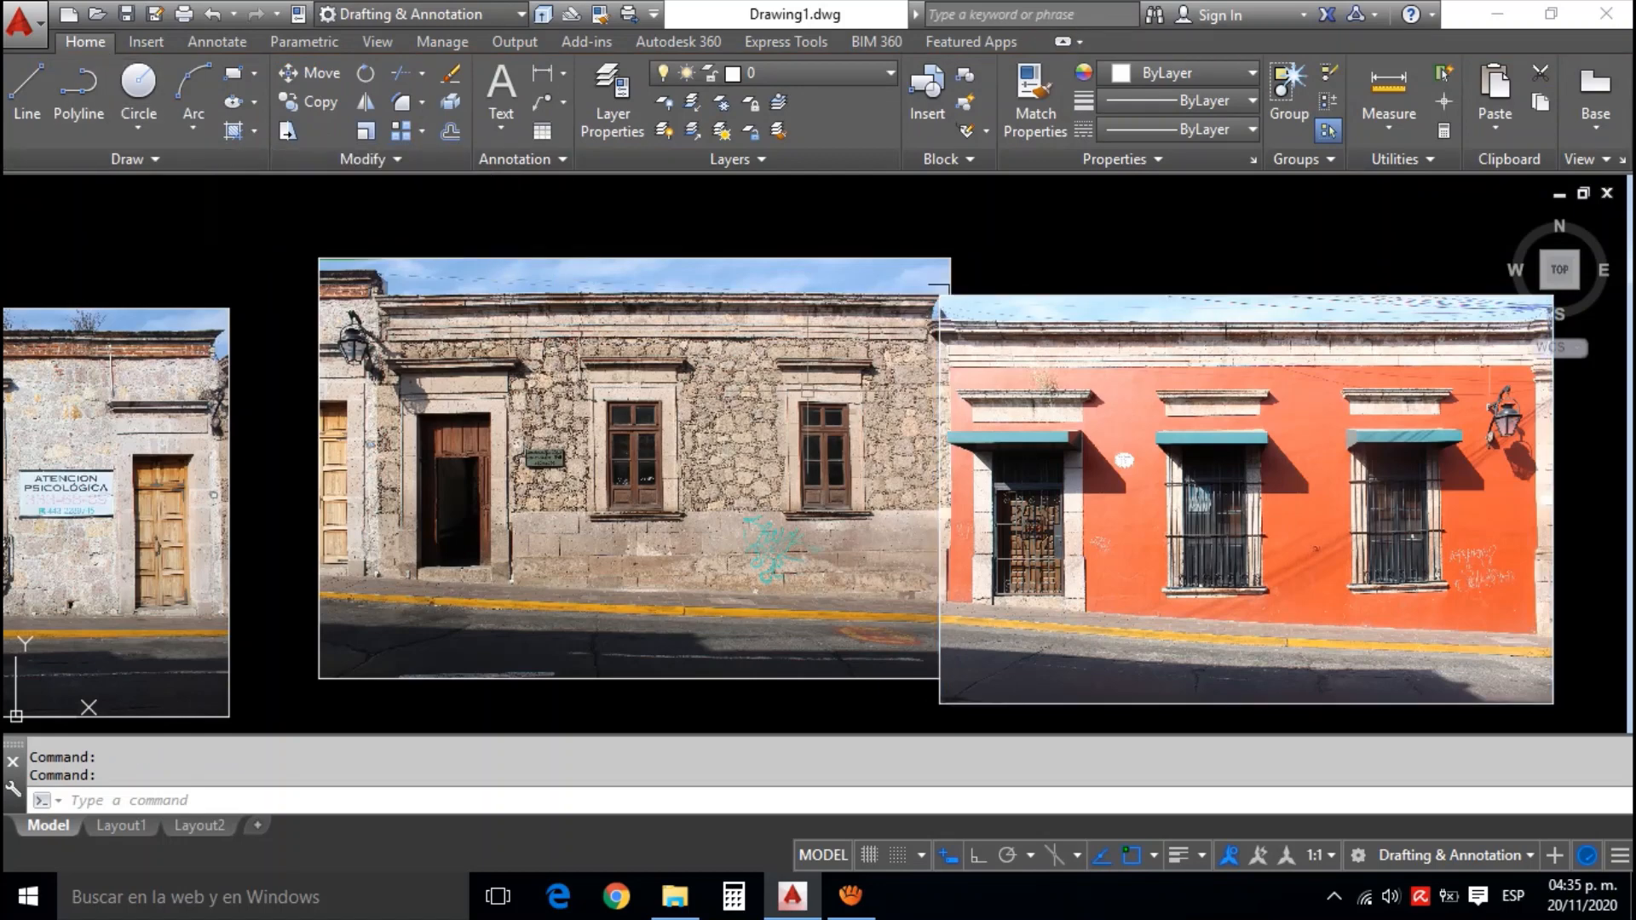
key(Escape)
Examine the overlap with the orange photo in front, checking the cornices, stonework and wall base along the join
scroll(946, 360, up, 2)
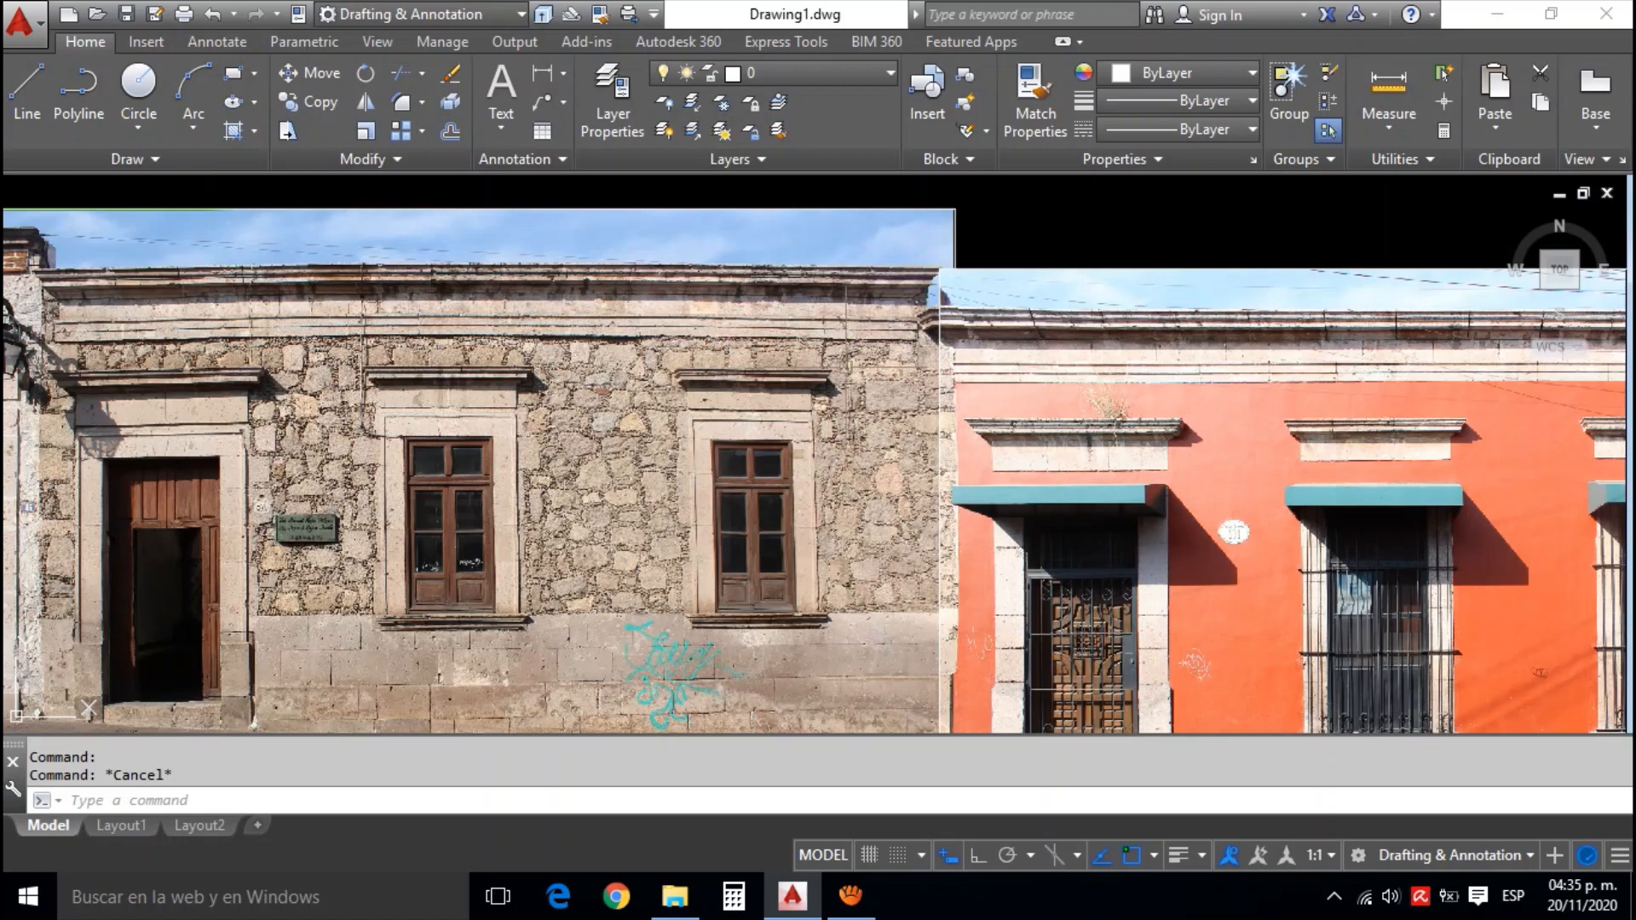
drag(906, 457, 907, 342)
mouse_move(895, 487)
mouse_down()
mouse_move(893, 375)
mouse_move(905, 559)
mouse_up()
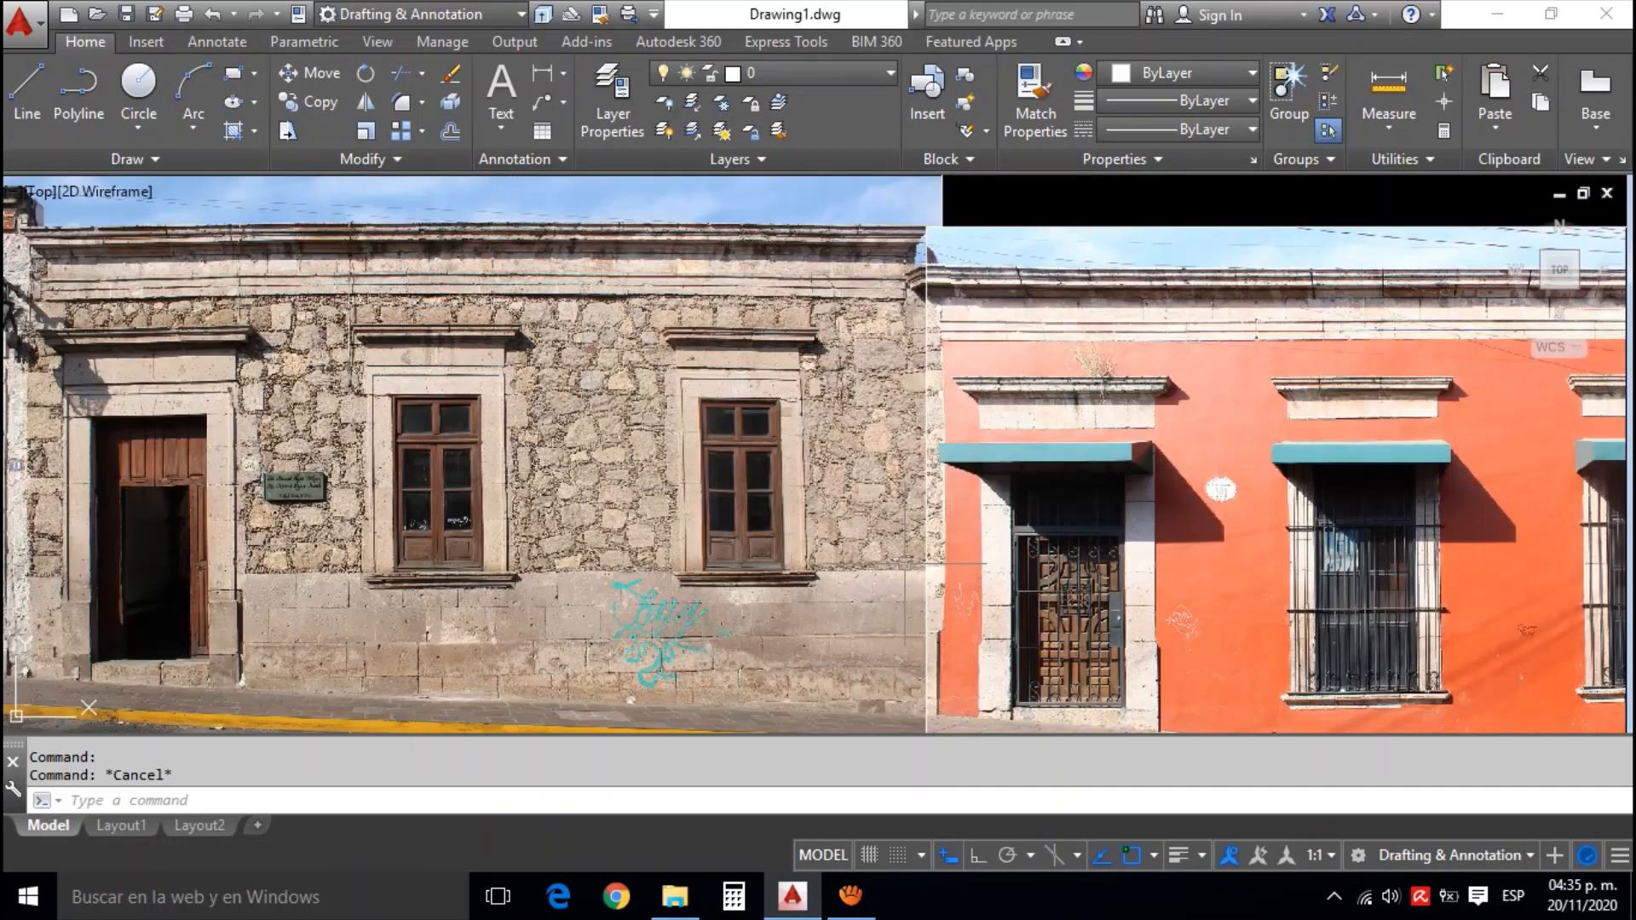
scroll(937, 298, up, 2)
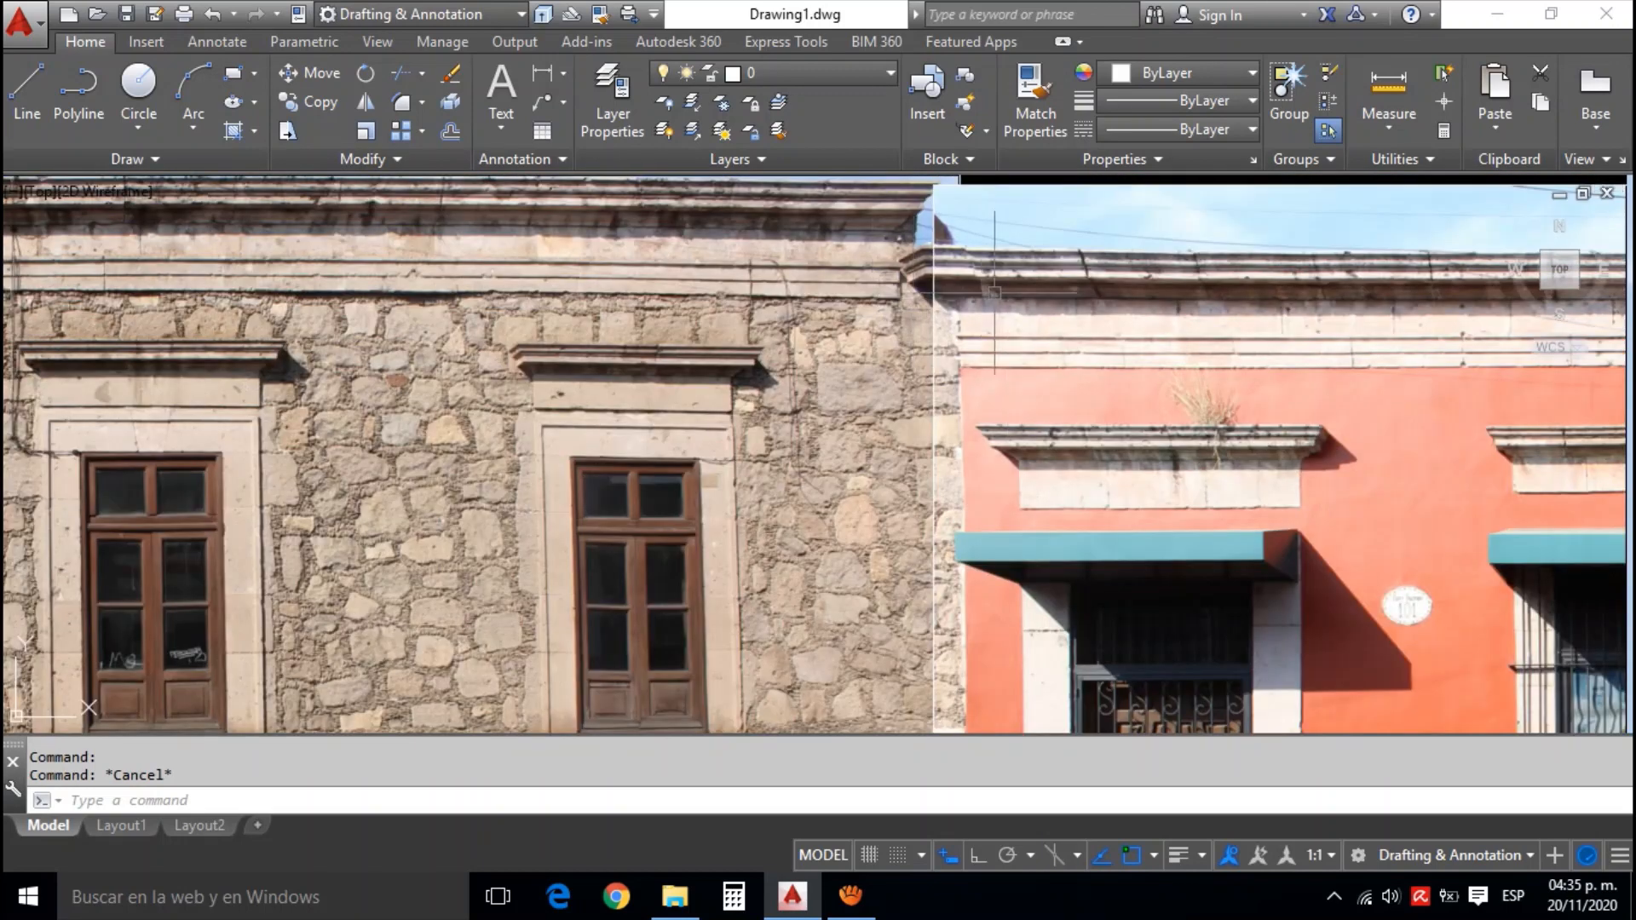
scroll(853, 320, down, 3)
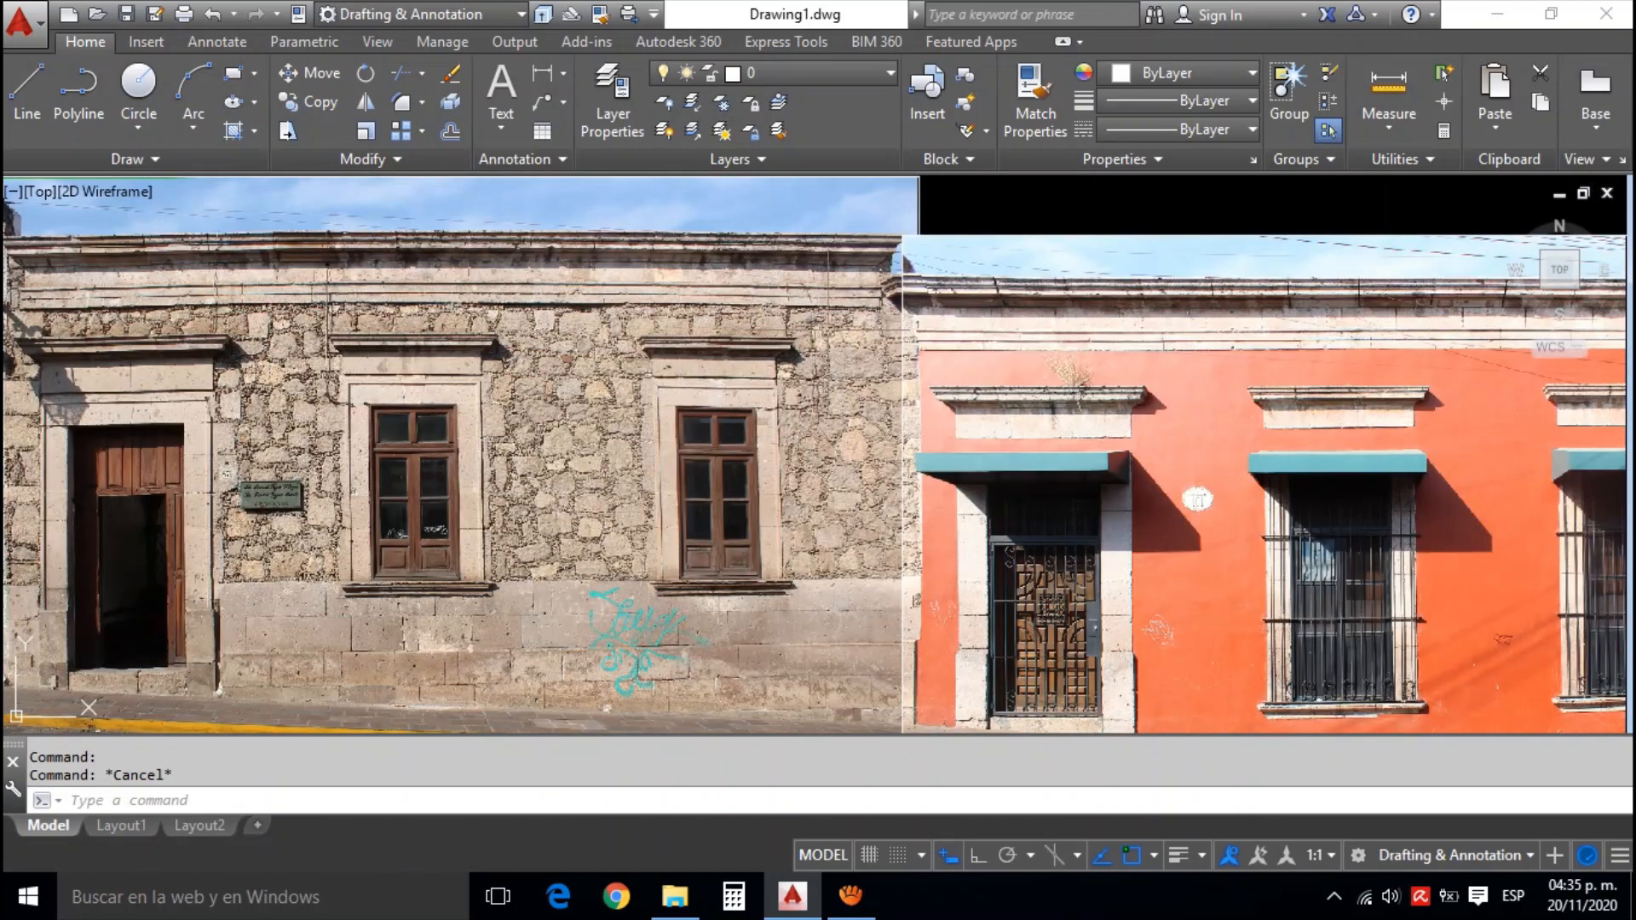
scroll(895, 341, up, 2)
scroll(906, 409, up, 5)
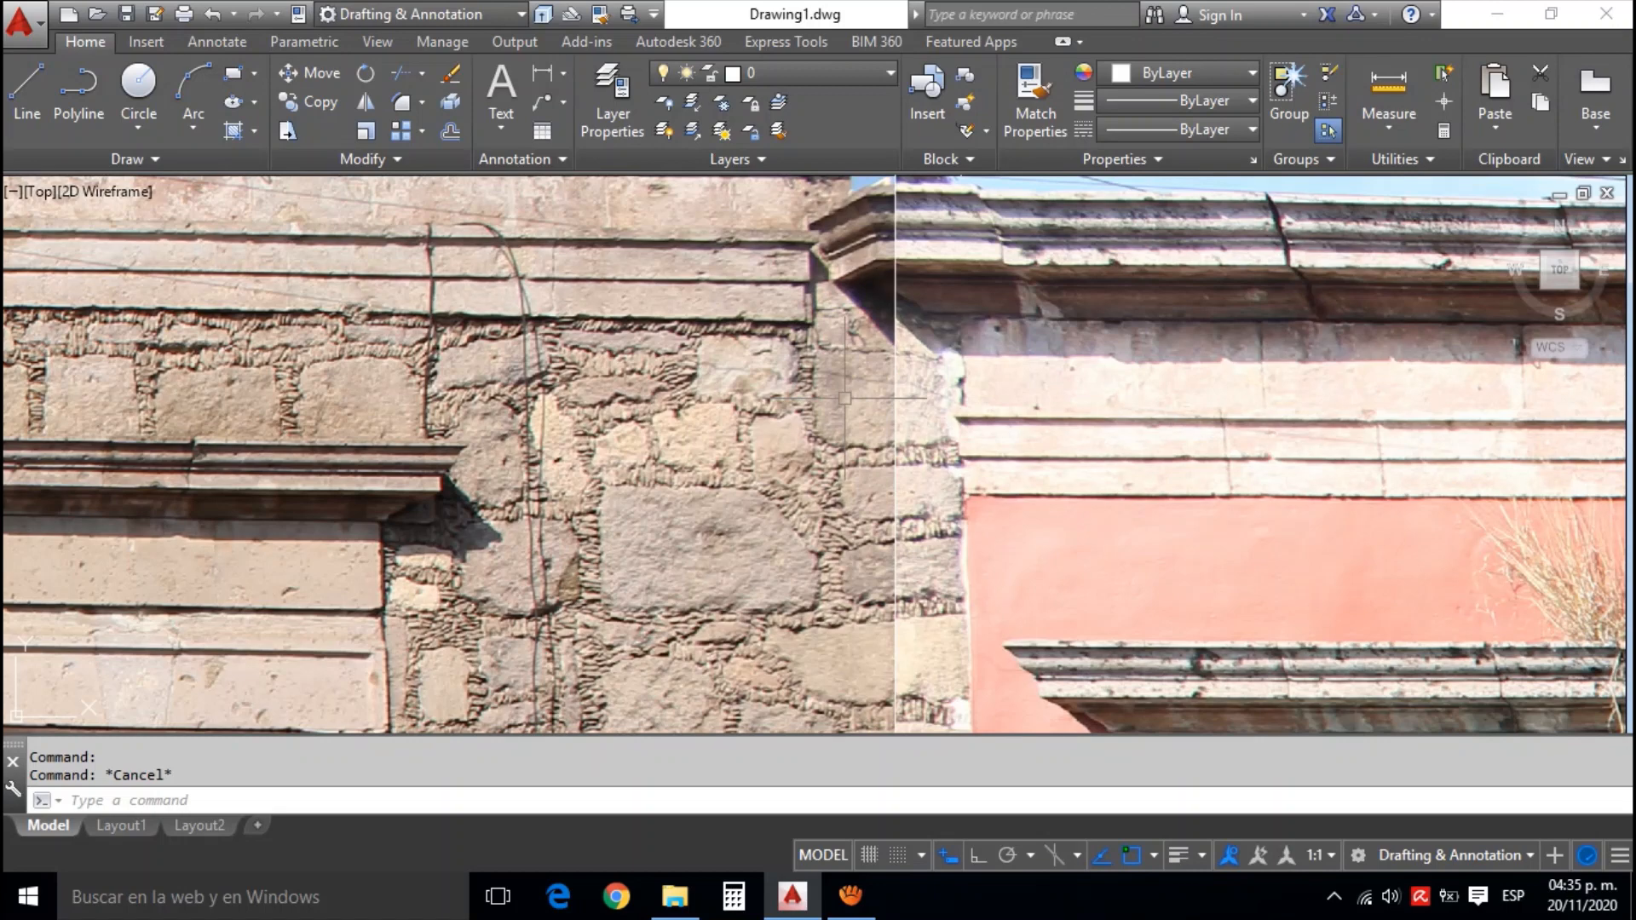
scroll(843, 397, down, 3)
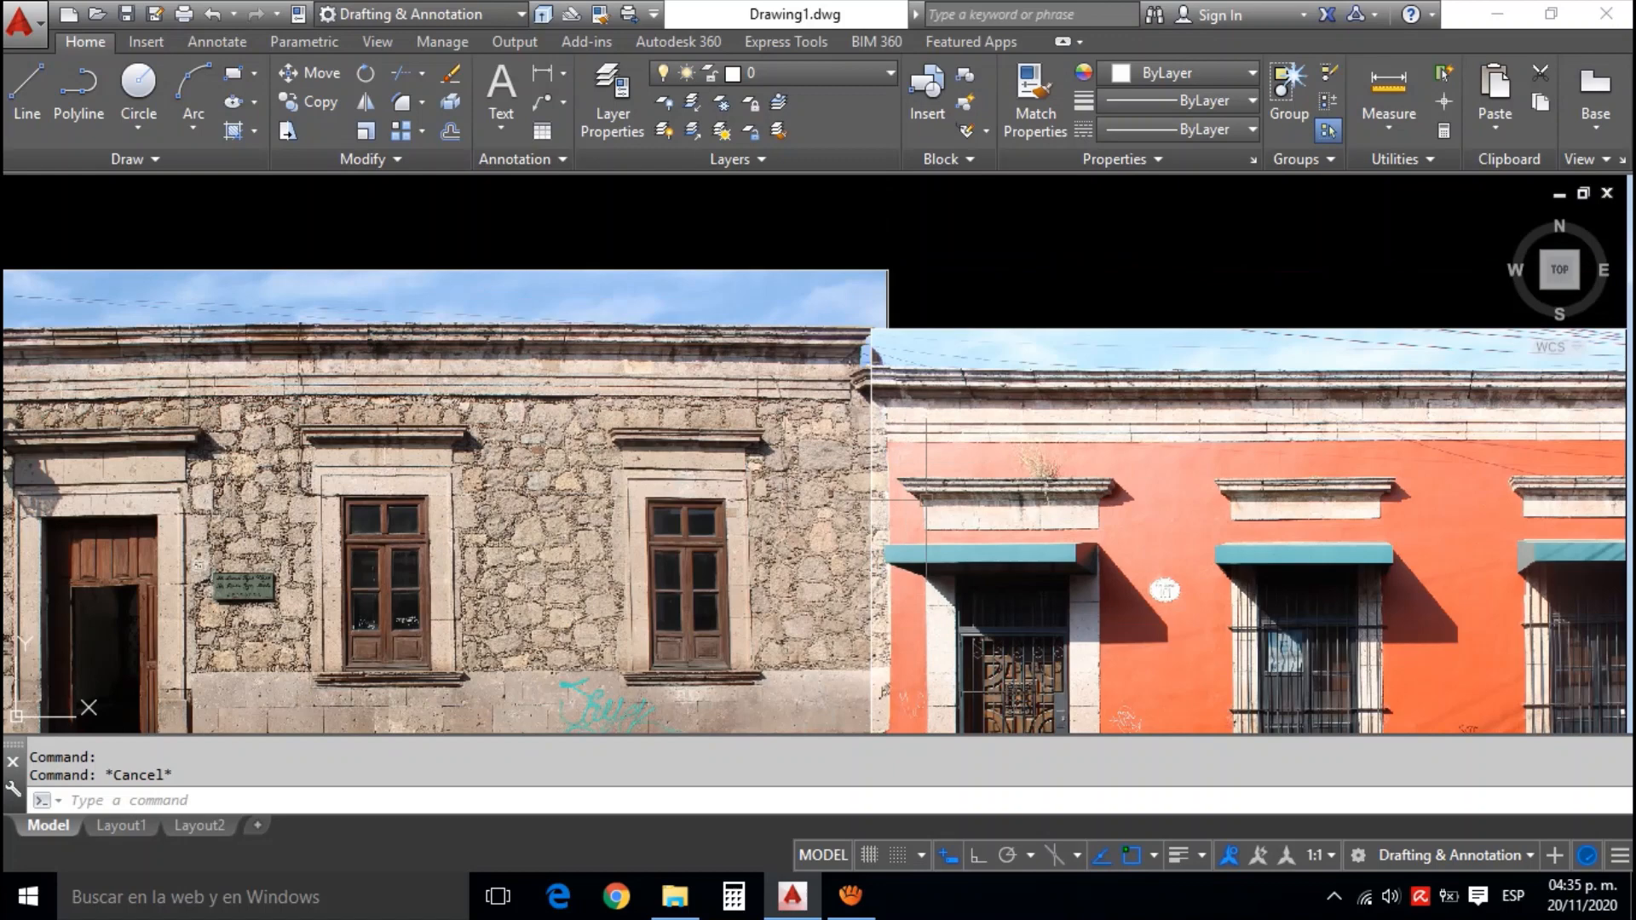
drag(926, 500, 955, 374)
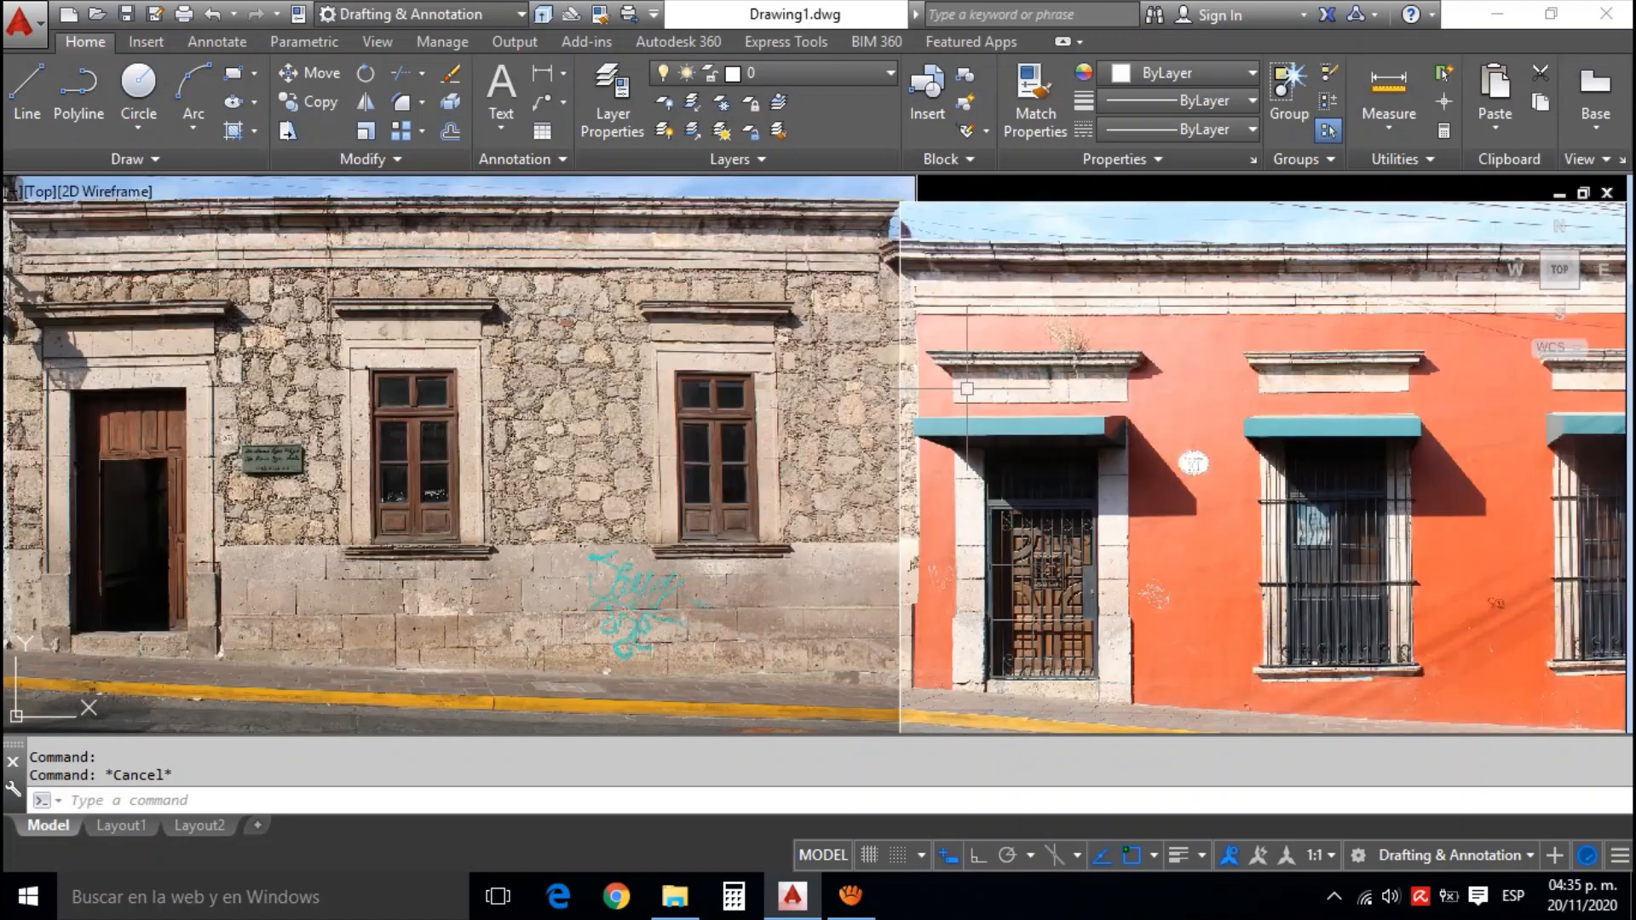
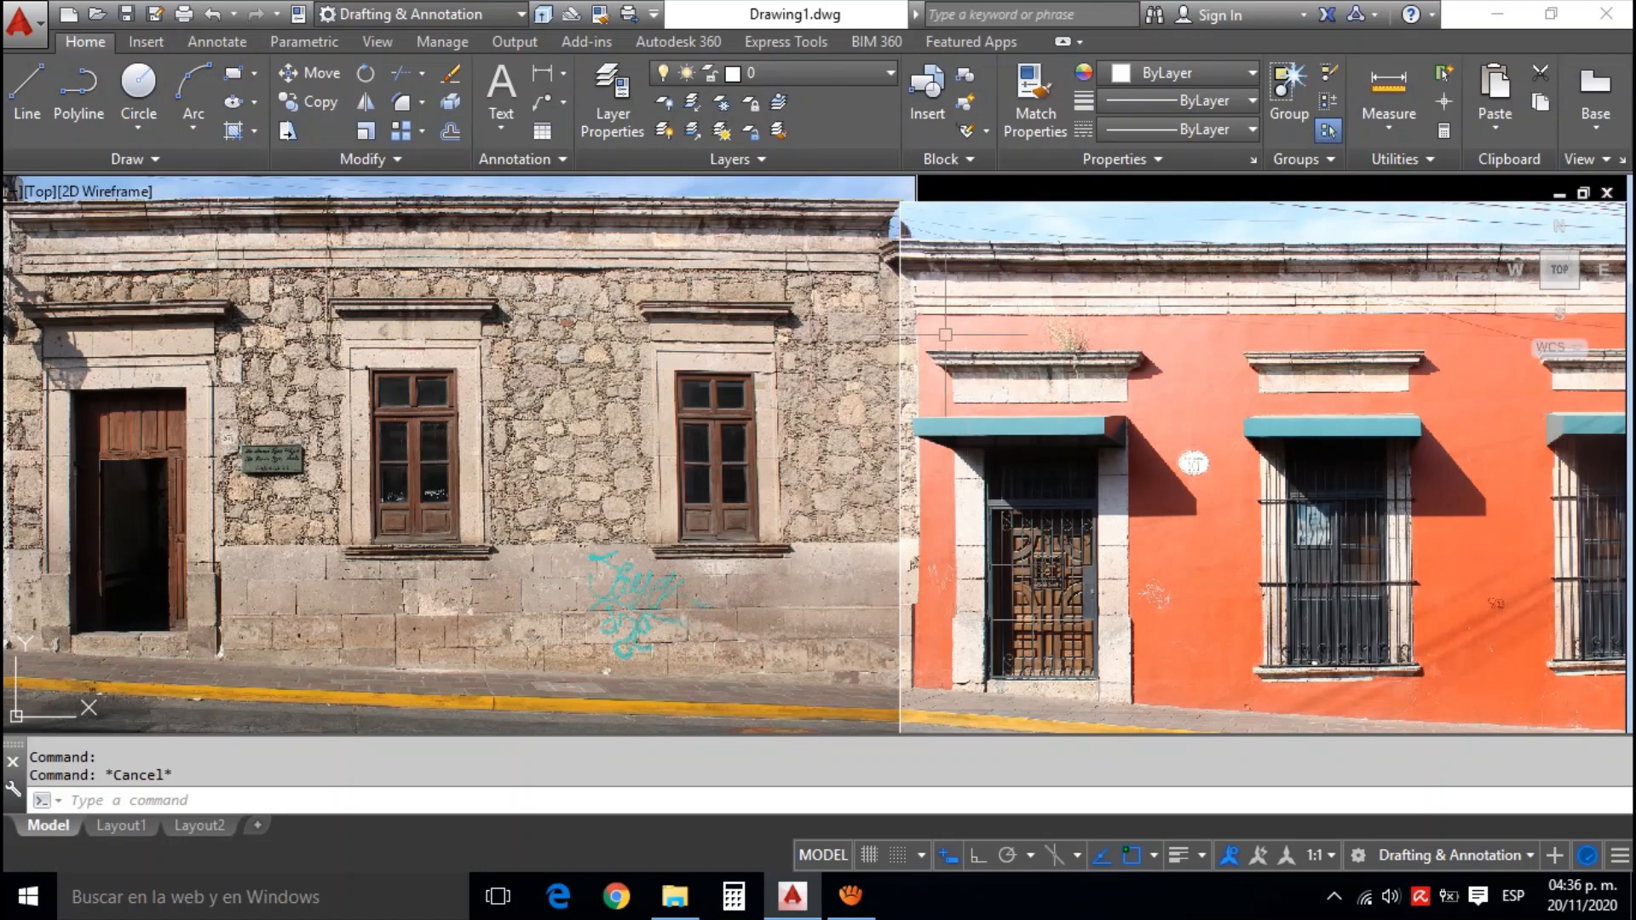
Examine the cornice join and the top edges where the orange facade photo overlaps the stone one
scroll(1014, 294, up, 1)
scroll(1019, 288, up, 1)
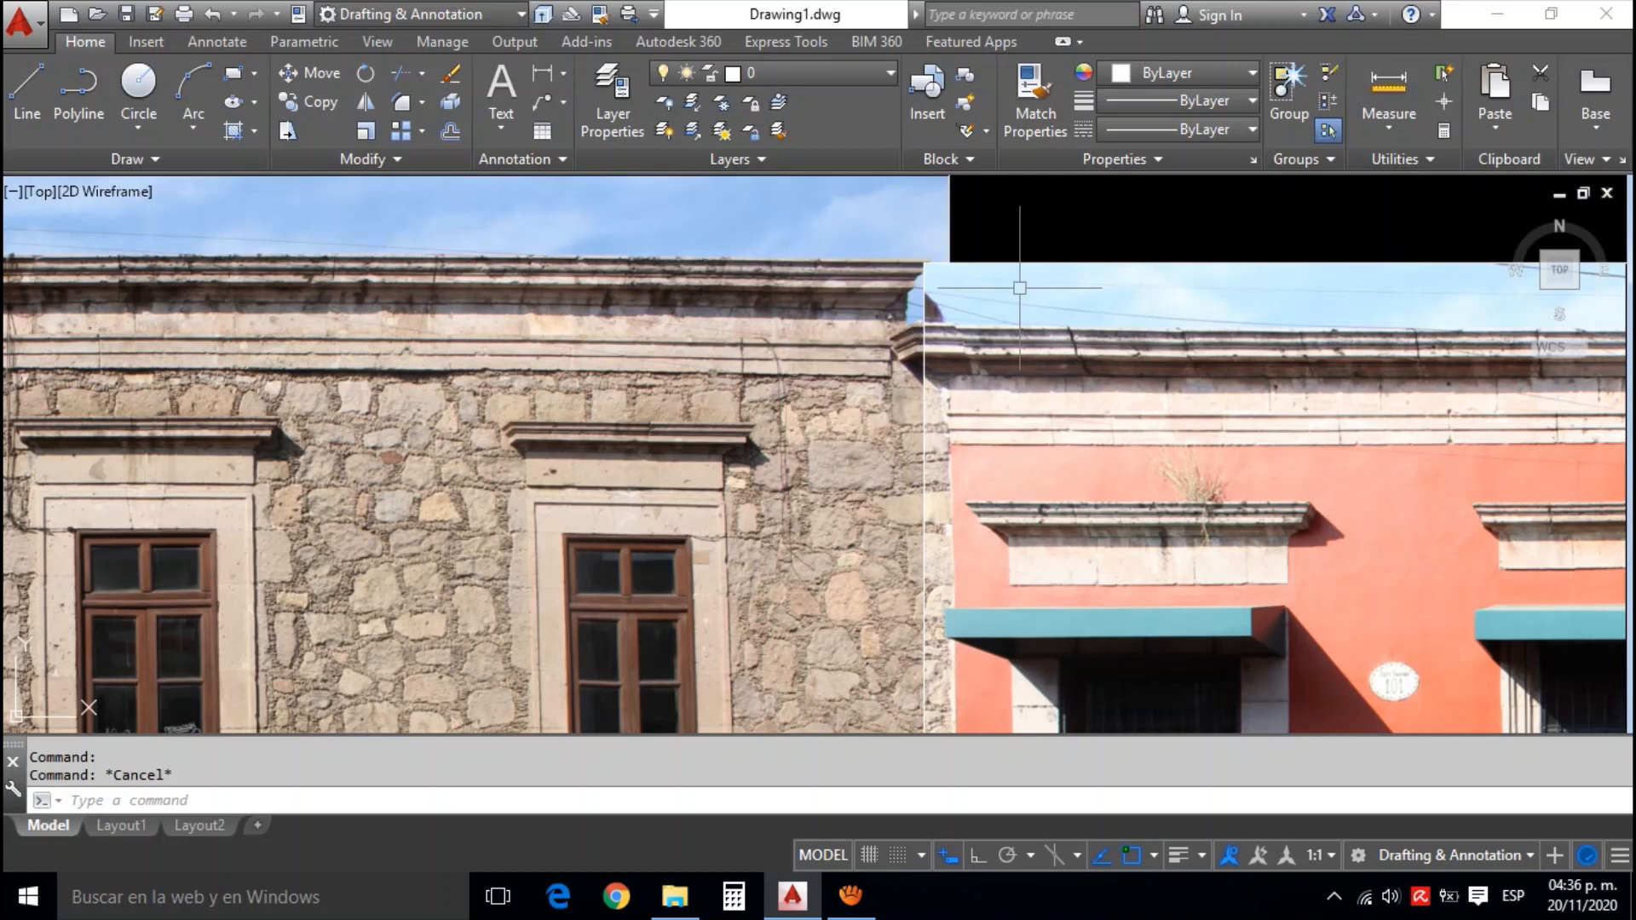
scroll(1006, 290, up, 2)
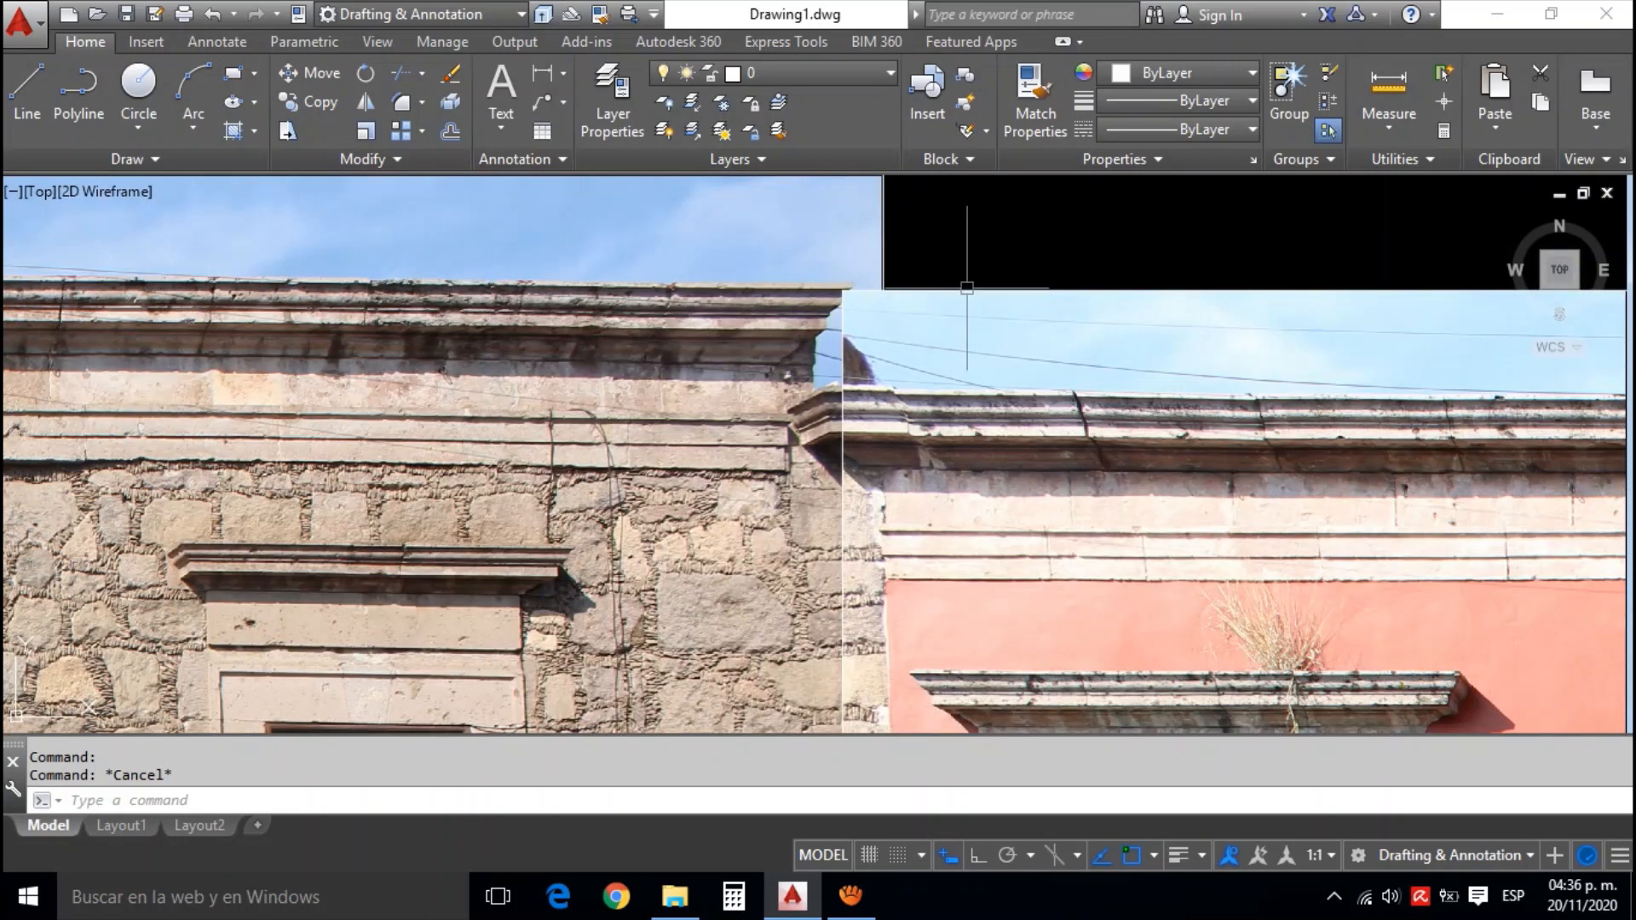
click(967, 290)
key(Escape)
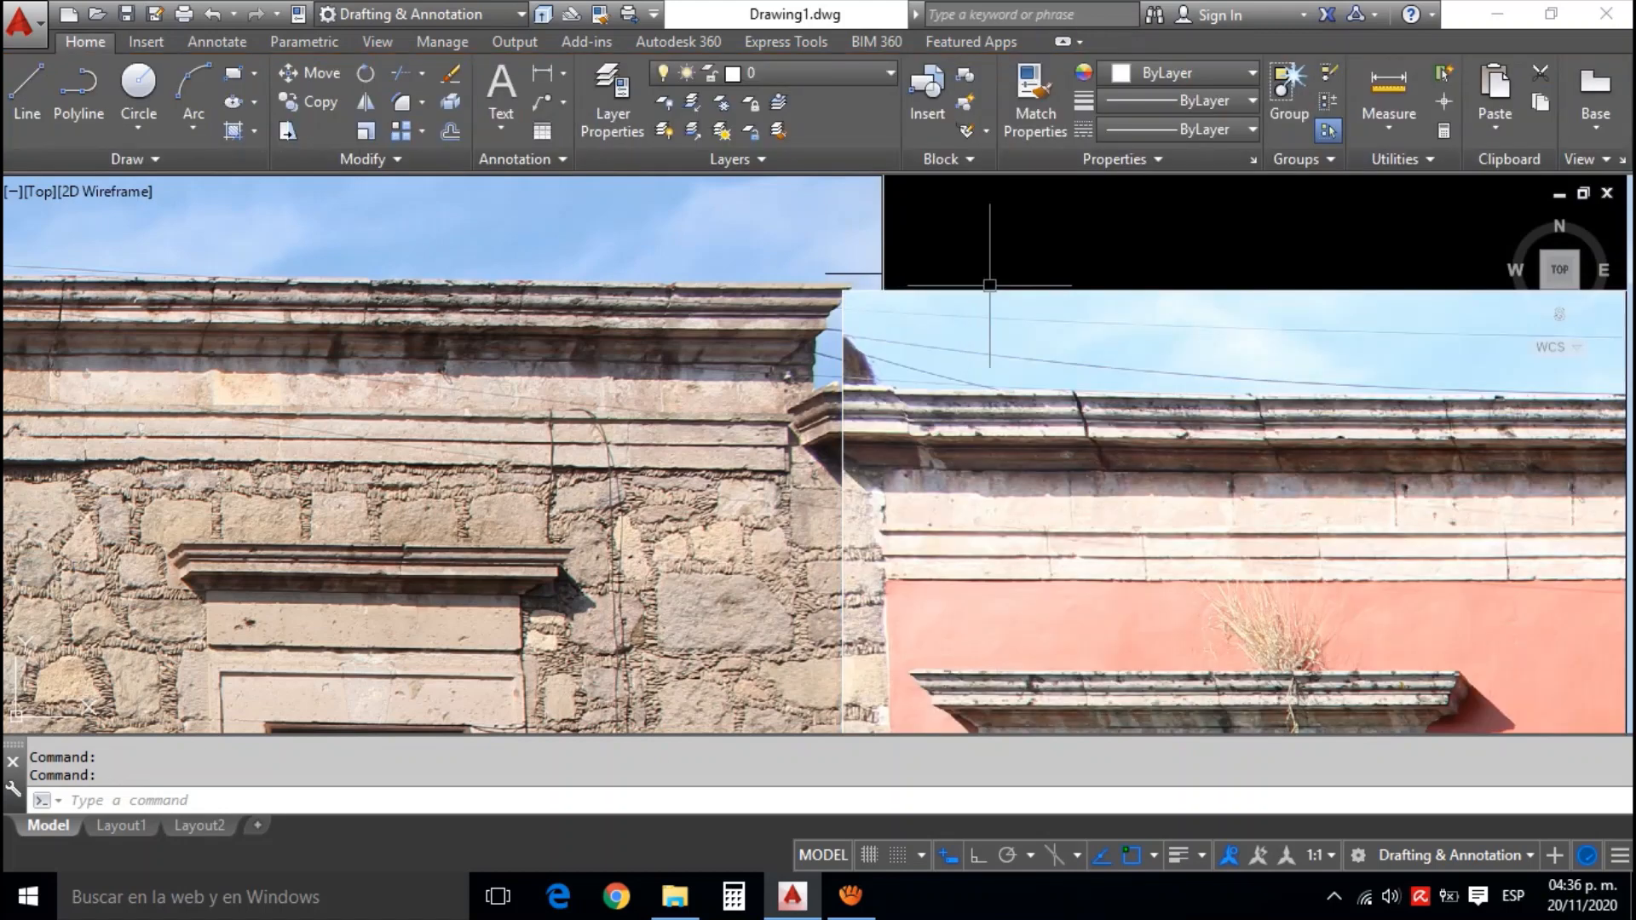
scroll(1030, 287, up, 1)
scroll(1029, 287, down, 3)
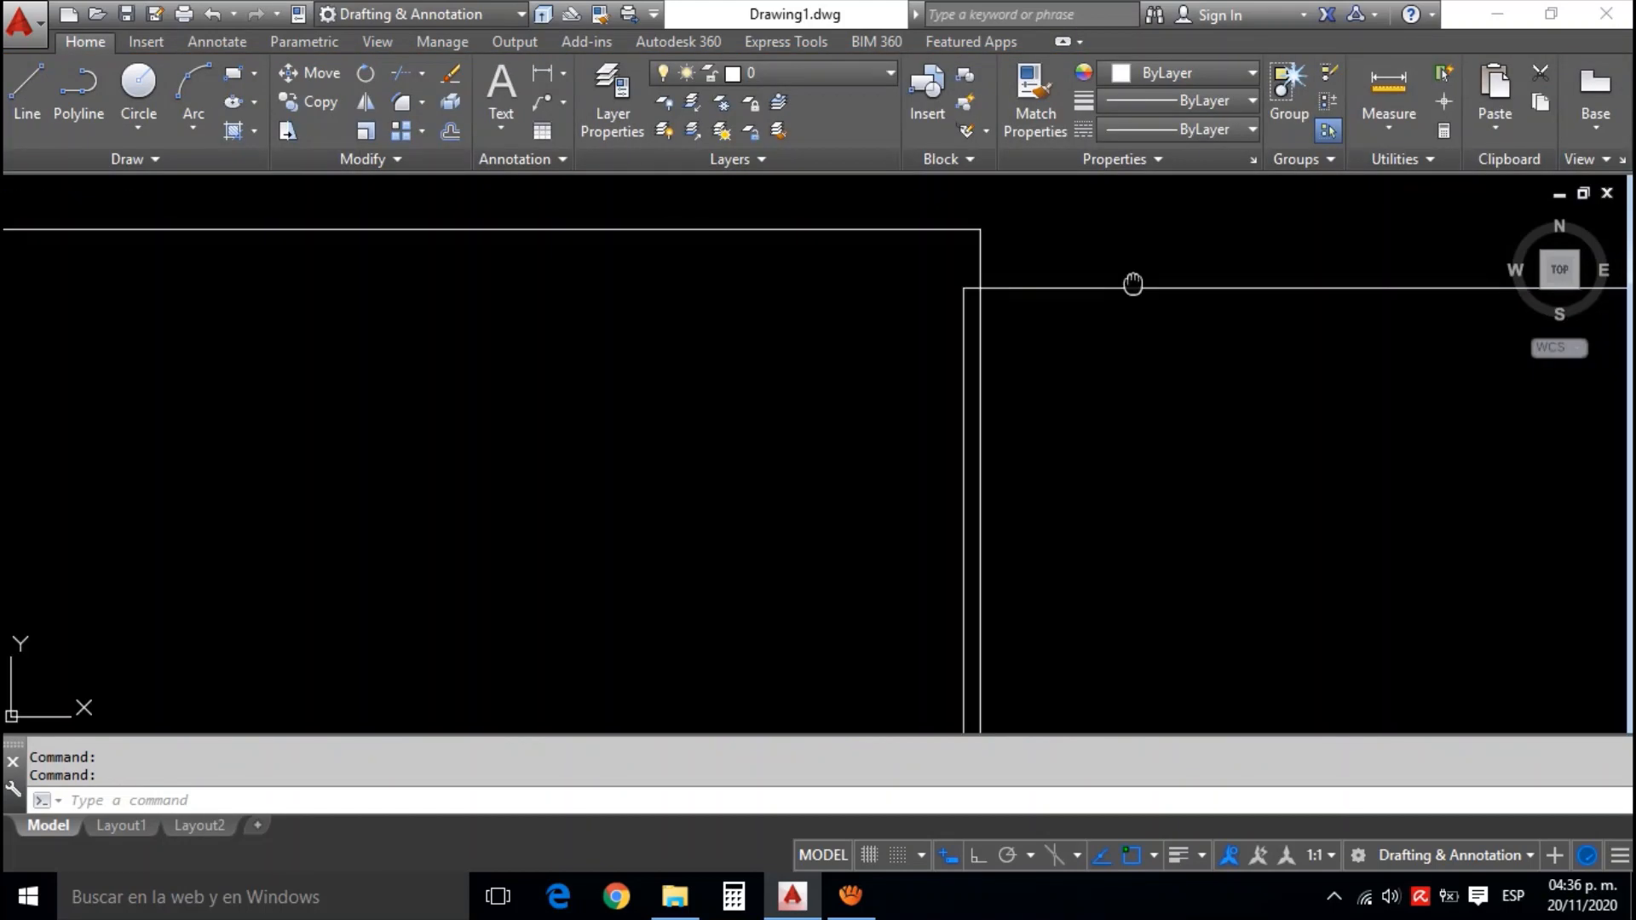
scroll(980, 303, up, 4)
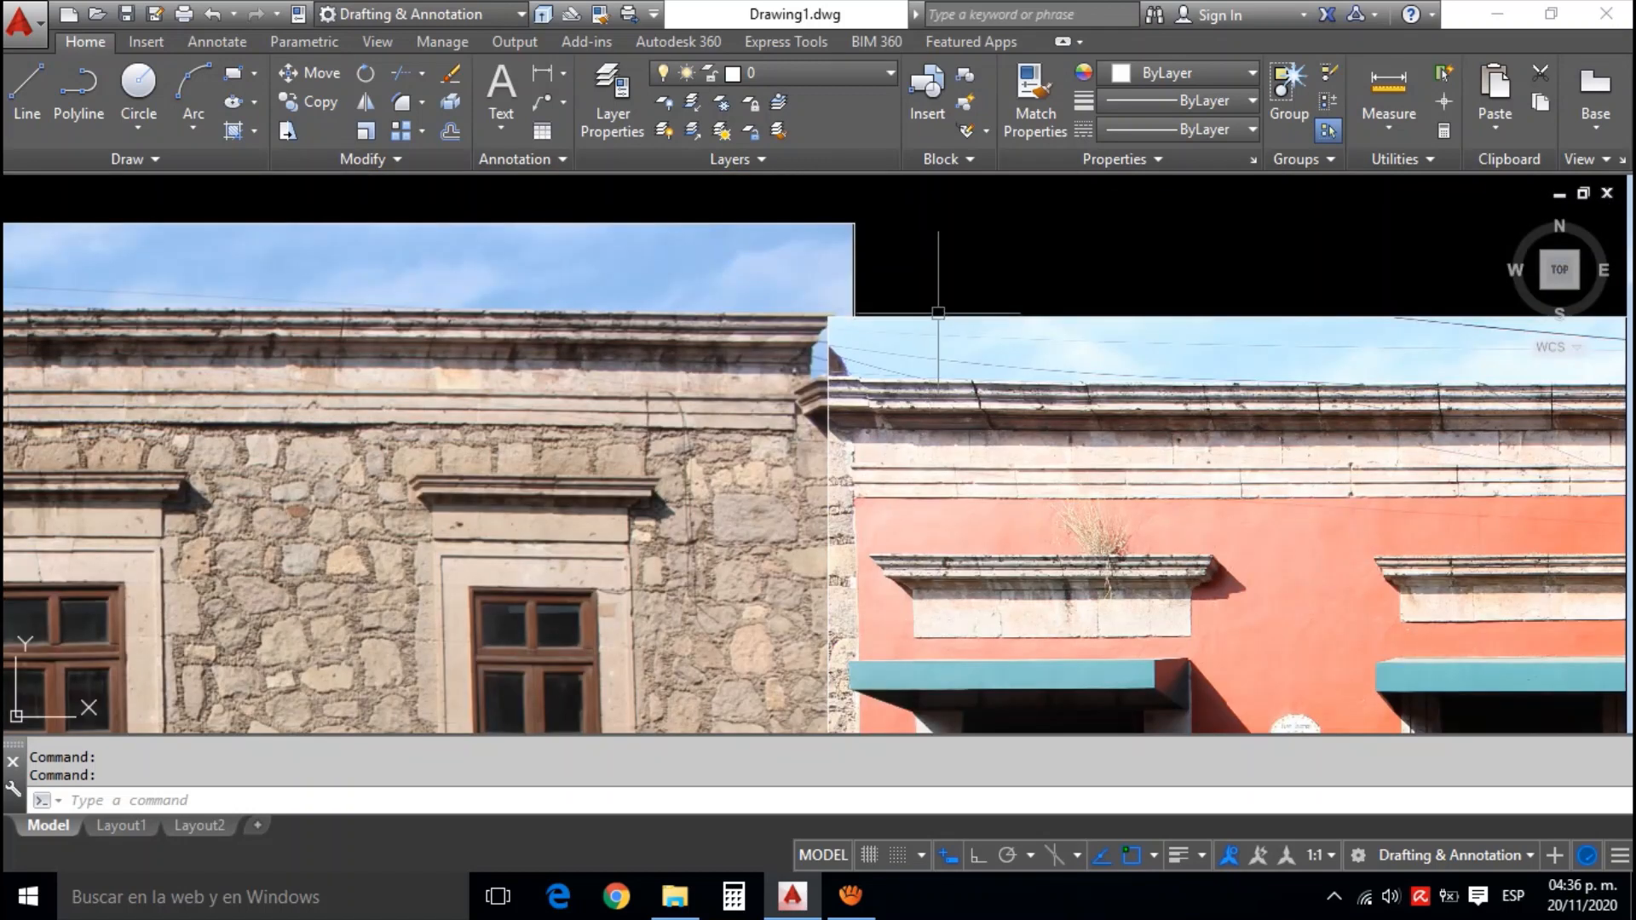
Darken the orange facade photo by setting its image brightness to 40
click(942, 318)
double_click(942, 318)
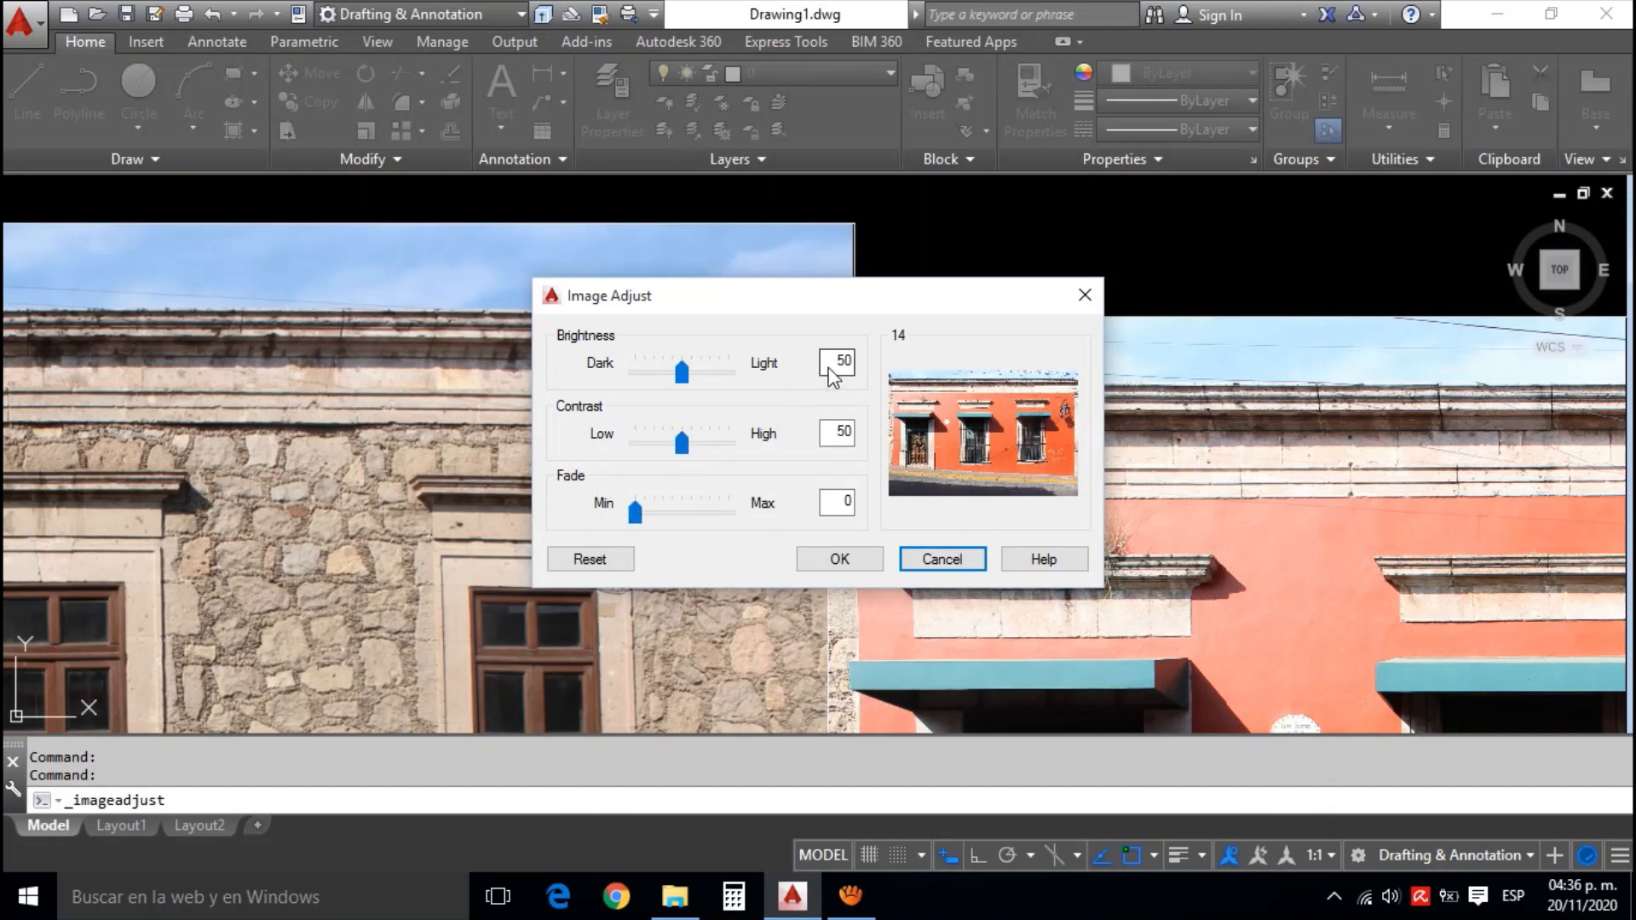
drag(884, 311, 564, 329)
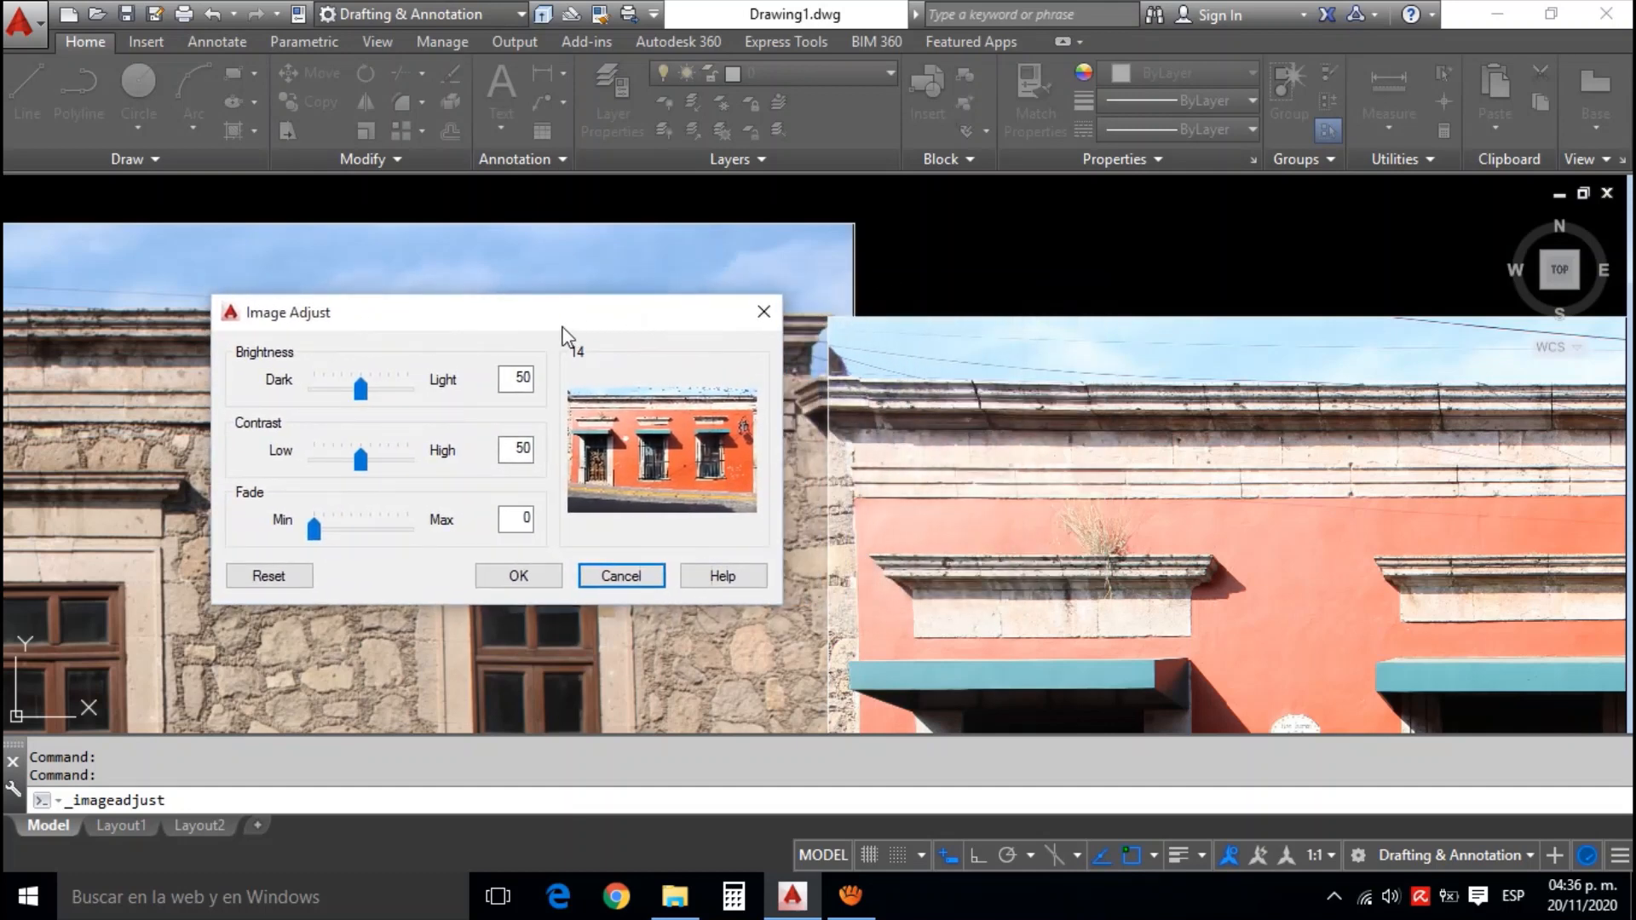
click(516, 378)
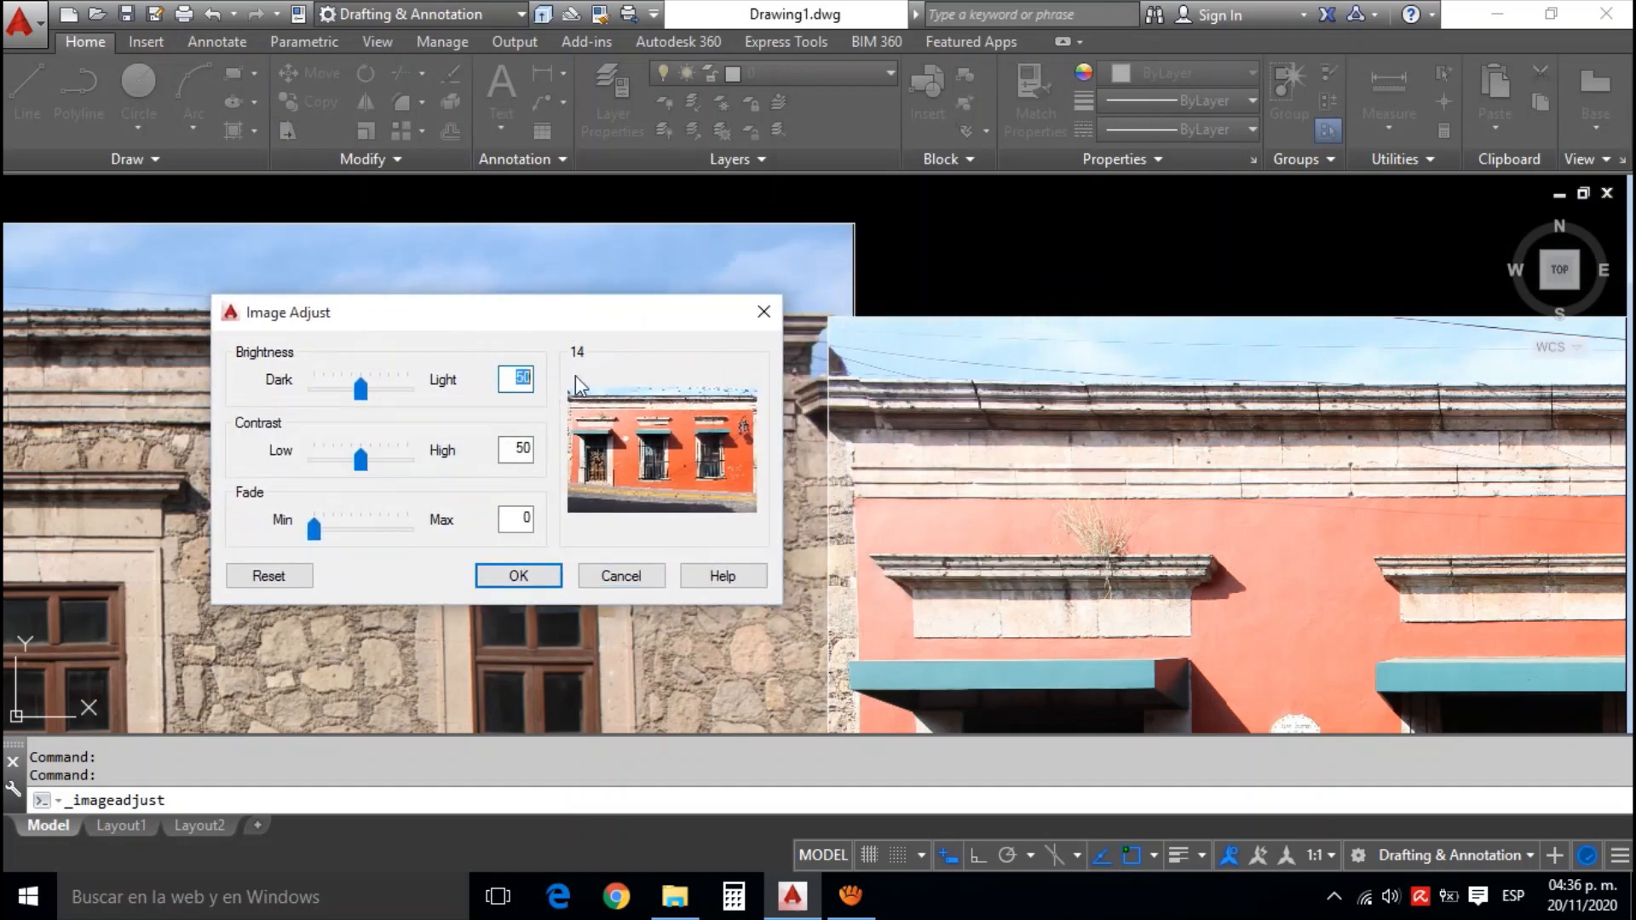
key(Delete)
text(4)
click(531, 576)
Compare the orange facade photo's tone with the stone one and set its image brightness to 30
scroll(715, 512, up, 4)
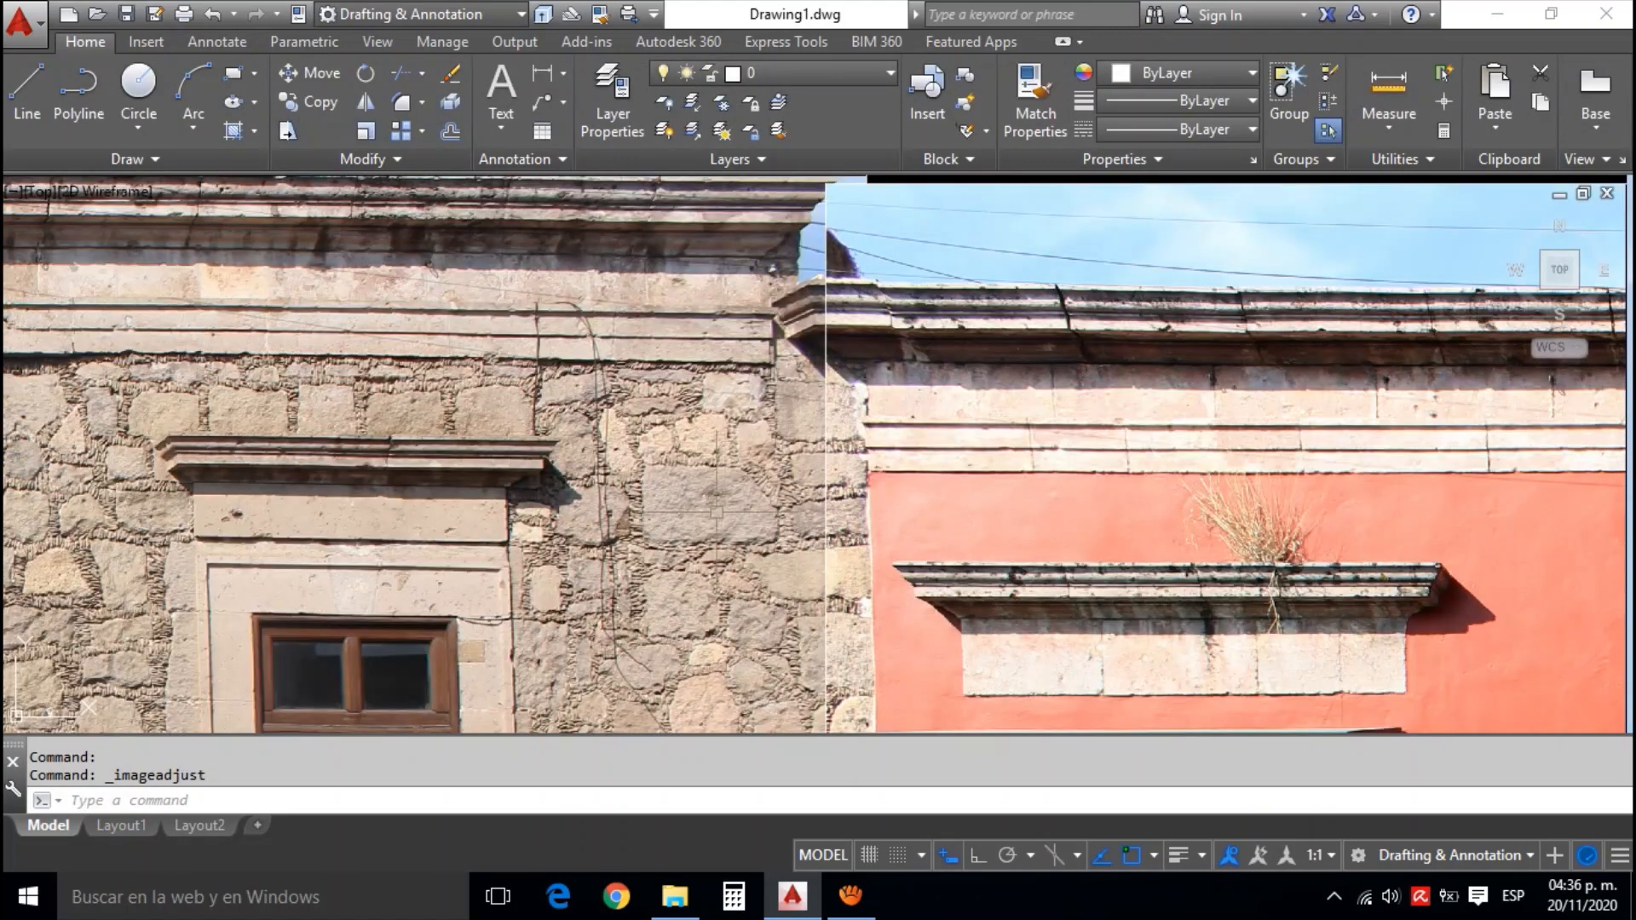
scroll(716, 512, down, 3)
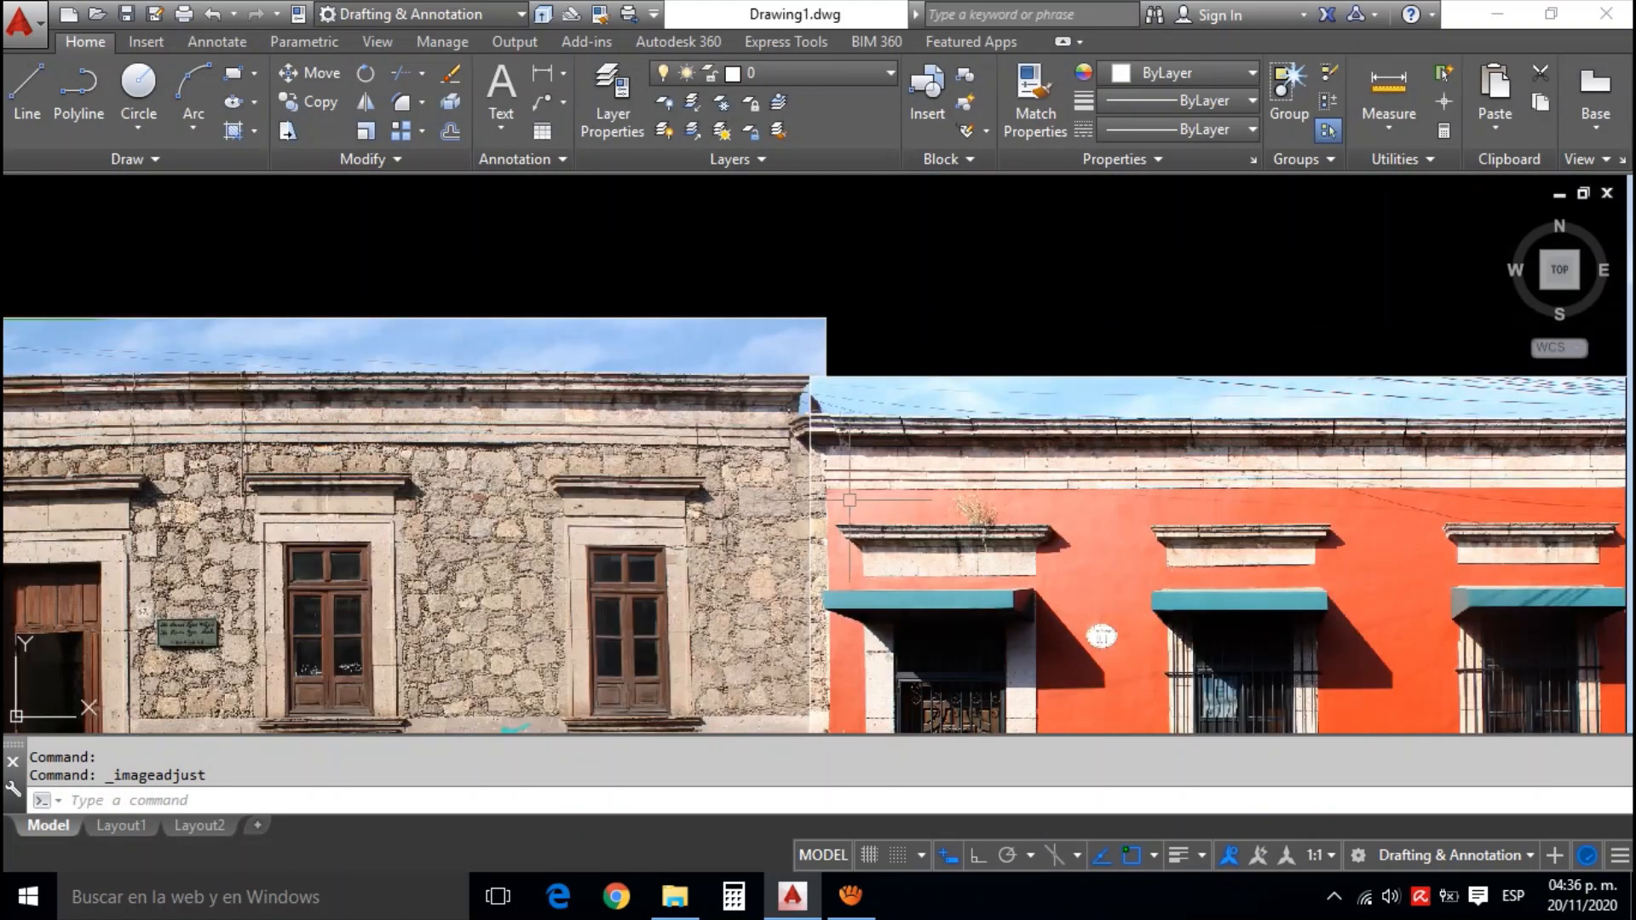
scroll(969, 223, up, 3)
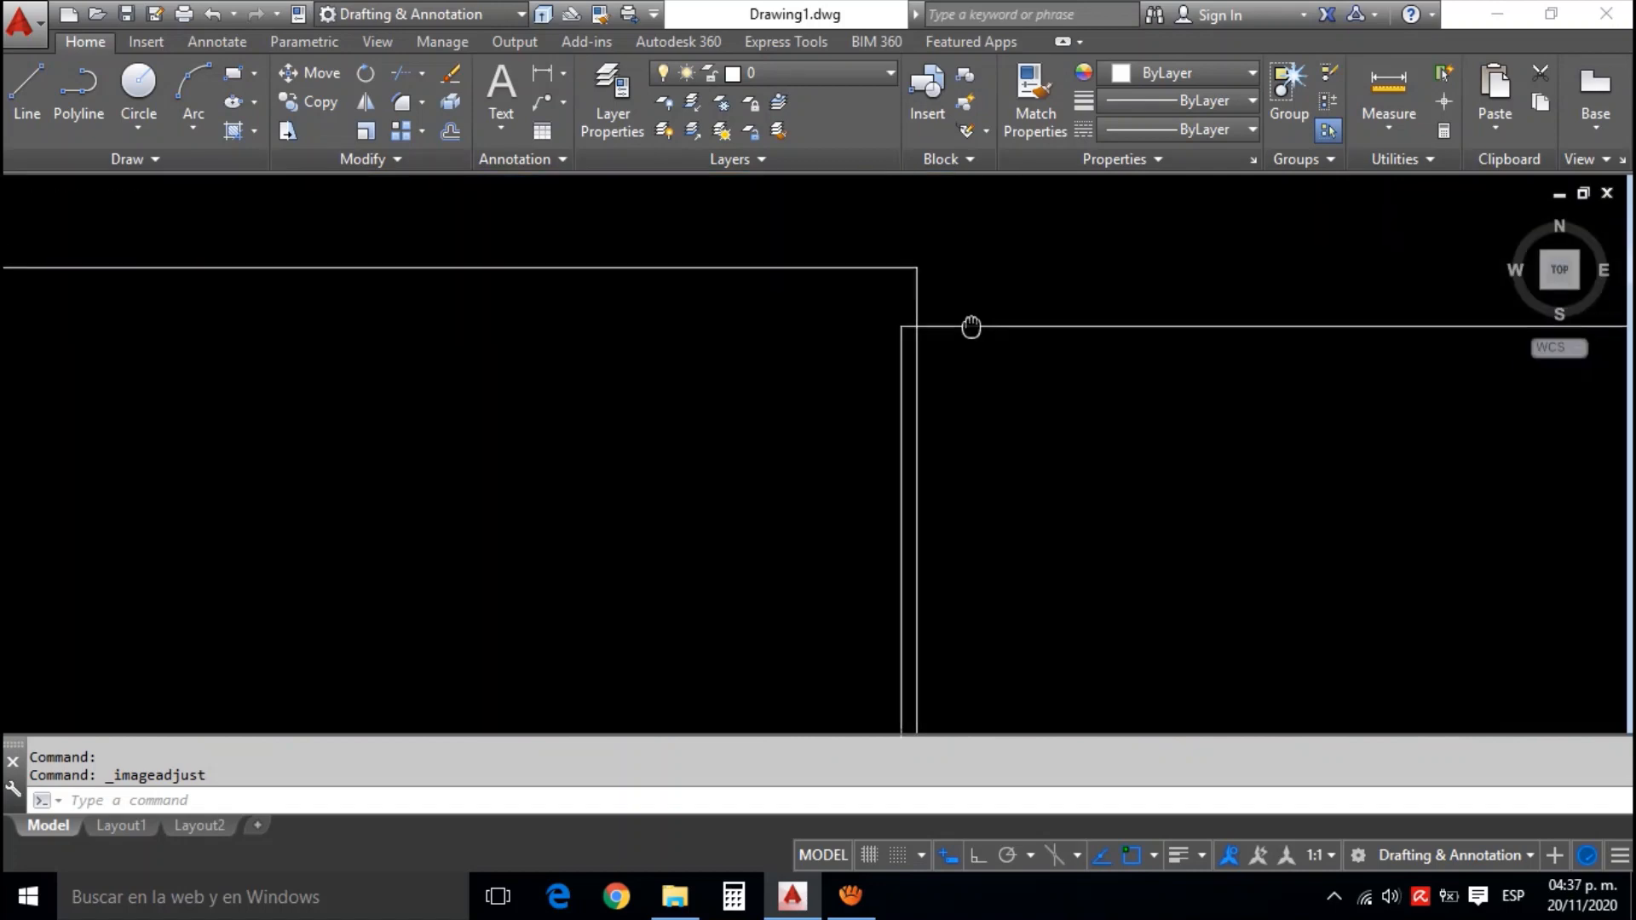
click(968, 325)
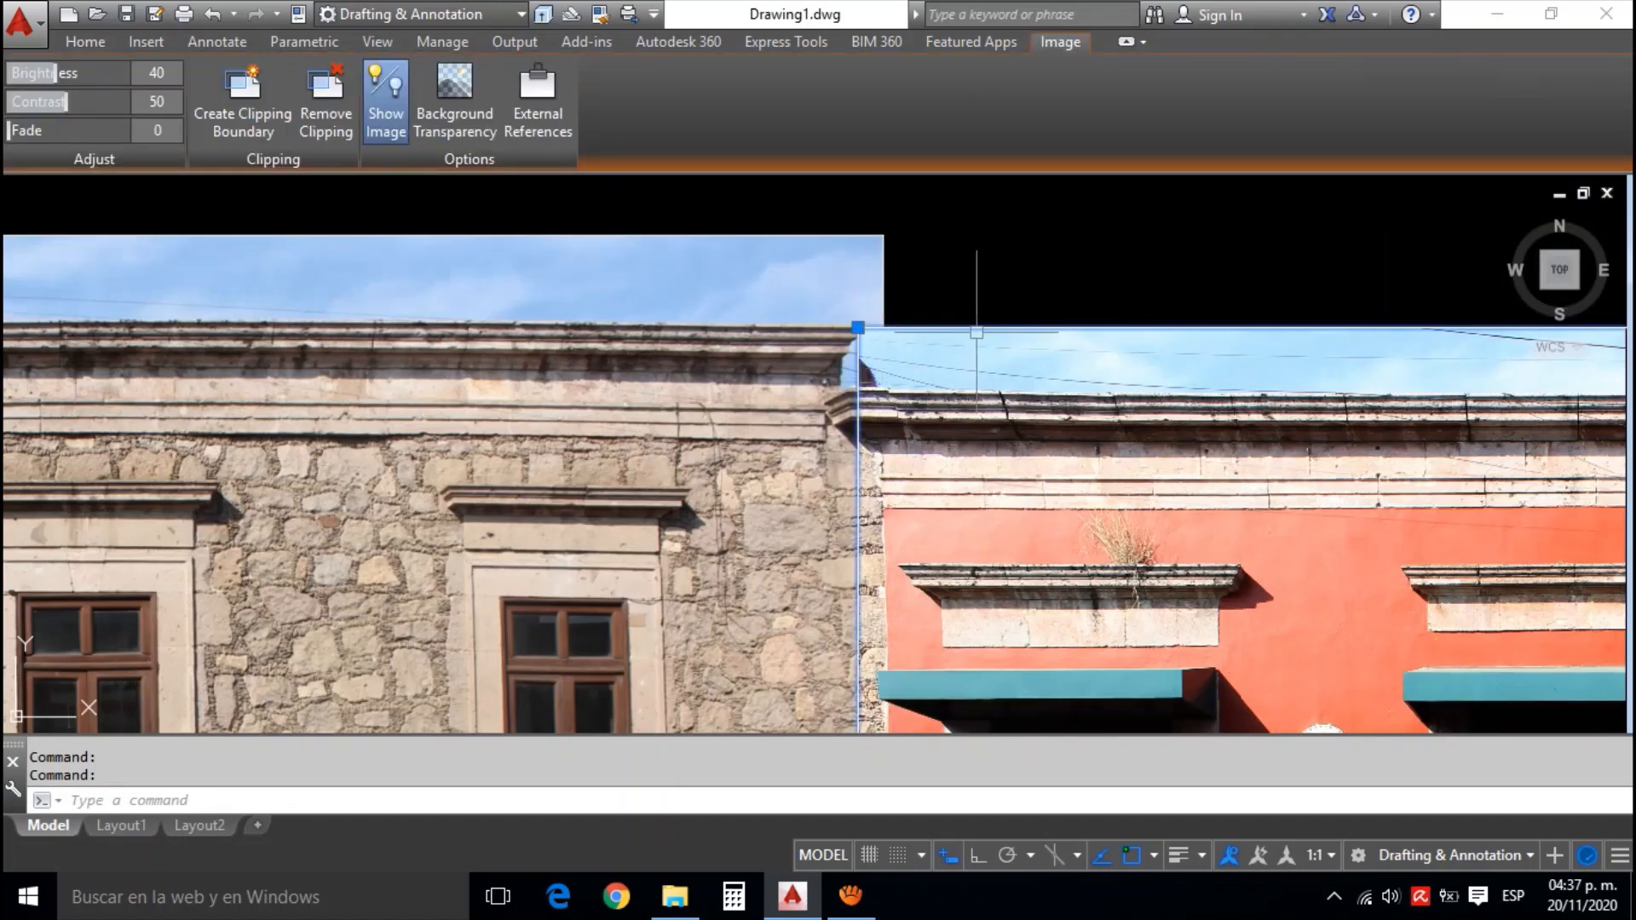
double_click(978, 336)
double_click(846, 361)
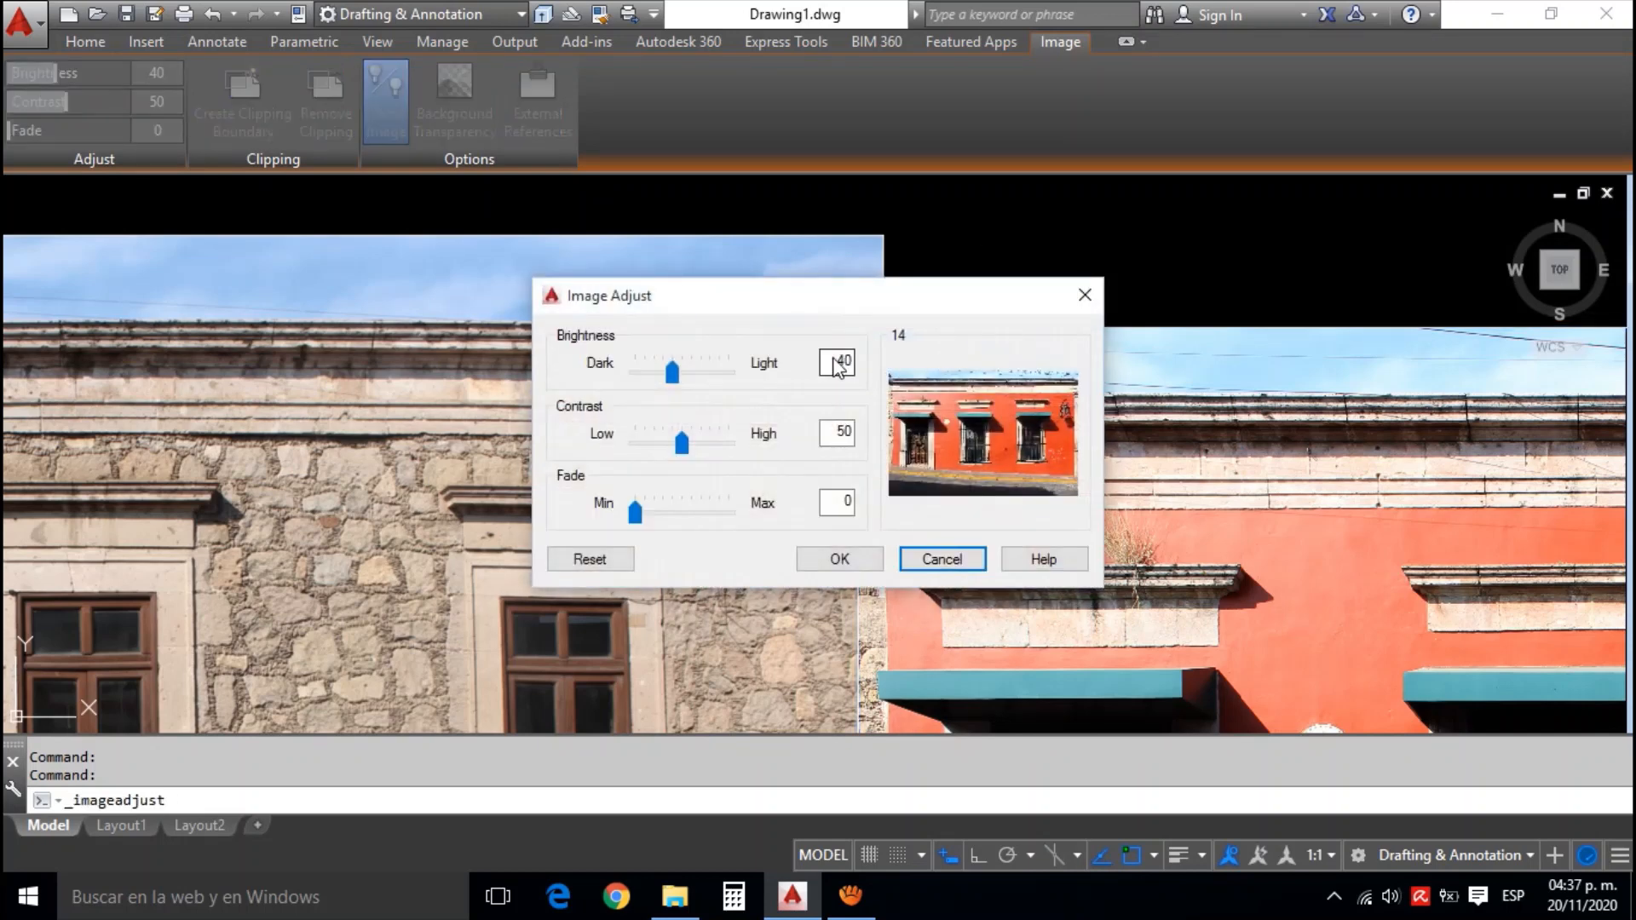
text(30)
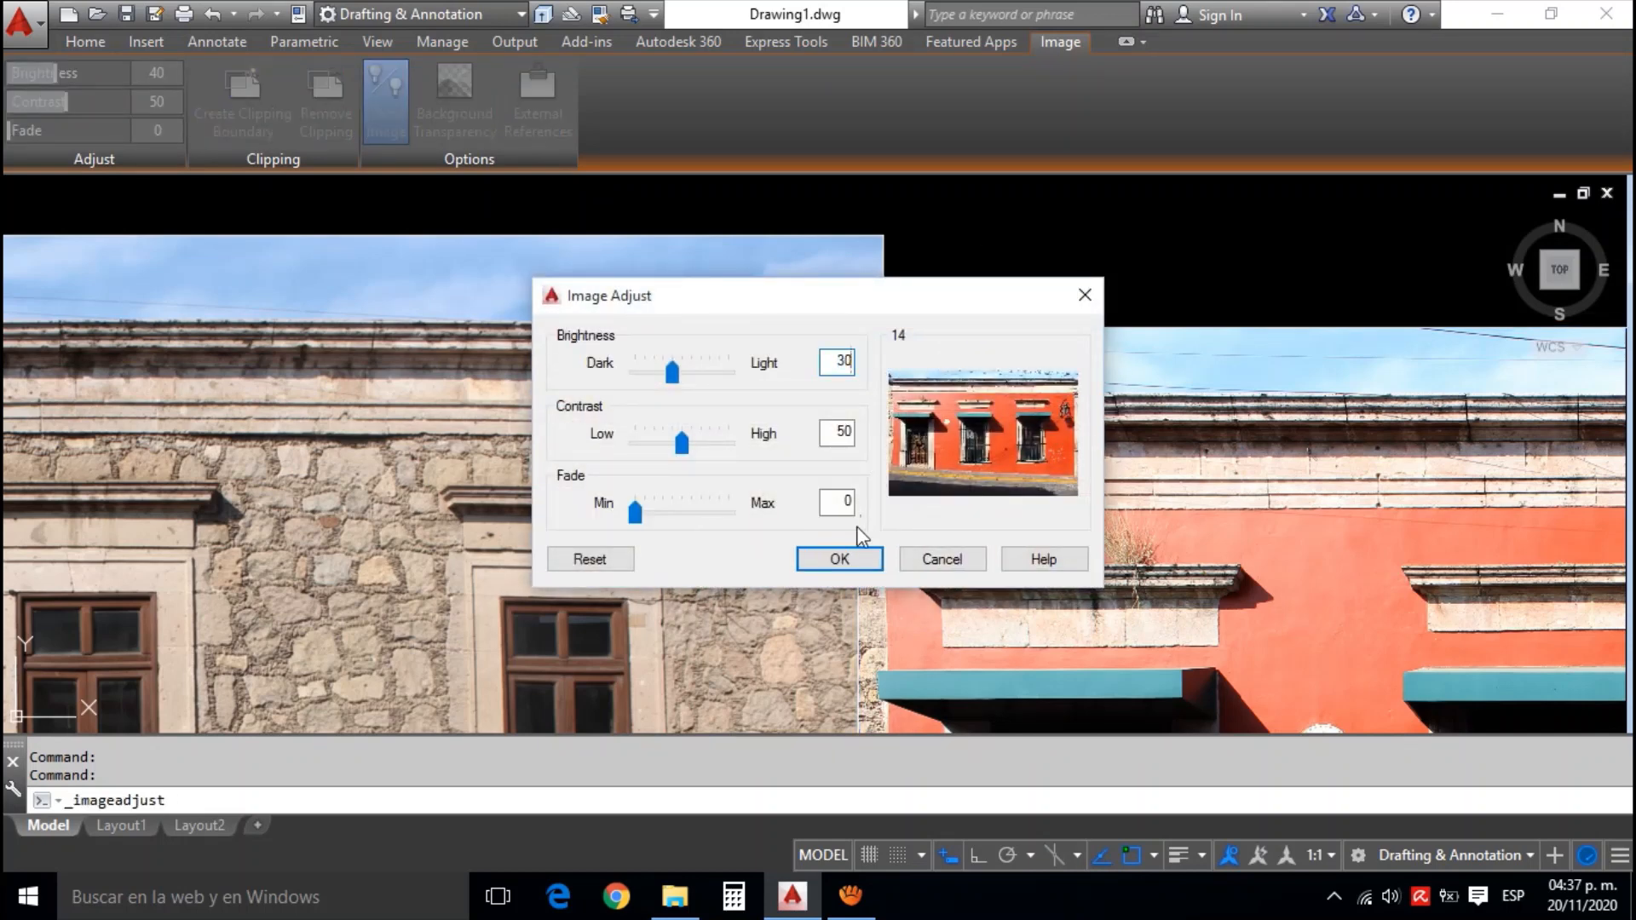
click(853, 559)
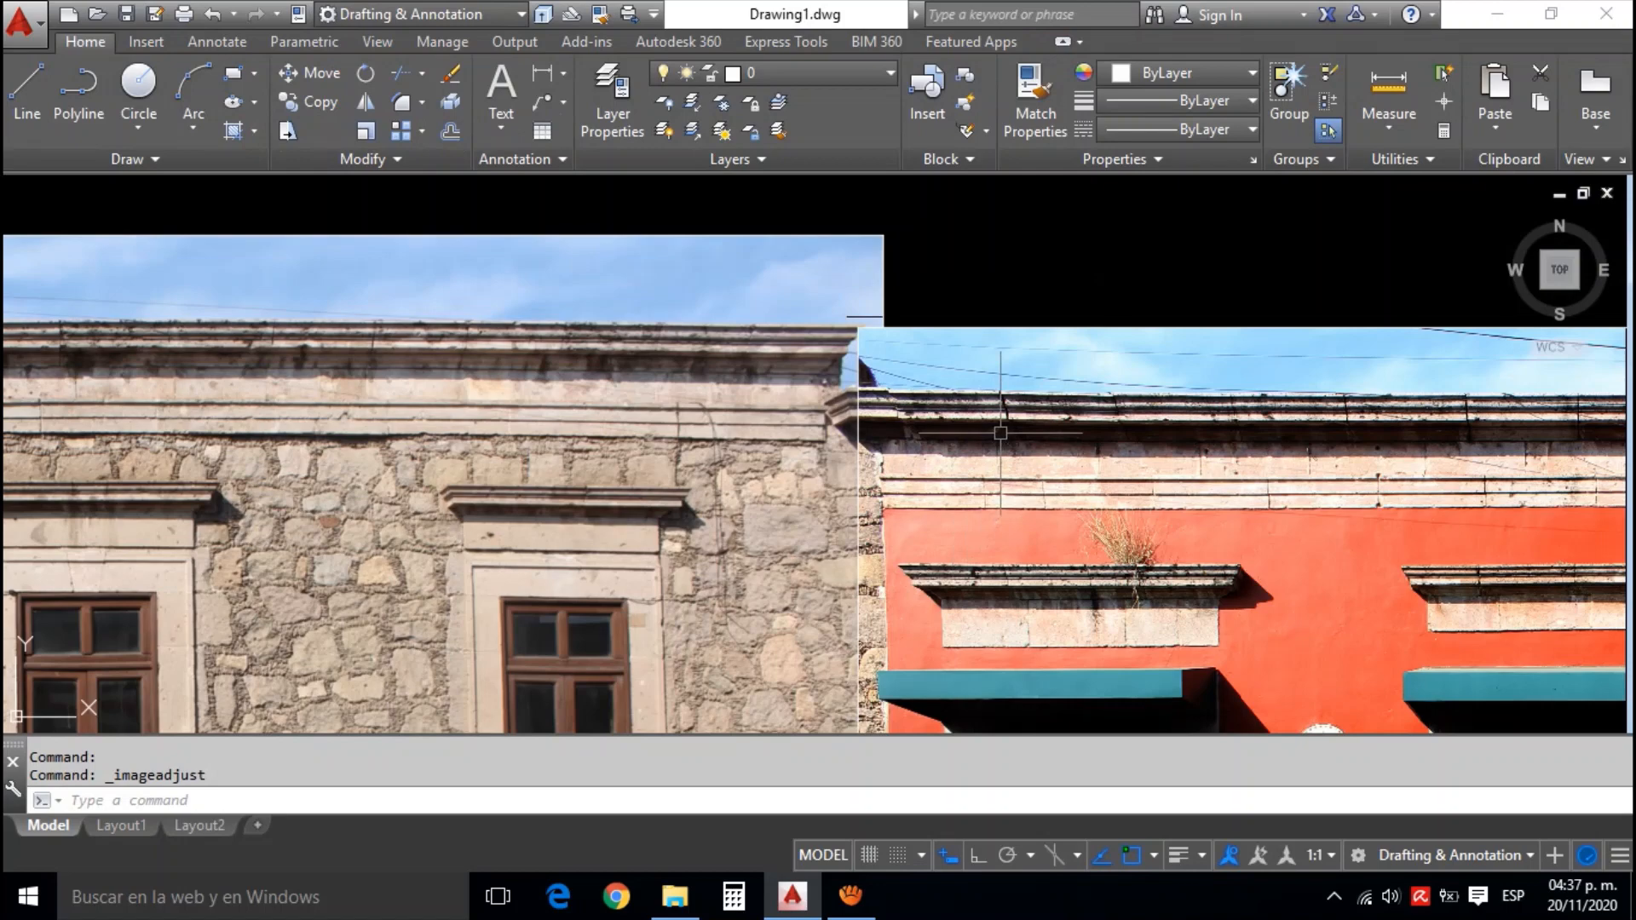
Examine the darkened orange photo's join with the stone photo and the gap between the stone and white facade photos
scroll(1001, 432, down, 4)
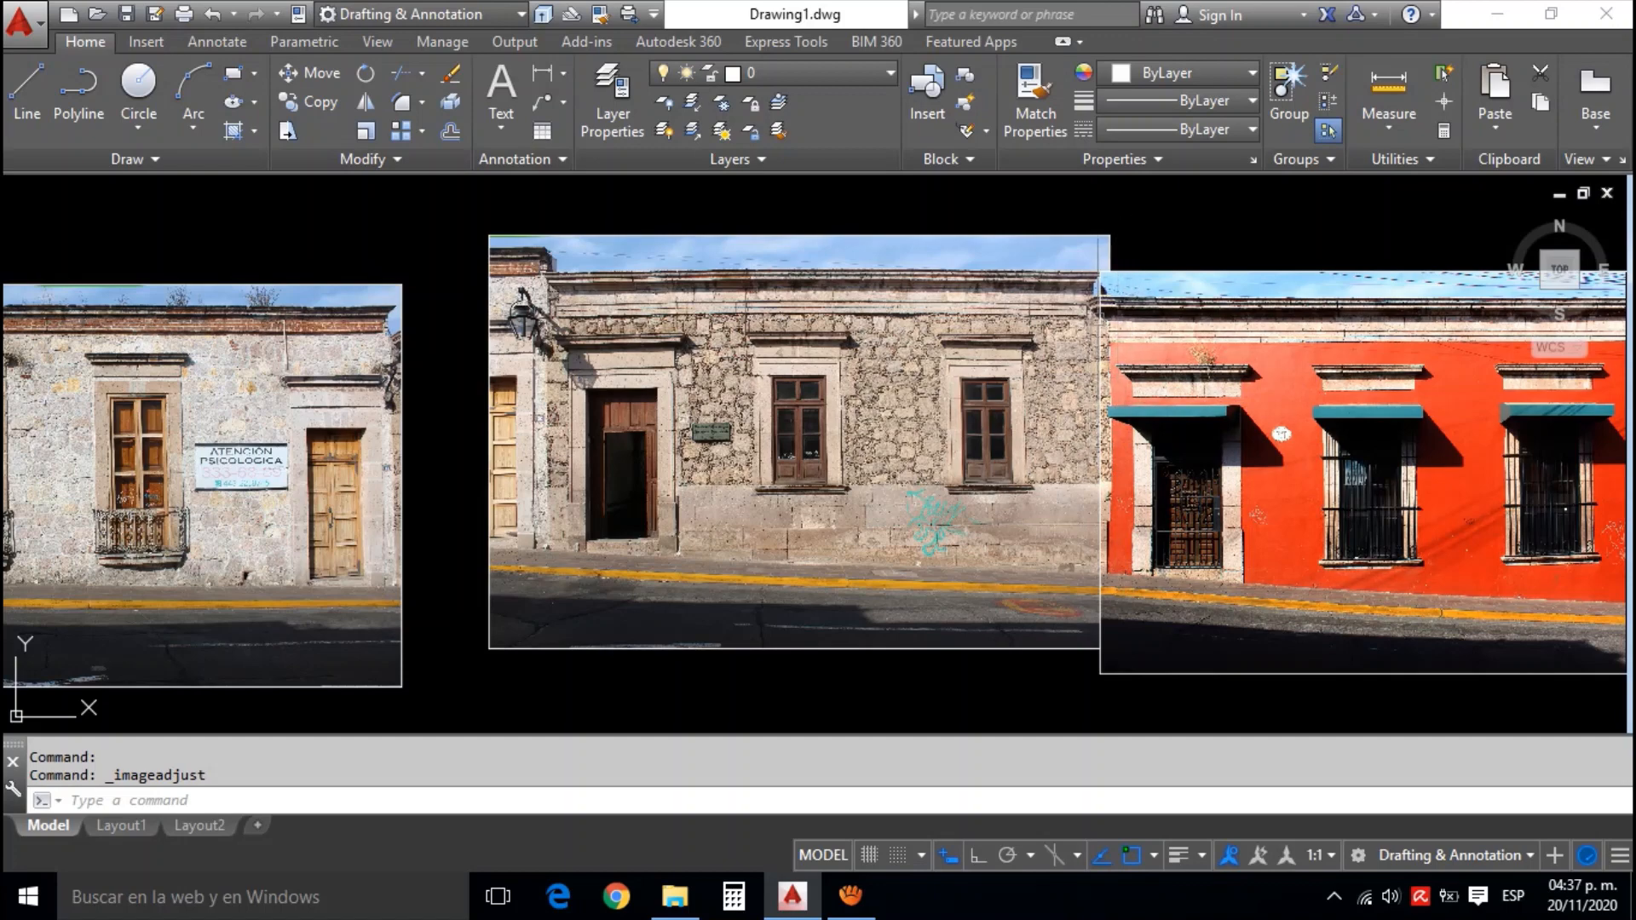
scroll(1108, 294, up, 5)
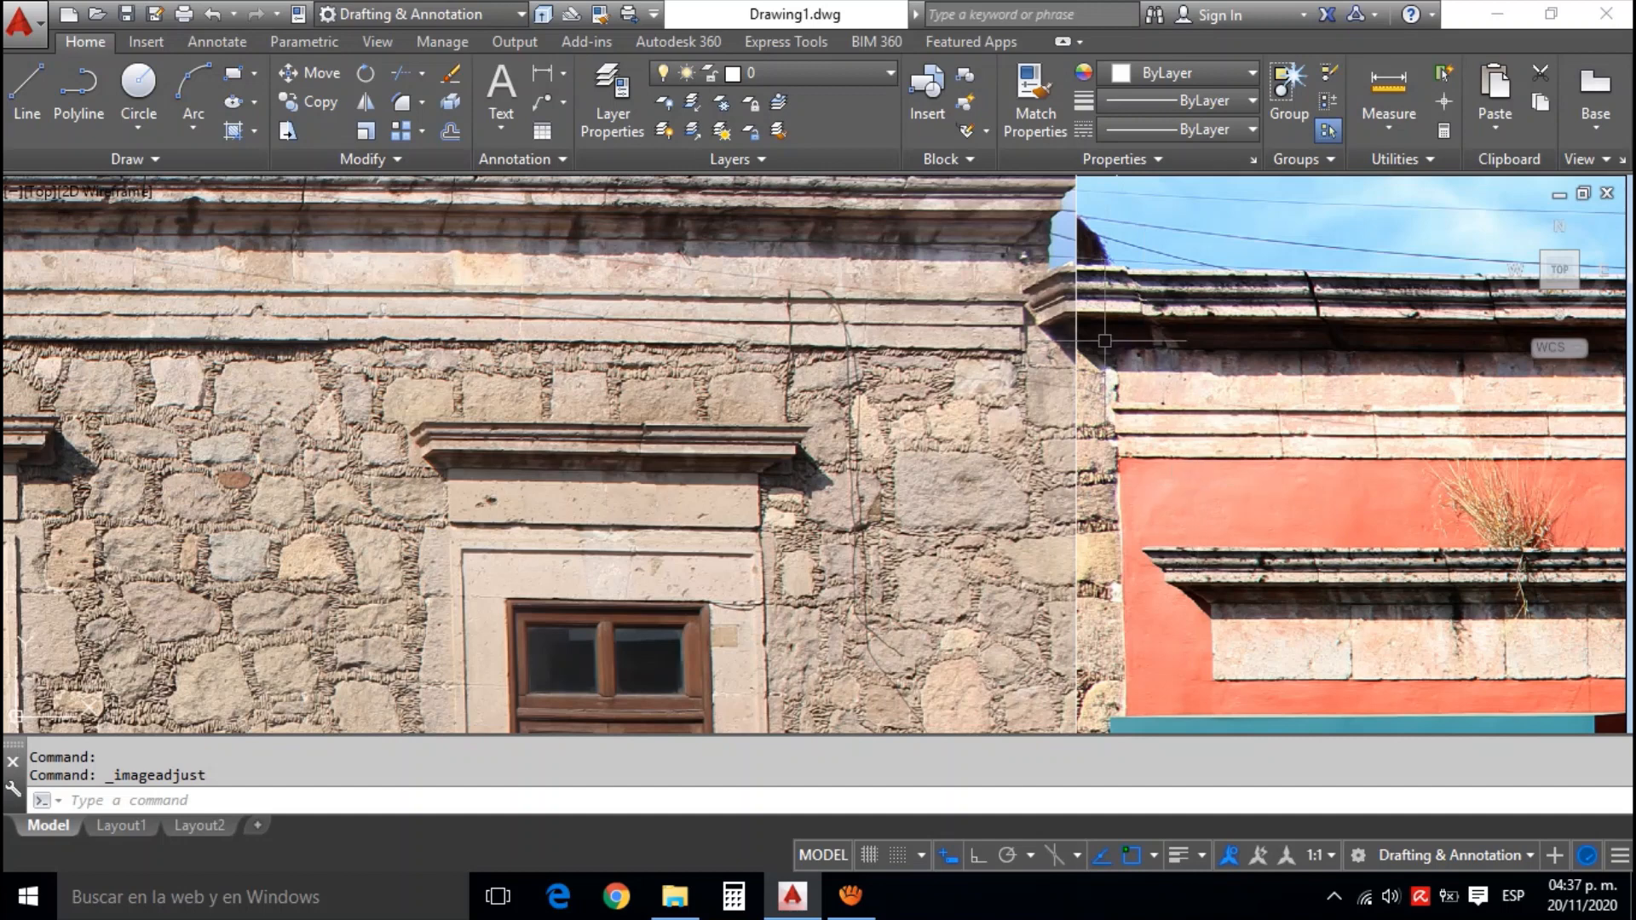
drag(1223, 541, 1240, 350)
scroll(1229, 446, down, 2)
drag(1200, 569, 1204, 384)
scroll(1200, 550, down, 4)
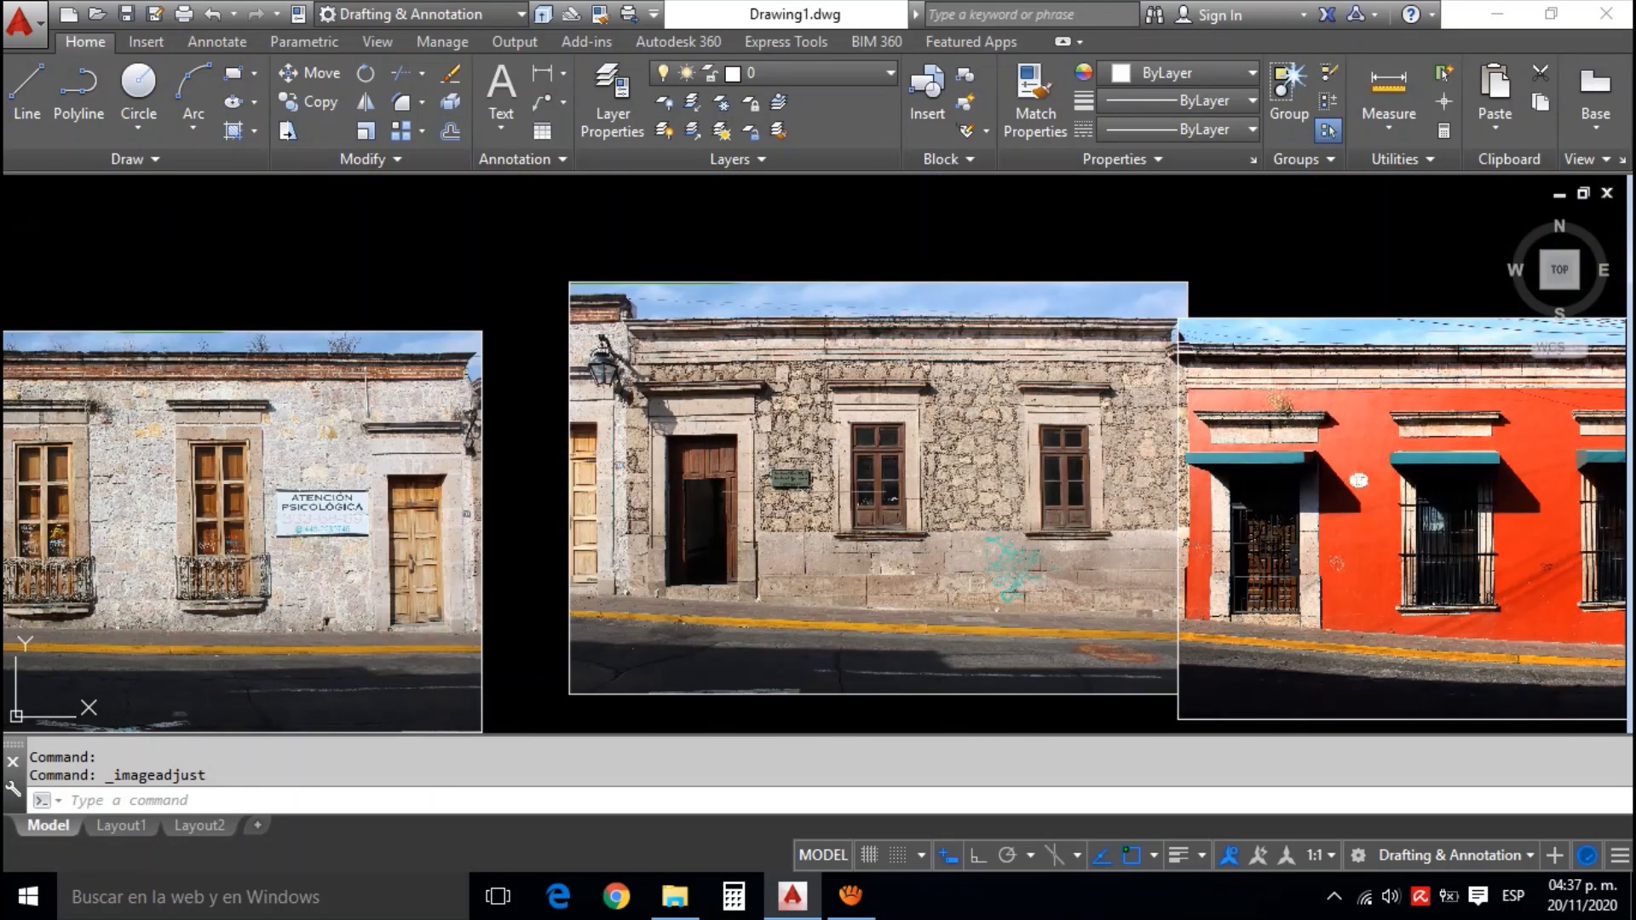
drag(818, 464, 1041, 409)
drag(730, 495, 949, 443)
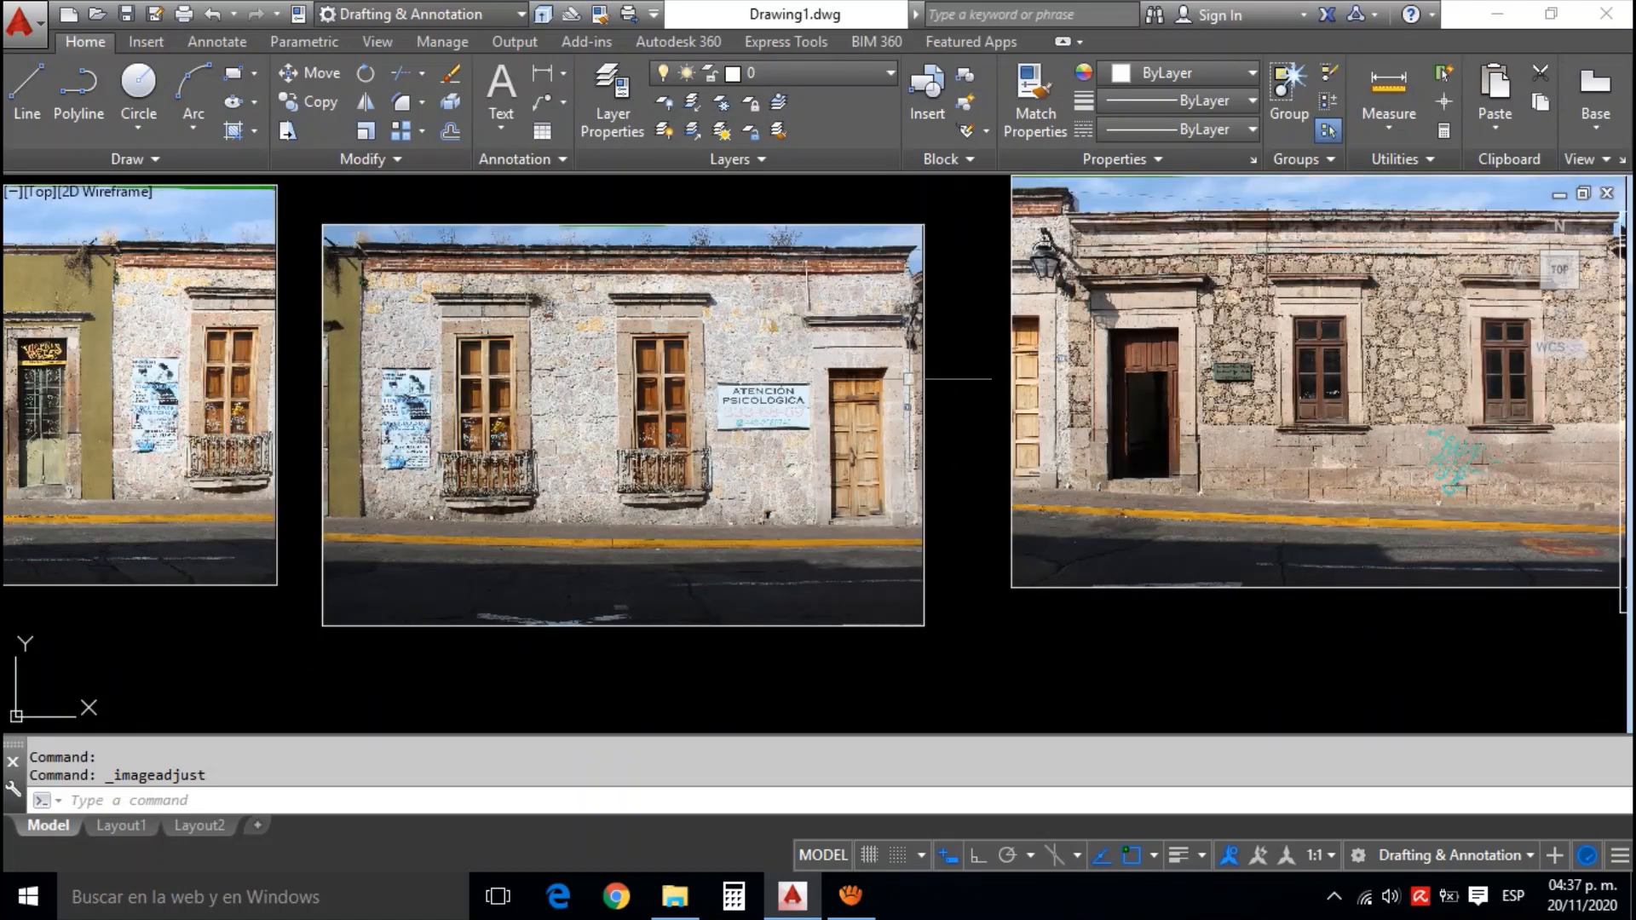
drag(909, 378, 909, 453)
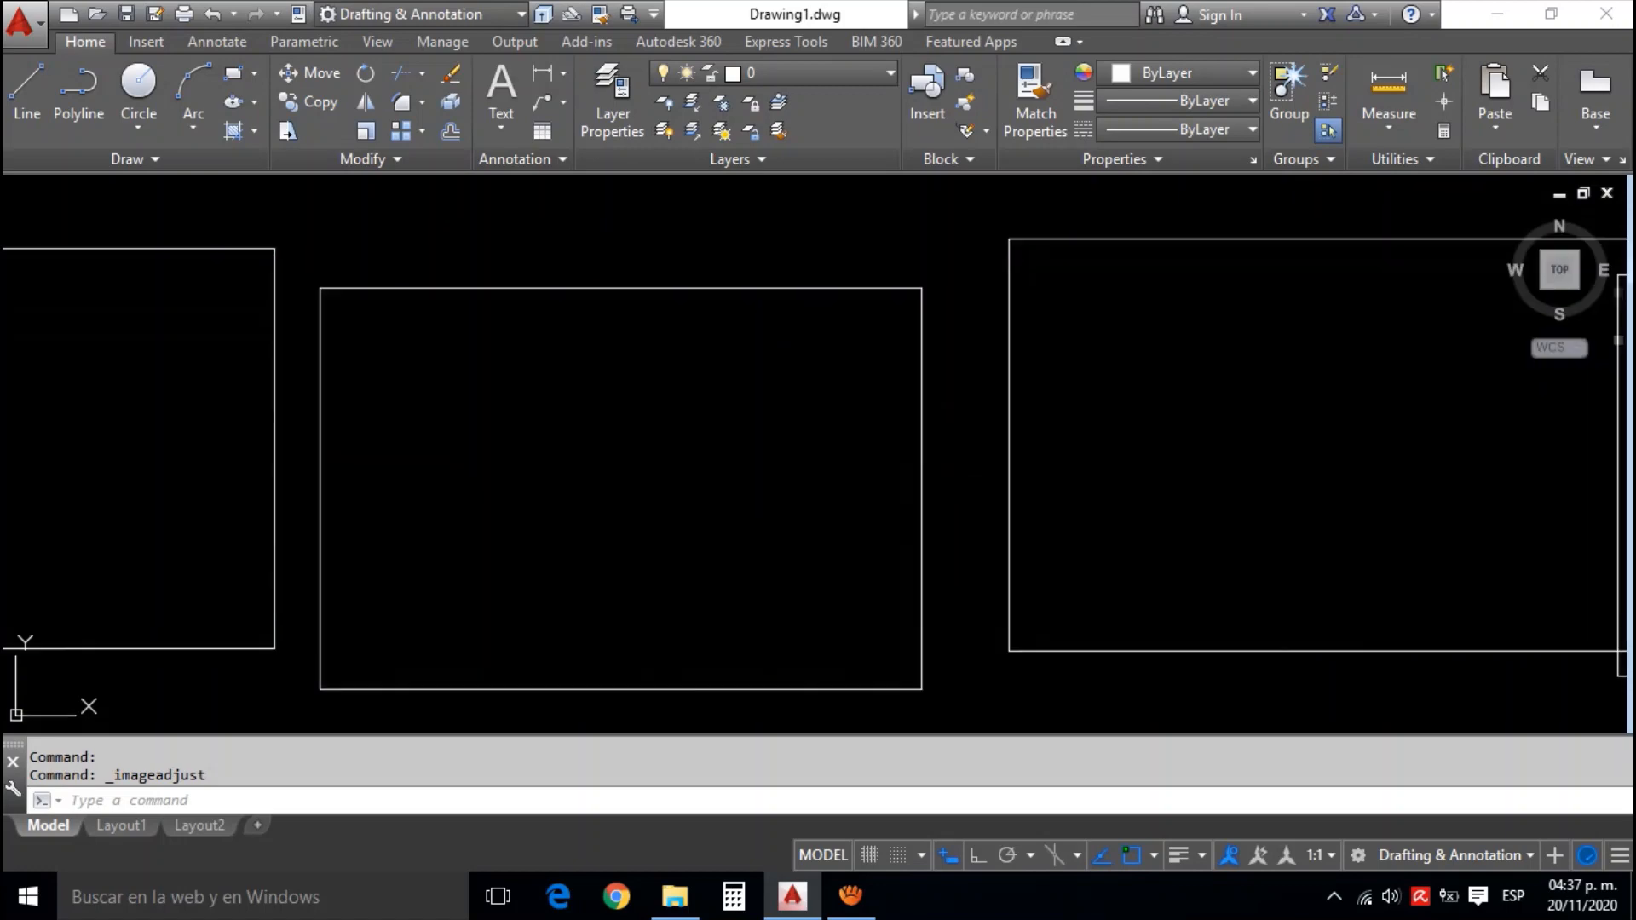
drag(931, 483, 910, 450)
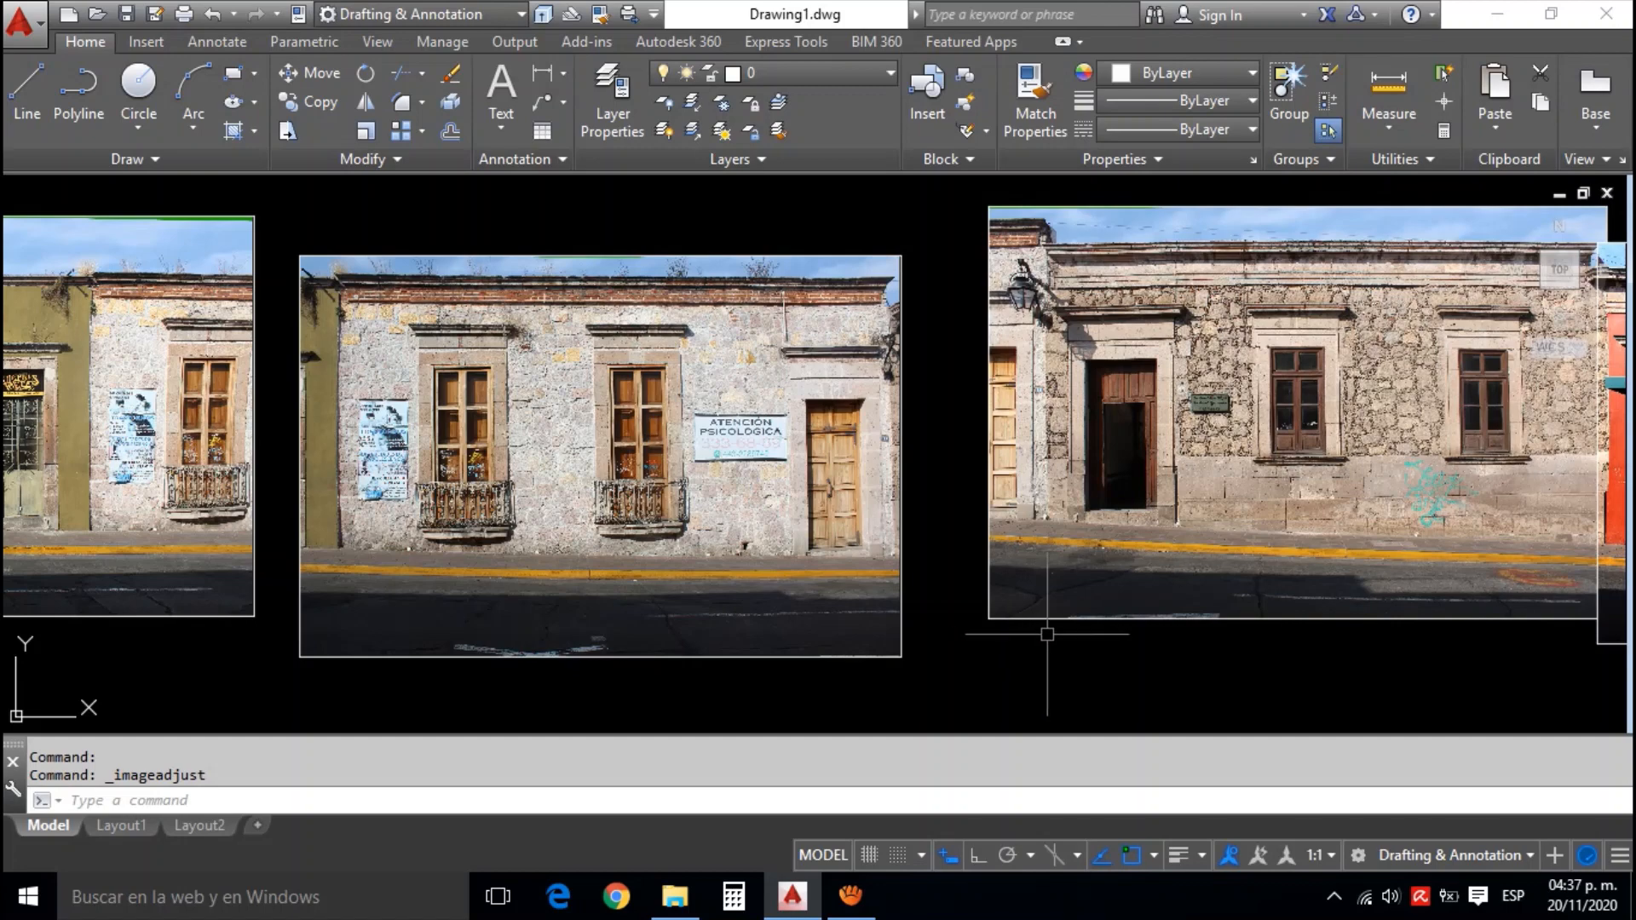
drag(1048, 636, 972, 632)
Clip the stone facade photo with a new rectangular boundary, hiding the neighbouring building's strip with the street lamp and wooden door
click(990, 621)
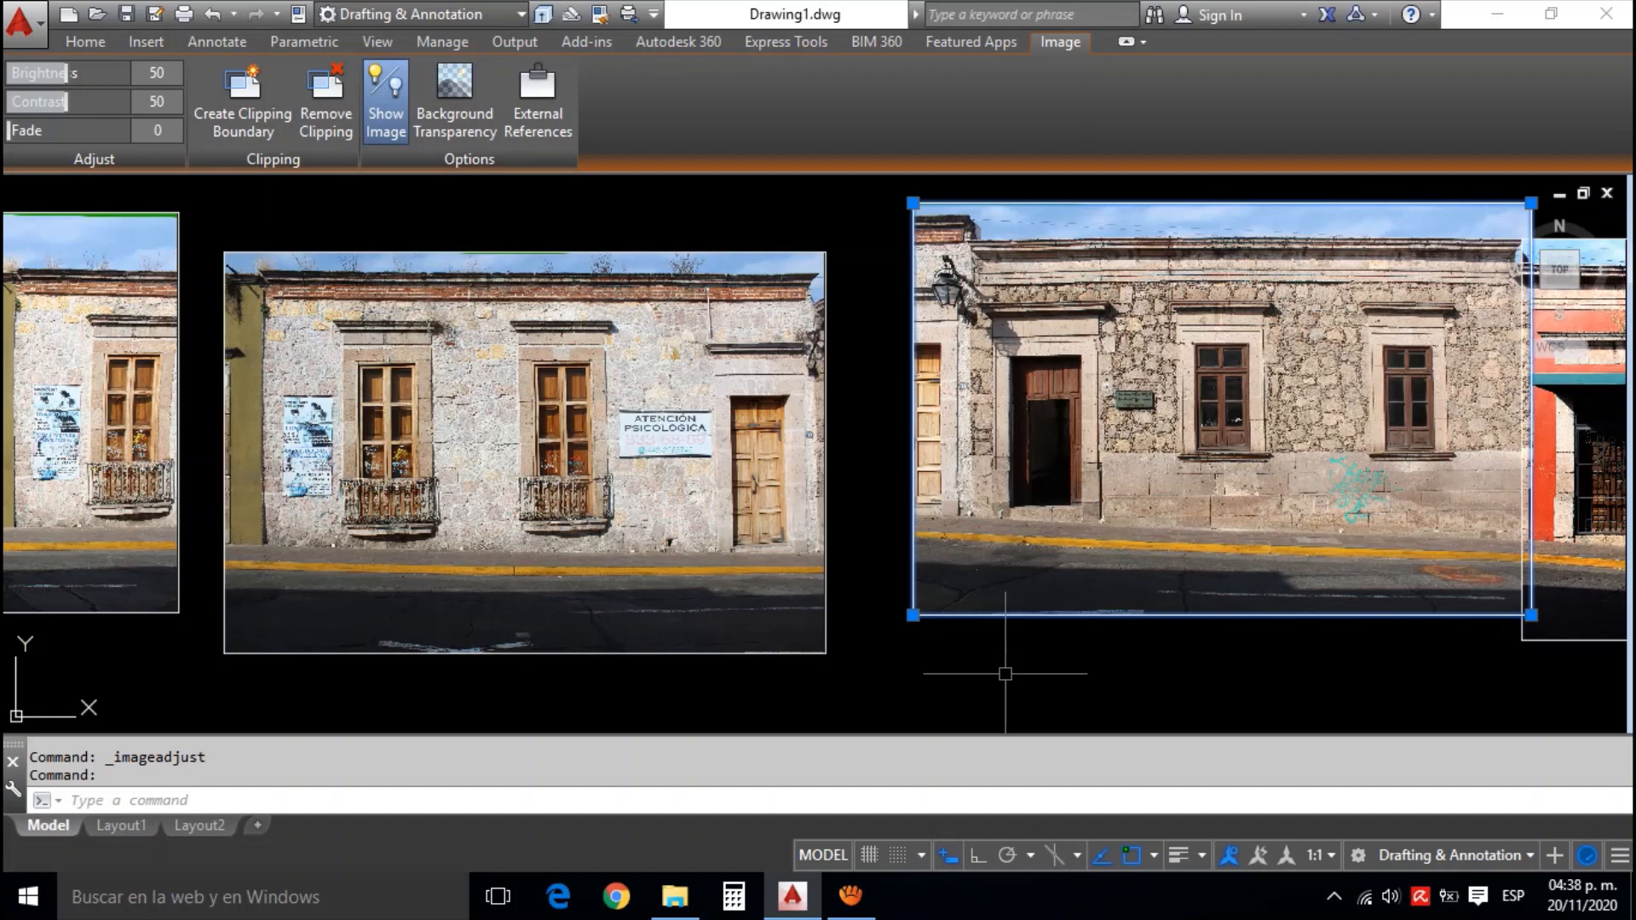
key(Escape)
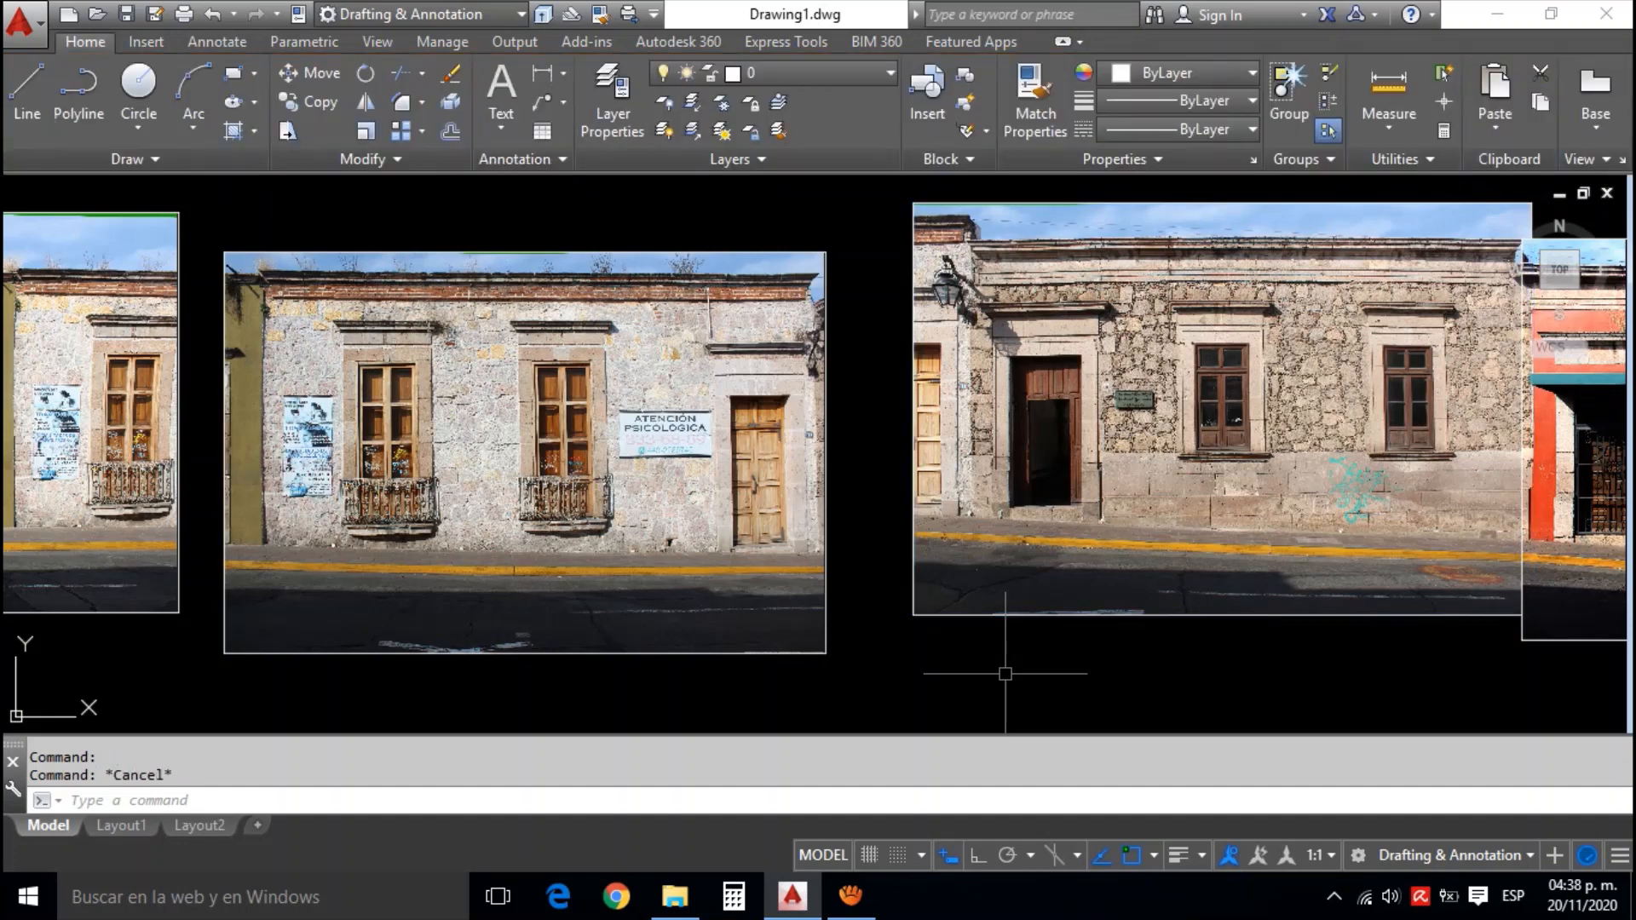
text(IMAGe)
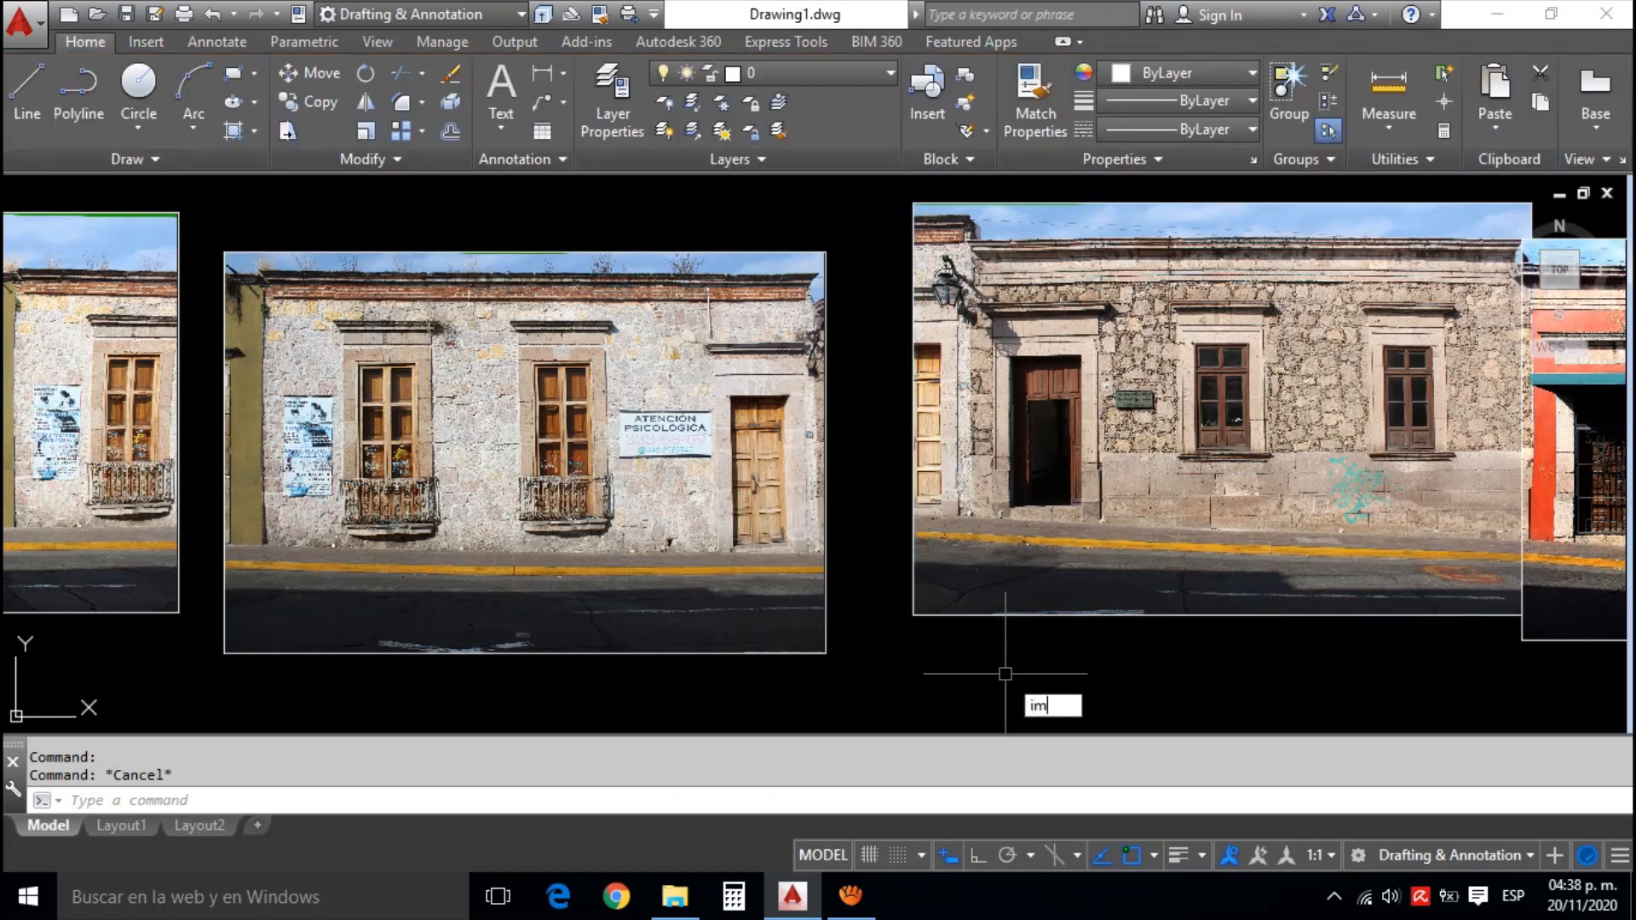
text(CLIP)
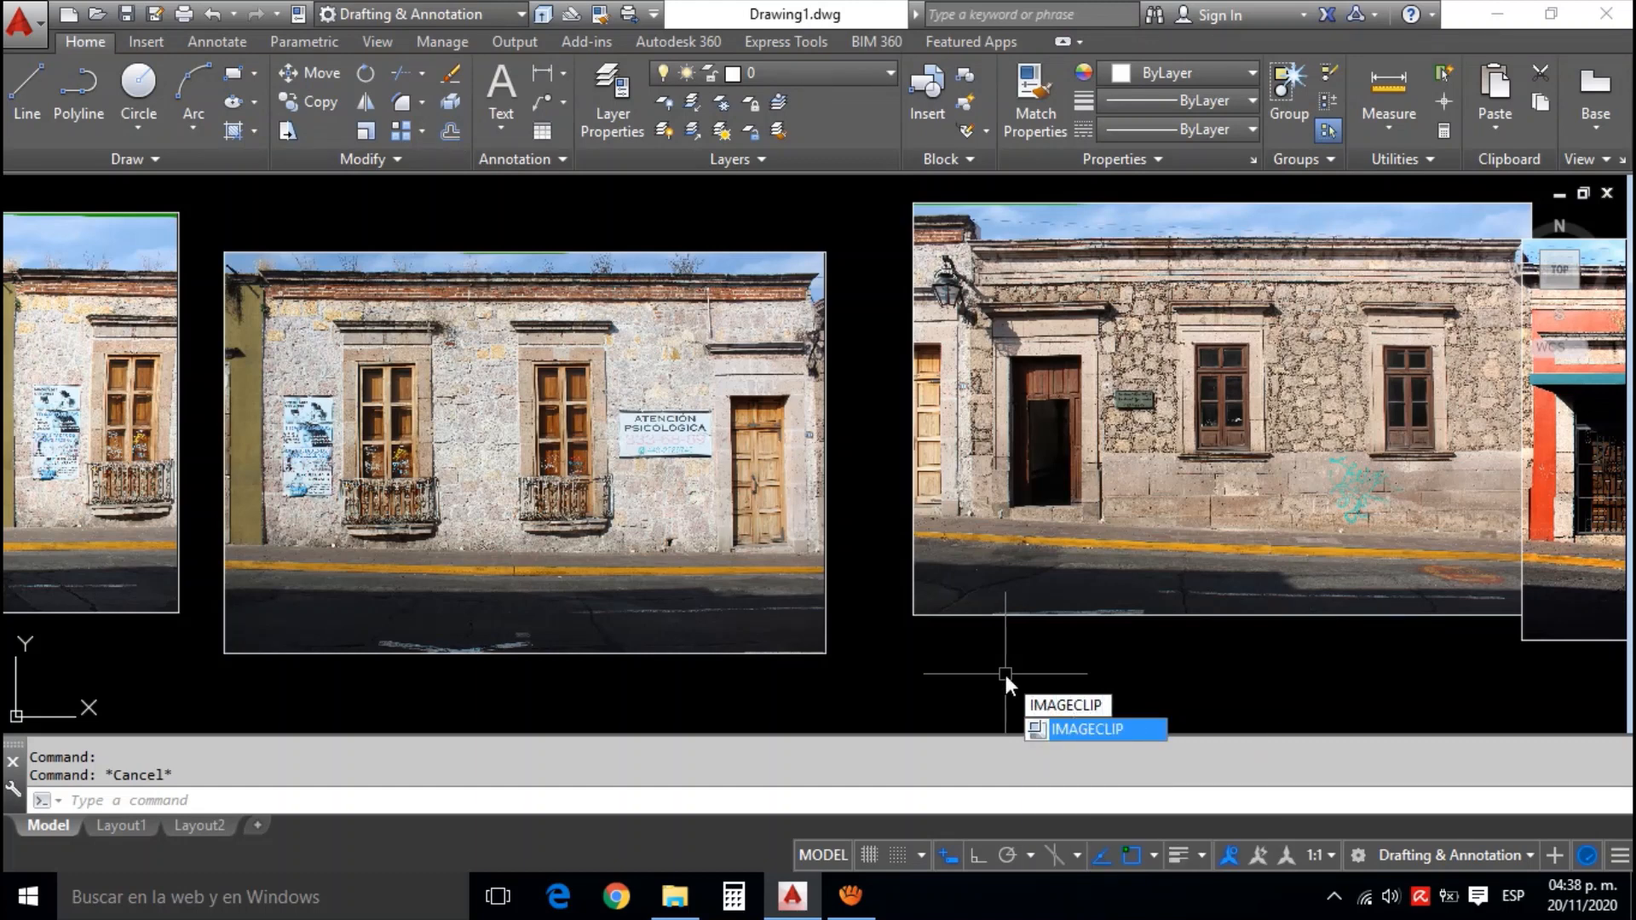
key(Return)
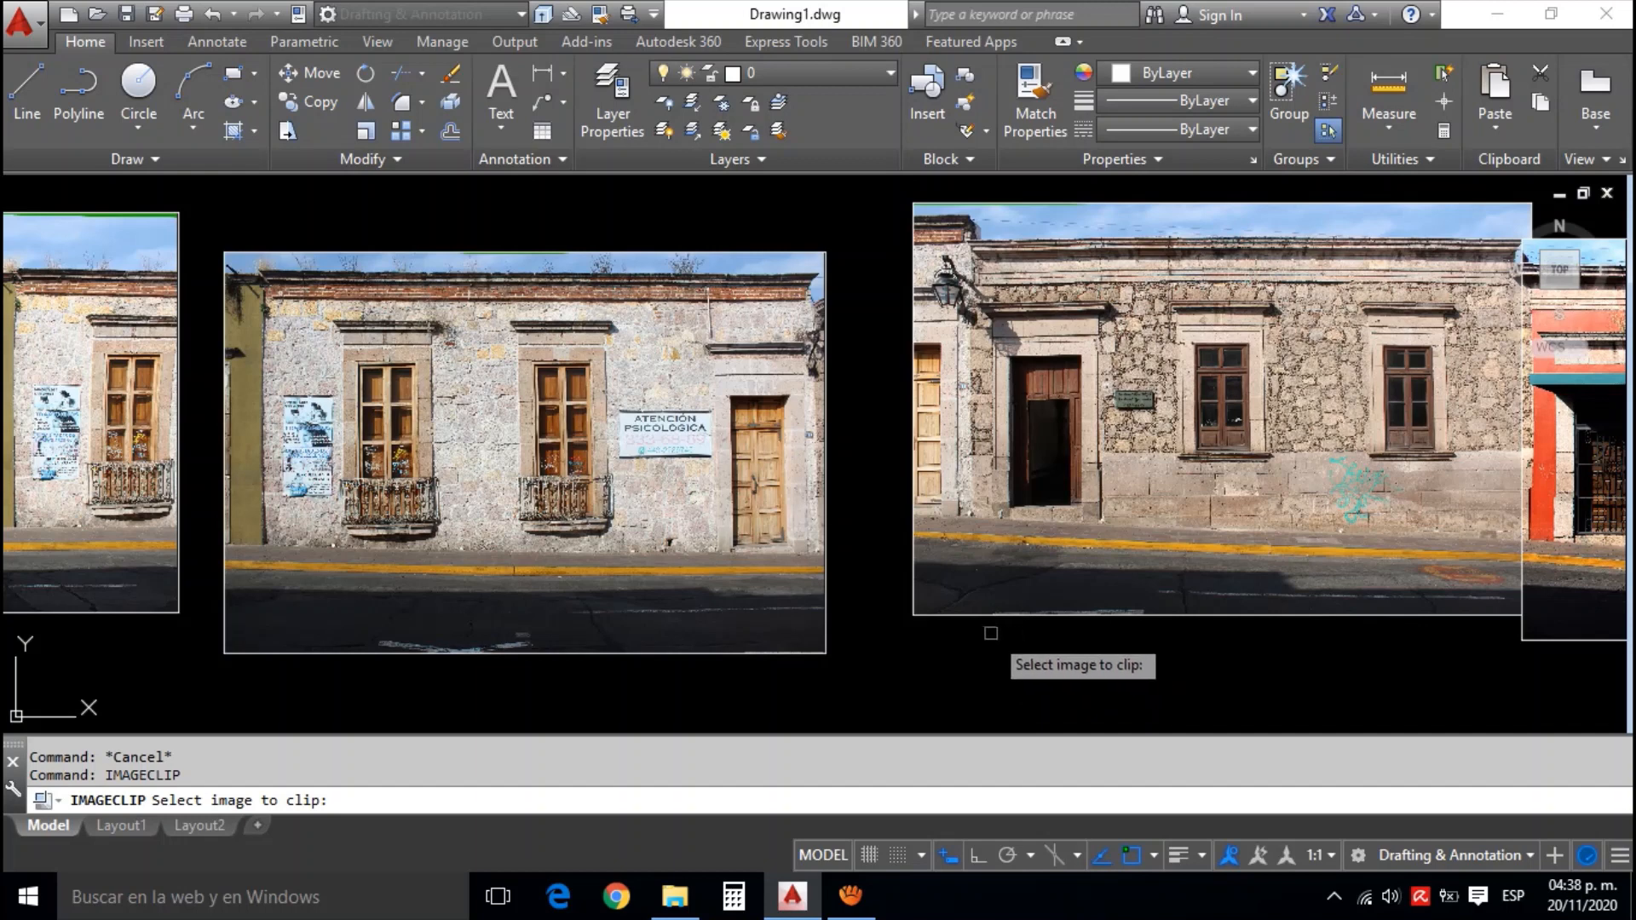
click(995, 616)
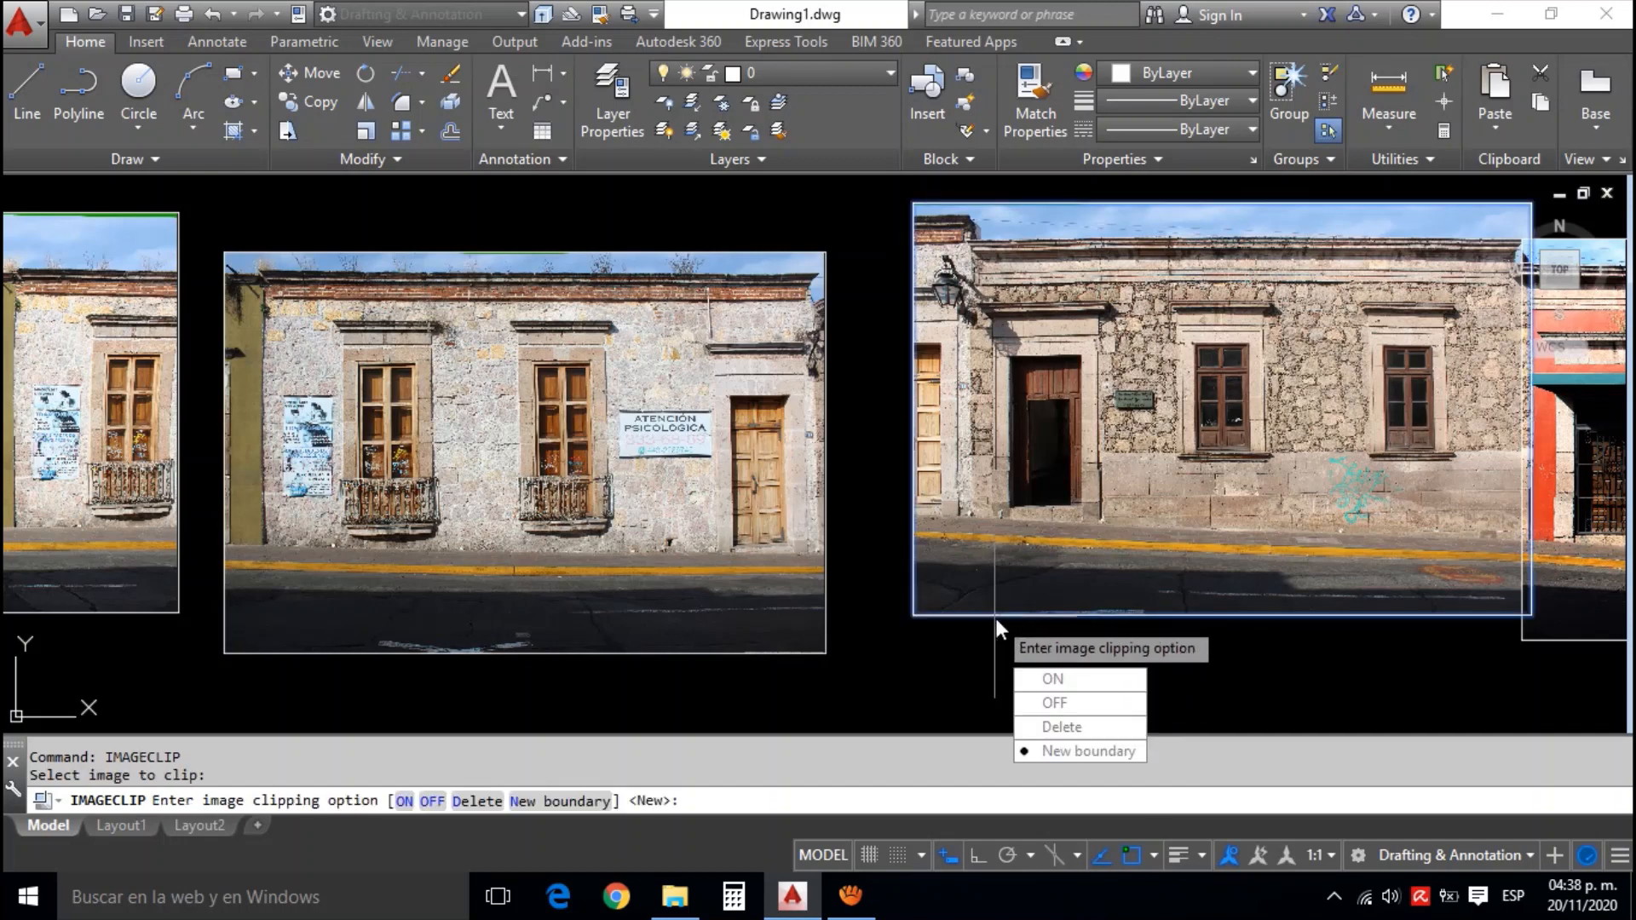
click(1103, 751)
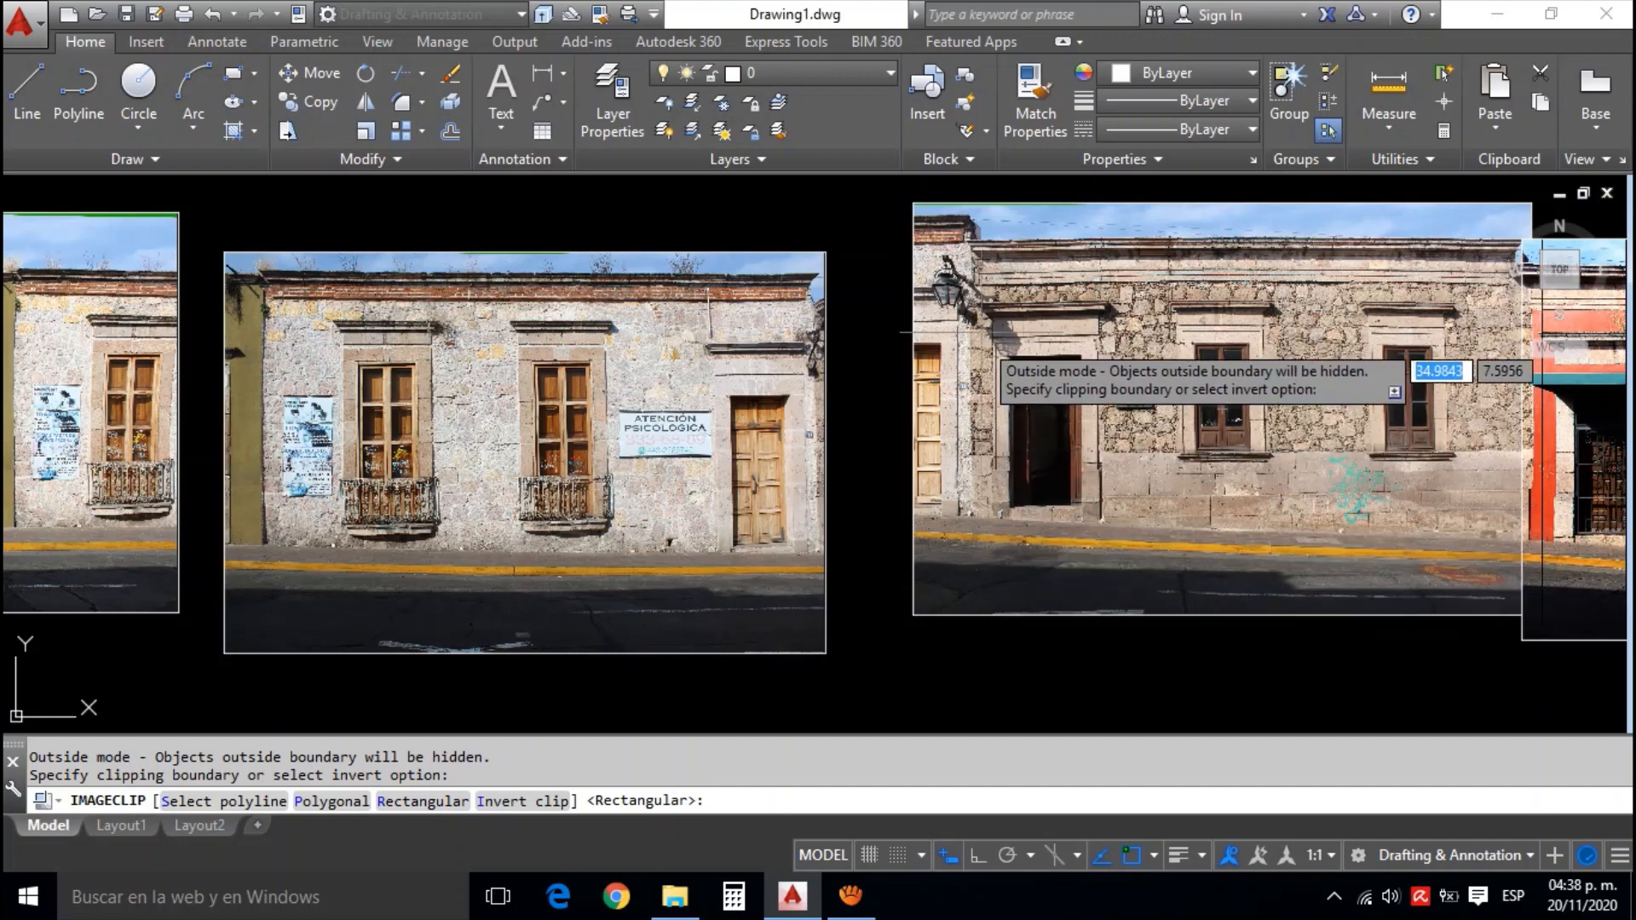
scroll(996, 223, up, 3)
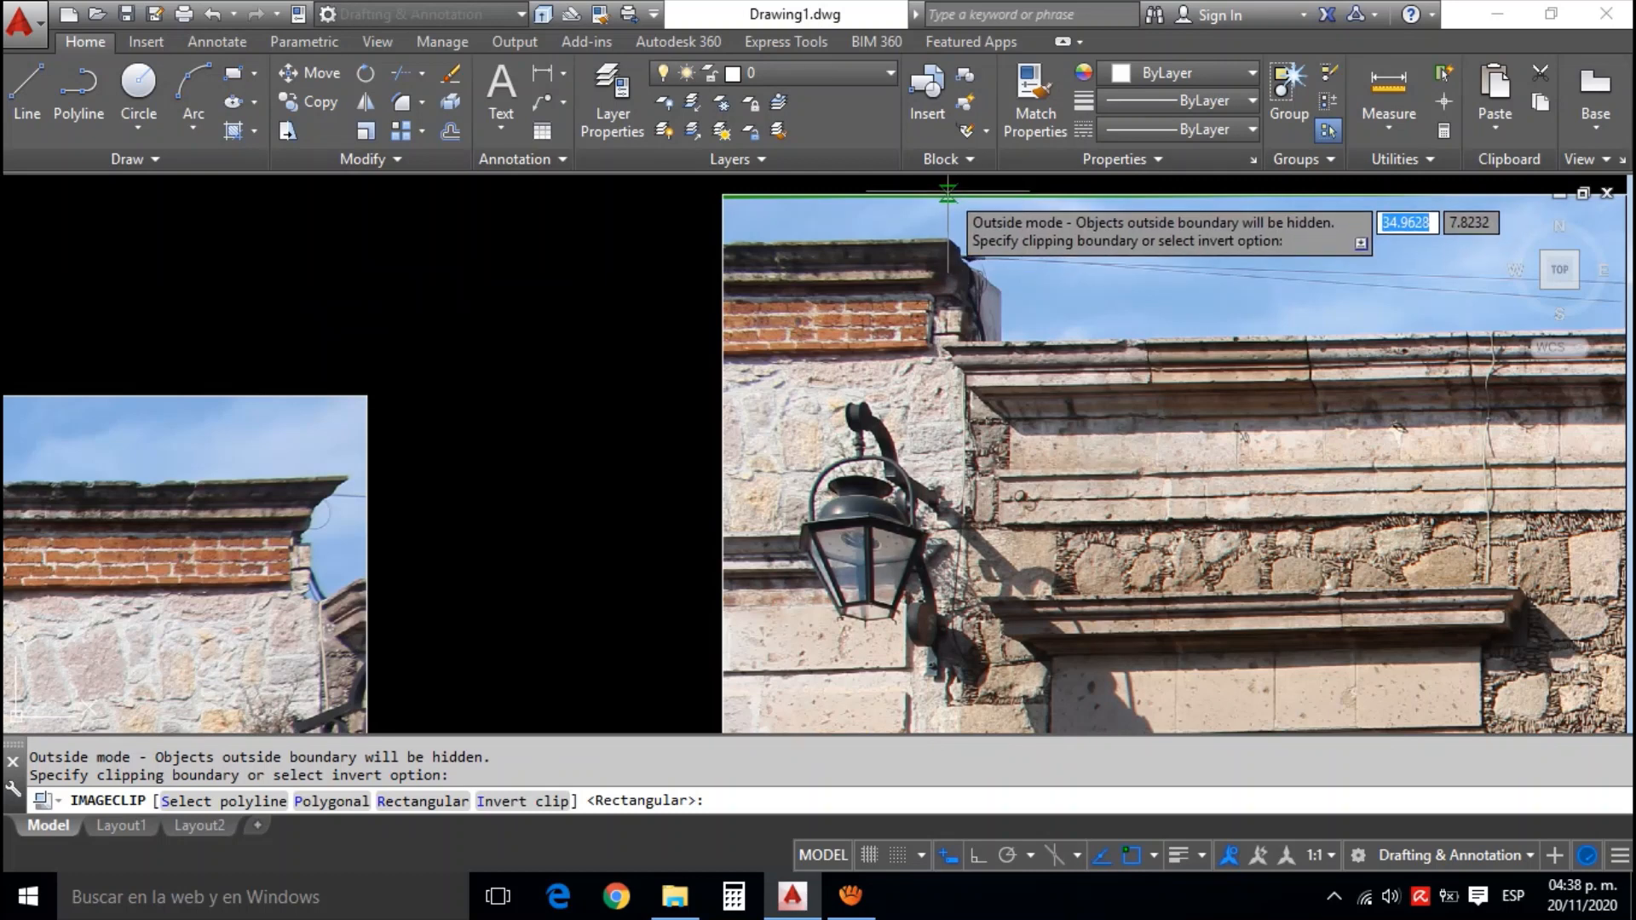
click(943, 193)
scroll(946, 204, down, 5)
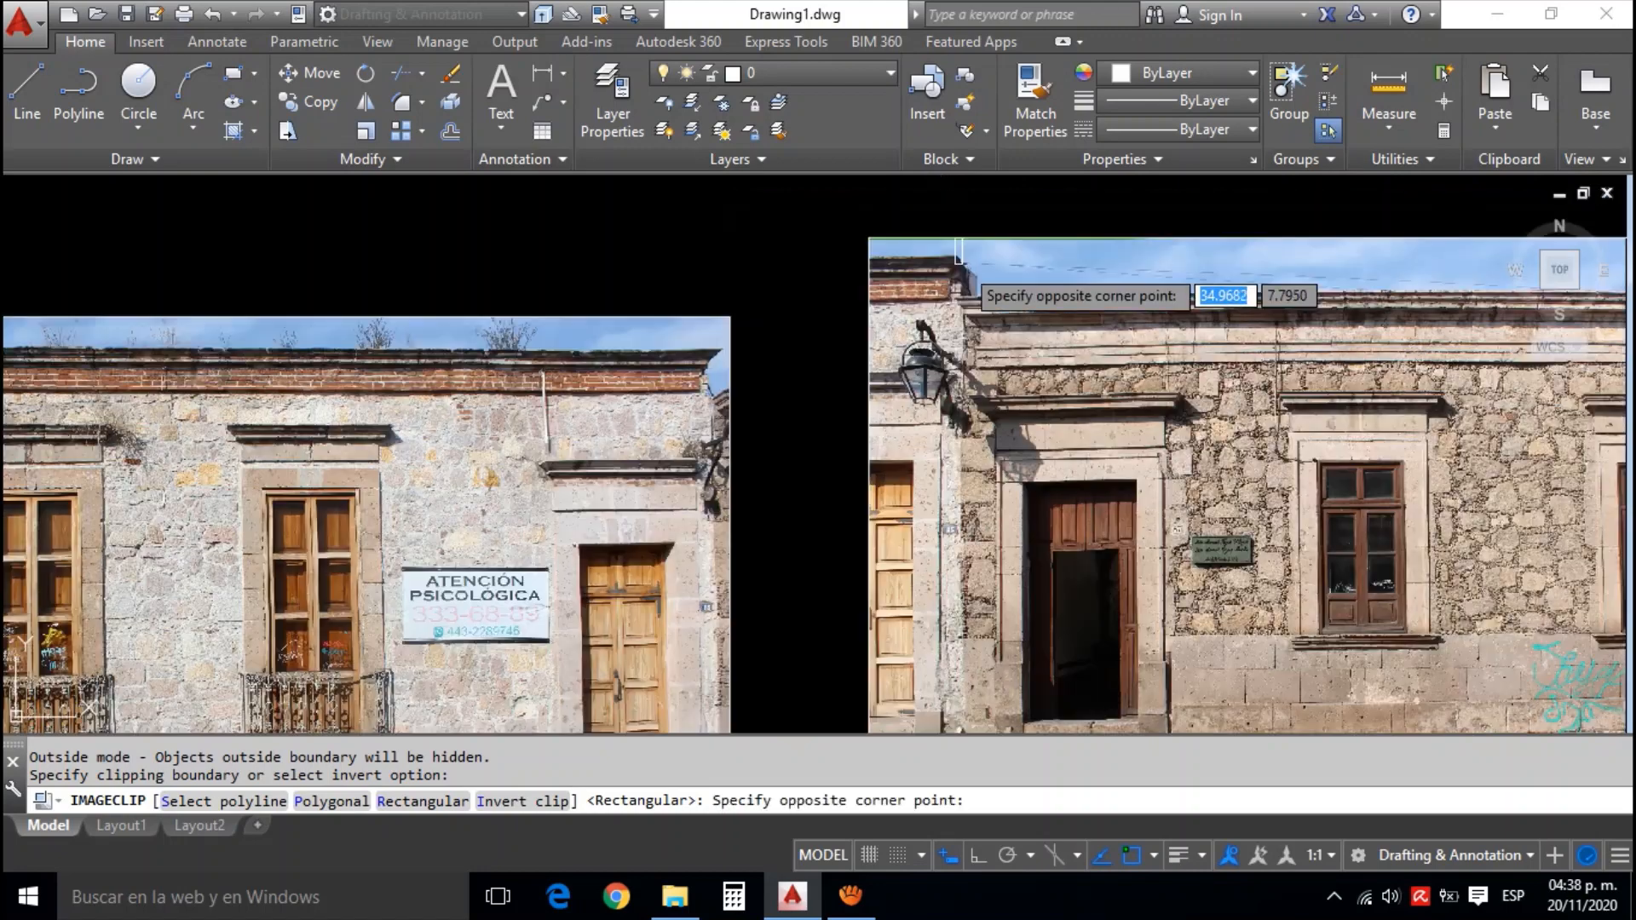
drag(1275, 602, 1206, 591)
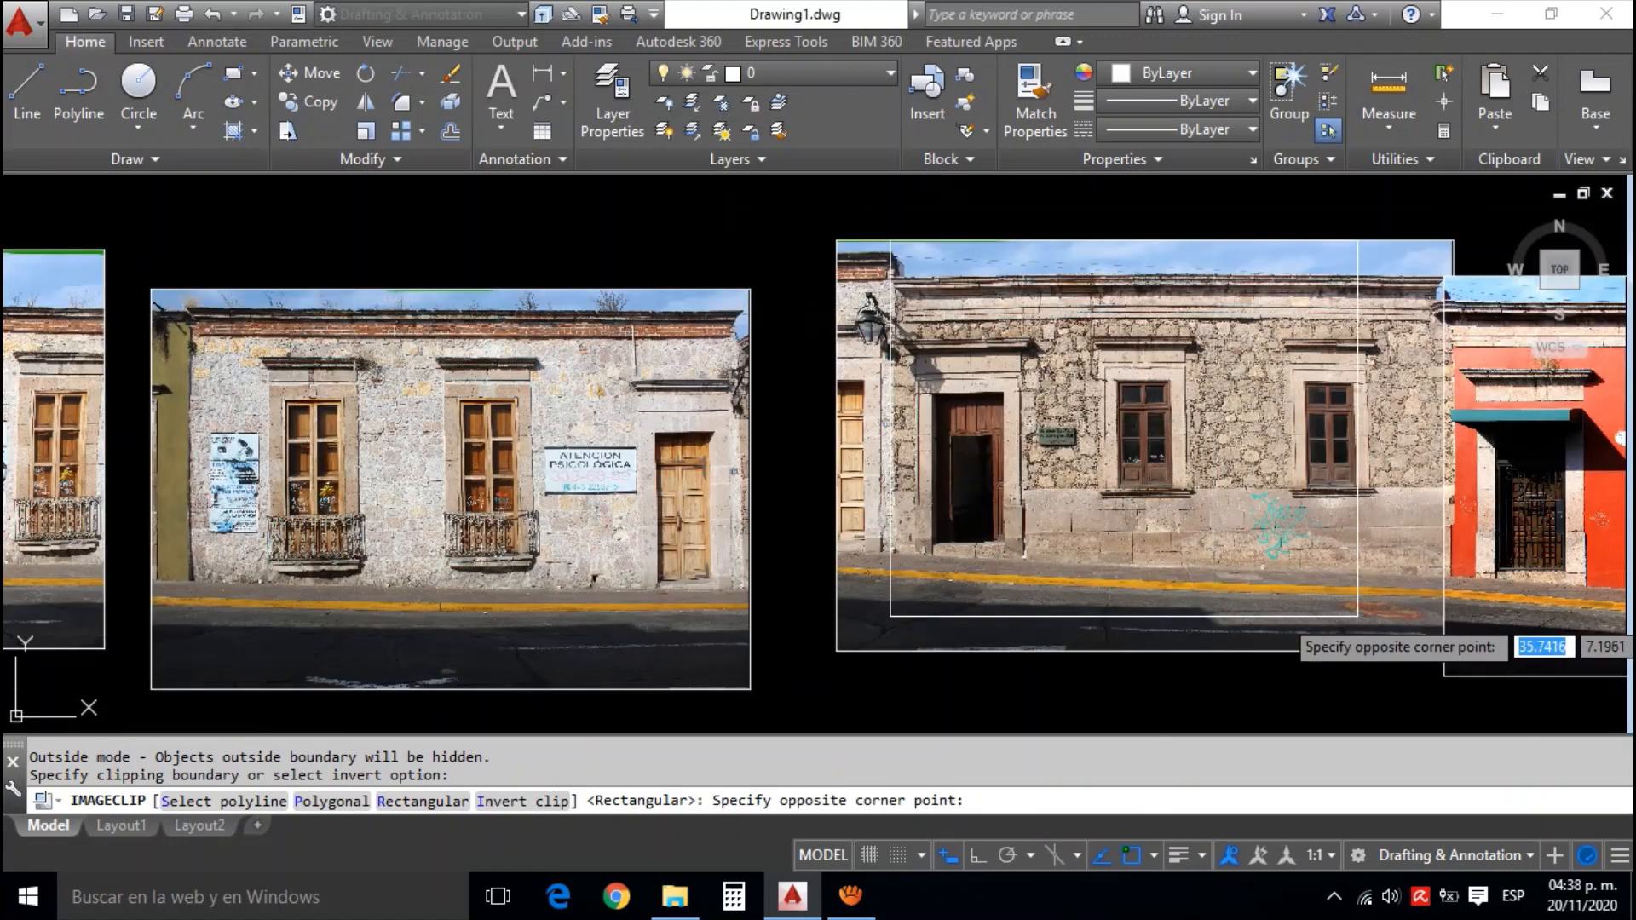
click(1444, 653)
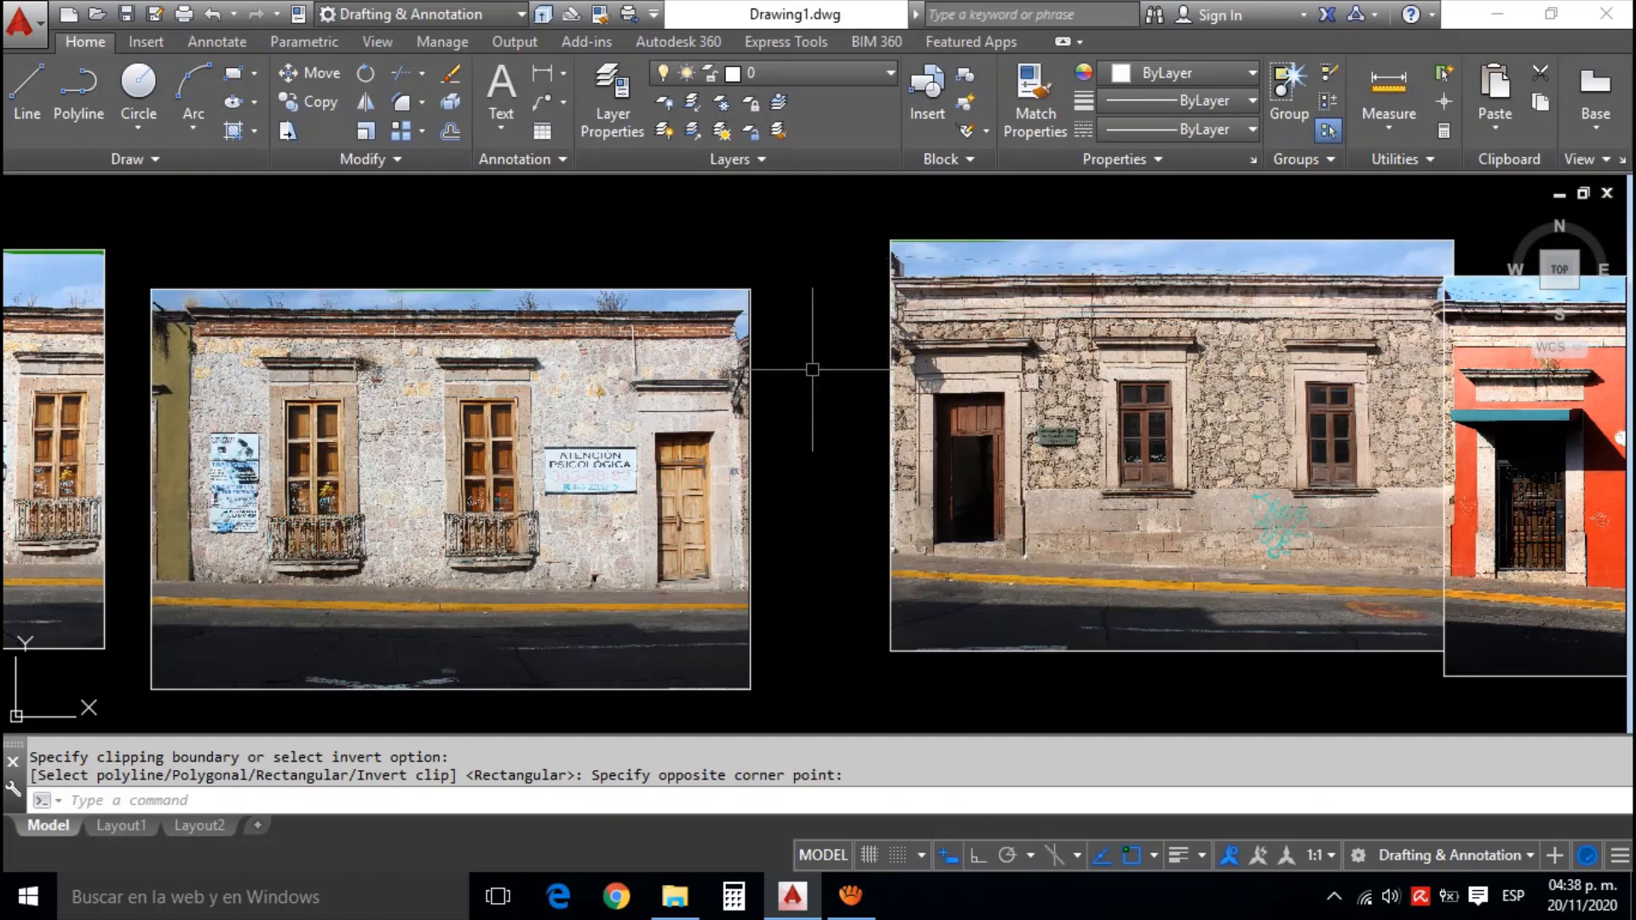
Examine the end of the white facade photo around its wooden door, facing the clipped stone photo
scroll(812, 371, up, 6)
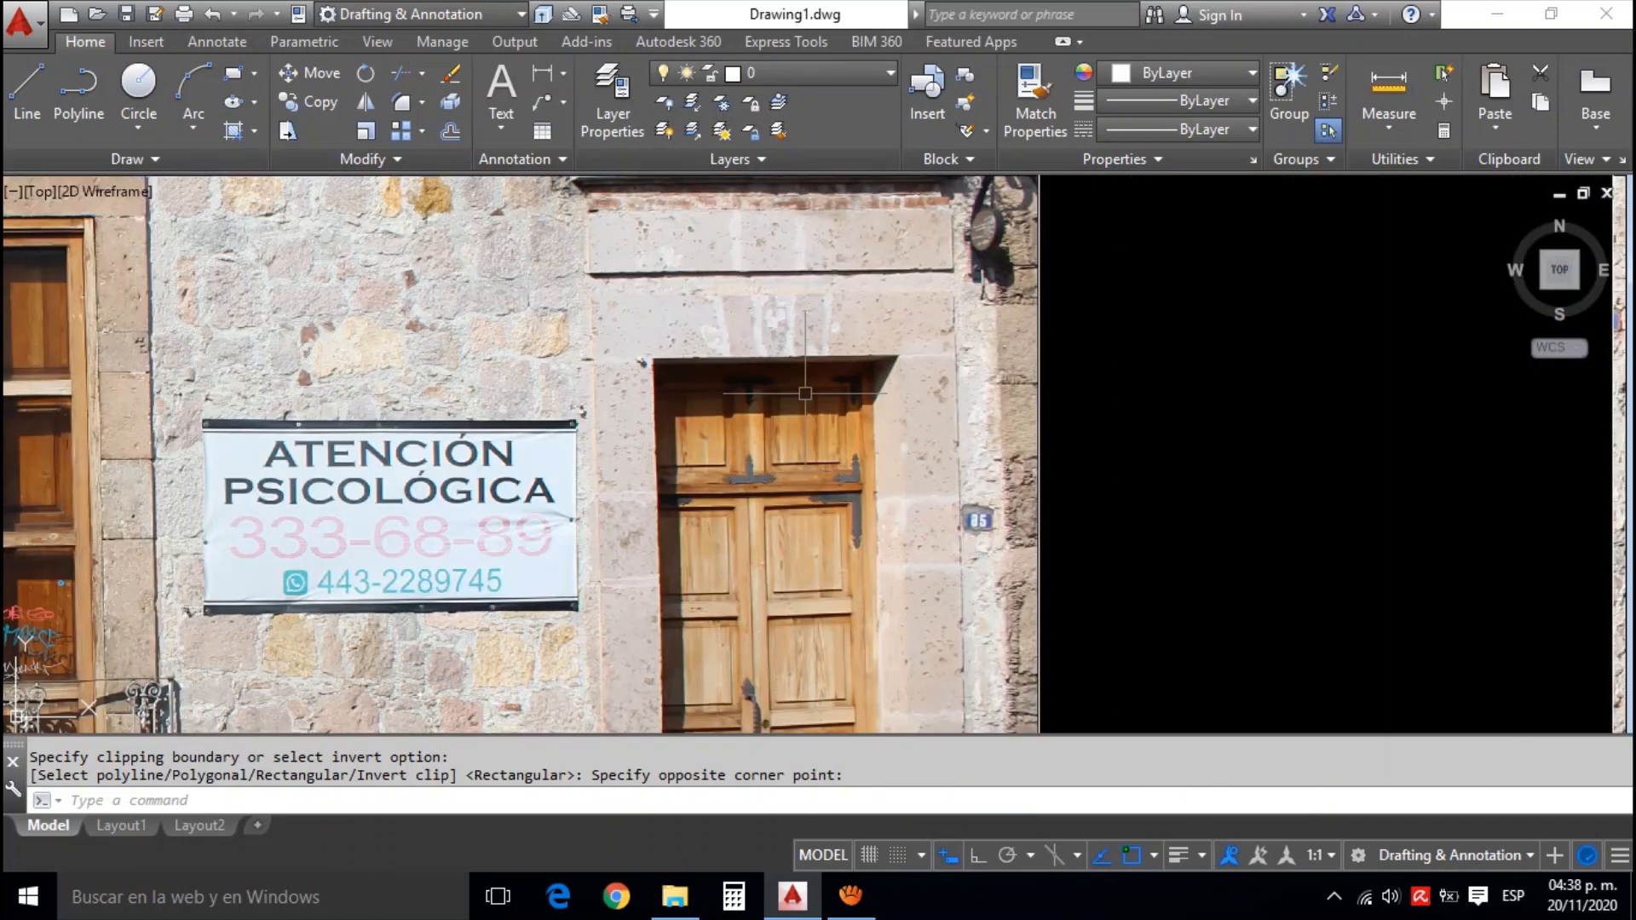
scroll(805, 394, down, 4)
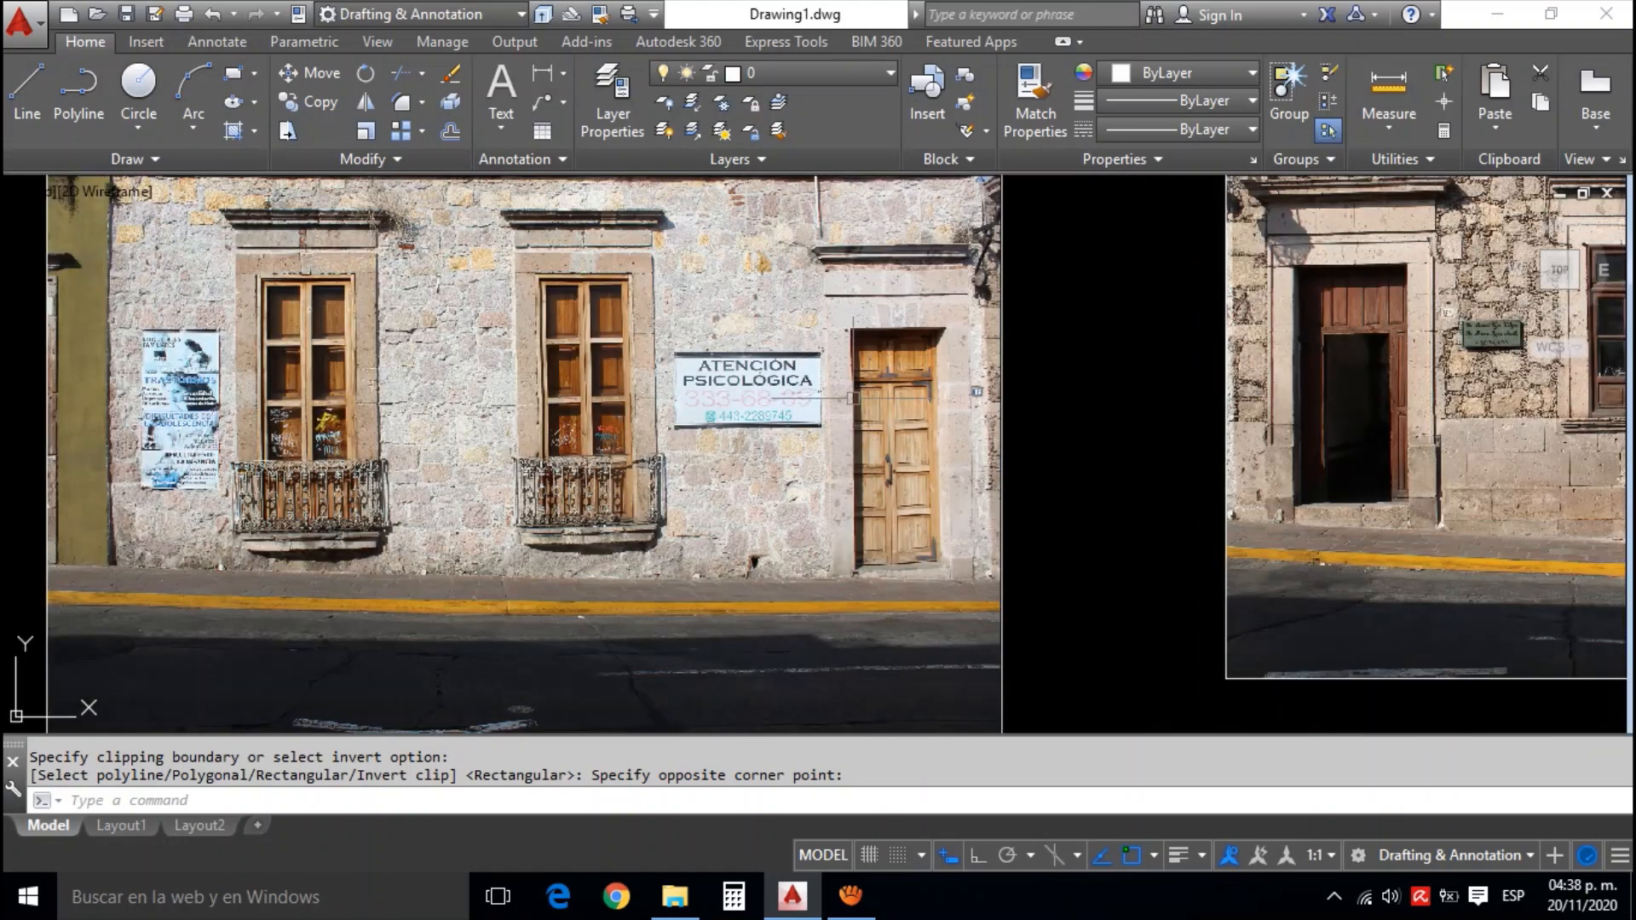
scroll(852, 398, down, 4)
scroll(884, 389, up, 2)
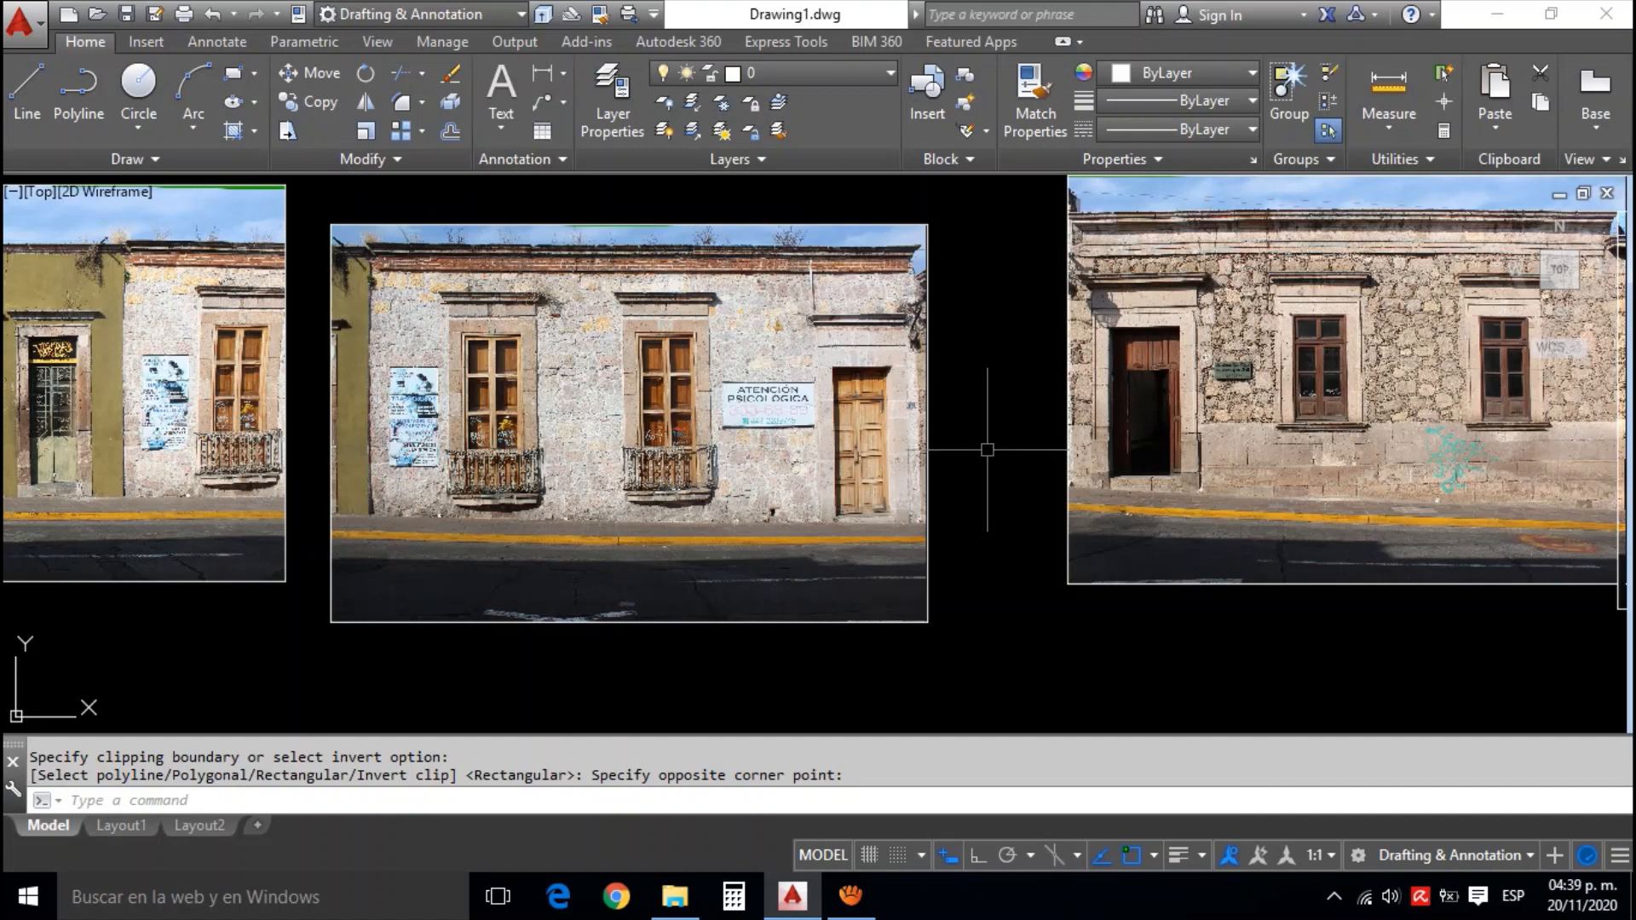
Undo the last clipping of the stone facade photo to restore the neighbouring building's strip
scroll(987, 449, up, 4)
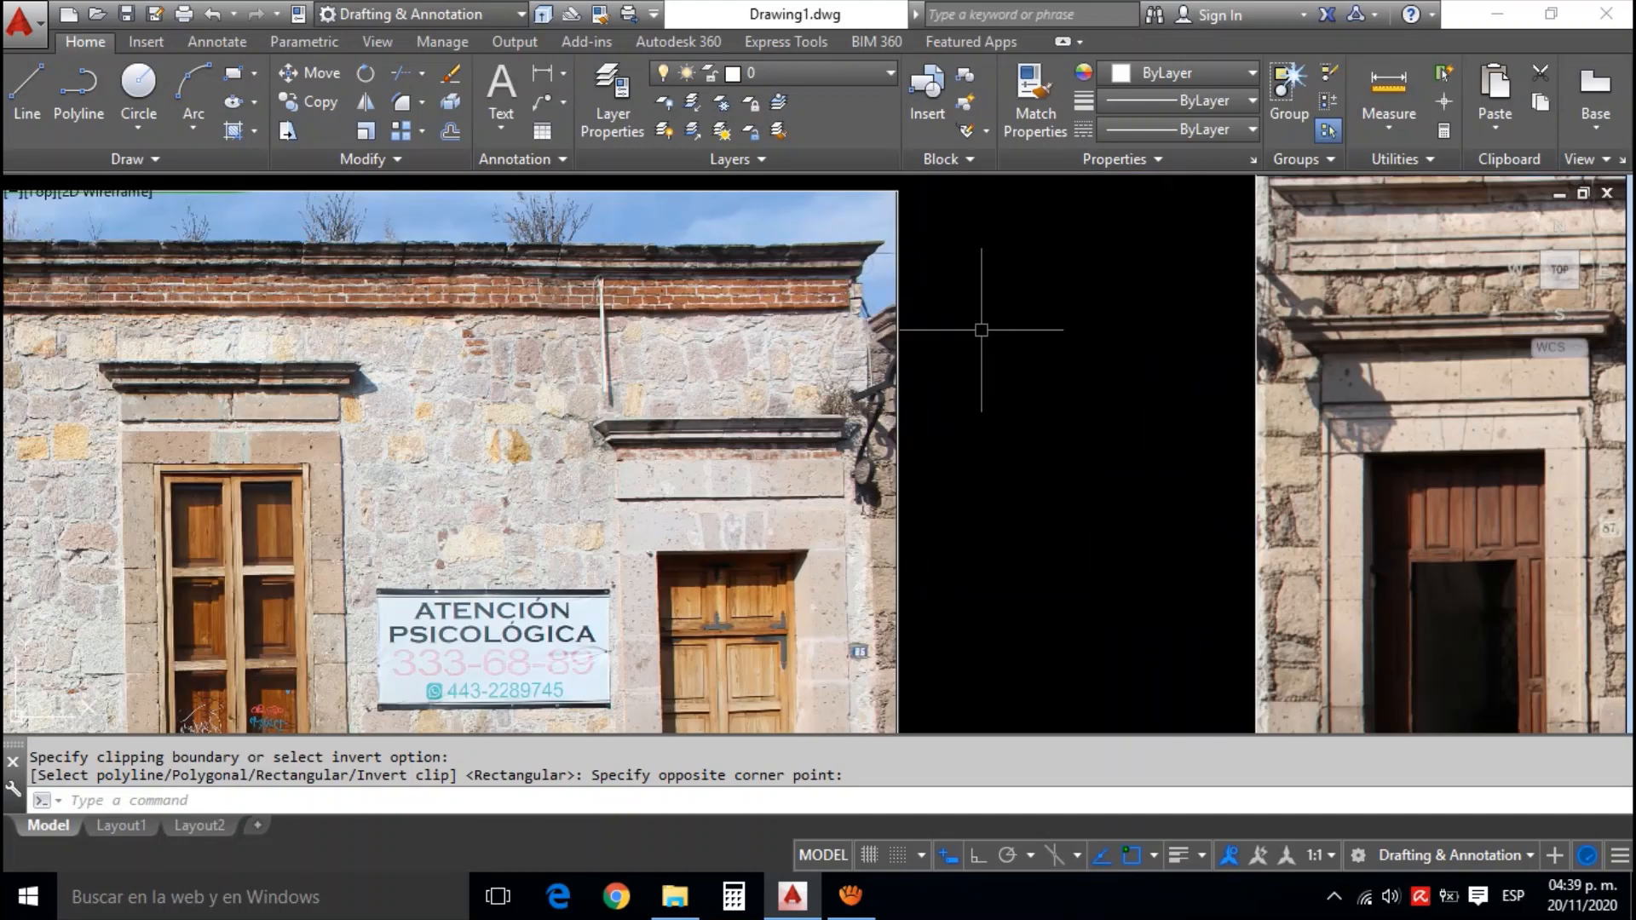
scroll(982, 330, down, 2)
key(ctrl+z)
key(ctrl+z)
mouse_move(998, 572)
mouse_down()
mouse_move(953, 480)
mouse_move(929, 521)
mouse_up()
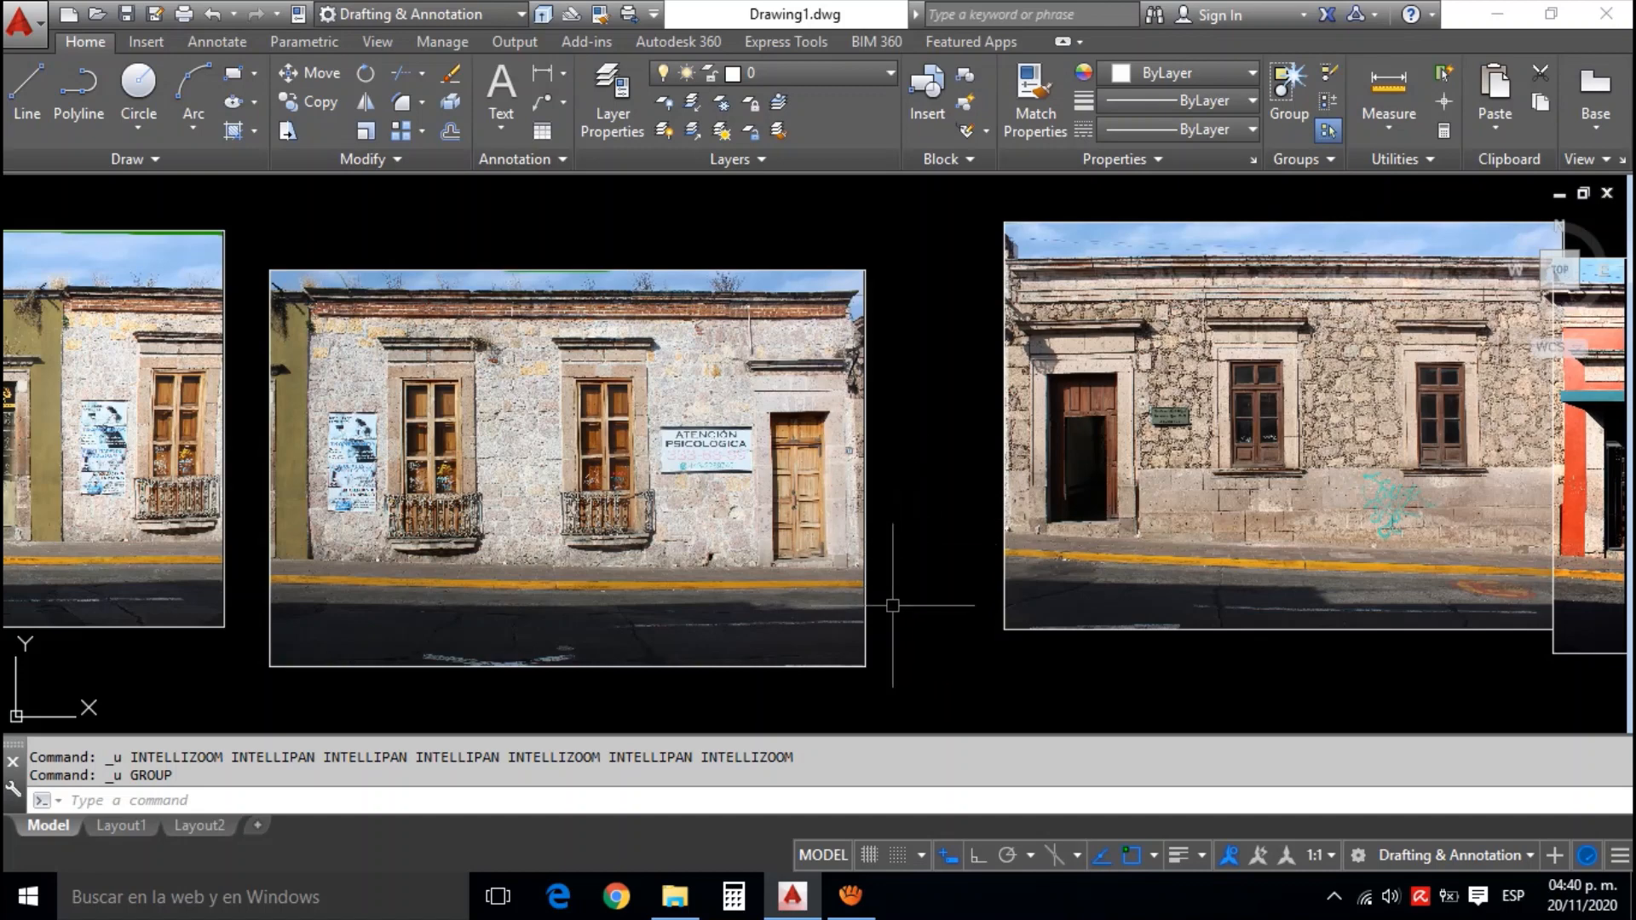
Draw a vertical guide polyline from the wall base beside the stone facade's dark doorway up past the photo's upper edge
text(pl)
key(Return)
scroll(1019, 388, up, 2)
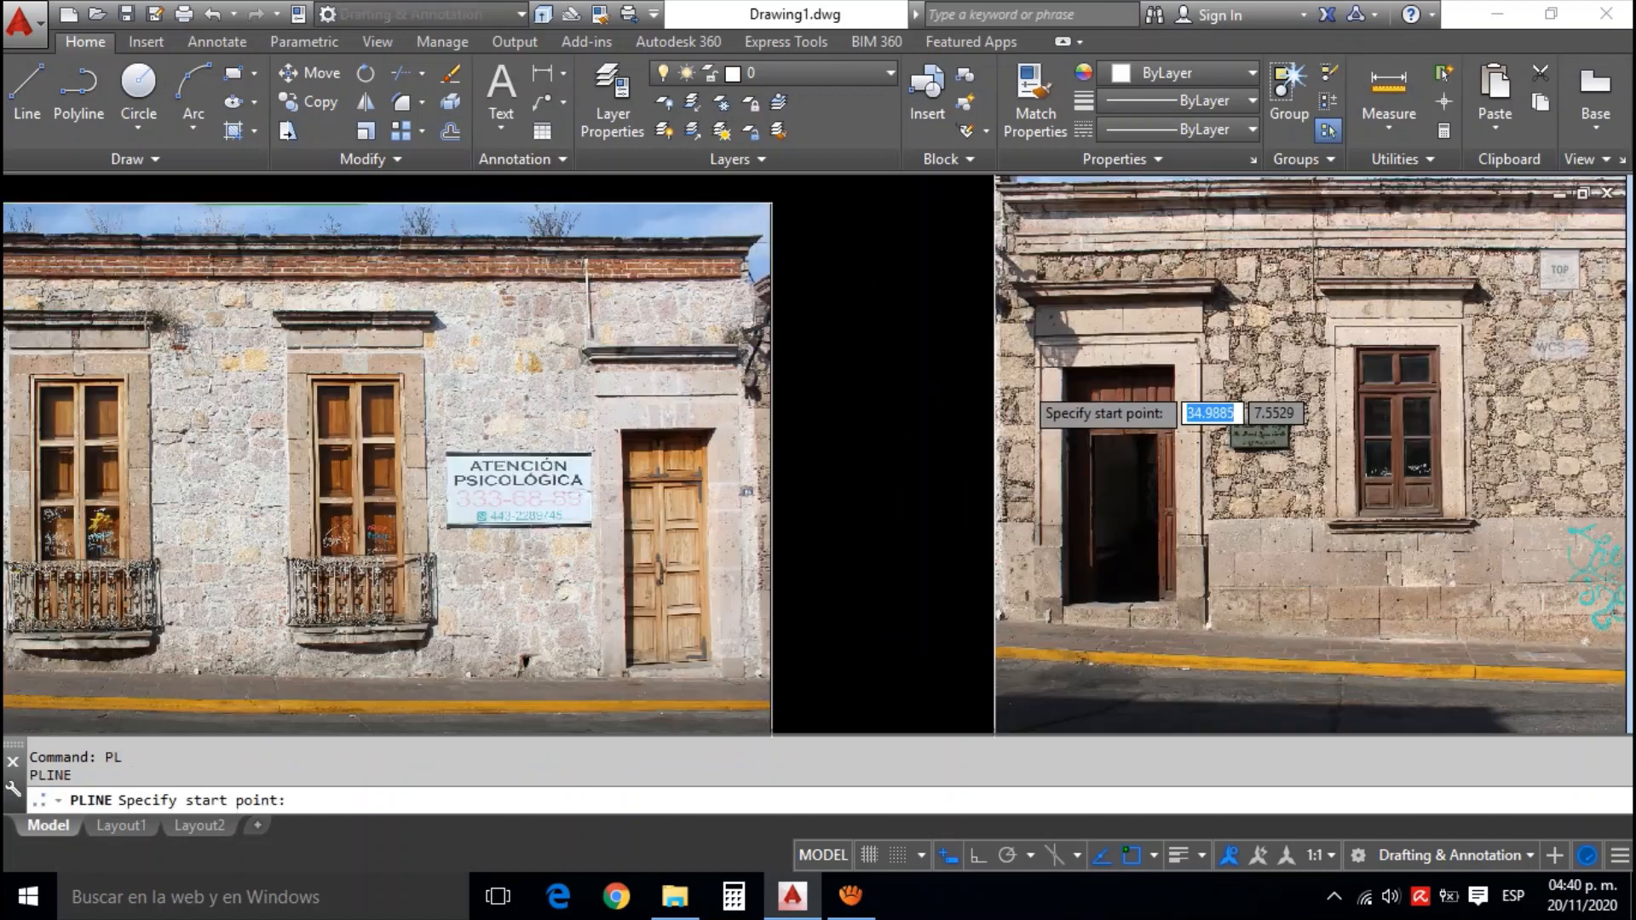
scroll(1019, 390, up, 2)
drag(1042, 388, 1046, 247)
mouse_move(1067, 458)
mouse_down()
mouse_move(1069, 409)
mouse_move(1066, 455)
mouse_up()
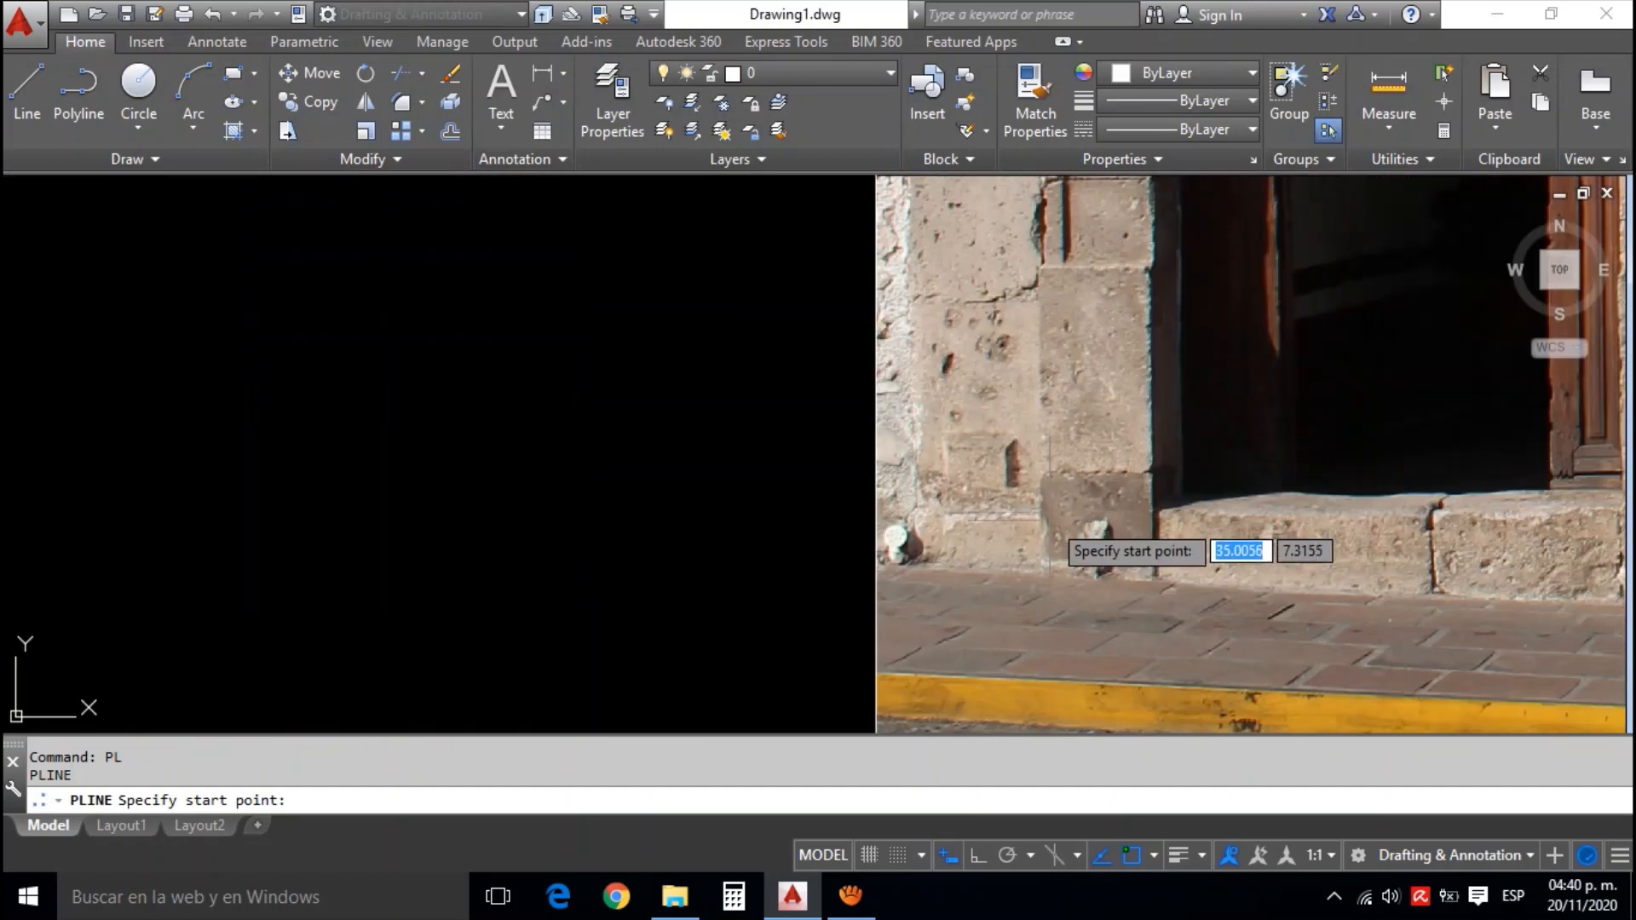
click(1041, 571)
scroll(1039, 558, down, 5)
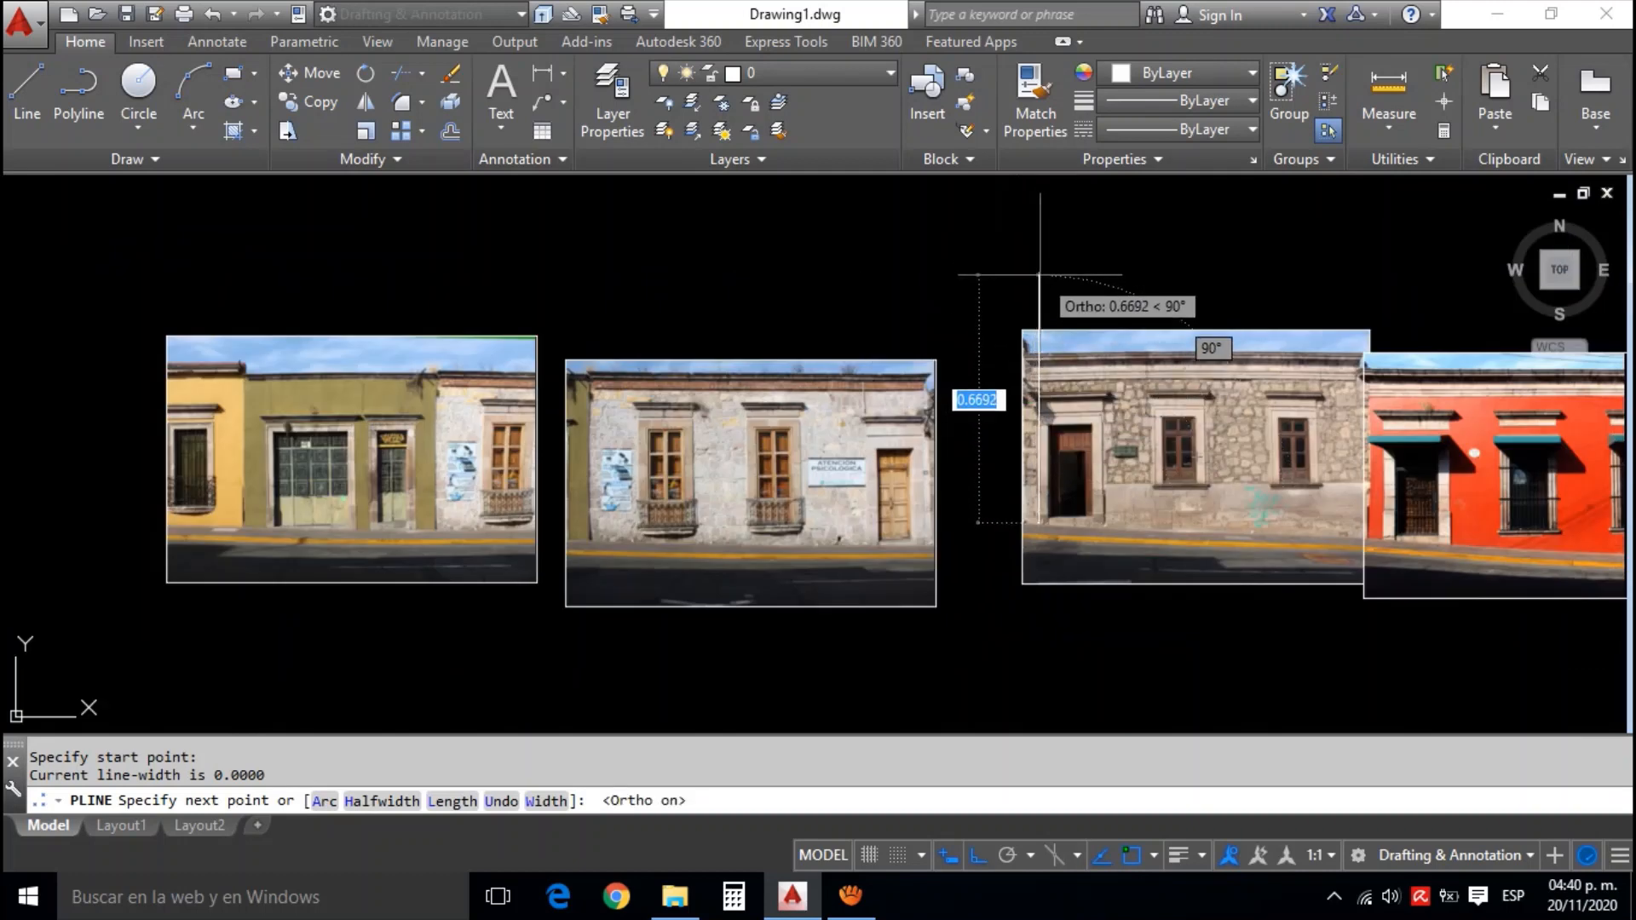
key(F8)
click(1034, 290)
key(Escape)
Stretch the guide line's lower end down past the stone photo's lower edge
click(1035, 293)
click(1039, 439)
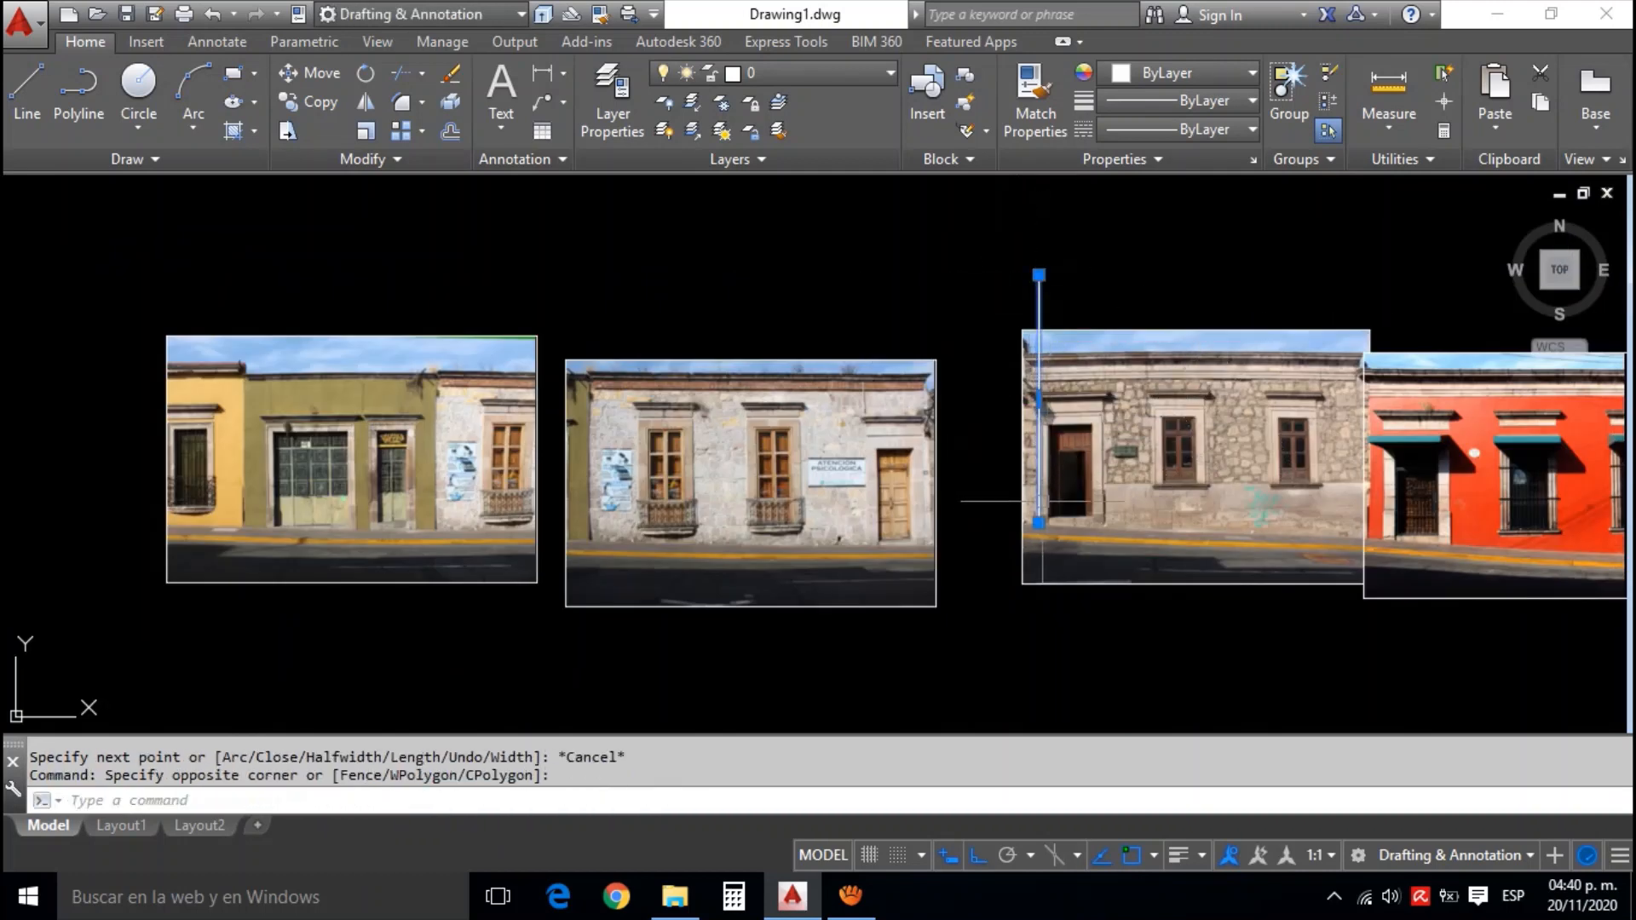
click(1039, 523)
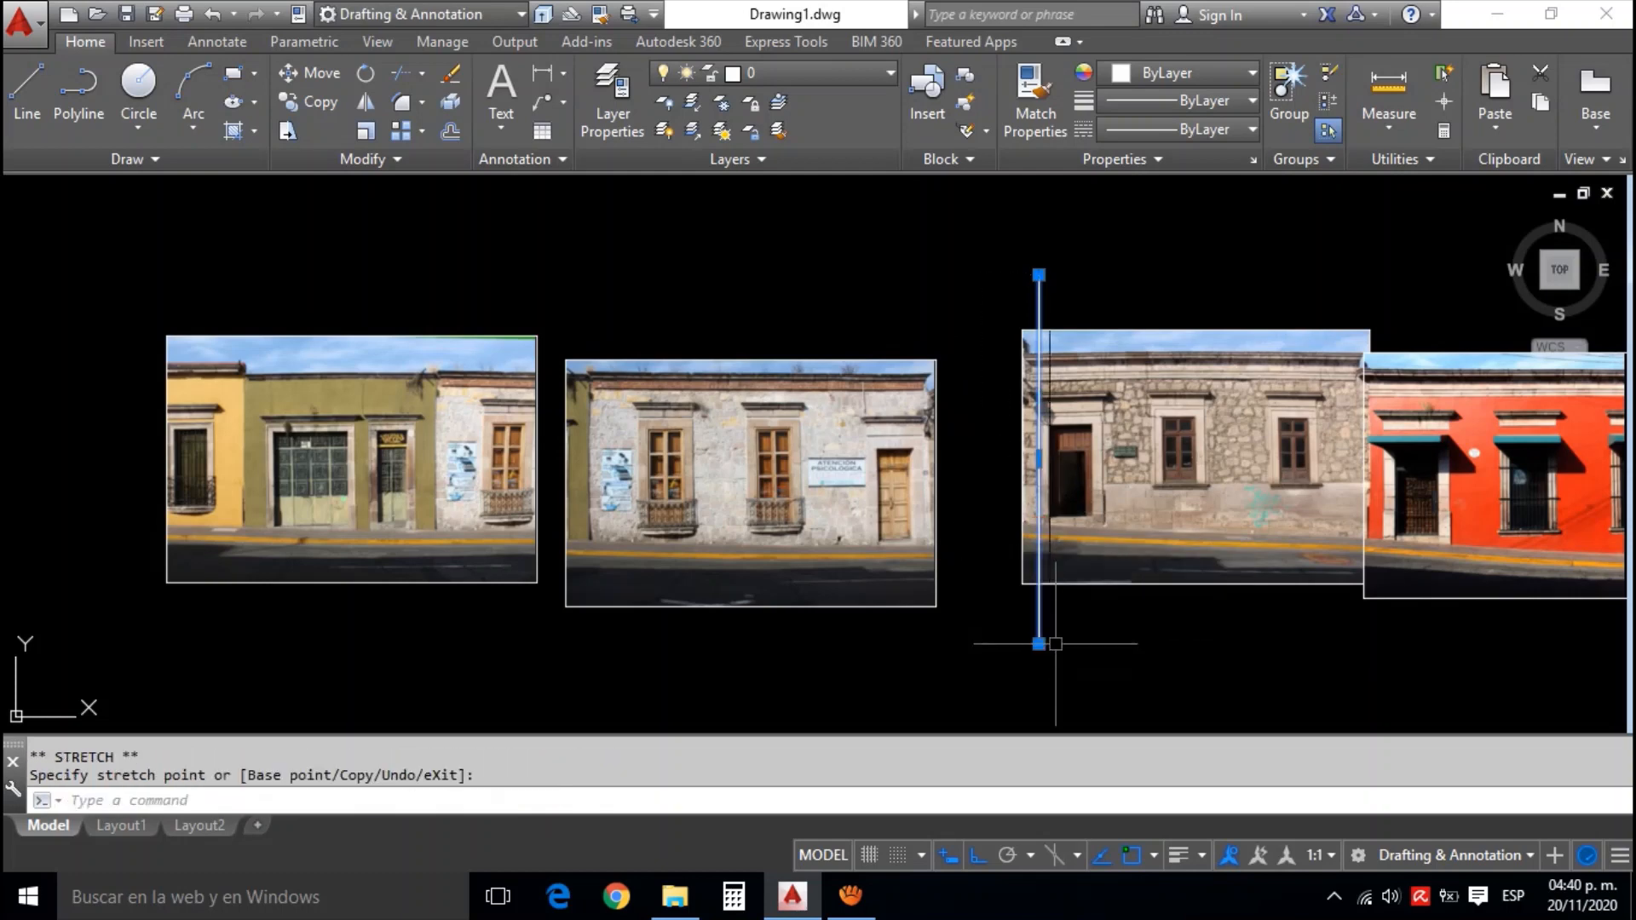
key(Escape)
Start aligning the white facade photo, matching the wall base at its wooden-door end to the wall base at the stone photo's near edge
scroll(957, 529, up, 2)
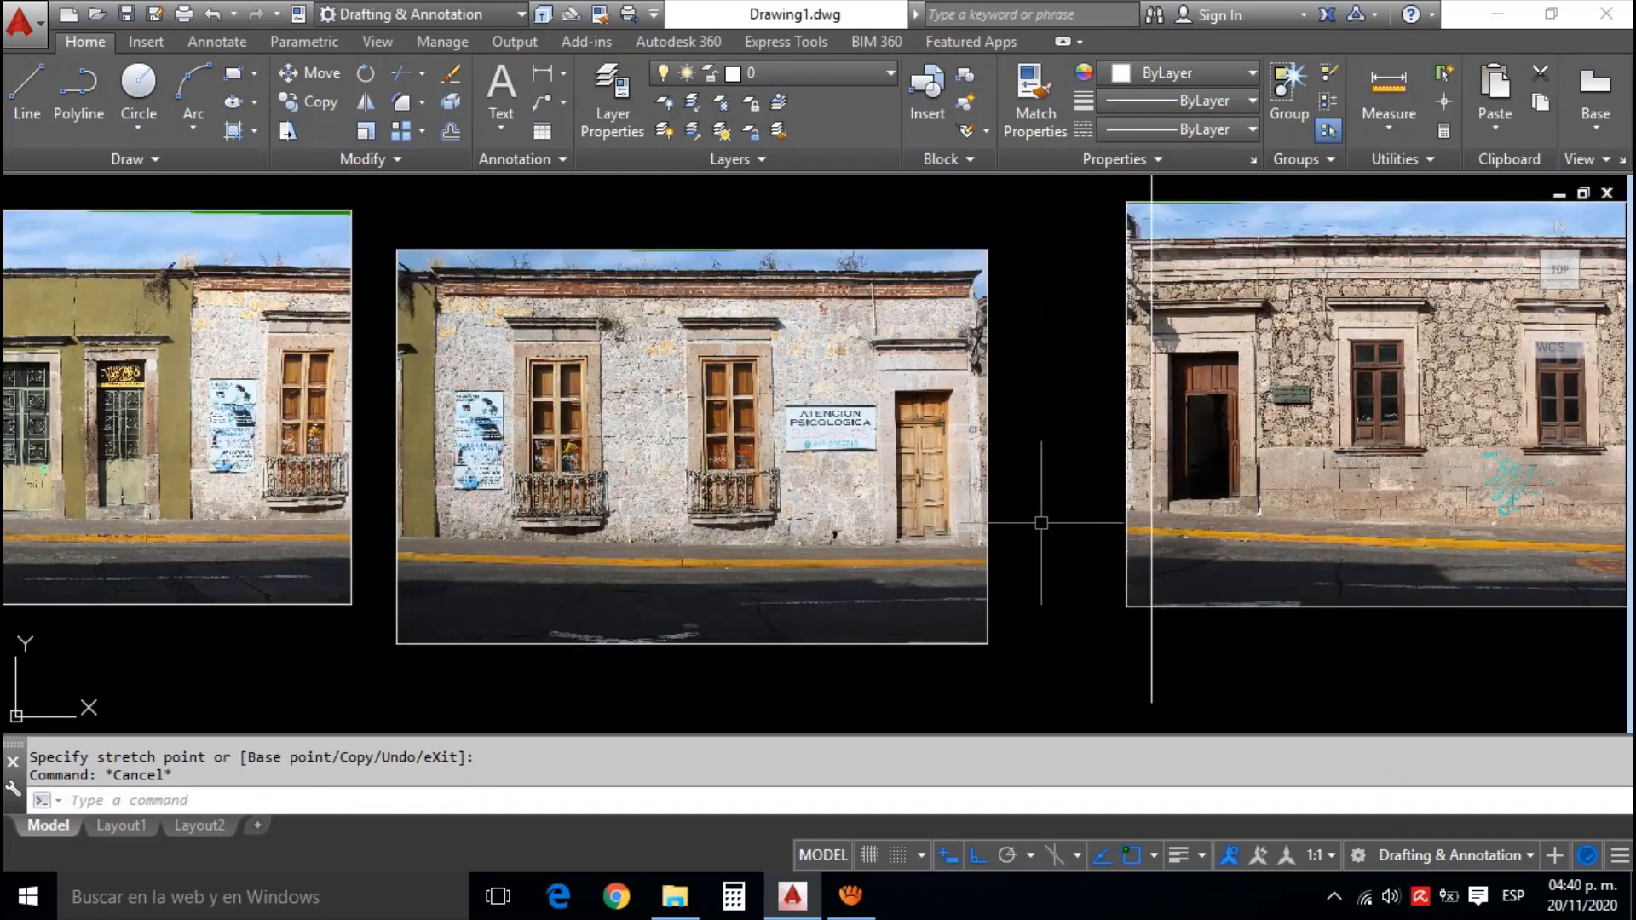
drag(1041, 522, 988, 483)
text(al)
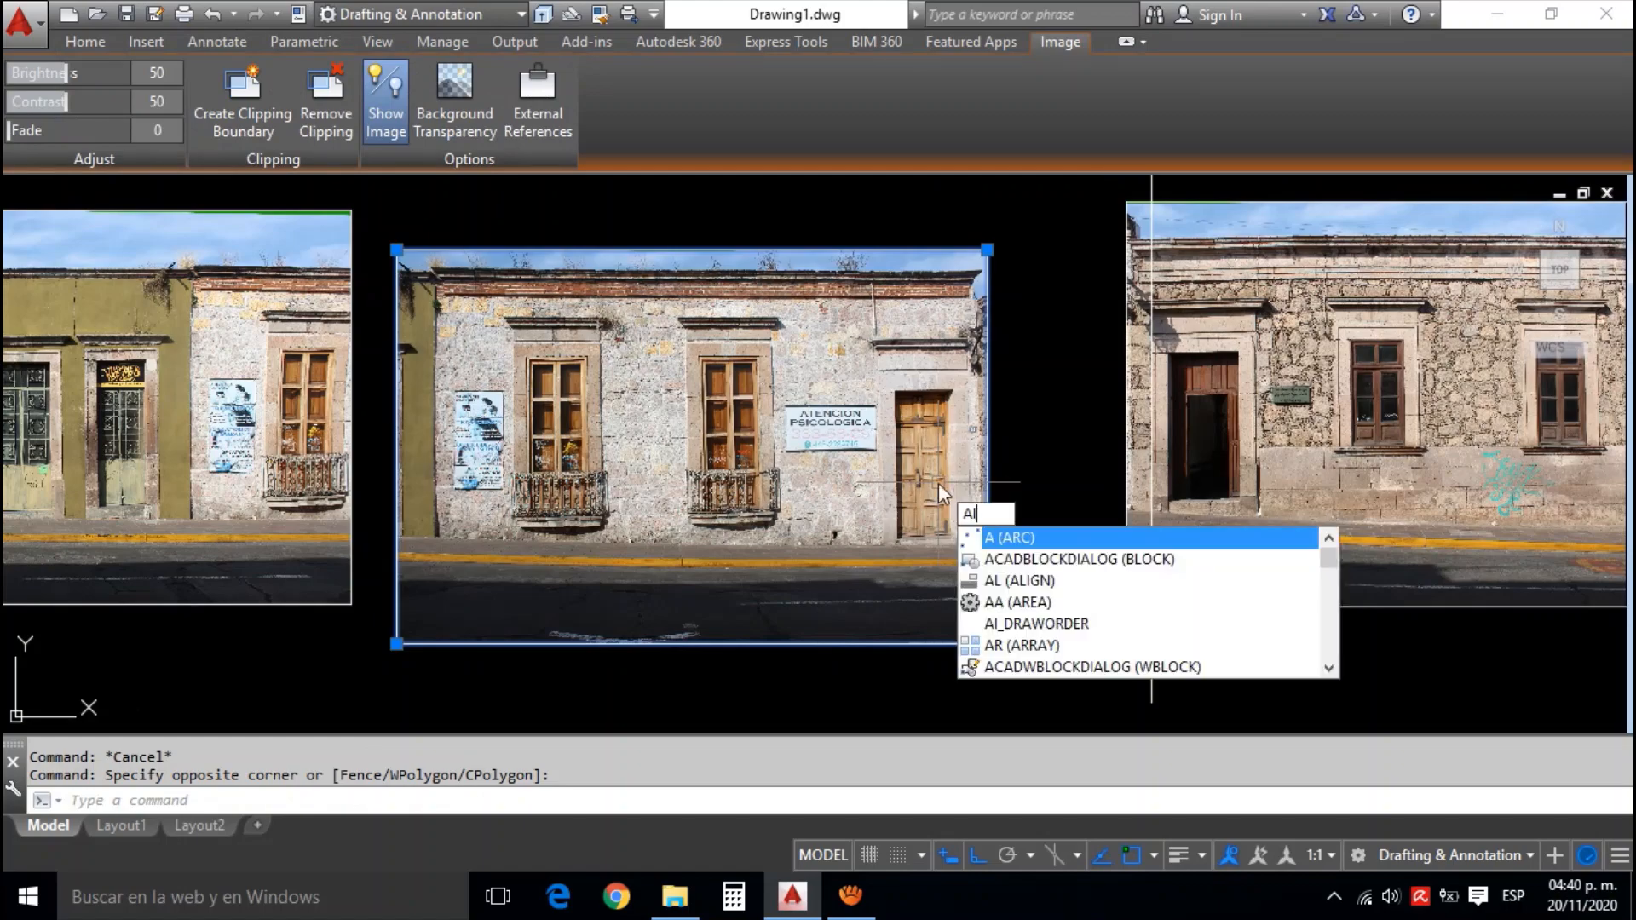
key(Return)
scroll(972, 545, up, 2)
scroll(968, 550, up, 3)
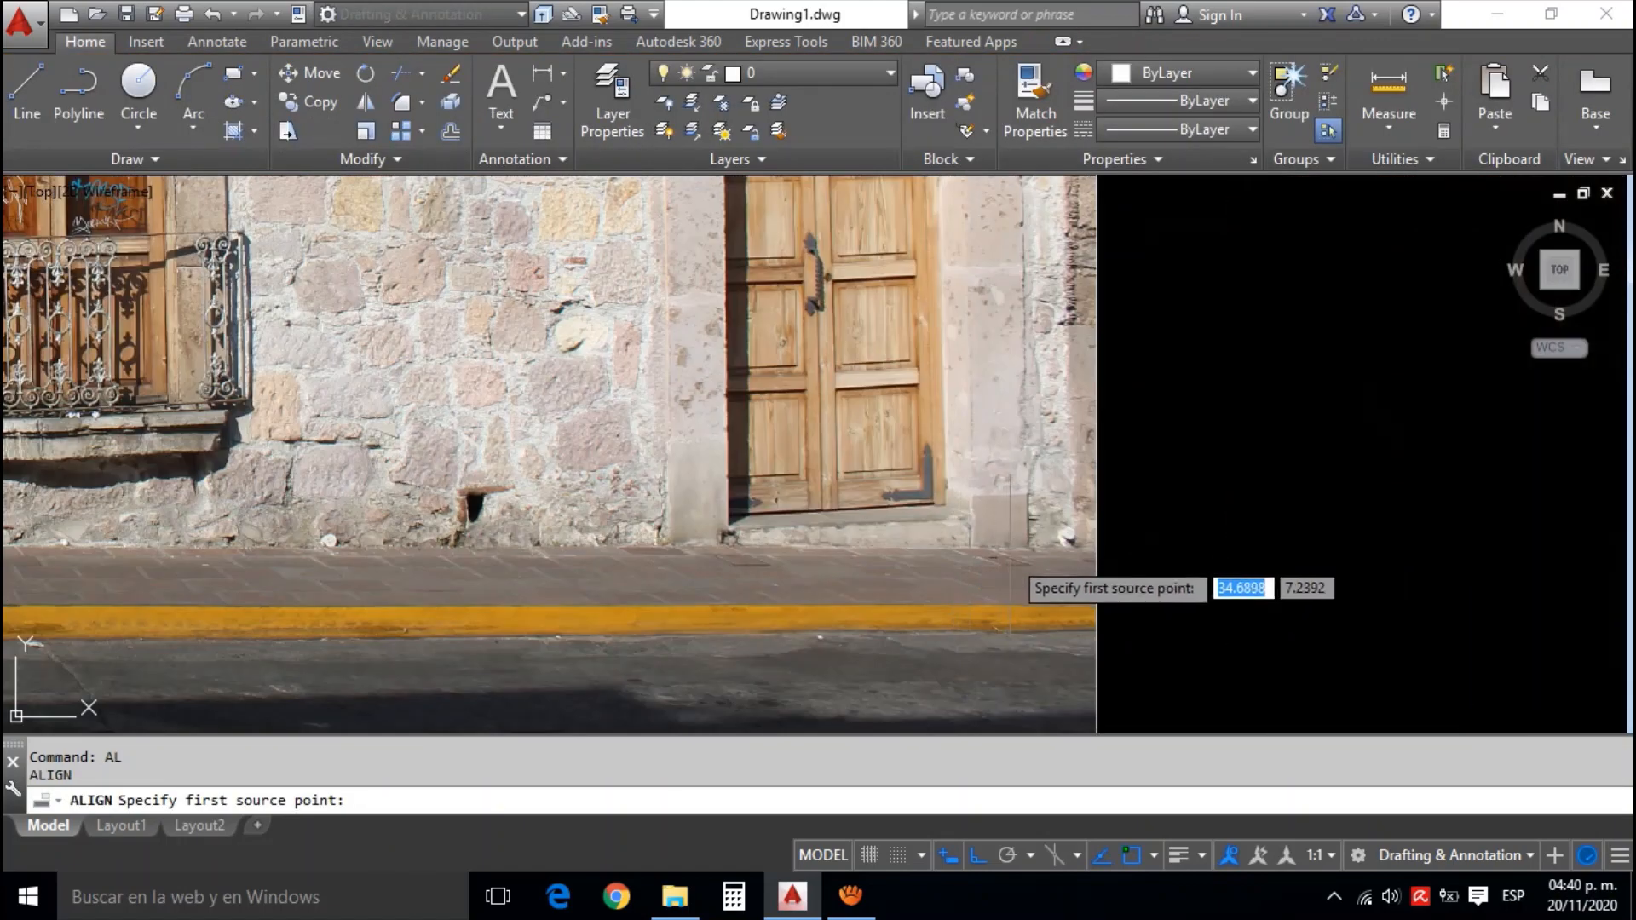
scroll(1110, 527, down, 6)
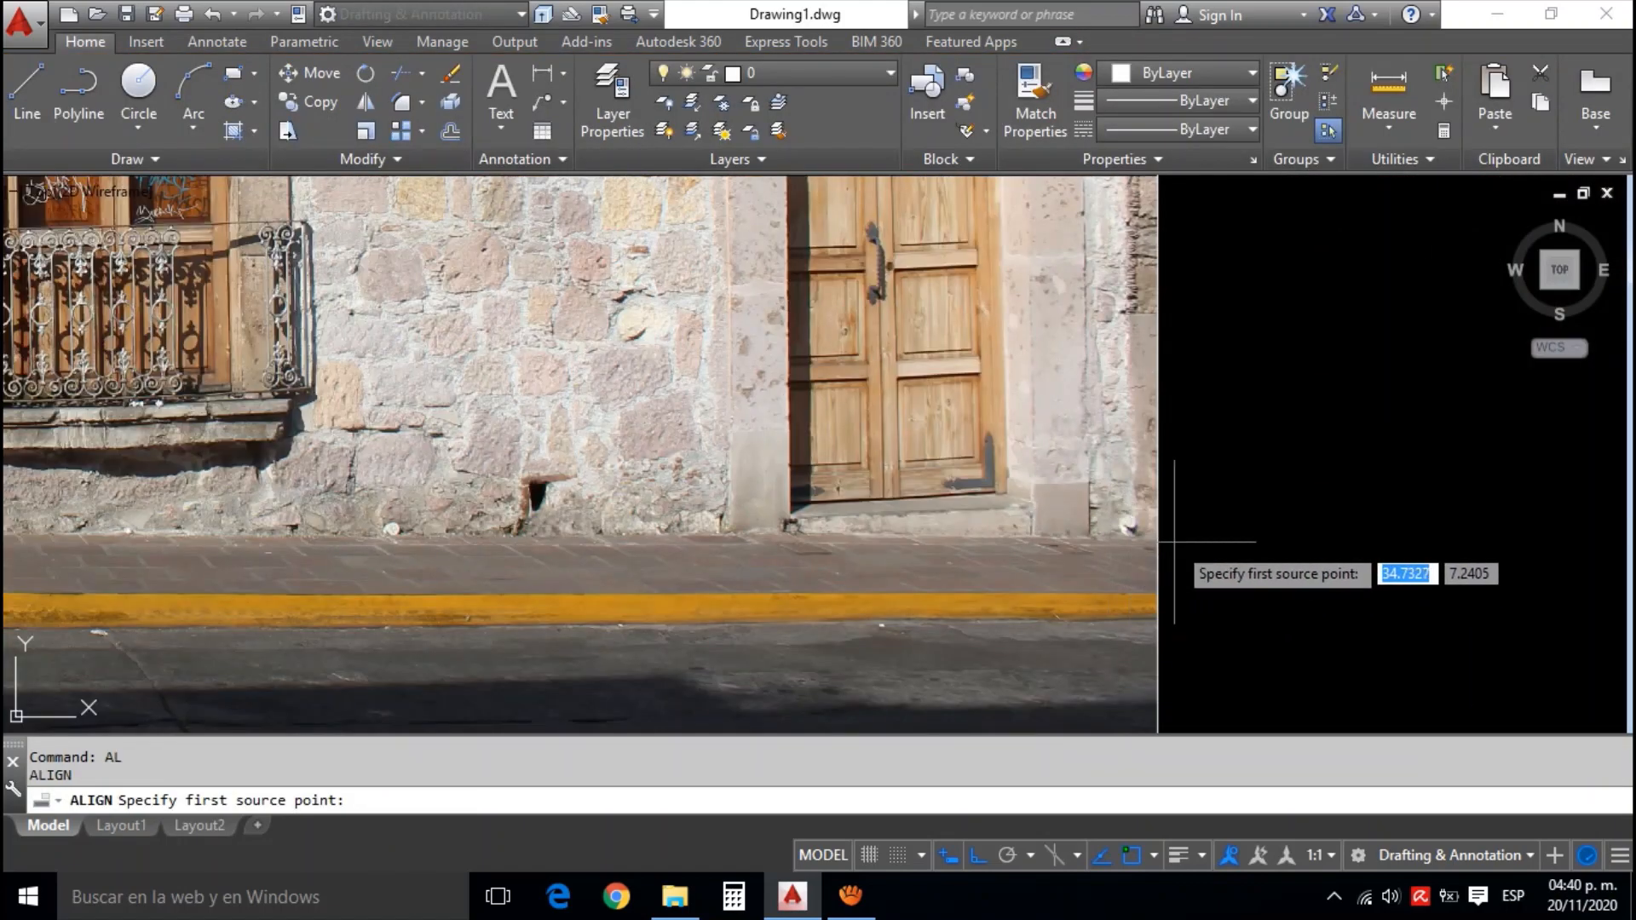
scroll(1211, 525, up, 6)
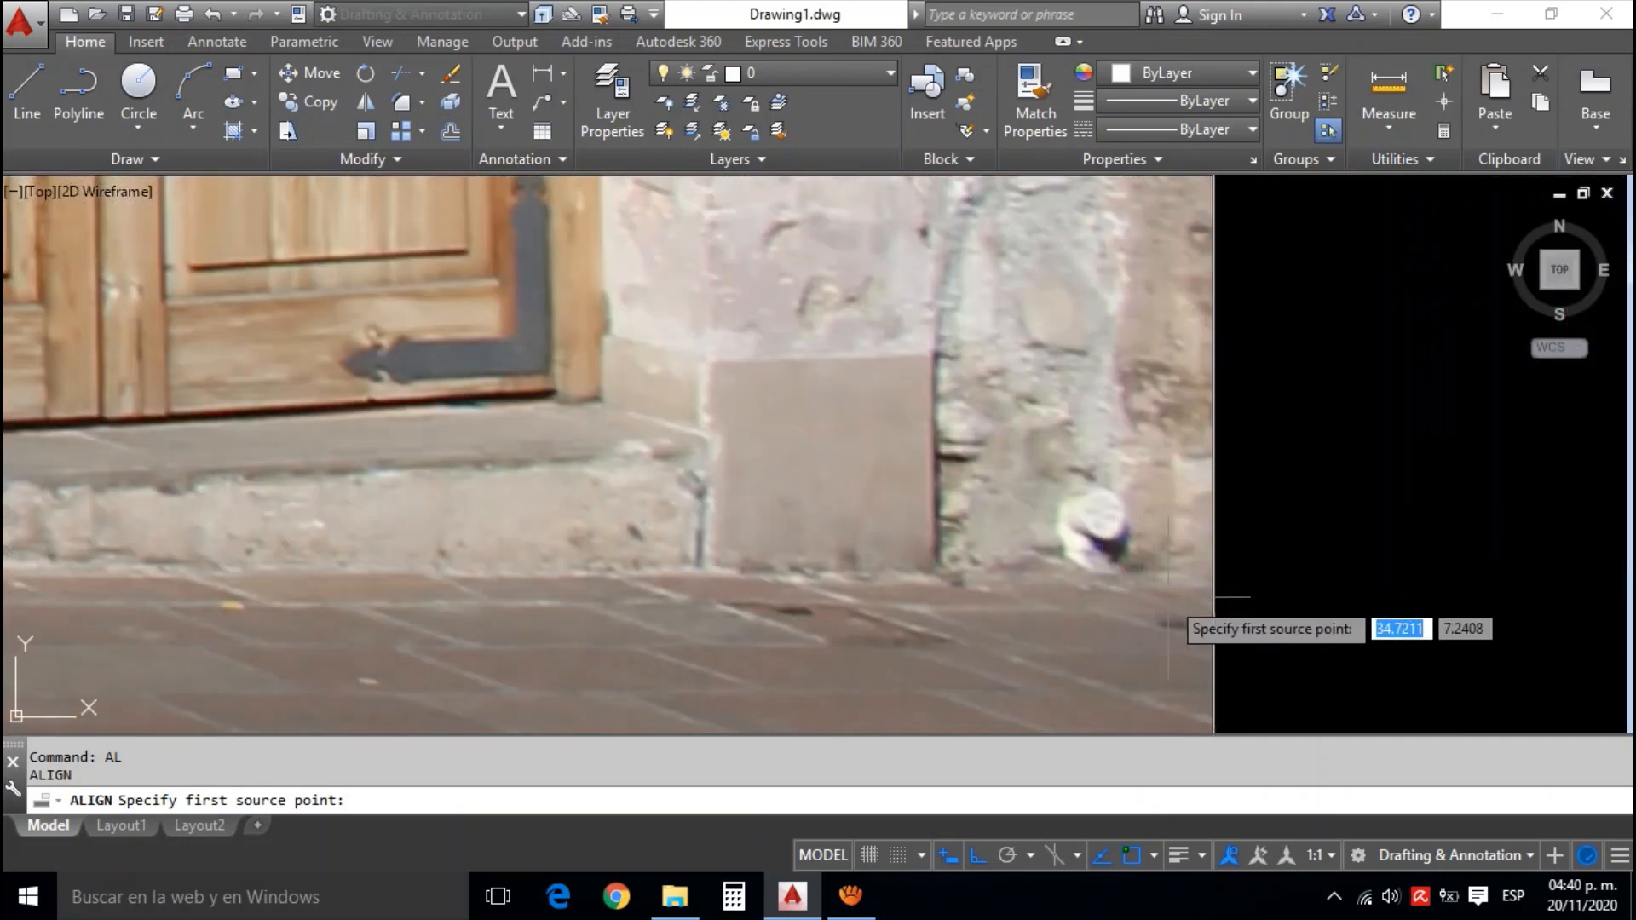
click(1209, 585)
scroll(1208, 585, down, 5)
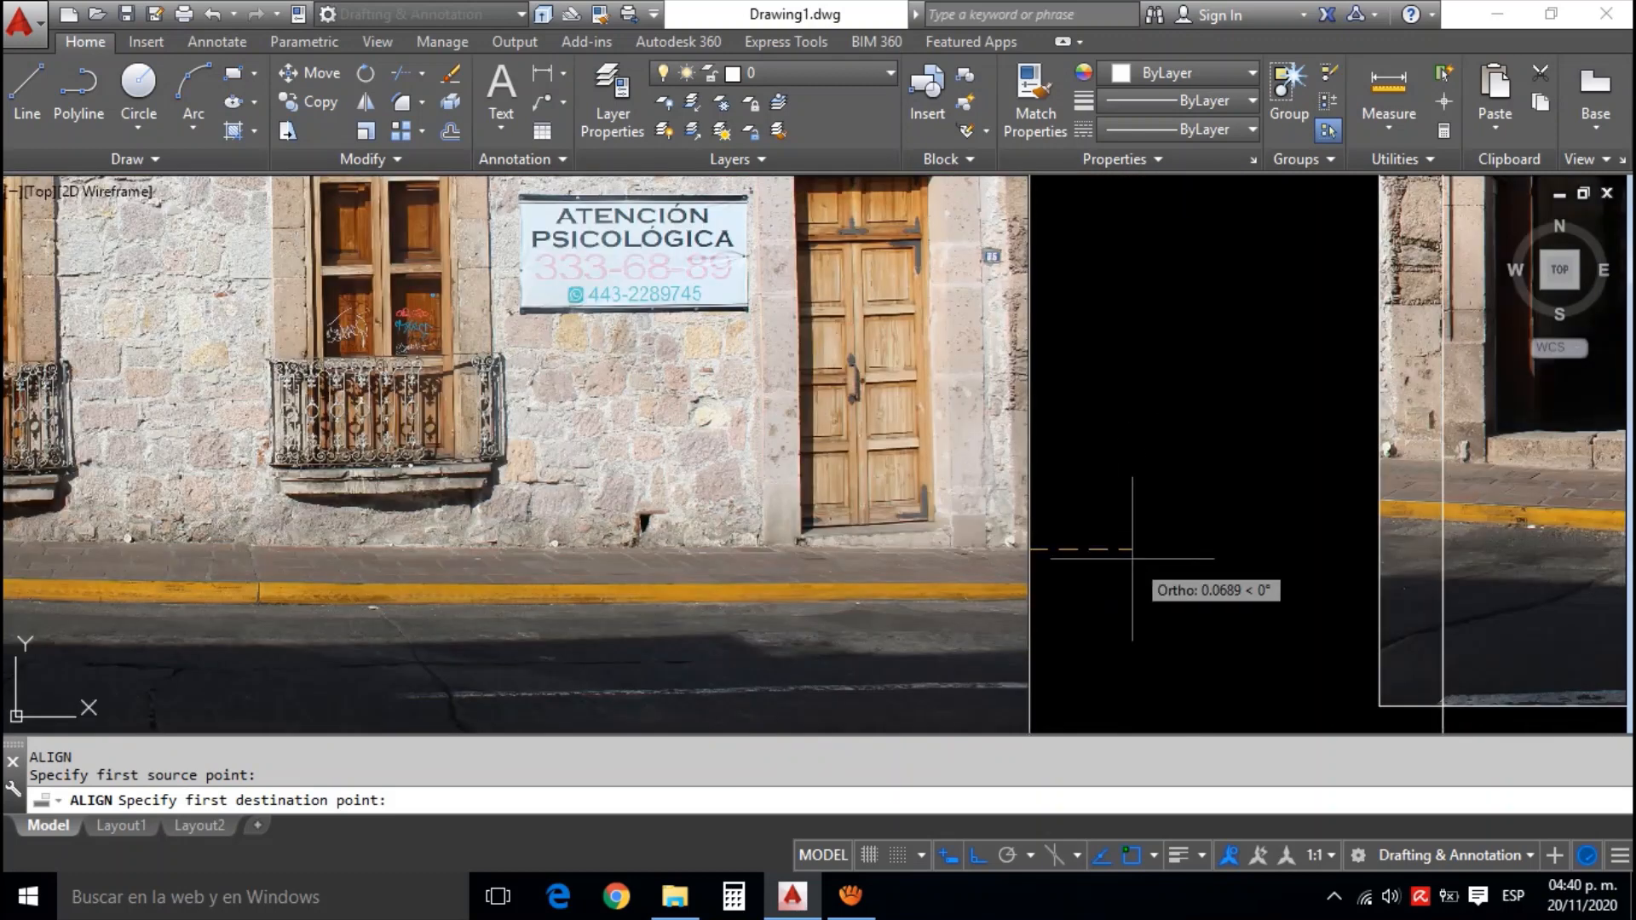
key(F8)
scroll(1363, 464, up, 2)
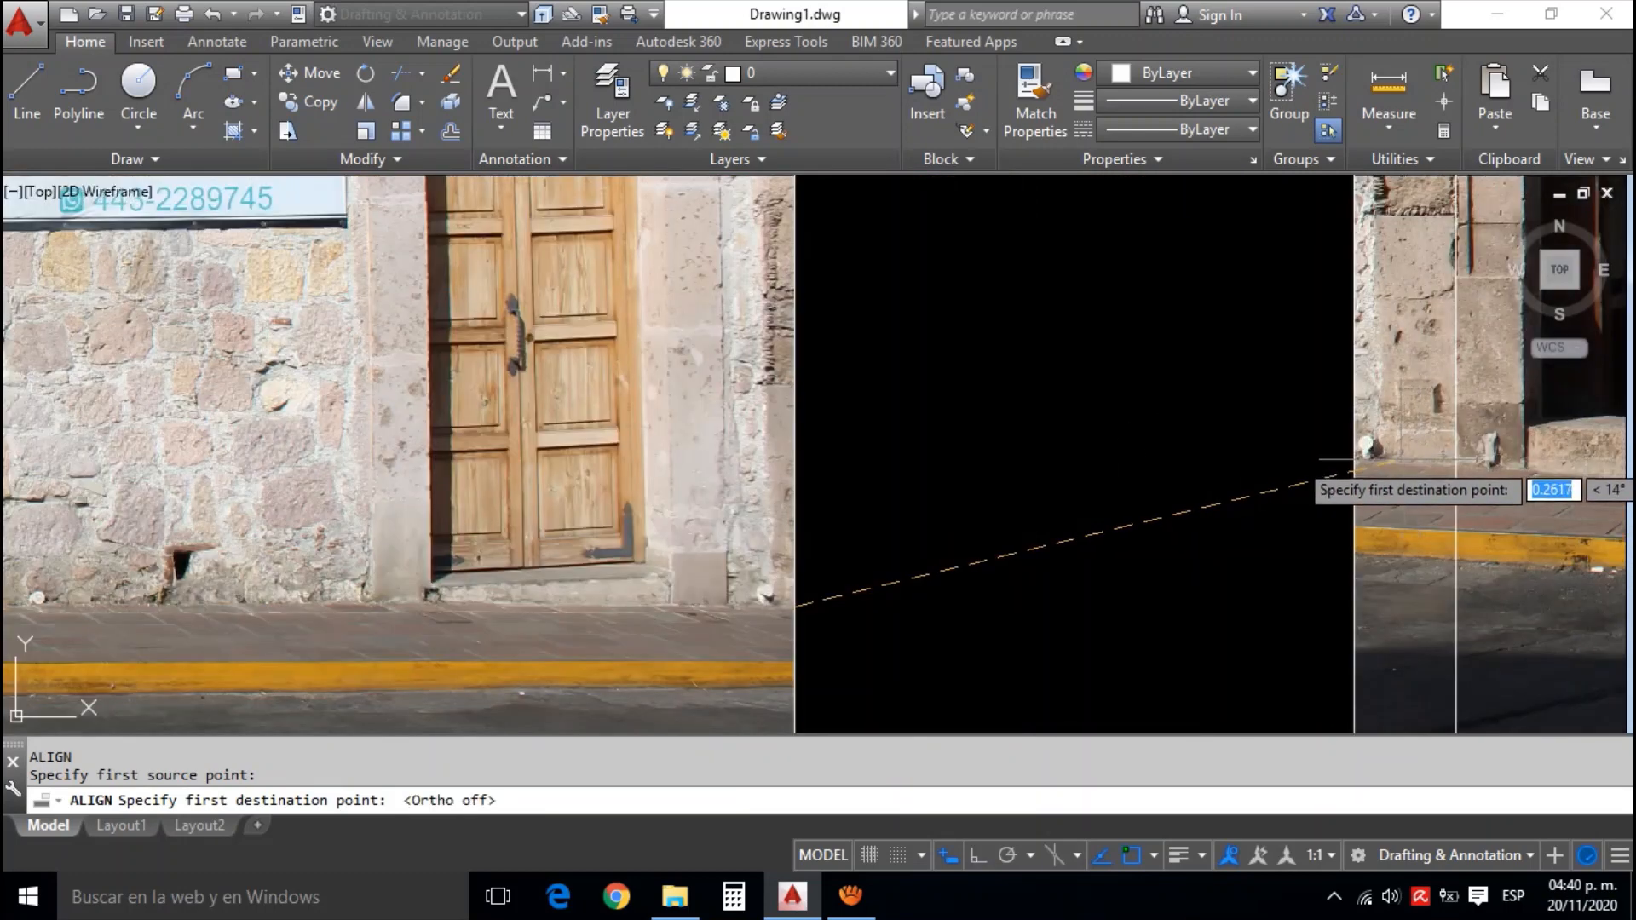
scroll(1353, 464, up, 2)
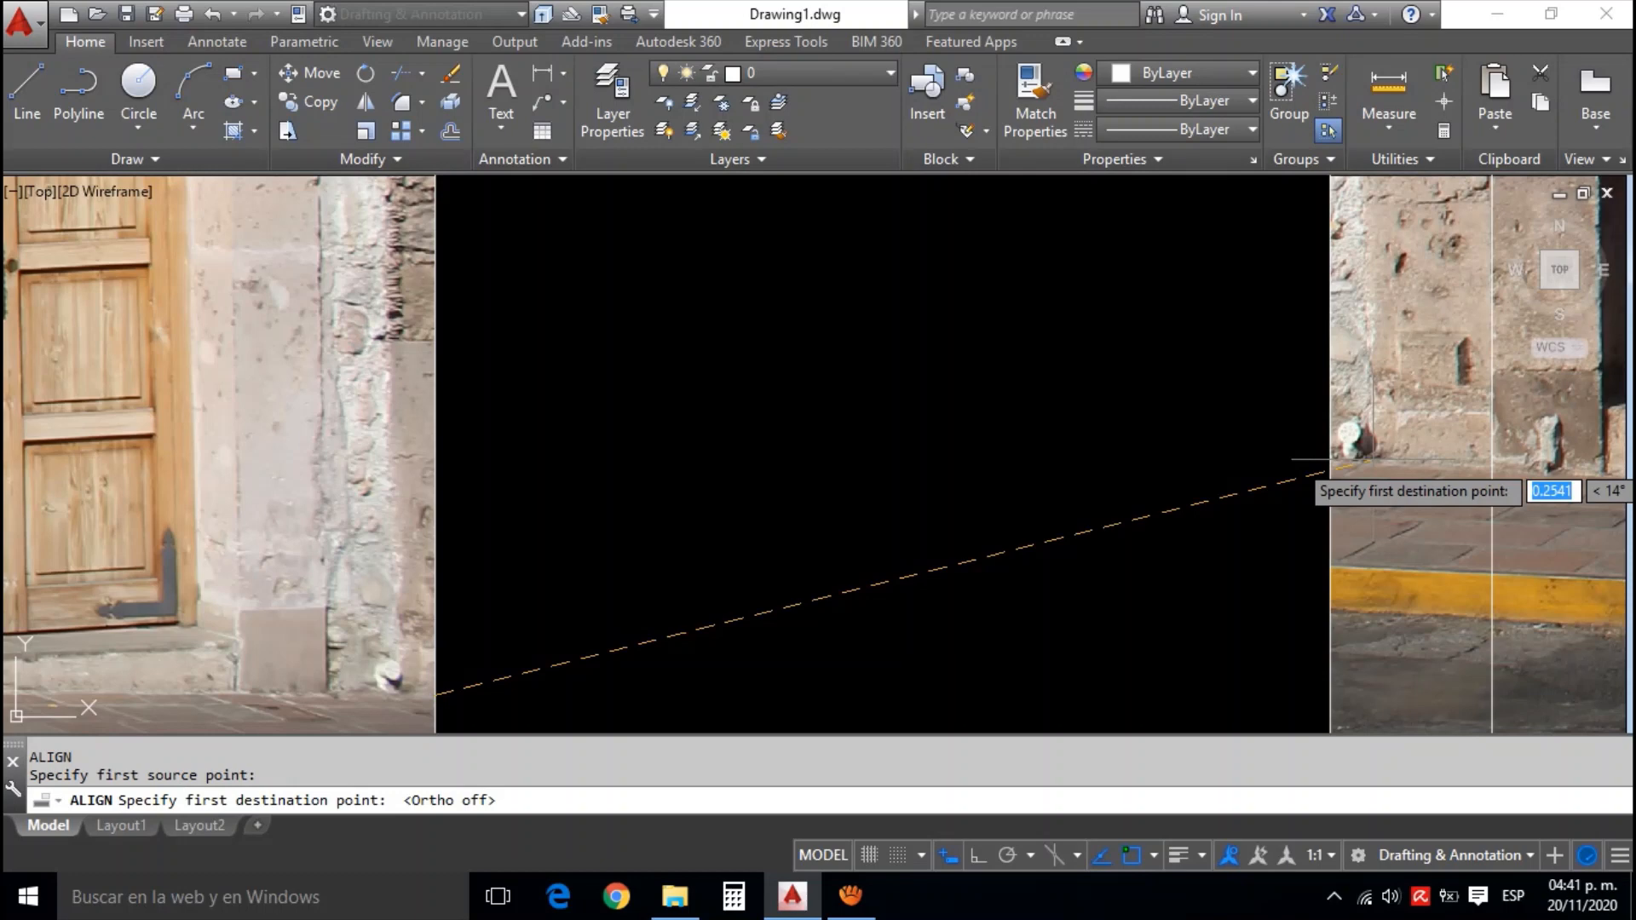
click(1328, 463)
Set the neighbouring cornice's tip at the white photo's edge as the second source point of the alignment
scroll(1328, 473, down, 5)
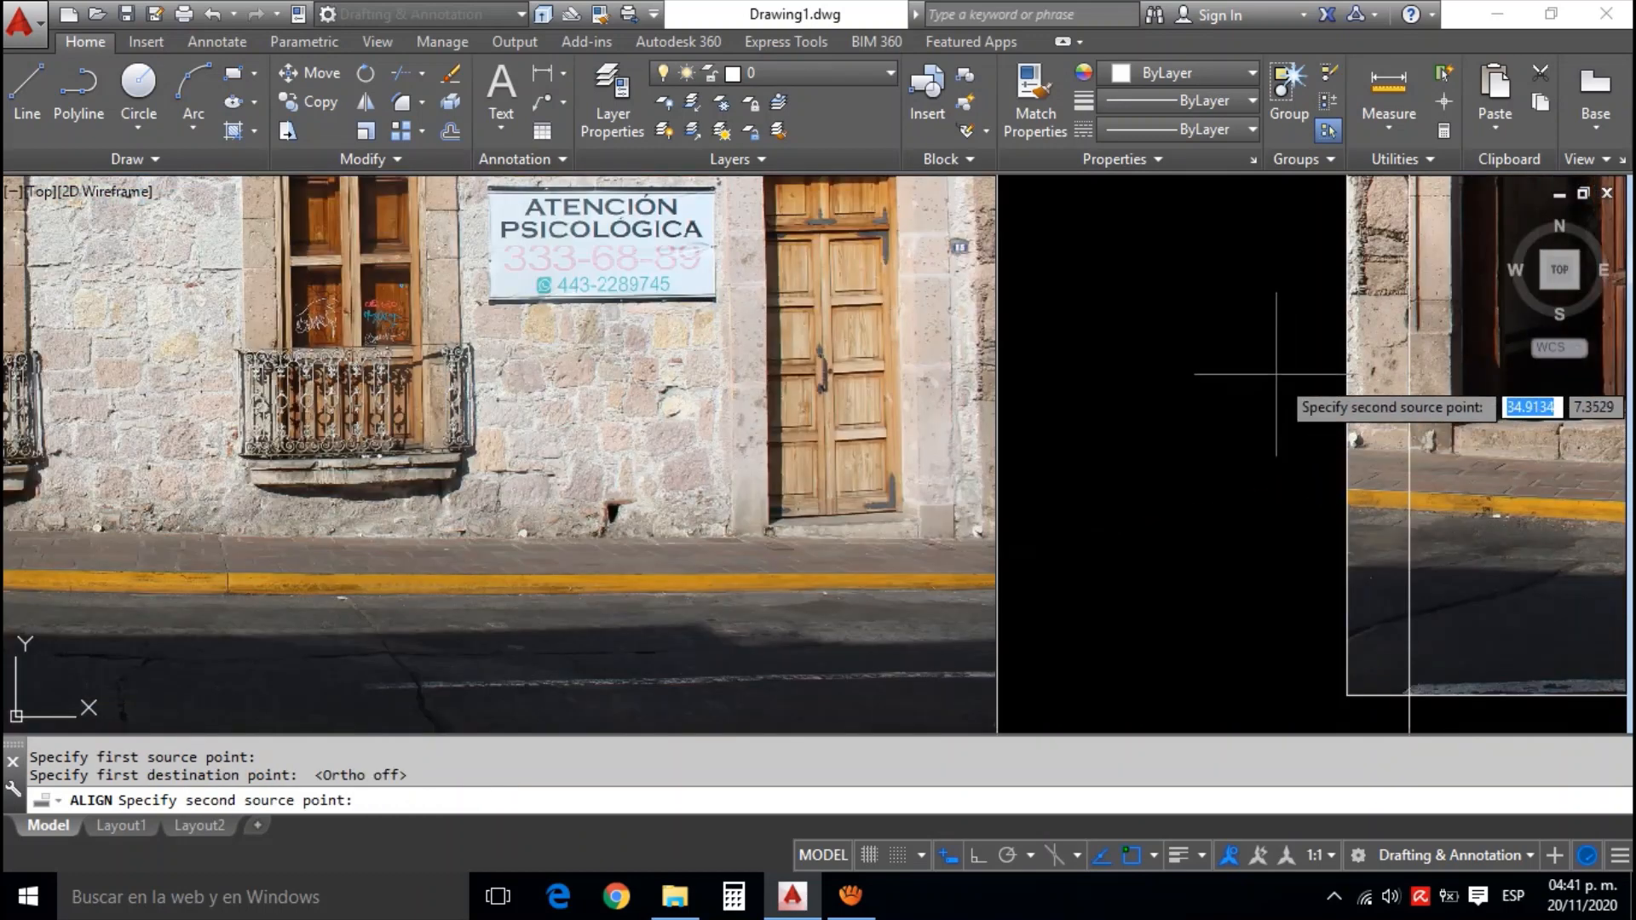
scroll(1225, 424, down, 4)
scroll(1271, 365, up, 2)
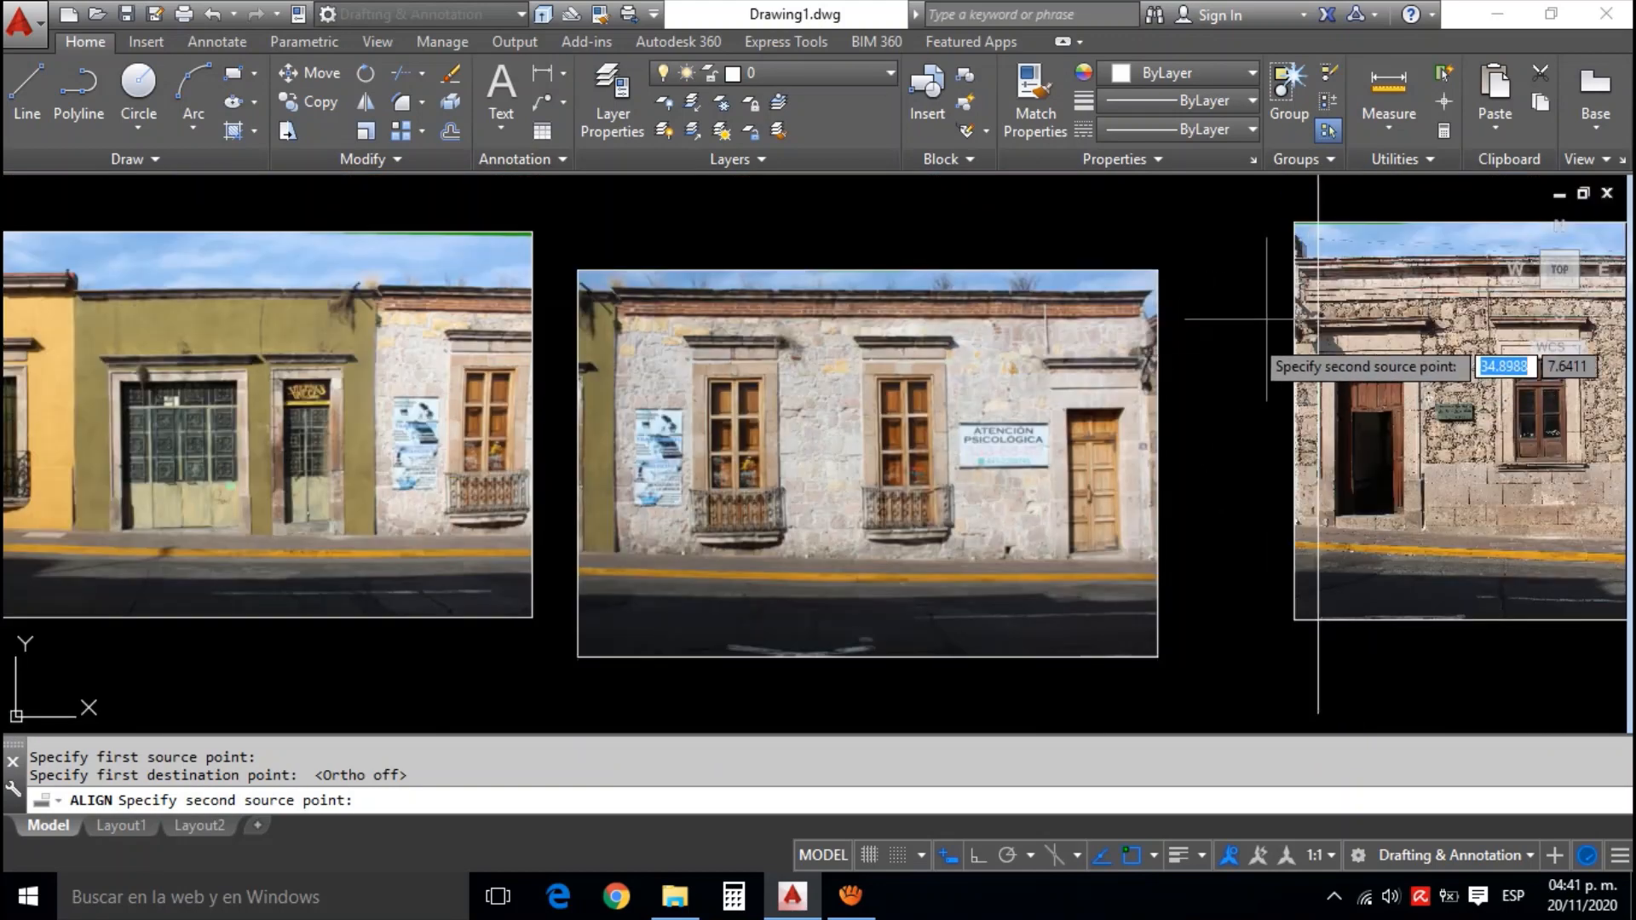
scroll(1304, 281, up, 2)
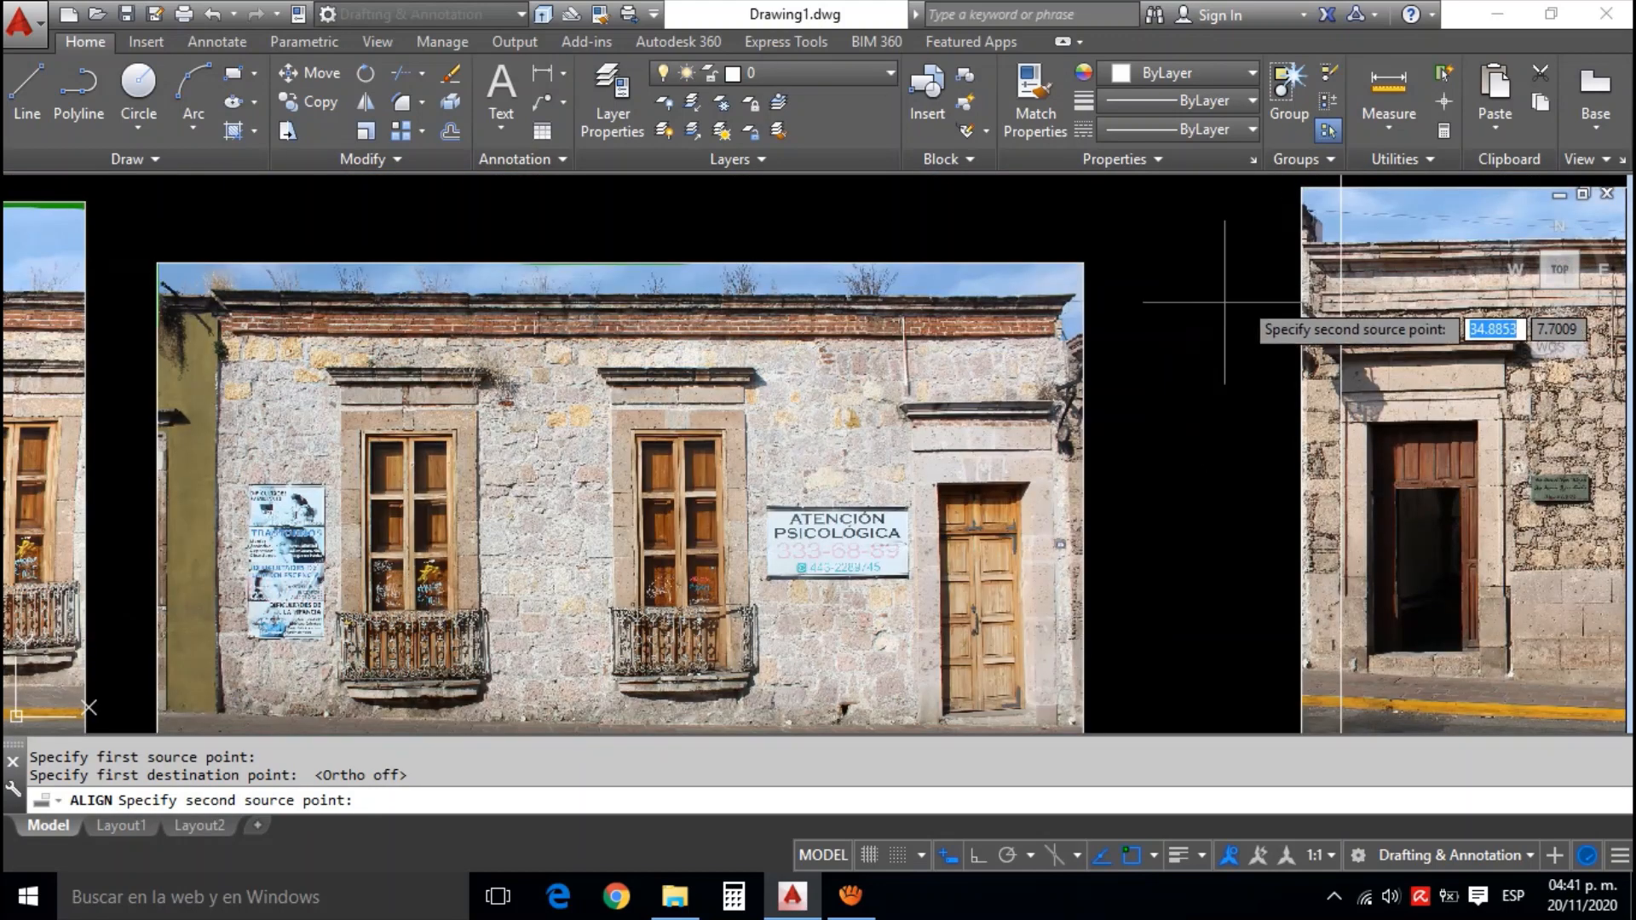
scroll(1197, 318, up, 2)
scroll(1103, 336, up, 3)
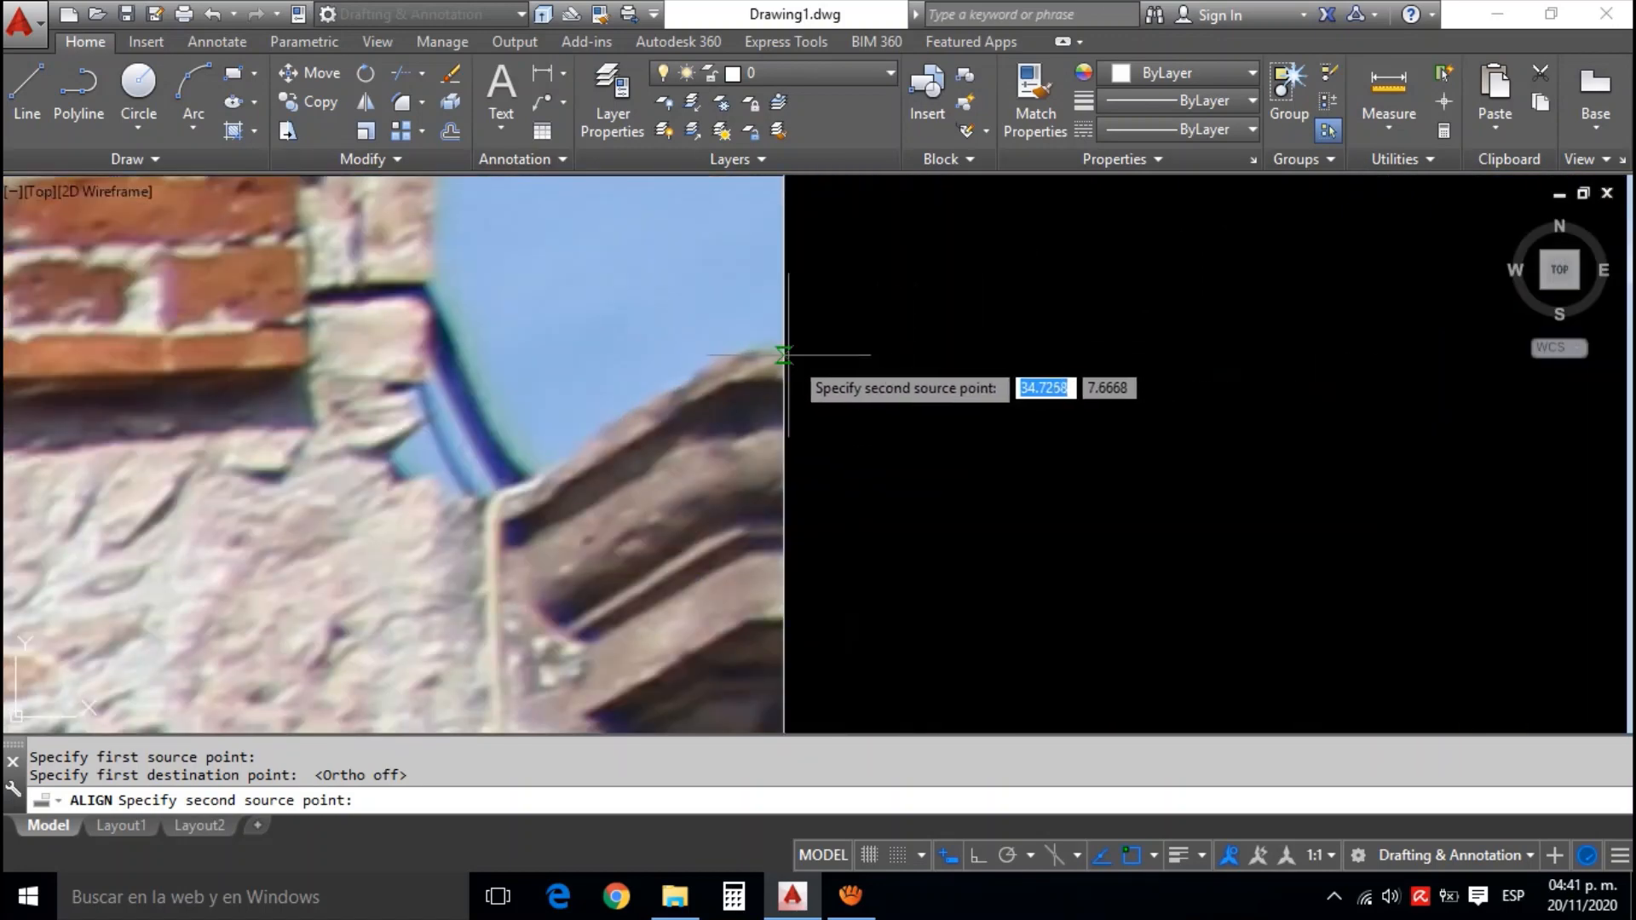
click(783, 352)
scroll(852, 341, down, 4)
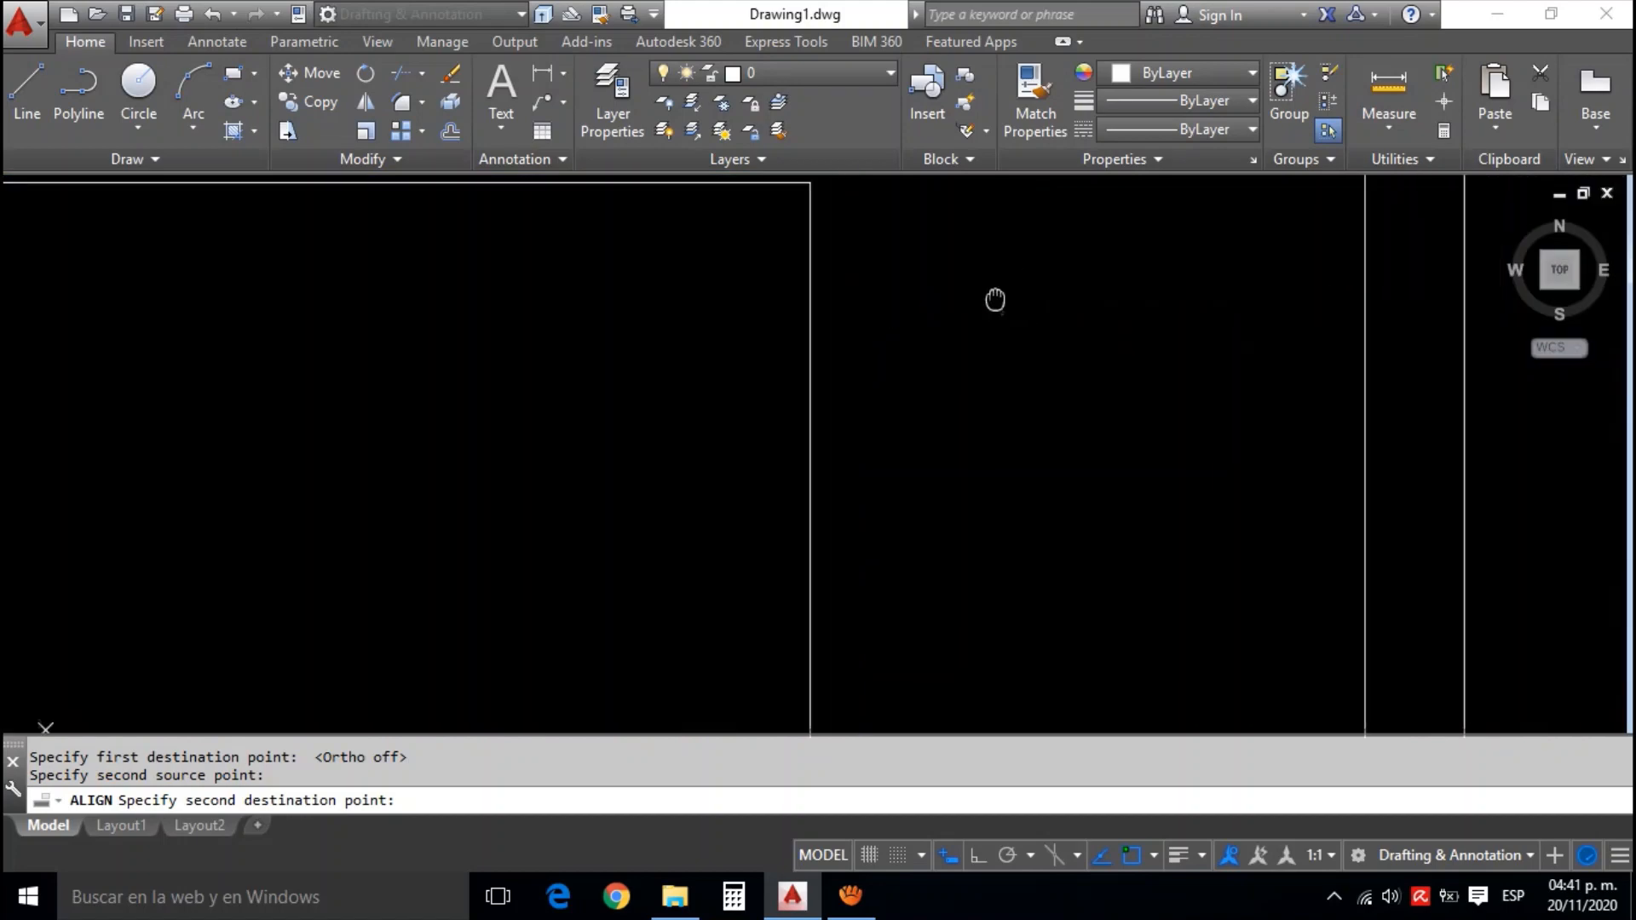
Set the stone facade's cornice corner as the second destination point and finish the alignment with scaling to the alignment points
drag(995, 300, 875, 355)
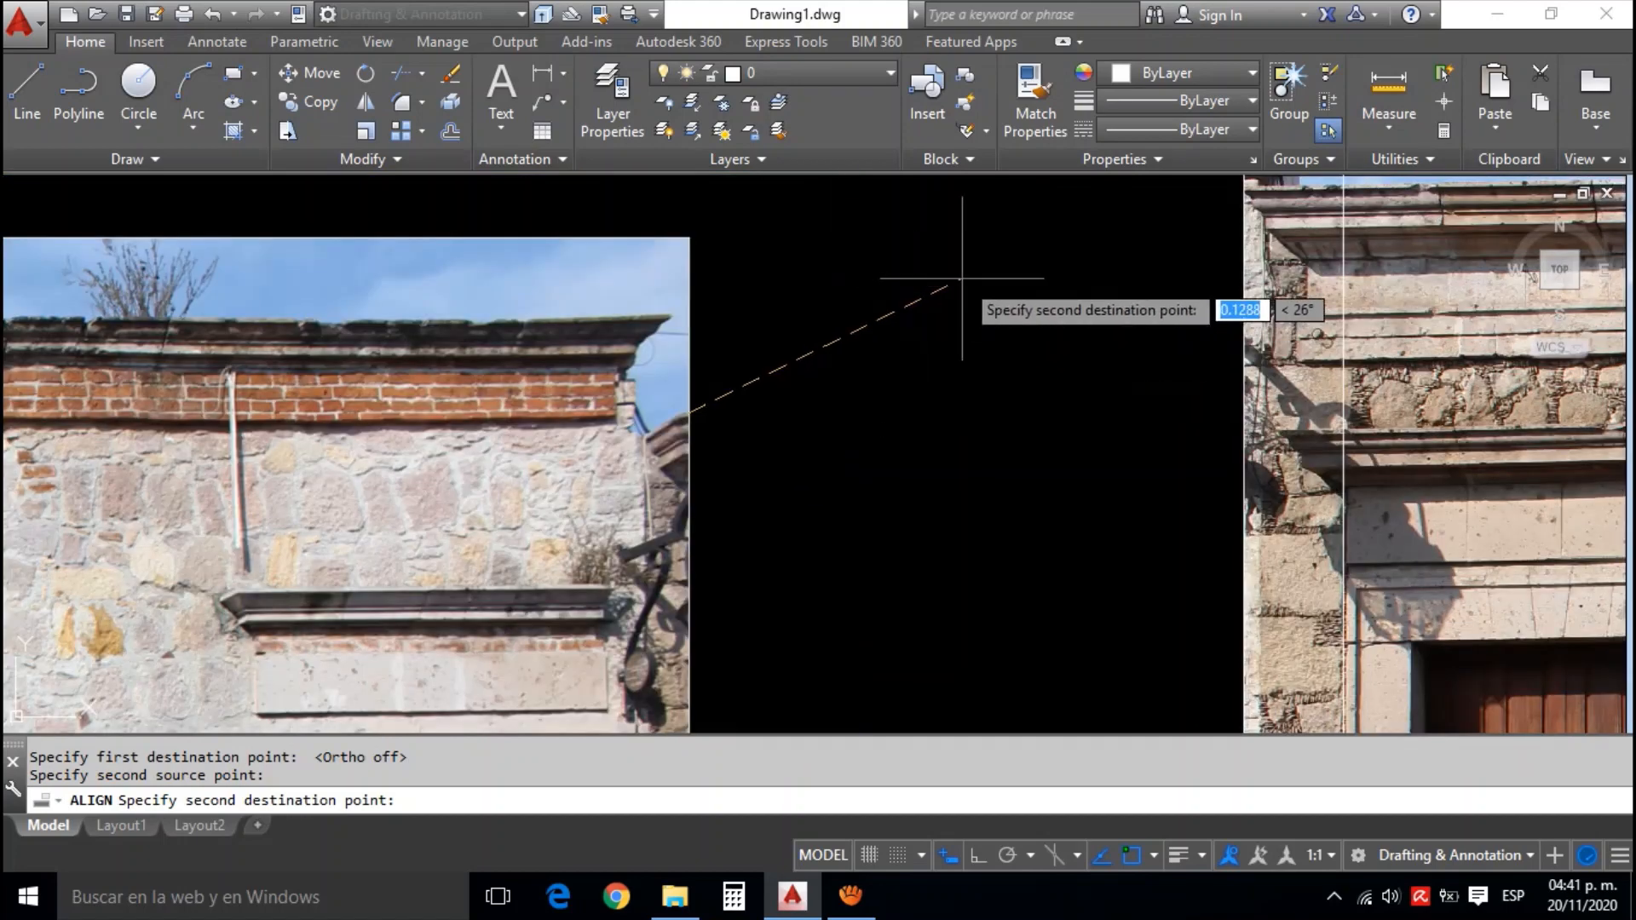
drag(1025, 259, 949, 347)
scroll(1108, 311, up, 1)
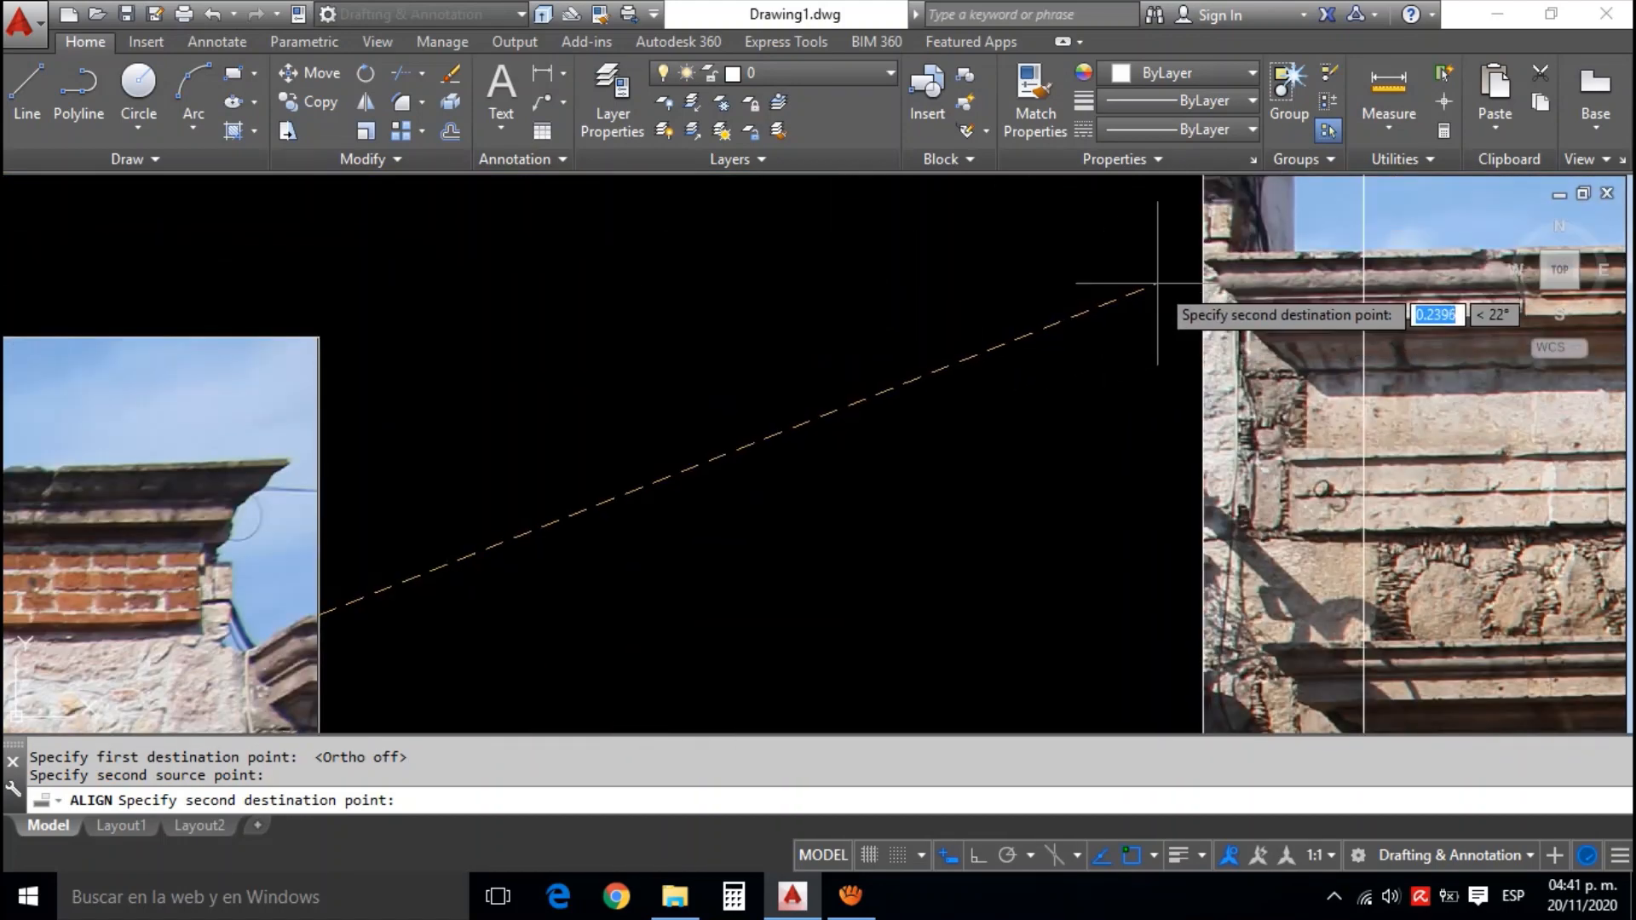
scroll(1159, 286, down, 2)
scroll(1193, 358, up, 5)
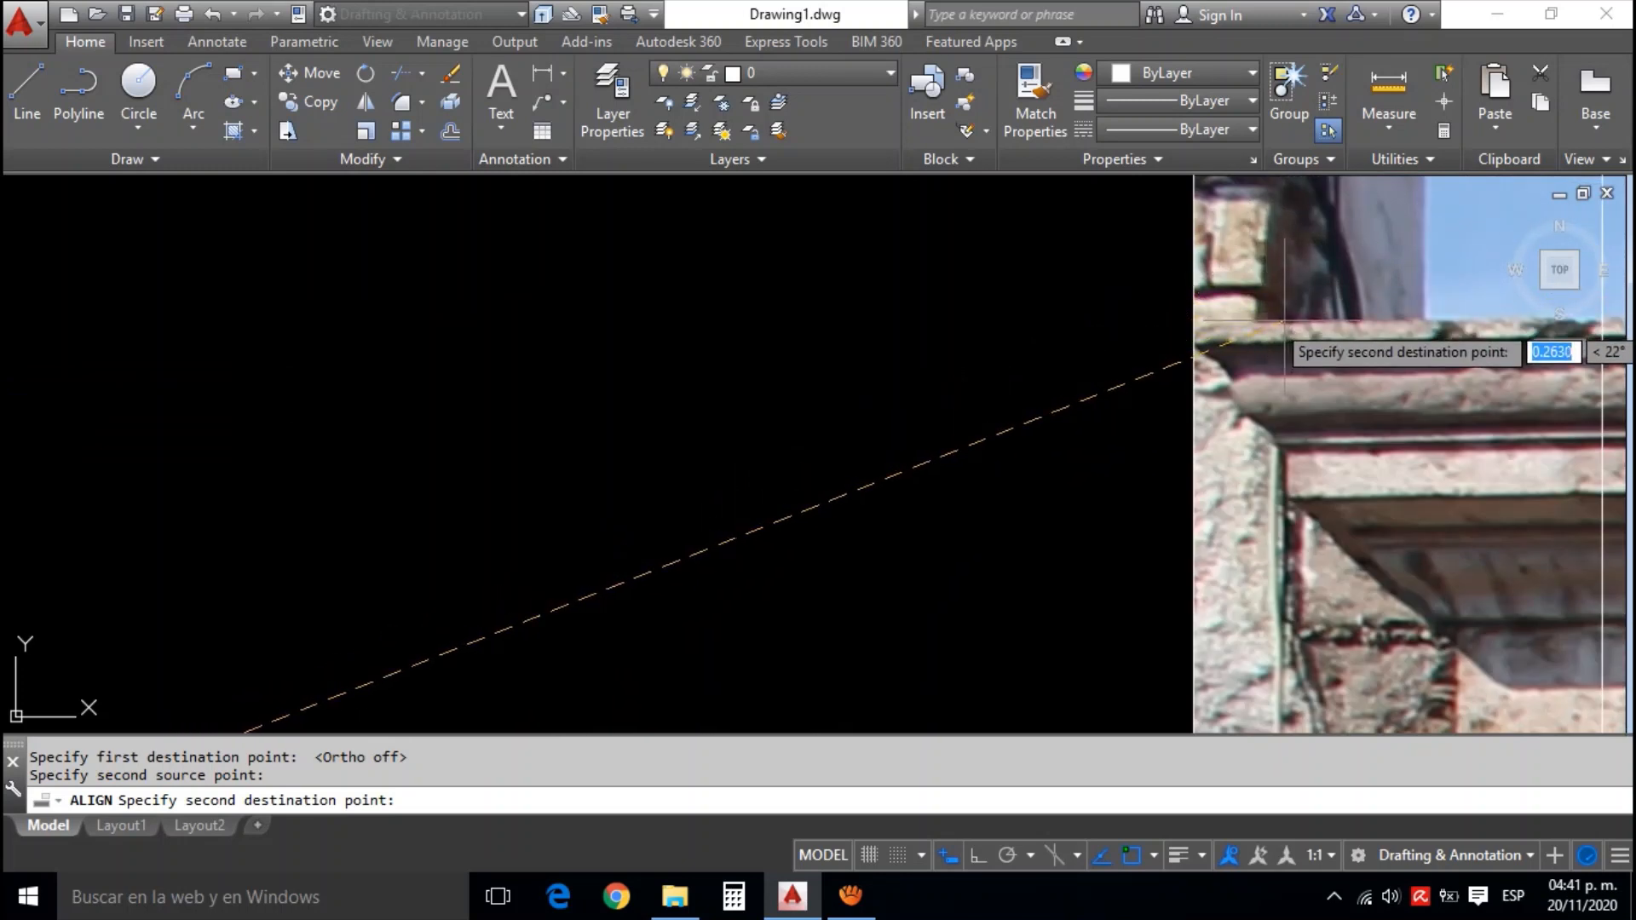
click(1285, 322)
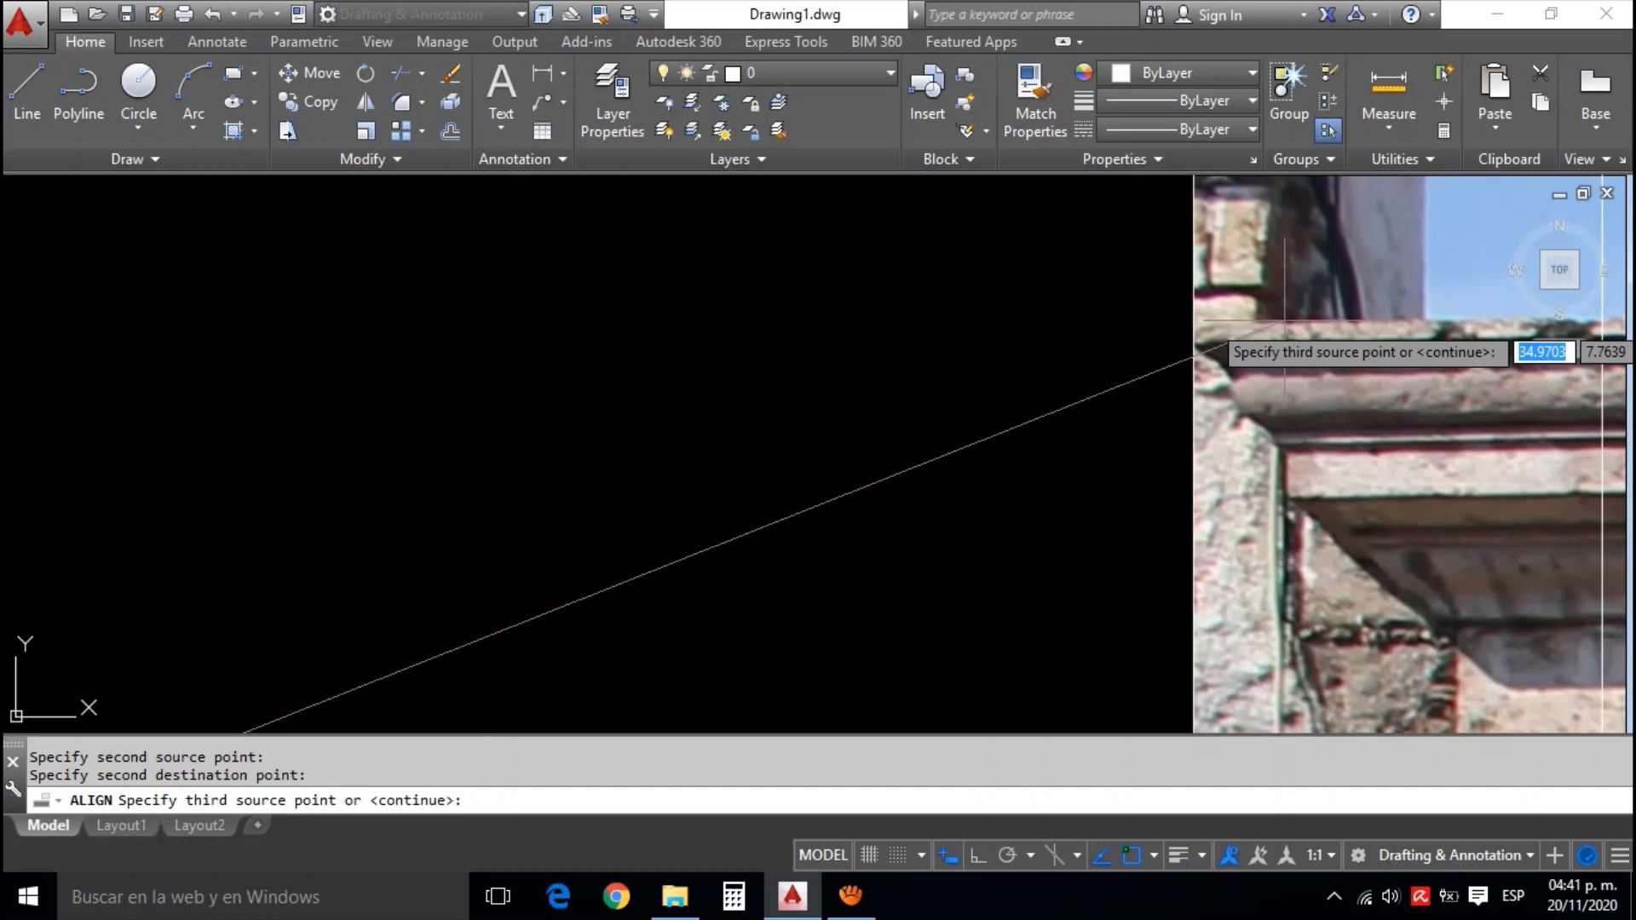
key(Return)
text(y)
key(Return)
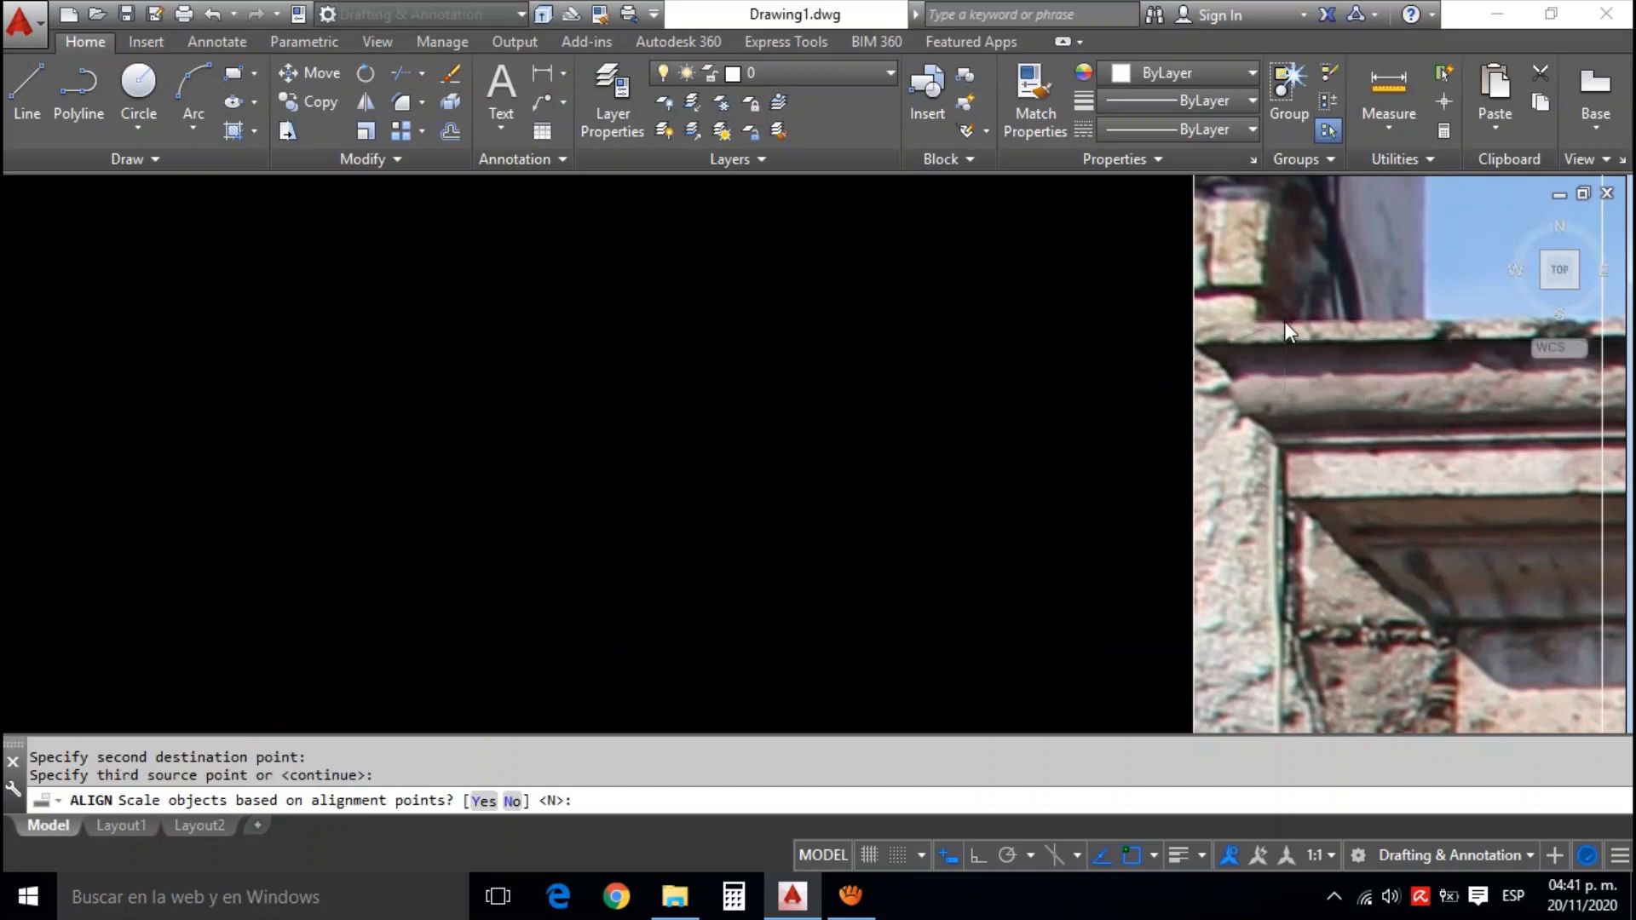
Delete the vertical guide line beside the stone facade's doorway and check the join with the white facade photo
scroll(1283, 320, down, 5)
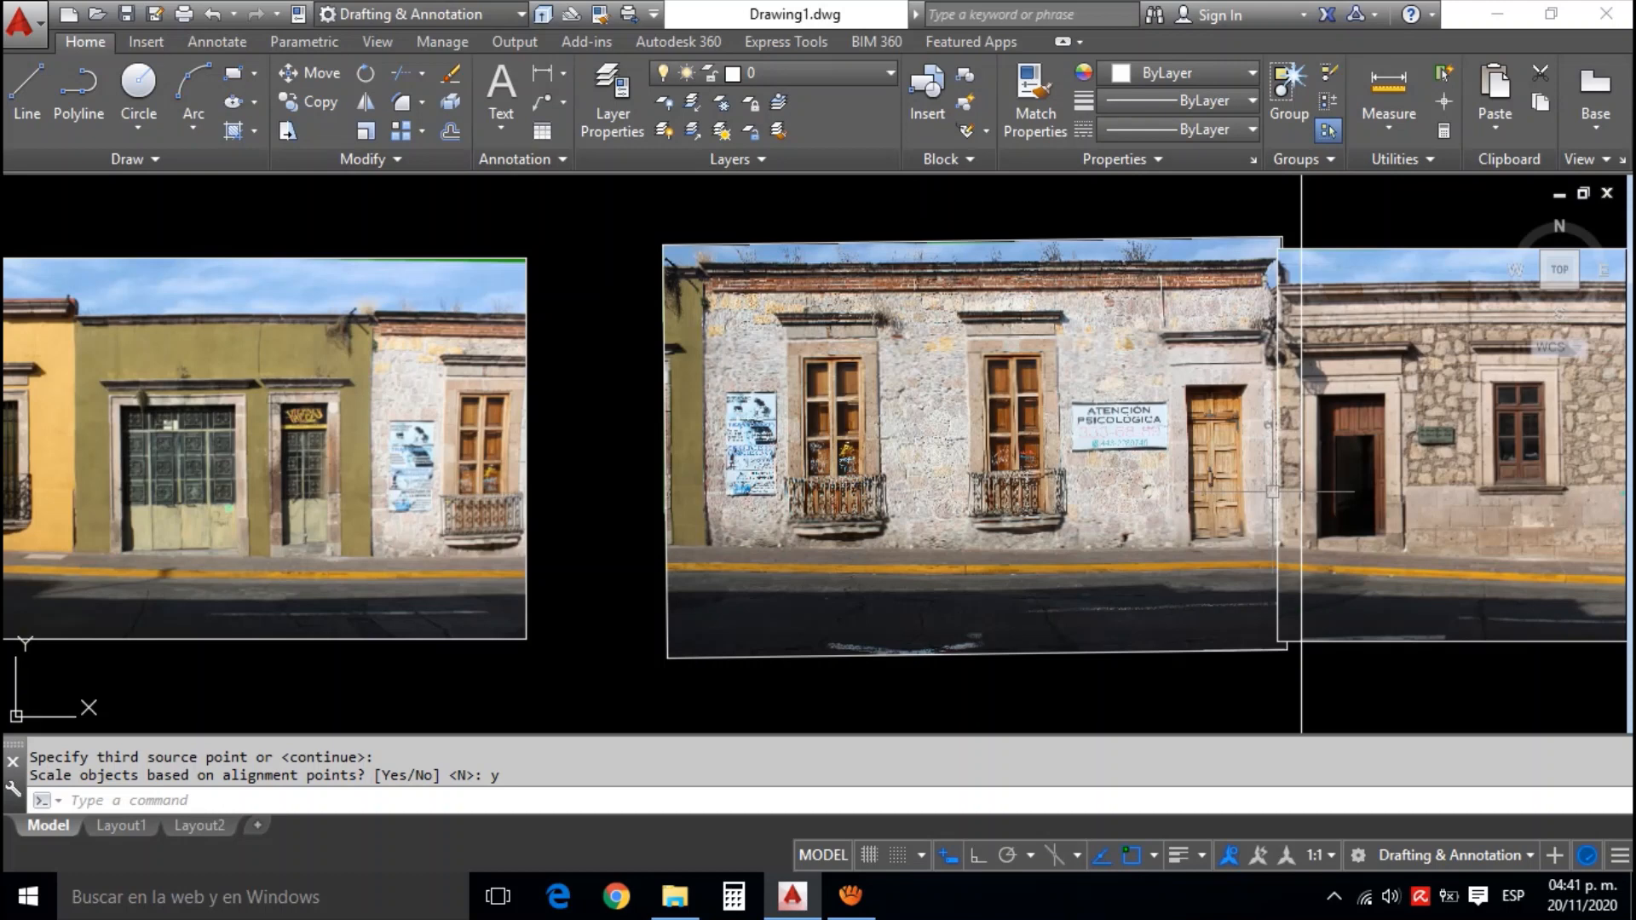
drag(1273, 492, 1280, 422)
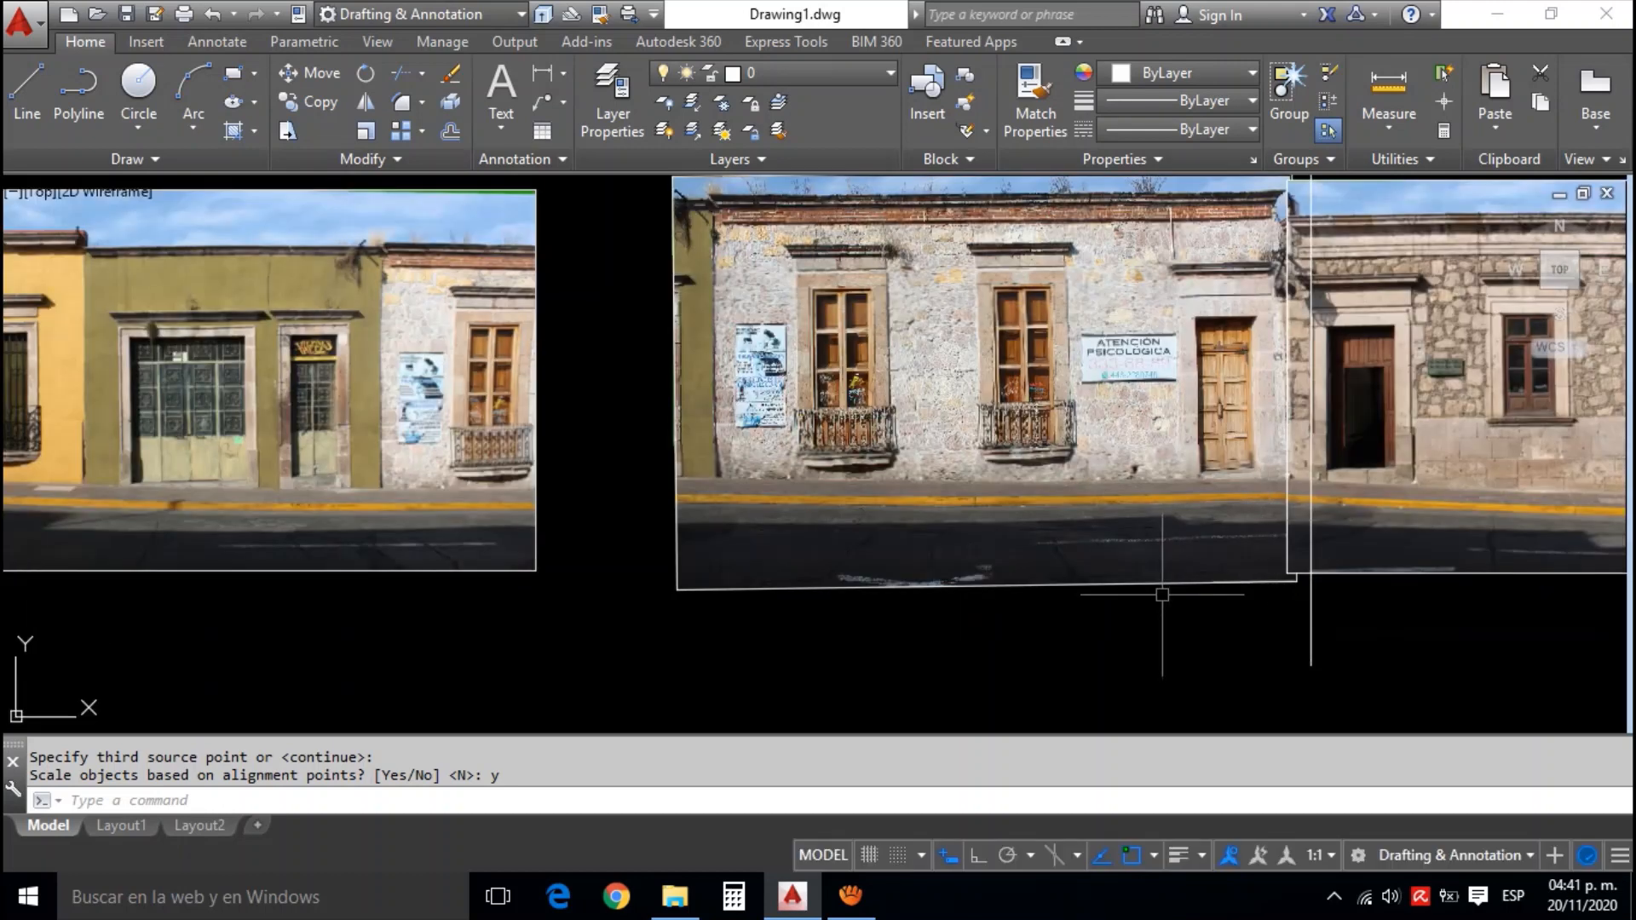
drag(1160, 597, 1187, 624)
scroll(1224, 625, down, 2)
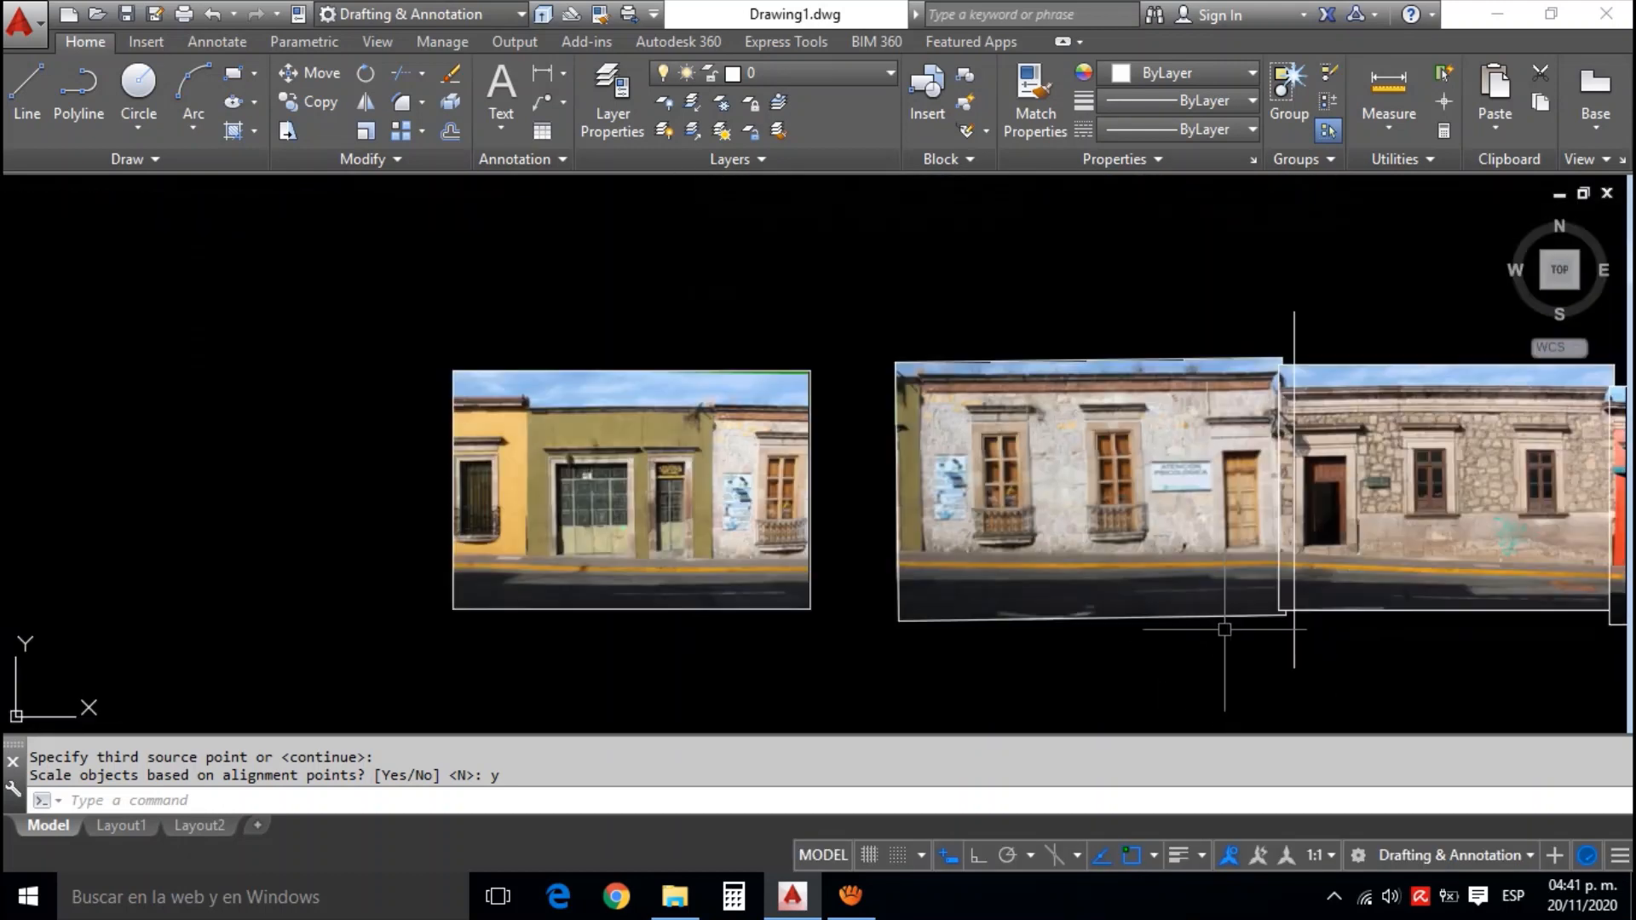
scroll(1229, 620, up, 2)
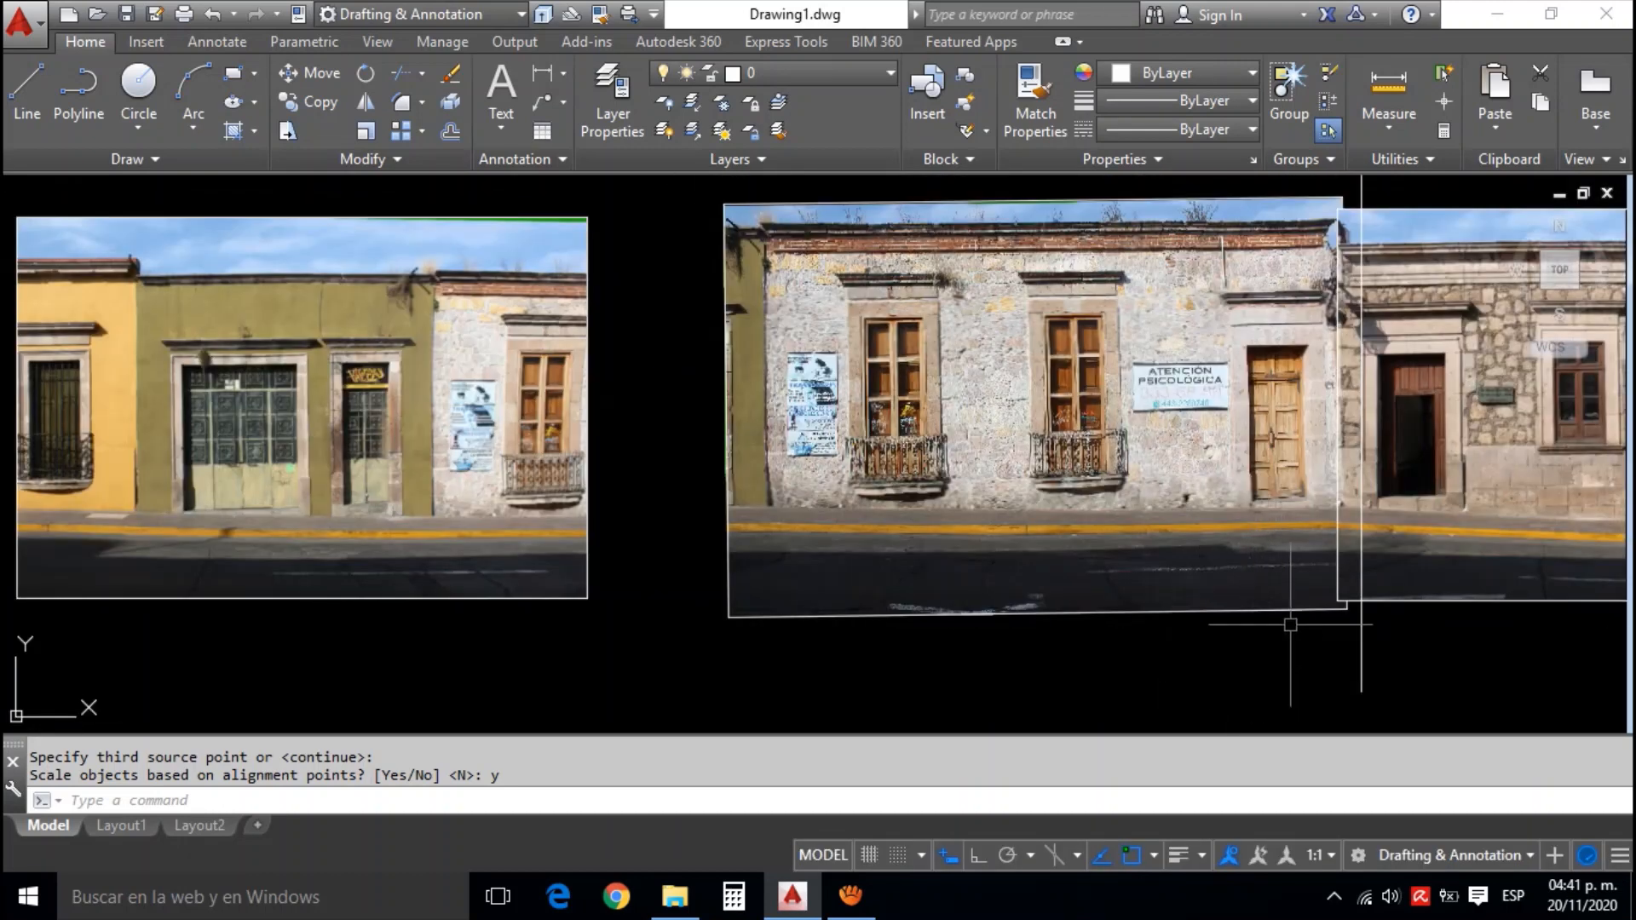
click(1380, 645)
click(1323, 646)
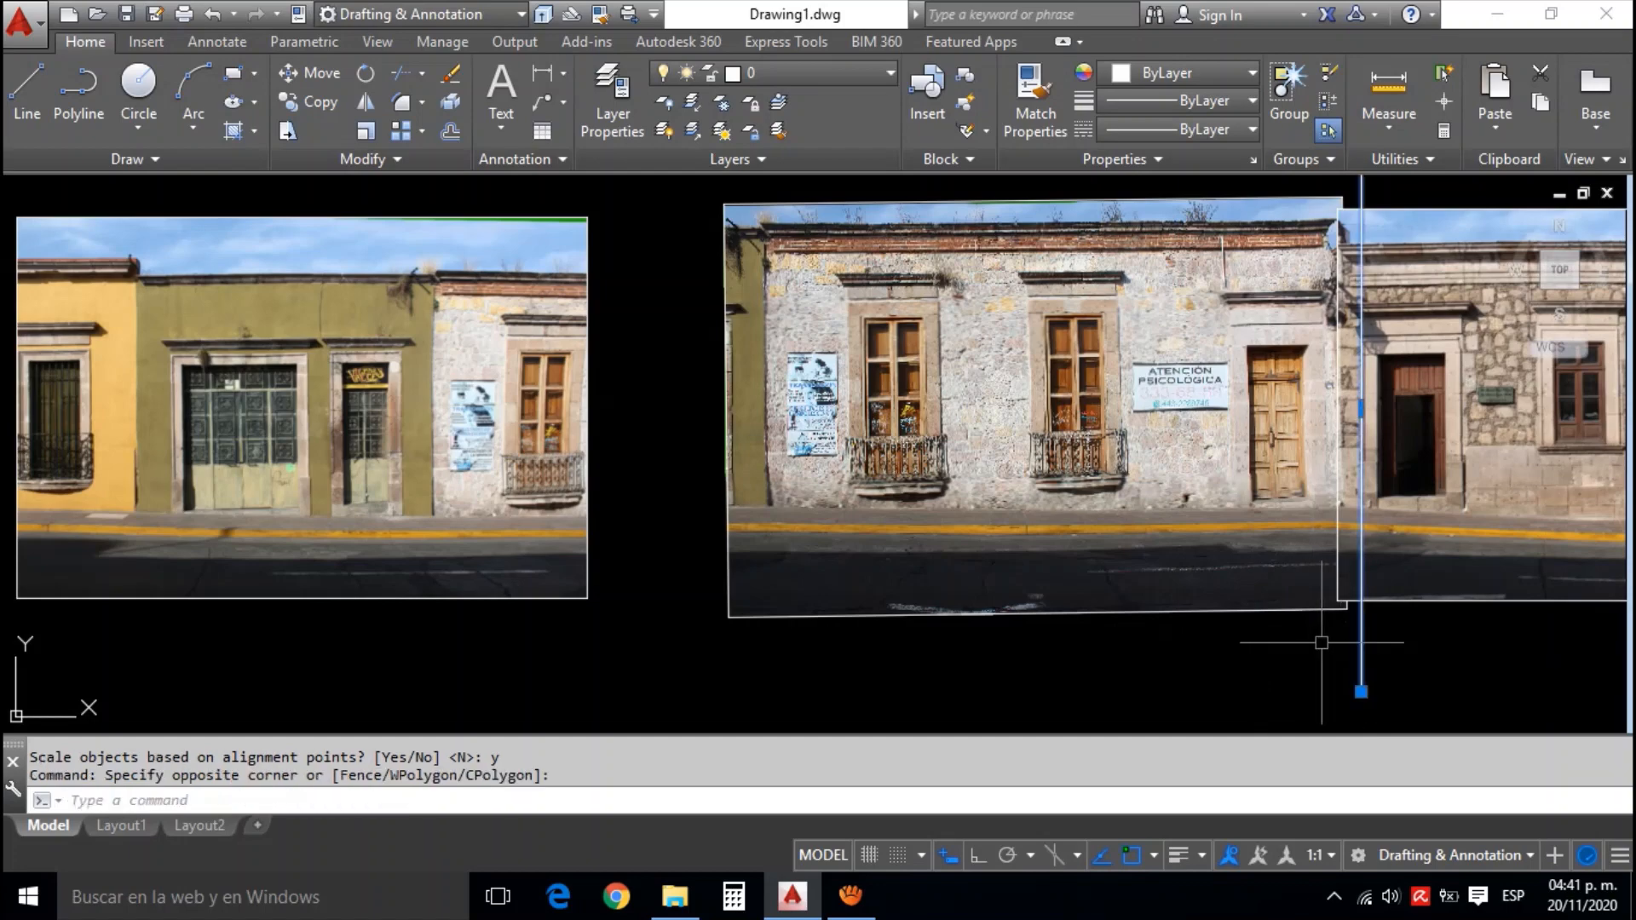
key(Delete)
scroll(1339, 254, up, 6)
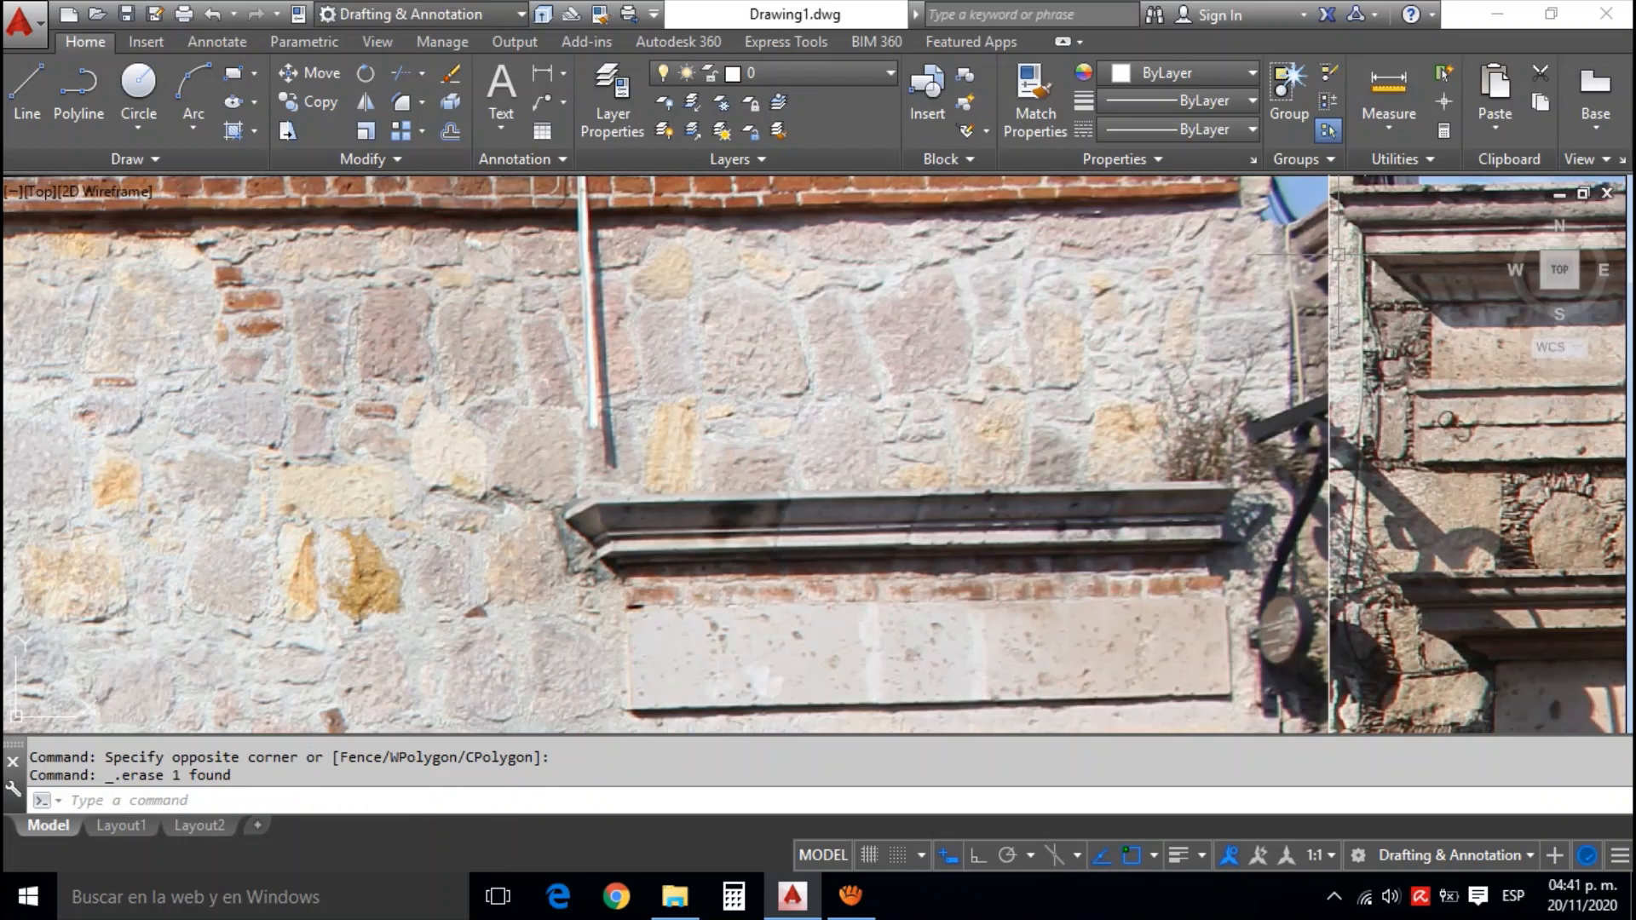
scroll(1341, 243, down, 8)
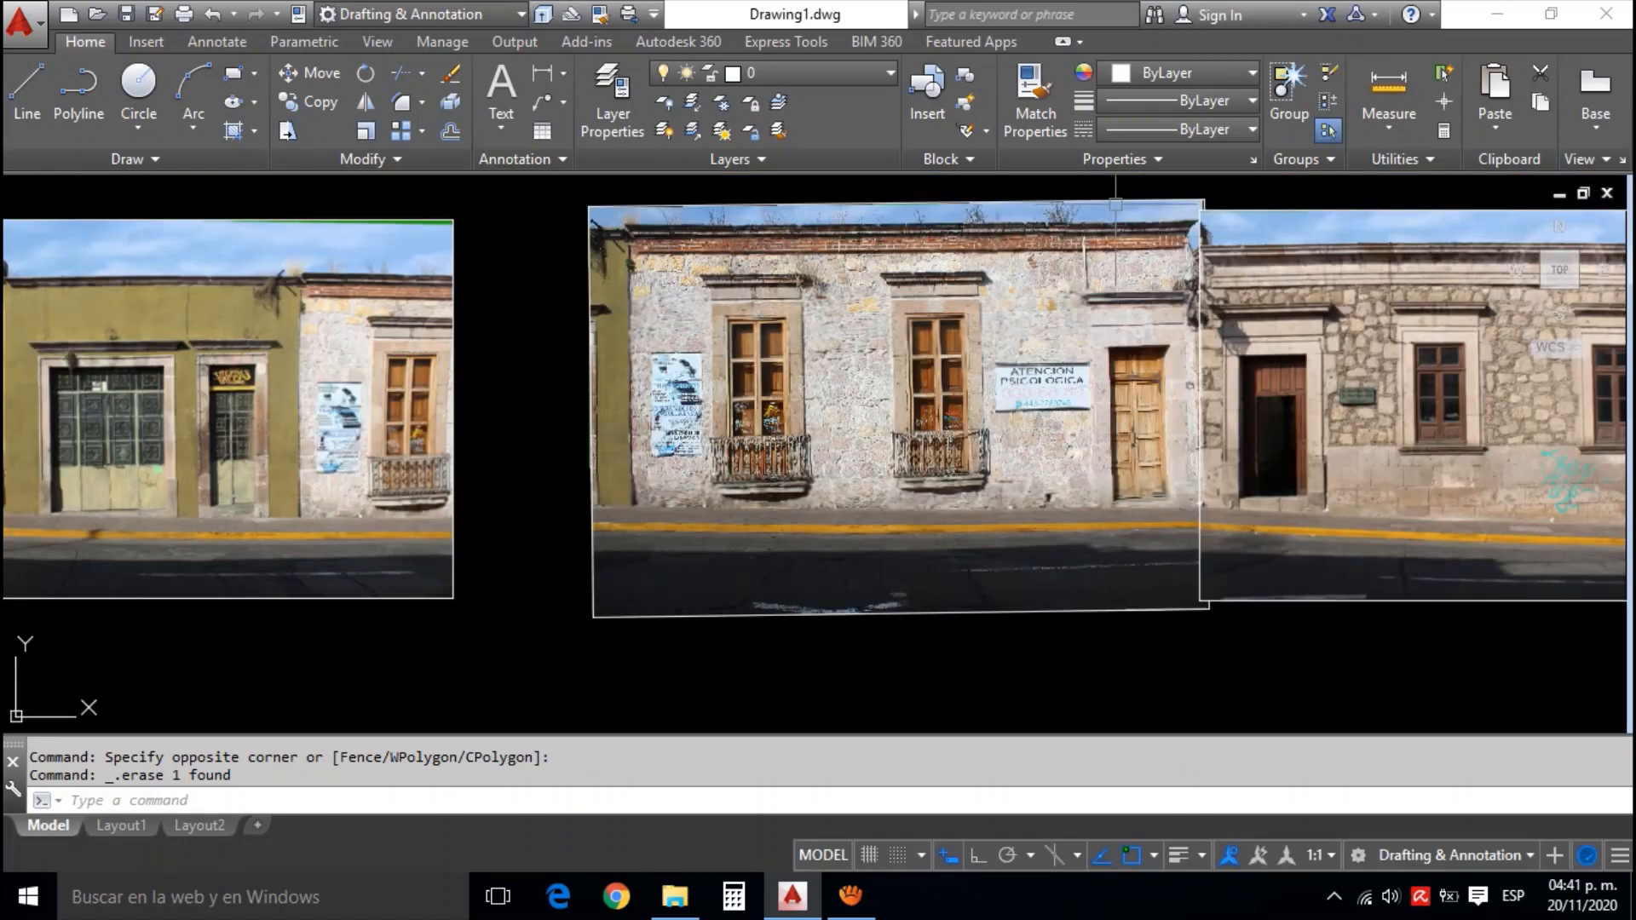
Bring the white stone facade photo in front of the neighbouring stone facade photo
click(1116, 205)
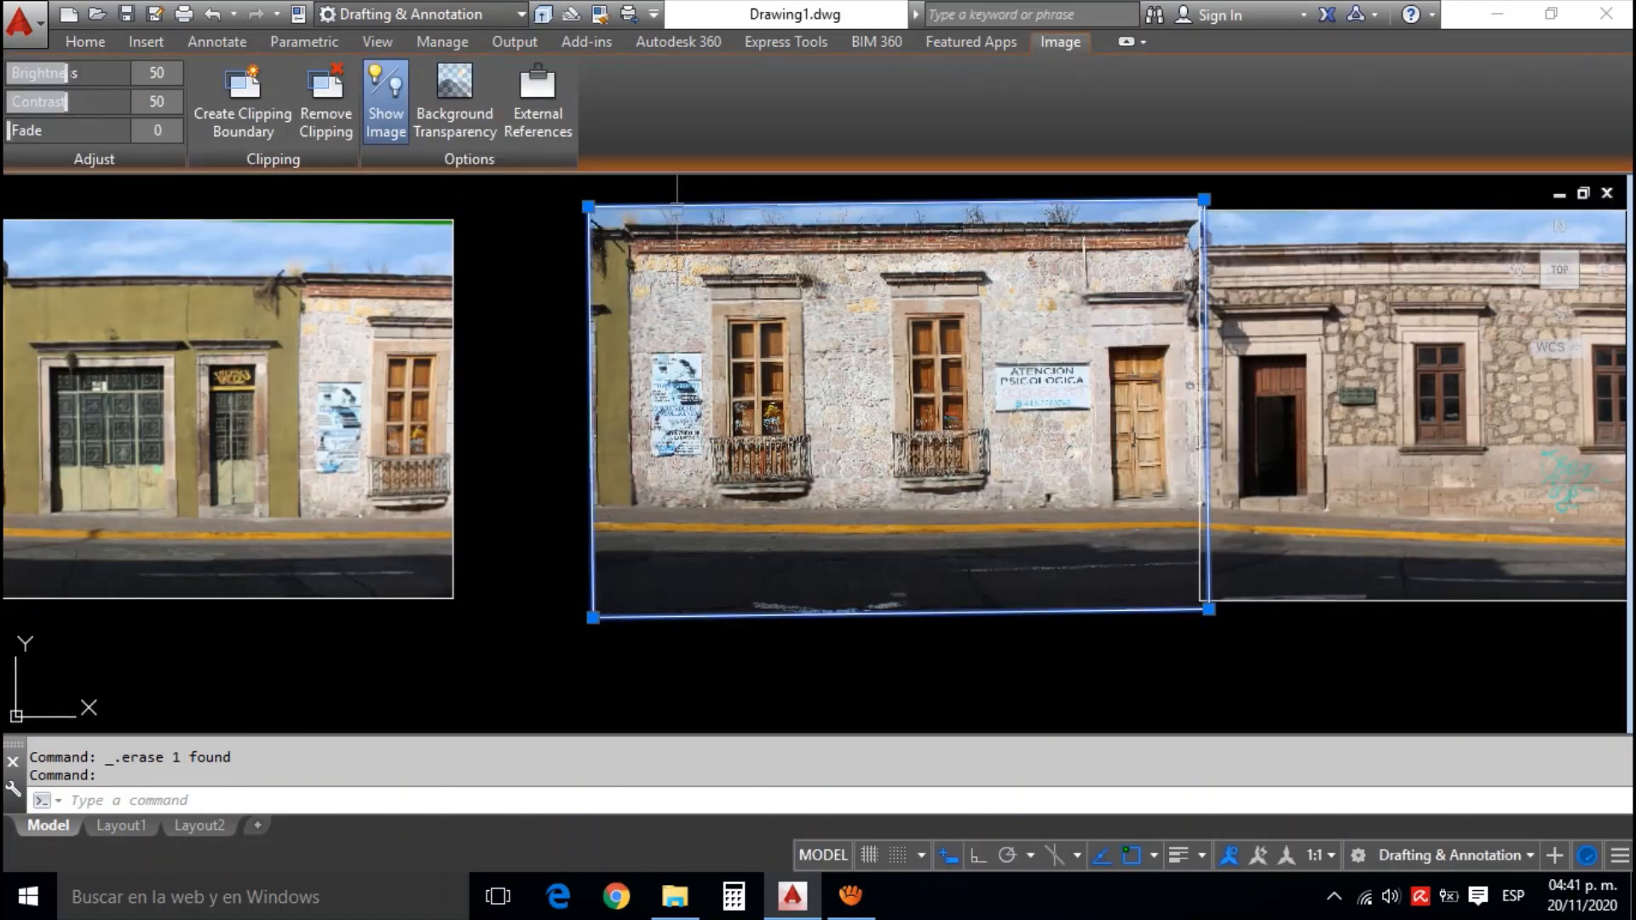
click(79, 41)
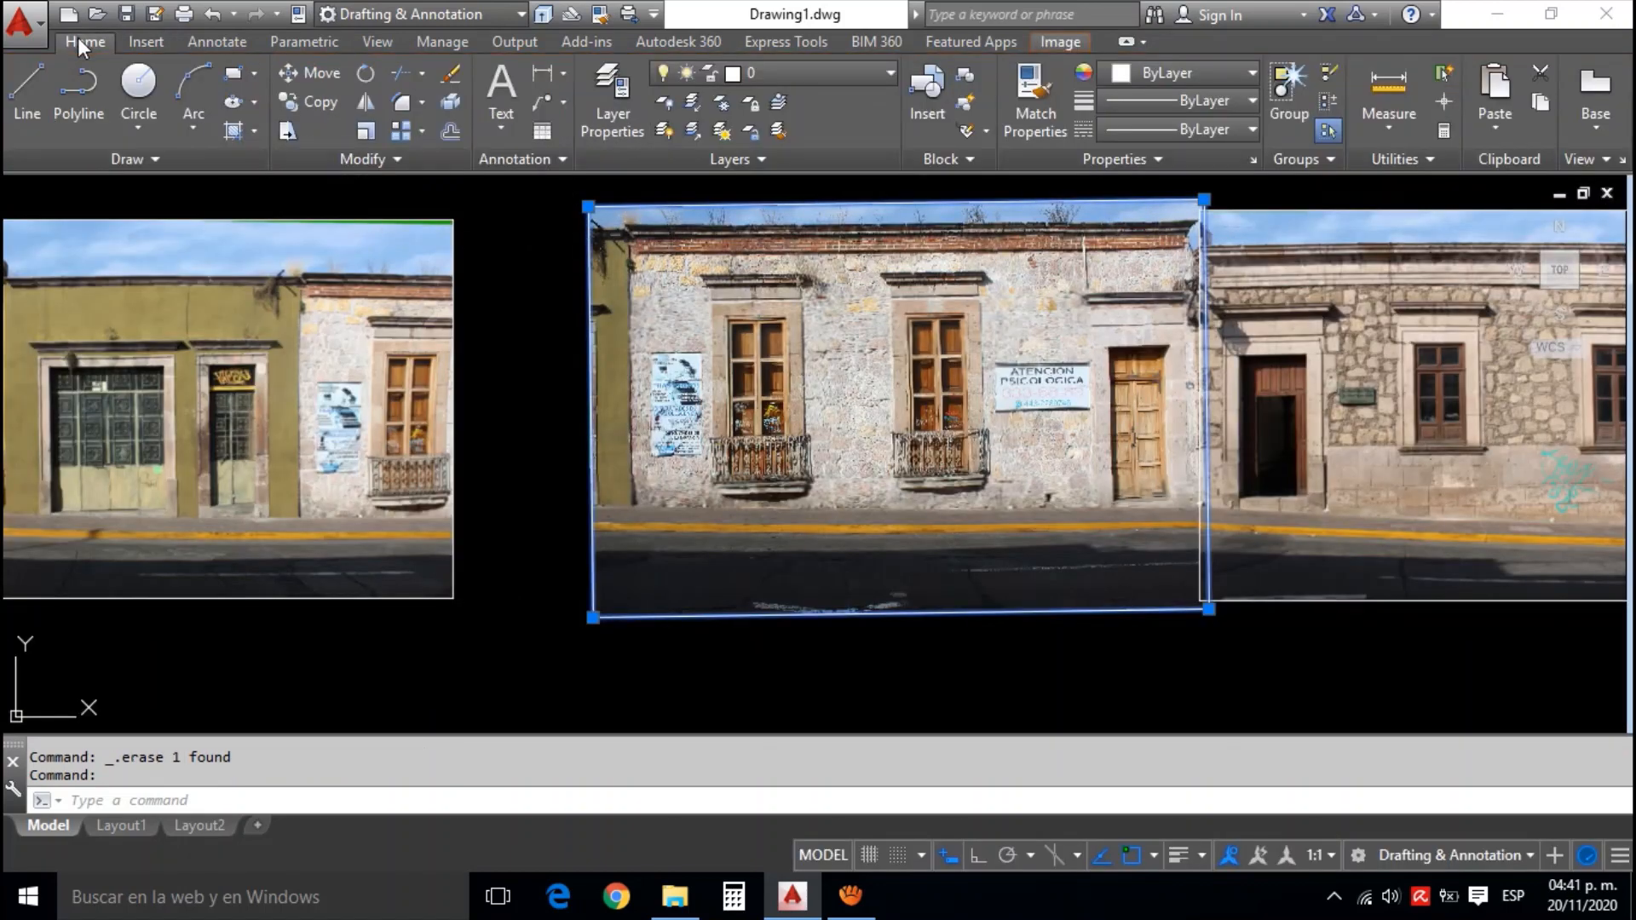
click(371, 165)
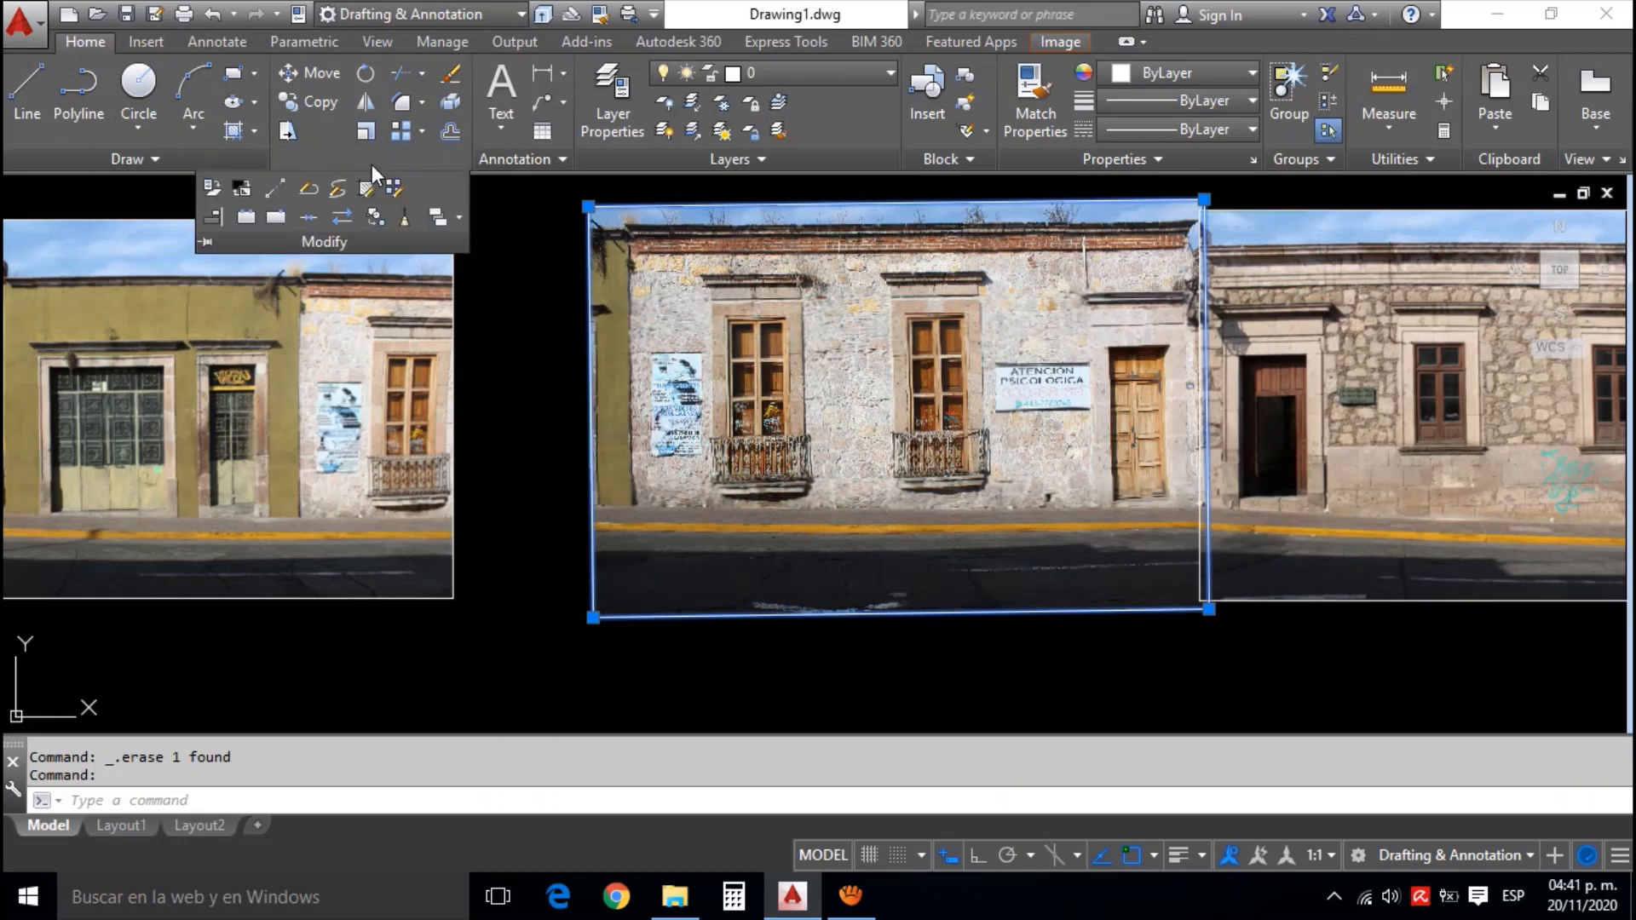
click(458, 217)
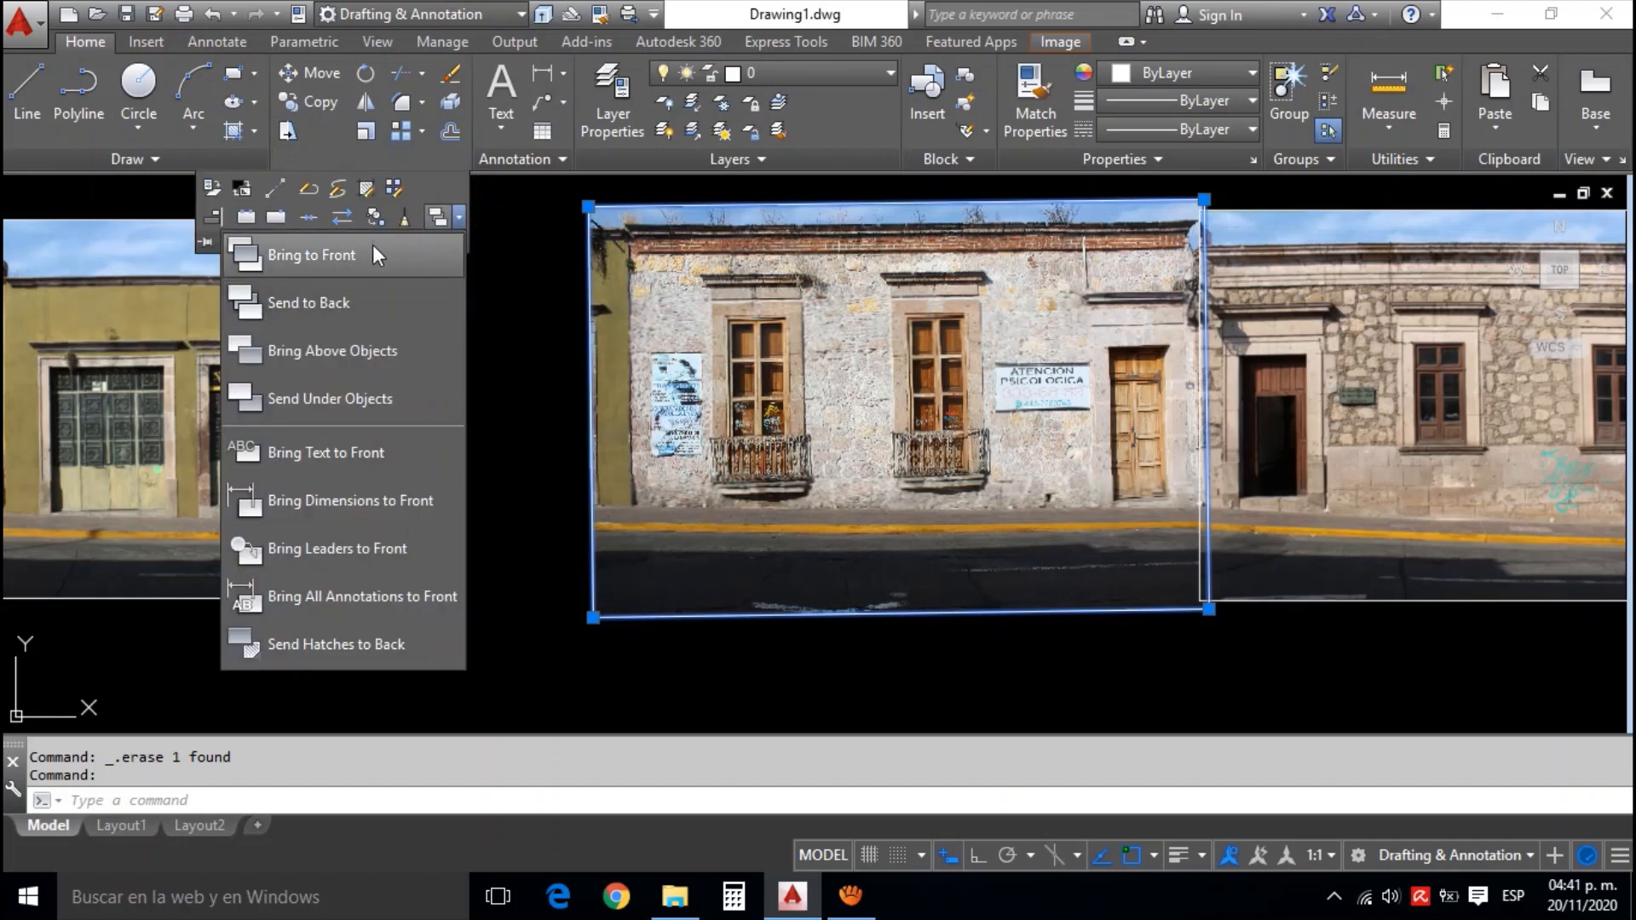
click(371, 254)
Examine the join between the white facade photo and the stone facade photo at the cornices and the wooden door
scroll(1057, 256, up, 2)
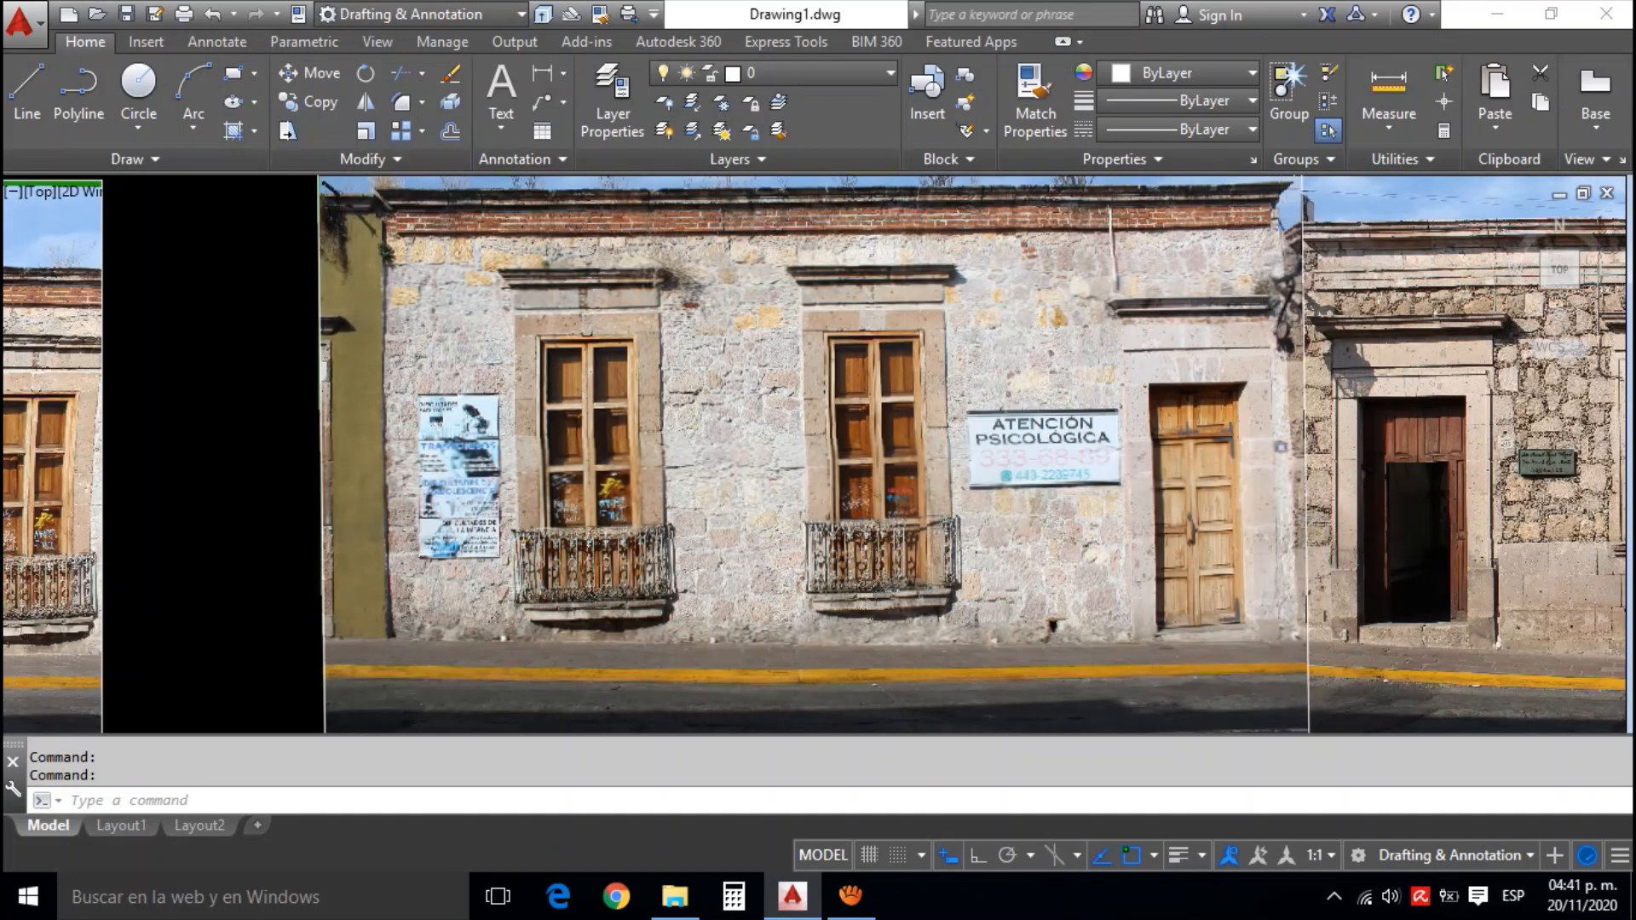
scroll(1249, 232, up, 3)
scroll(1338, 224, up, 3)
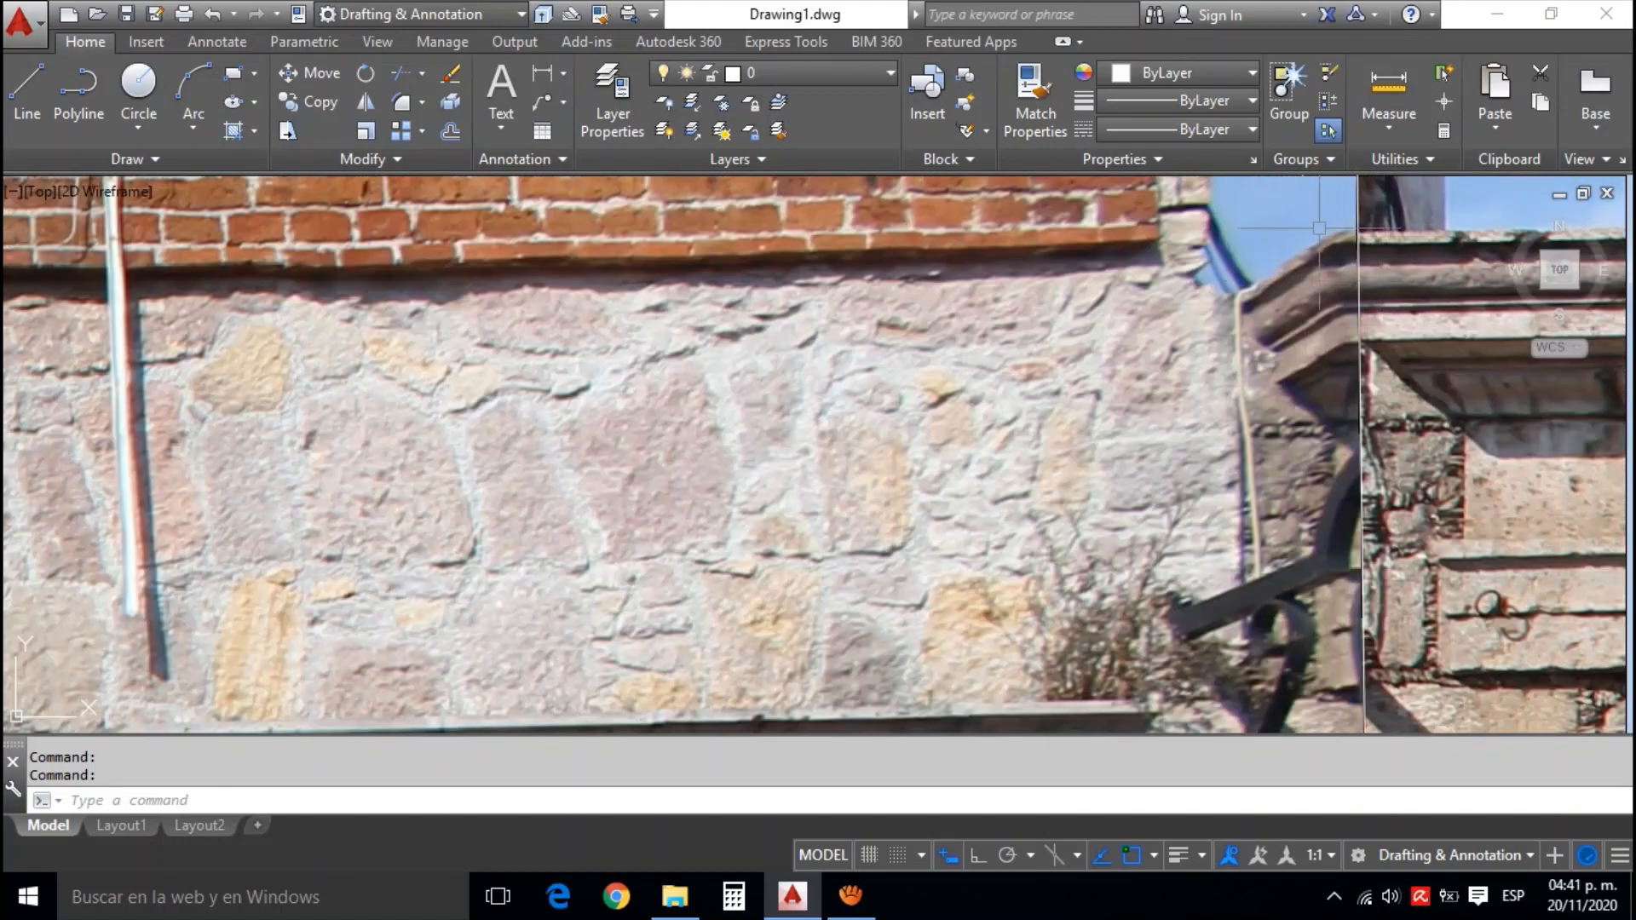
scroll(1299, 450, down, 8)
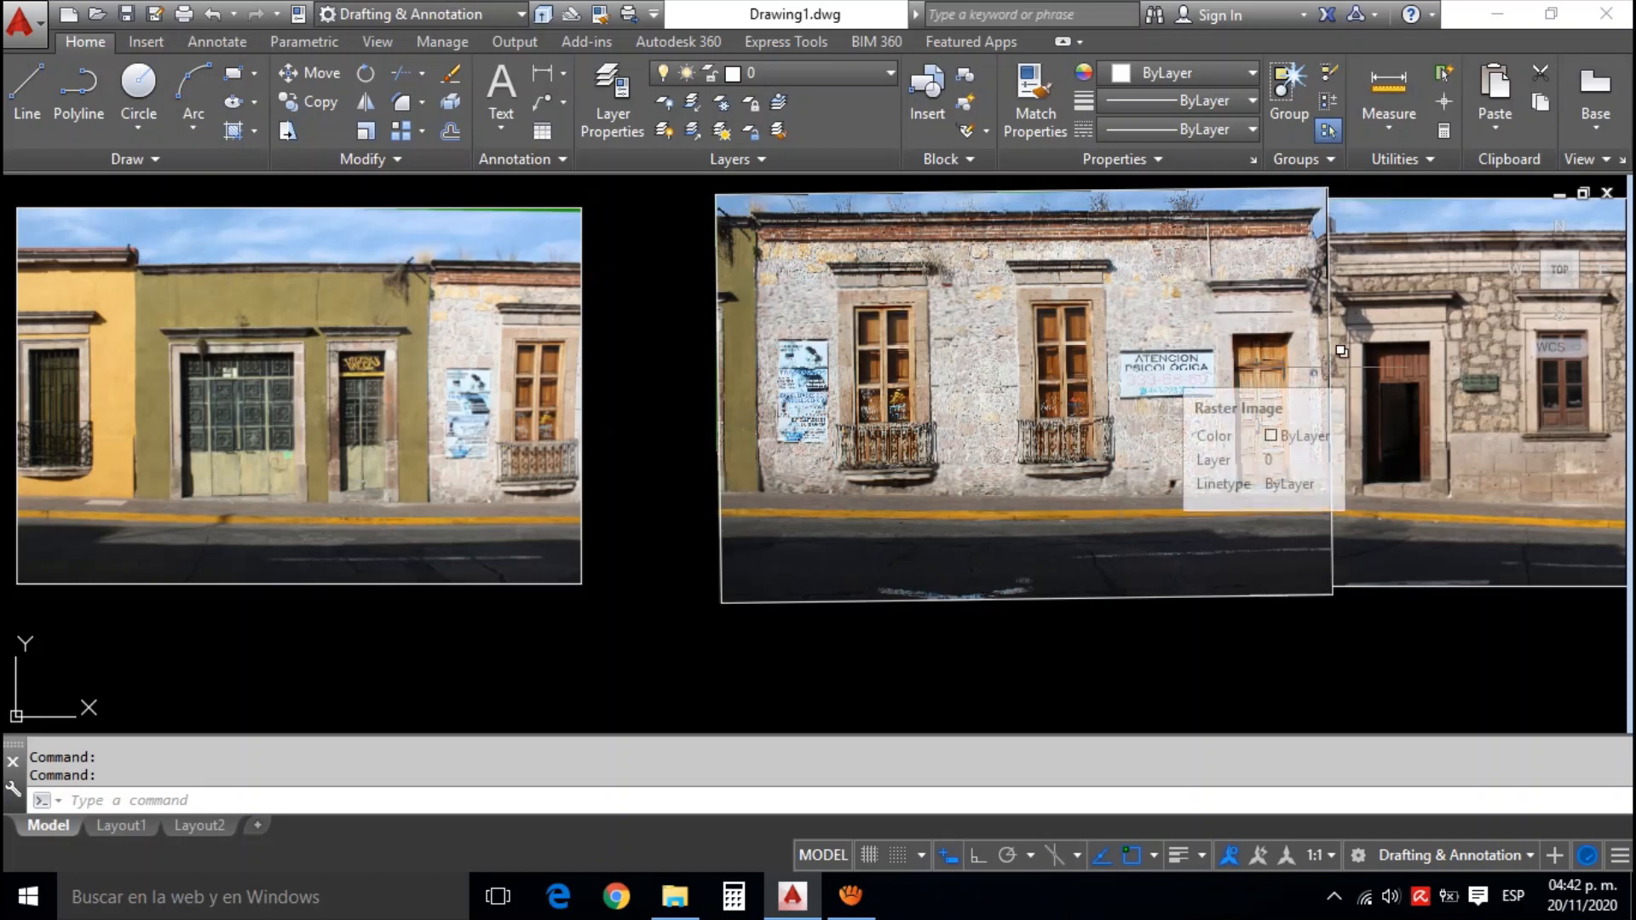
scroll(1291, 281, up, 4)
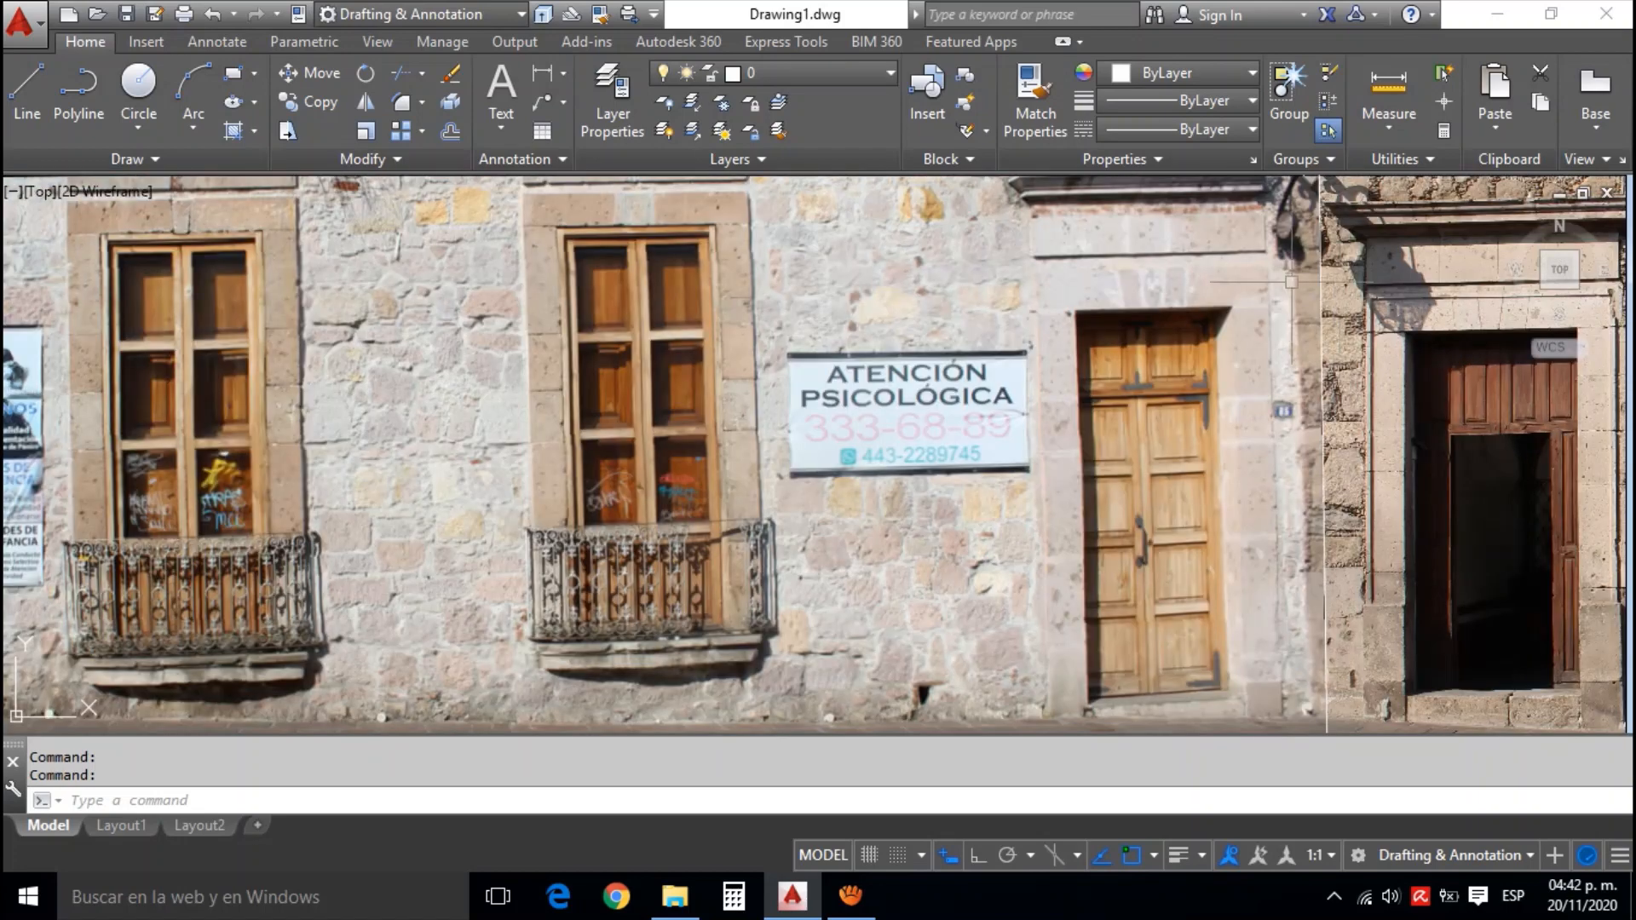
scroll(1321, 327, down, 4)
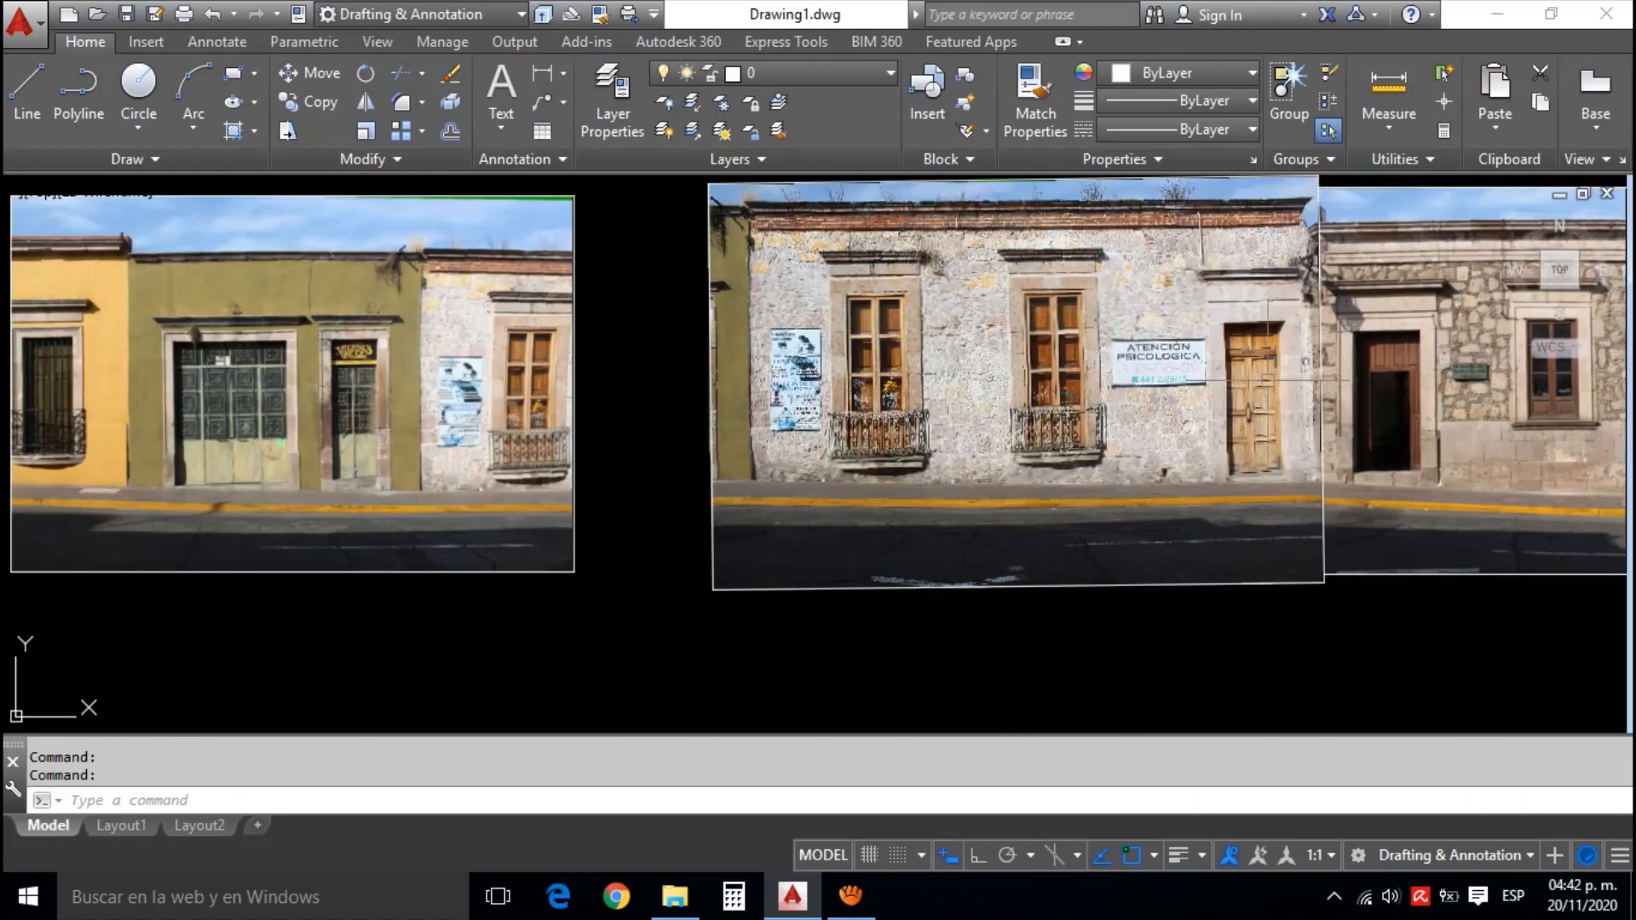
scroll(1015, 435, down, 2)
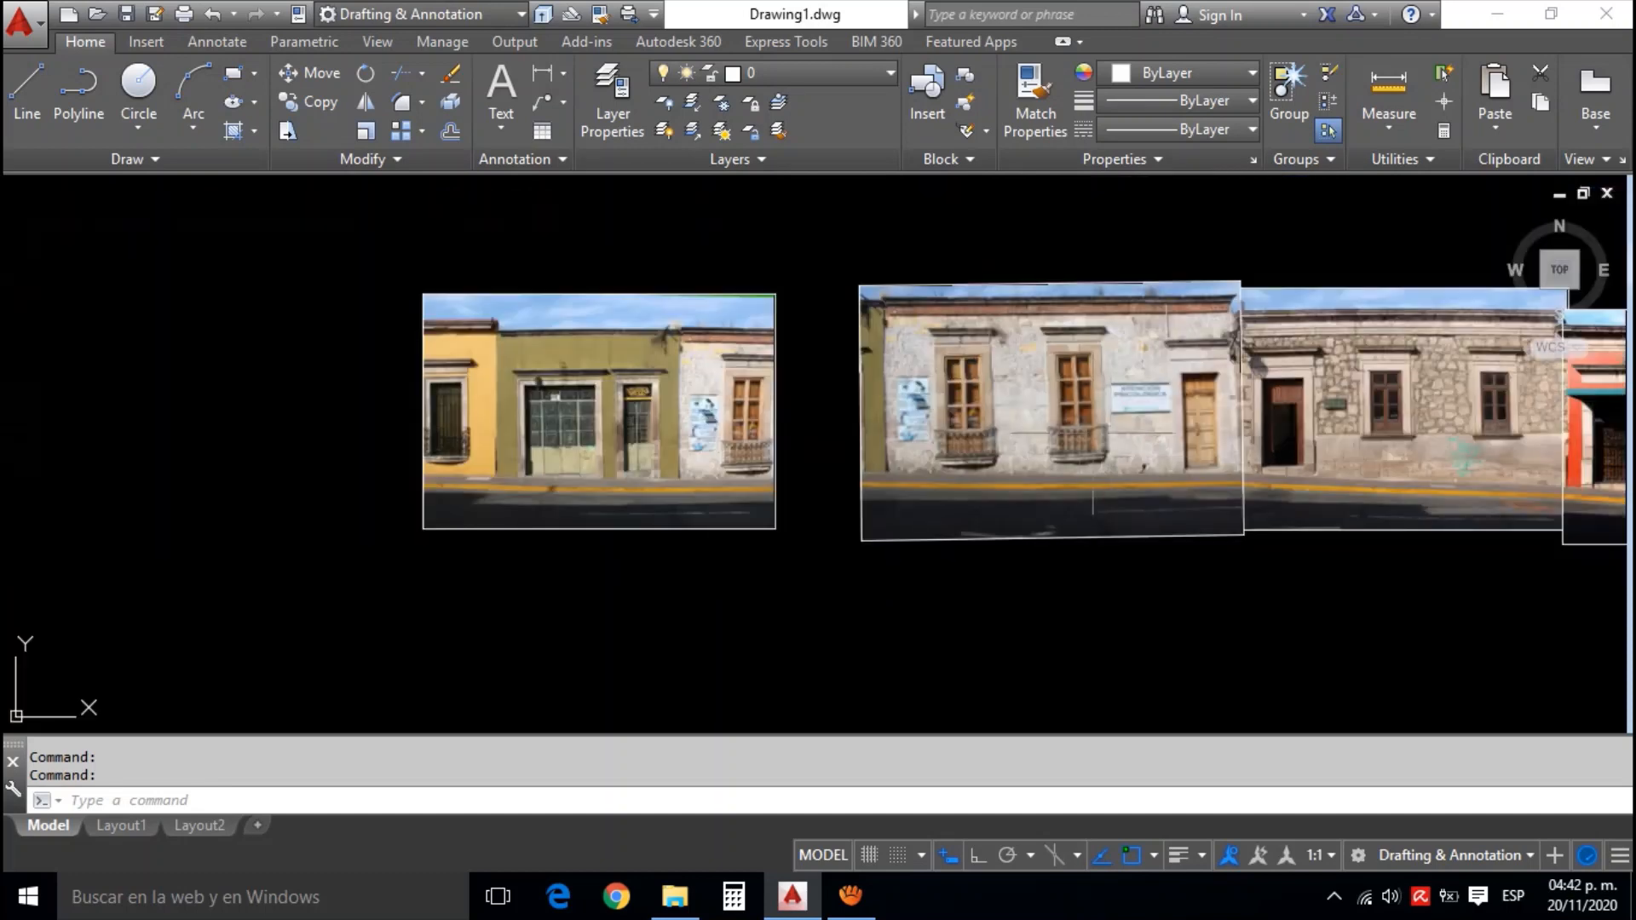
Compare the green and yellow facade photo with the white facade photo, looking at the window and wall section they share
scroll(806, 382, up, 2)
drag(810, 381, 965, 405)
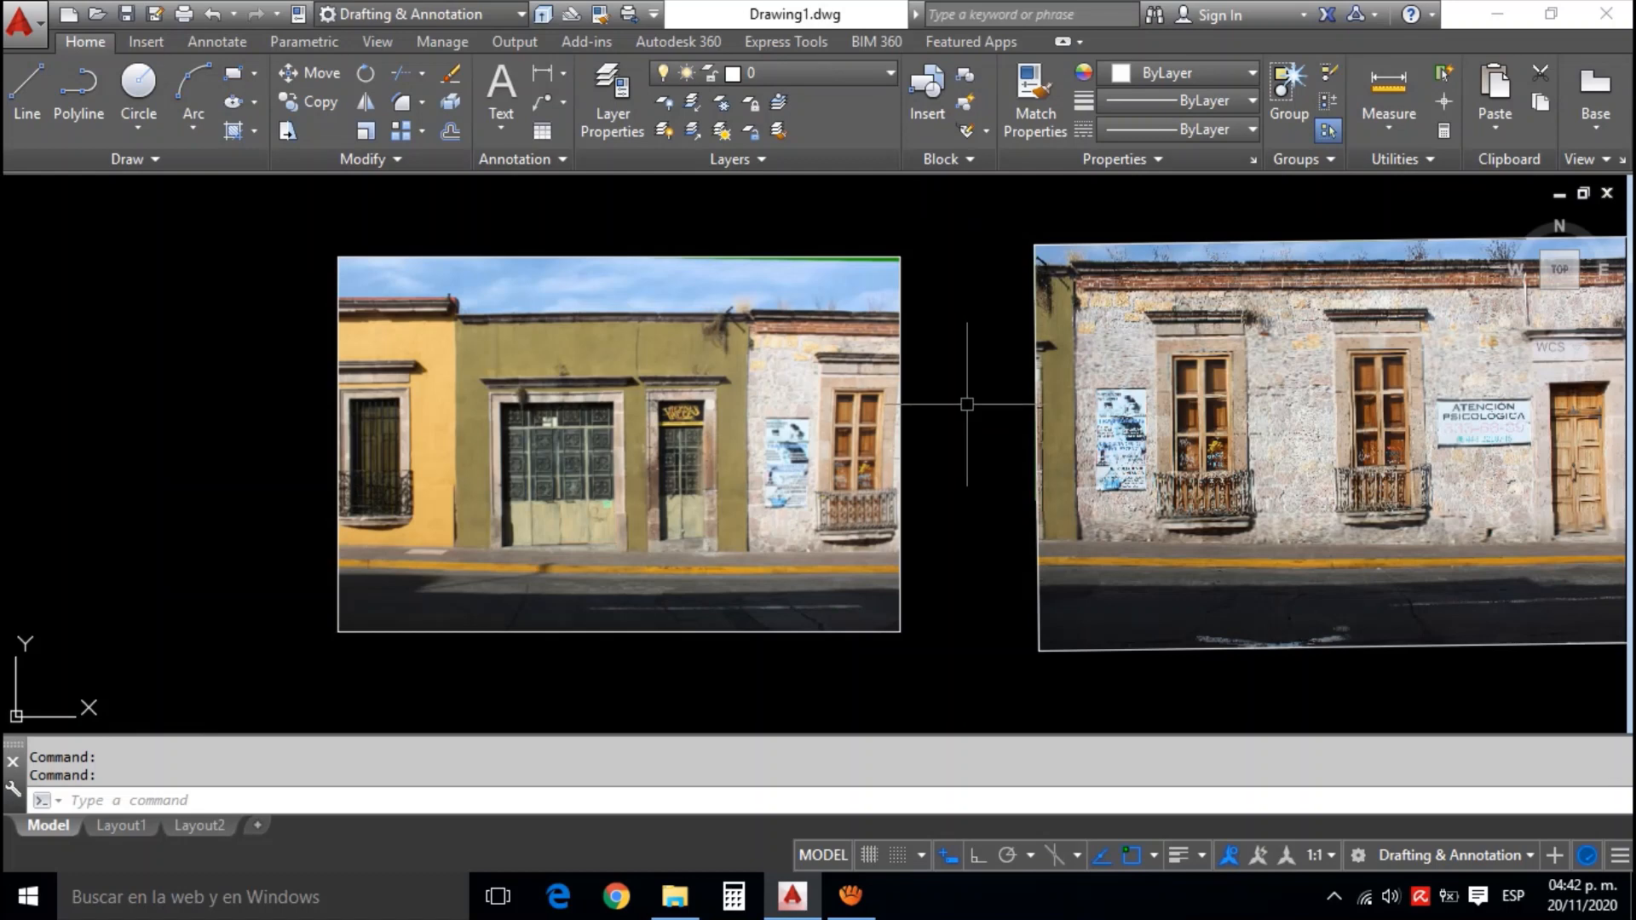
scroll(986, 438, down, 2)
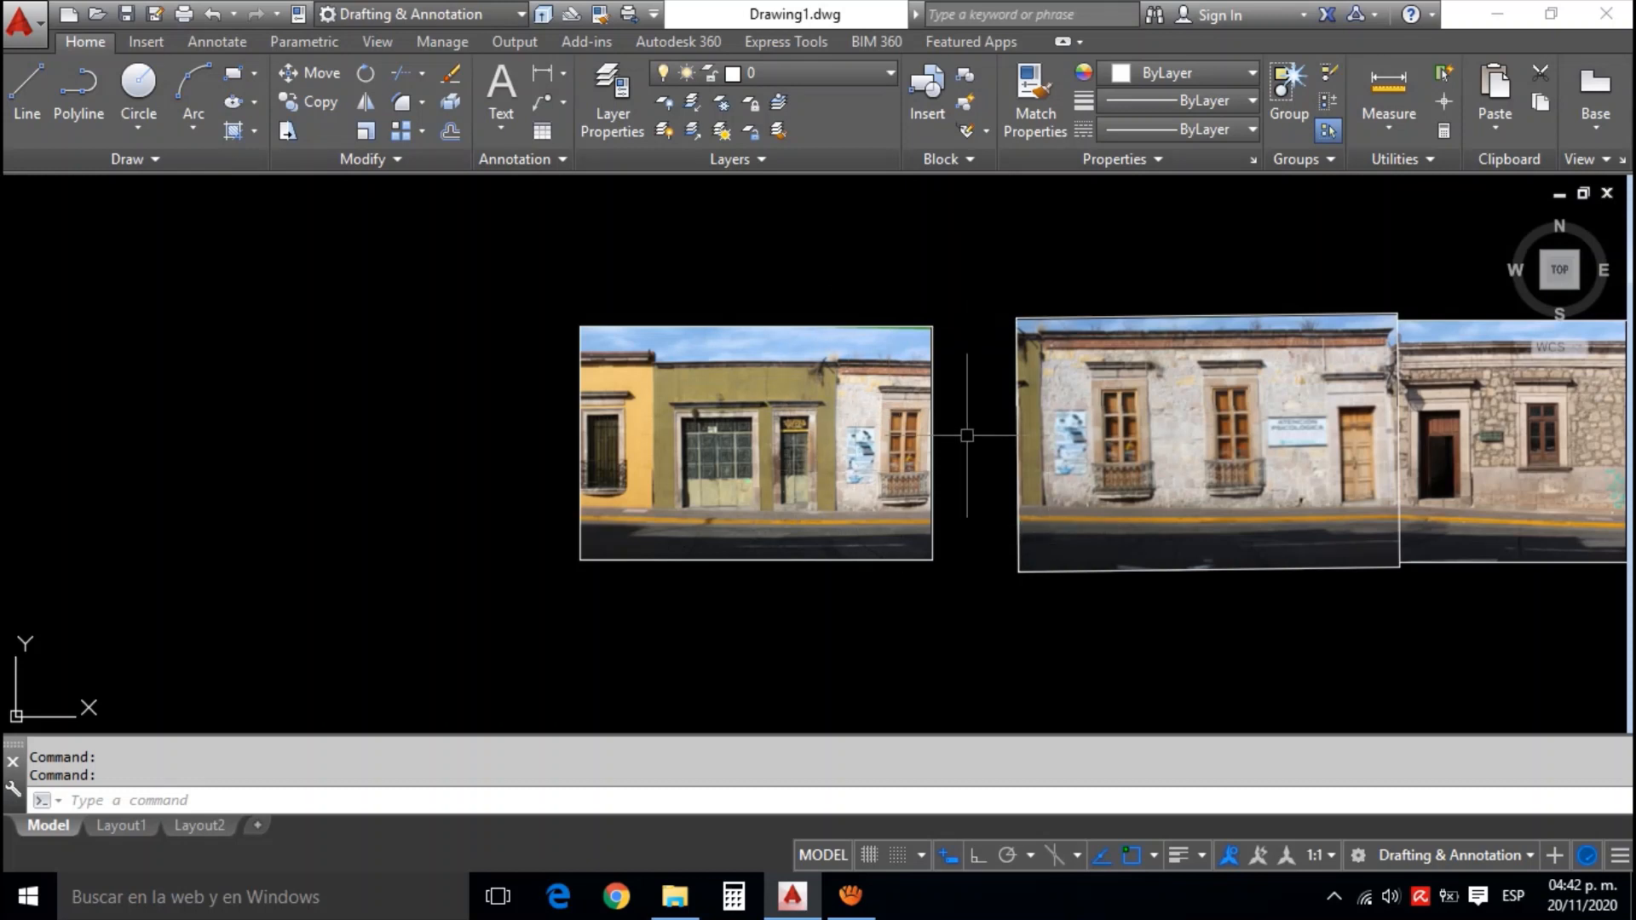
scroll(934, 371, down, 3)
scroll(1409, 473, up, 1)
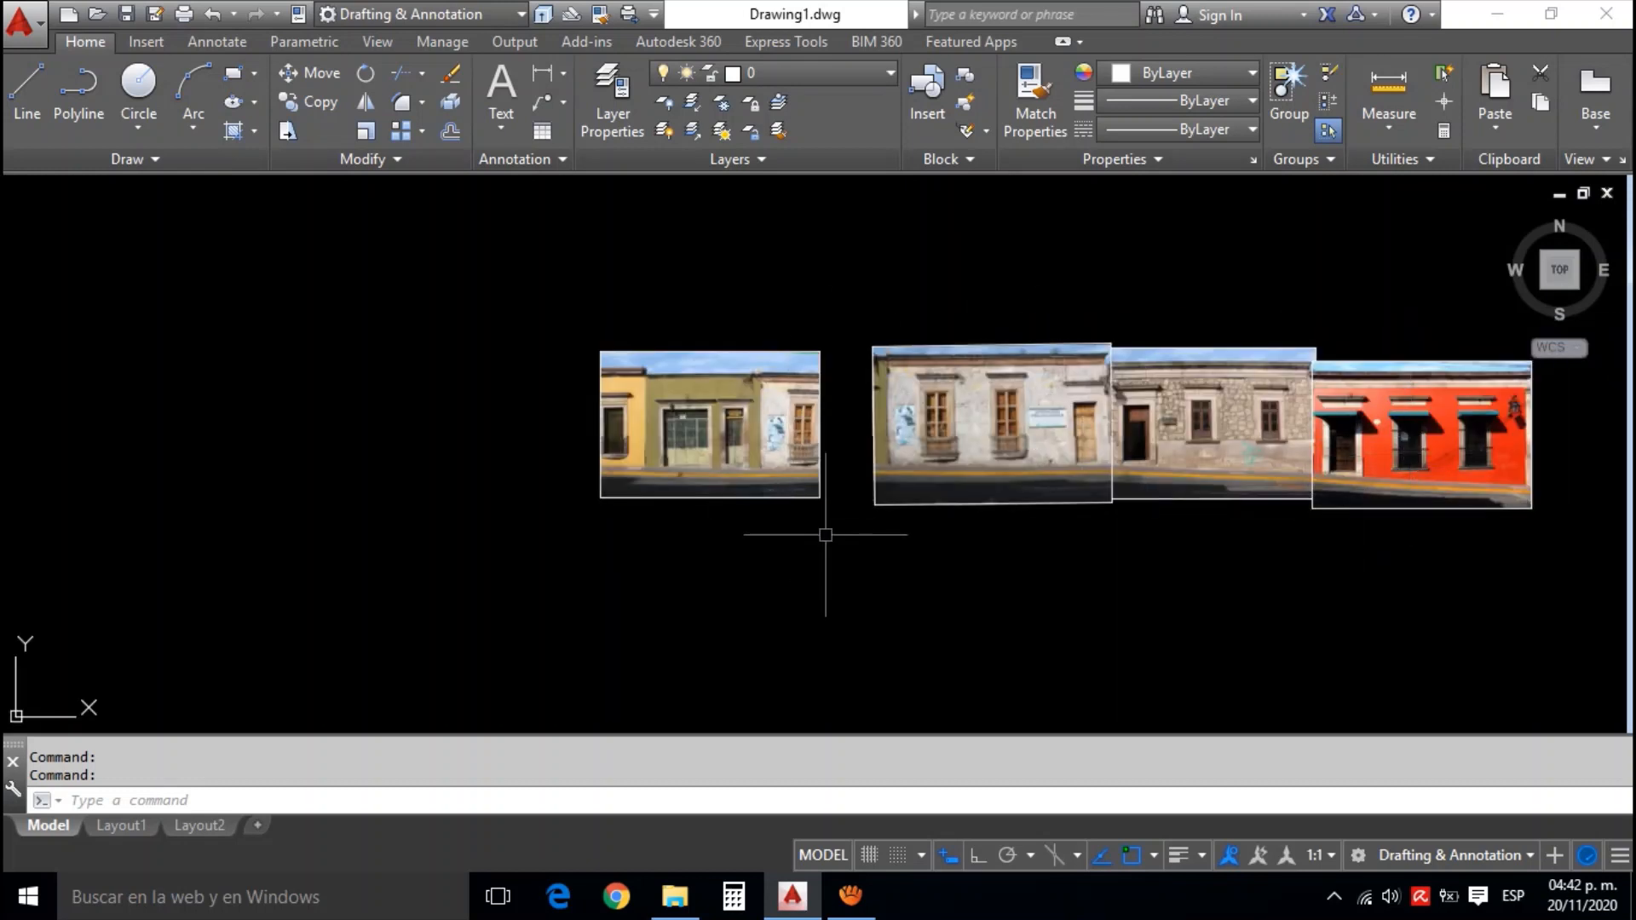
drag(717, 425, 783, 418)
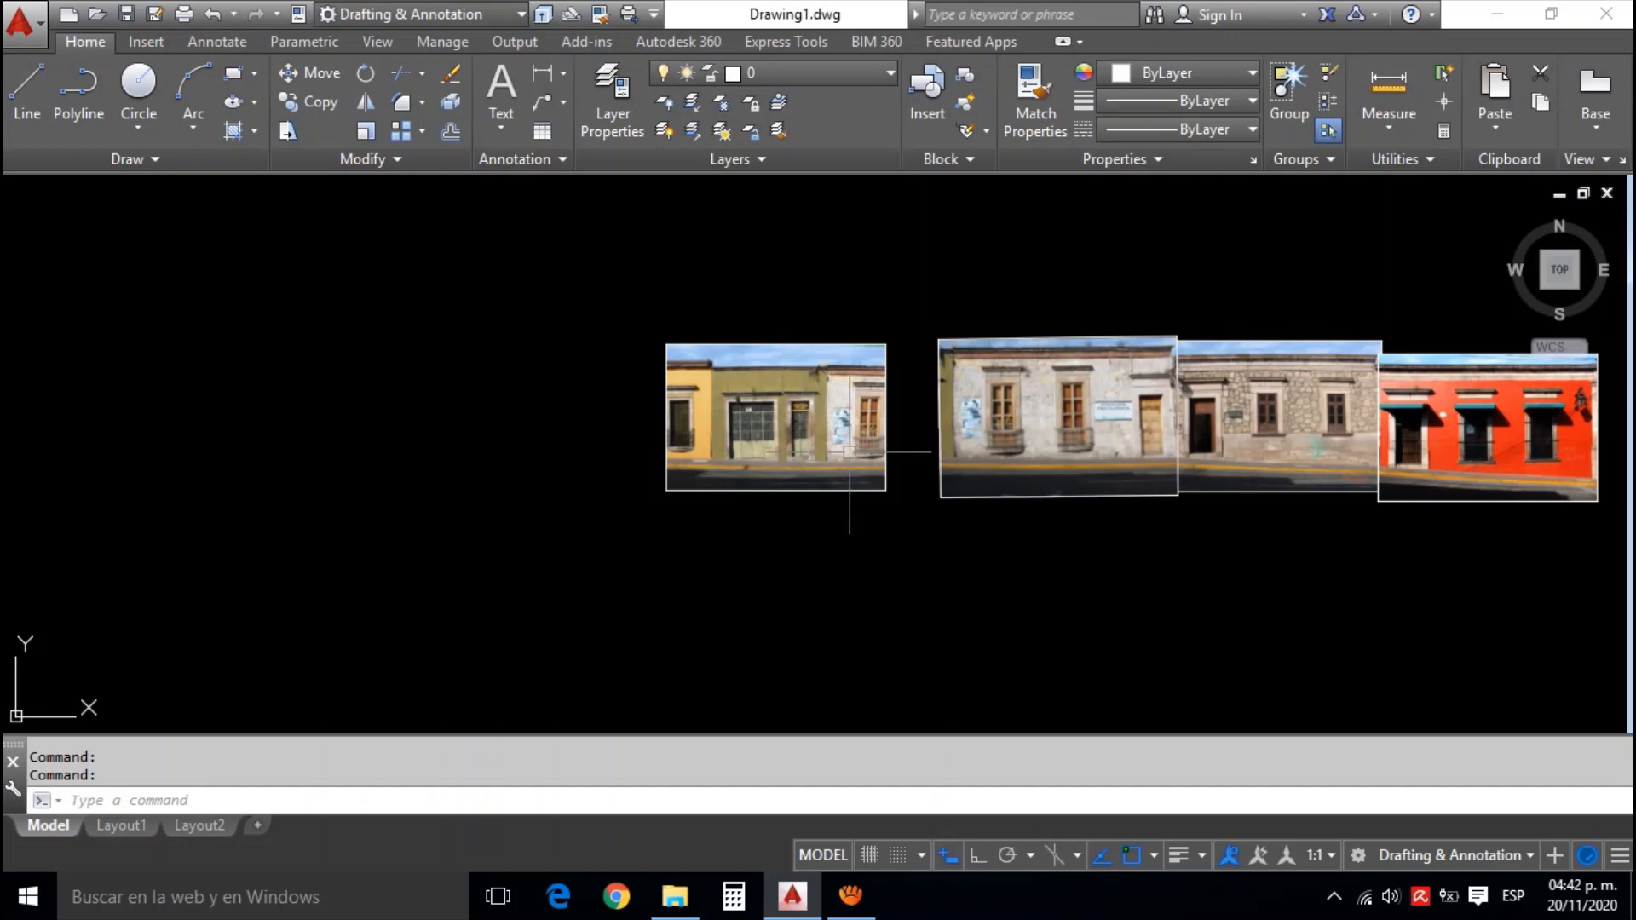
scroll(904, 416, up, 2)
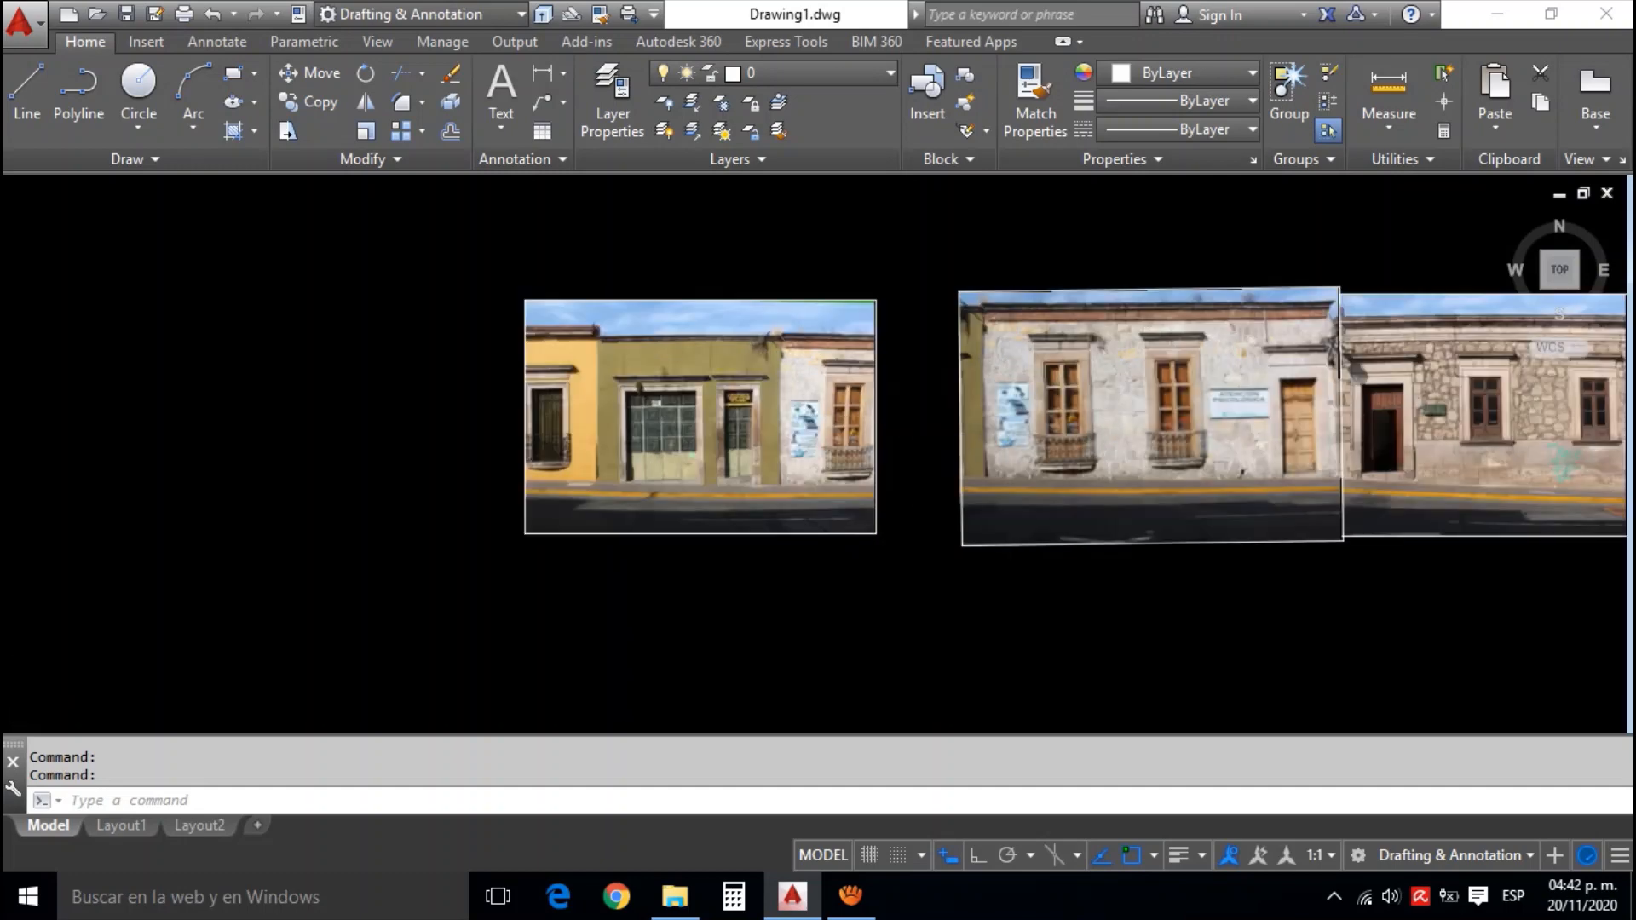
scroll(922, 420, up, 2)
drag(814, 409, 1099, 413)
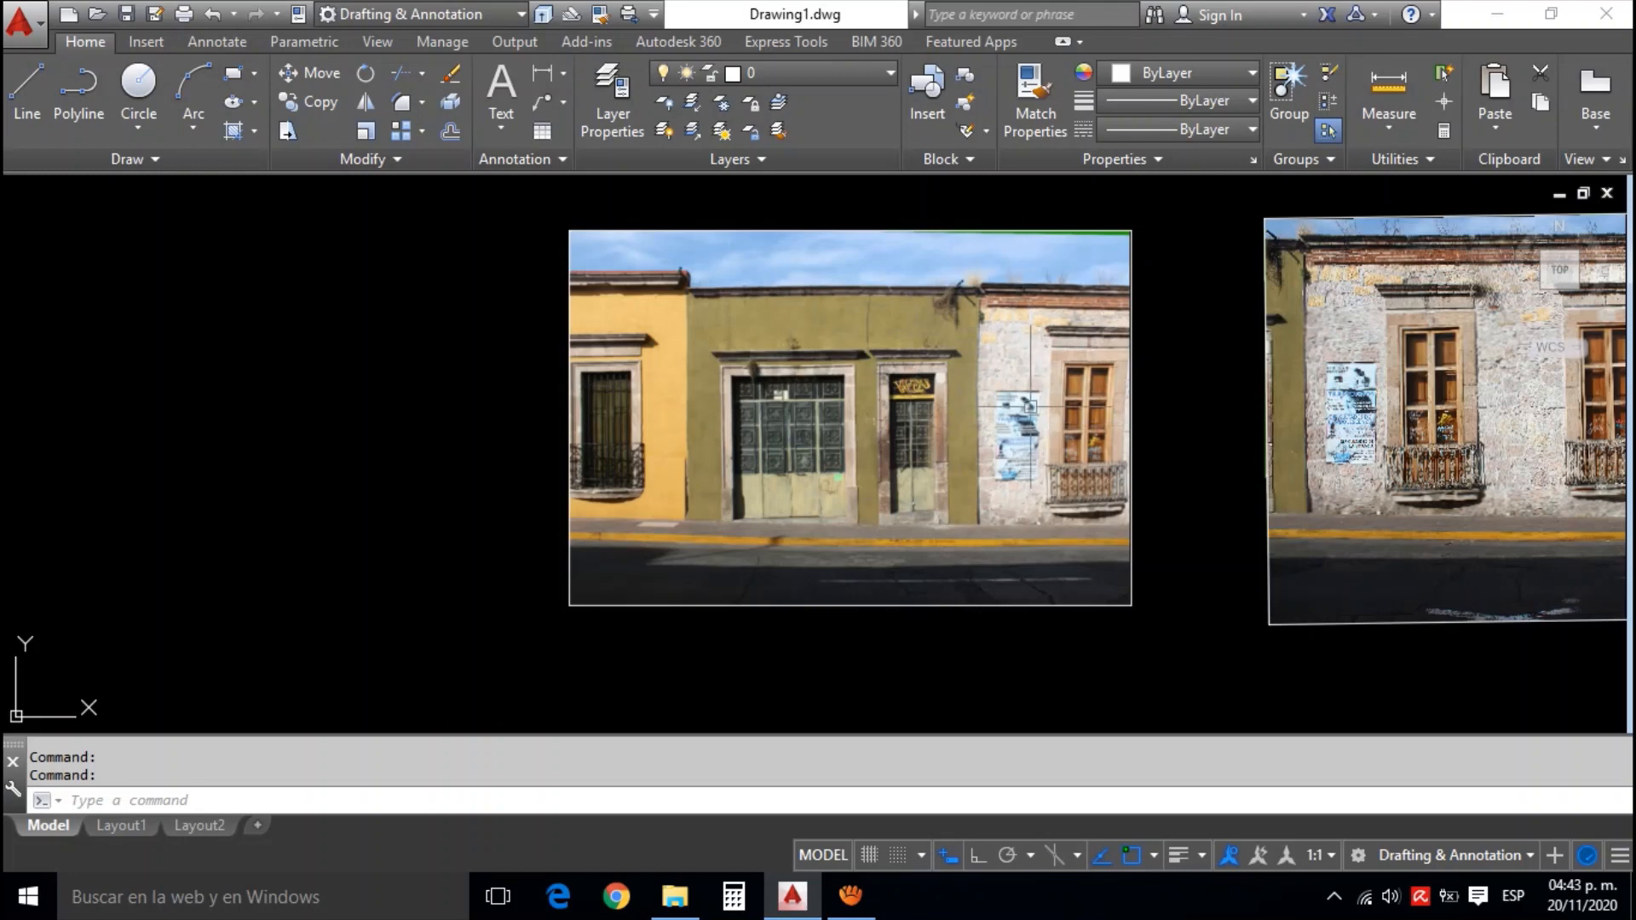
scroll(1029, 407, up, 2)
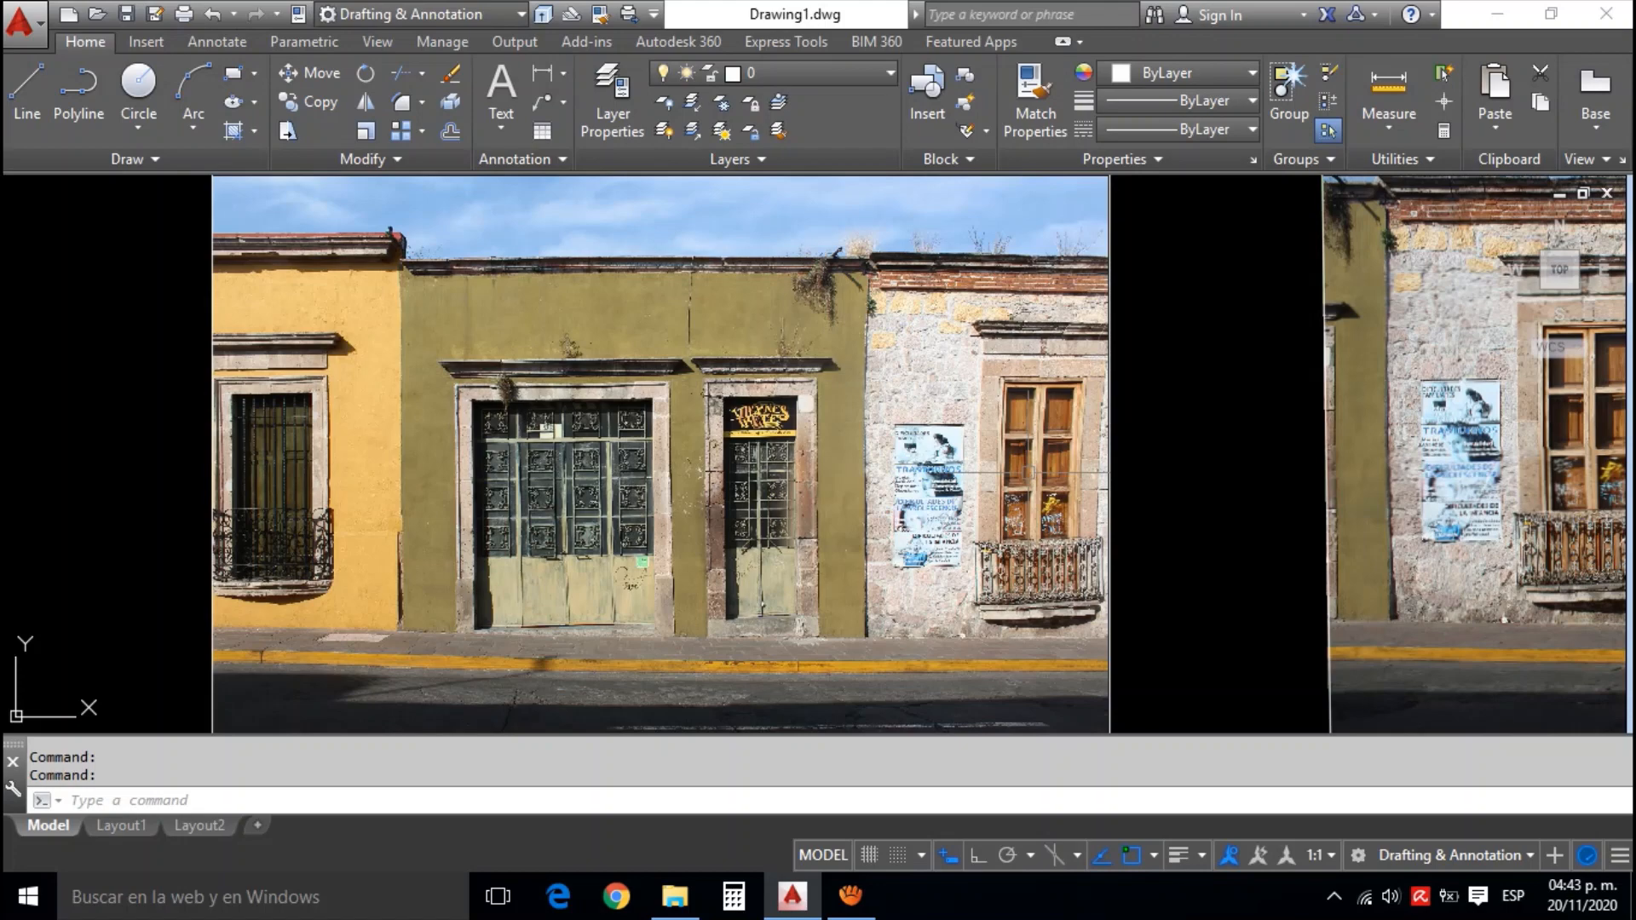
scroll(1030, 471, down, 2)
drag(1078, 456, 998, 435)
drag(1096, 483, 975, 468)
drag(1185, 580, 1155, 515)
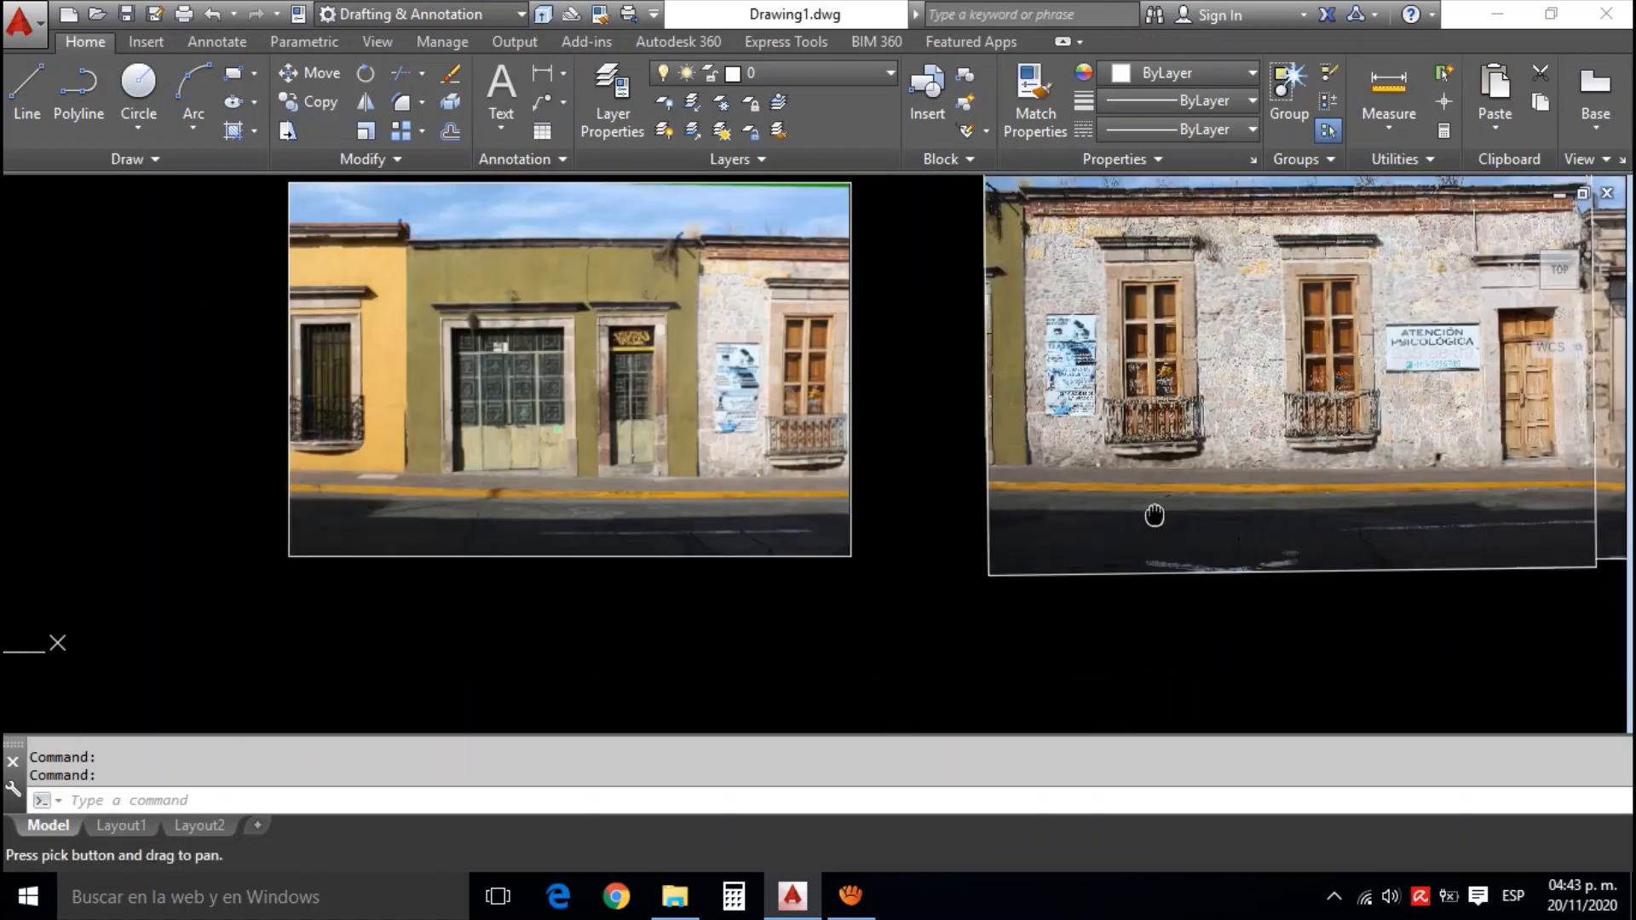
Copy the white facade photo into the empty space on the far side of the green and yellow facade photo
key(Escape)
click(1196, 573)
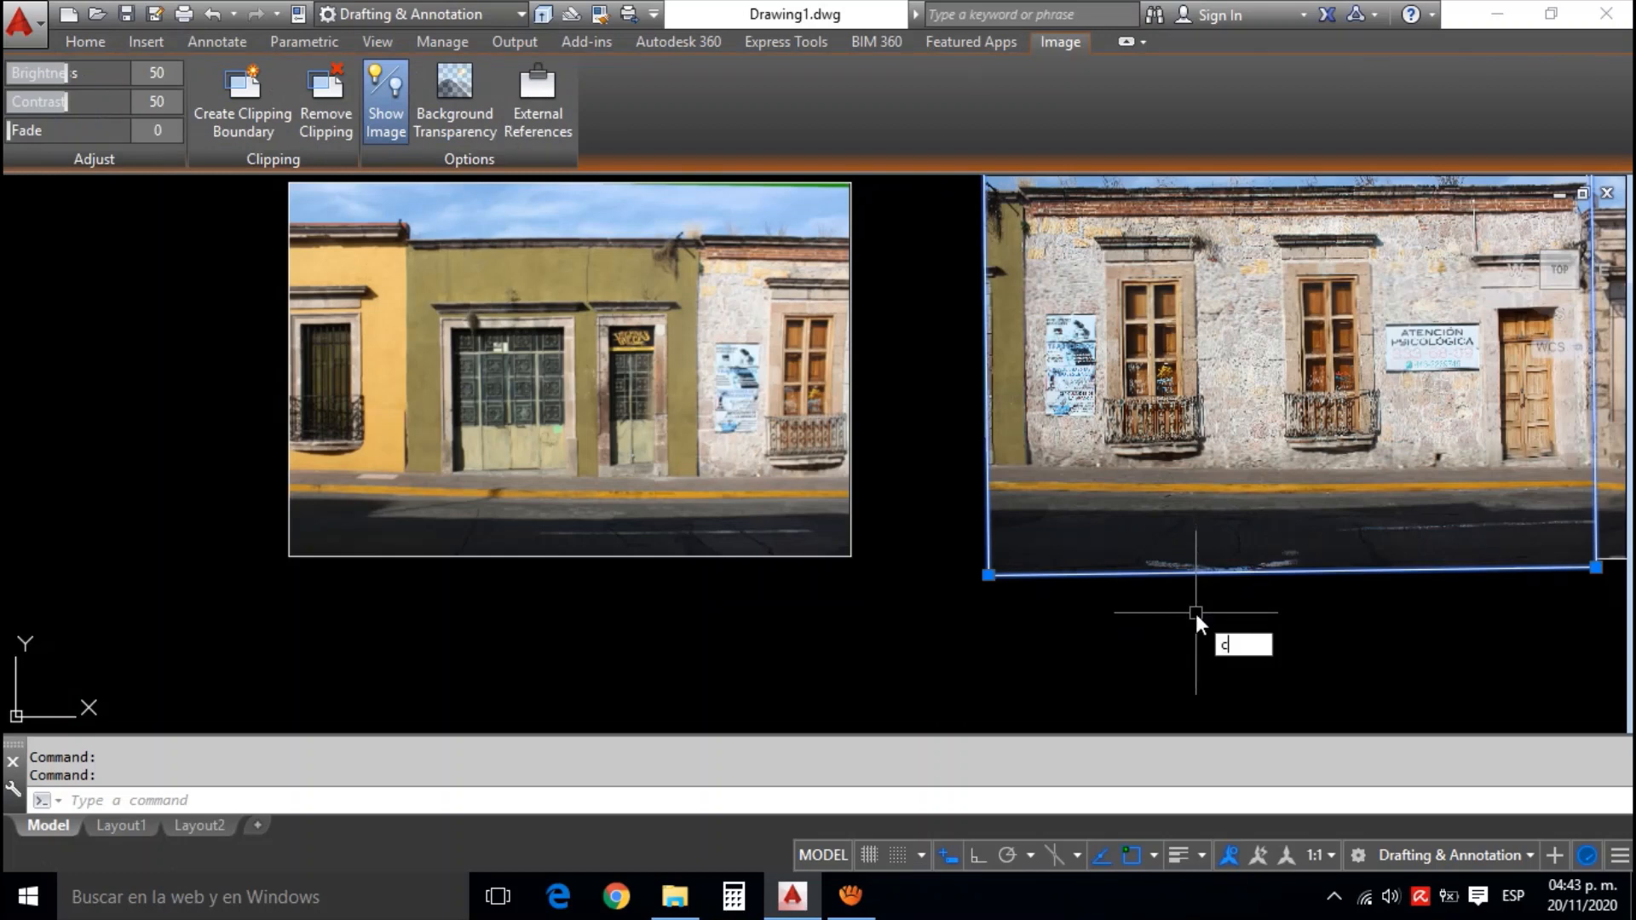
text(o)
key(Return)
scroll(1236, 501, down, 3)
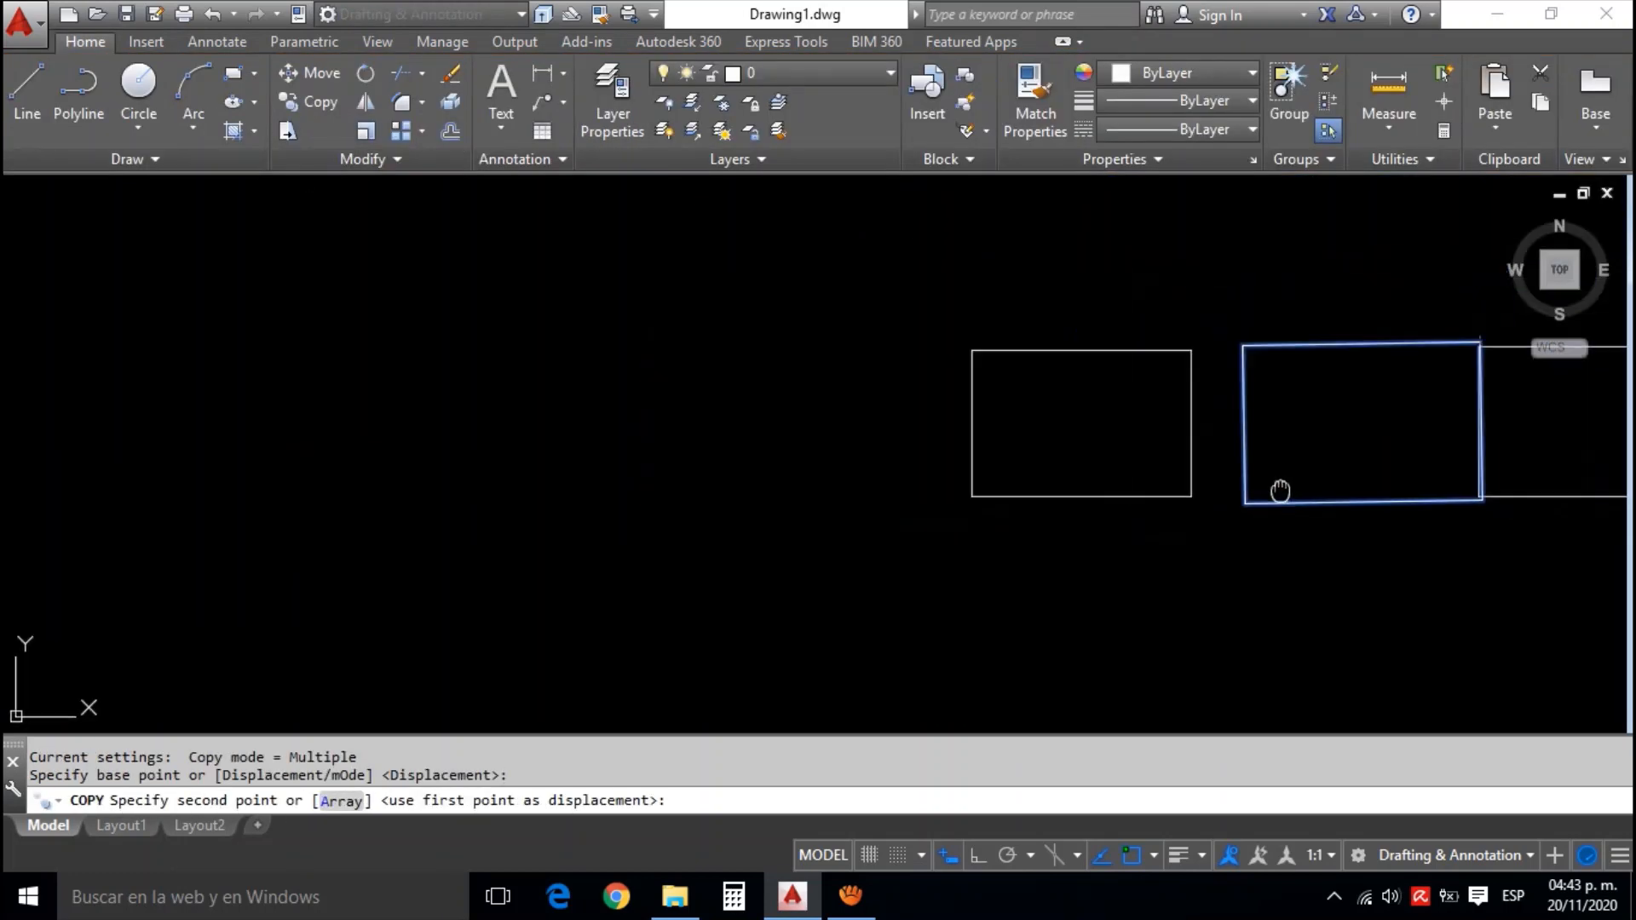
click(830, 465)
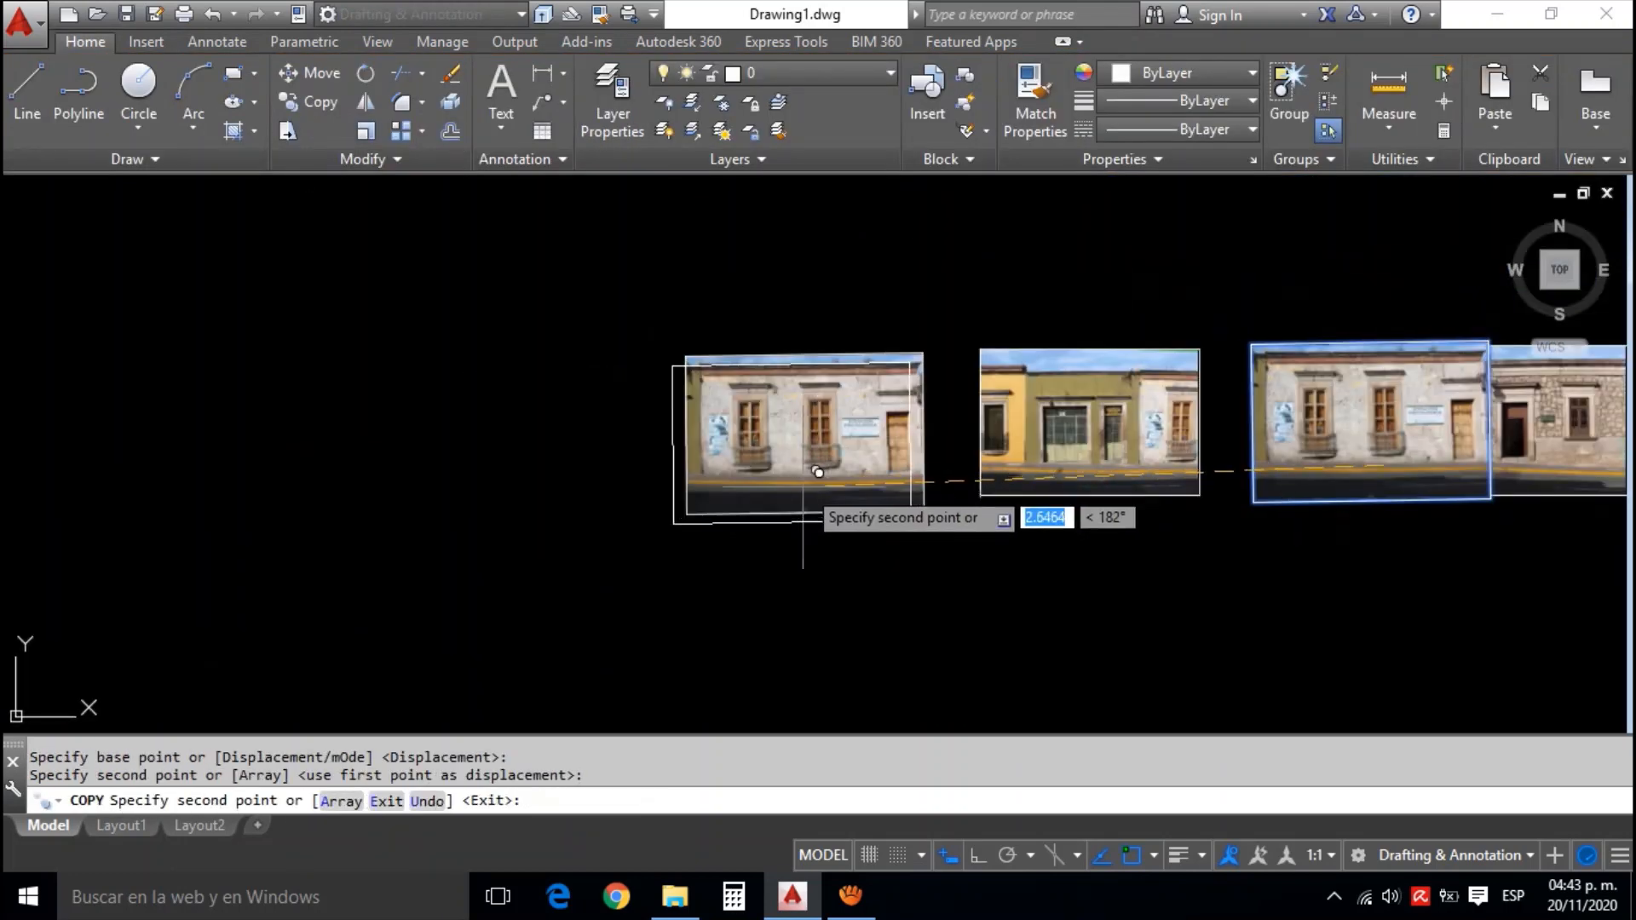
key(Escape)
On the copied photo, start a polyline around the window nearest the green wall, running horizontally above its cornice and around the cornice's far end
scroll(818, 473, up, 6)
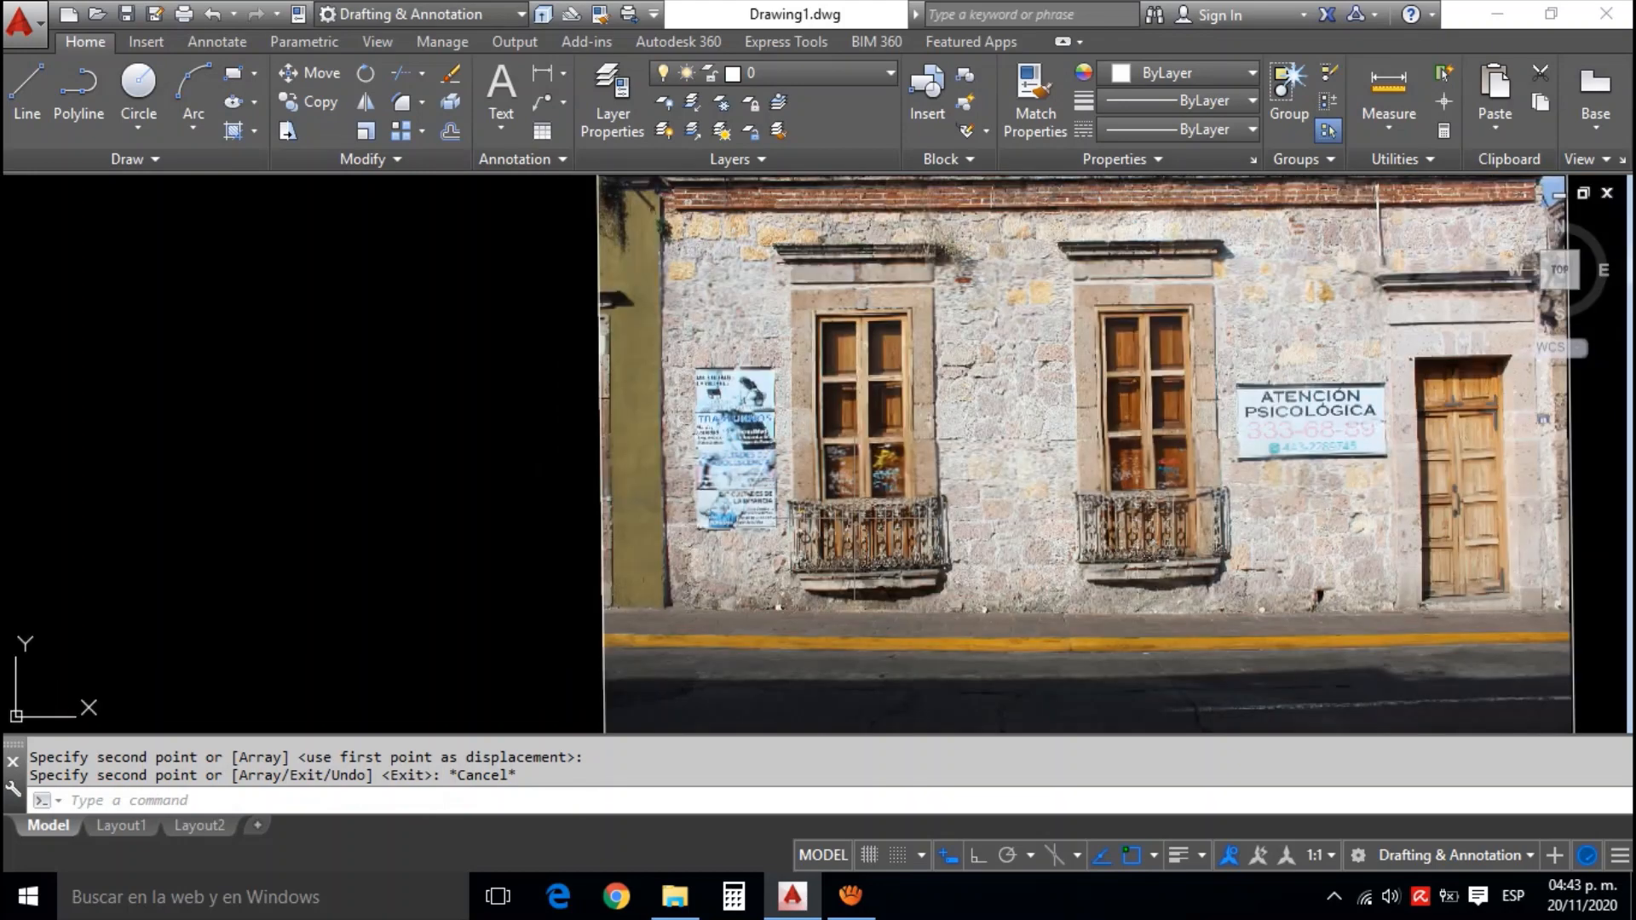
text(pl)
key(Return)
scroll(762, 256, up, 3)
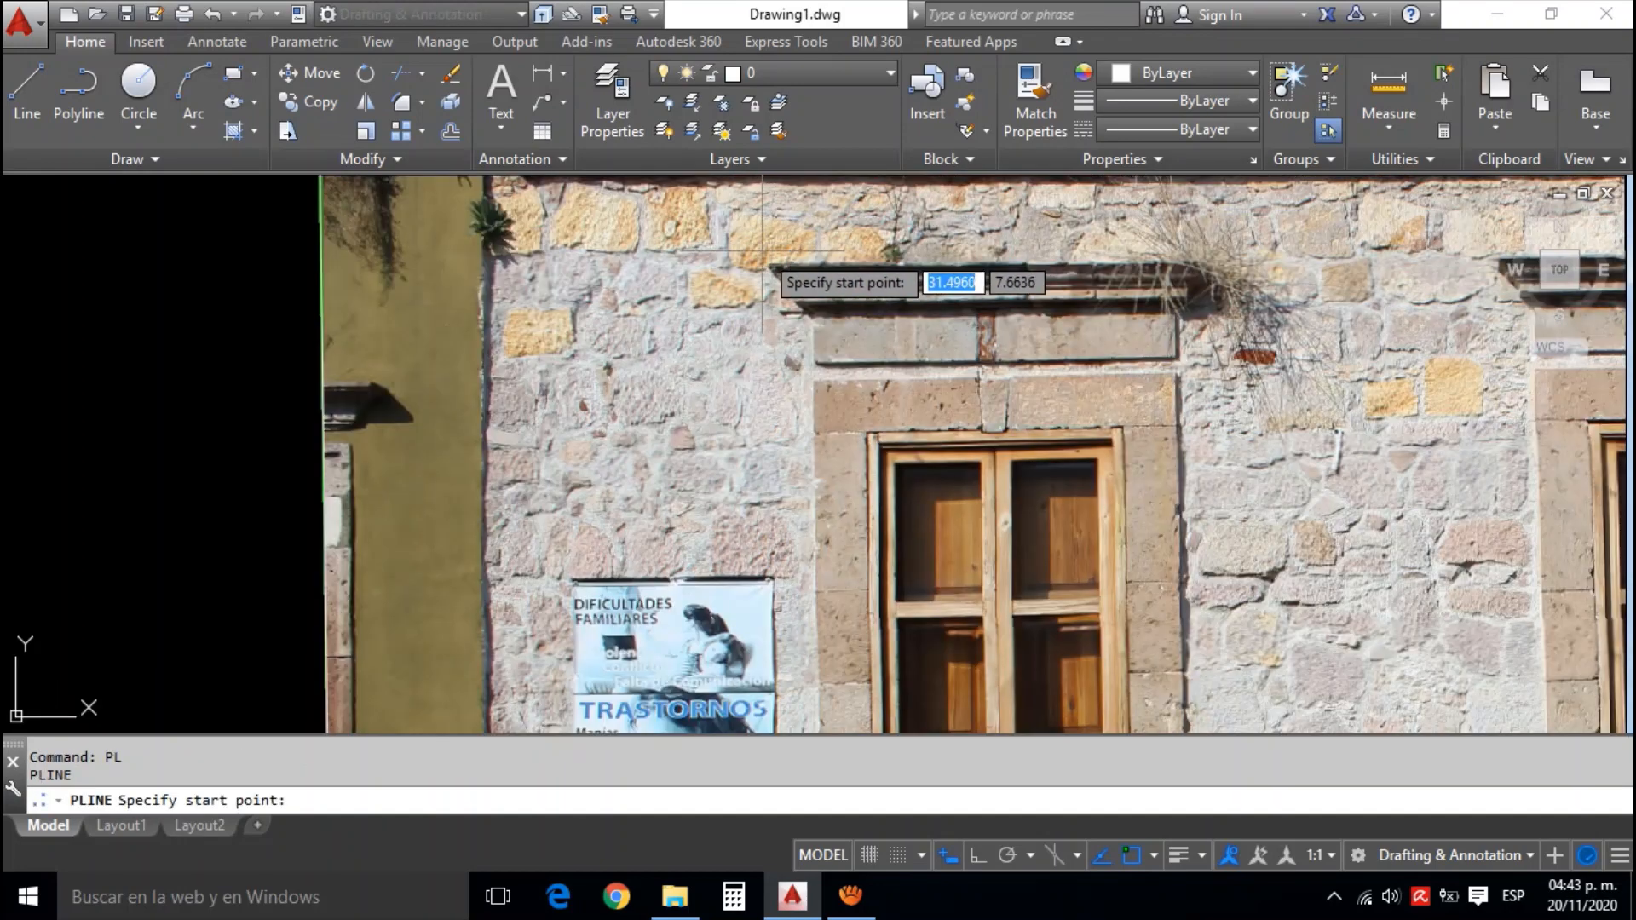
click(759, 255)
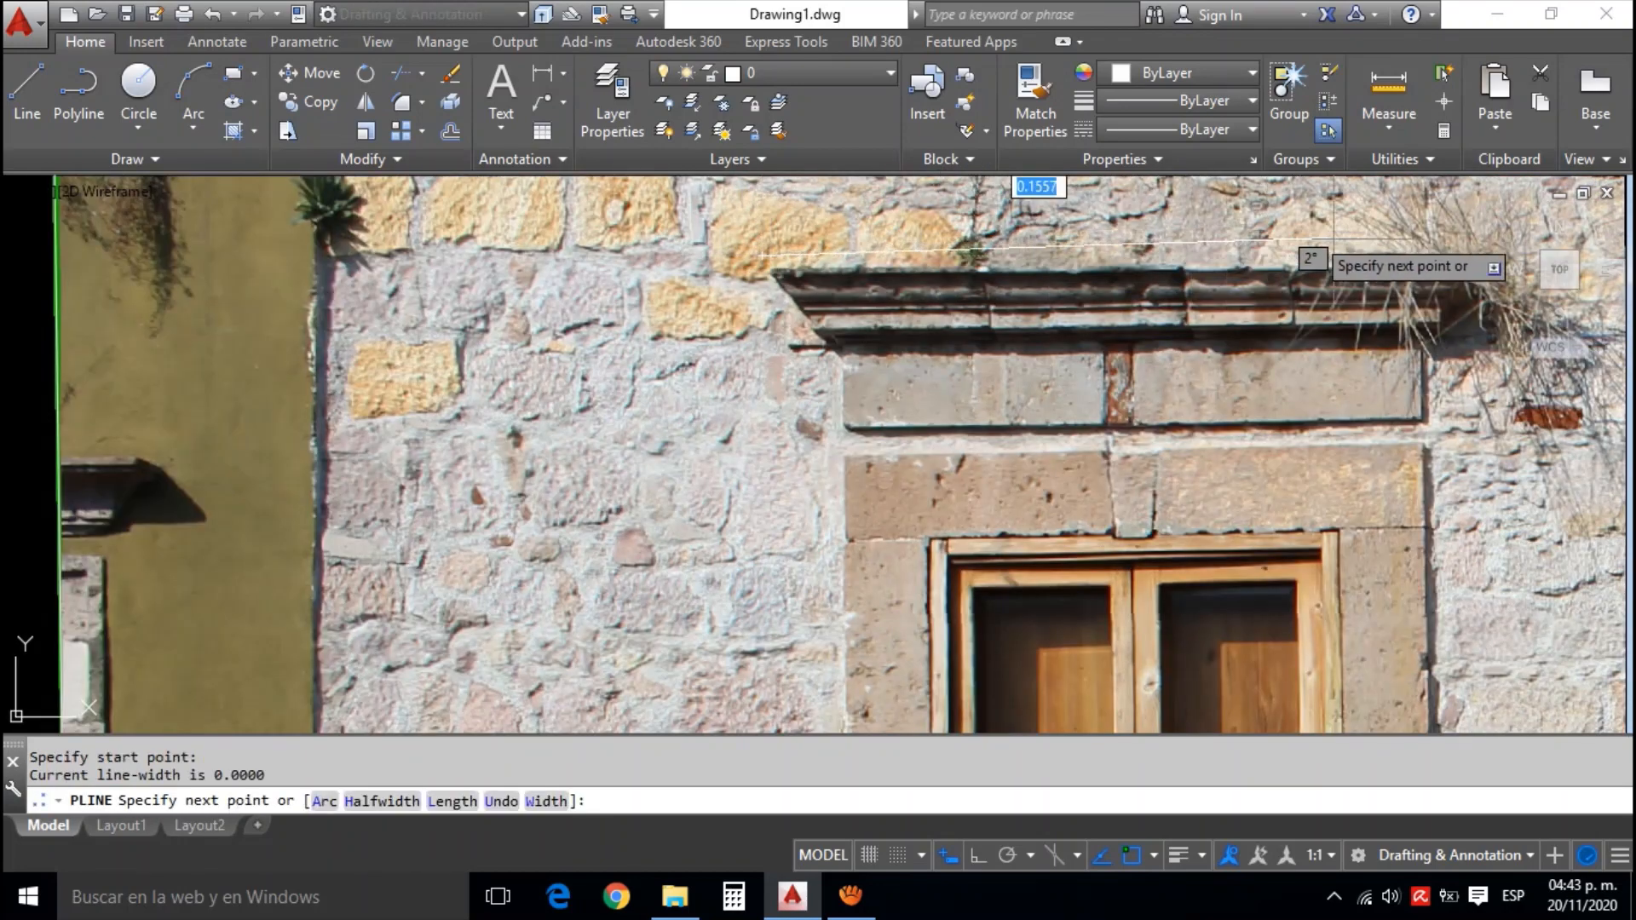
key(F8)
scroll(1474, 252, up, 3)
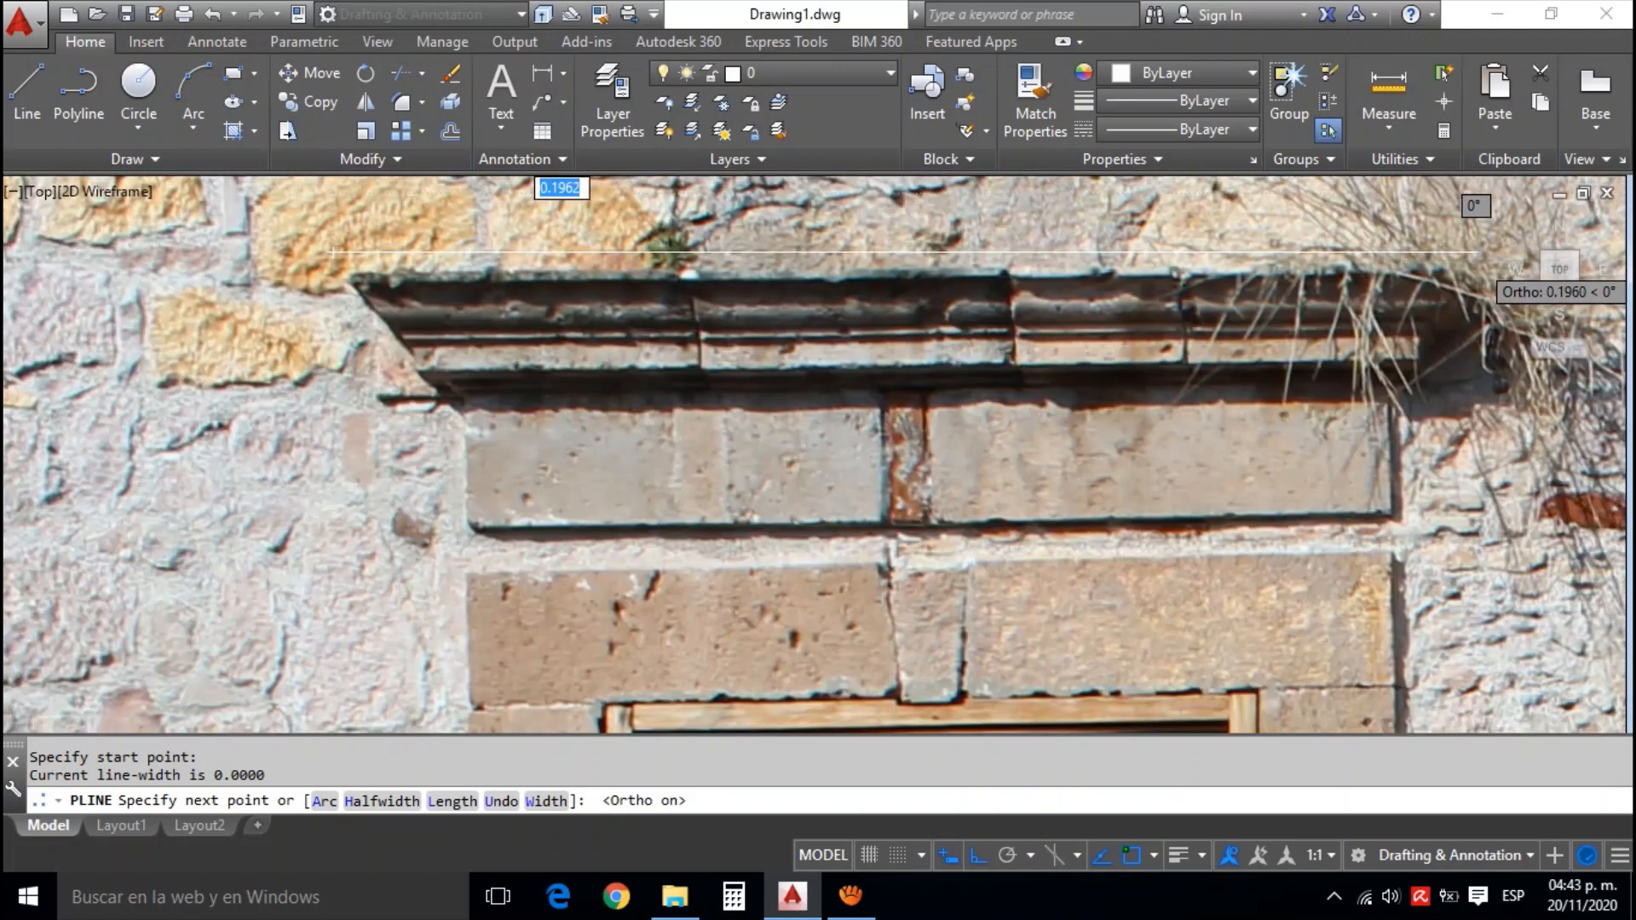
click(1475, 248)
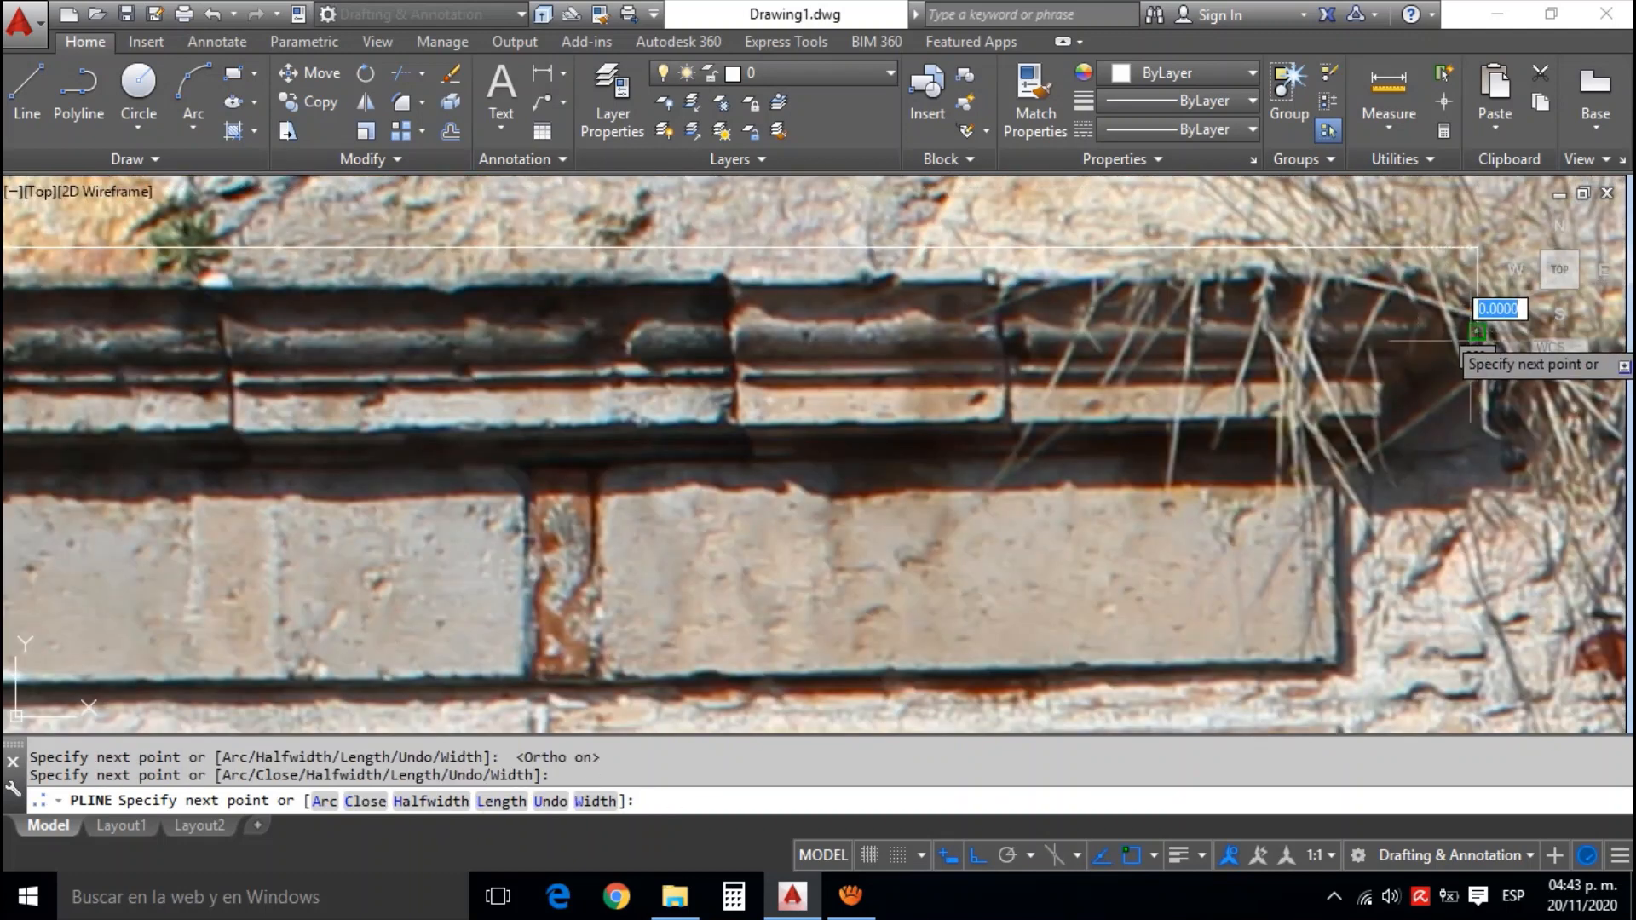
key(F8)
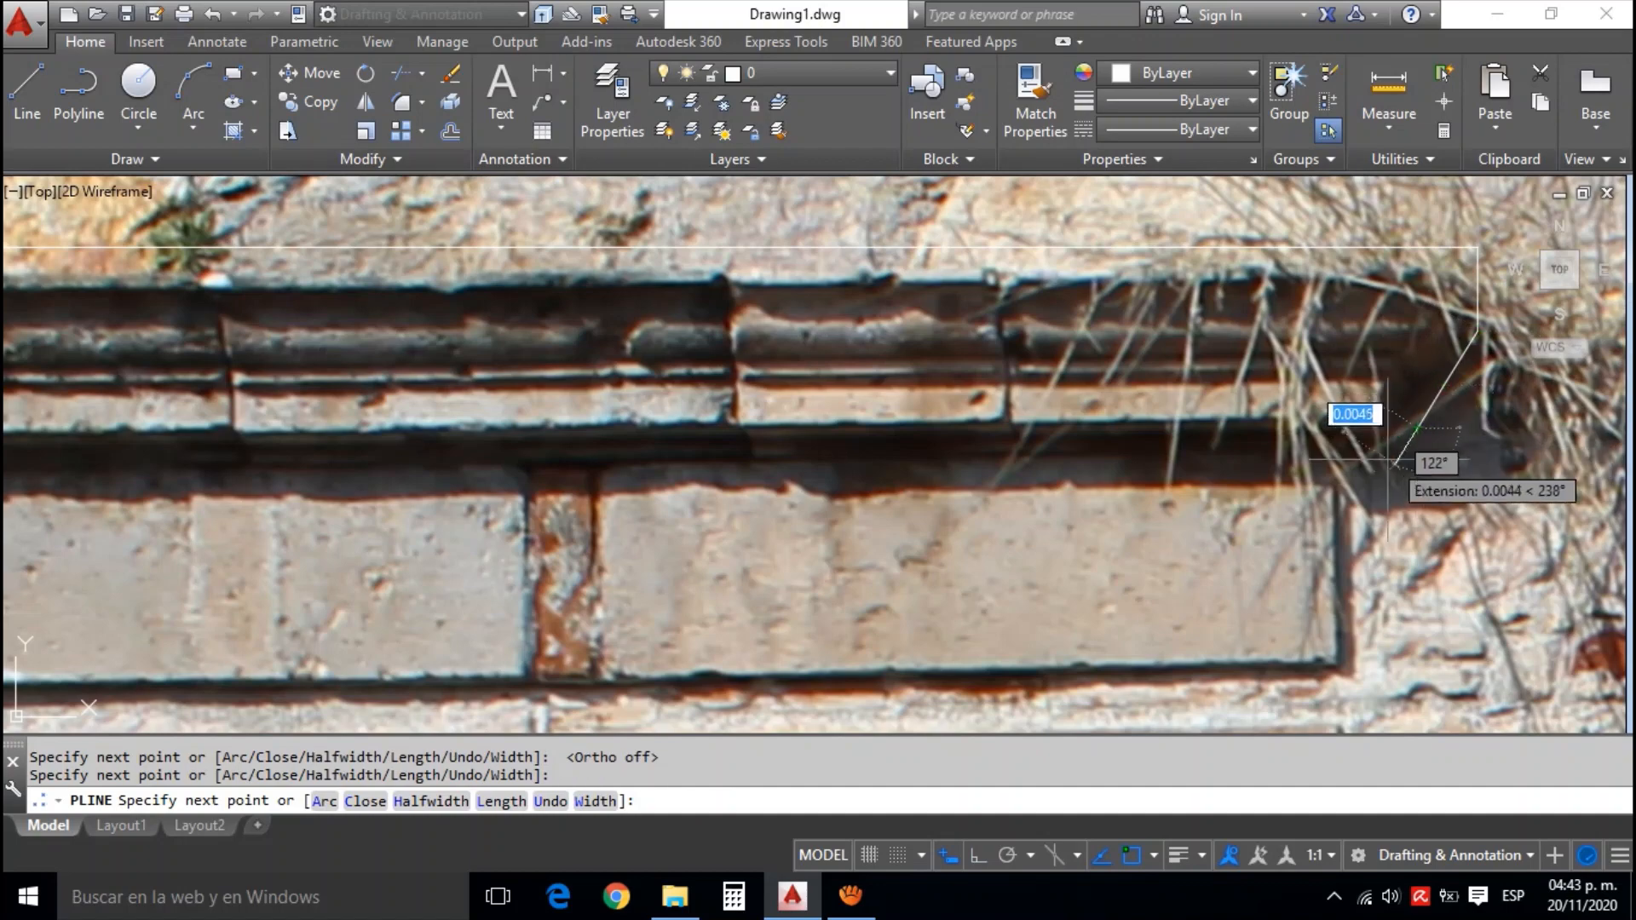
click(1362, 468)
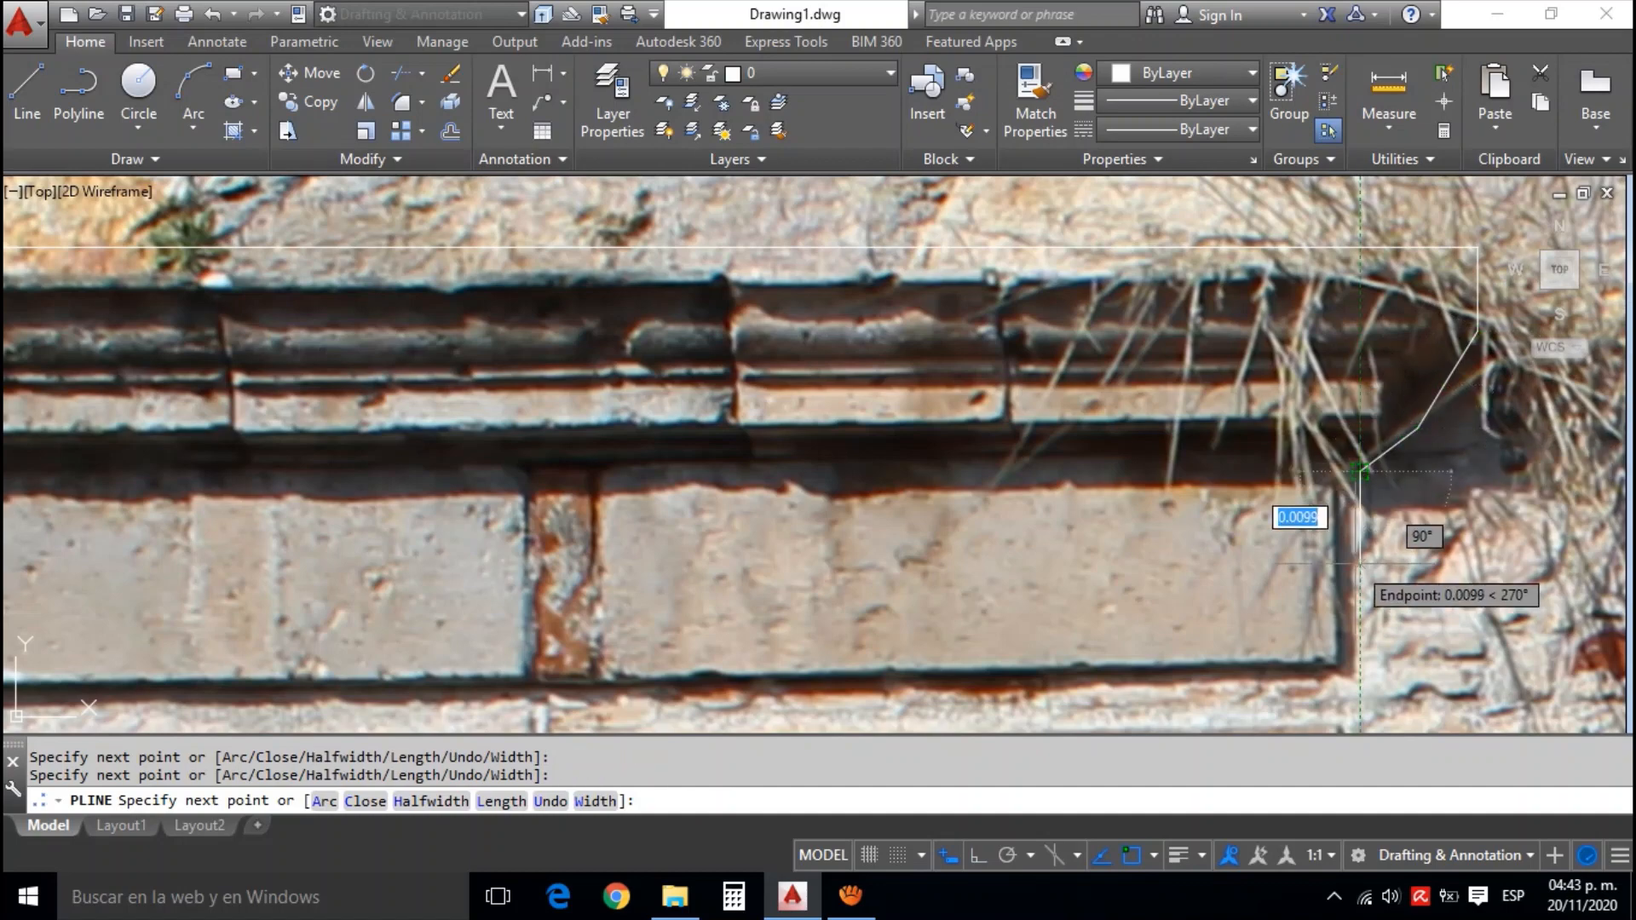
Continue the window outline down the stone jamb and out around the upper corner of the balcony railing
key(F8)
scroll(1360, 562, down, 3)
scroll(1326, 325, up, 5)
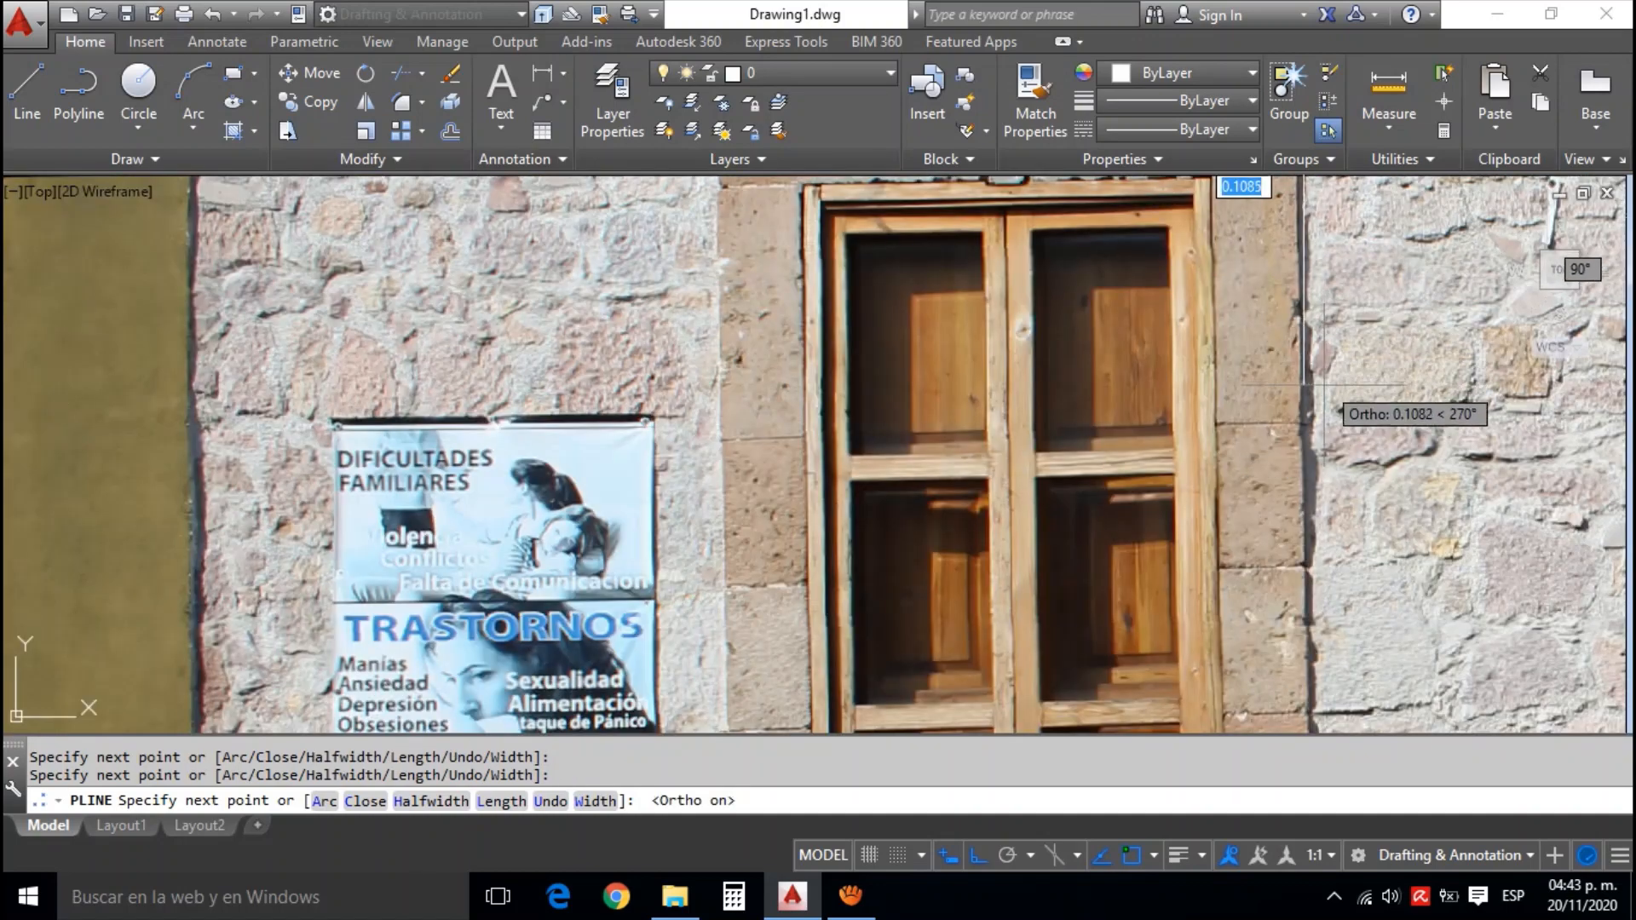
key(F8)
scroll(1317, 520, down, 4)
scroll(1316, 545, up, 4)
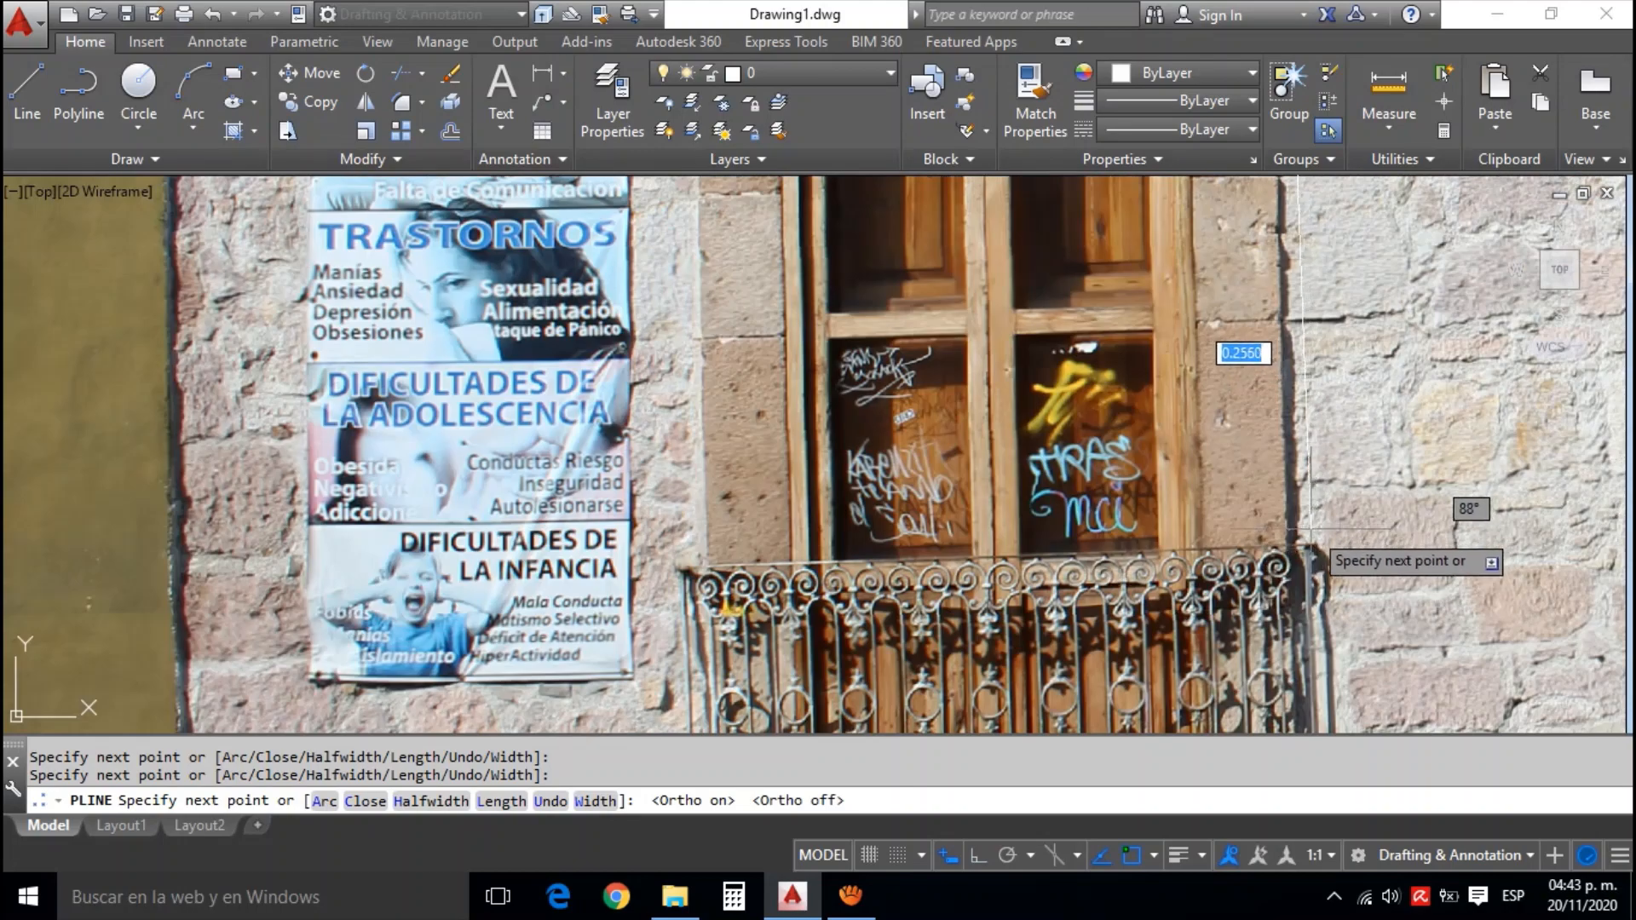
scroll(1311, 529, up, 4)
click(1313, 536)
click(1345, 540)
Extend the window outline down the side of the balcony railing to its lower corner
scroll(1343, 564, down, 4)
drag(1360, 667, 1328, 417)
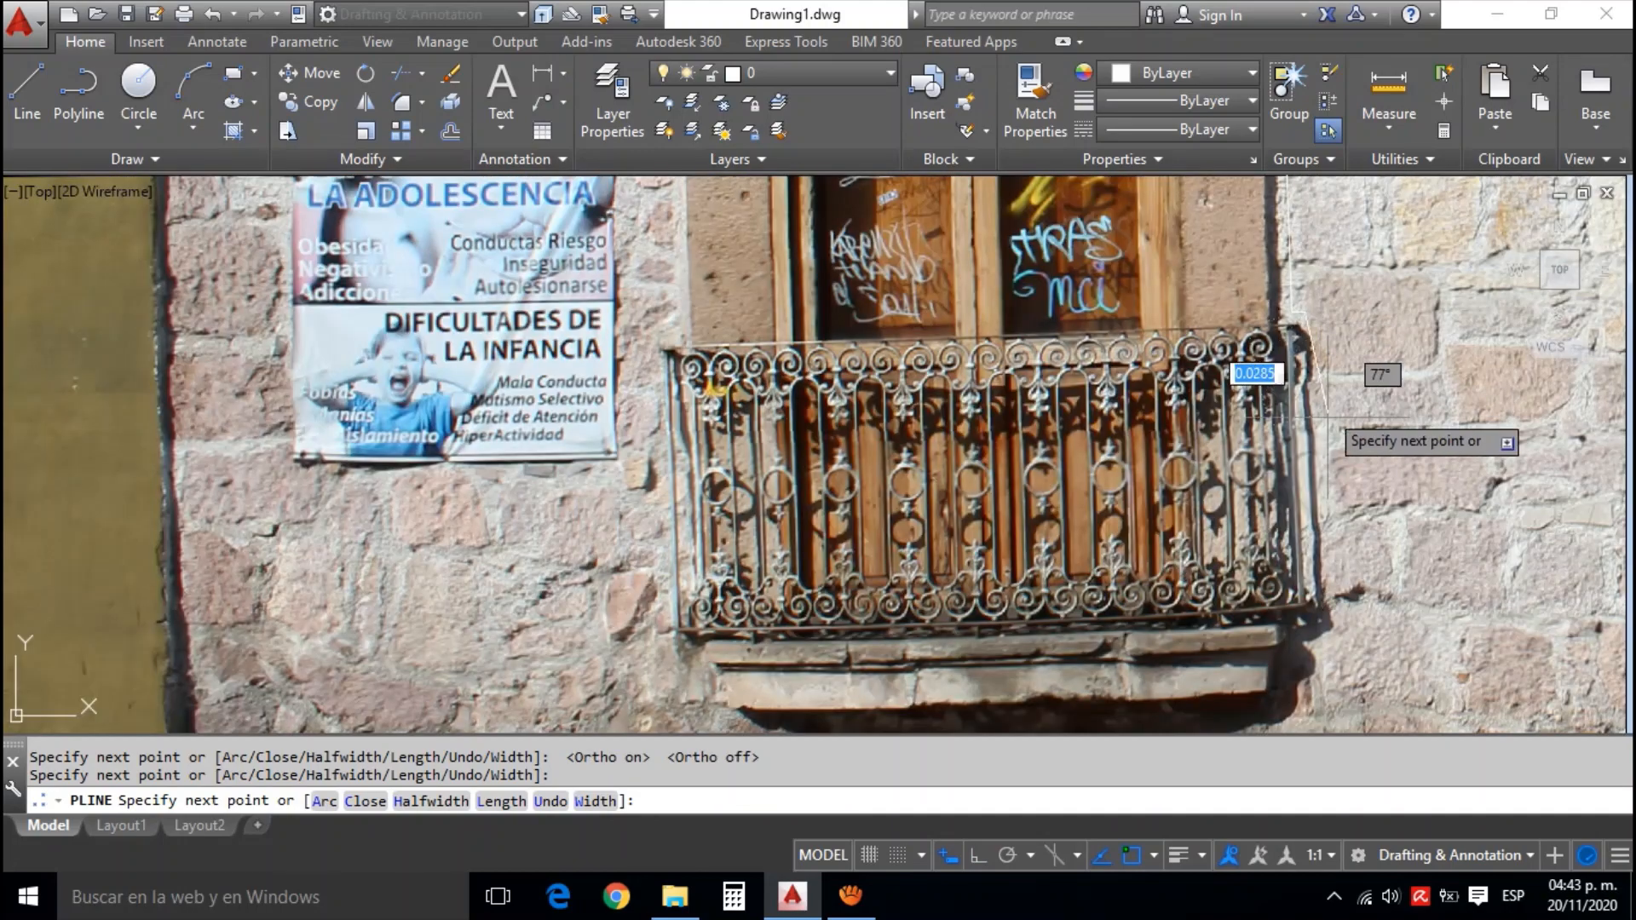
scroll(1326, 574, up, 2)
click(1334, 640)
Continue the window outline from the railing's lower corner down the sill's end and along beneath the sill to its opposite end
drag(1314, 685, 1329, 457)
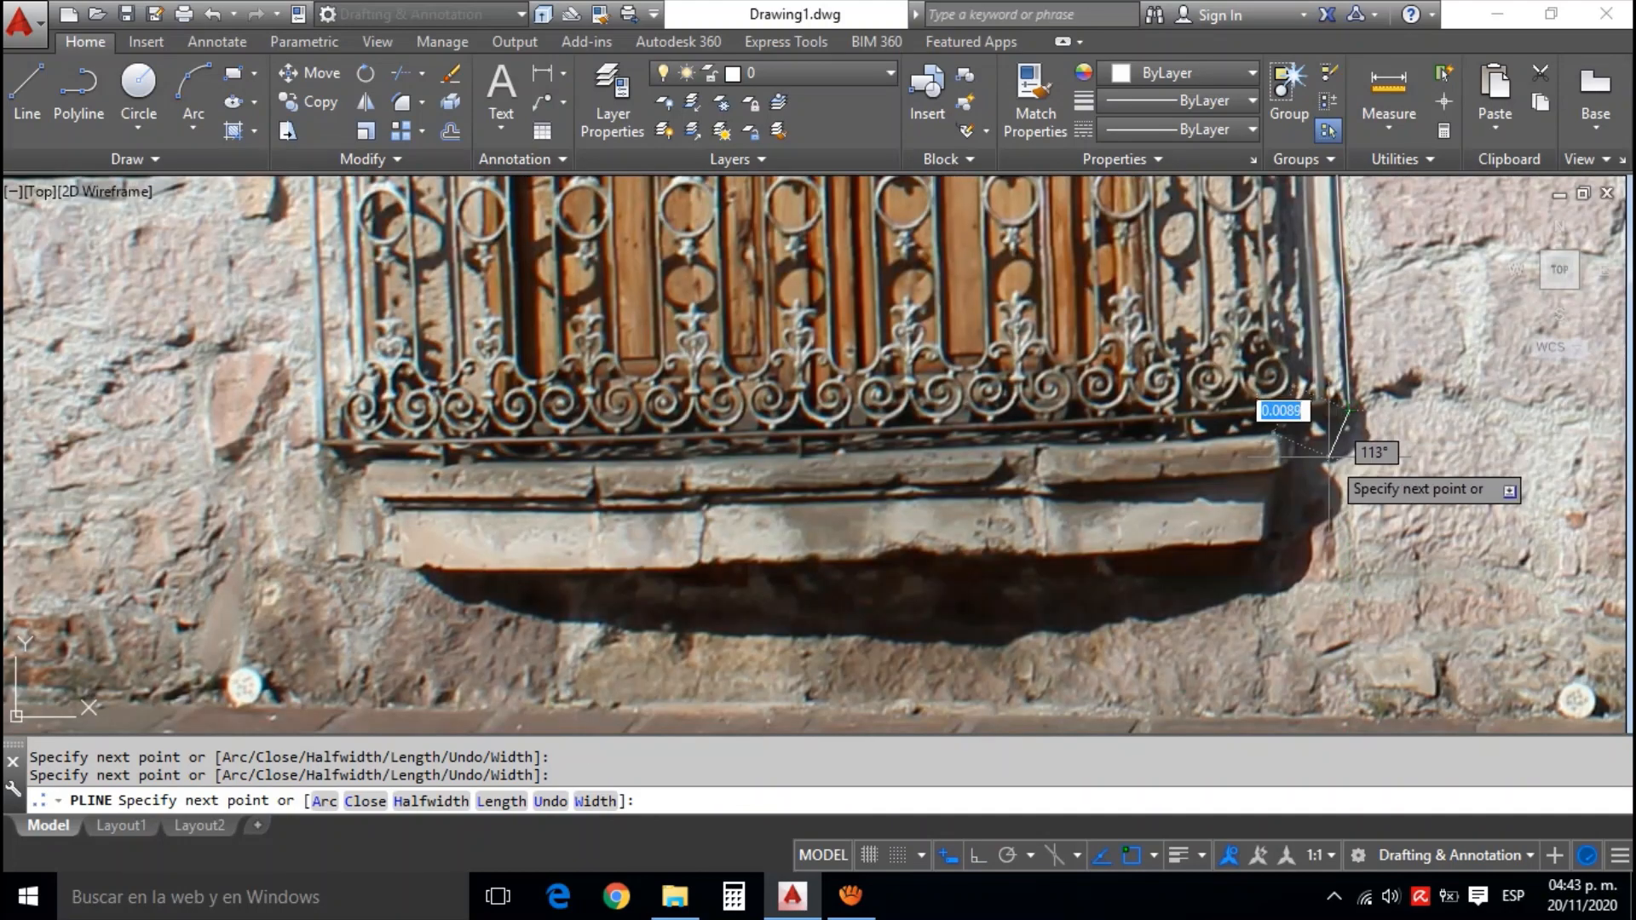
click(1311, 451)
click(1298, 494)
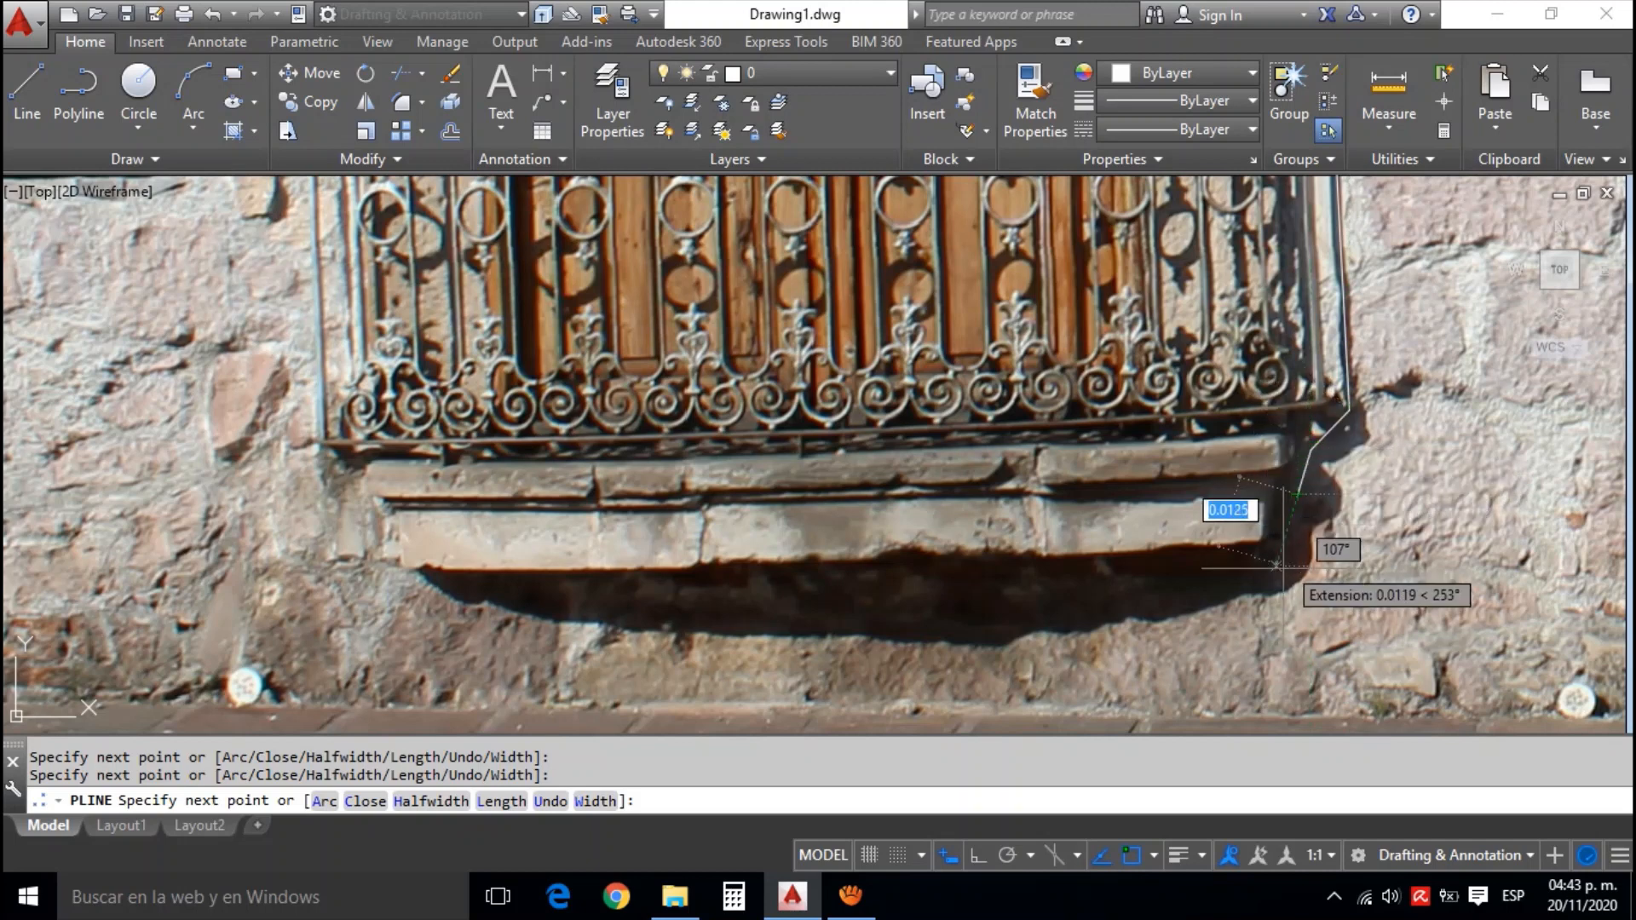
click(1276, 566)
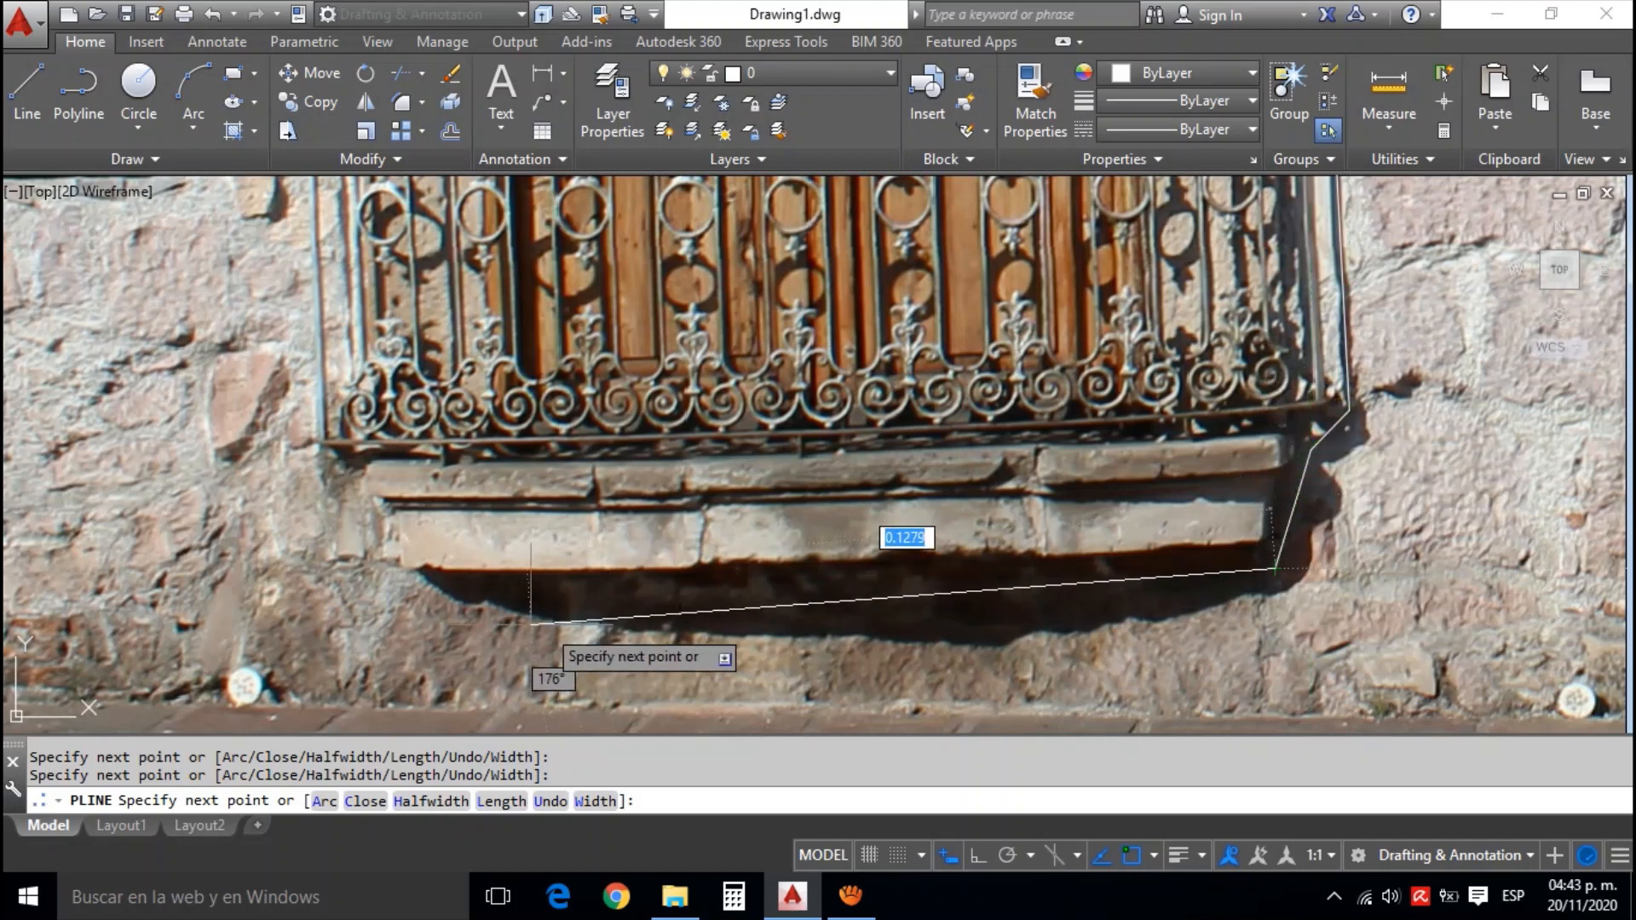
click(390, 590)
Extend the window outline up the sill's end and the balcony railing's side to its upper corner, and in to the stone jamb
scroll(386, 554, up, 4)
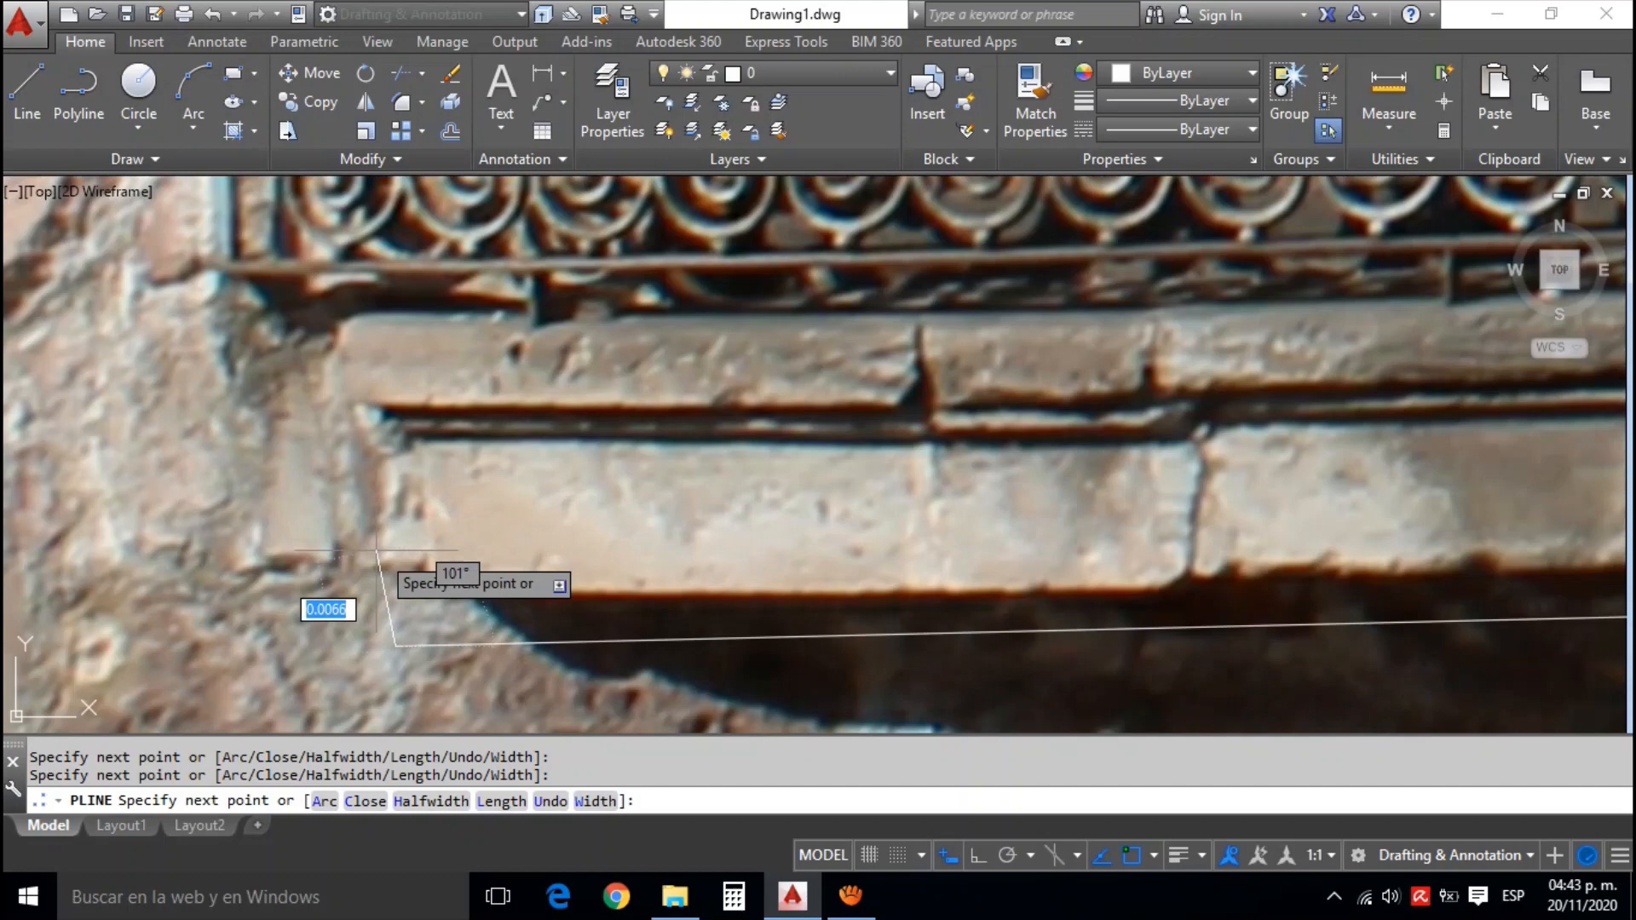
click(381, 489)
click(299, 346)
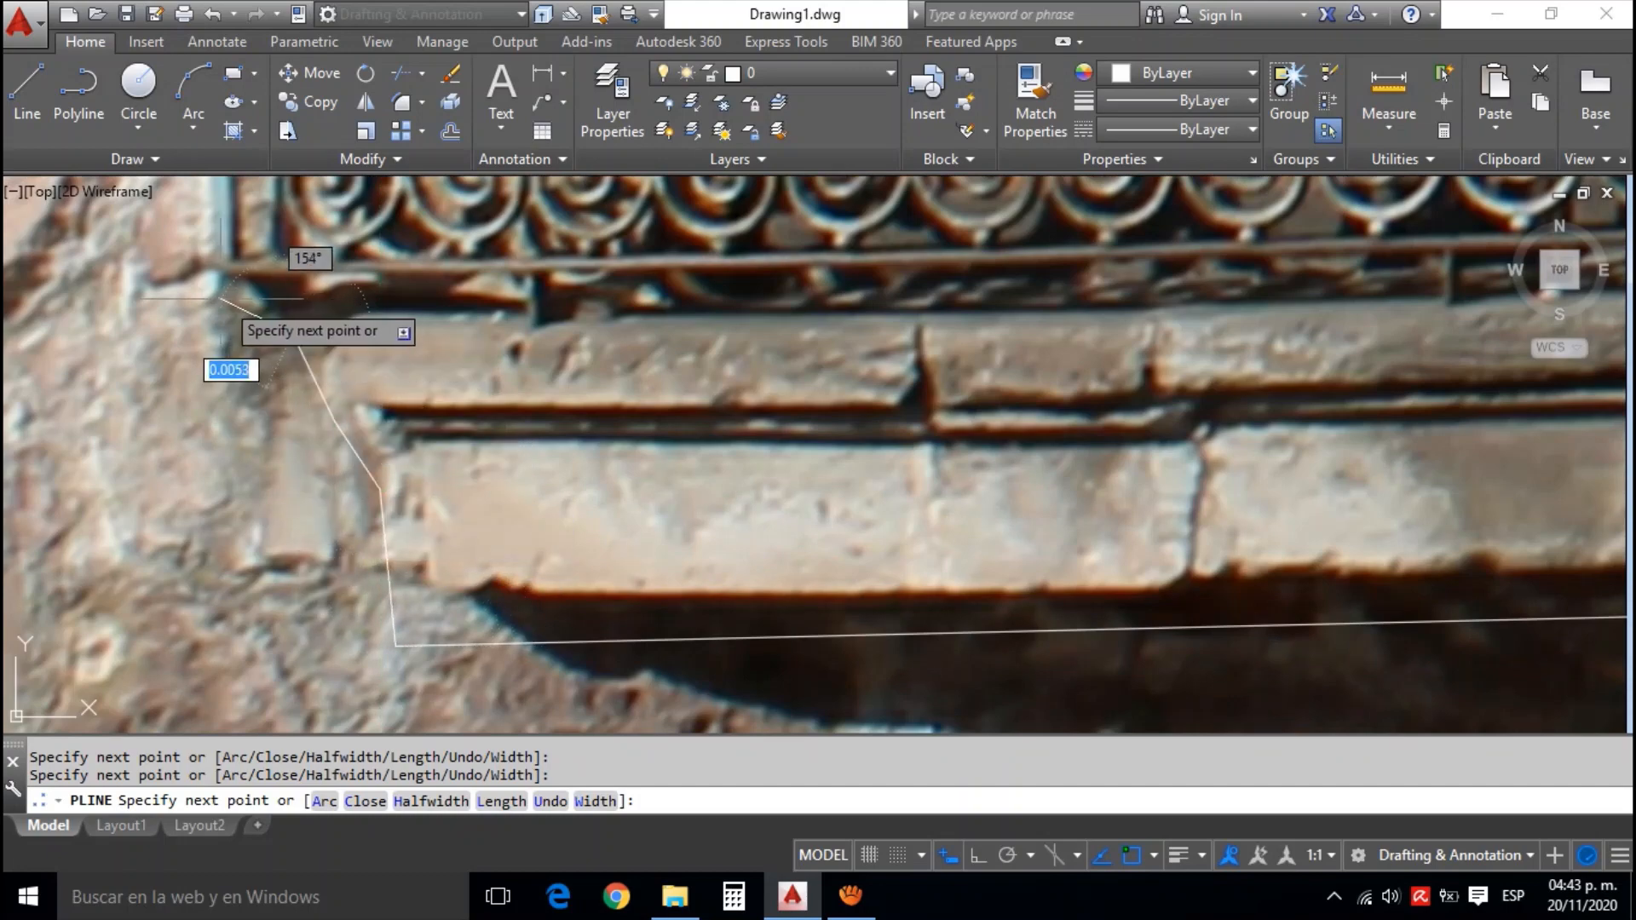
scroll(220, 298, down, 7)
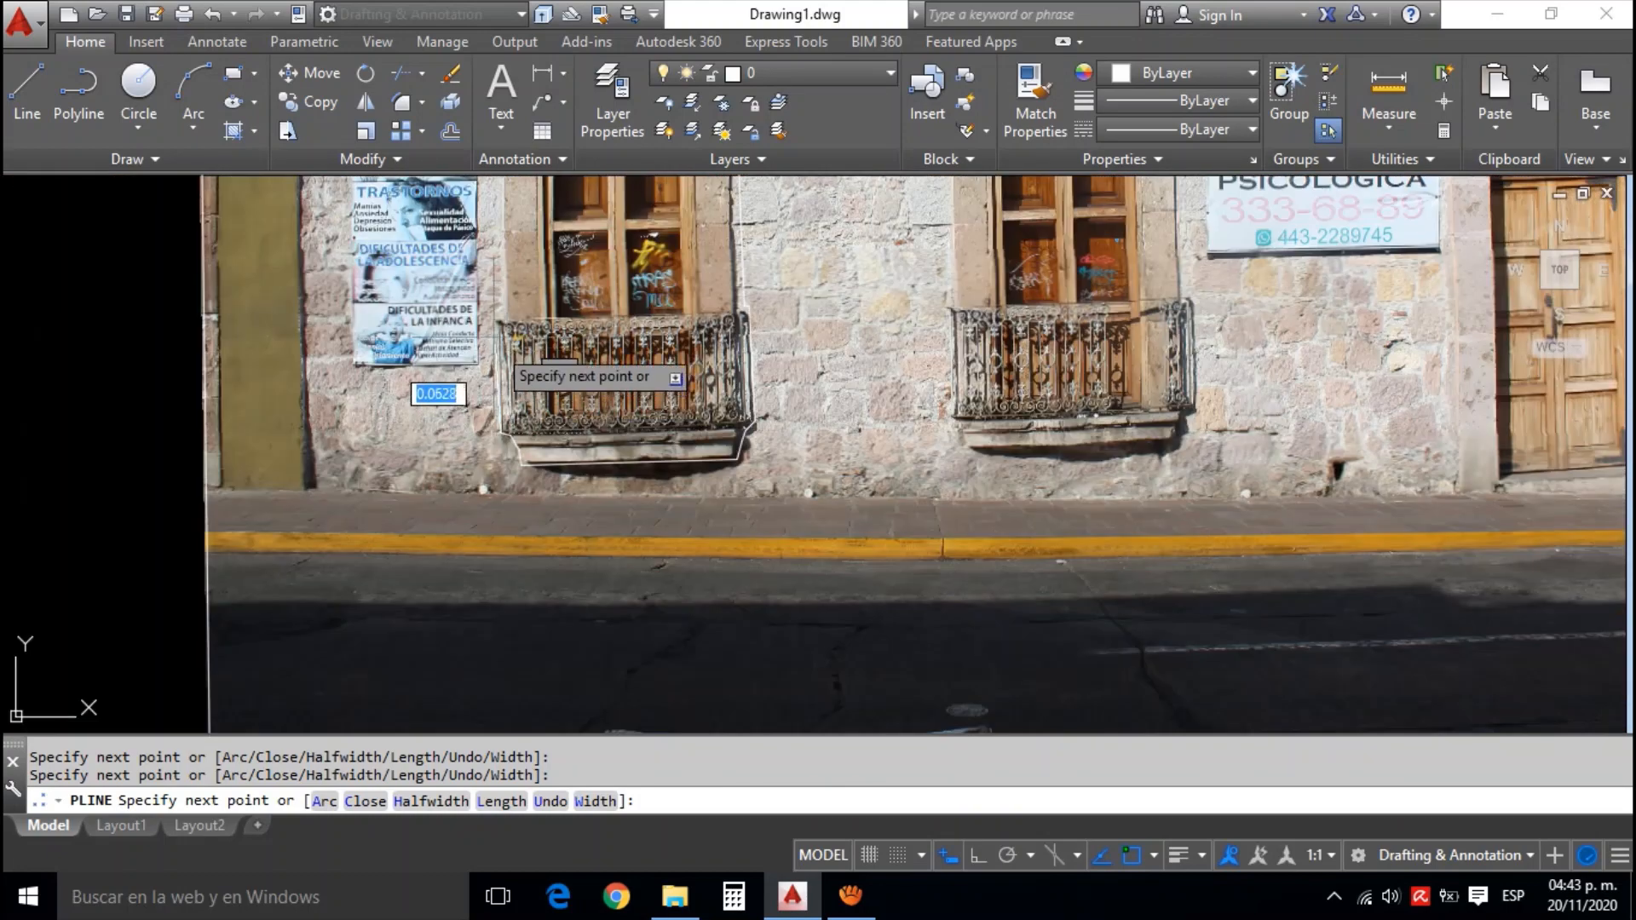
scroll(496, 345, up, 4)
scroll(508, 324, up, 2)
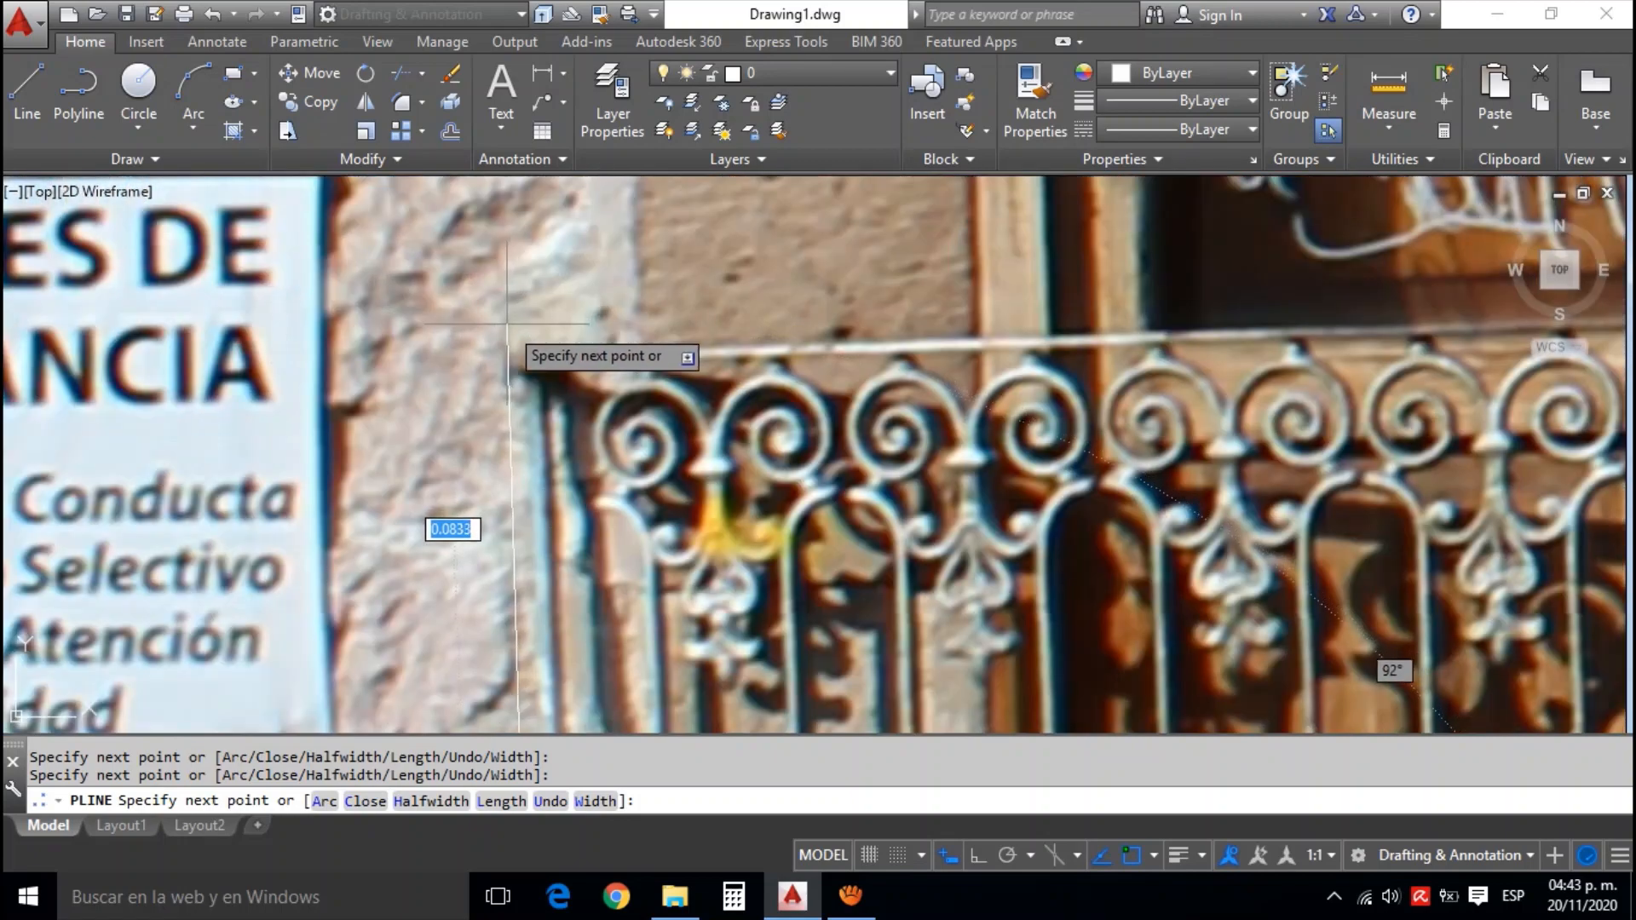
click(507, 323)
click(622, 326)
Run the window outline up along the stone jamb to the underside of the cornice
scroll(622, 327, down, 3)
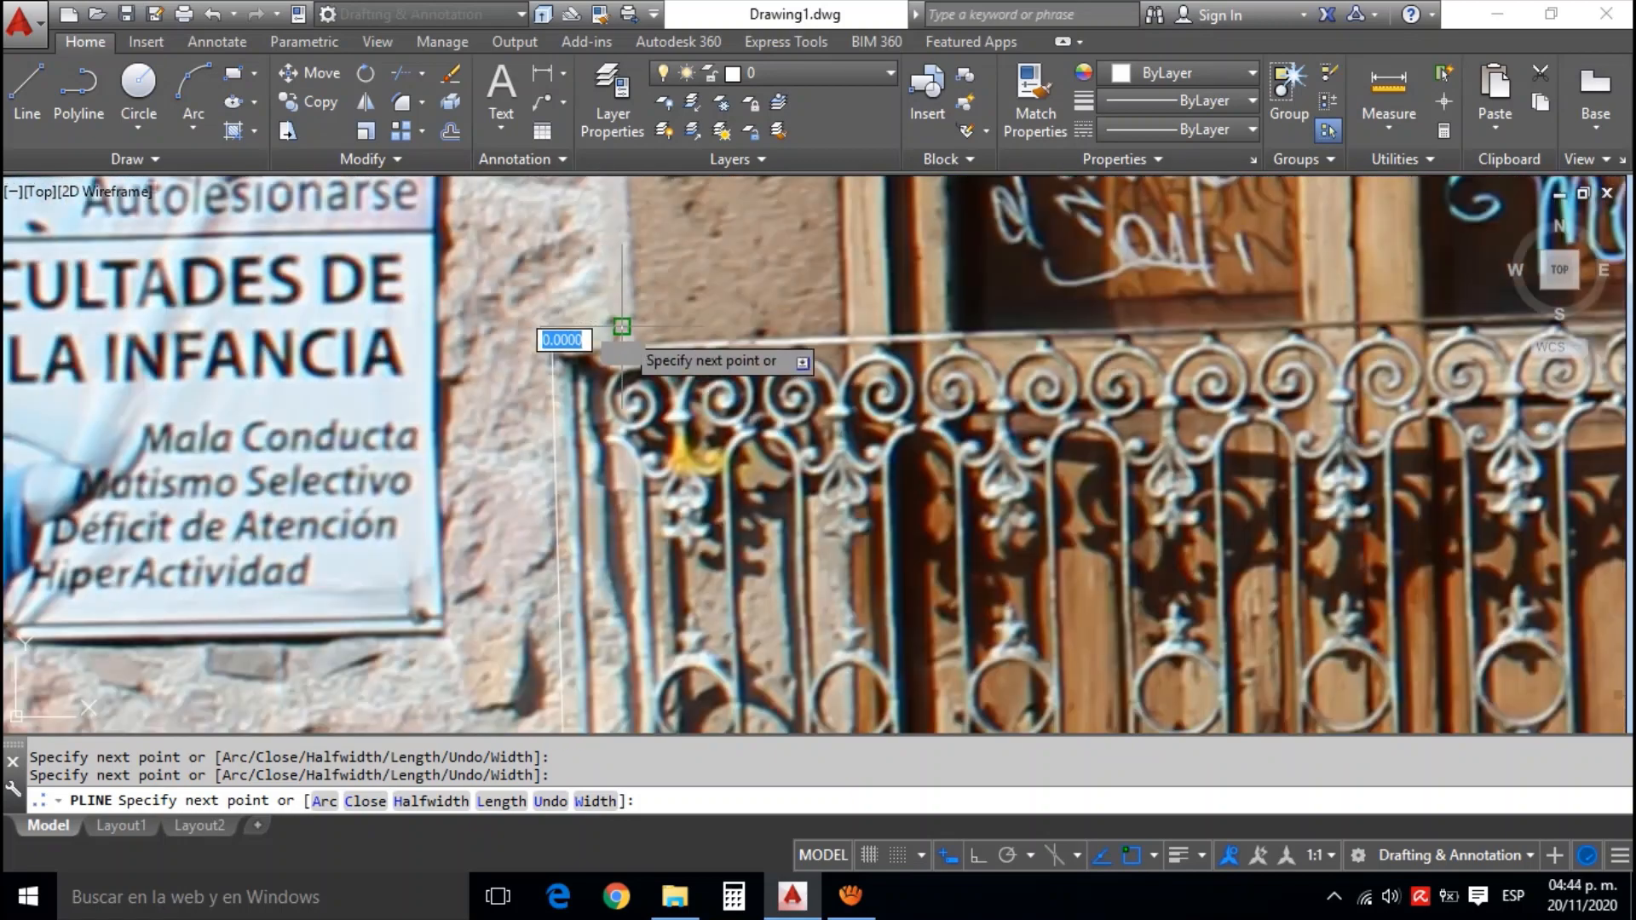
scroll(622, 327, down, 4)
scroll(712, 256, up, 5)
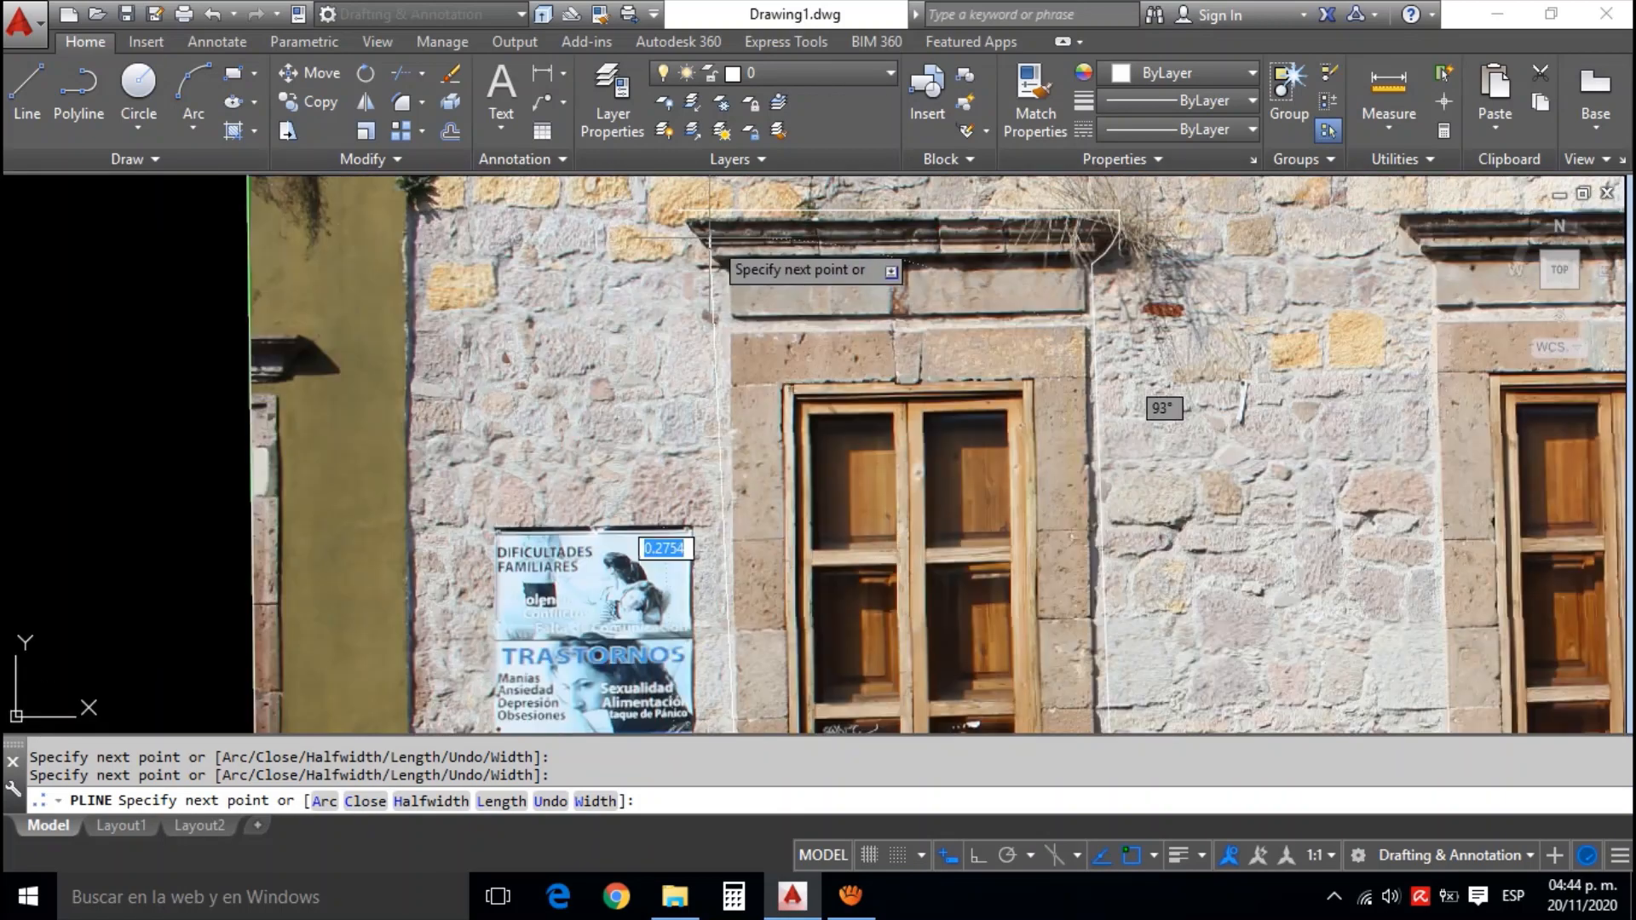
scroll(713, 243, up, 7)
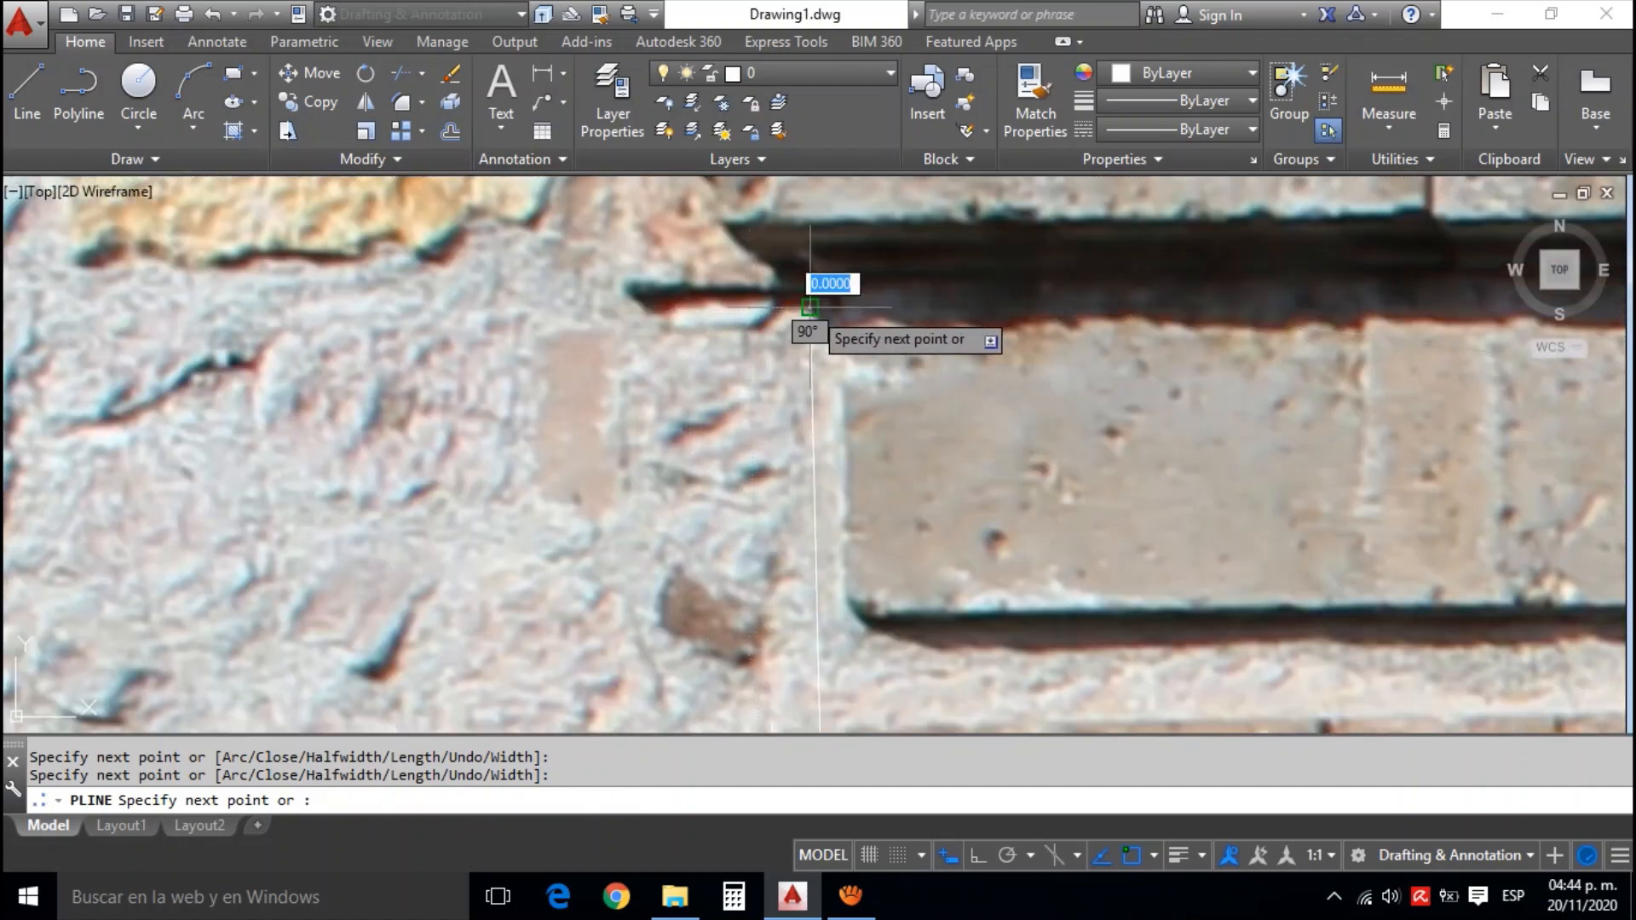
scroll(761, 294, down, 2)
scroll(747, 285, up, 2)
Trace the outline around the cornice's slanted end and finish the polyline at its starting point above the cornice
click(745, 281)
drag(702, 234, 844, 429)
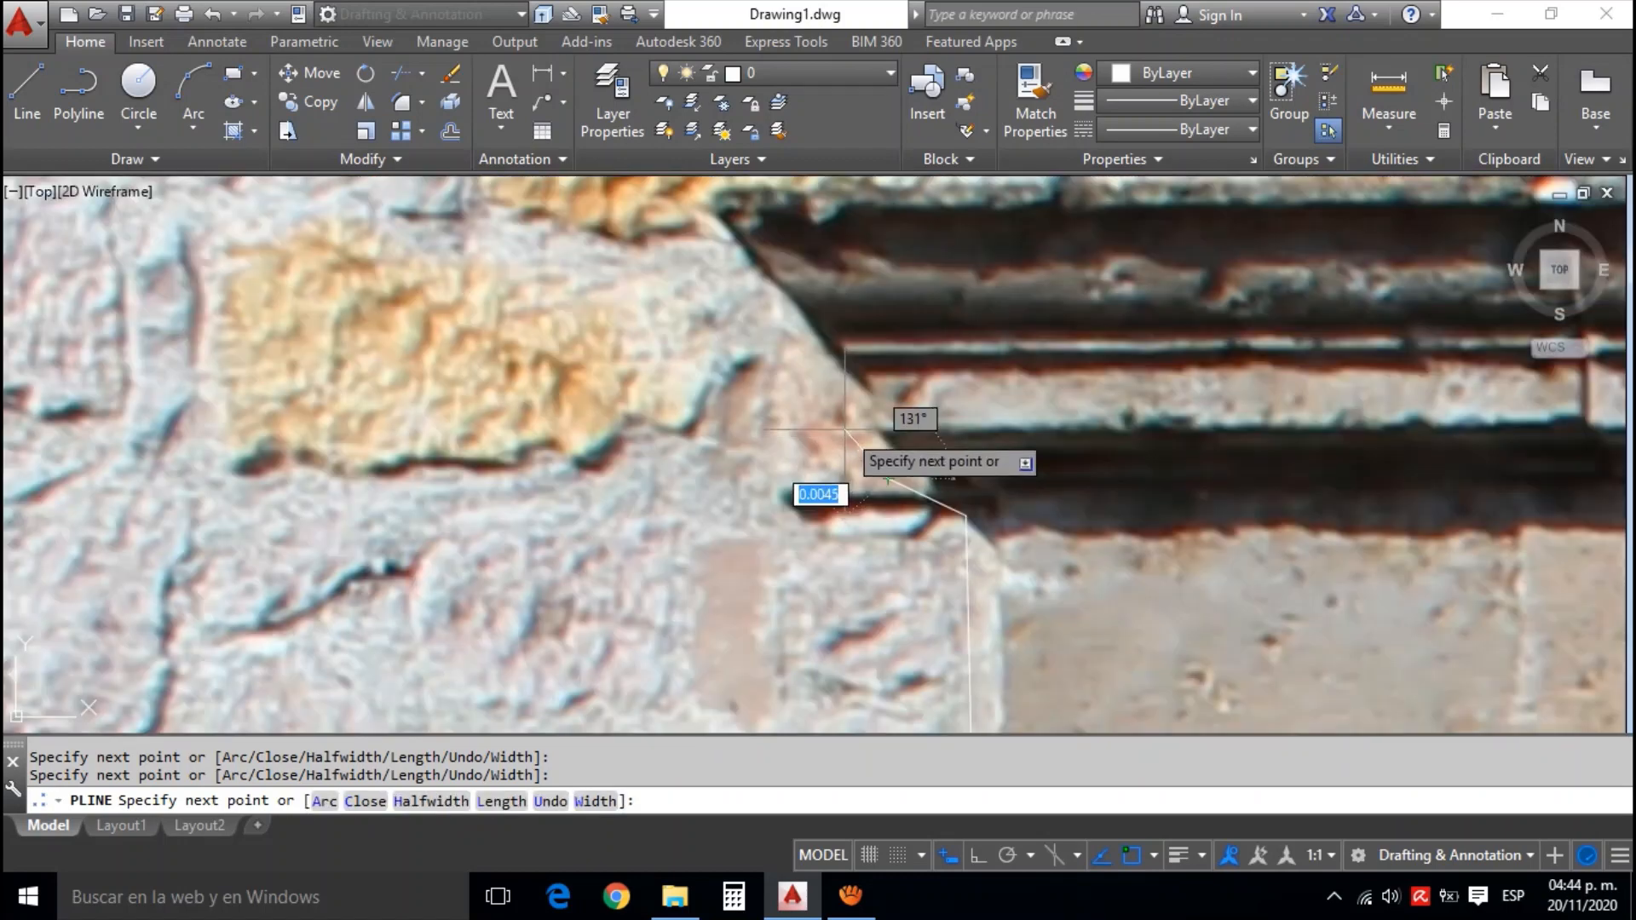
click(761, 322)
drag(677, 244, 718, 334)
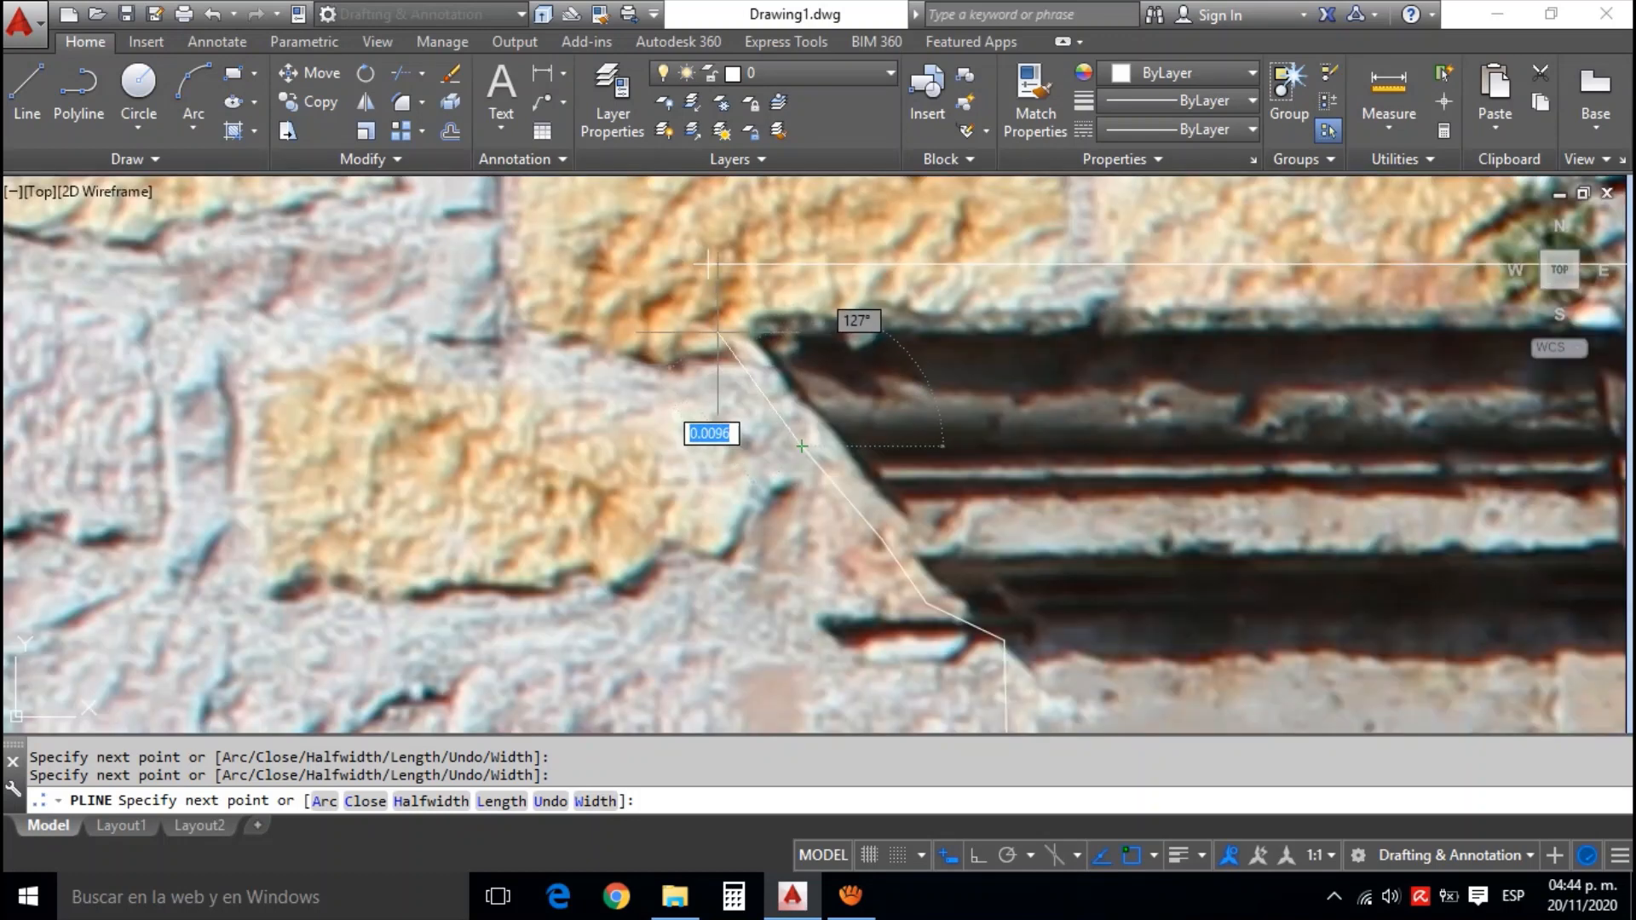
click(719, 322)
click(708, 264)
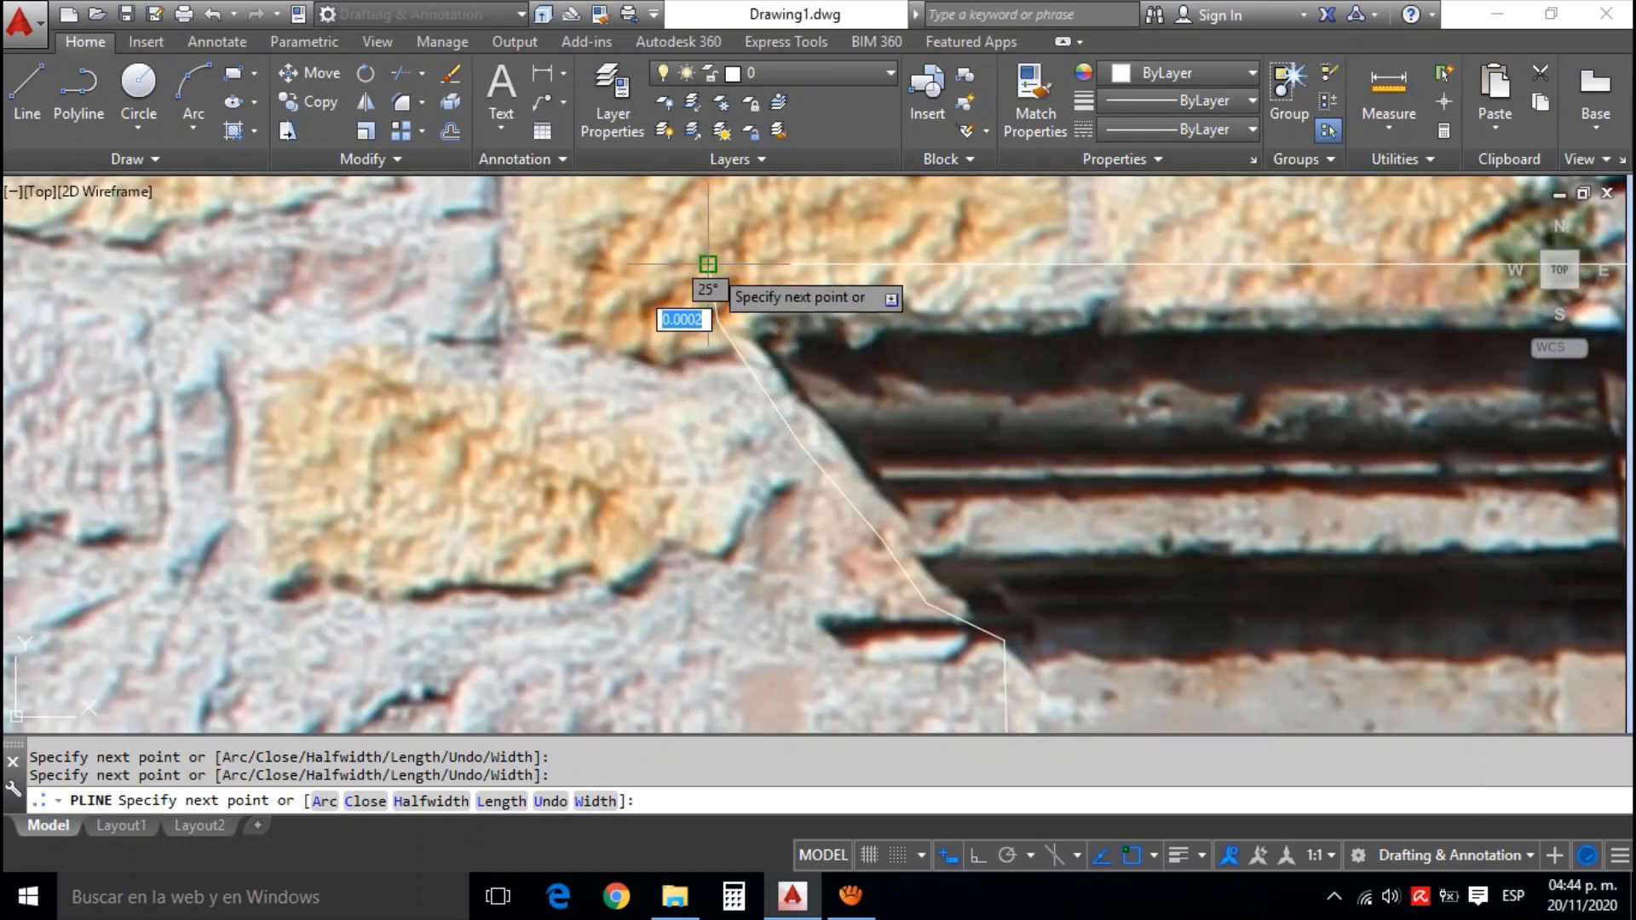
key(Escape)
Clip the copied white facade photo with IMAGECLIP, using a new boundary taken from the traced window polyline
scroll(742, 311, down, 6)
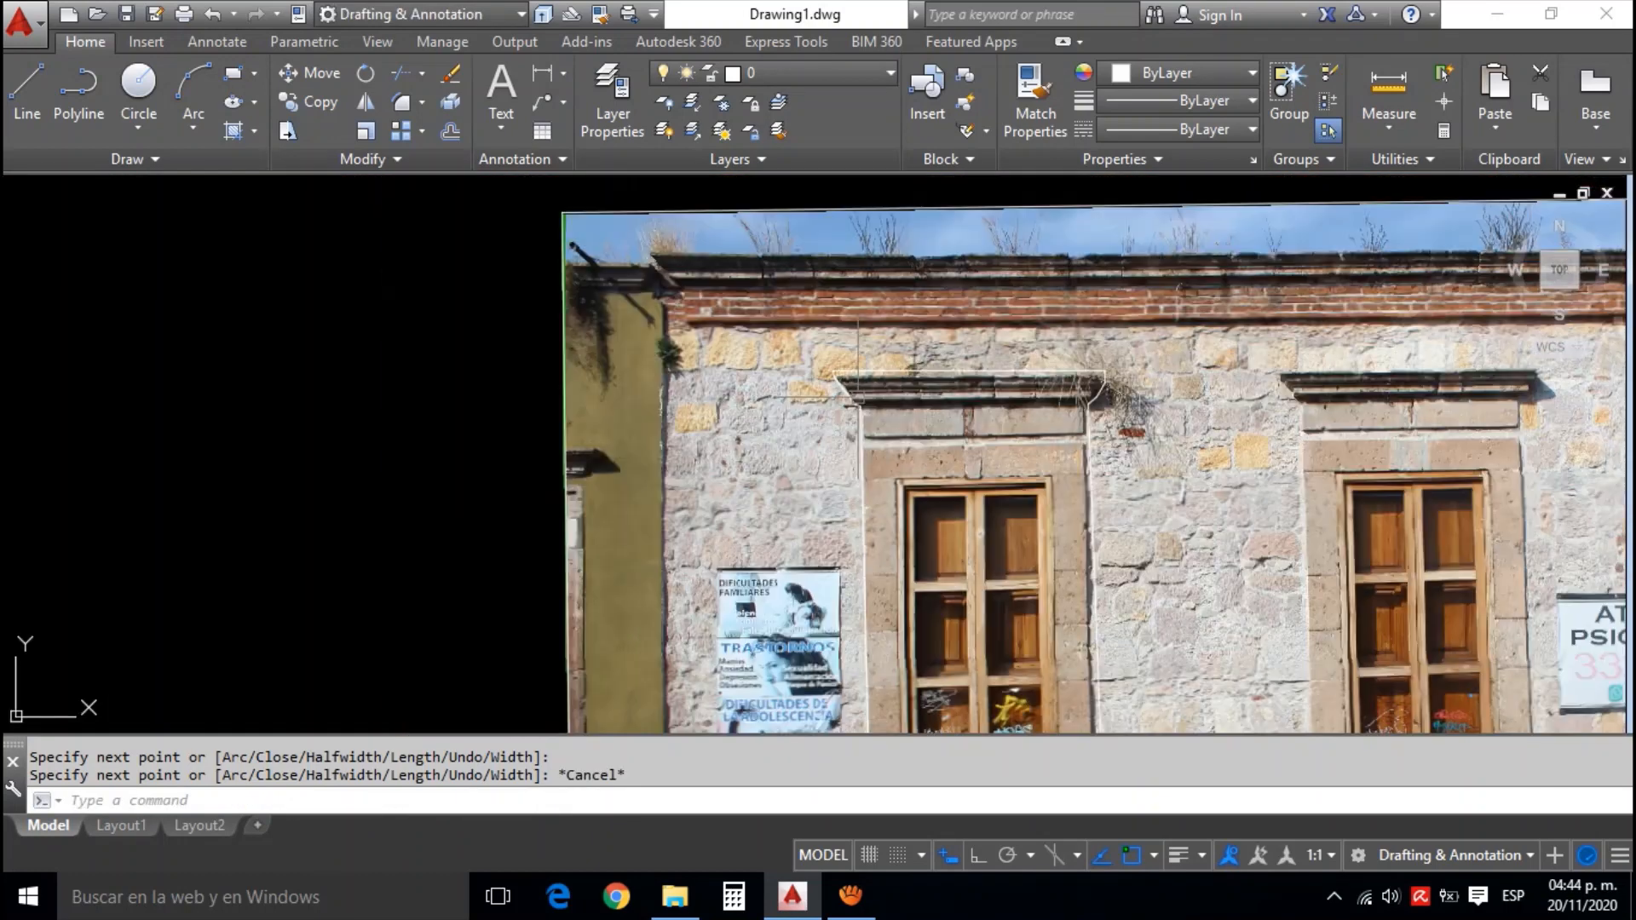
scroll(1034, 464, down, 5)
scroll(1033, 464, up, 2)
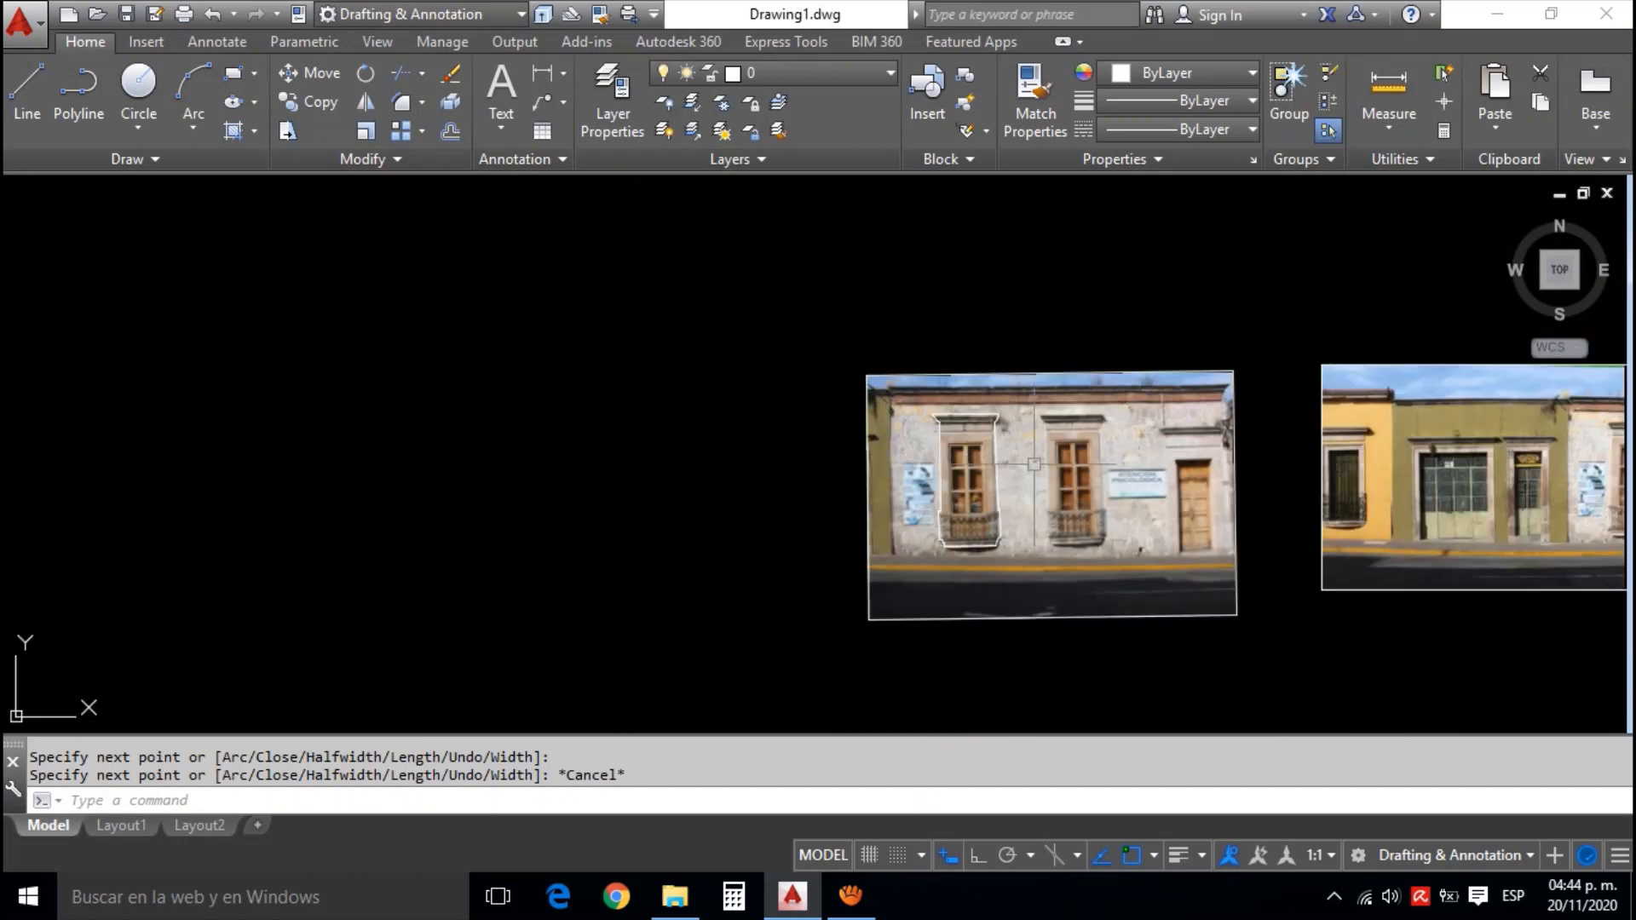
drag(1094, 484, 1058, 458)
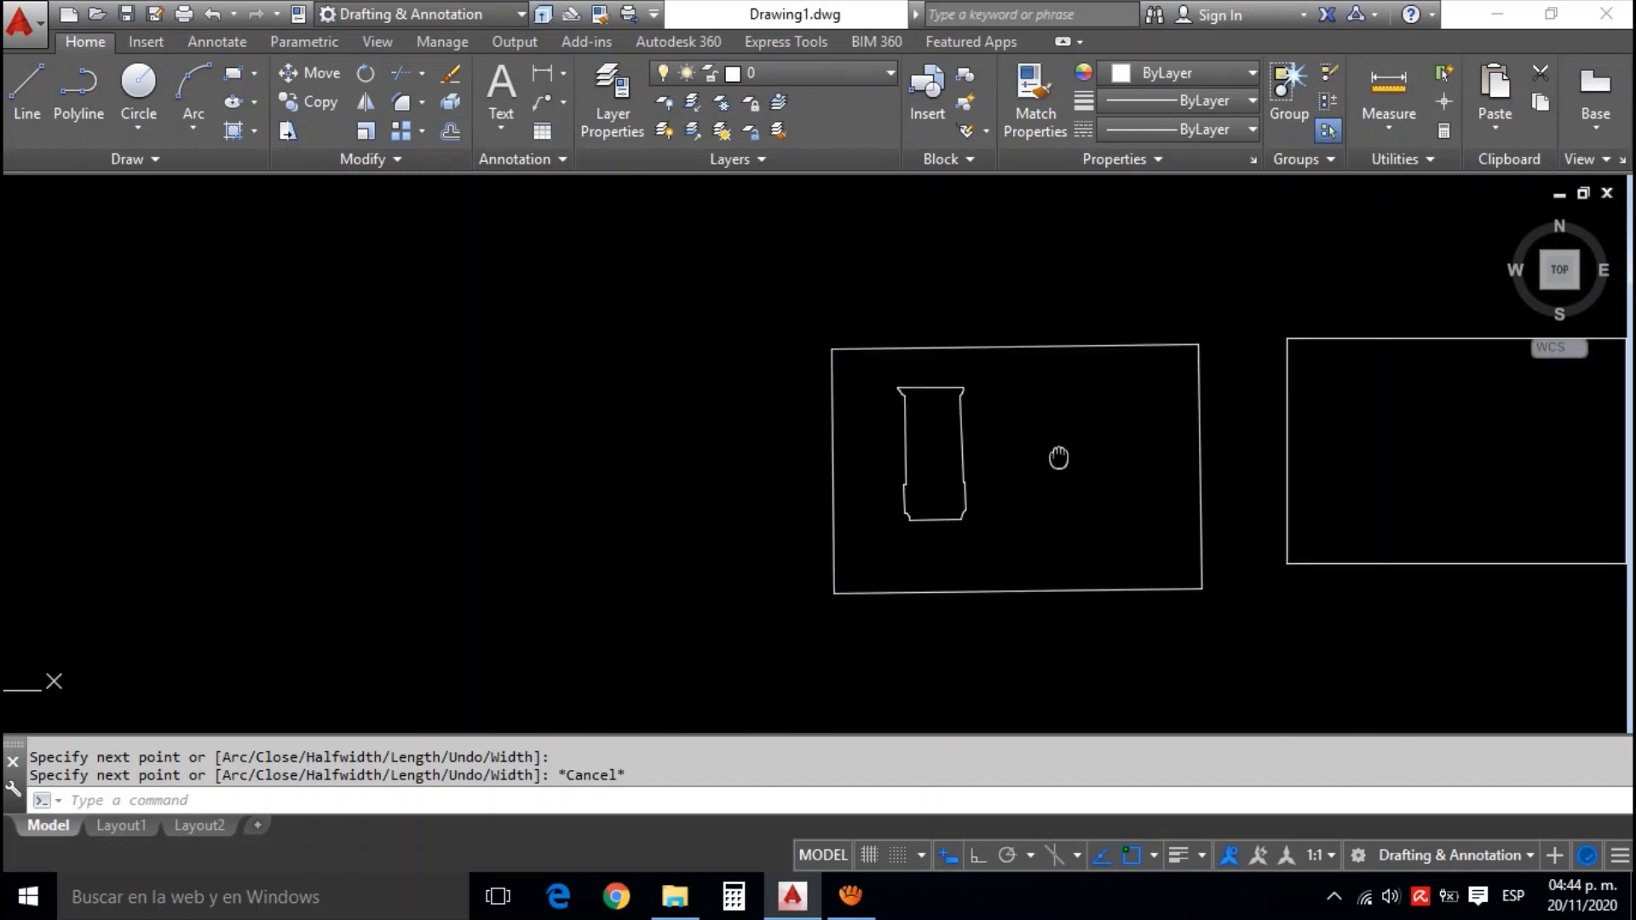
click(1059, 589)
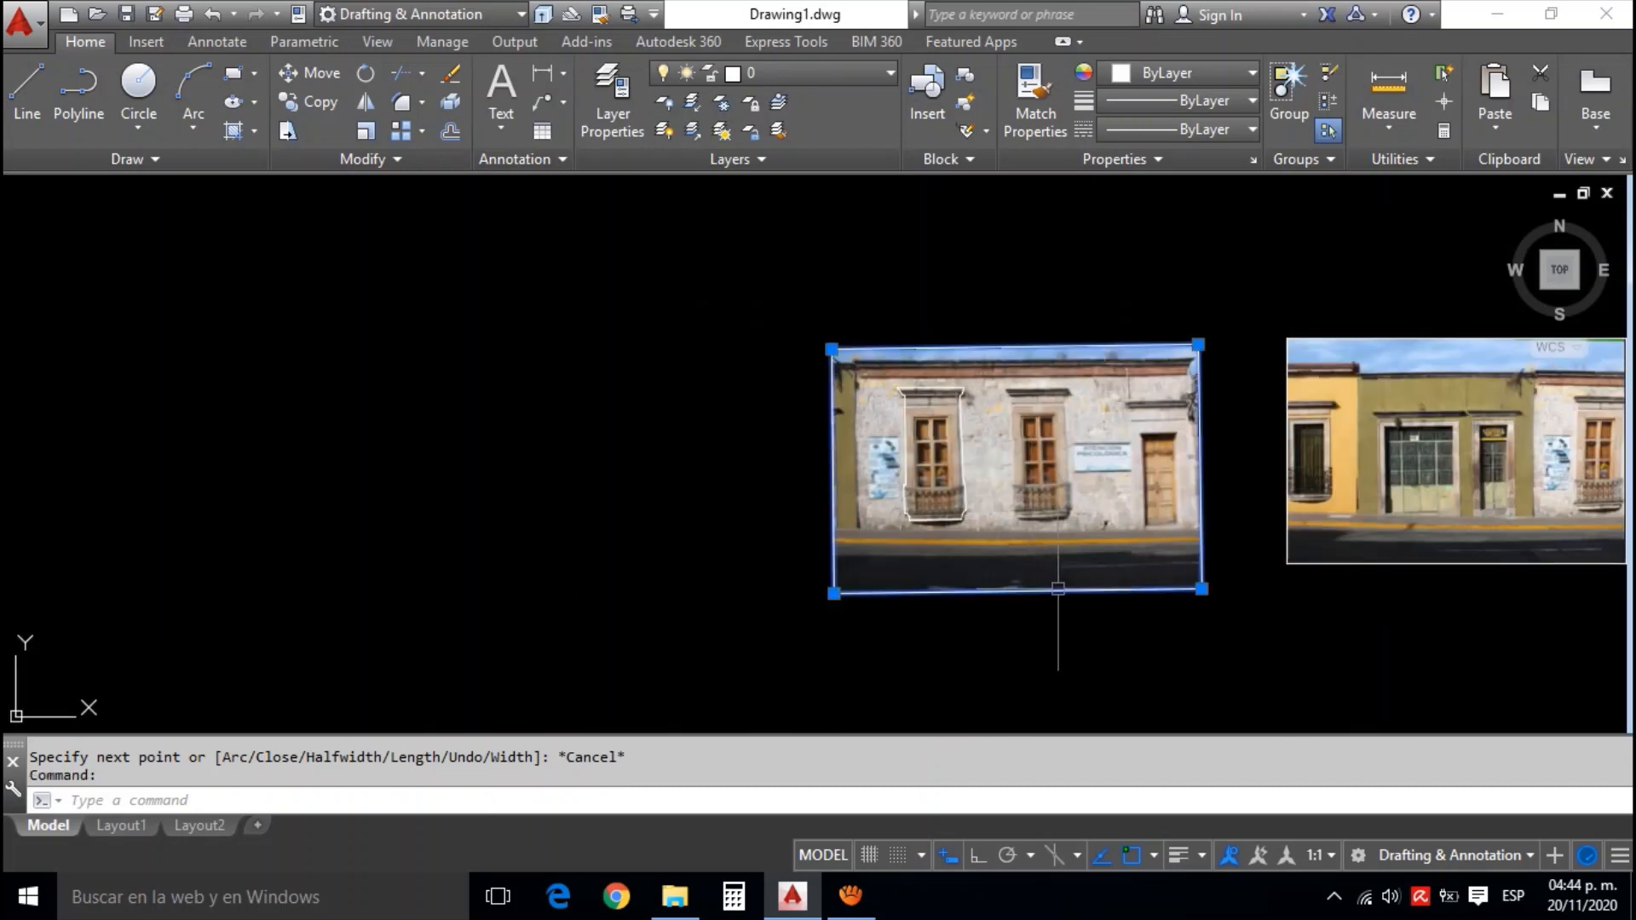
text(IMAGe)
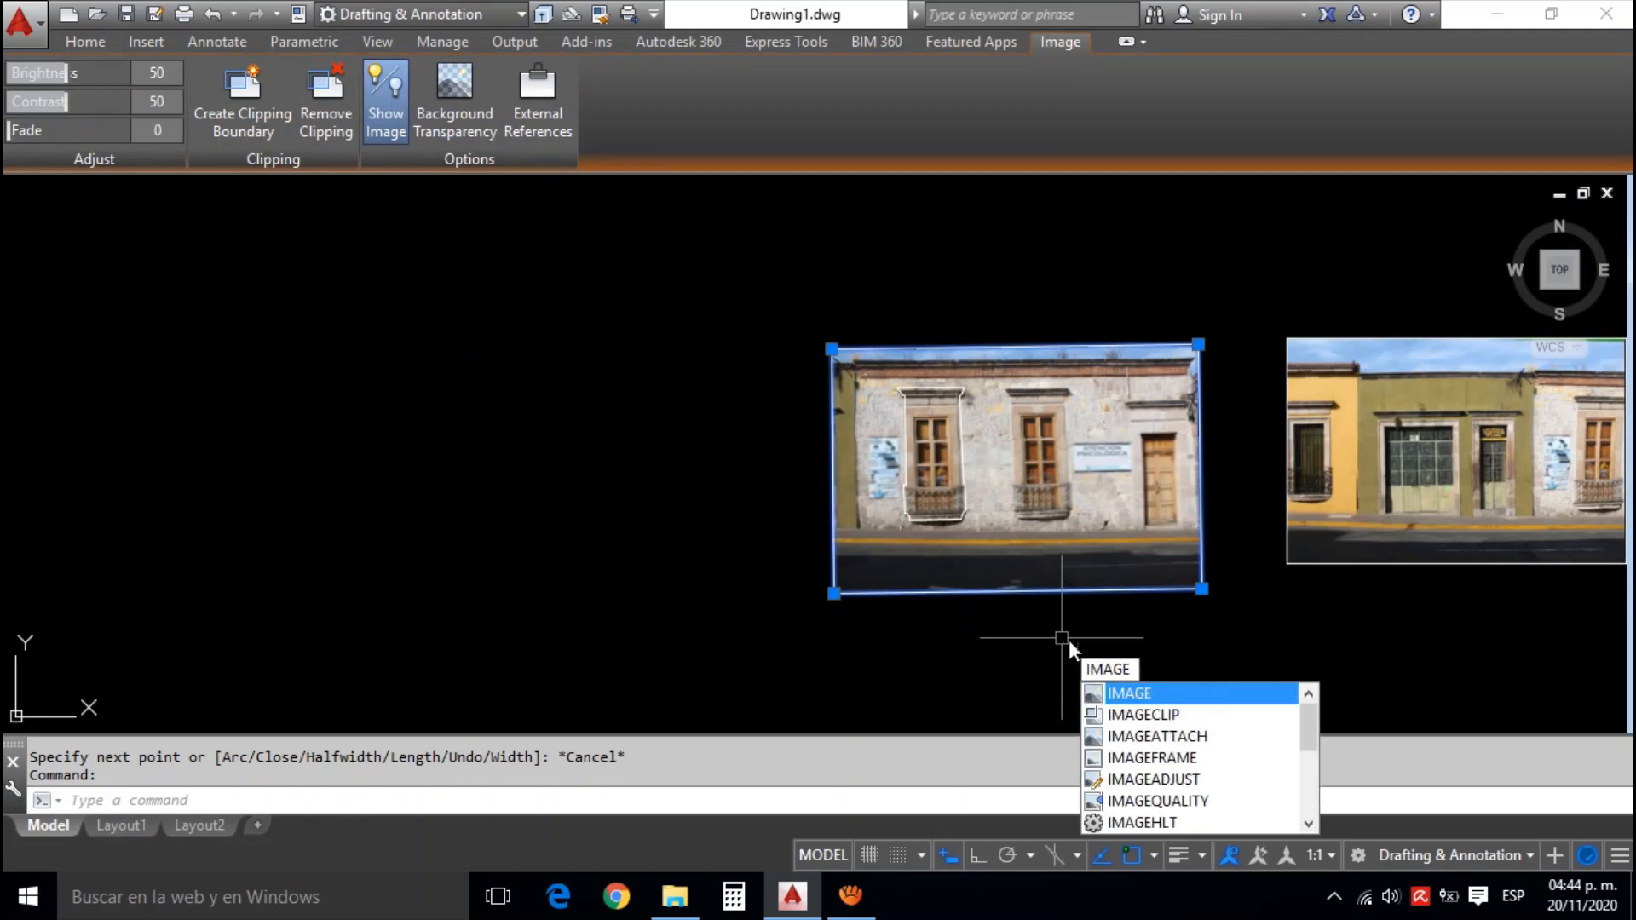
click(1169, 721)
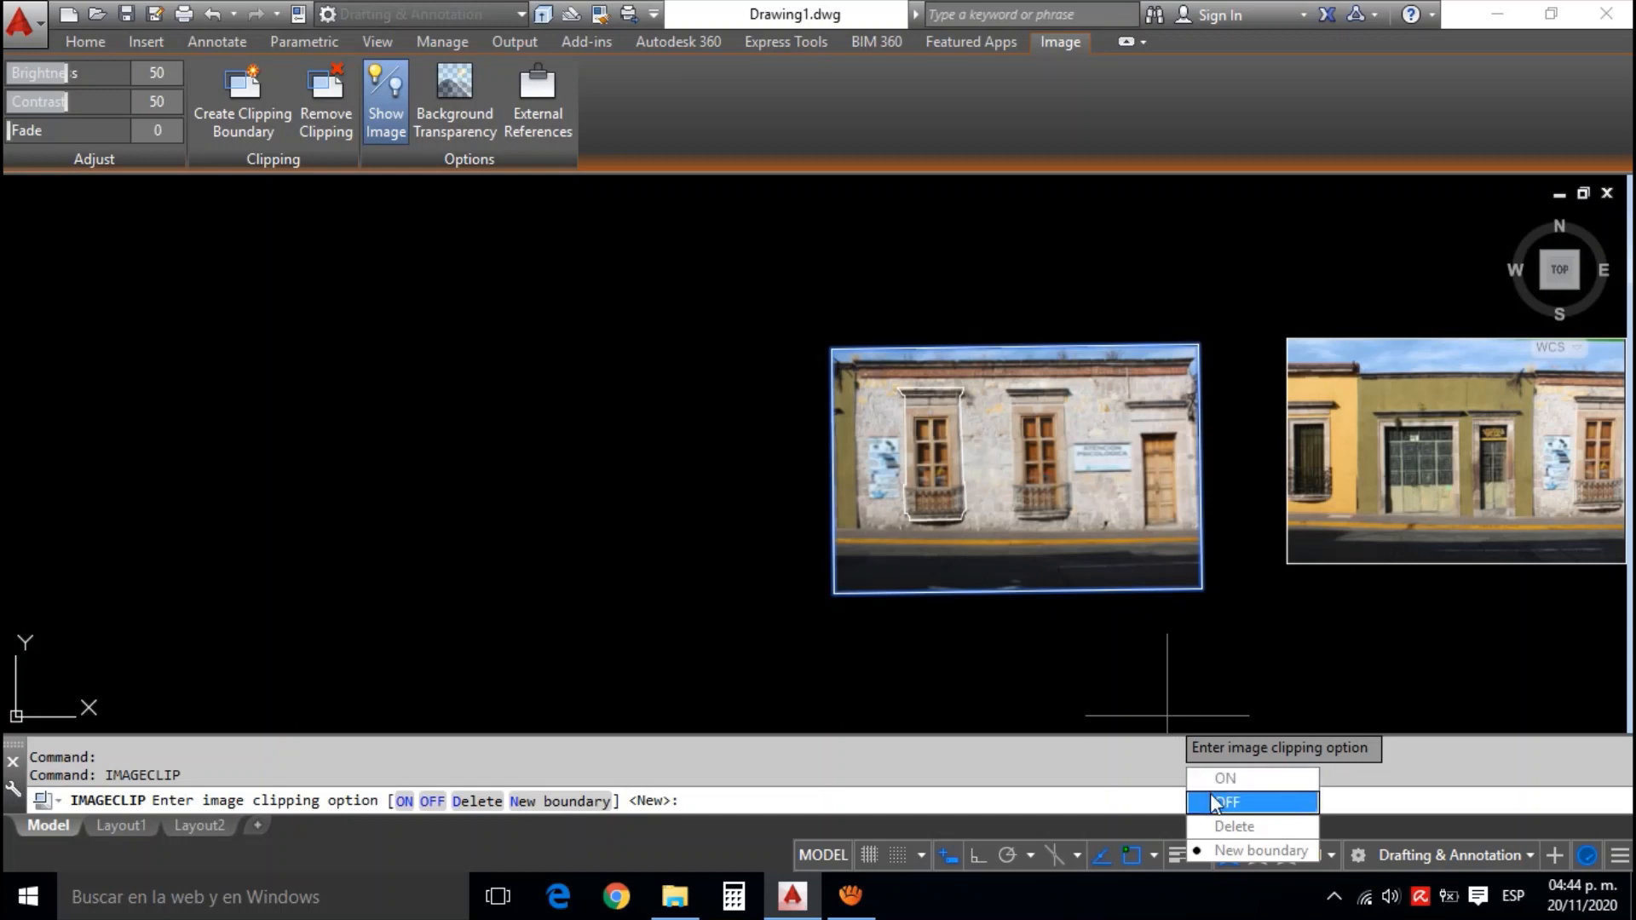
click(1241, 852)
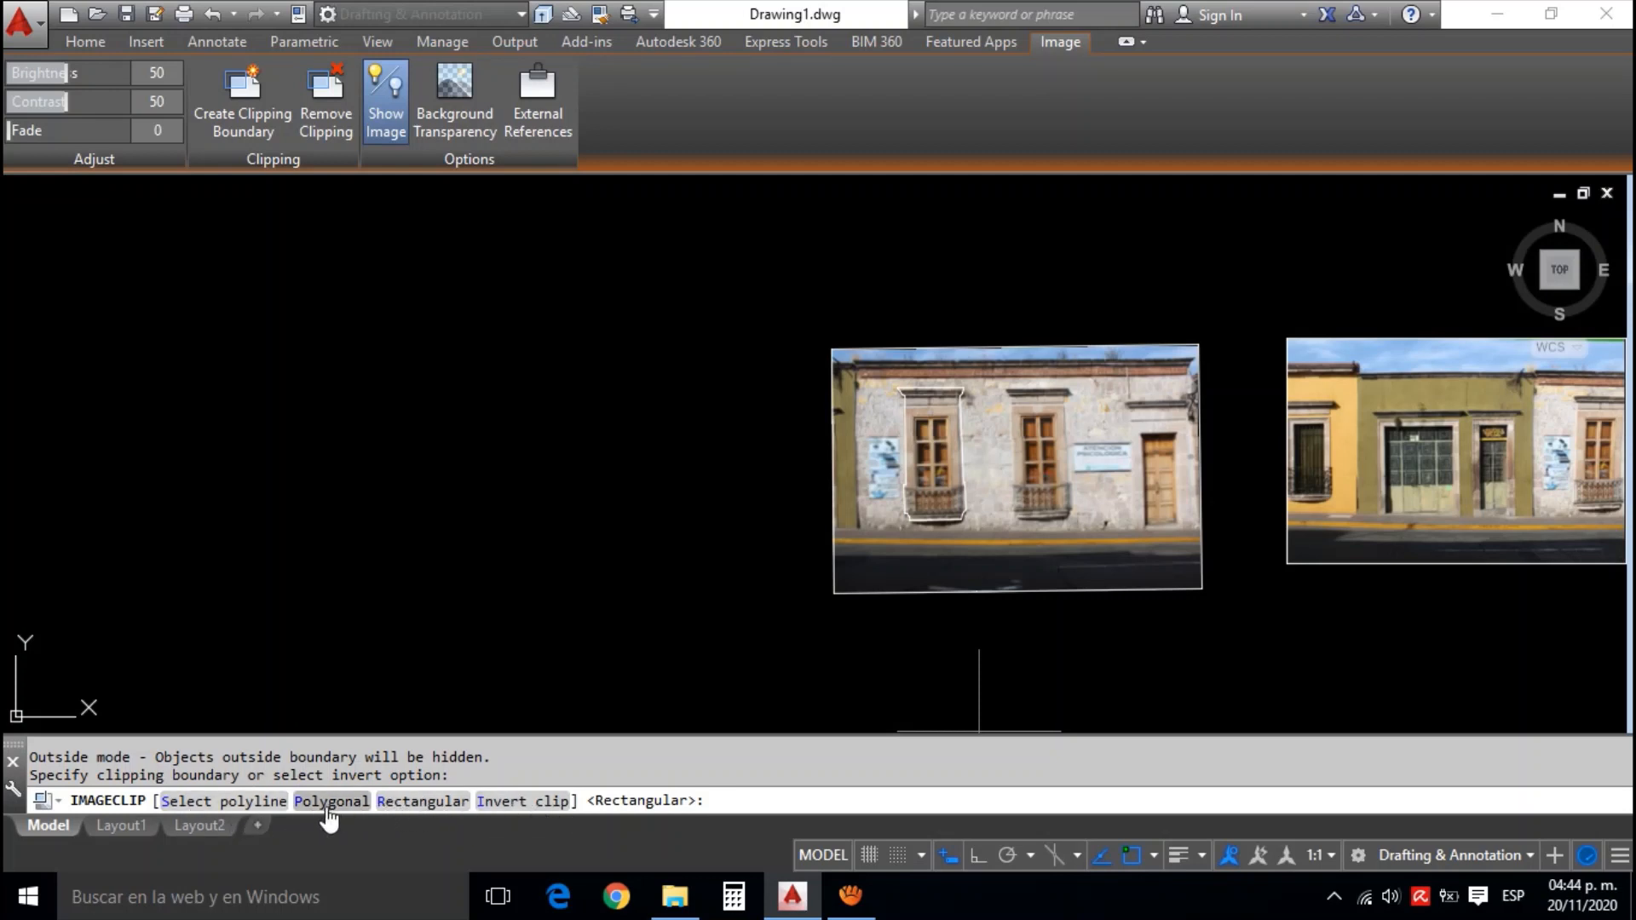
click(244, 803)
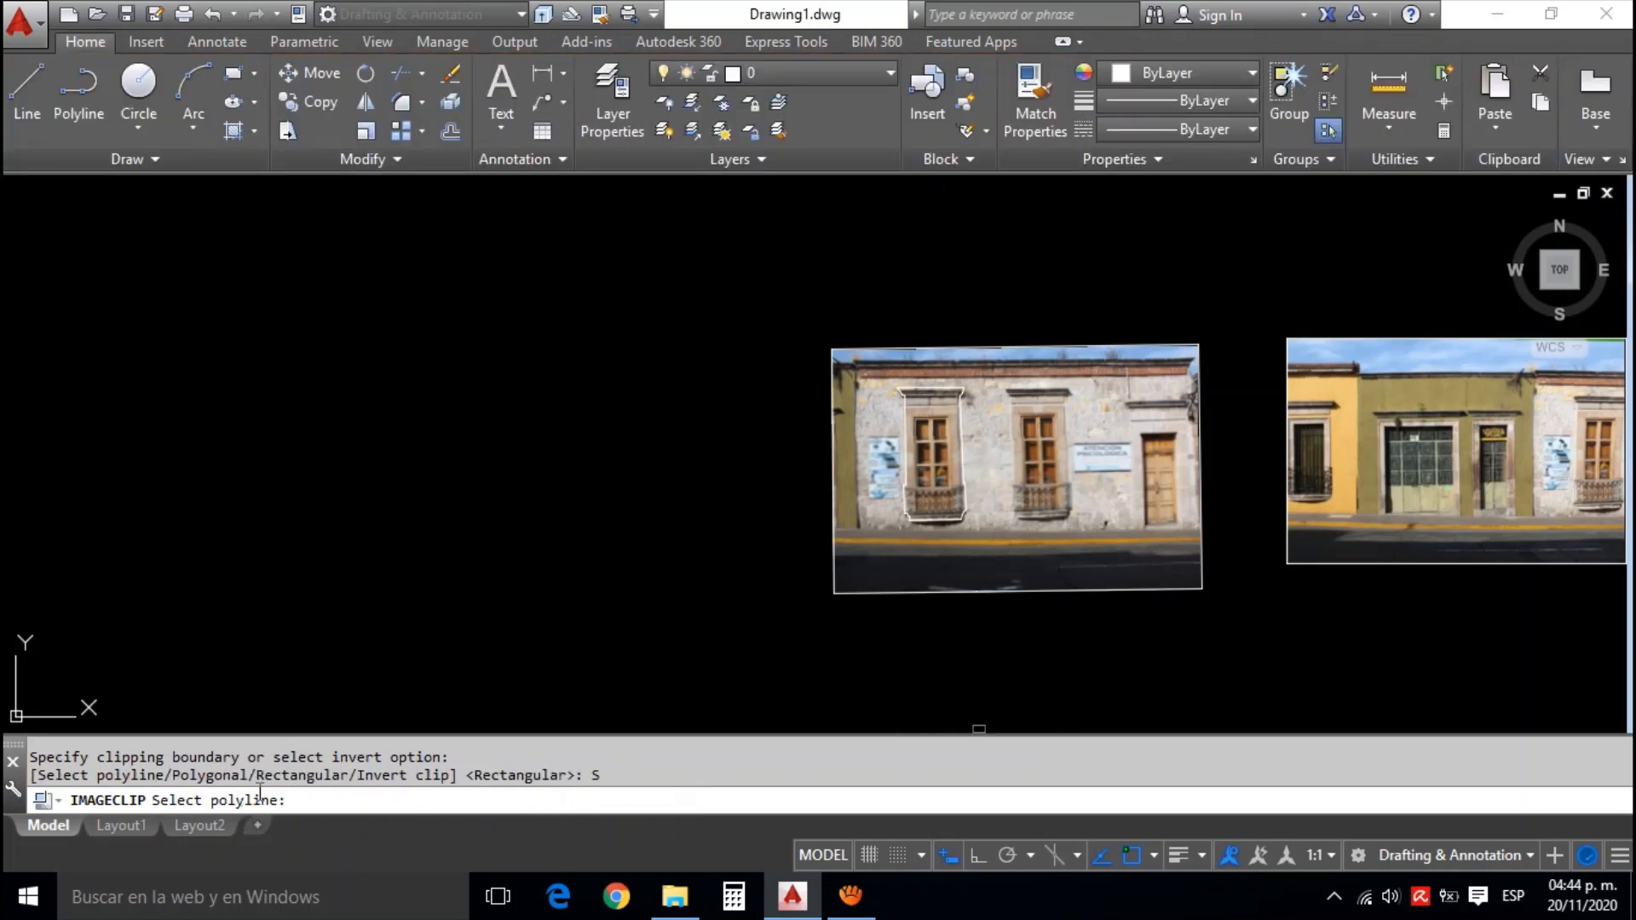
scroll(898, 505, up, 2)
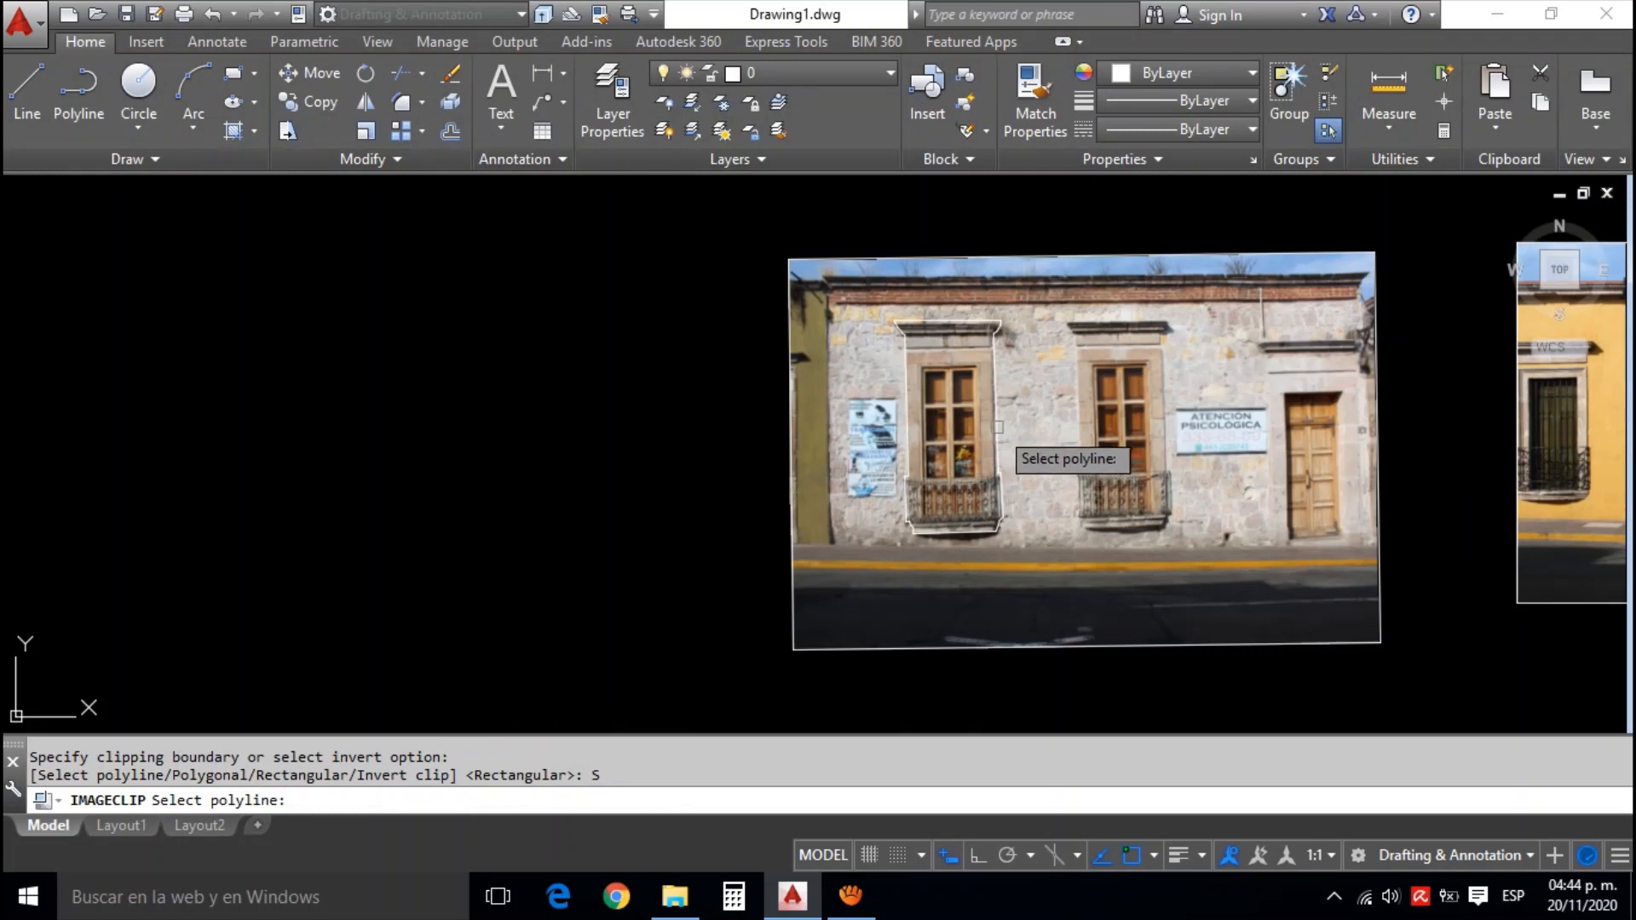
click(998, 427)
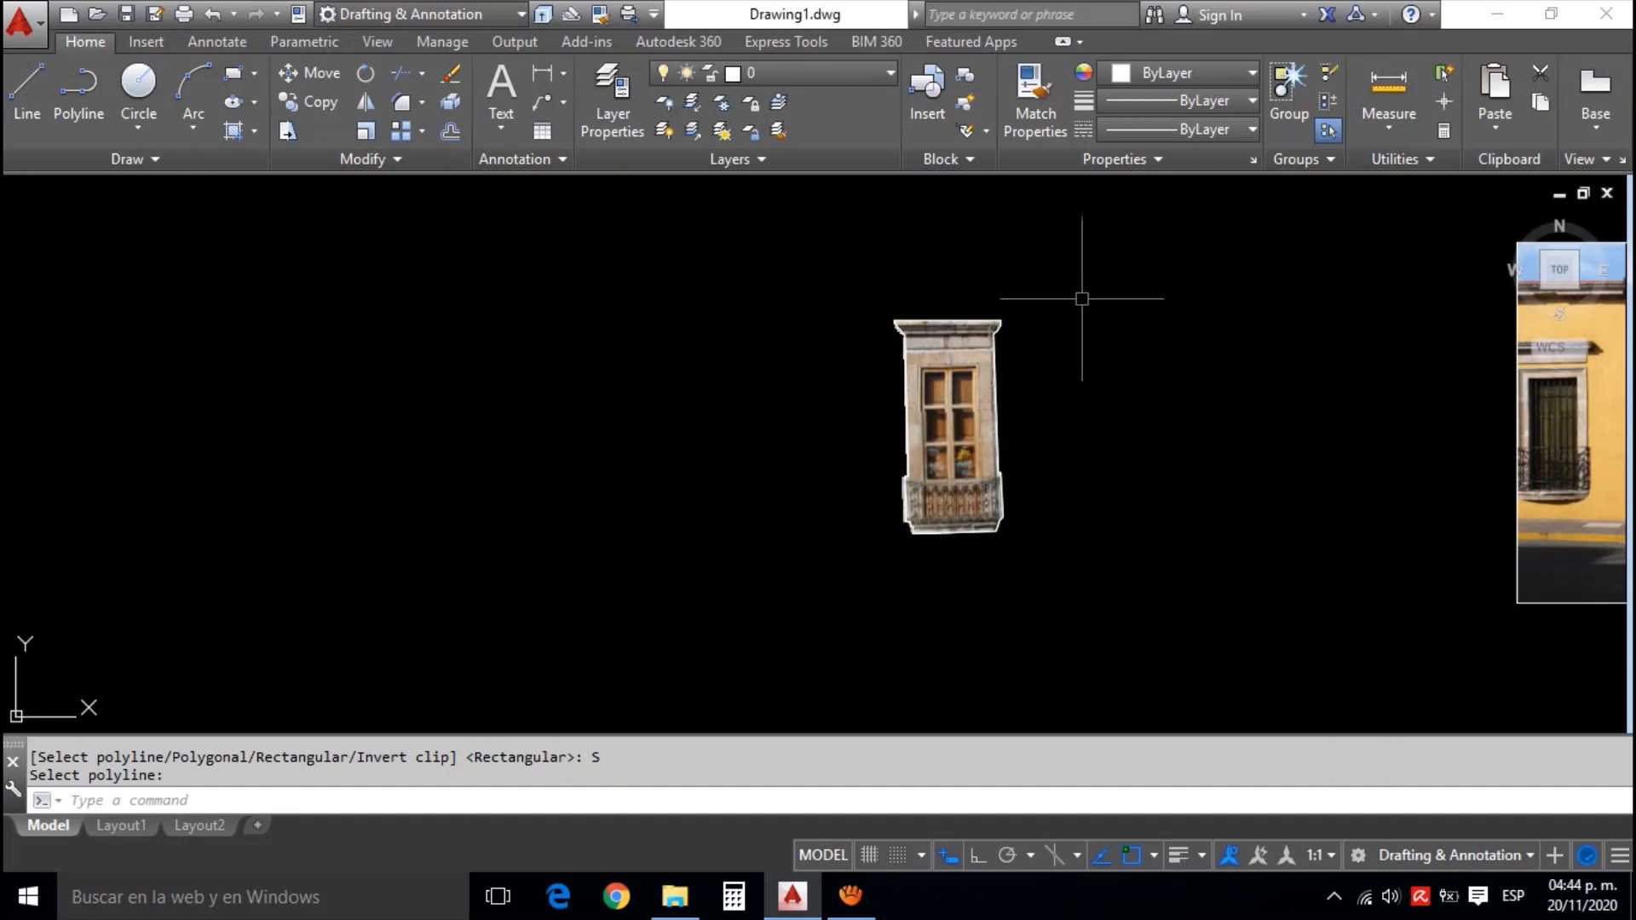
click(1056, 452)
click(956, 398)
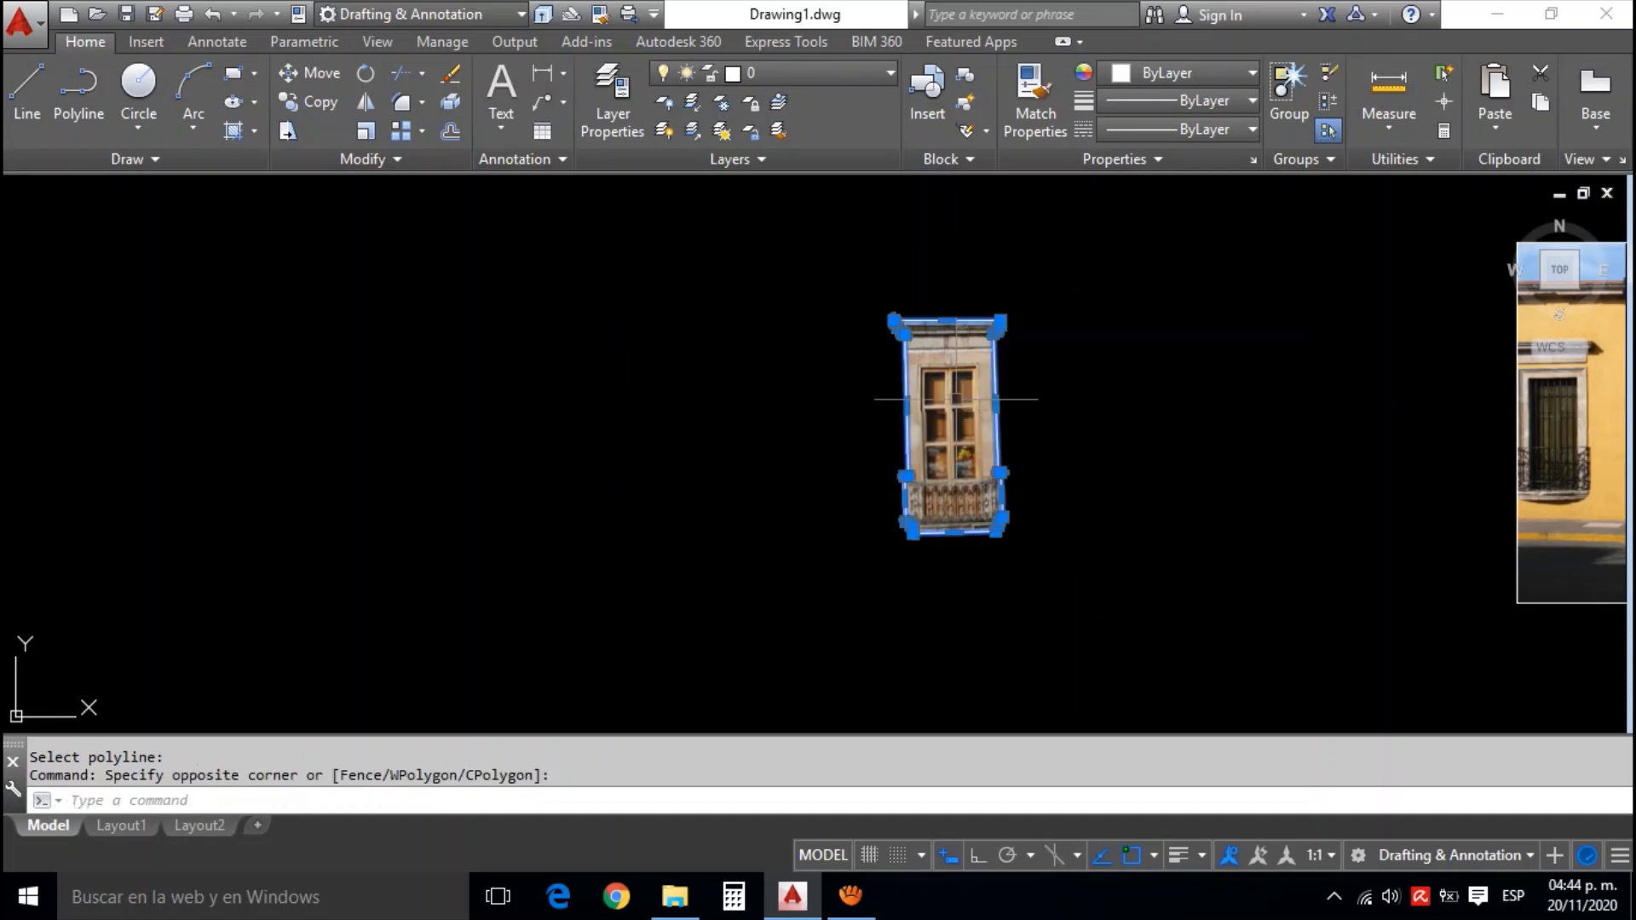
text(m)
key(Return)
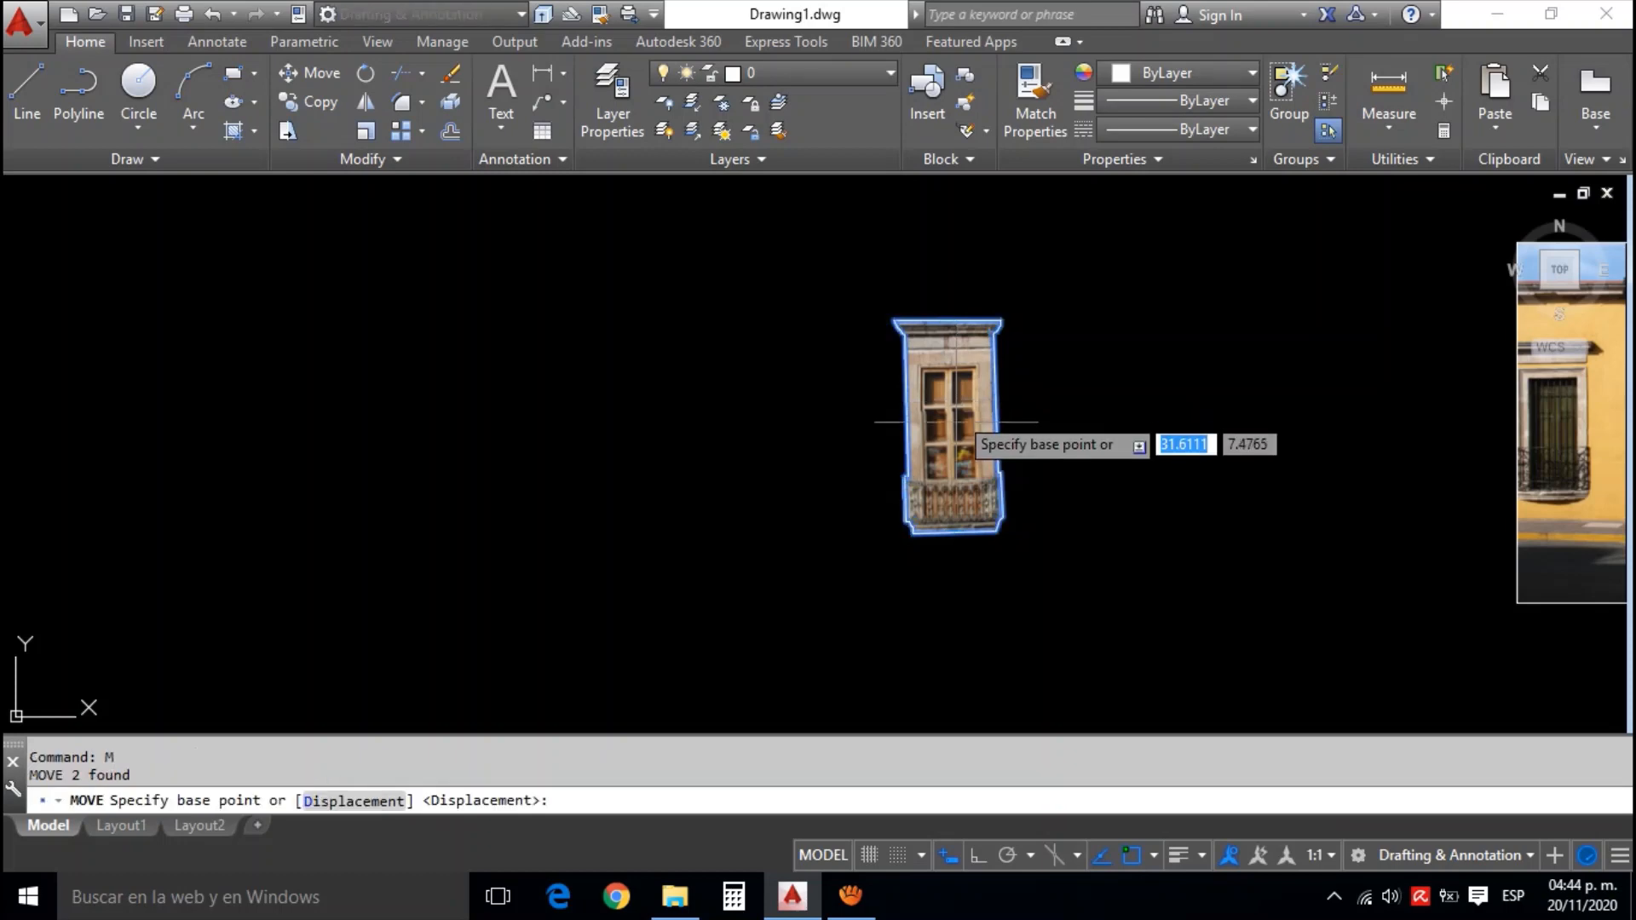
click(955, 426)
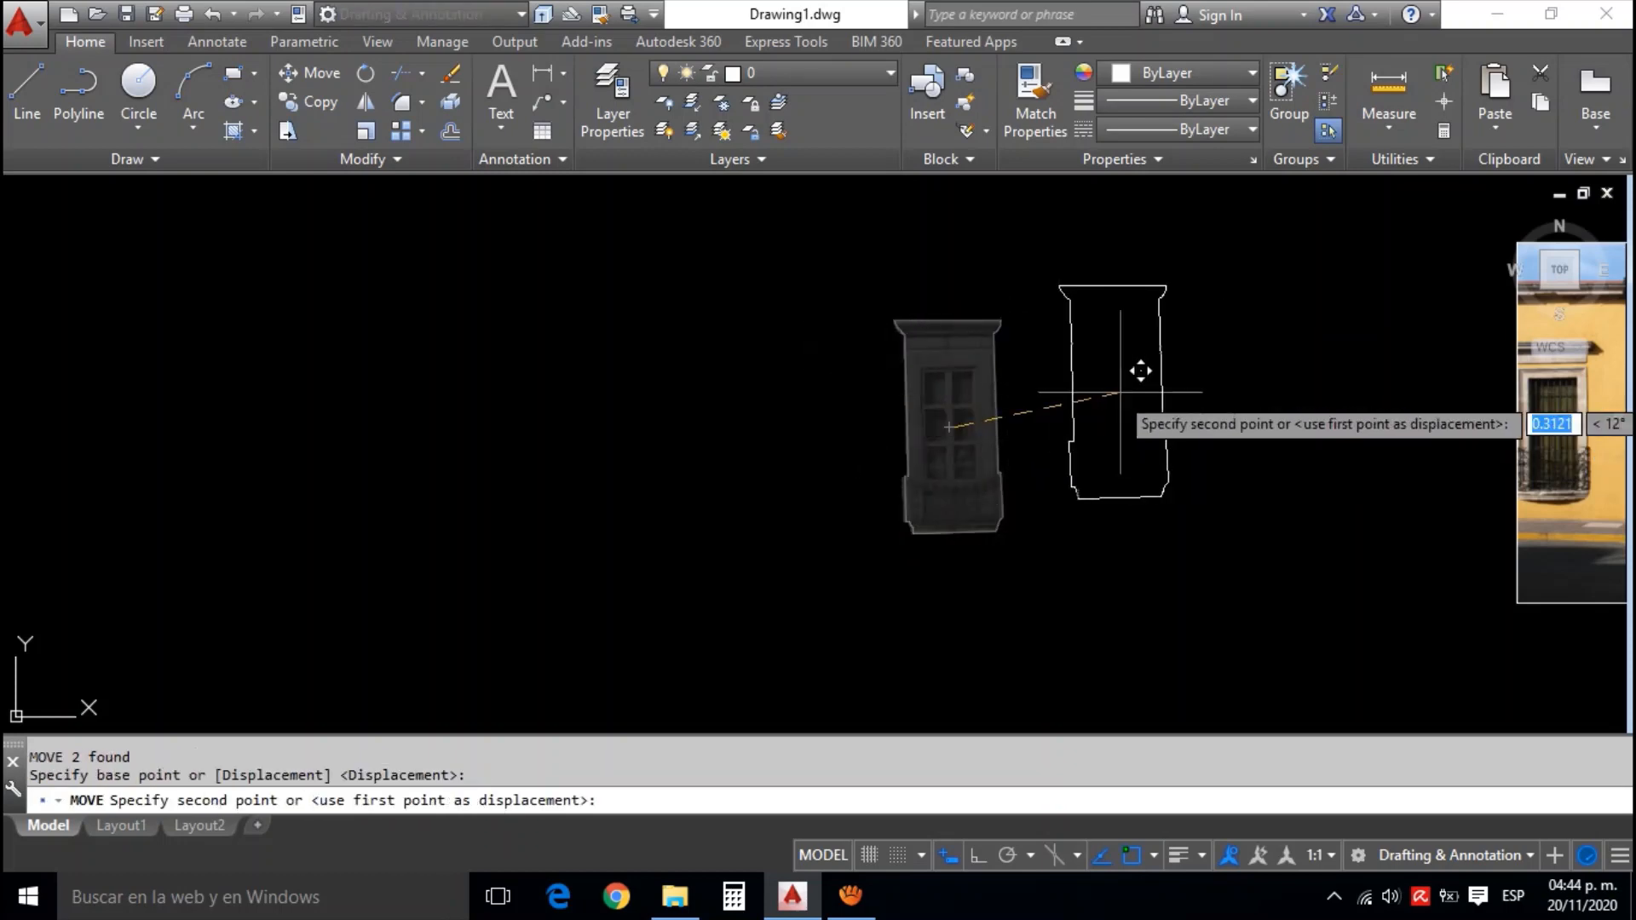
scroll(1184, 410, up, 4)
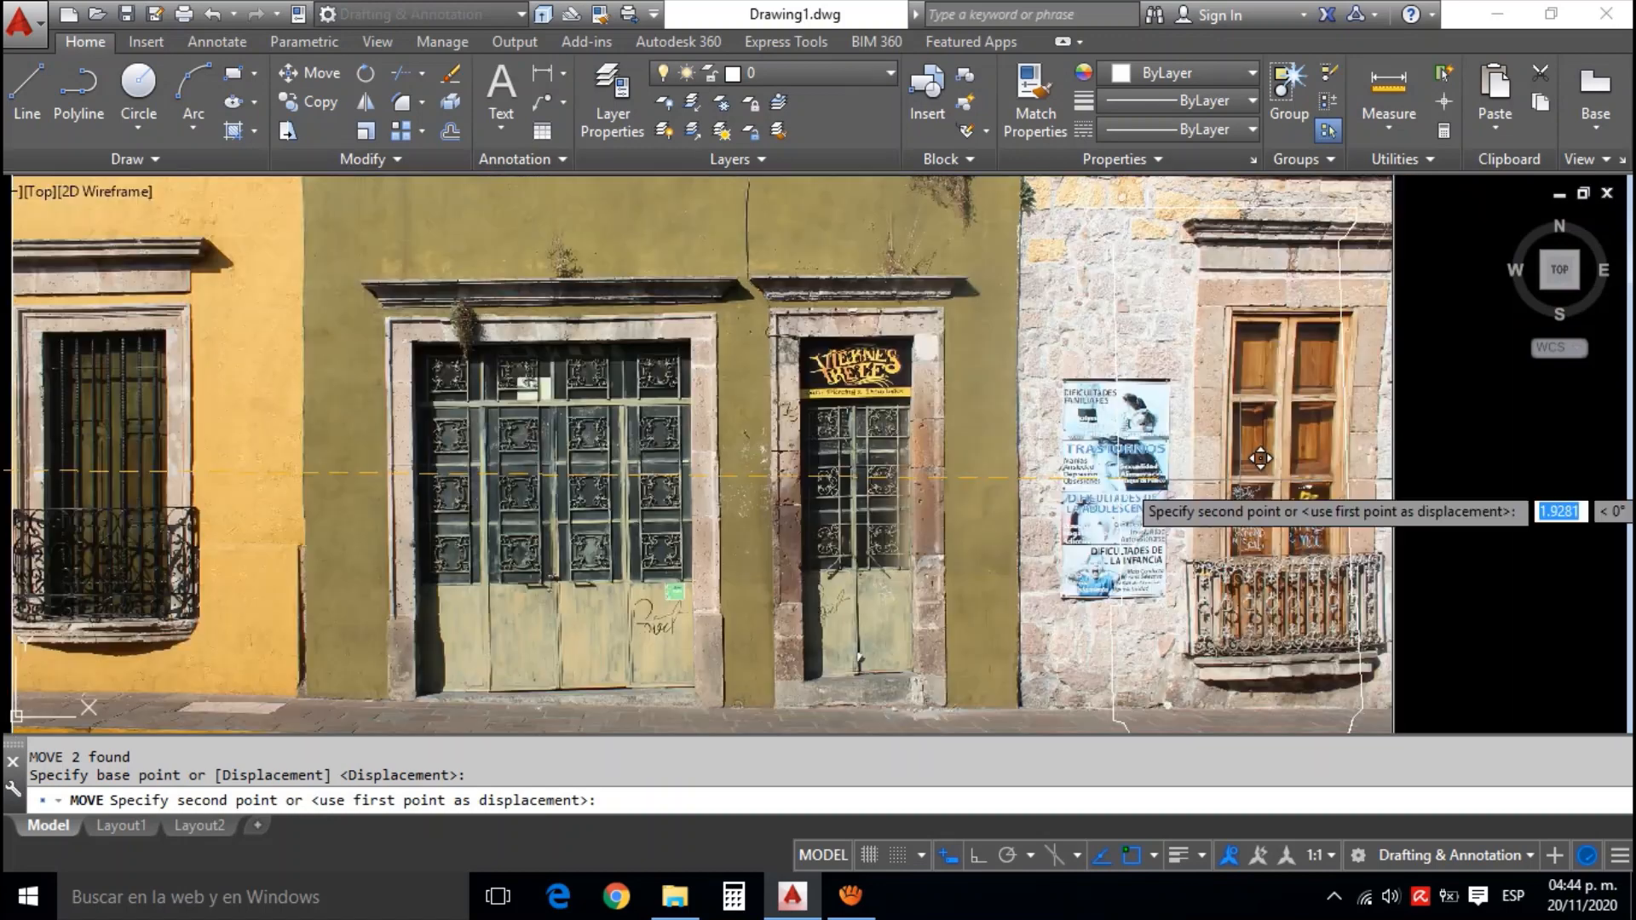
scroll(1308, 463, down, 2)
scroll(1287, 466, down, 2)
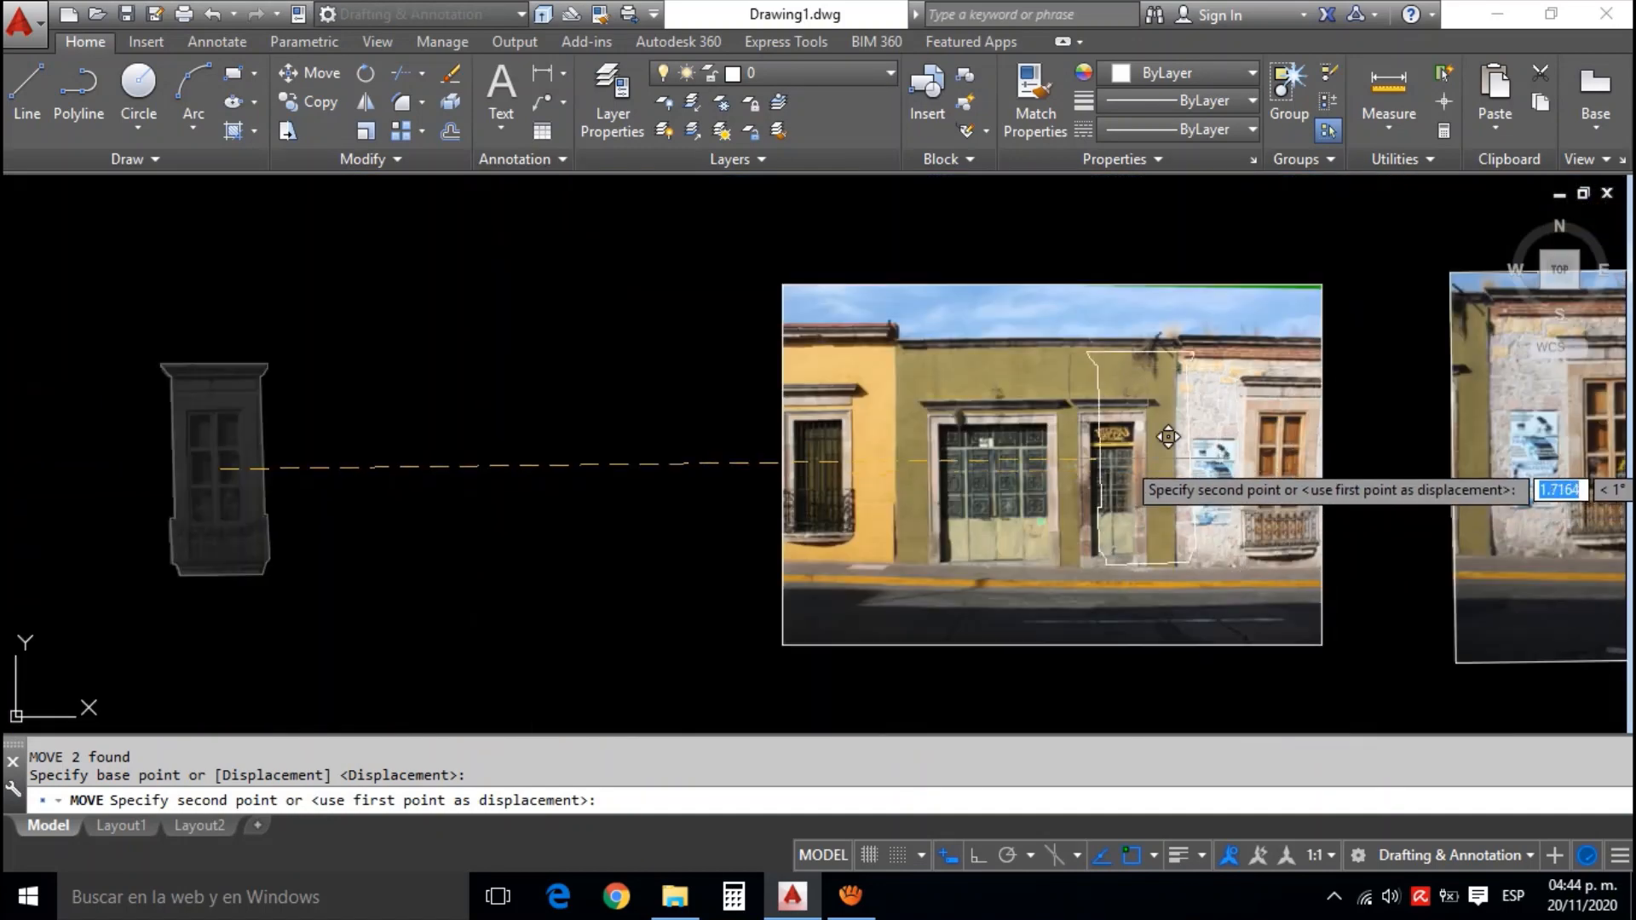
key(Escape)
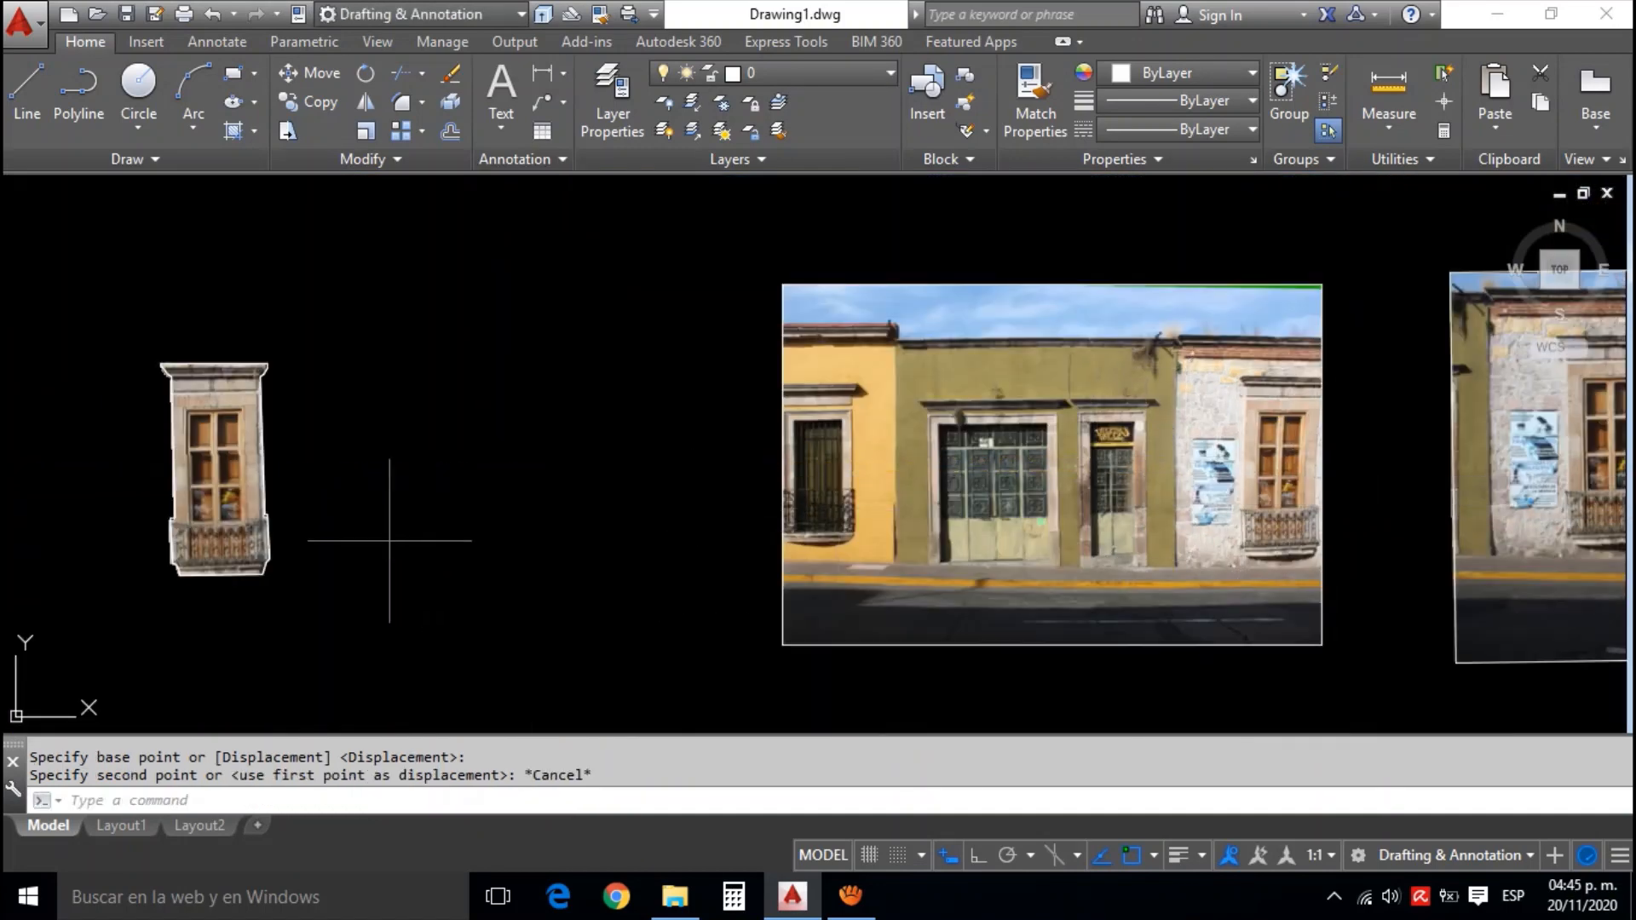
Start aligning the clipped window and its outline, matching its sill's underside to the sill of the window in the green and yellow facade photo
click(388, 544)
click(216, 461)
text(al)
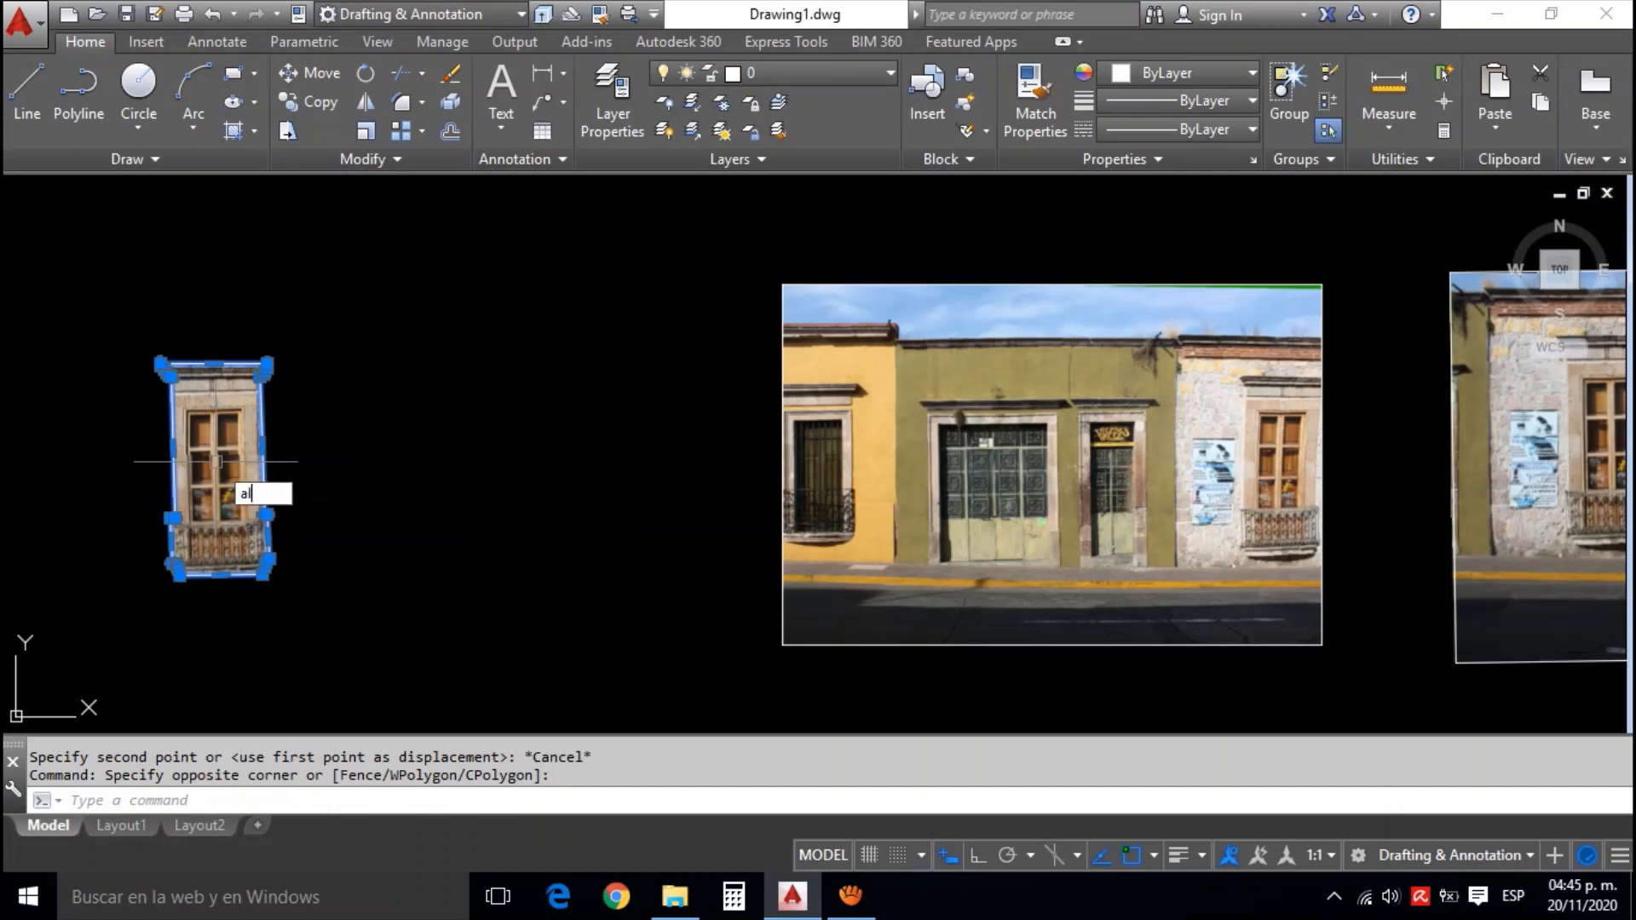
key(Return)
scroll(223, 558, up, 2)
click(224, 558)
scroll(584, 571, down, 3)
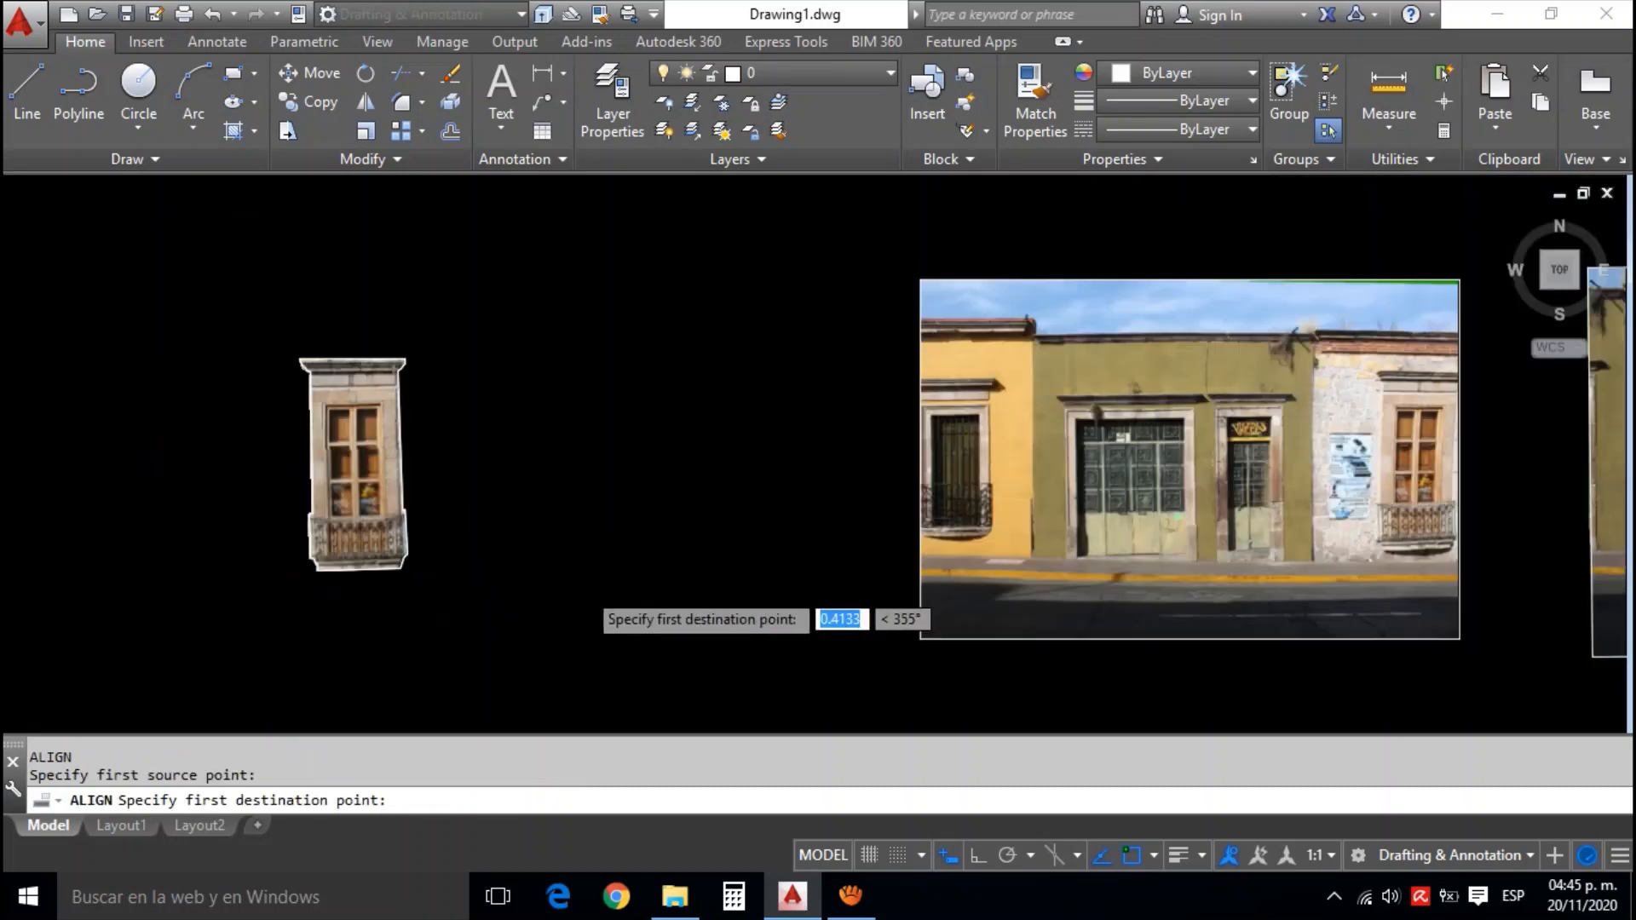
scroll(1045, 561, up, 4)
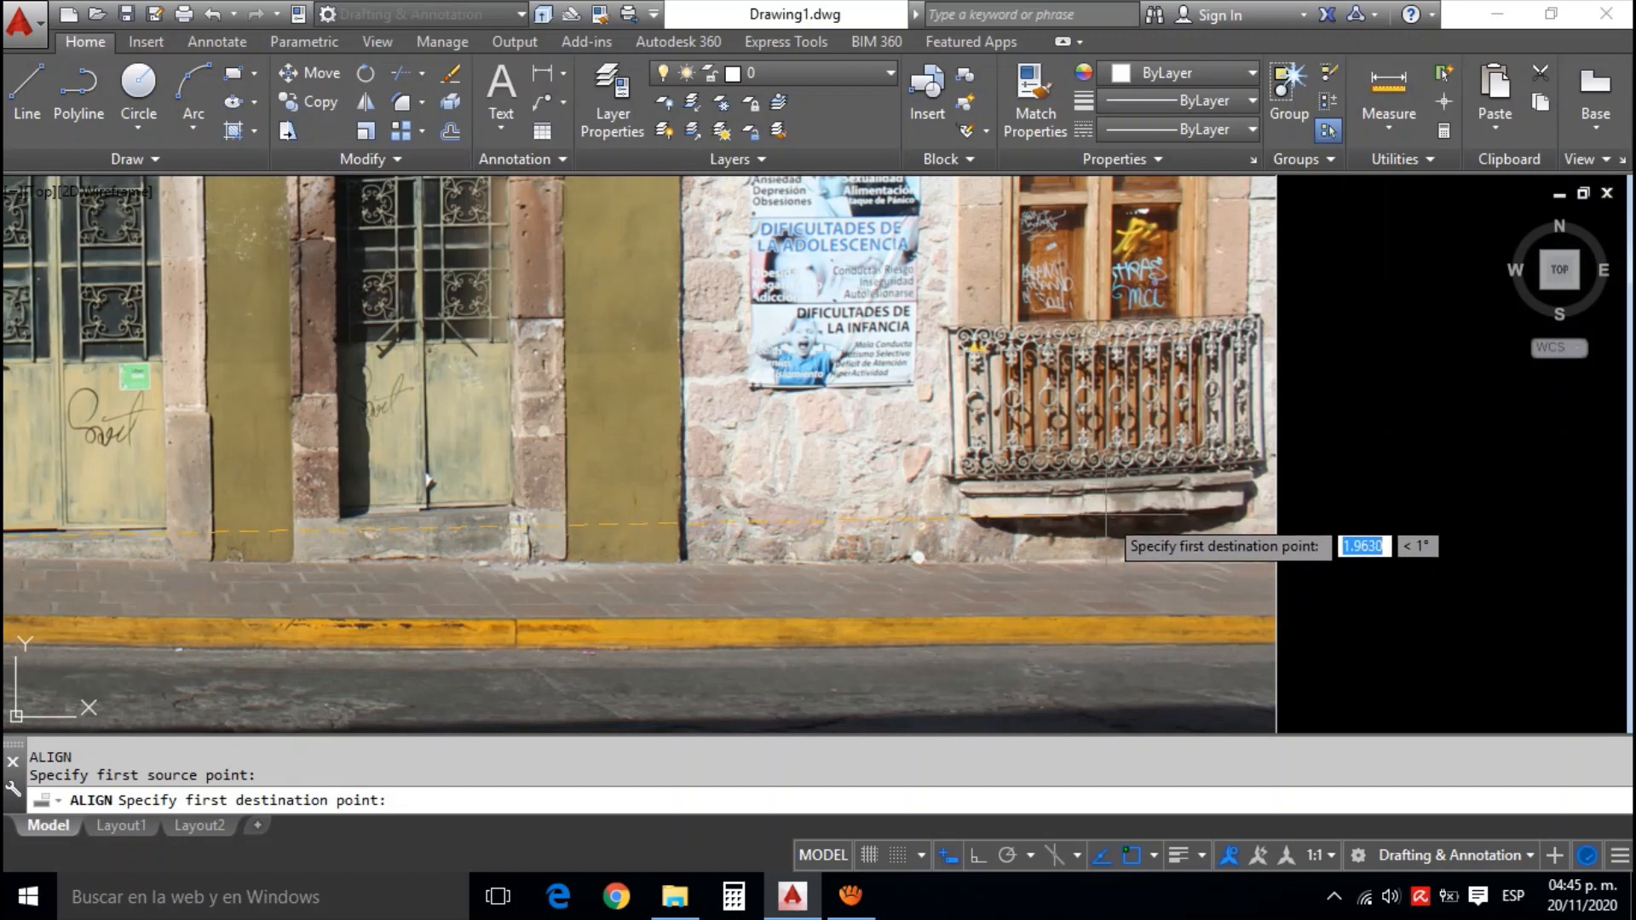
click(1107, 518)
Finish aligning the clipped window and its outline, matching the cornice's top to the cornice in the green and yellow facade photo, with scaling enabled
scroll(1107, 517, down, 4)
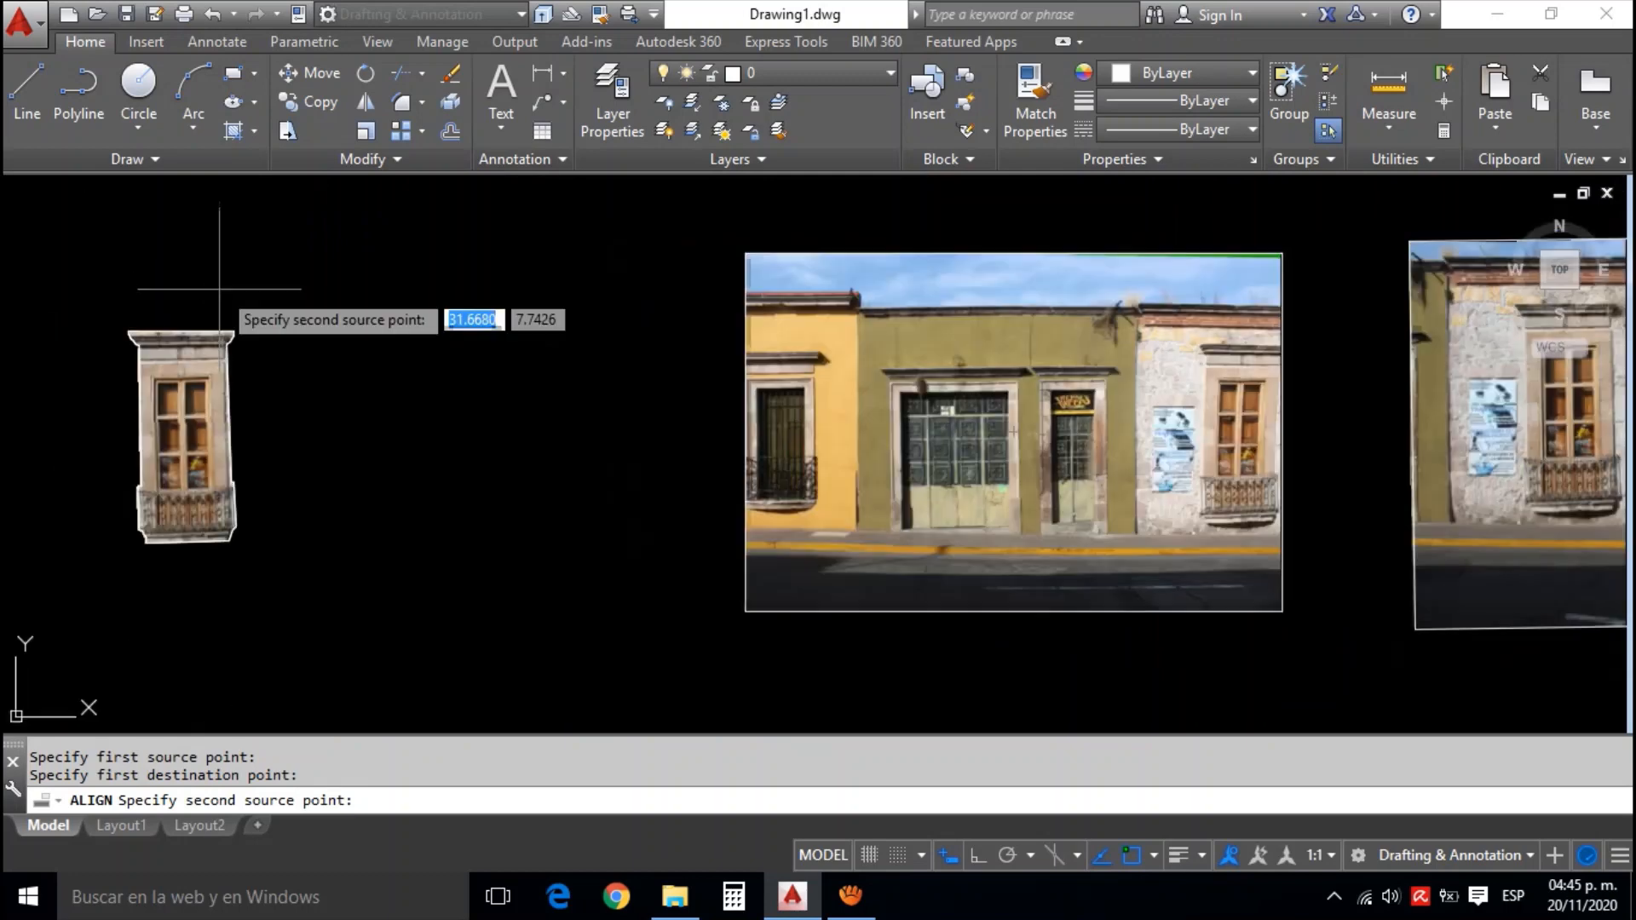
click(234, 333)
scroll(1301, 370, up, 6)
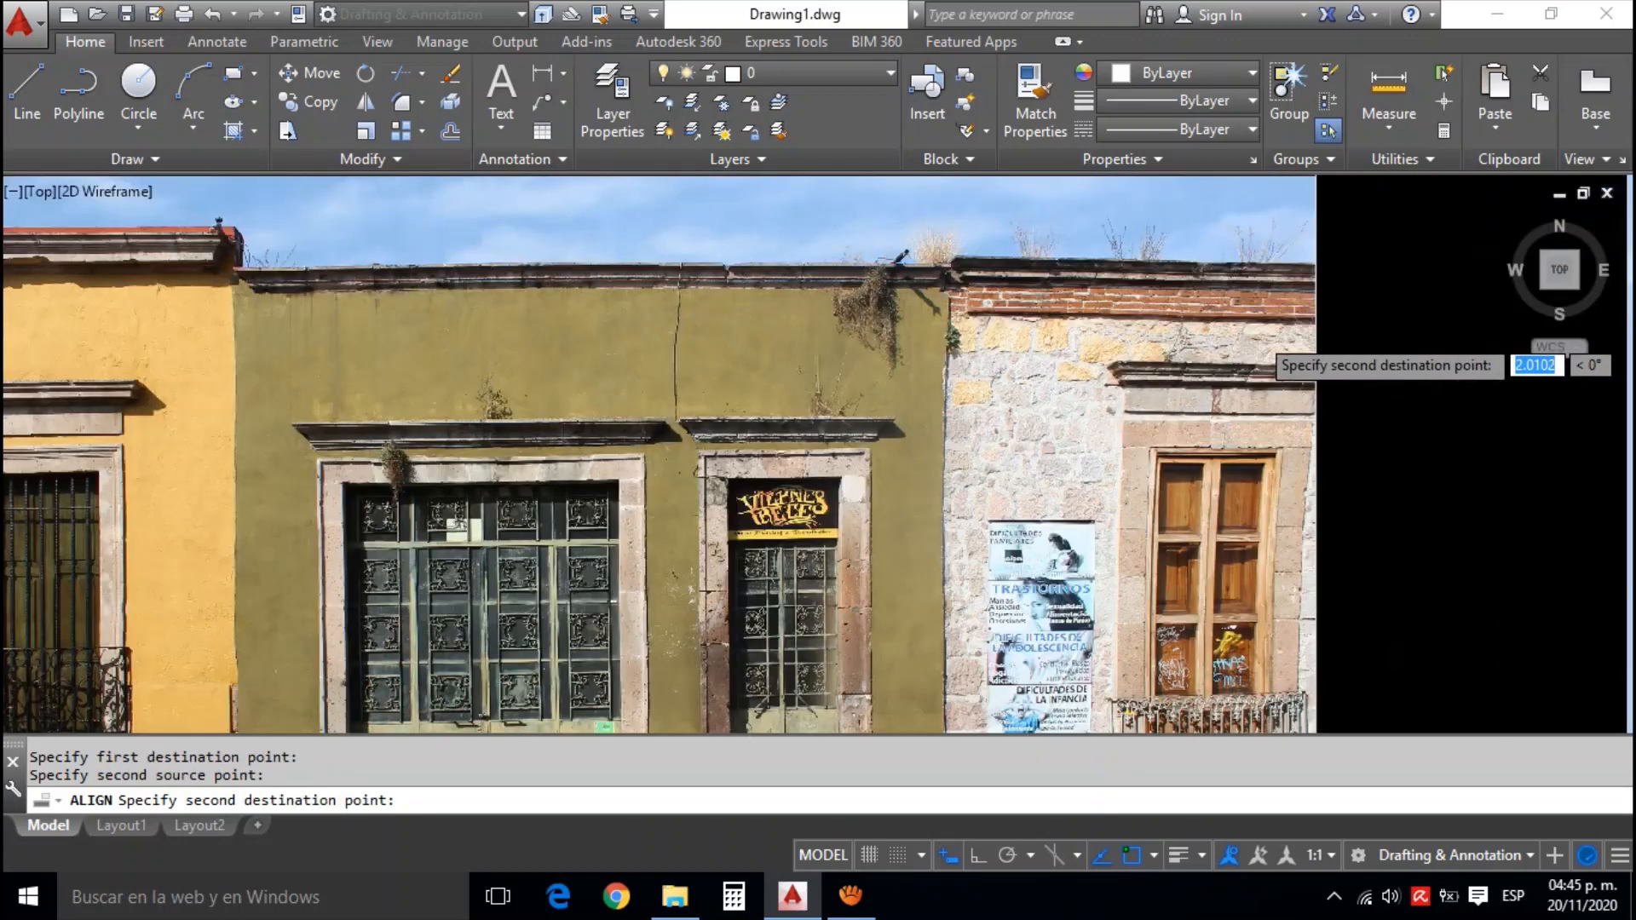
click(1207, 375)
key(Return)
text(y)
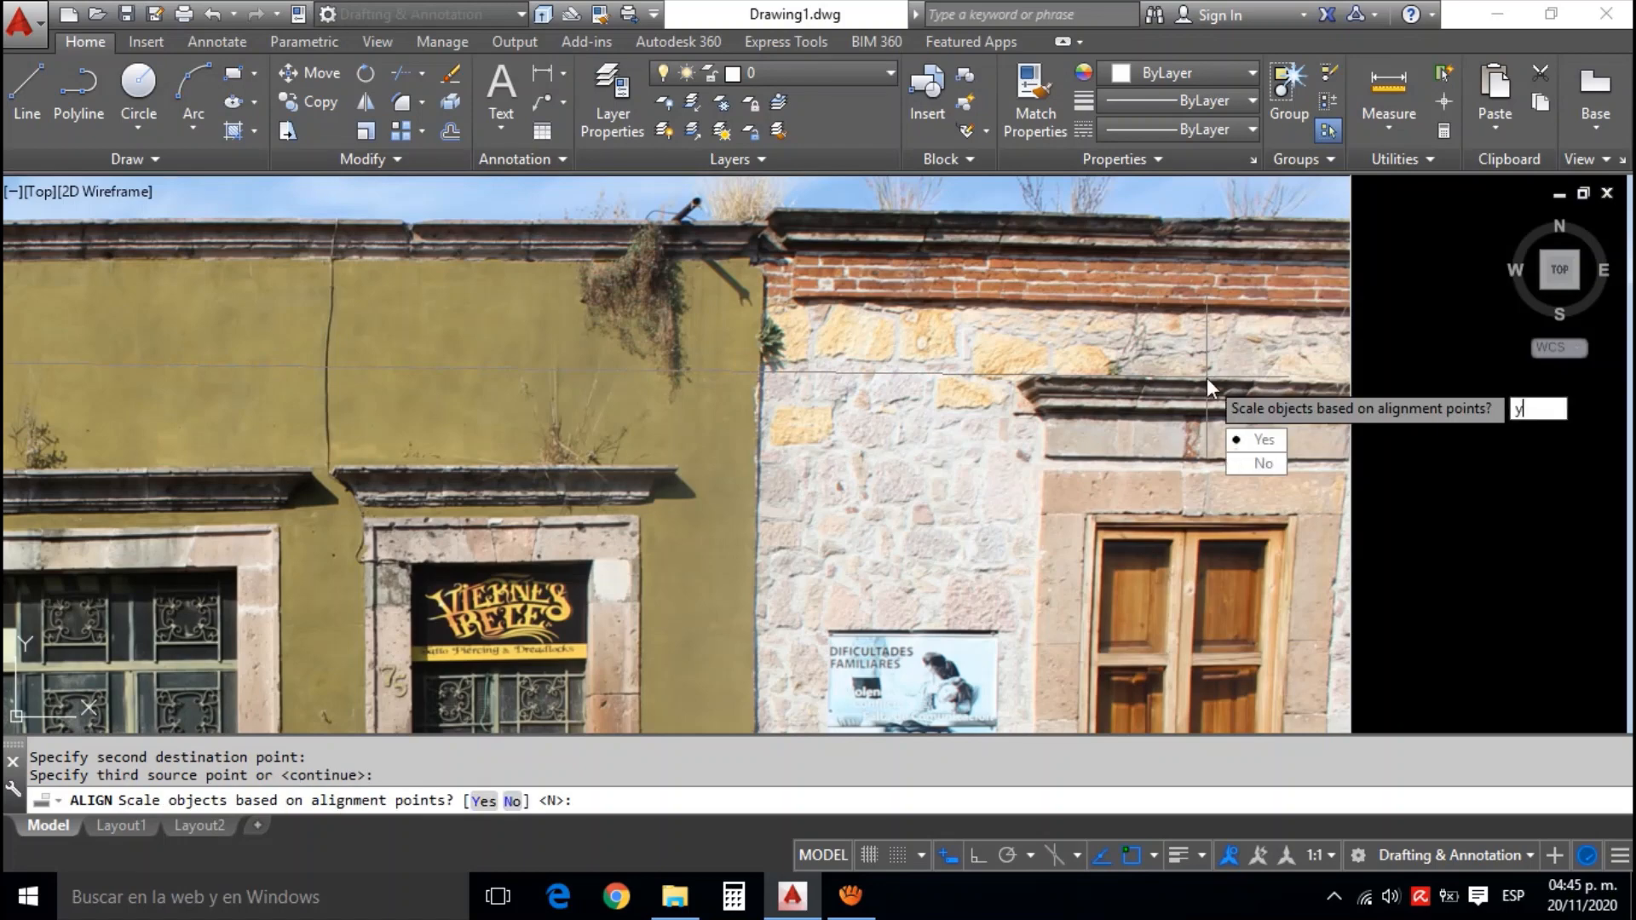
key(Return)
scroll(1207, 377, down, 5)
scroll(1304, 383, up, 3)
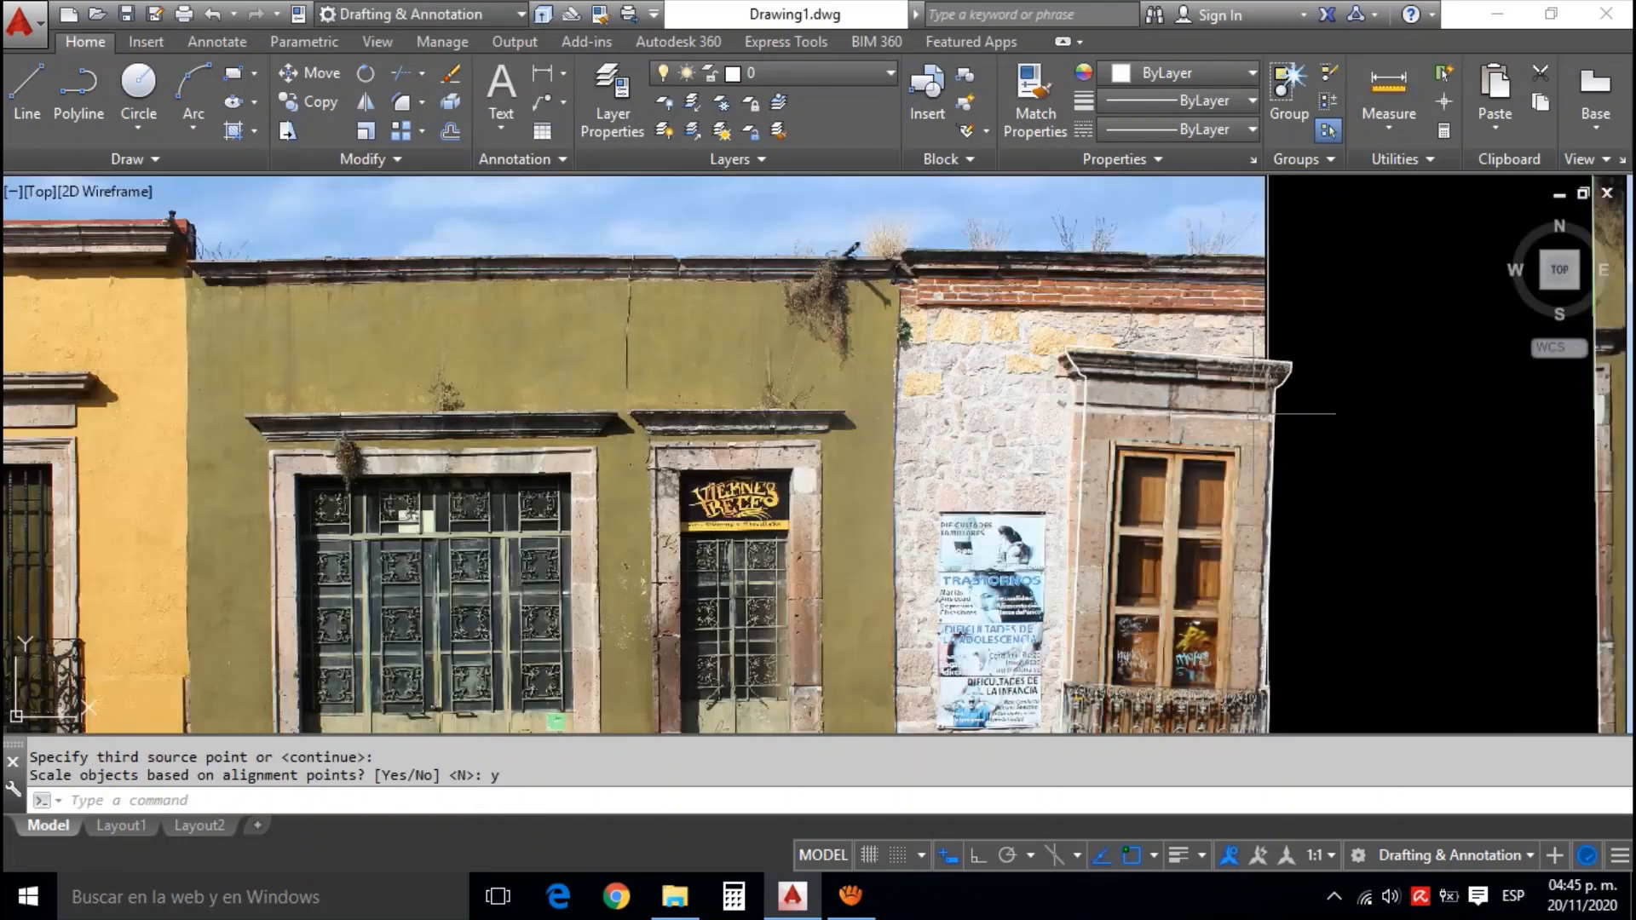
Rotate the clipped window and its outline about a point on the sill's underside, accepting the default angle of 4 degrees
scroll(1307, 364, up, 3)
click(1309, 375)
click(1269, 345)
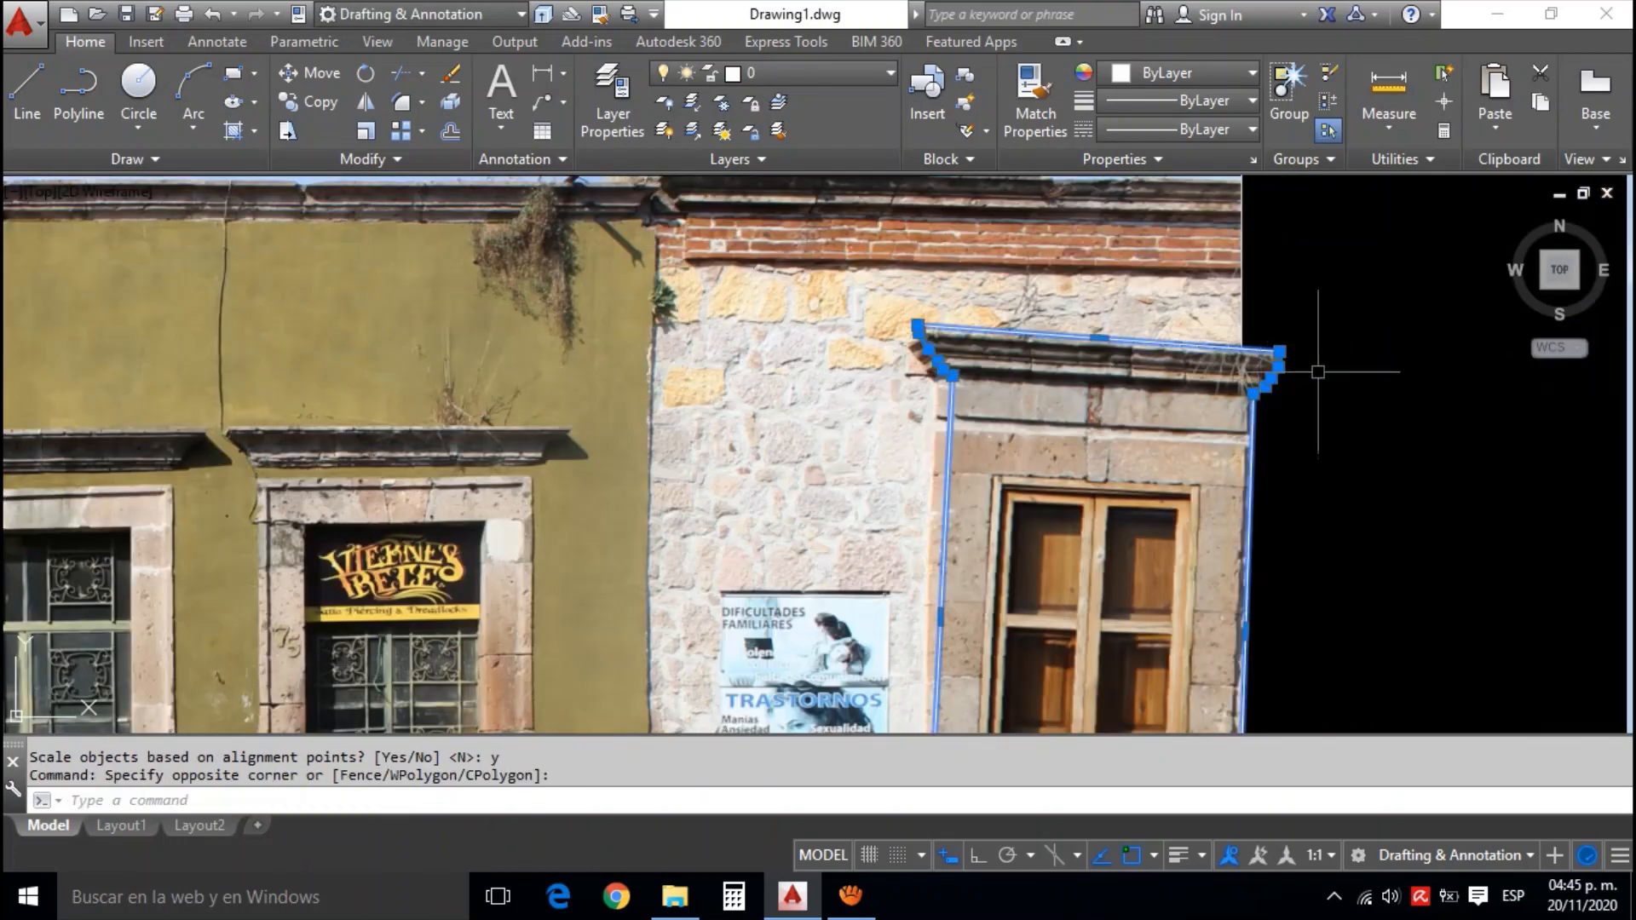
drag(1315, 446, 1253, 347)
text(ro)
key(Return)
scroll(1295, 426, down, 3)
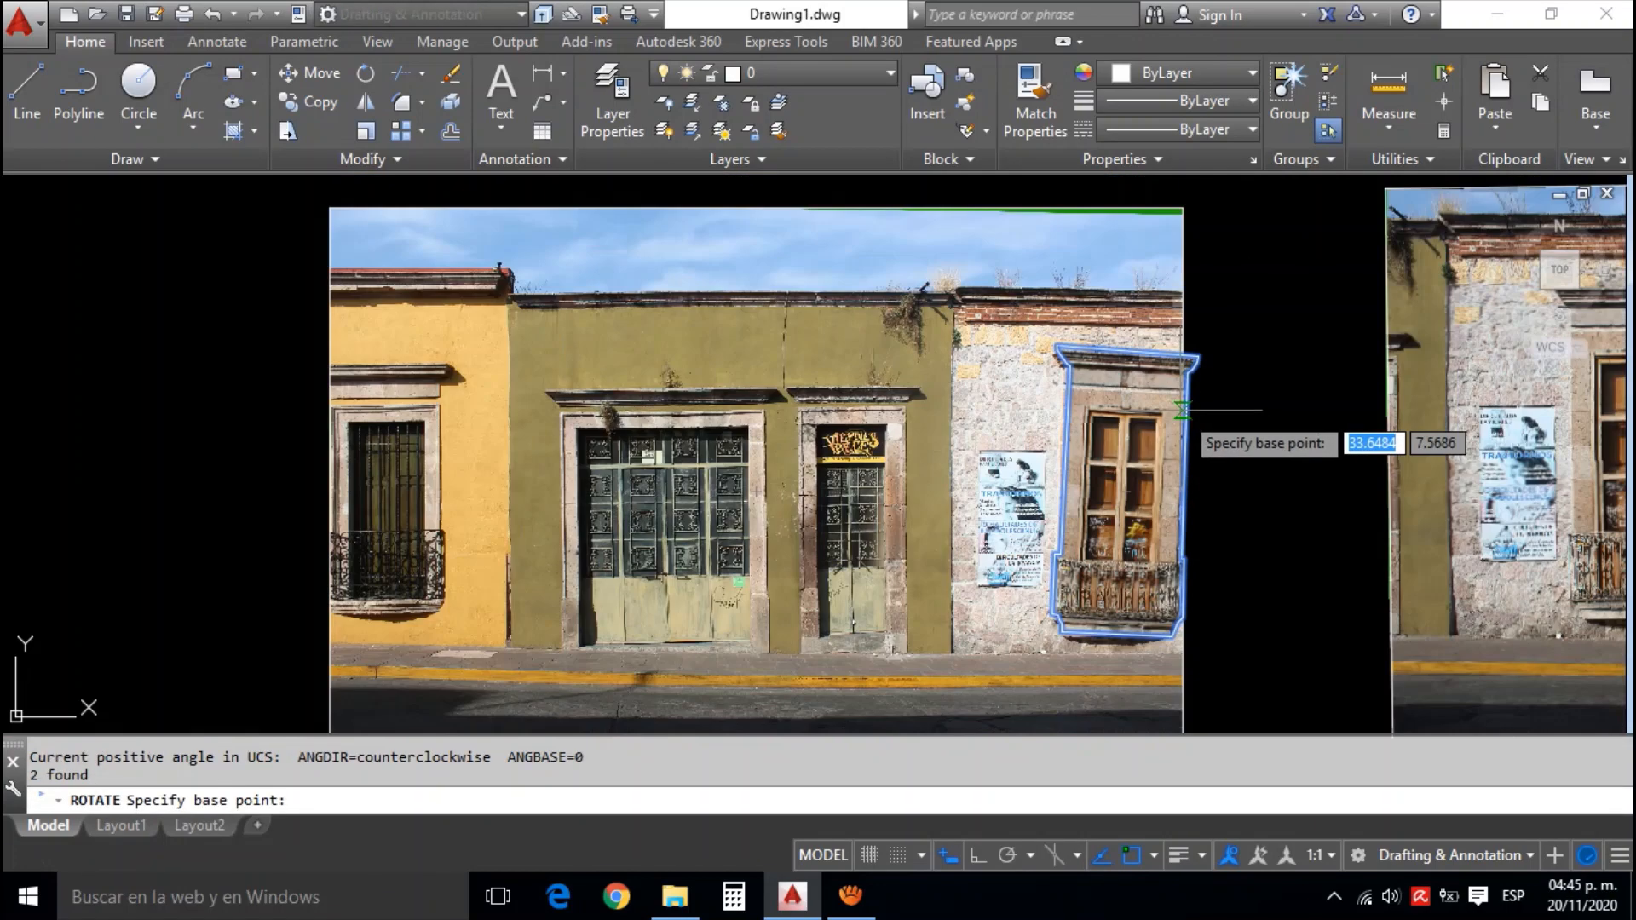
scroll(1296, 420, up, 2)
scroll(1205, 596, up, 3)
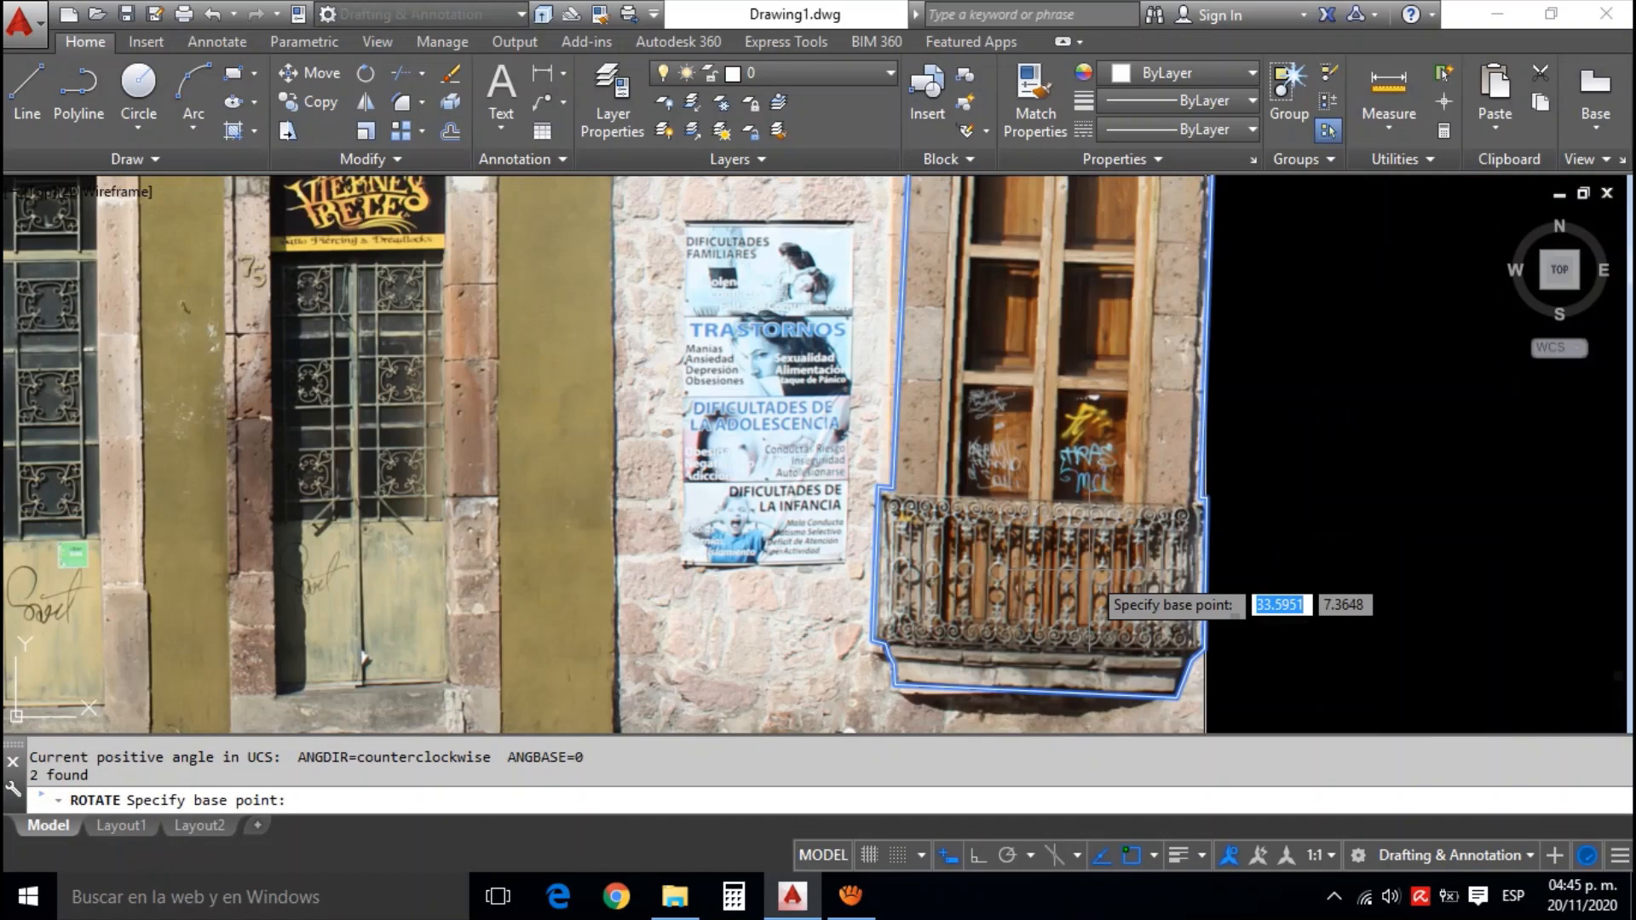
click(1058, 692)
scroll(1198, 614, down, 3)
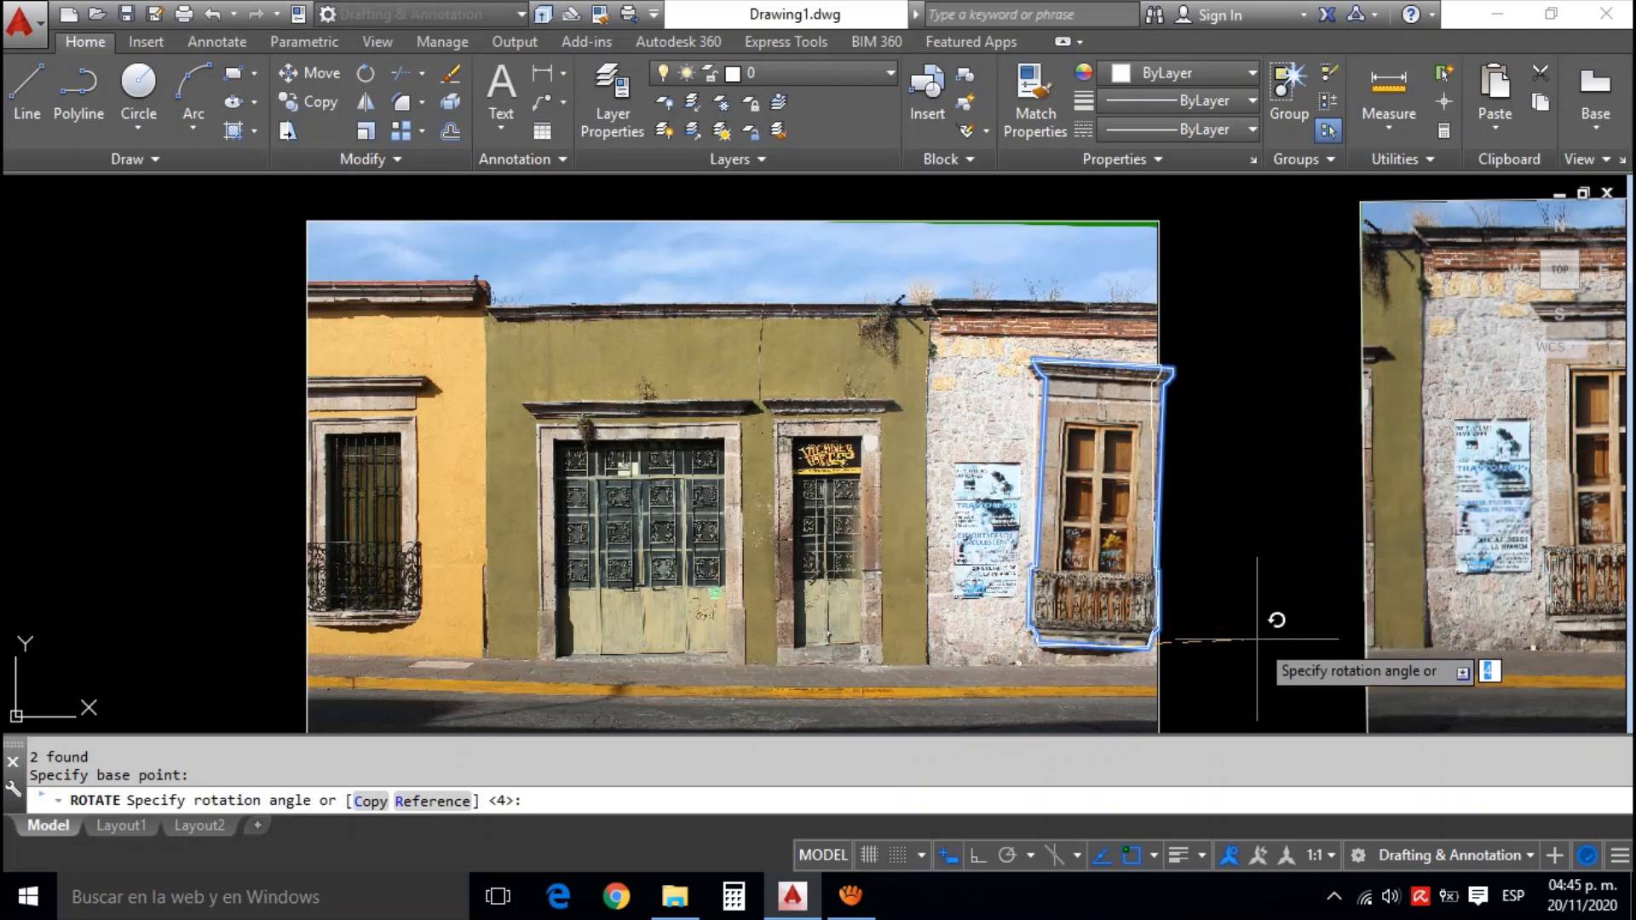
key(Return)
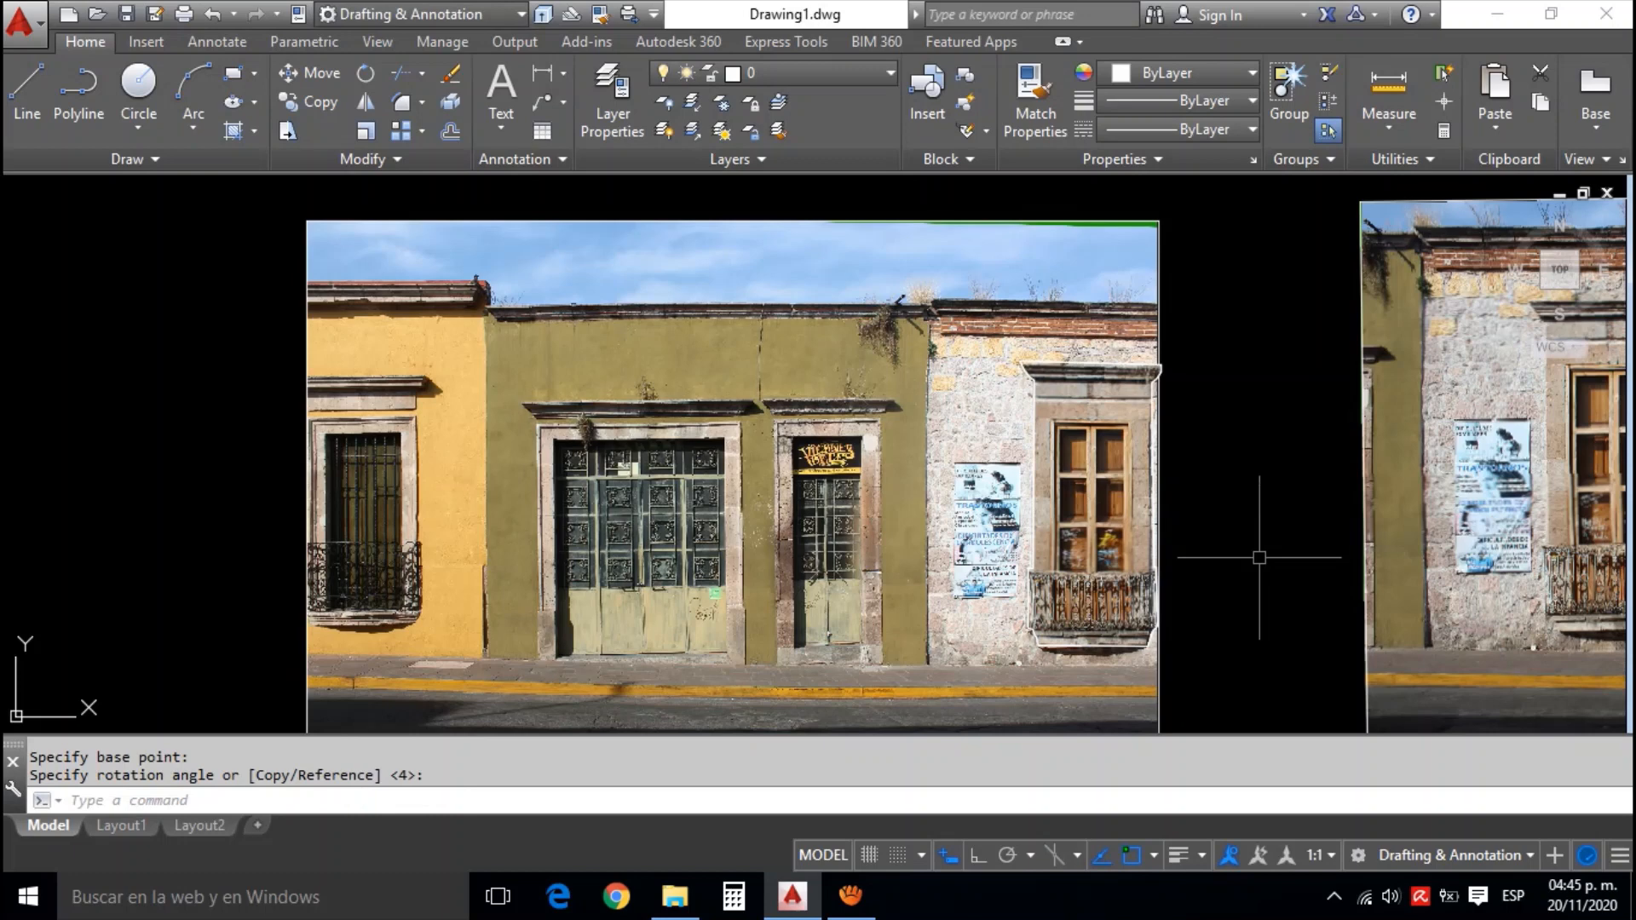
Look over the assembled row of facade photos, from the green and yellow facade to the red one
scroll(1259, 558, down, 2)
mouse_move(1260, 558)
mouse_down()
mouse_move(1063, 497)
mouse_move(882, 485)
mouse_up()
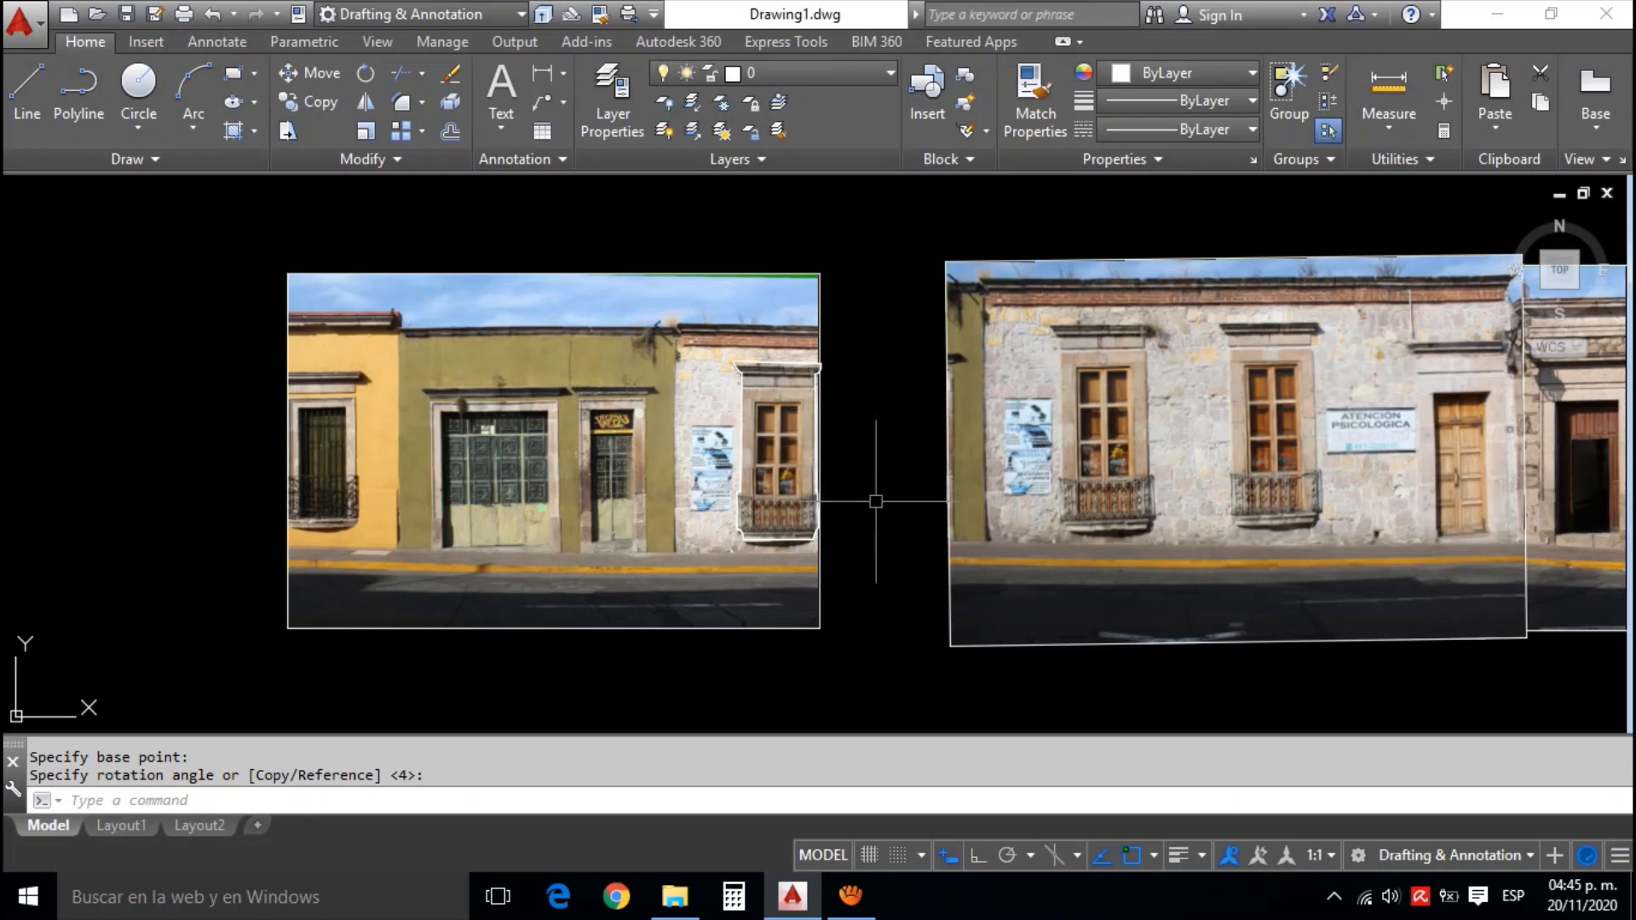
scroll(876, 501, down, 2)
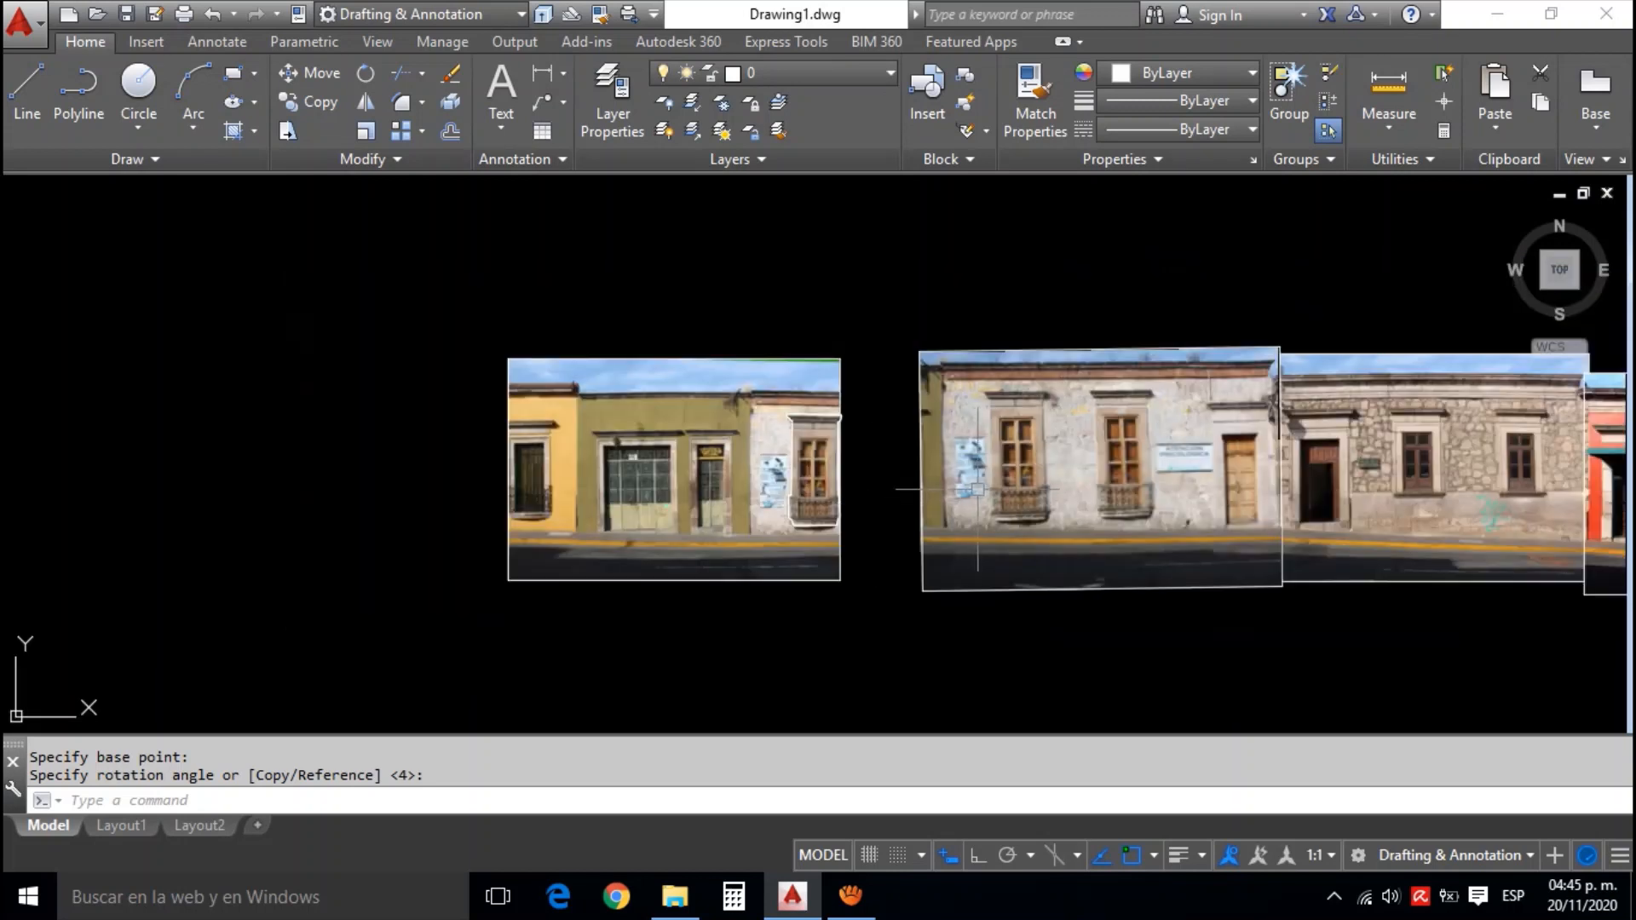
drag(1053, 498, 862, 465)
mouse_move(1067, 467)
mouse_down()
mouse_move(935, 464)
mouse_move(967, 460)
mouse_up()
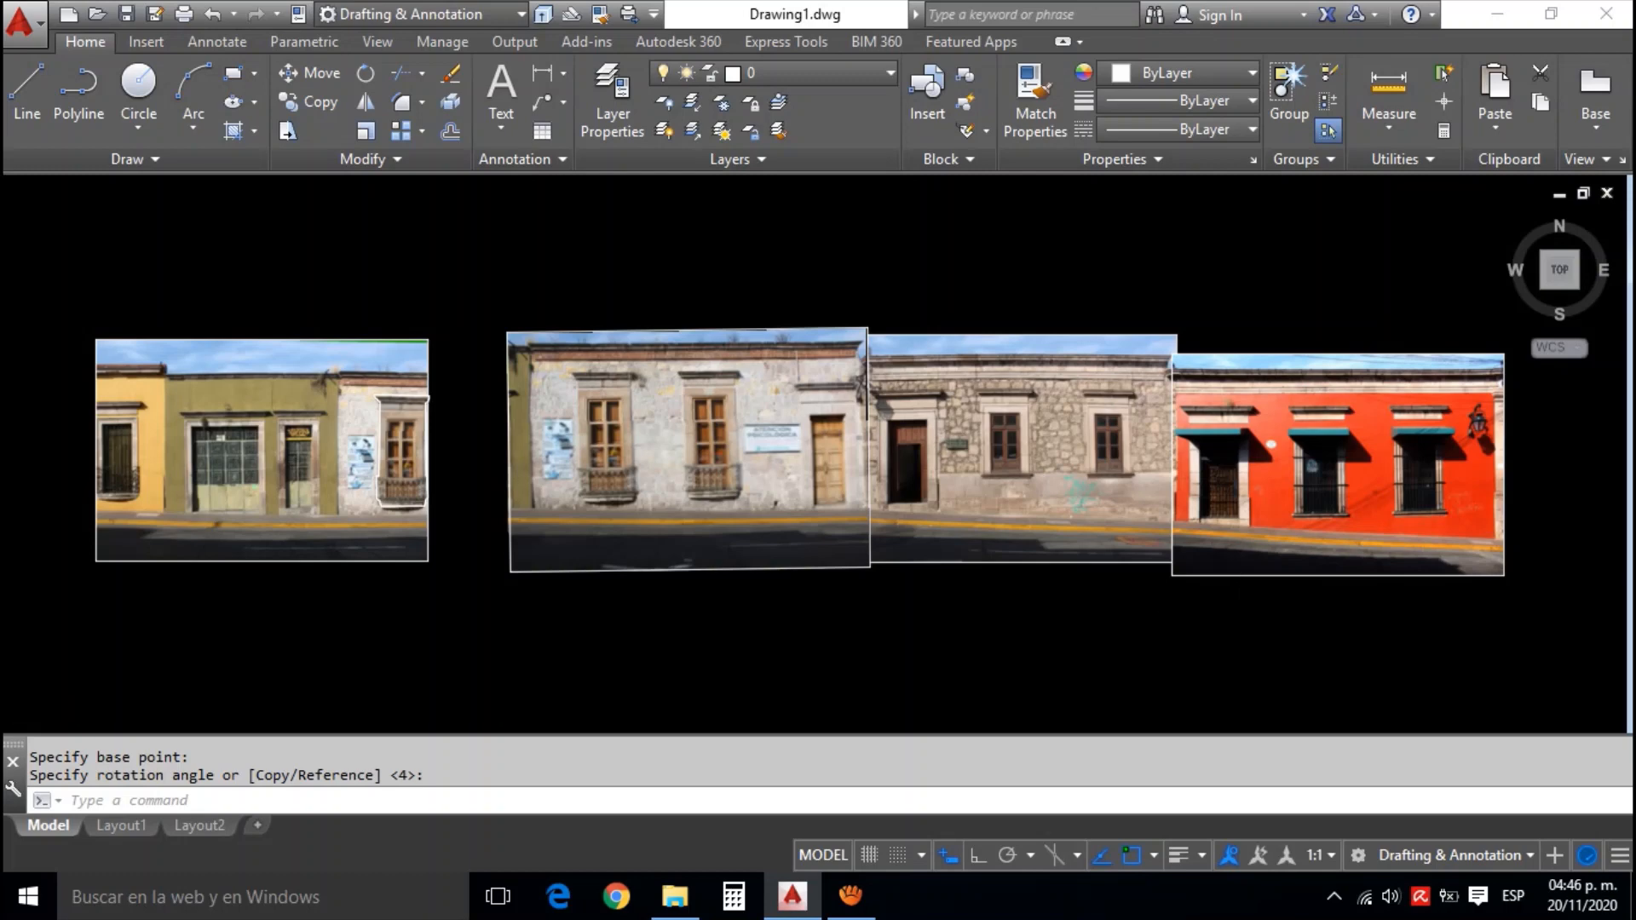
scroll(1240, 619, down, 4)
scroll(1395, 675, up, 4)
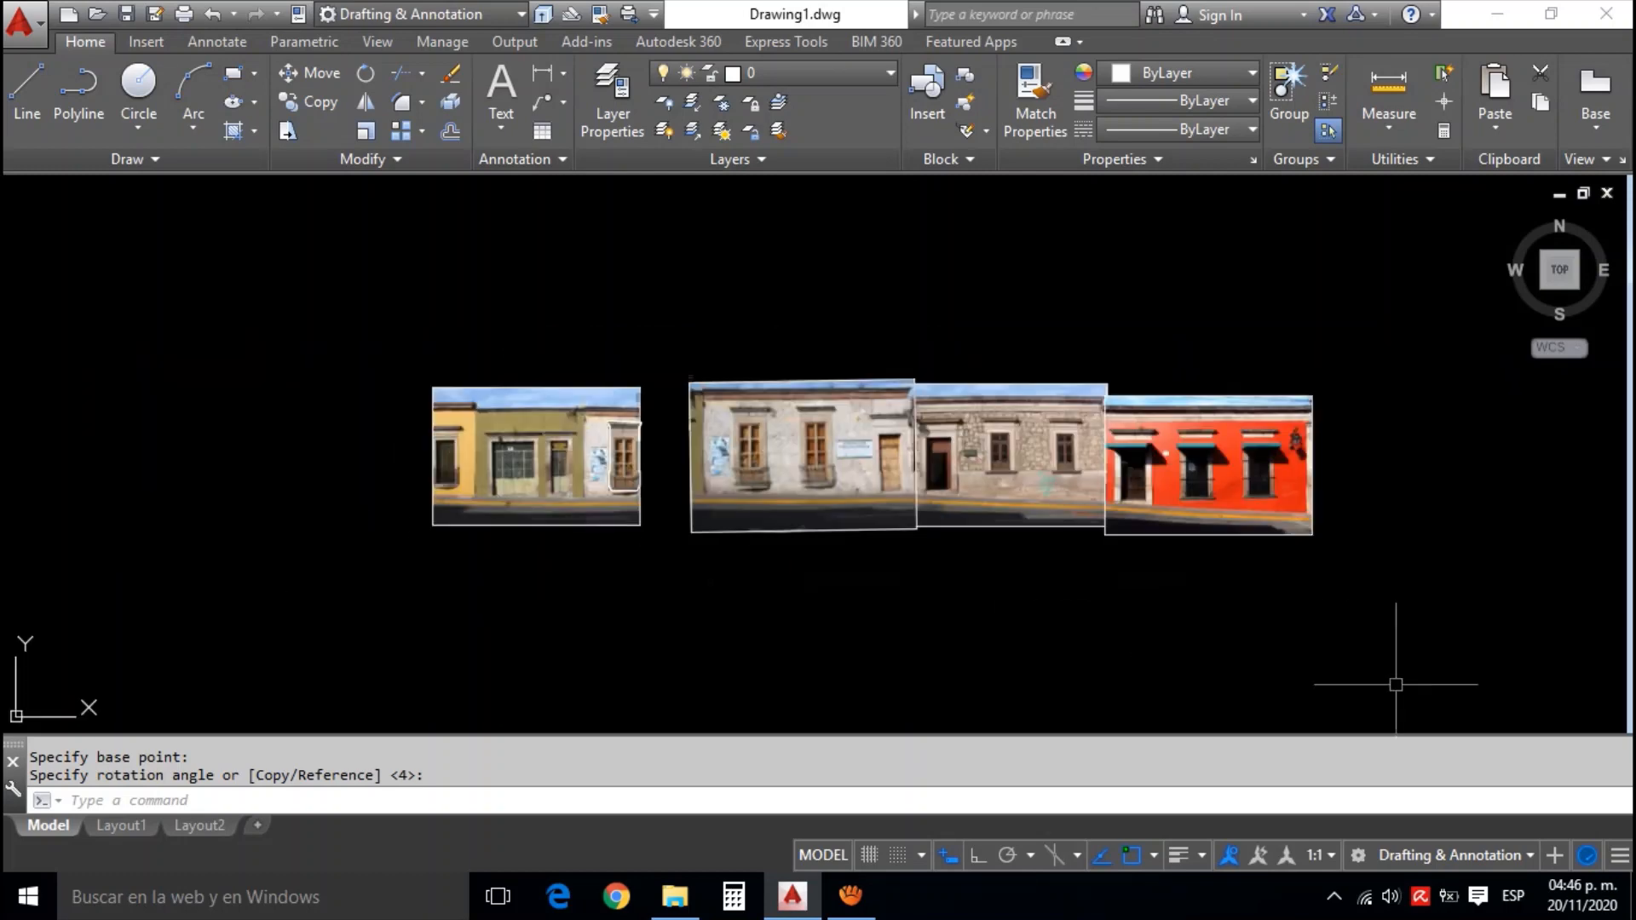
drag(1004, 458, 1062, 481)
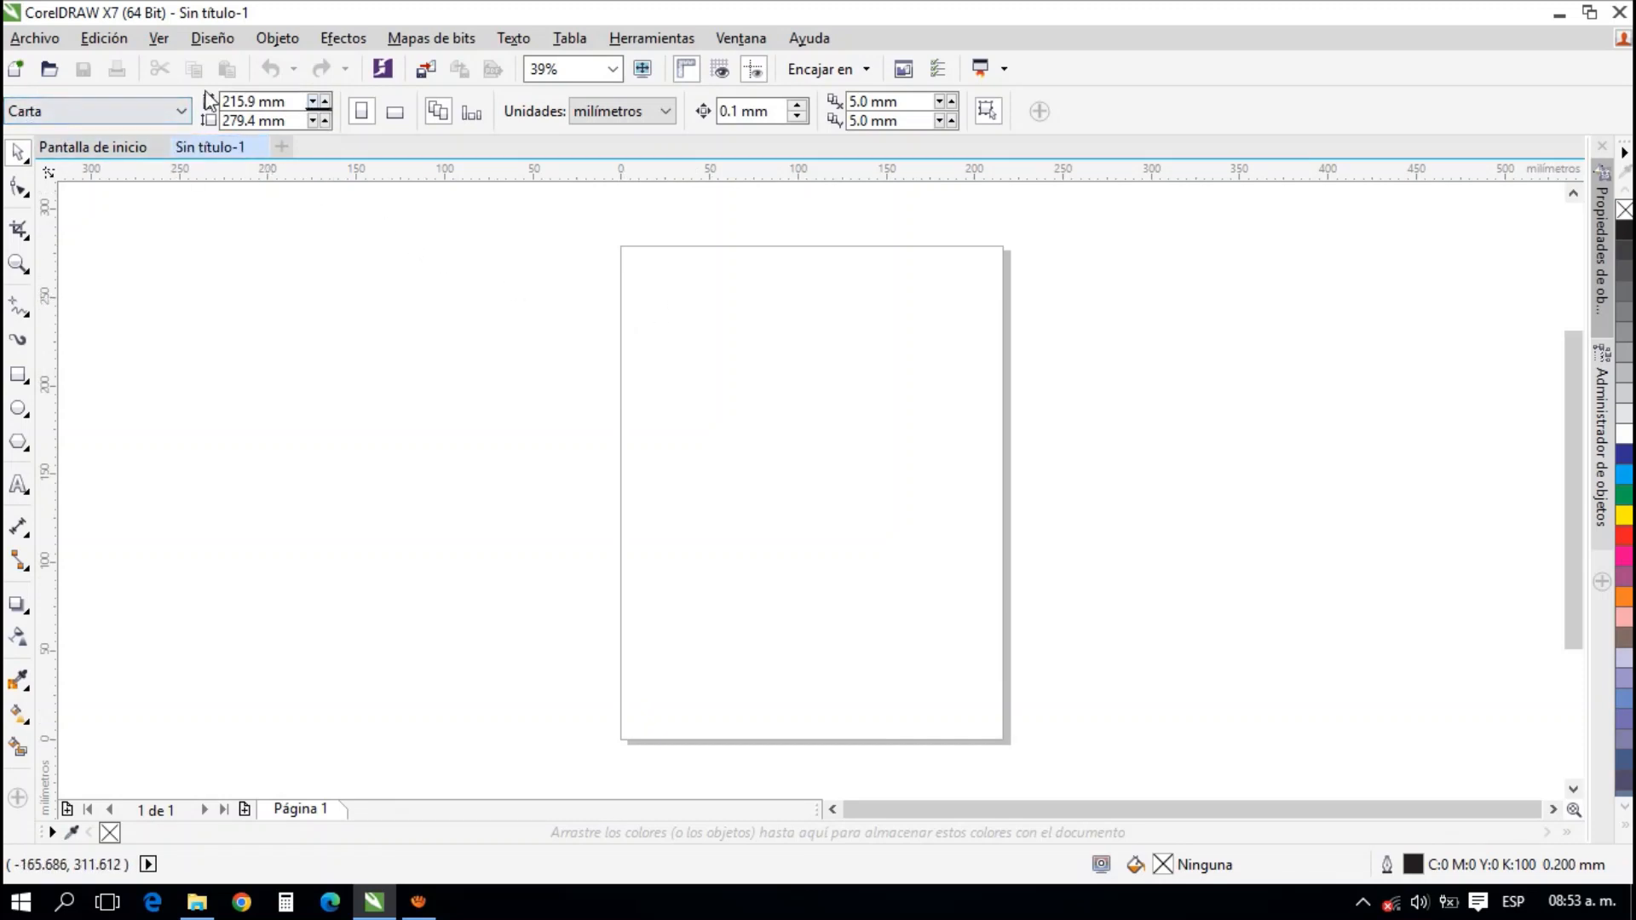
click(97, 115)
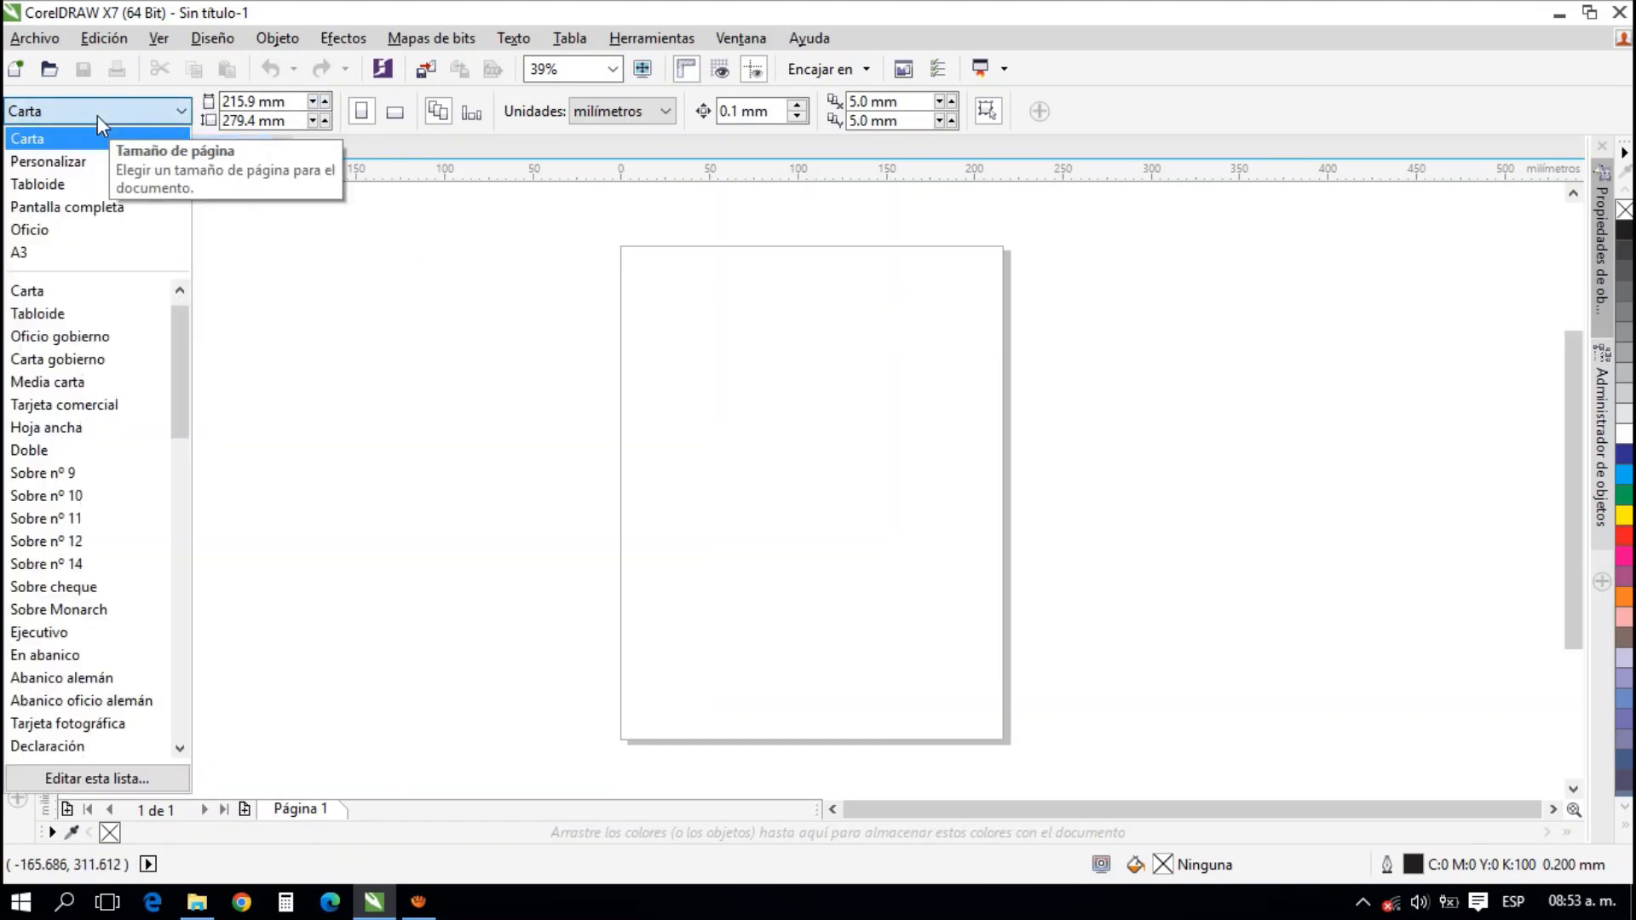
click(234, 140)
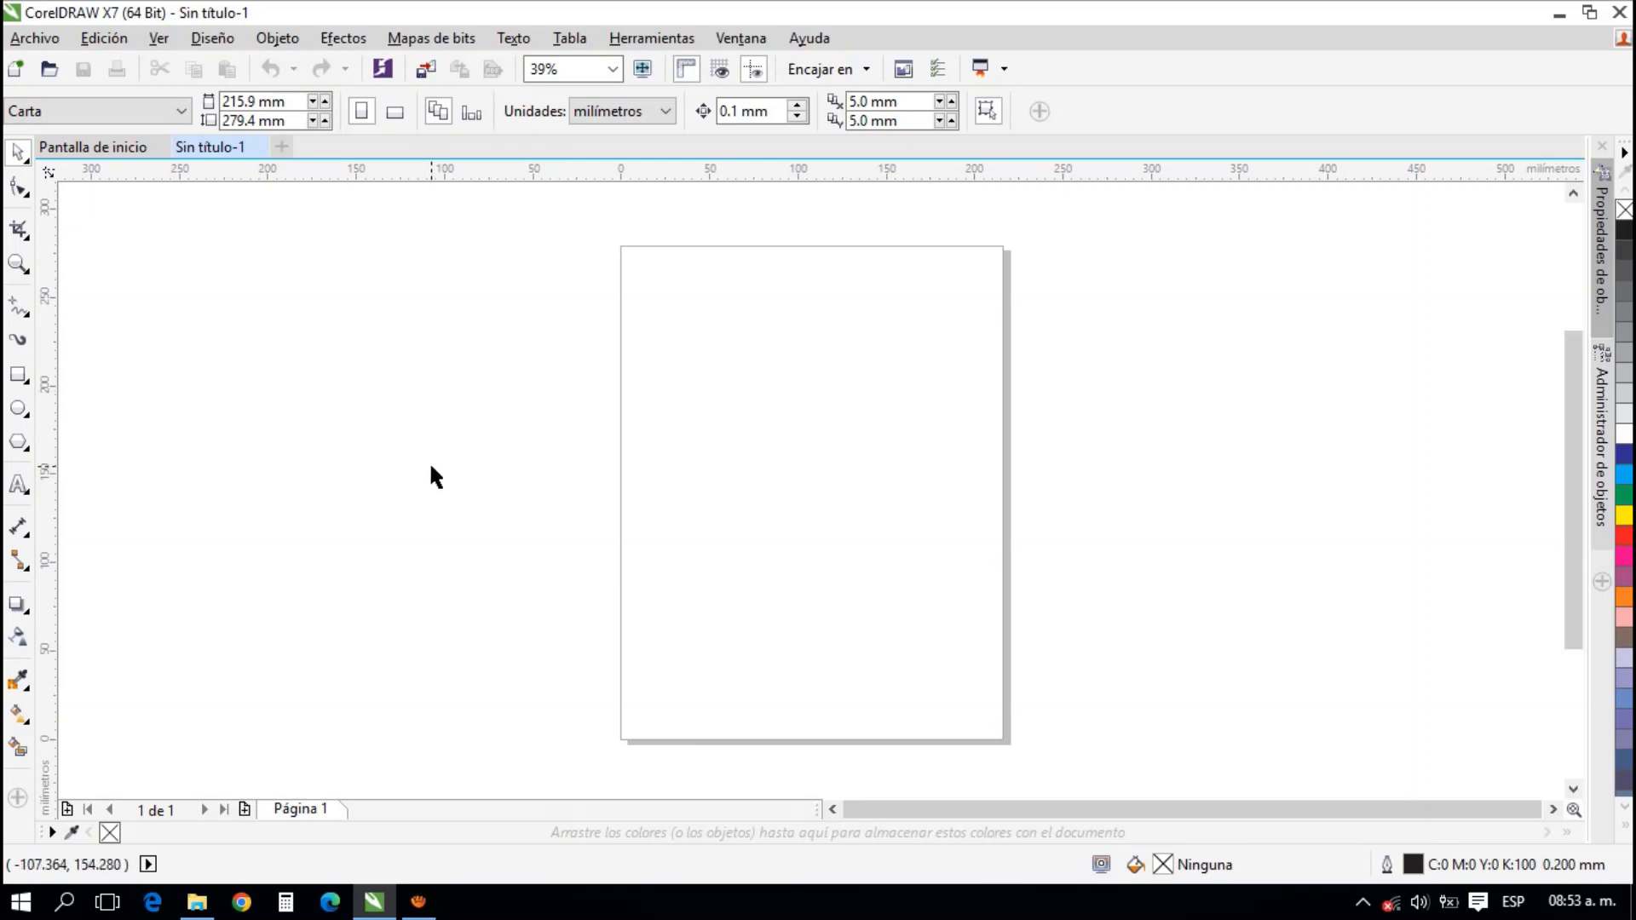
Copy photo 14 from the León Guzmán folder, paste it into the CorelDRAW document and move it below the page
click(197, 902)
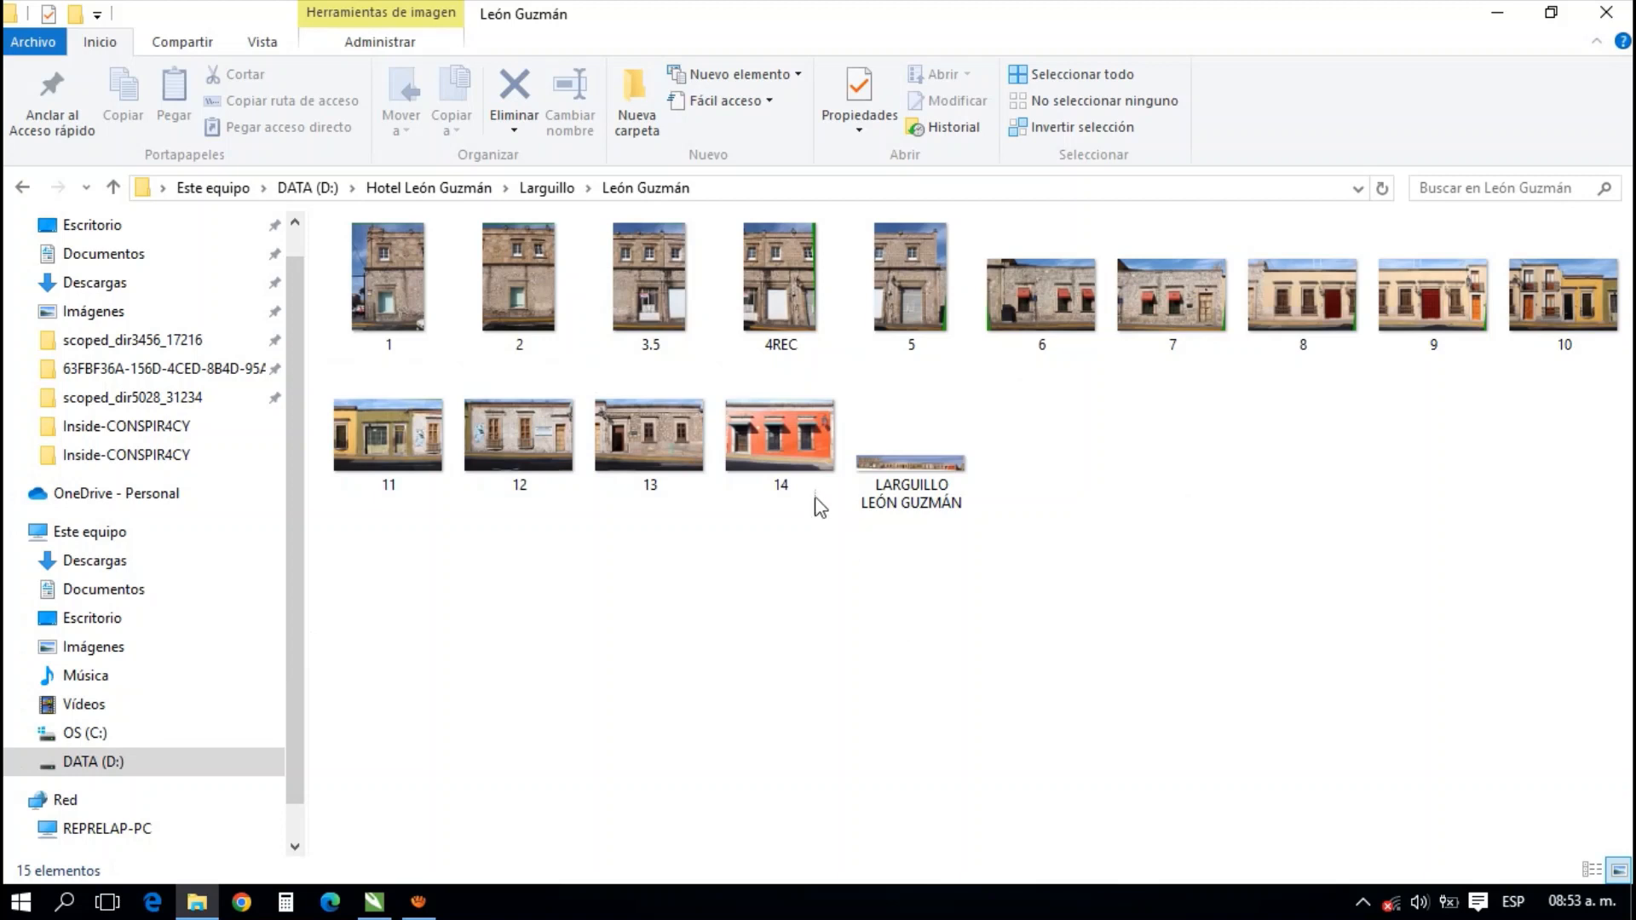
click(795, 466)
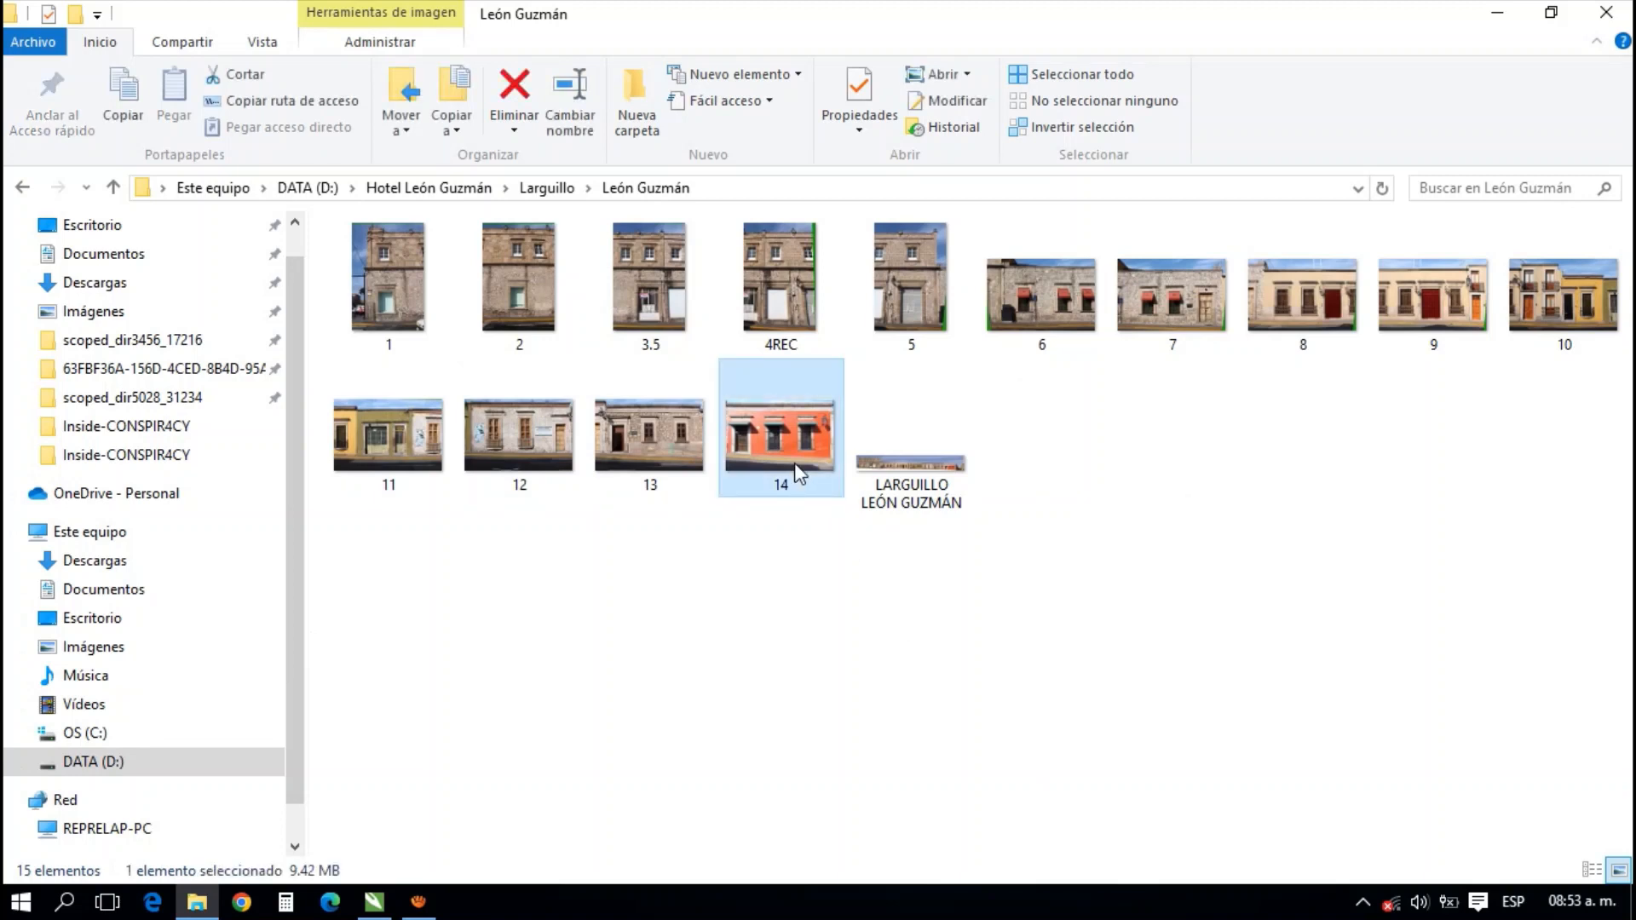
click(374, 902)
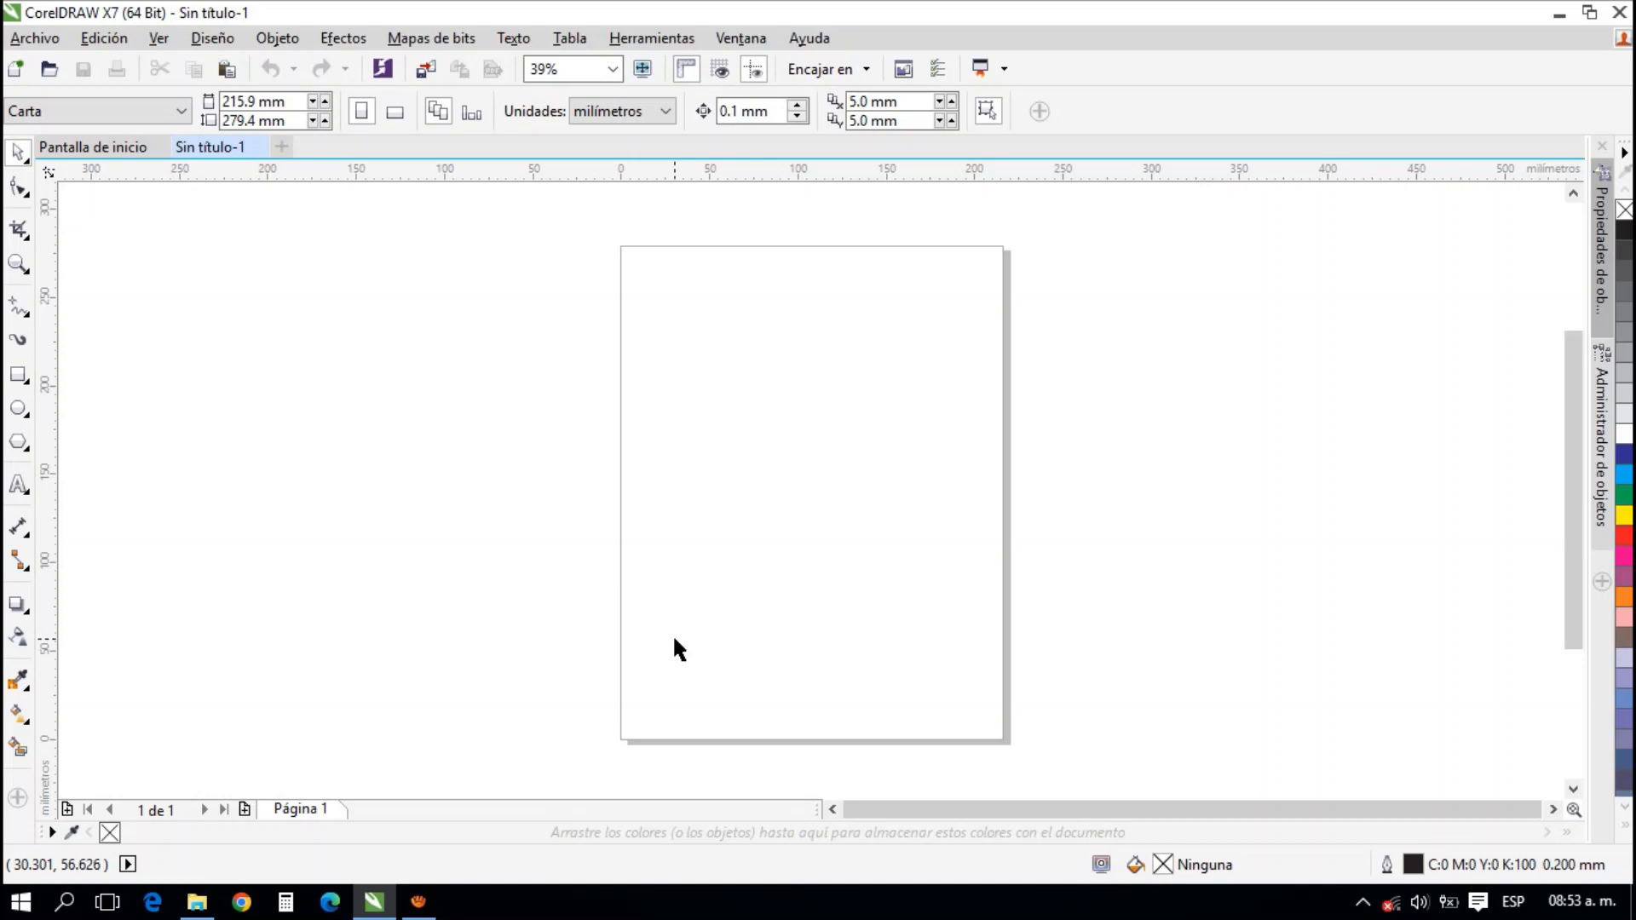
key(ctrl+v)
scroll(780, 548, down, 3)
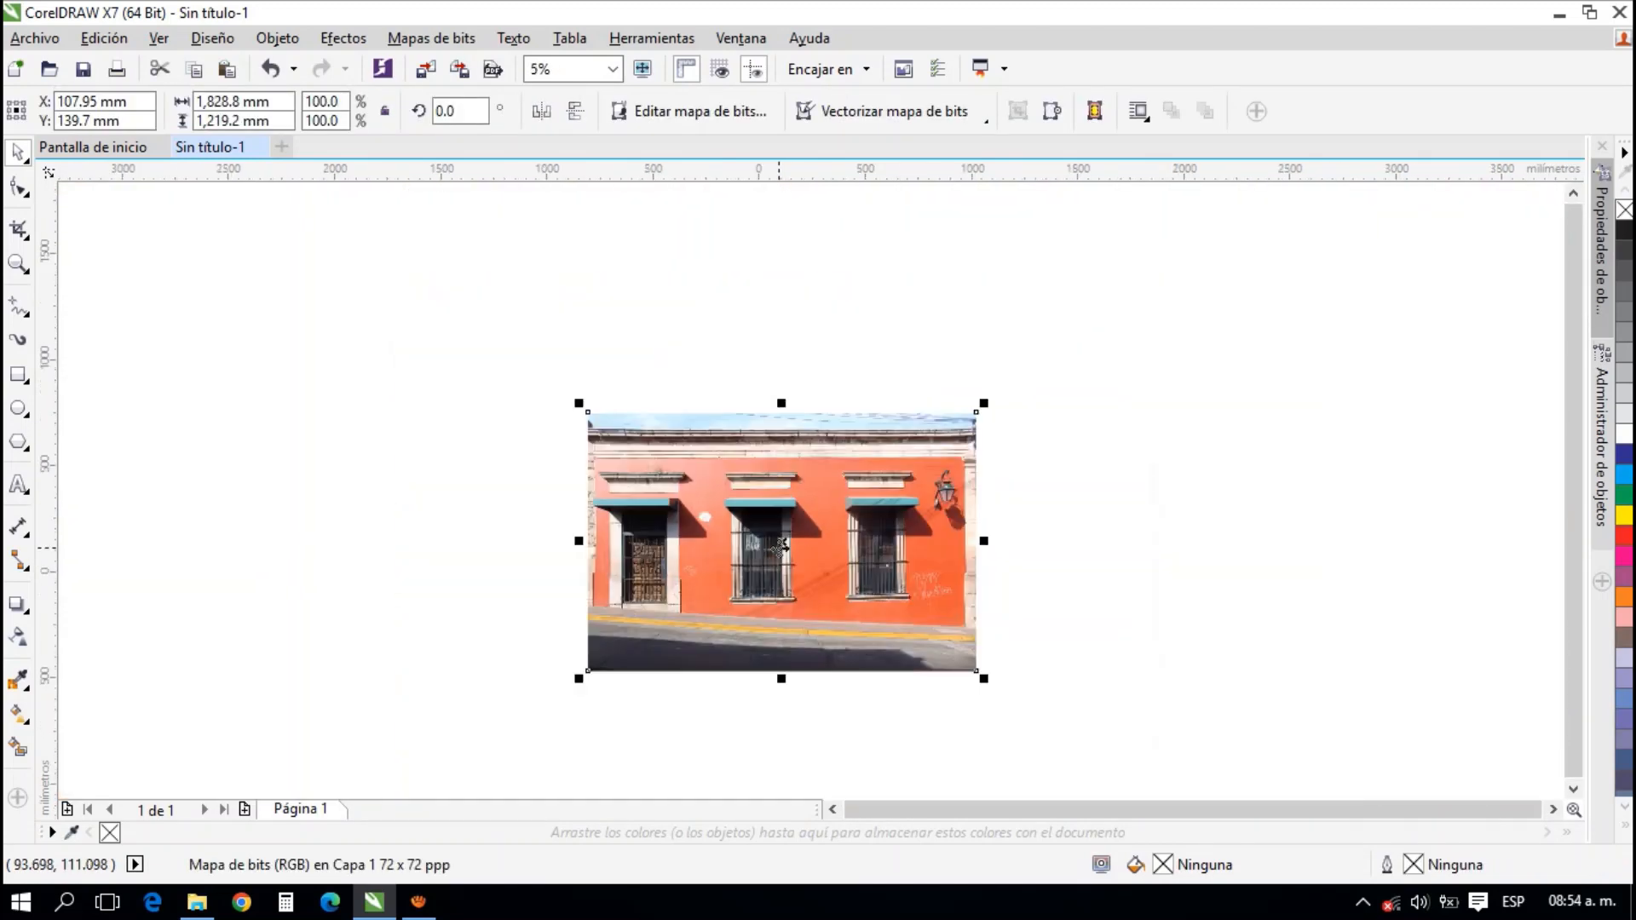
drag(781, 548, 932, 704)
drag(814, 437, 784, 368)
drag(1007, 517, 1069, 588)
click(635, 608)
Copy photo 13 from the León Guzmán folder, paste it into the CorelDRAW document and place it to the left of the red facade
click(200, 912)
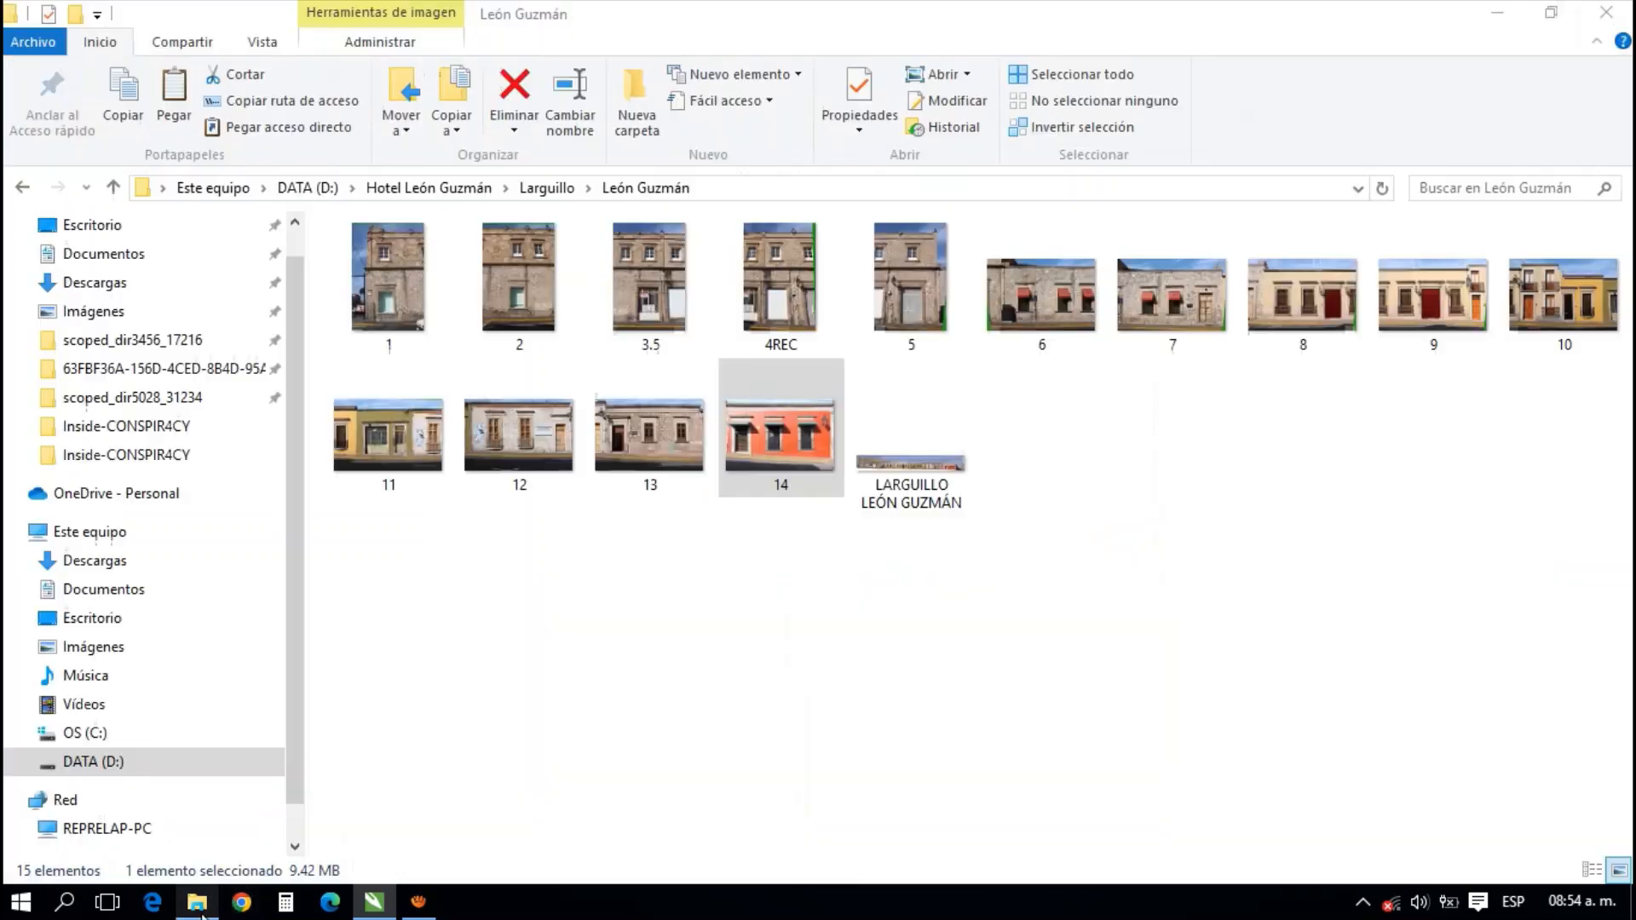
click(627, 494)
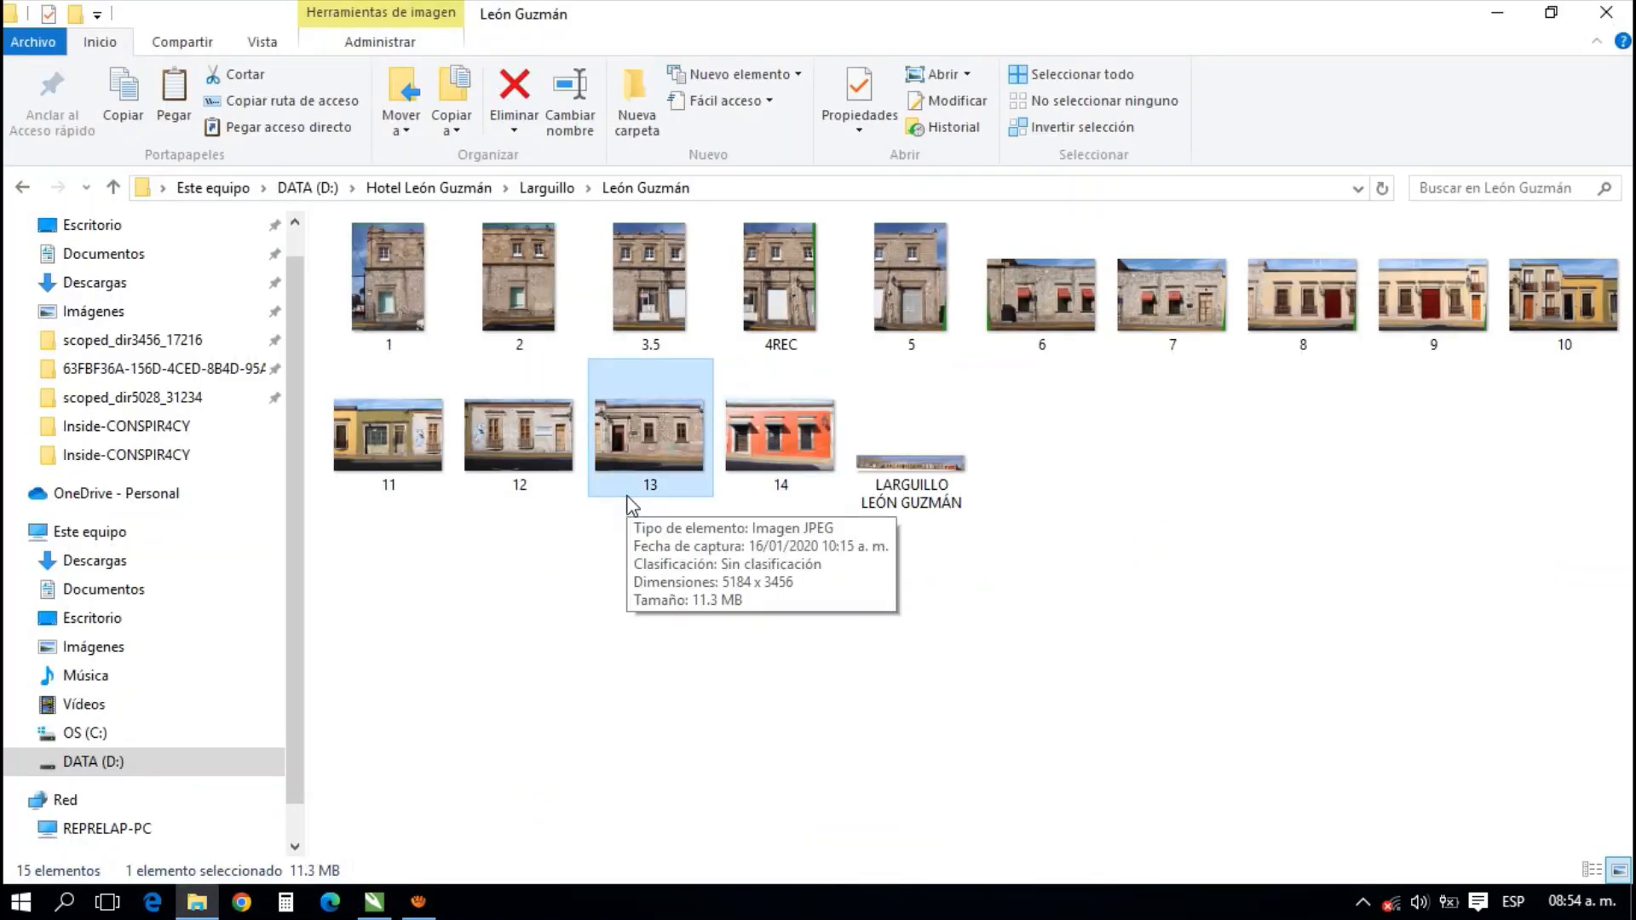
click(374, 902)
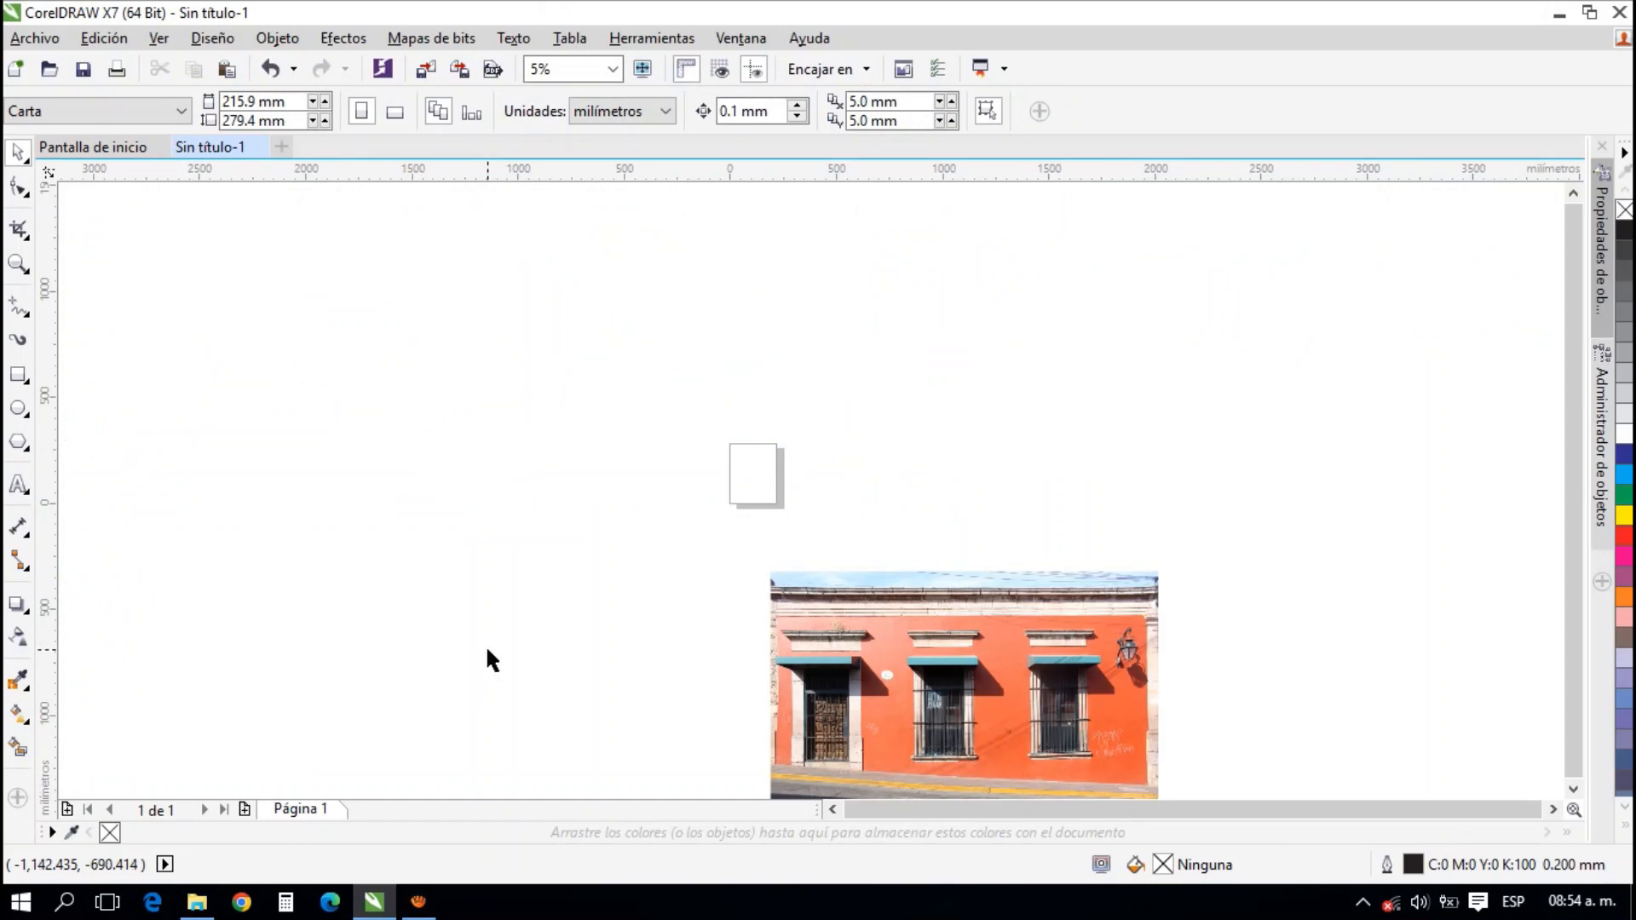
key(ctrl+v)
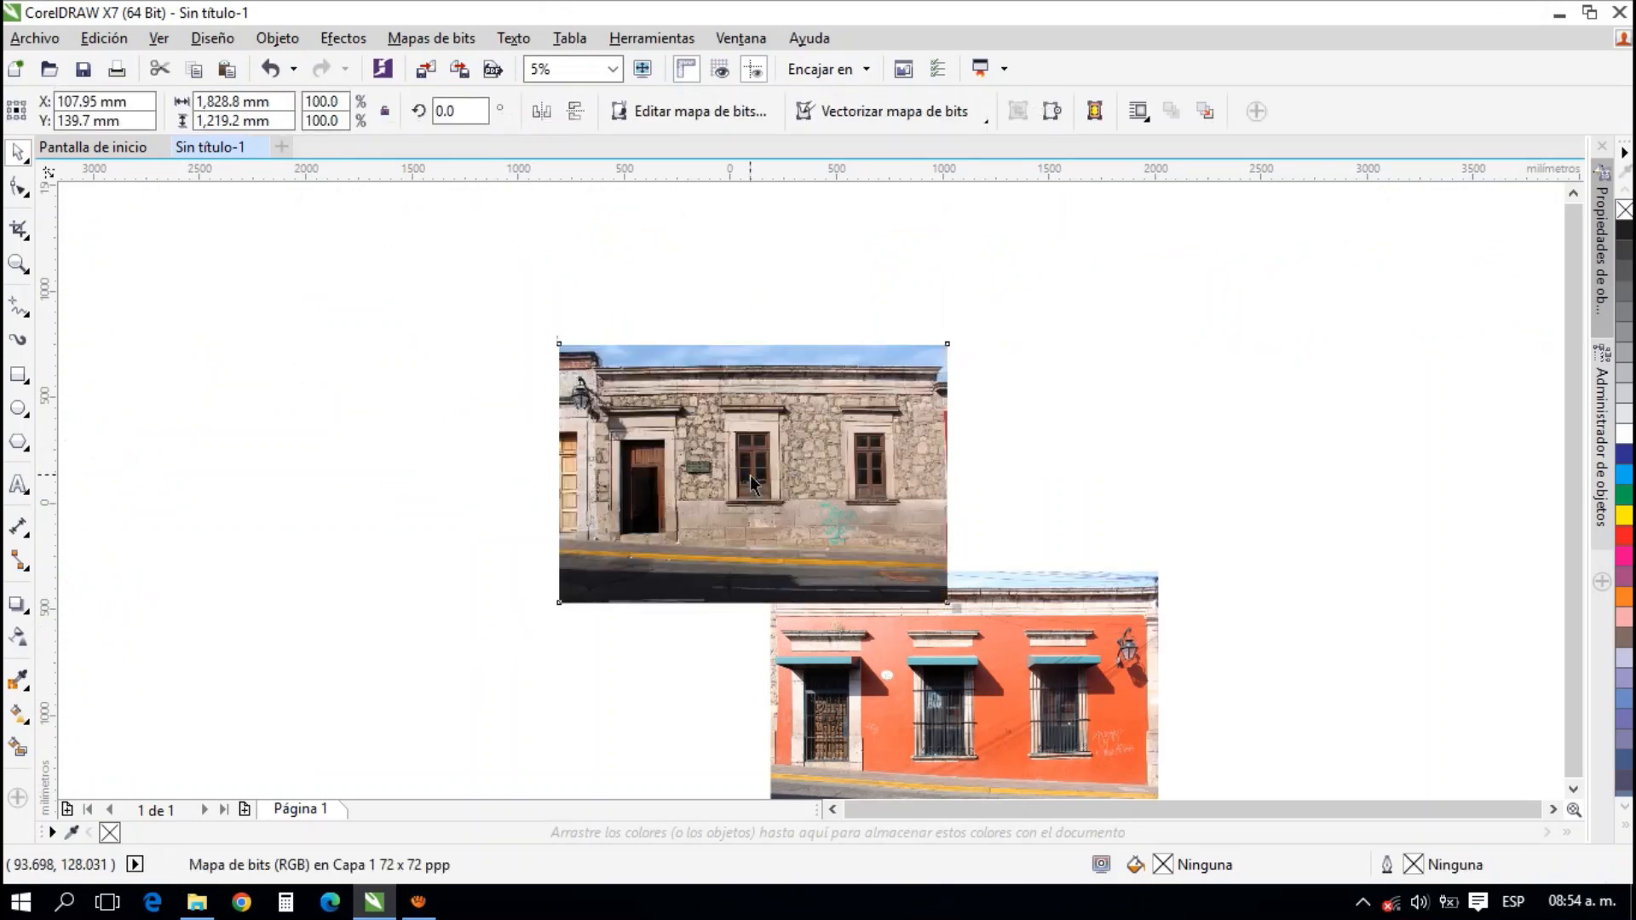
drag(757, 475, 597, 605)
drag(886, 506, 892, 379)
drag(716, 392, 652, 495)
Crop the red facade photo with the Shape tool by raising its lower-right node about 140 mm to the yellow curb's lower edge
scroll(1029, 573, up, 1)
click(1026, 573)
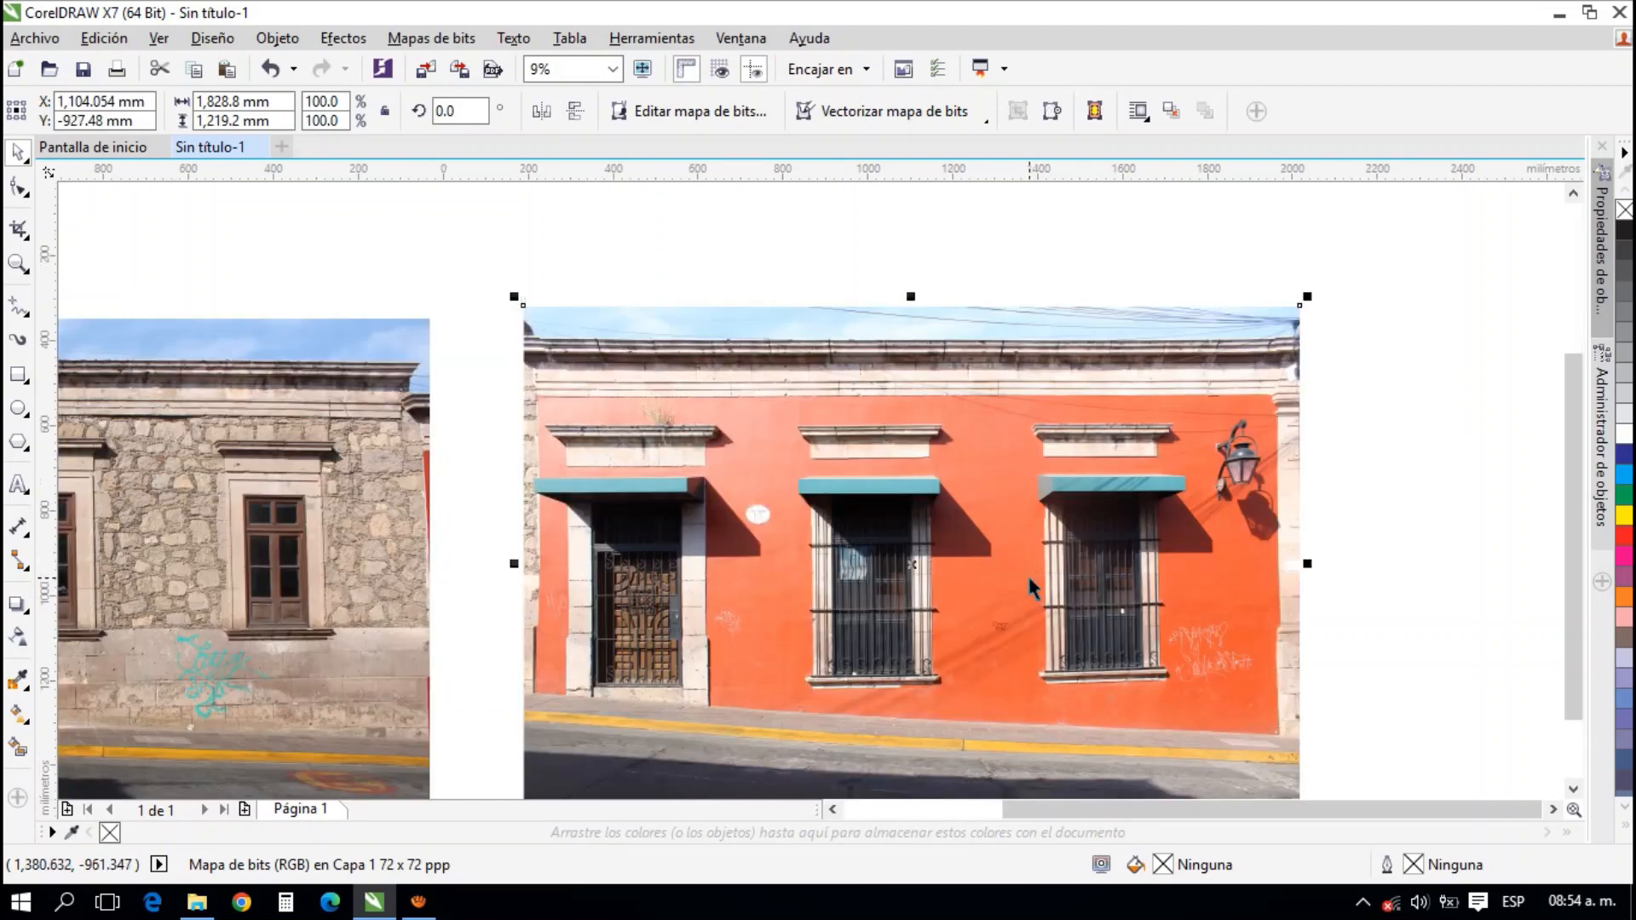
drag(1384, 560, 1307, 504)
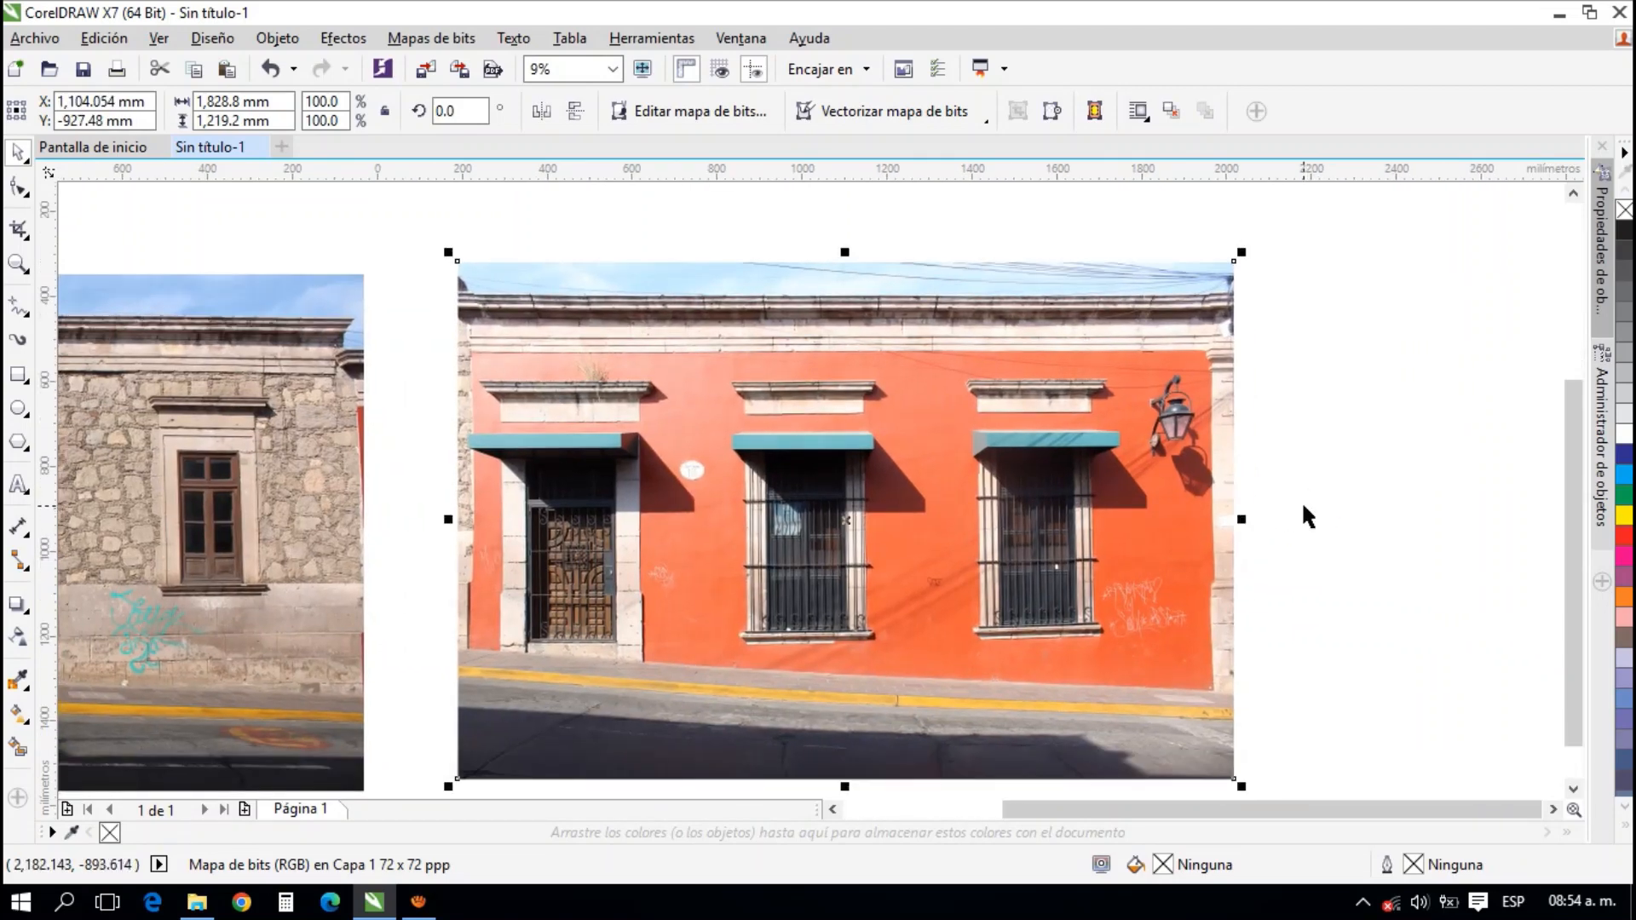
drag(1347, 554, 1325, 525)
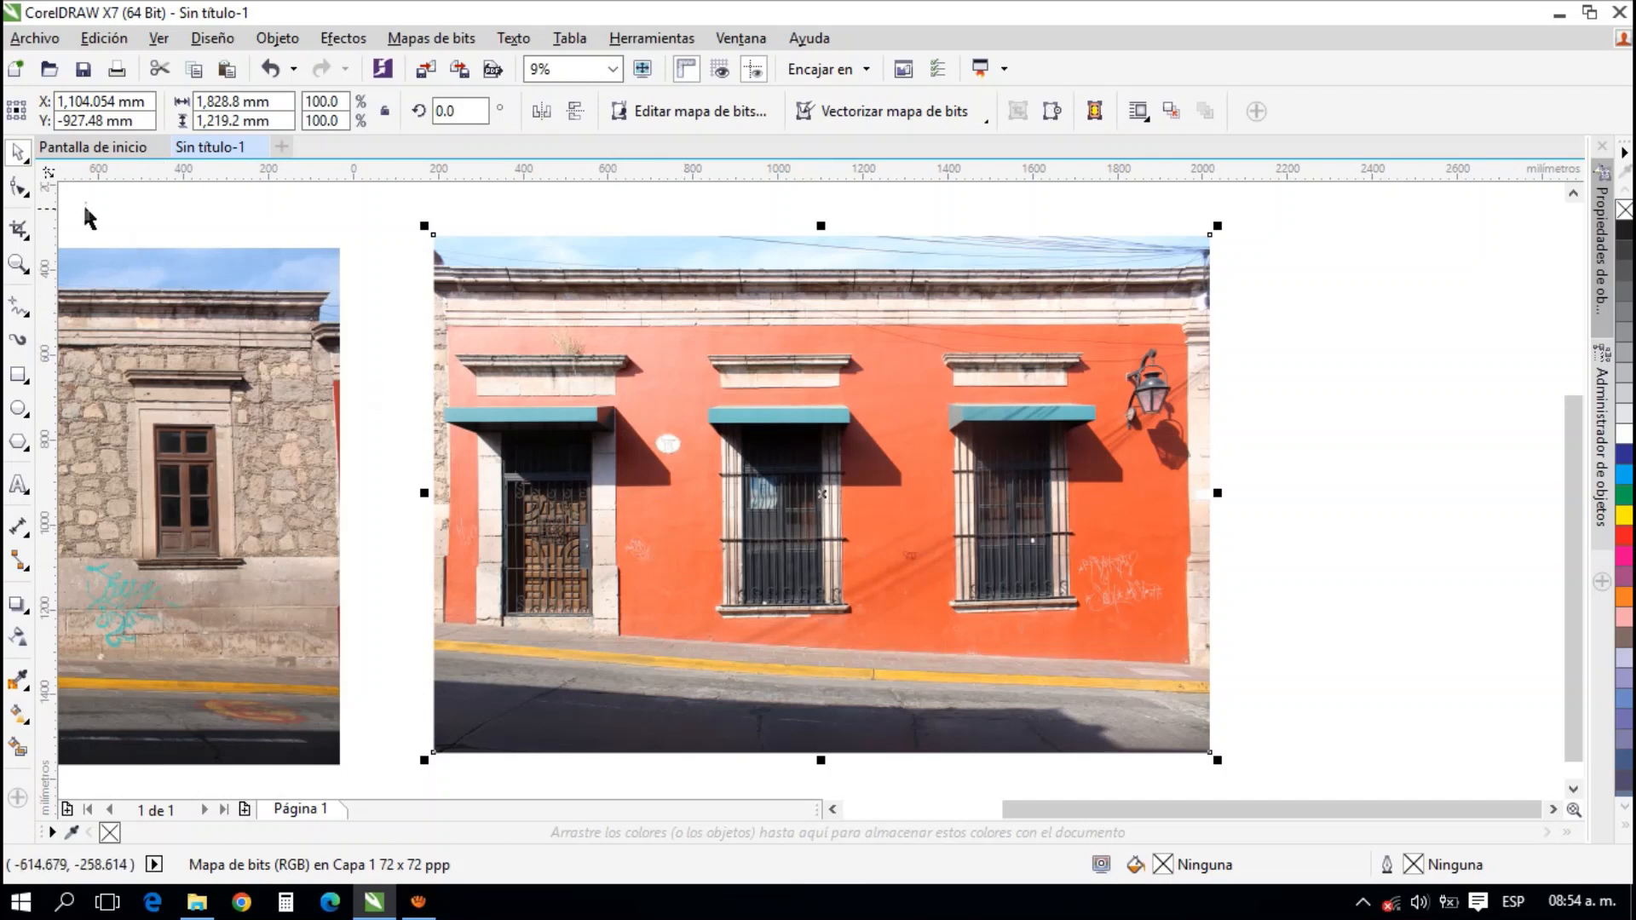
click(20, 191)
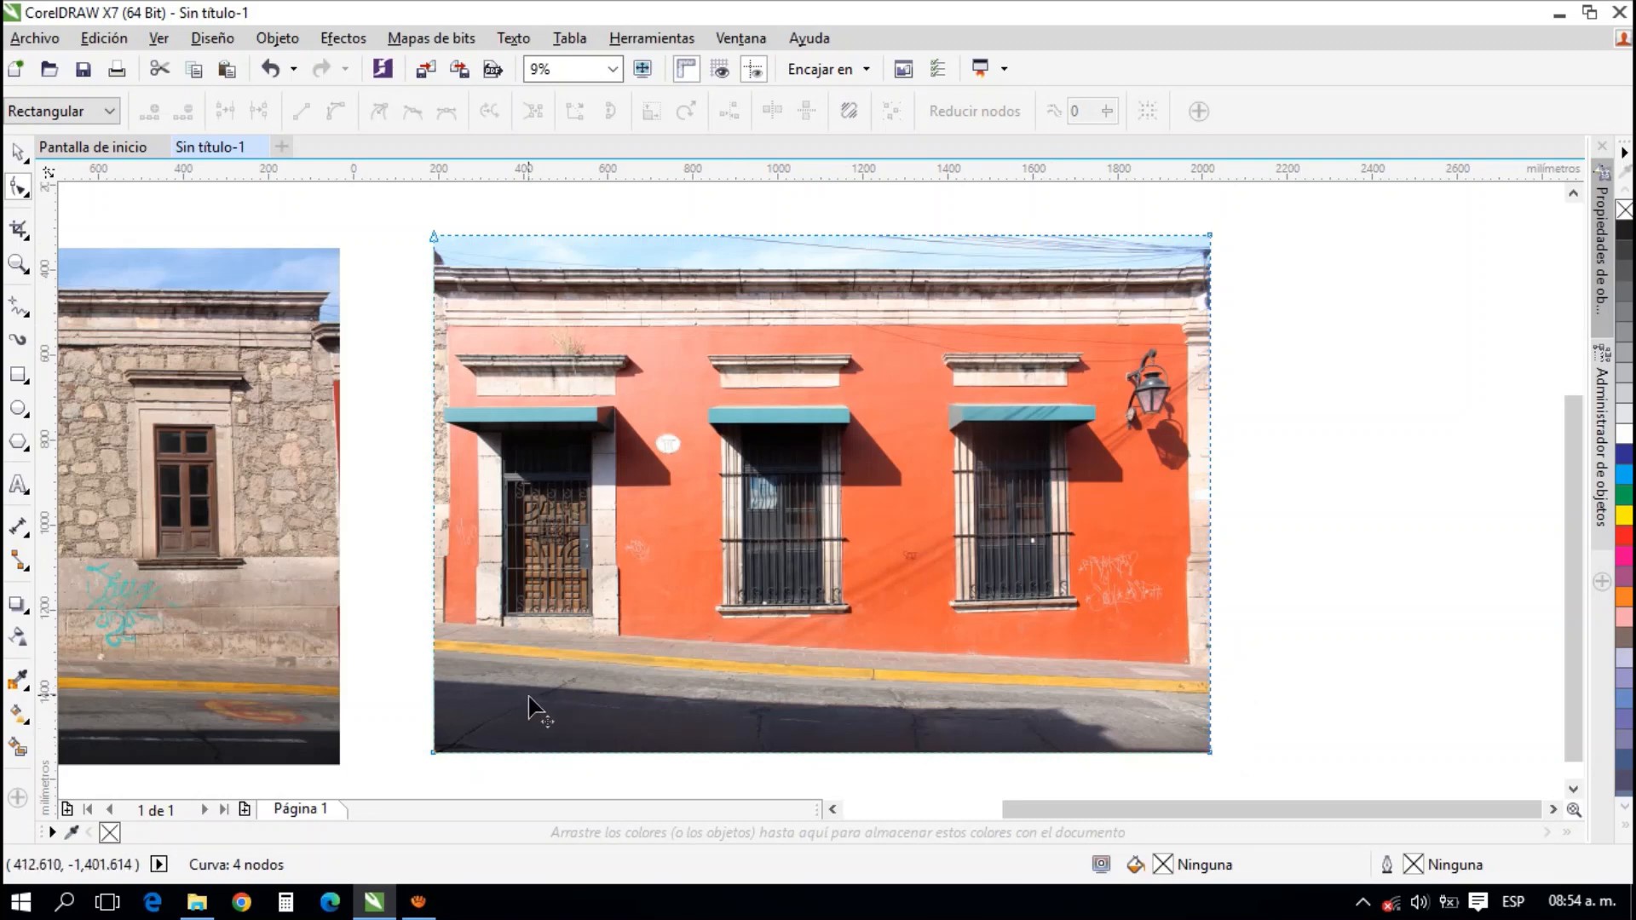
scroll(1209, 745, up, 3)
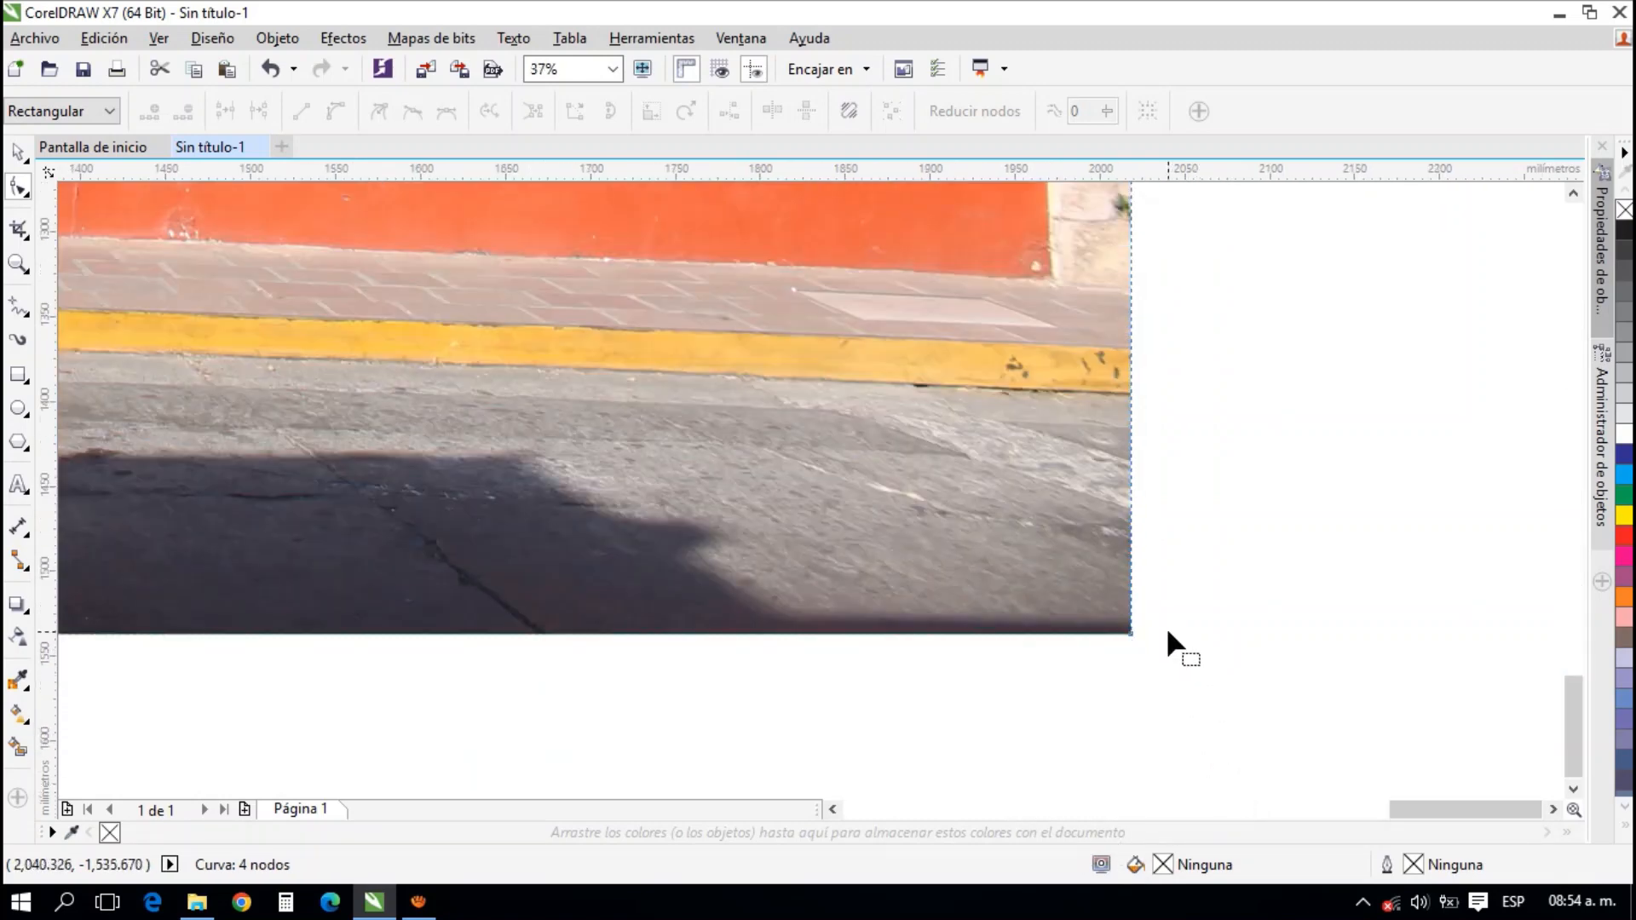
drag(1132, 633, 1132, 396)
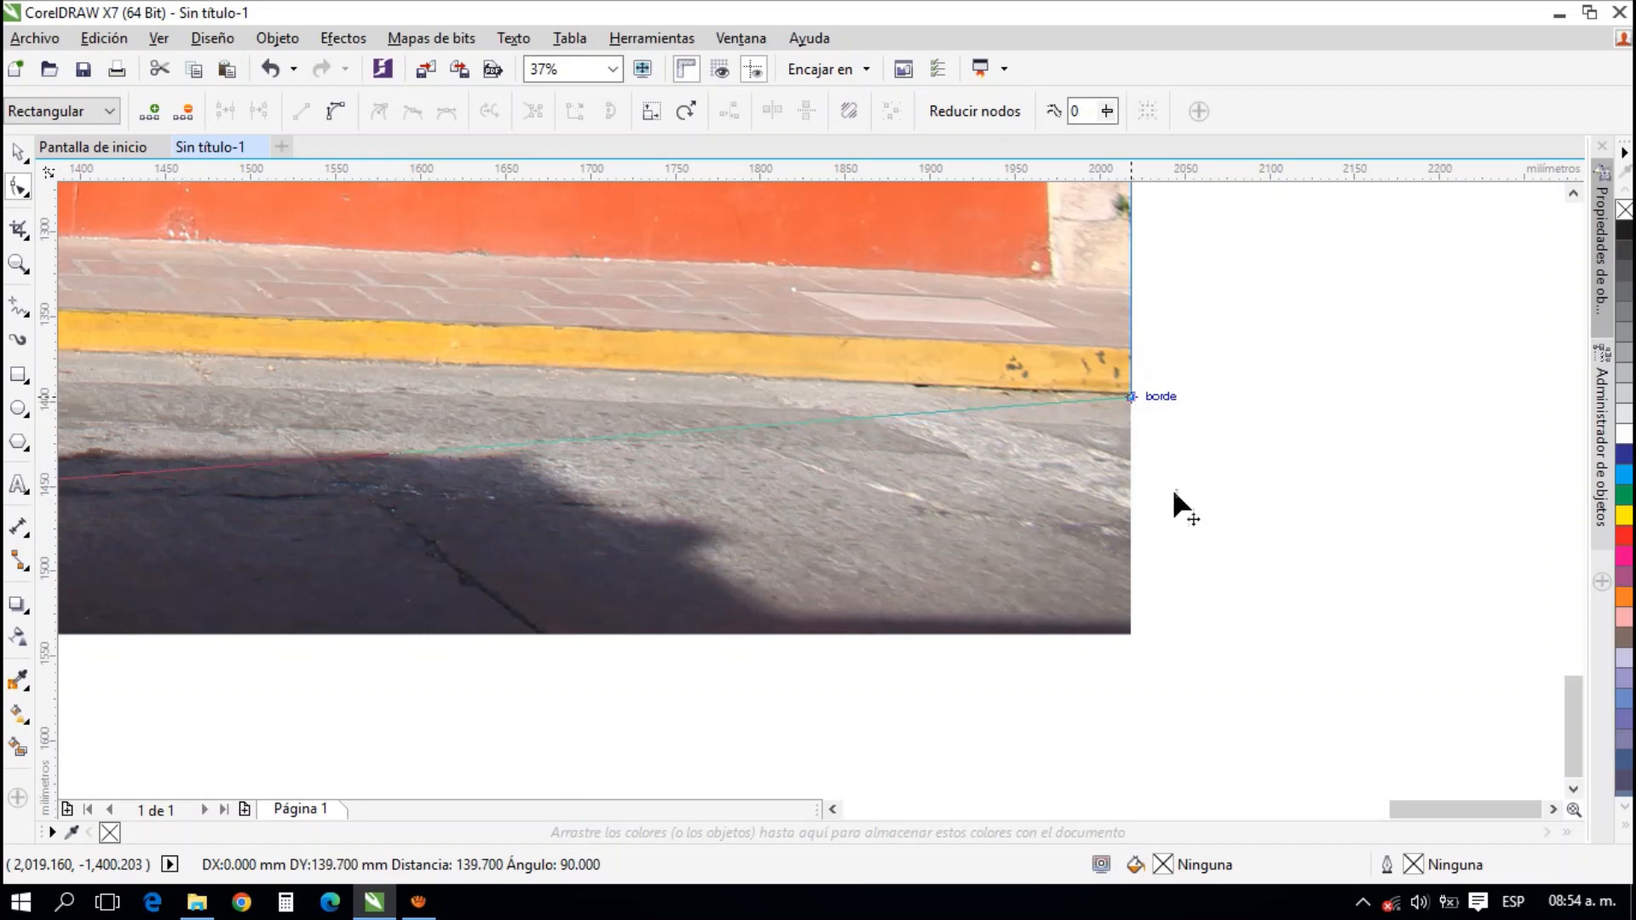
Raise the red facade photo's lower-left node to the yellow curb's lower edge to crop away the street
scroll(900, 462, down, 2)
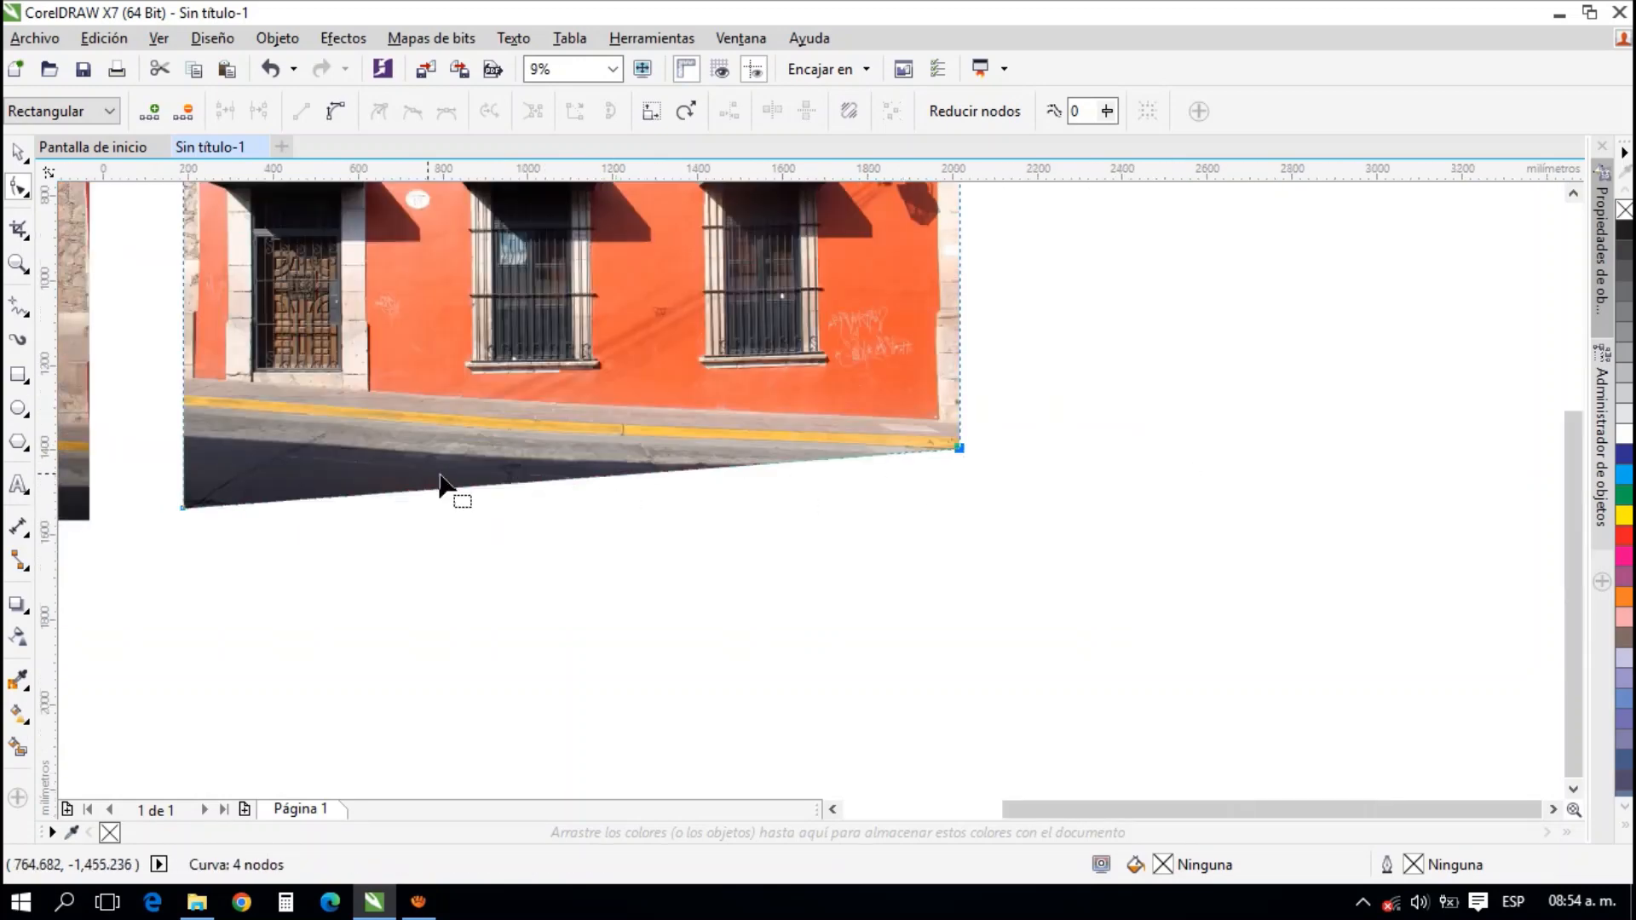
scroll(132, 486, up, 2)
scroll(333, 460, up, 1)
drag(334, 687, 340, 277)
scroll(511, 511, down, 2)
scroll(614, 494, up, 2)
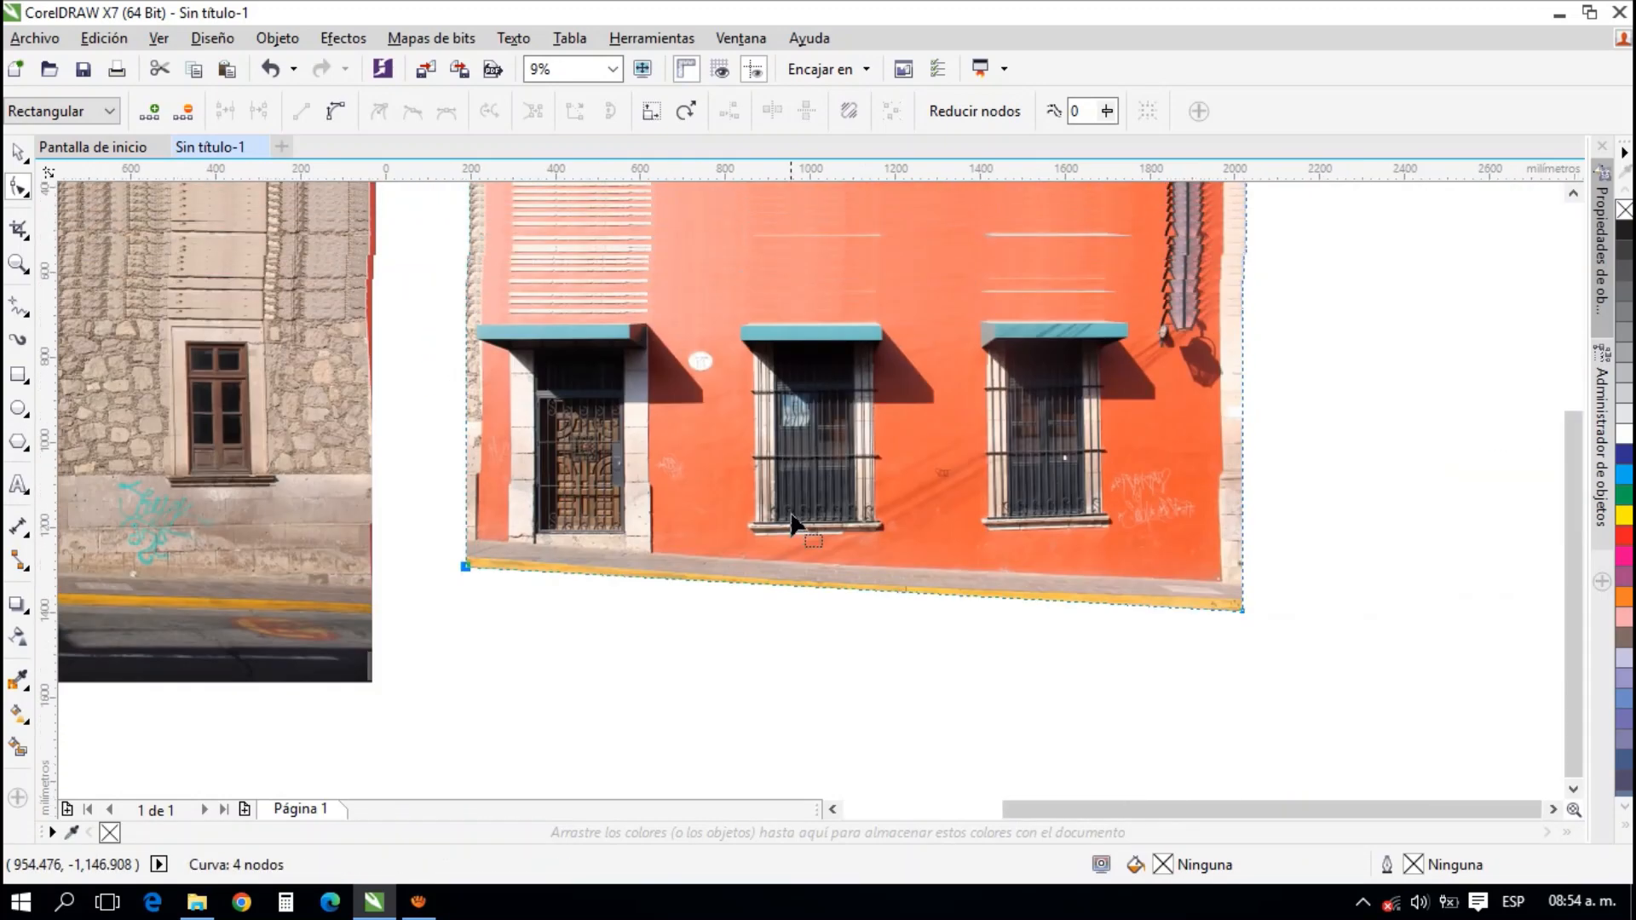
drag(799, 451, 781, 506)
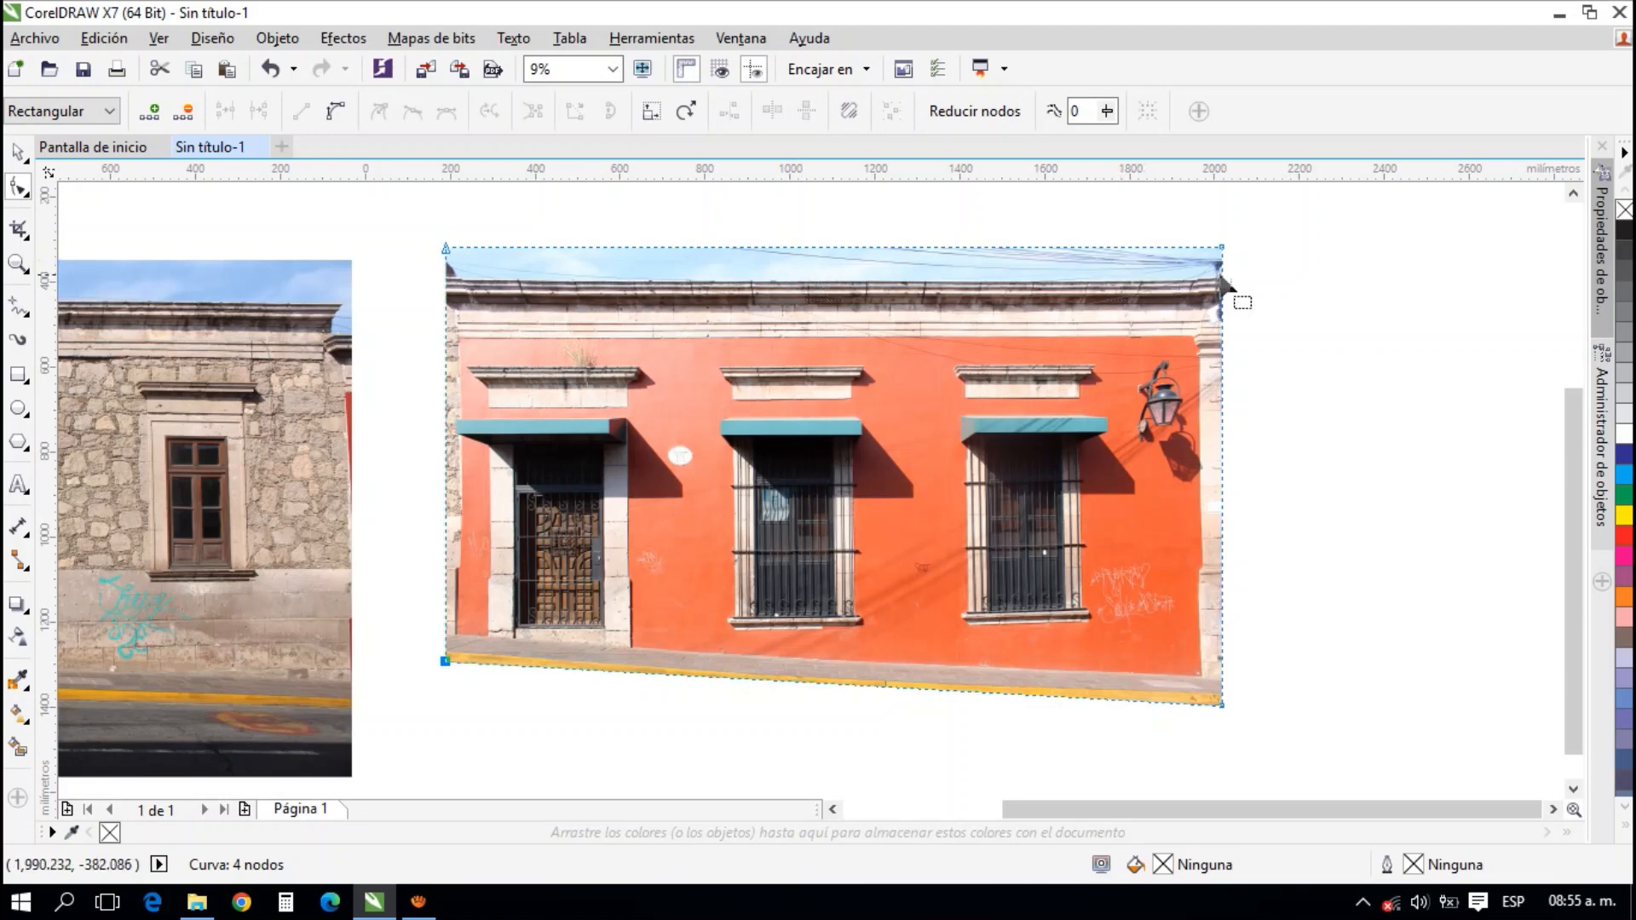
Lower the red facade photo's upper-right node to just above the cornice to crop away the sky and cables
scroll(1227, 249, up, 3)
scroll(1210, 247, up, 2)
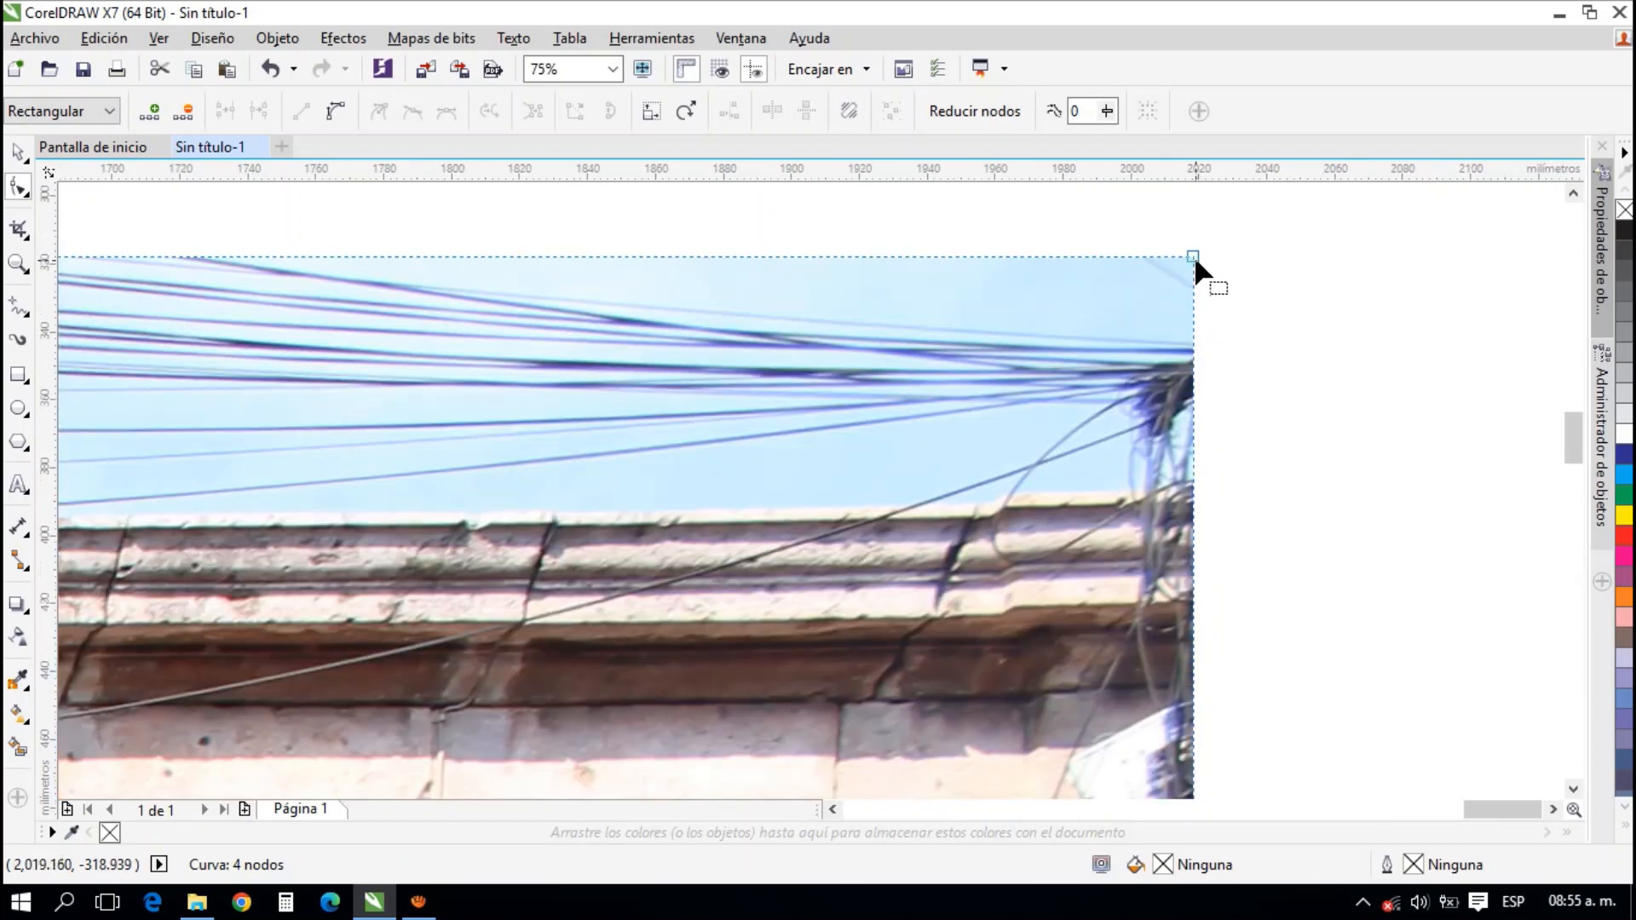
drag(1193, 256, 1194, 491)
scroll(1366, 447, down, 2)
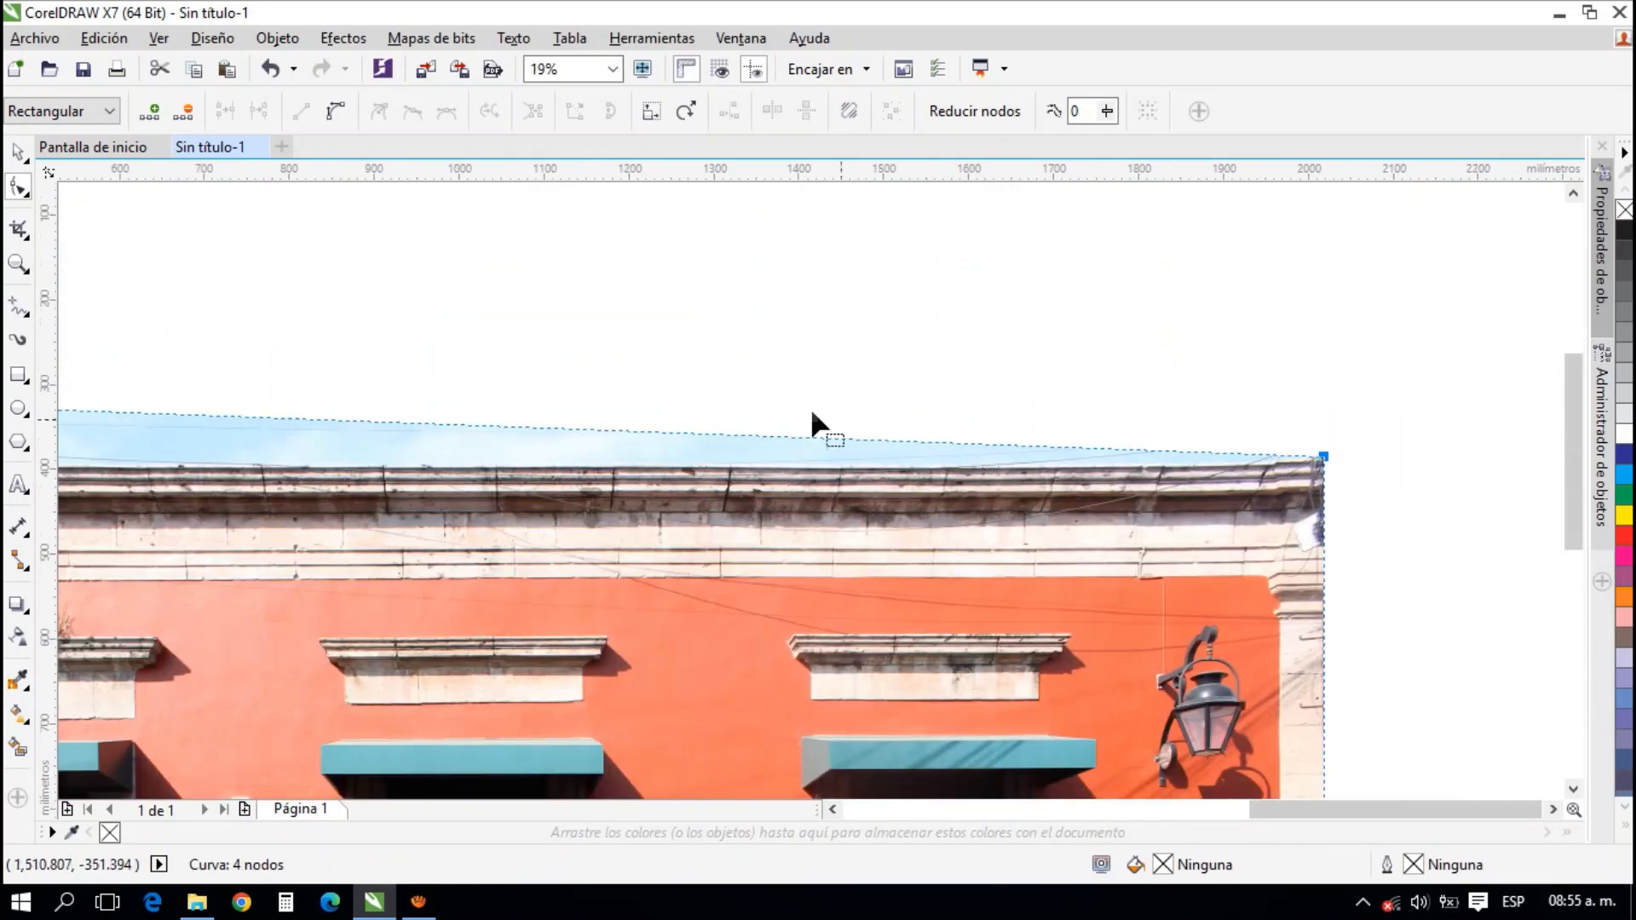
Lower the red facade photo's upper-left node to just above the cornice to crop away the sky
drag(682, 400, 1193, 389)
drag(375, 405, 581, 341)
scroll(554, 339, up, 1)
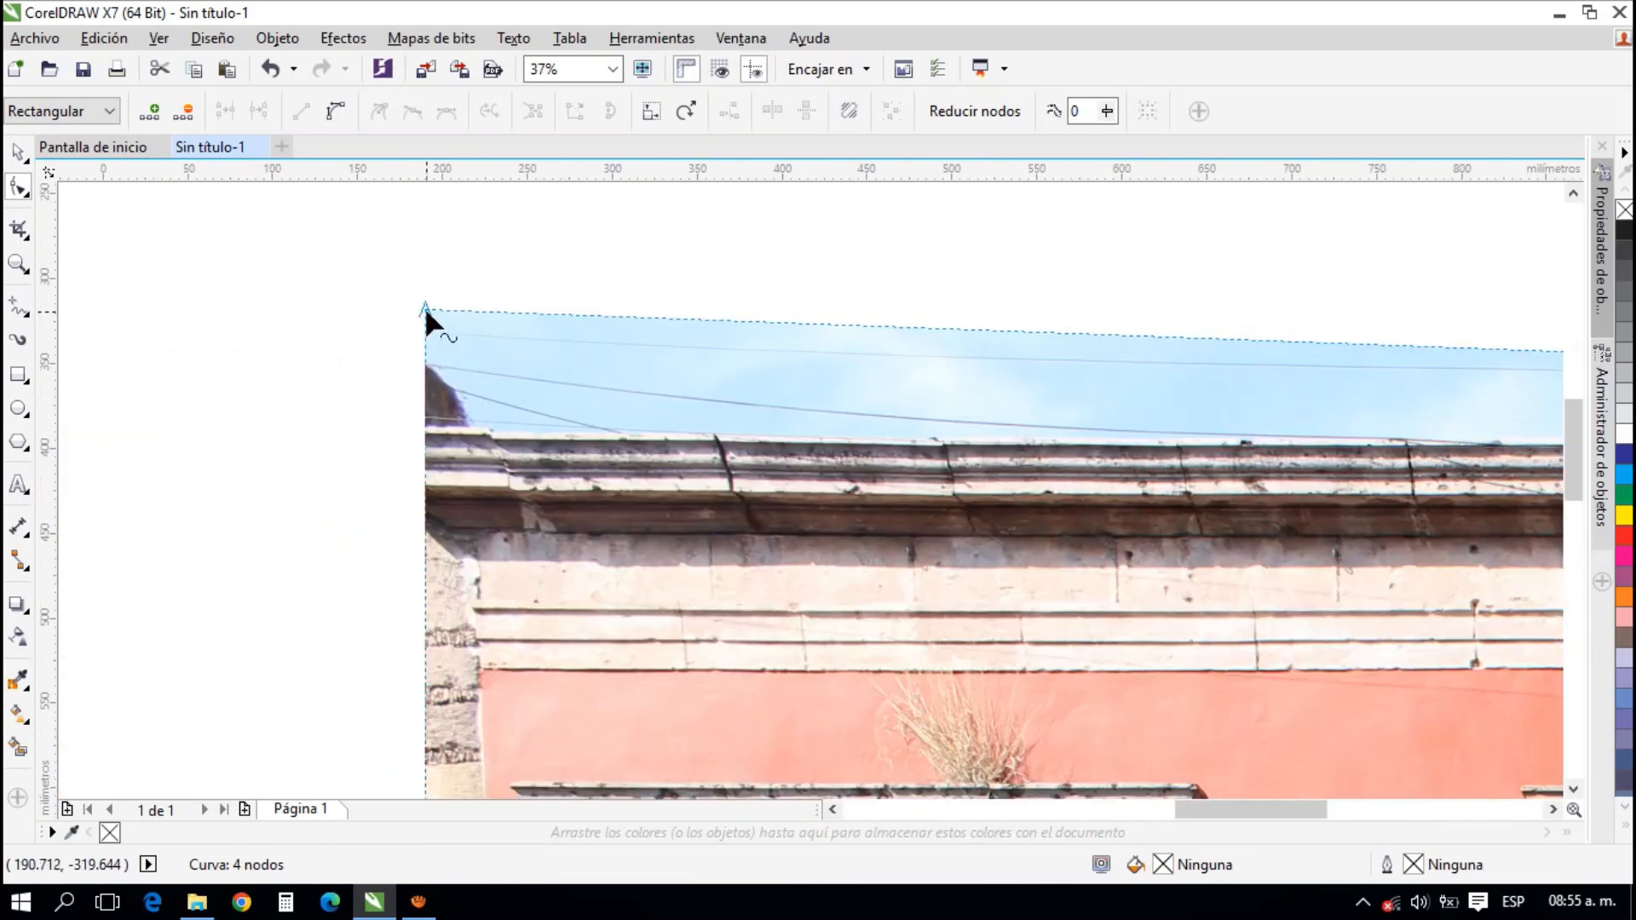
drag(425, 311, 426, 423)
scroll(478, 427, up, 3)
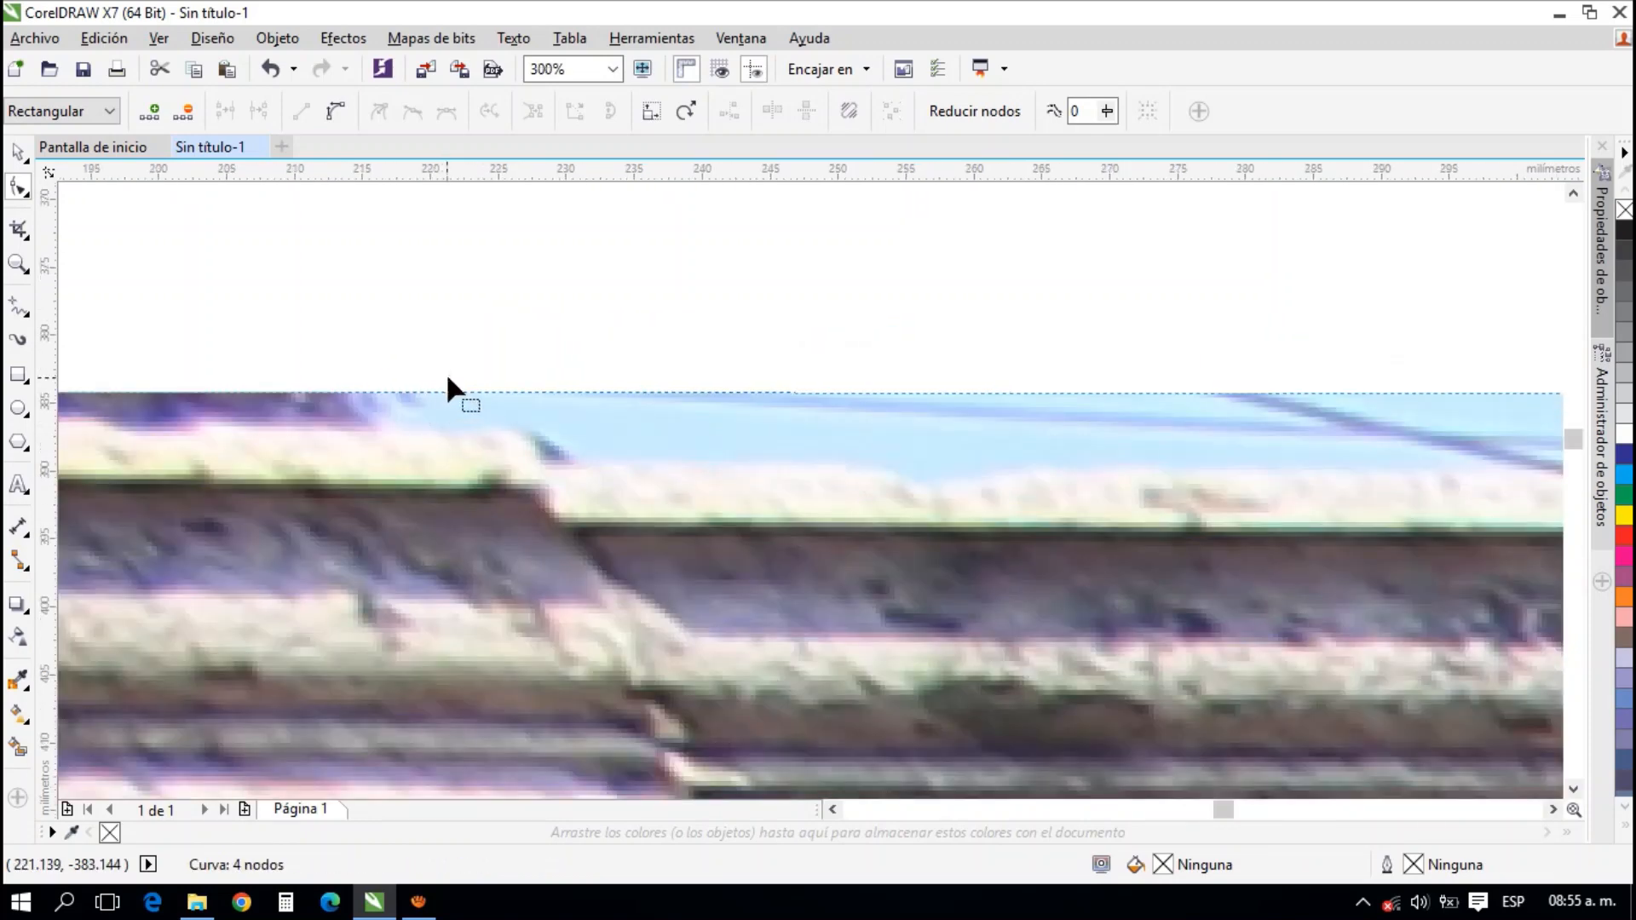
Add a node midway along the red facade photo's lower edge and lower it to the yellow curb's bottom edge
scroll(483, 382, down, 2)
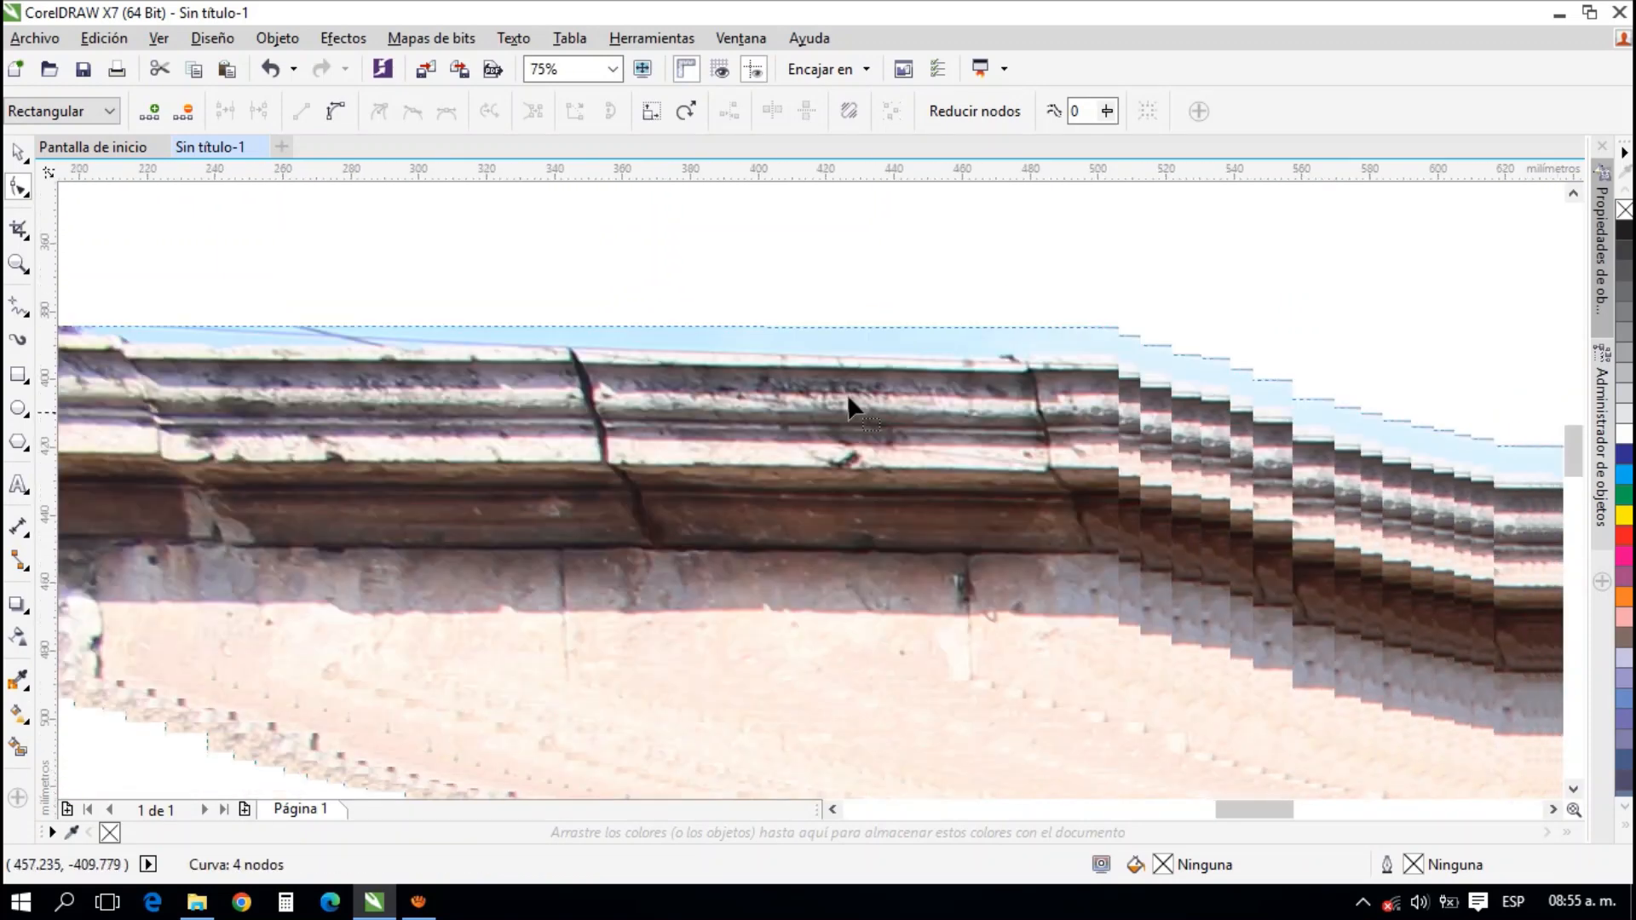
drag(848, 396, 801, 367)
scroll(1283, 354, down, 1)
drag(1498, 351, 807, 302)
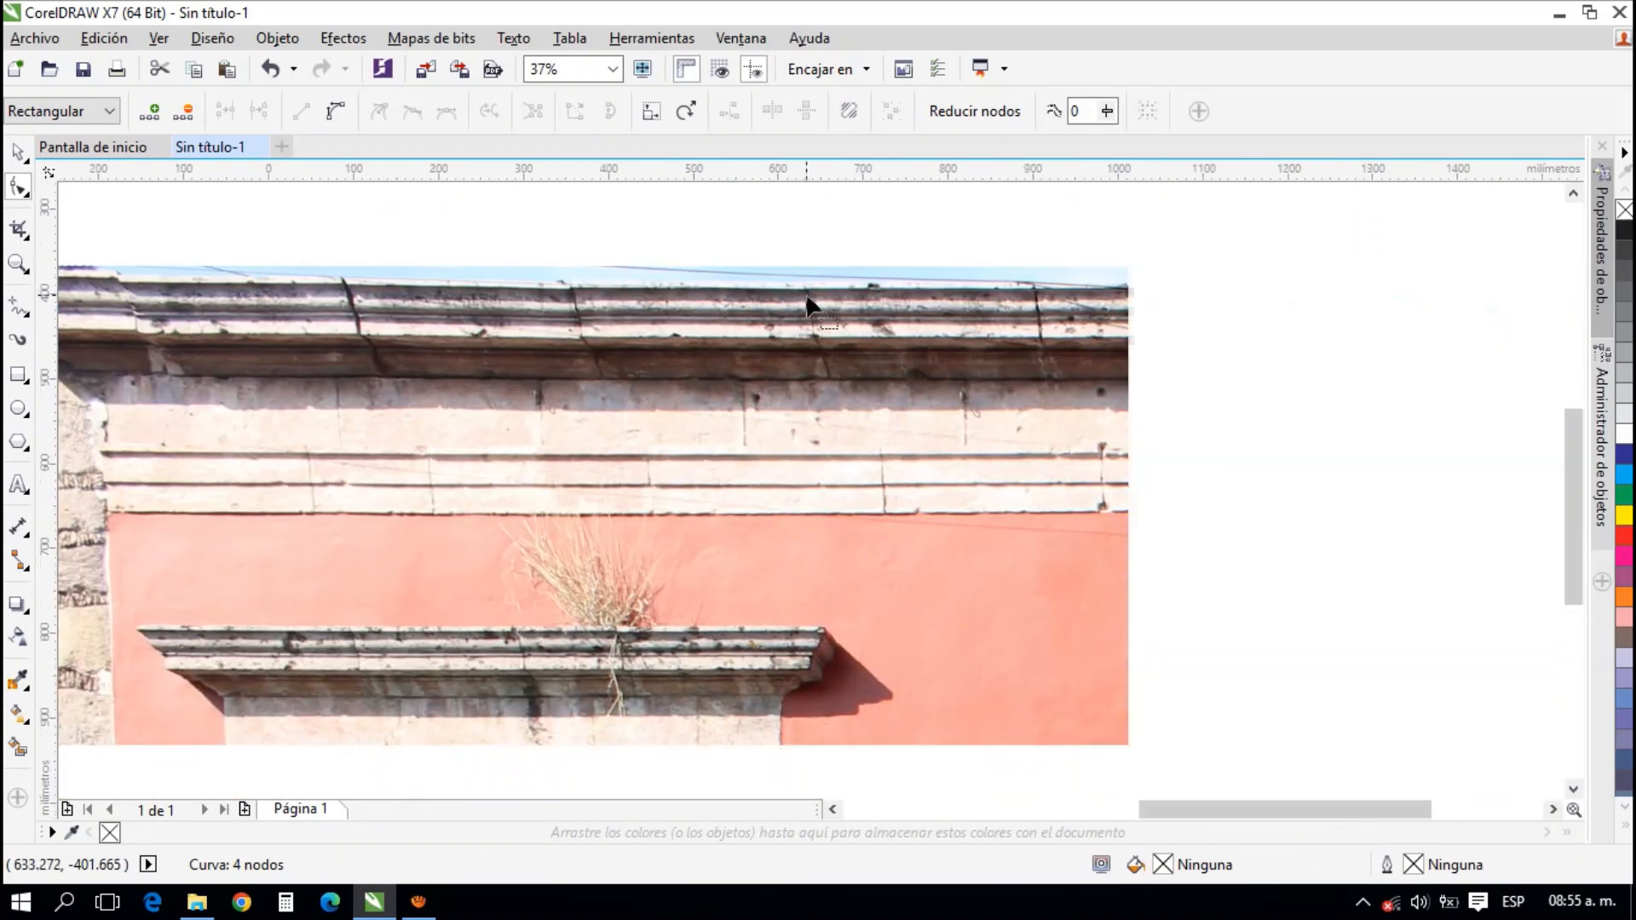
scroll(805, 298, down, 1)
drag(1196, 331, 759, 285)
drag(1224, 305, 843, 268)
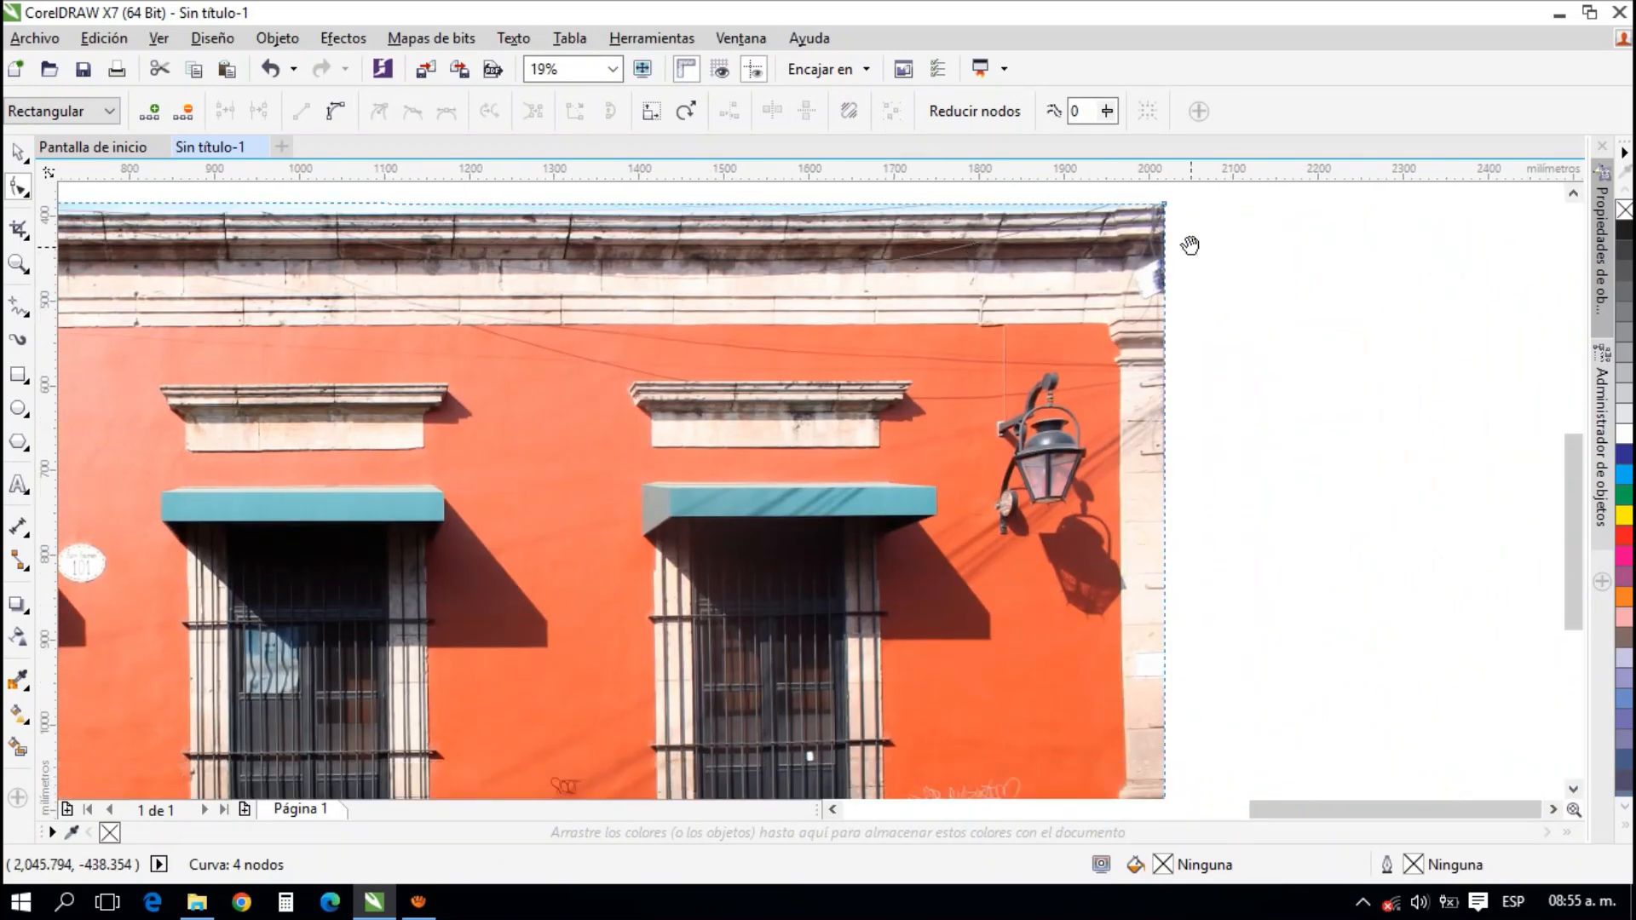
drag(963, 730, 1092, 430)
drag(597, 659, 791, 409)
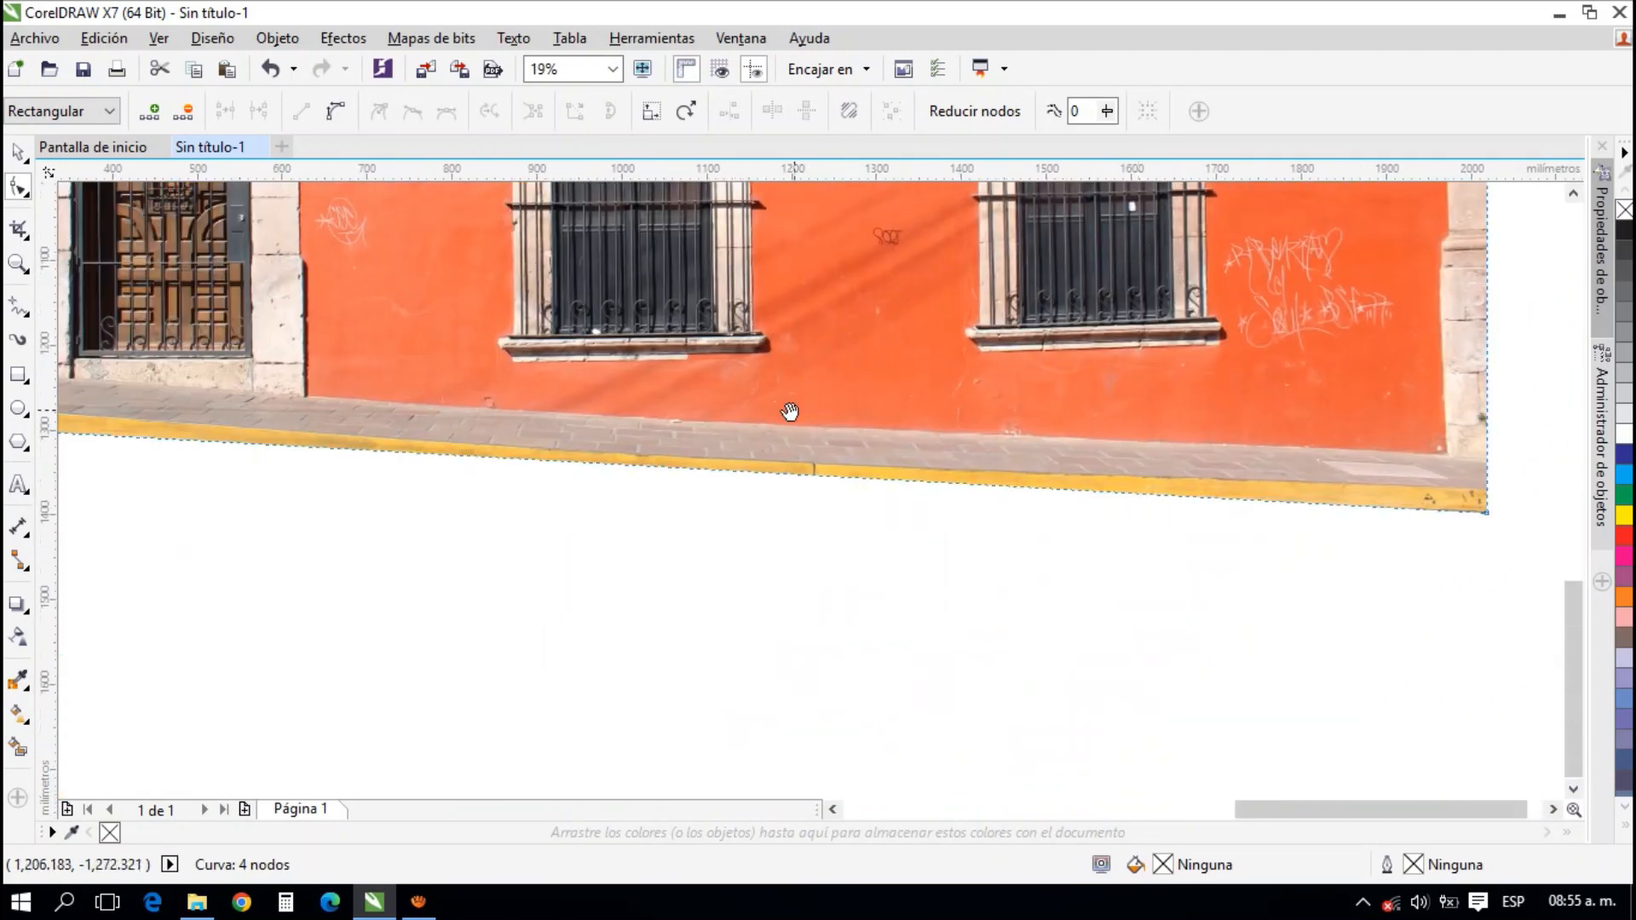
scroll(687, 467, up, 1)
drag(672, 493, 763, 514)
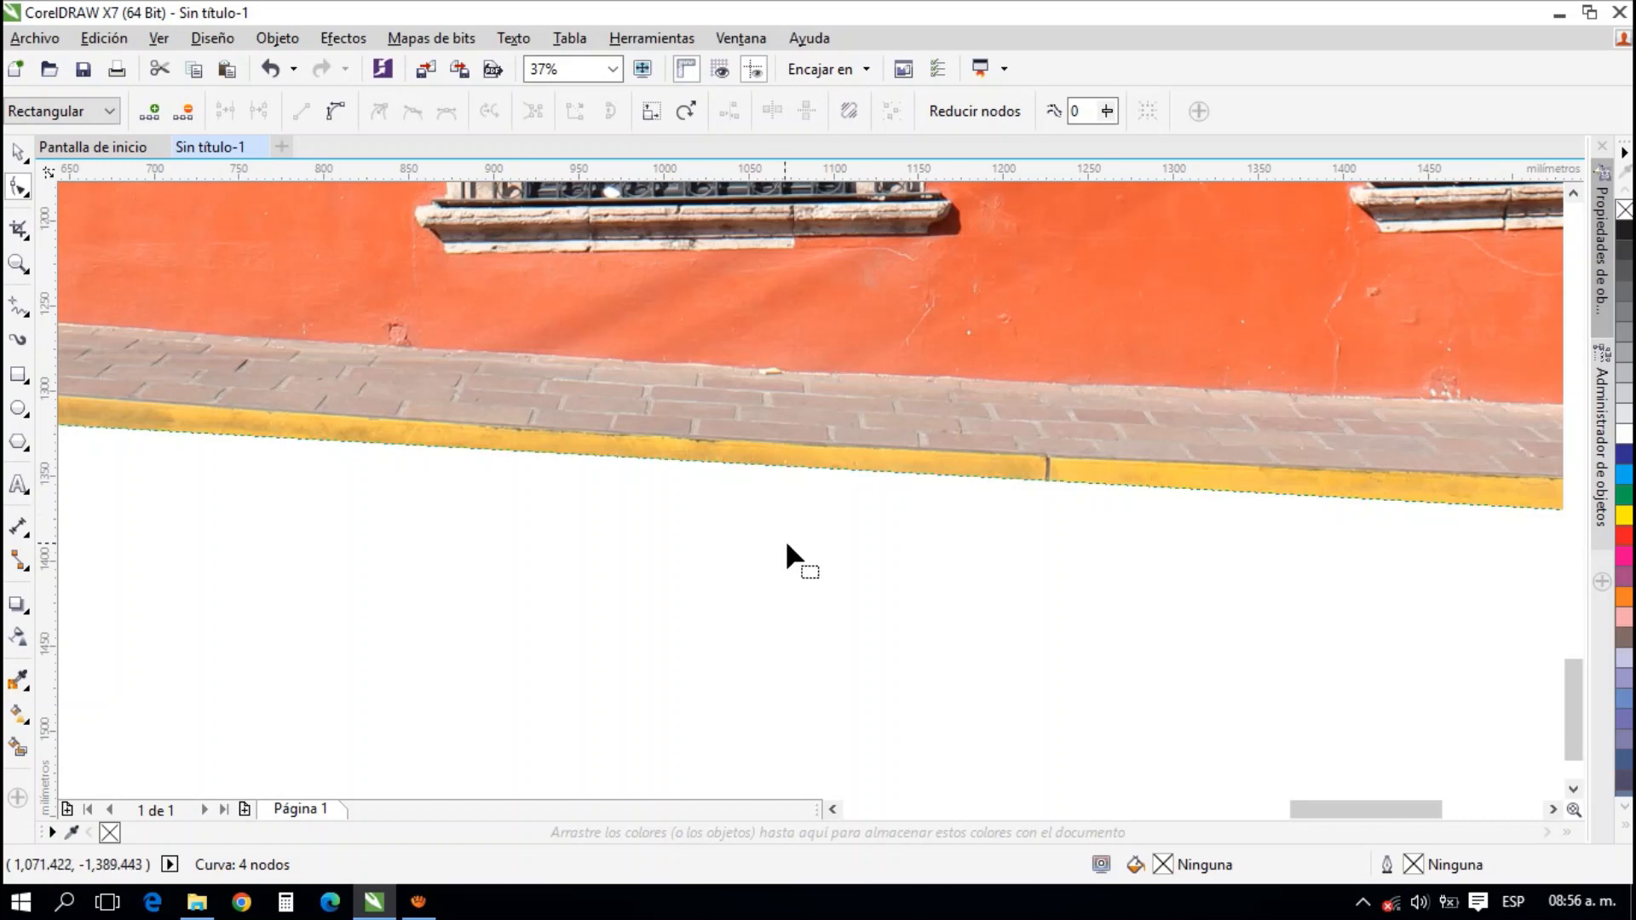
right_click(793, 467)
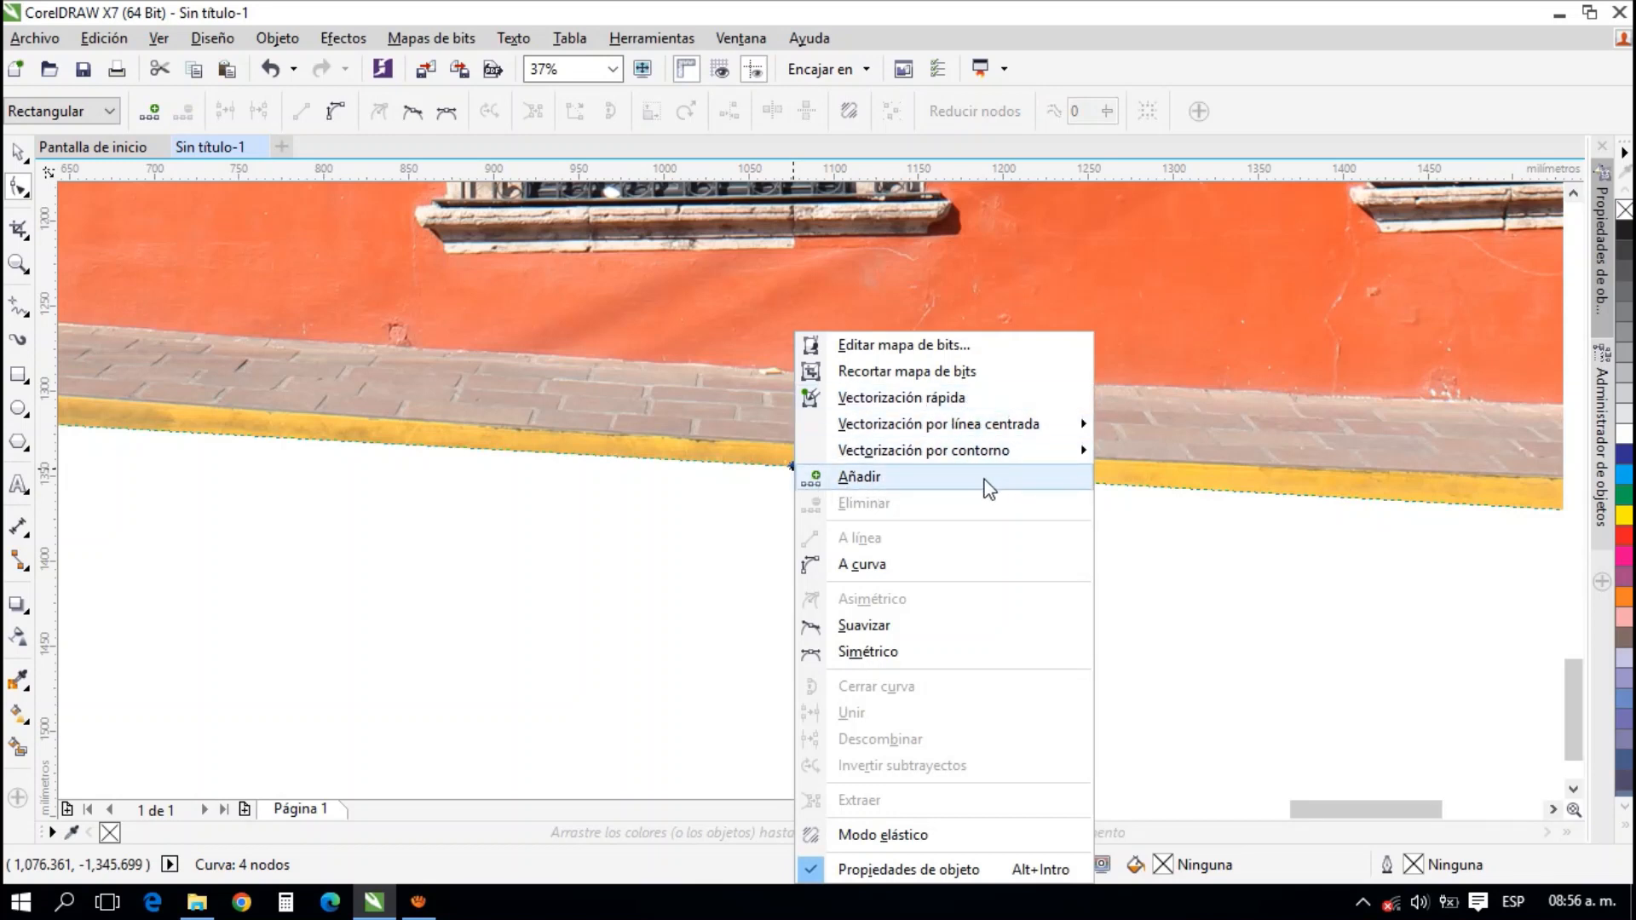
click(927, 481)
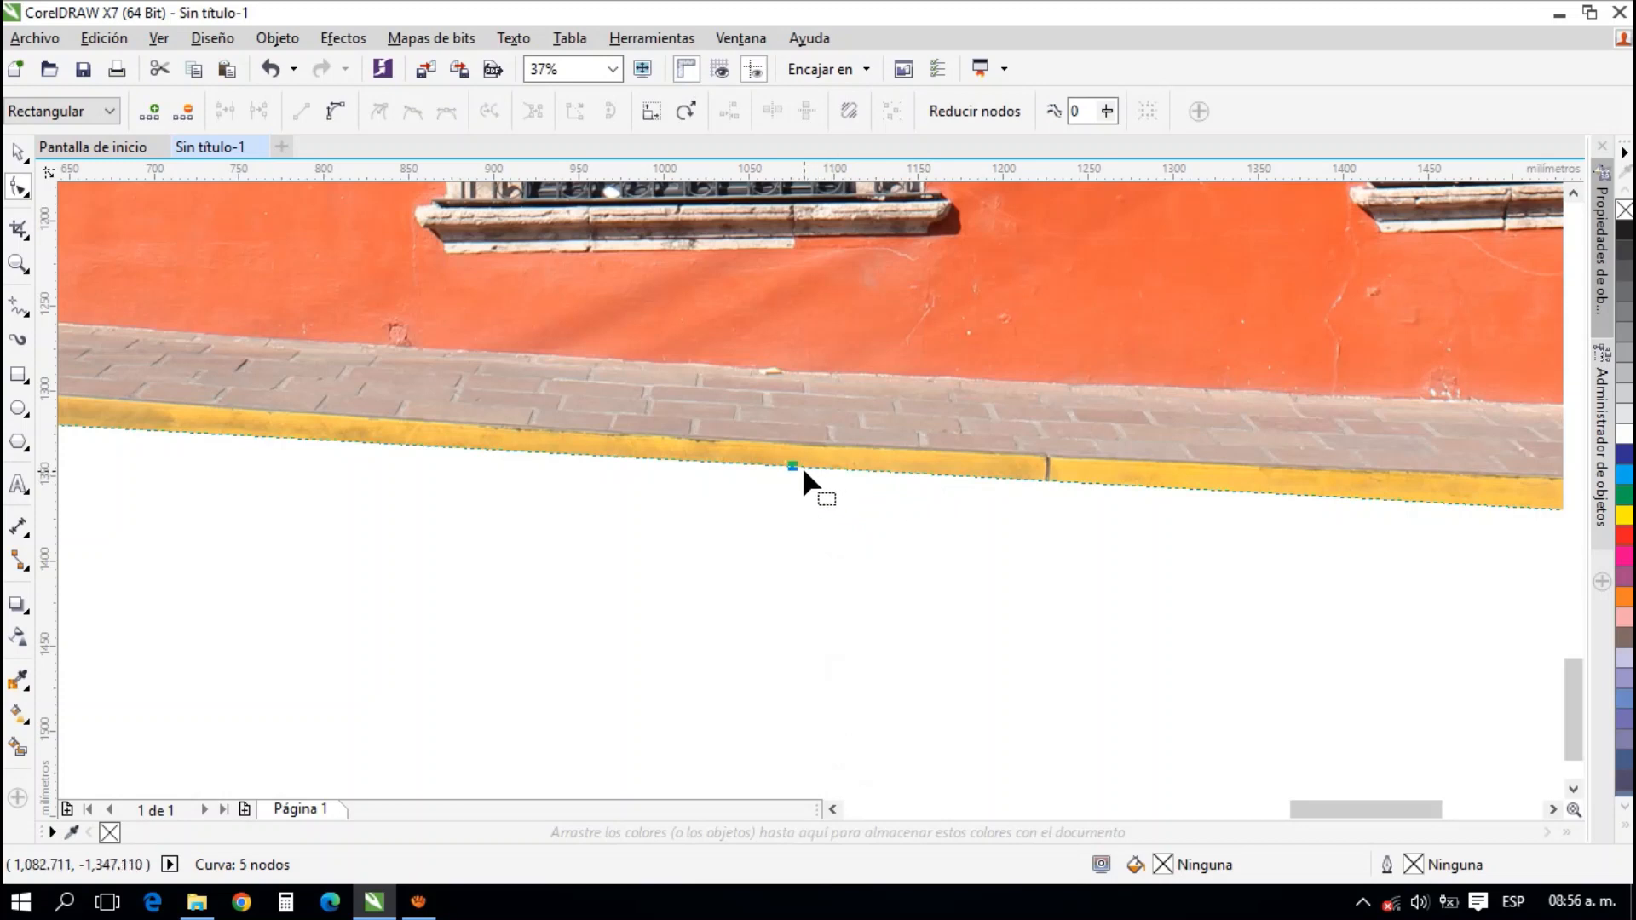
mouse_move(793, 466)
mouse_down()
mouse_move(745, 494)
mouse_move(765, 478)
mouse_up()
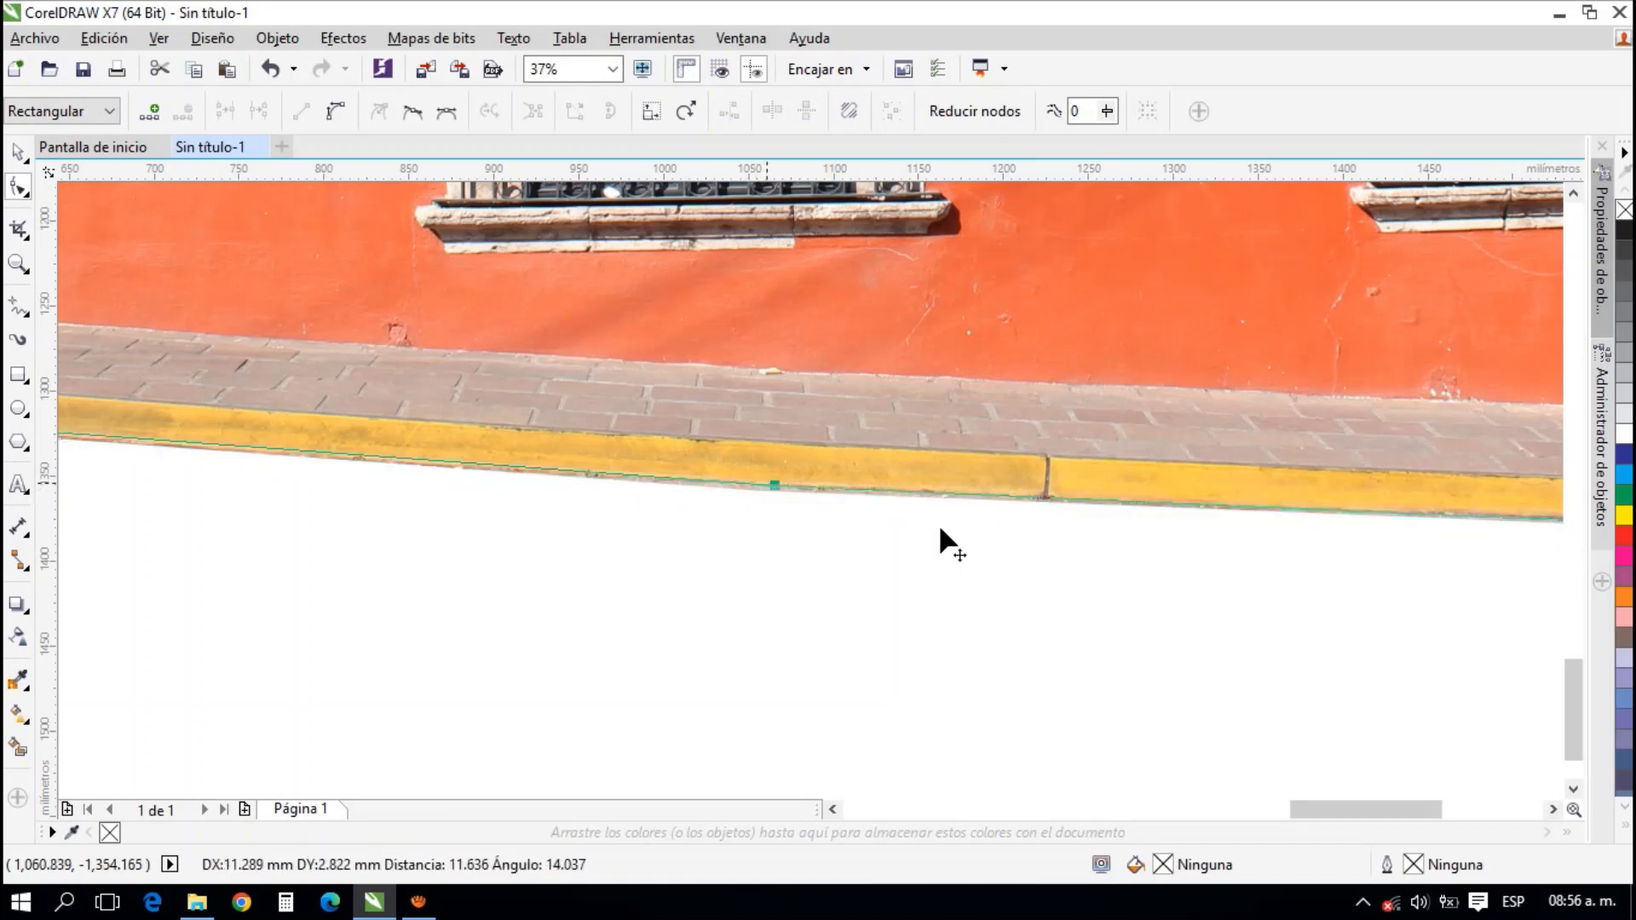
scroll(936, 524, down, 2)
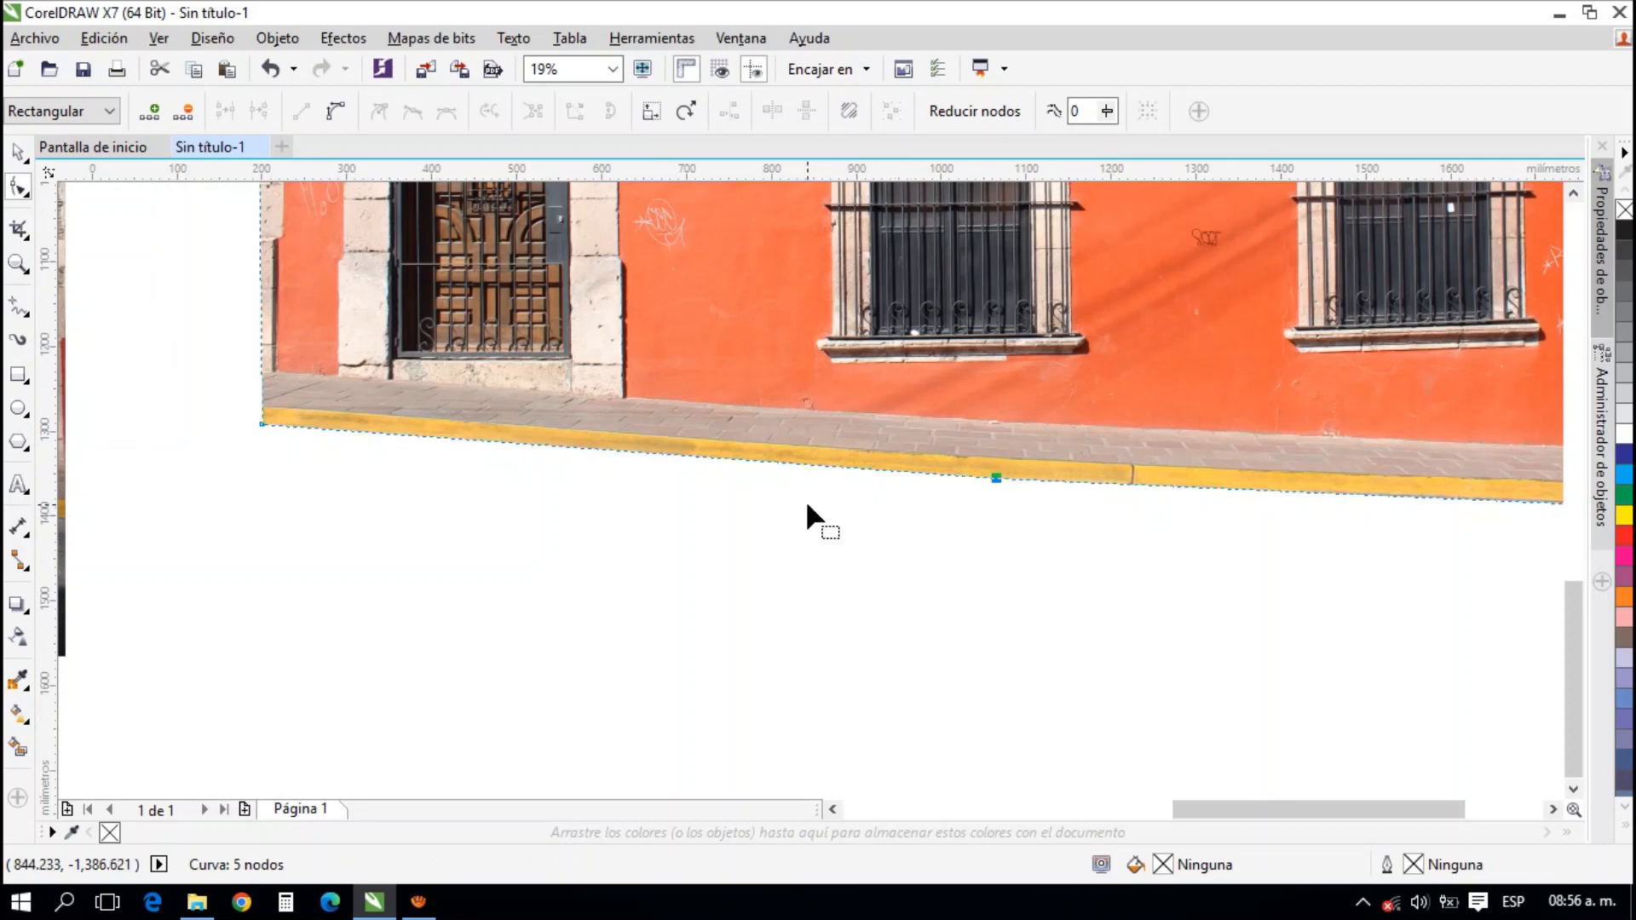
Add two nodes near the left end of the photo's top edge and move the second down to the cornice's step
scroll(807, 511, down, 2)
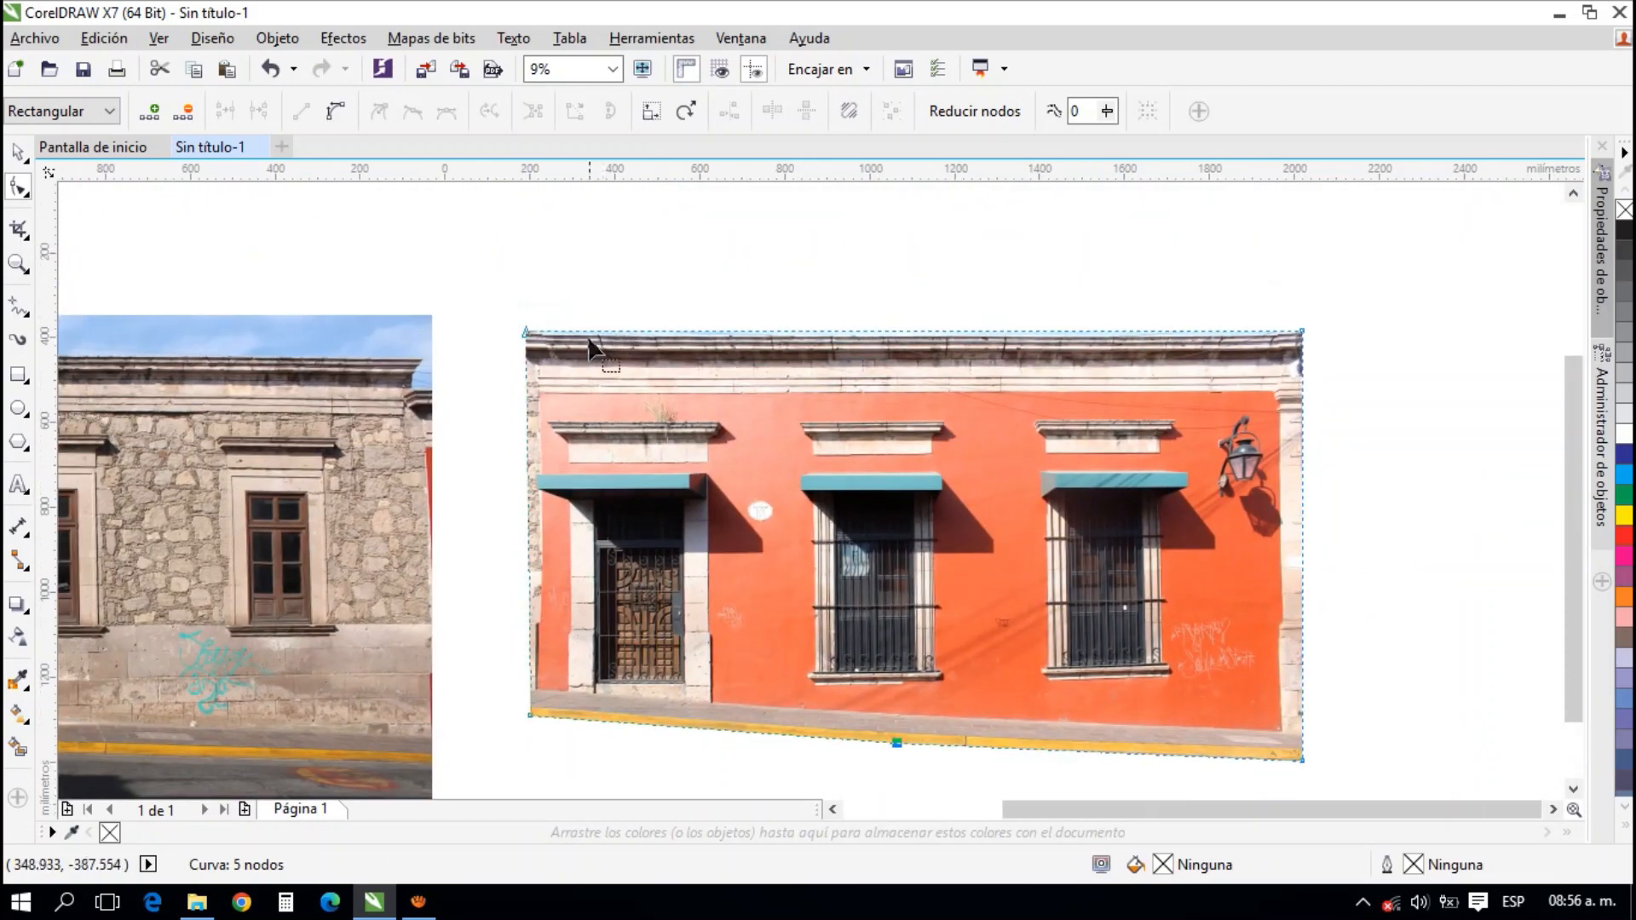
scroll(559, 340, up, 2)
scroll(440, 311, up, 1)
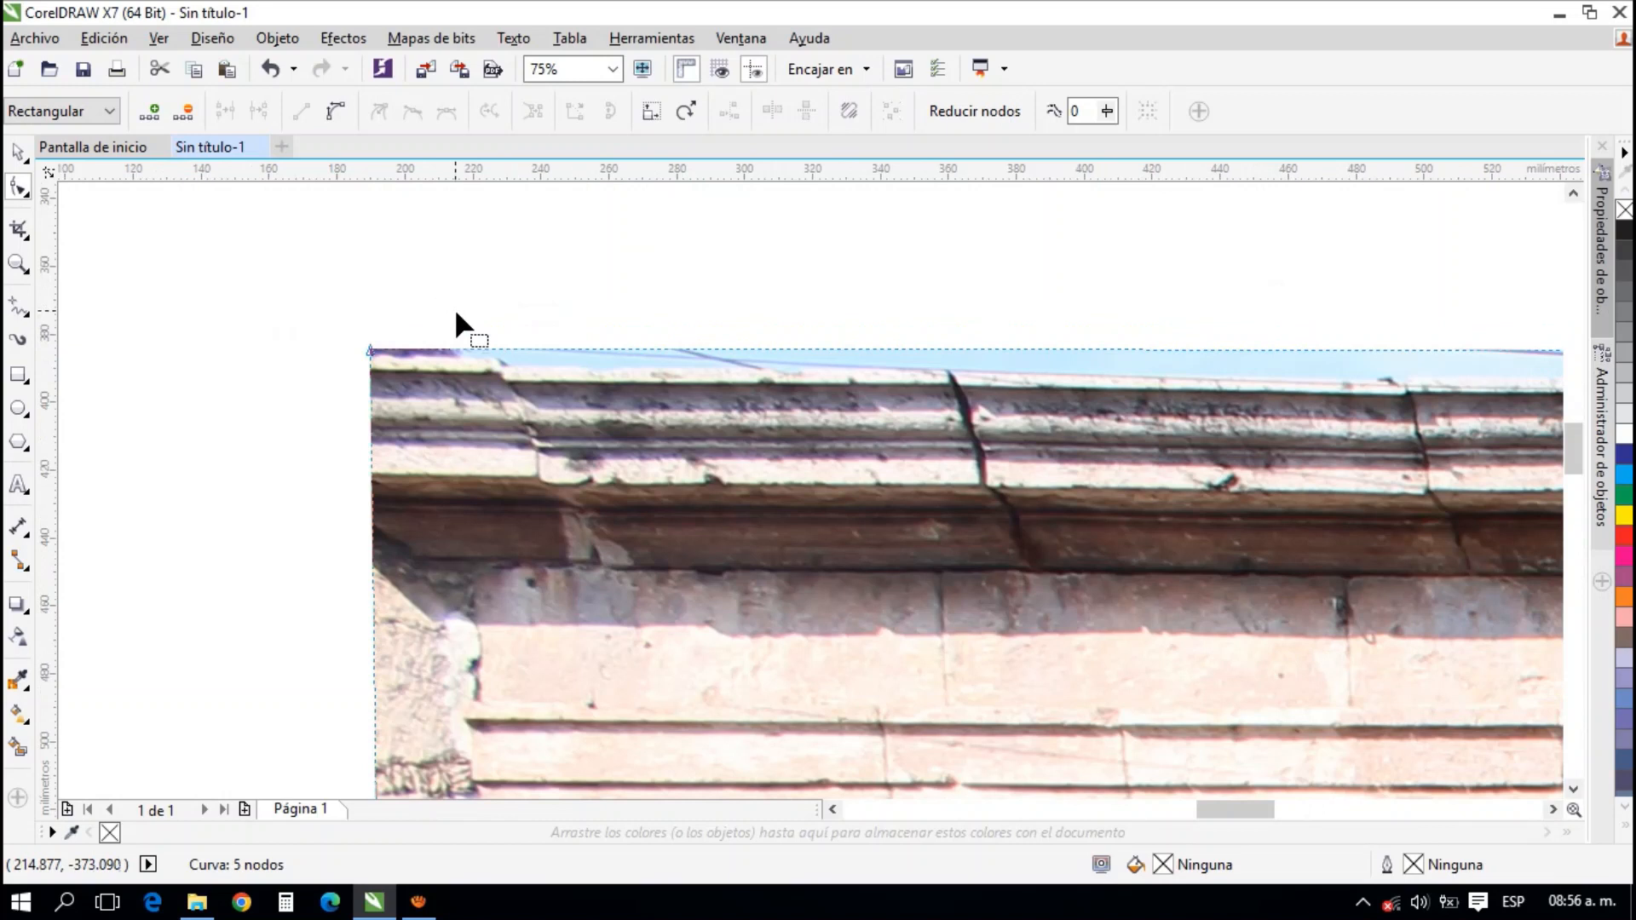
double_click(483, 349)
click(554, 348)
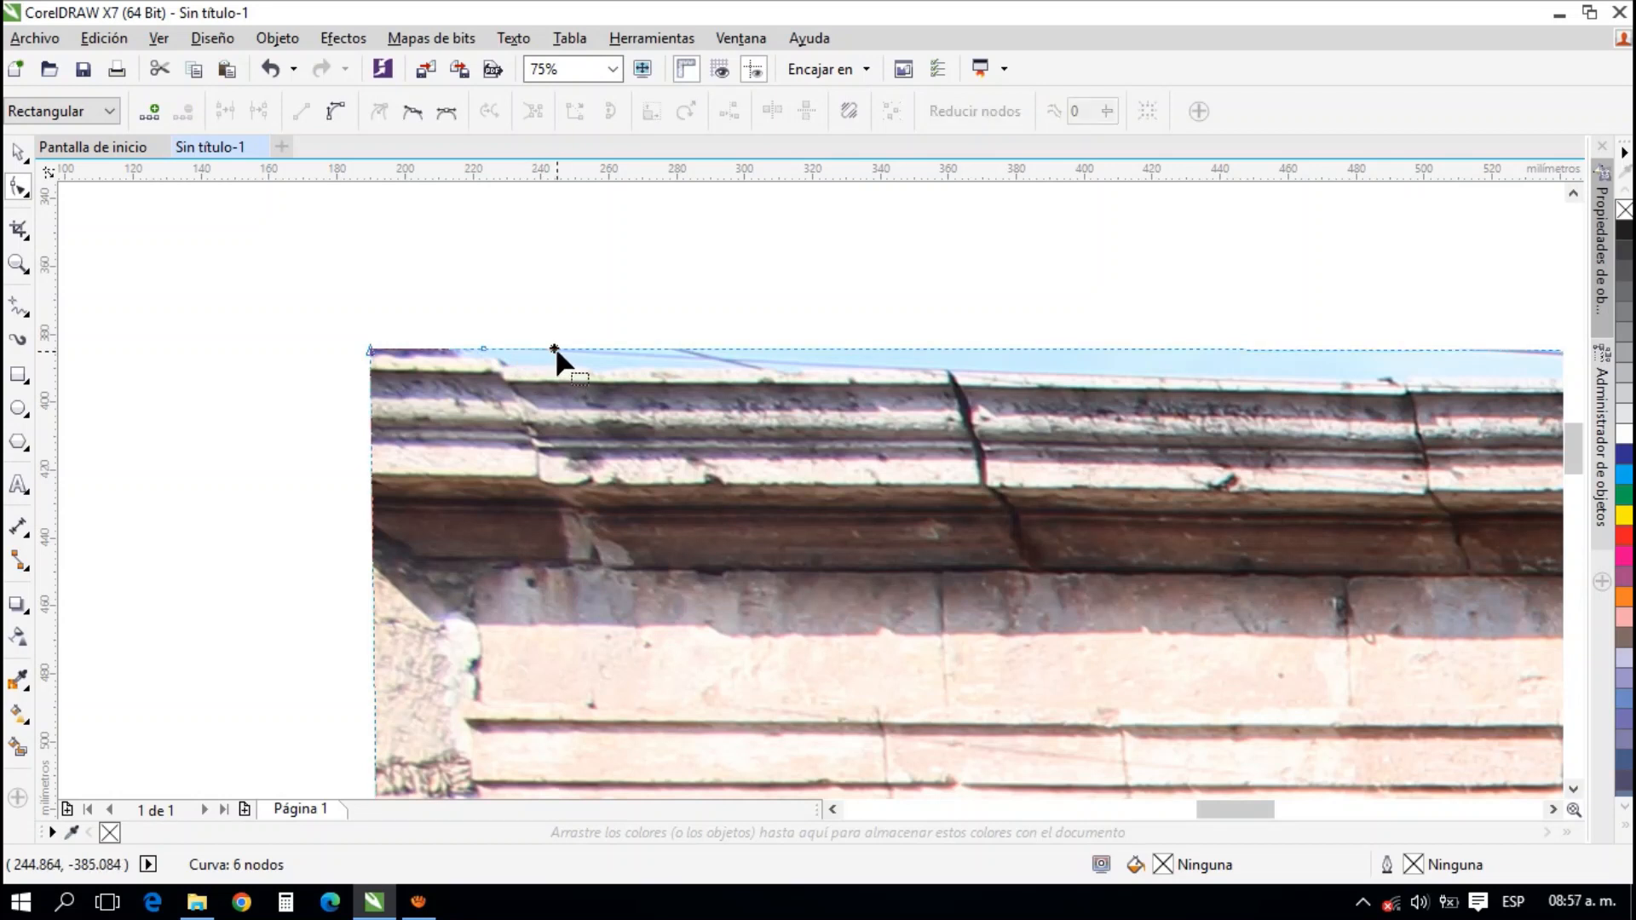
double_click(565, 350)
drag(565, 351, 507, 375)
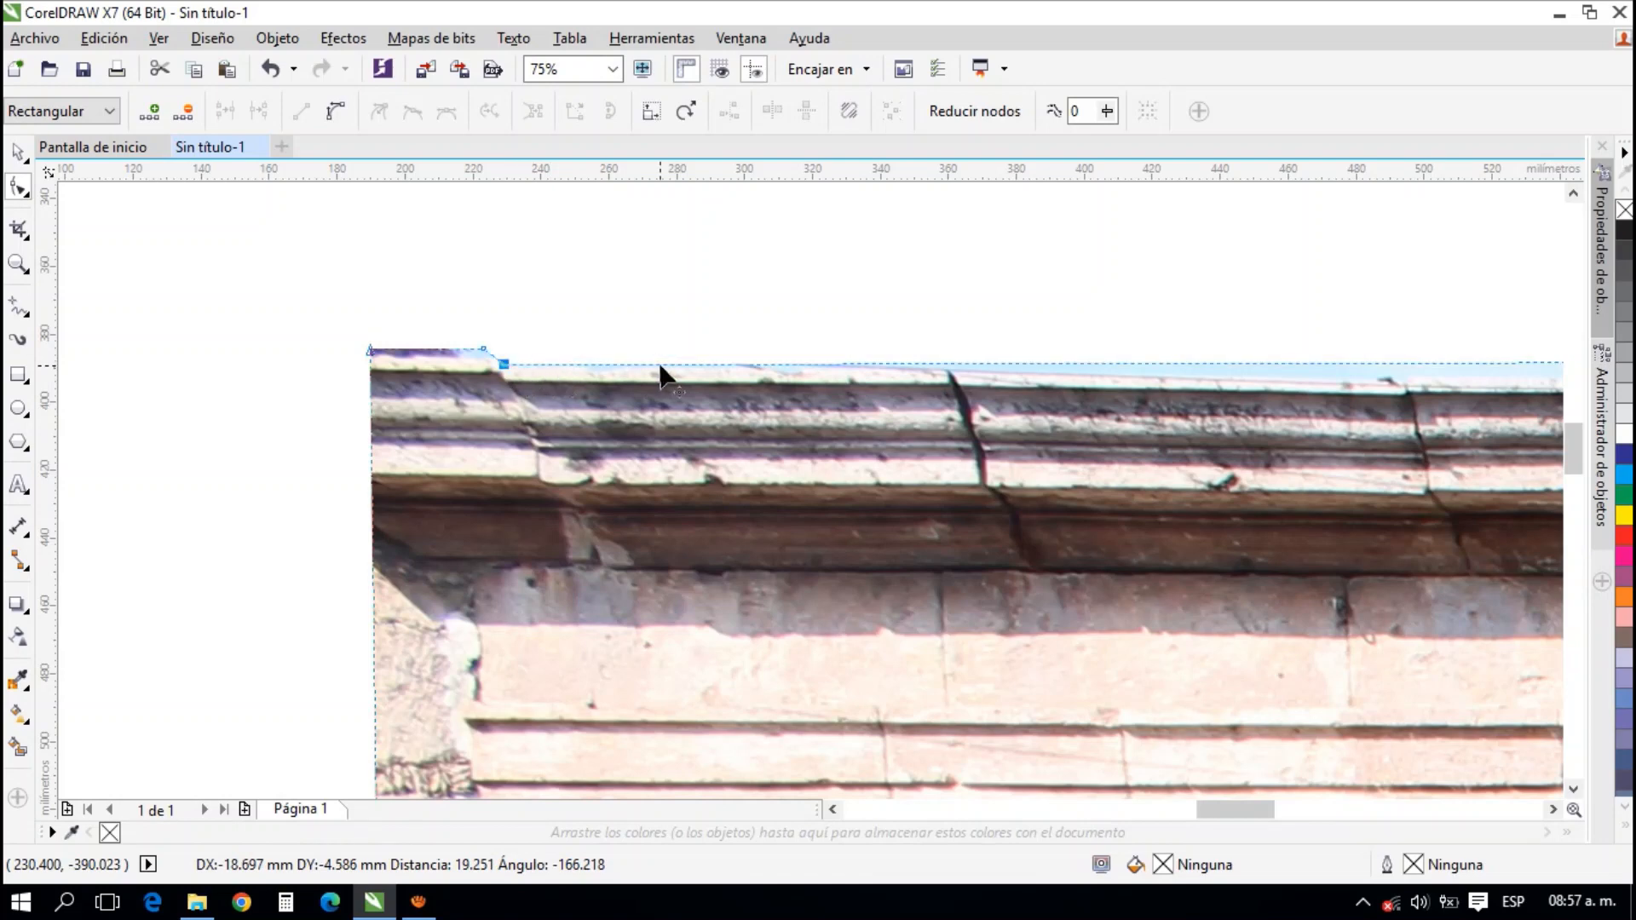
Add two nodes near the right end of the photo's top edge and move the left one down to follow the cornice's step
scroll(660, 367, down, 2)
drag(899, 362, 442, 328)
drag(1328, 324, 823, 316)
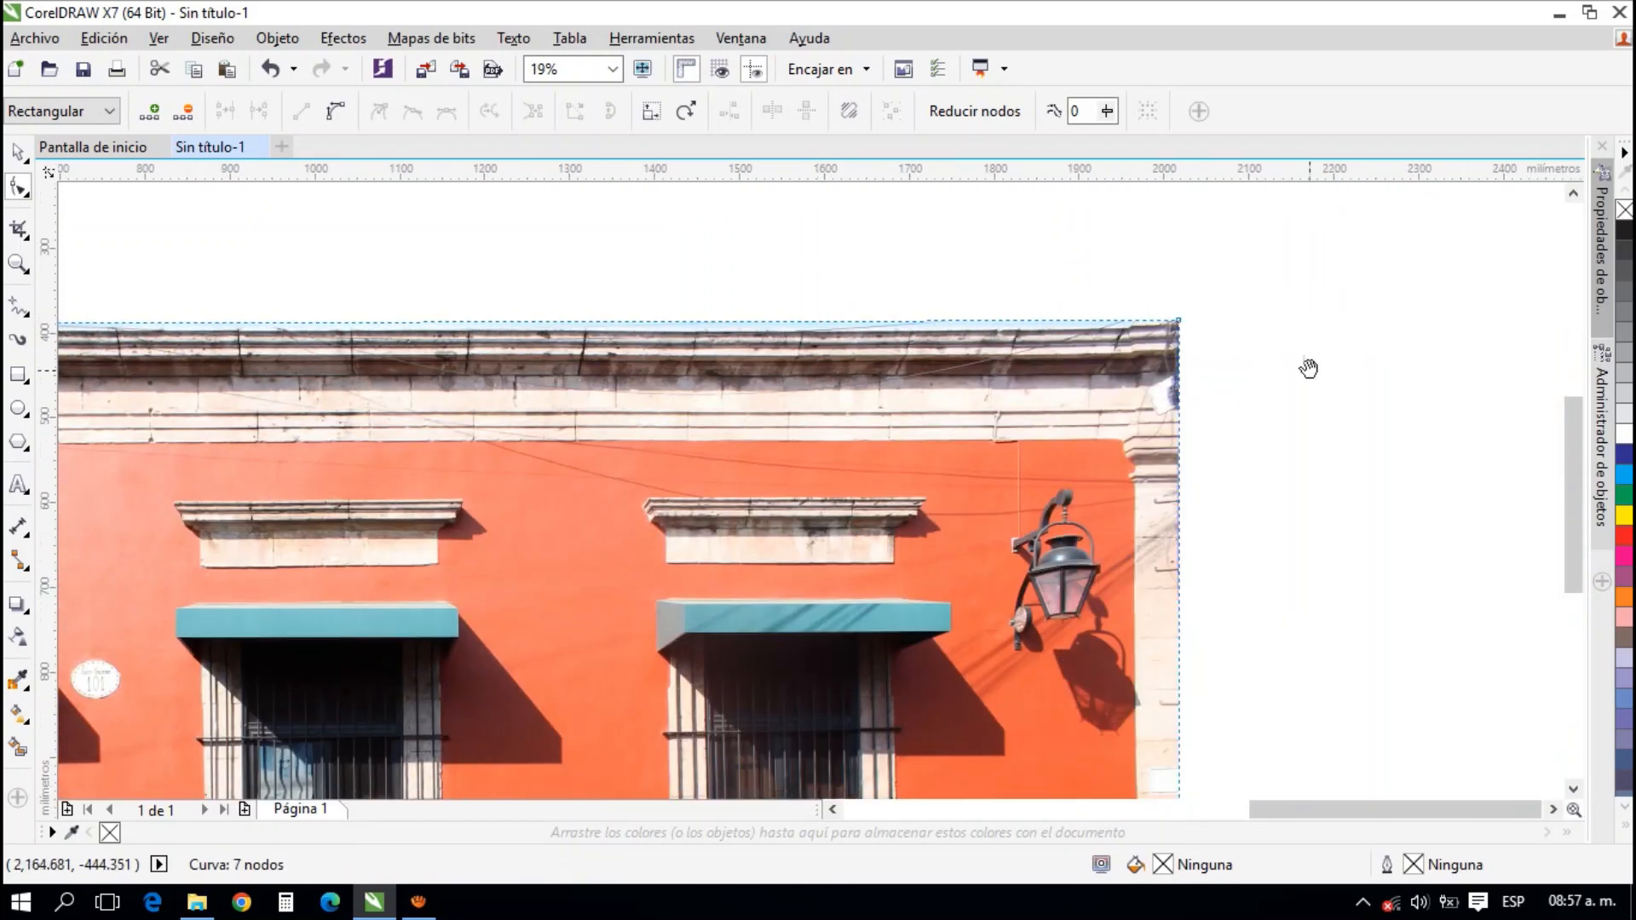
drag(1308, 368, 1042, 392)
scroll(831, 339, up, 3)
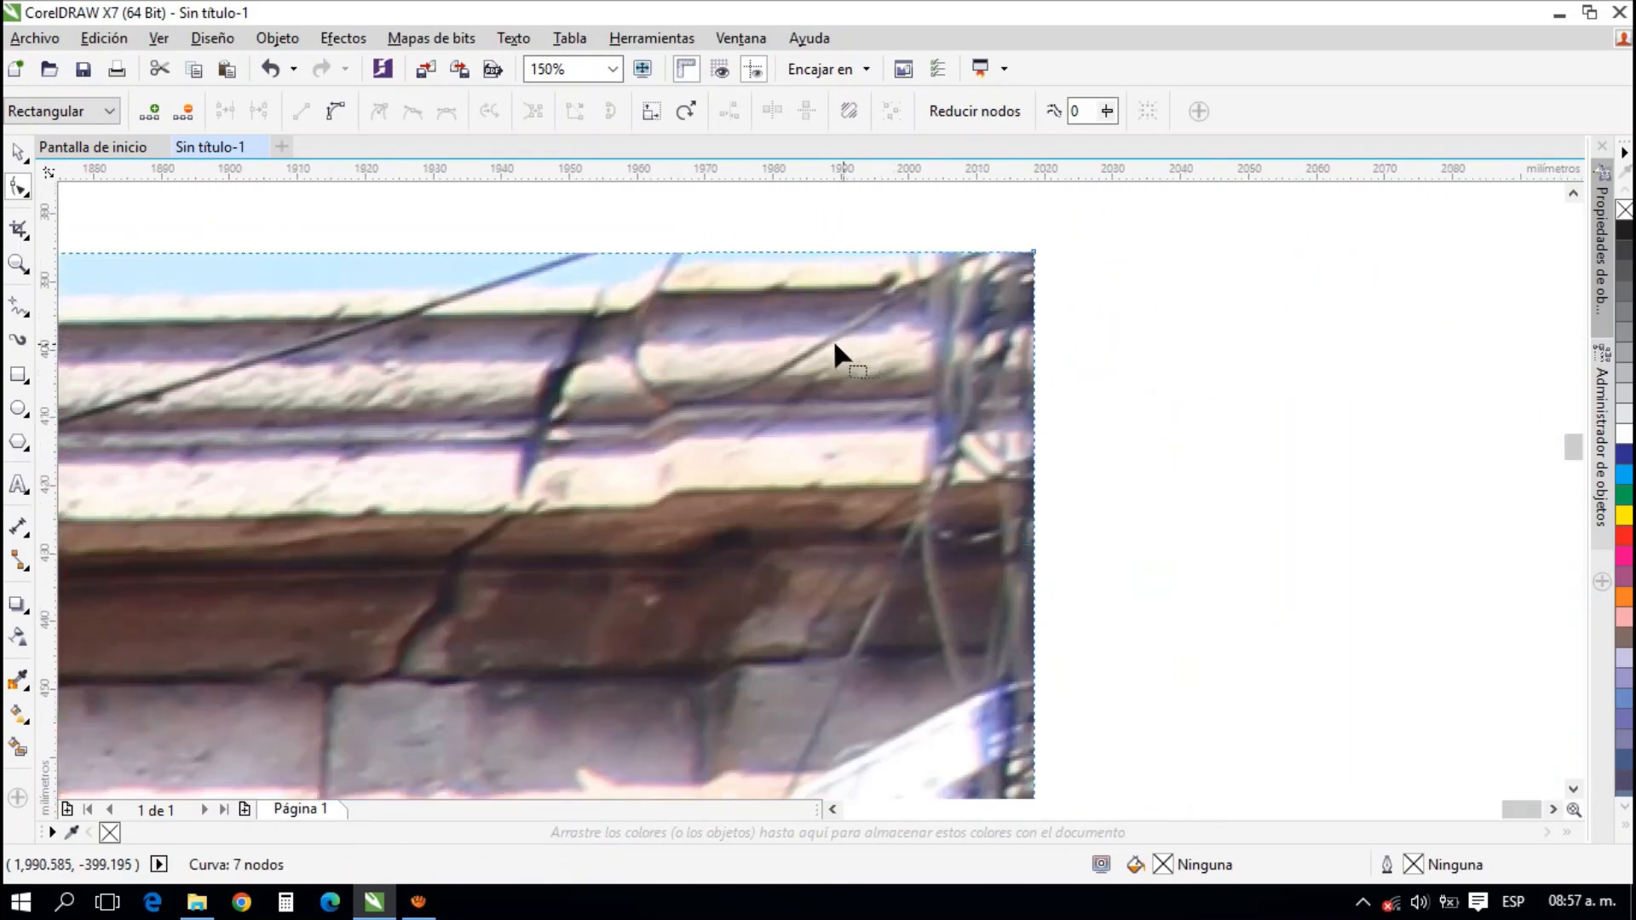
click(663, 252)
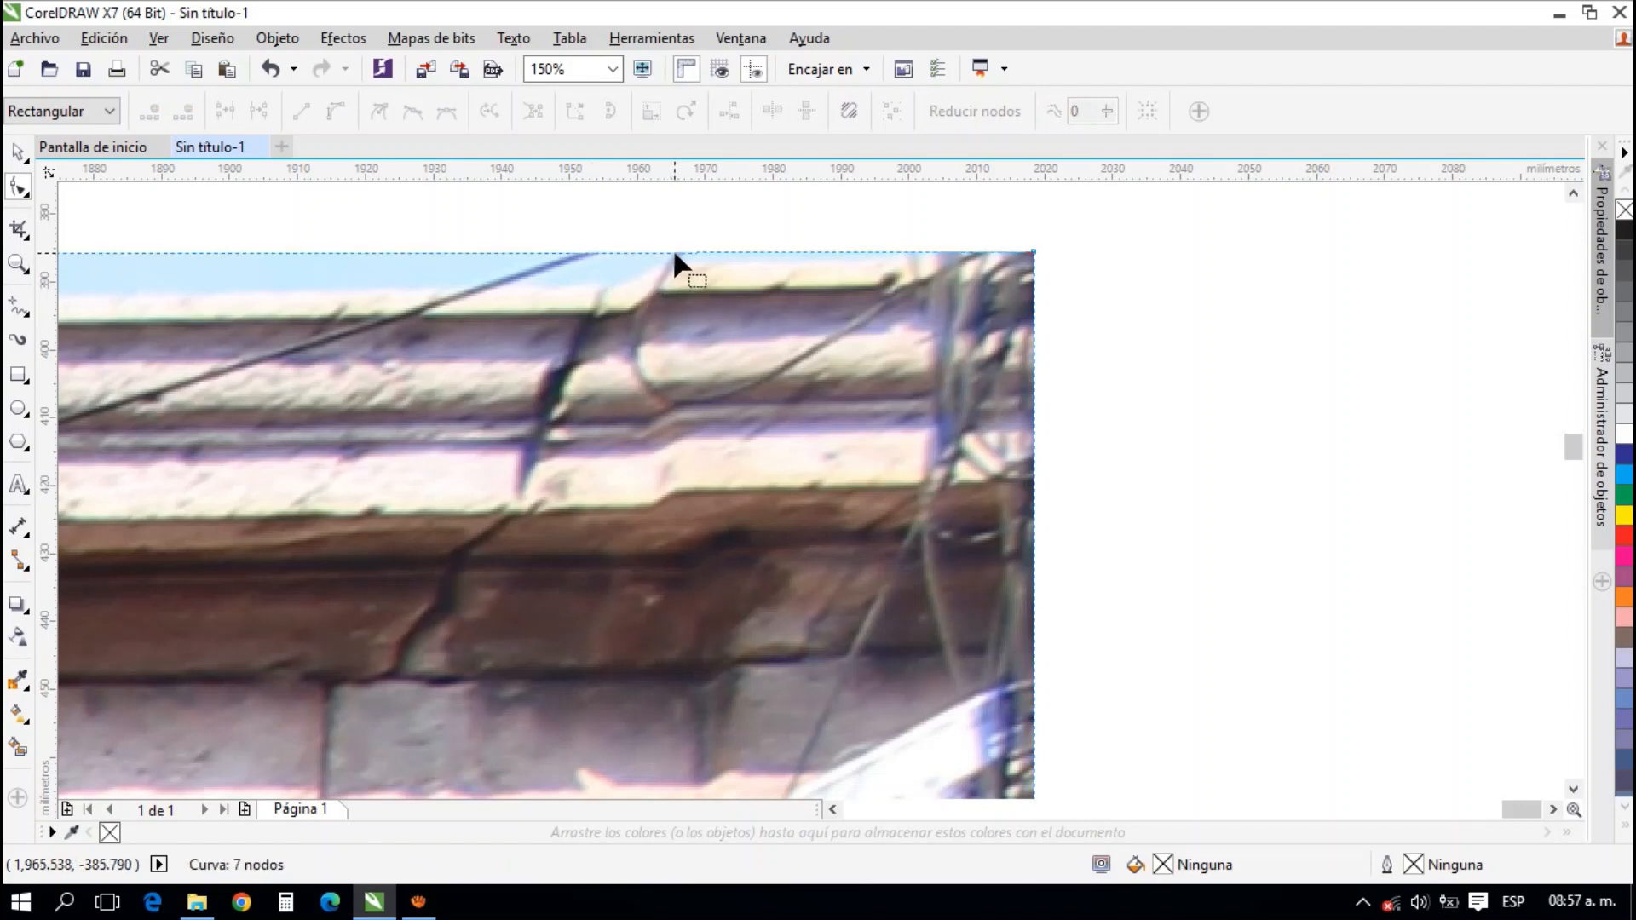
click(673, 252)
double_click(667, 251)
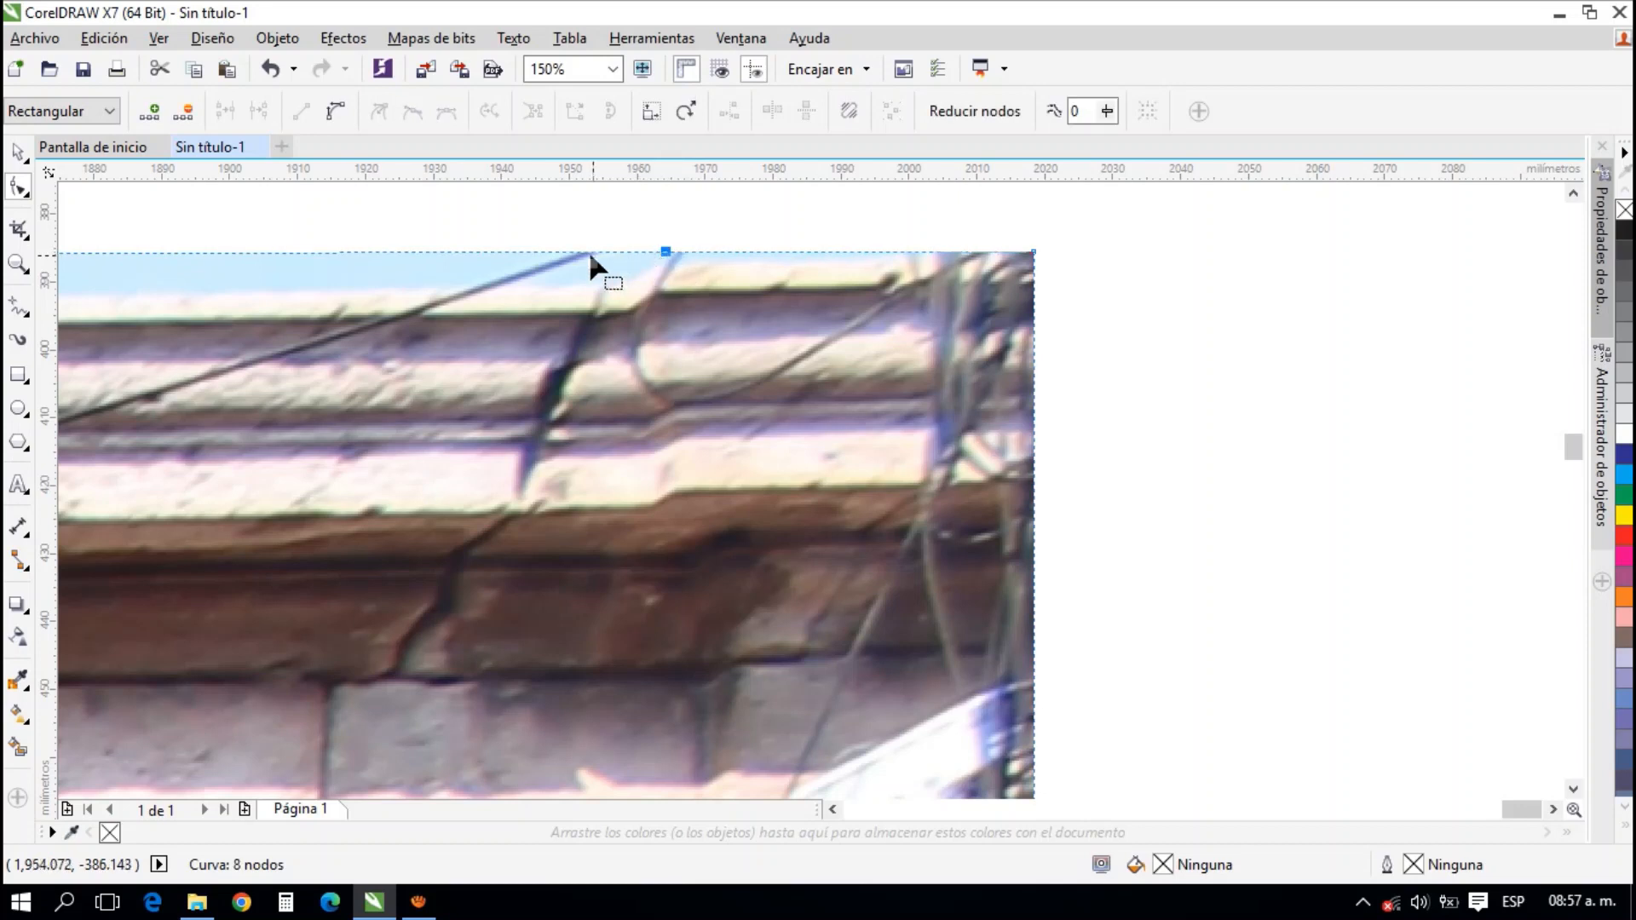
double_click(542, 254)
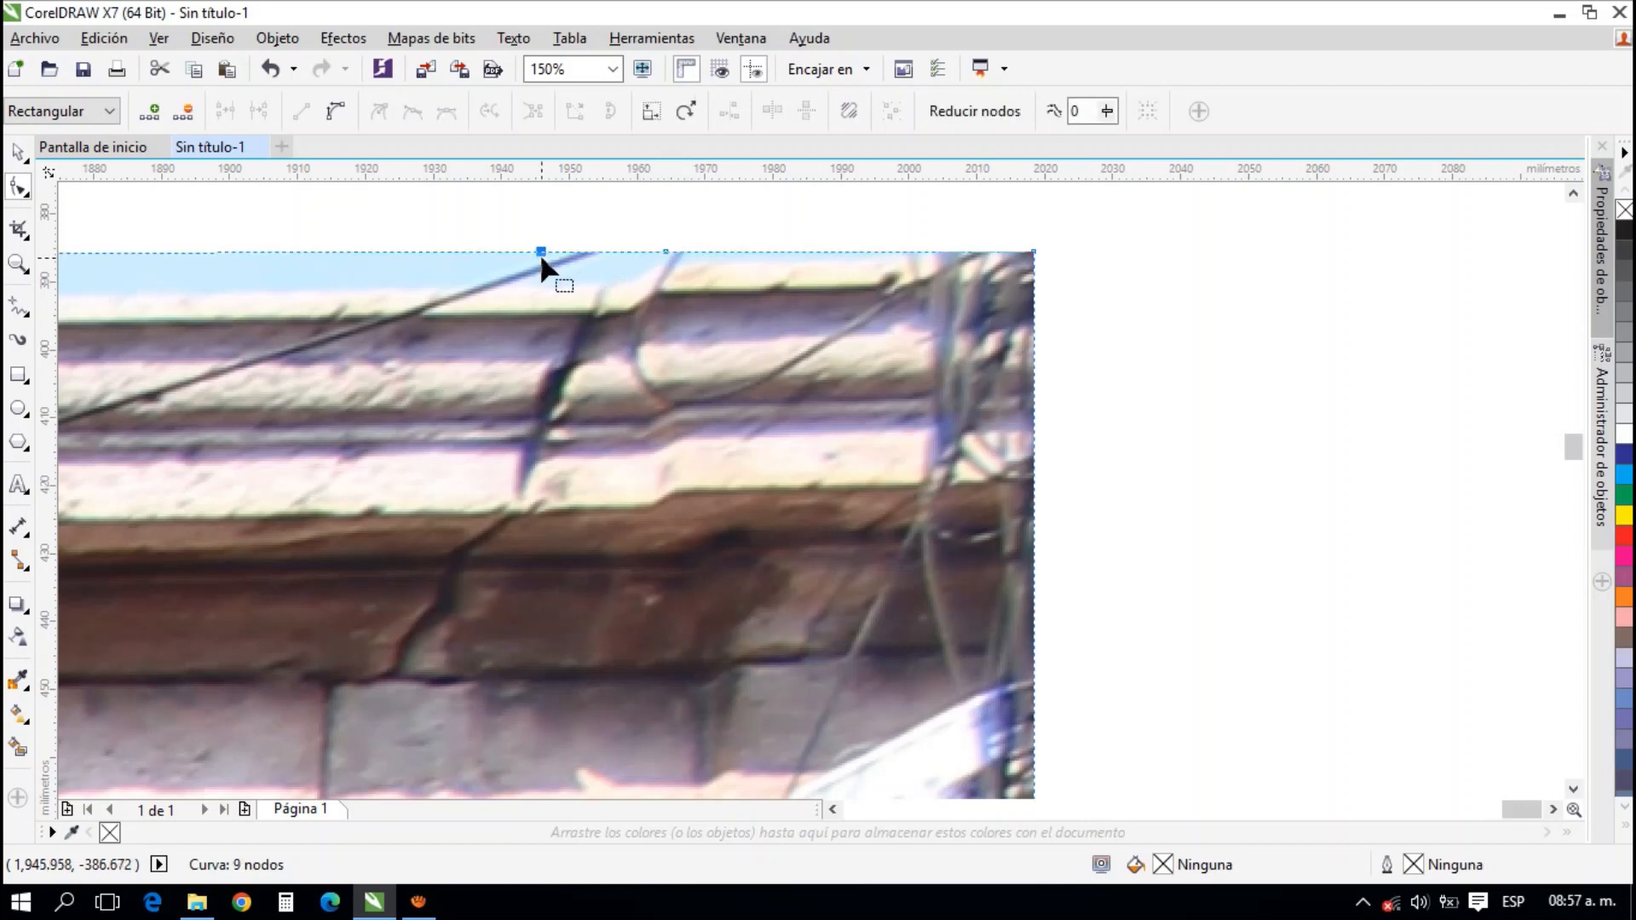
drag(542, 254, 1202, 319)
Add a node midway along the photo's top edge and lower it to the cornice to trim the remaining sky
scroll(1159, 305, down, 2)
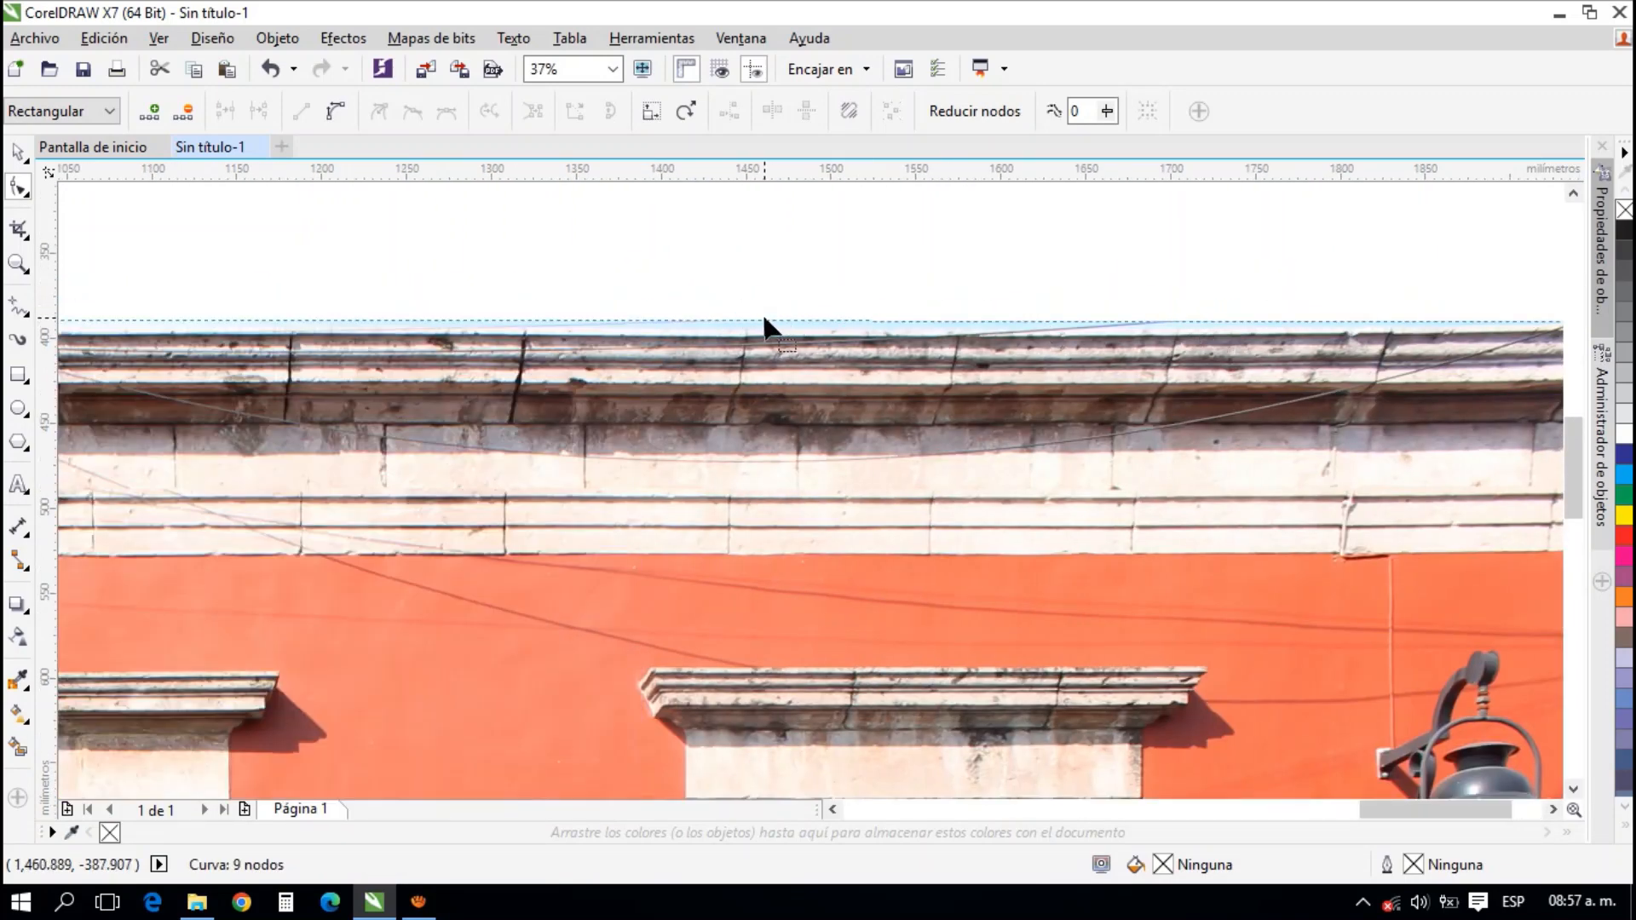
double_click(765, 322)
drag(765, 322, 785, 340)
scroll(912, 293, down, 3)
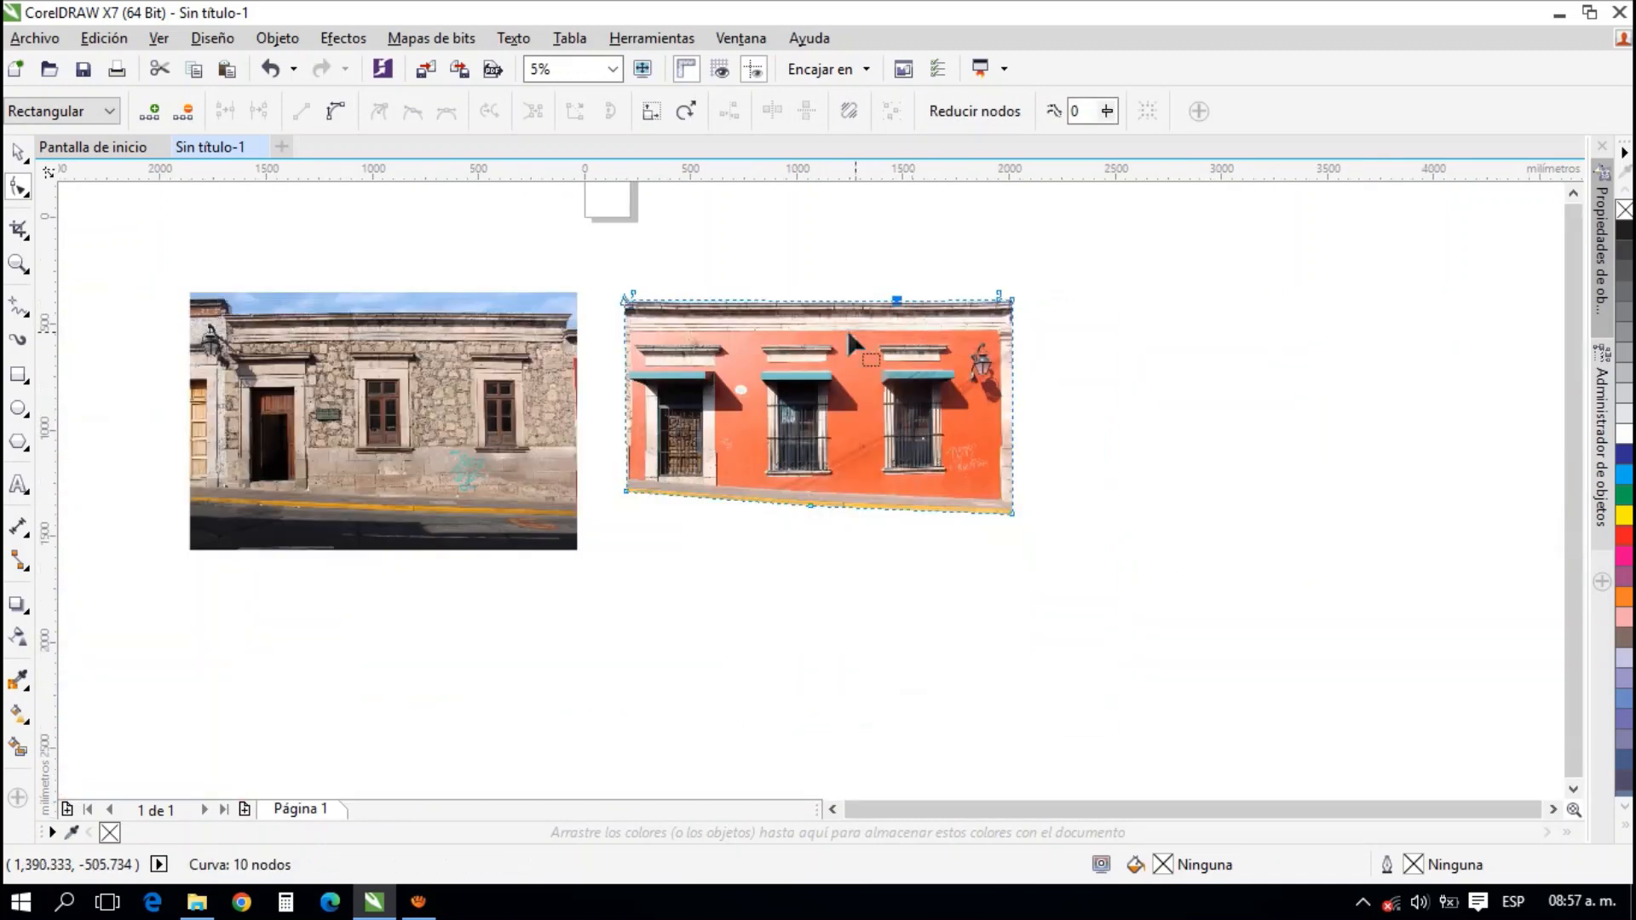
Move the red facade photo's lower-left node about 16 mm right along the curb to the red wall's border
scroll(647, 322, up, 2)
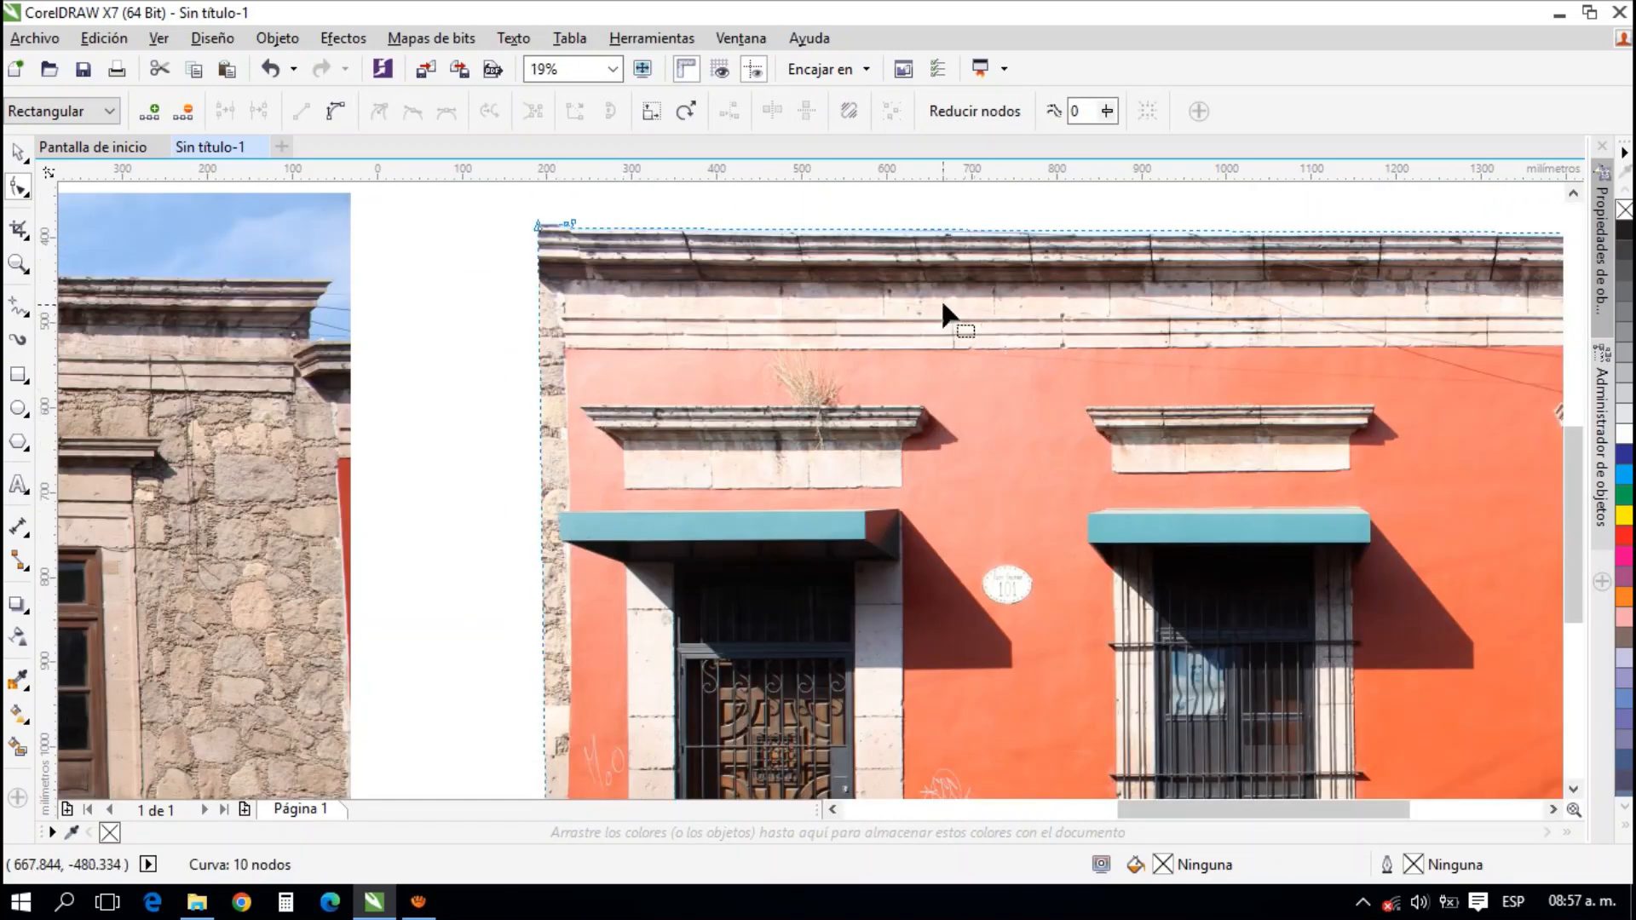
scroll(941, 298, down, 1)
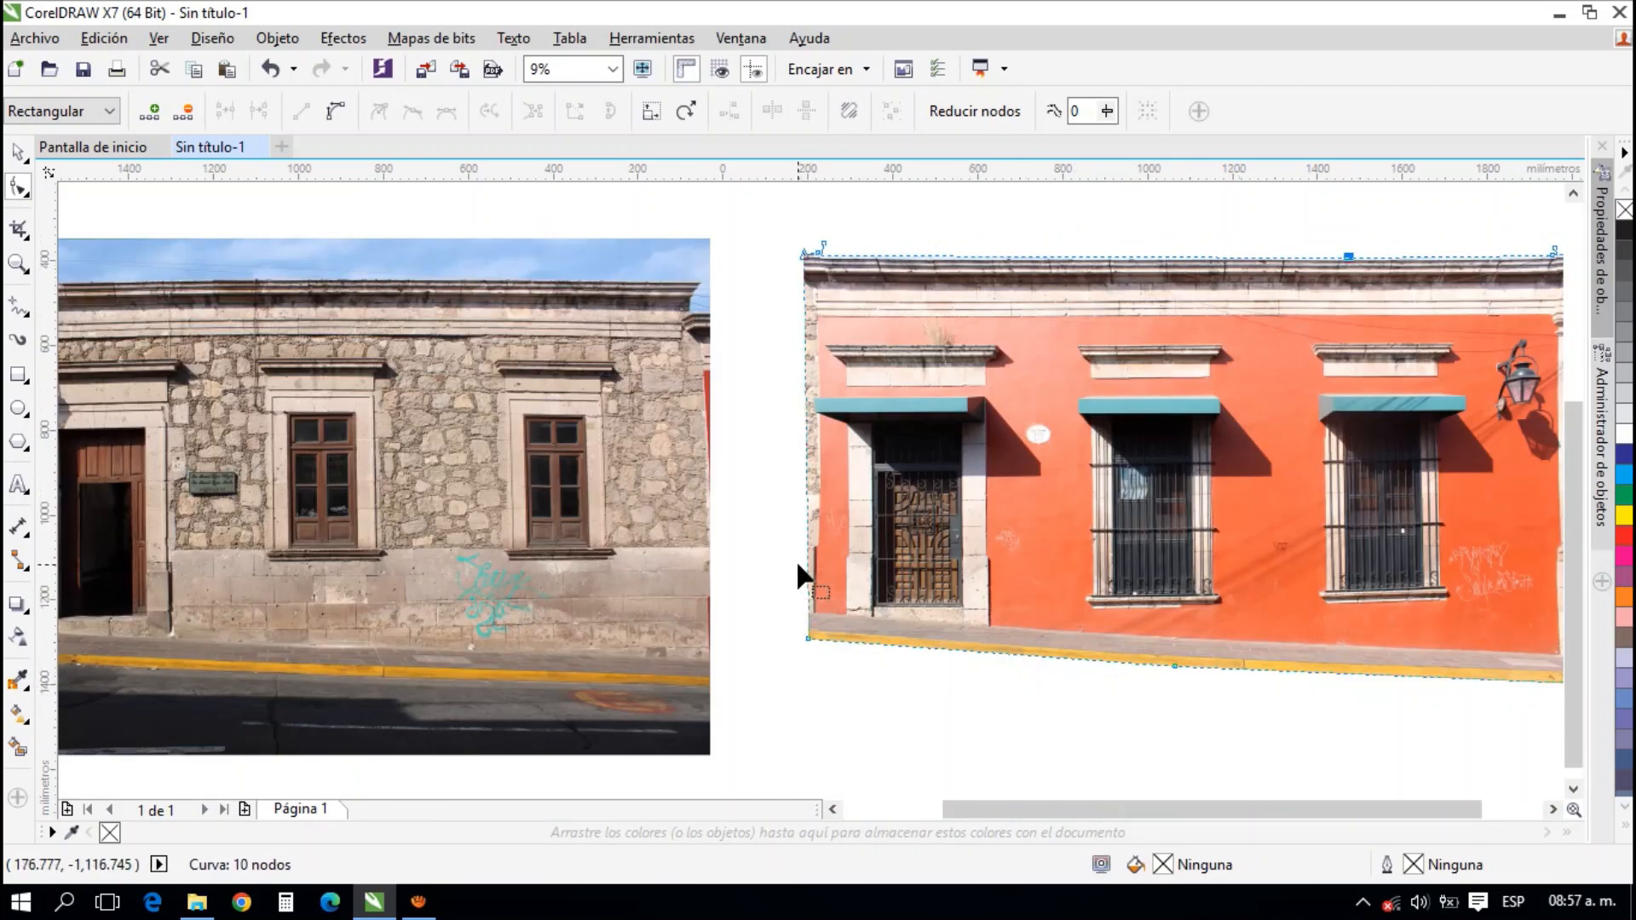
scroll(816, 291, up, 1)
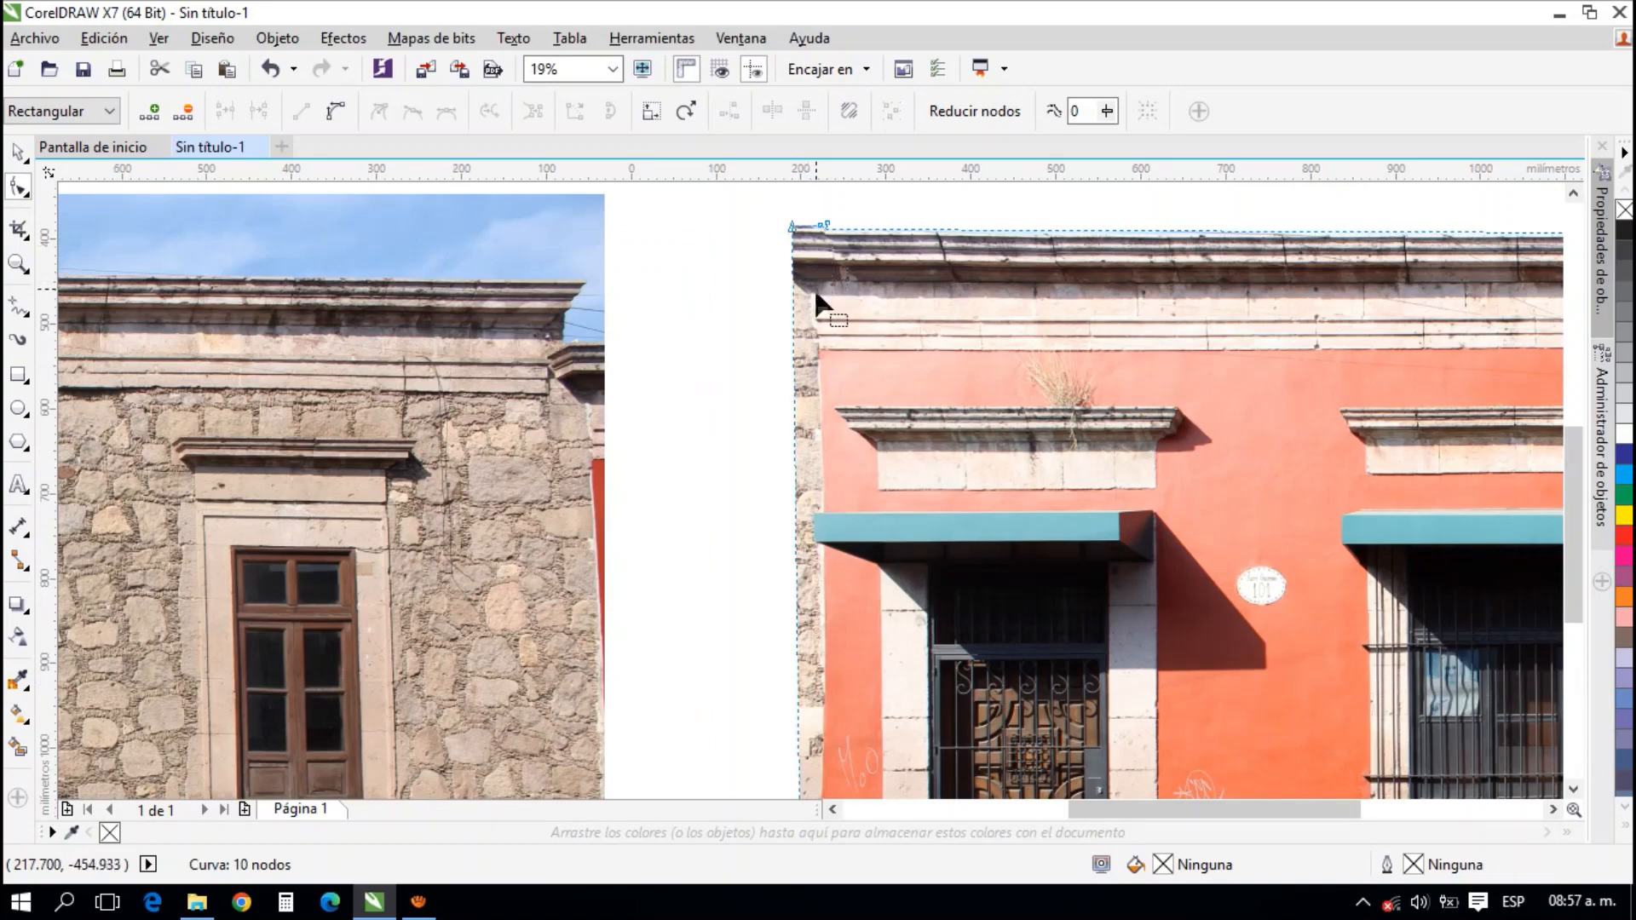
scroll(815, 763, down, 5)
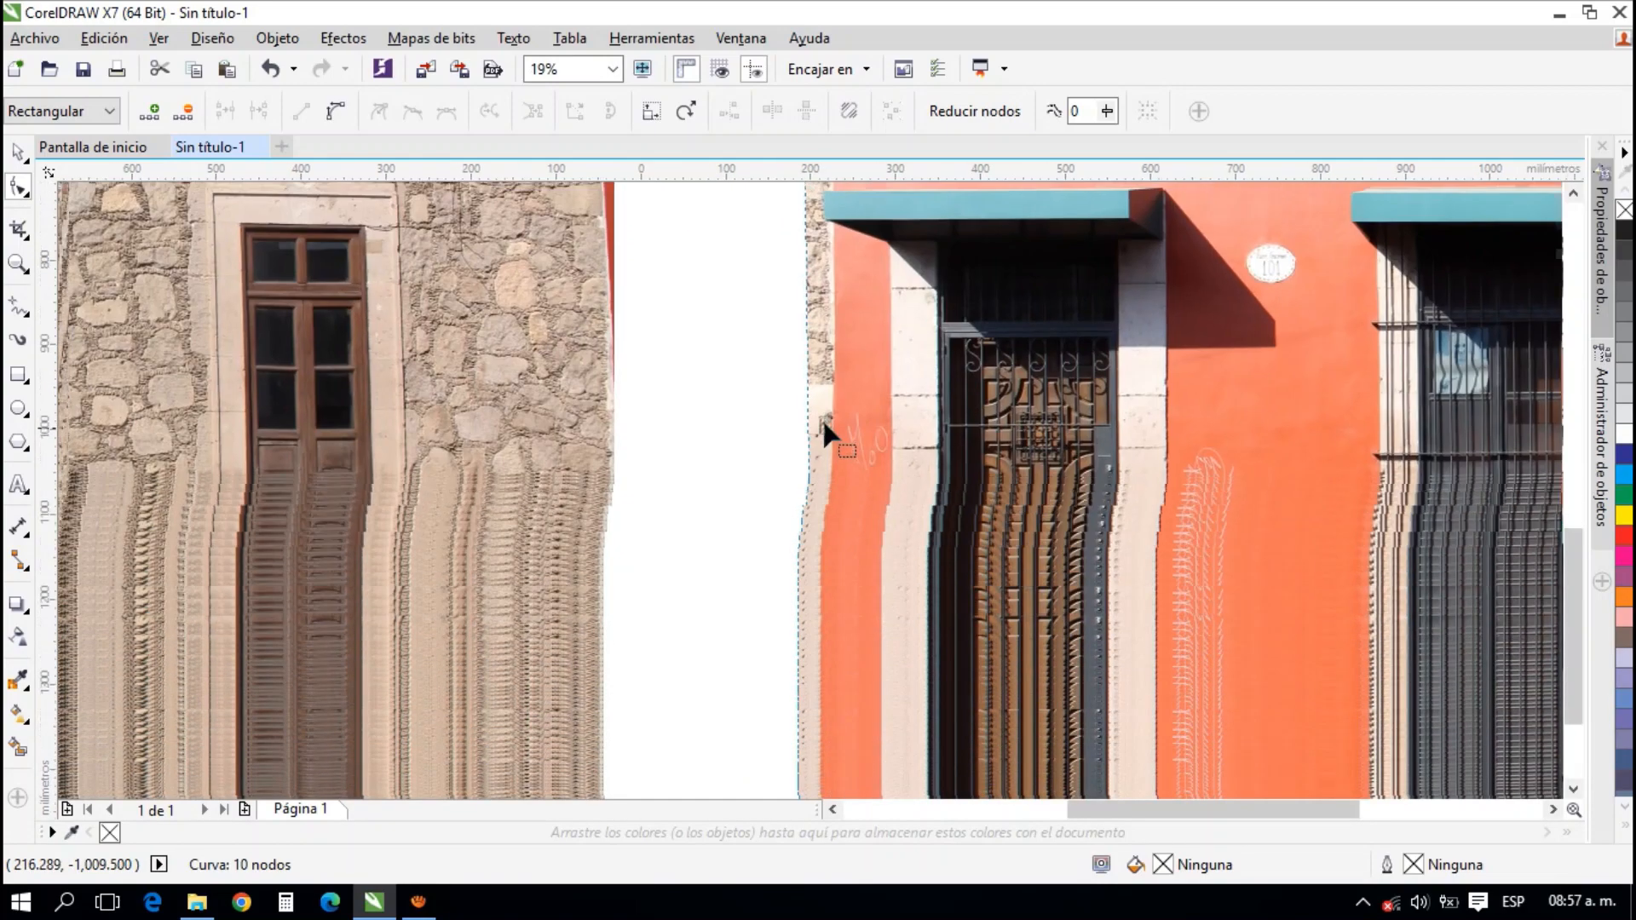
scroll(806, 625, up, 1)
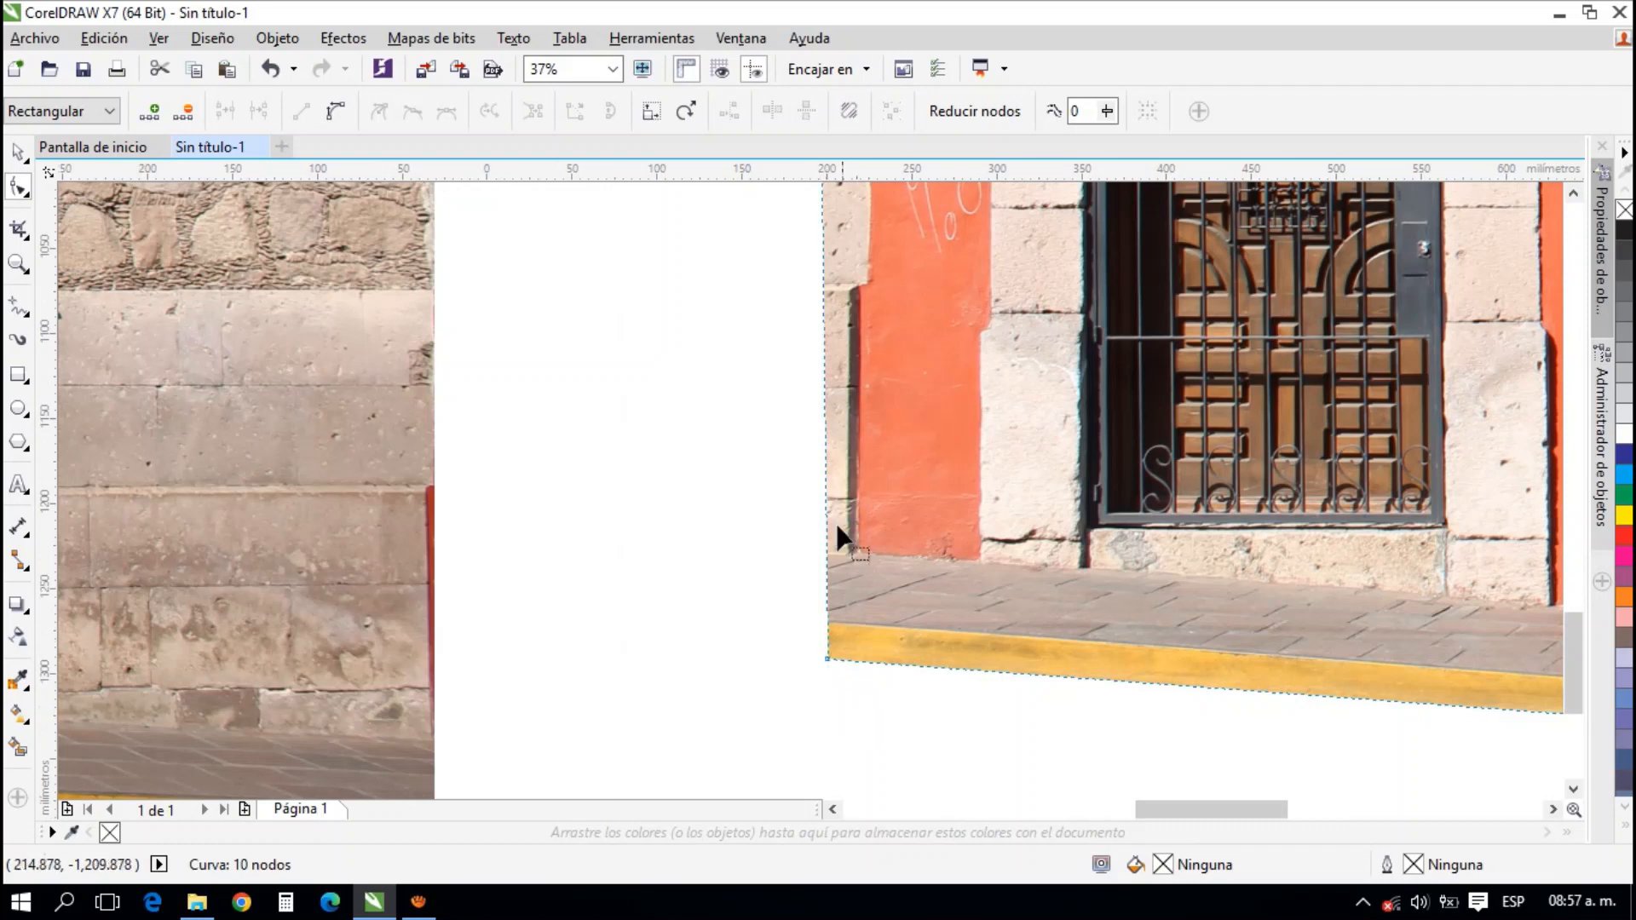
drag(823, 662, 851, 663)
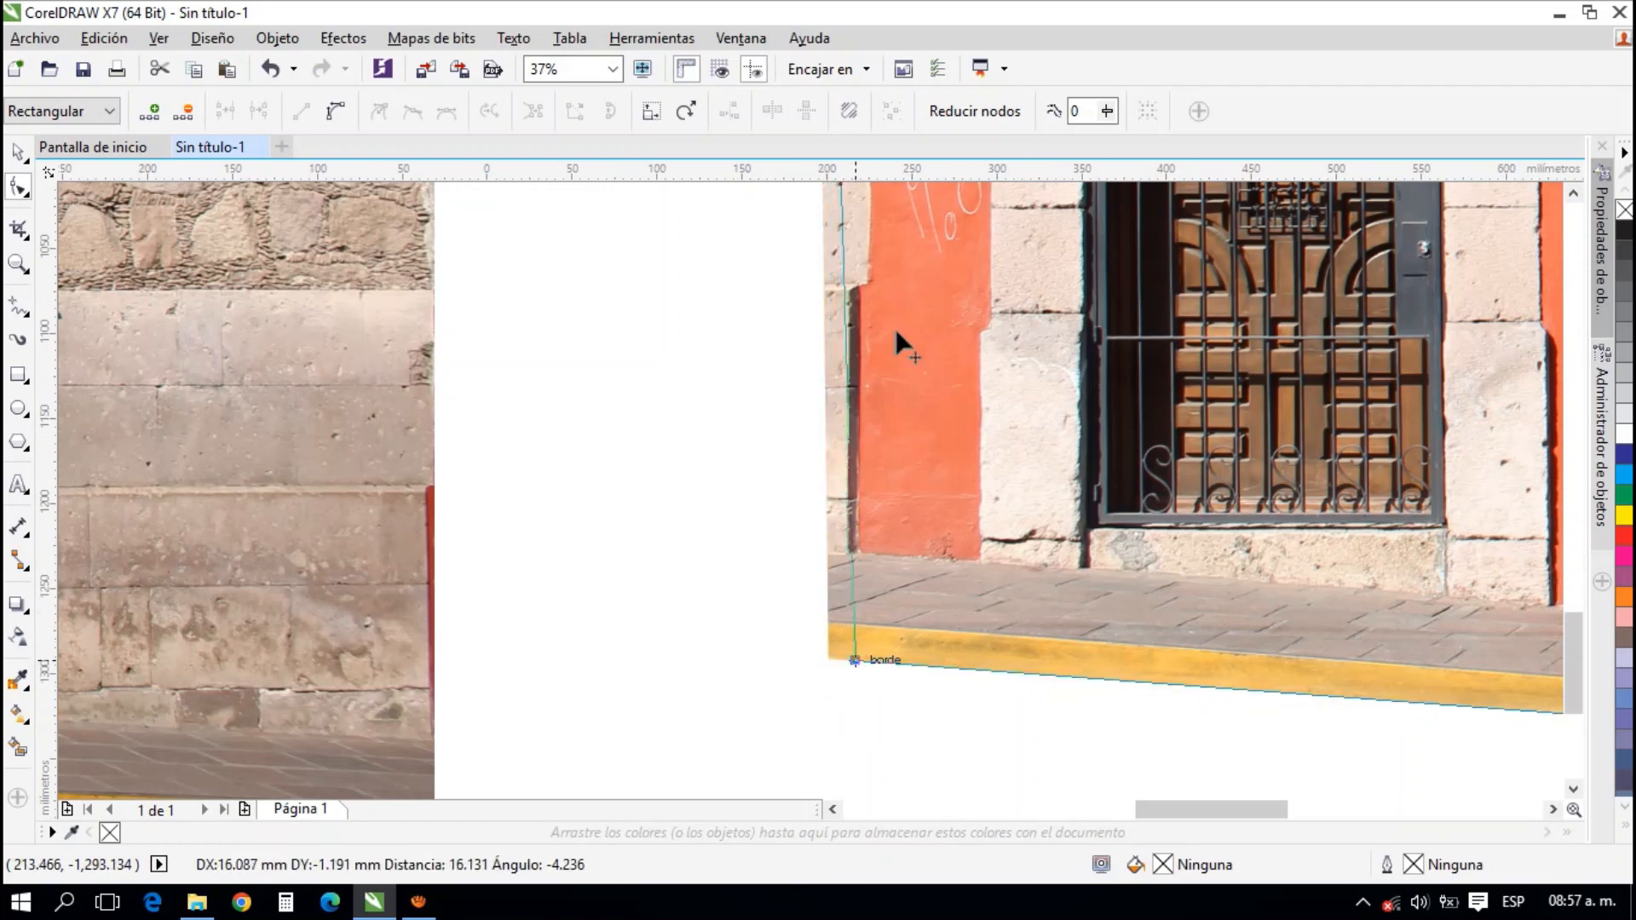
Add two nodes on the photo's left edge at the stone block's lower corner and move them in to the red wall's border
scroll(835, 284, up, 2)
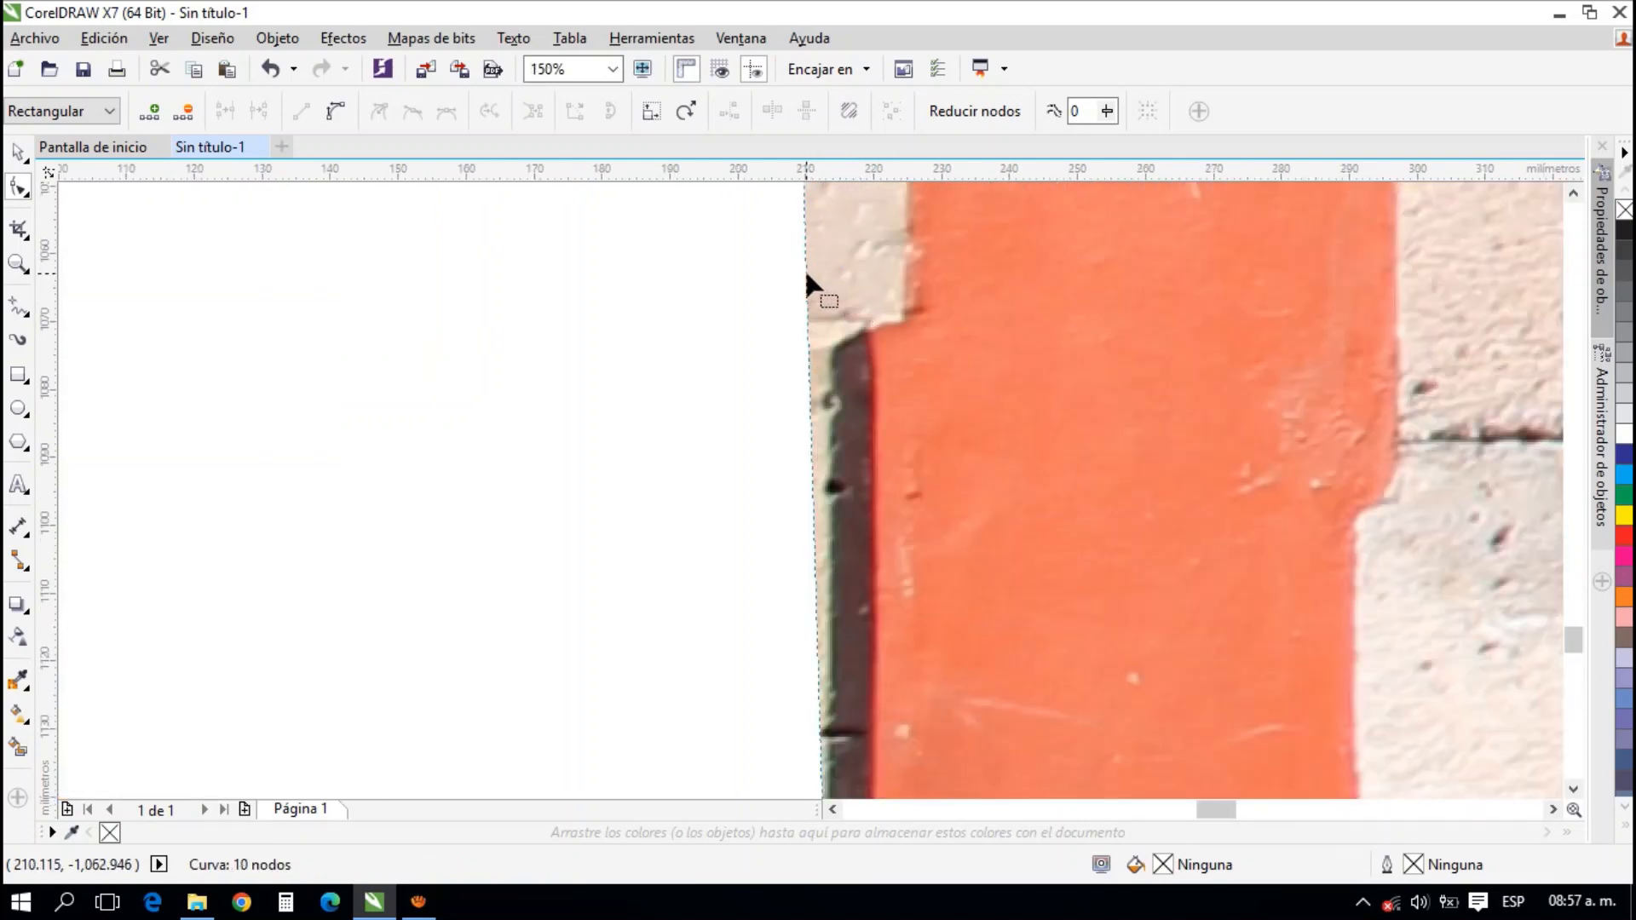
double_click(808, 275)
drag(808, 275, 868, 326)
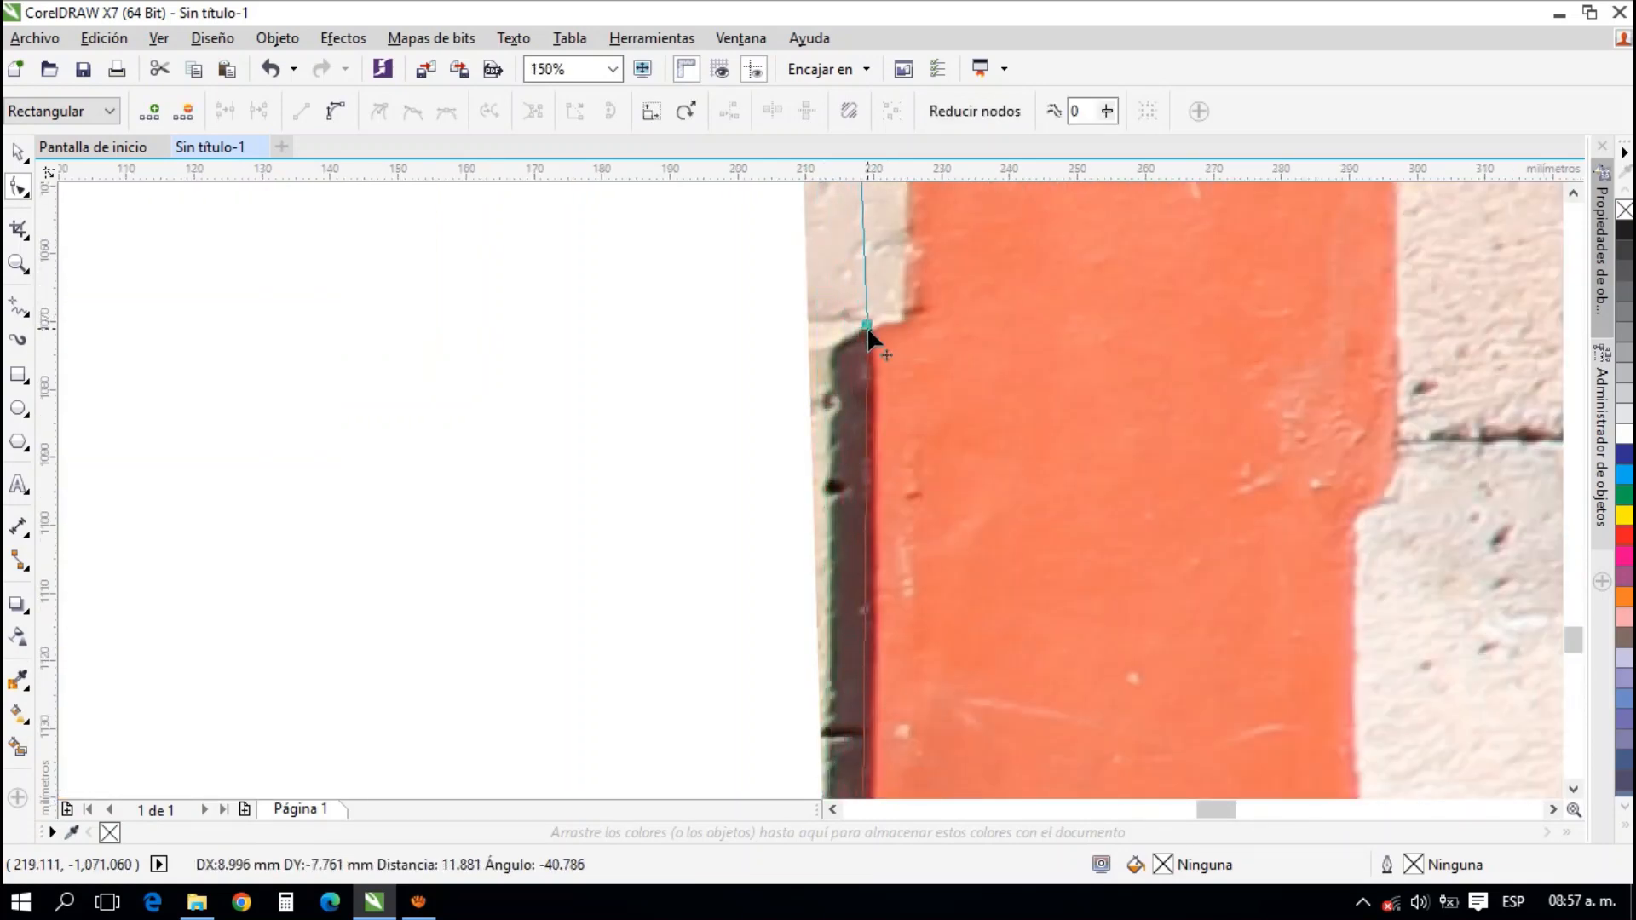
drag(862, 220, 840, 460)
double_click(800, 321)
Move the photo's upper-left node right along the top of the cornice to crop off the neighbouring stone wall
scroll(799, 516, down, 2)
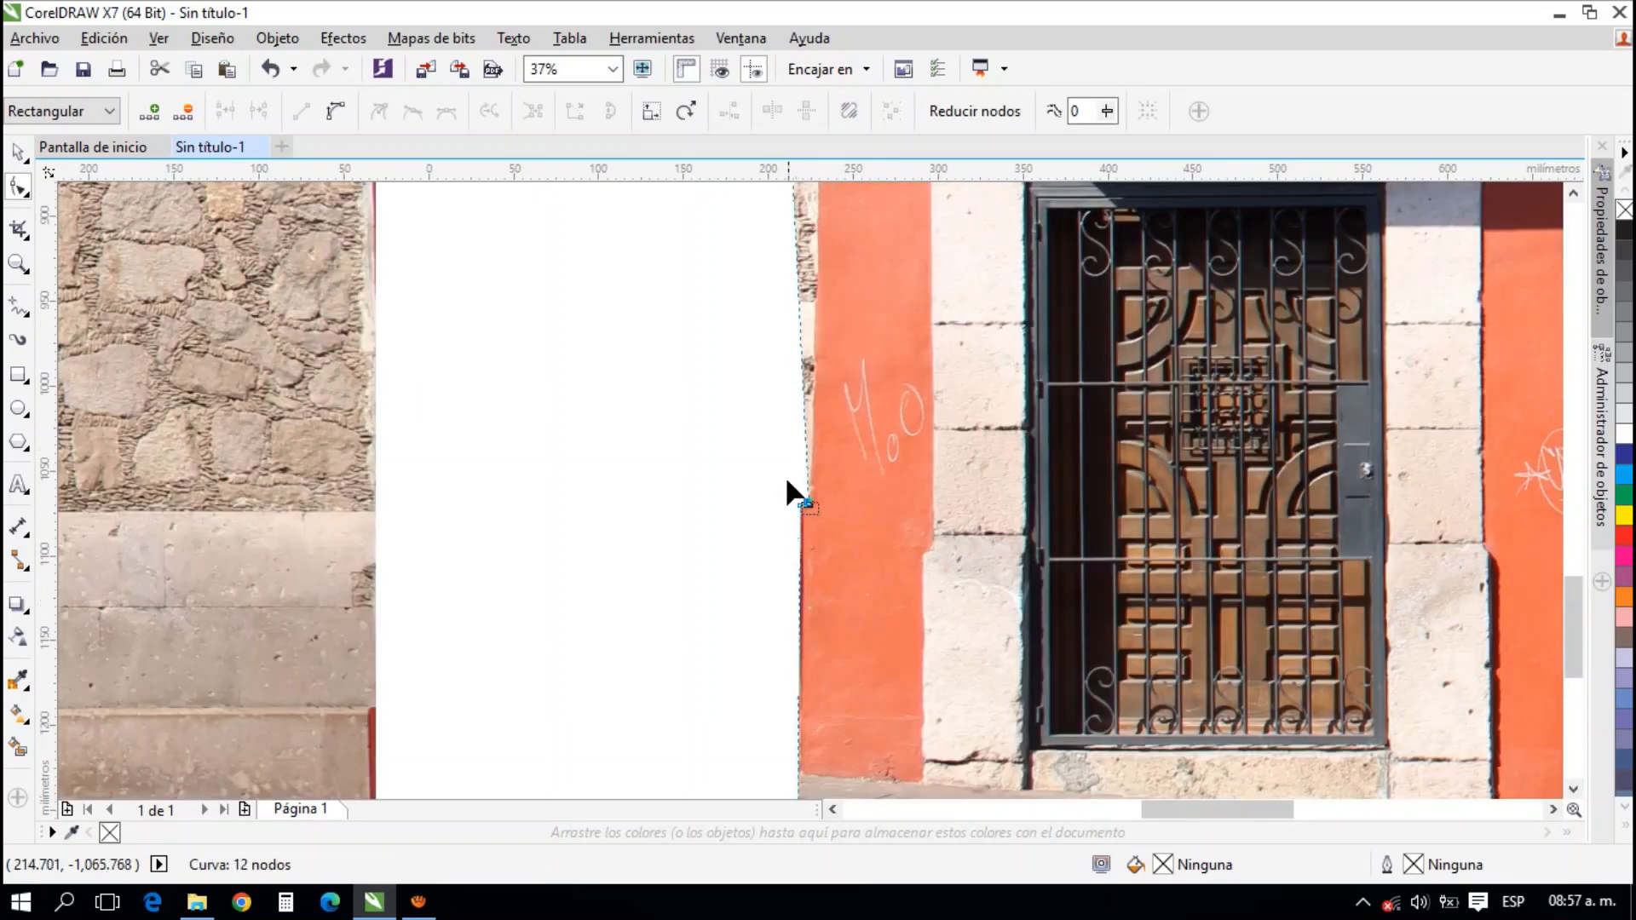
drag(784, 298, 793, 588)
scroll(793, 585, down, 2)
scroll(806, 370, up, 2)
scroll(720, 339, up, 1)
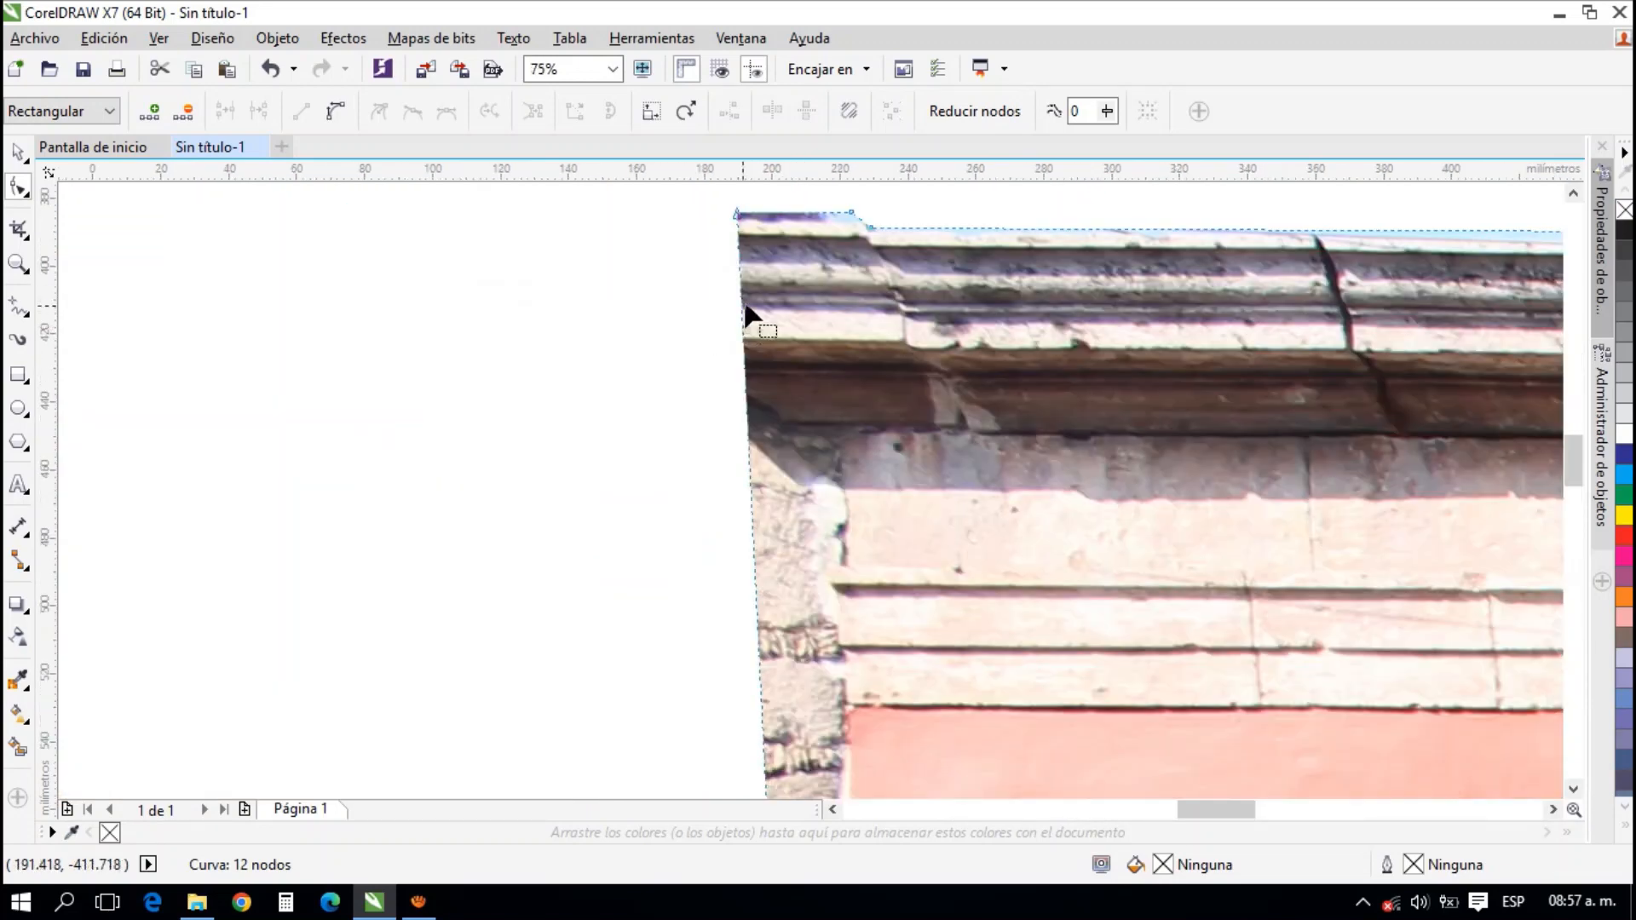
drag(738, 214, 806, 274)
Add a node on the left edge at the awning's upper corner and move it about 9 mm right to the red wall's border
scroll(810, 428, down, 2)
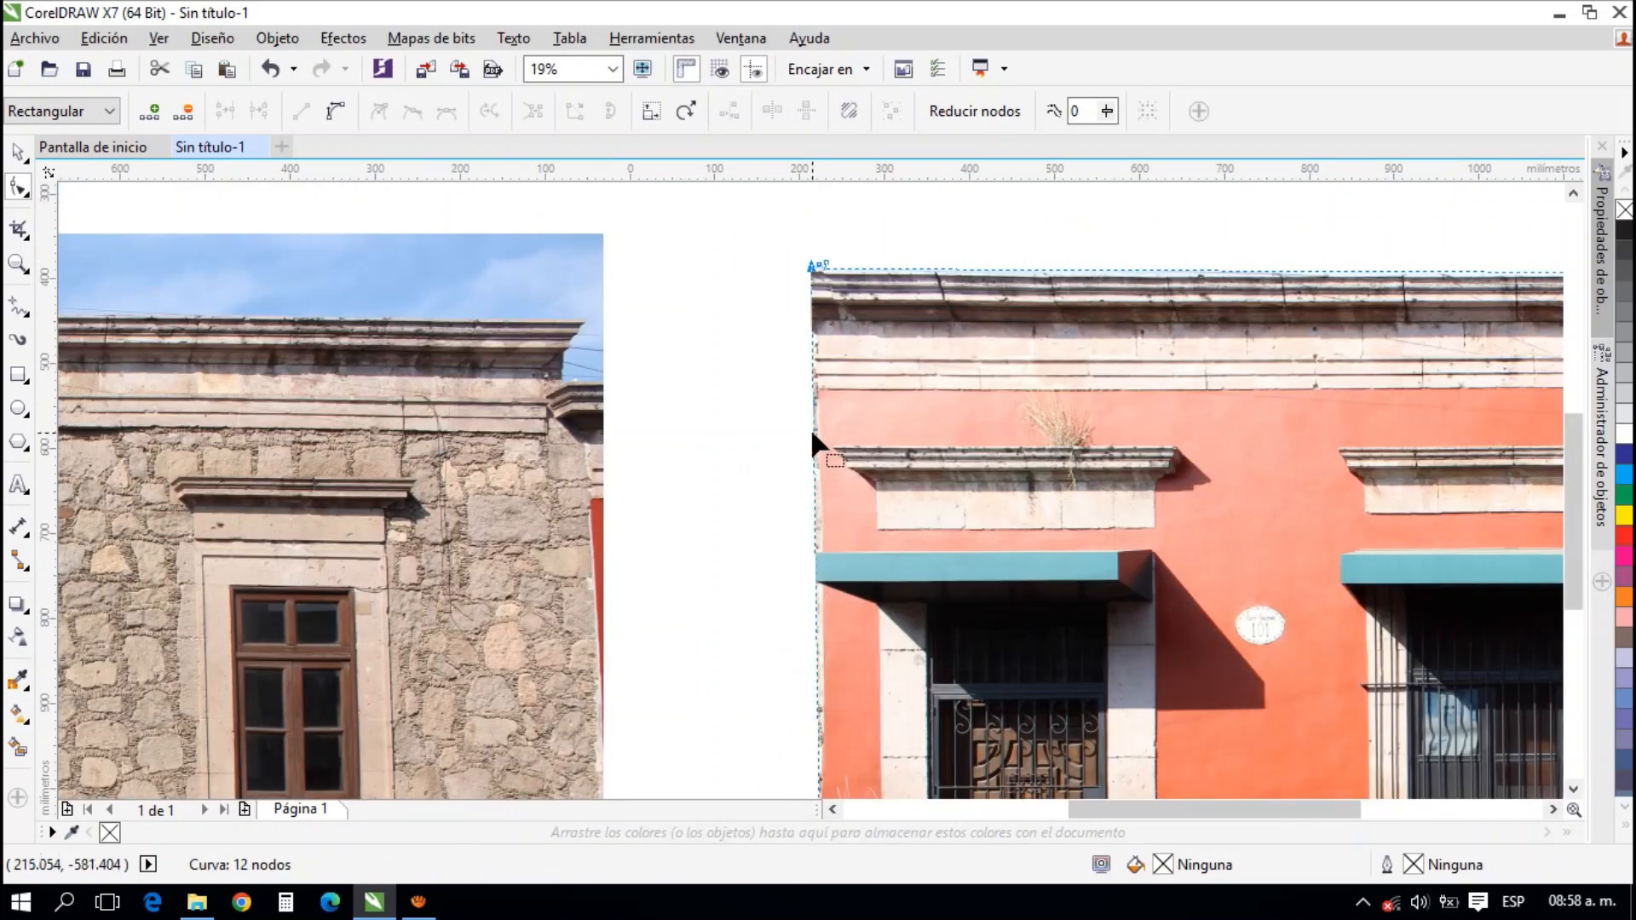
scroll(798, 591, up, 2)
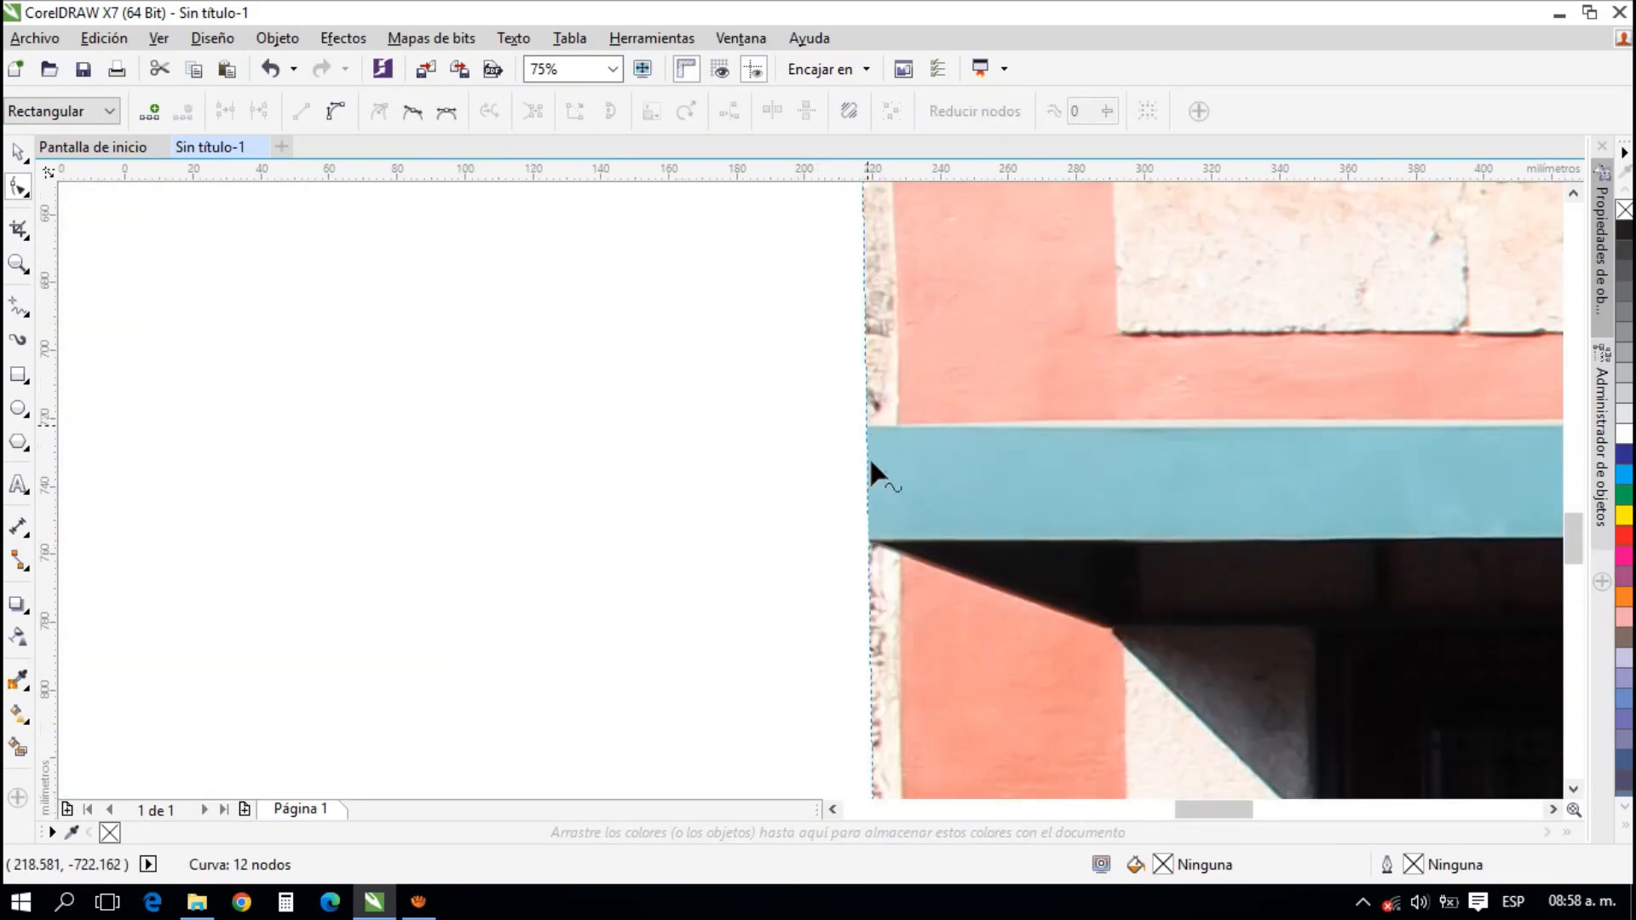
double_click(869, 426)
drag(867, 421, 895, 420)
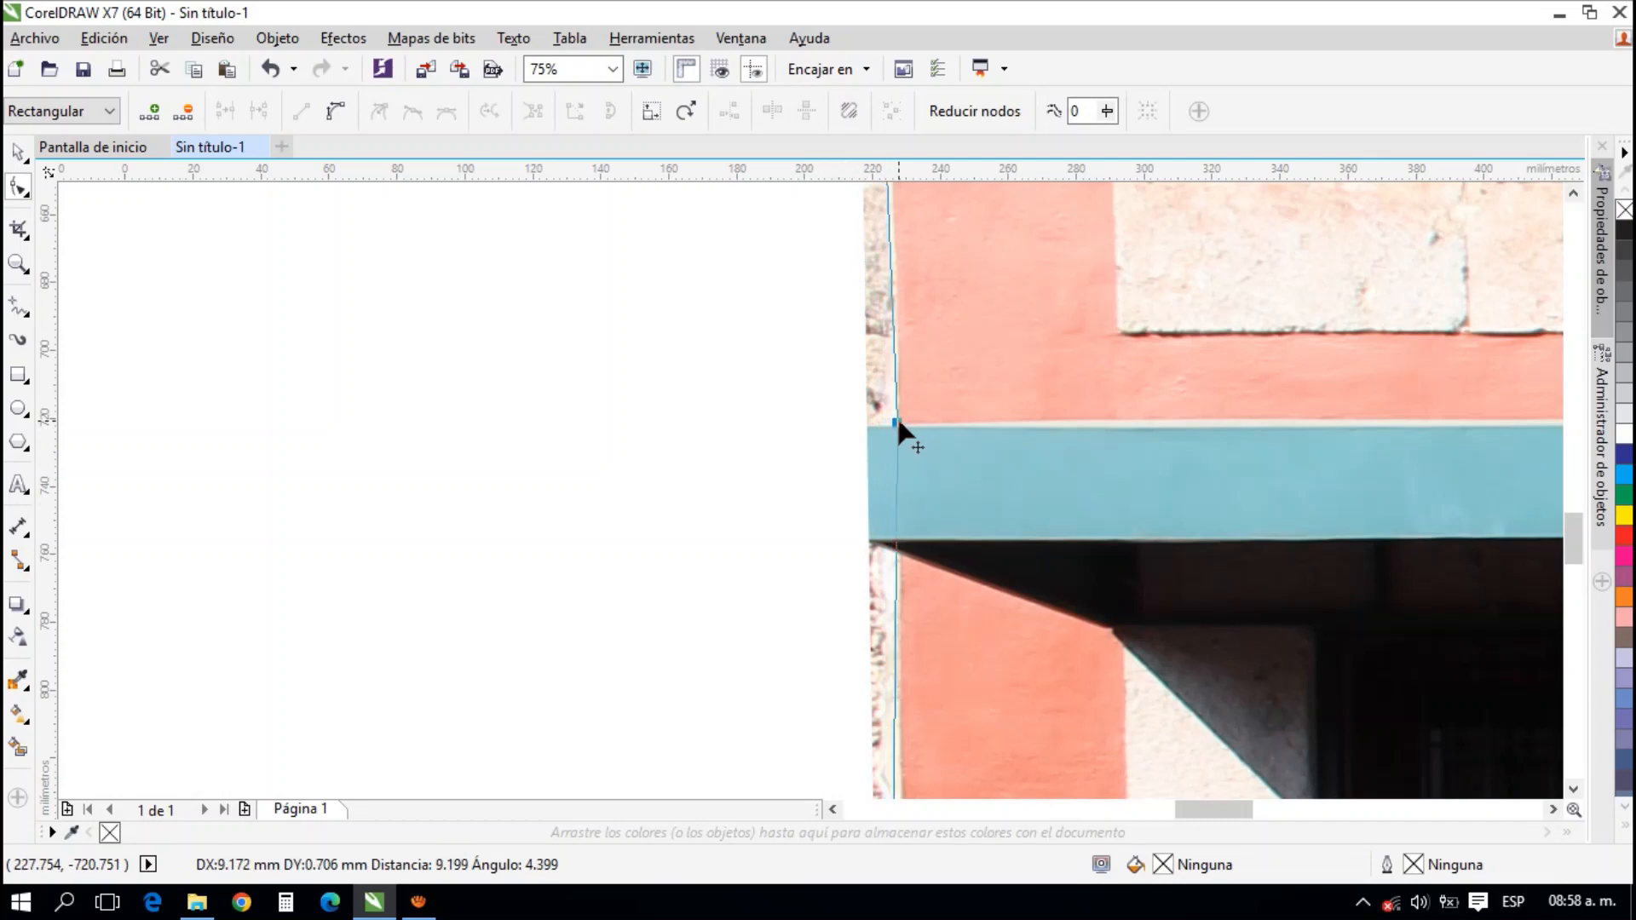
Add a node on the red photo's left edge below the awning and move it in to the red wall's border
scroll(852, 420, down, 2)
scroll(864, 436, up, 2)
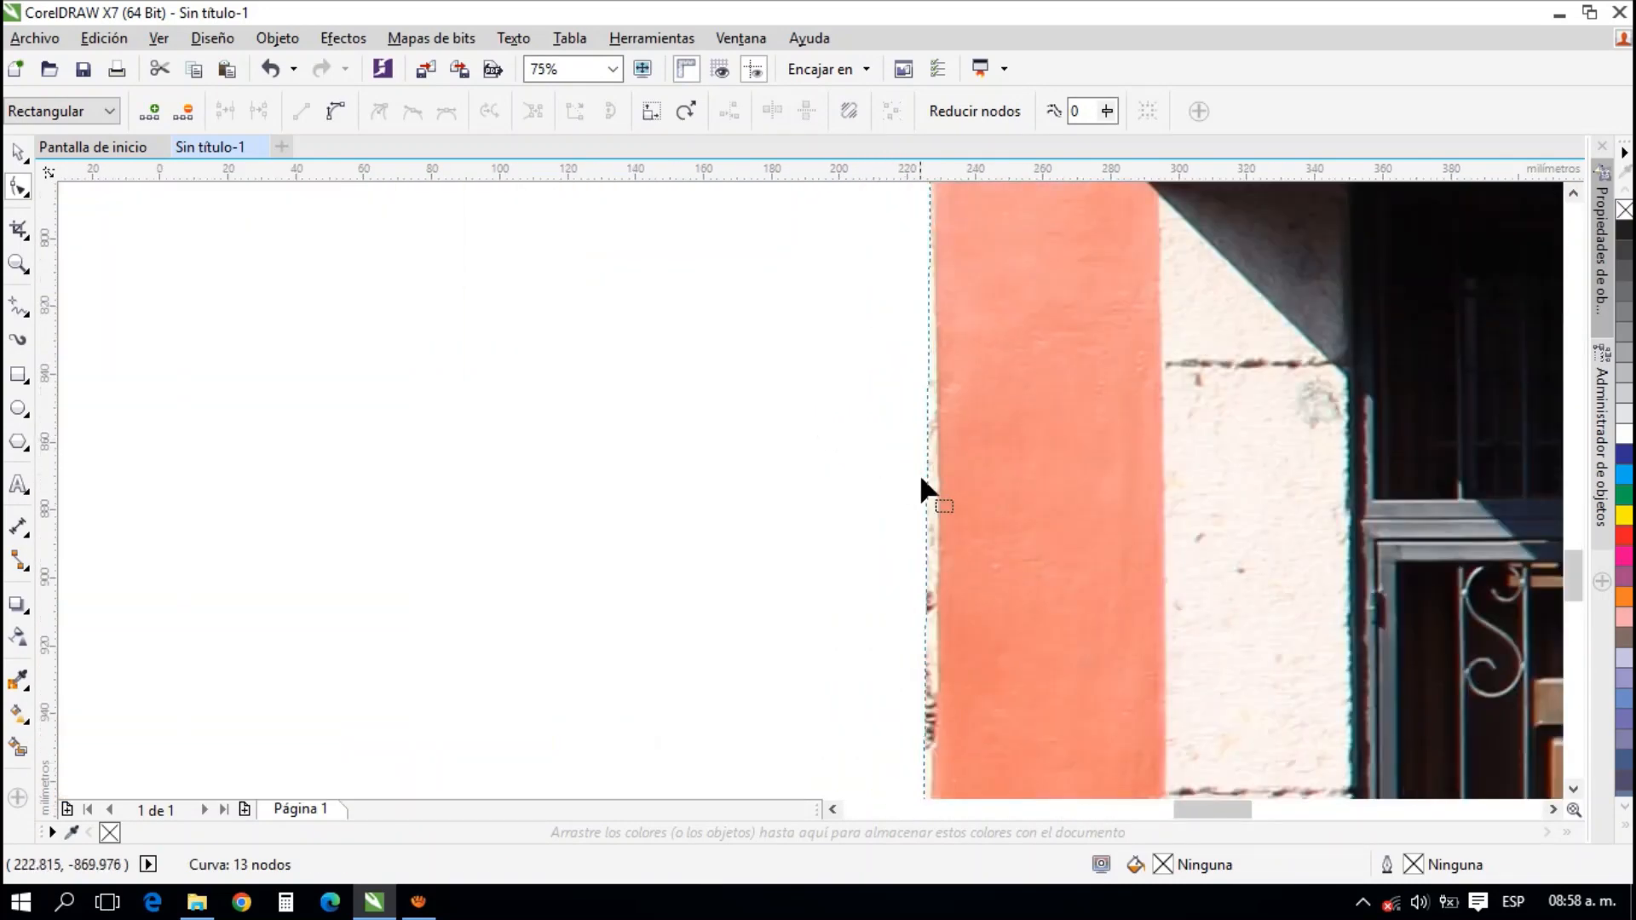
click(930, 498)
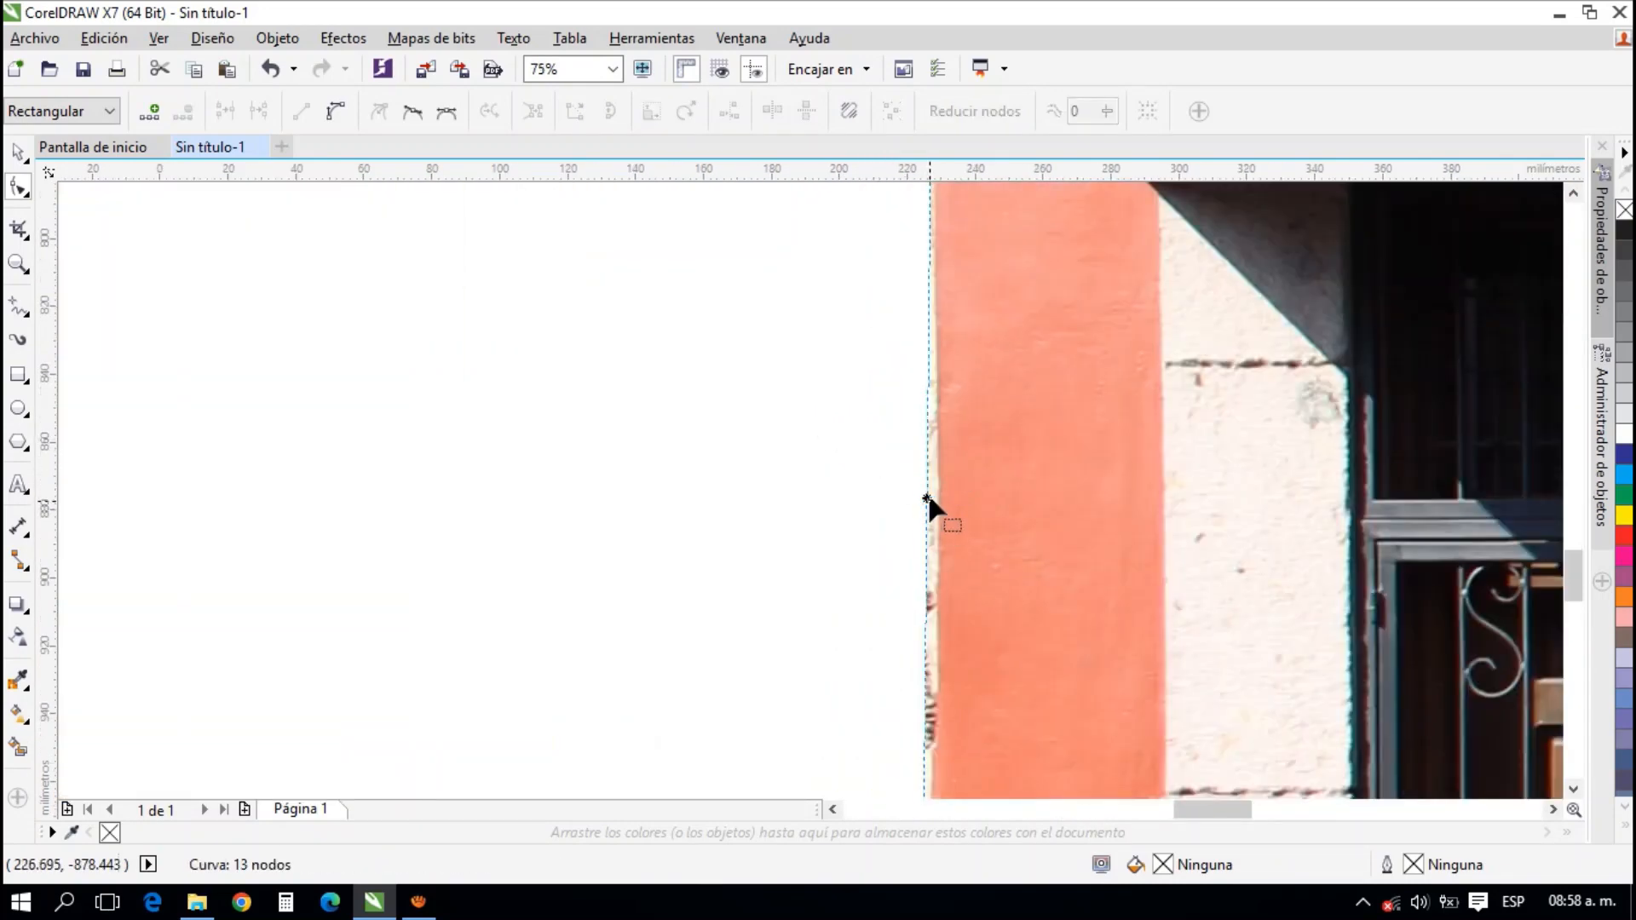
click(930, 469)
drag(928, 464, 925, 470)
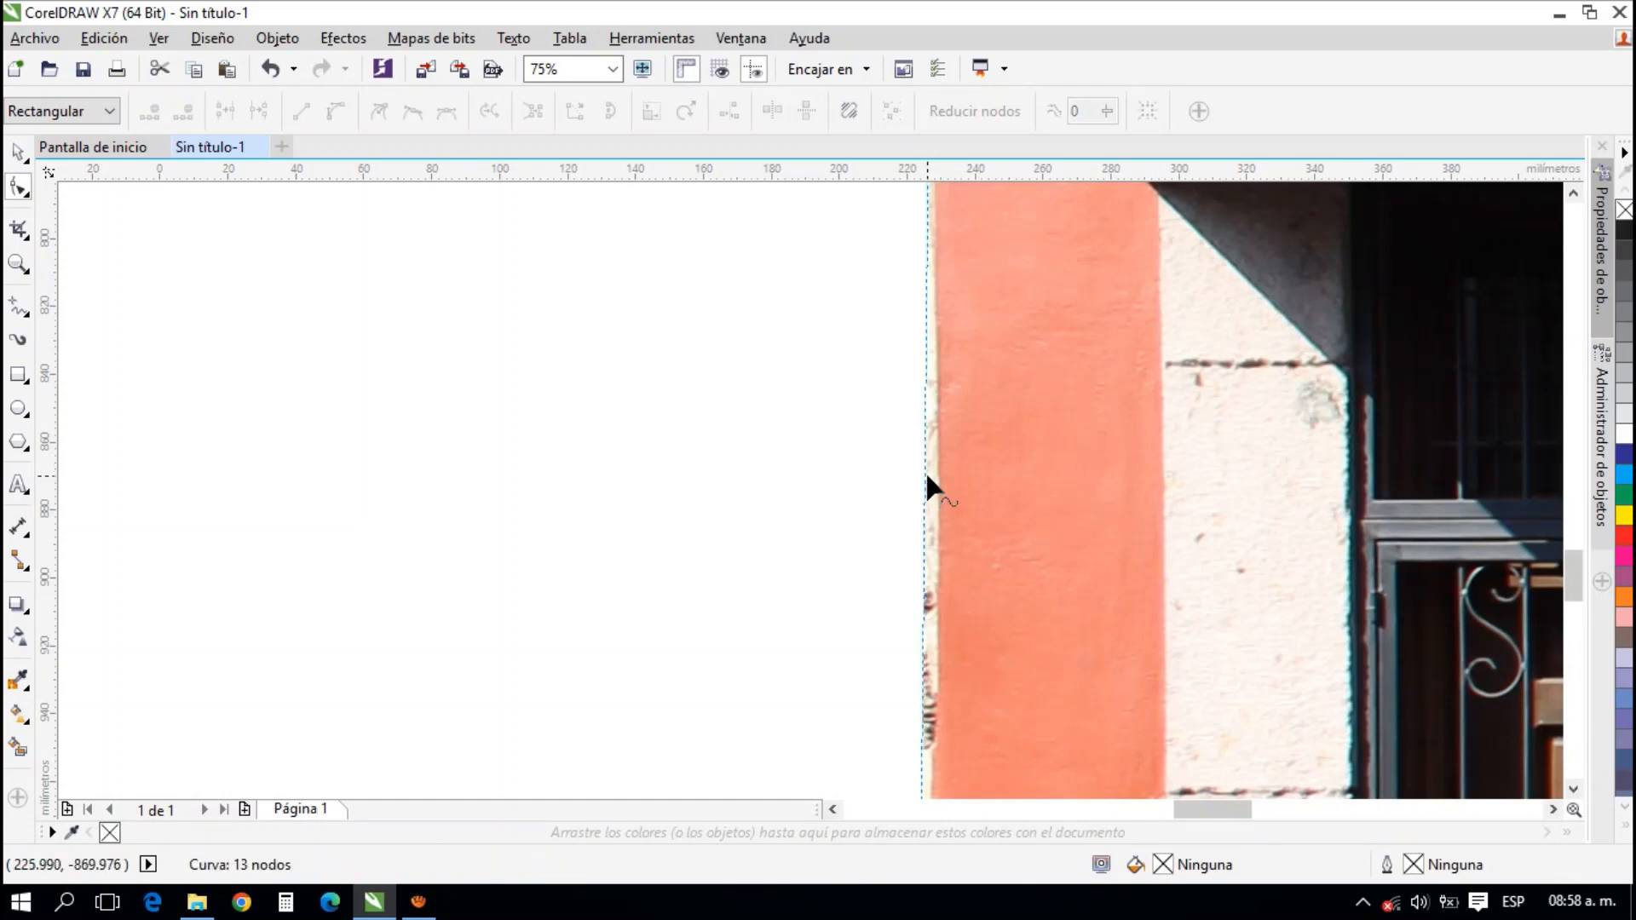
double_click(926, 471)
drag(927, 474, 935, 519)
scroll(770, 442, down, 5)
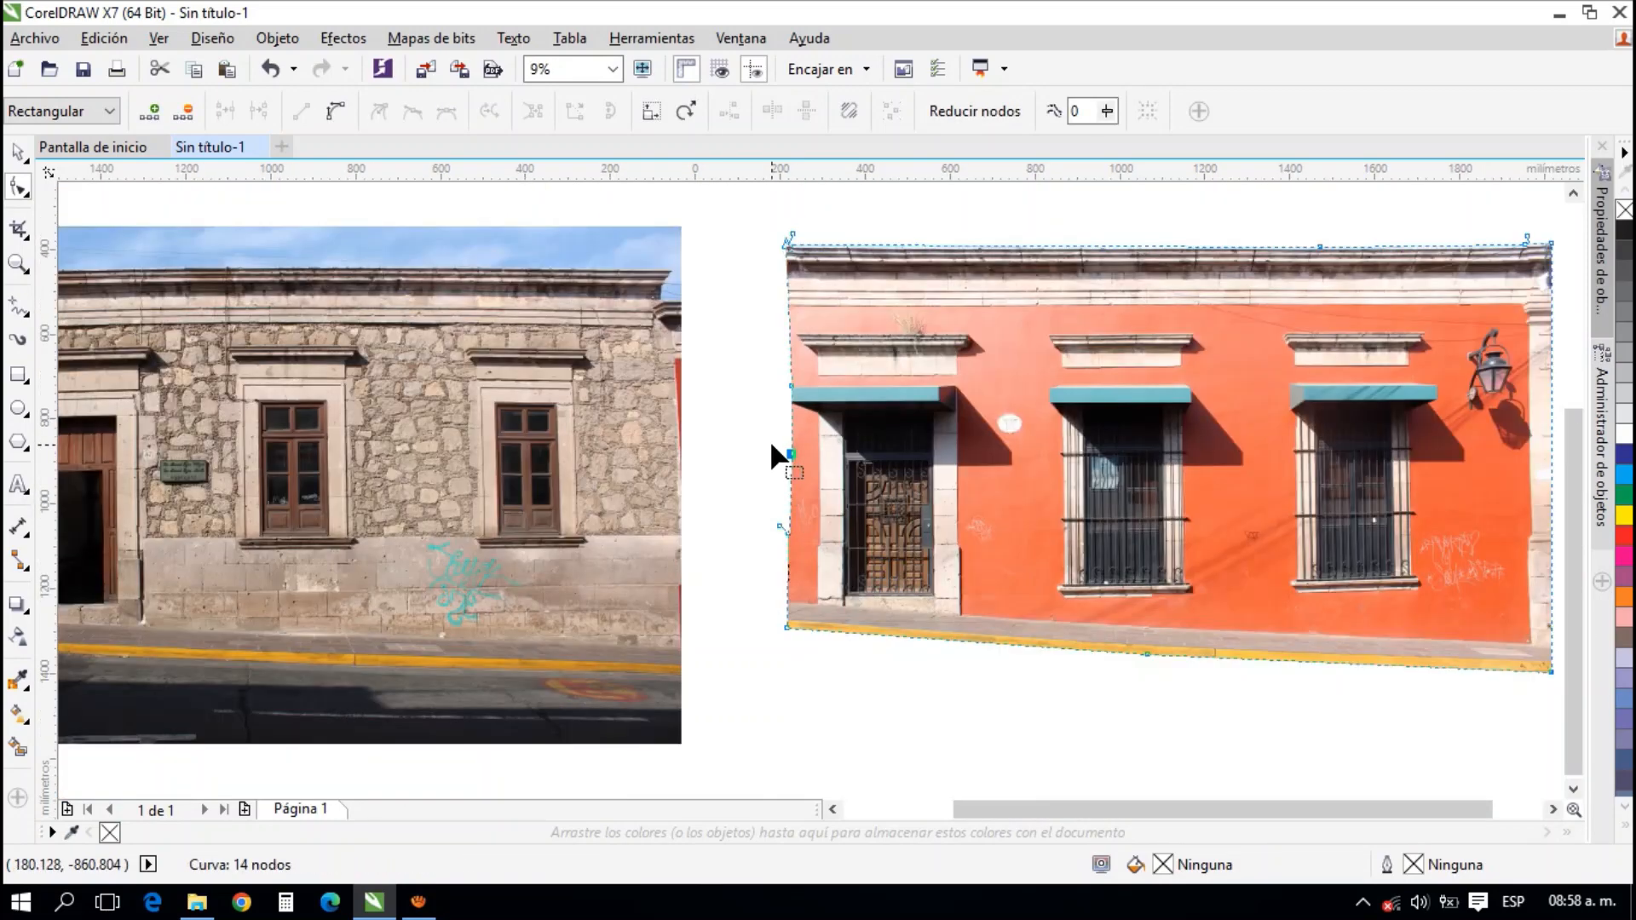
click(762, 444)
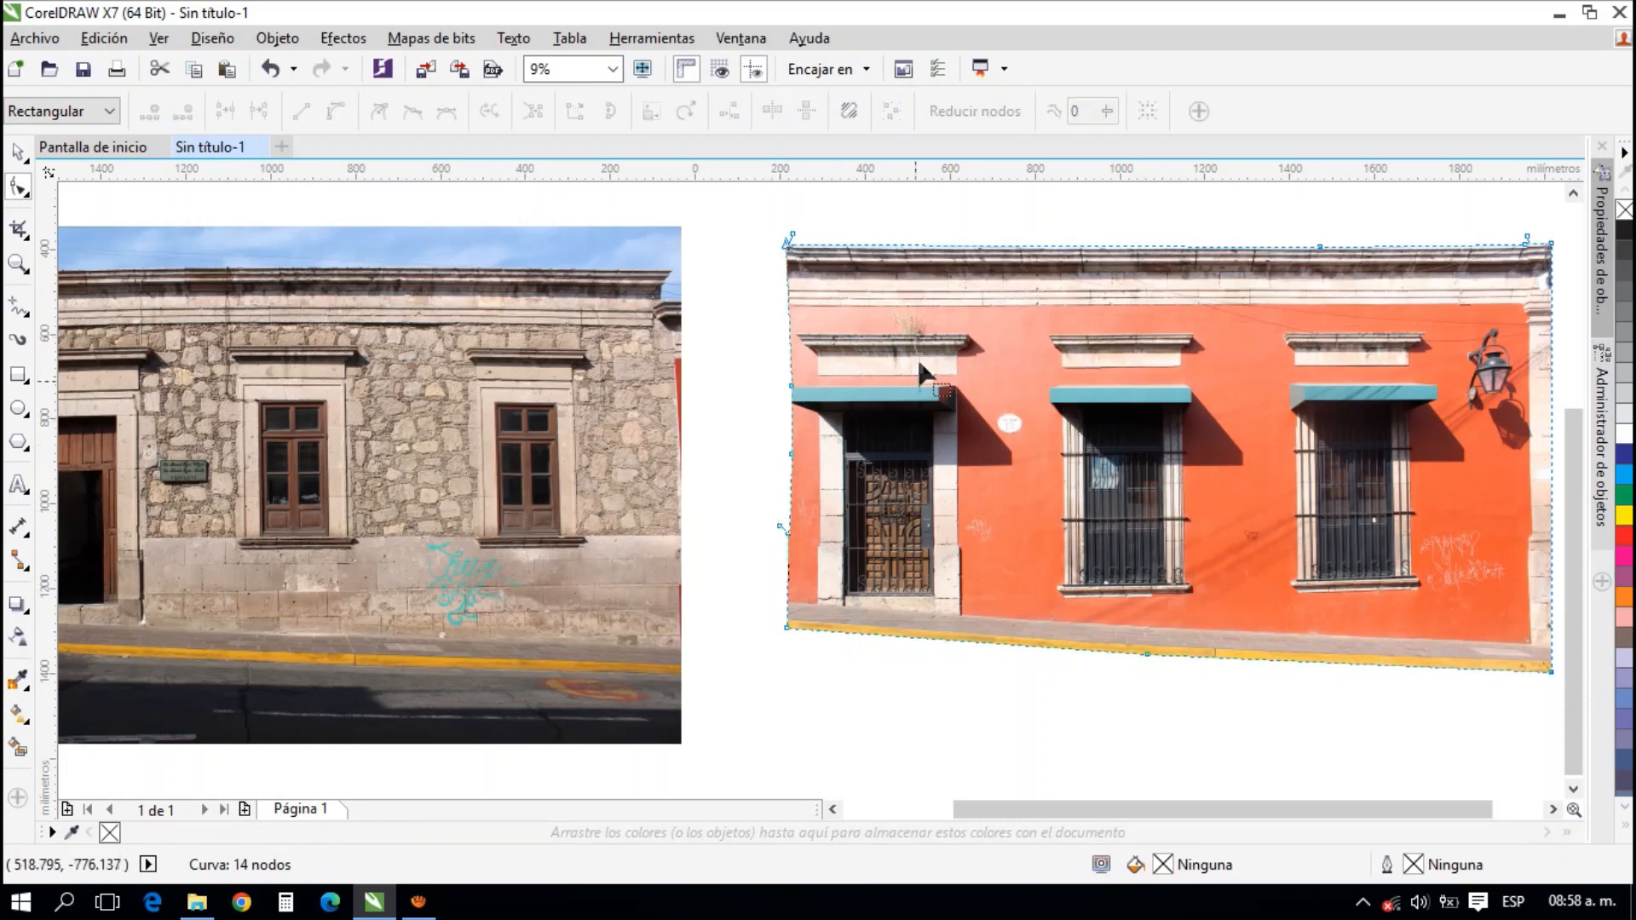
Select the stone facade photo for node editing and move its upper-left node about 34 mm down to the brick parapet's cornice top
drag(671, 477, 842, 436)
click(623, 378)
drag(620, 378, 785, 436)
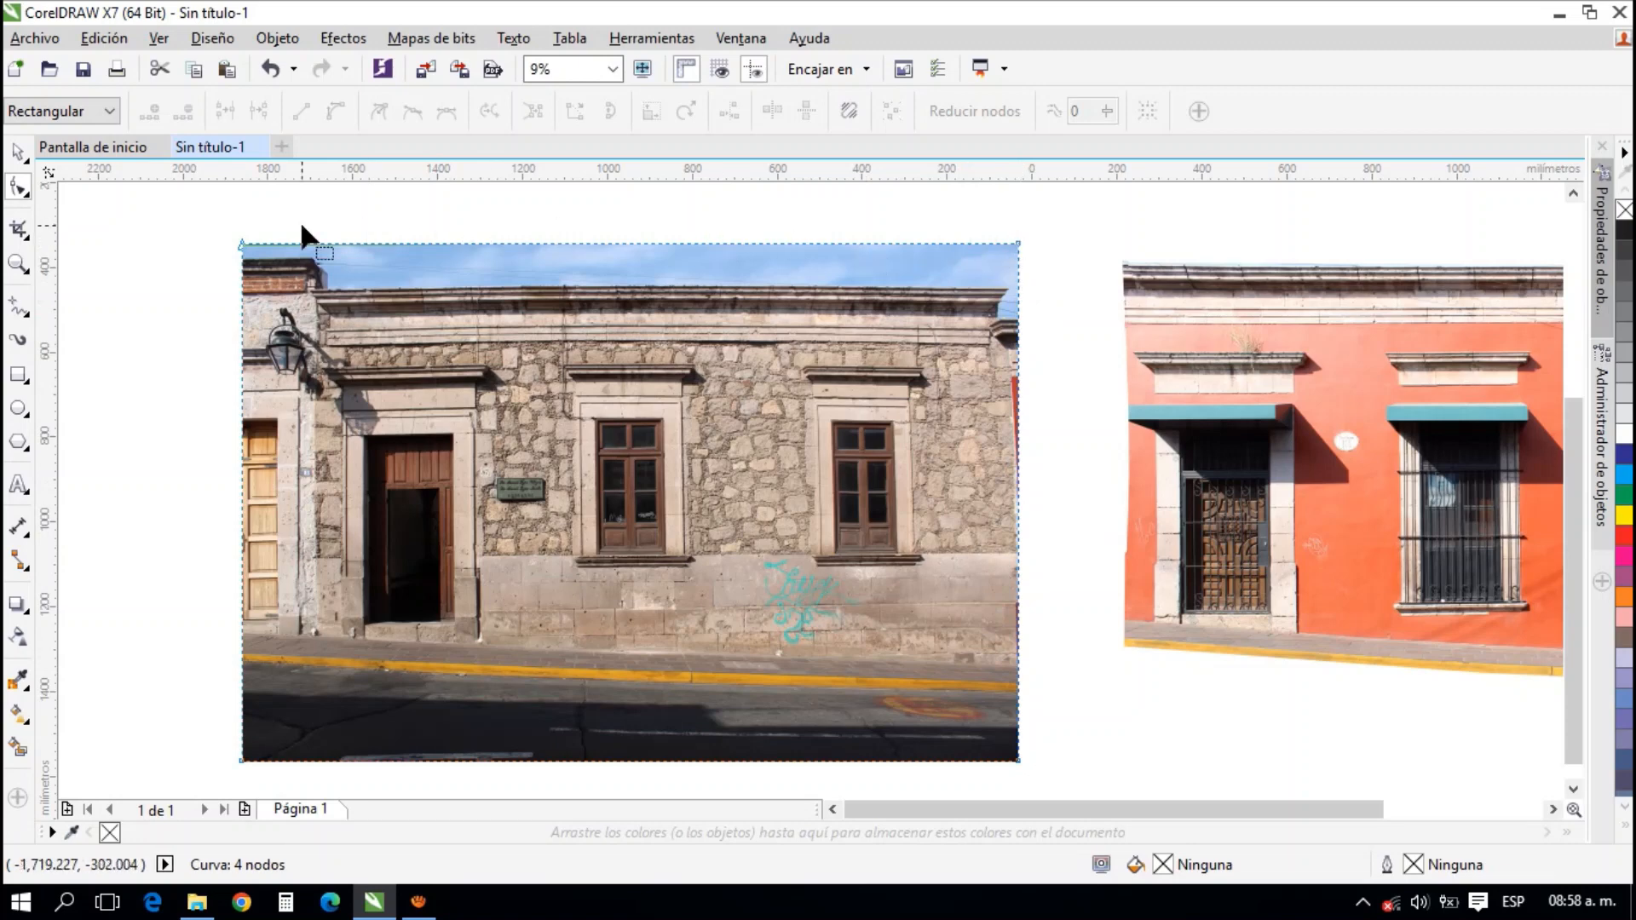
scroll(213, 256, up, 5)
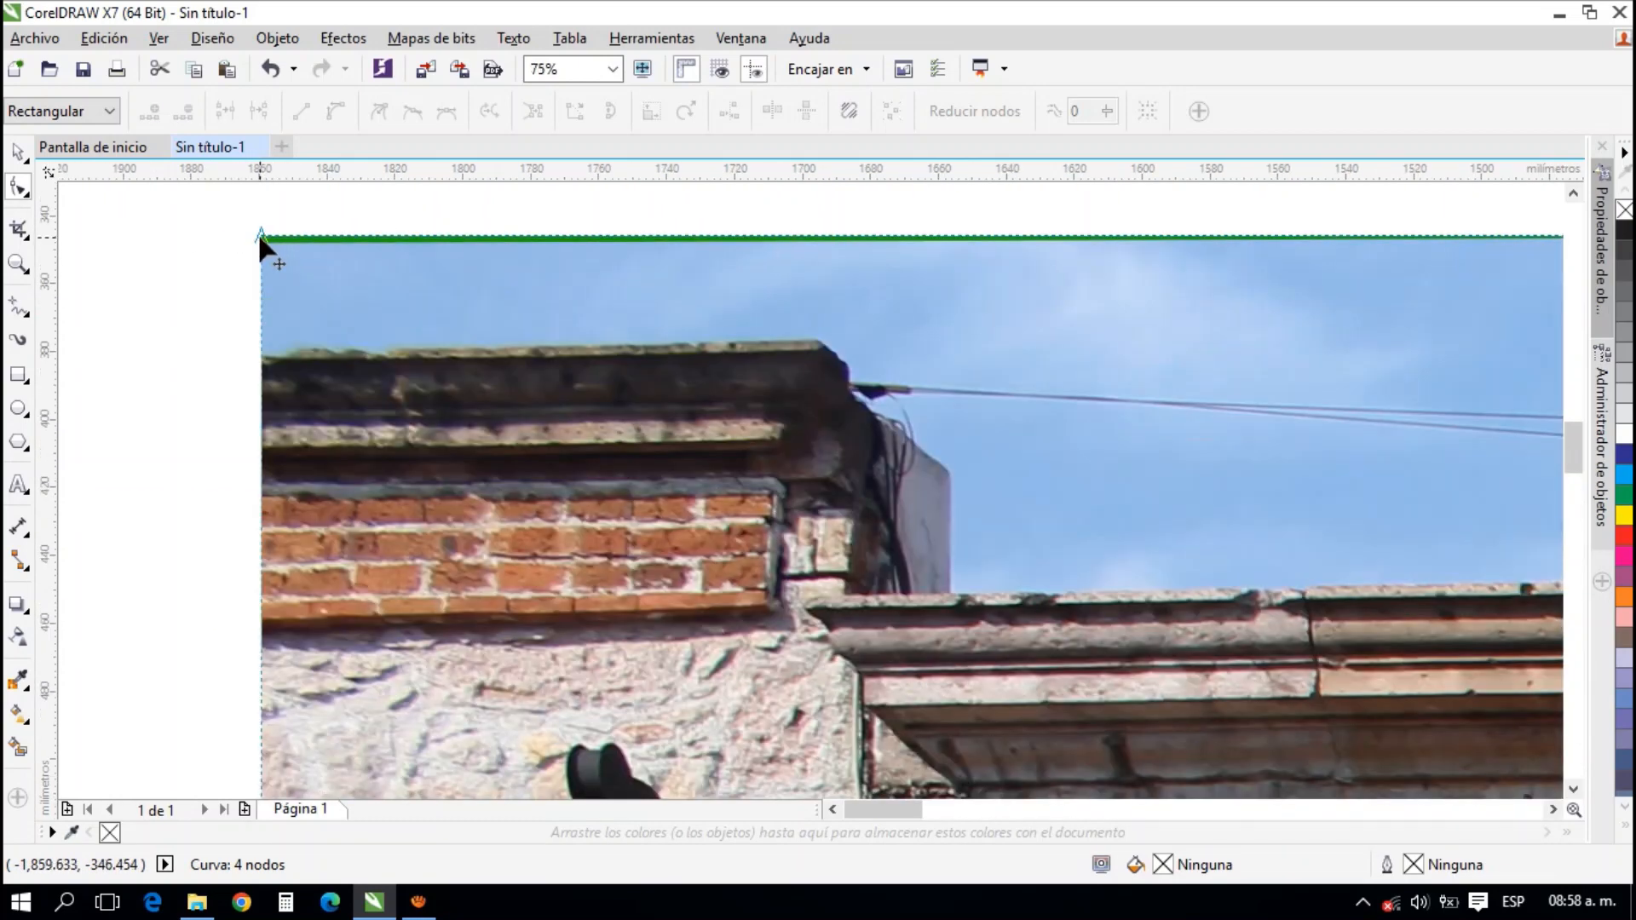
drag(260, 240, 259, 352)
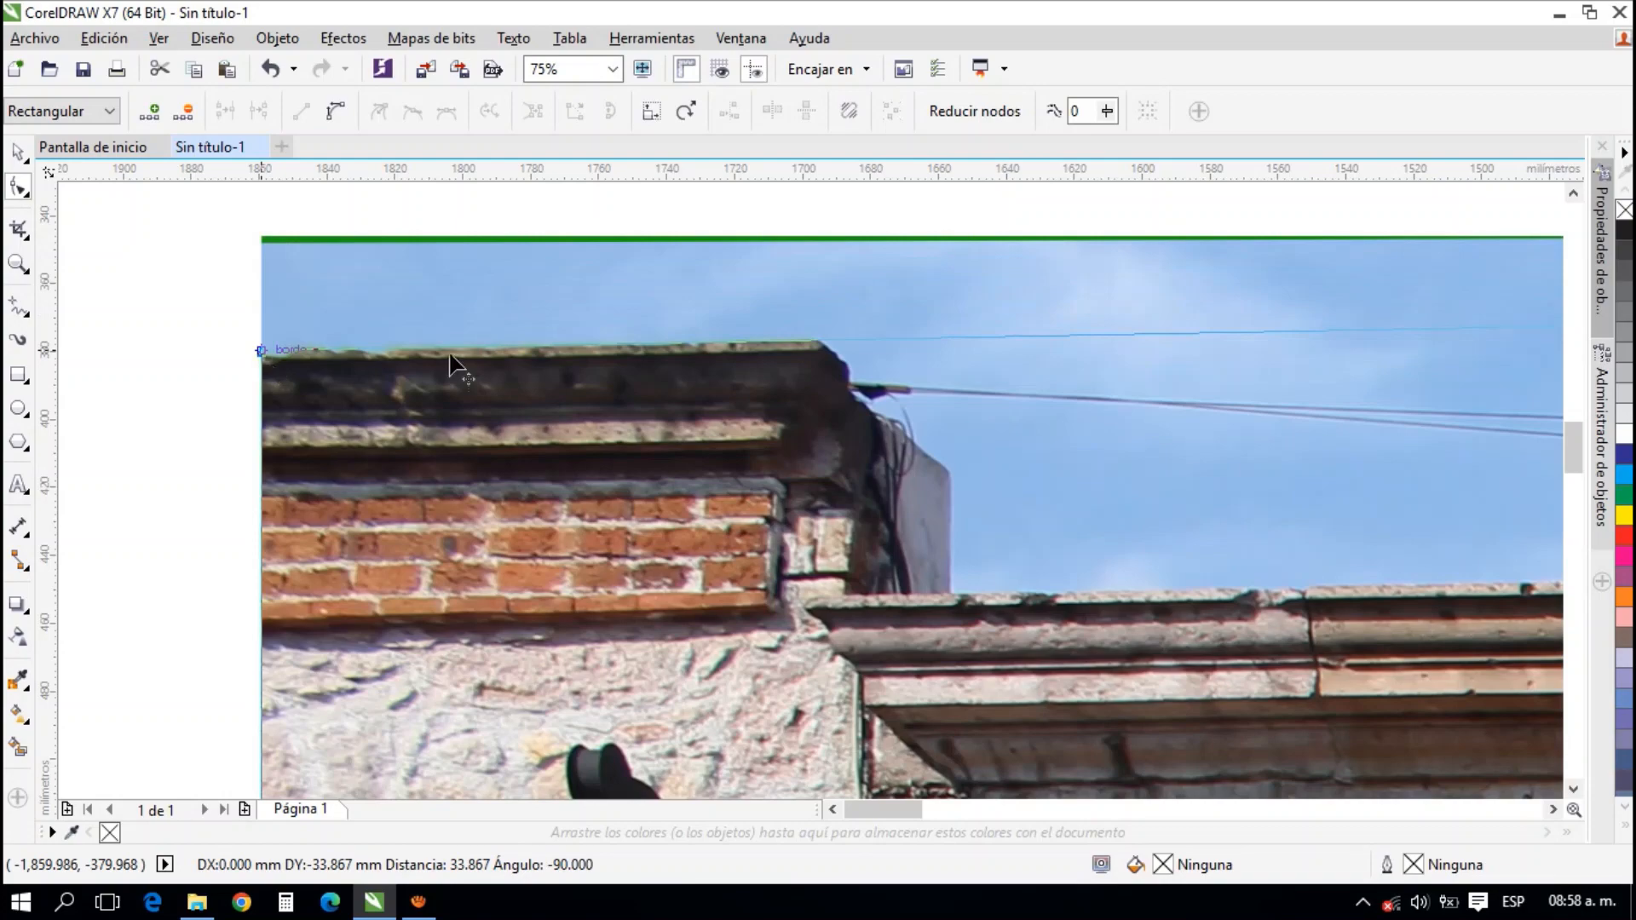
Add a node at the parapet cornice's upper-right corner and two more fitted down the cornice's right end to crop off the sky
scroll(840, 343, down, 1)
drag(554, 295, 350, 247)
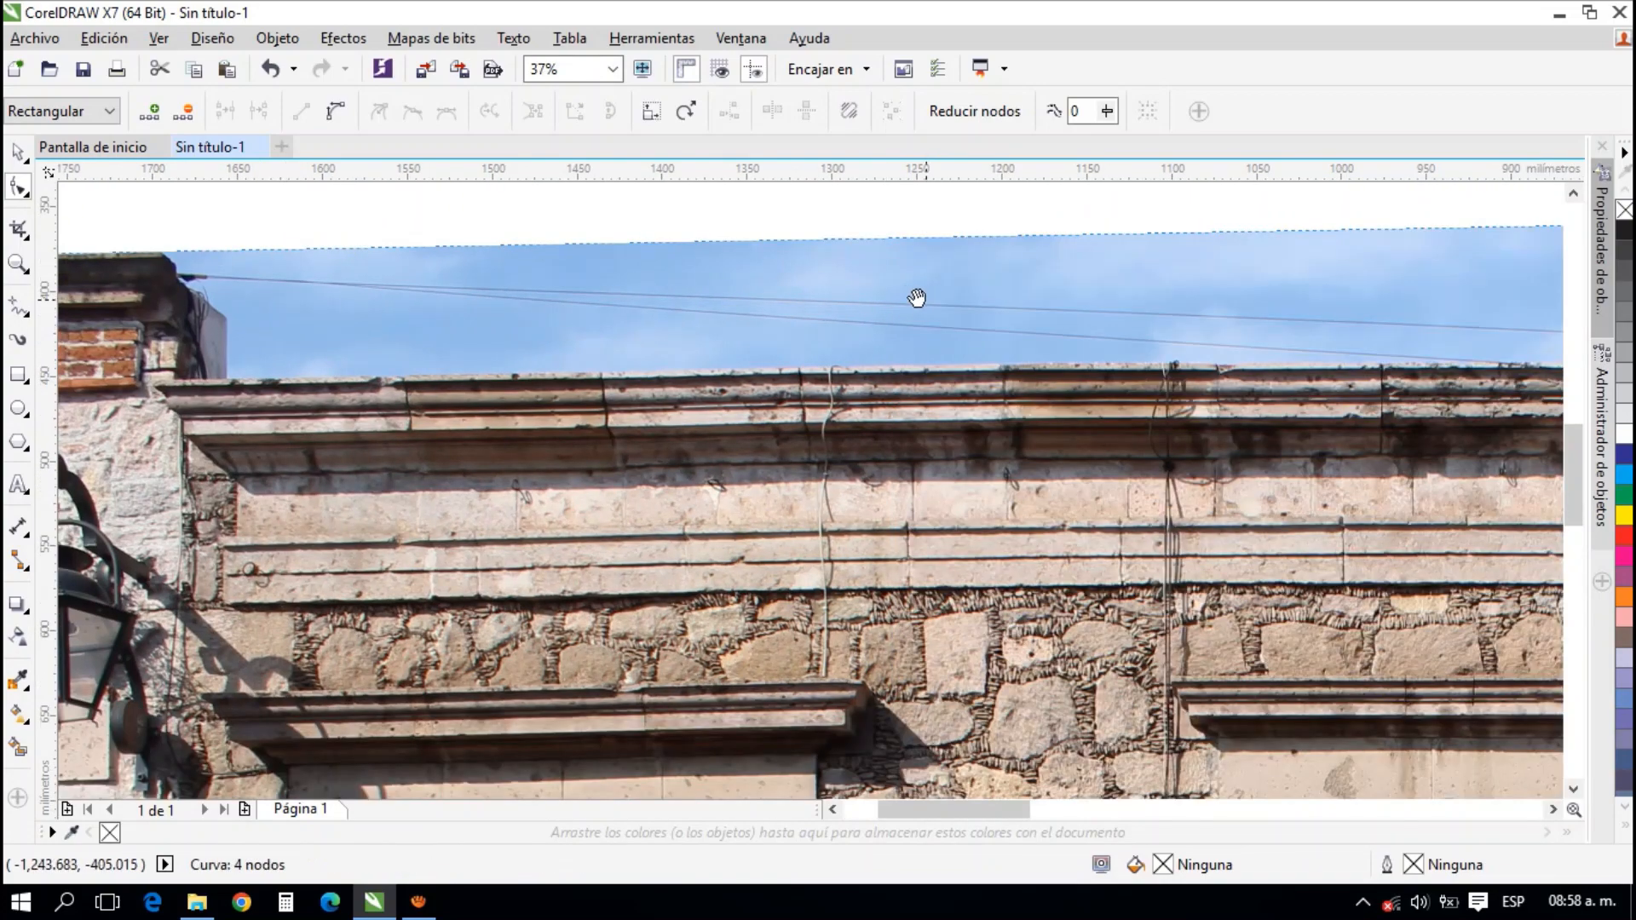
drag(917, 298, 650, 287)
drag(384, 229, 931, 292)
drag(356, 296, 468, 299)
scroll(468, 305, up, 2)
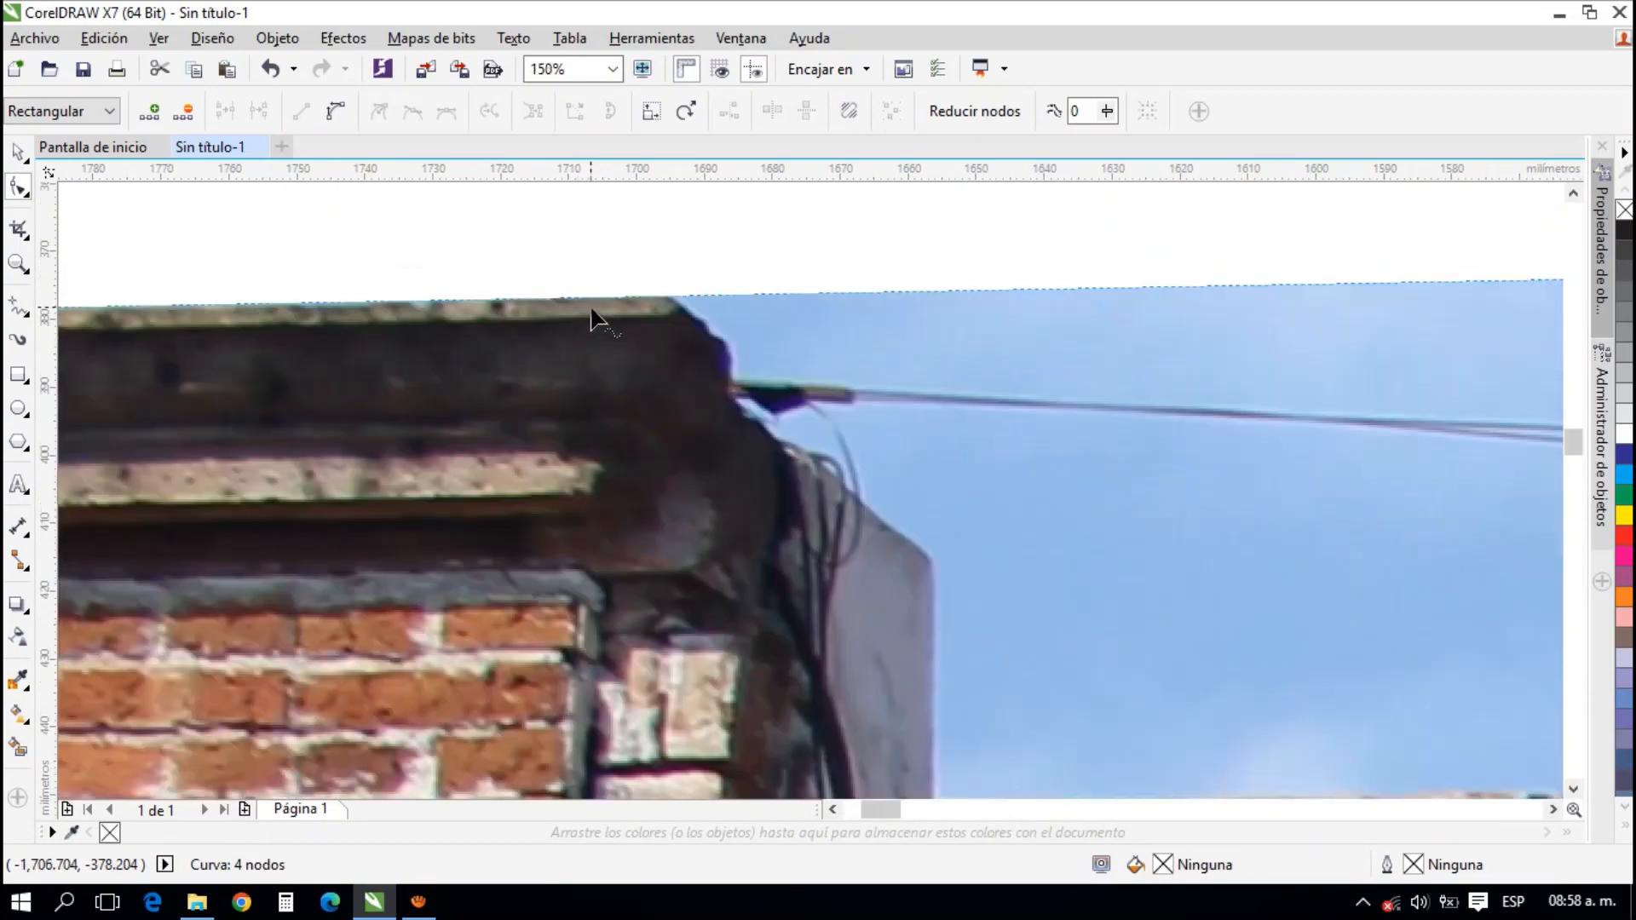
click(671, 299)
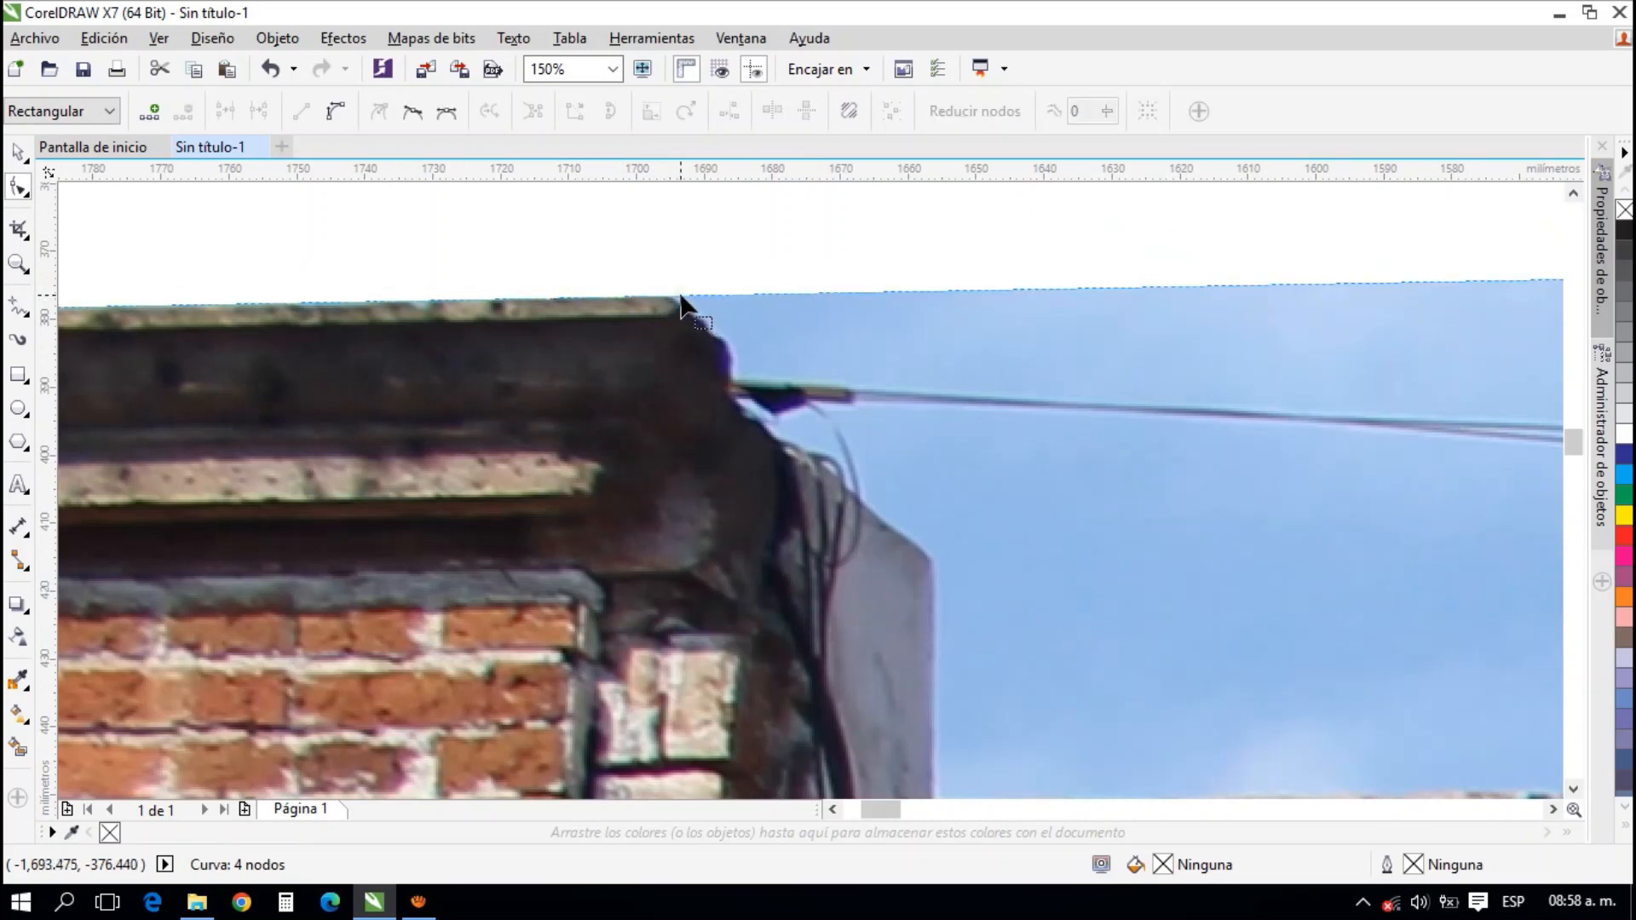
double_click(887, 293)
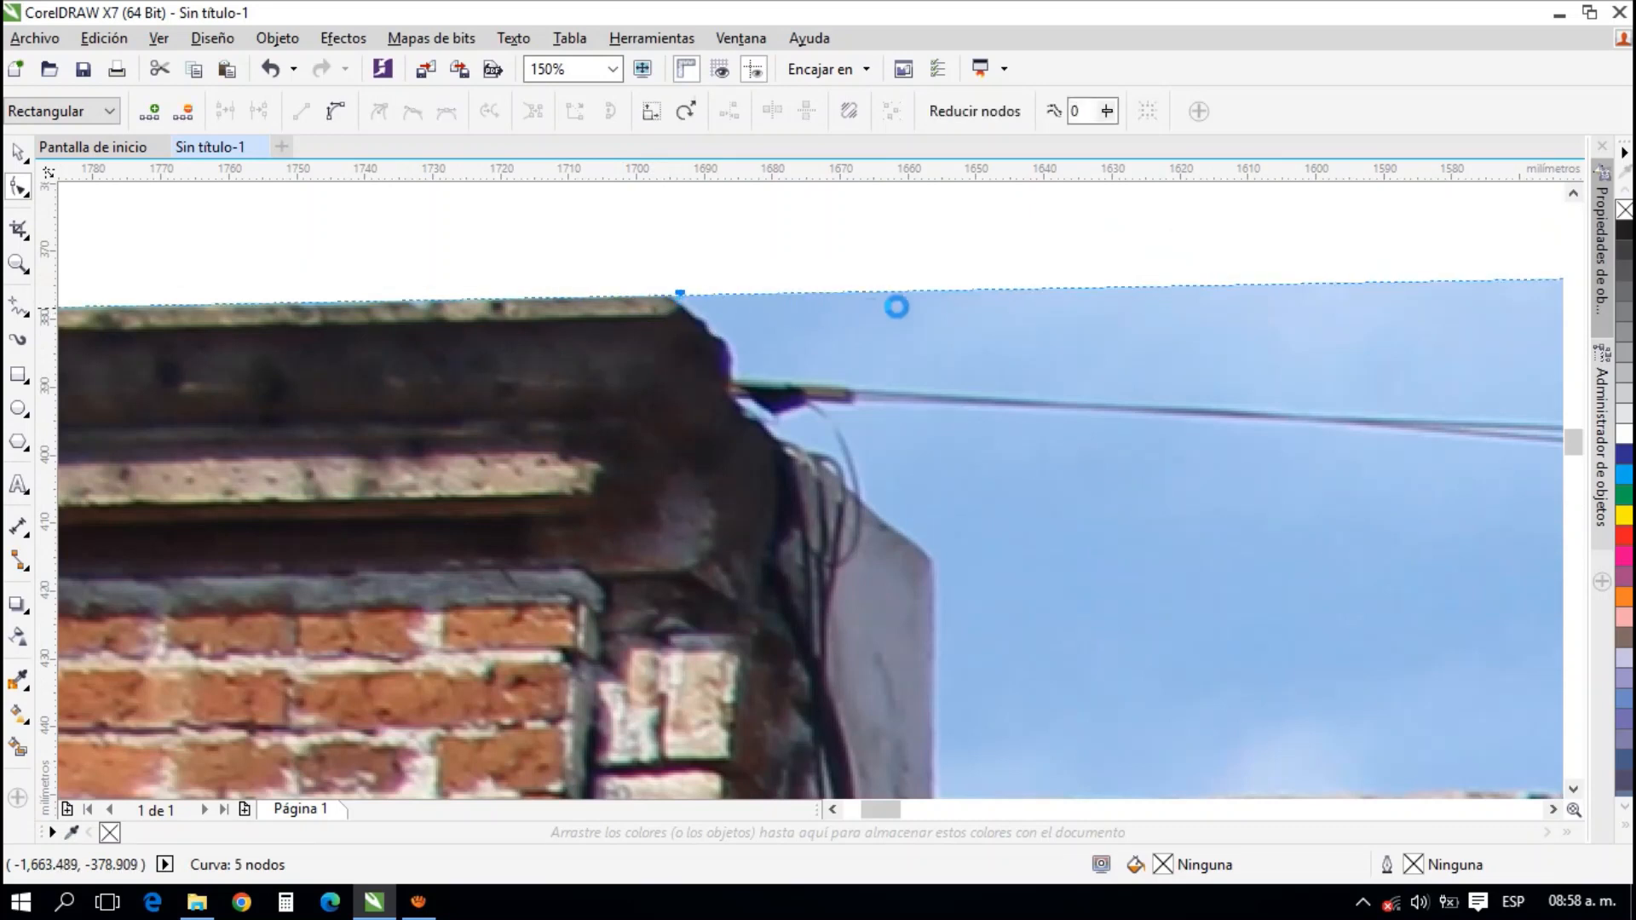
click(949, 291)
drag(949, 290, 738, 357)
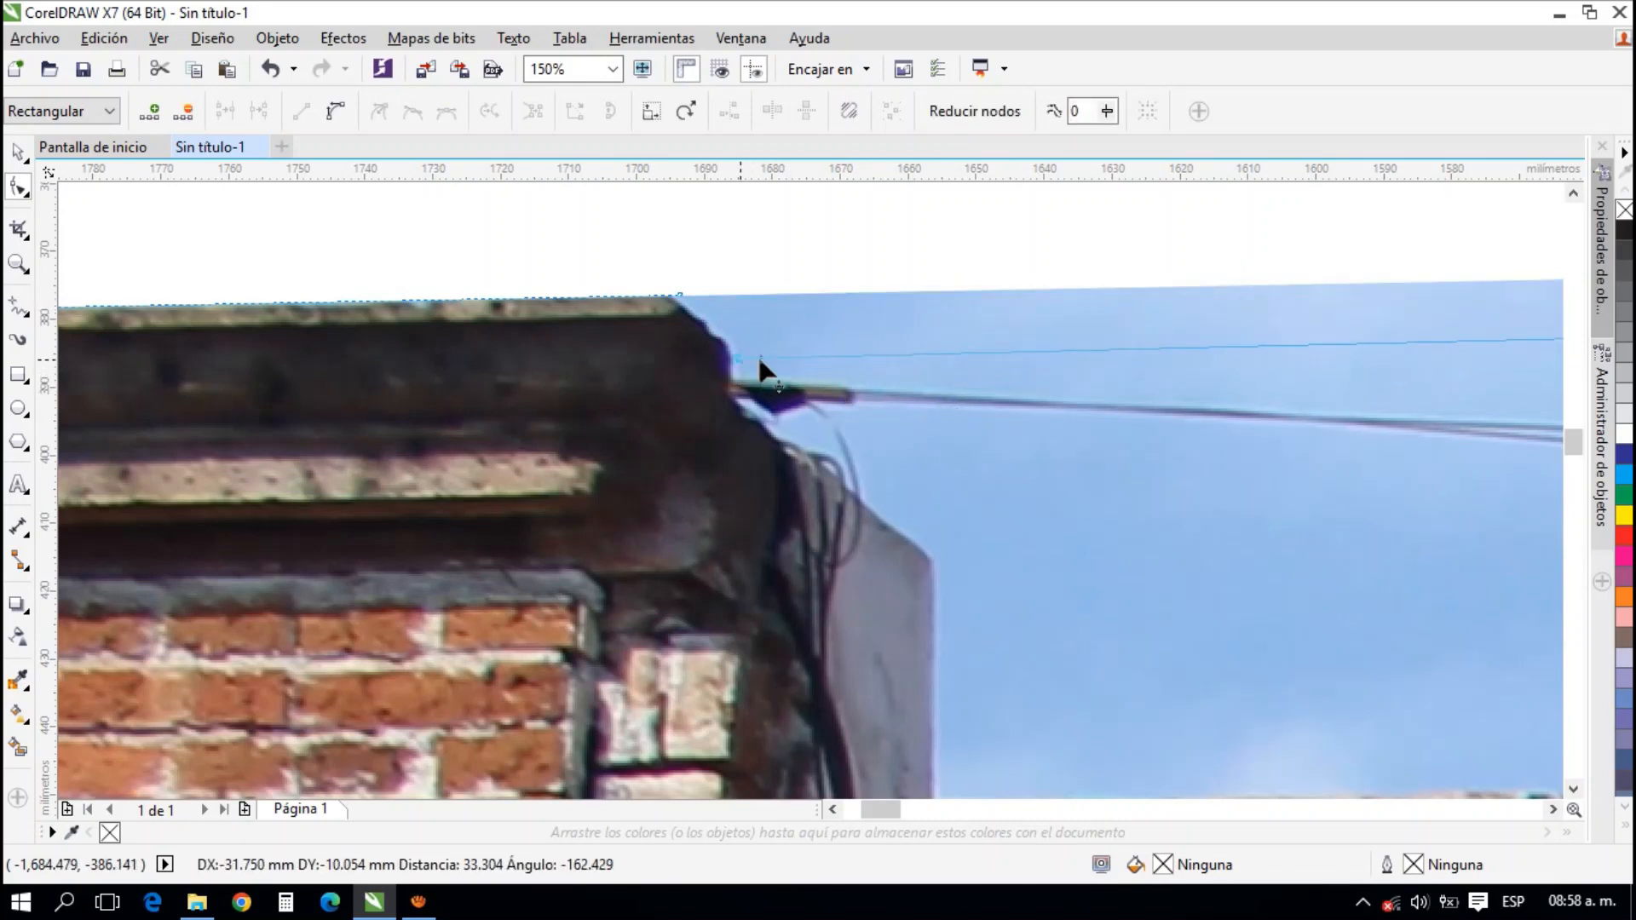
double_click(882, 358)
drag(882, 358, 738, 410)
Add two nodes on the top edge and move them to the grey side wall's upper corner and its base on the stone cornice
double_click(1037, 397)
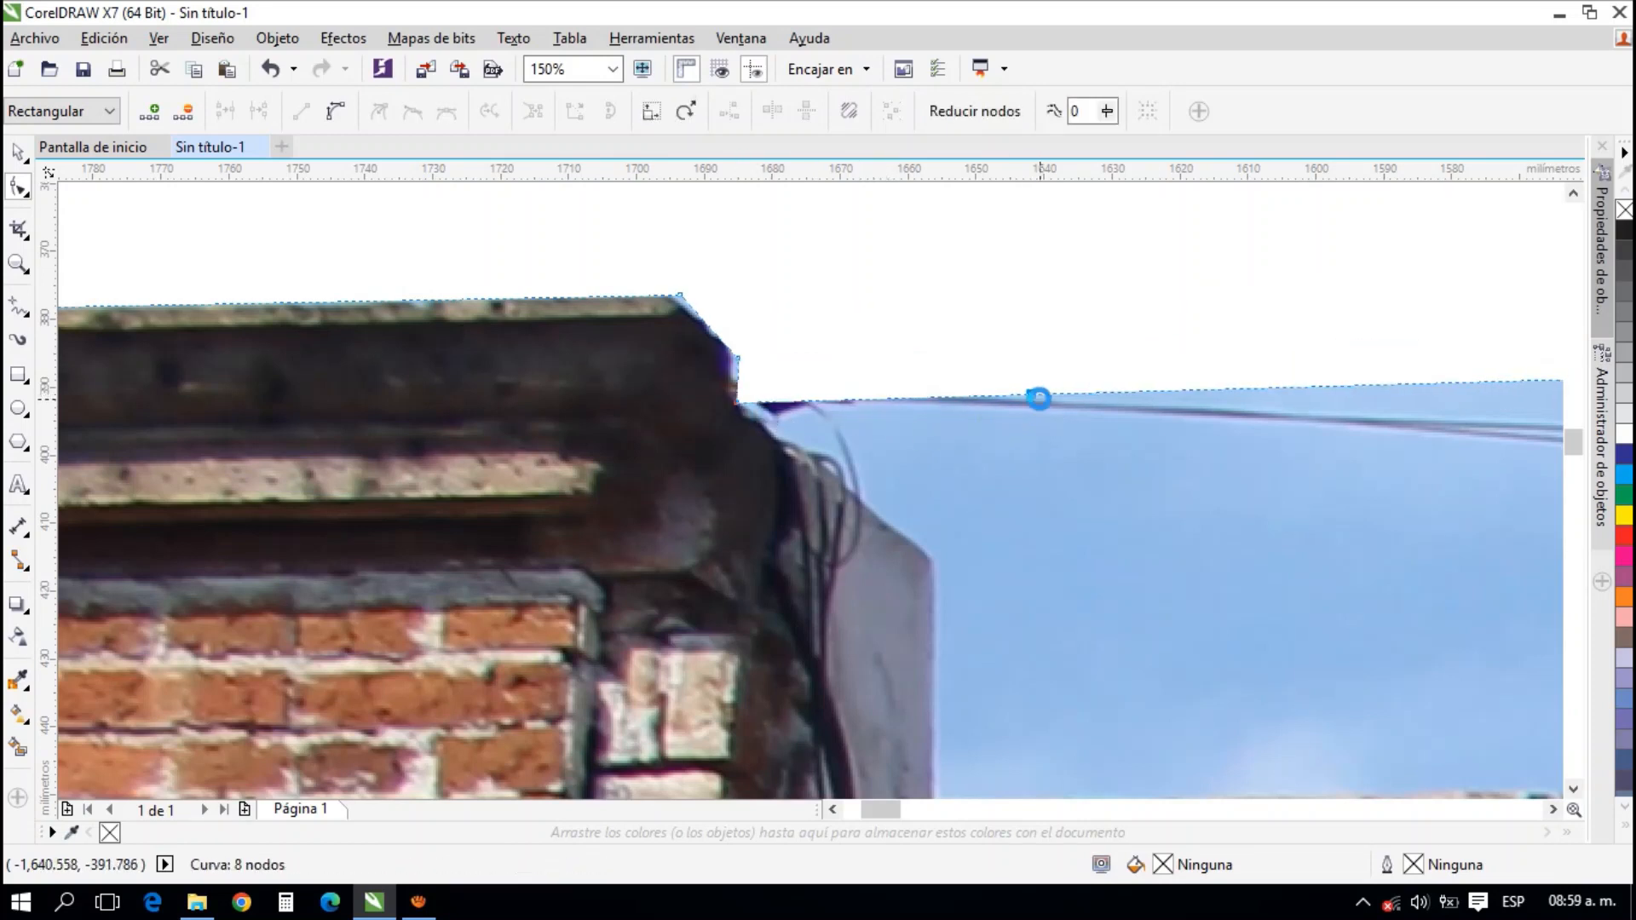
drag(1029, 396, 932, 565)
scroll(1023, 458, down, 5)
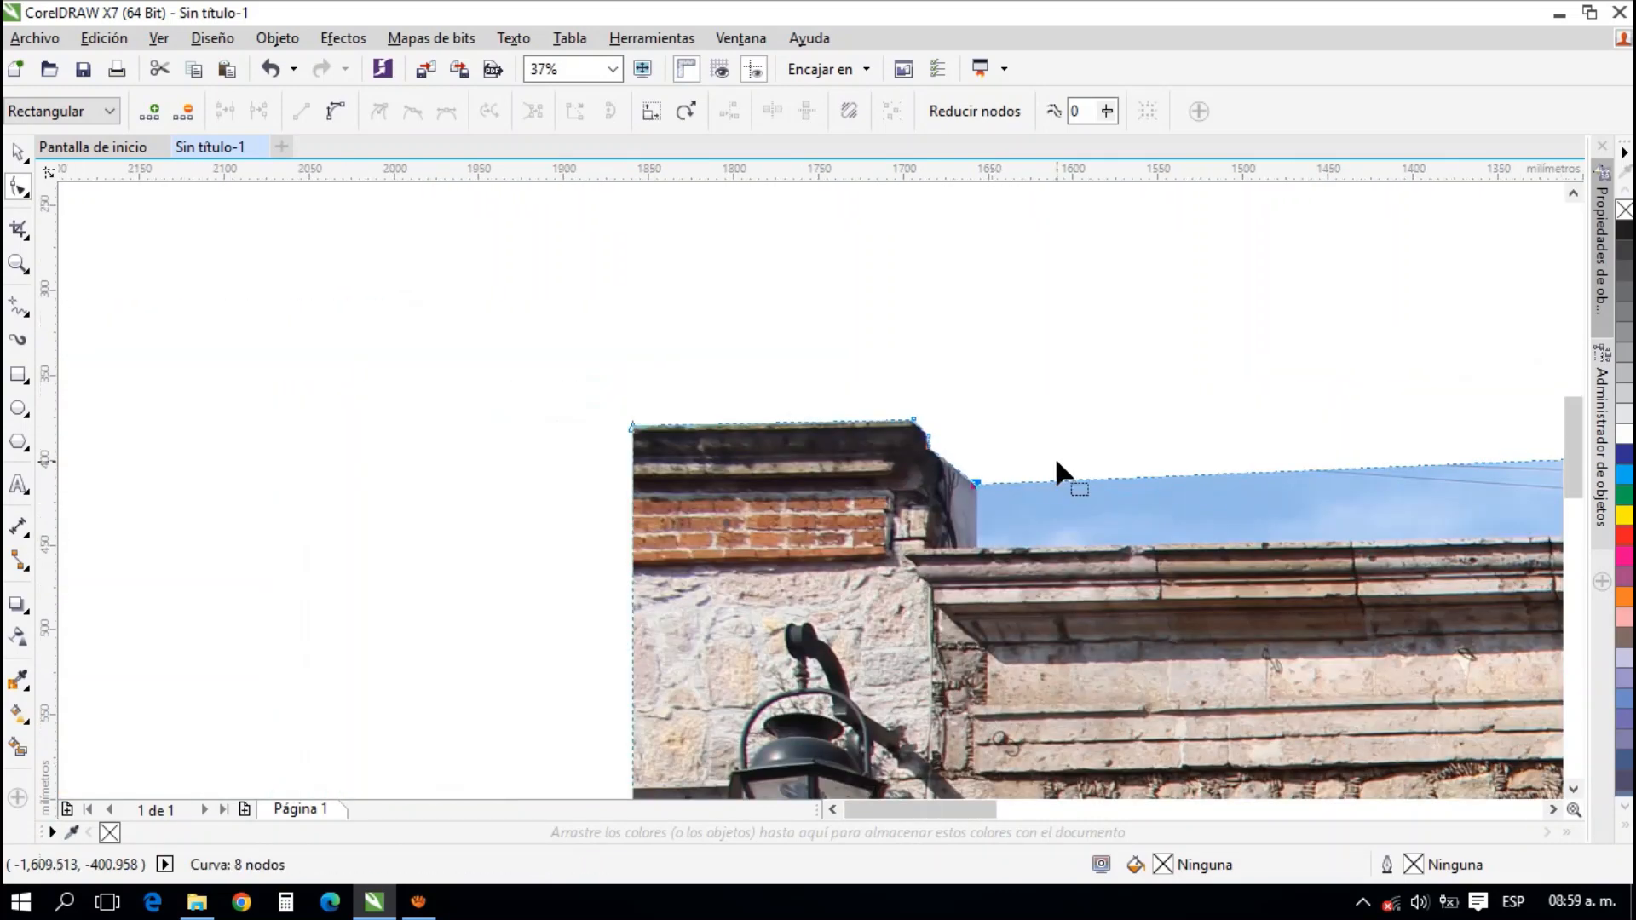
scroll(916, 383, up, 5)
click(931, 363)
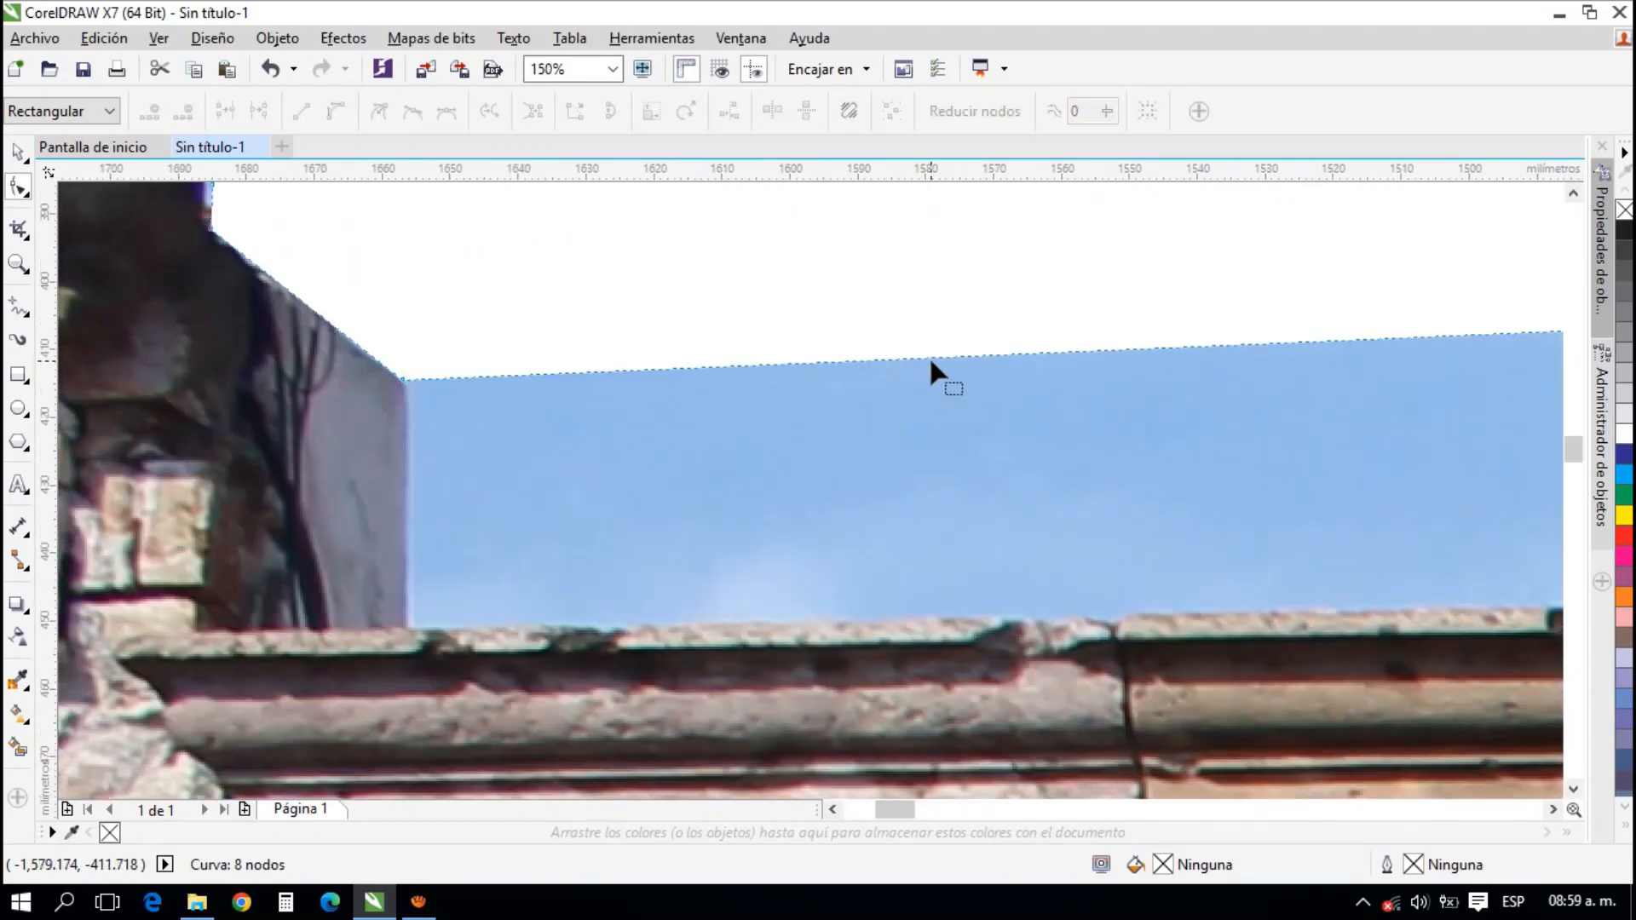
double_click(931, 362)
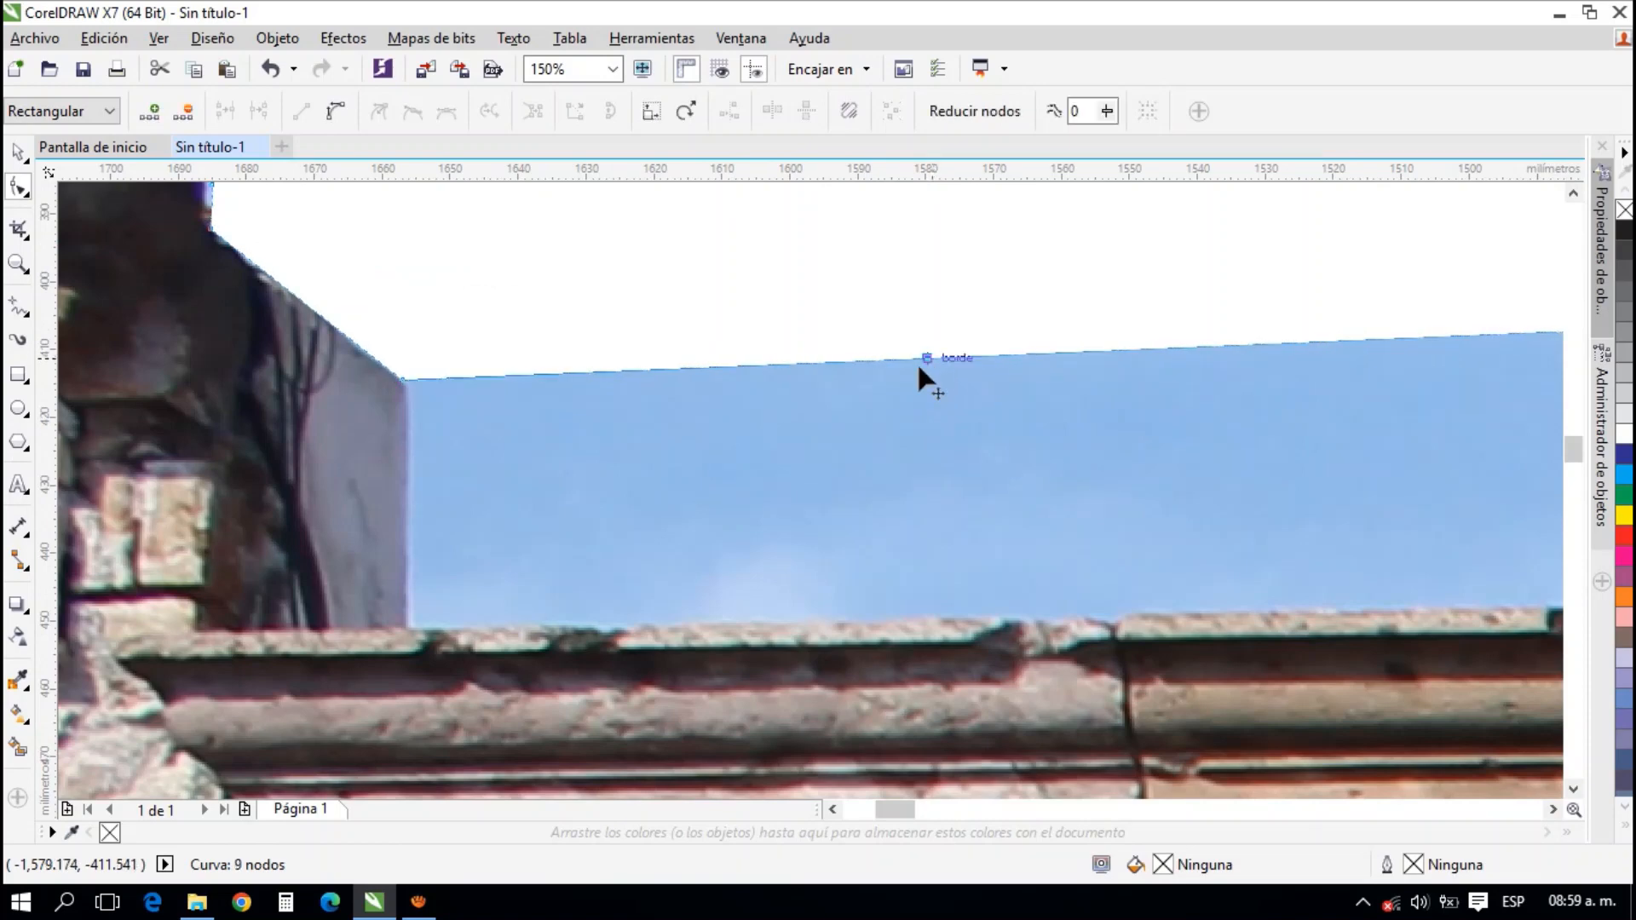
drag(917, 361, 410, 625)
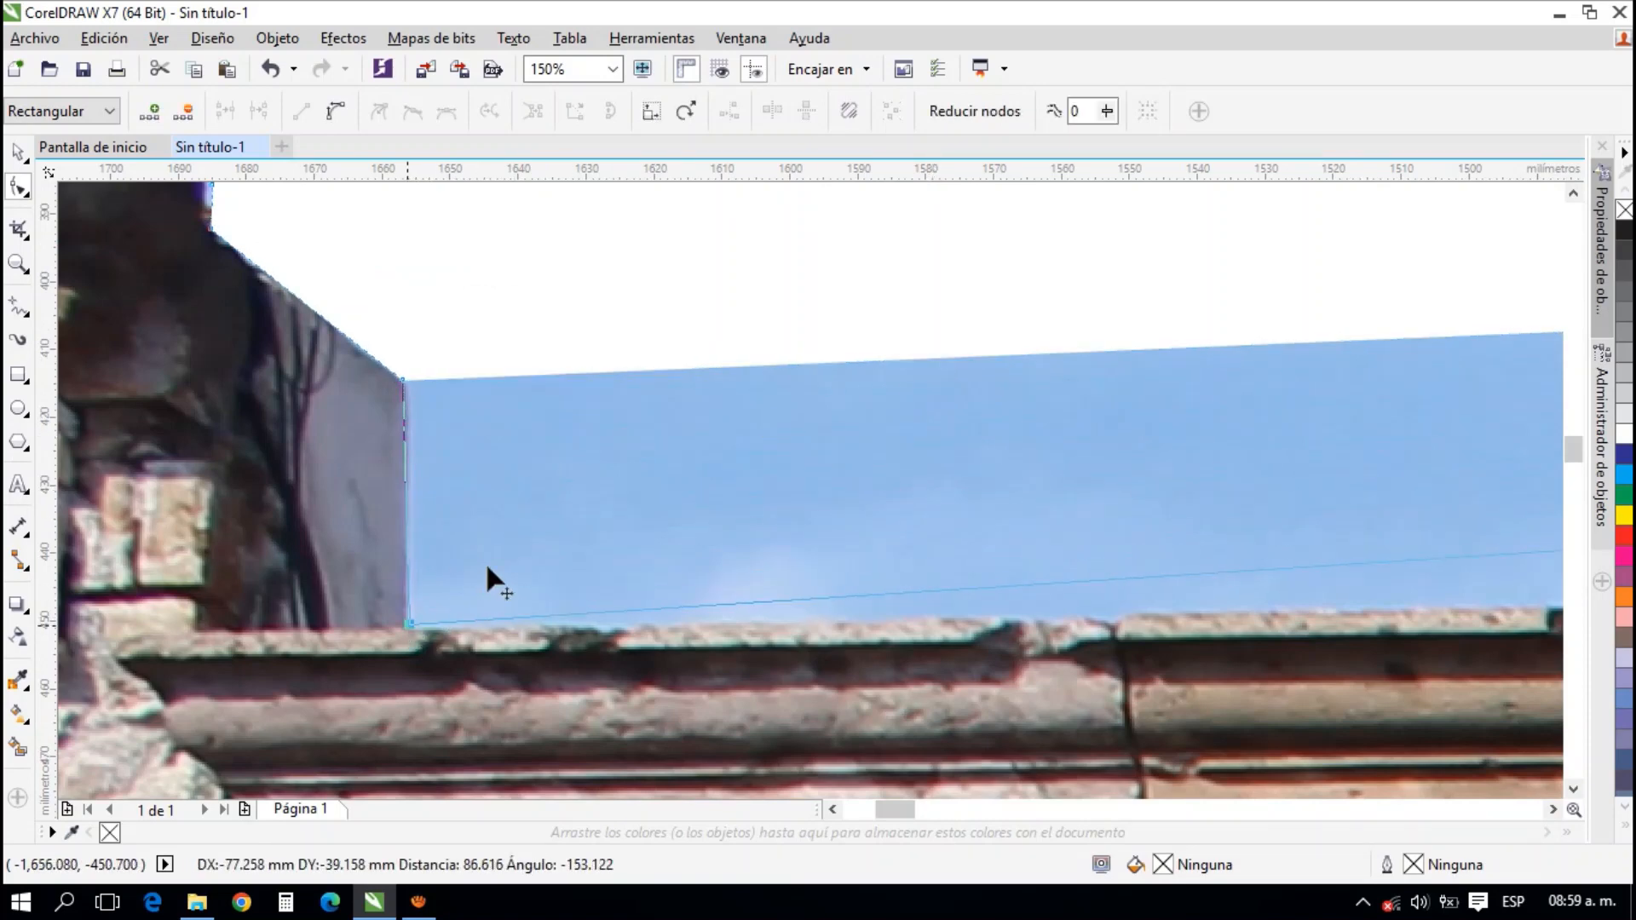
Move the photo's upper-right node down and left to the upper tip of the stone cornice's right end
scroll(487, 565, down, 2)
drag(1176, 559, 446, 448)
drag(1081, 430, 475, 402)
drag(947, 364, 347, 304)
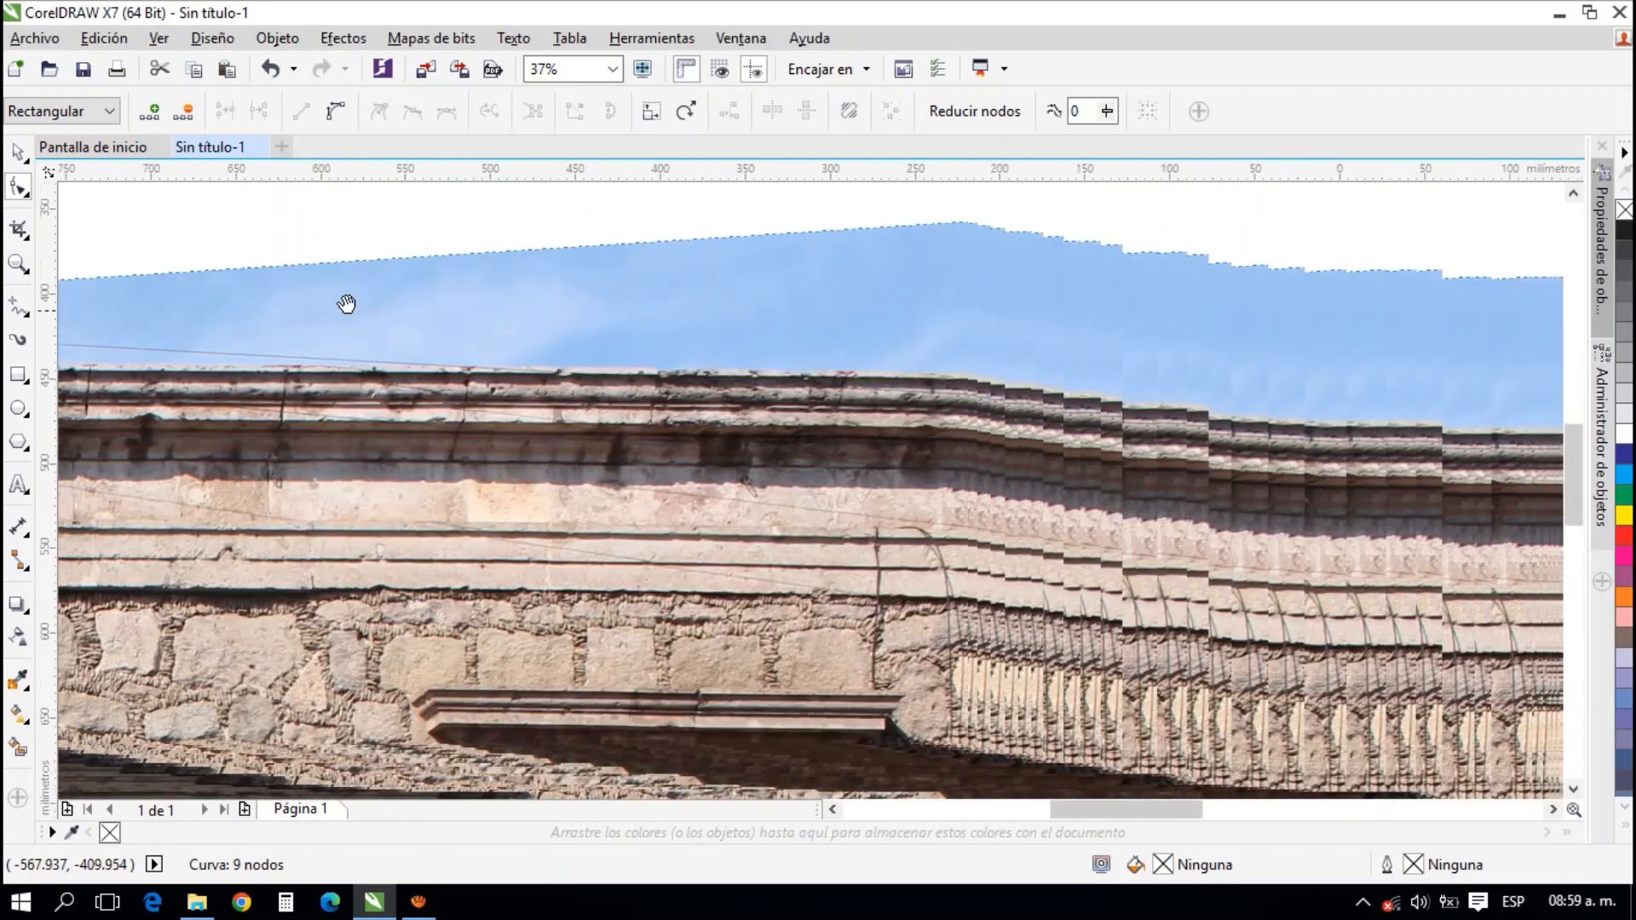
scroll(367, 306, down, 2)
drag(532, 308, 833, 306)
scroll(881, 291, up, 2)
drag(935, 245, 895, 426)
scroll(884, 423, up, 2)
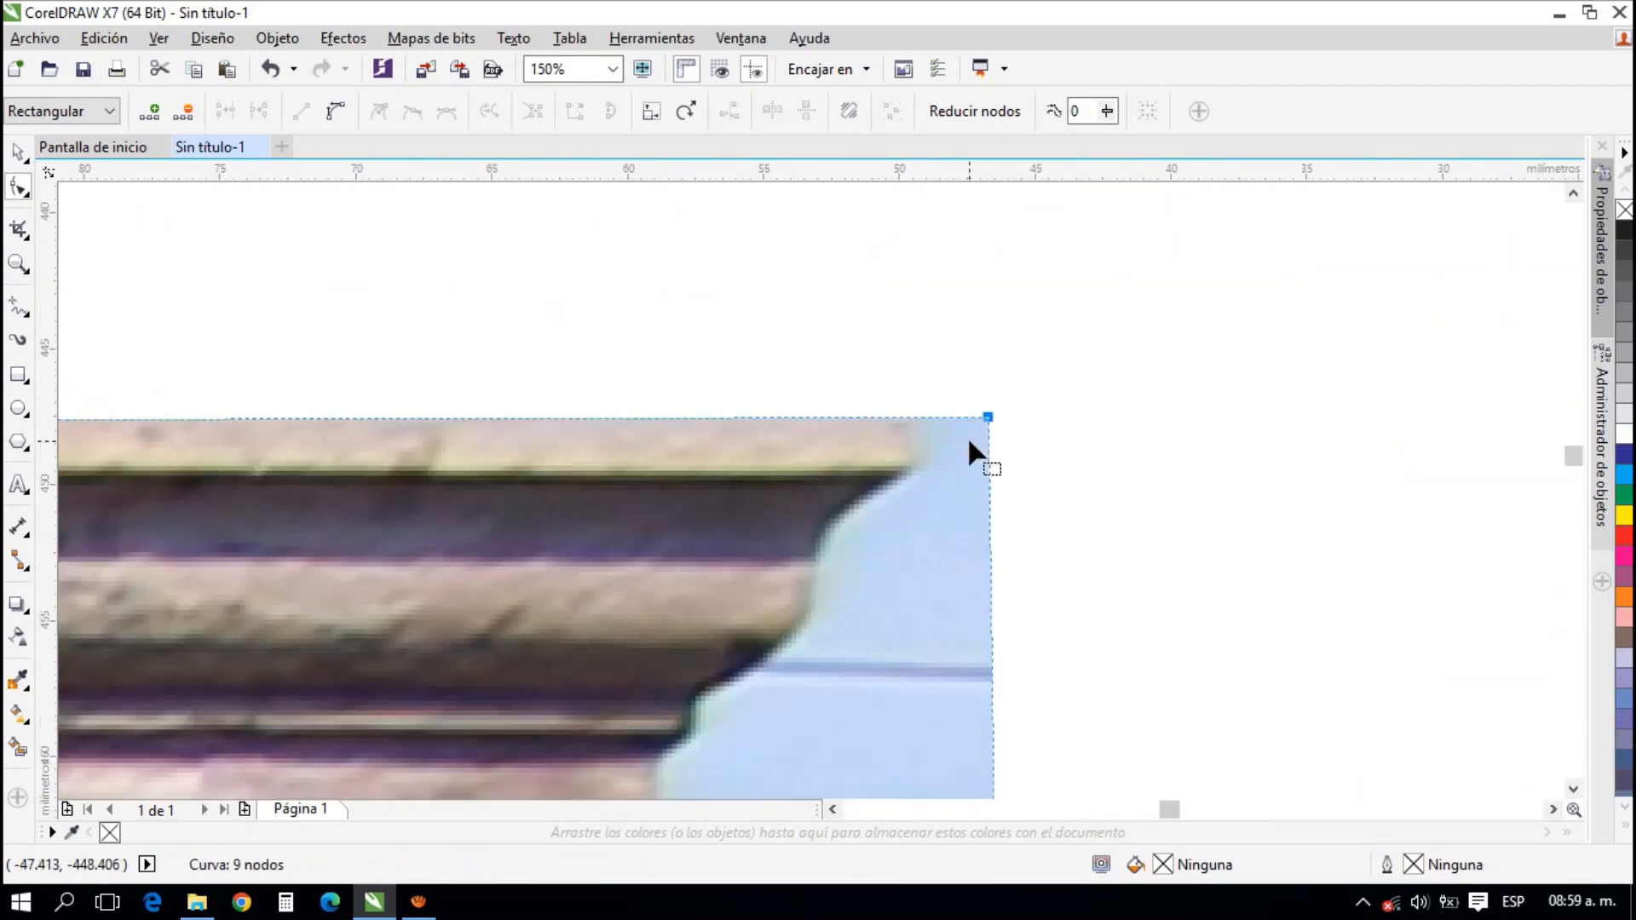
scroll(968, 436, up, 2)
drag(999, 390, 870, 390)
Add a node on the photo's right edge level with the top of the neighbouring red facade's cornice
scroll(913, 412, down, 3)
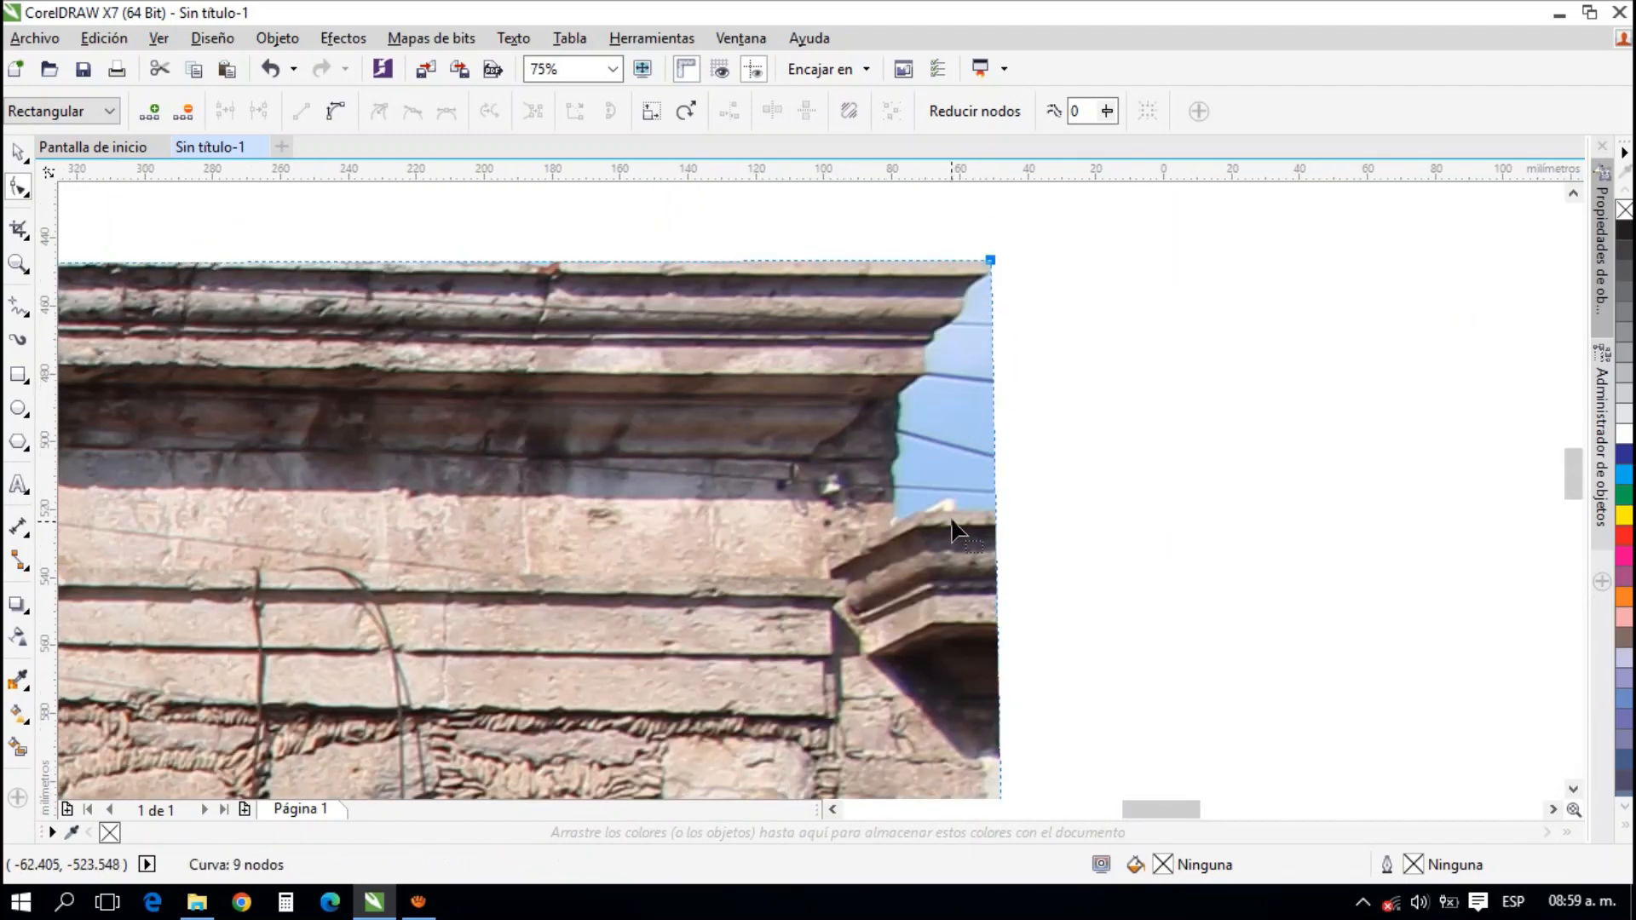
scroll(999, 512, up, 2)
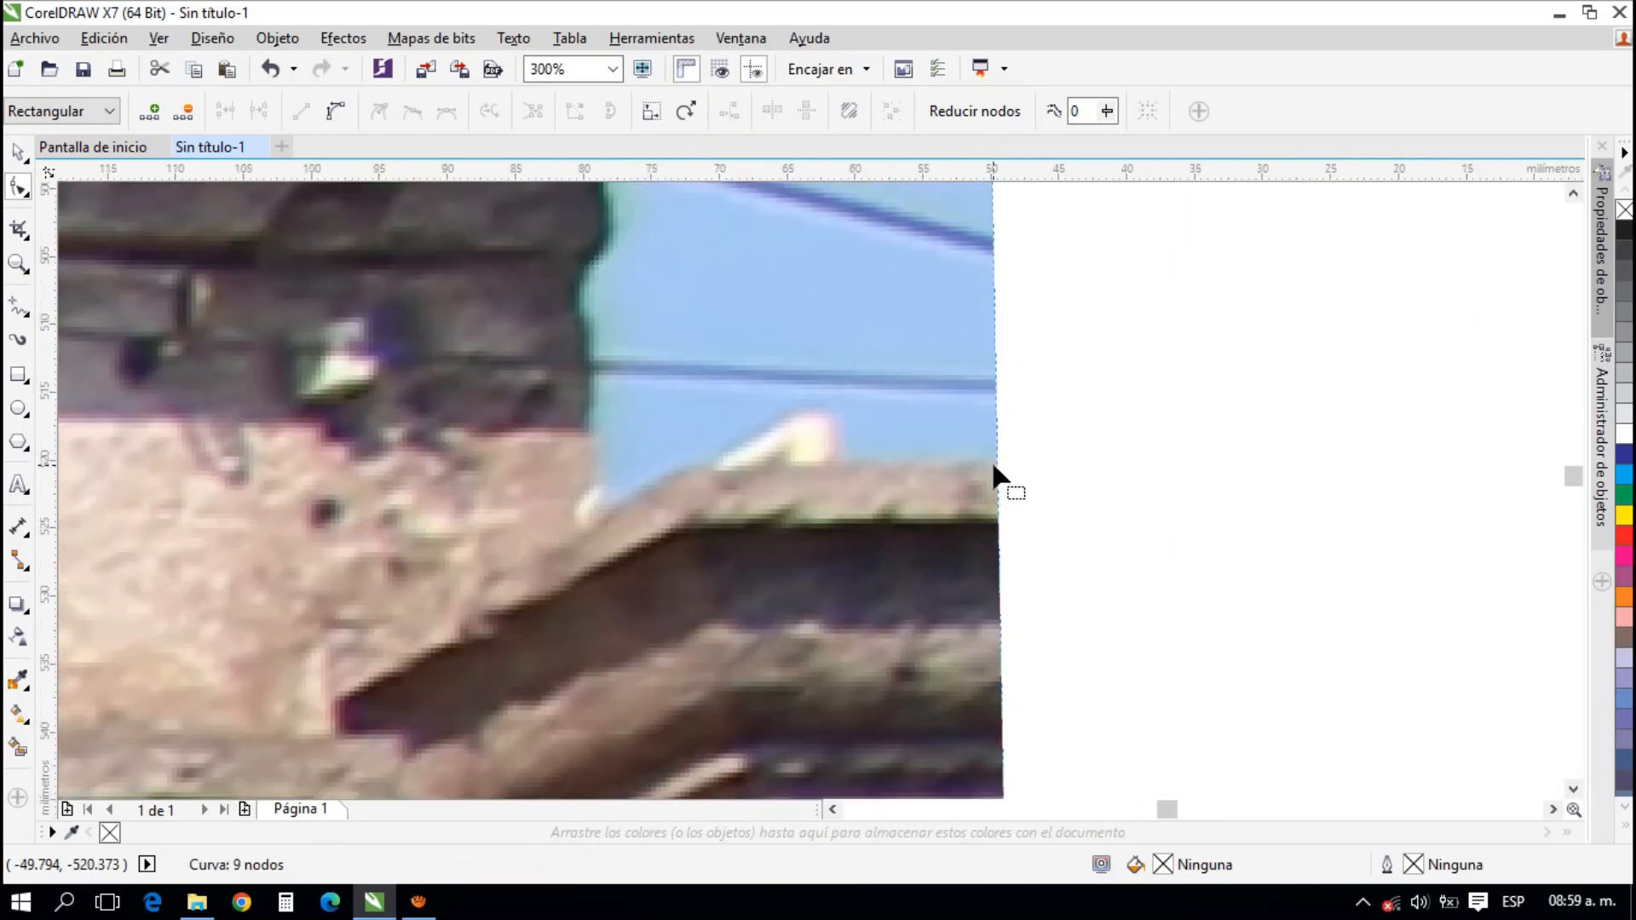
double_click(996, 464)
scroll(996, 467, down, 3)
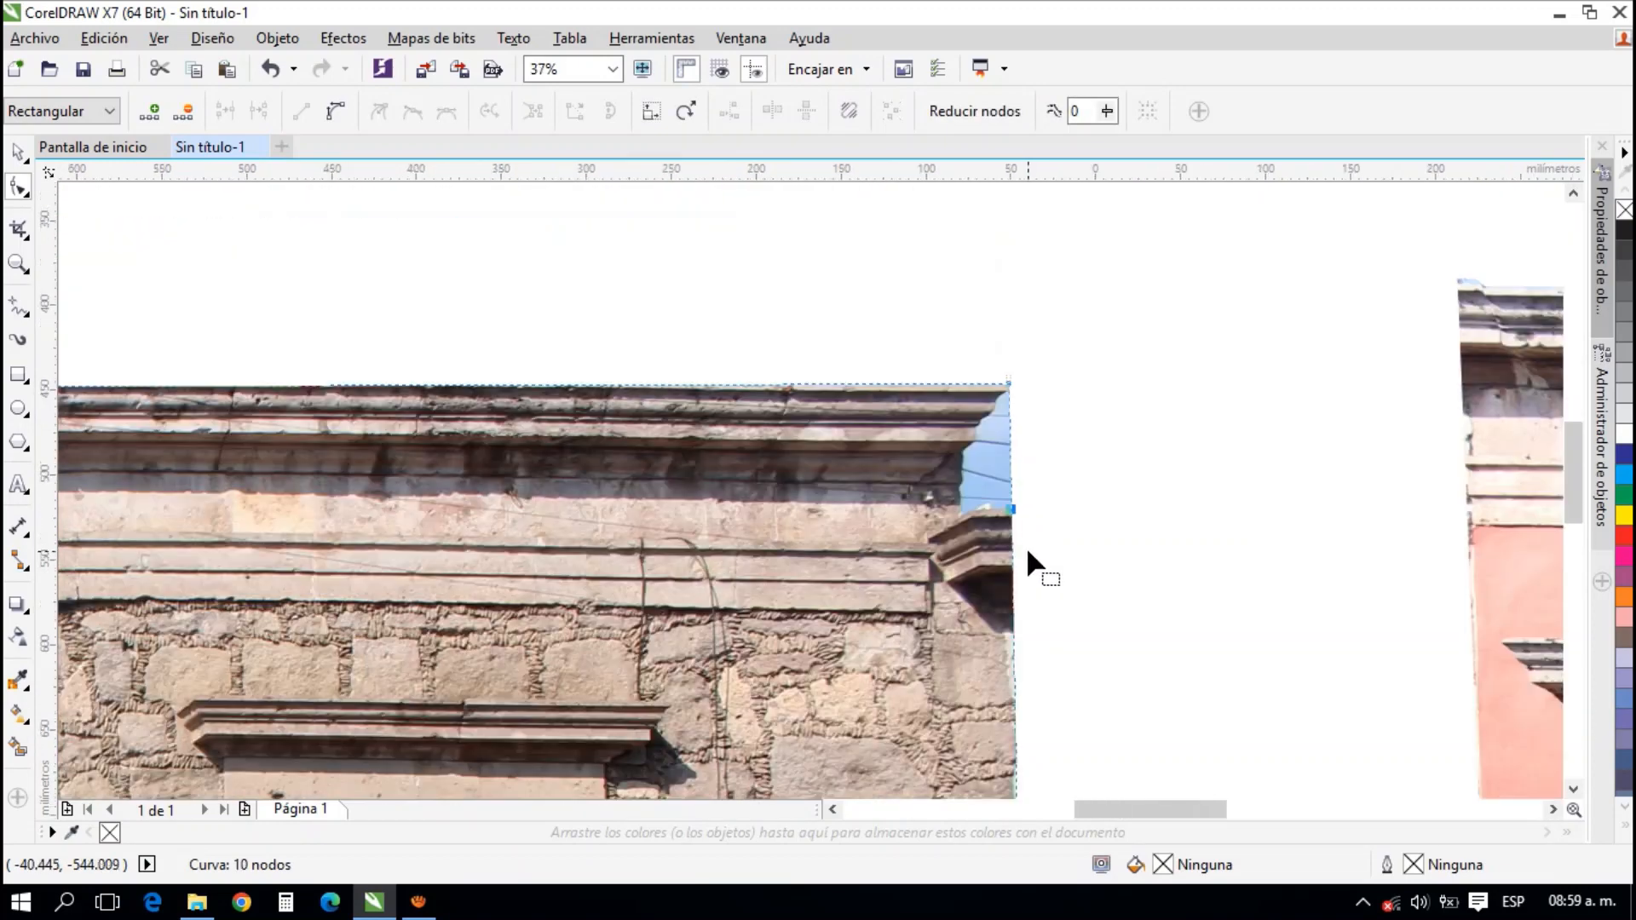
scroll(1037, 285, down, 1)
drag(1045, 643, 1048, 325)
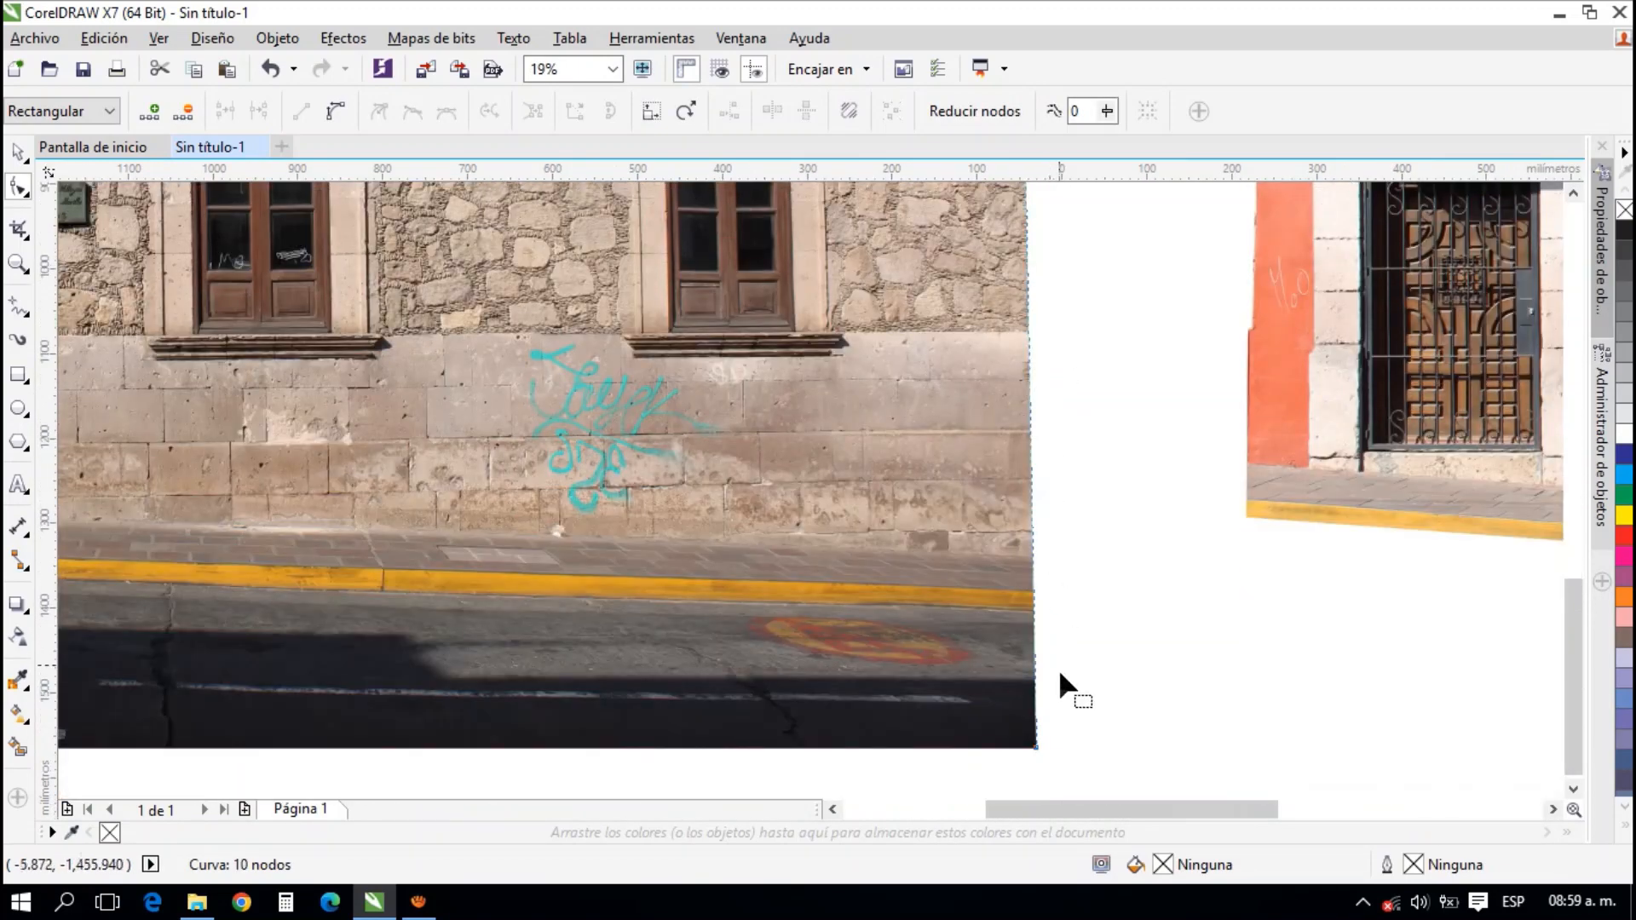
mouse_move(1037, 748)
mouse_down()
mouse_move(1007, 749)
mouse_move(1036, 750)
mouse_up()
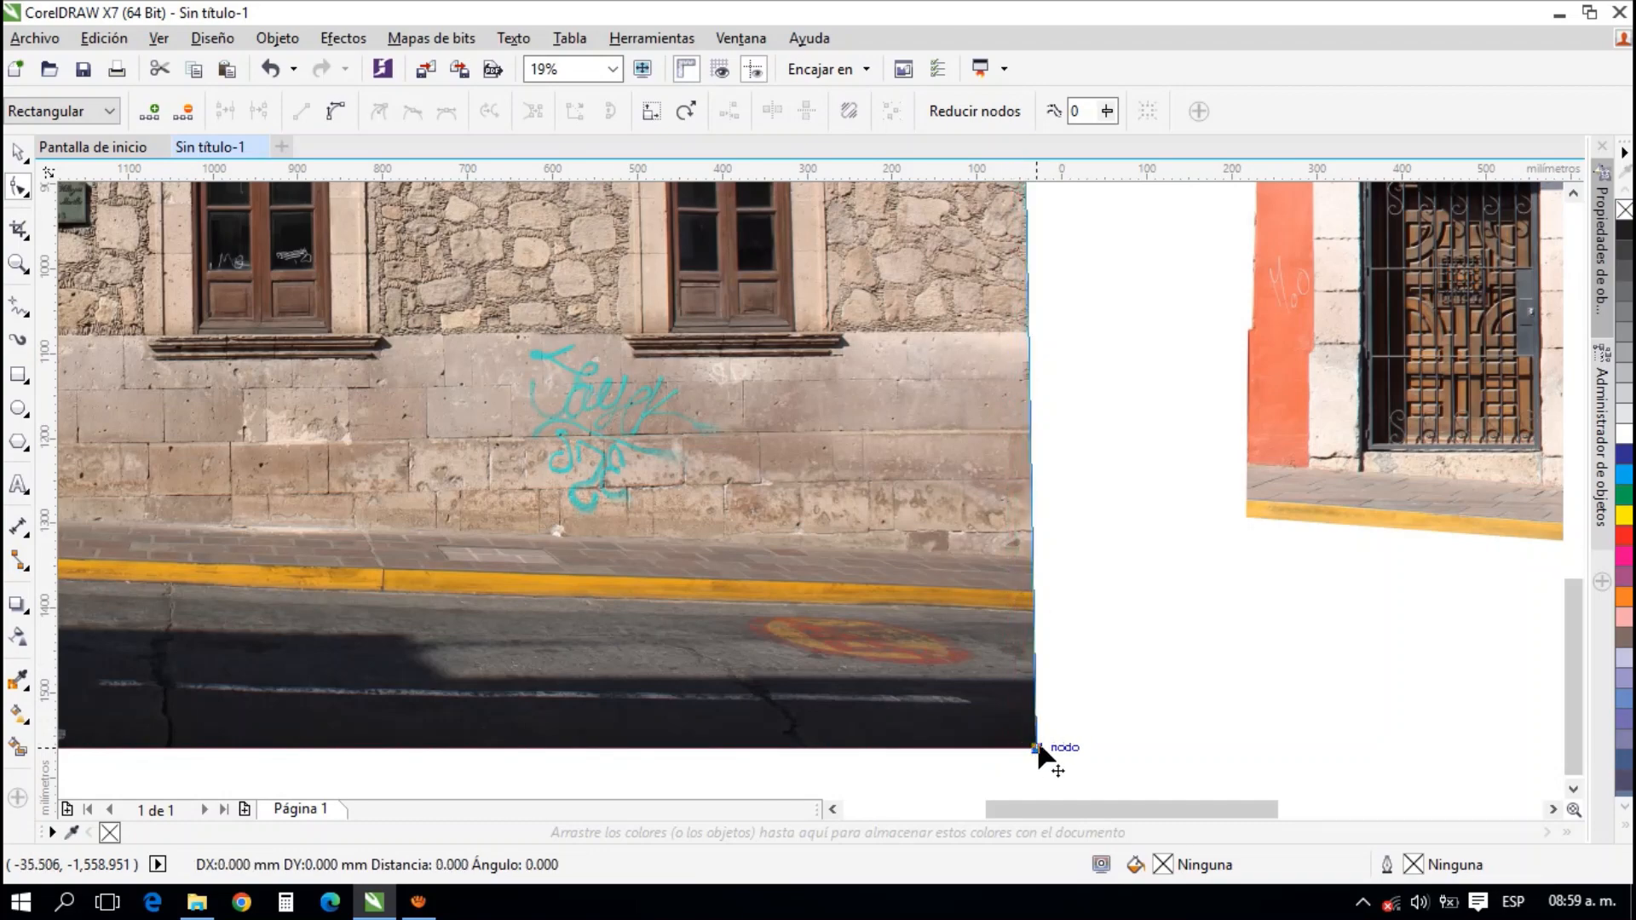
Add another node just below on the right edge and move it outward along the top of the neighbouring cornice
scroll(1044, 533, down, 1)
scroll(1016, 485, up, 3)
scroll(982, 515, down, 4)
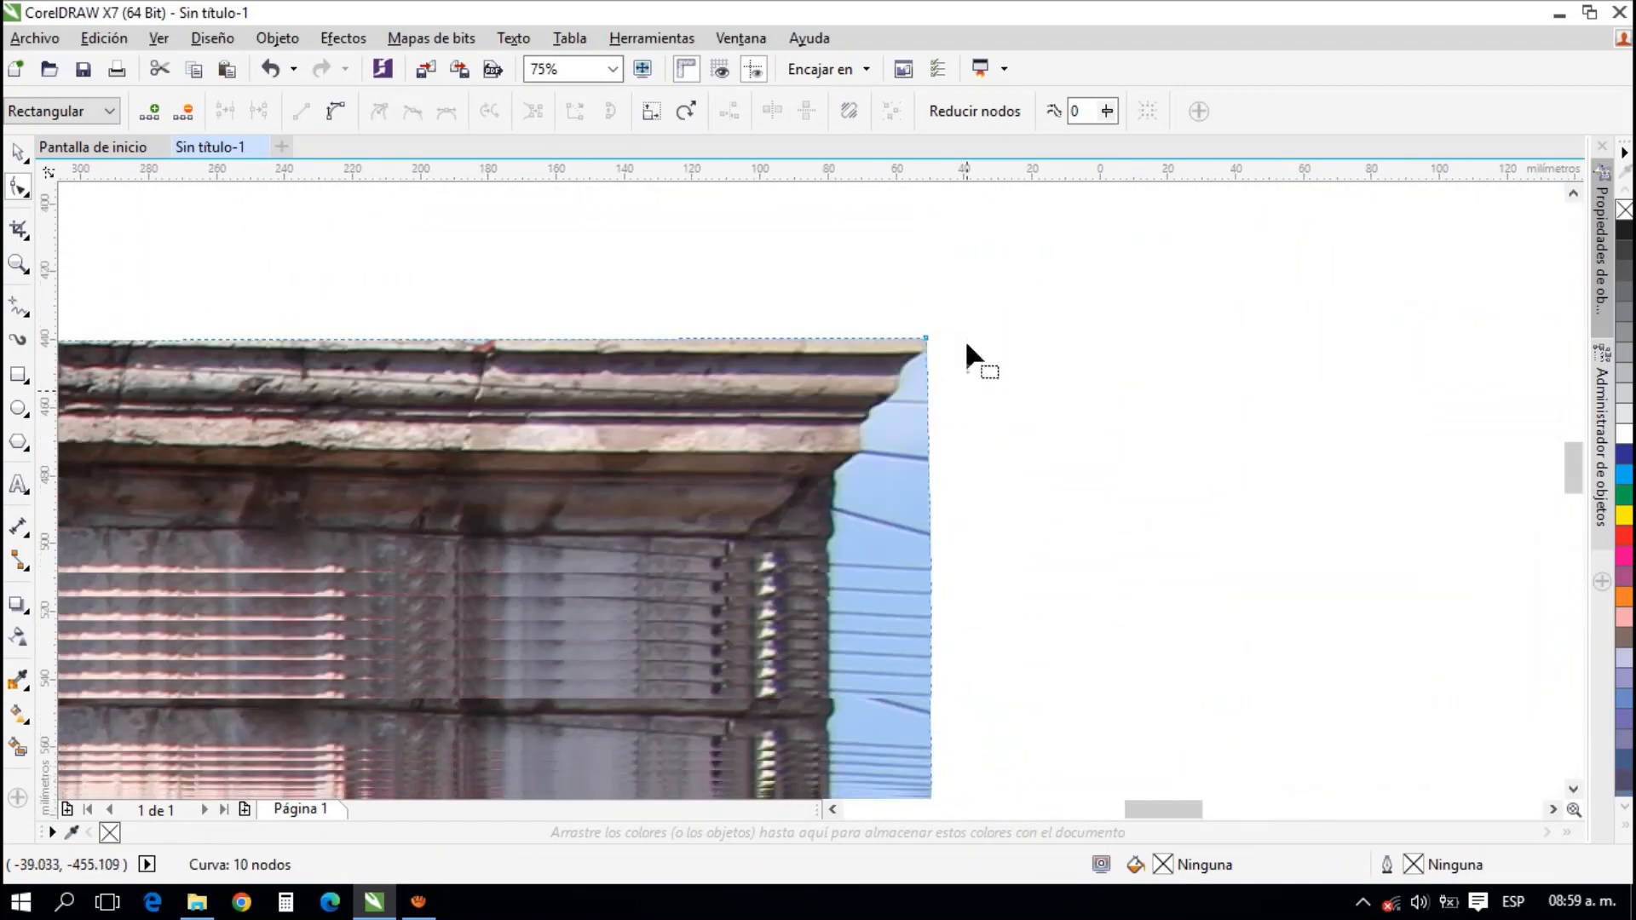
scroll(926, 482, down, 1)
click(929, 375)
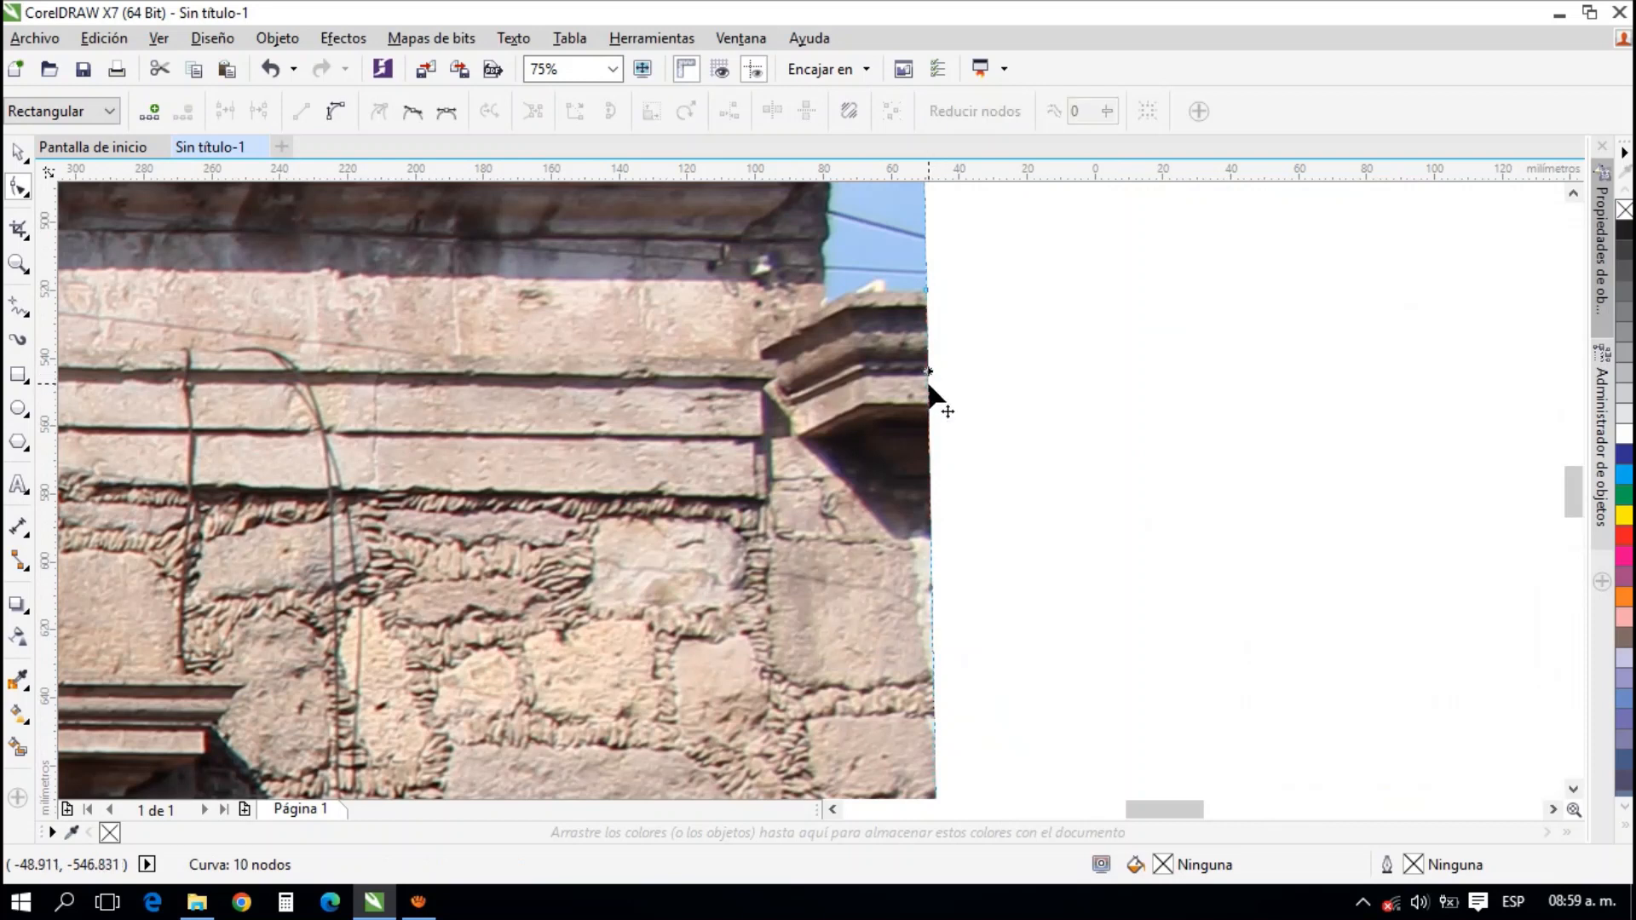
double_click(929, 386)
drag(929, 386, 939, 295)
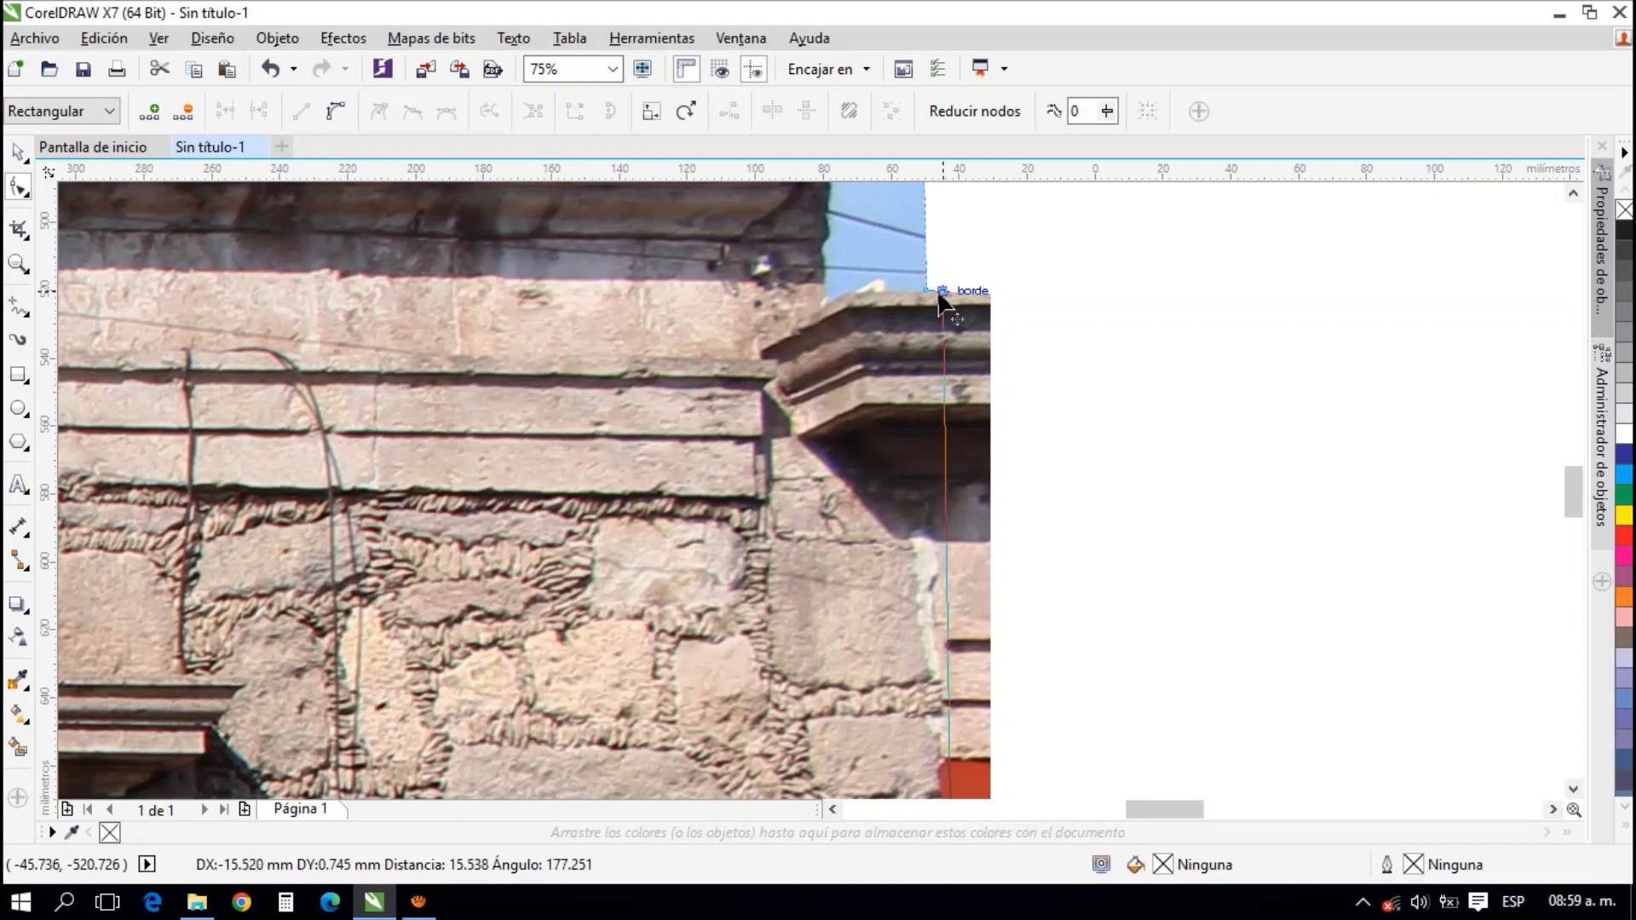
Move the stone photo's lower-right node slightly left to adjust the slope of the right edge
scroll(1078, 328, down, 2)
drag(1083, 645, 1115, 271)
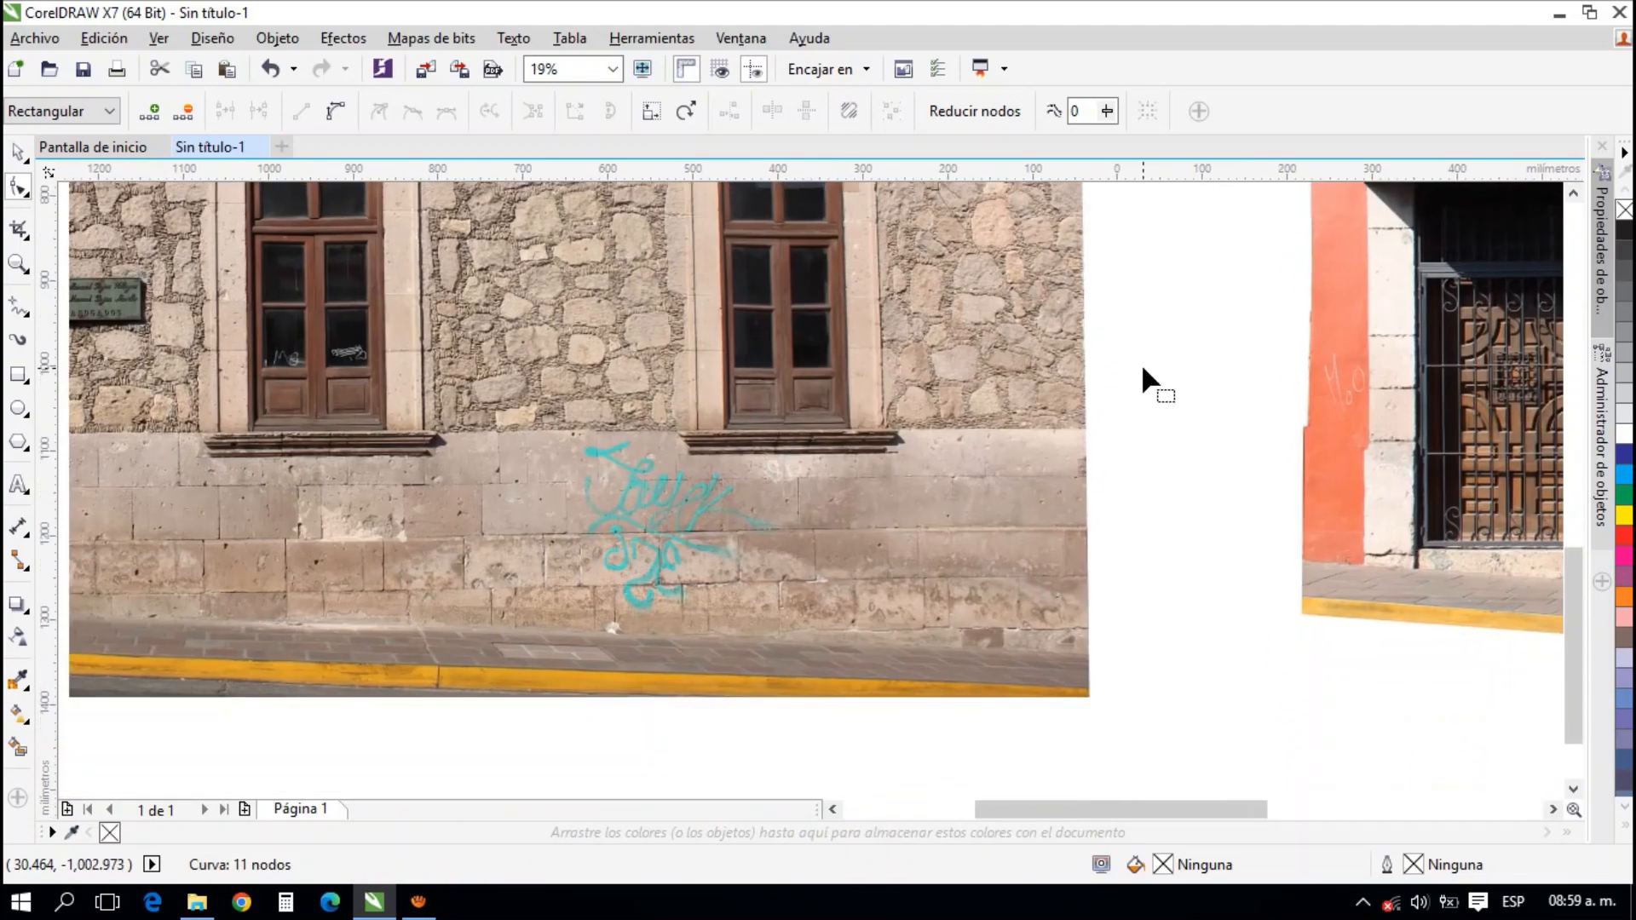
drag(1103, 781, 1102, 619)
scroll(1094, 669, down, 1)
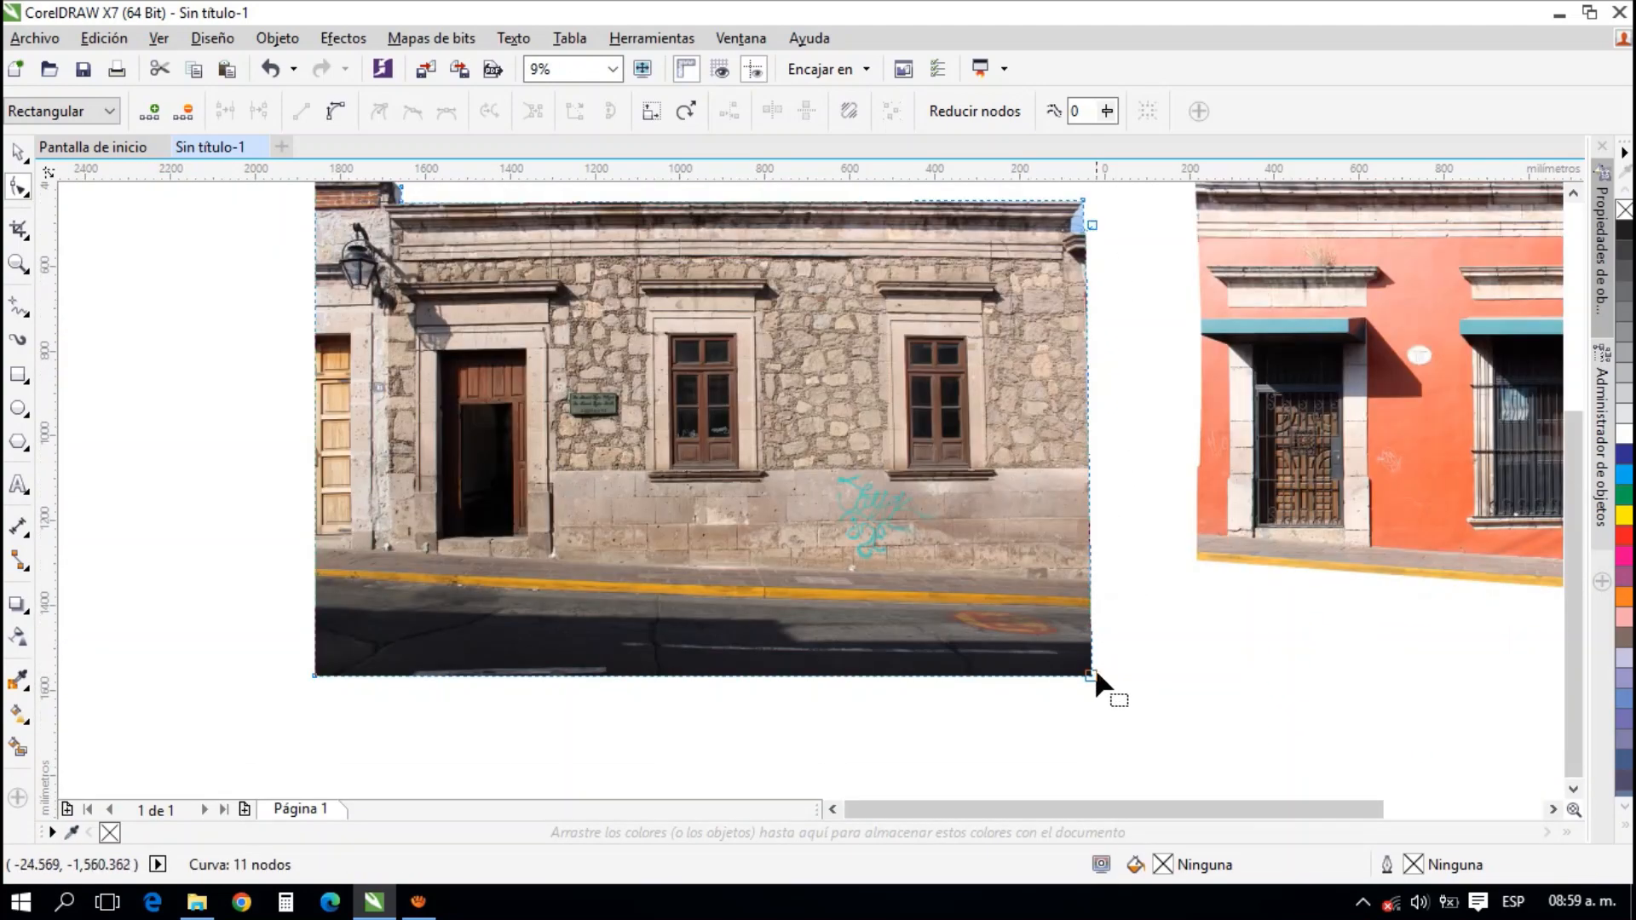
drag(1094, 679, 1067, 710)
Add a node on the right edge at the lower corner of the stone cornice's top moulding
scroll(1084, 260, up, 5)
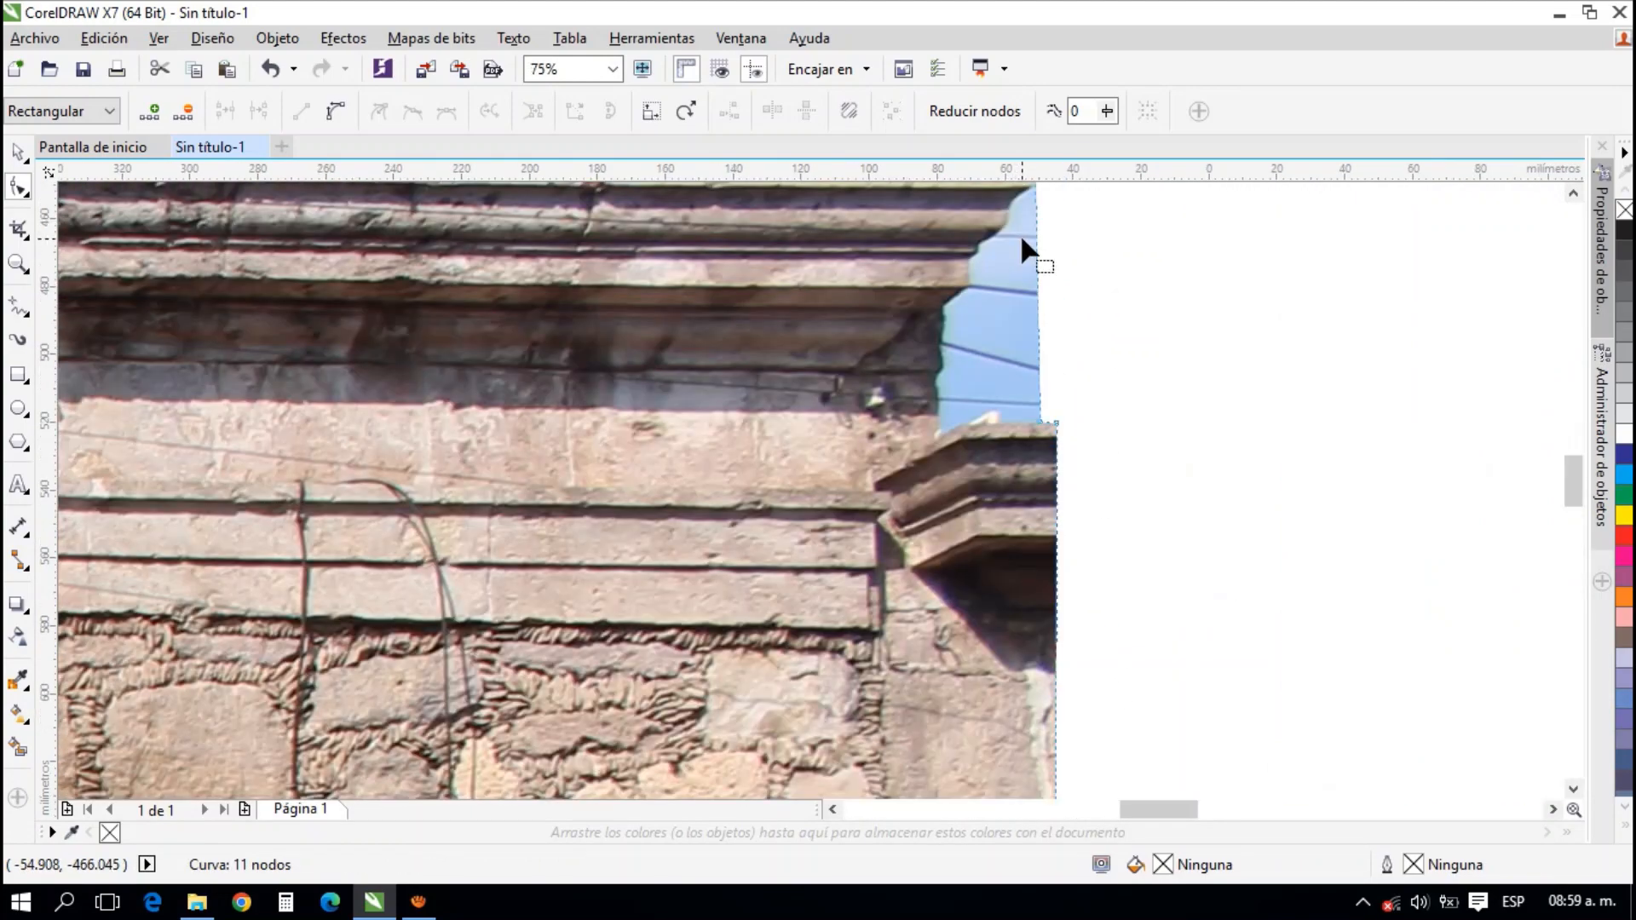
drag(1022, 238, 1049, 342)
scroll(1011, 362, up, 2)
scroll(1049, 290, down, 2)
scroll(1048, 341, up, 2)
drag(1014, 276, 1072, 358)
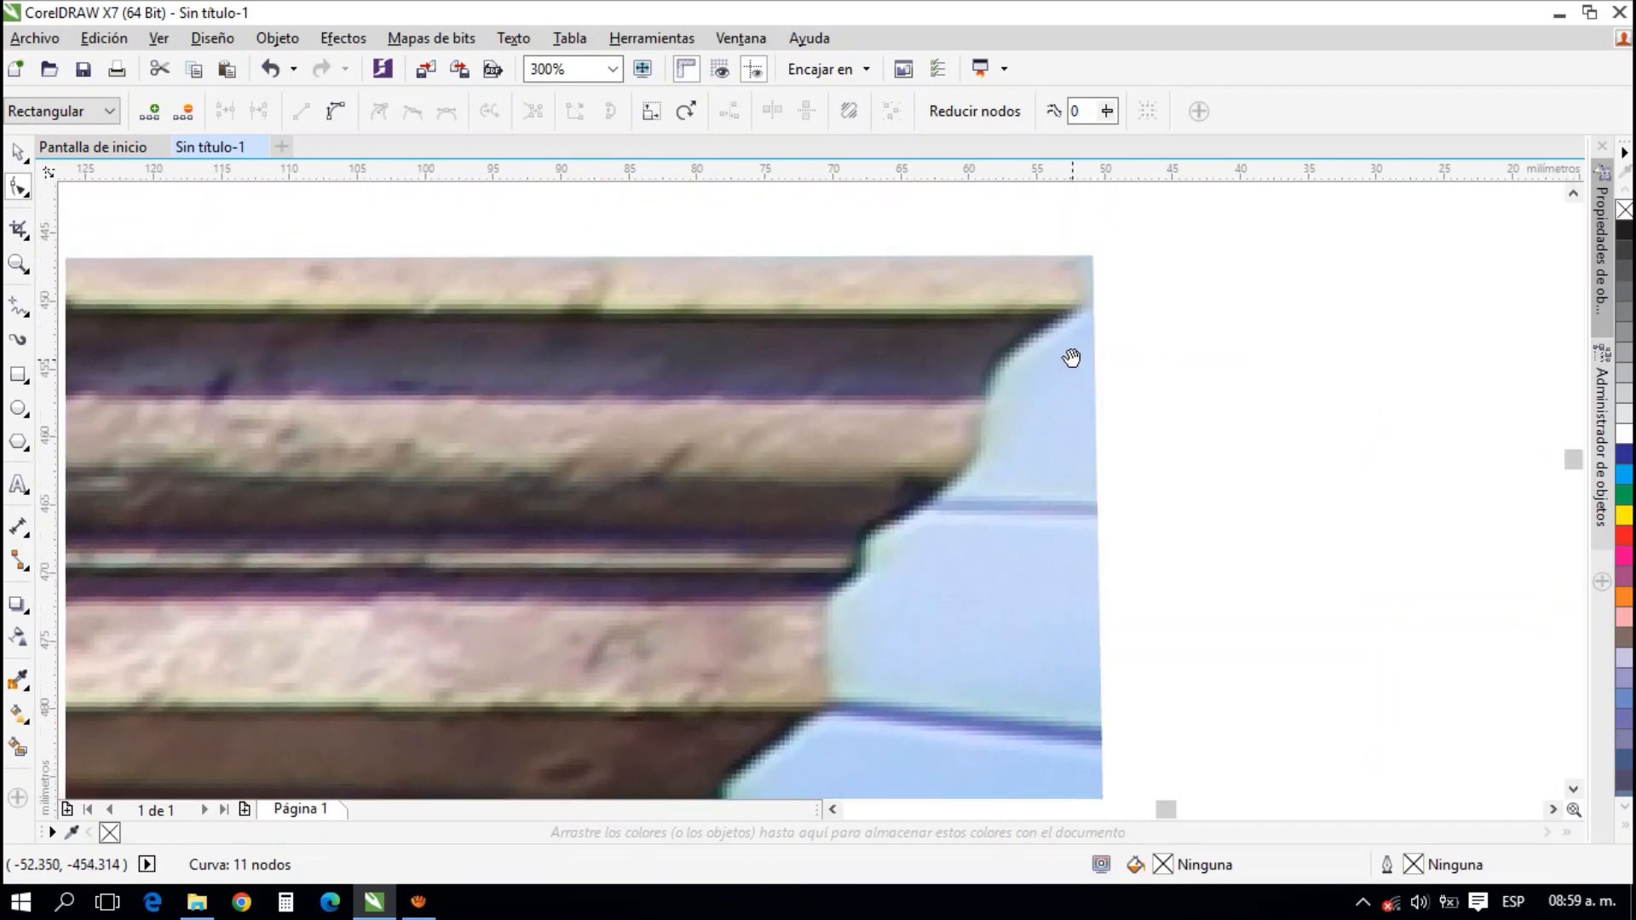
click(1091, 308)
double_click(1094, 307)
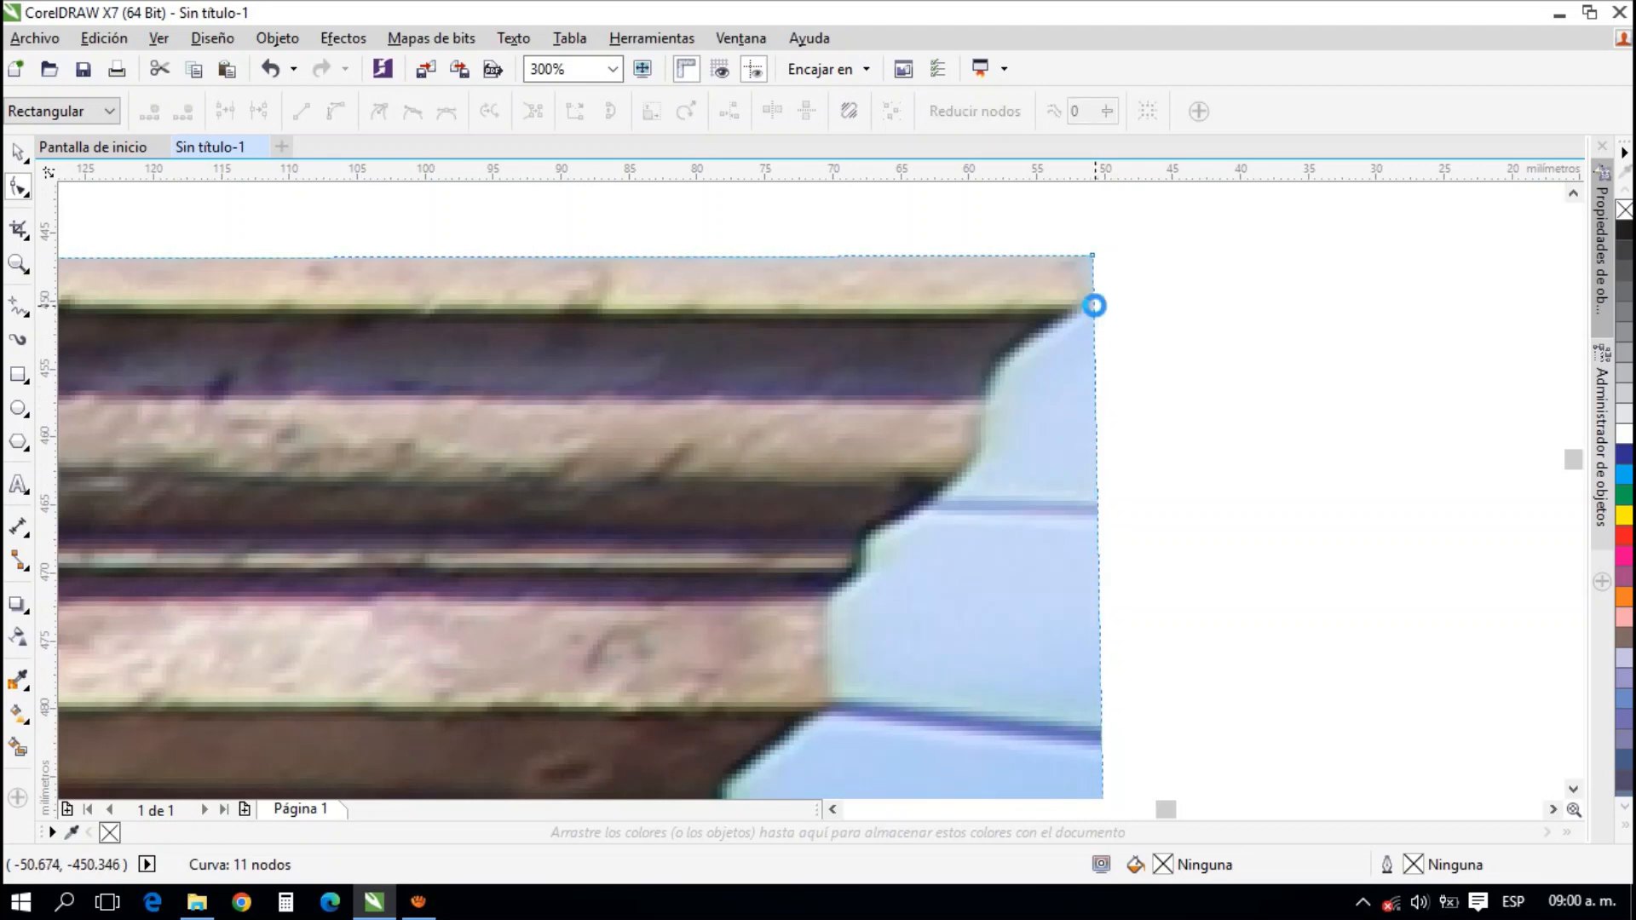
Add two nodes below the top moulding and move them in to follow the curved profile of the cornice's right end
double_click(1095, 468)
drag(1096, 468, 986, 460)
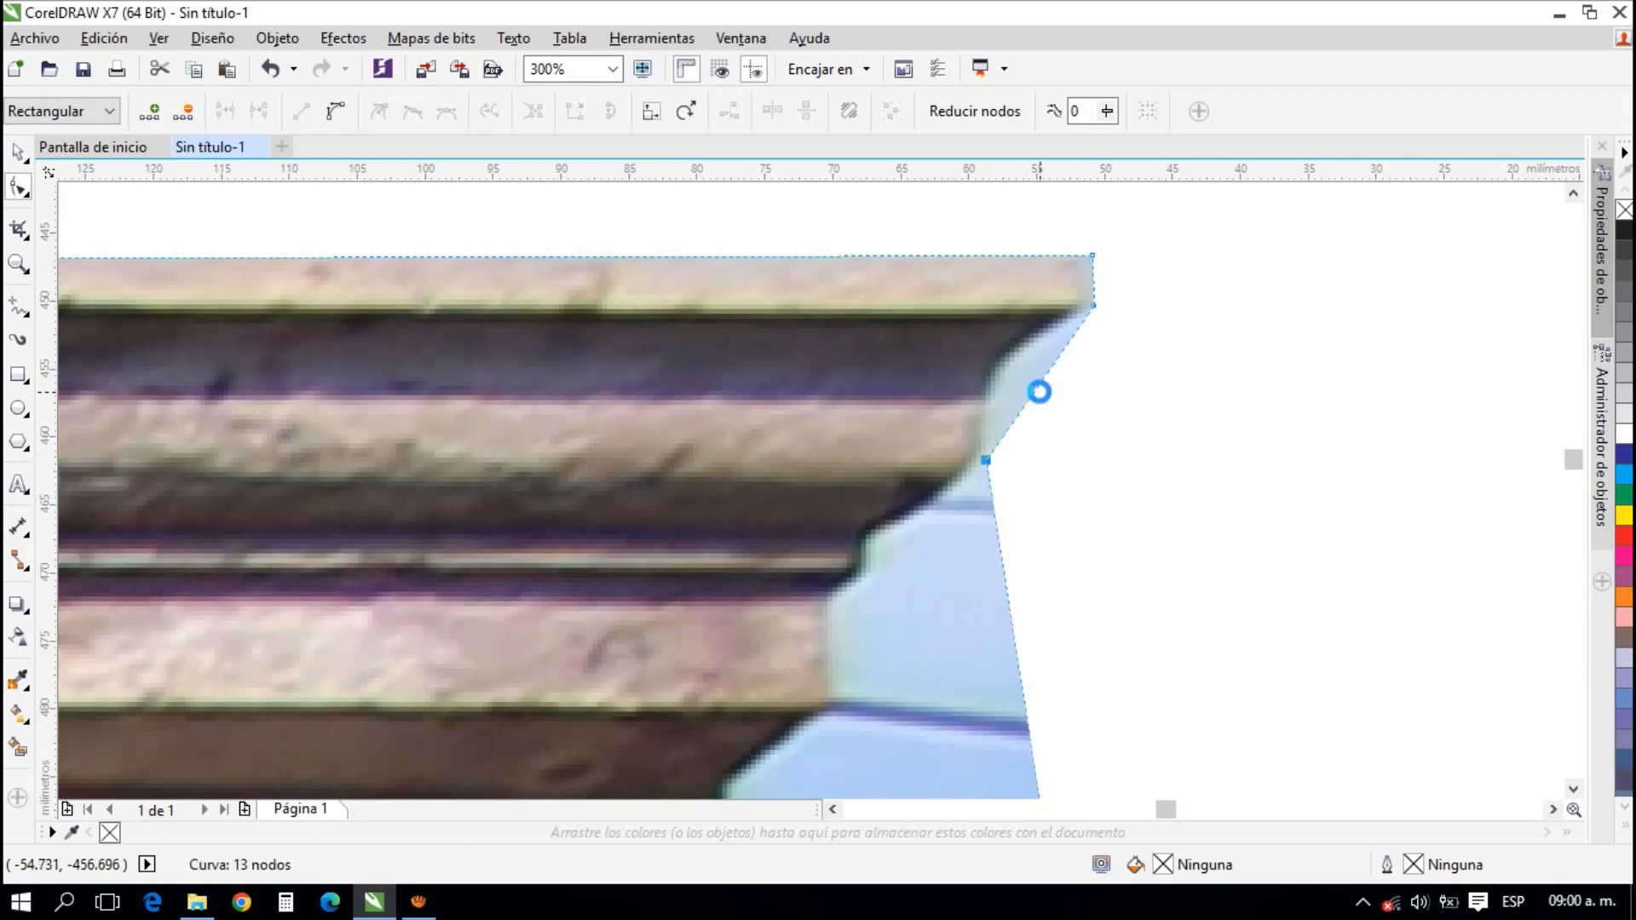
double_click(1040, 383)
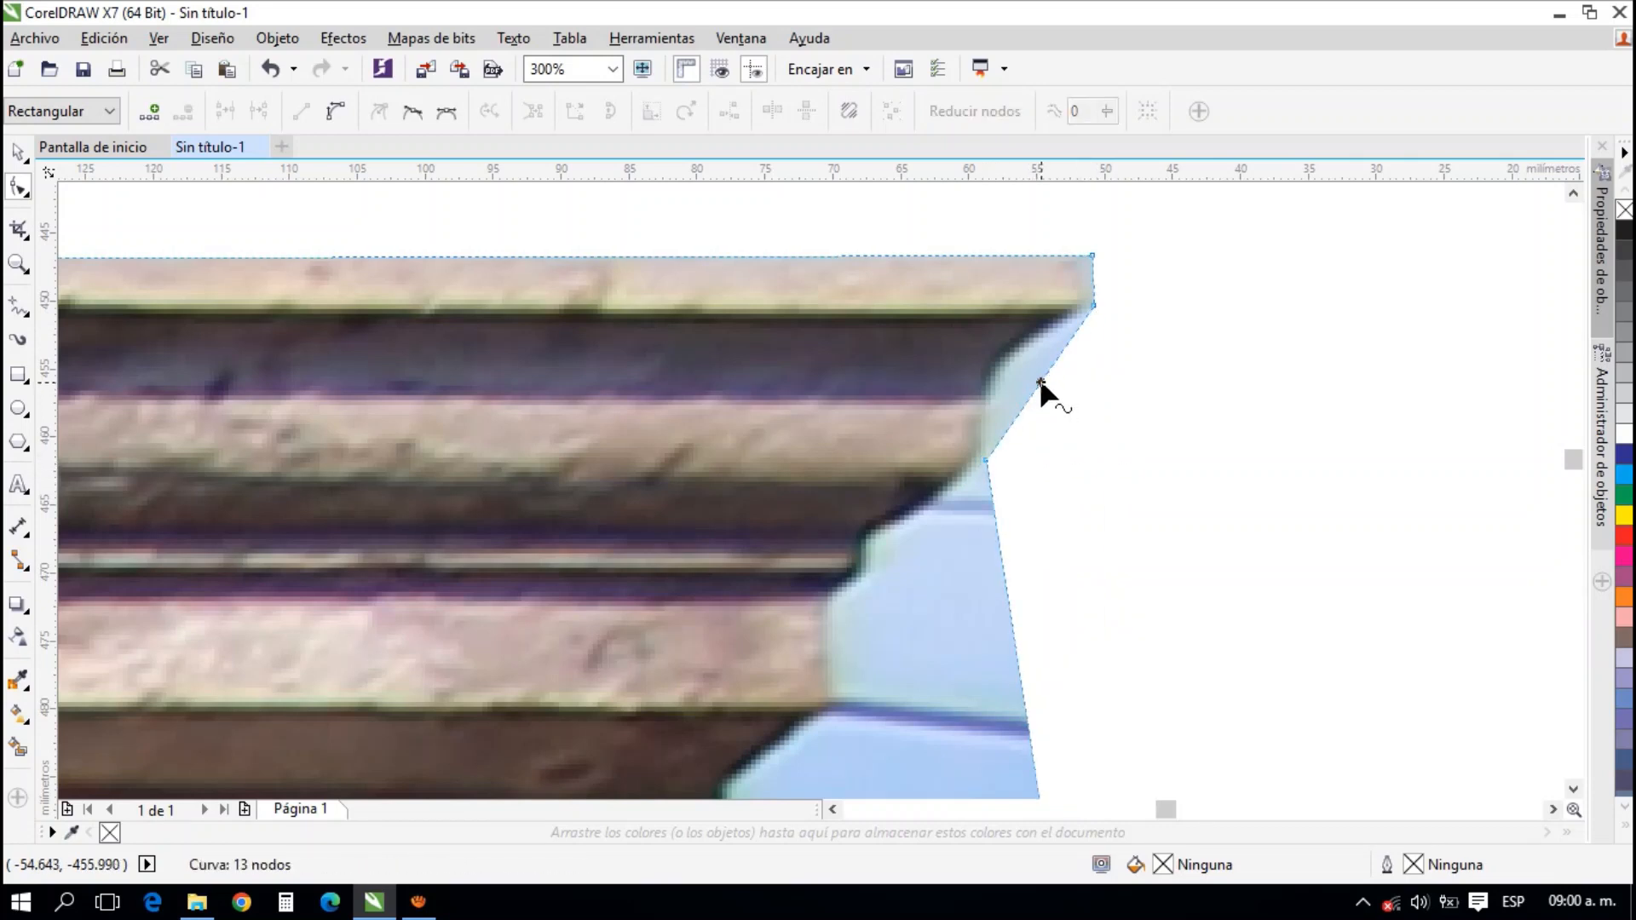
drag(1039, 380, 1003, 366)
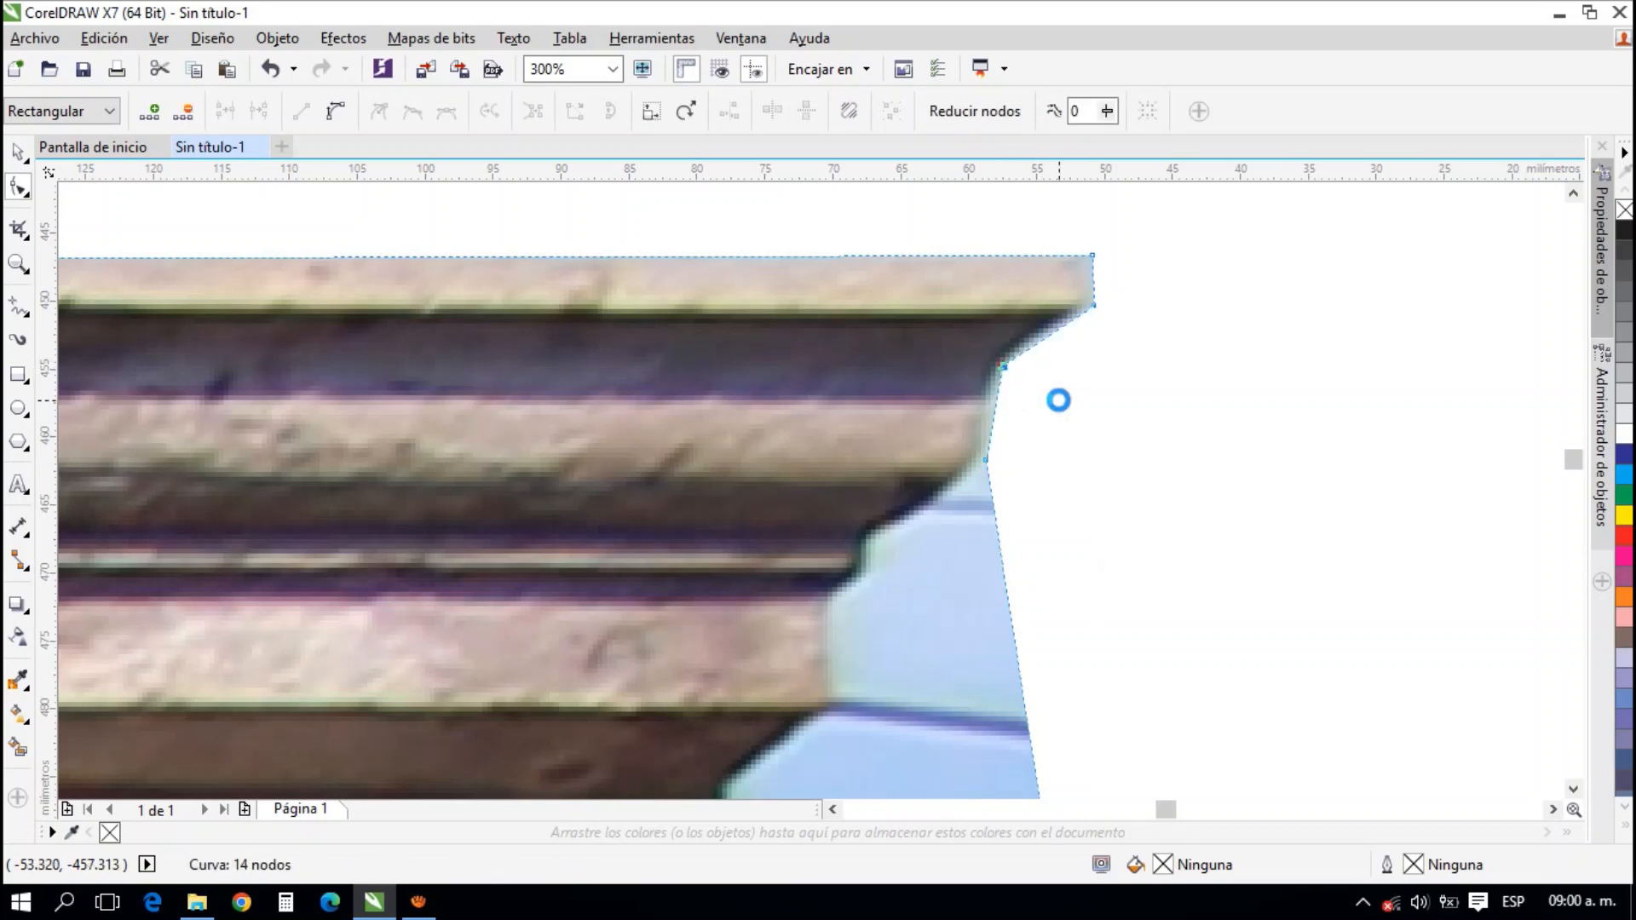
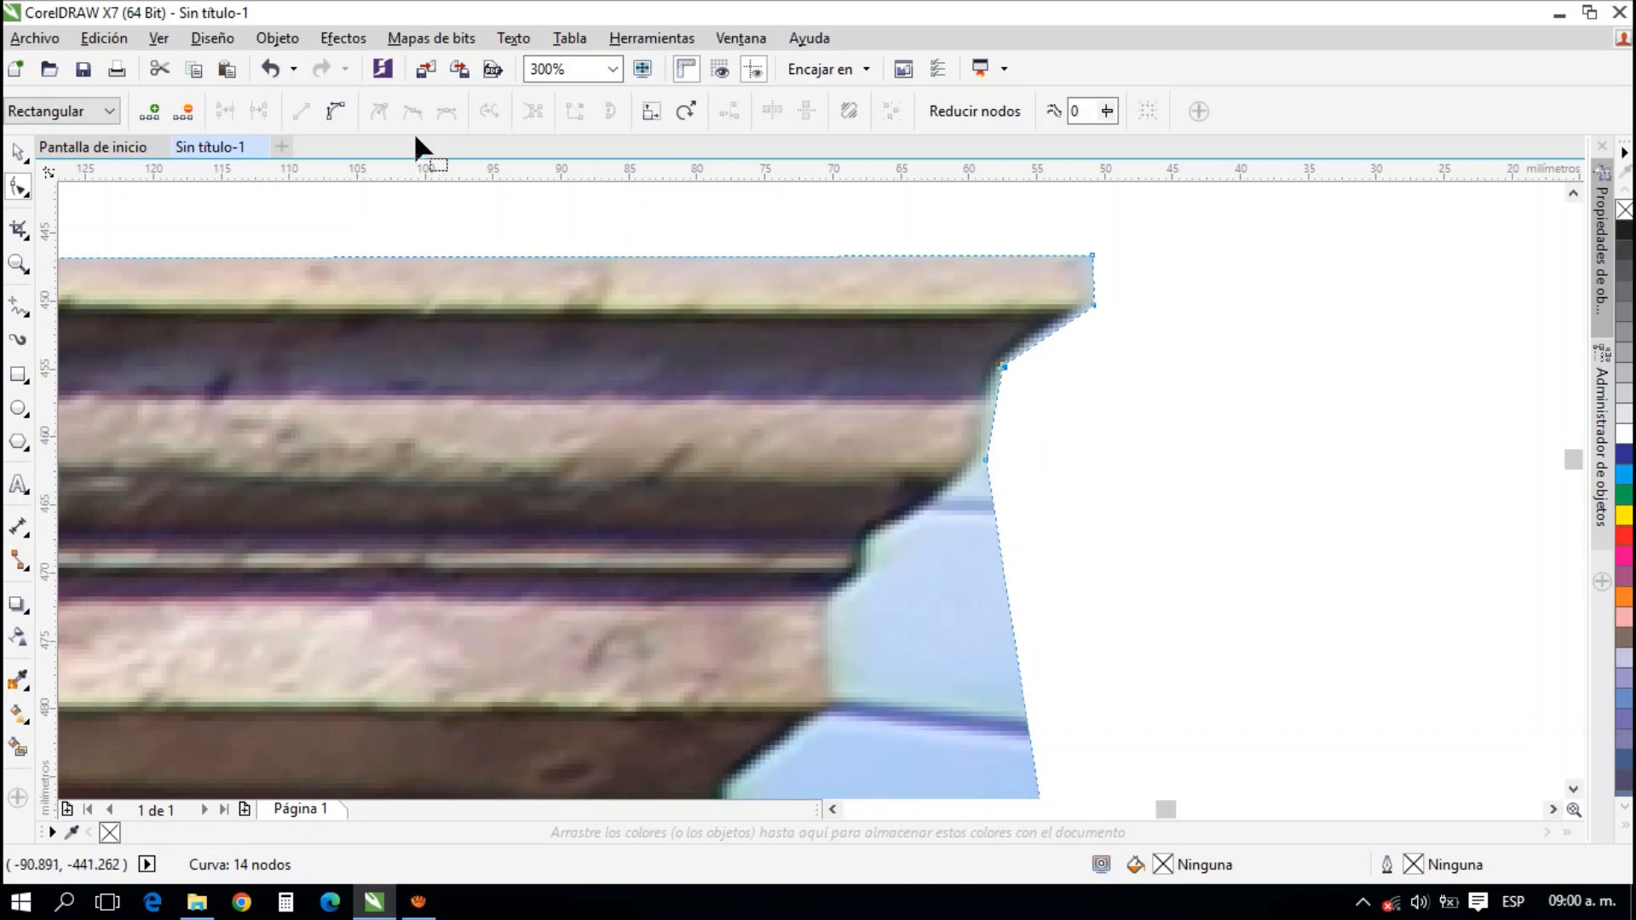
Convert the edge segments beneath the cornice's top moulding to curves and bend them to follow its concave profile
click(337, 112)
drag(1032, 344, 1017, 341)
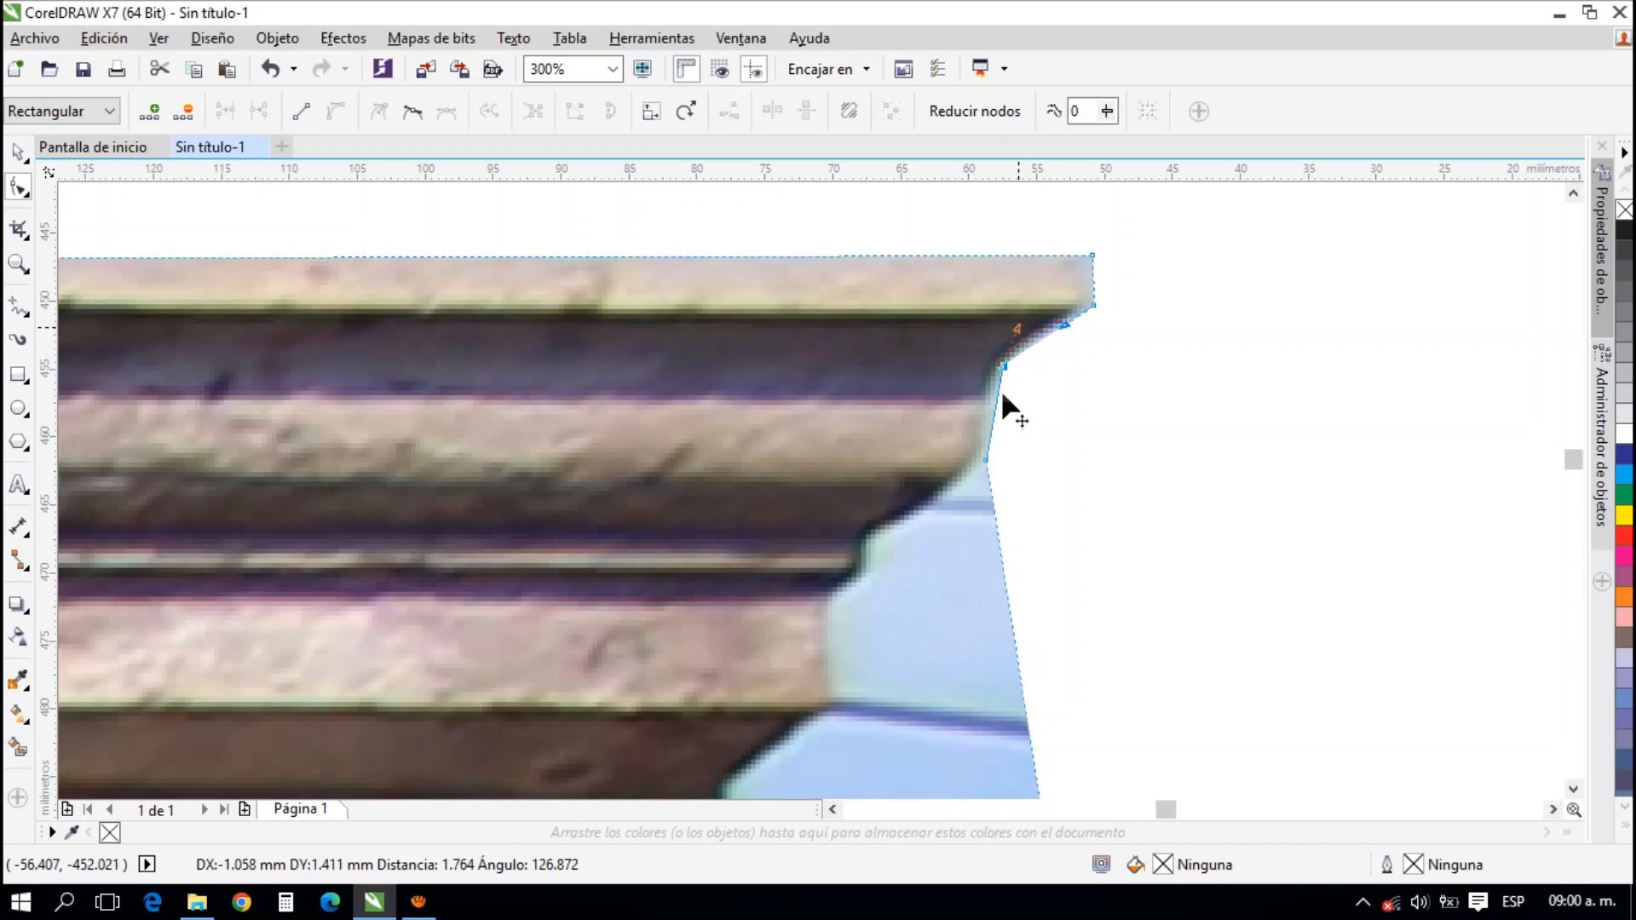
drag(1003, 395, 997, 458)
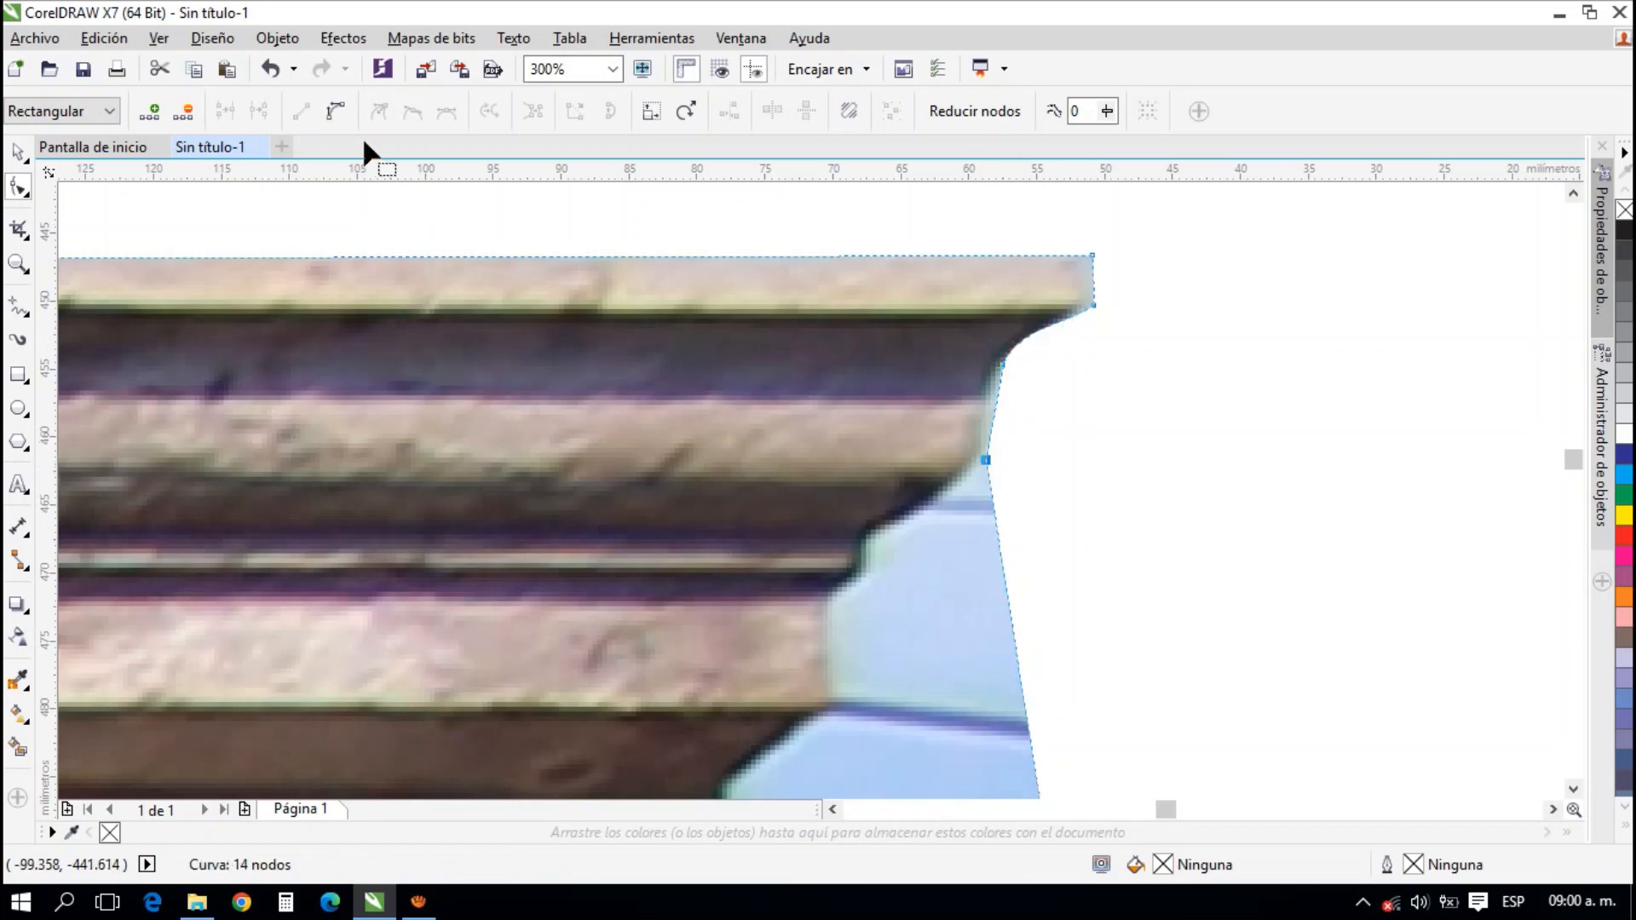
click(994, 397)
mouse_move(991, 427)
mouse_down()
mouse_move(974, 420)
mouse_move(983, 390)
mouse_move(1004, 435)
mouse_up()
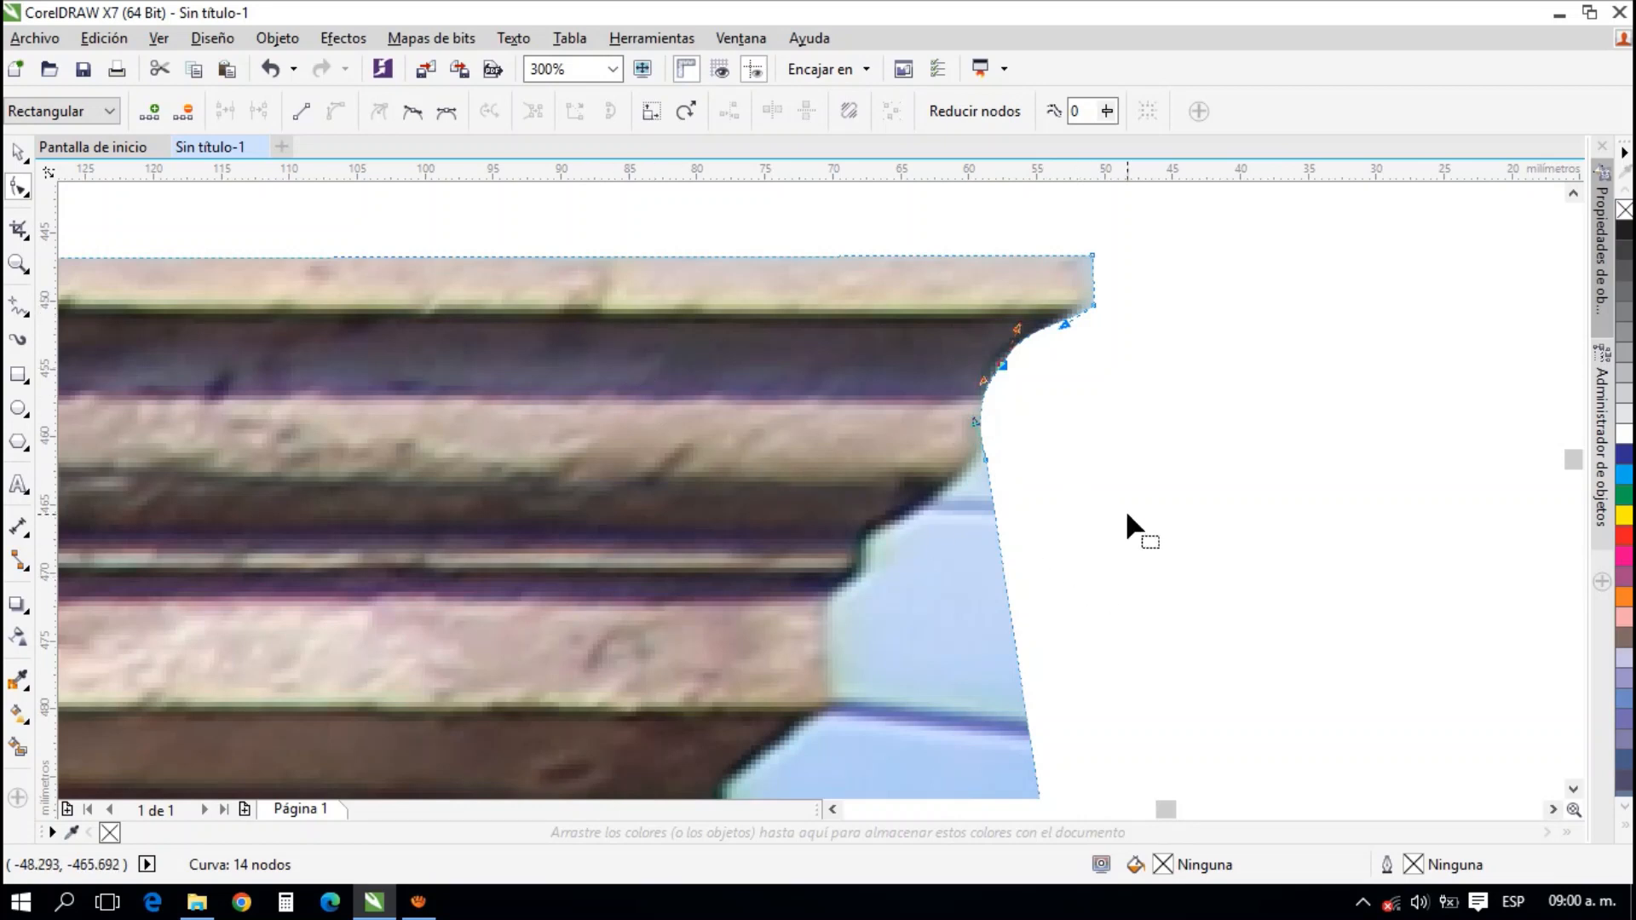
Add two nodes below the curved segment and move them in along the sloping underside of the stone cornice
drag(1071, 568, 1084, 474)
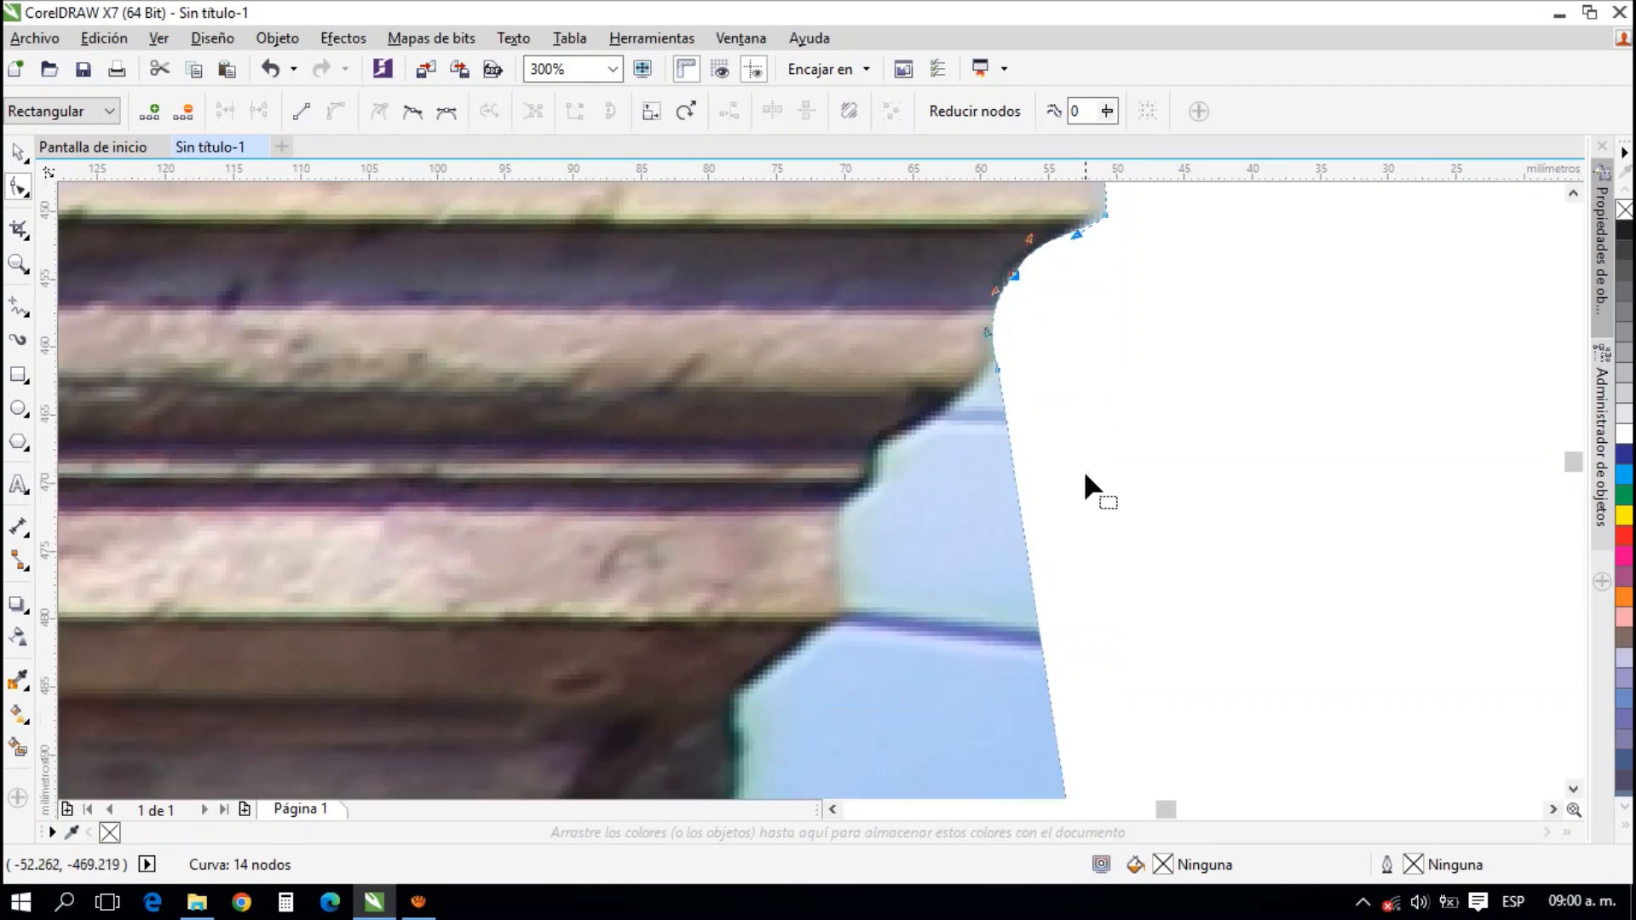
double_click(1020, 488)
drag(1014, 482, 998, 373)
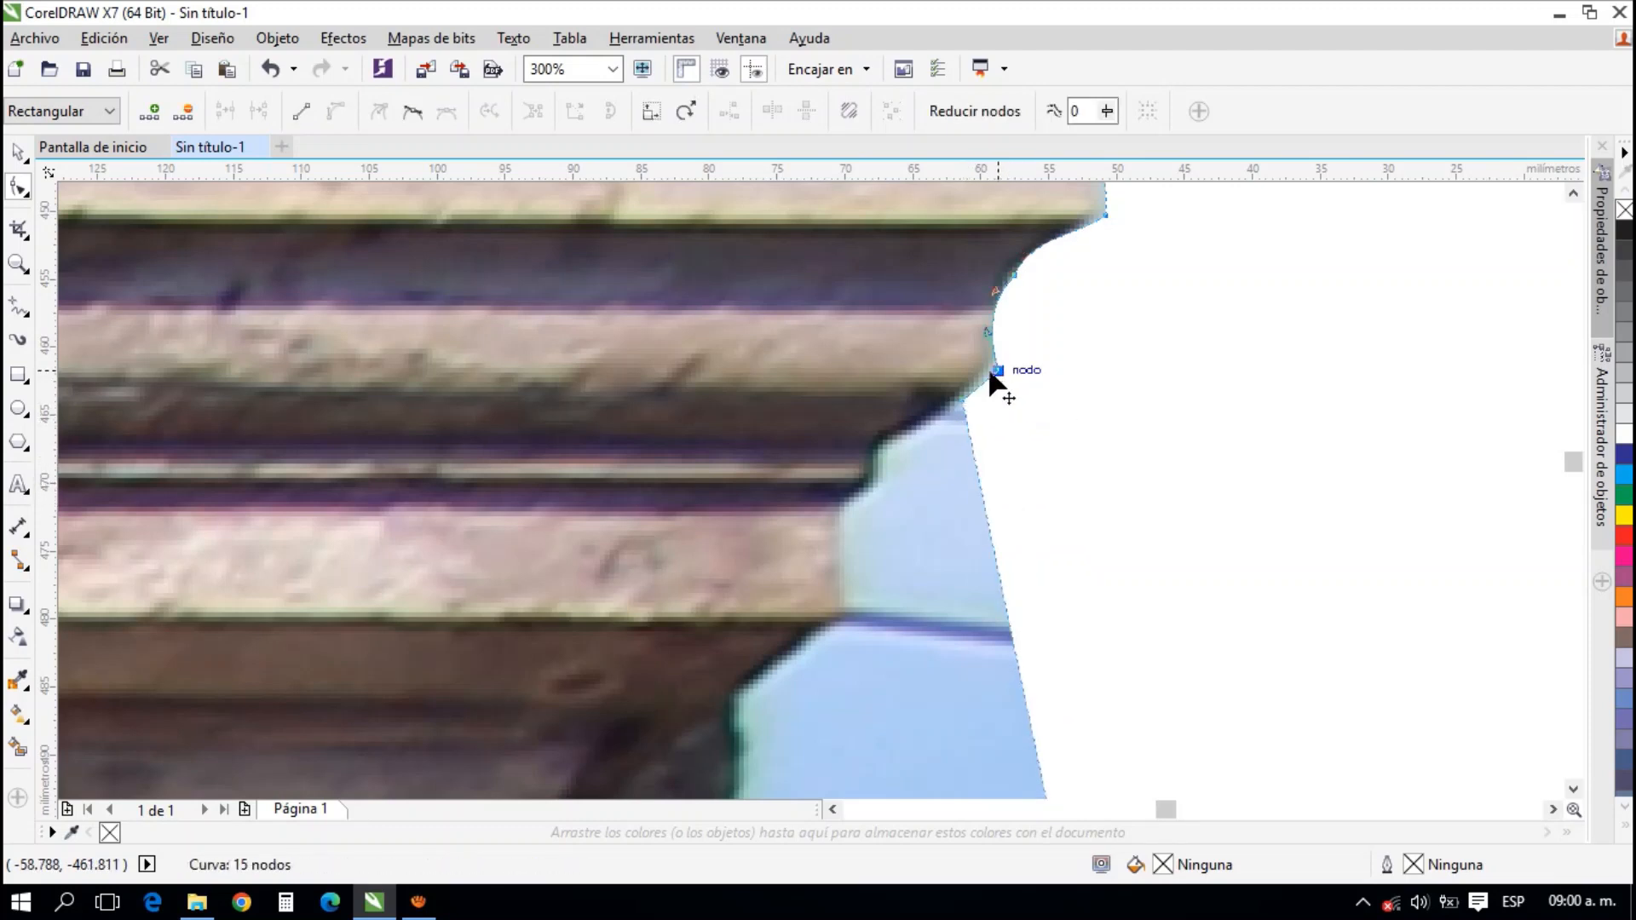
mouse_move(999, 494)
mouse_down()
mouse_move(1027, 431)
mouse_move(1009, 439)
mouse_move(1016, 477)
mouse_up()
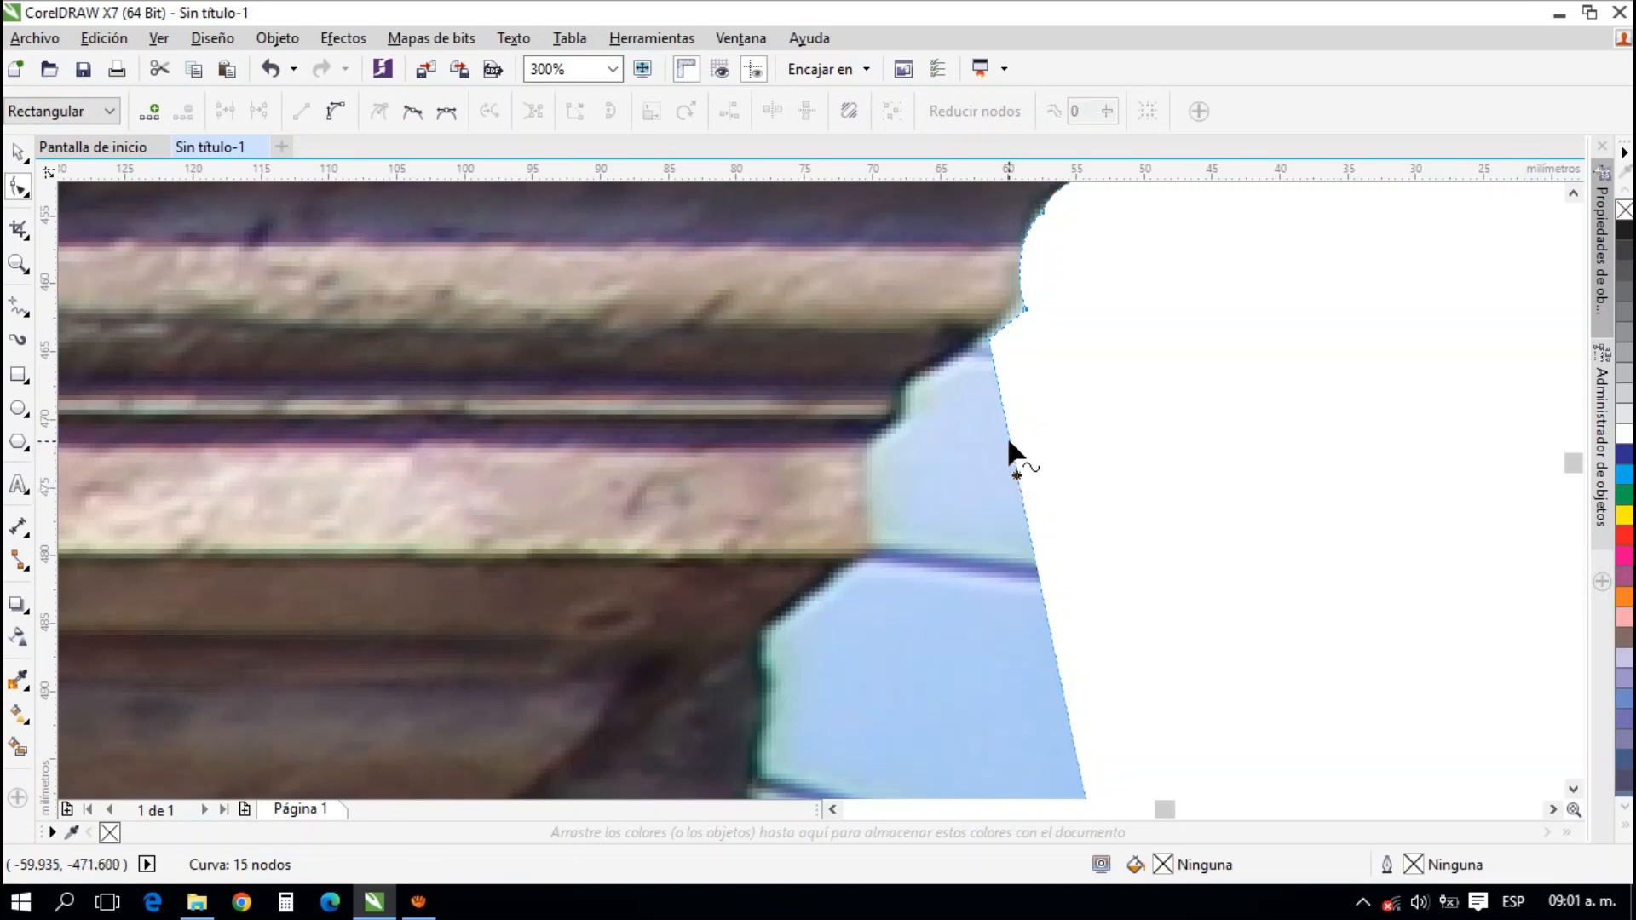
double_click(1014, 445)
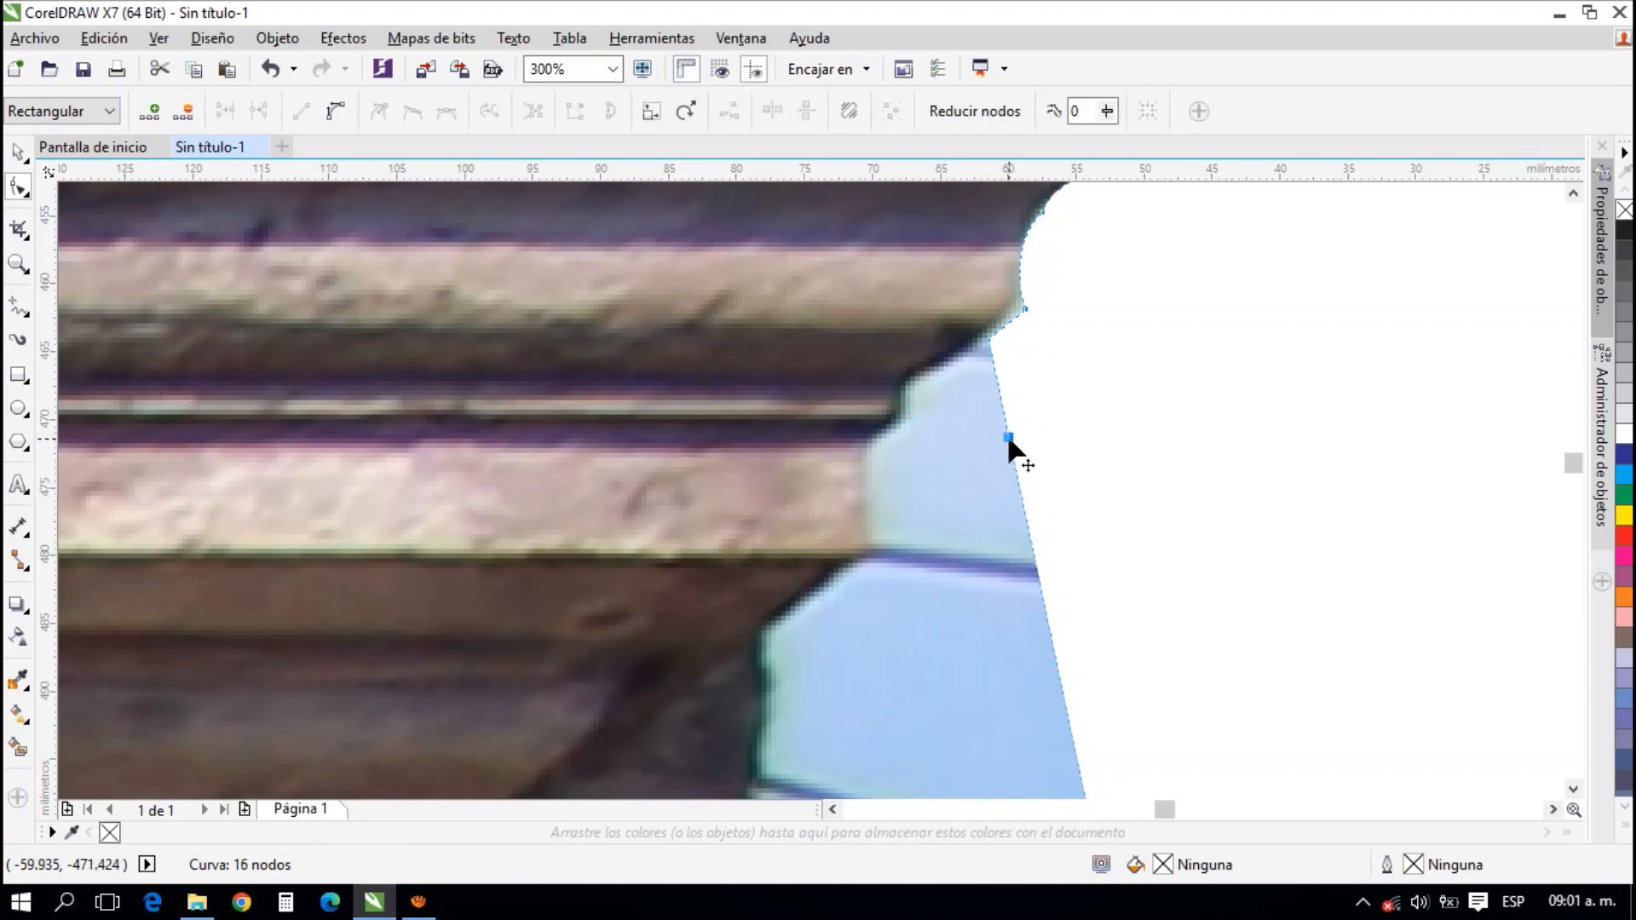
drag(1008, 444, 918, 383)
Add two more nodes on the right edge and move them to the thin moulding's end and the pale band's upper corner
scroll(1108, 422, down, 5)
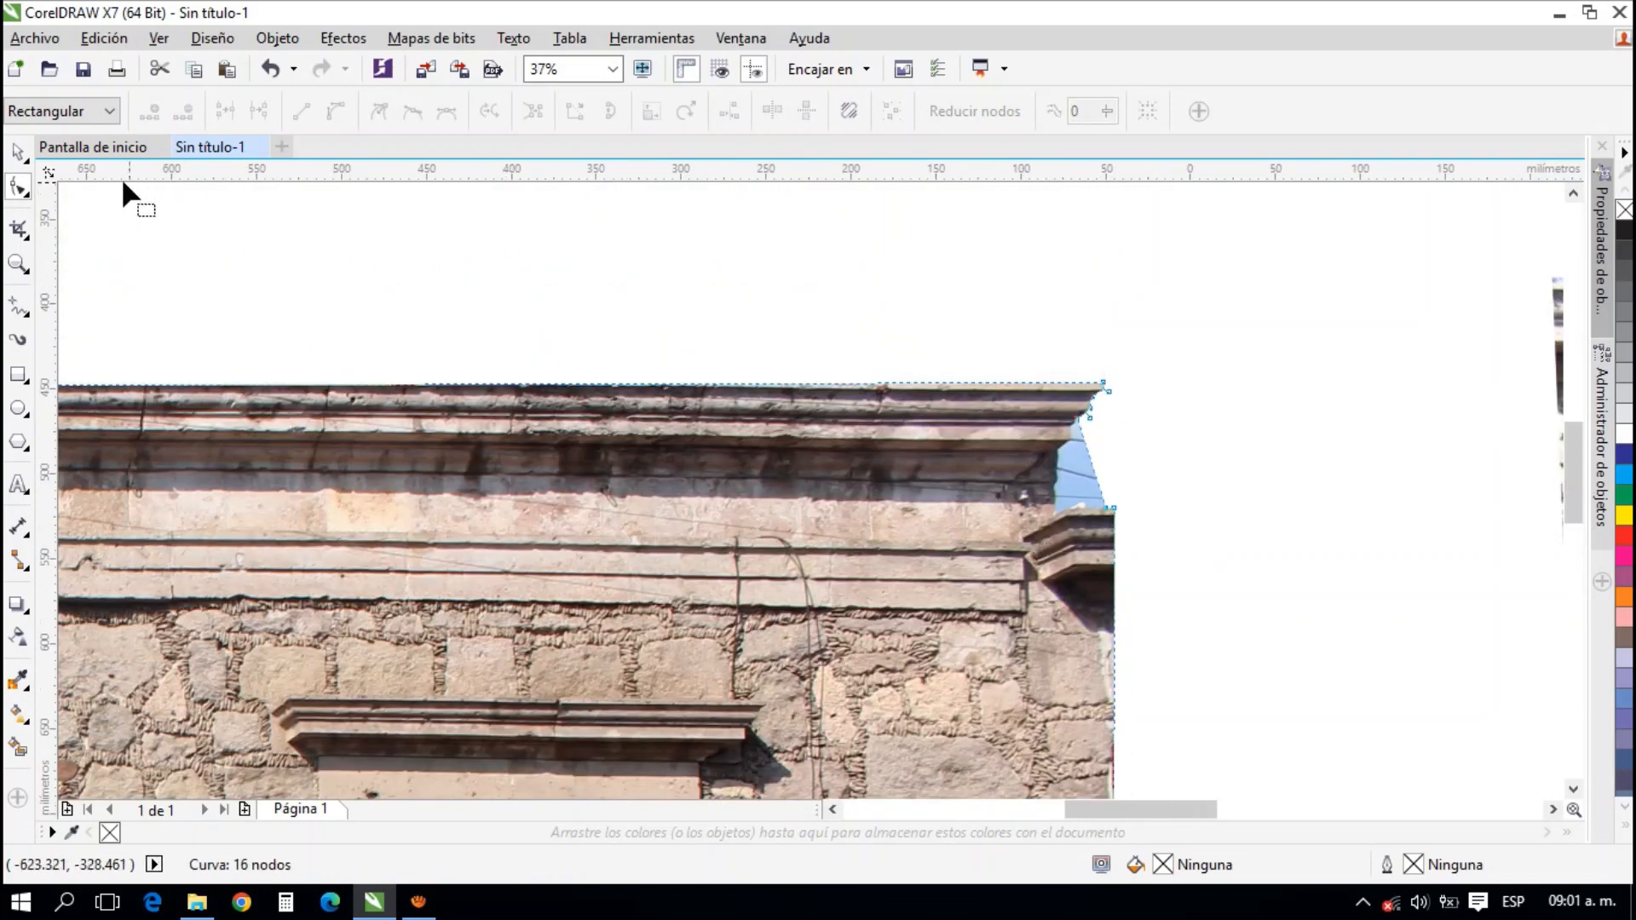
click(18, 152)
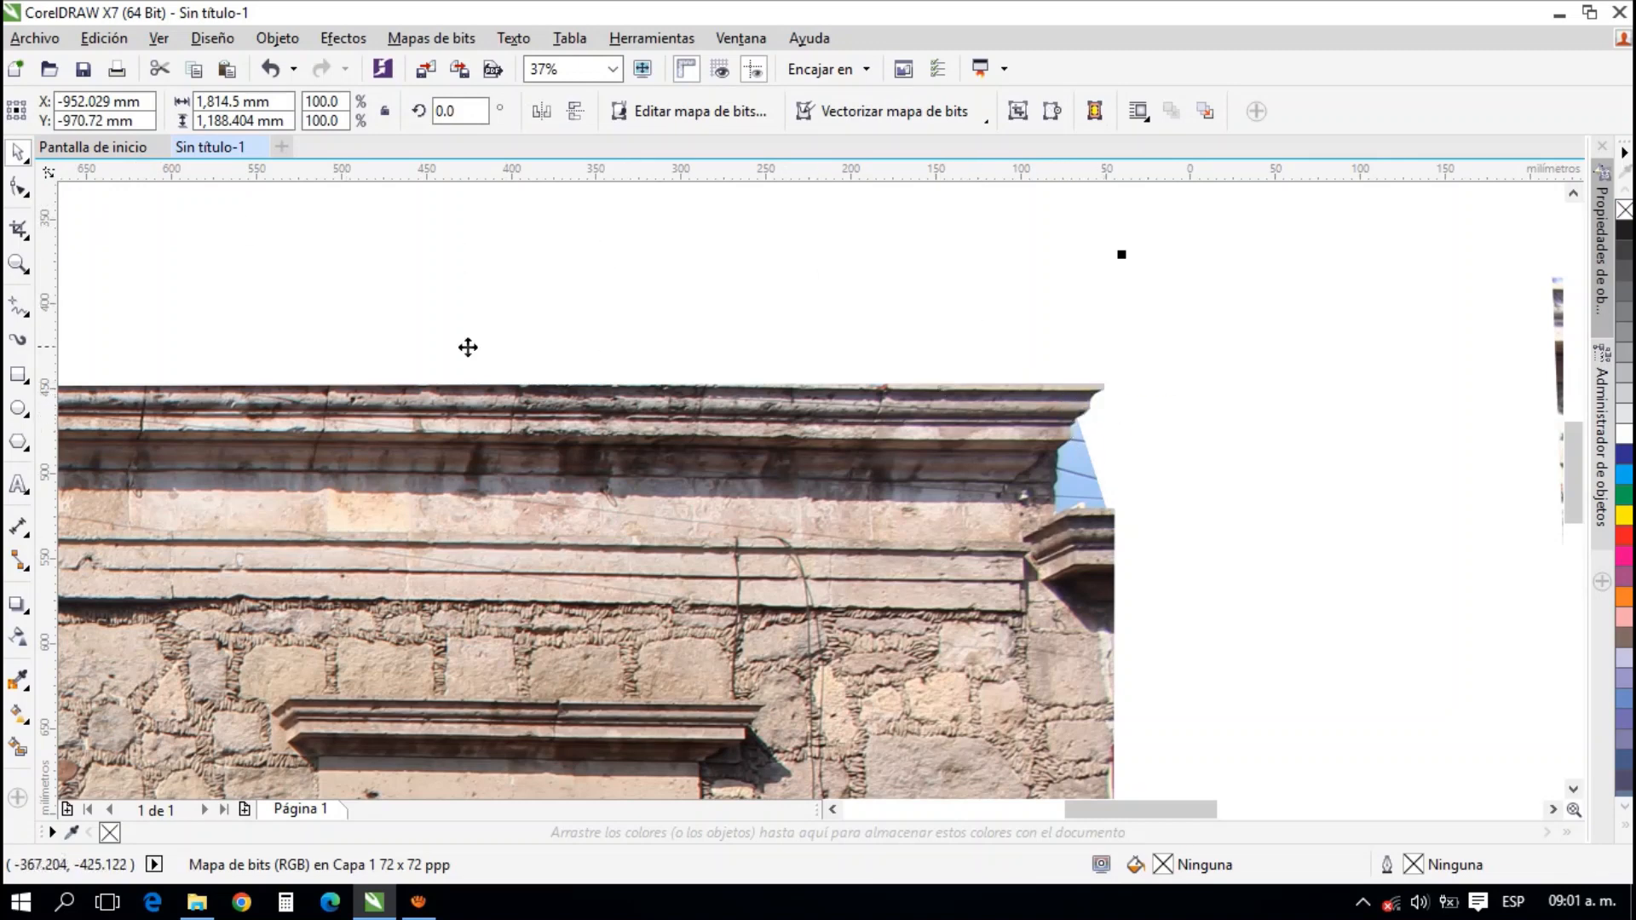
click(20, 188)
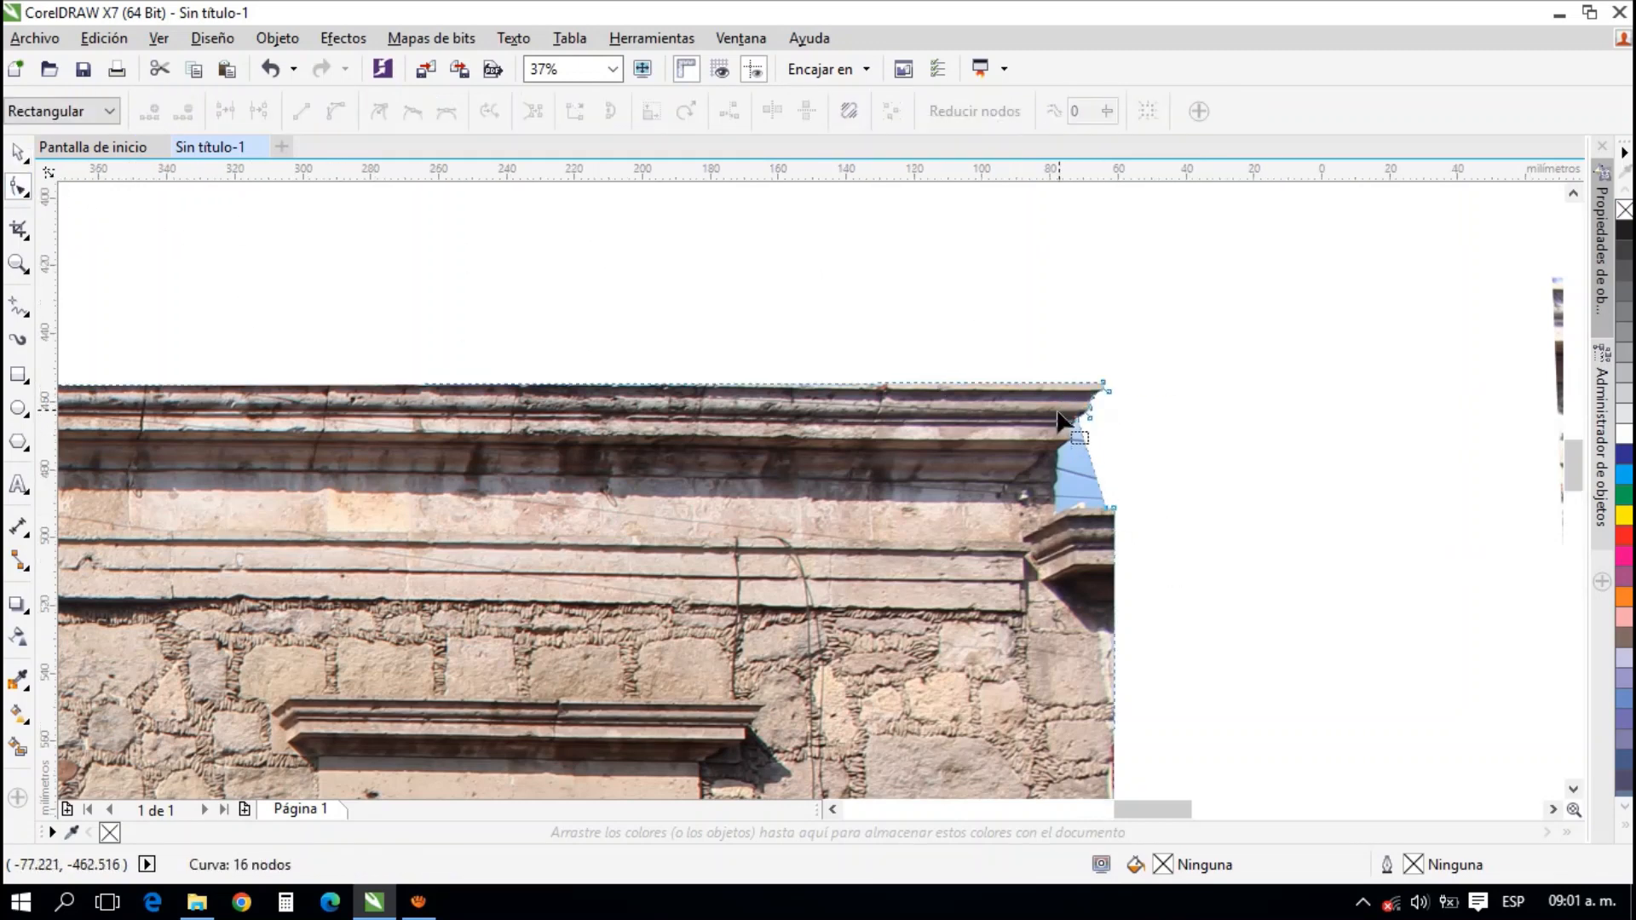
scroll(1173, 504, up, 7)
drag(1169, 483, 1113, 382)
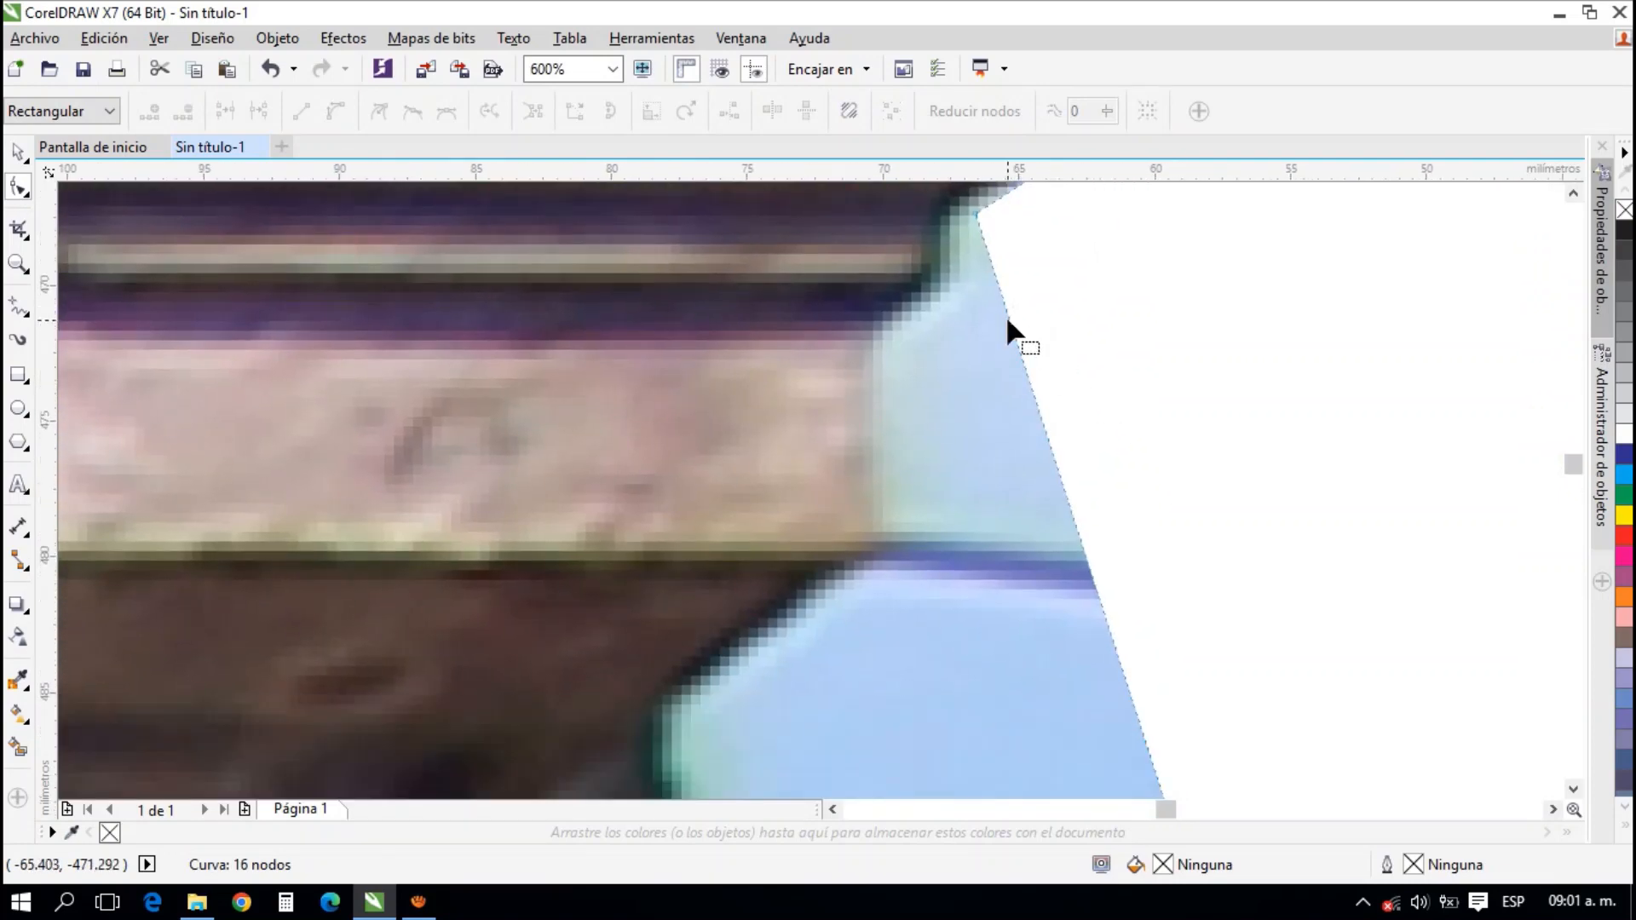
double_click(1008, 313)
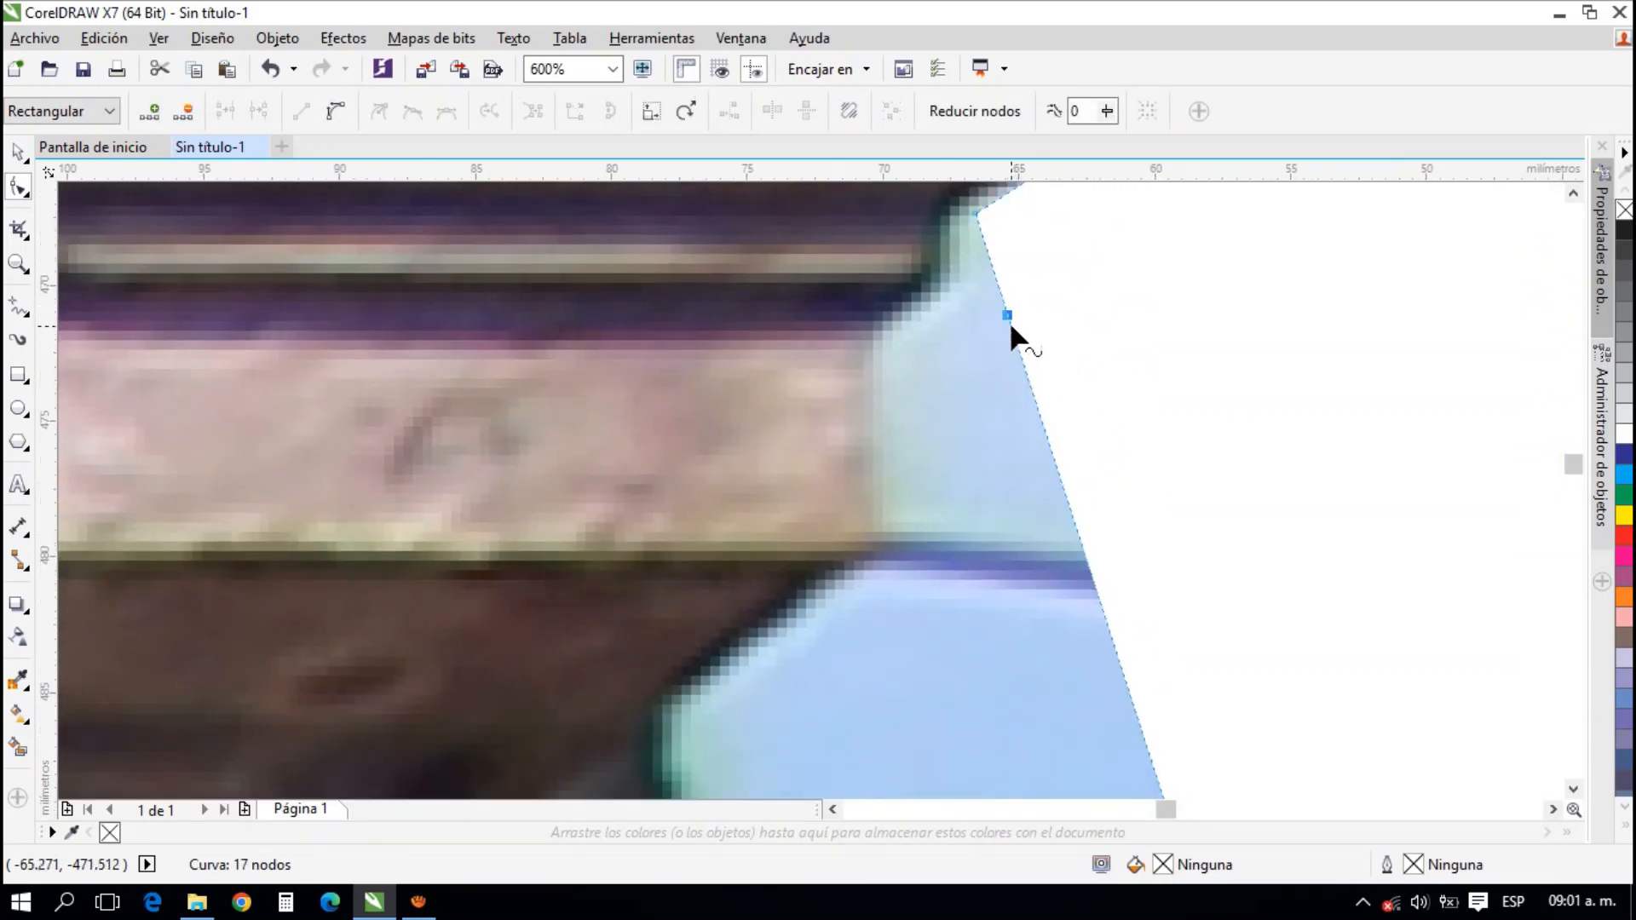
drag(1008, 316, 941, 292)
click(997, 444)
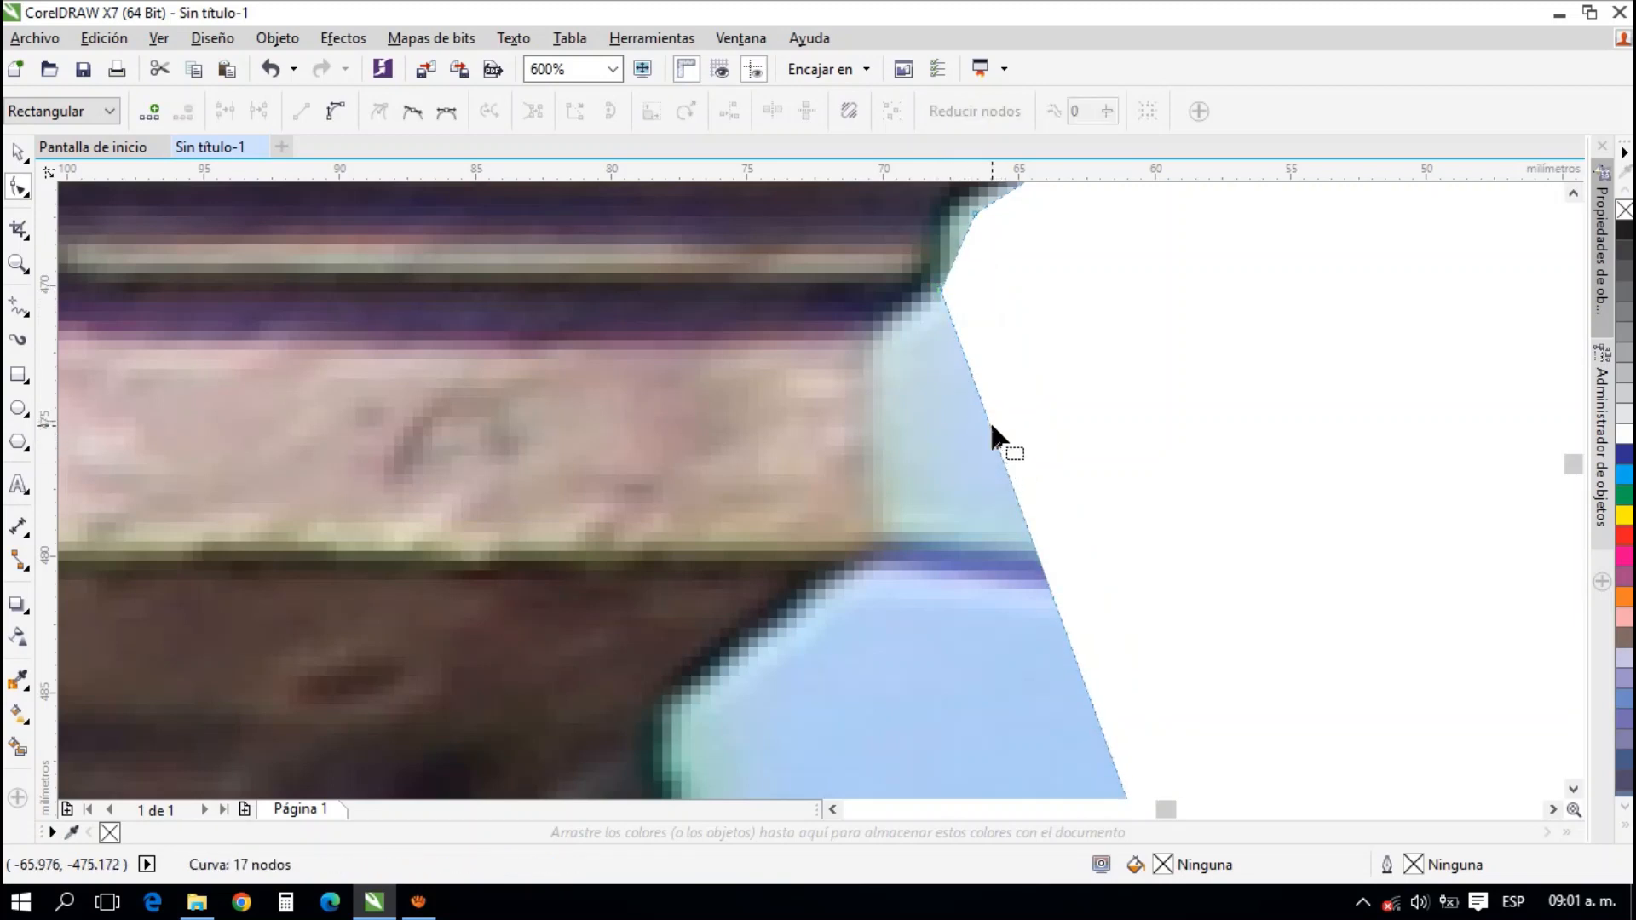
double_click(990, 422)
drag(989, 426, 882, 332)
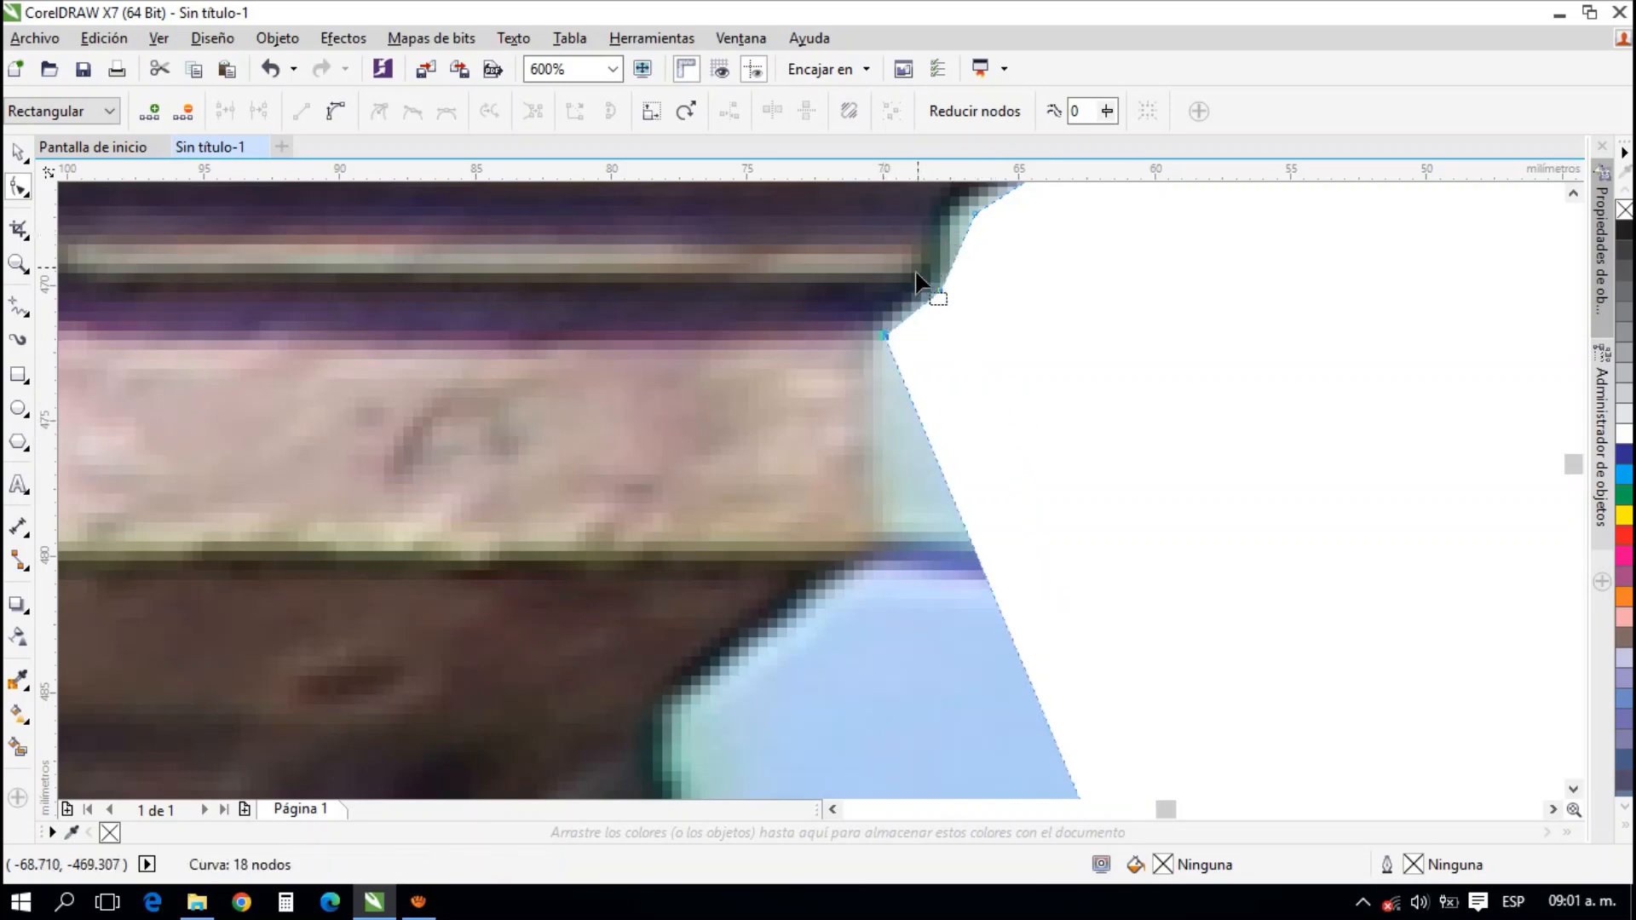
Place nodes at the lower corner of the cornice's pale band and at the inner end of its shaded underside
drag(882, 516, 928, 432)
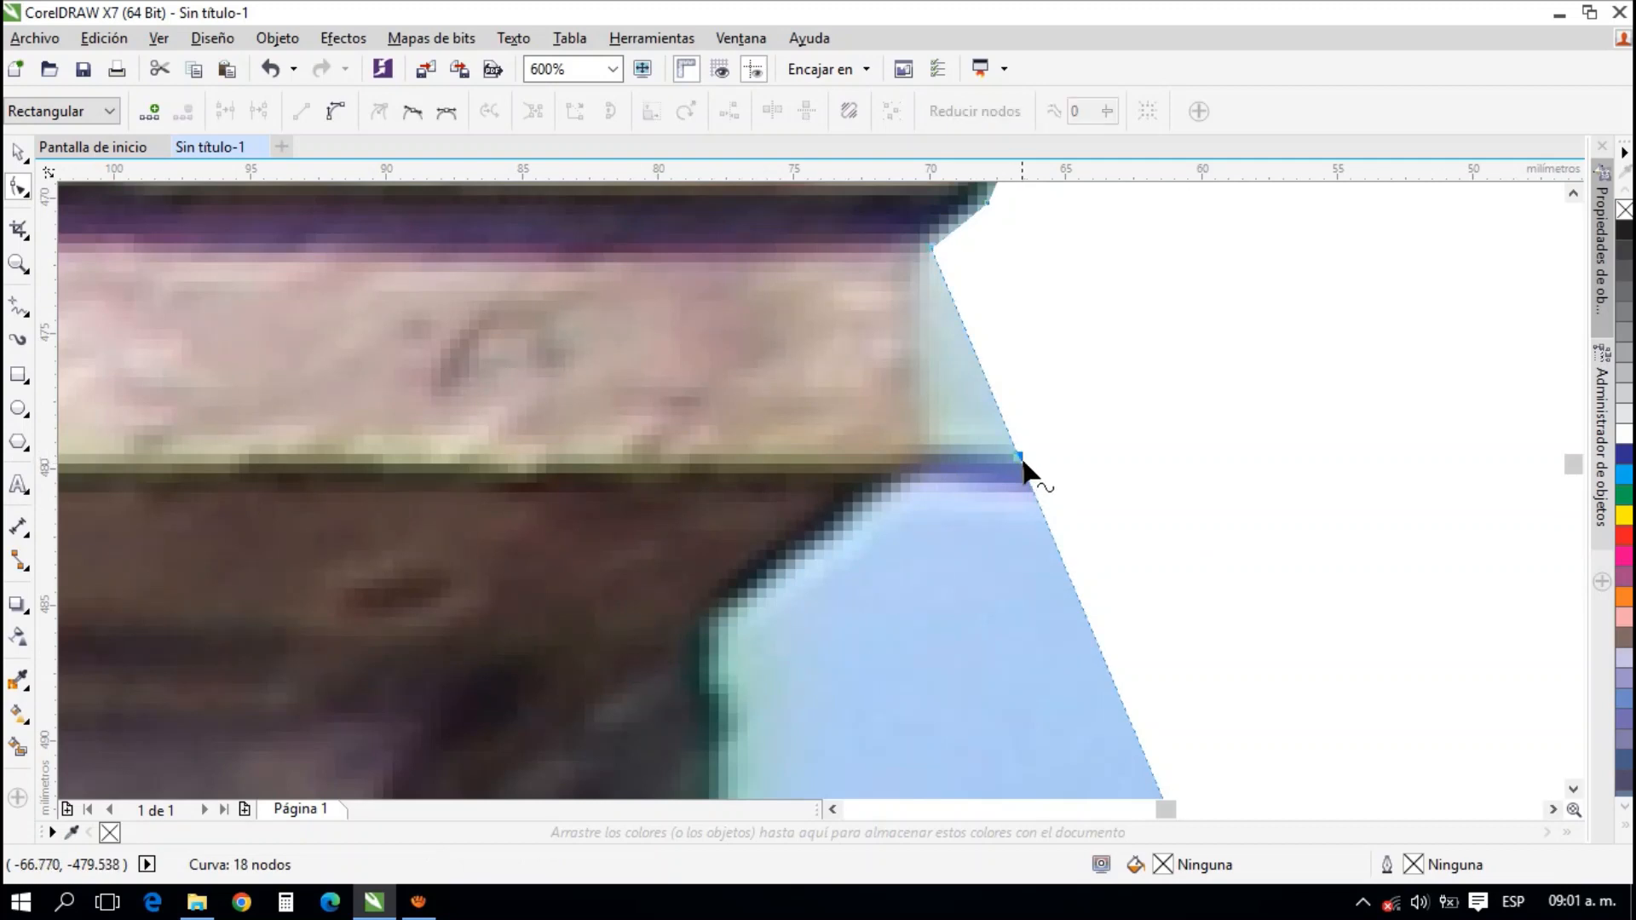
drag(1021, 465, 932, 469)
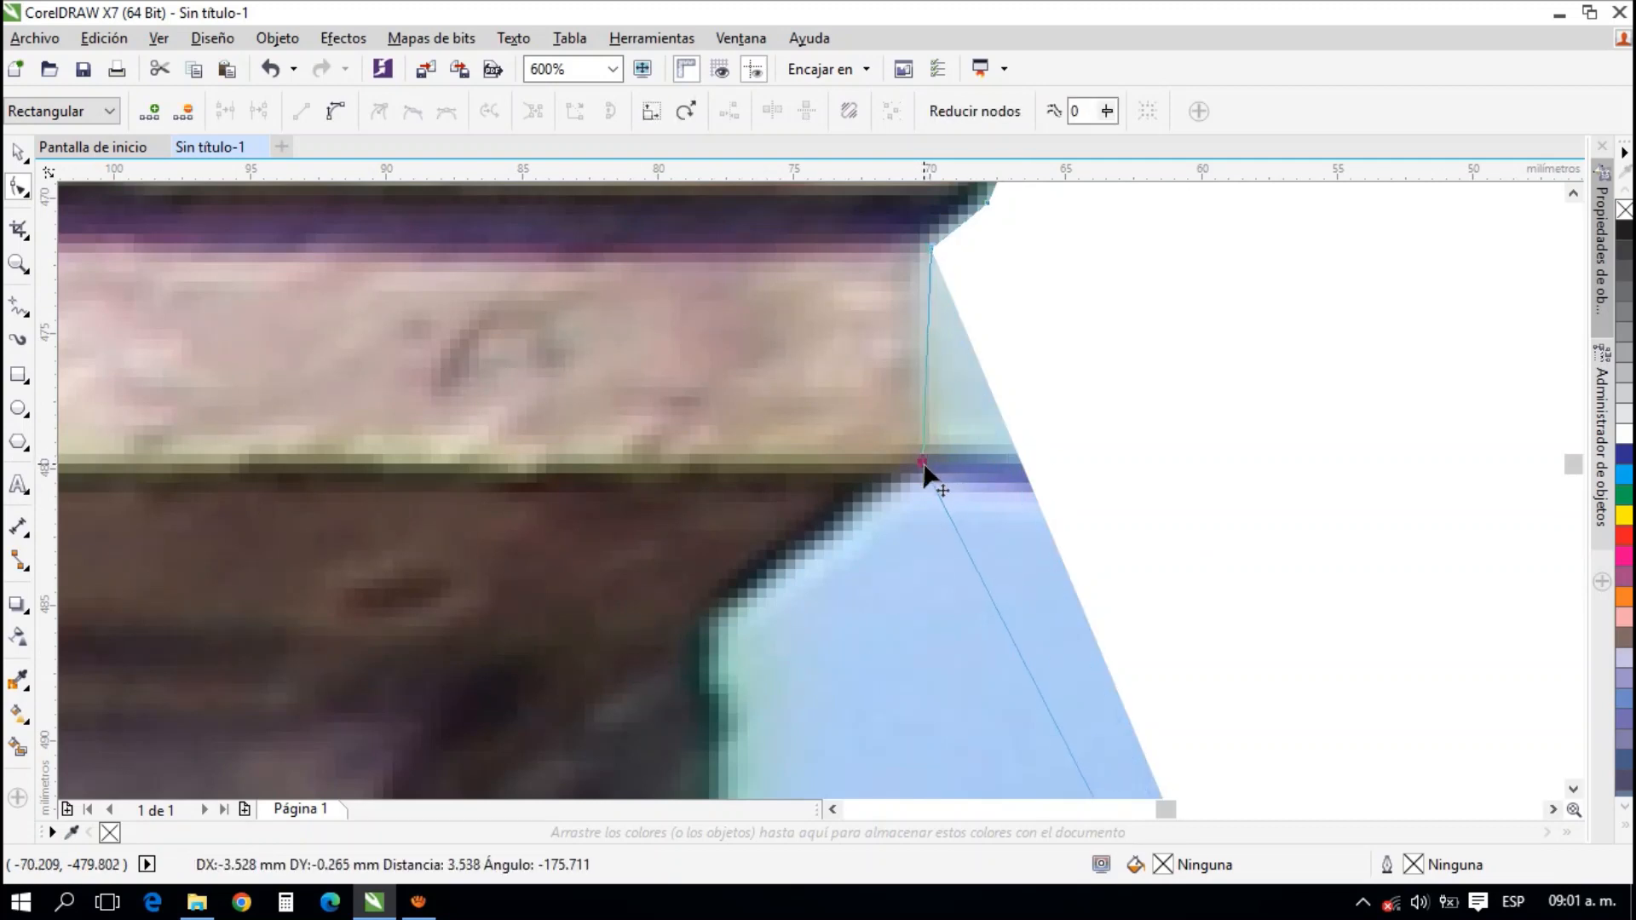
scroll(1082, 528, down, 2)
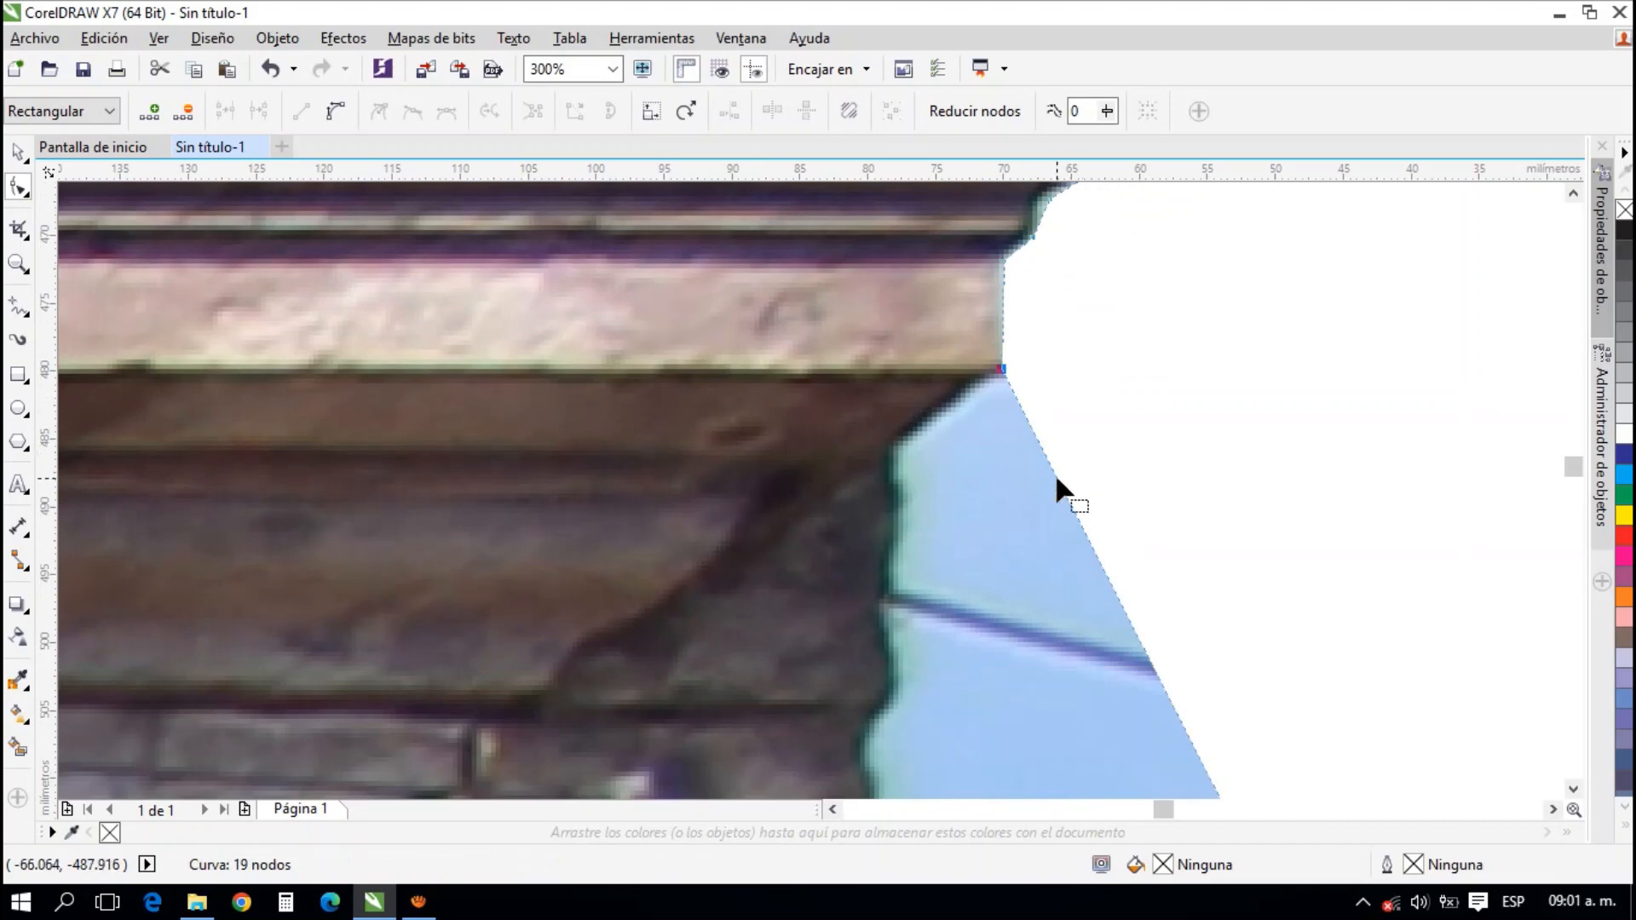
double_click(1057, 477)
drag(1057, 475, 900, 450)
Add a node below the cornice's underside and move it in to the edge of the dark wall section
drag(1050, 538, 1056, 370)
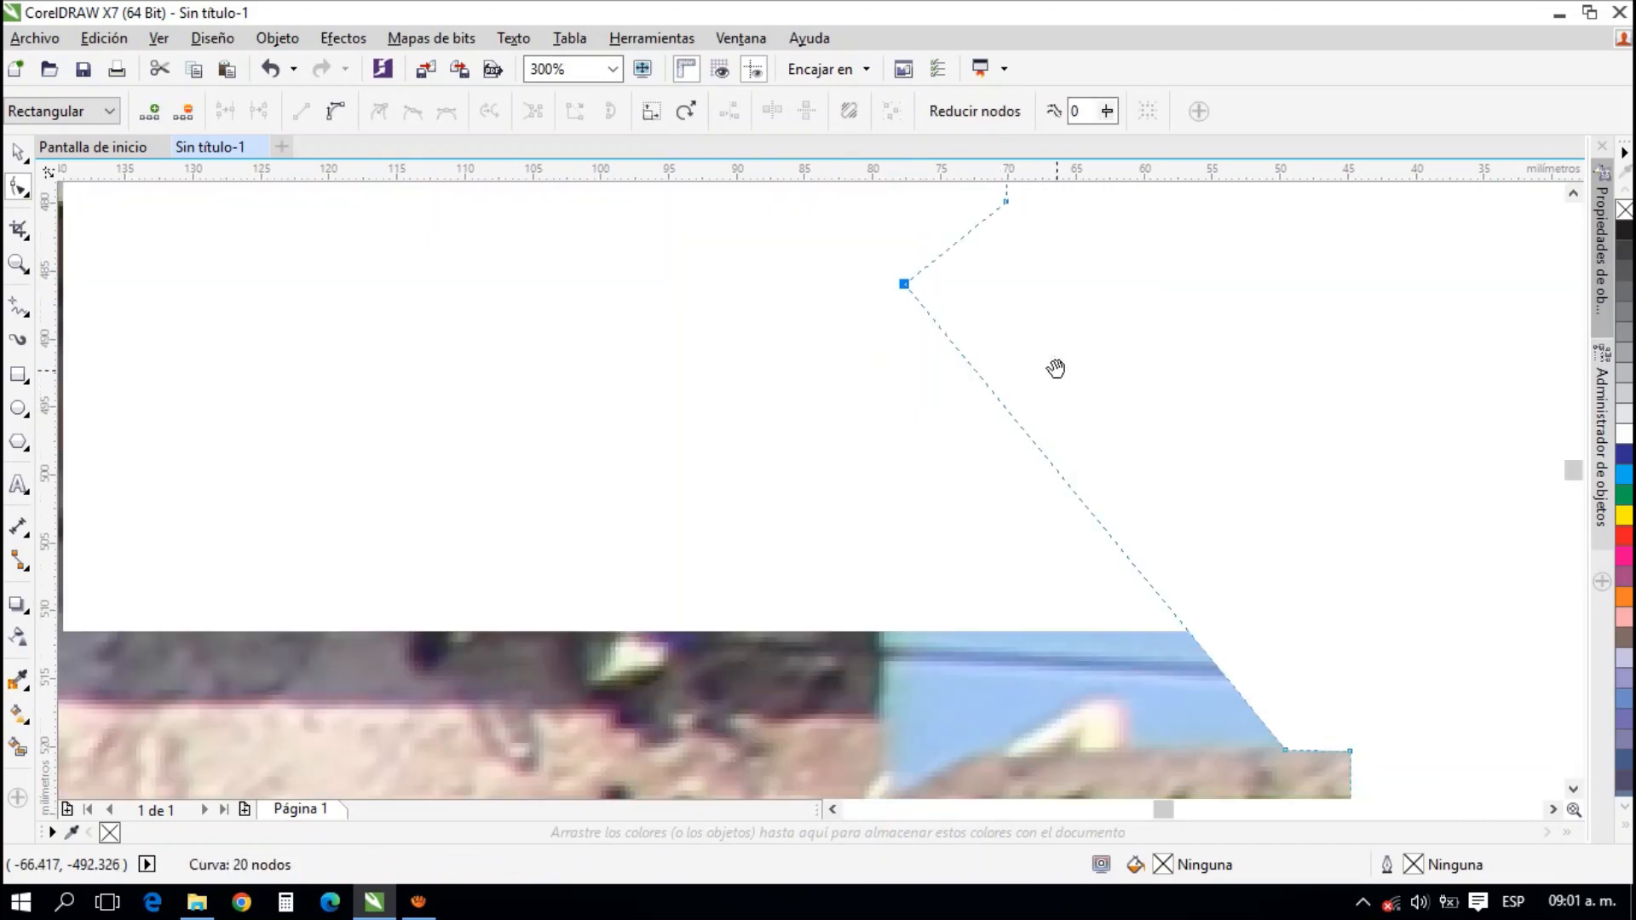
scroll(1034, 385, down, 1)
scroll(1034, 385, up, 1)
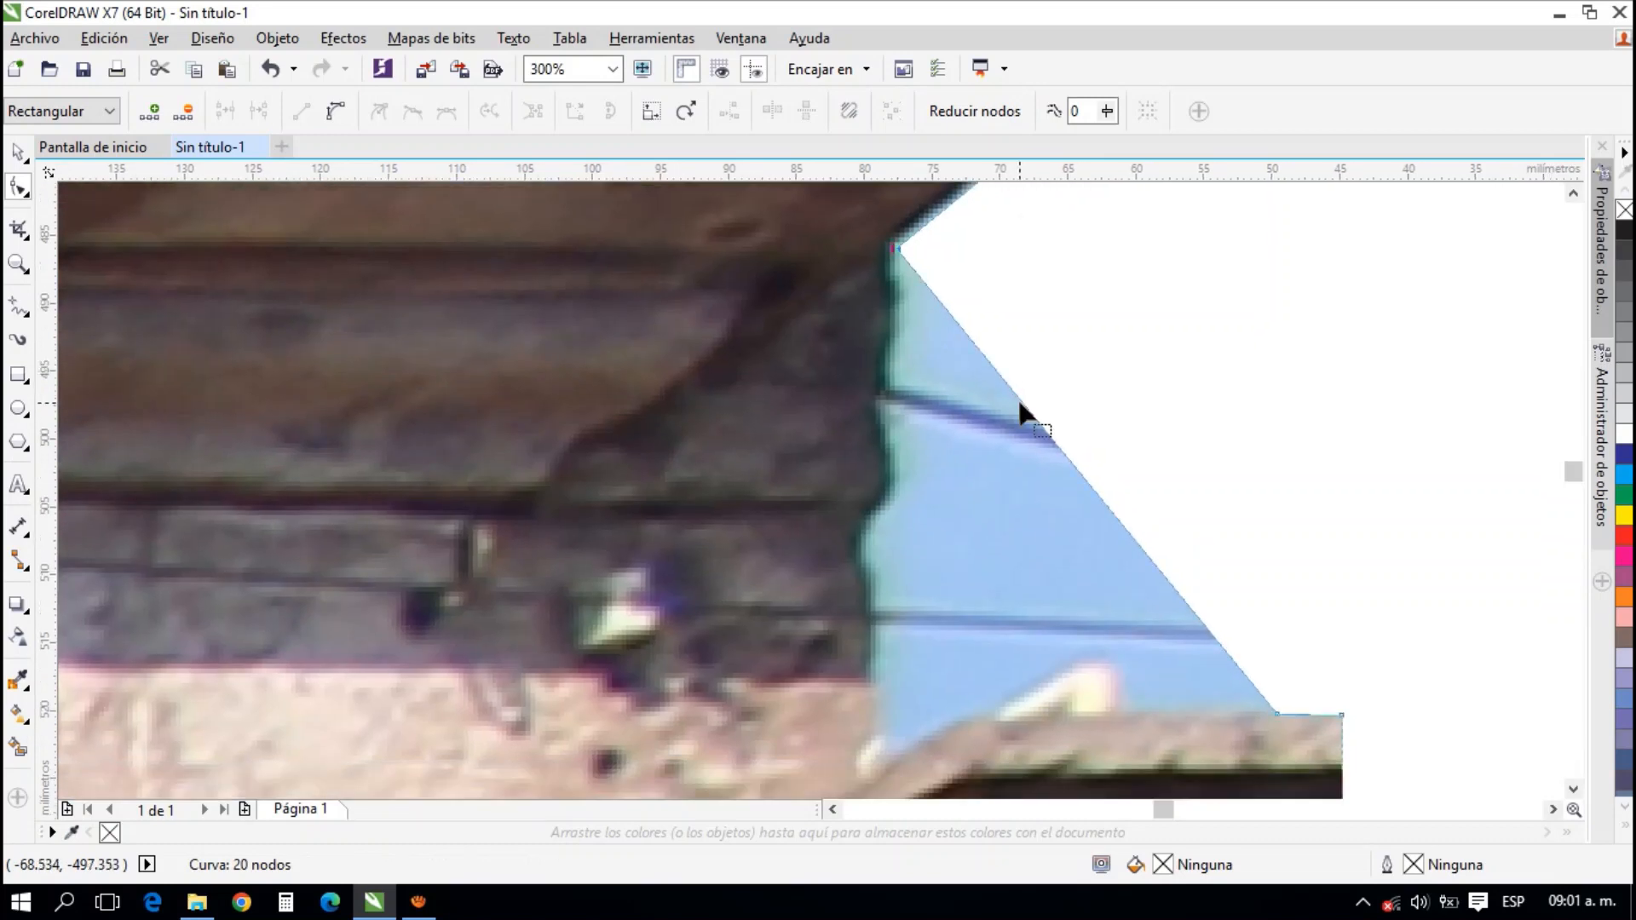
double_click(1023, 402)
drag(1005, 433, 886, 404)
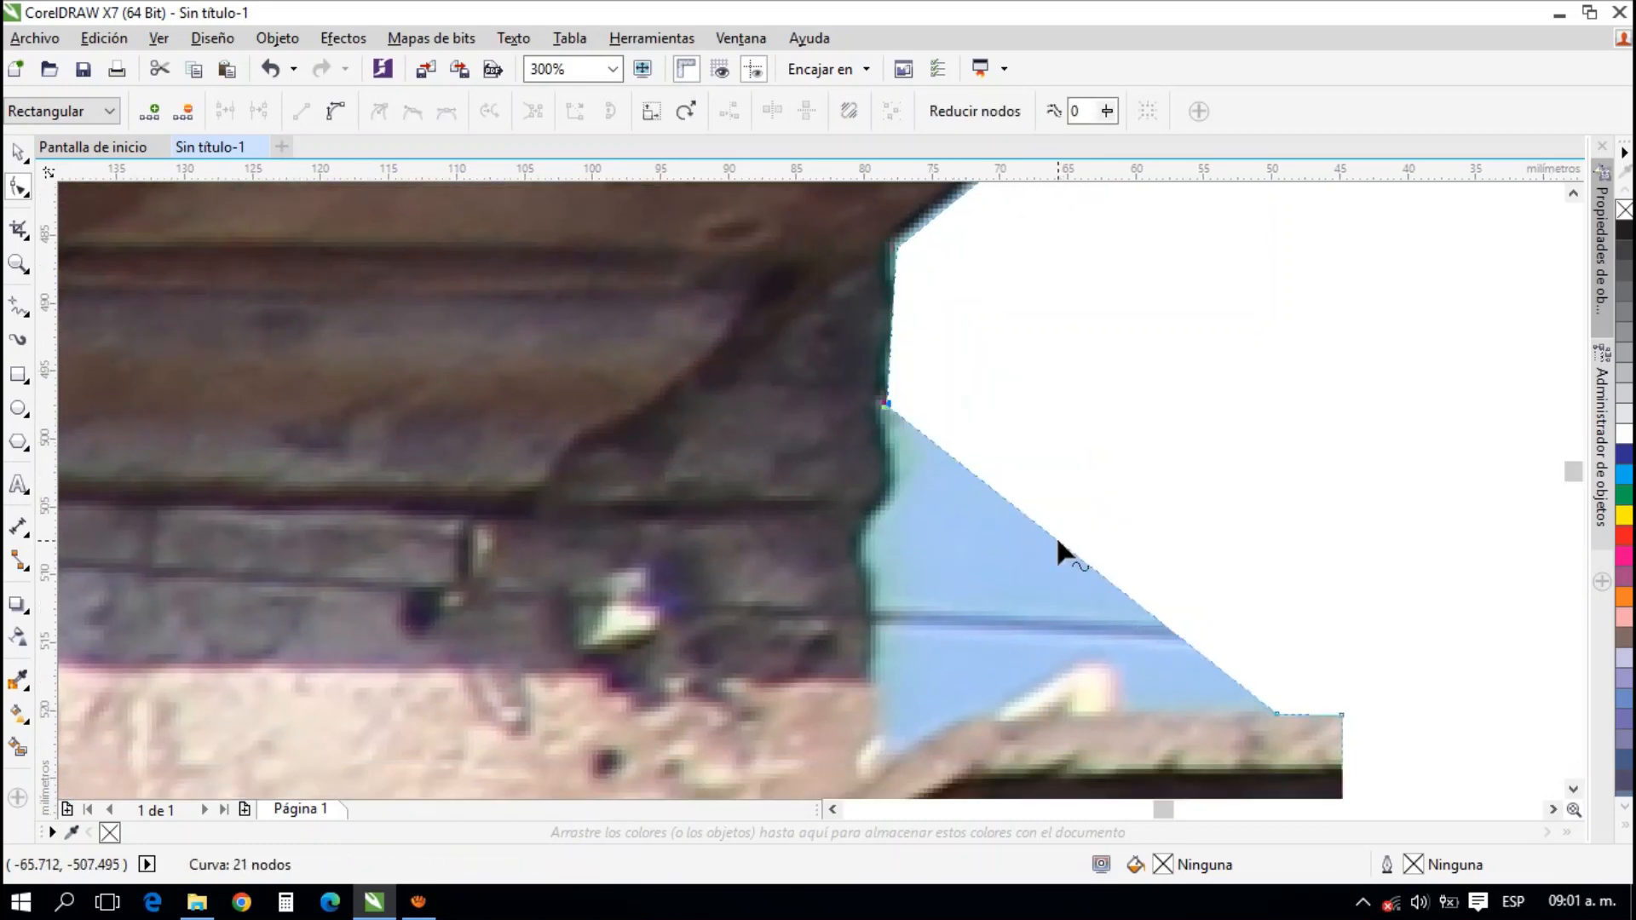
Add two nodes and move them to the neighbouring cornice's top bend and the corner where it meets the wall, cropping the sky
double_click(1057, 546)
drag(1057, 539, 976, 712)
drag(906, 640, 967, 515)
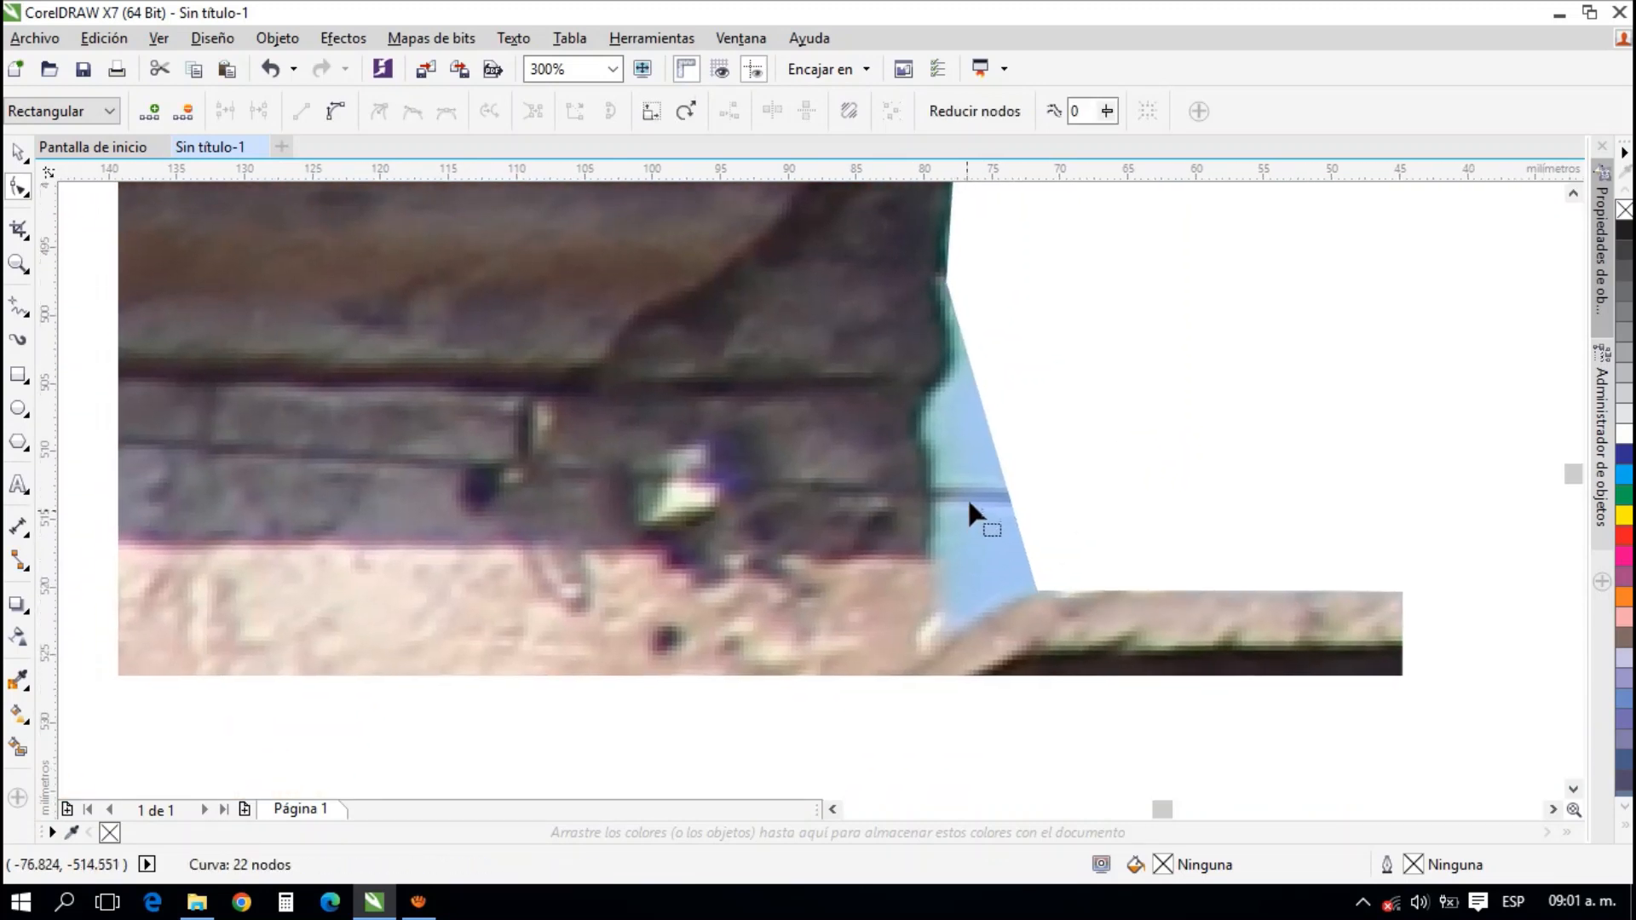
double_click(992, 445)
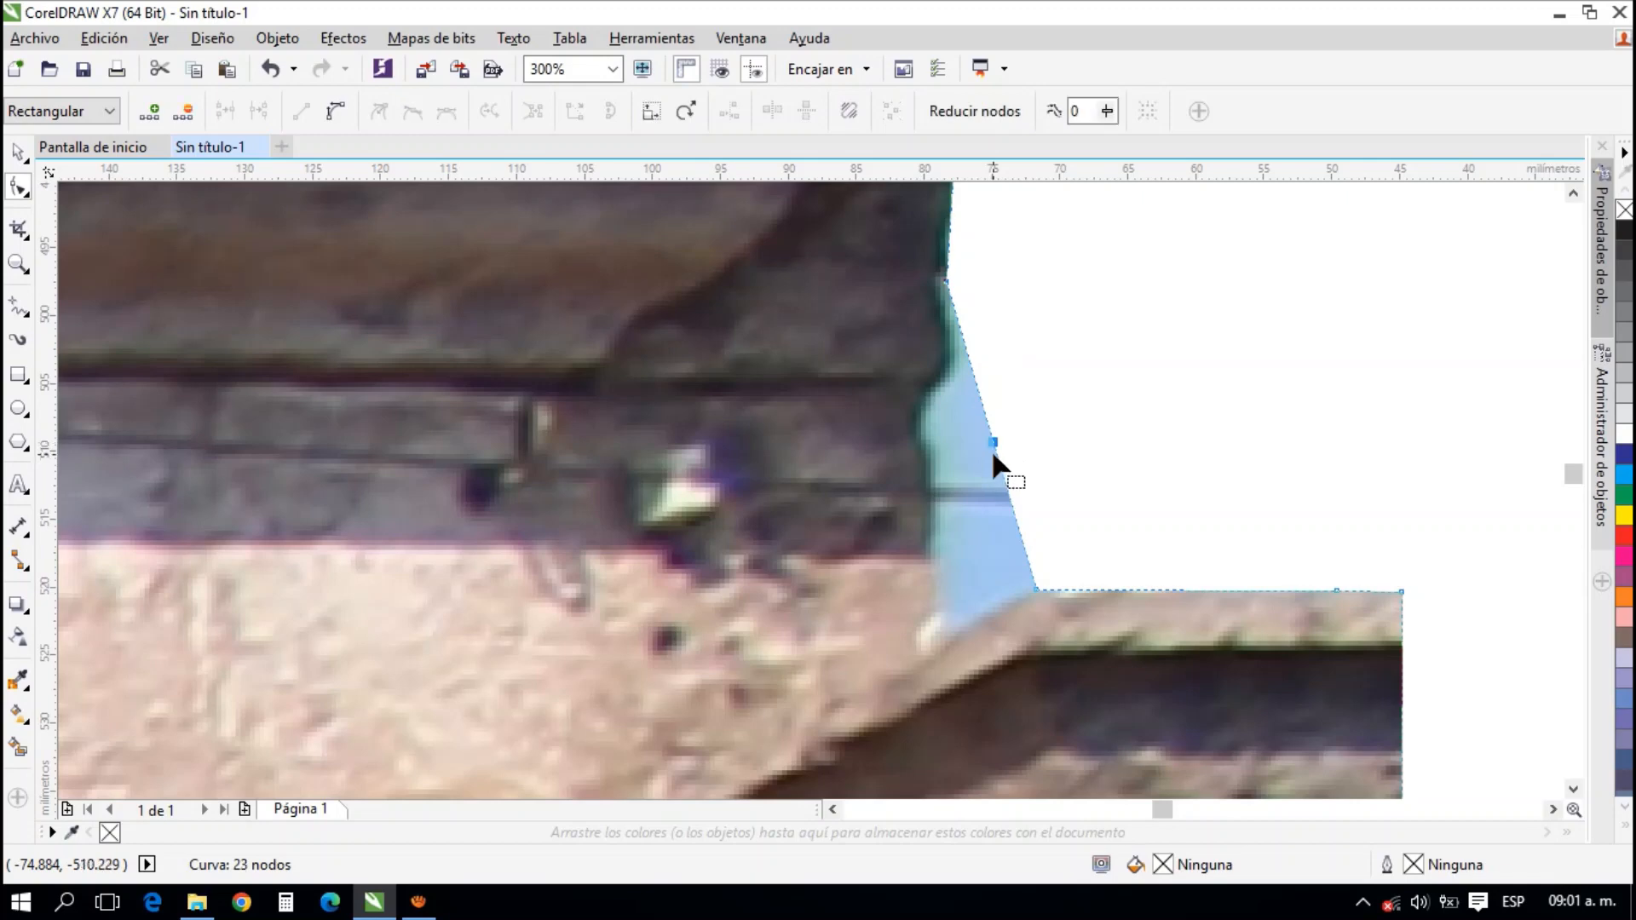
drag(992, 445, 938, 626)
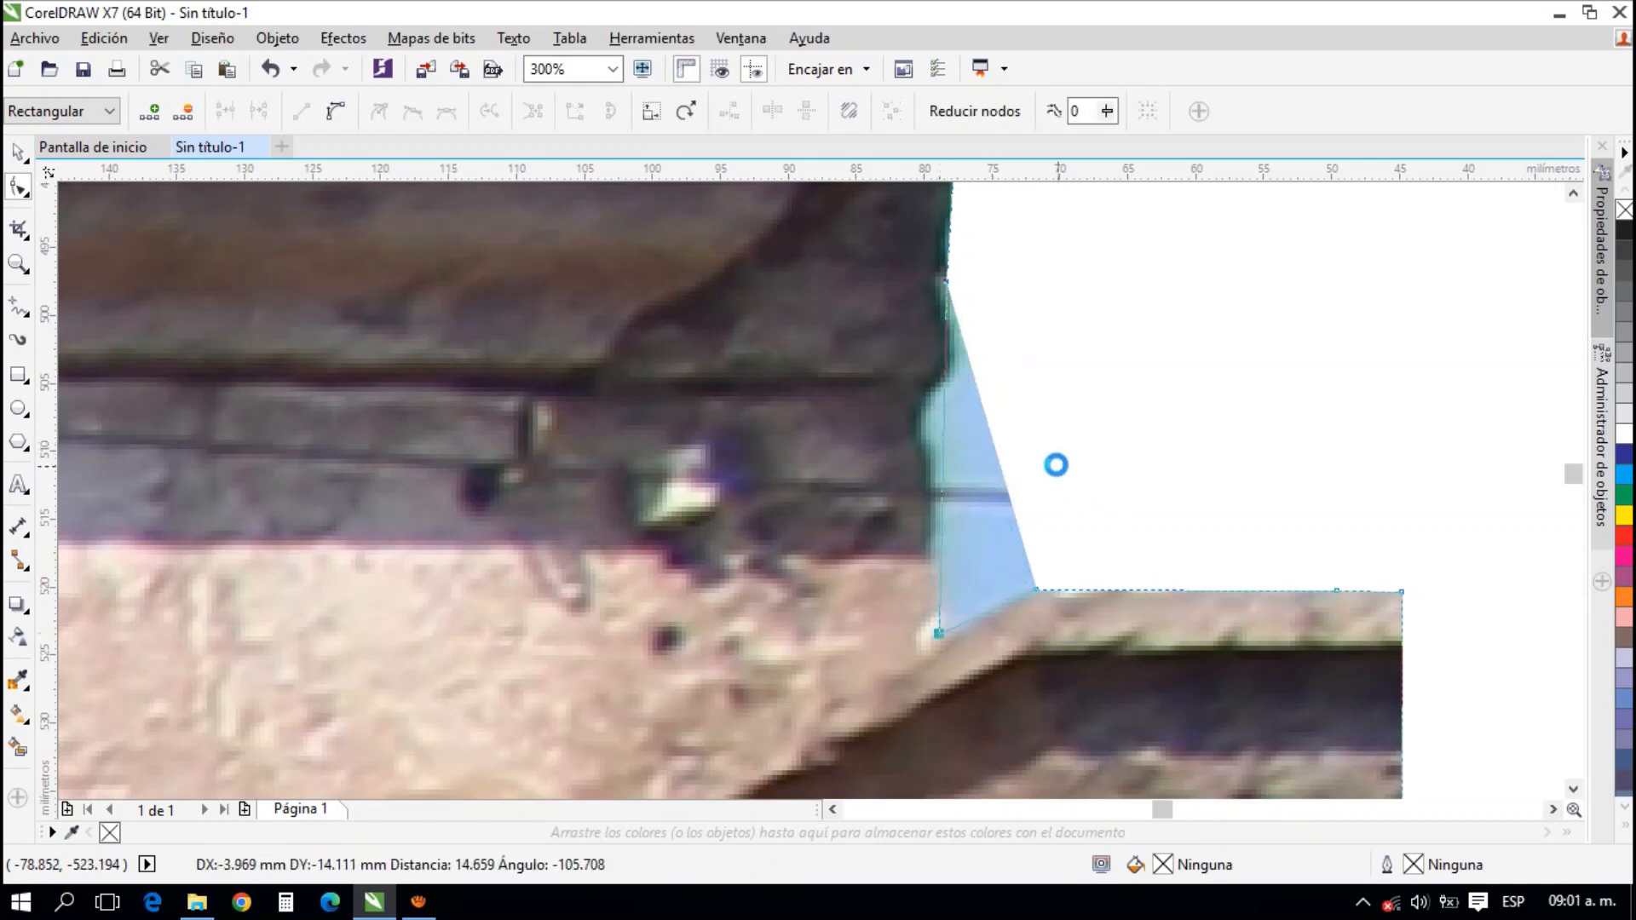
Move the stone photo's two lower corner nodes up to the yellow curb, cropping away the street
scroll(1055, 461, down, 3)
scroll(1055, 461, down, 4)
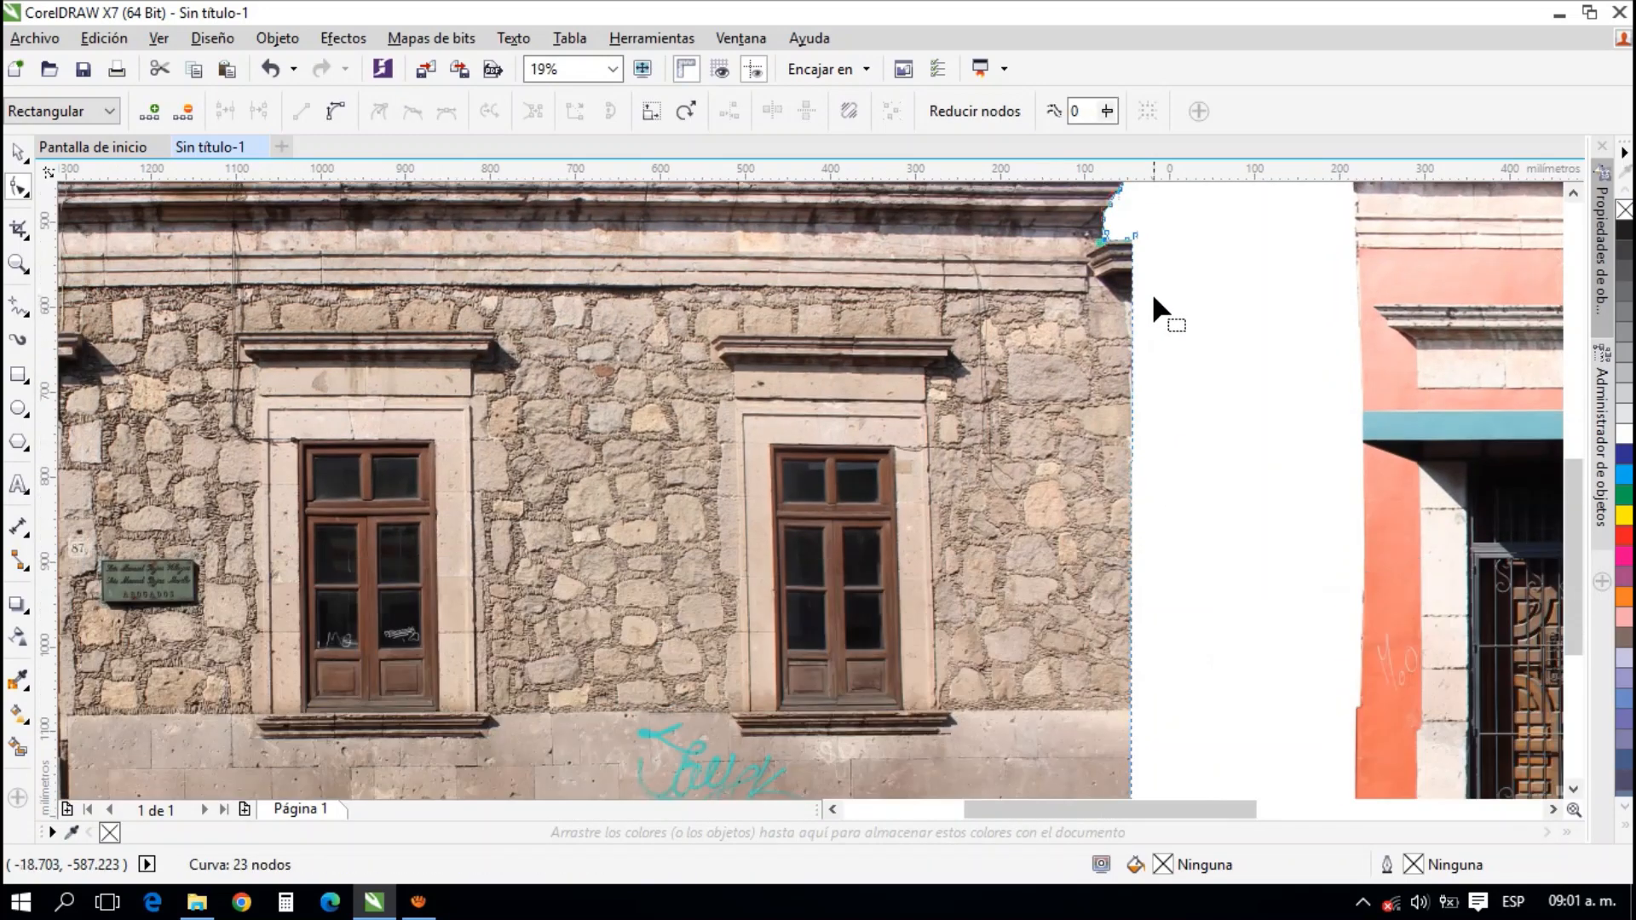
scroll(1084, 668, up, 3)
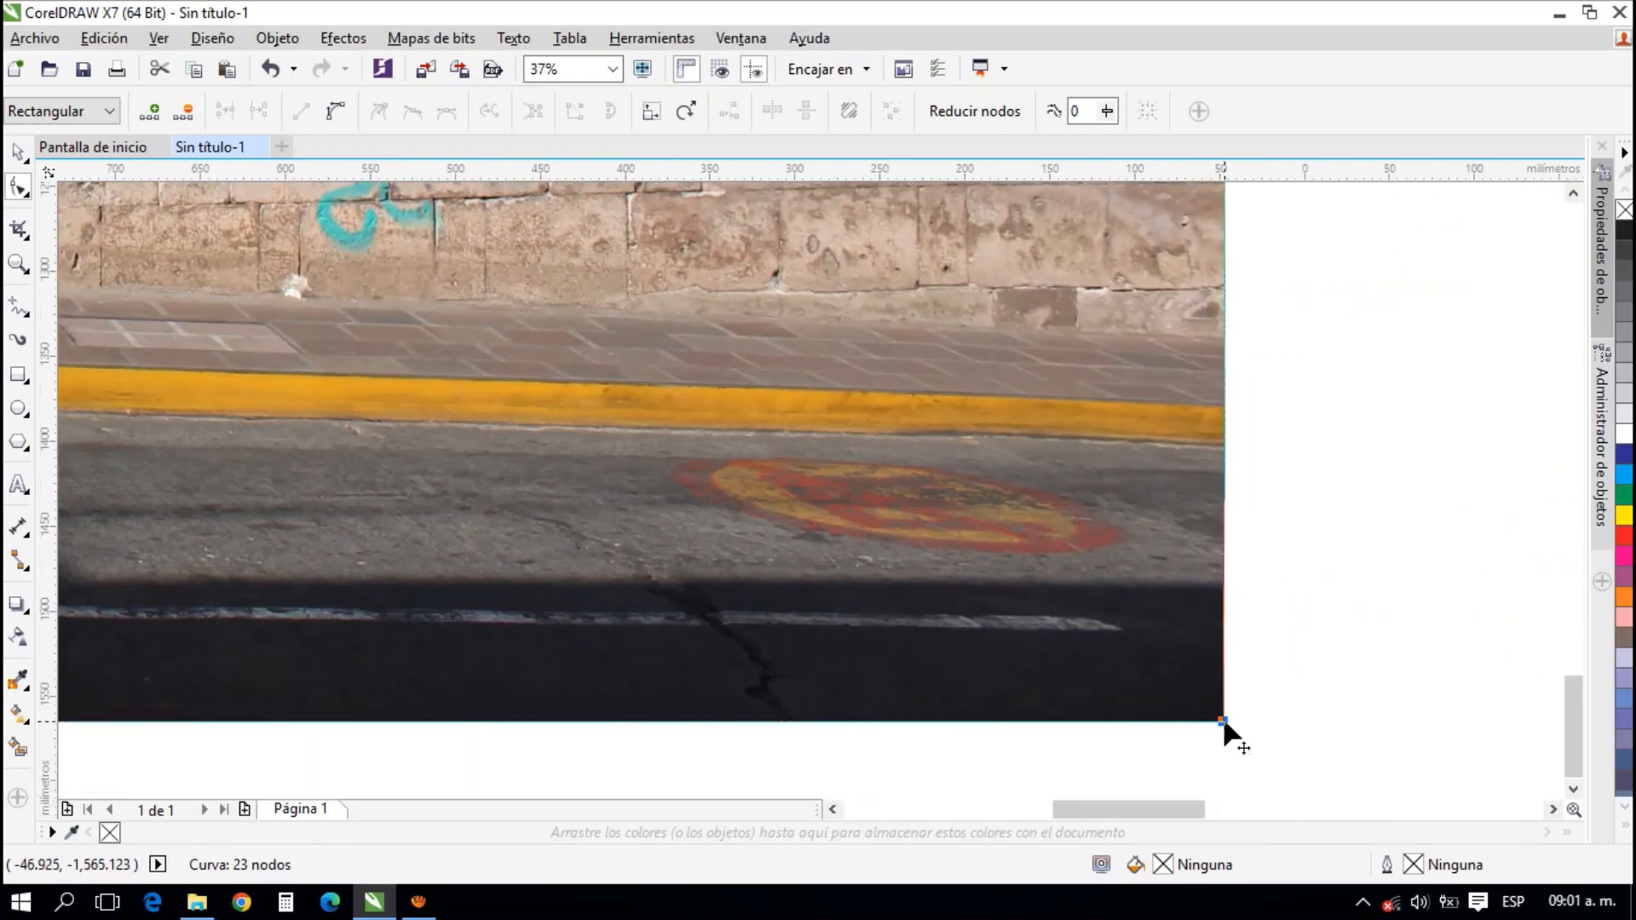
drag(1224, 721, 1224, 443)
scroll(1404, 514, down, 3)
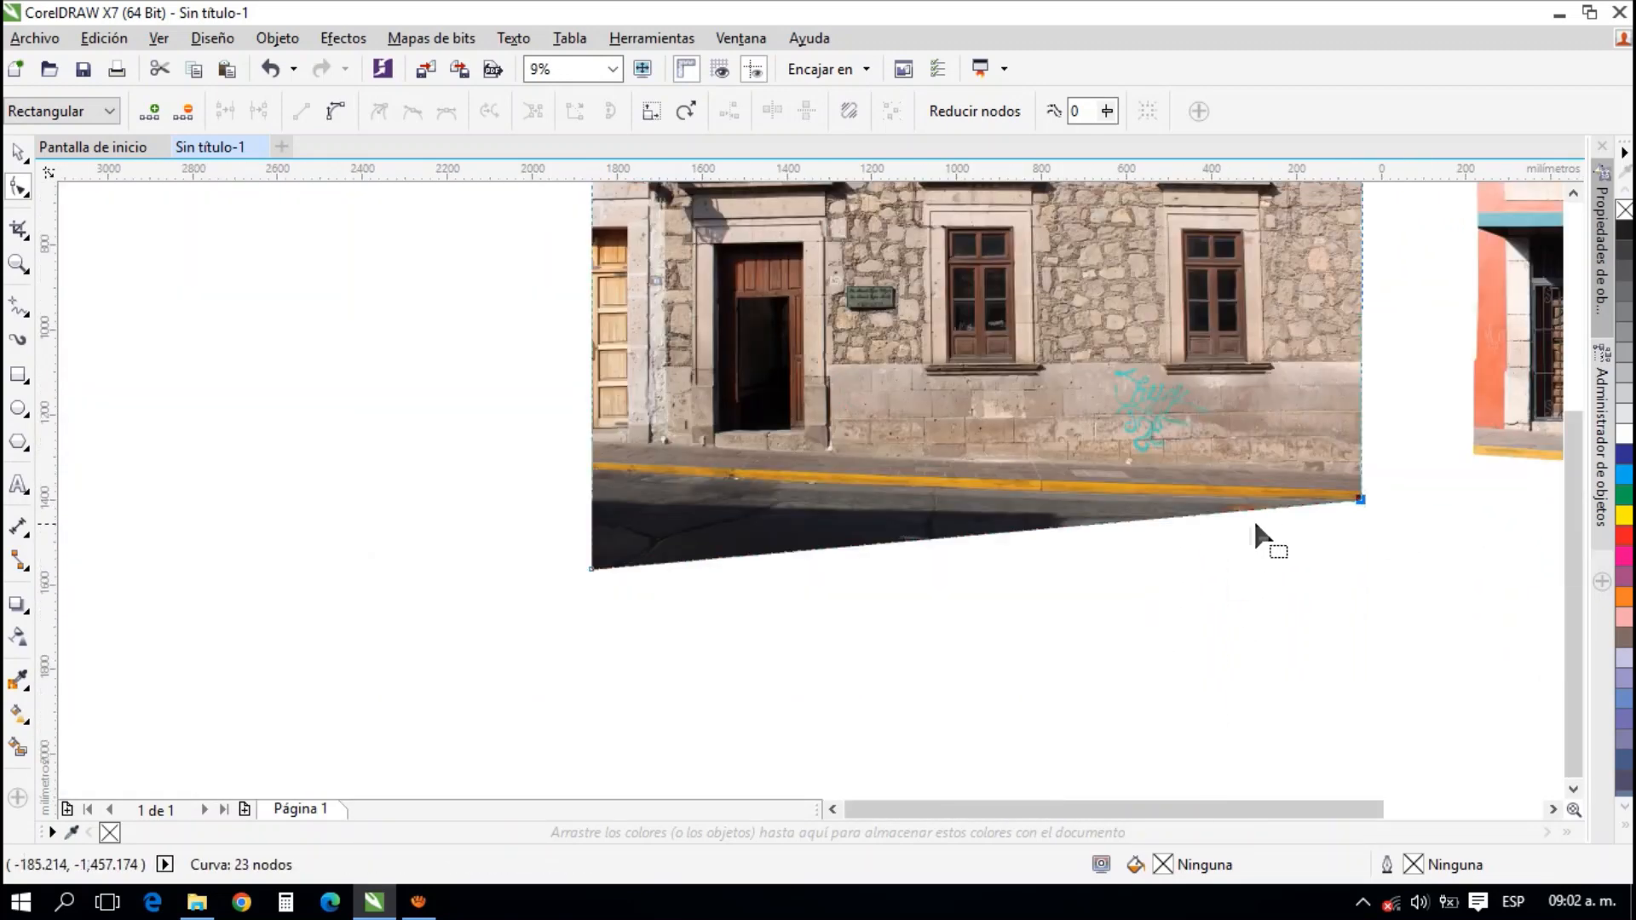
drag(593, 569, 592, 476)
click(18, 152)
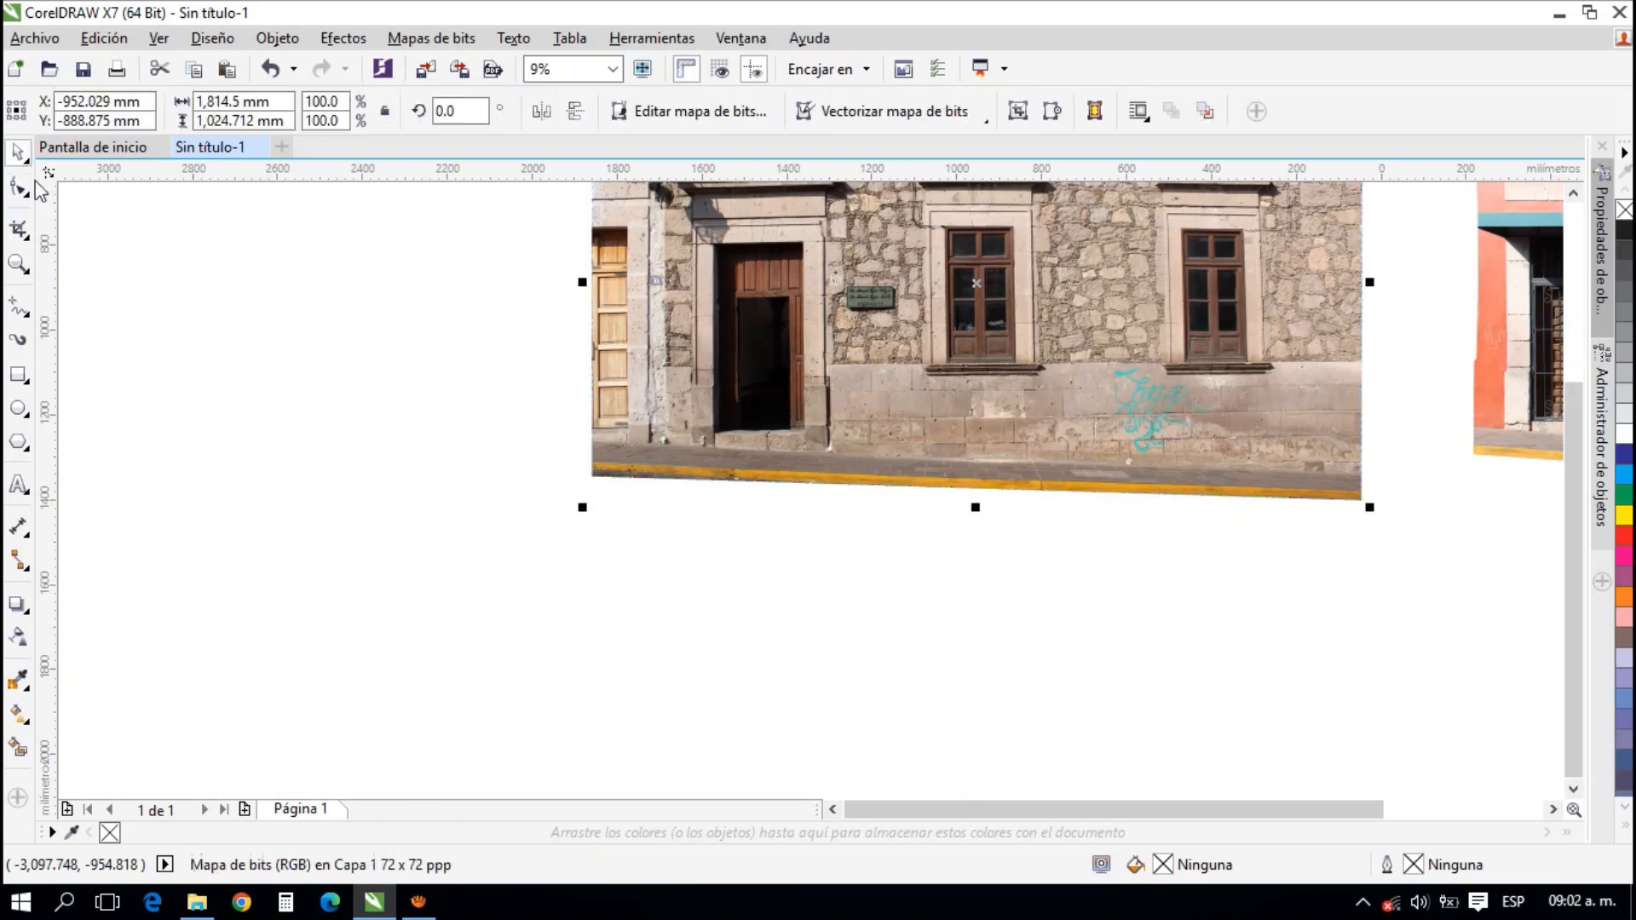
Move the stone facade photo up beside the coral facade so that their cornices meet at the shared edge
drag(916, 443, 677, 611)
scroll(1146, 328, up, 1)
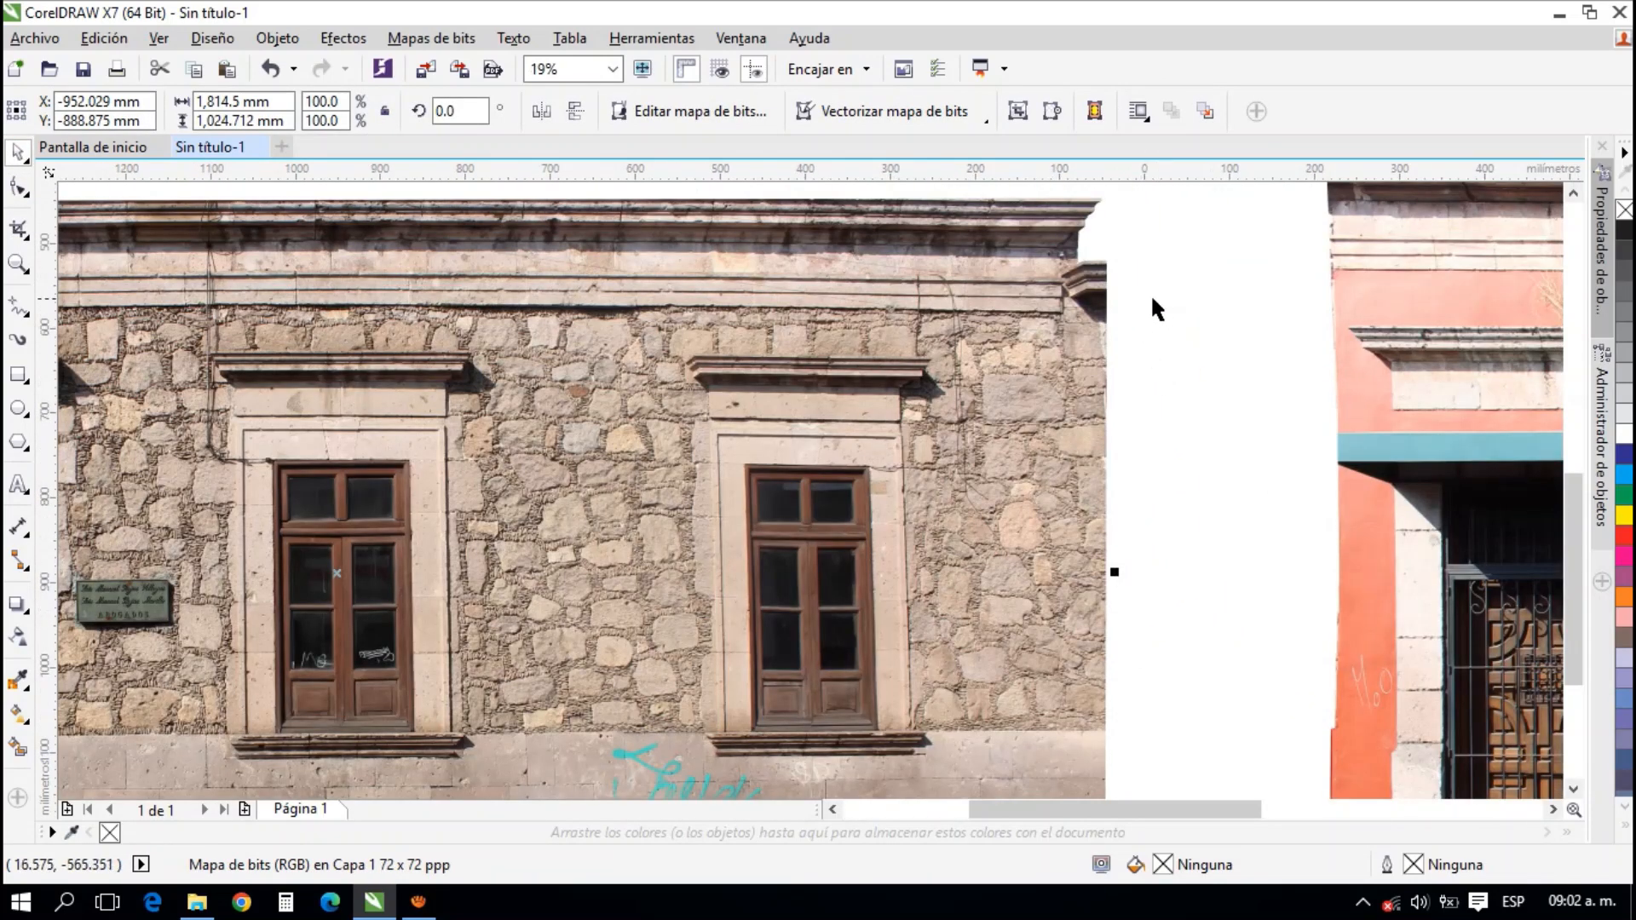
drag(1142, 276, 854, 417)
scroll(1031, 386, up, 2)
scroll(1007, 379, down, 1)
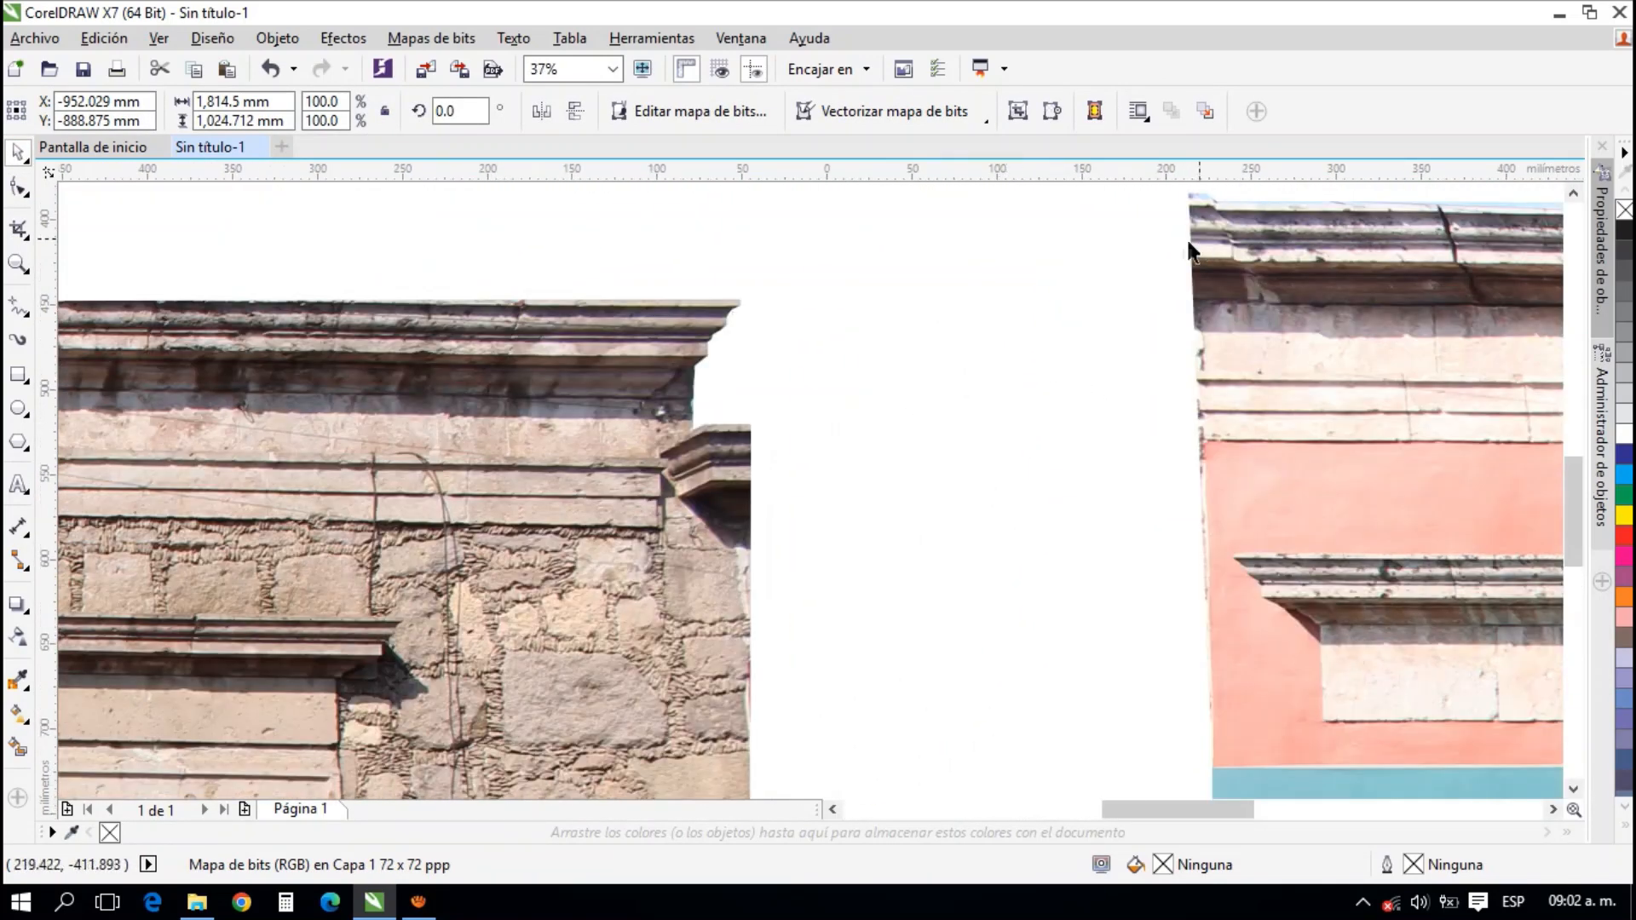
drag(963, 347, 869, 391)
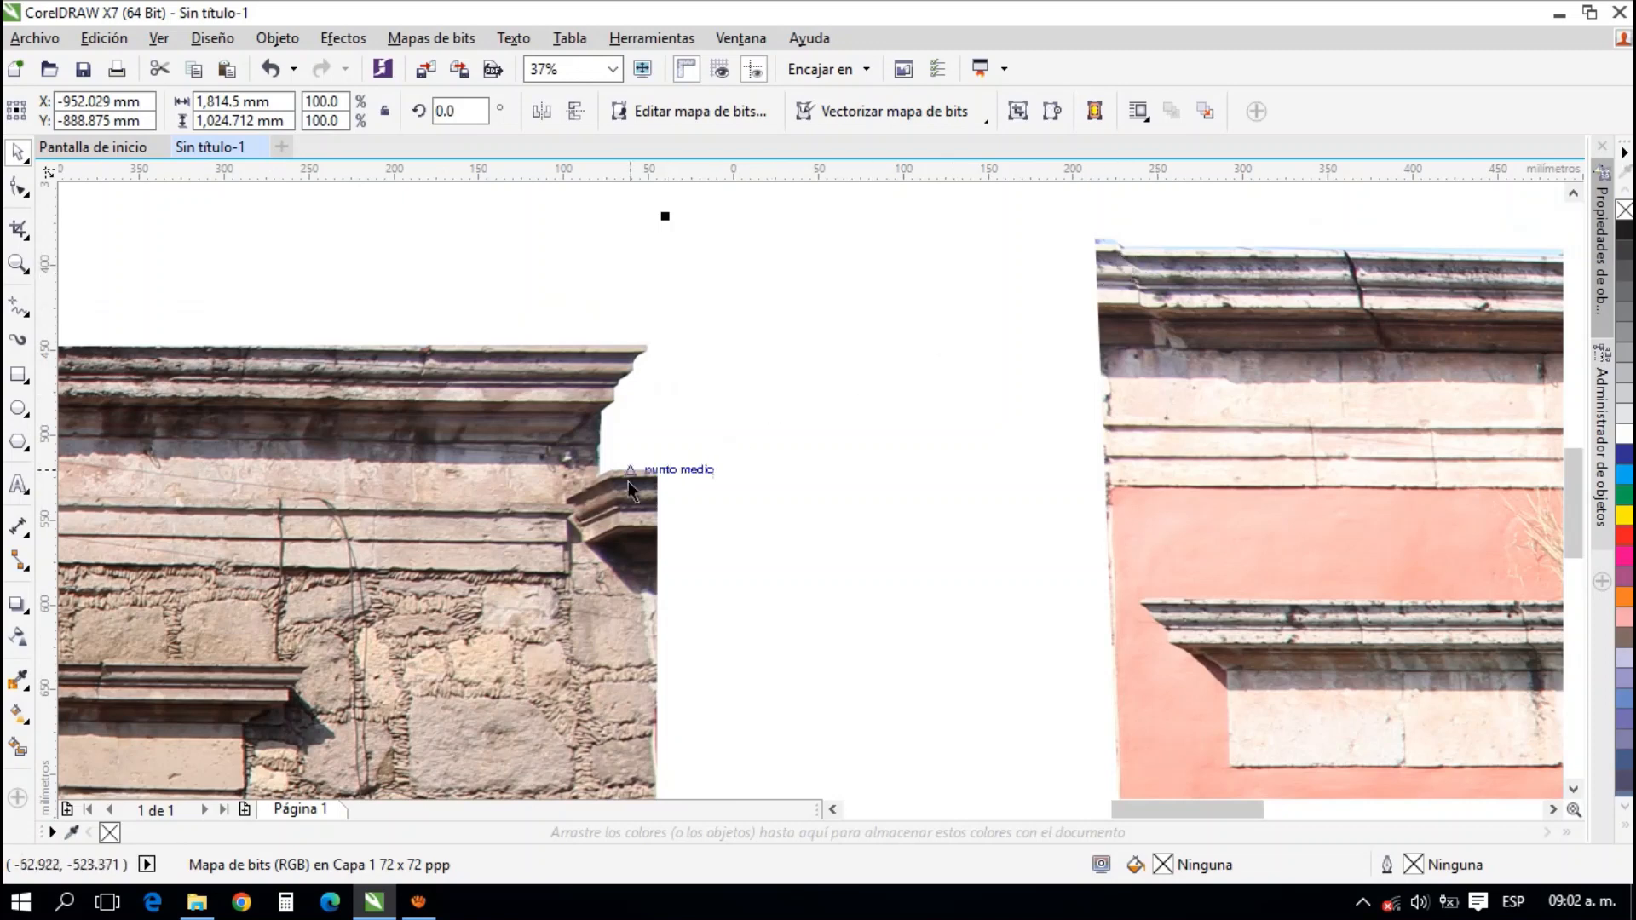
drag(629, 490, 988, 290)
scroll(1165, 227, up, 2)
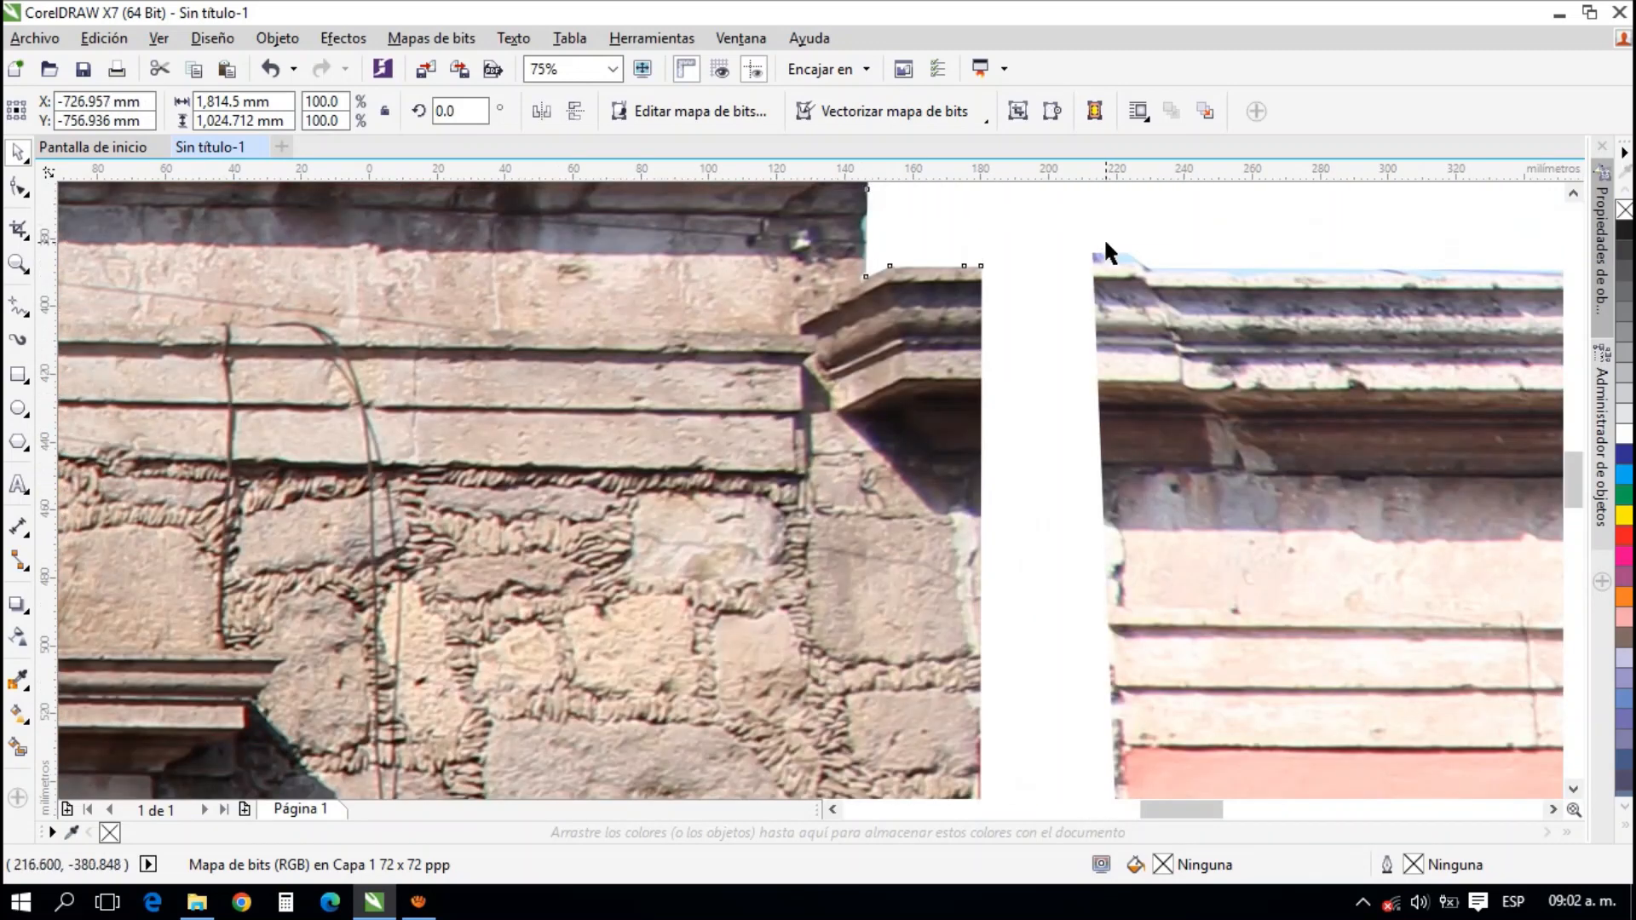
scroll(1103, 239, up, 2)
drag(673, 324, 895, 307)
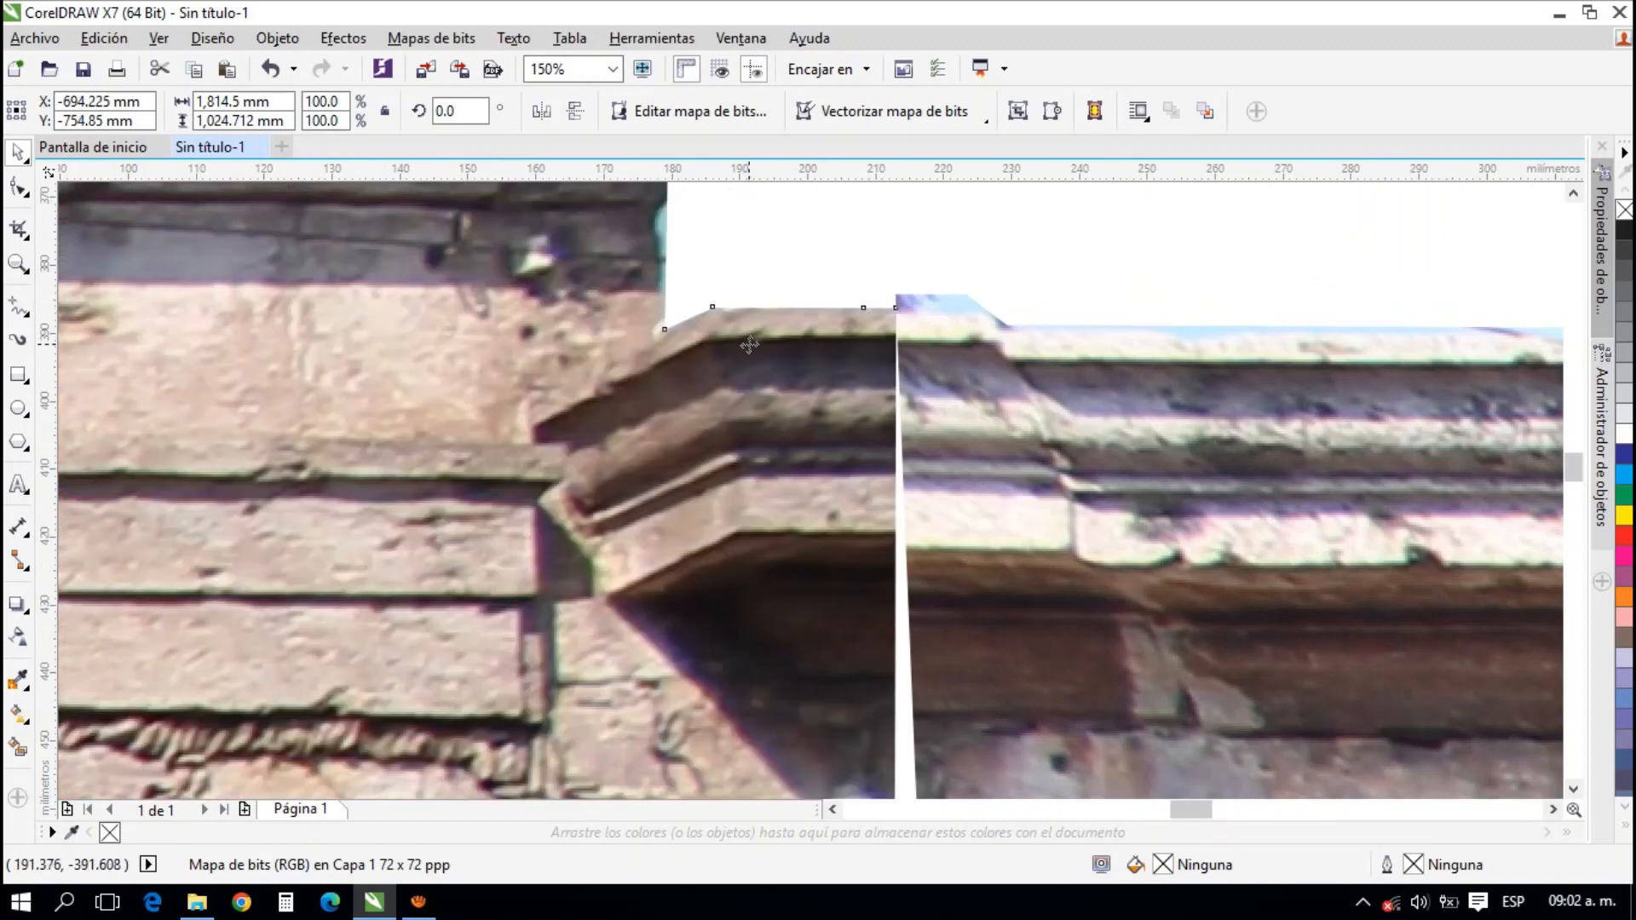
Shift the stone photo slightly right and down so its cornice end joins the coral facade's cornice
key(Right)
key(Right)
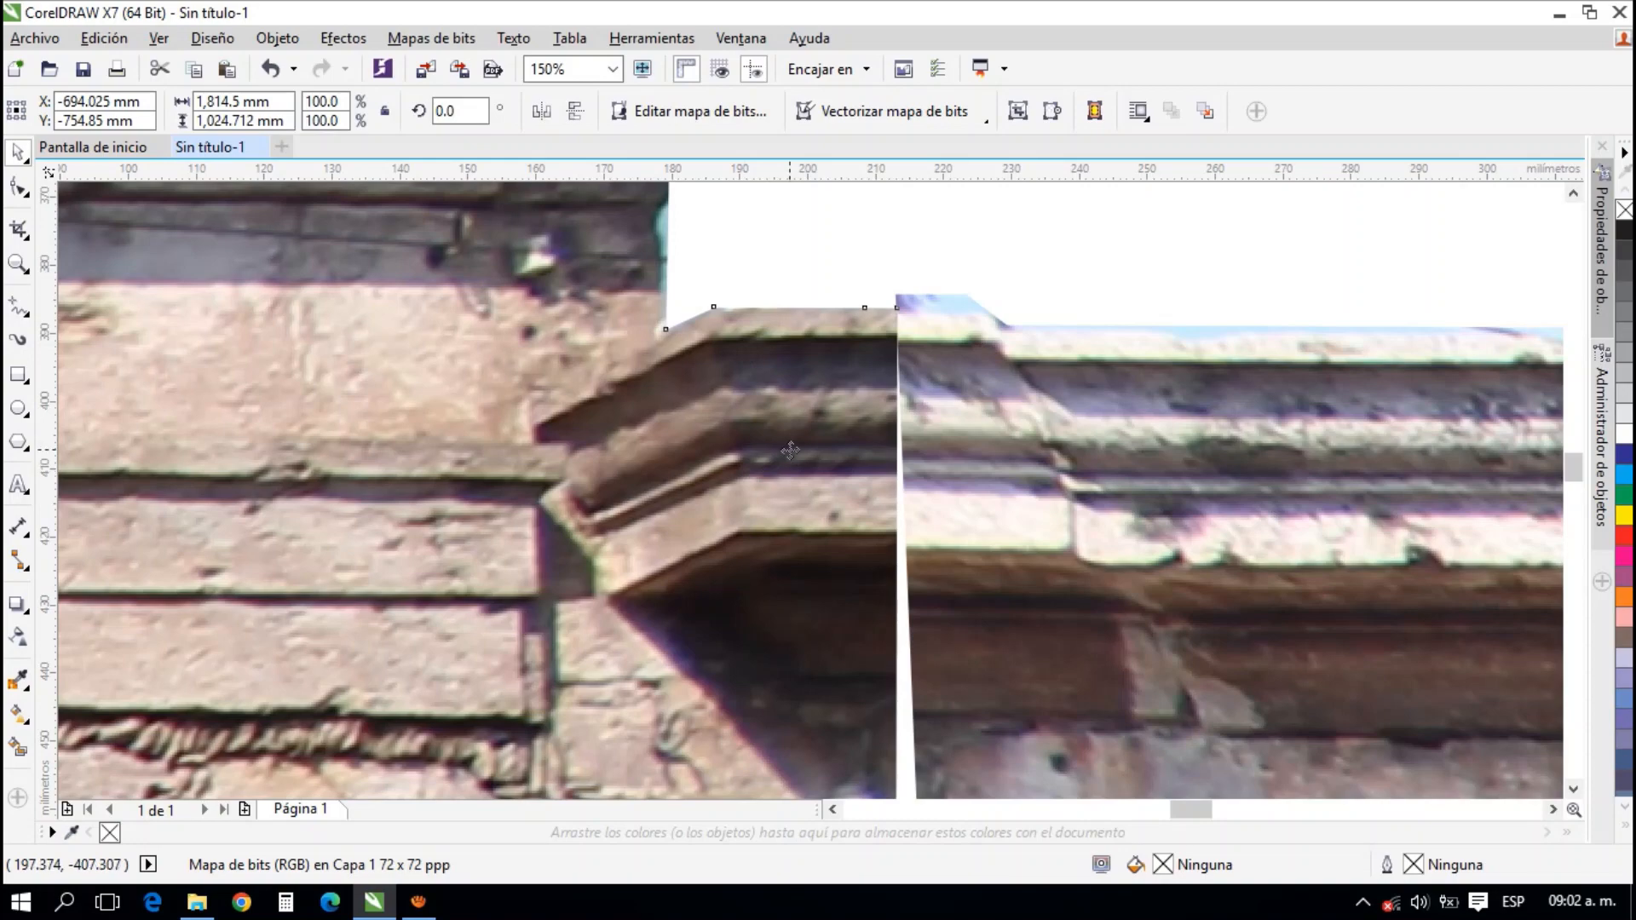
drag(791, 451, 809, 457)
scroll(796, 460, down, 4)
scroll(793, 462, up, 2)
scroll(787, 464, down, 4)
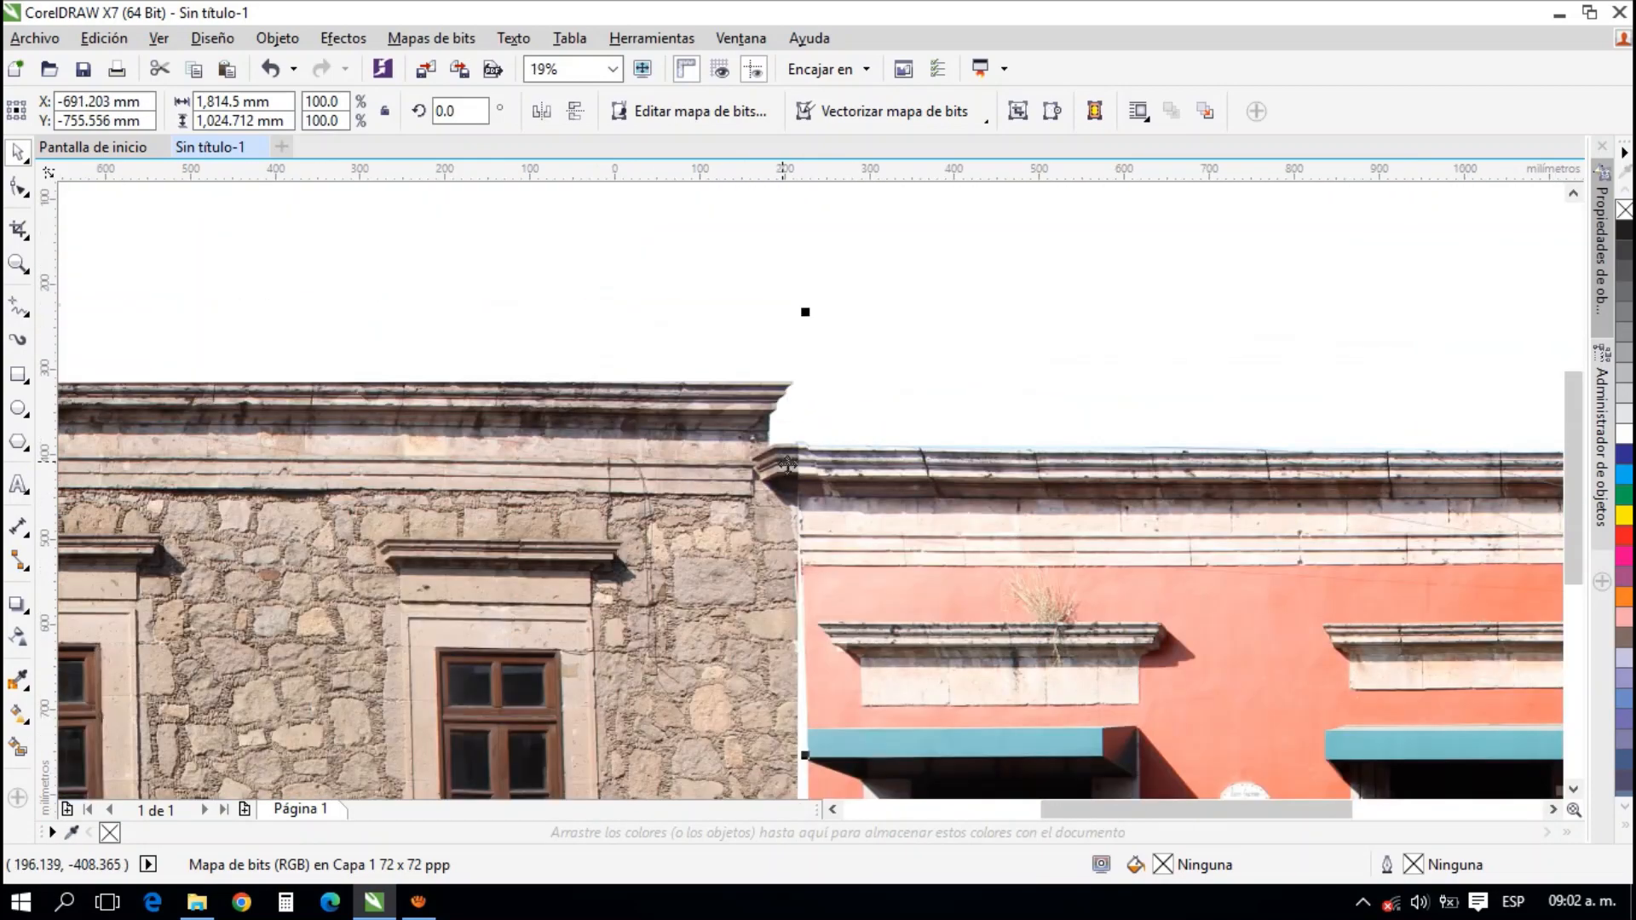
Extend the coral photo's shared edge to the stone facade by moving its two nodes beside the first awning outward to close the white gap
drag(798, 599, 822, 348)
drag(780, 597, 768, 493)
scroll(901, 374, up, 1)
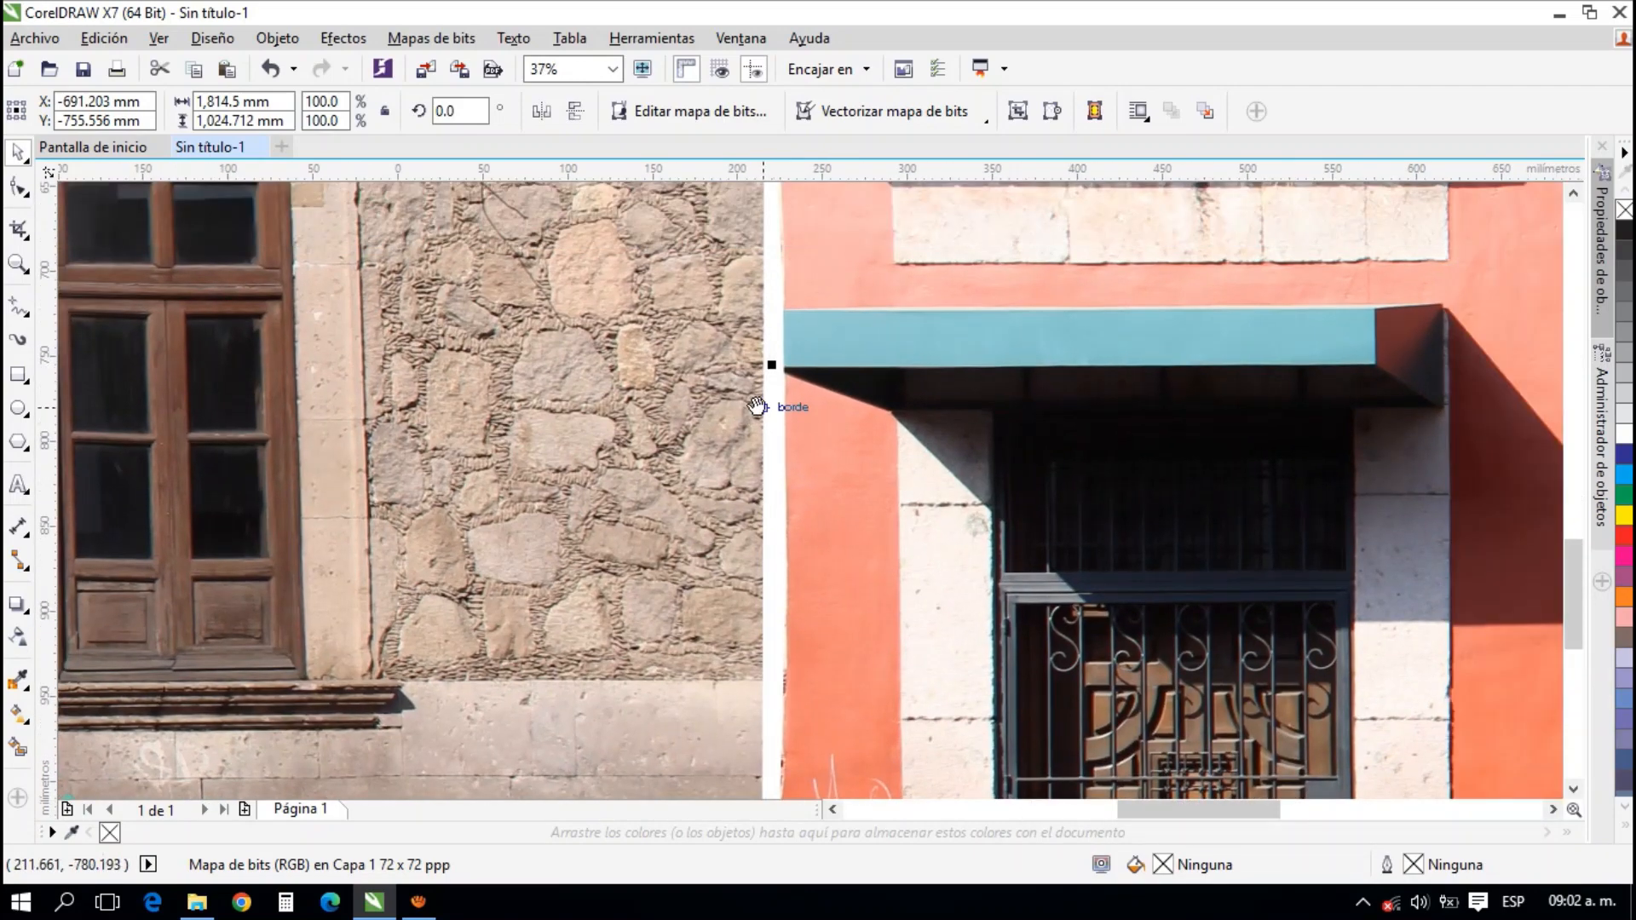
click(819, 449)
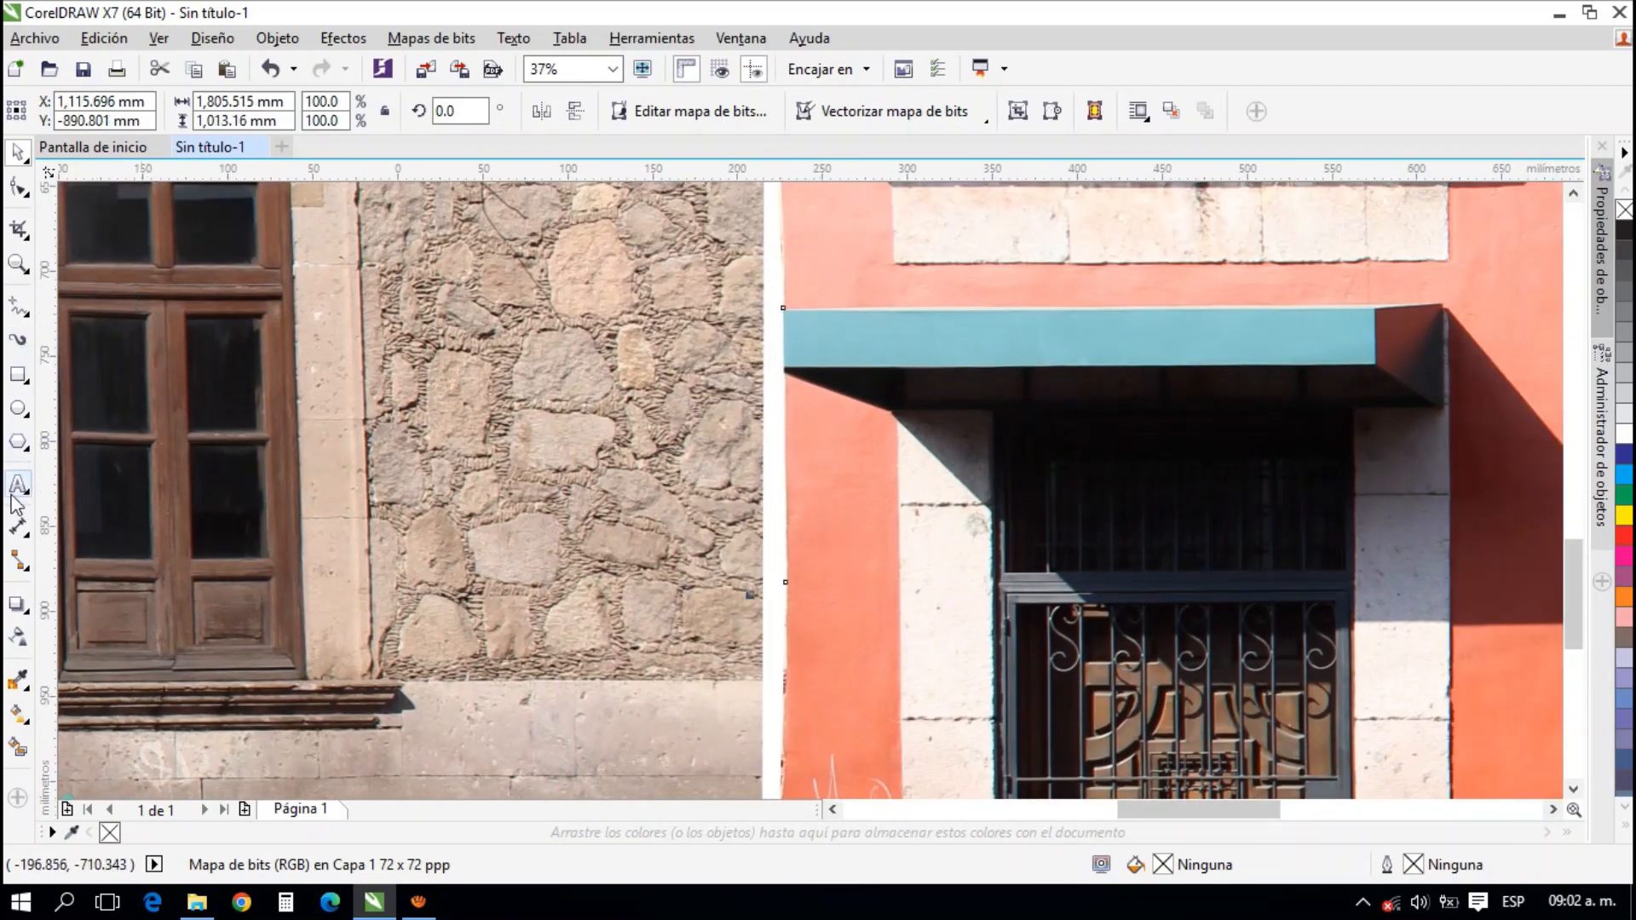
click(20, 190)
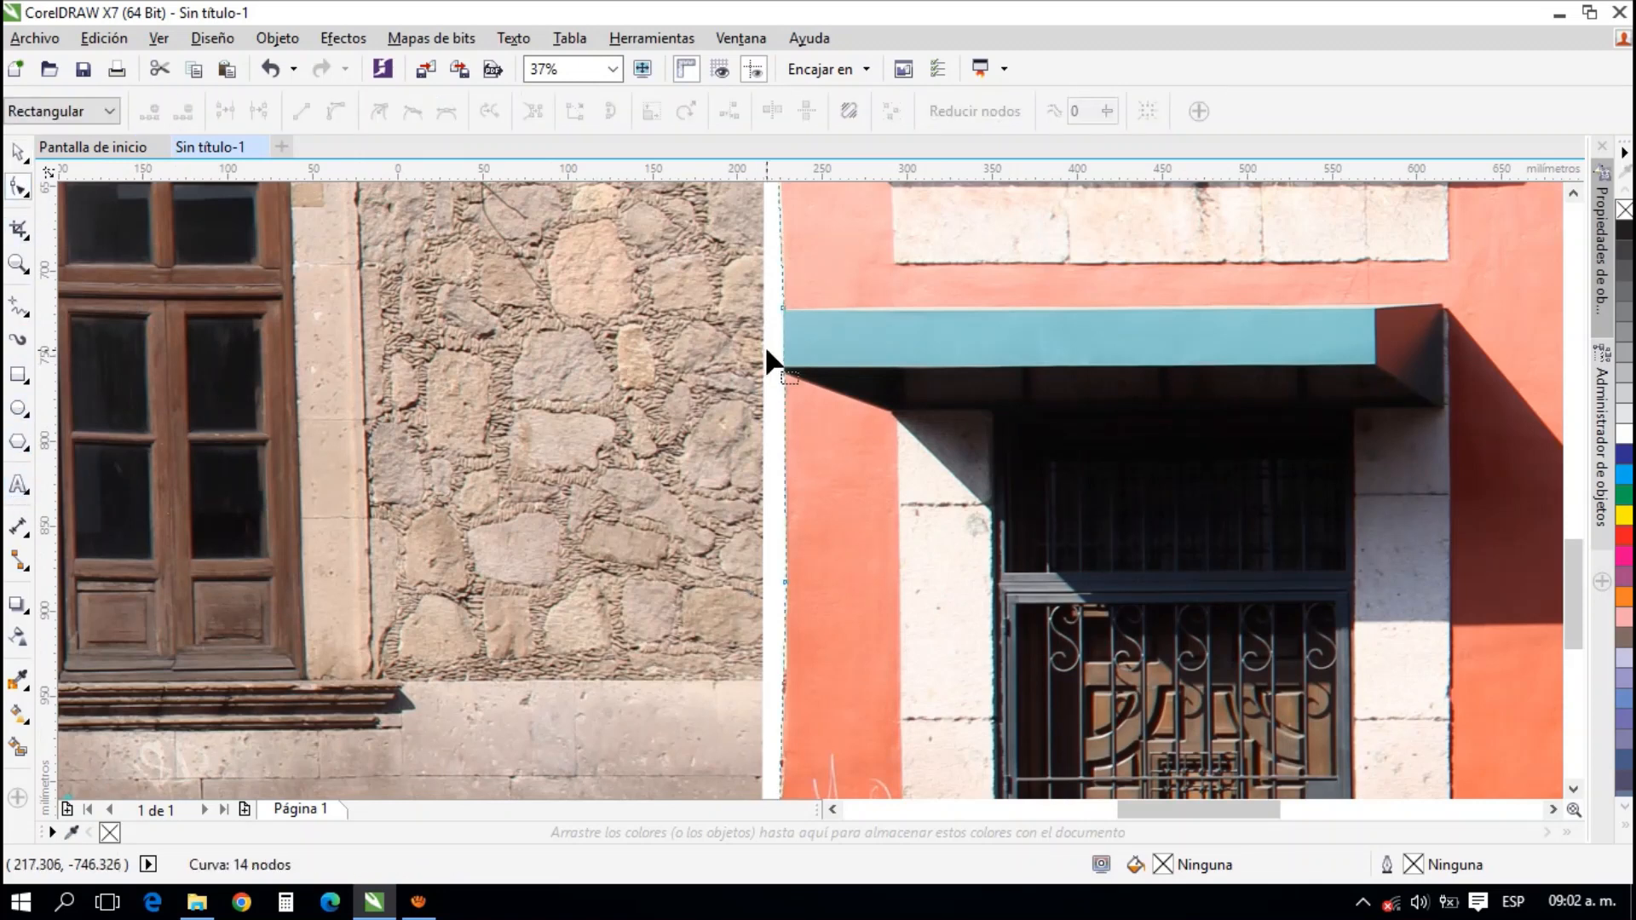
drag(781, 307, 763, 307)
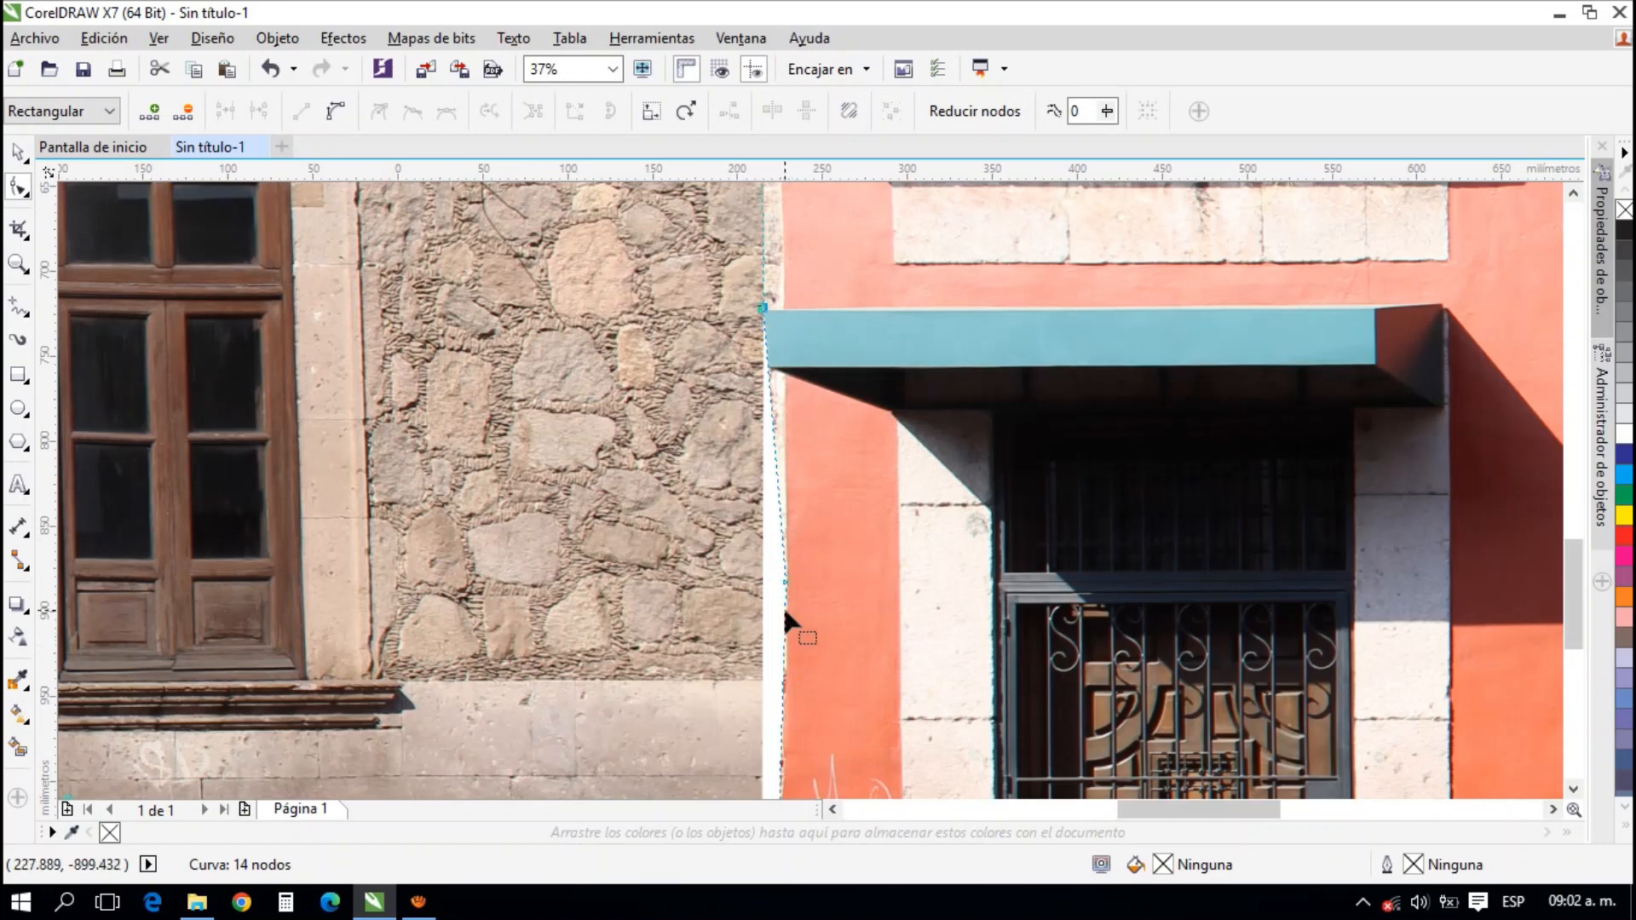
drag(783, 576, 761, 585)
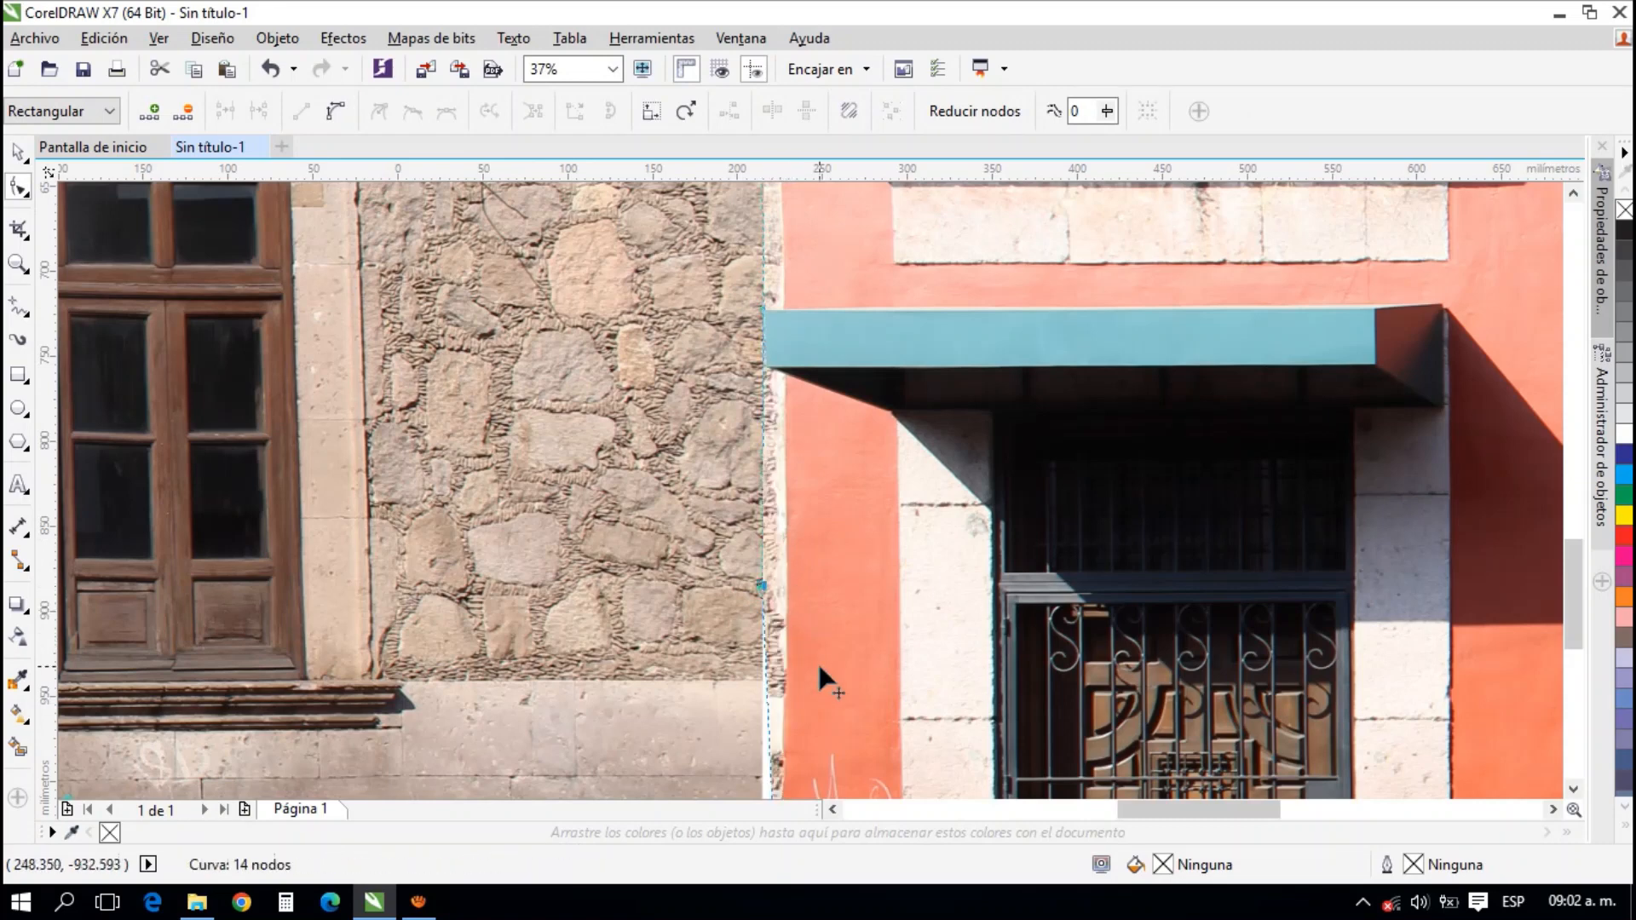
Move the coral photo's lower side-edge nodes, near the chalk graffiti, to the edge of the stone photo
drag(822, 680, 899, 460)
drag(840, 580, 866, 487)
scroll(868, 602, up, 1)
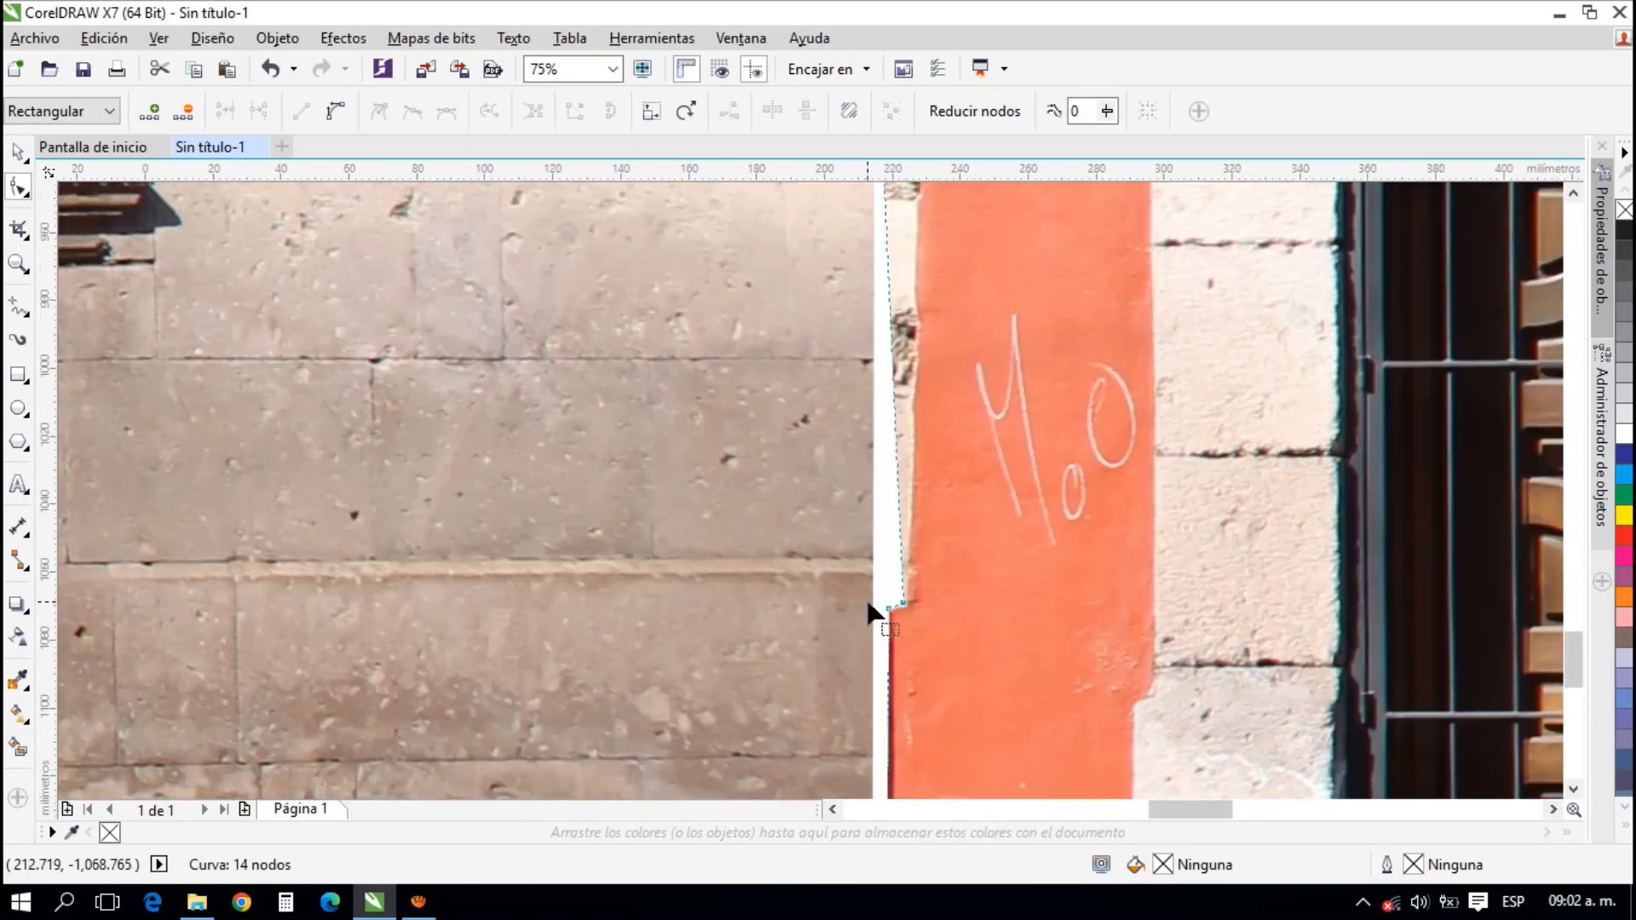
mouse_move(903, 603)
mouse_down()
mouse_move(875, 591)
mouse_move(892, 622)
mouse_up()
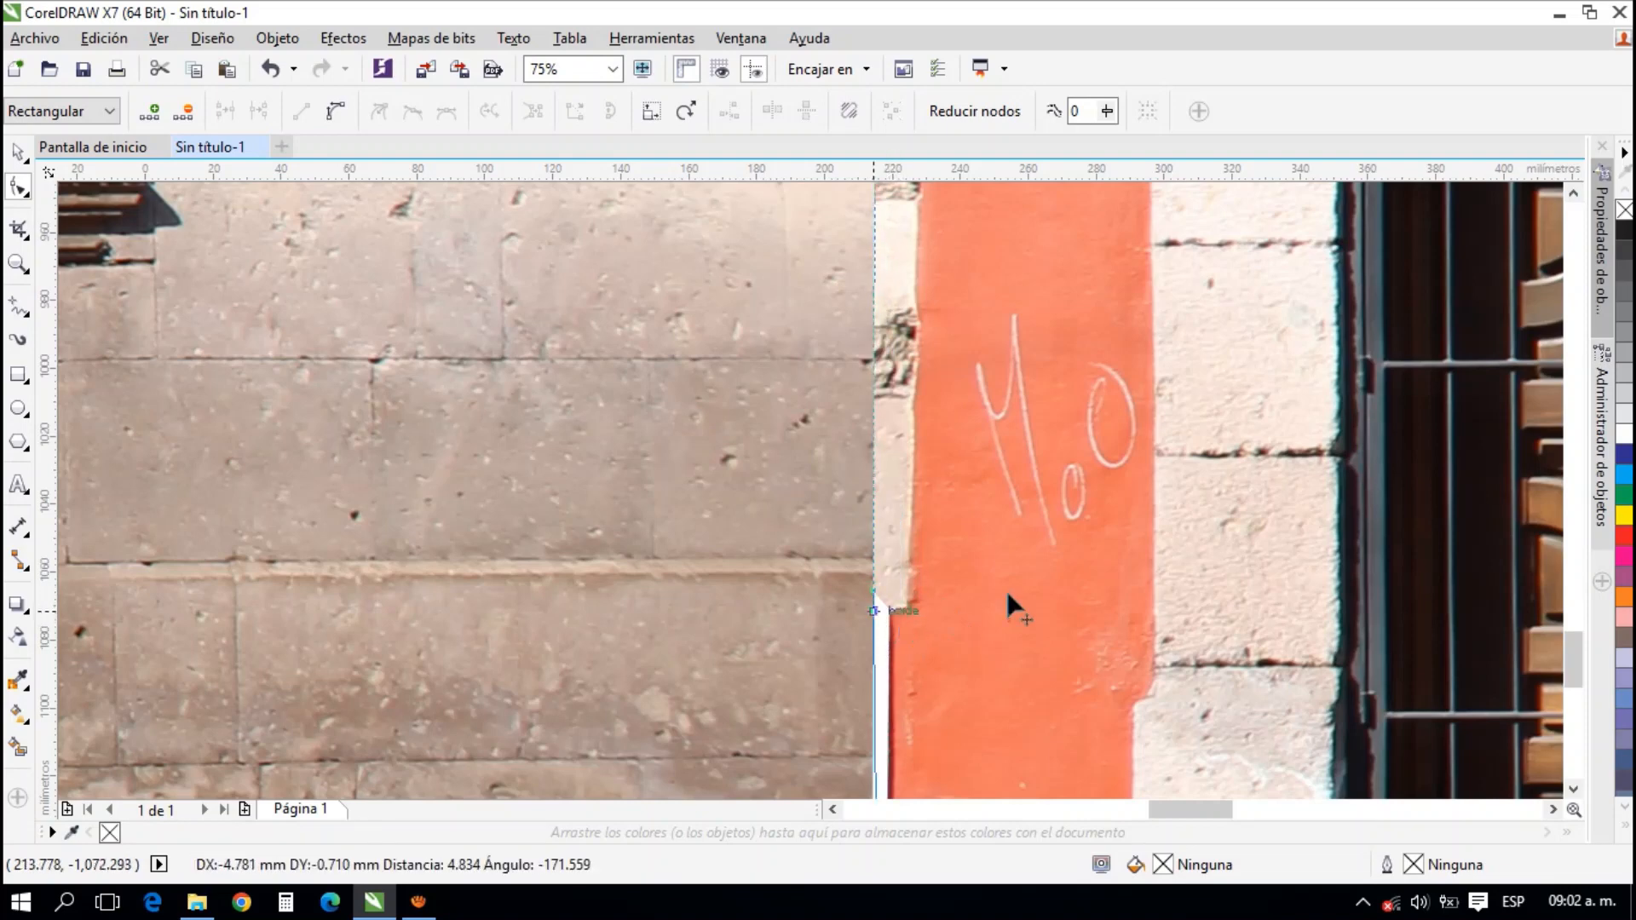
scroll(1023, 587, down, 1)
scroll(966, 693, down, 1)
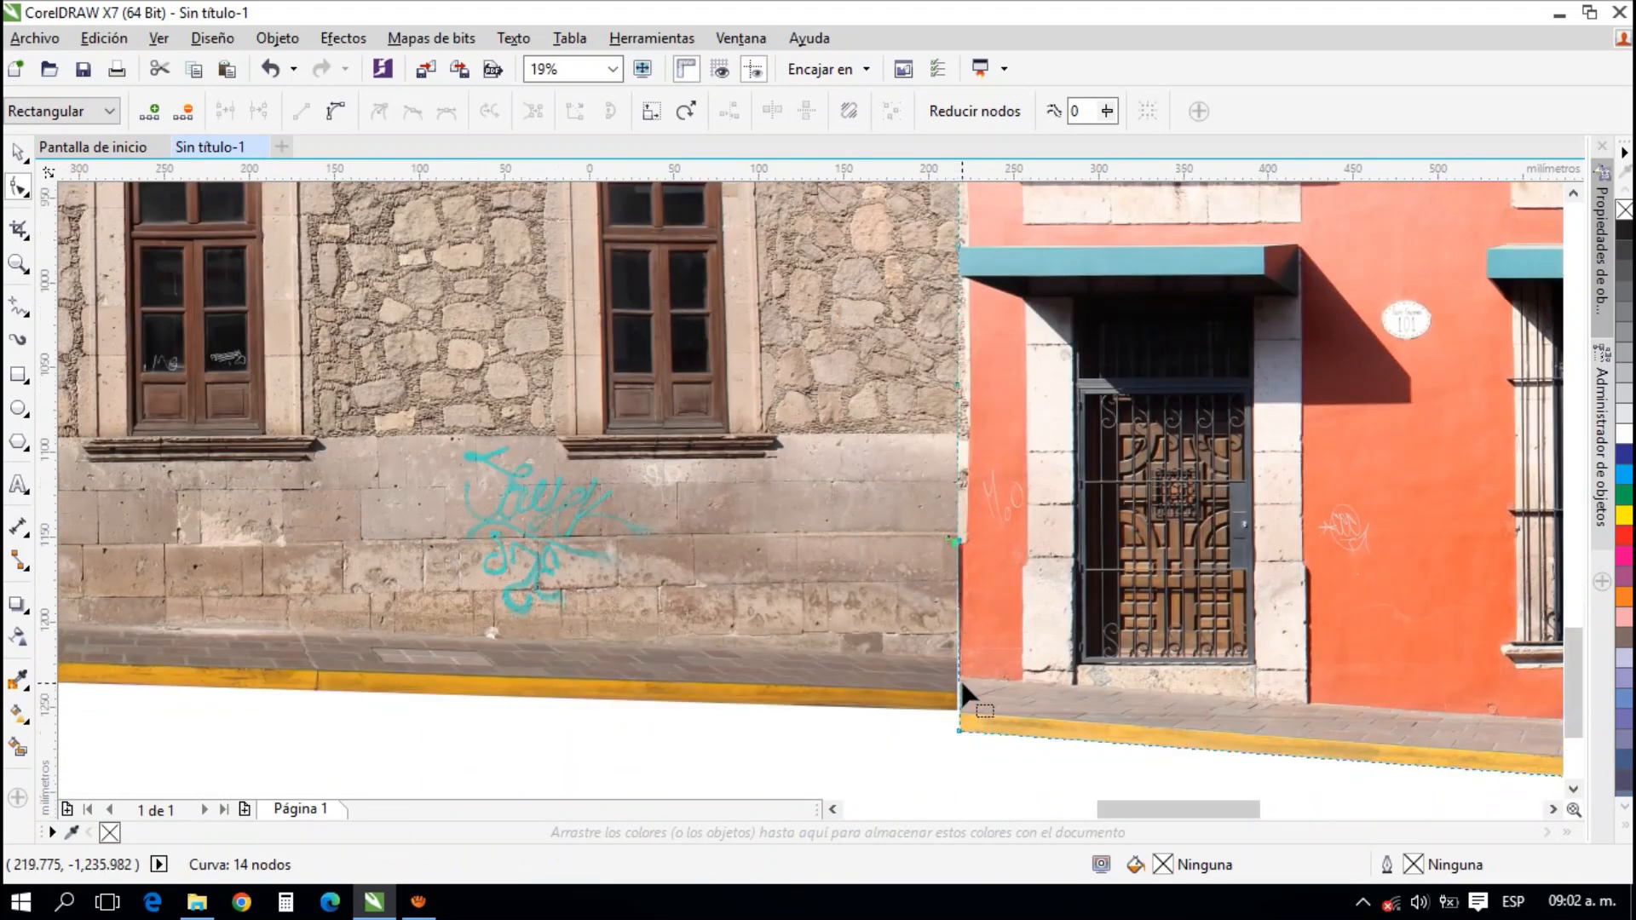
Adjust the stone photo's lower corner node at the yellow curb so it meets the coral photo's edge
scroll(946, 744, up, 2)
drag(947, 748, 954, 606)
click(890, 548)
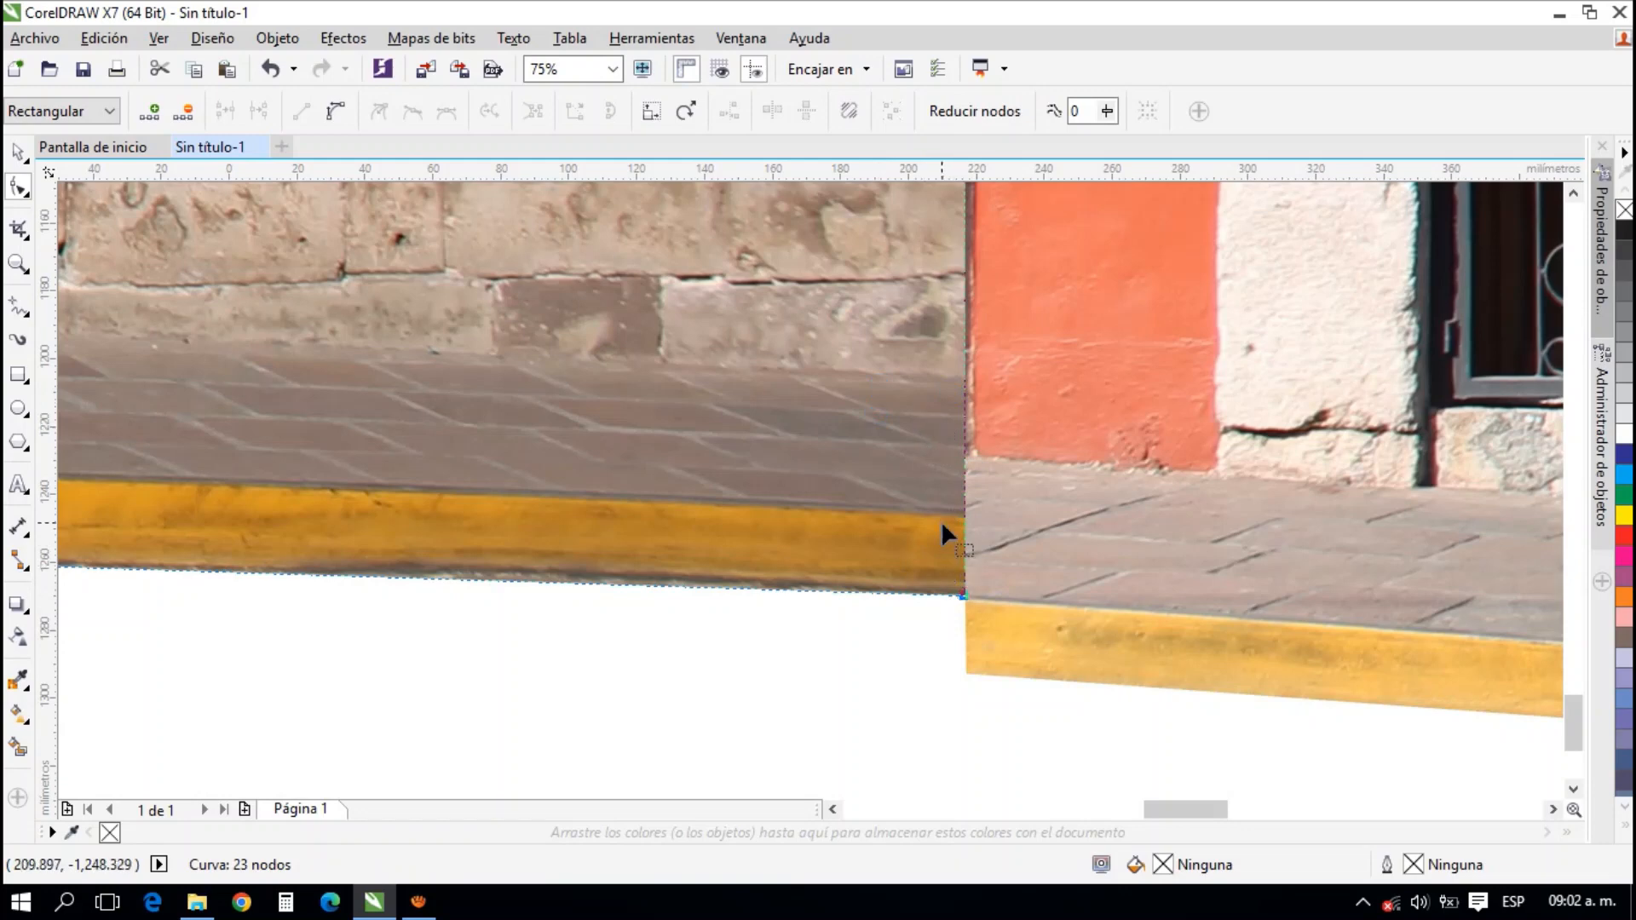
scroll(961, 412, down, 5)
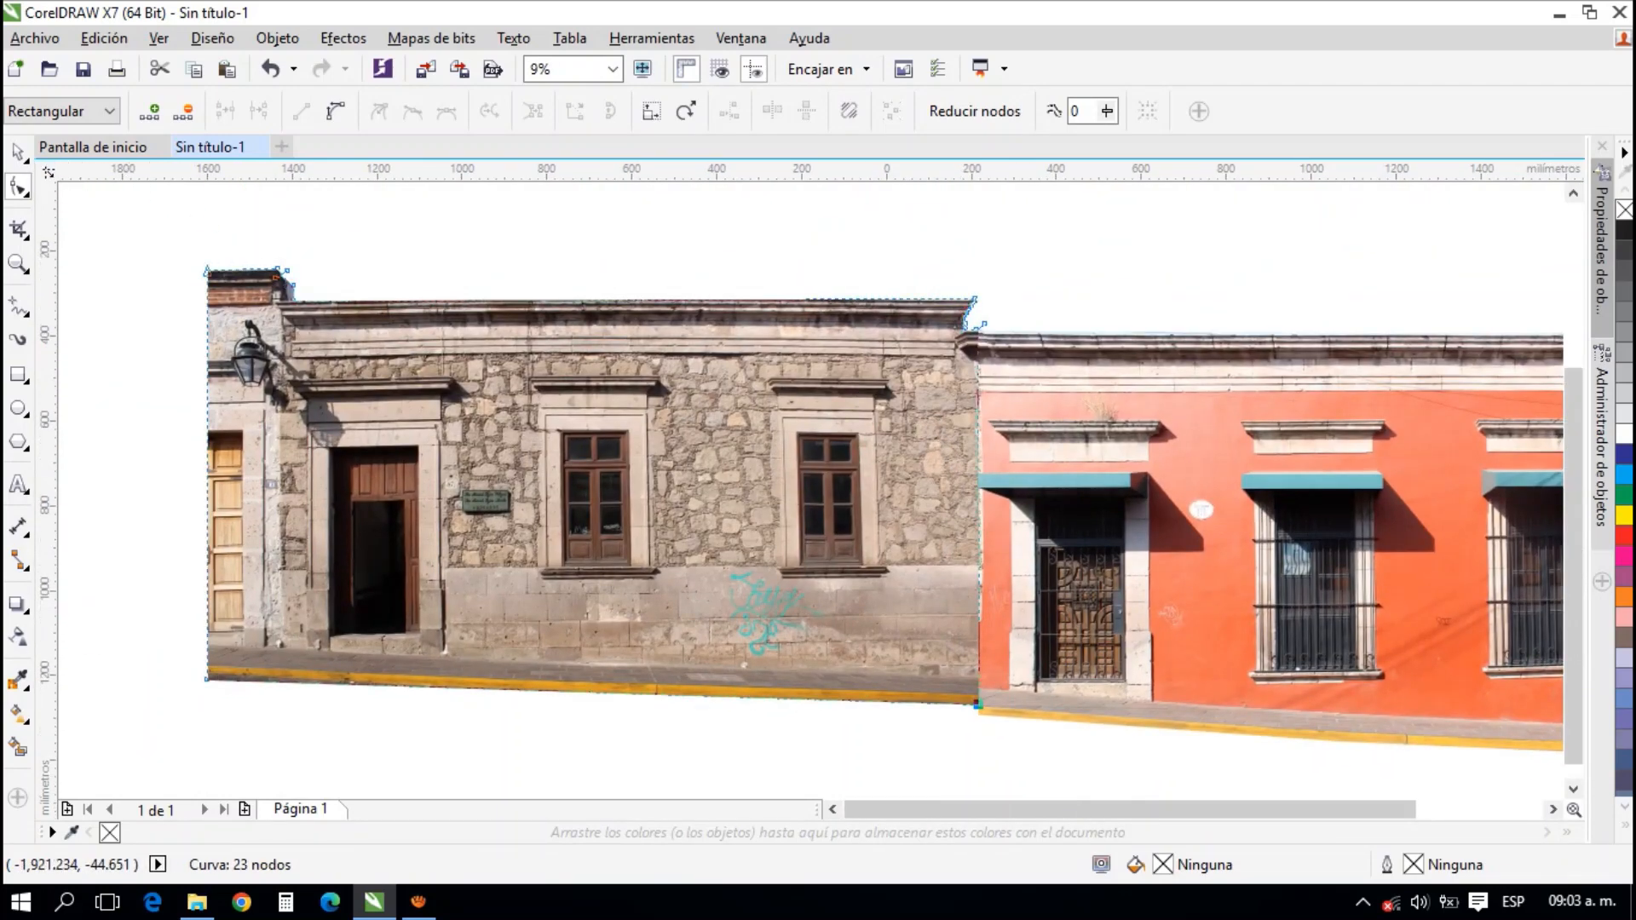
Draw a horizontal guide line about 2,452 mm long from the joined cornices across the stone facade and beyond its far edge
click(29, 152)
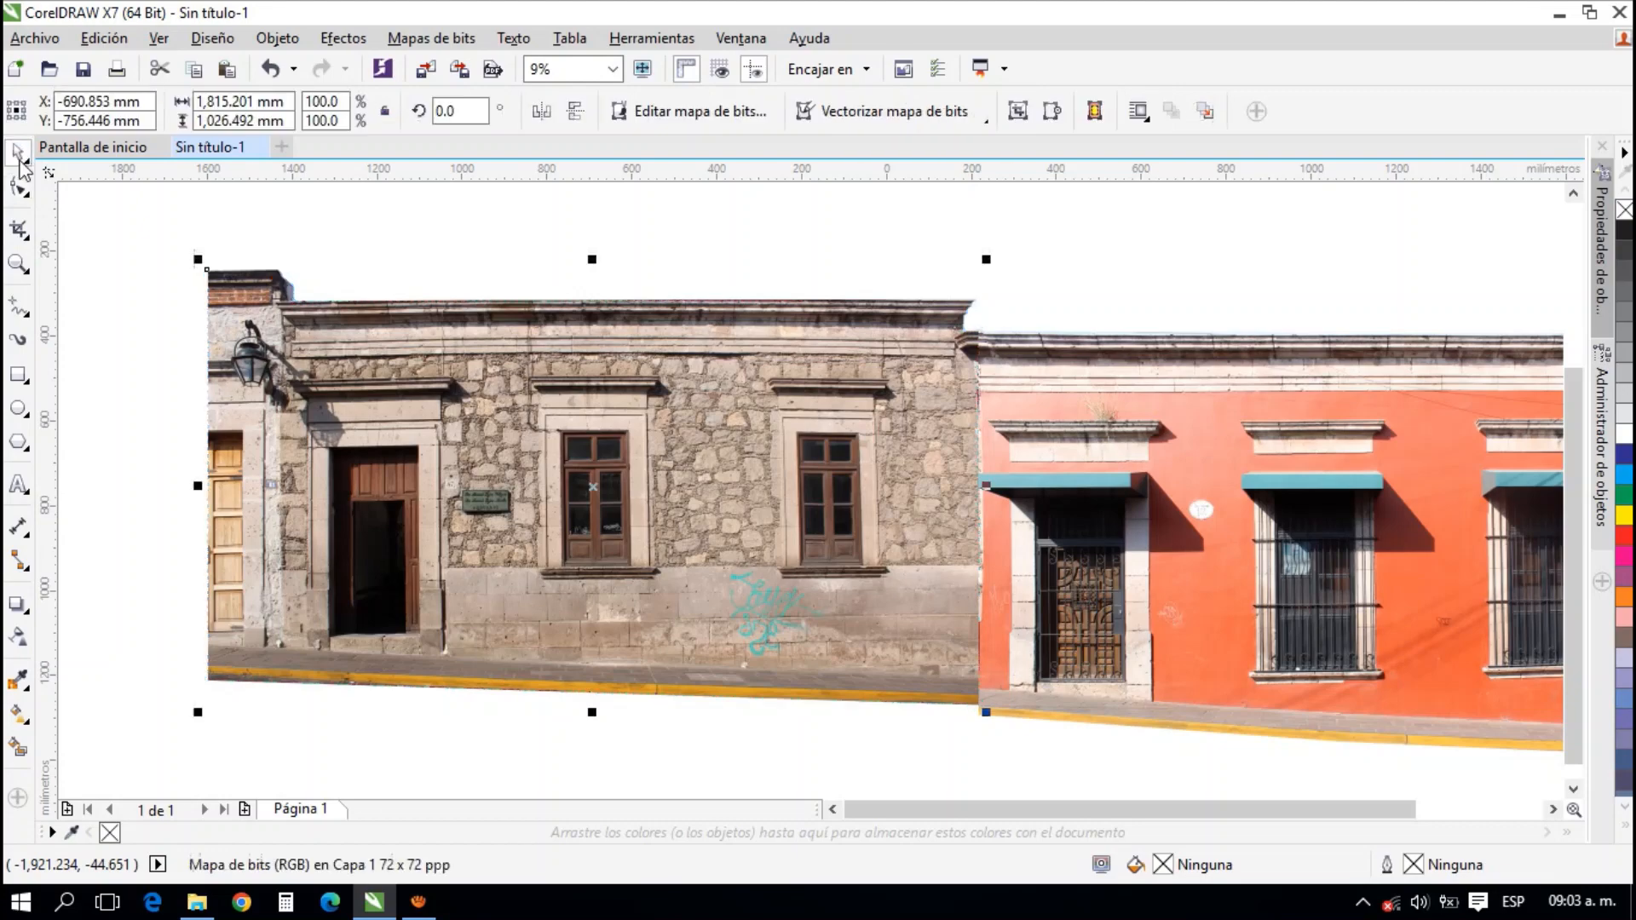
click(21, 313)
click(106, 307)
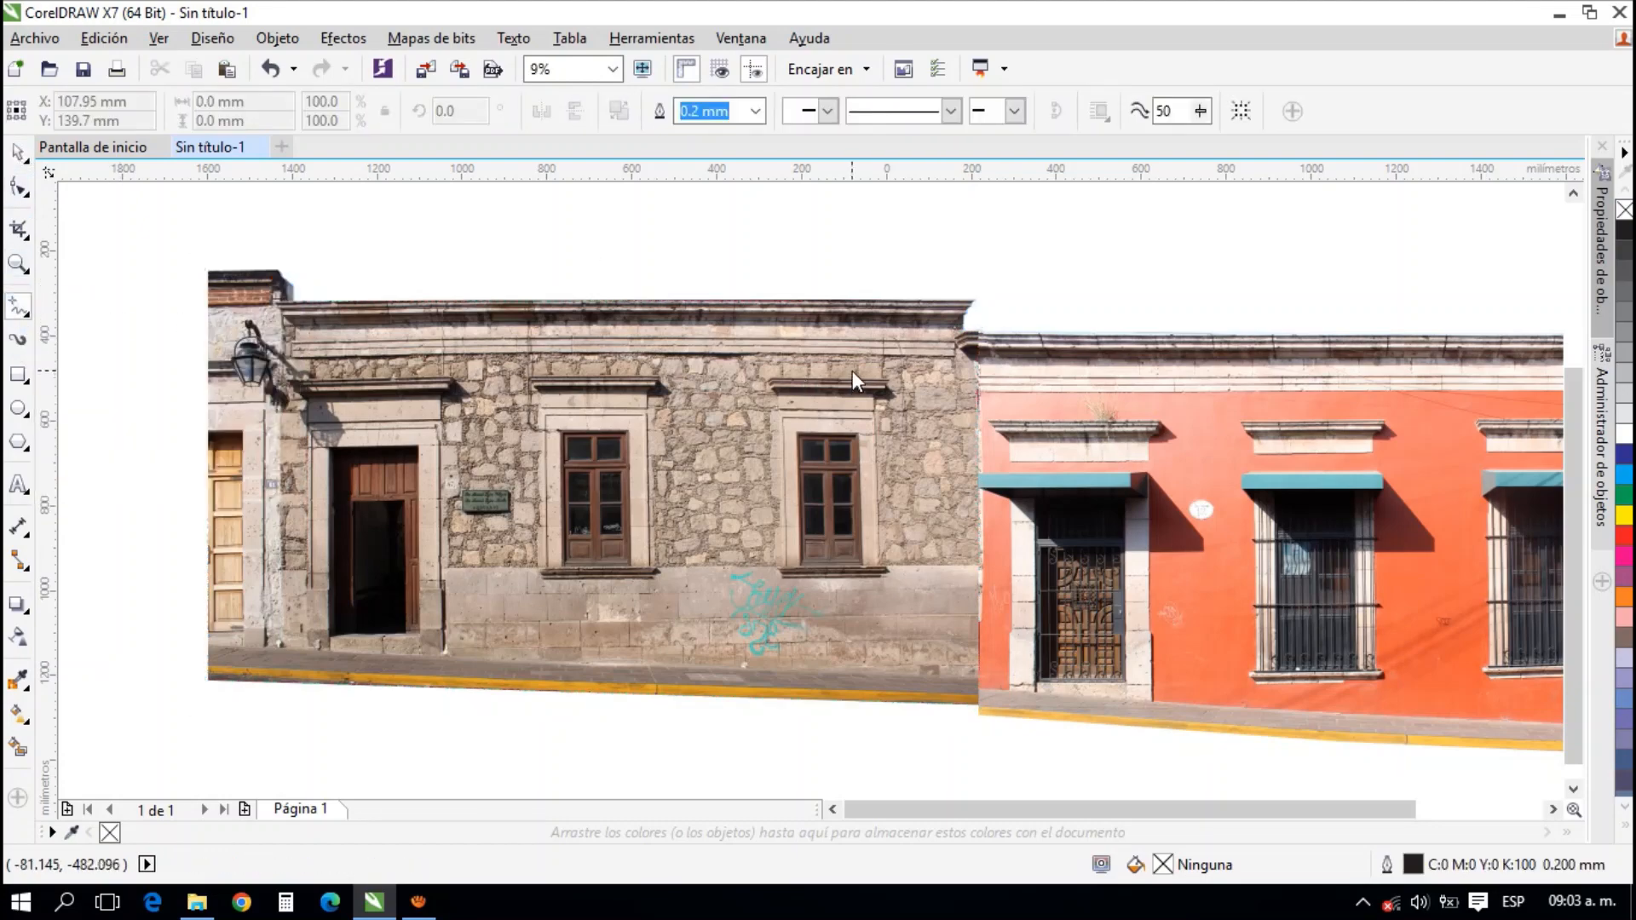
scroll(956, 332, up, 4)
scroll(956, 332, up, 2)
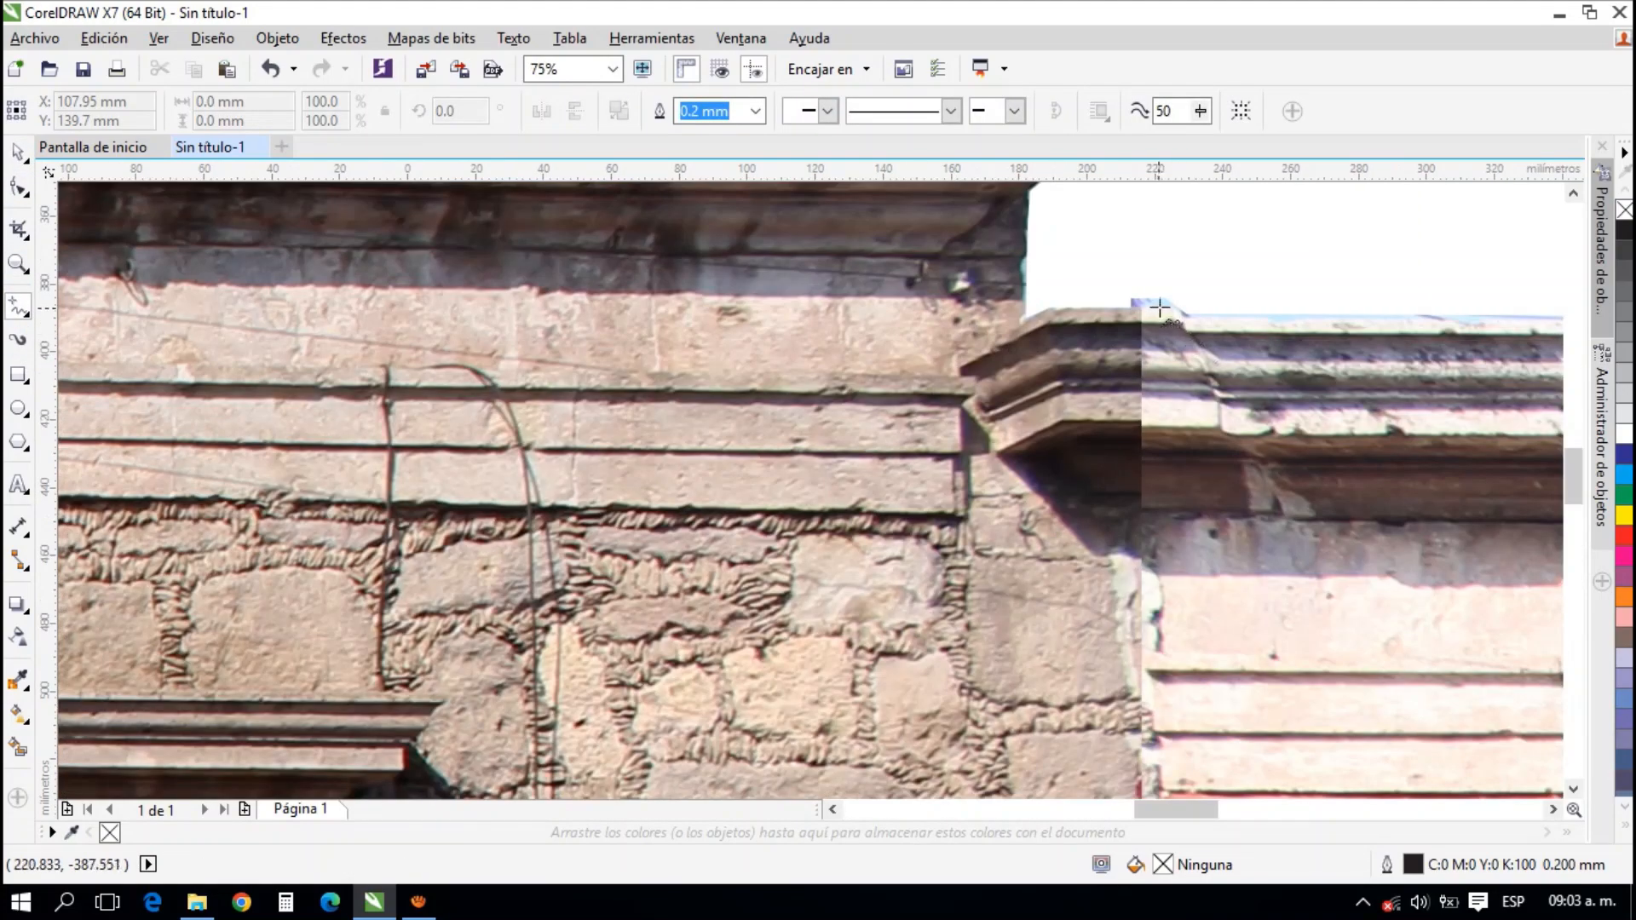
scroll(1161, 308, up, 3)
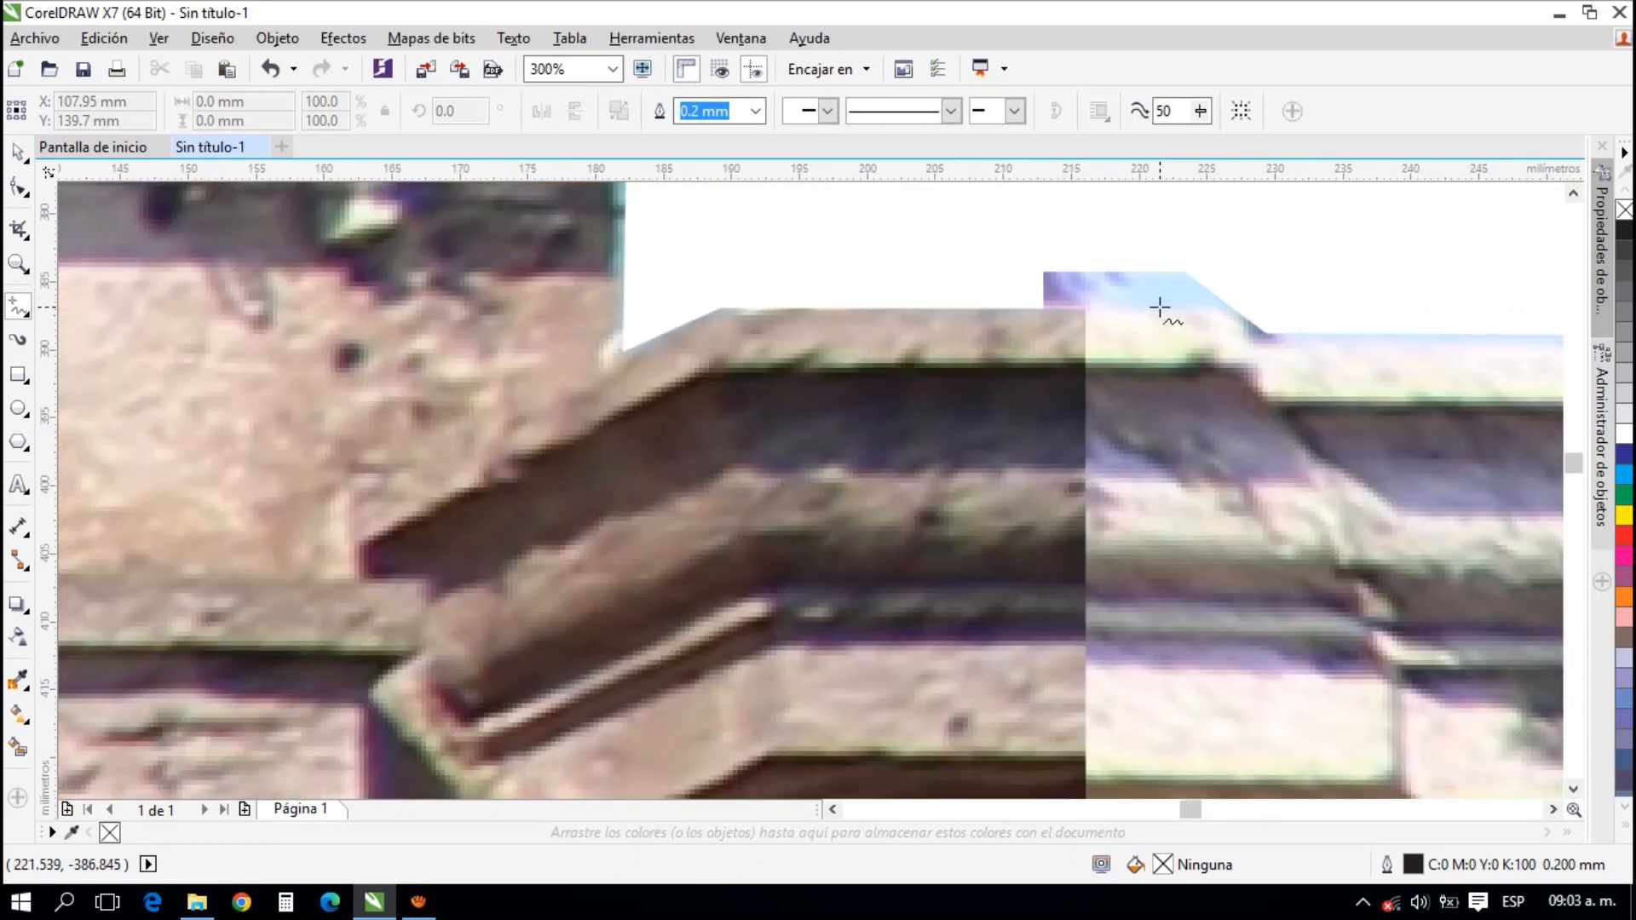
click(1160, 307)
scroll(874, 320, down, 3)
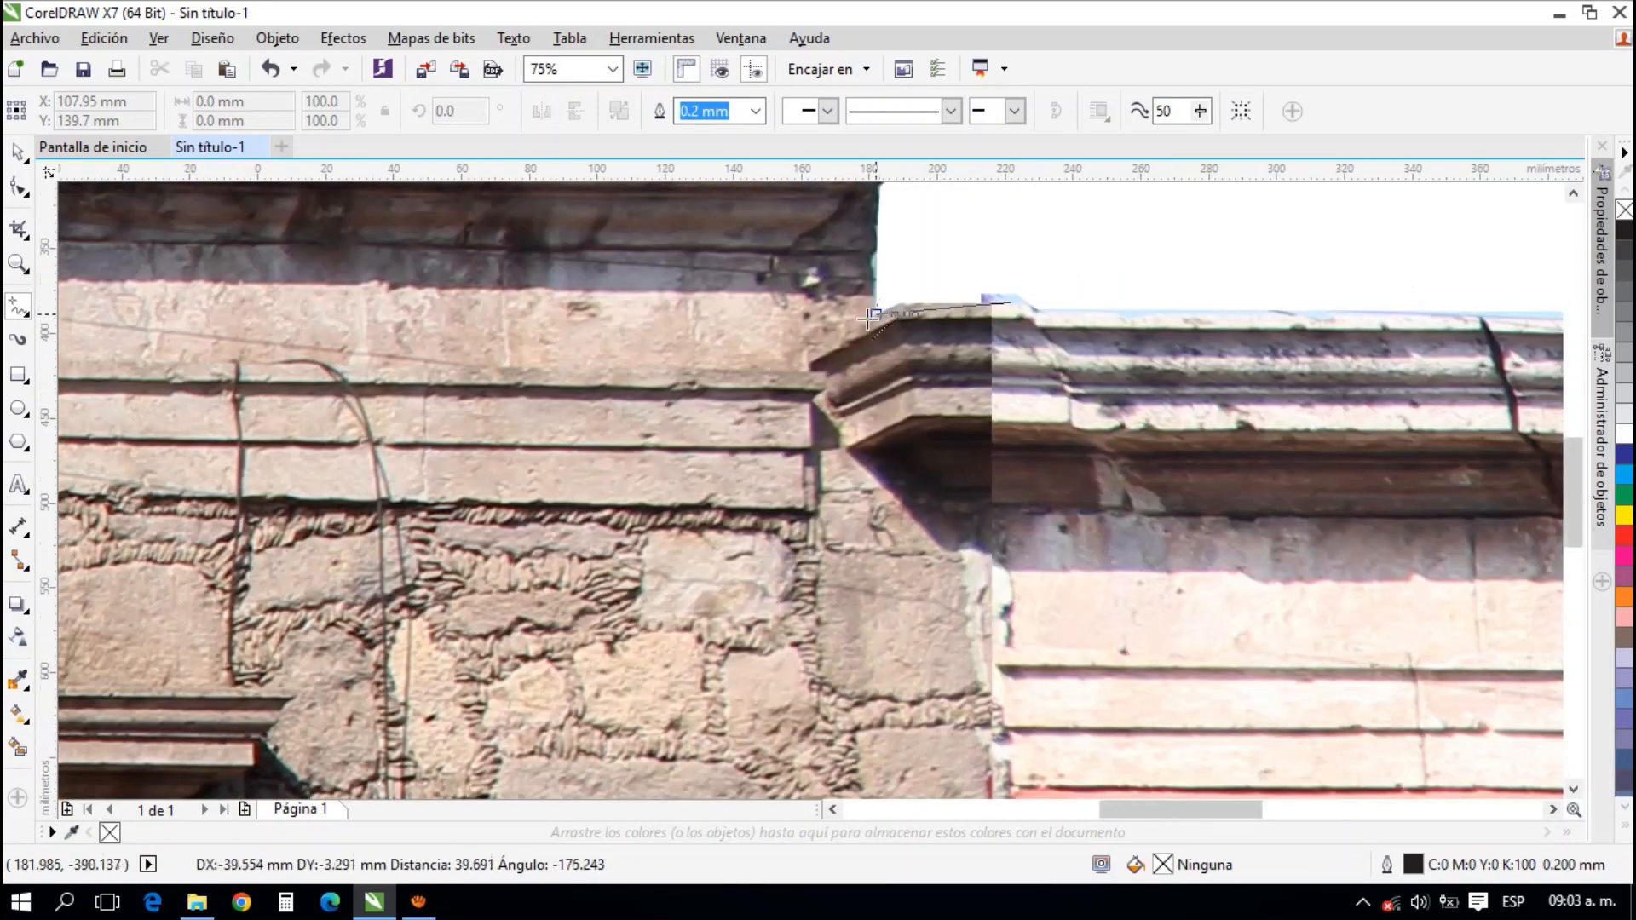
scroll(869, 318, down, 5)
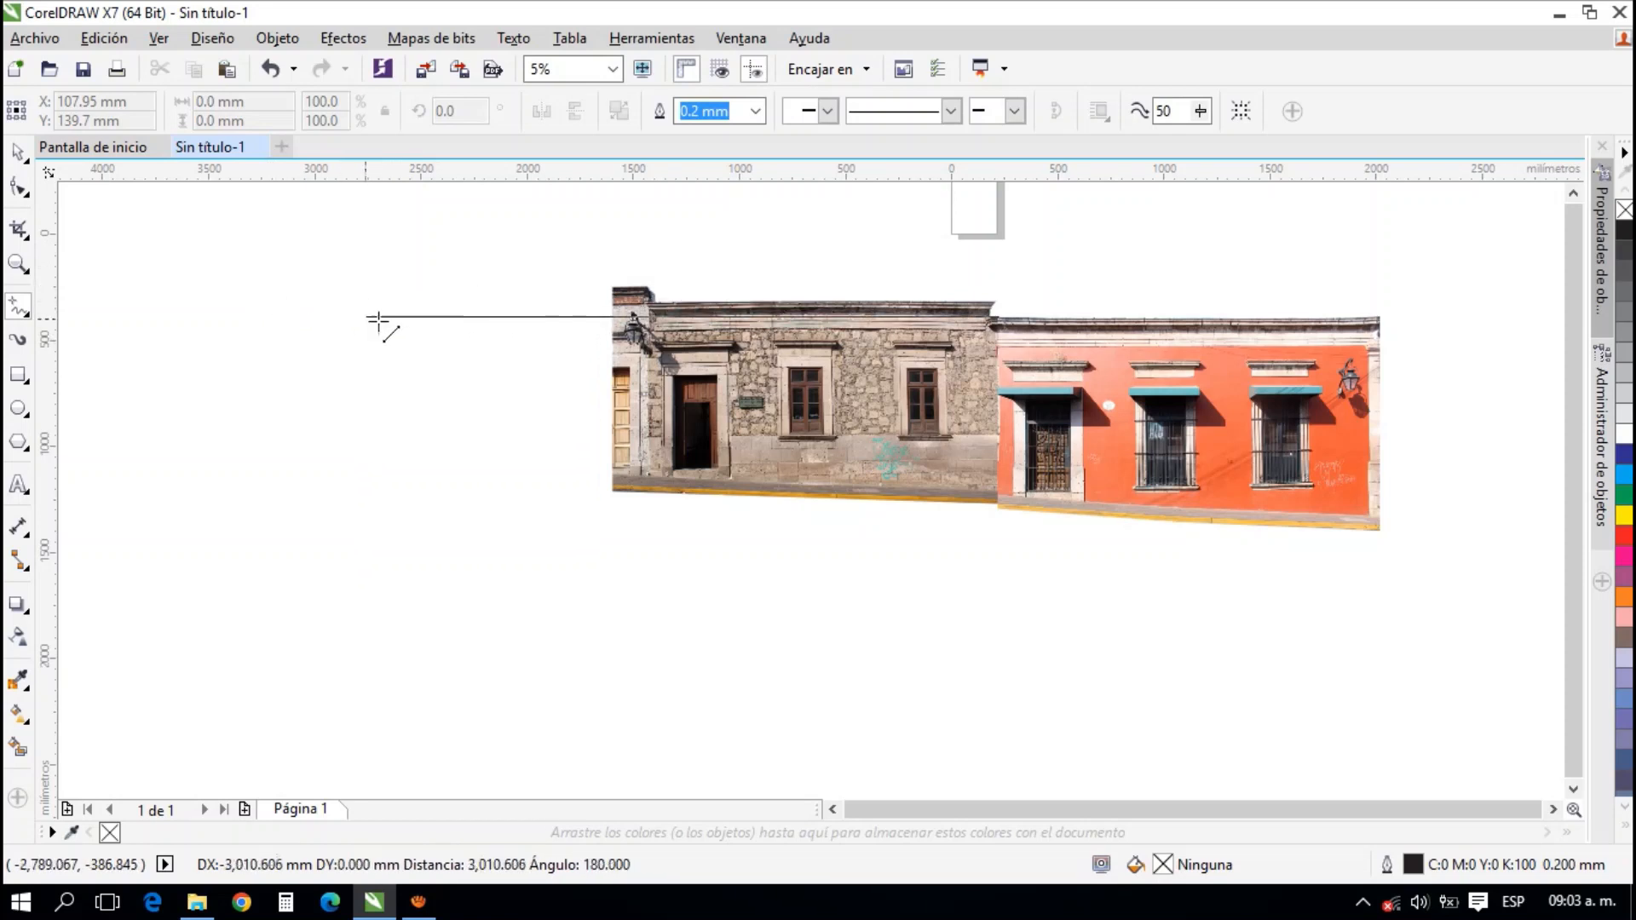
click(478, 336)
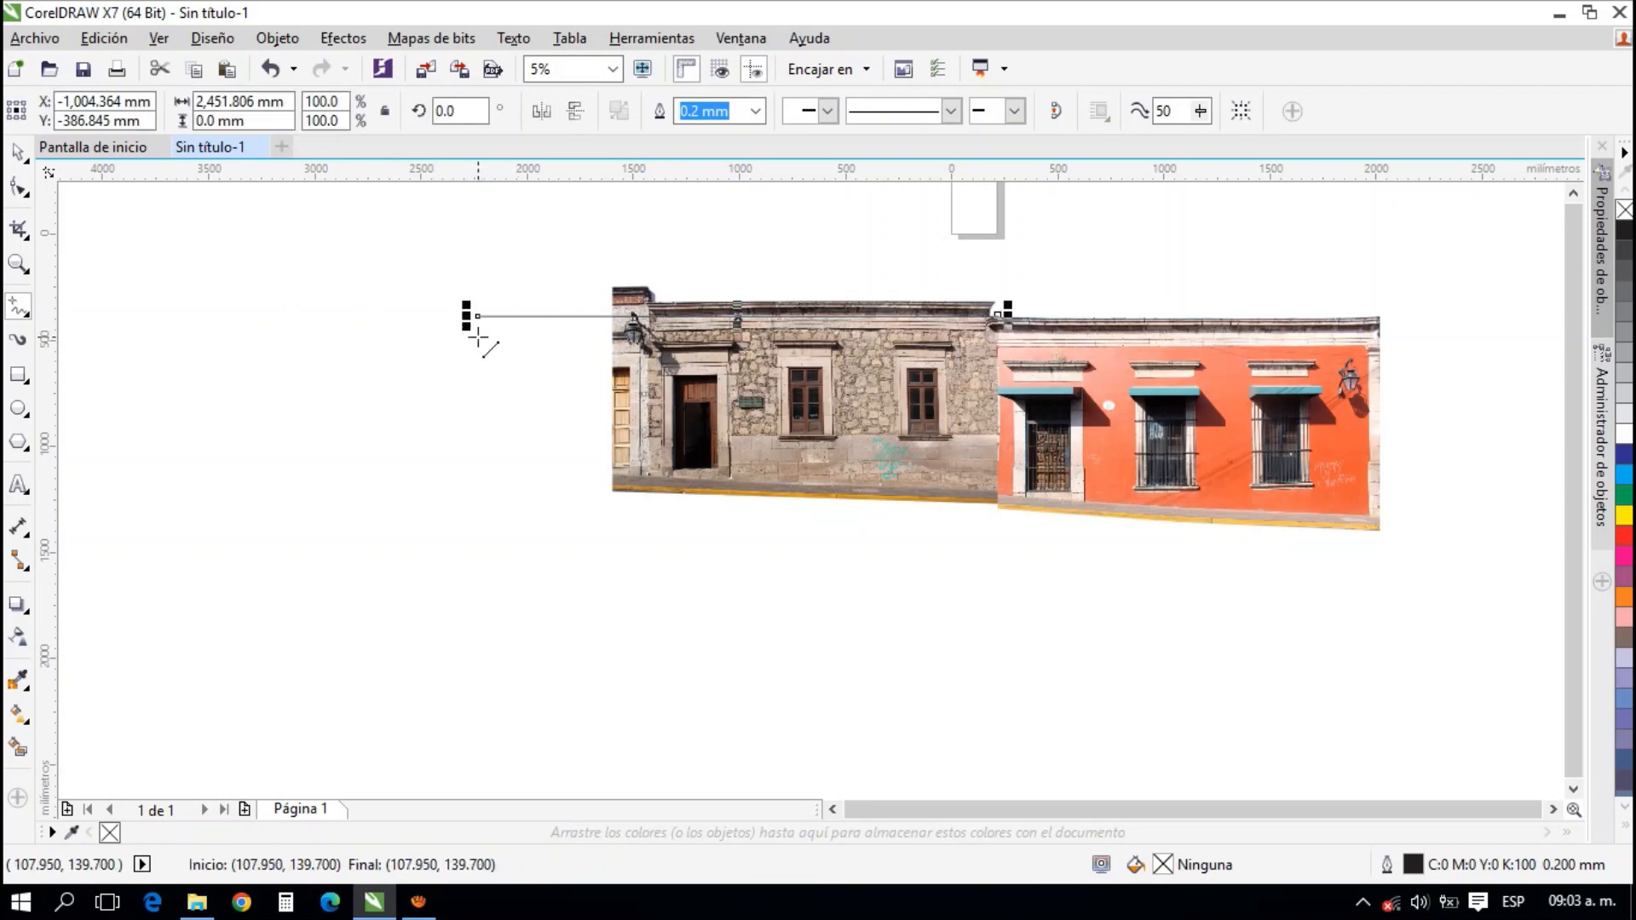
Draw a second horizontal guide line about 2,342 mm long from the base of the coral wall past the stone facade
scroll(1004, 494, up, 5)
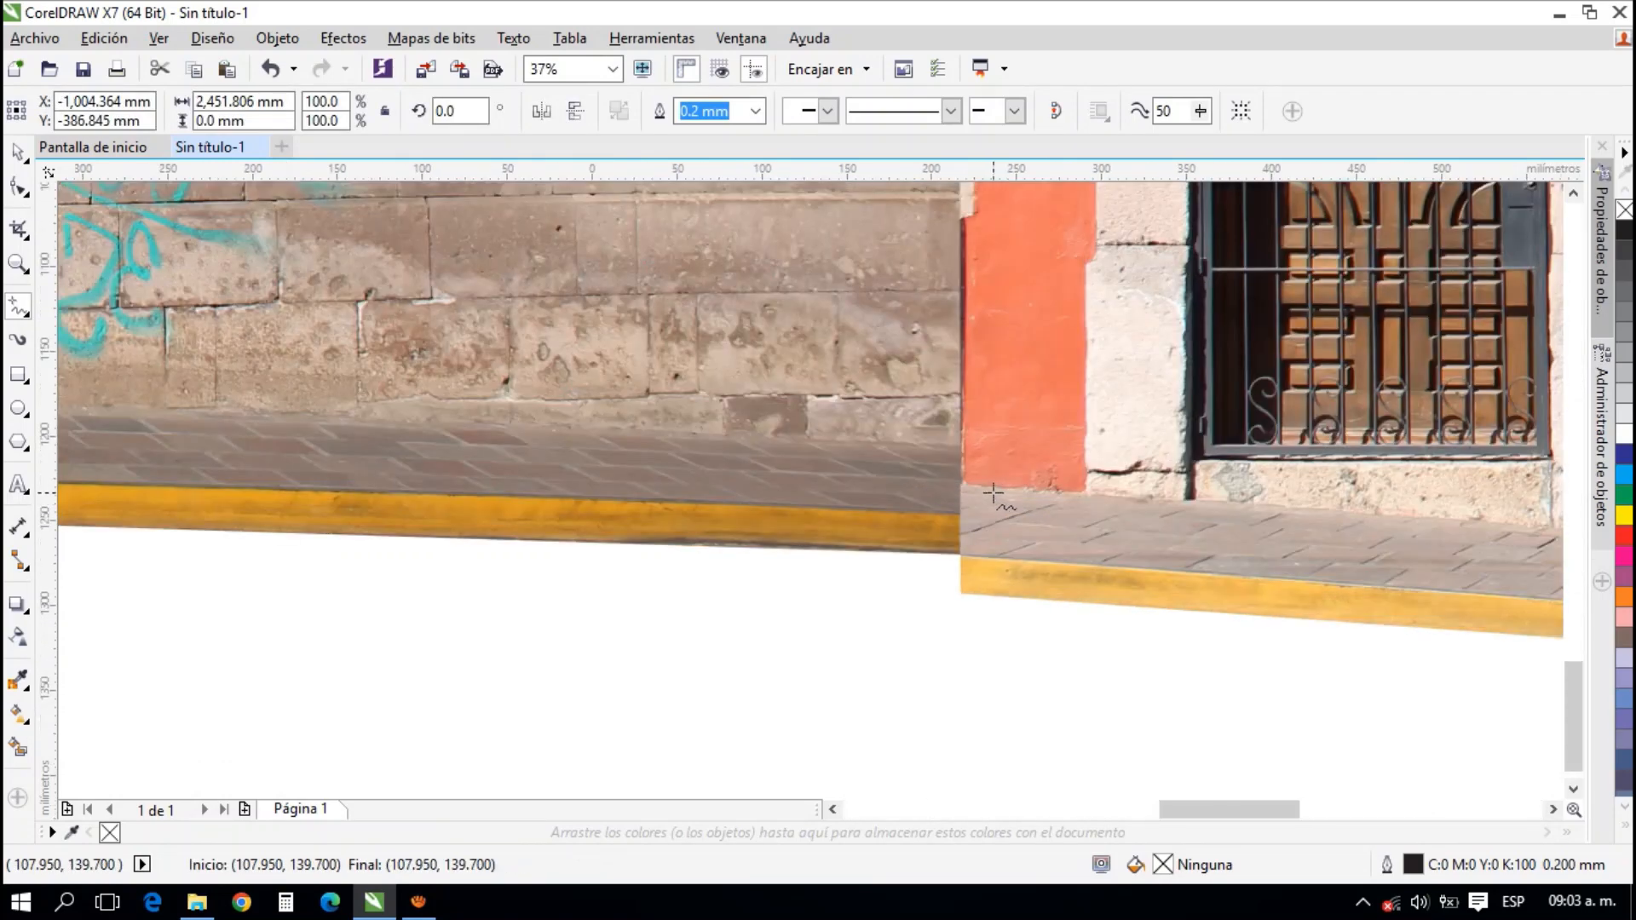
scroll(993, 494, up, 4)
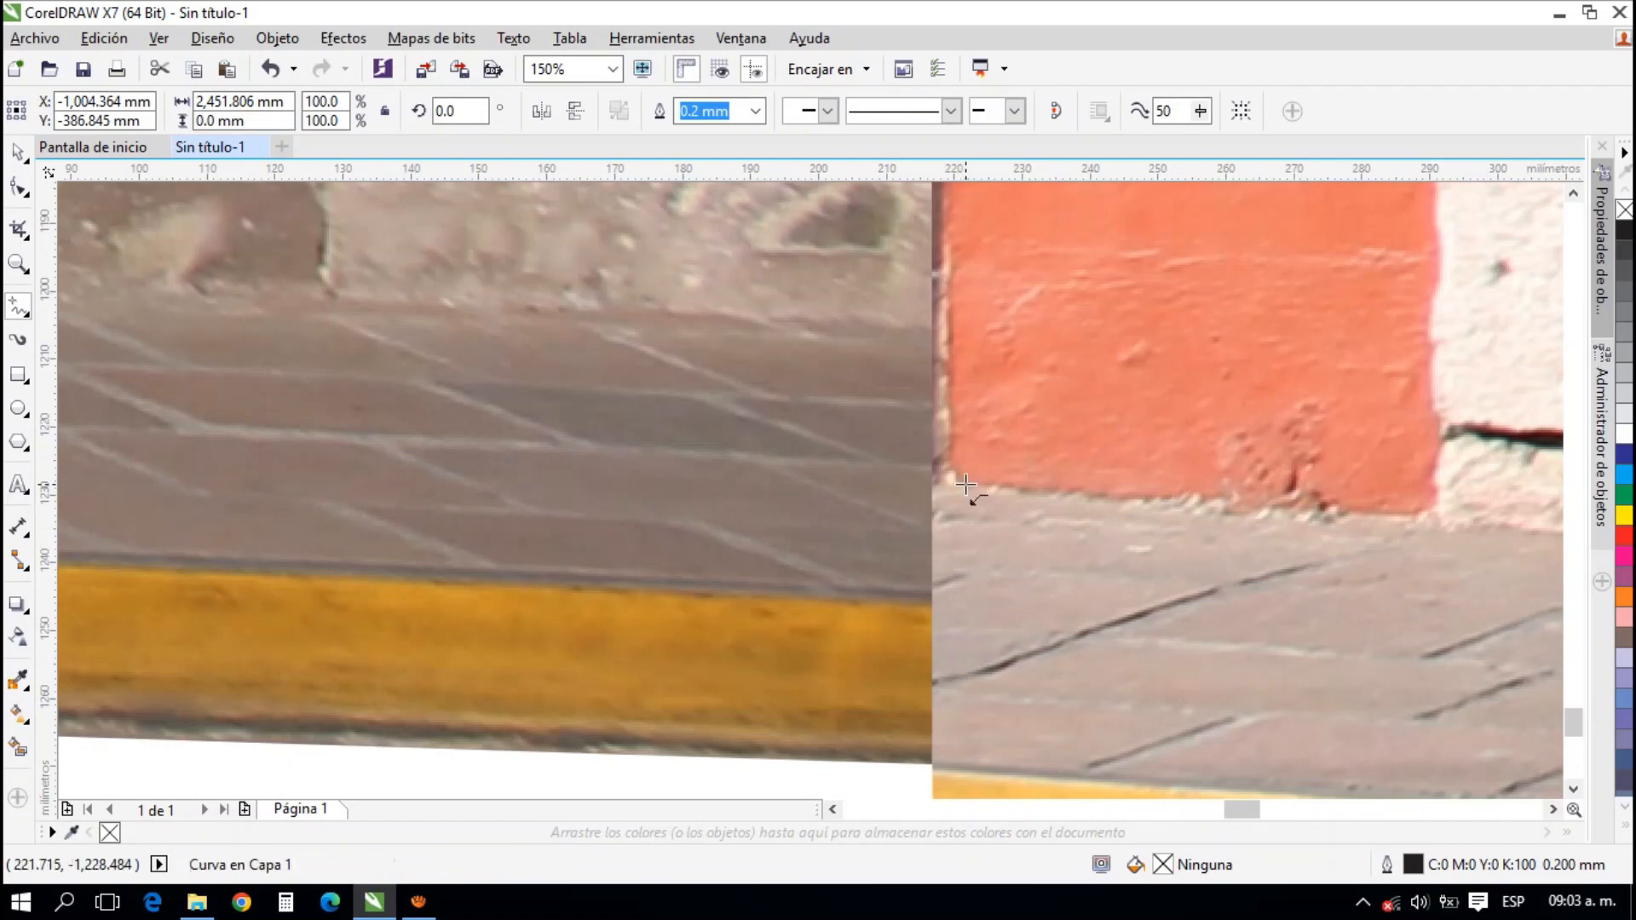
click(954, 484)
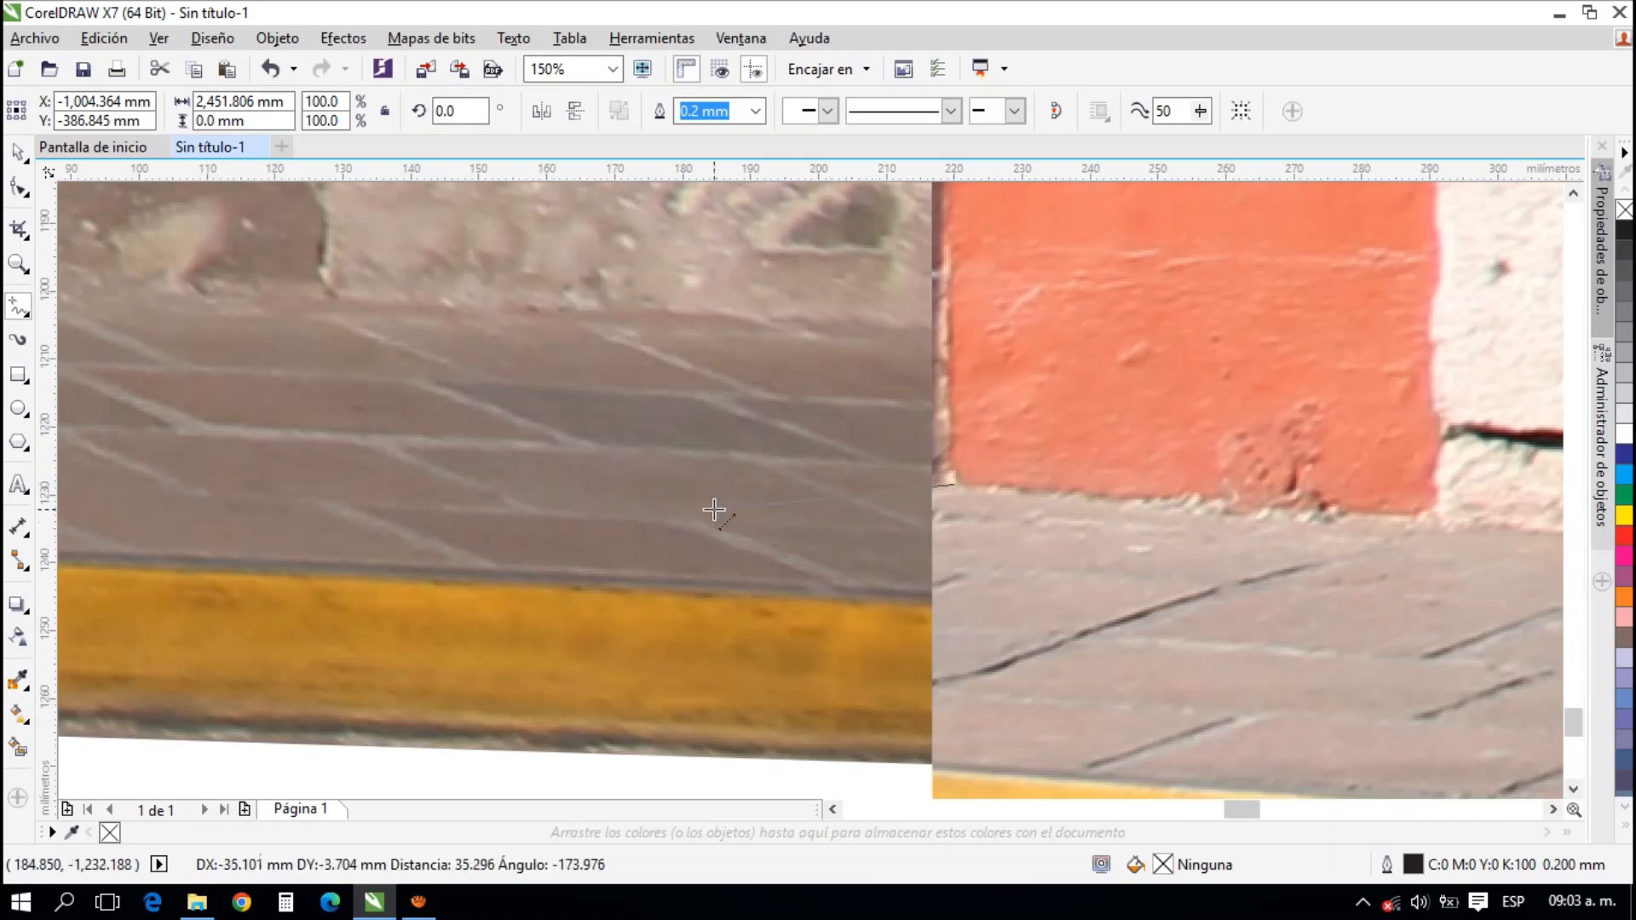
scroll(657, 497, down, 2)
scroll(1154, 466, down, 6)
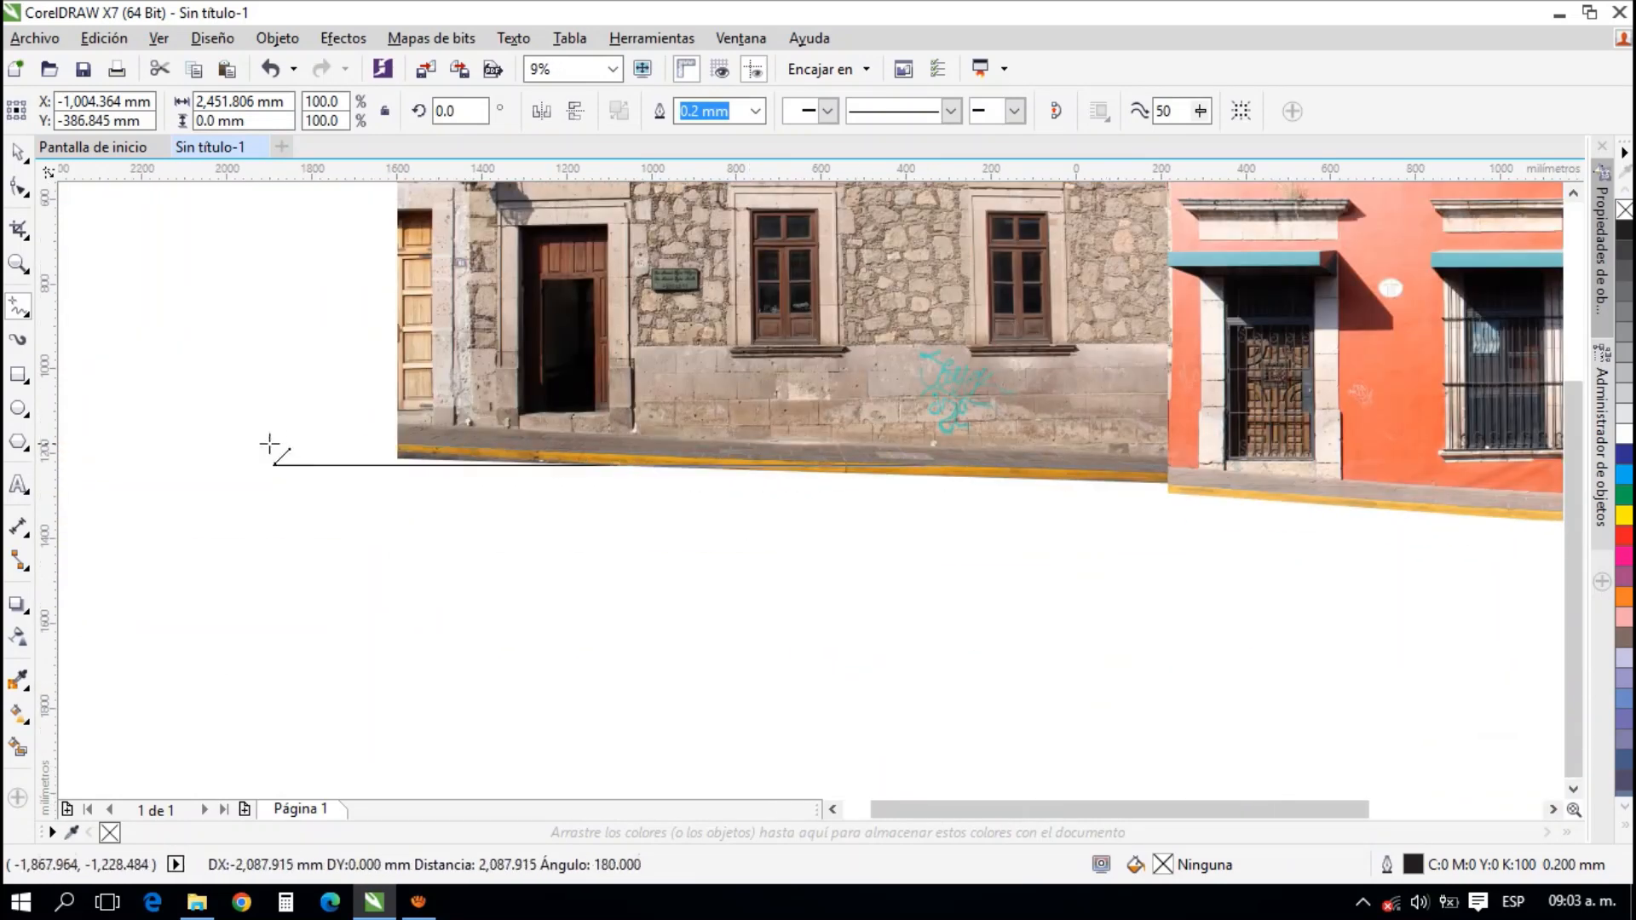
click(173, 453)
Enlarge the stone photo proportionally to about 101.1%, keeping its upper corner at the coral facade fixed, and check the cornice joint
click(17, 154)
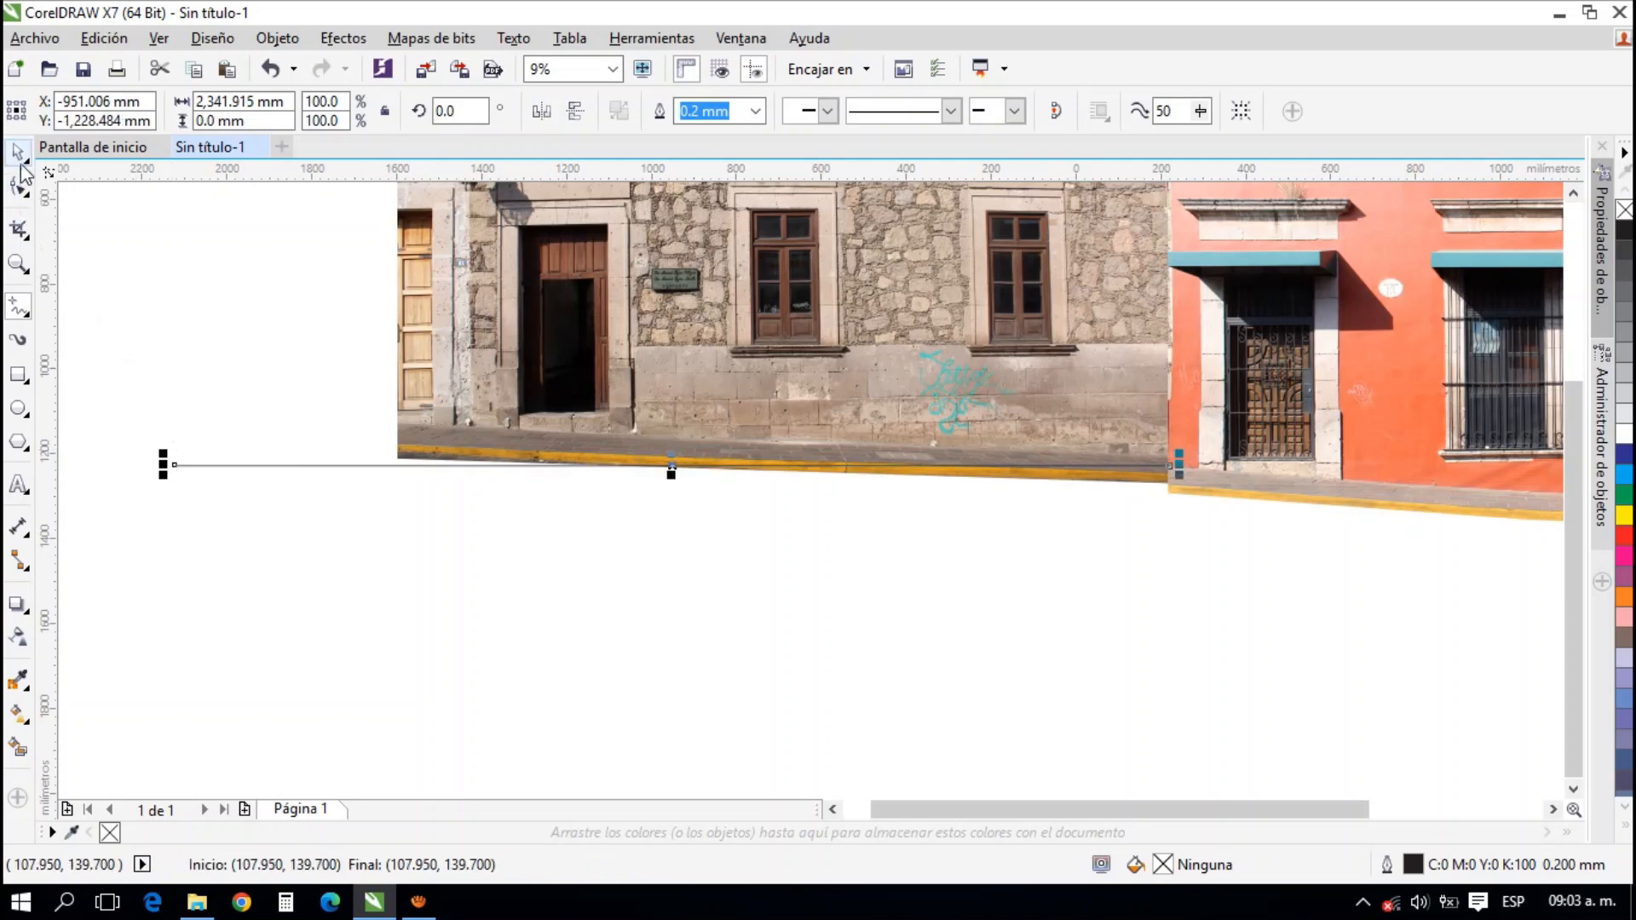
click(669, 394)
scroll(882, 404, up, 1)
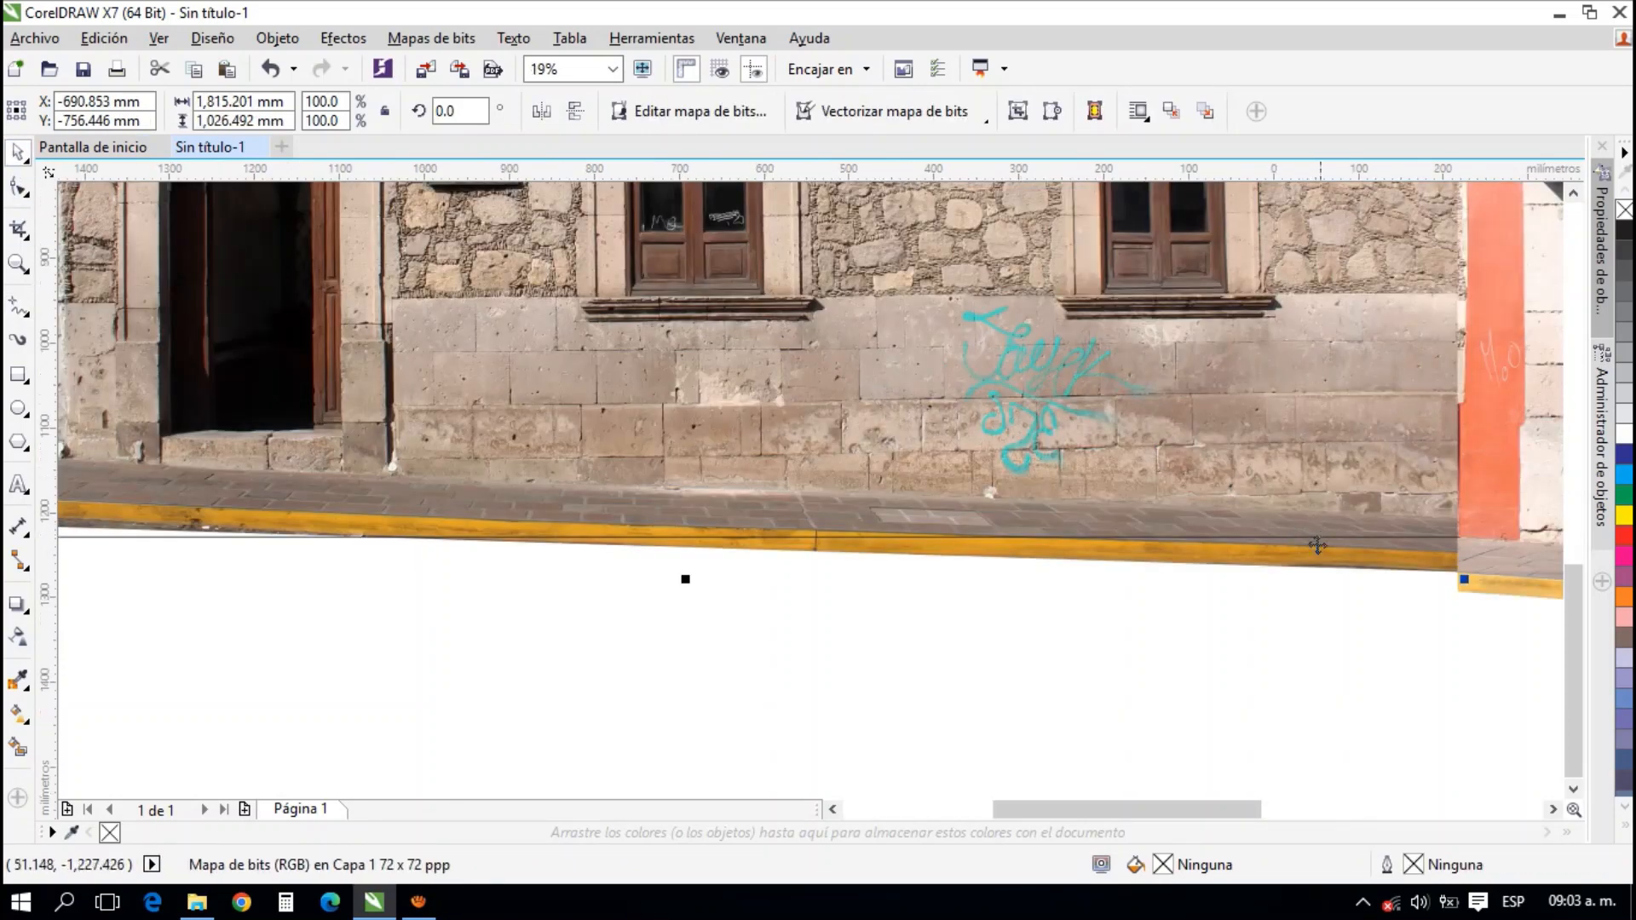
scroll(1125, 555, down, 1)
scroll(986, 555, up, 1)
scroll(784, 557, down, 1)
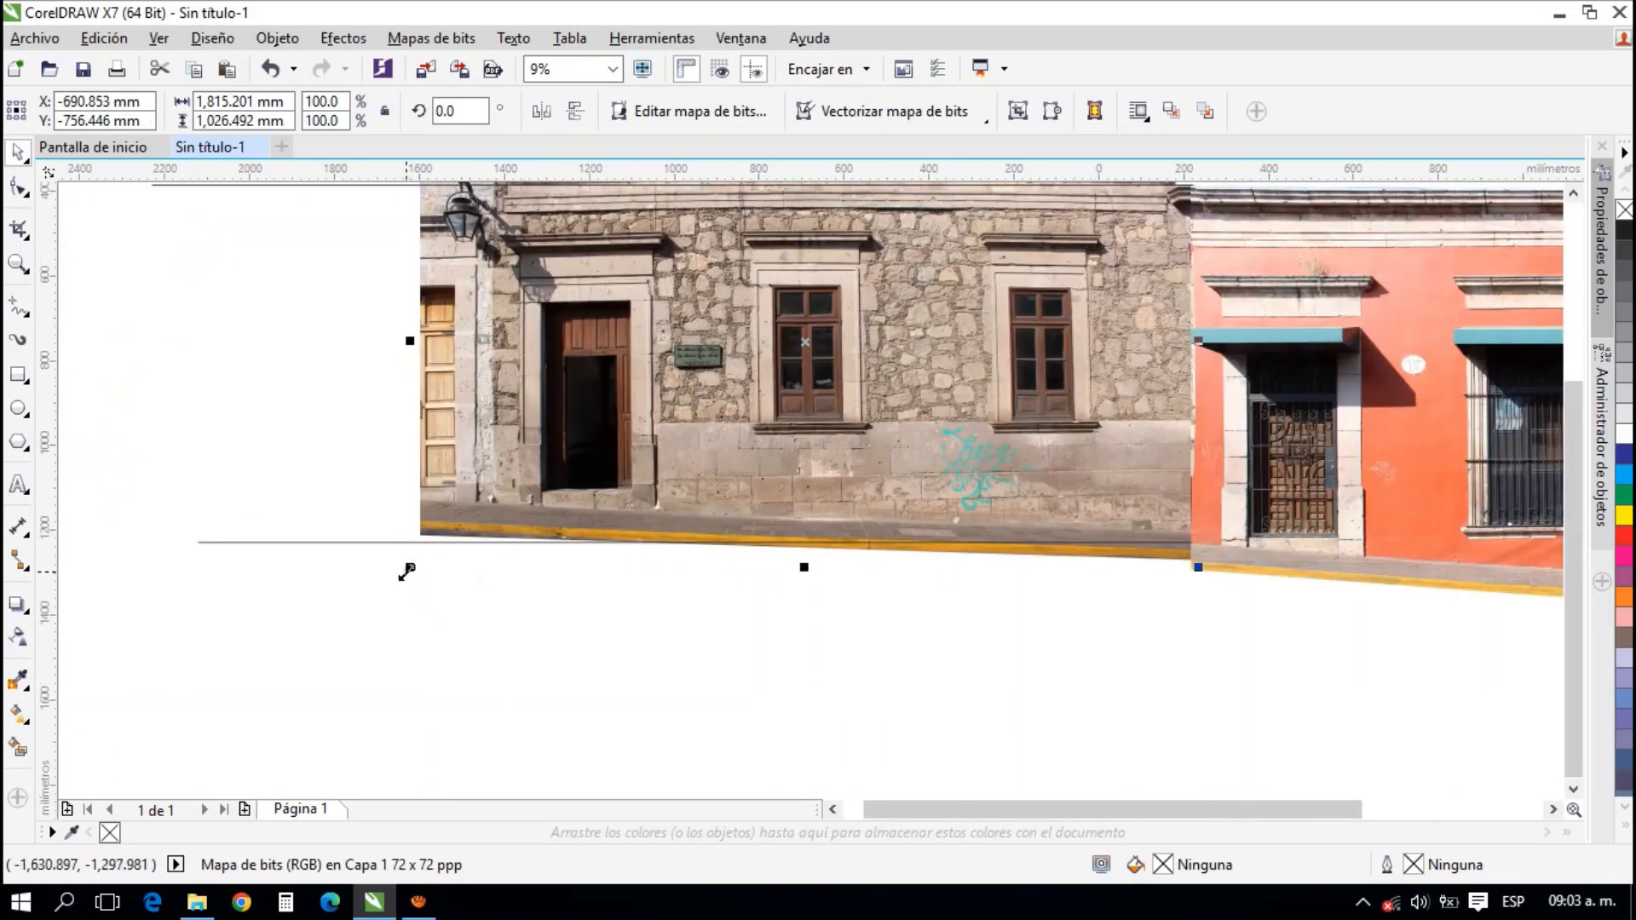
drag(406, 571, 398, 575)
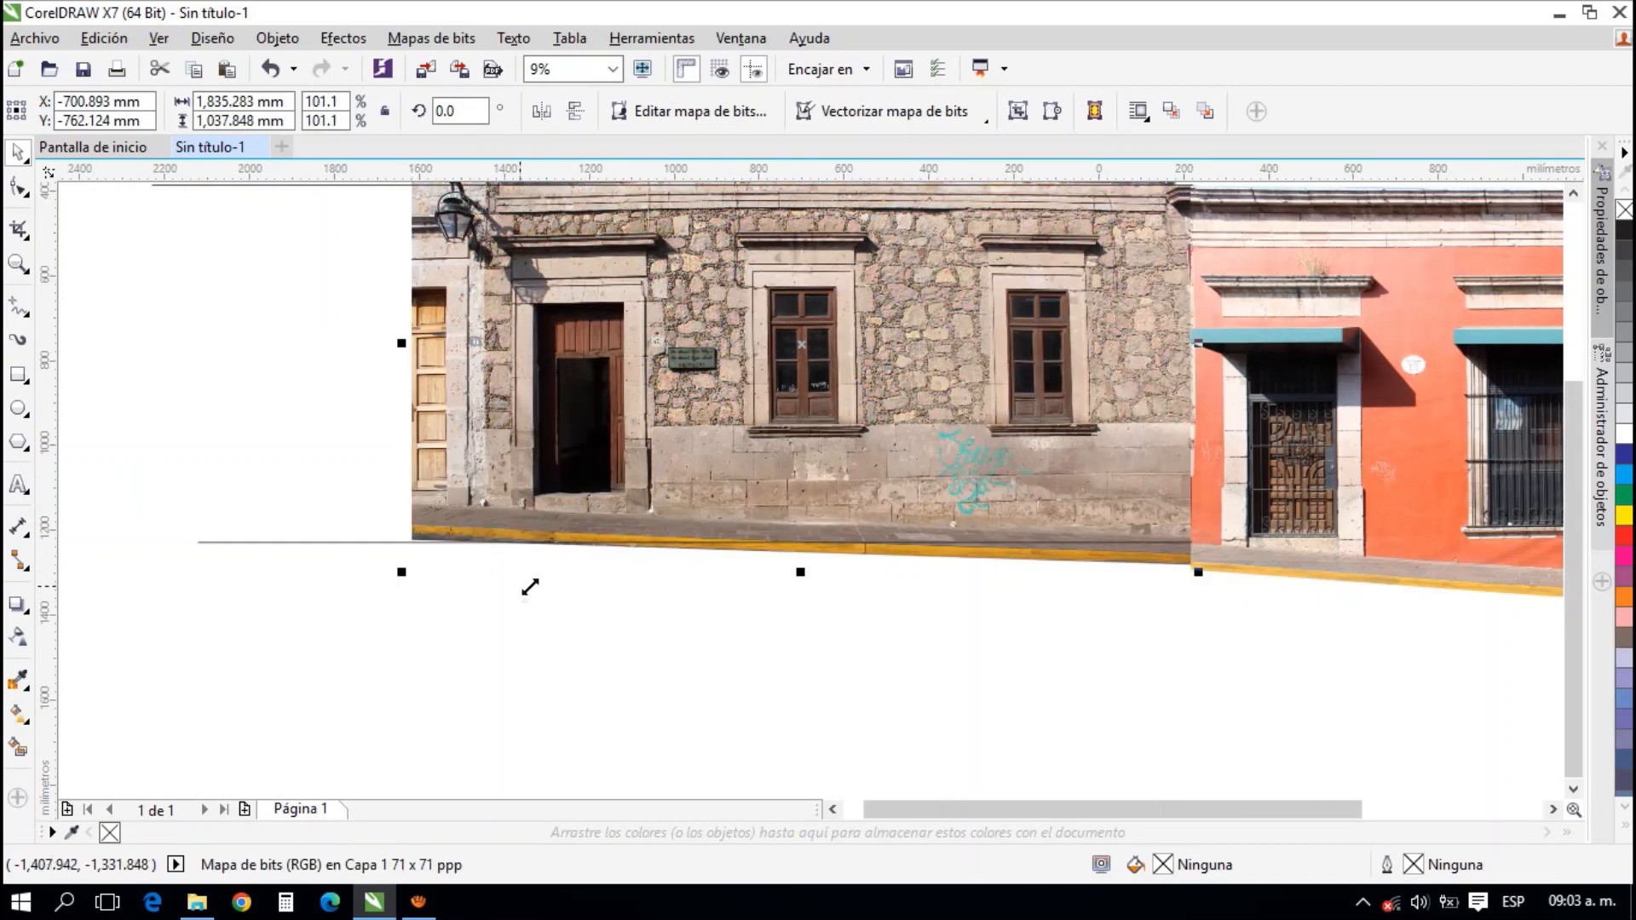
scroll(1161, 559, up, 1)
scroll(1034, 577, down, 1)
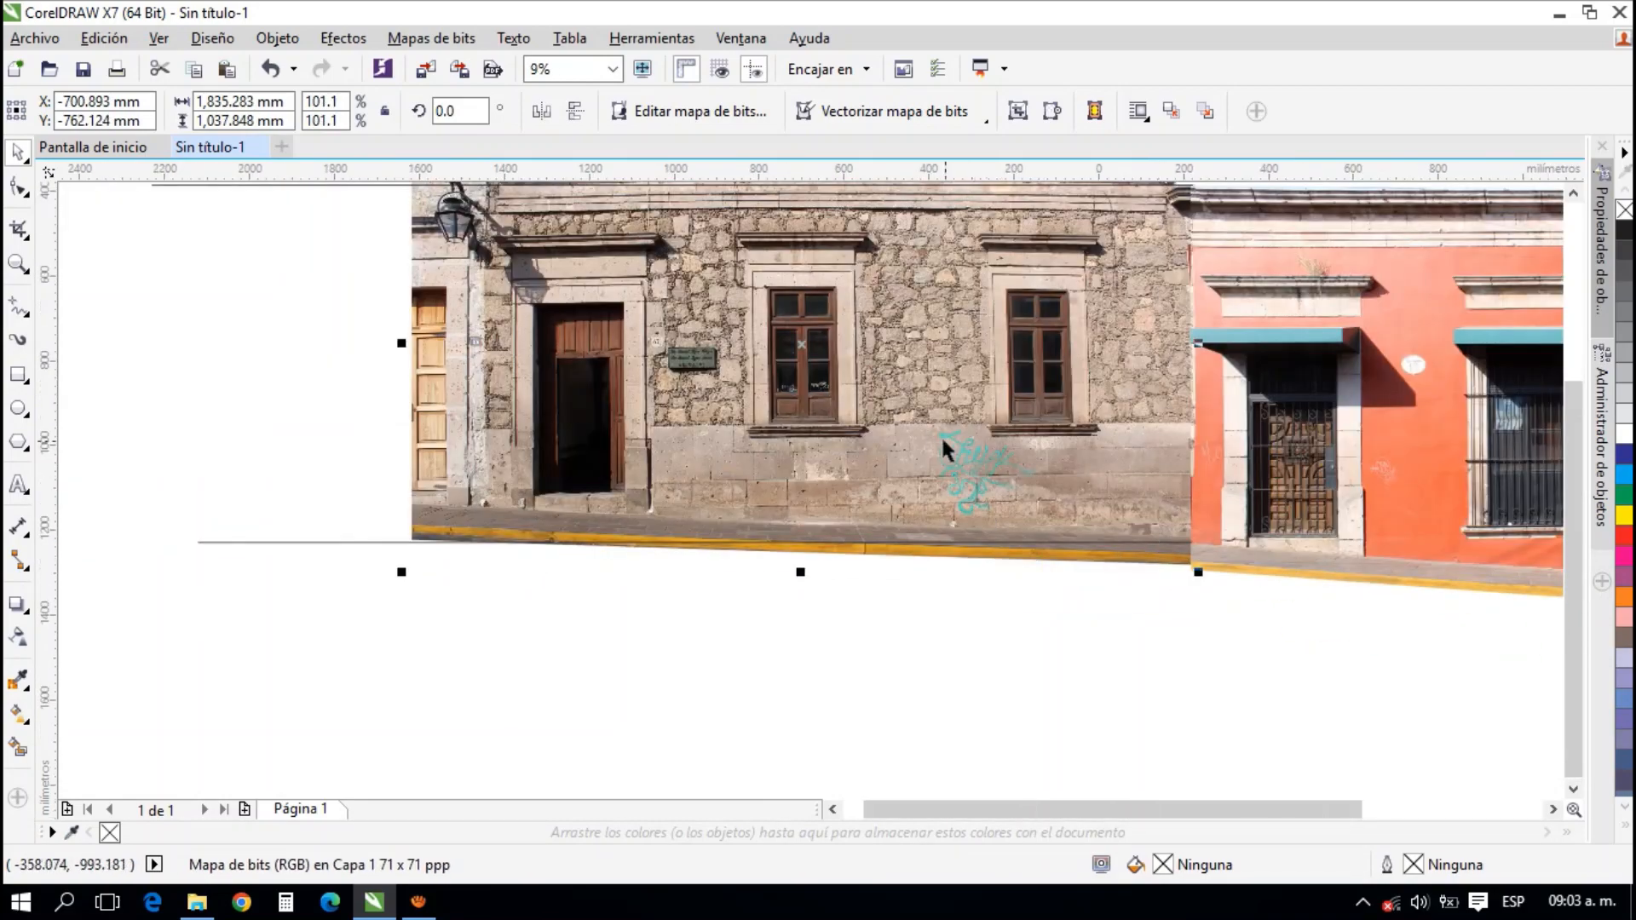
scroll(1067, 228, up, 1)
scroll(1222, 334, up, 1)
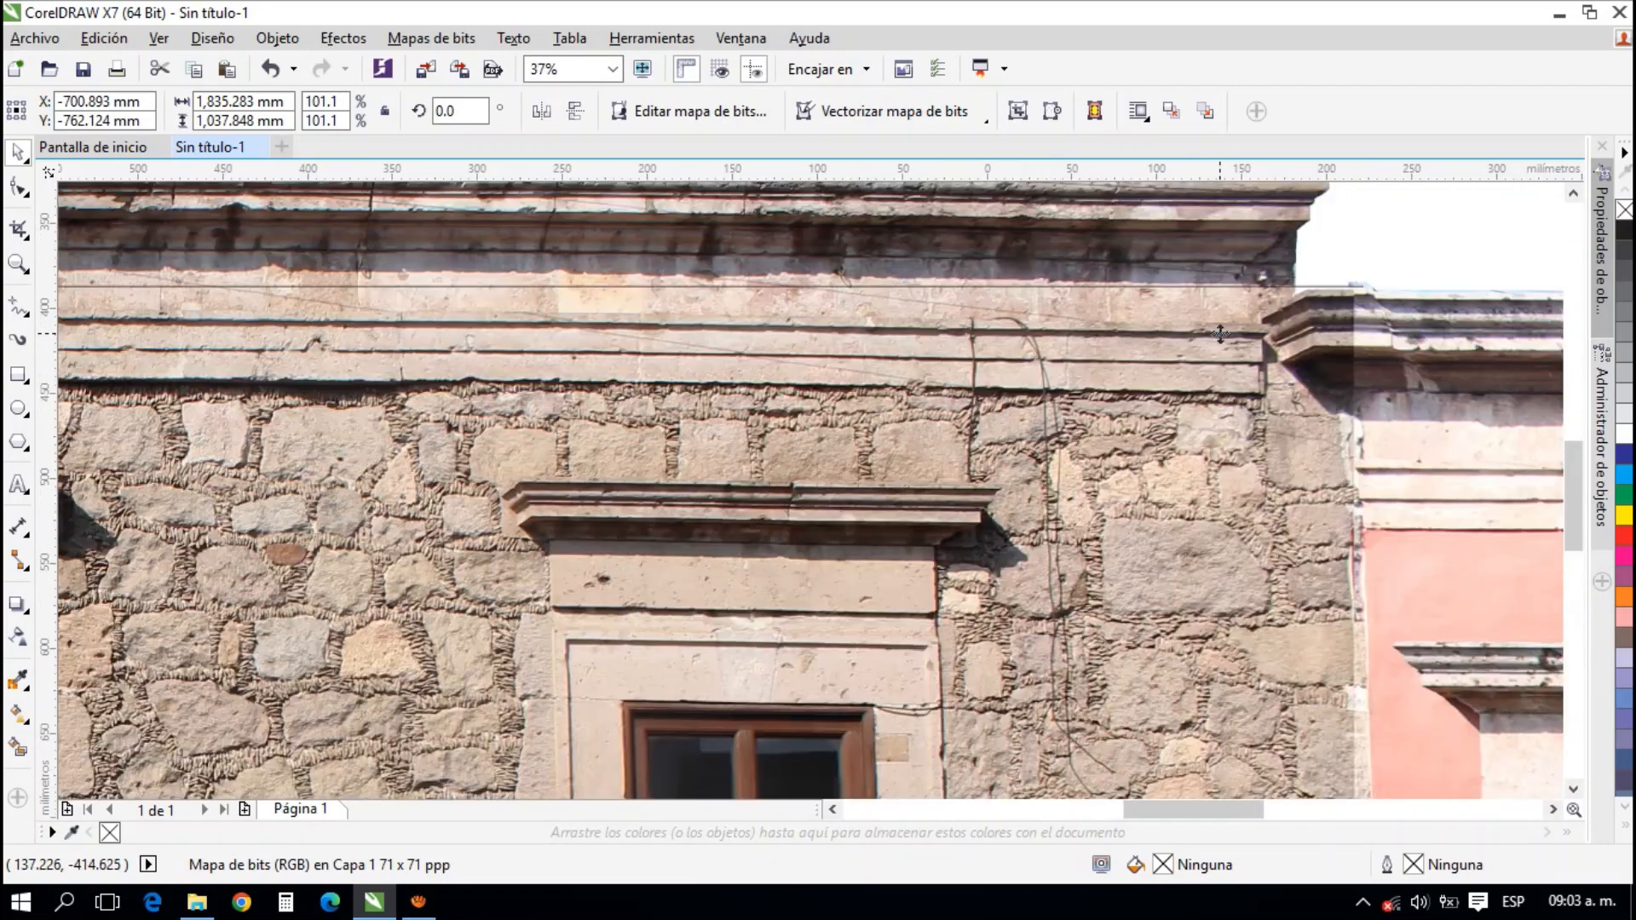
Enlarge the stone photo proportionally to about 101.9% and compare its base with the lower guide line
scroll(1220, 333, down, 2)
drag(541, 712, 318, 568)
scroll(1164, 547, up, 2)
scroll(995, 457, up, 2)
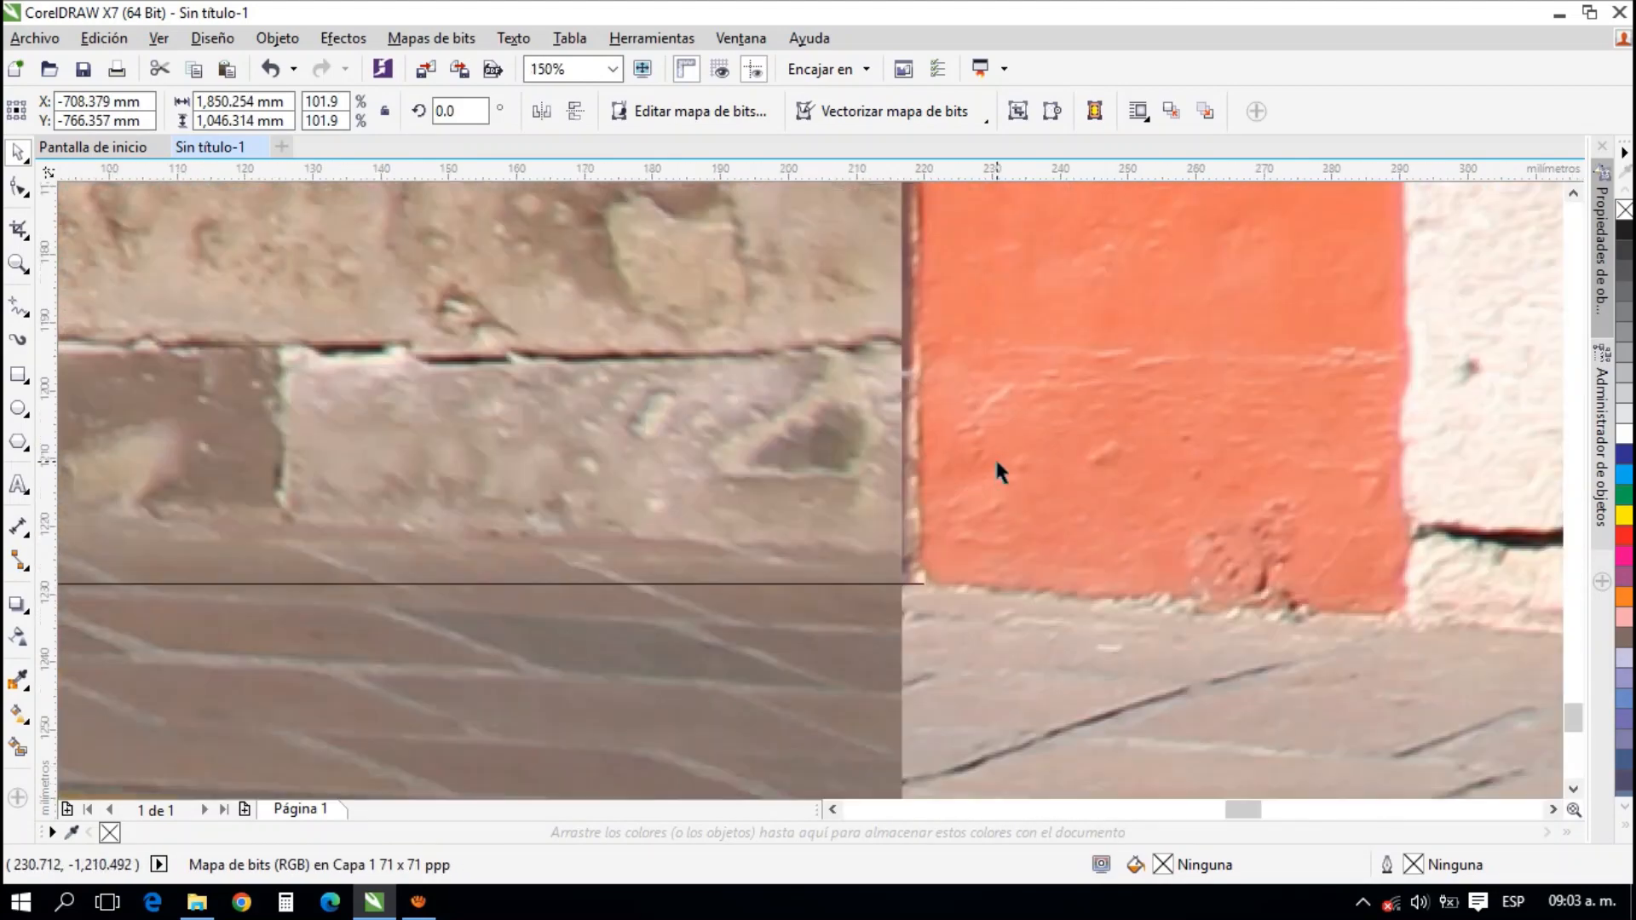
scroll(995, 457, down, 4)
scroll(194, 511, up, 1)
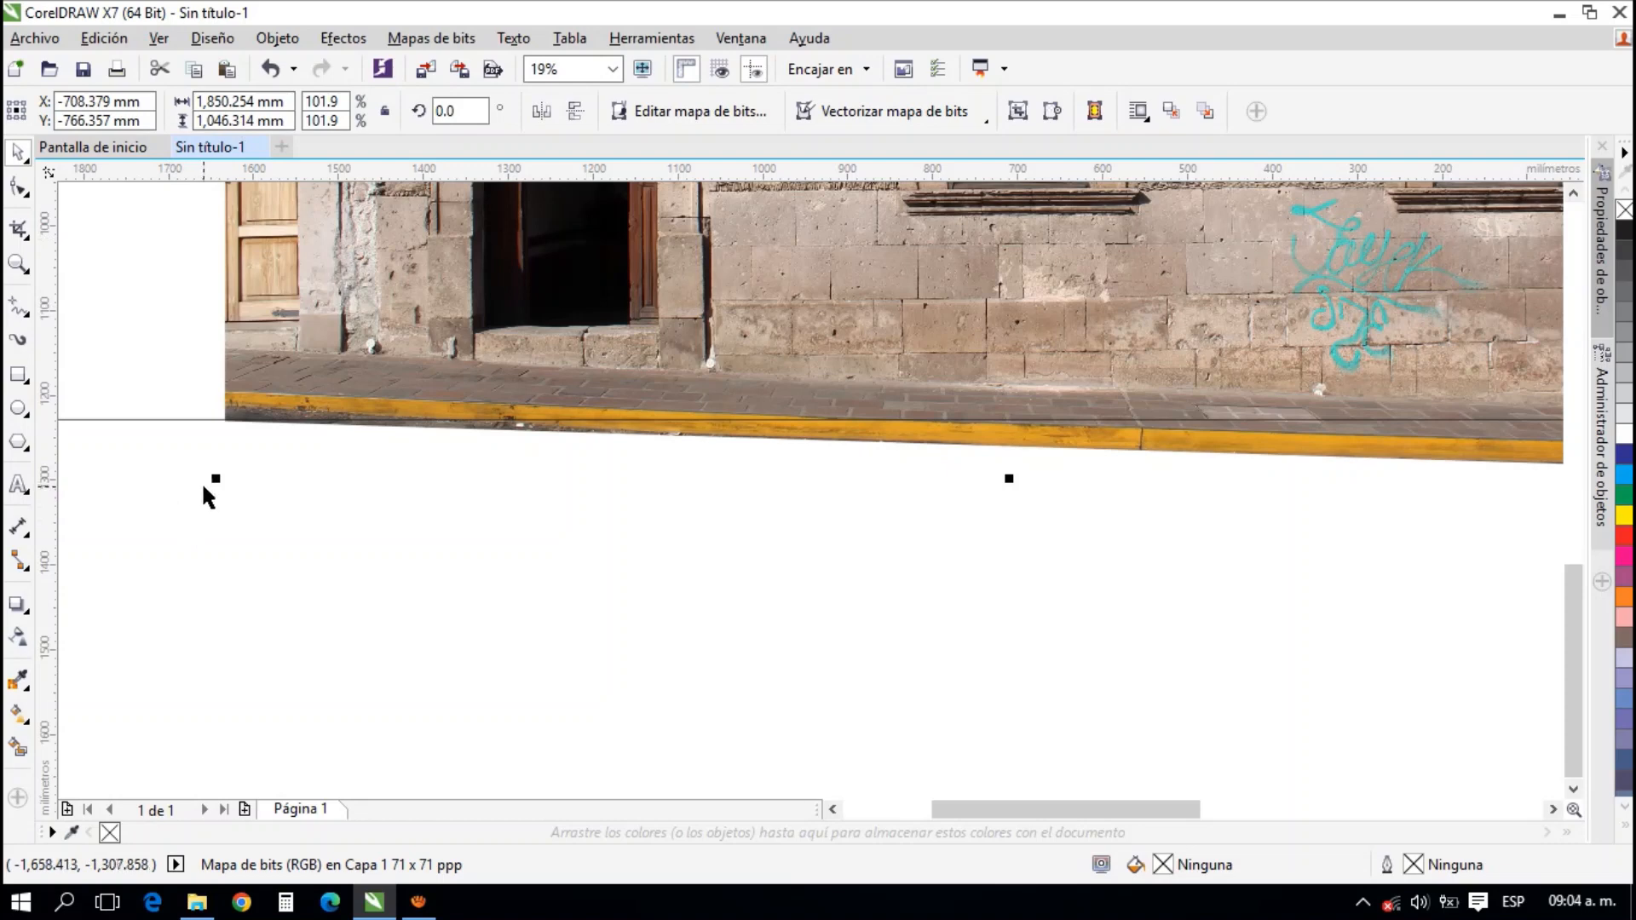
Enlarge the stone photo proportionally to about 102.6% and check the curb and cornice joints with the coral facade
scroll(201, 484, down, 1)
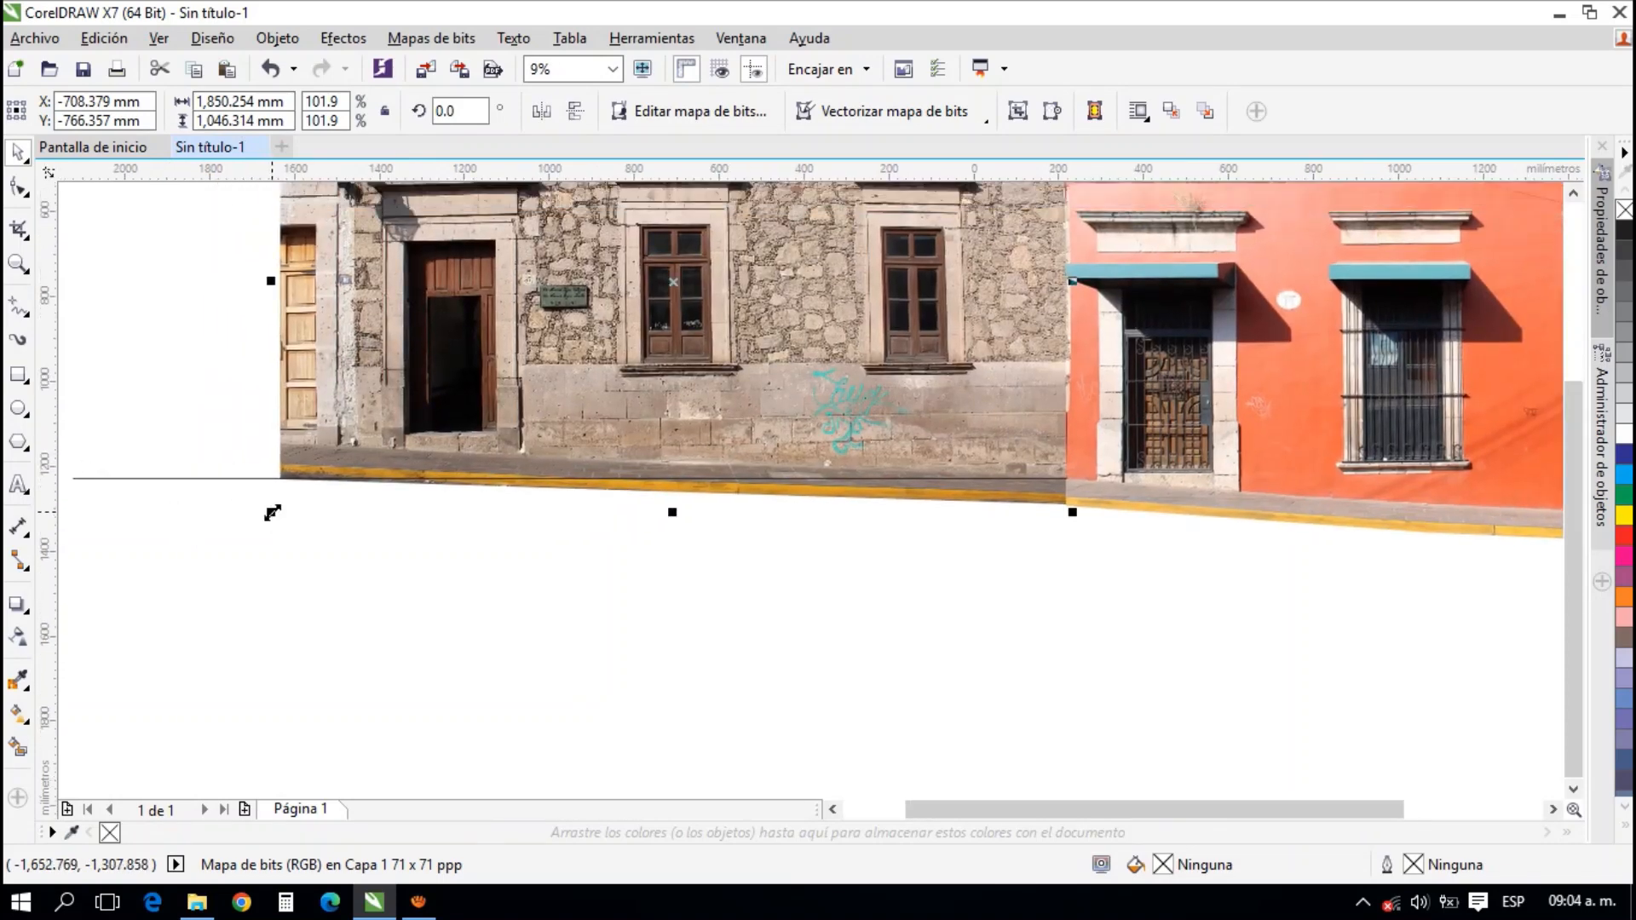
drag(273, 512, 247, 514)
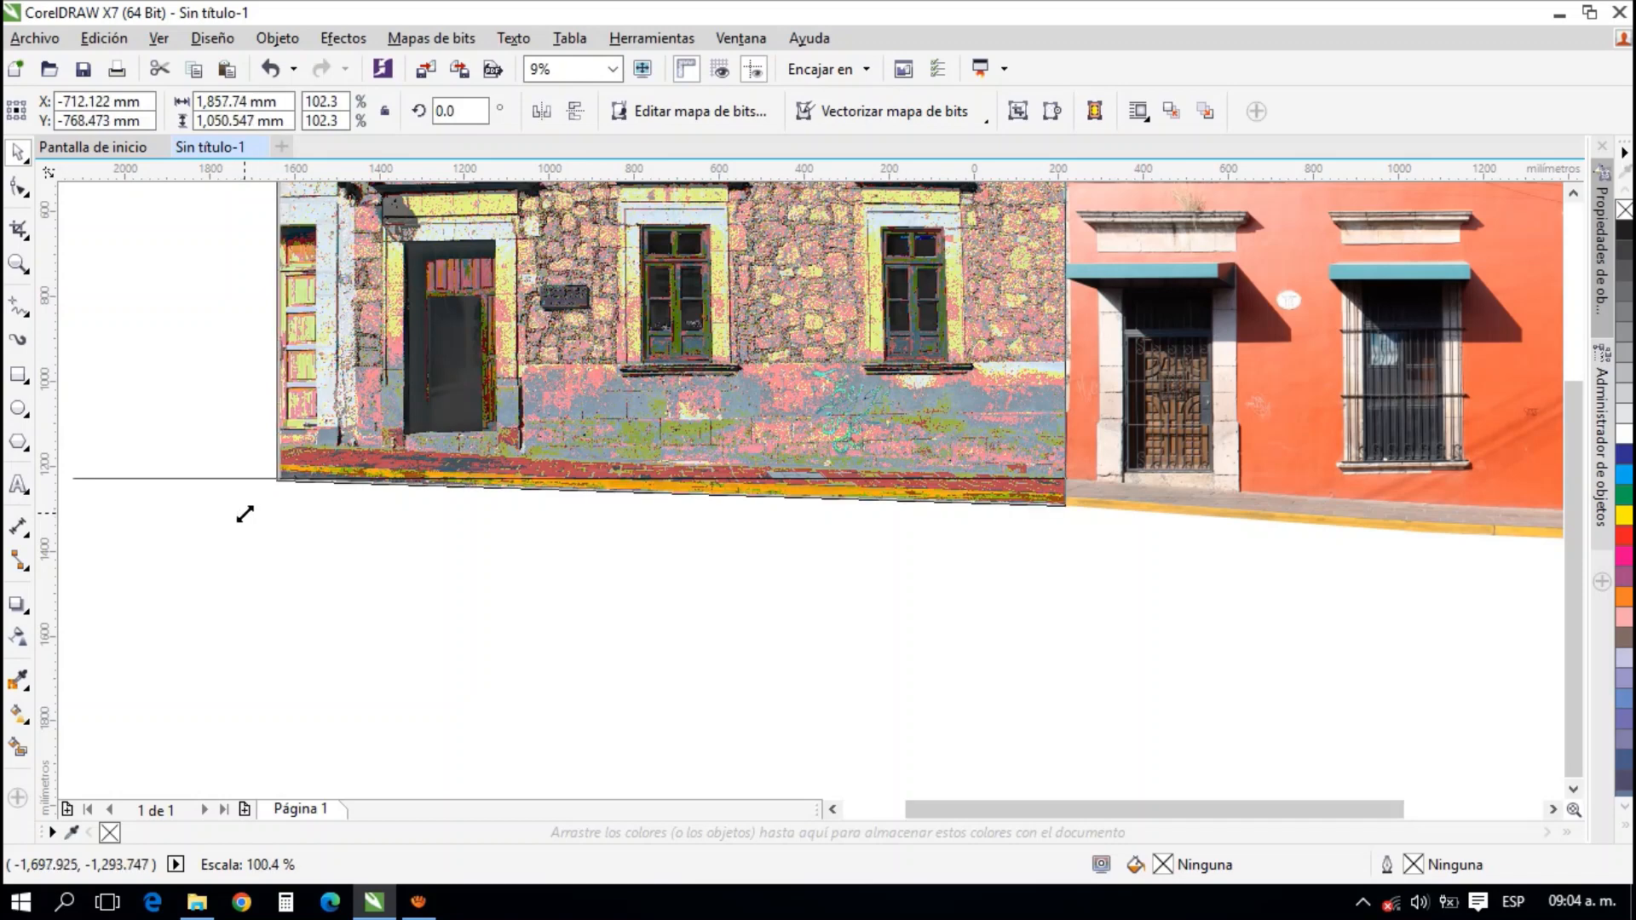
drag(238, 514, 229, 509)
scroll(1037, 507, up, 3)
scroll(1012, 509, up, 2)
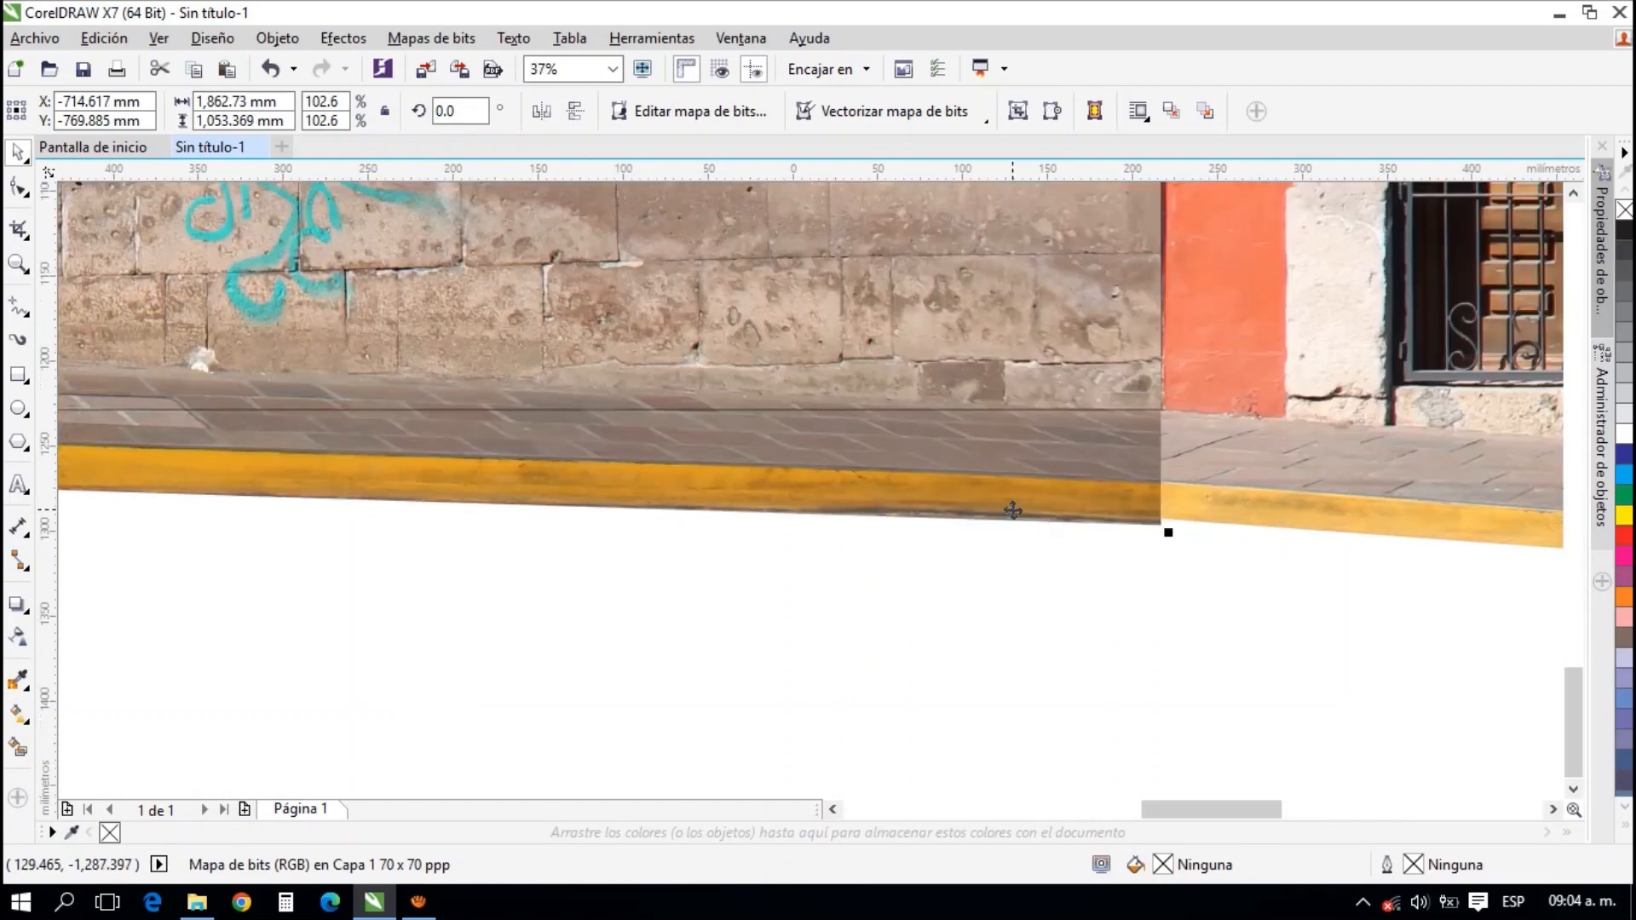
scroll(1012, 510, down, 3)
scroll(976, 486, up, 3)
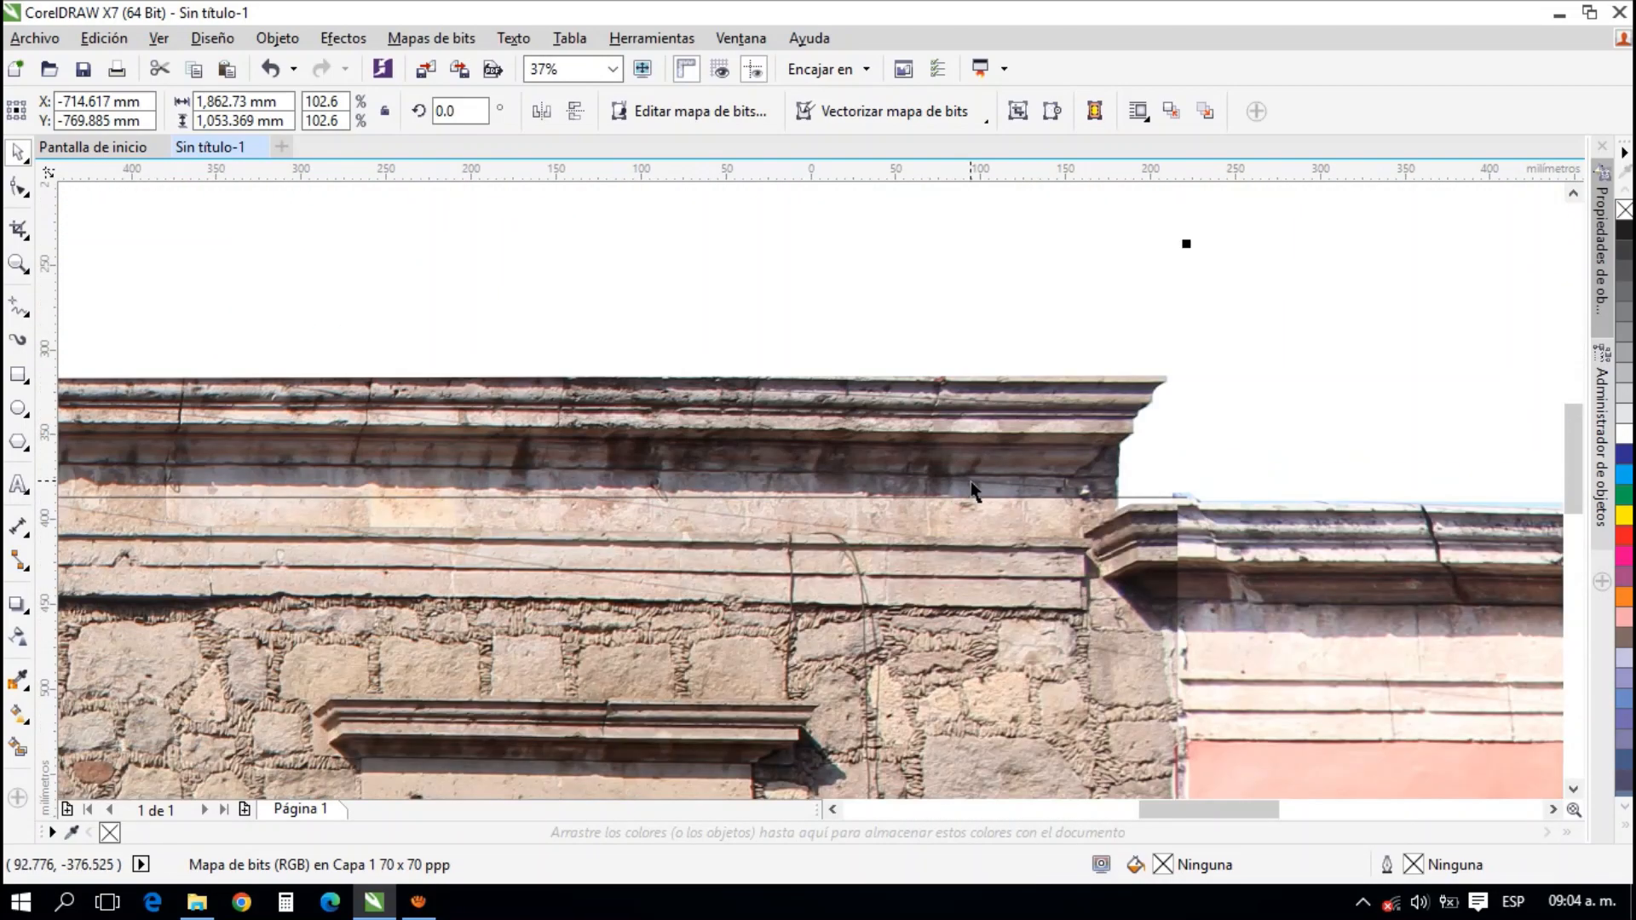
Delete the two horizontal guide lines at the cornice and the base of the stone facade
scroll(1142, 482, down, 3)
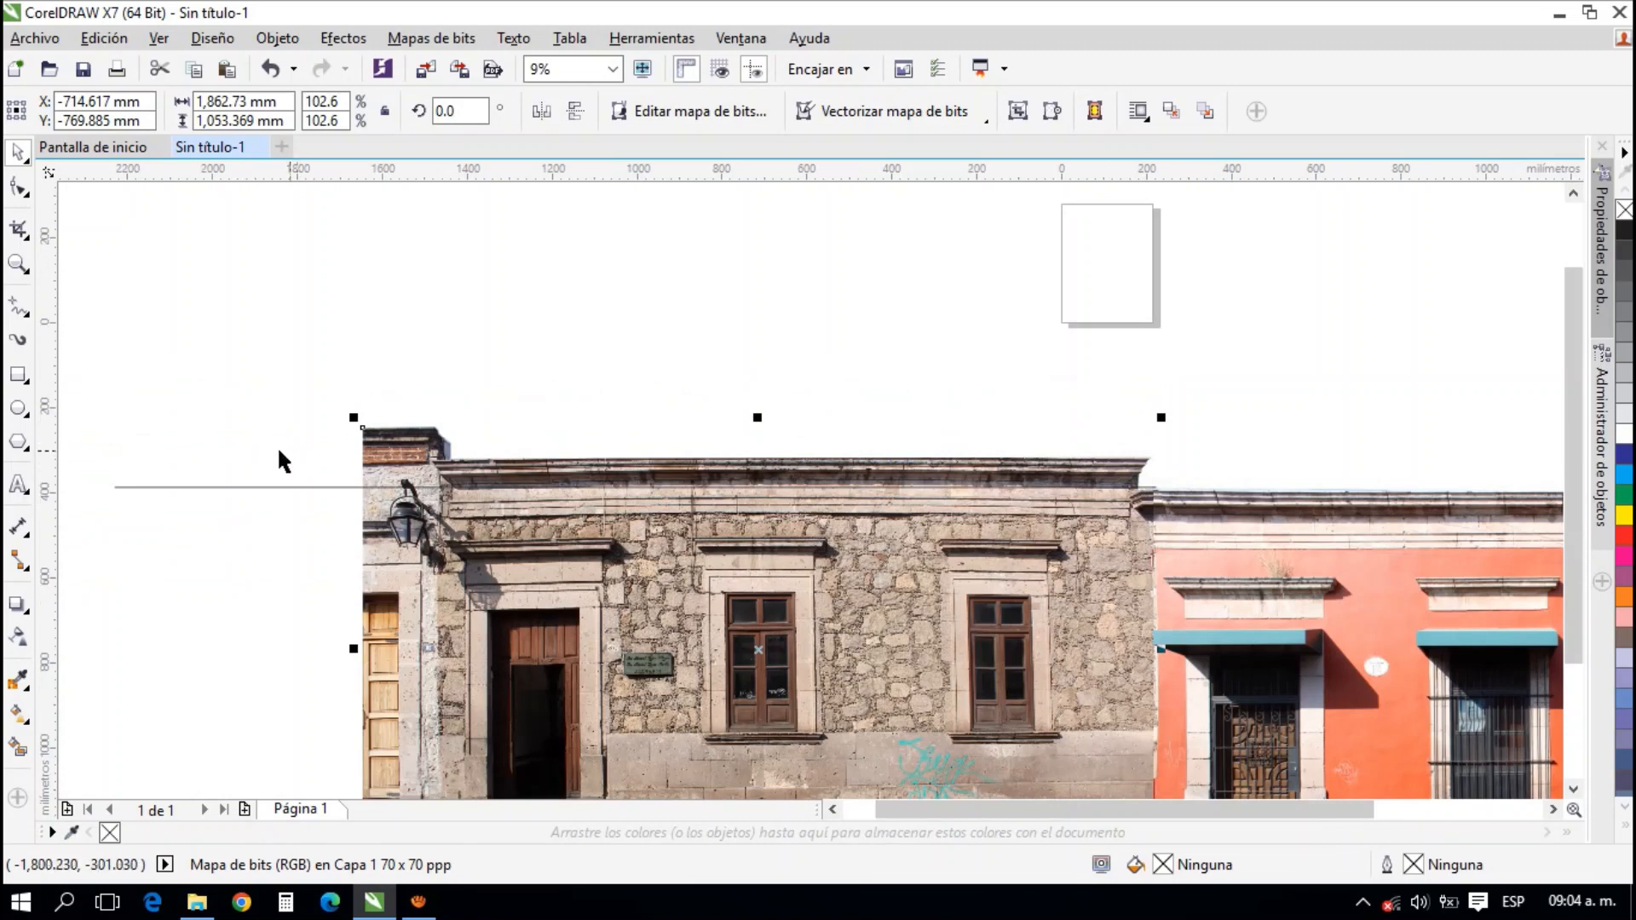
scroll(333, 274, down, 2)
click(331, 277)
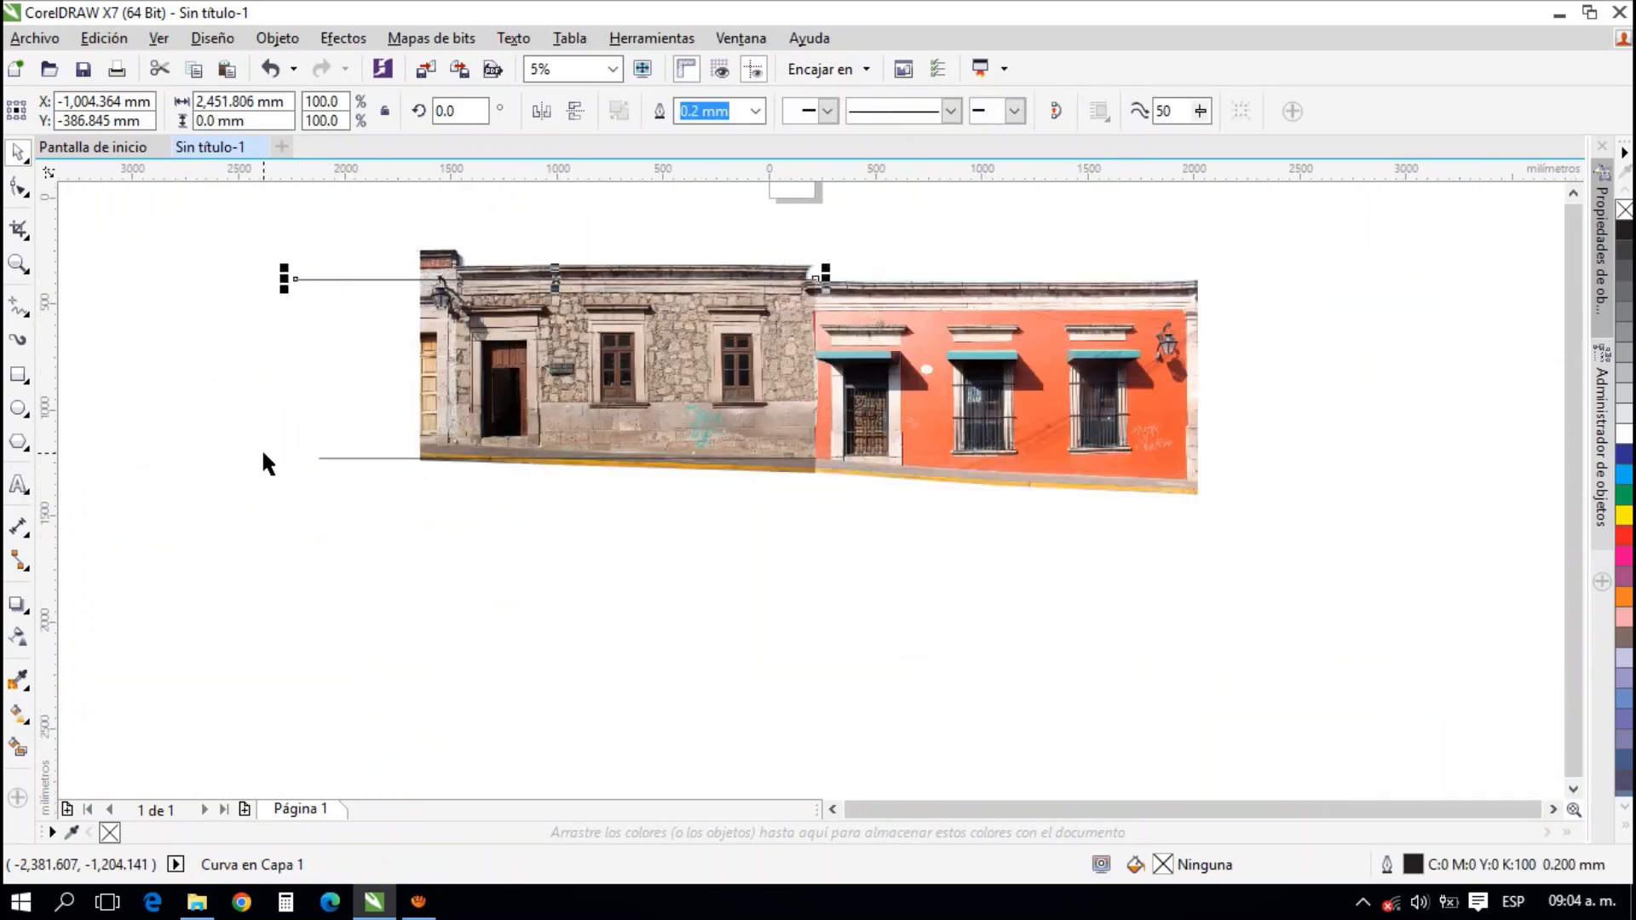
click(354, 457)
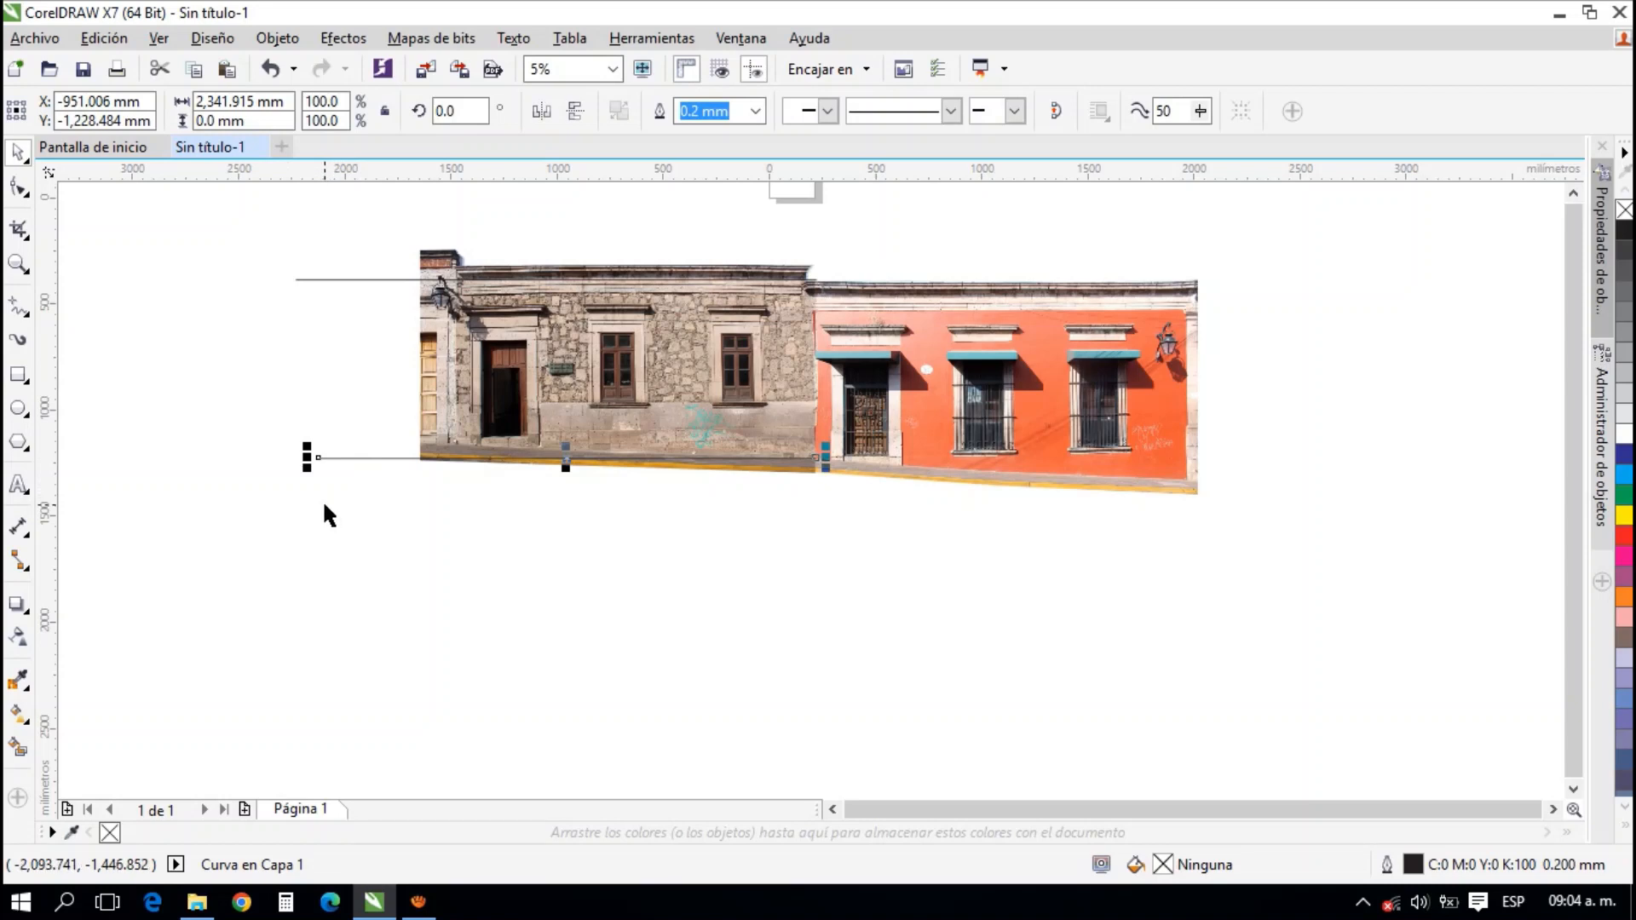
key(Delete)
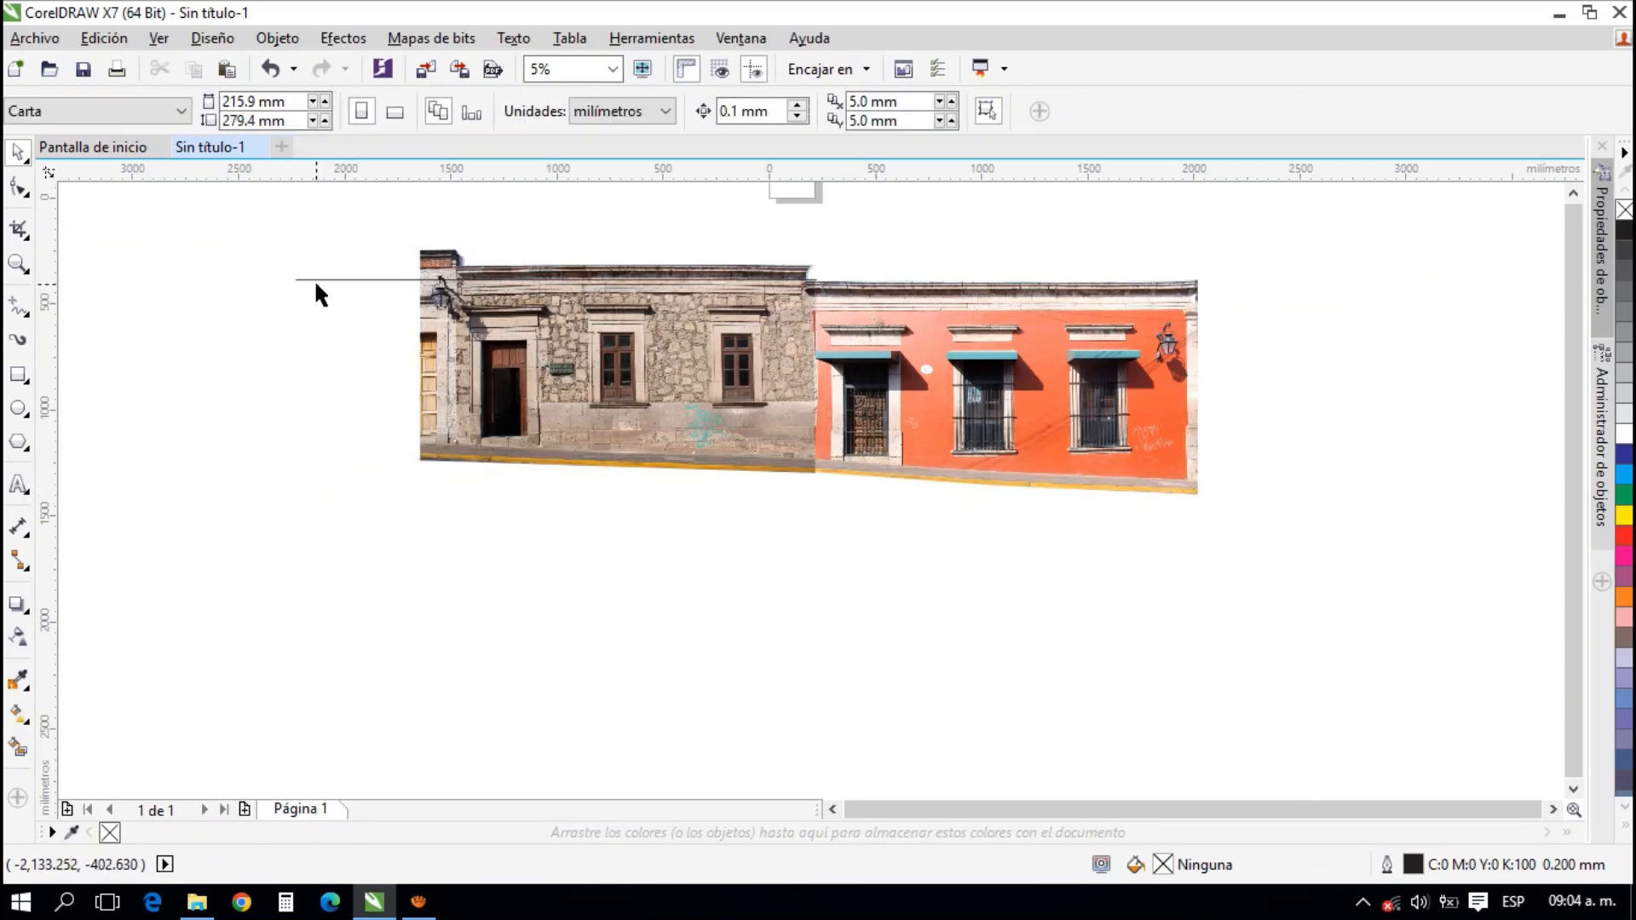
click(335, 278)
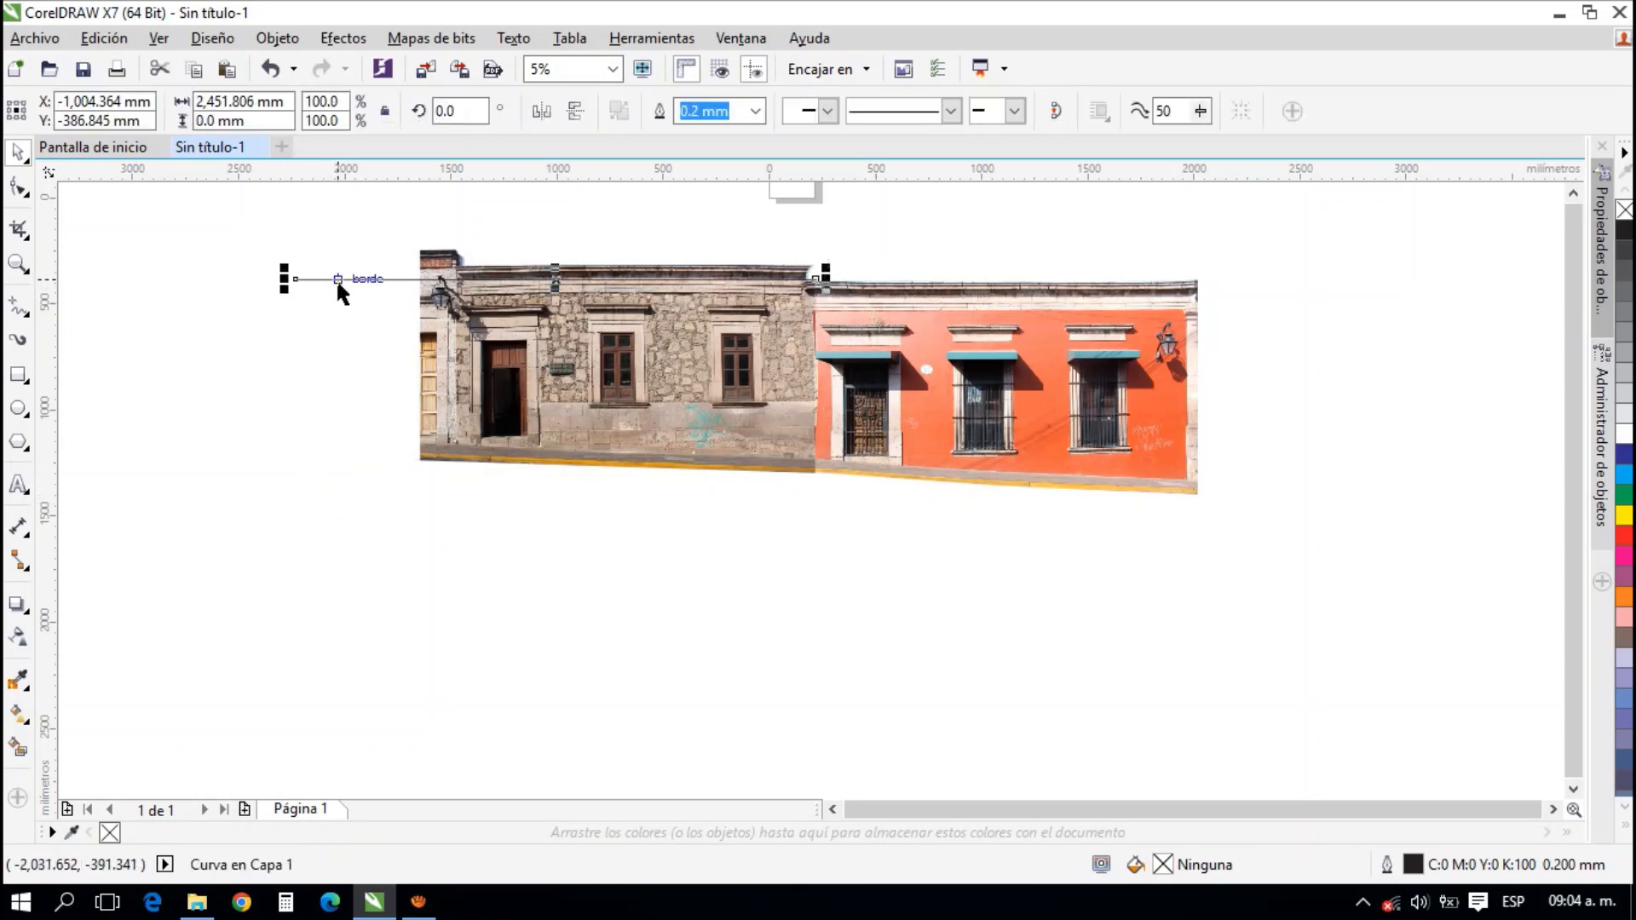
key(Delete)
Nudge the stone photo horizontally about 8 mm toward the coral facade to tighten the joint between them
scroll(826, 318, up, 2)
scroll(895, 261, up, 3)
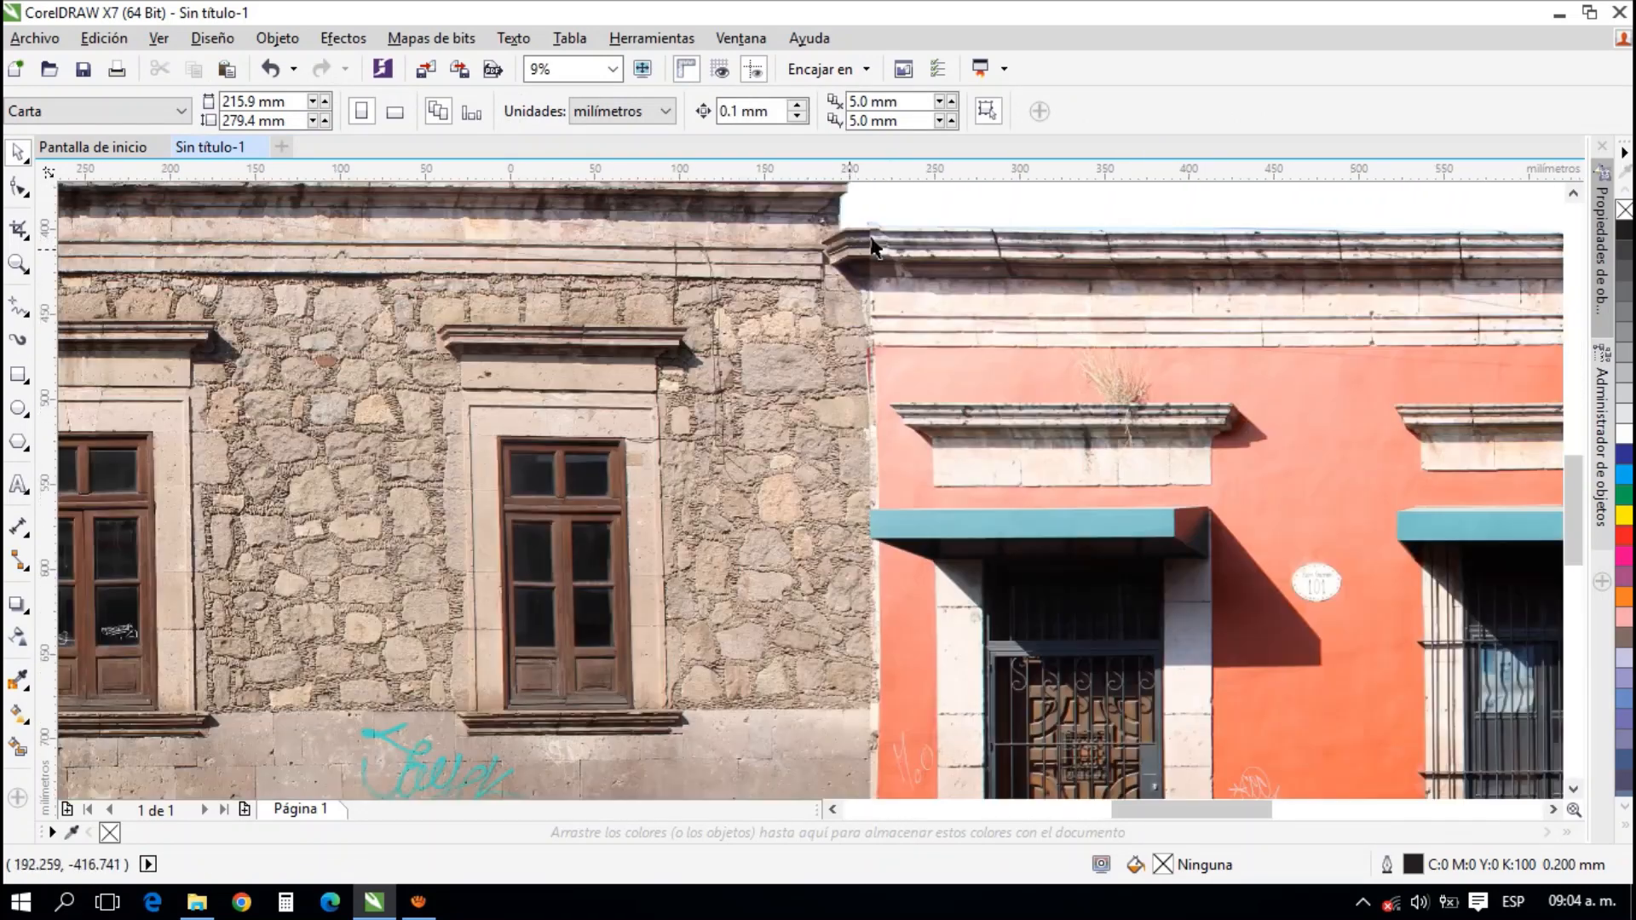
click(699, 474)
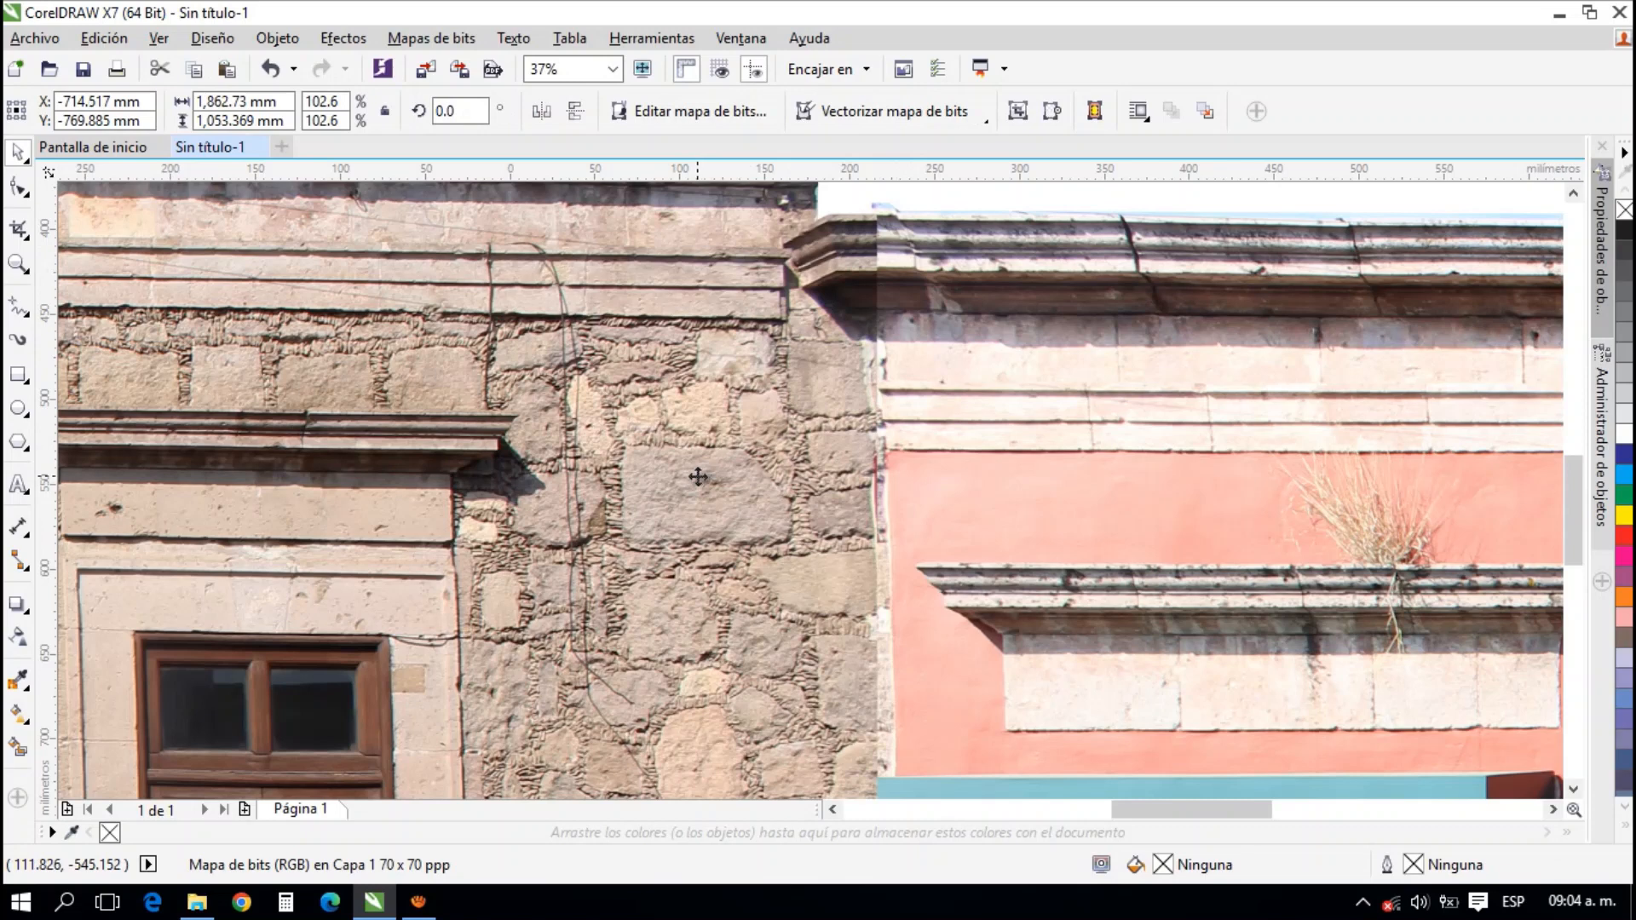
key(Right)
key(Right)
key(Right)
key(Right)
key(Right)
key(Right)
key(Right)
key(Right)
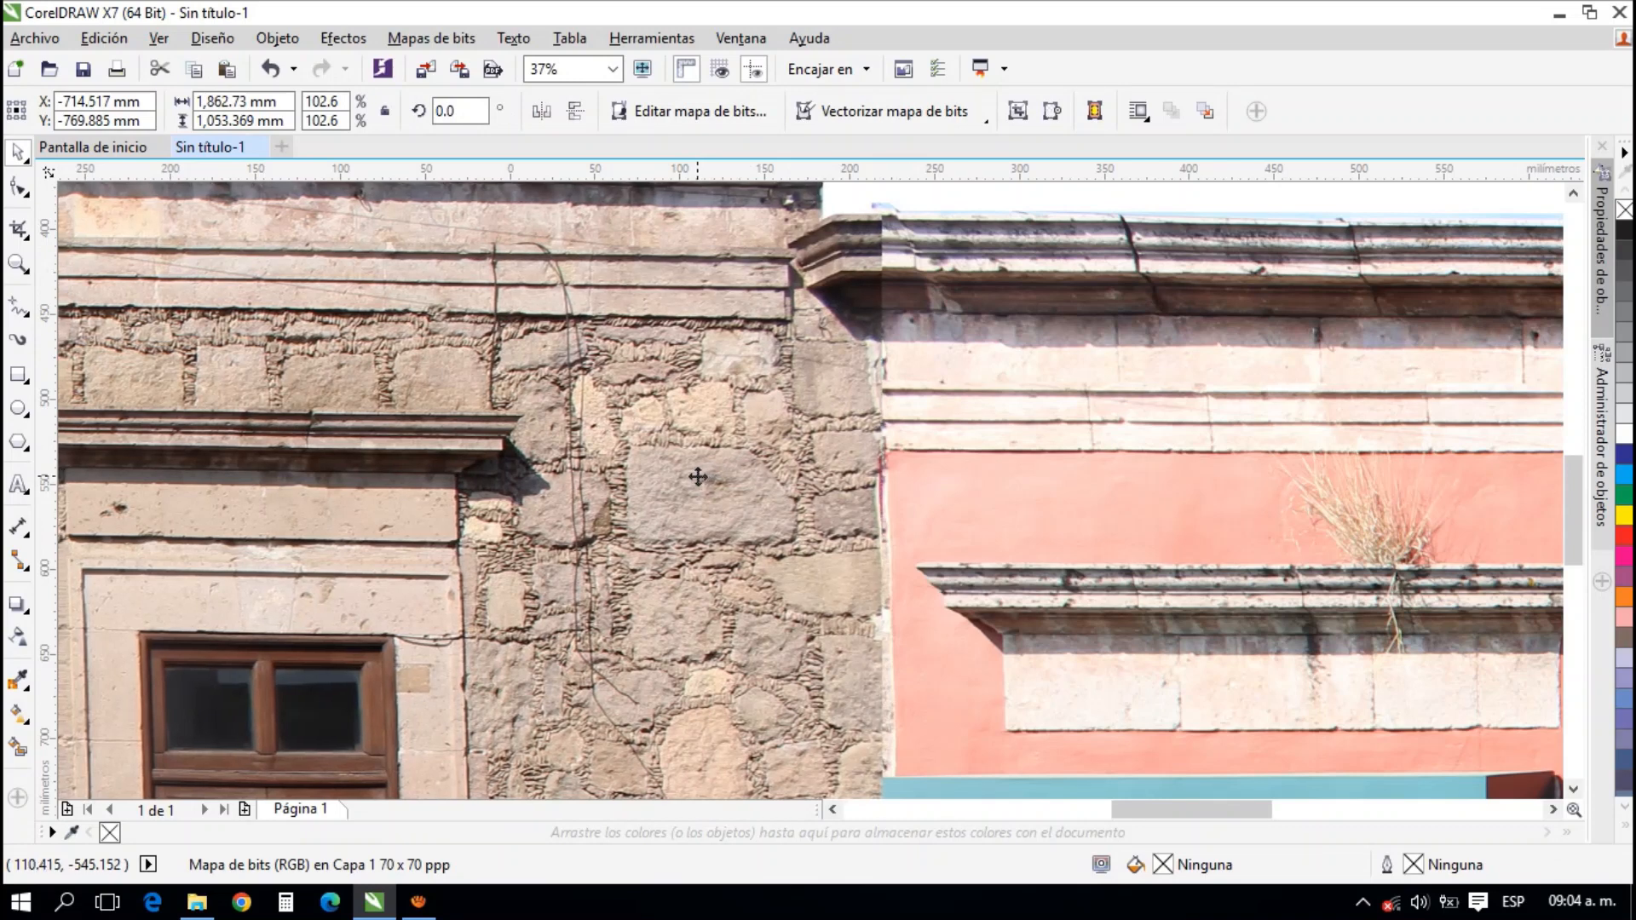
key(Right)
key(Right)
key(Right)
key(Right)
key(Right)
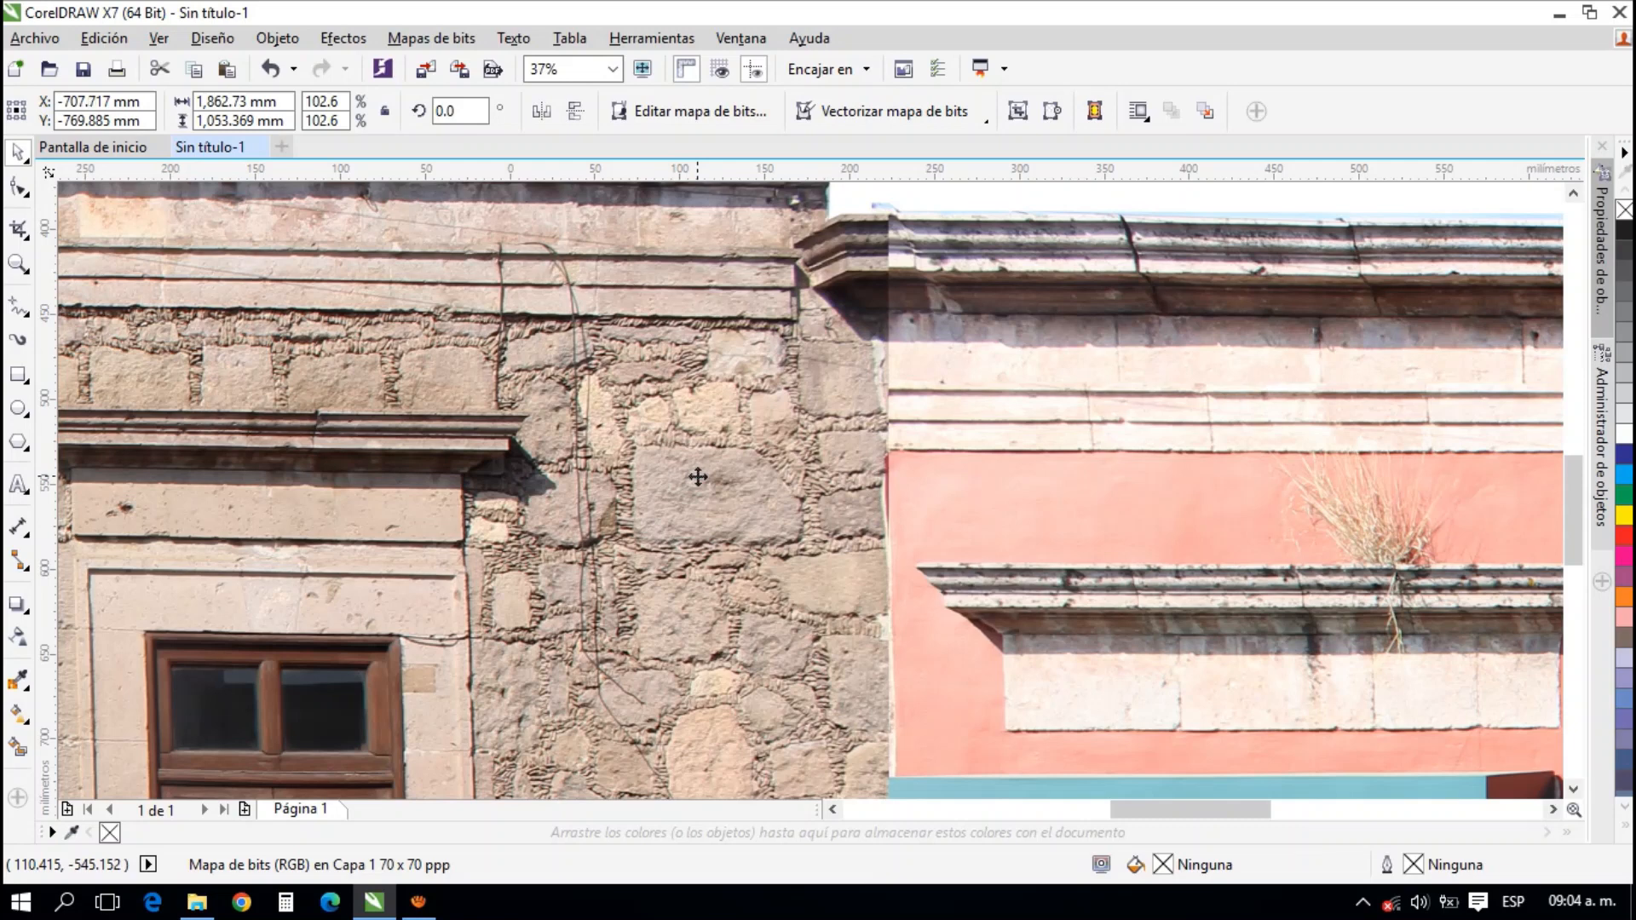
key(Right)
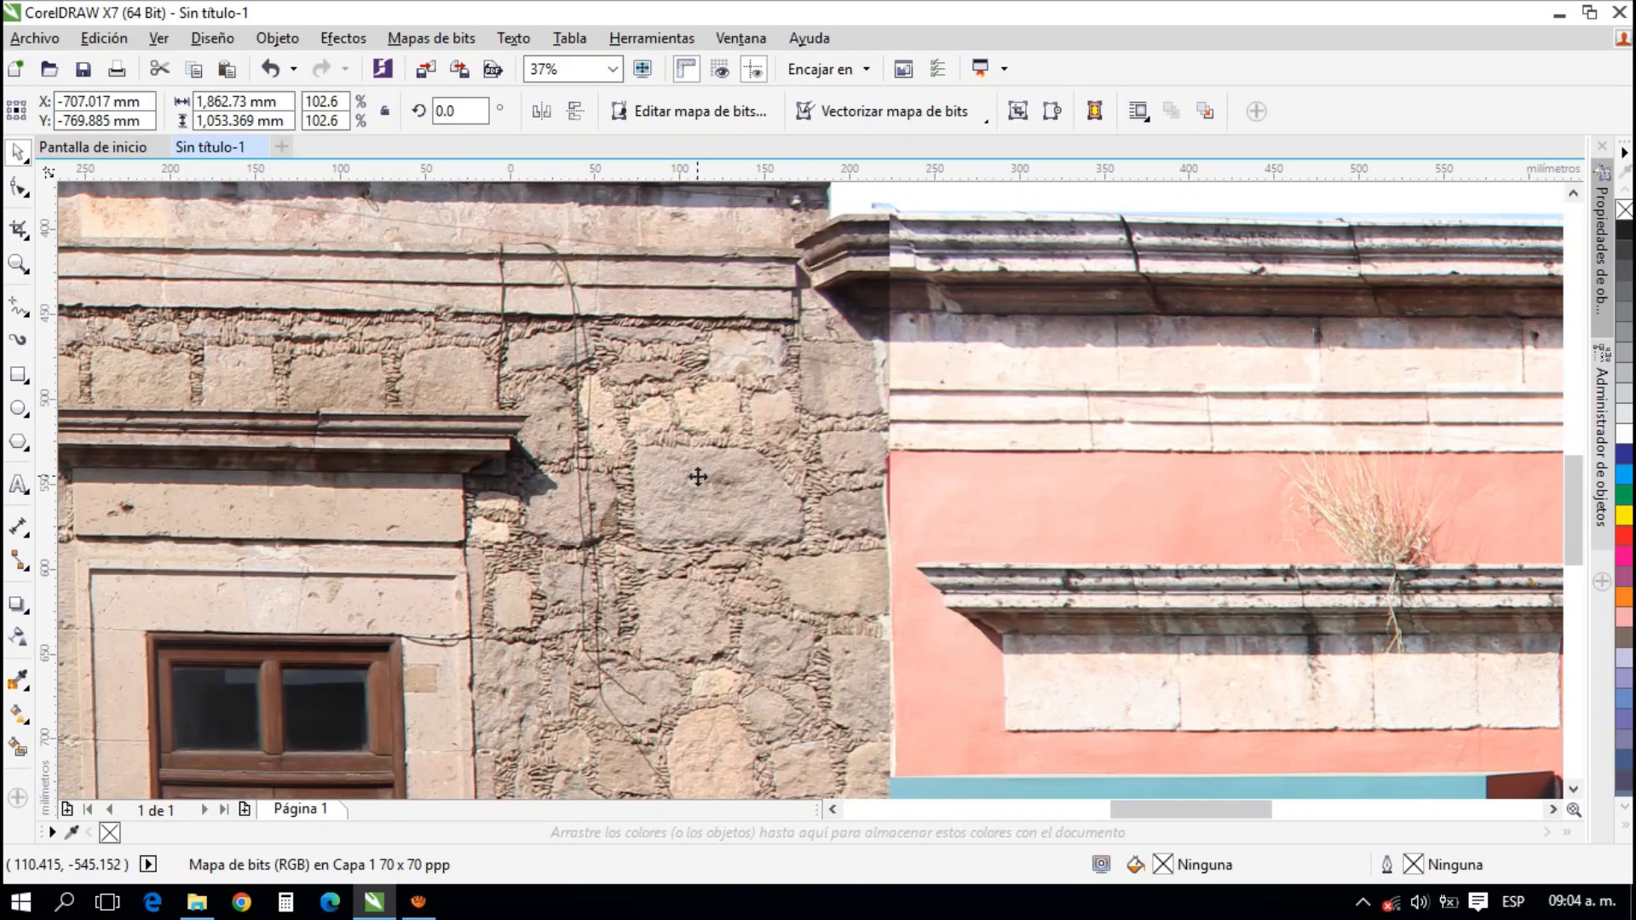
key(Right)
key(Right)
key(Right)
key(Right)
key(Right)
key(Right)
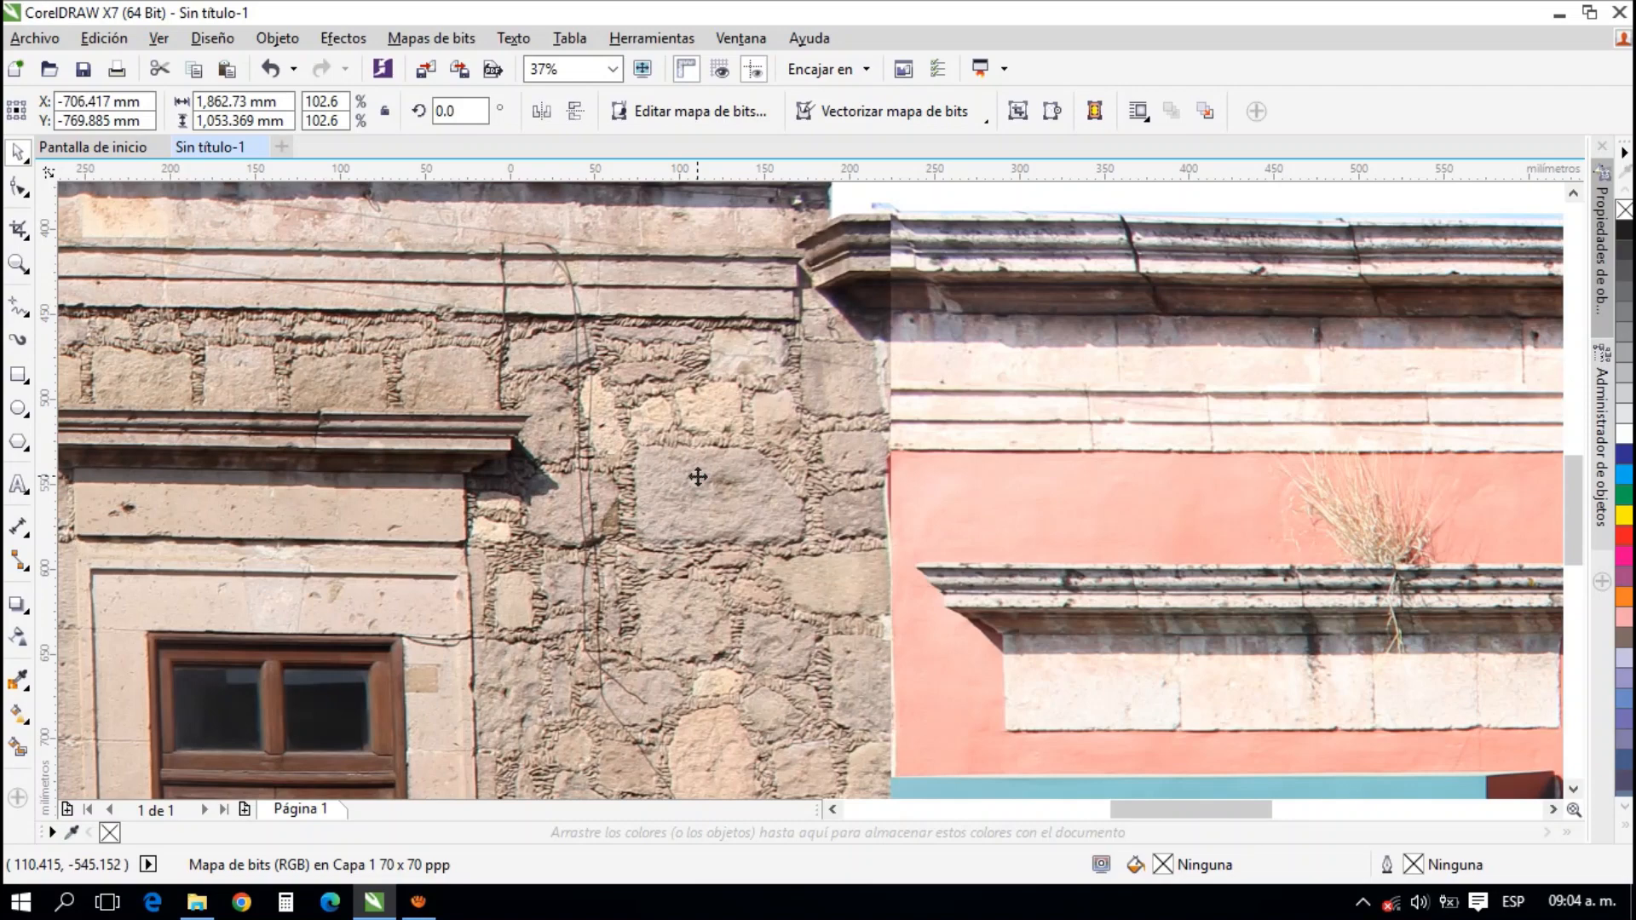
Match the coral facade photo's tone to the stone one with brightness -20, contrast 1 and intensity -4
scroll(727, 529, down, 1)
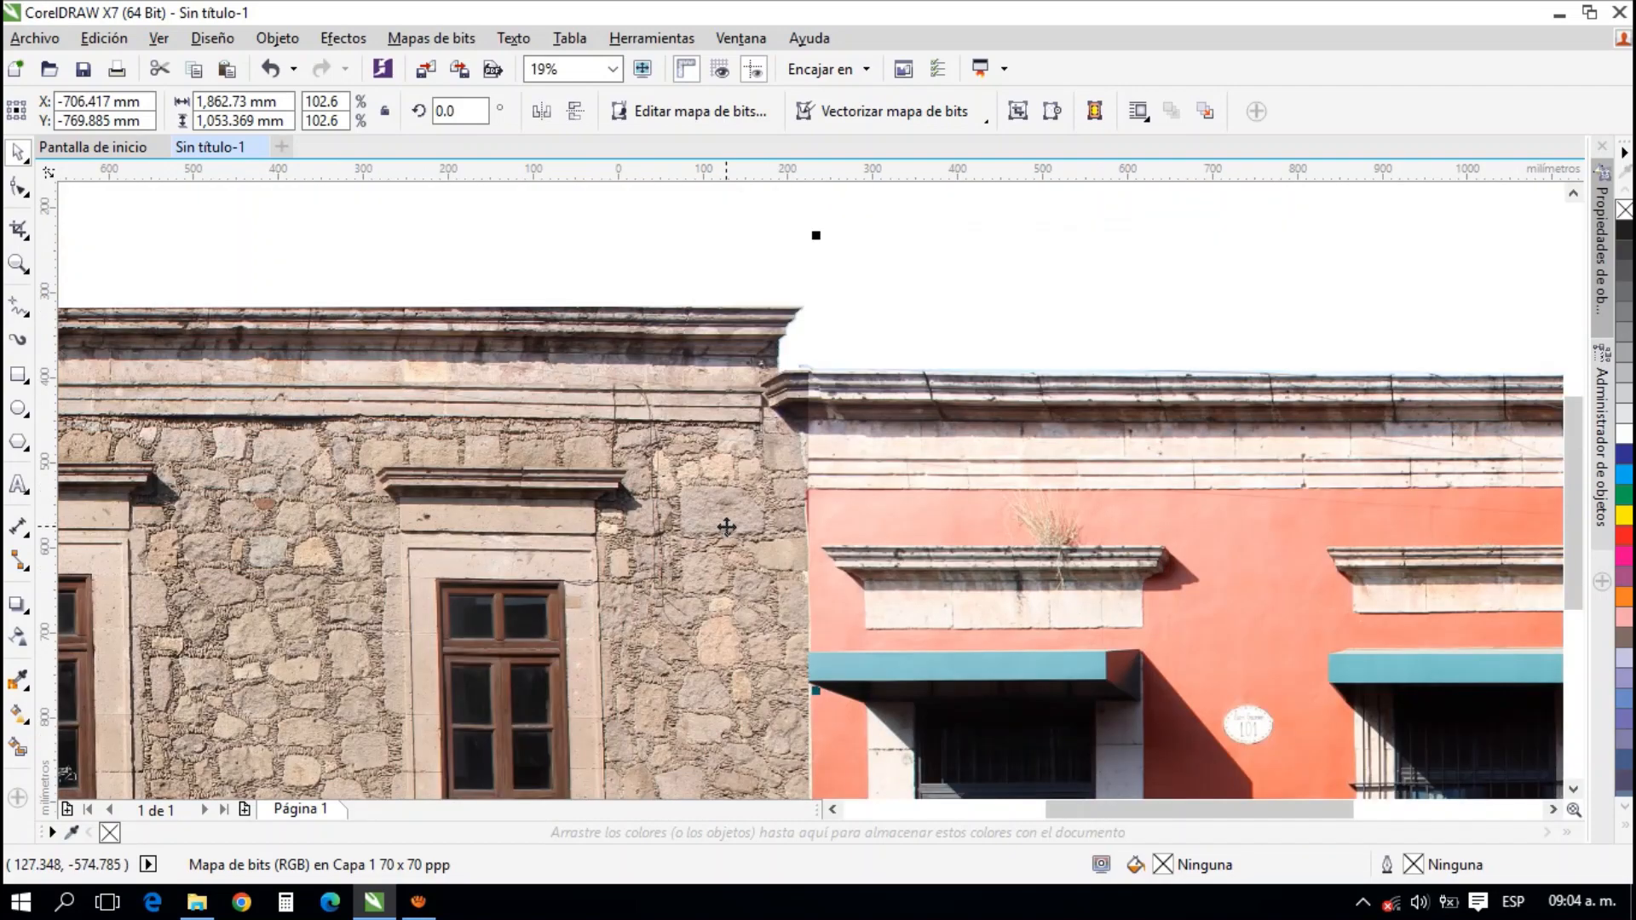
drag(766, 647, 741, 607)
scroll(852, 398, up, 2)
scroll(777, 432, down, 2)
drag(775, 339, 709, 466)
scroll(708, 427, up, 1)
scroll(708, 427, down, 1)
click(811, 496)
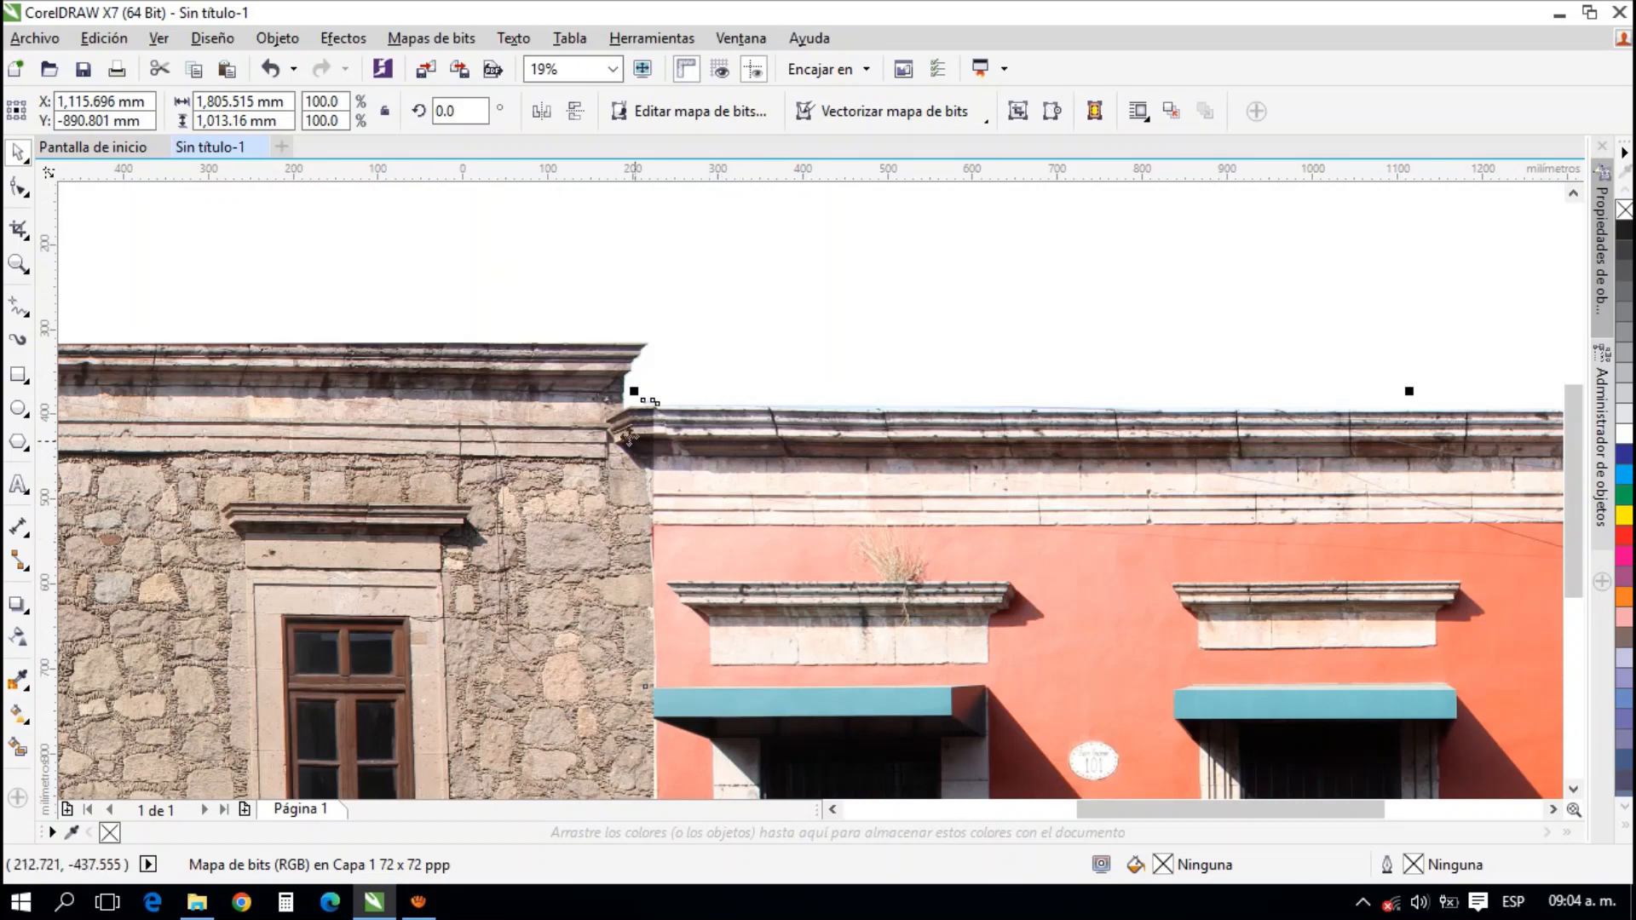
click(345, 38)
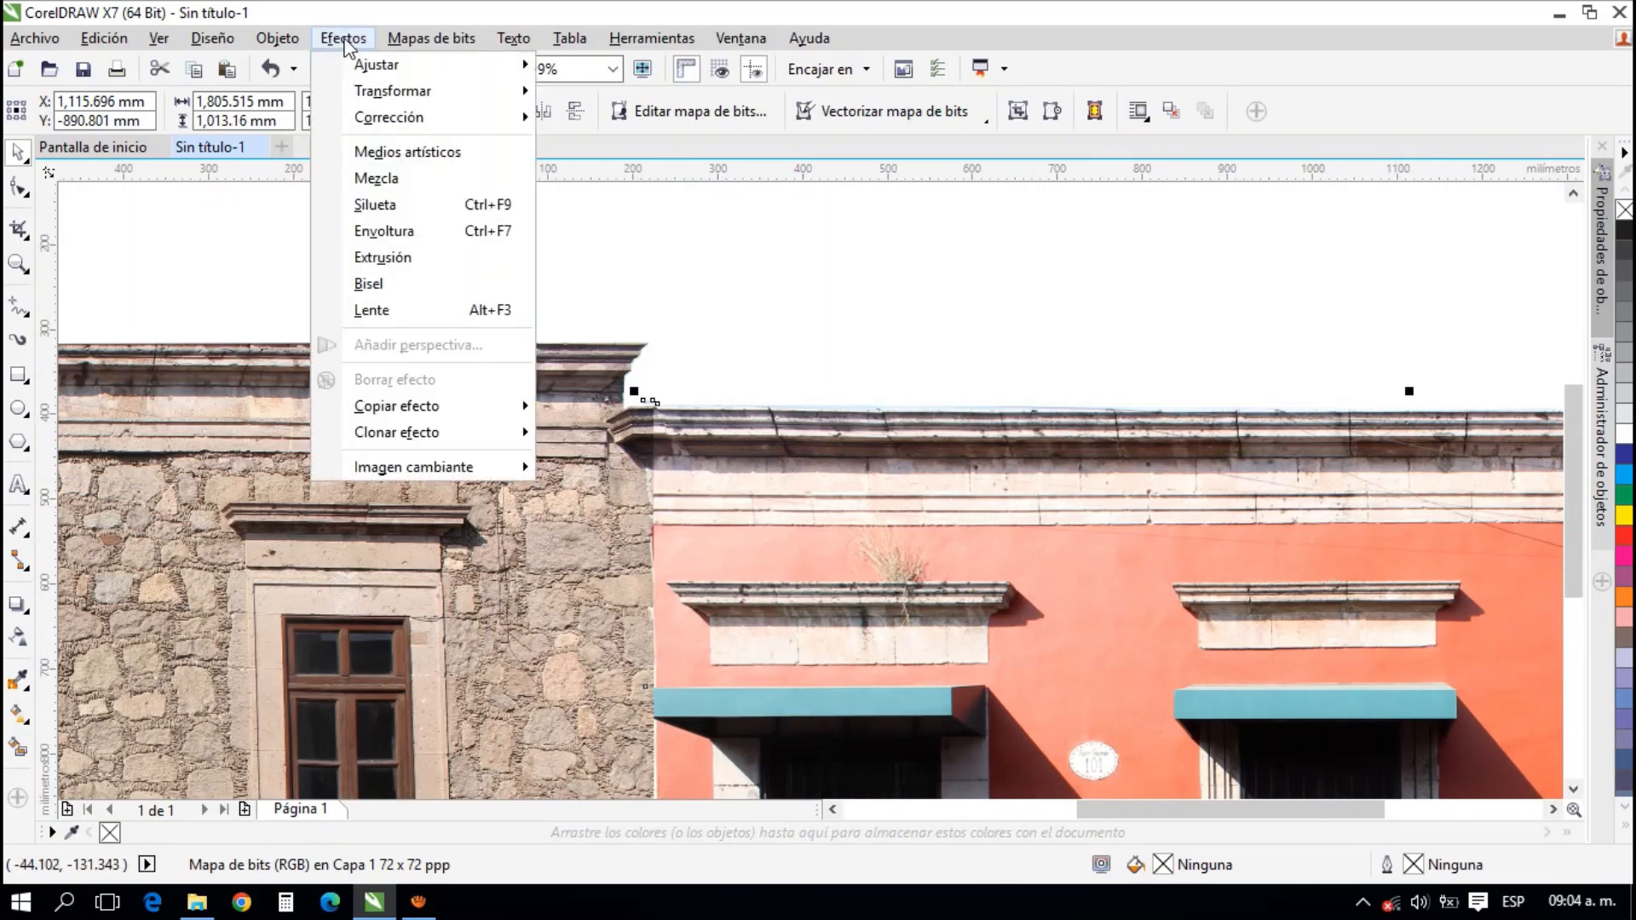
mouse_move(381, 77)
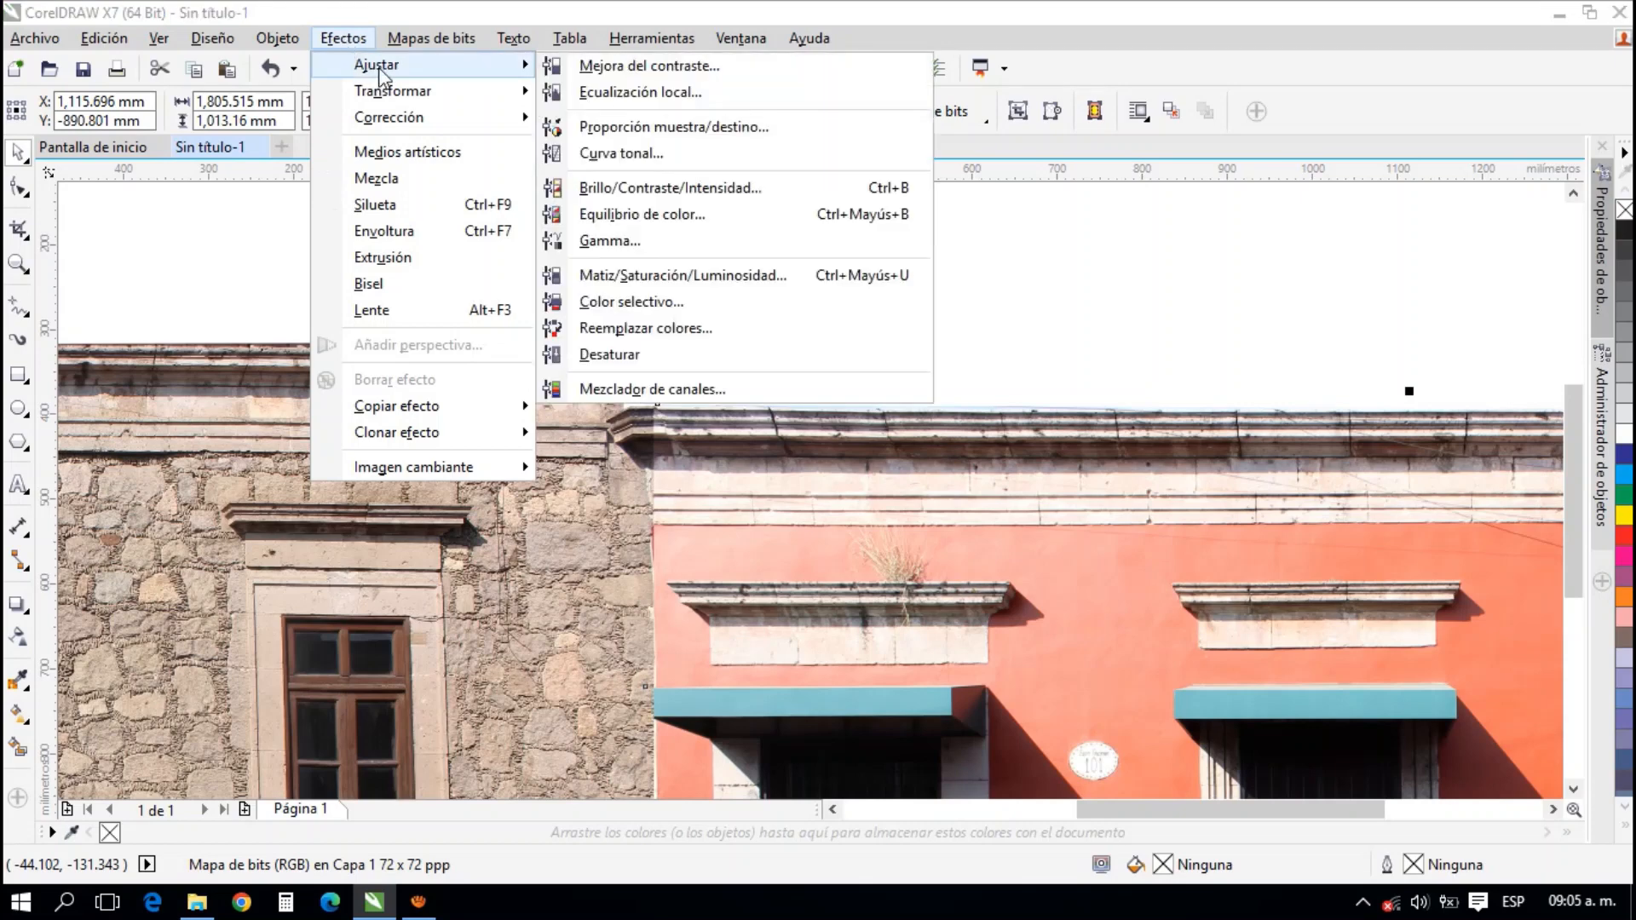
click(746, 198)
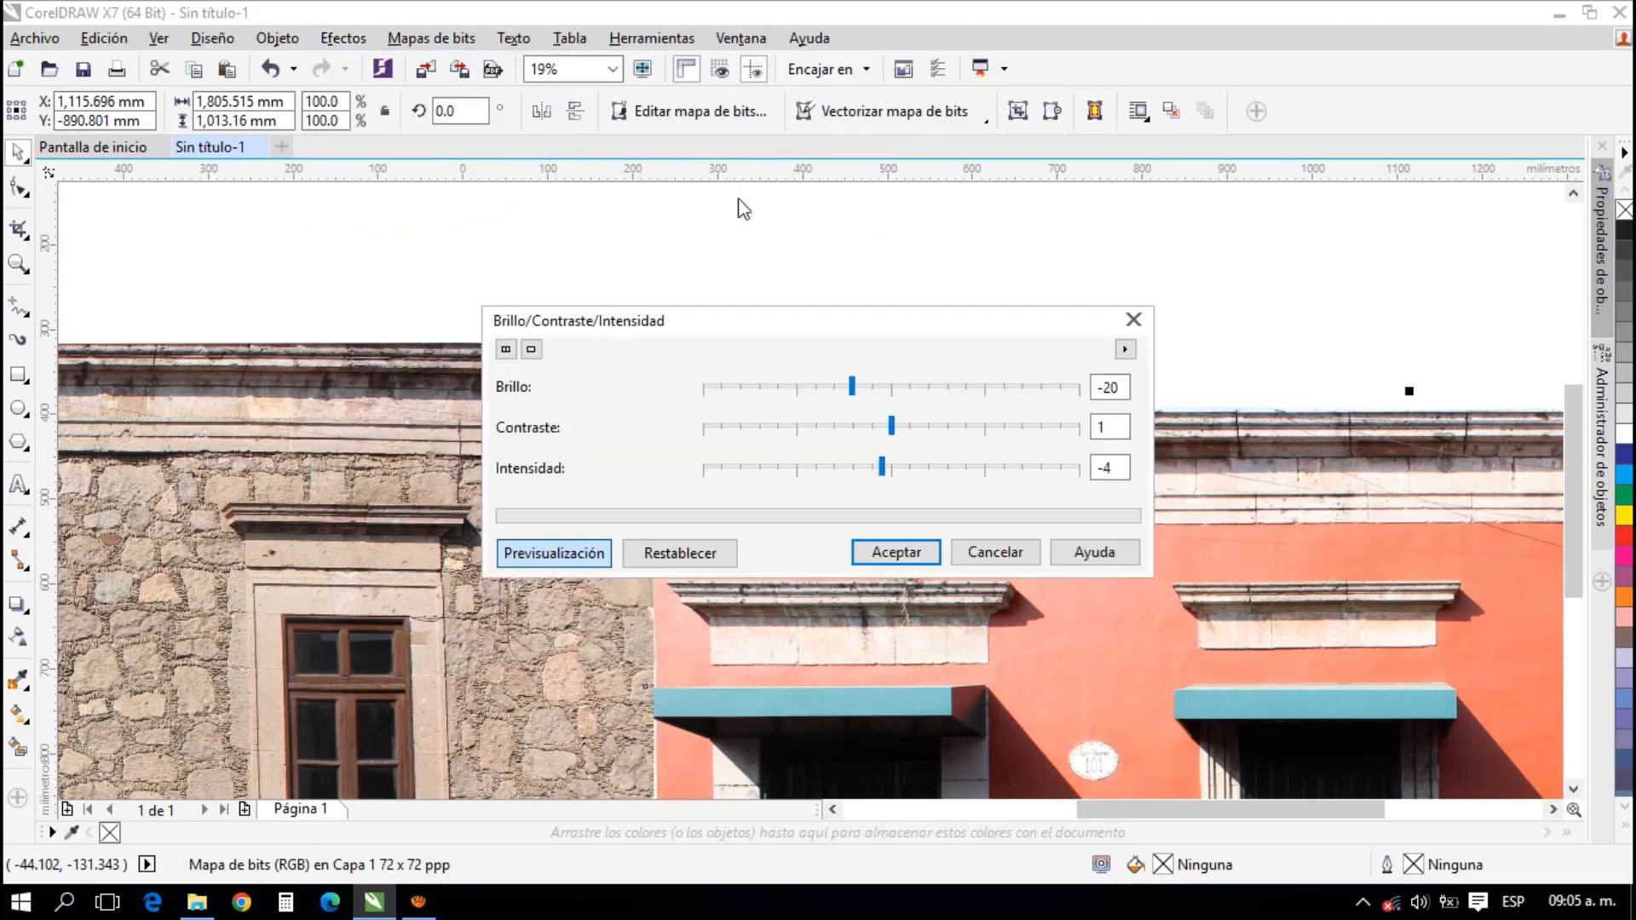
drag(749, 321, 394, 132)
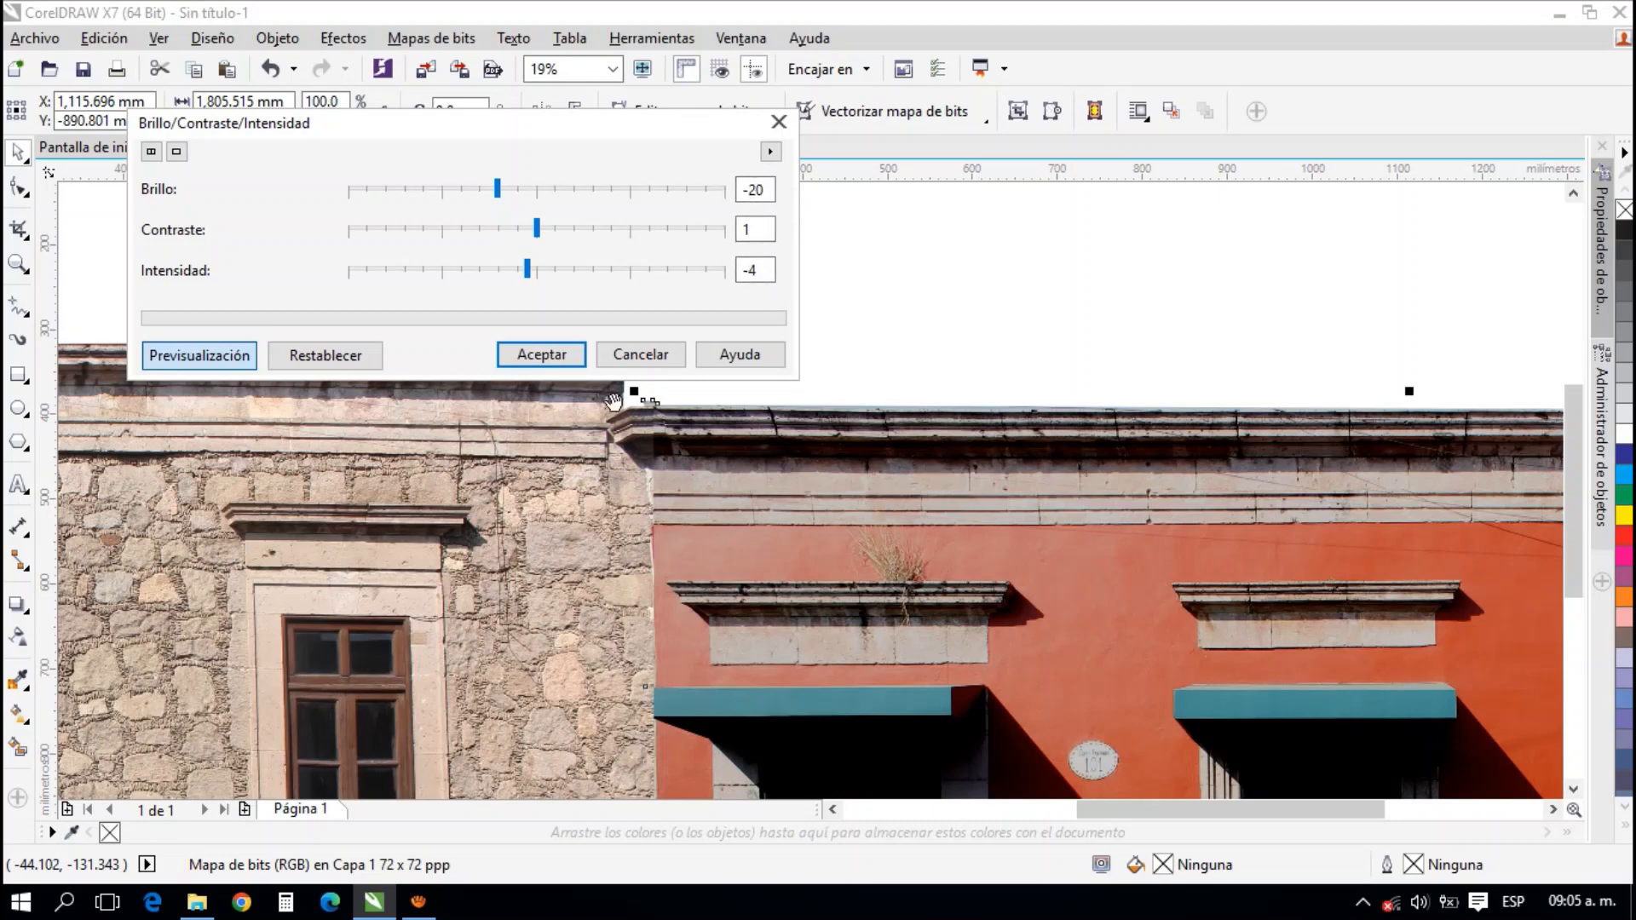
click(550, 356)
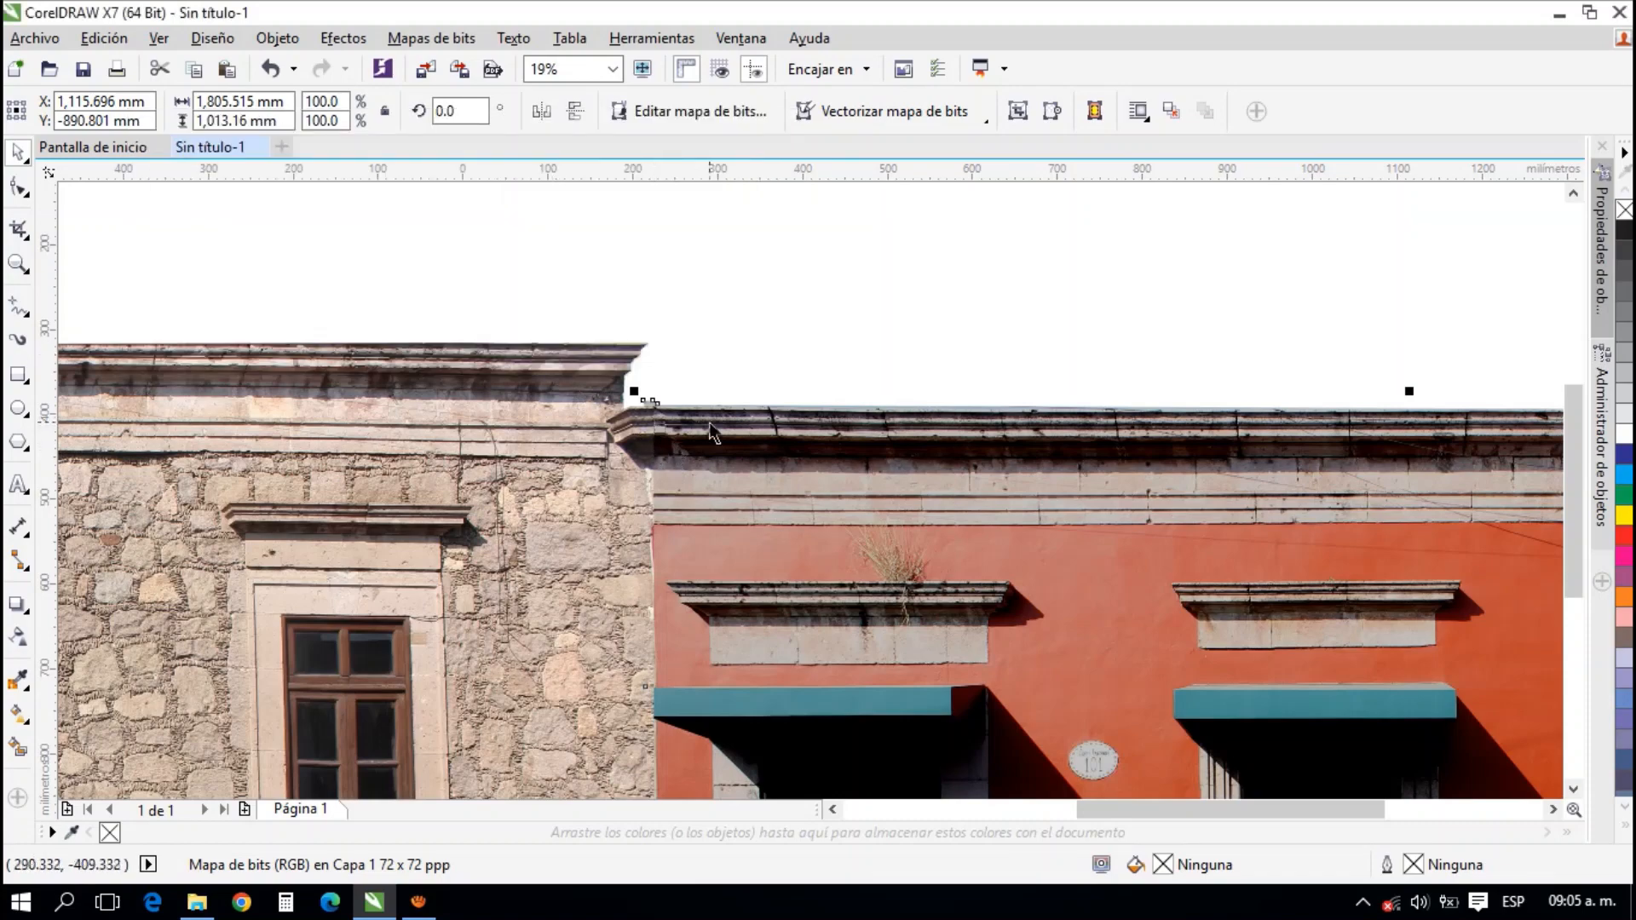
Examine the curb and cornice joints and the colour match between the stone and coral facades
scroll(652, 460, down, 2)
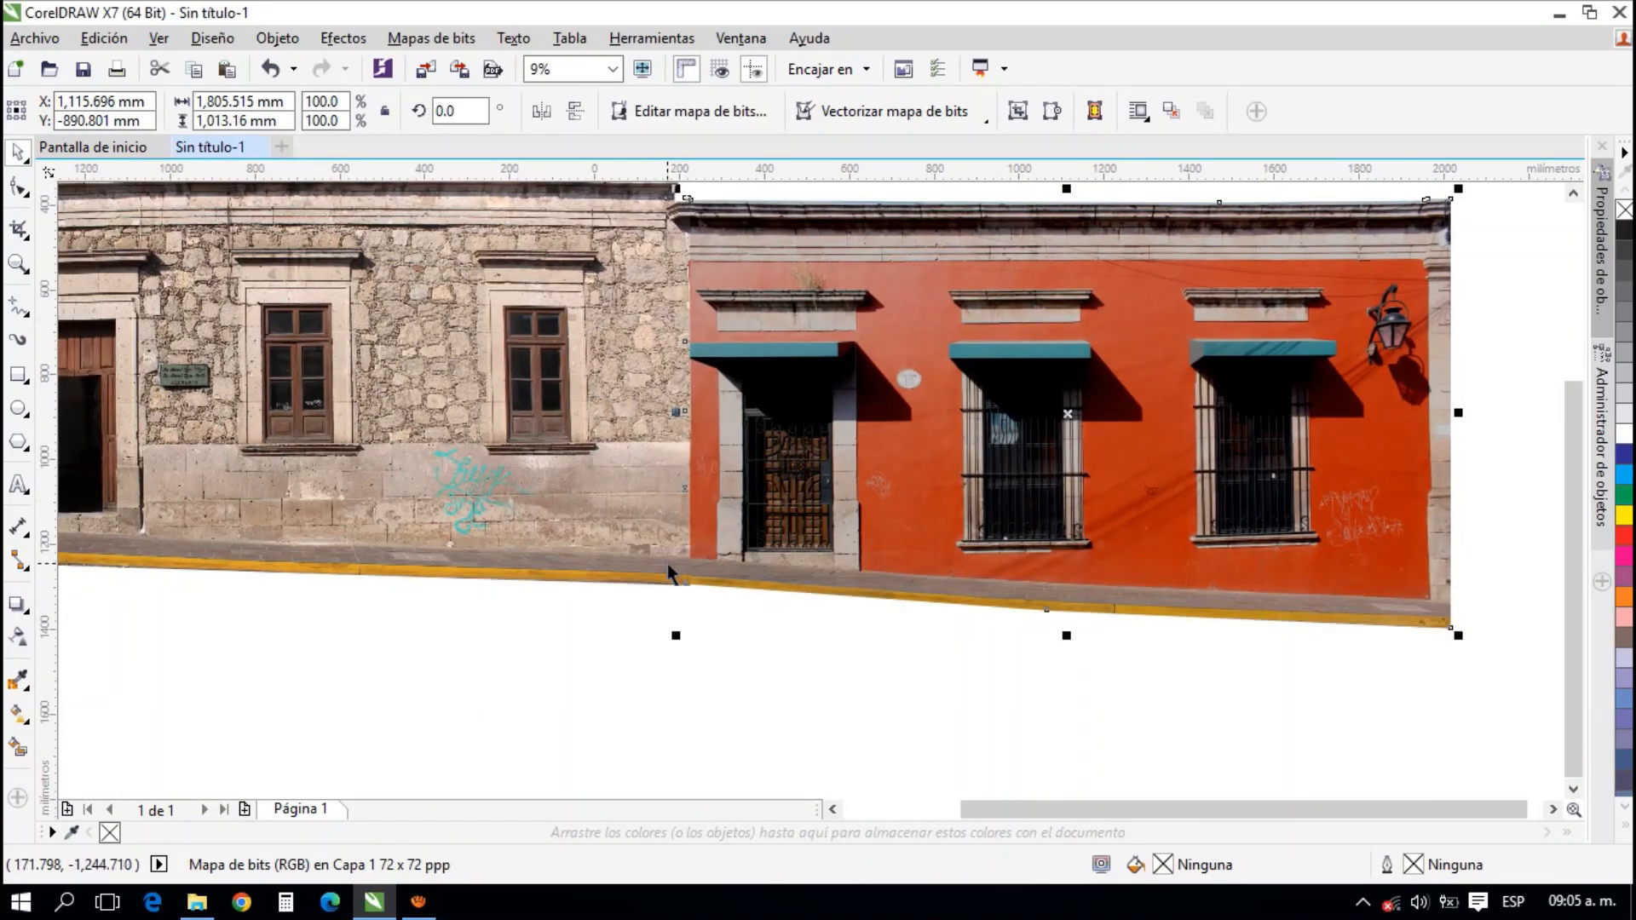
scroll(668, 564, up, 3)
scroll(757, 586, down, 2)
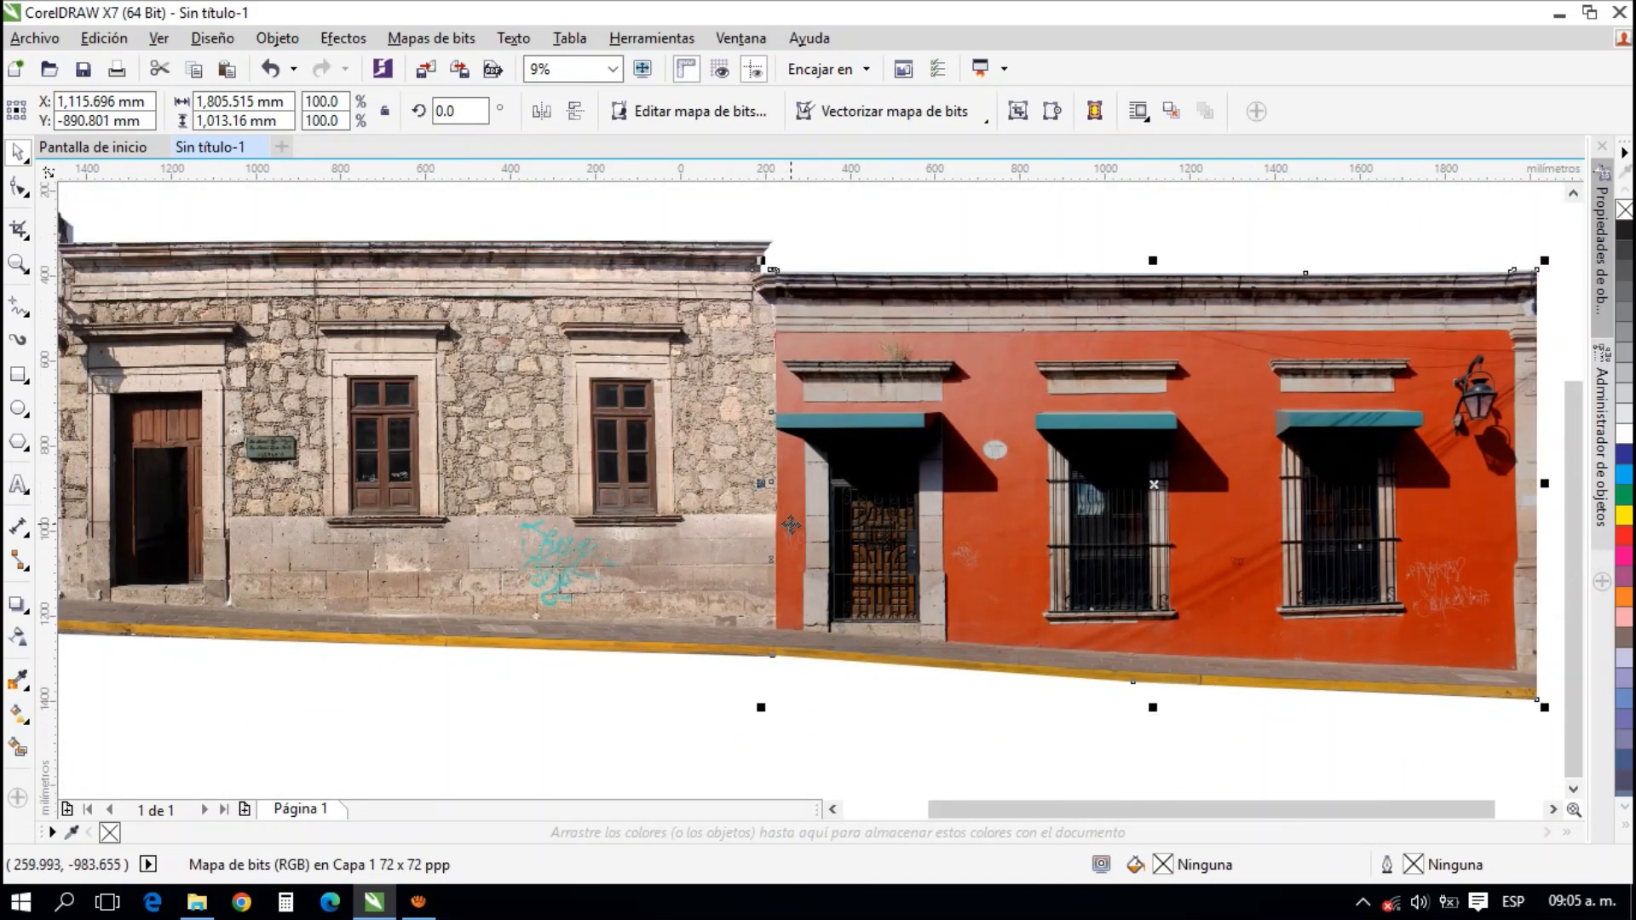
scroll(791, 525, down, 1)
click(829, 307)
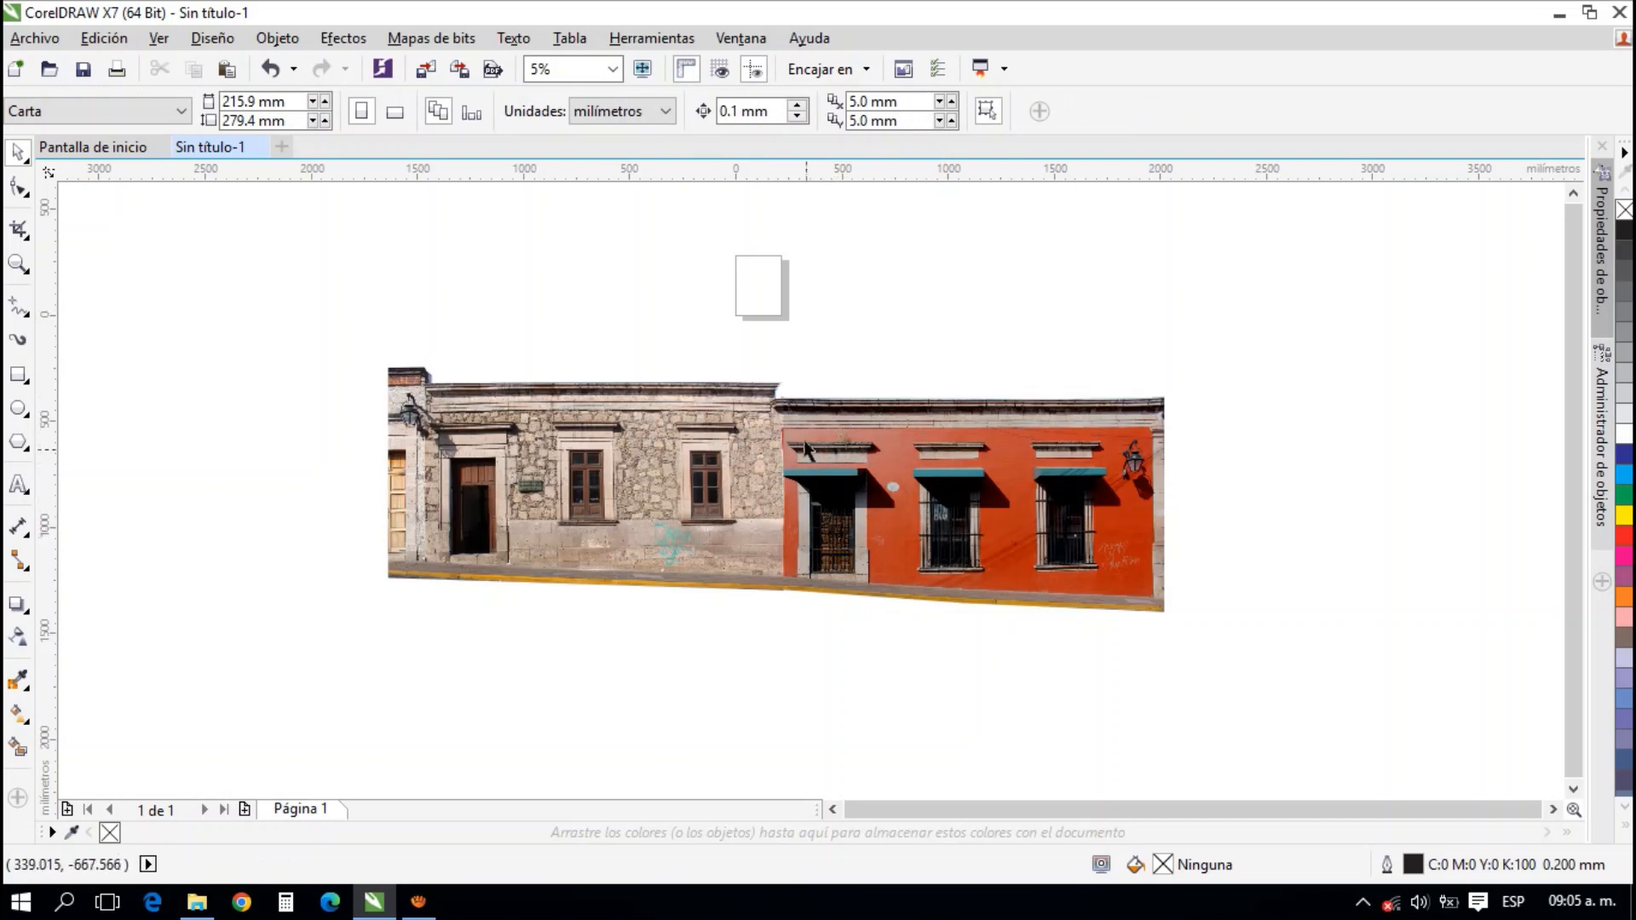
scroll(789, 515, up, 1)
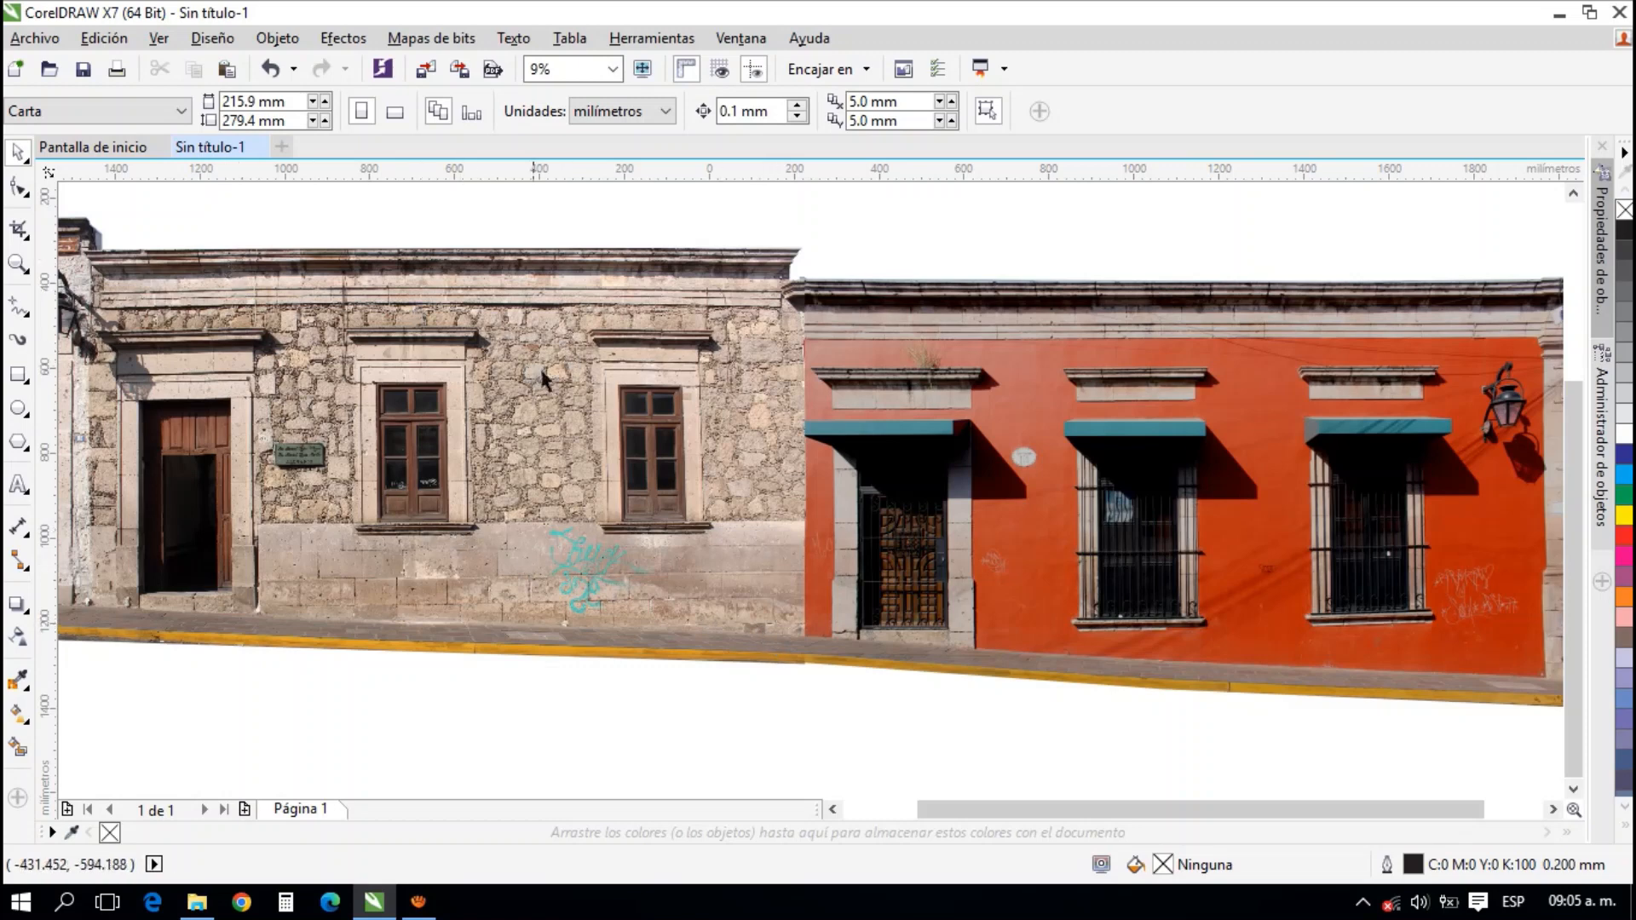
scroll(822, 454, down, 2)
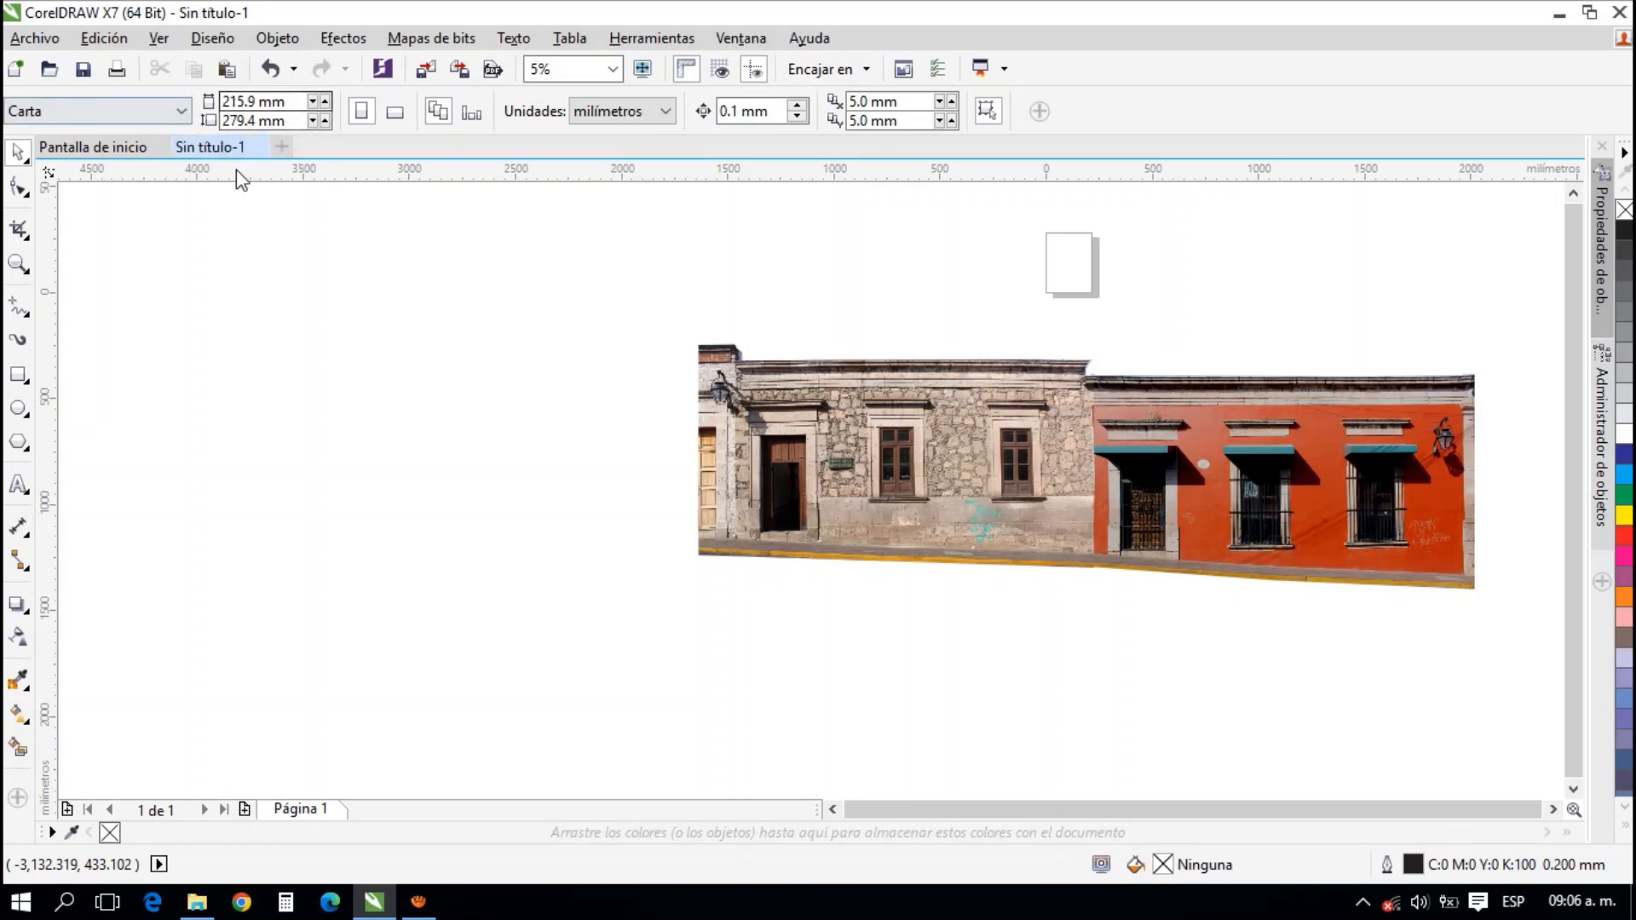
click(791, 471)
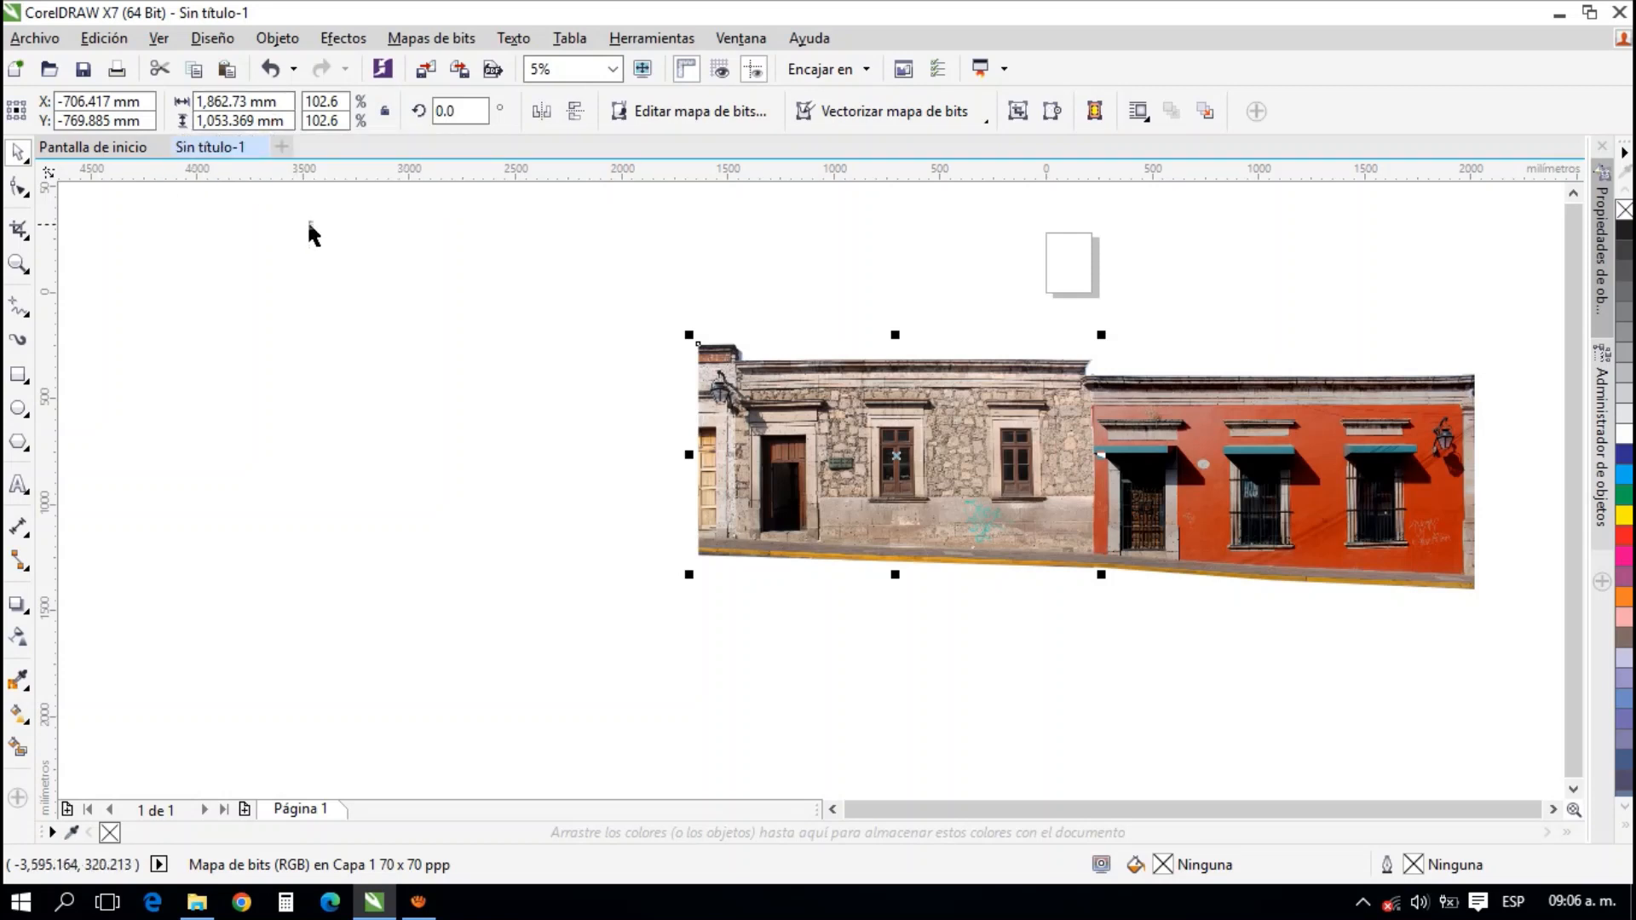
click(468, 480)
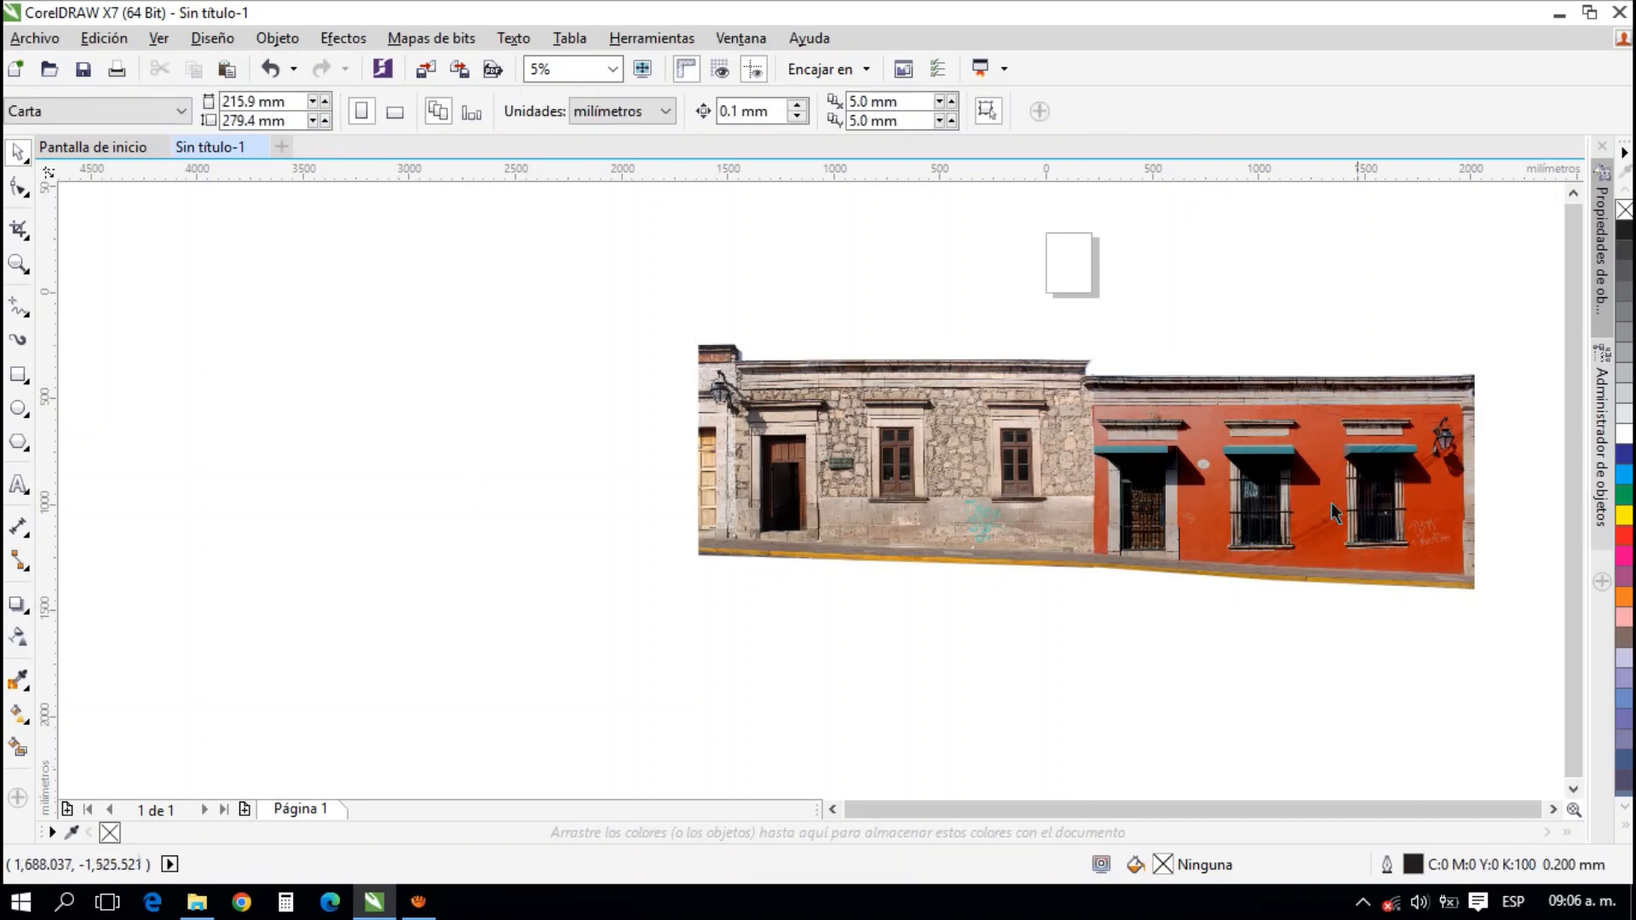
drag(1110, 538, 1043, 541)
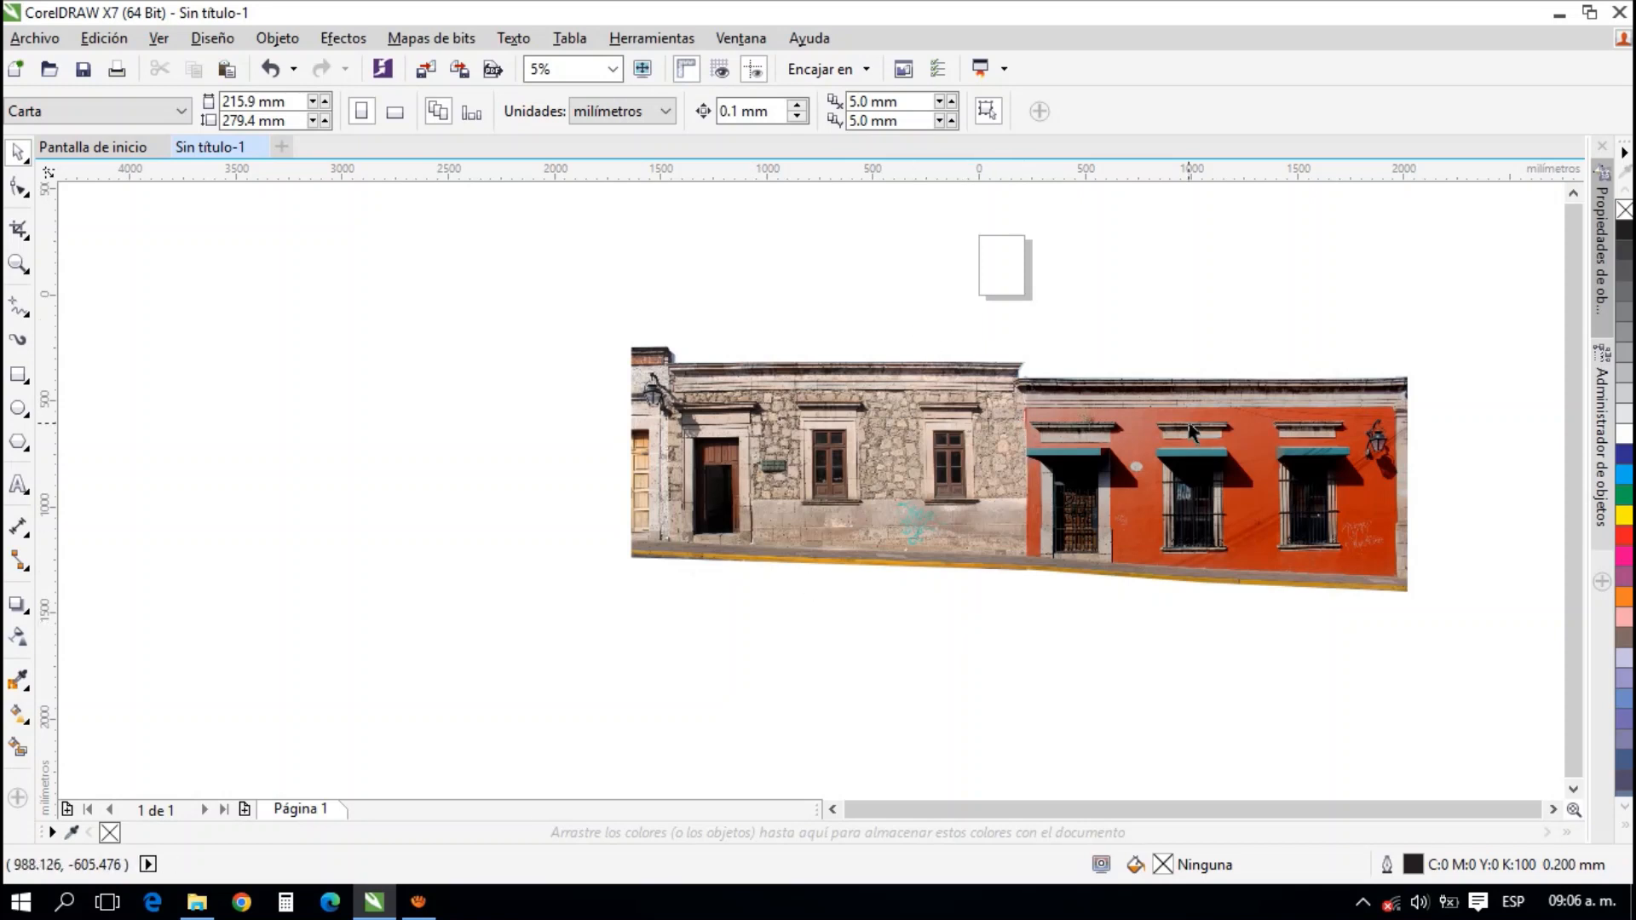
drag(1233, 278, 1073, 321)
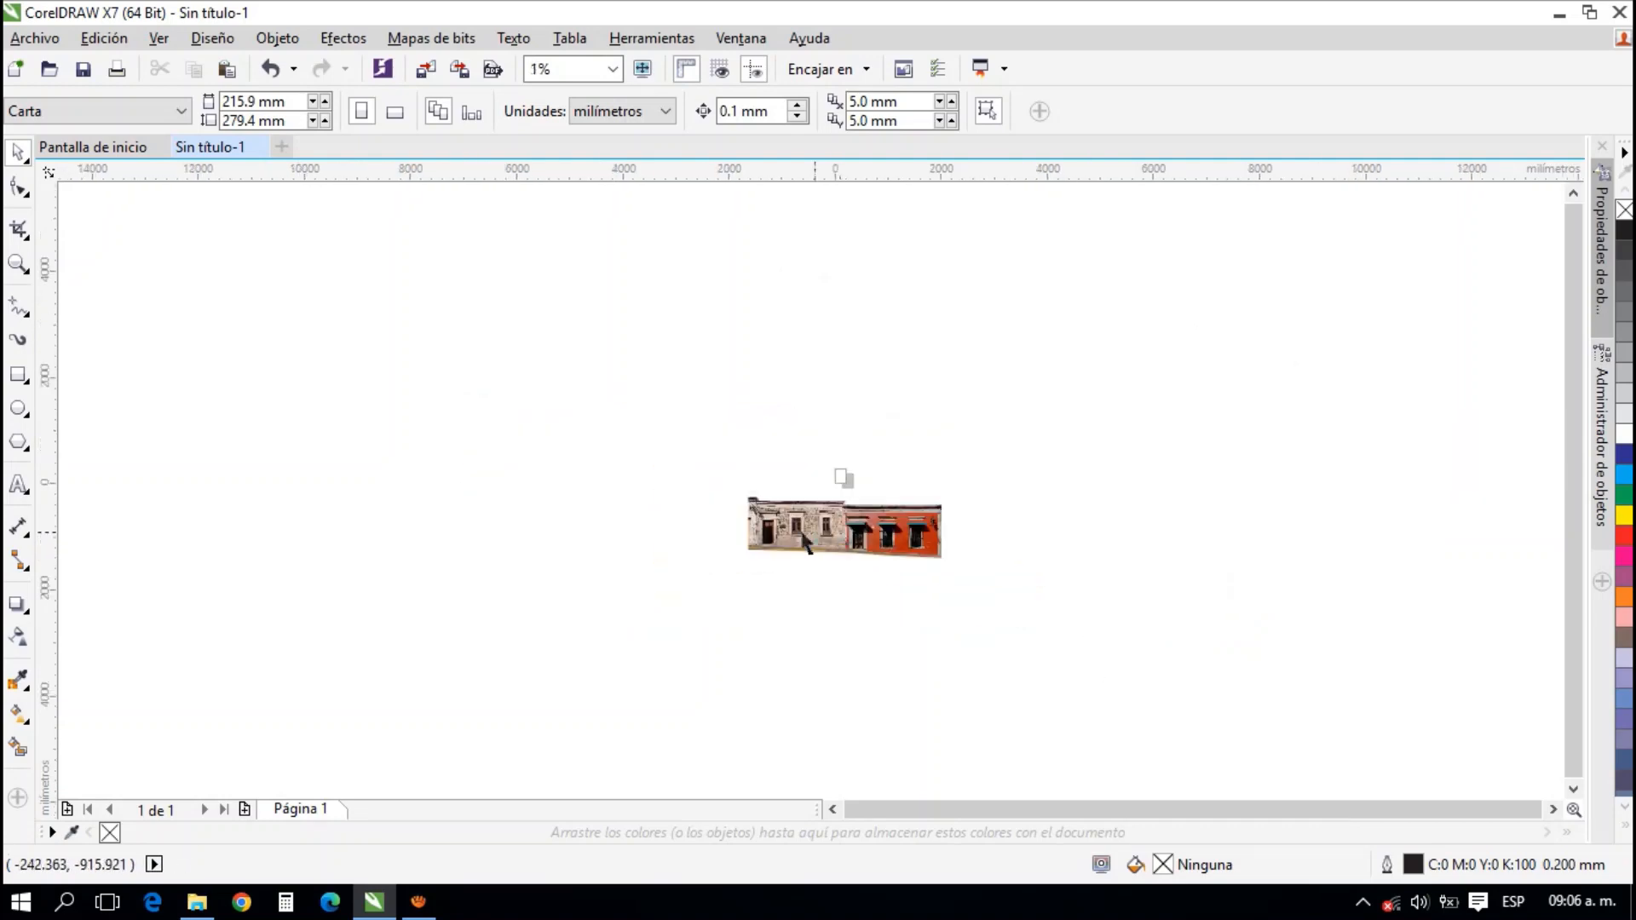
scroll(844, 519, down, 3)
scroll(884, 530, up, 4)
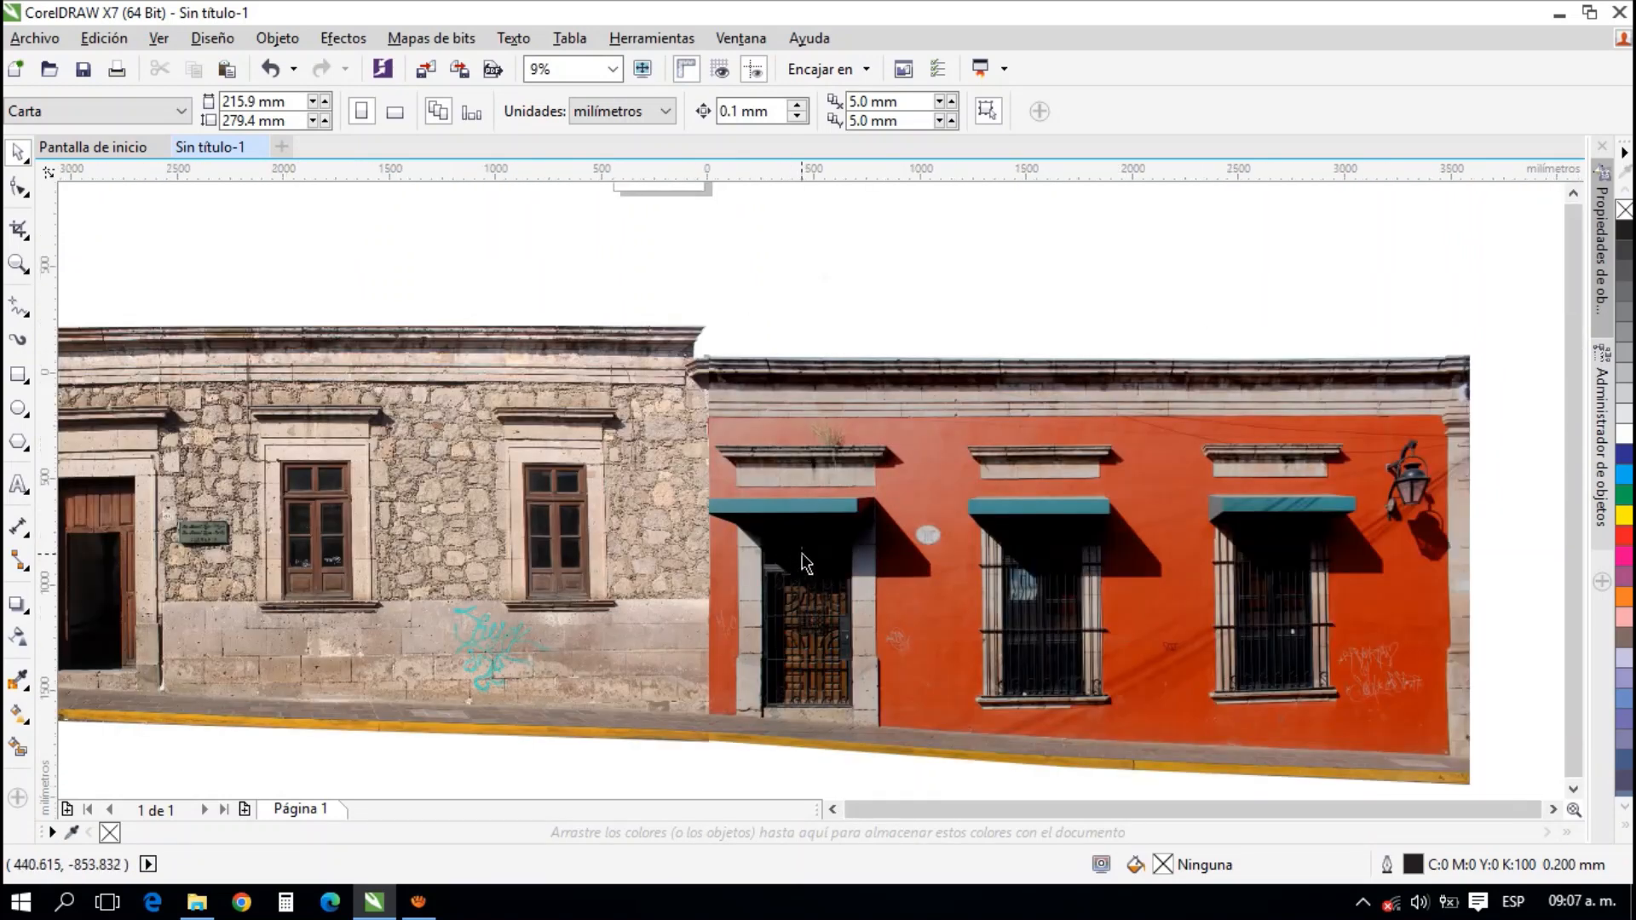
scroll(803, 559, down, 1)
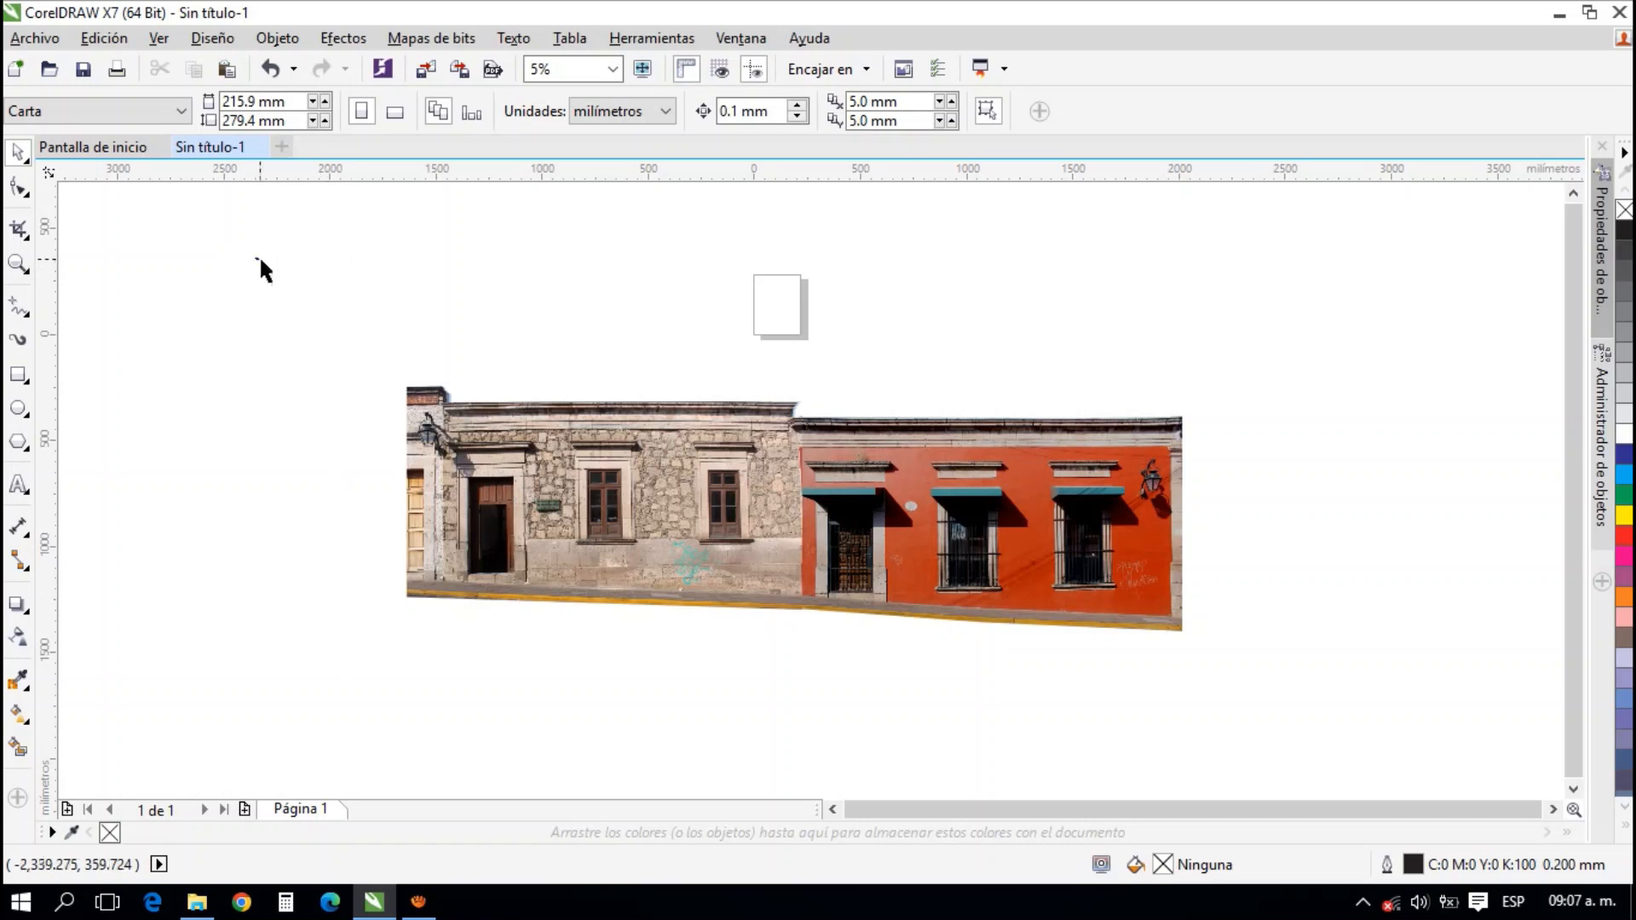
Select both the stone and coral facade photos and export only the selection as a JPG named "Larguillo muestra"
drag(256, 258, 1338, 733)
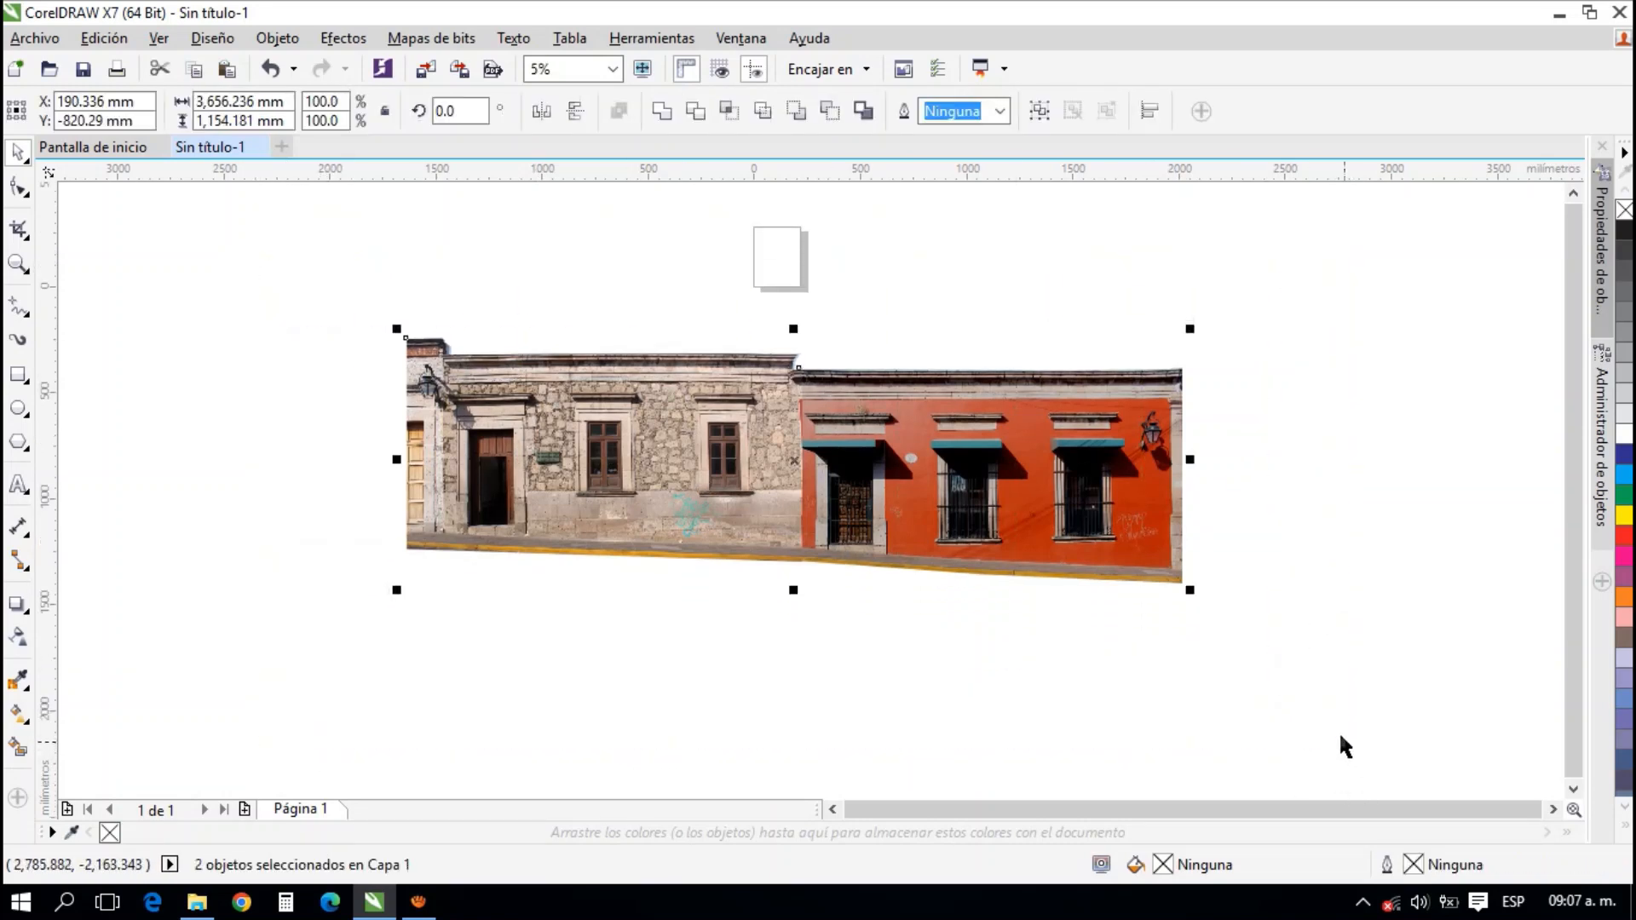
drag(707, 305, 684, 340)
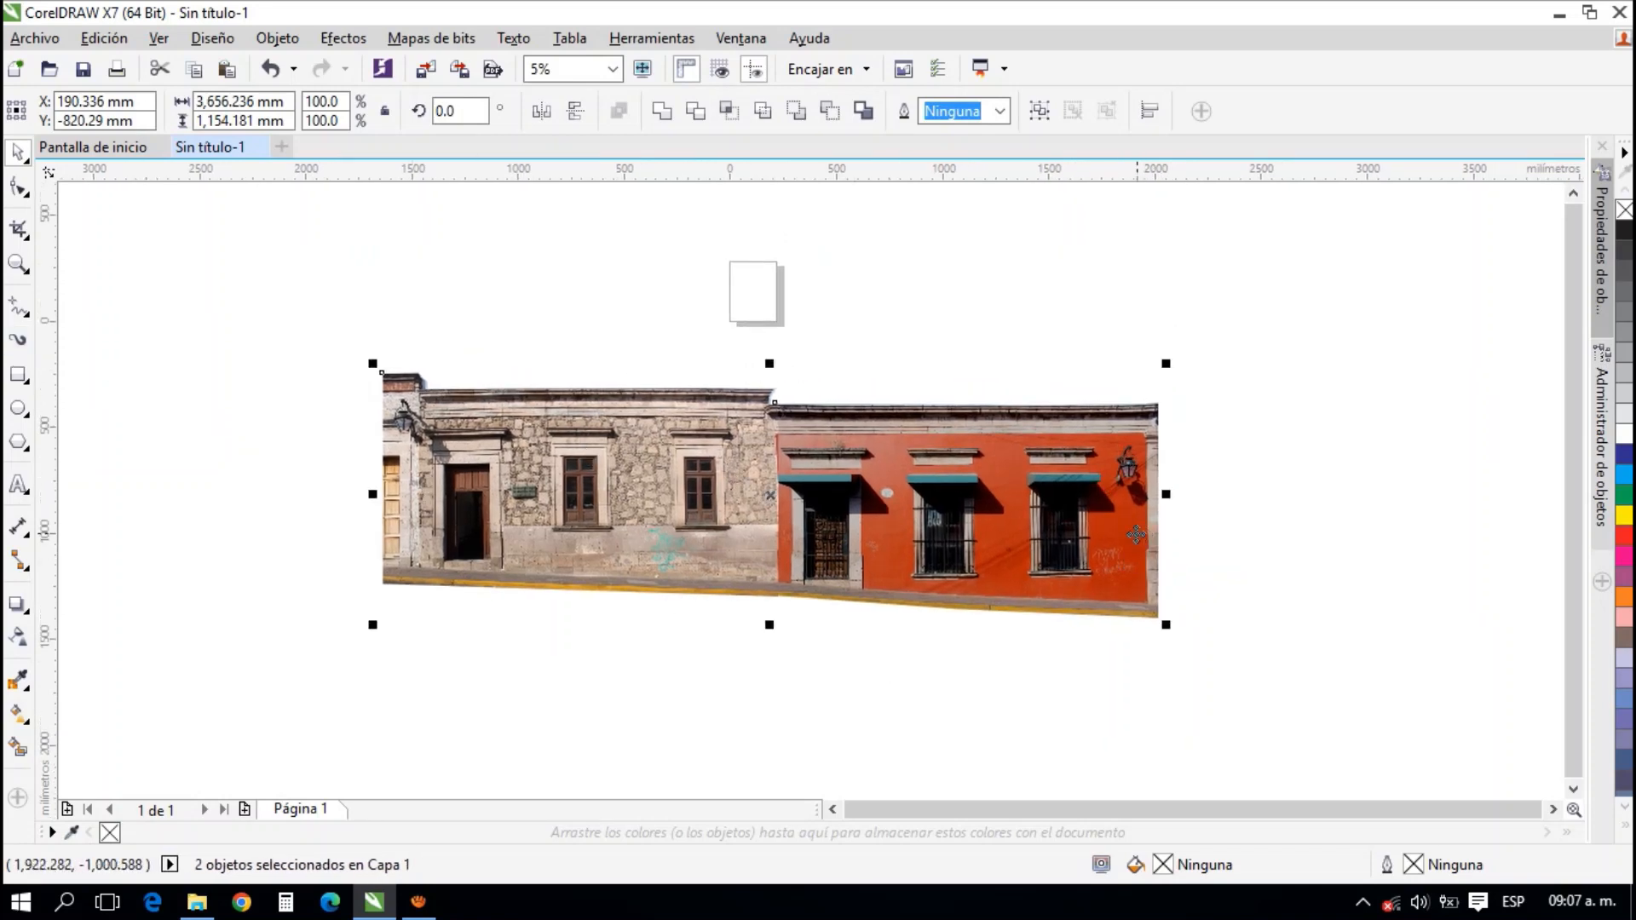
click(53, 42)
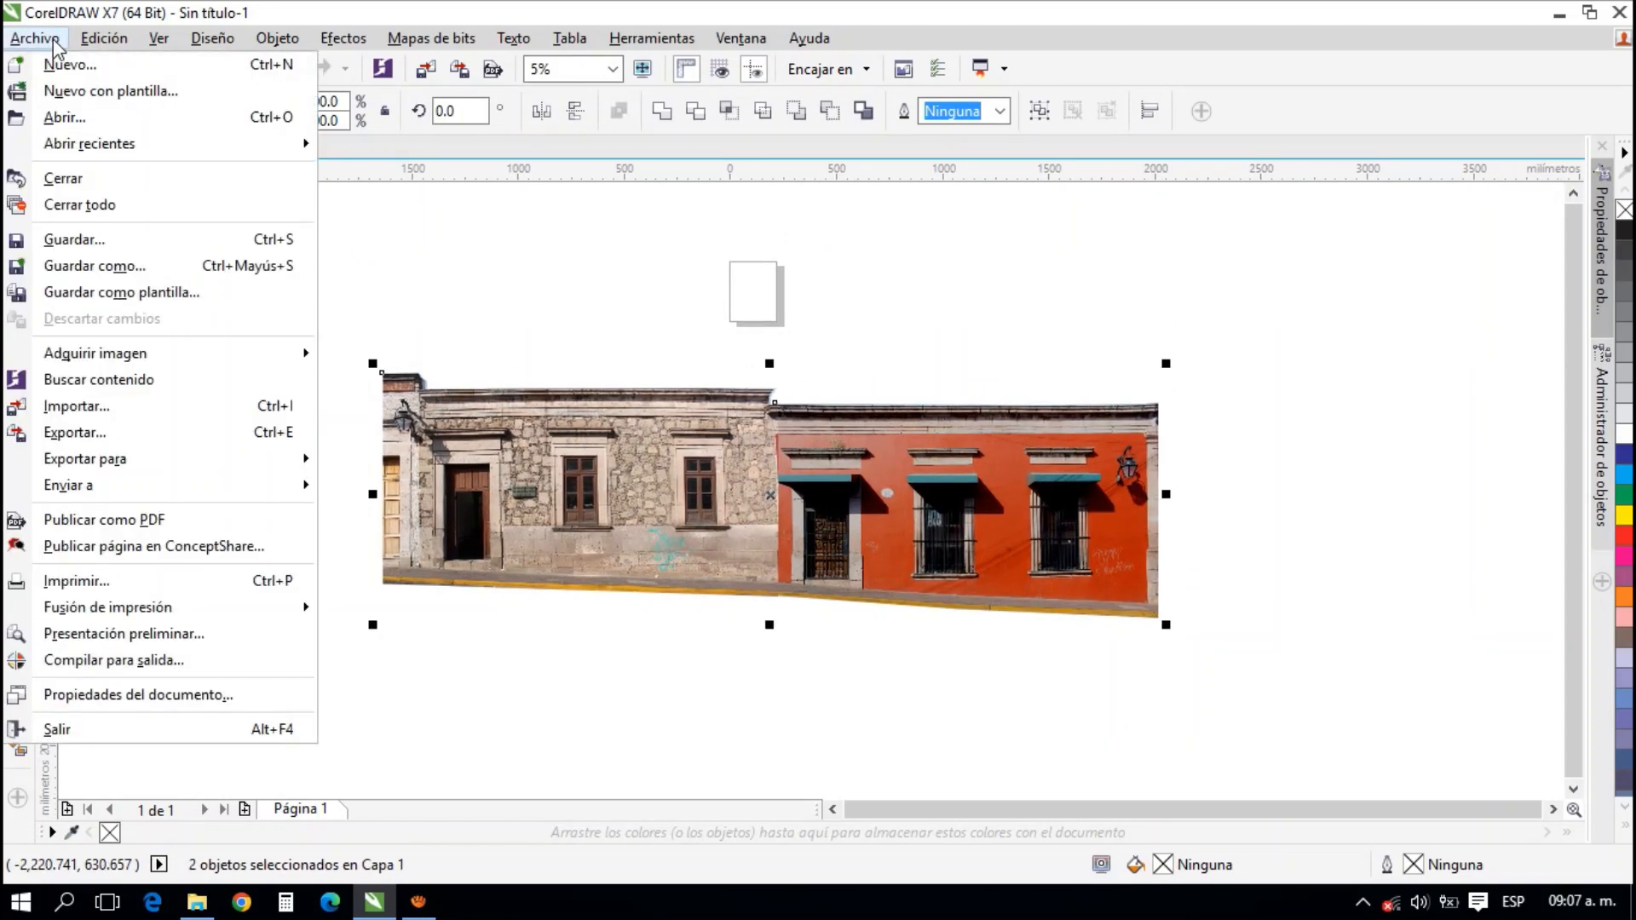
click(174, 432)
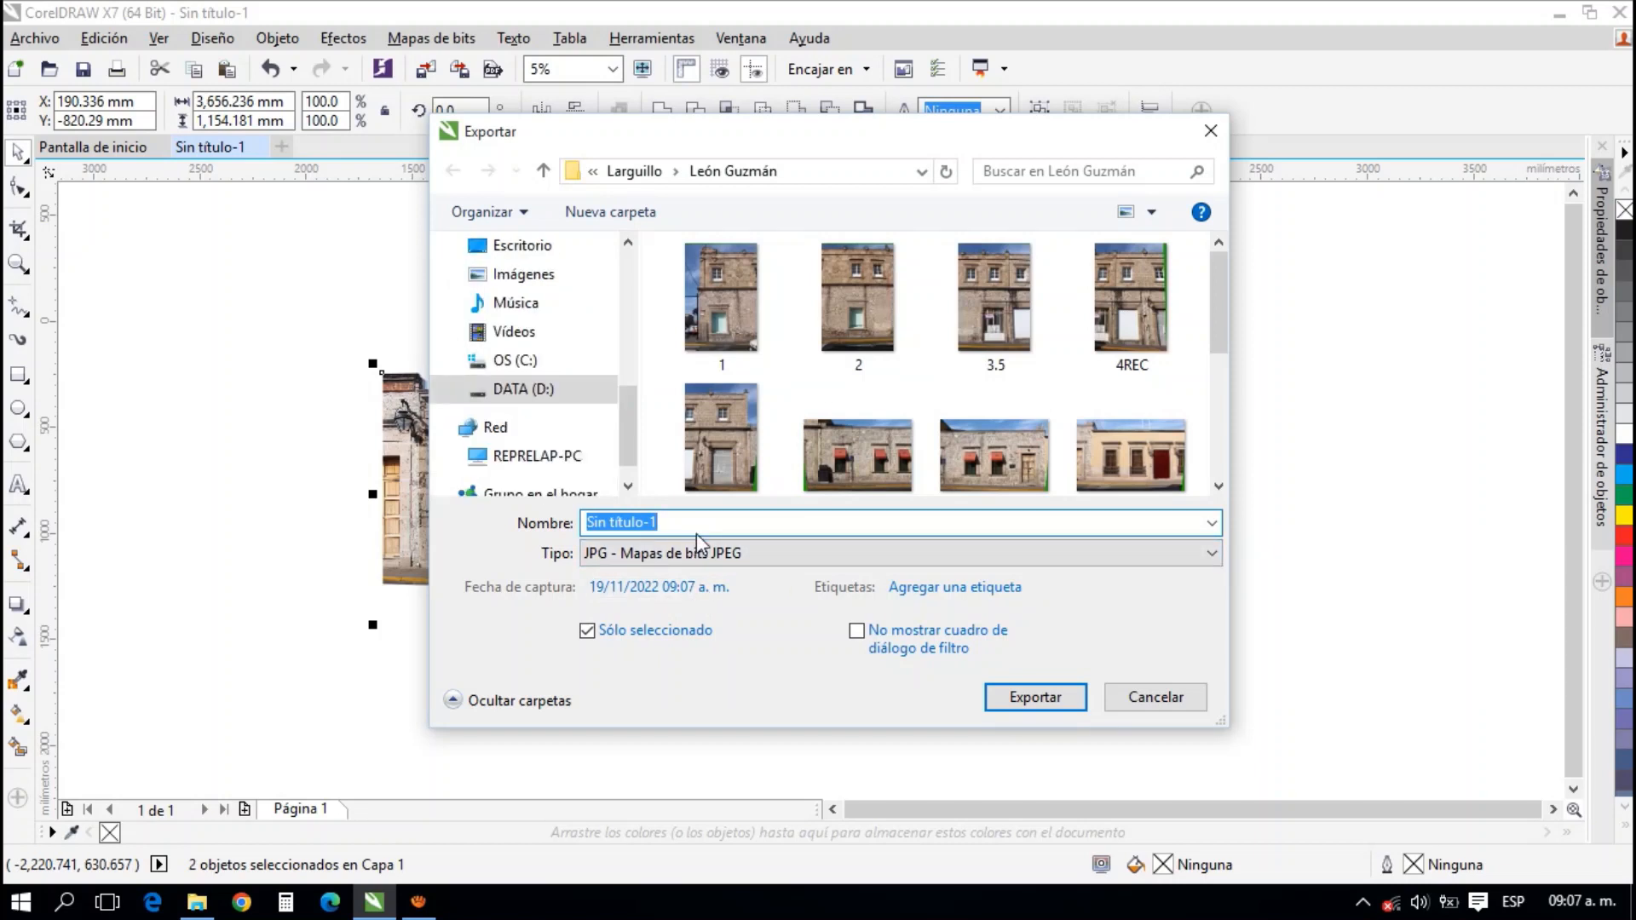
text(La)
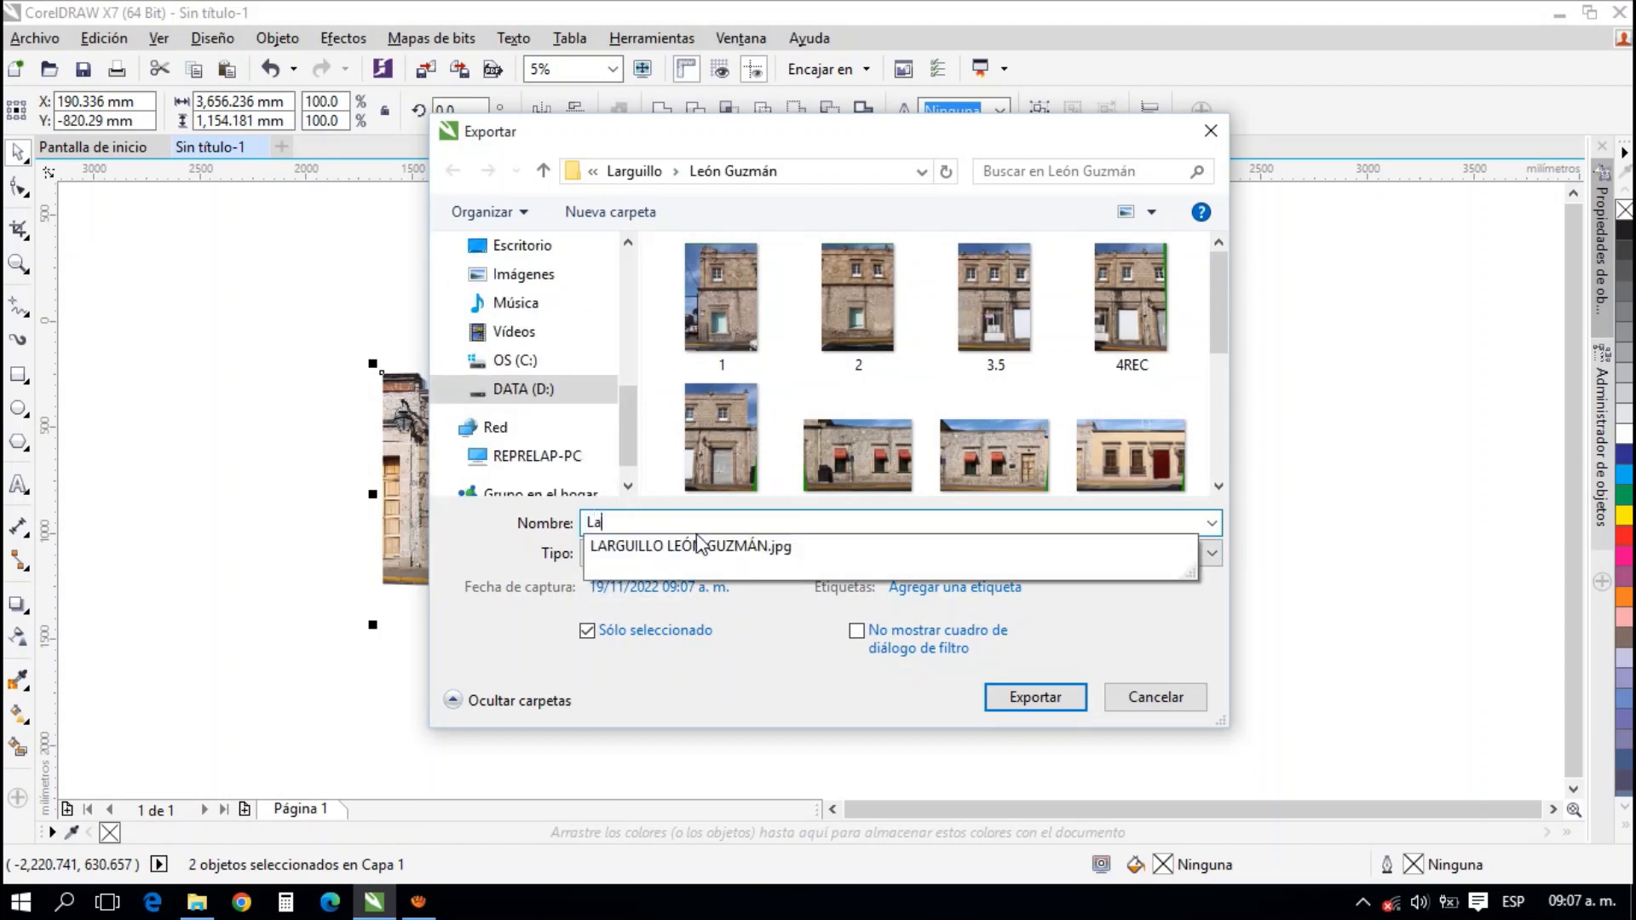
text(rguillo muestra)
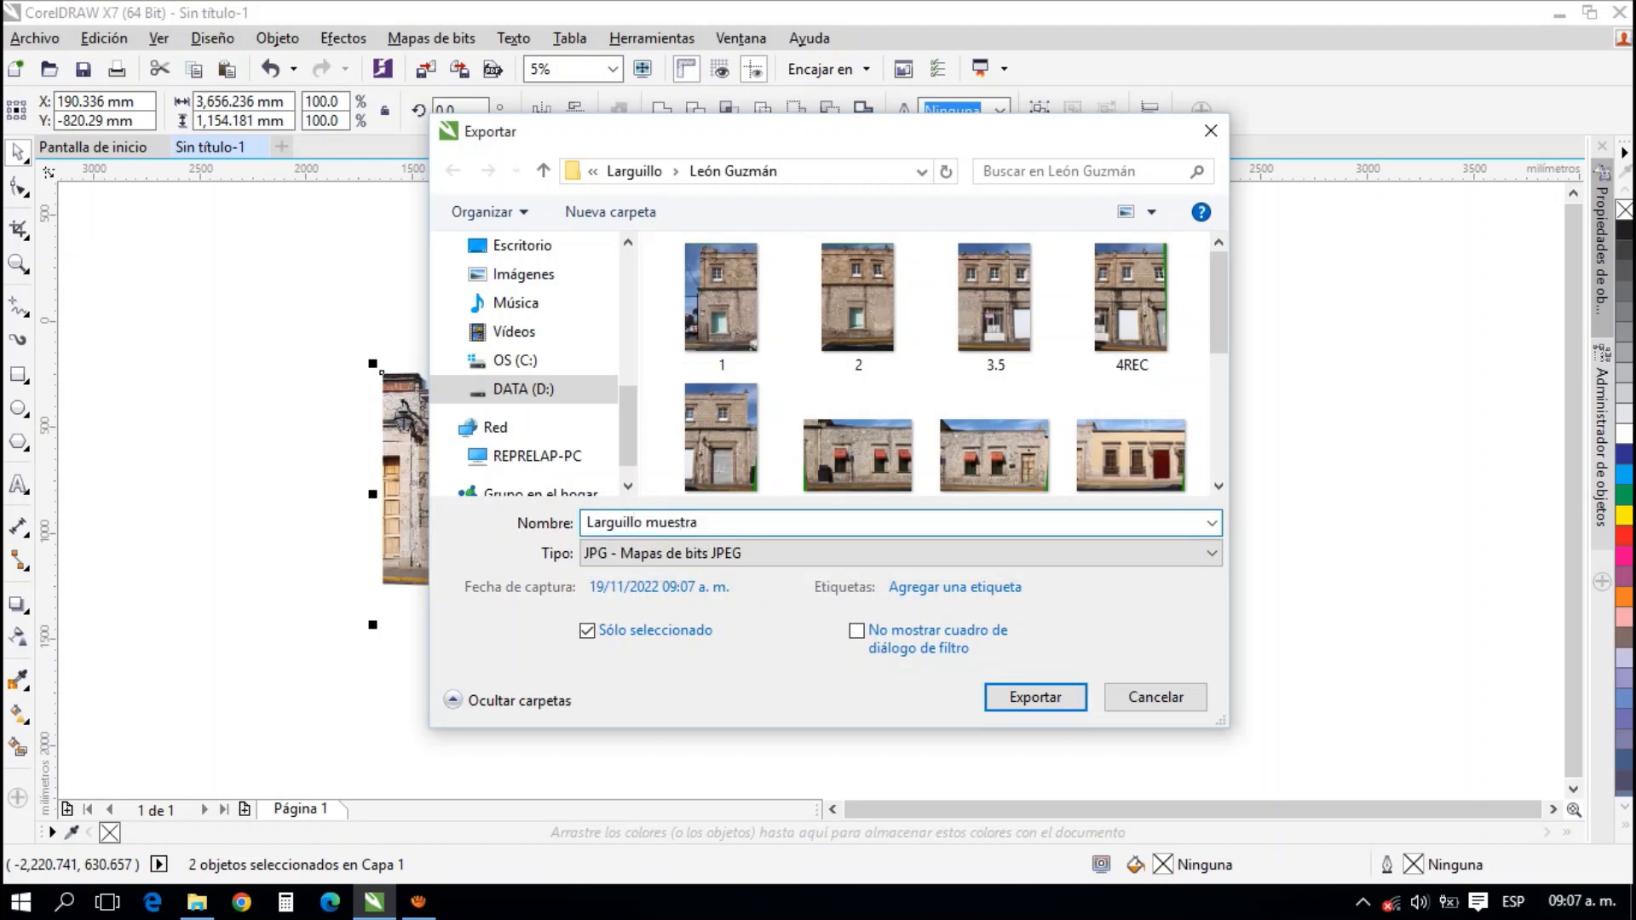
click(706, 555)
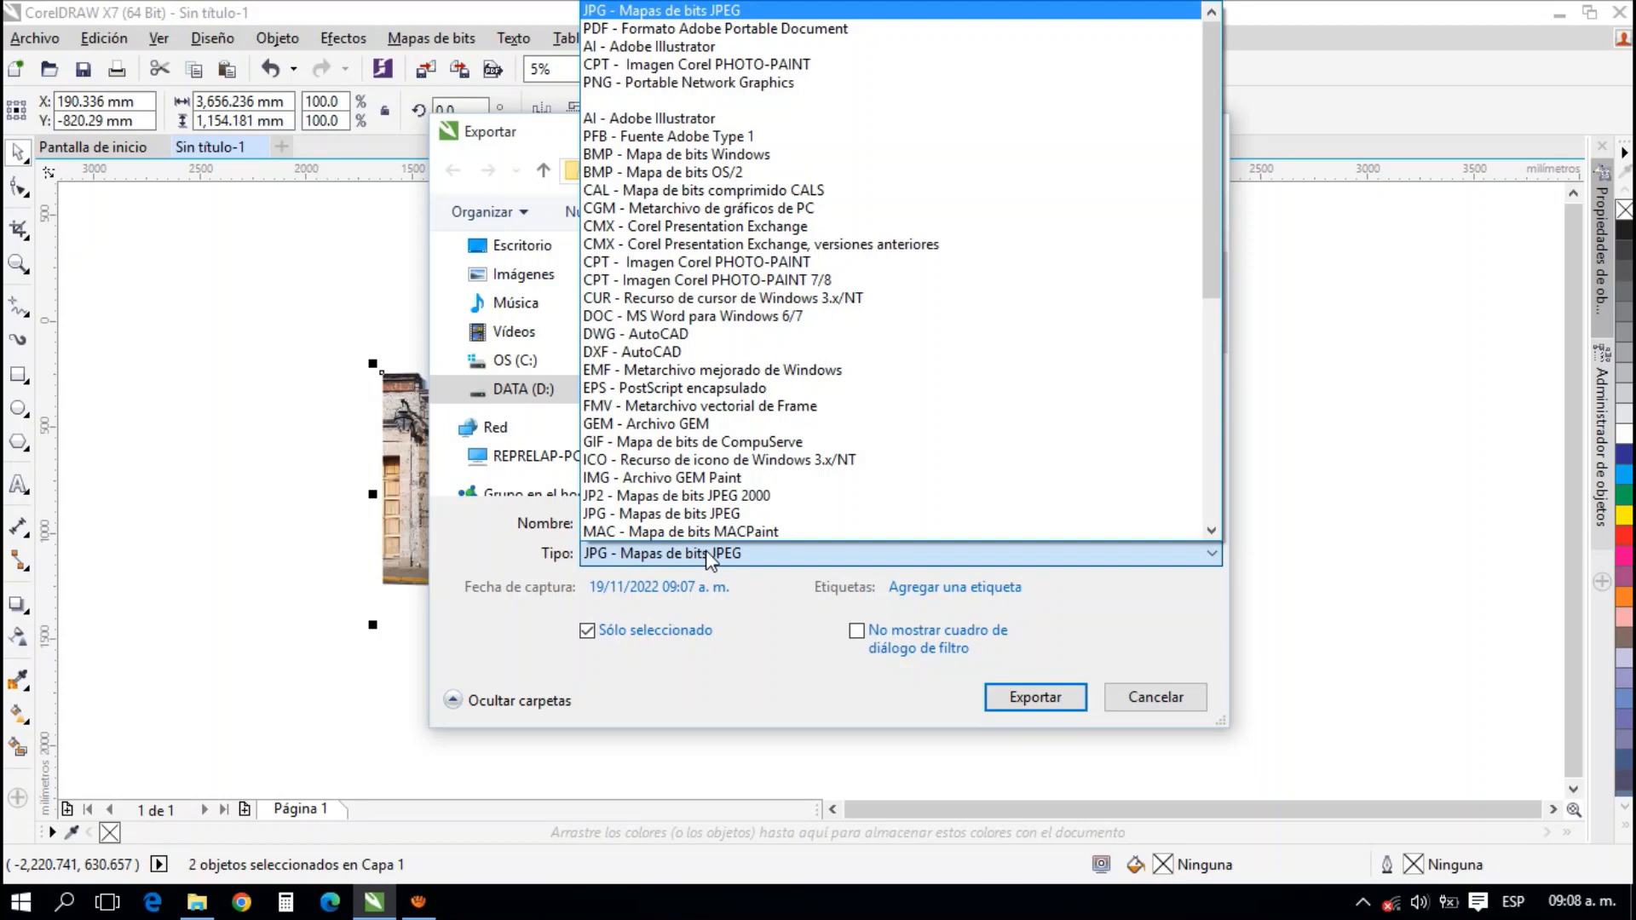
click(707, 555)
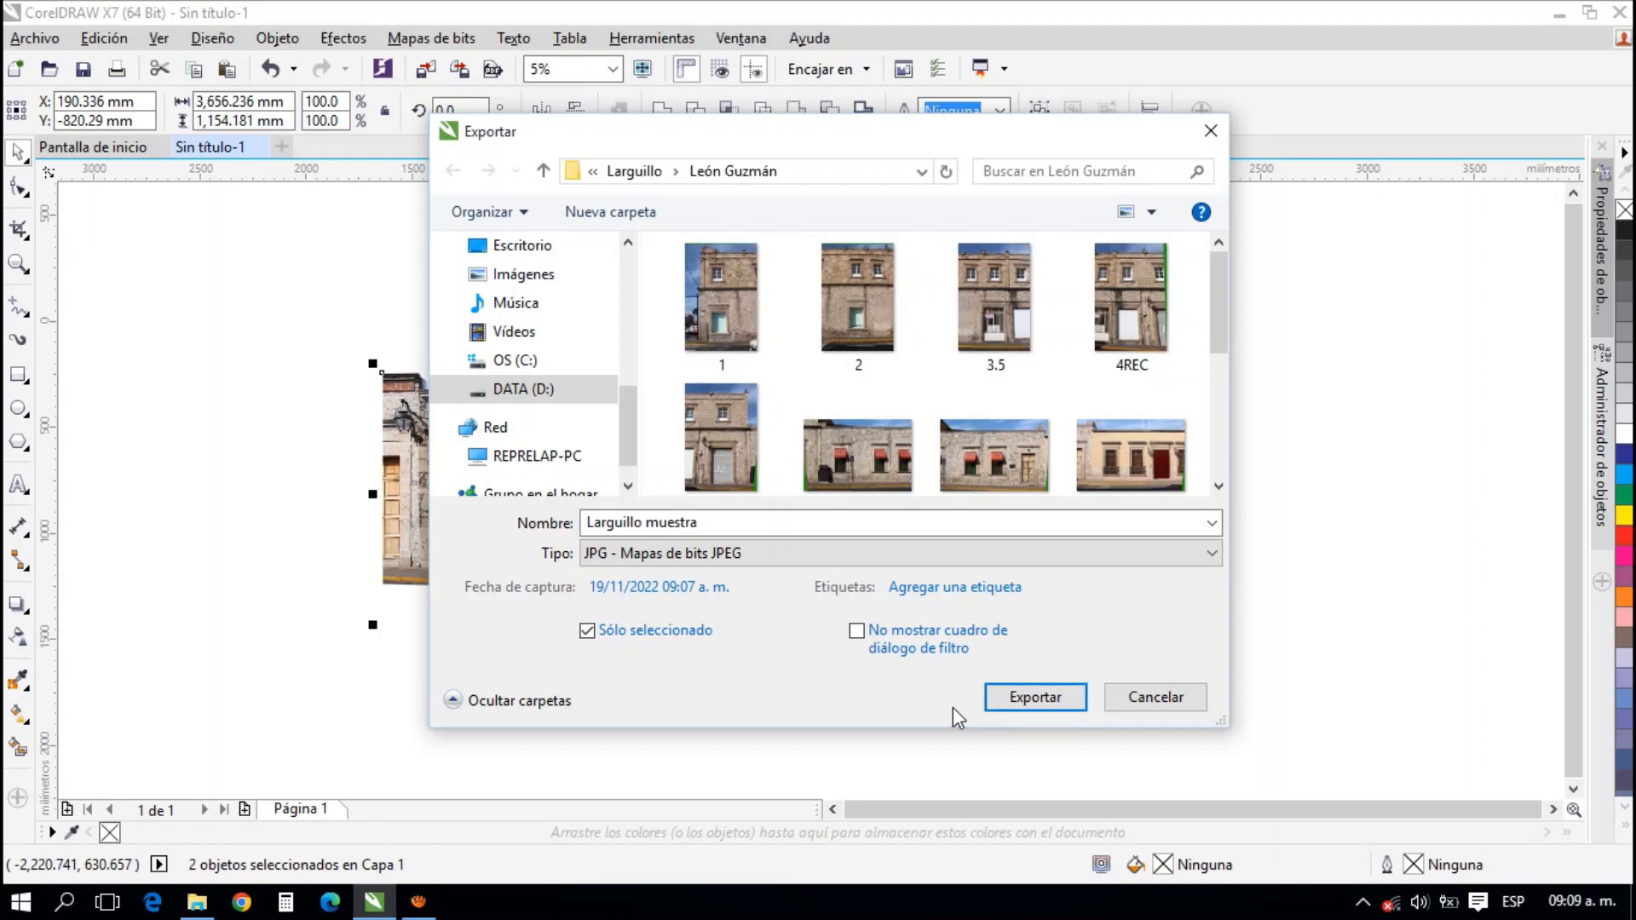
click(994, 699)
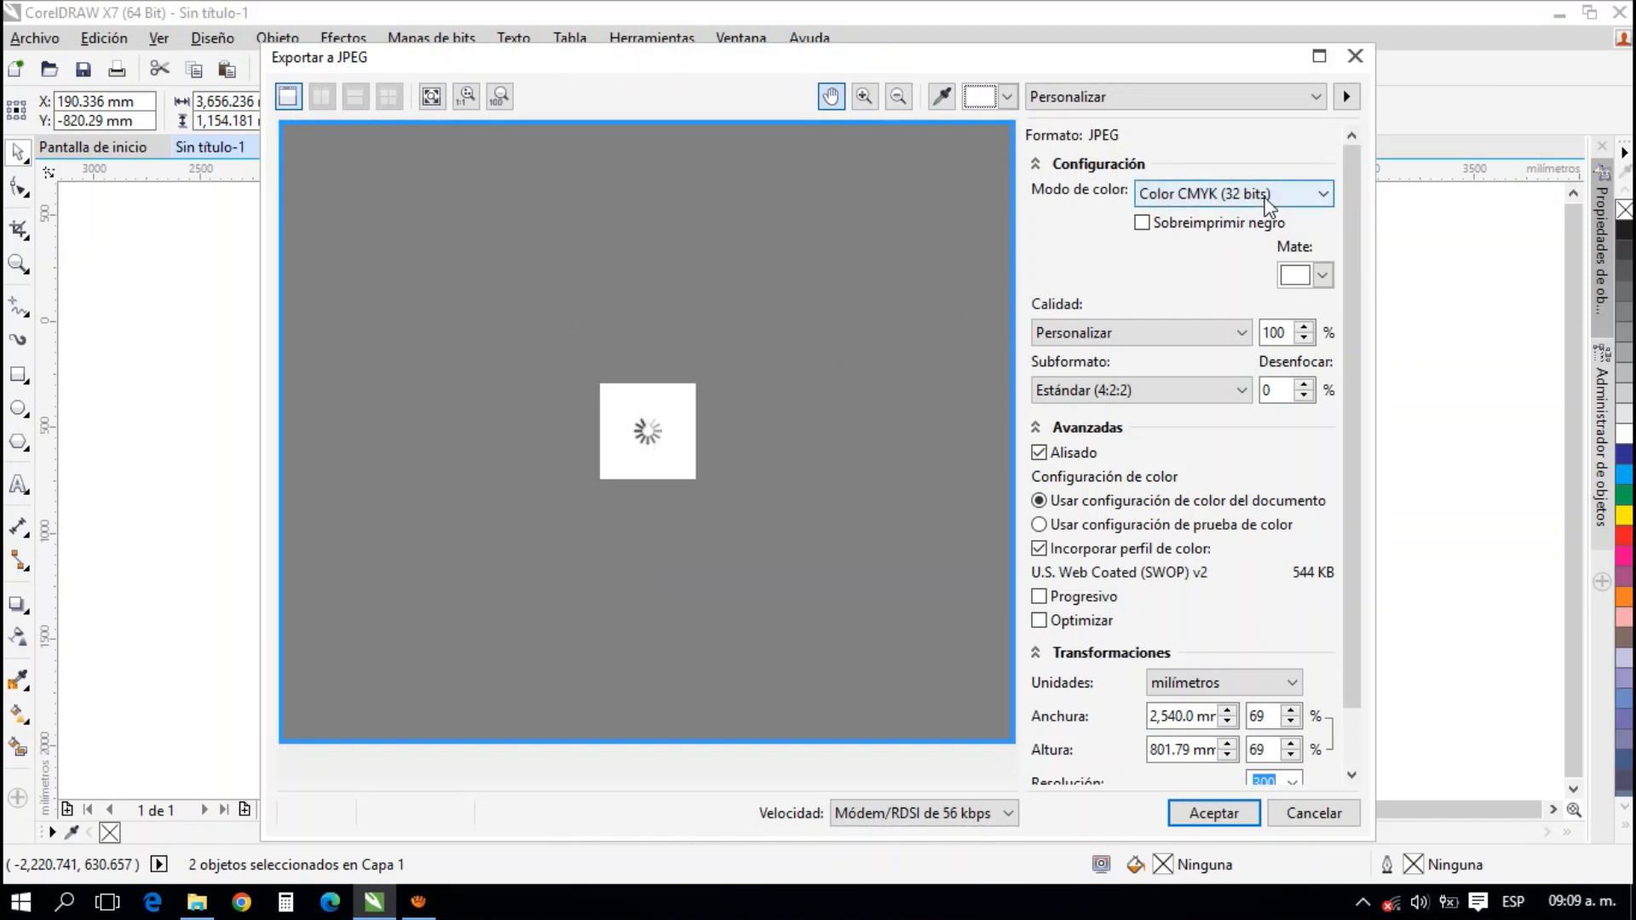
Export the JPEG in CMYK (32 bits) at 100% quality, 1,462.5 mm wide by 461.69 mm high (40%), with resolution 300
click(1270, 205)
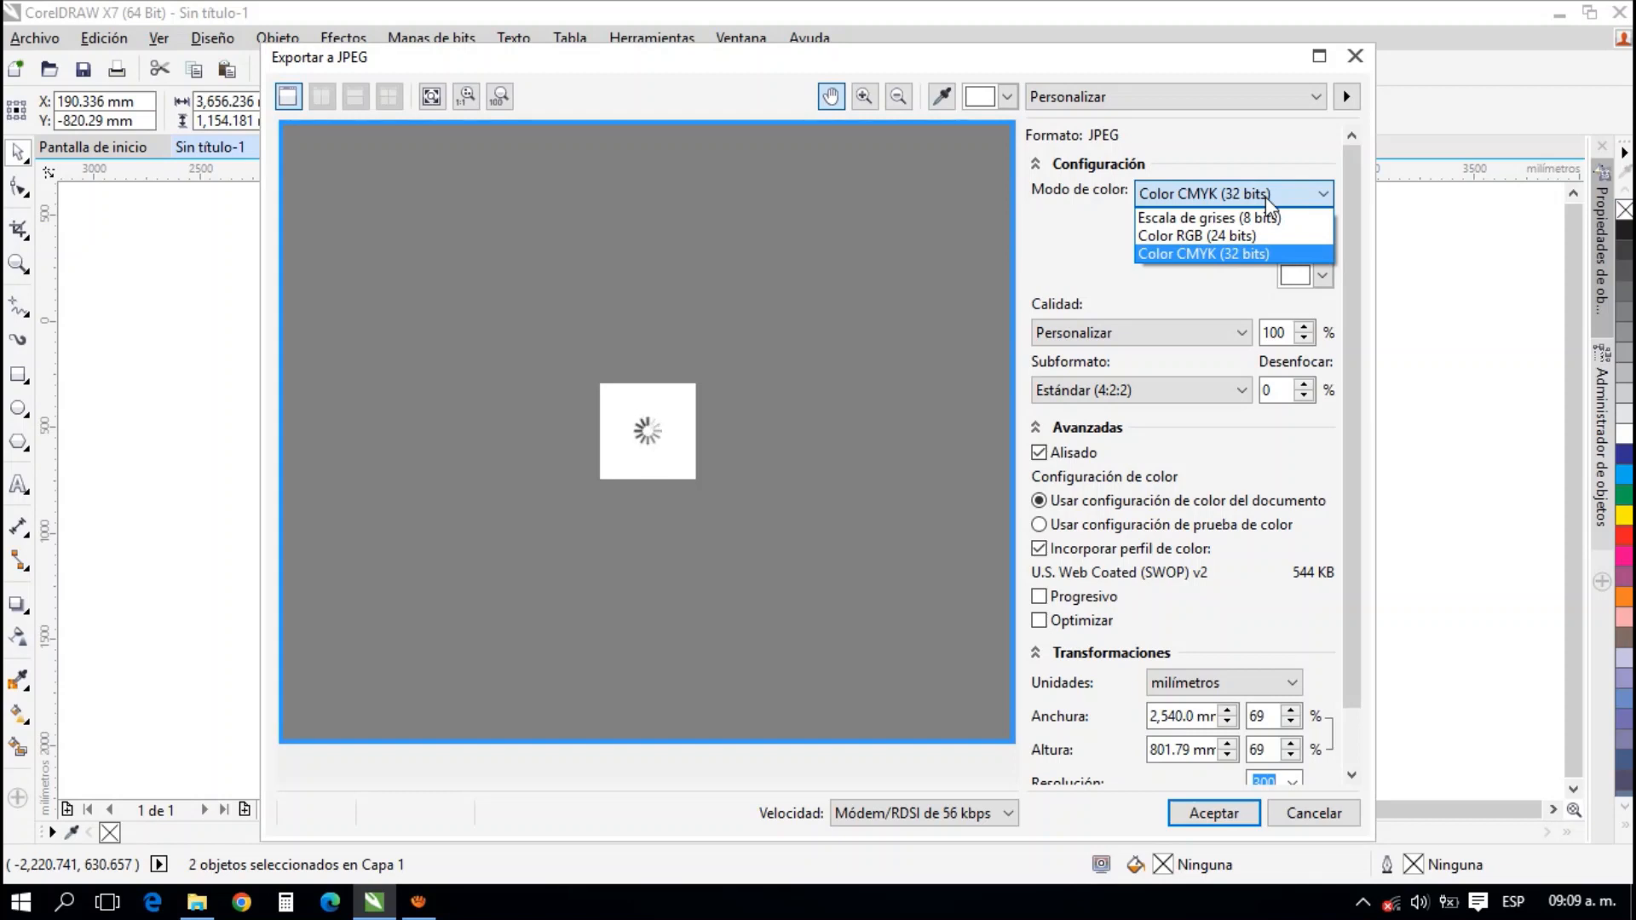
click(1111, 249)
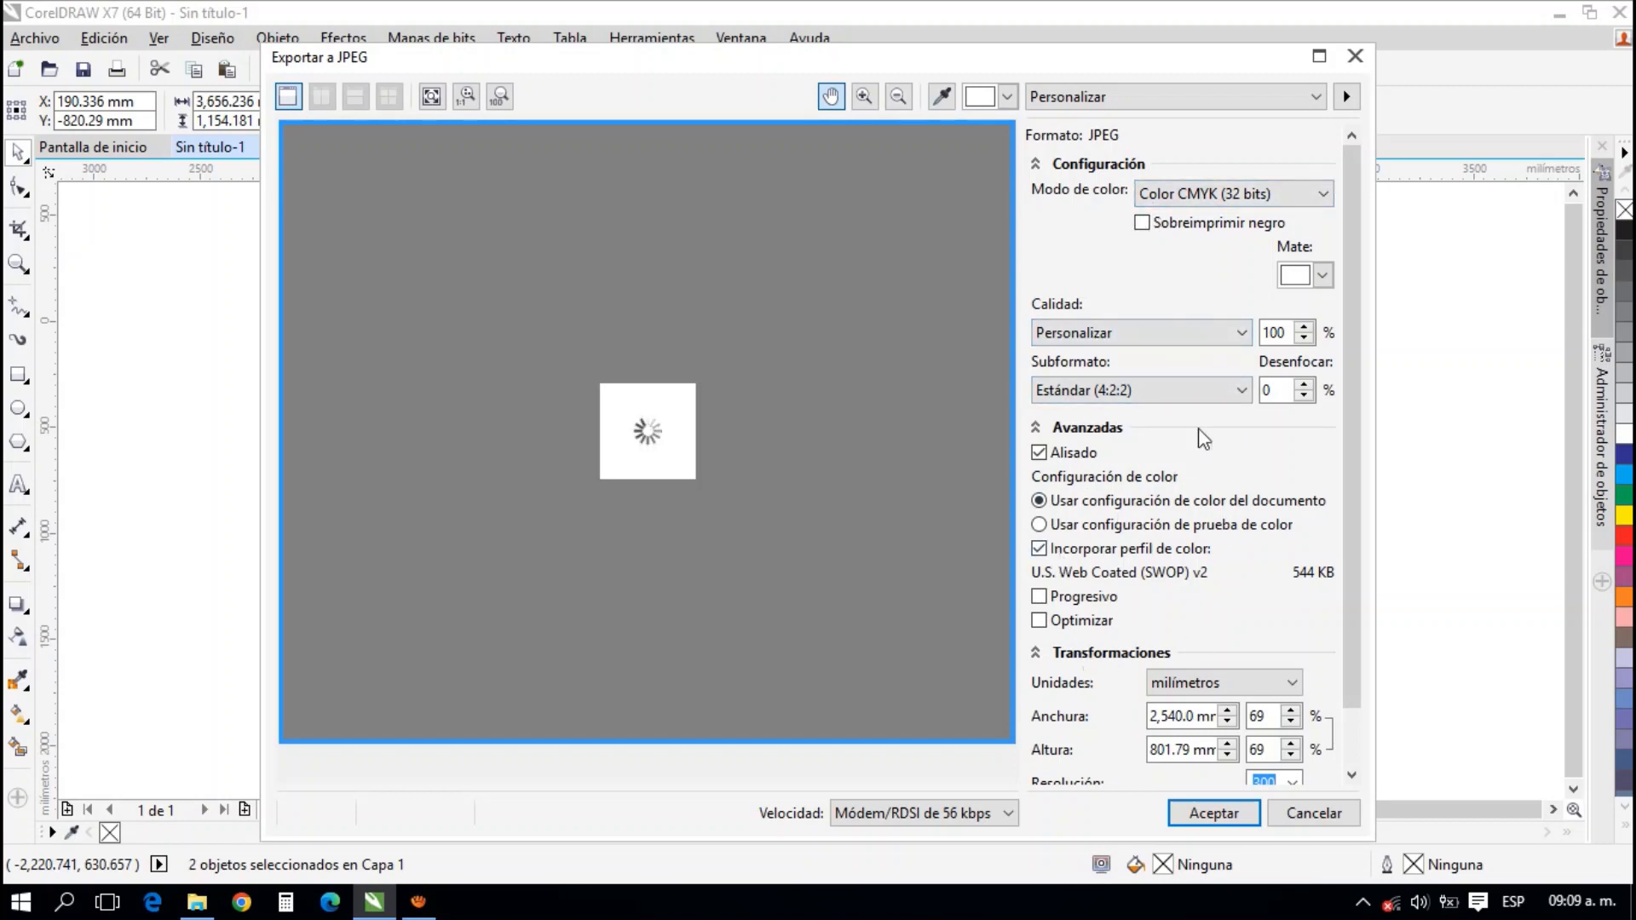
scroll(1351, 507, down, 2)
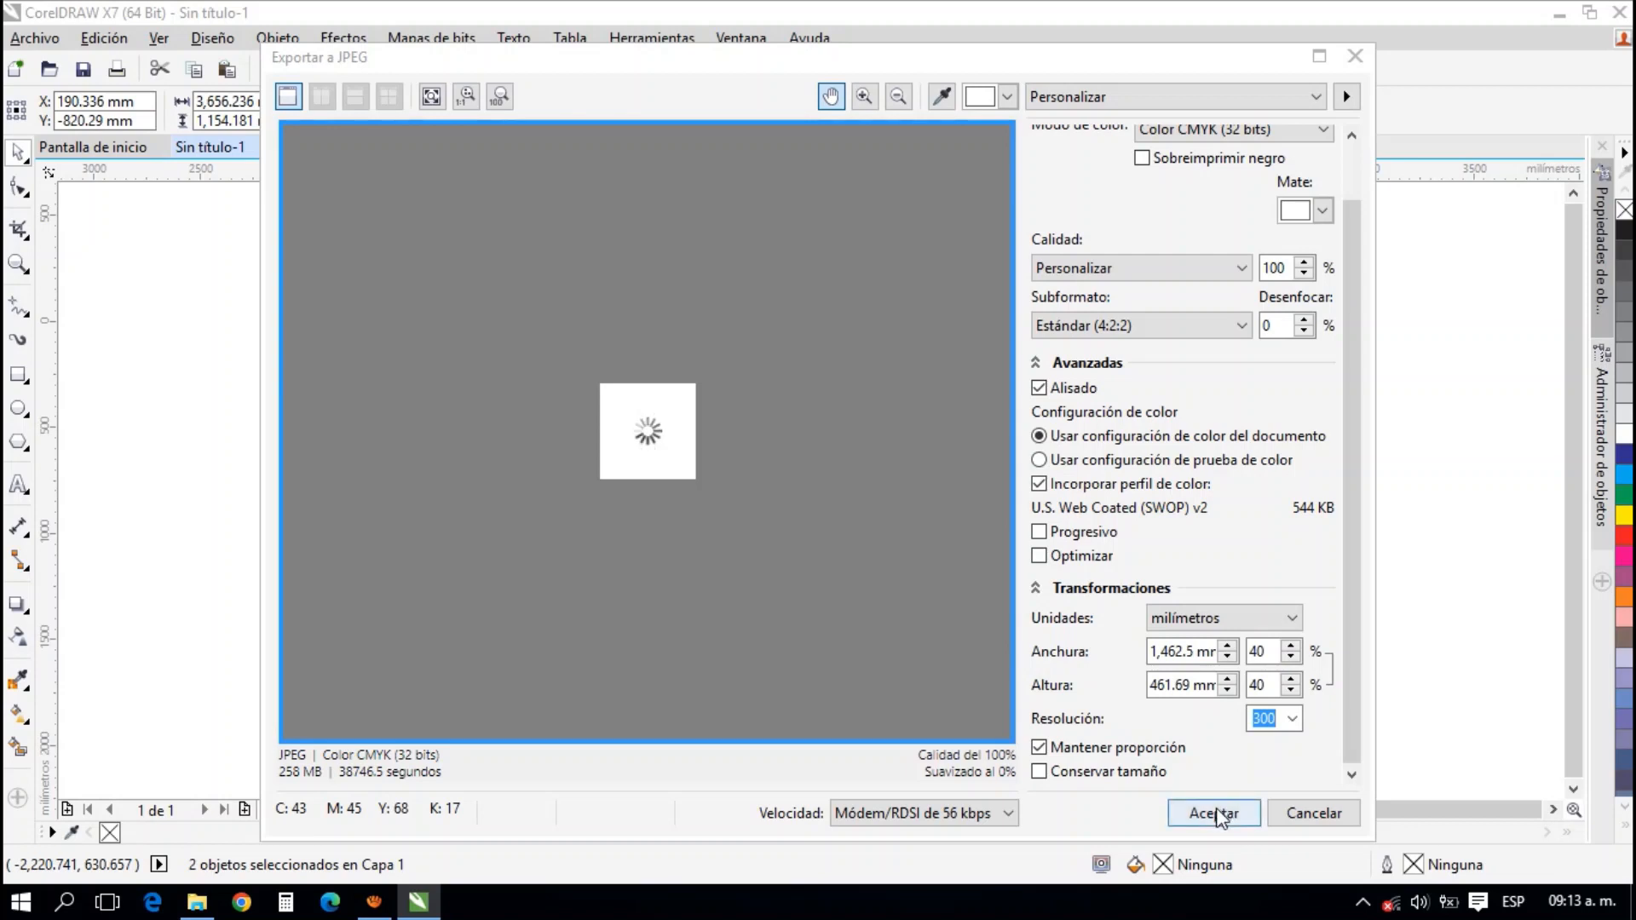
click(1215, 815)
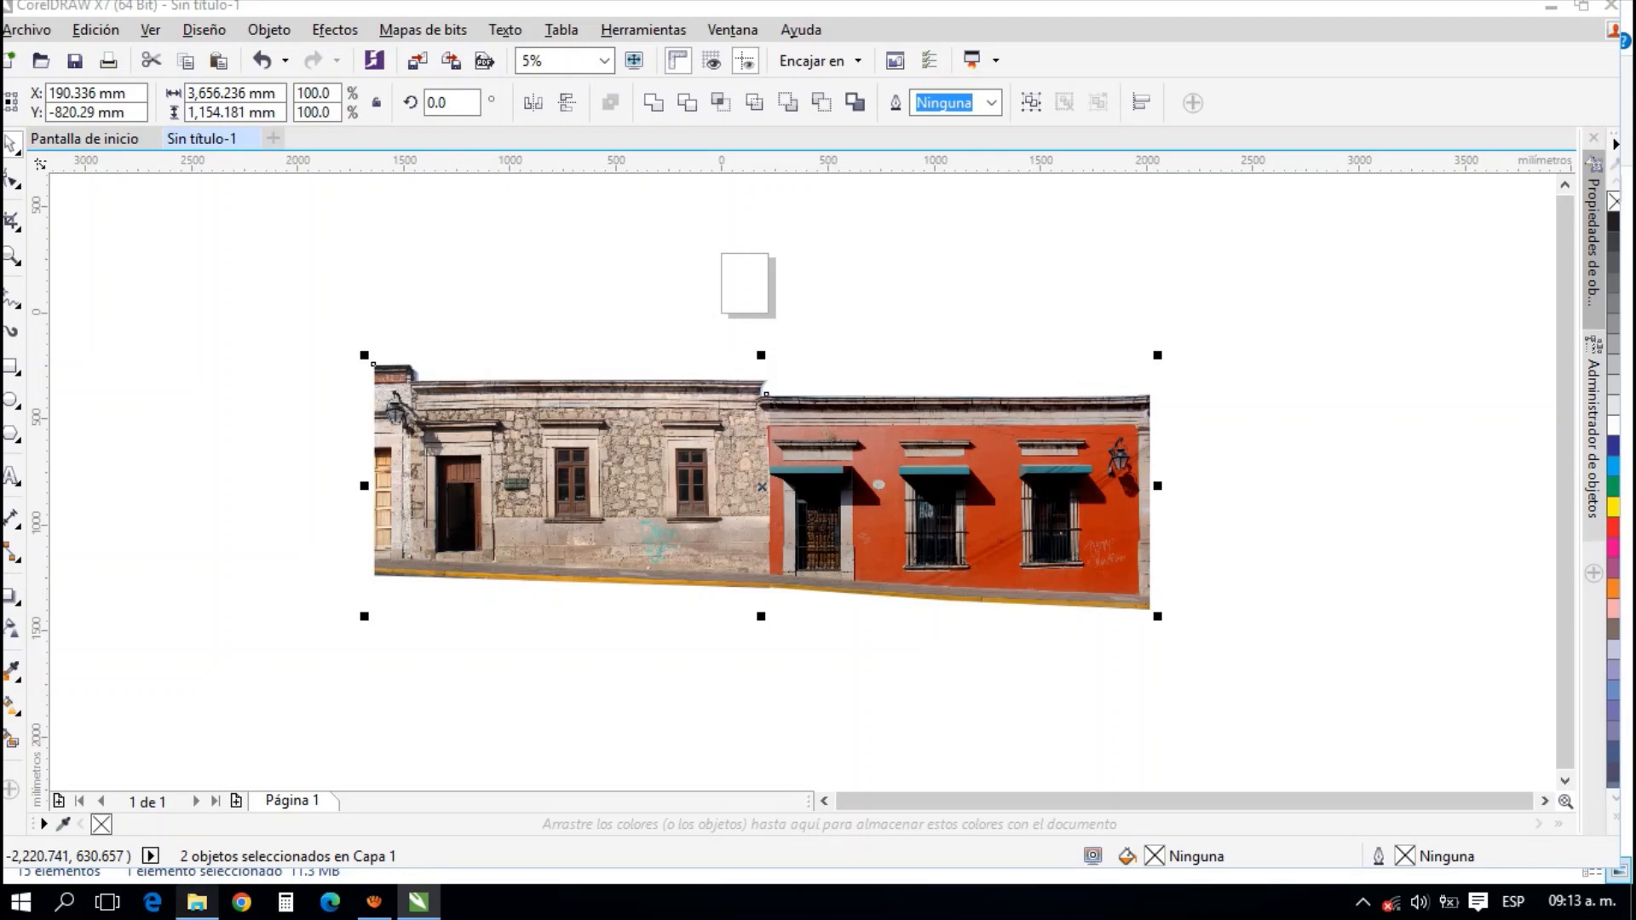
Switch to File Explorer and select the exported "Larguillo muestra" image in the facade photos folder
click(198, 900)
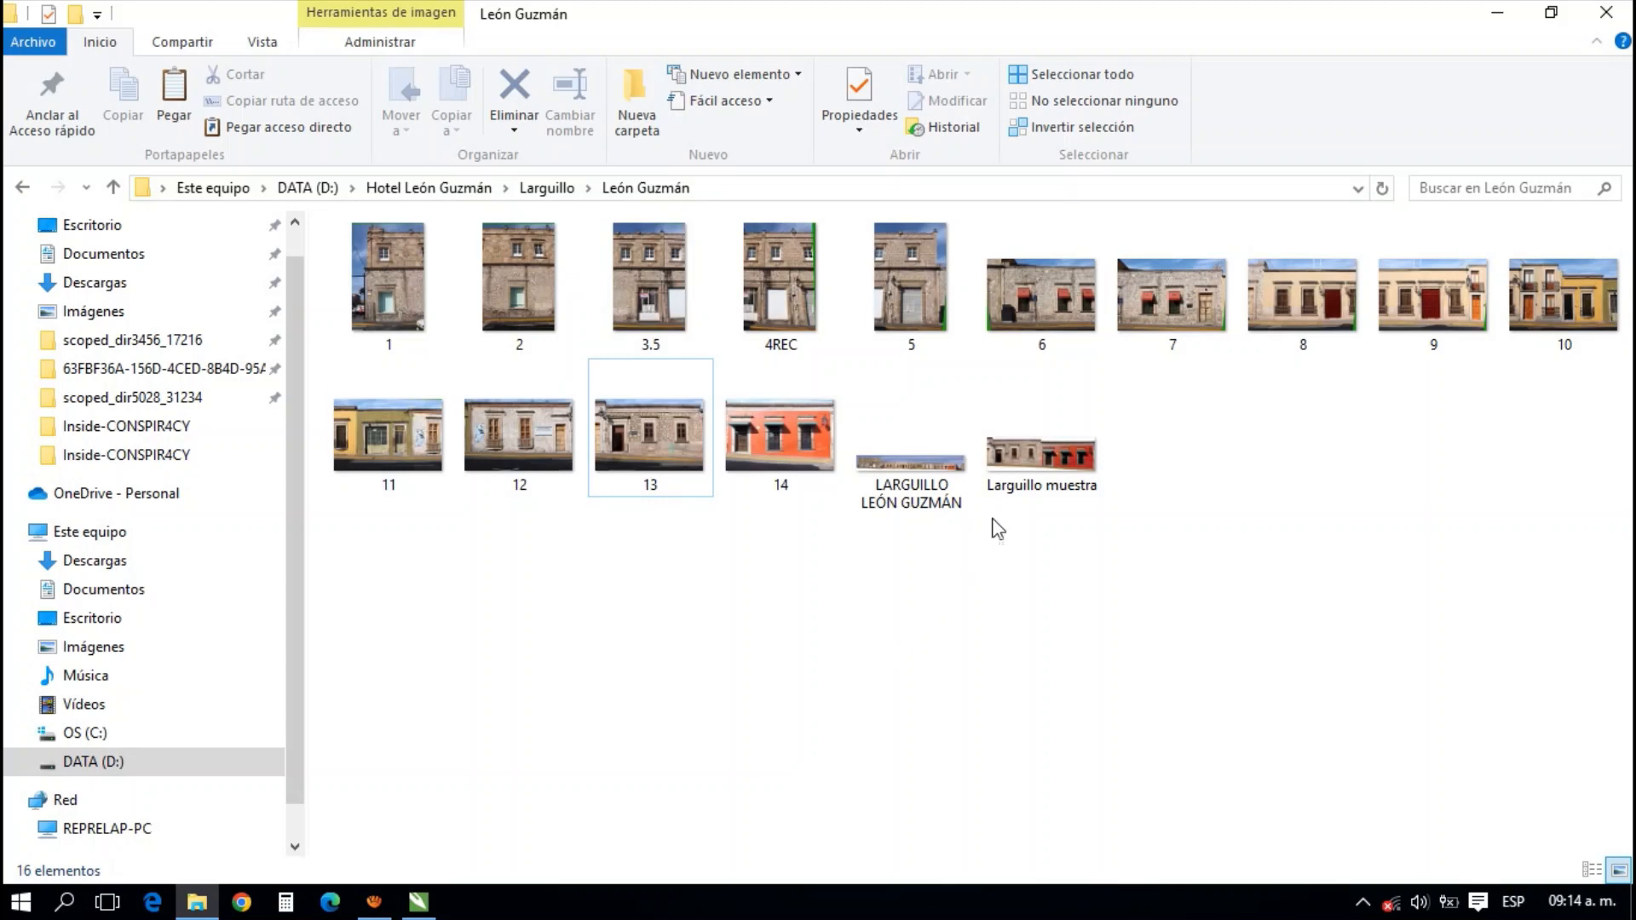
click(1036, 460)
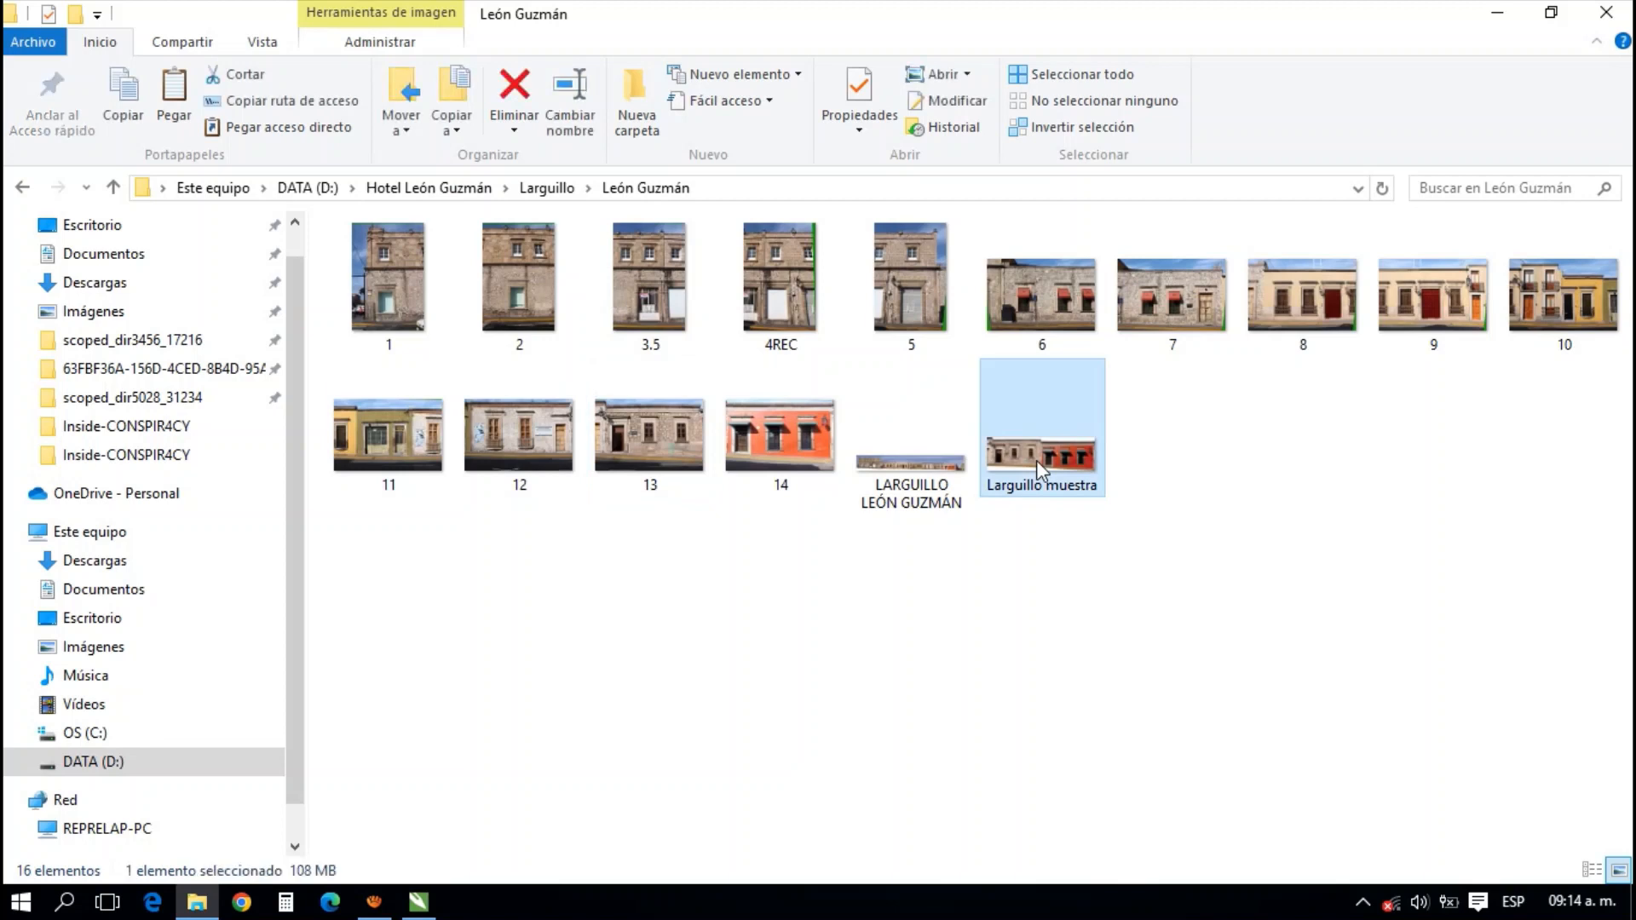